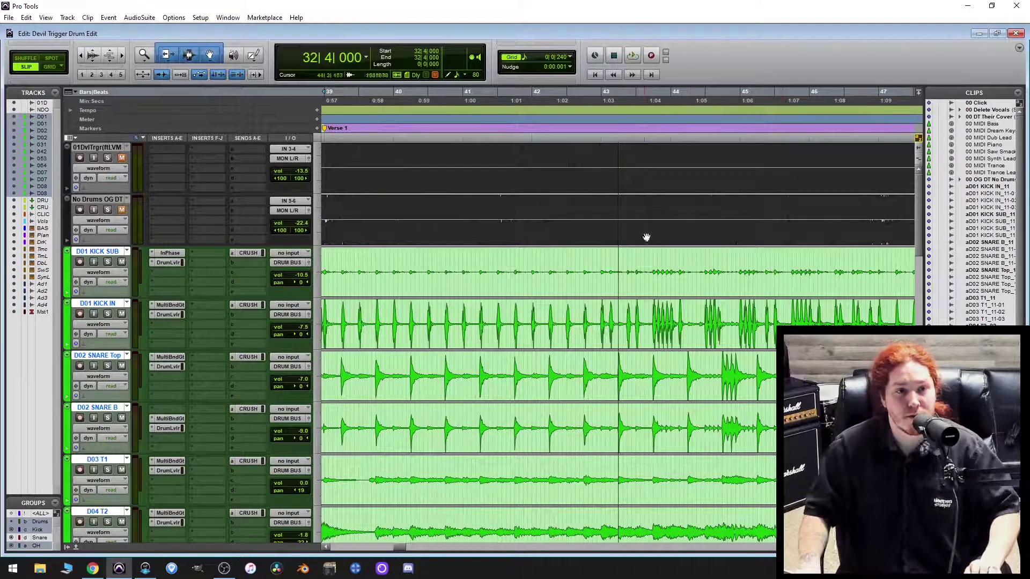
# Select the Pre Chorus drum clips and extend their start slightly earlier, to about 55|1|810.
pyautogui.hotkey('ctrl', '[')
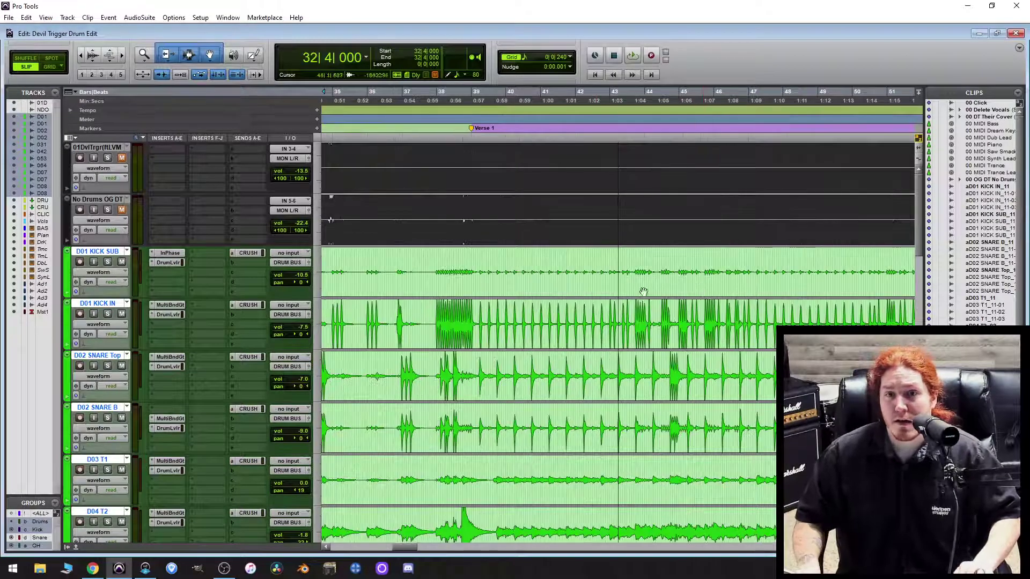
pyautogui.hotkey('ctrl', '[')
pyautogui.hotkey('ctrl', '[')
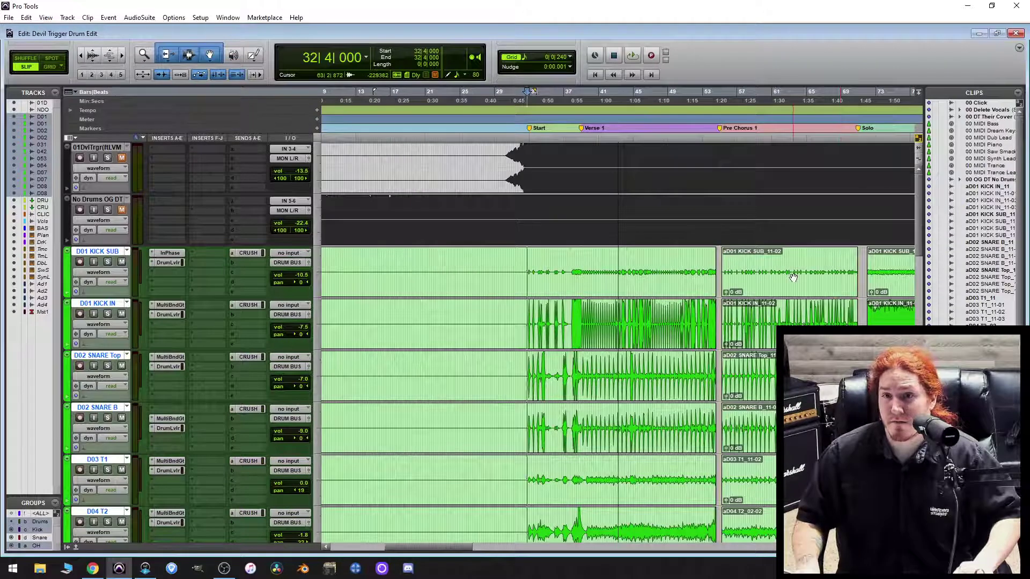
pyautogui.click(794, 278)
pyautogui.hotkey('ctrl', ']')
pyautogui.hotkey('ctrl', ']')
pyautogui.hotkey('ctrl', ']')
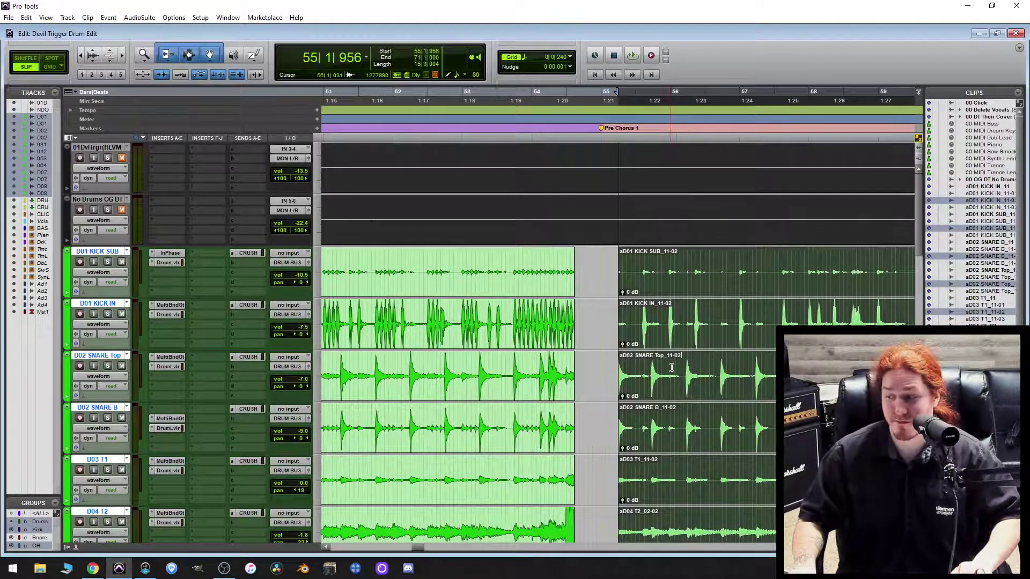
pyautogui.hotkey('ctrl', ']')
pyautogui.hotkey('ctrl', ']')
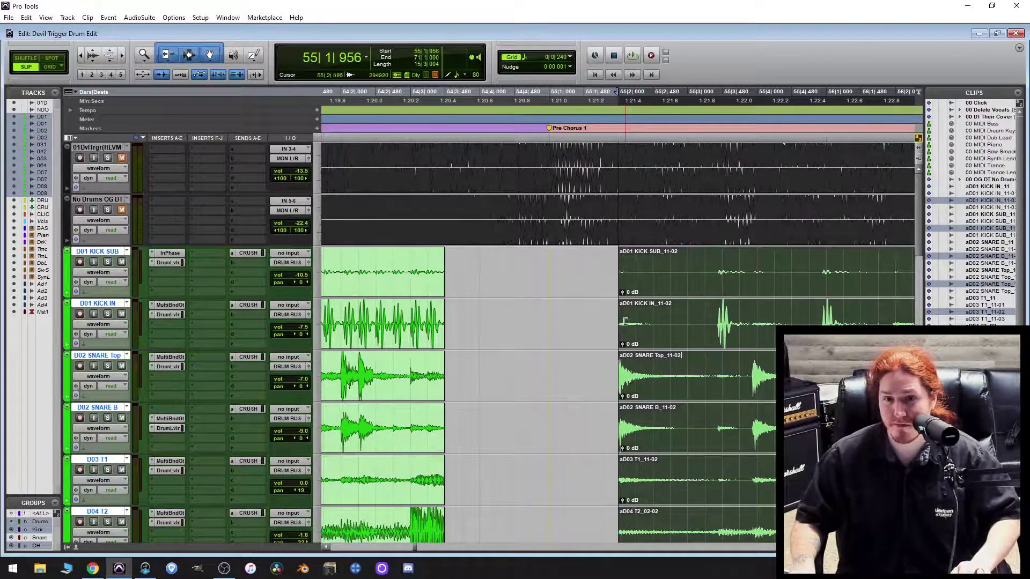
pyautogui.moveTo(620, 325)
pyautogui.mouseDown()
pyautogui.moveTo(594, 325)
pyautogui.moveTo(609, 327)
pyautogui.mouseUp()
# Trim the start of the Pre Chorus drum clips to 55|1|955, right at the first snare transient.
pyautogui.click(655, 354)
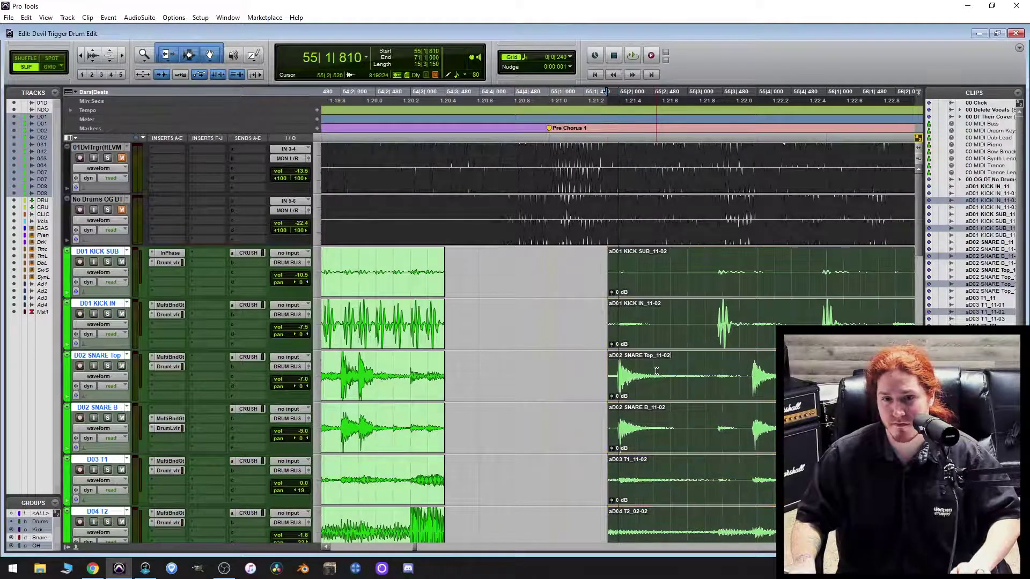
pyautogui.hotkey('ctrl', ']')
pyautogui.hotkey('ctrl', ']')
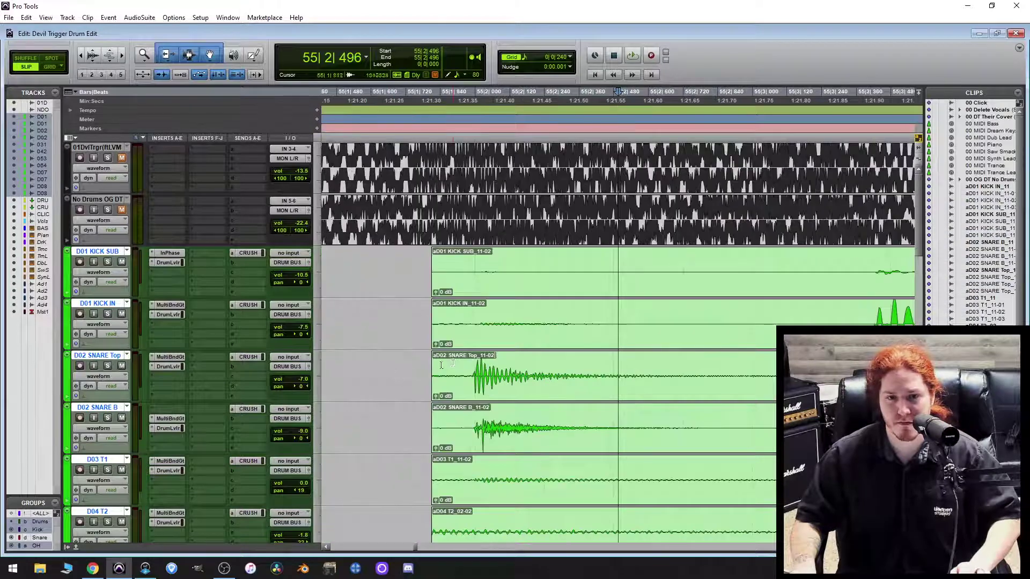
pyautogui.click(479, 365)
pyautogui.hotkey('ctrl', ']')
pyautogui.hotkey('ctrl', ']')
pyautogui.hotkey('ctrl', ']')
pyautogui.click(568, 365)
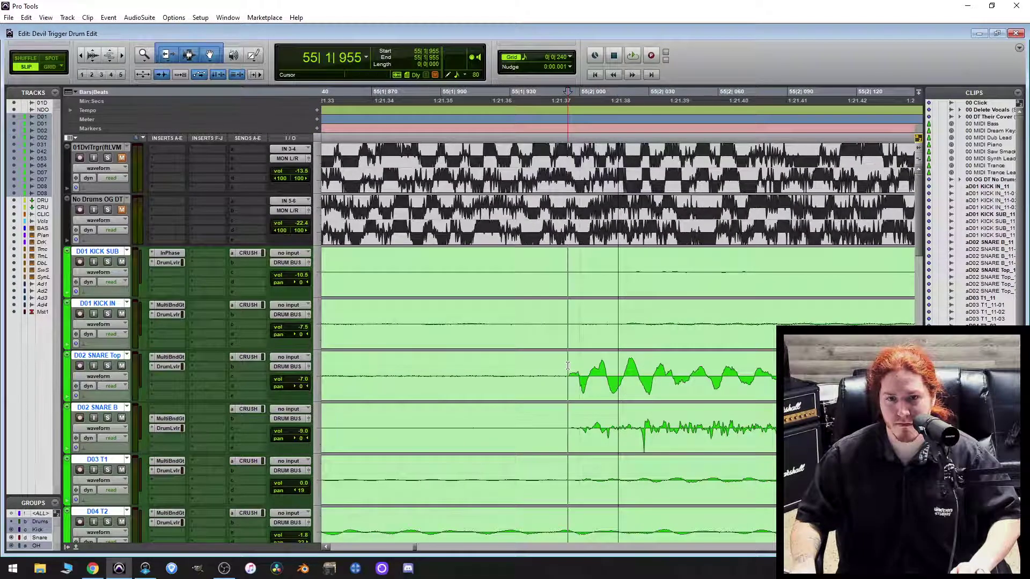
pyautogui.press('a')
# Examine the end of the Pre Chorus drum clips where they meet the Solo marker.
pyautogui.hotkey('ctrl', '[')
pyautogui.hotkey('ctrl', '[')
pyautogui.hotkey('ctrl', '[')
pyautogui.hotkey('ctrl', '[')
pyautogui.hotkey('ctrl', '[')
pyautogui.hotkey('ctrl', '[')
pyautogui.hotkey('ctrl', '[')
pyautogui.hotkey('ctrl', '[')
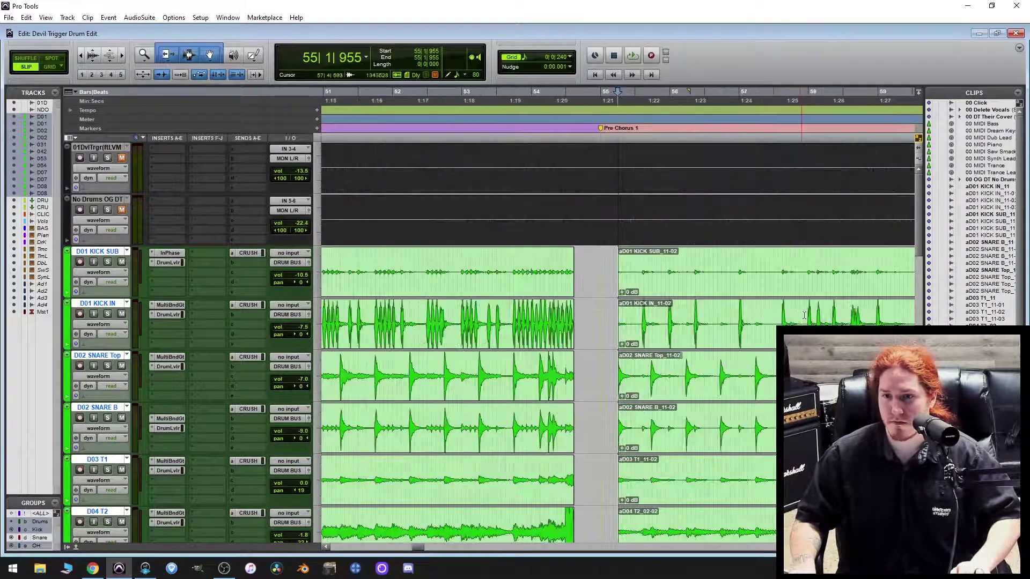
pyautogui.click(876, 269)
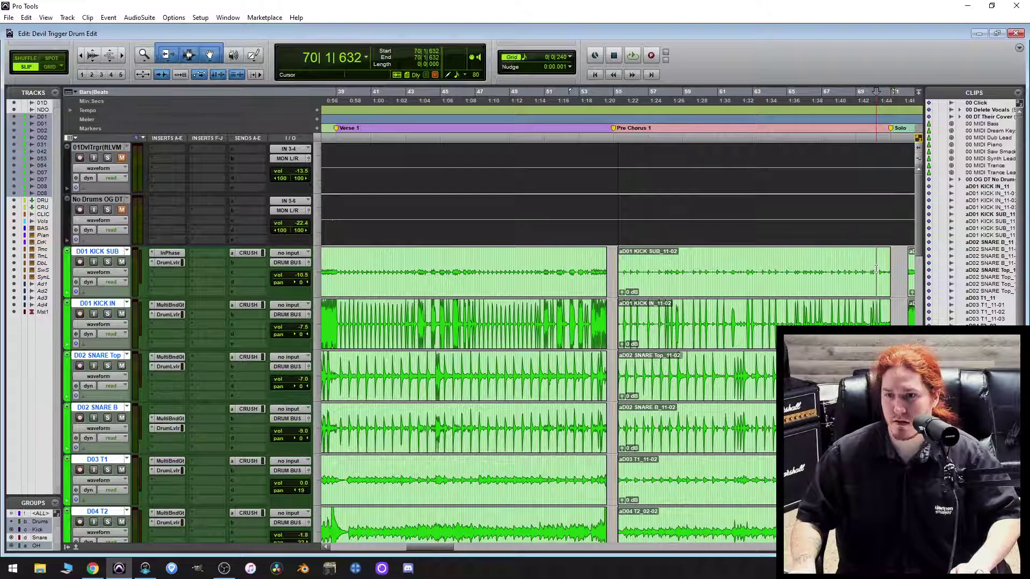
pyautogui.hotkey('ctrl', ']')
pyautogui.hotkey('ctrl', ']')
pyautogui.hotkey('ctrl', ']')
pyautogui.hotkey('ctrl', ']')
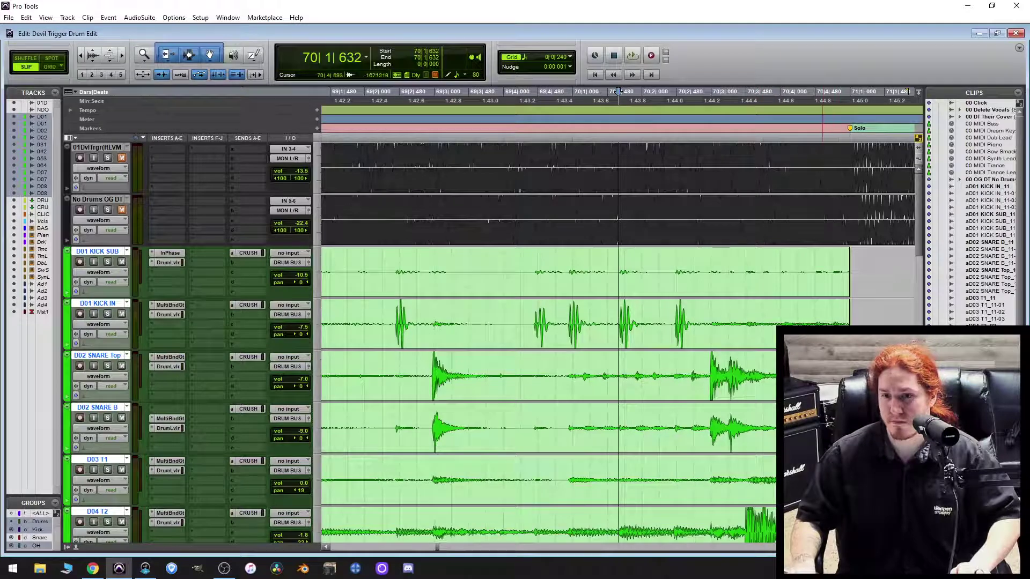
pyautogui.hotkey('ctrl', '[')
pyautogui.hotkey('ctrl', '[')
pyautogui.hotkey('ctrl', '[')
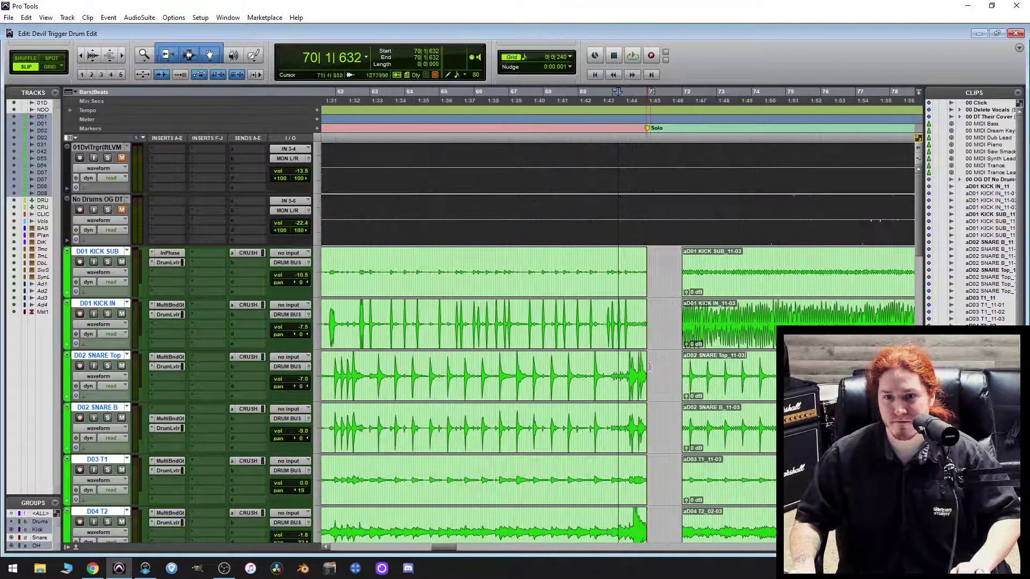
# Play the closing drum fill of the Pre Chorus from 69|3|709.
pyautogui.click(604, 320)
pyautogui.hotkey('ctrl', ']')
pyautogui.hotkey('ctrl', ']')
pyautogui.press('space')
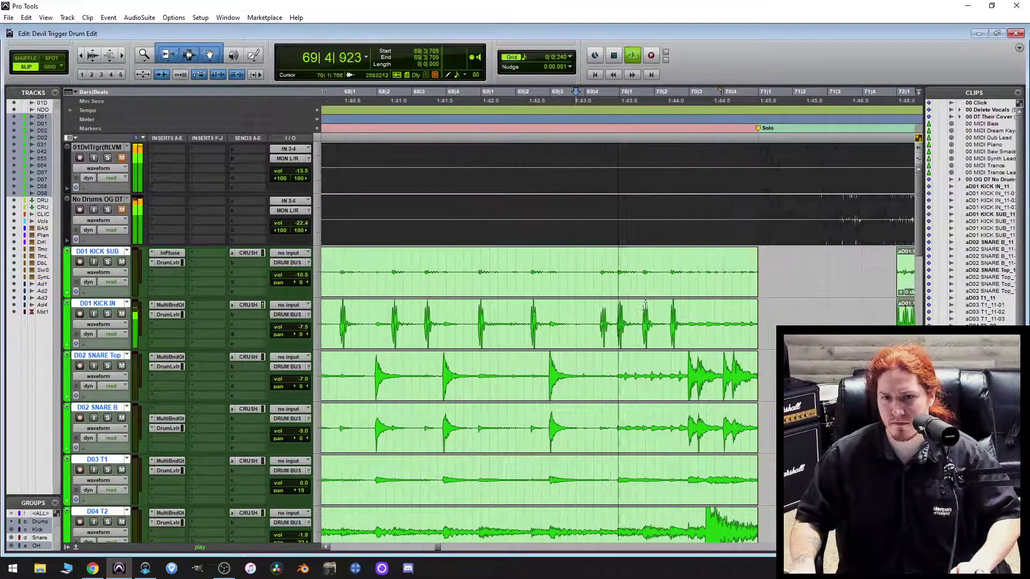
pyautogui.press('space')
# Mute the BASS track and replay the end of the Pre Chorus from 69|3|709.
pyautogui.scroll(-10, 148, 326)
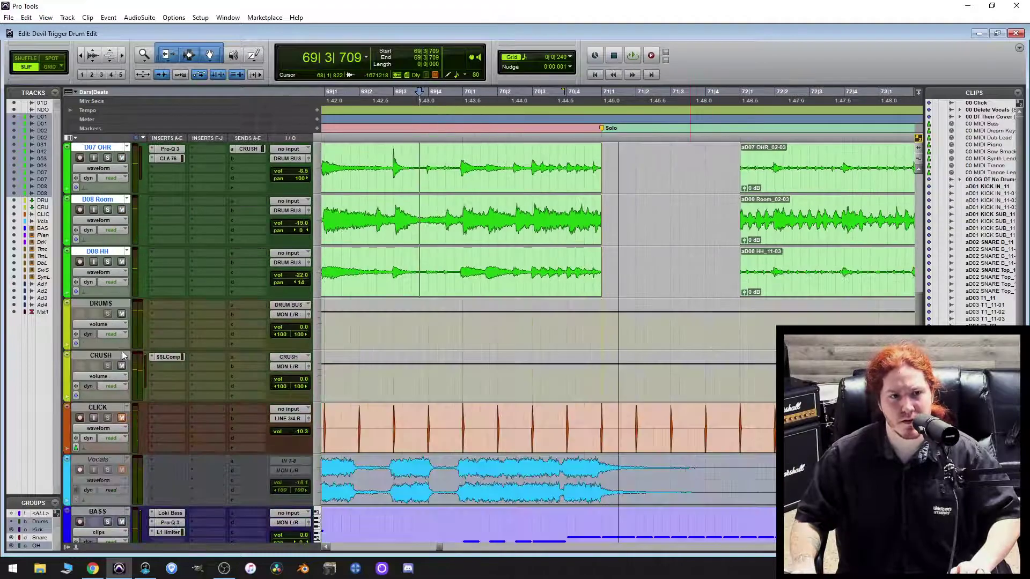
pyautogui.scroll(-3, 122, 356)
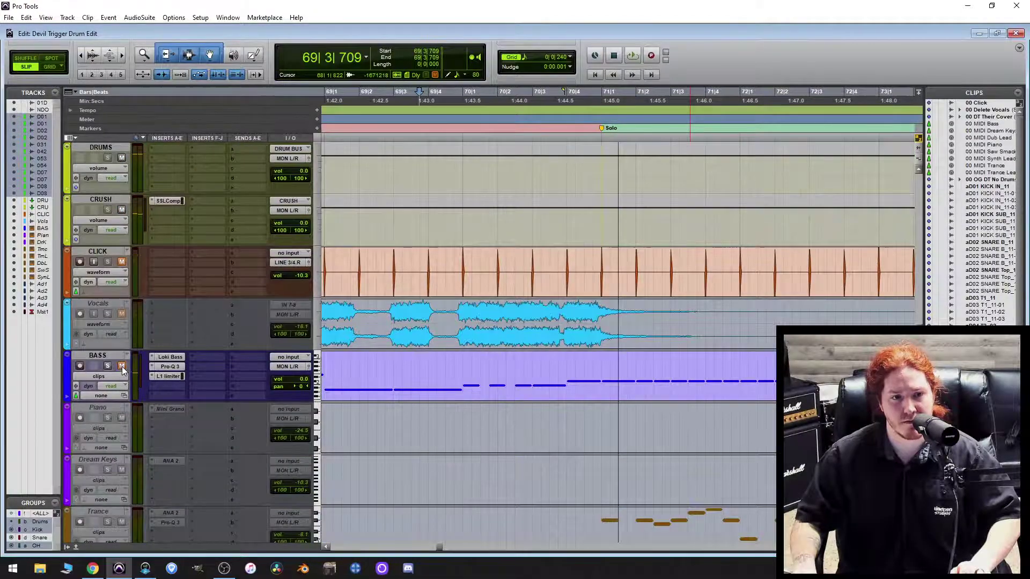
pyautogui.scroll(13, 120, 371)
pyautogui.press('space')
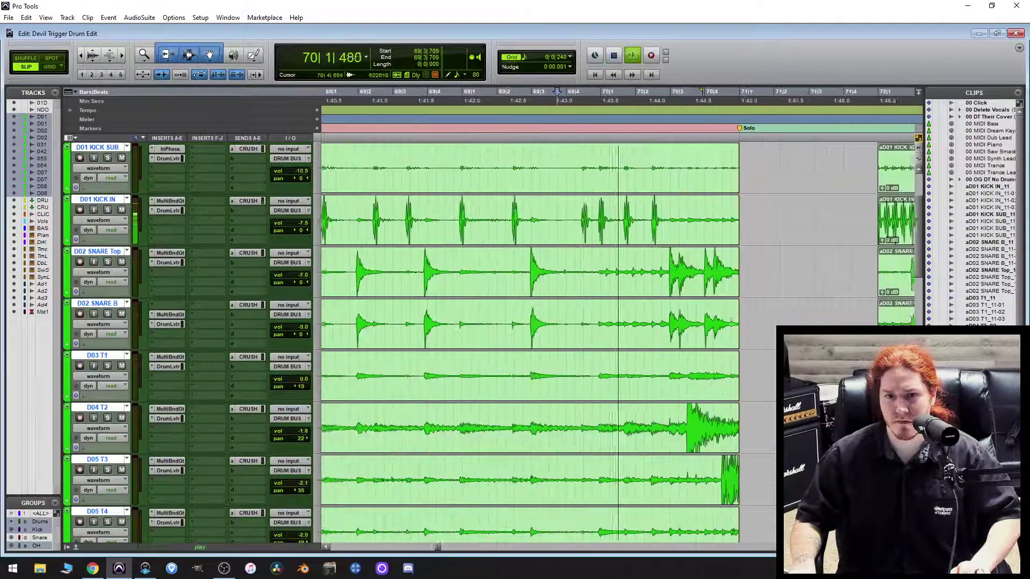
pyautogui.scroll(2, 627, 309)
pyautogui.press('space')
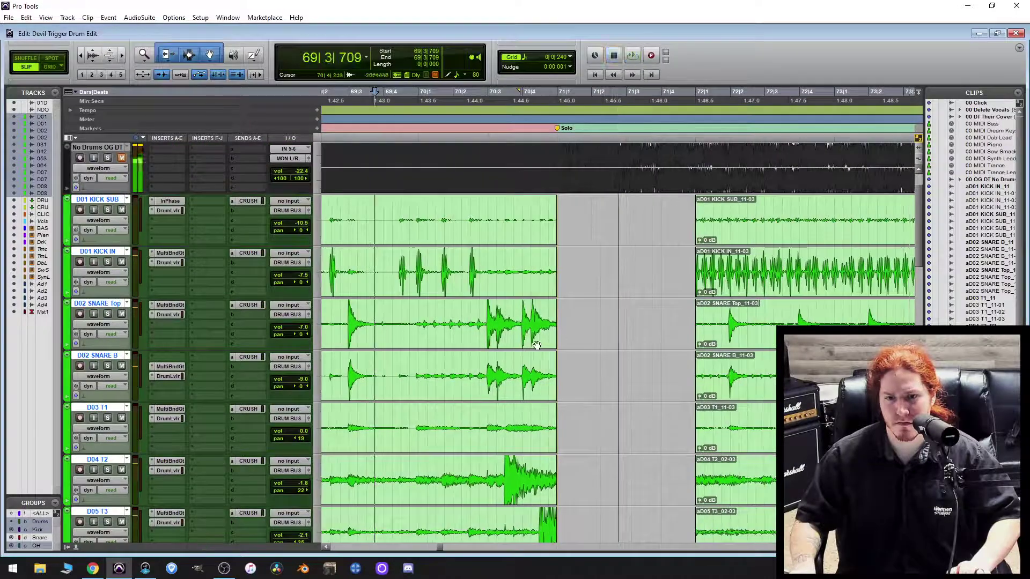
# Select the whole Pre Chorus clip across the drum tracks and suspend all track groups.
pyautogui.hotkey('ctrl', '[')
pyautogui.hotkey('ctrl', '[')
pyautogui.hotkey('ctrl', '[')
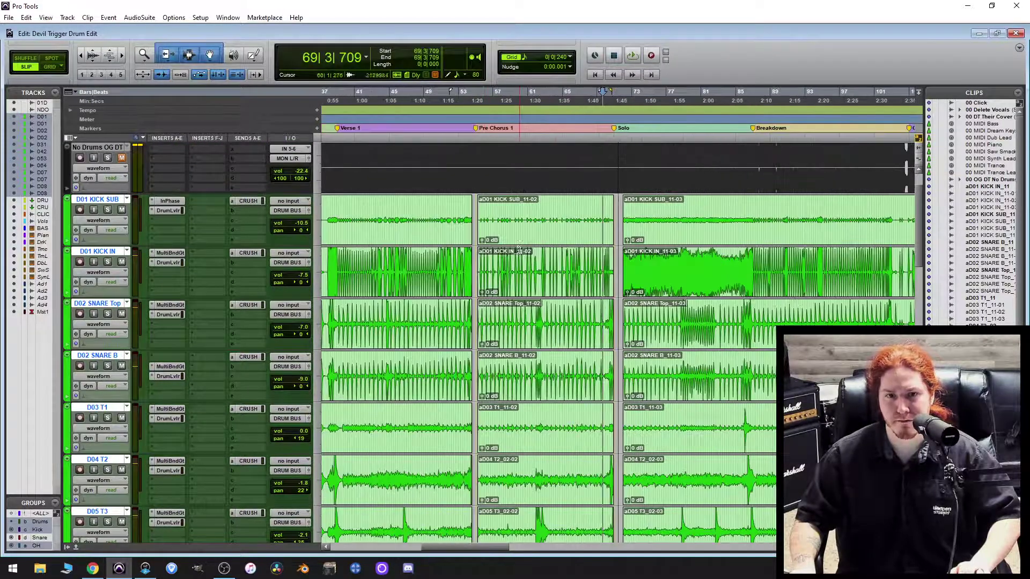
pyautogui.click(519, 236)
pyautogui.hotkey('ctrl', ']')
pyautogui.hotkey('ctrl', ']')
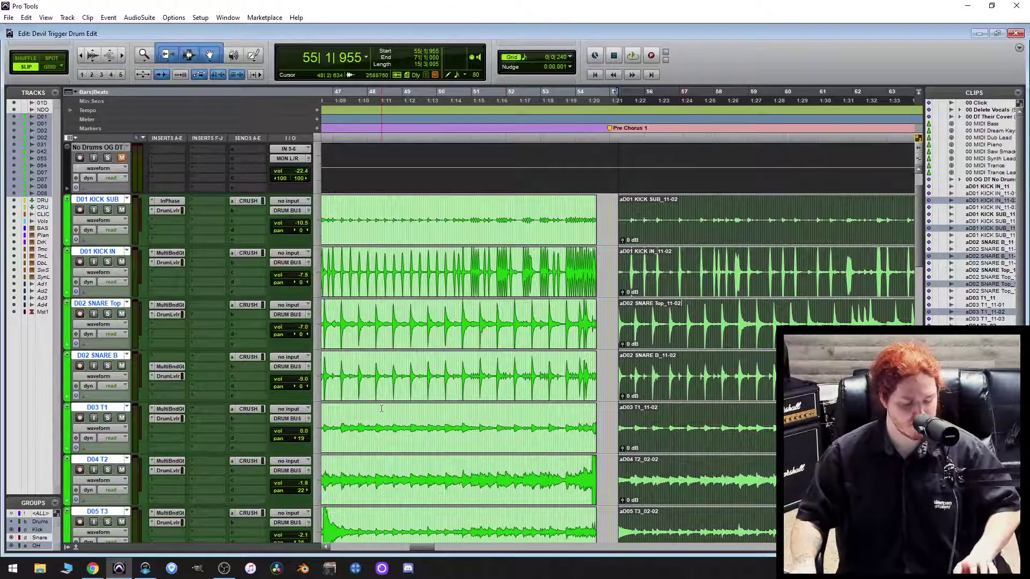
pyautogui.hotkey('ctrl', 'shift', 'g')
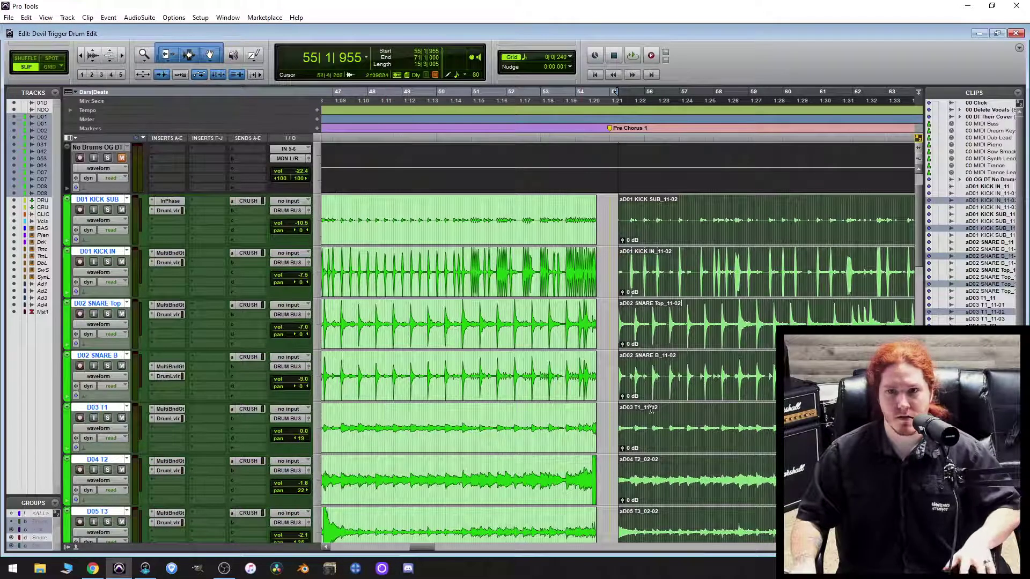
# Select only the D01 KICK IN and D02 SNARE Top clips of the Pre Chorus.
pyautogui.click(718, 261)
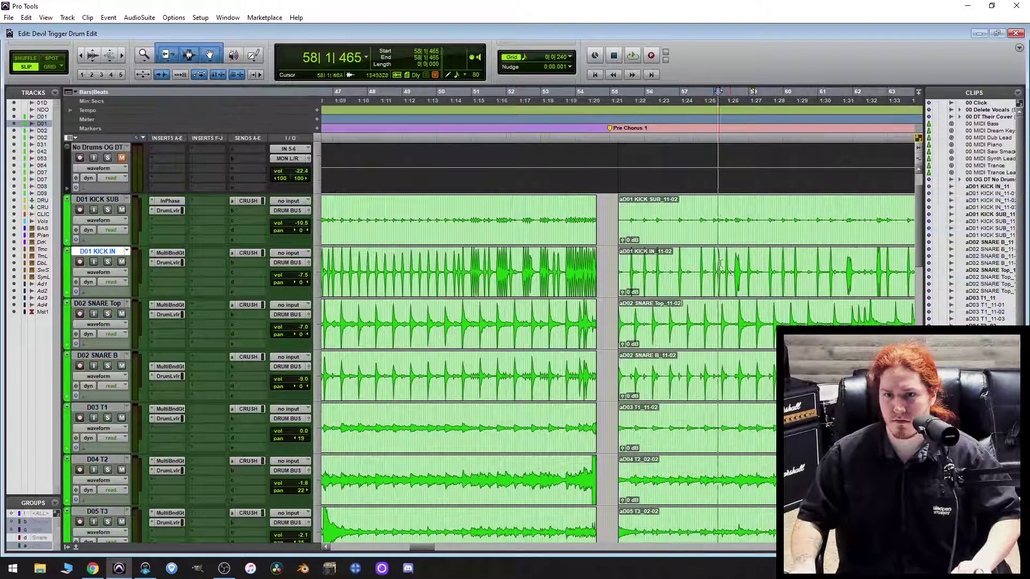
pyautogui.keyDown('shift'); pyautogui.click(765, 338); pyautogui.keyUp('shift')
pyautogui.scroll(-1, 858, 344)
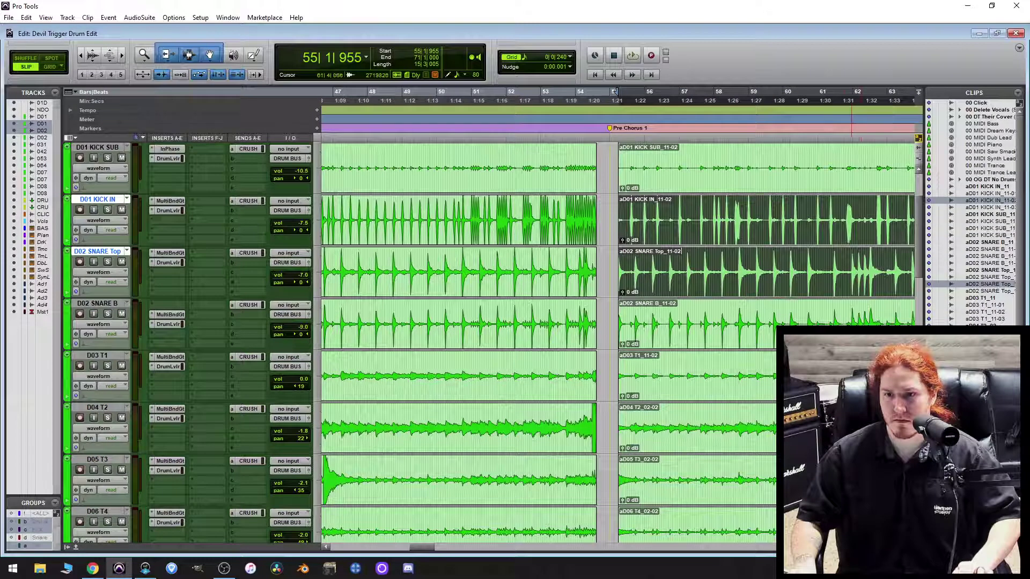
pyautogui.scroll(2, 669, 374)
# Capture the selection in Beat Detective's Clip Separation mode and analyze it with Enhanced Resolution at 100% sensitivity and Sub-Beats resolution.
pyautogui.hotkey('ctrl', '8')
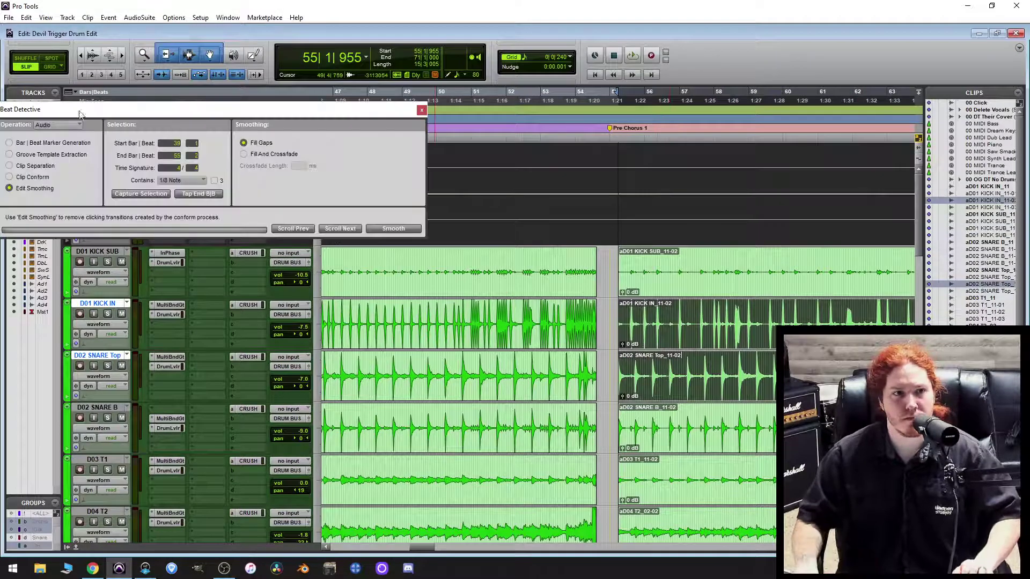
pyautogui.click(33, 166)
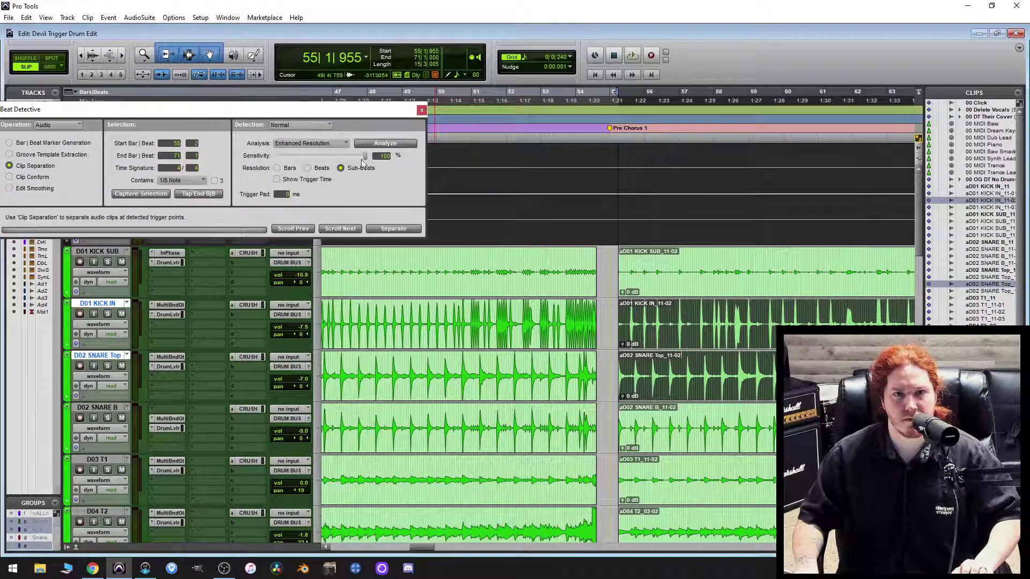
pyautogui.click(384, 143)
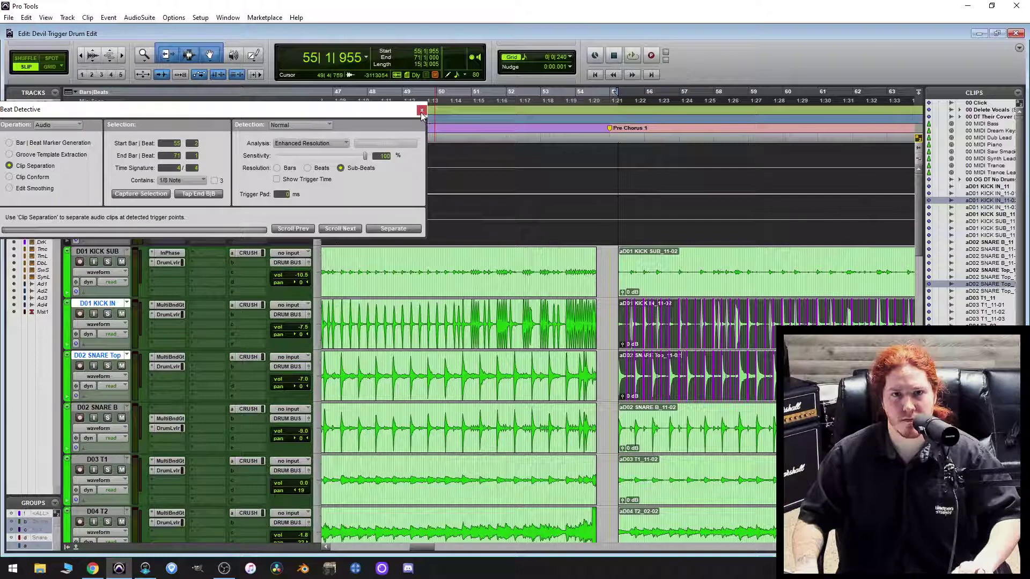
# Set the grid value to 0|0|480 for comparing the triggers near the Pre Chorus start.
pyautogui.press('t')
pyautogui.press('t')
pyautogui.press('t')
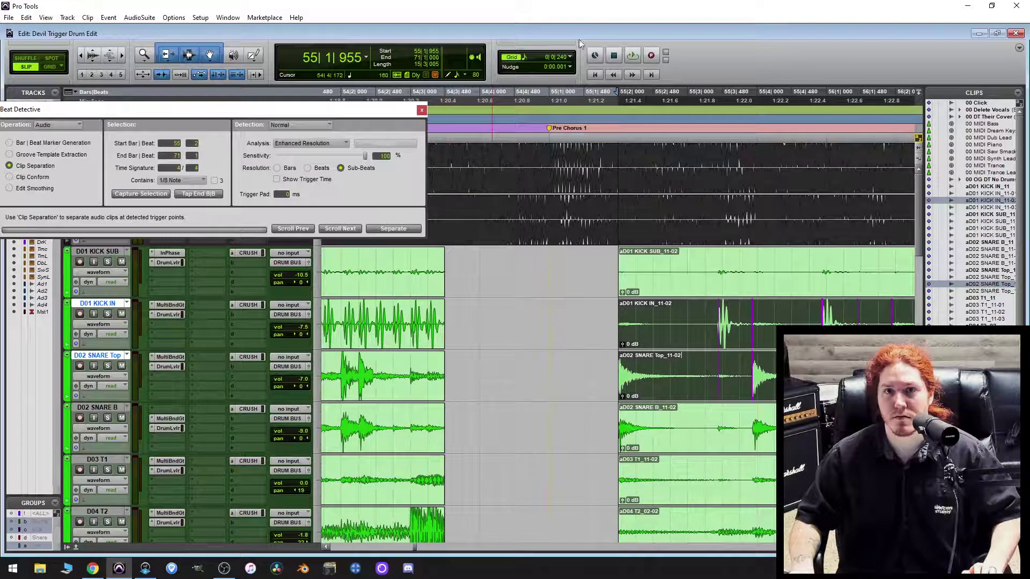
pyautogui.click(566, 57)
pyautogui.click(610, 91)
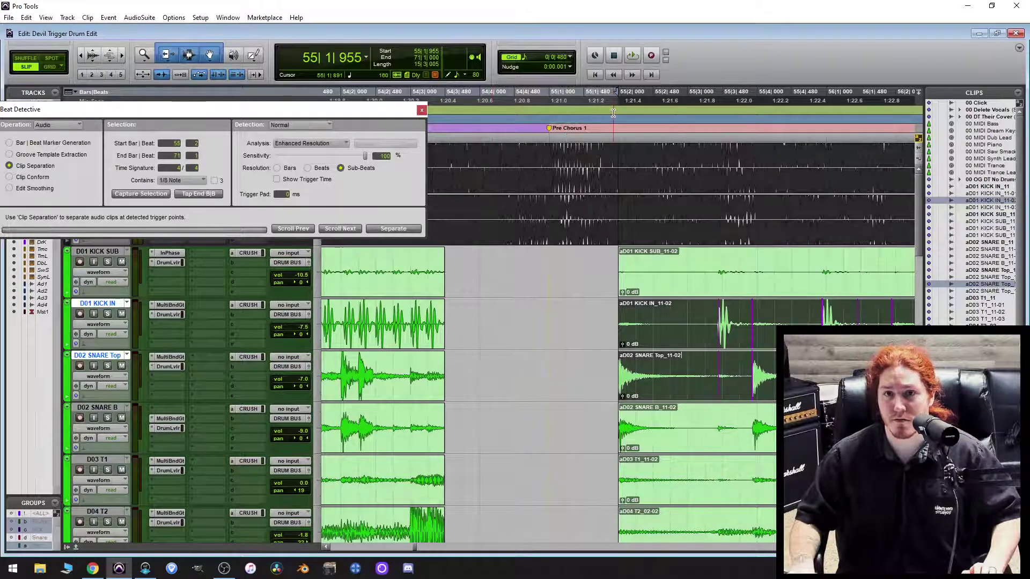
# Check how the Beat Detective triggers line up with the first kick and snare transients in bar 55.
pyautogui.hscroll(3, 760, 390)
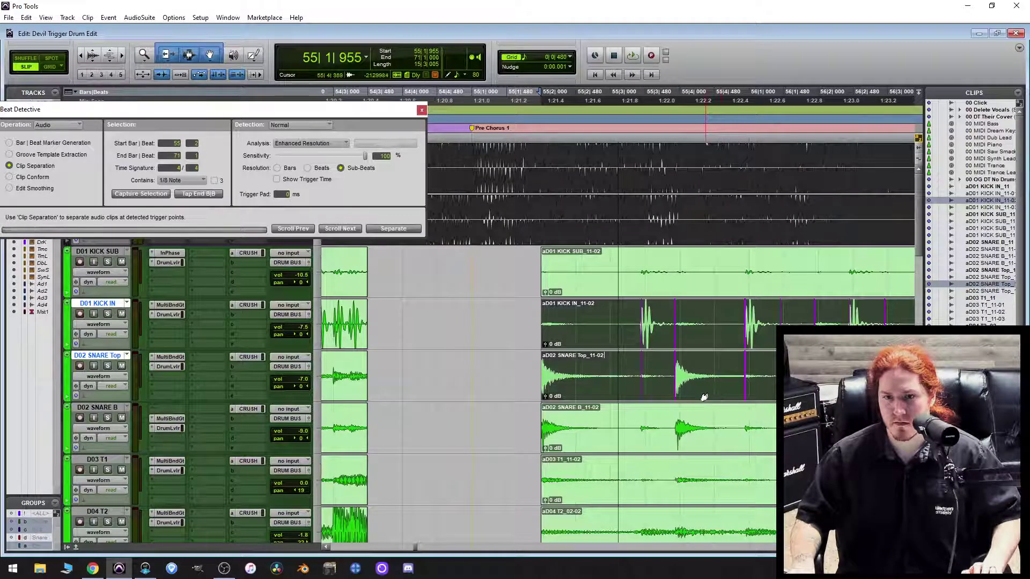
pyautogui.hotkey('ctrl', ']')
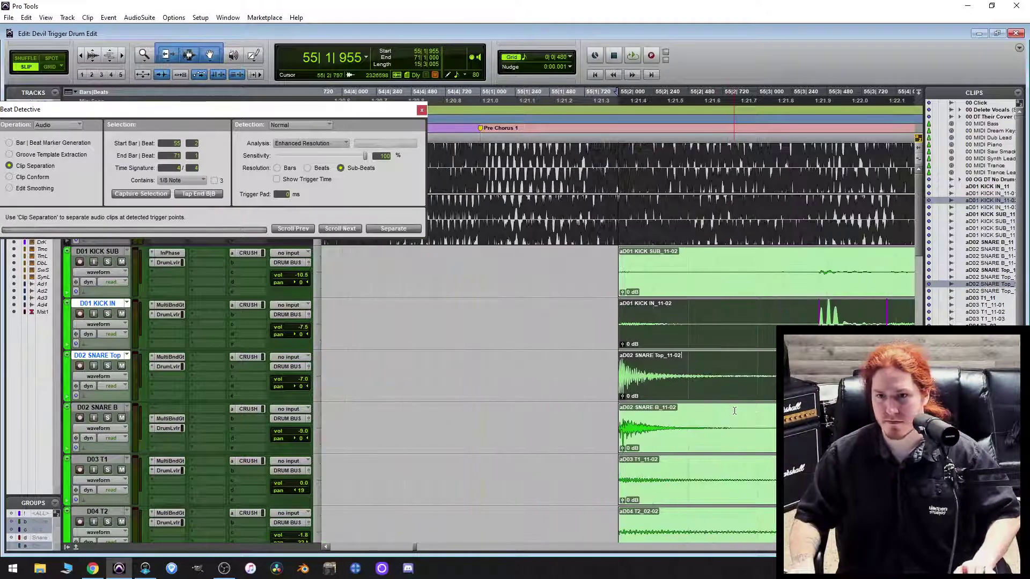
pyautogui.hotkey('ctrl', ']')
pyautogui.hotkey('ctrl', 'alt', ']')
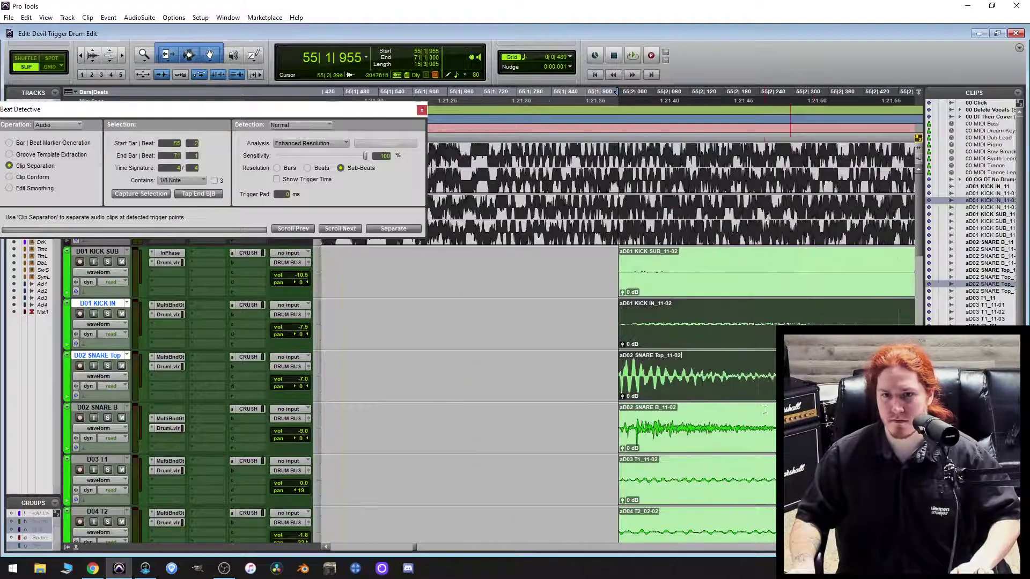
pyautogui.hscroll(10, 761, 404)
pyautogui.hotkey('ctrl', ']')
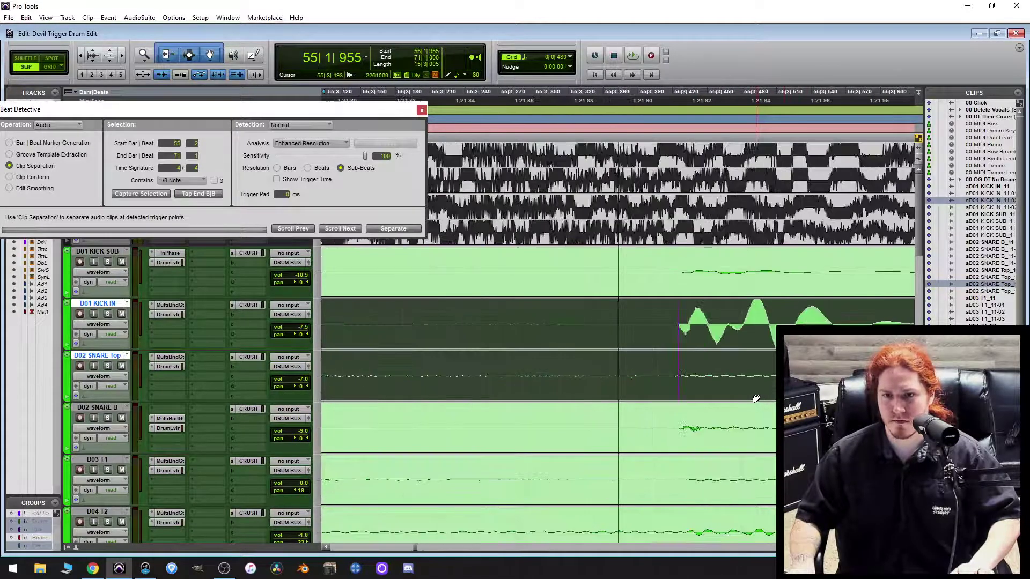
pyautogui.hotkey('ctrl', ']')
pyautogui.hscroll(5, 763, 383)
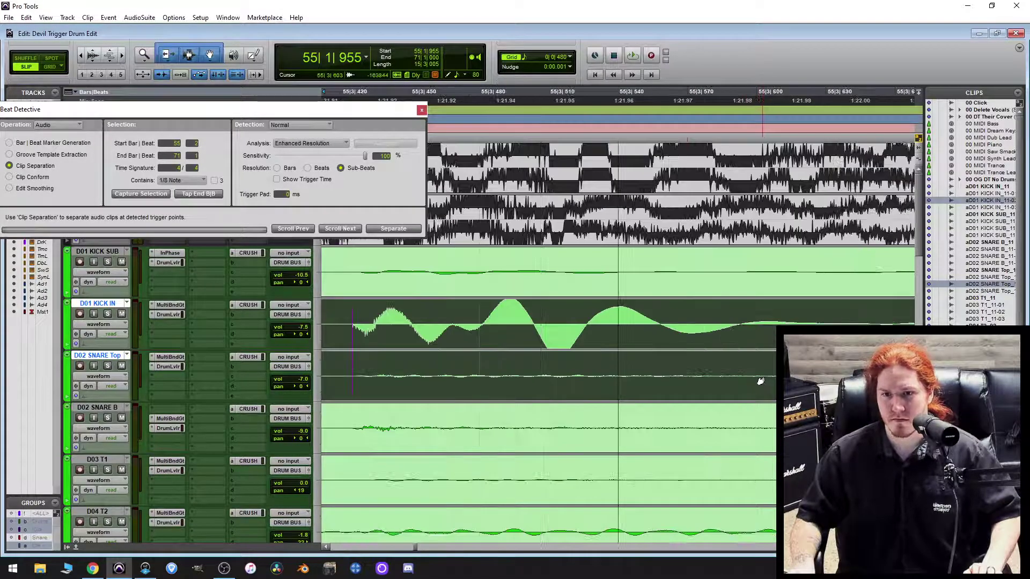
pyautogui.hscroll(14, 761, 381)
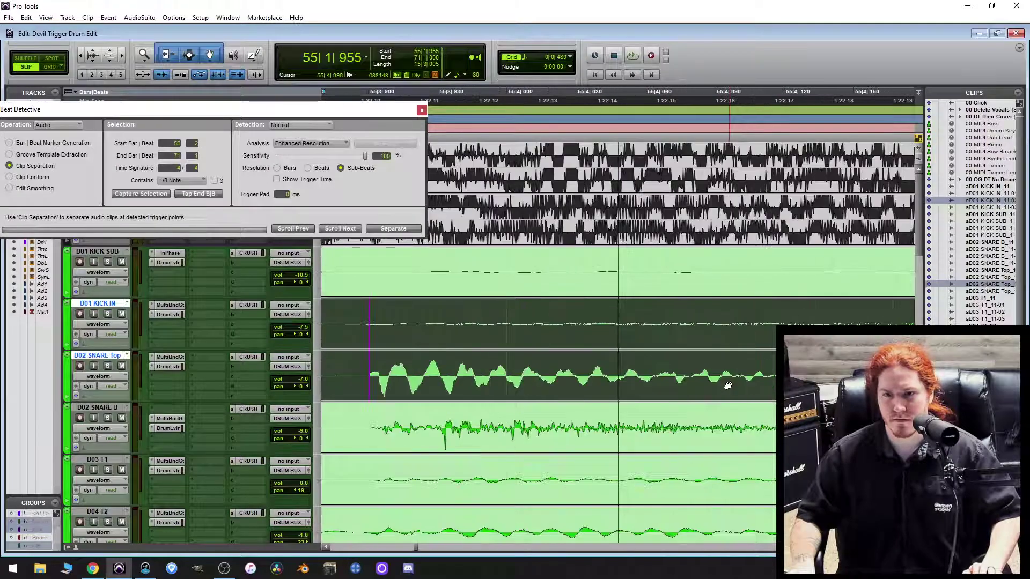
pyautogui.hscroll(15, 735, 387)
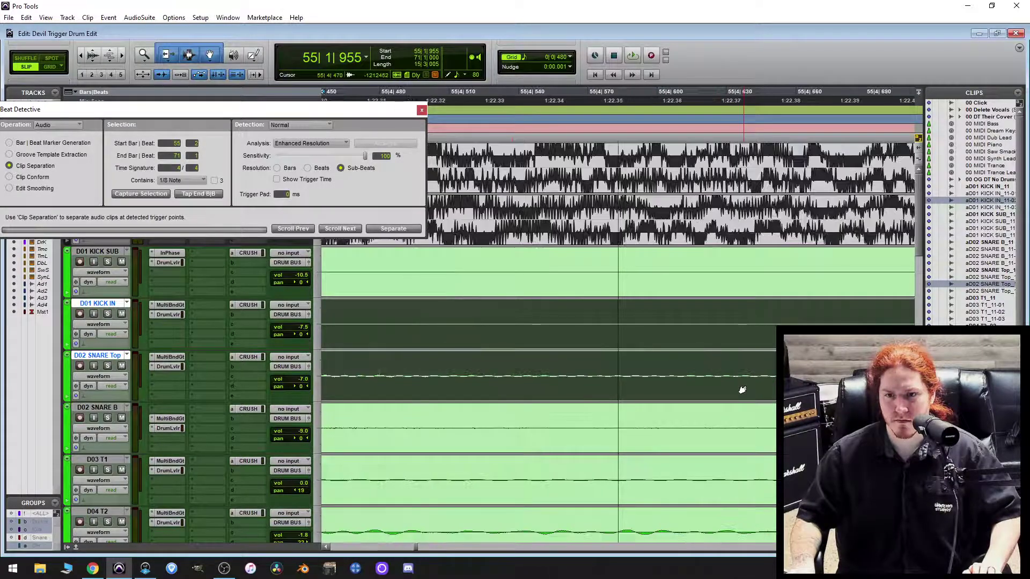
# Delete the false Beat Detective triggers between the kick and snare hits from bar 55 to the middle of bar 56.
pyautogui.hotkey('ctrl', '[')
pyautogui.hotkey('ctrl', '[')
pyautogui.hotkey('ctrl', '[')
pyautogui.hotkey('ctrl', '[')
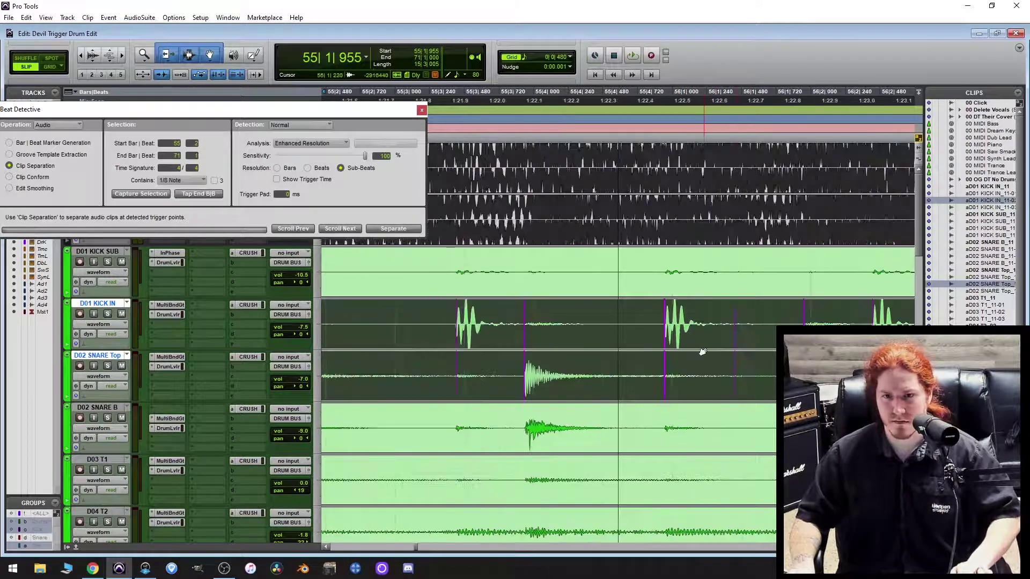
pyautogui.hotkey('ctrl', ']')
pyautogui.hotkey('ctrl', ']')
pyautogui.hotkey('ctrl', ']')
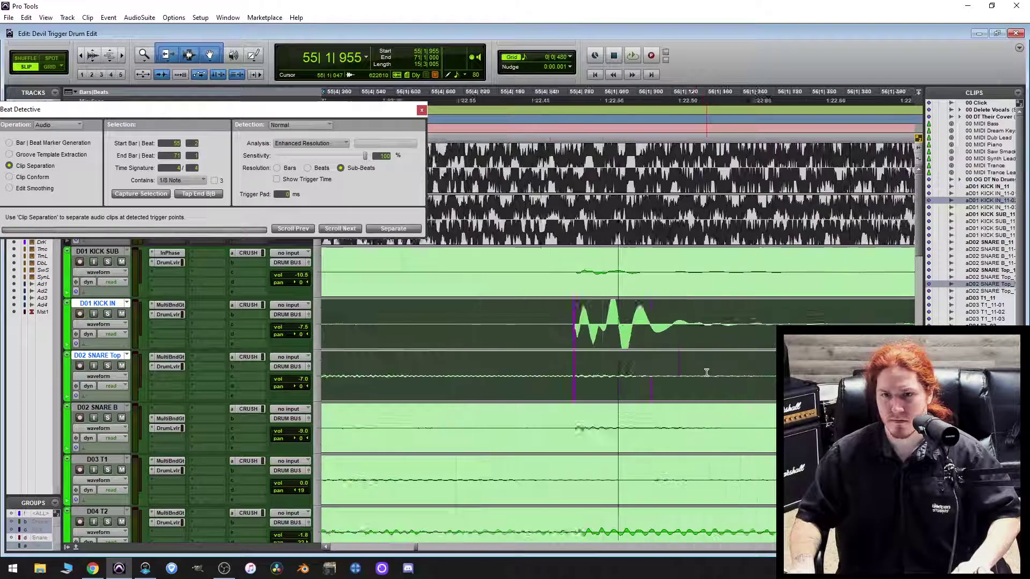
pyautogui.hscroll(20, 708, 373)
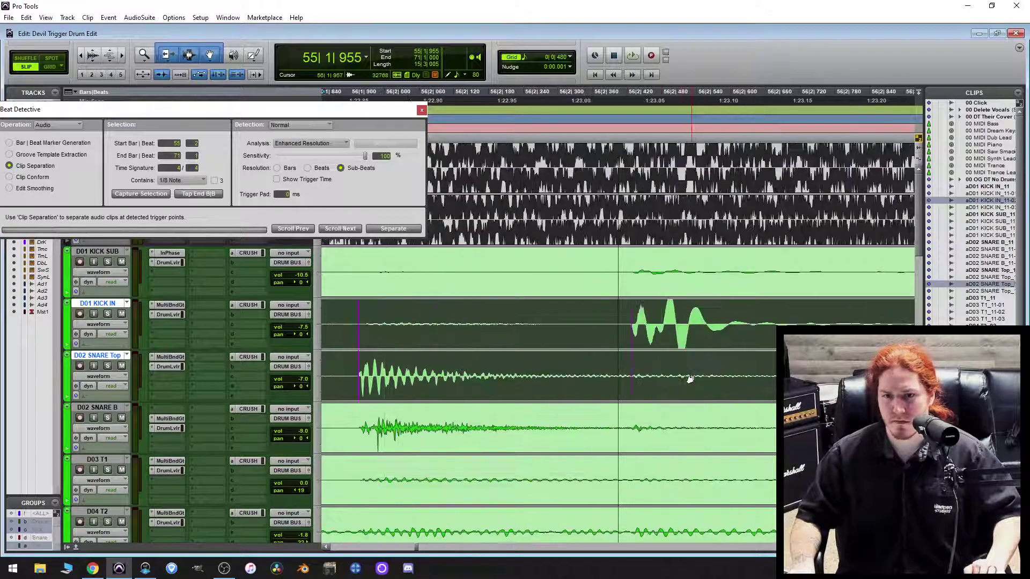
pyautogui.hscroll(10, 682, 371)
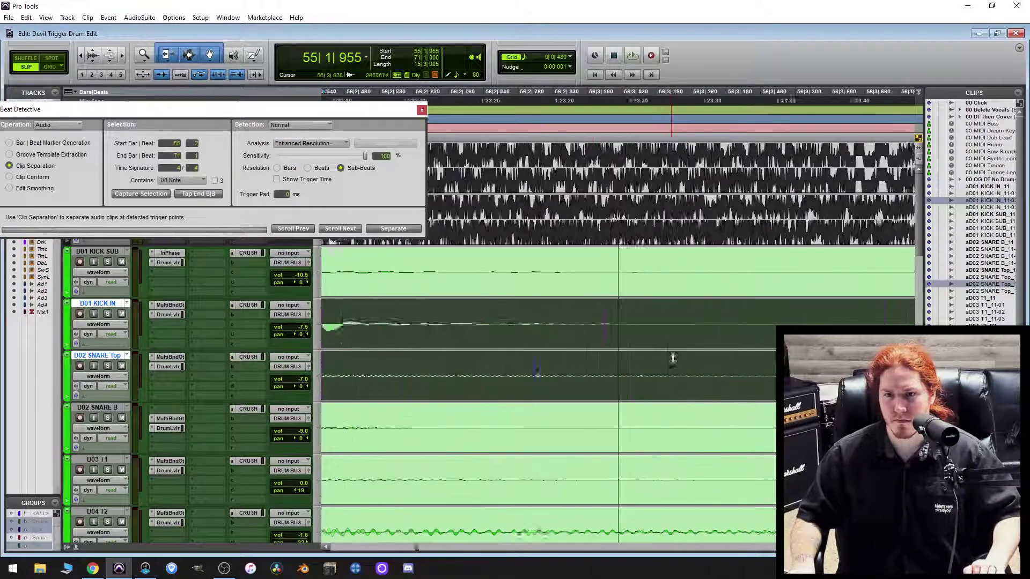
pyautogui.keyDown('alt'); pyautogui.click(458, 393); pyautogui.keyUp('alt')
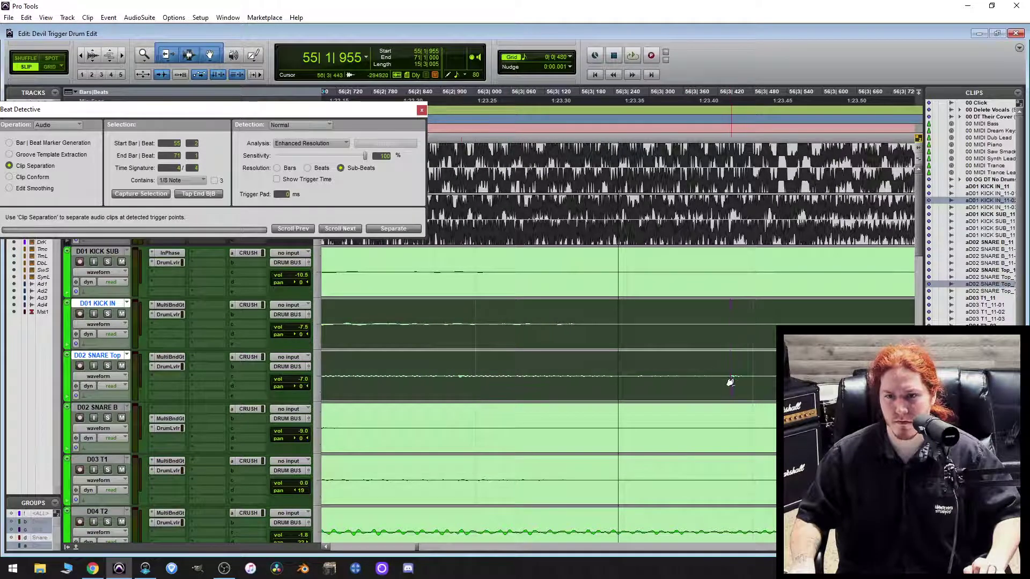
# Clear the stray triggers that match no kick or snare hit from 56|3 through bar 57.
pyautogui.hscroll(8, 703, 388)
pyautogui.hscroll(20, 627, 388)
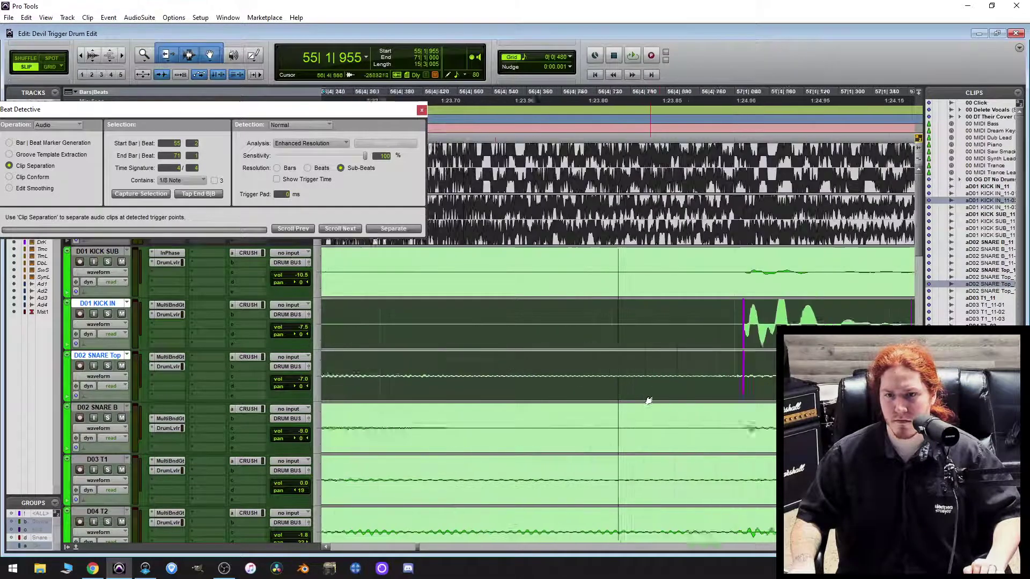
pyautogui.hscroll(12, 663, 394)
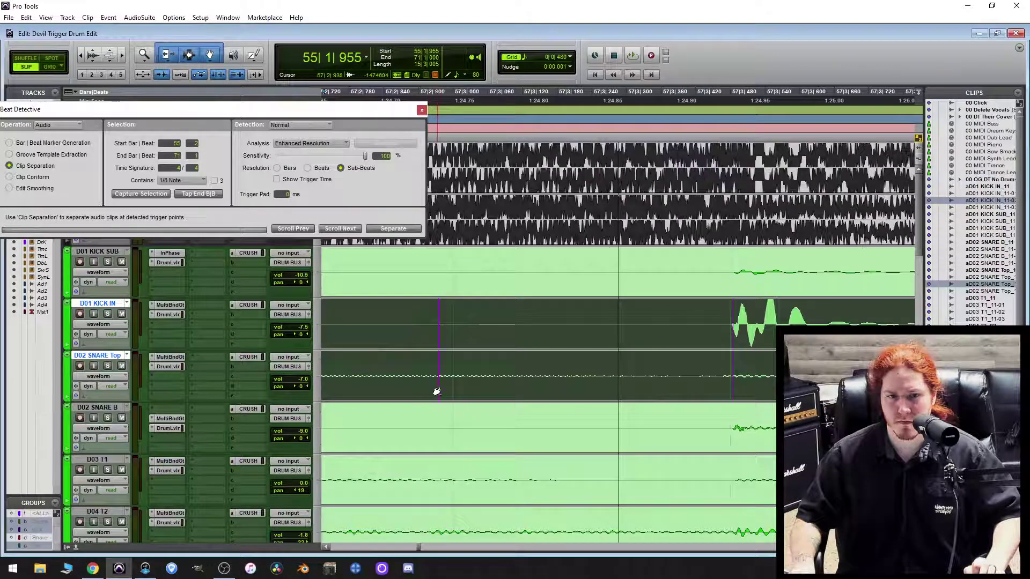
pyautogui.hscroll(4, 699, 371)
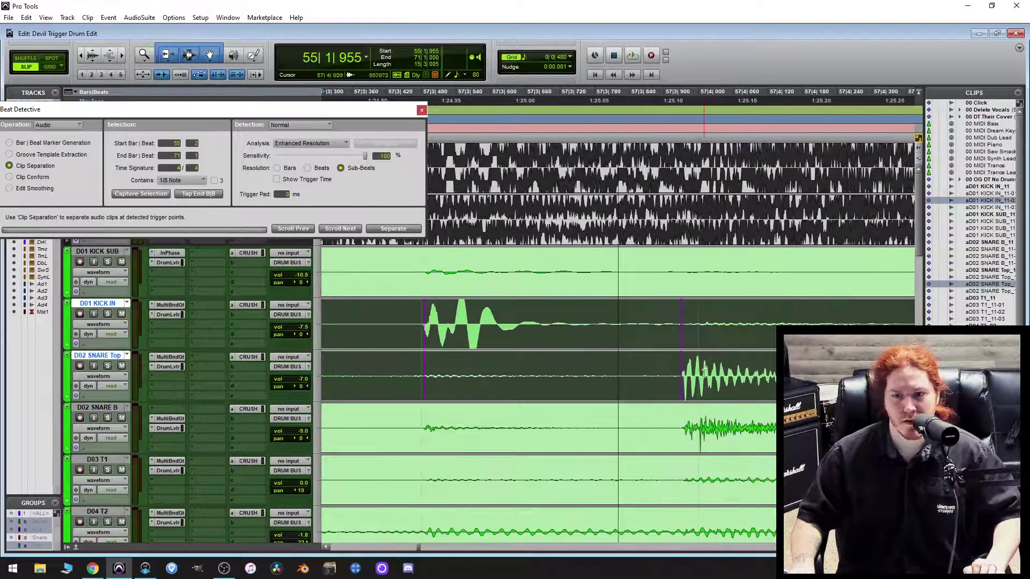
pyautogui.hscroll(4, 704, 373)
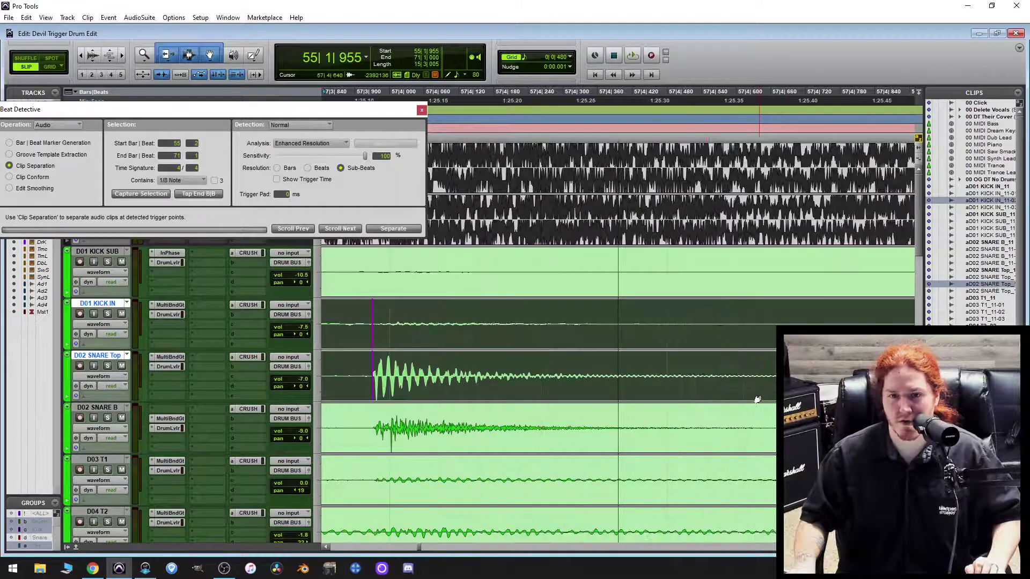
pyautogui.hscroll(3, 757, 400)
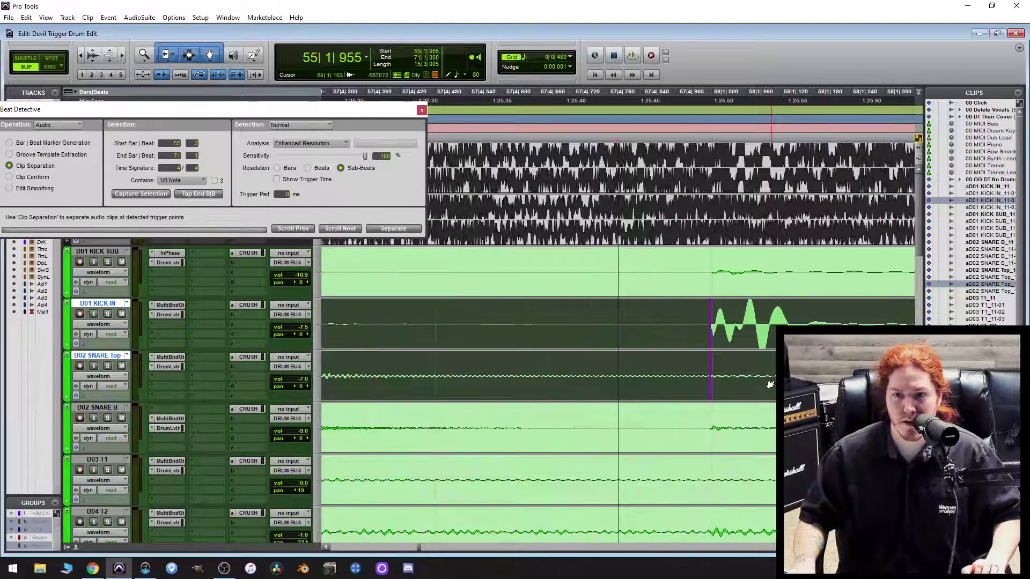
# Delete the false trigger near 58|2|900, keeping the triggers on the surrounding kick and snare hits.
pyautogui.hscroll(3, 771, 385)
pyautogui.hscroll(3, 767, 381)
pyautogui.hscroll(3, 766, 375)
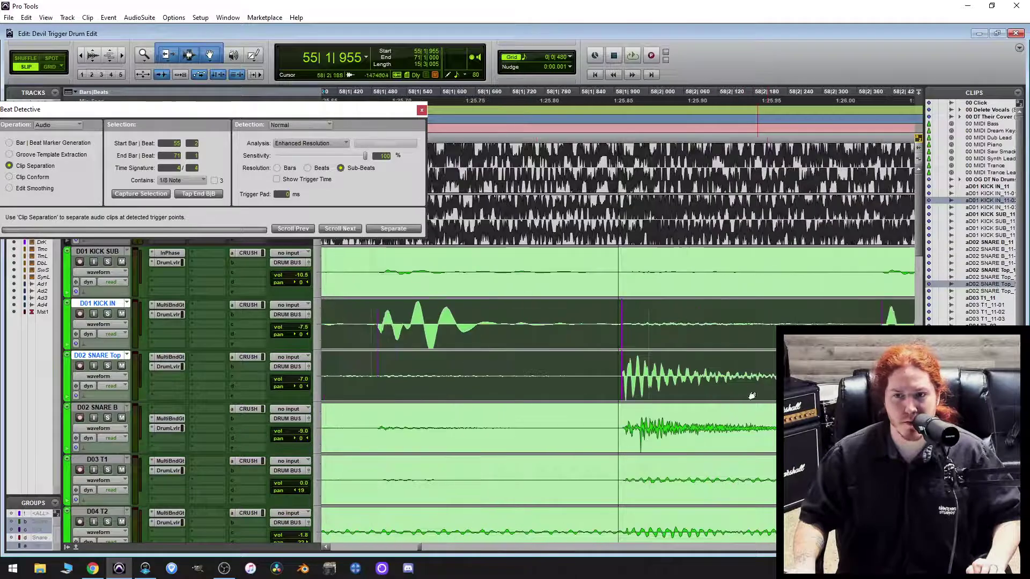
pyautogui.hscroll(3, 708, 371)
pyautogui.hscroll(3, 708, 371)
pyautogui.hscroll(6, 692, 370)
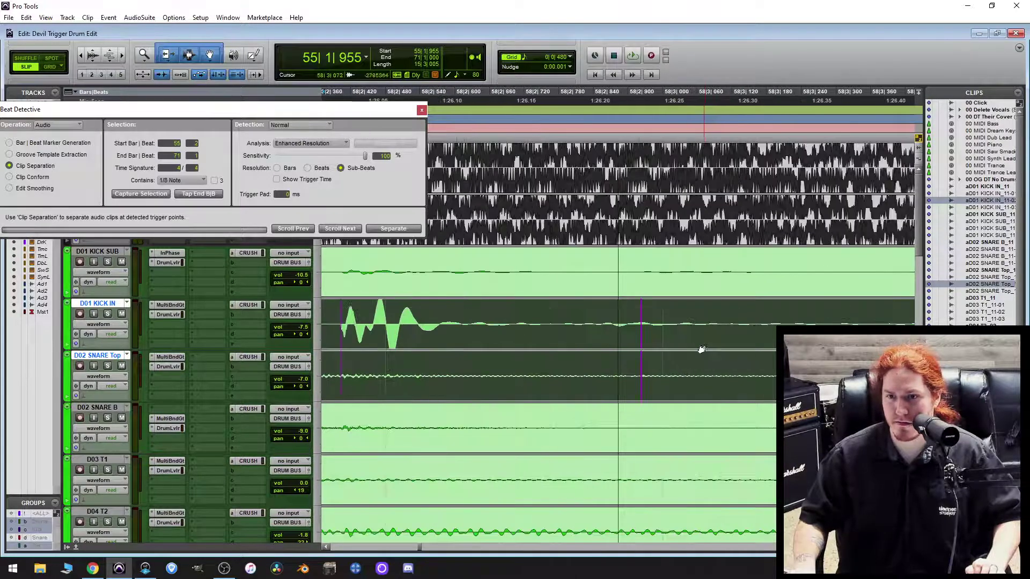
pyautogui.click(640, 333)
pyautogui.hscroll(5, 663, 365)
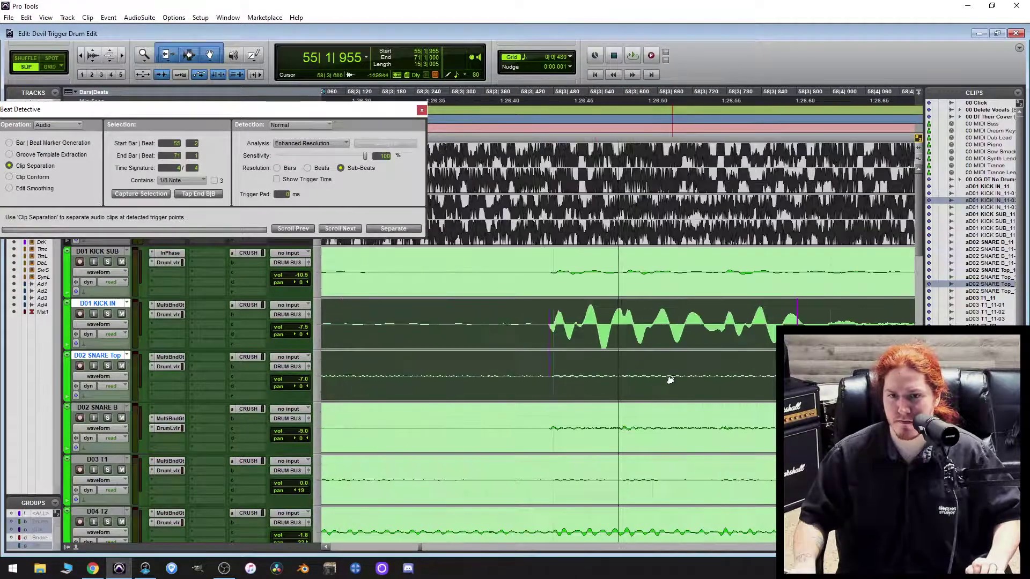
# Remove the triggers that fall between kick and snare hits from 58|3 to the middle of bar 60.
pyautogui.hscroll(11, 739, 372)
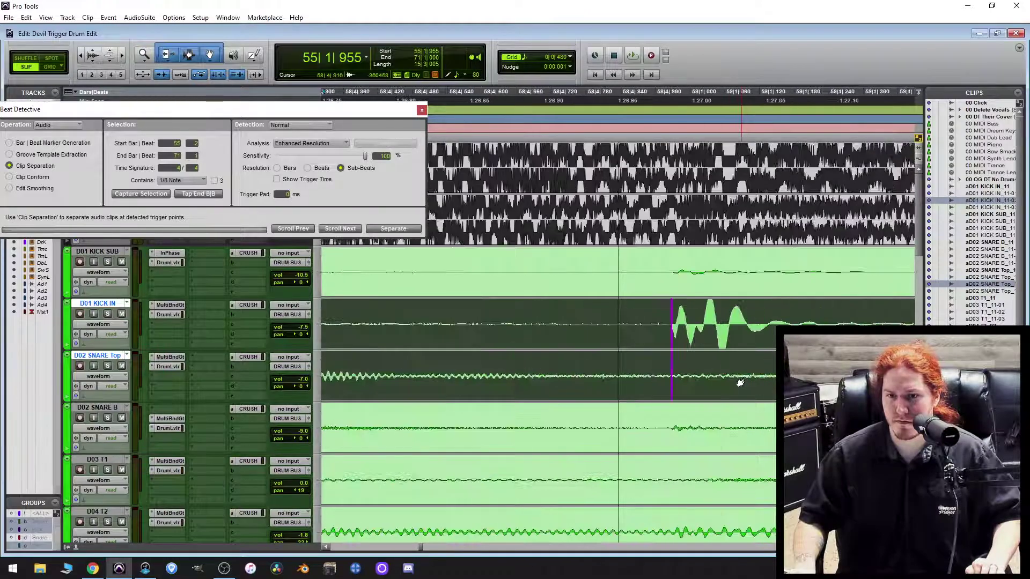
pyautogui.hscroll(14, 729, 377)
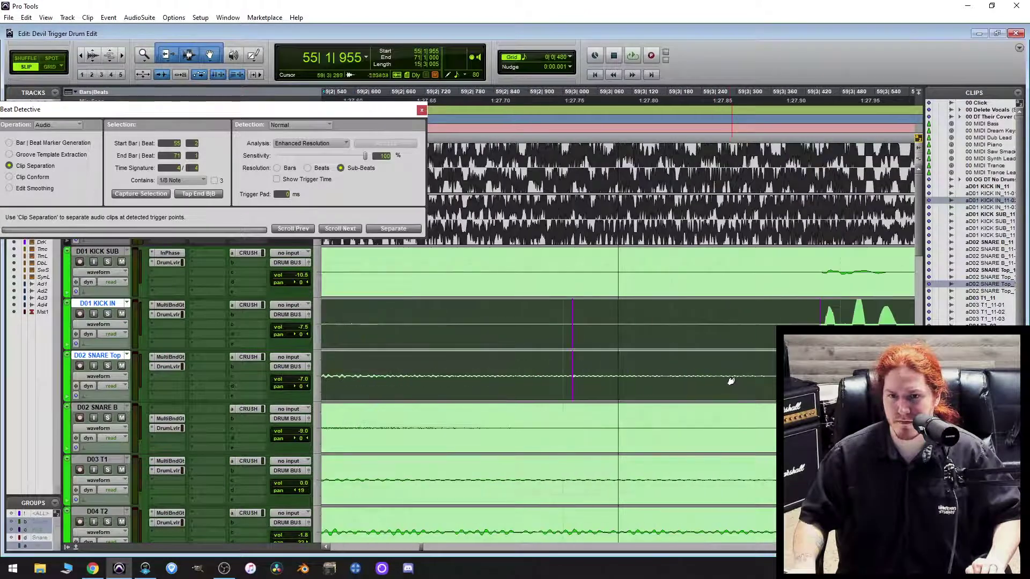
pyautogui.hscroll(5, 633, 382)
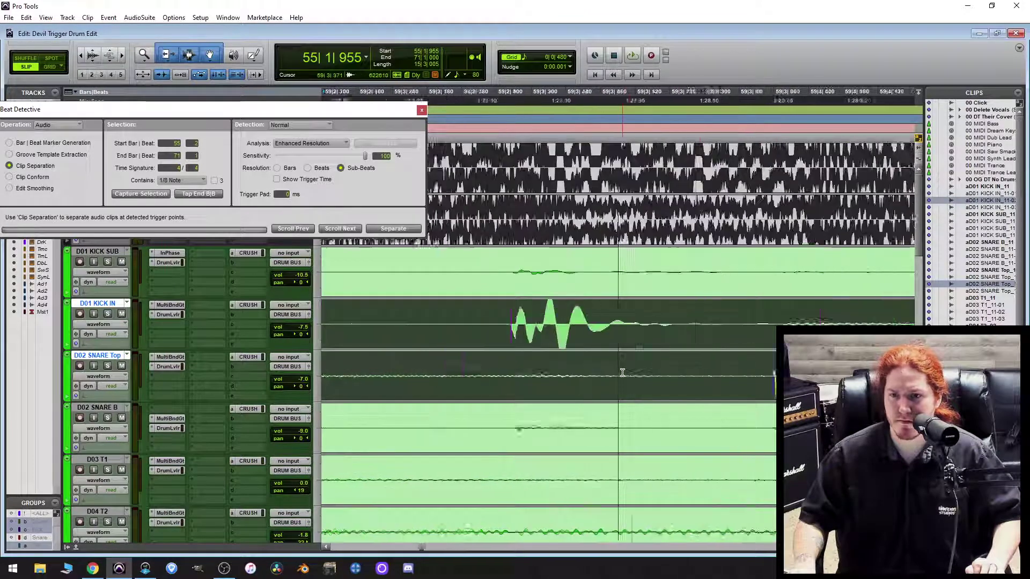
pyautogui.hscroll(14, 698, 384)
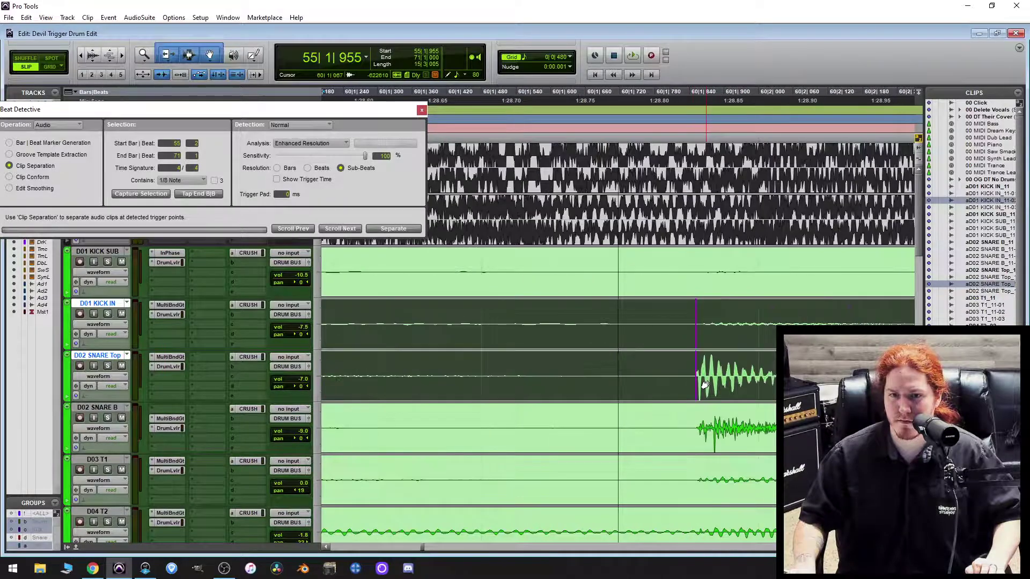
pyautogui.hscroll(10, 697, 385)
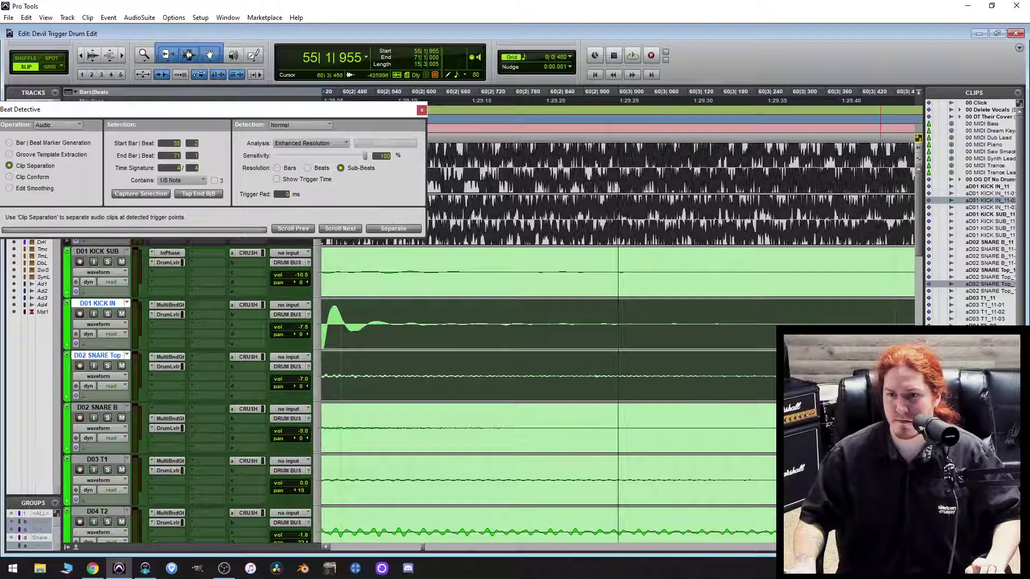
# Clean up the false triggers between hits from 60|3 through bar 61 and into the start of bar 62.
pyautogui.hscroll(12, 757, 385)
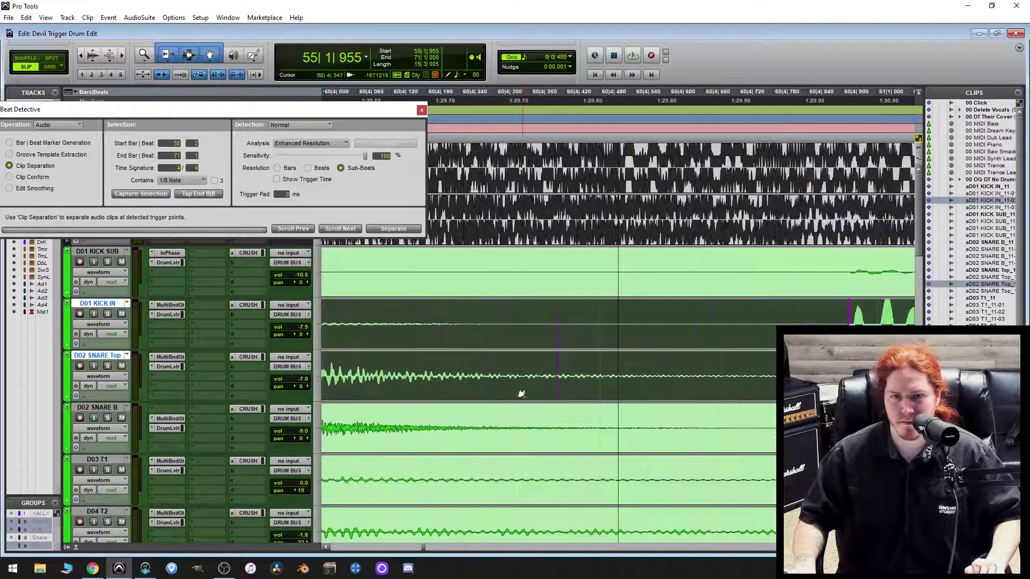
pyautogui.hscroll(10, 609, 391)
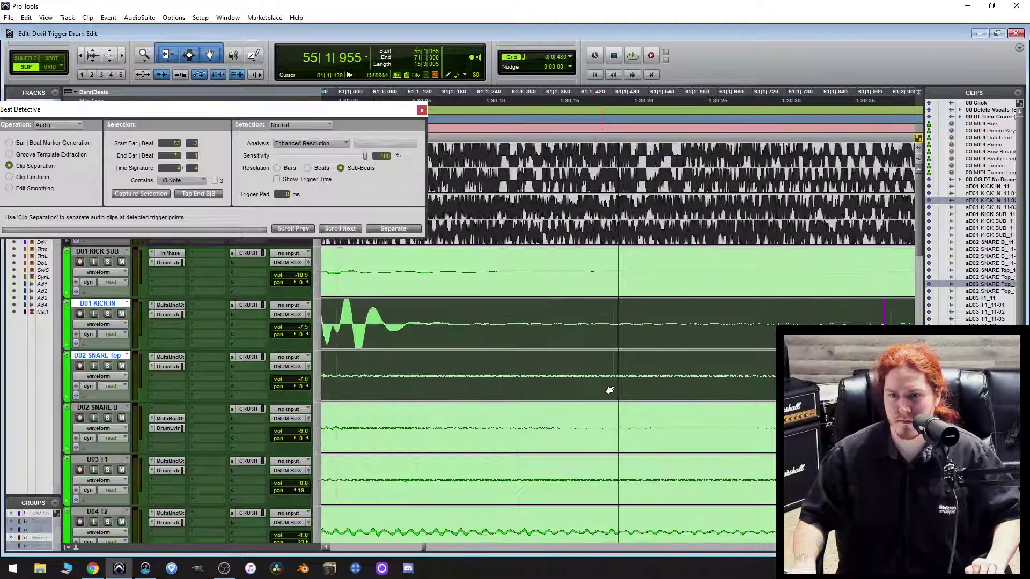
pyautogui.hscroll(7, 652, 394)
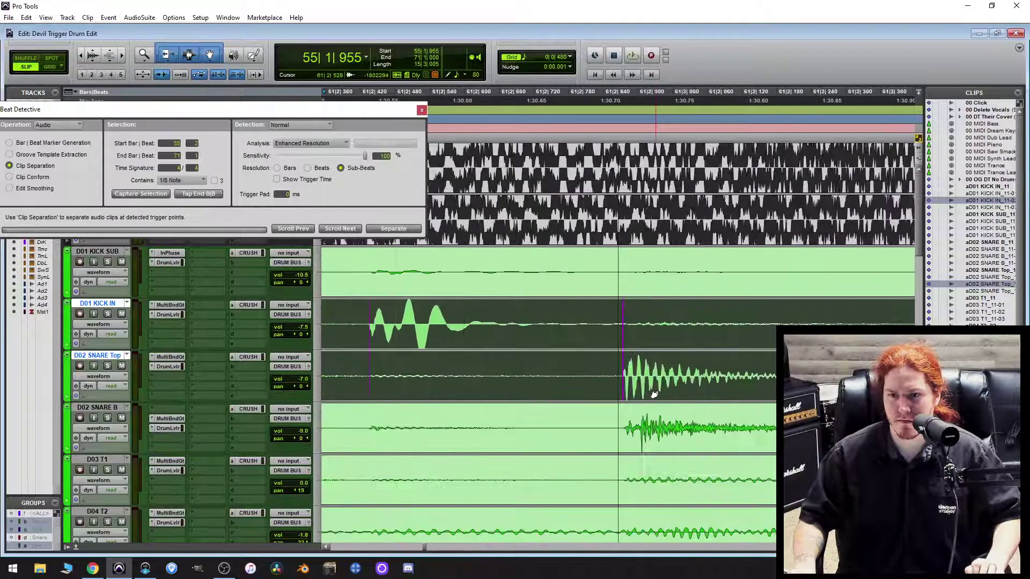
pyautogui.hscroll(1, 606, 382)
pyautogui.hscroll(4, 623, 389)
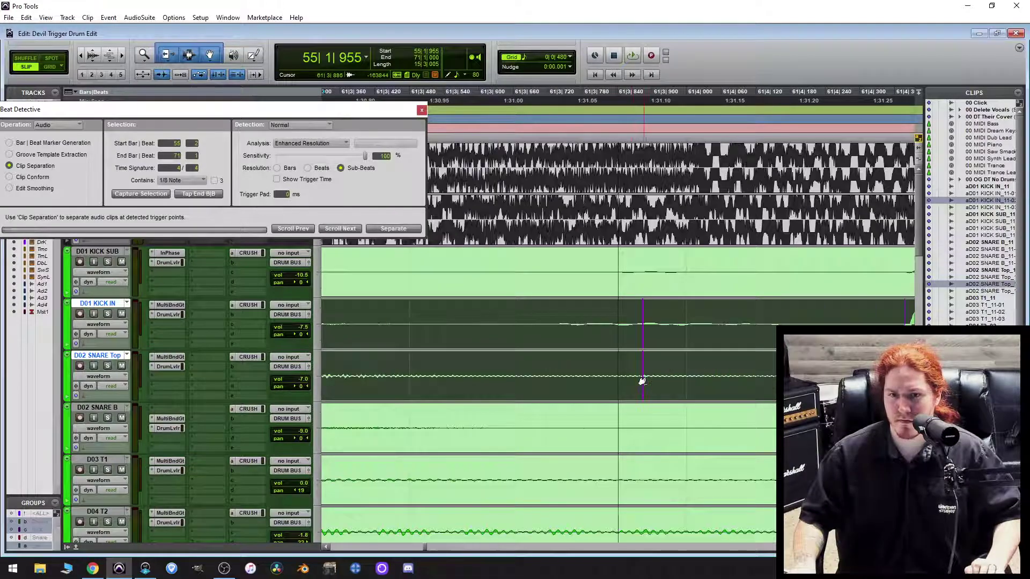
pyautogui.hscroll(4, 642, 381)
pyautogui.hscroll(2, 642, 380)
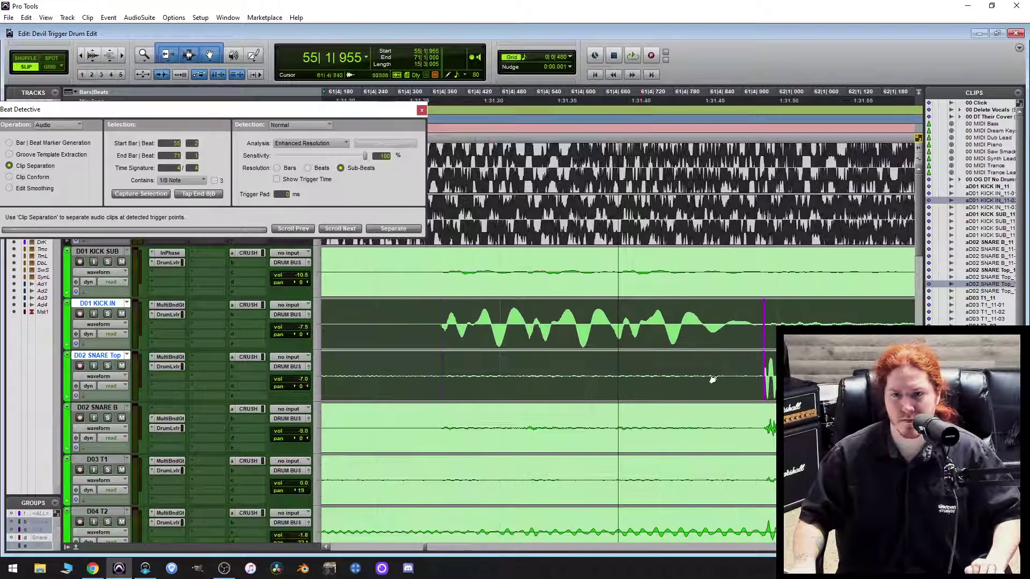
pyautogui.hscroll(5, 707, 399)
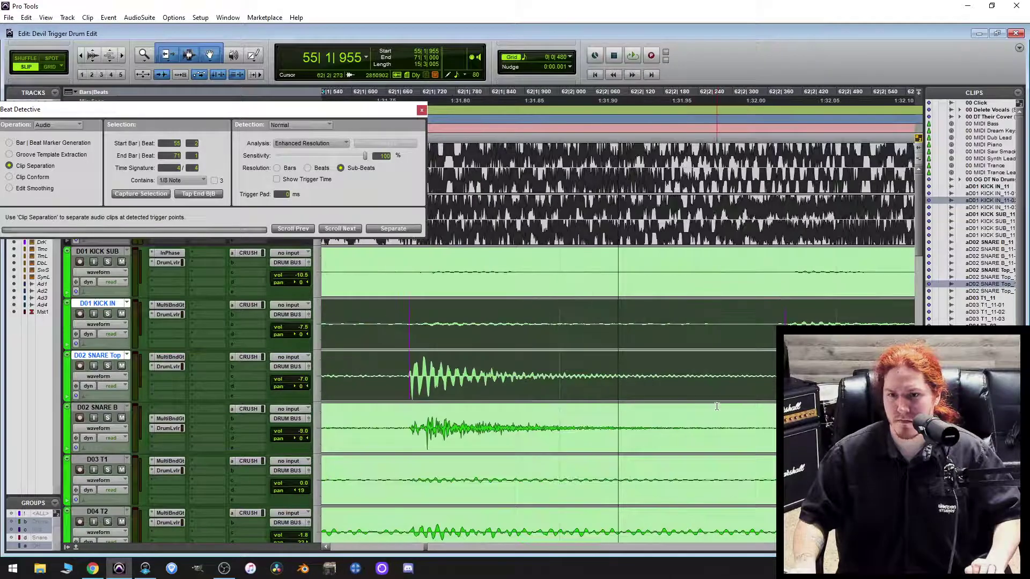
# Remove the stray trigger near 62|3|600 and move the second kick's trigger to the first kick's onset near 62|3|840.
pyautogui.hscroll(4, 718, 406)
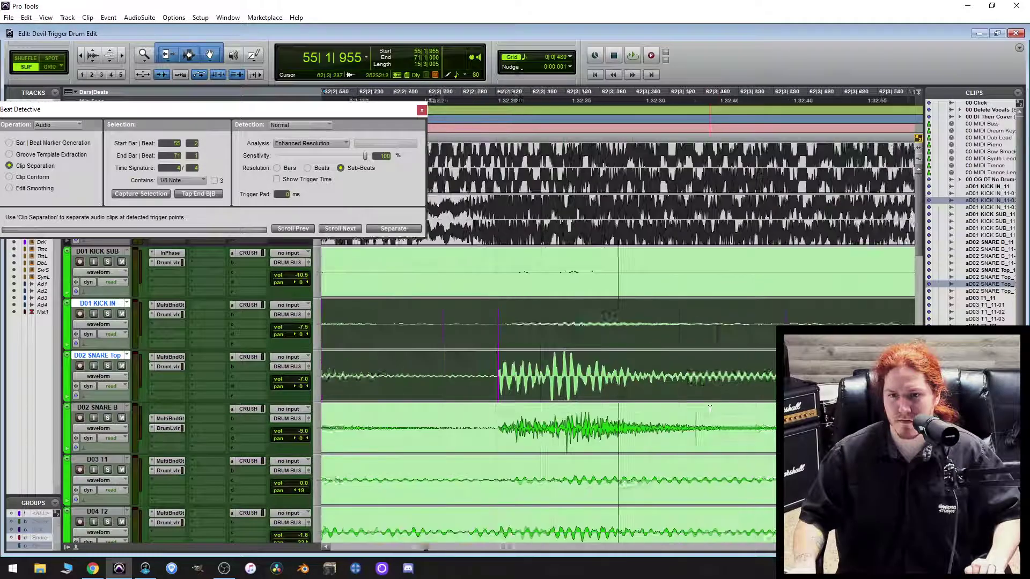
pyautogui.hscroll(2, 717, 408)
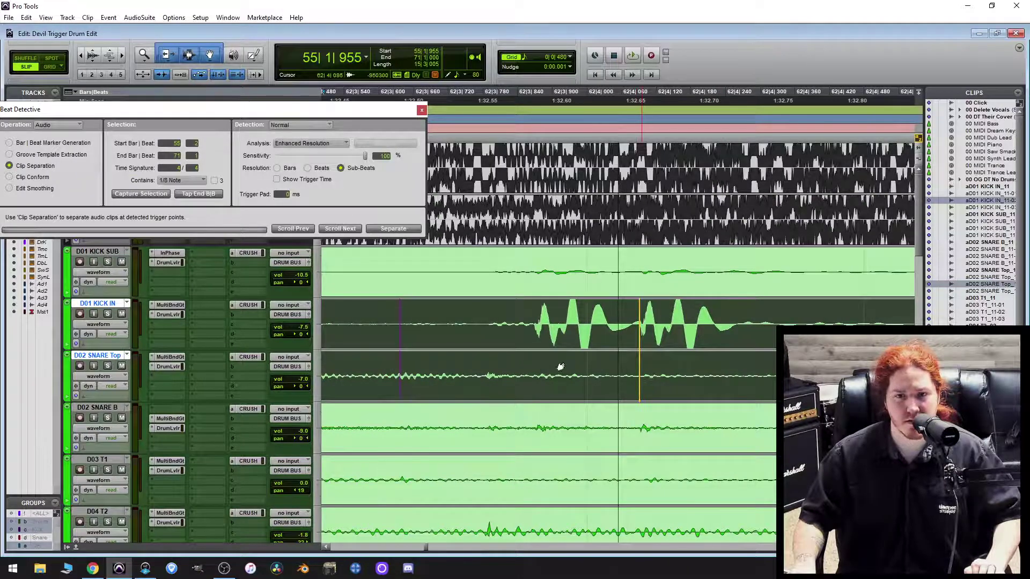
pyautogui.click(515, 378)
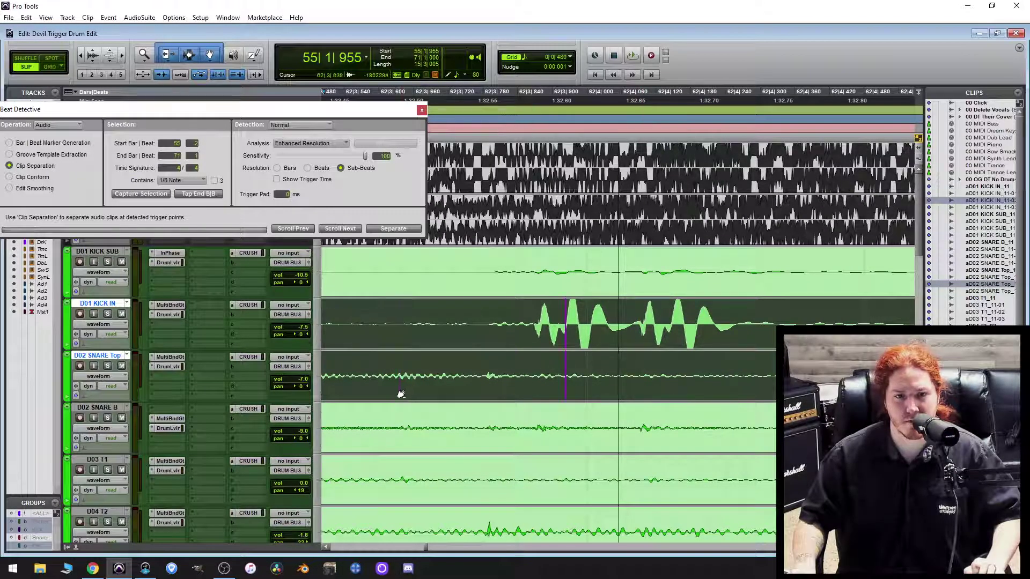
pyautogui.click(541, 359)
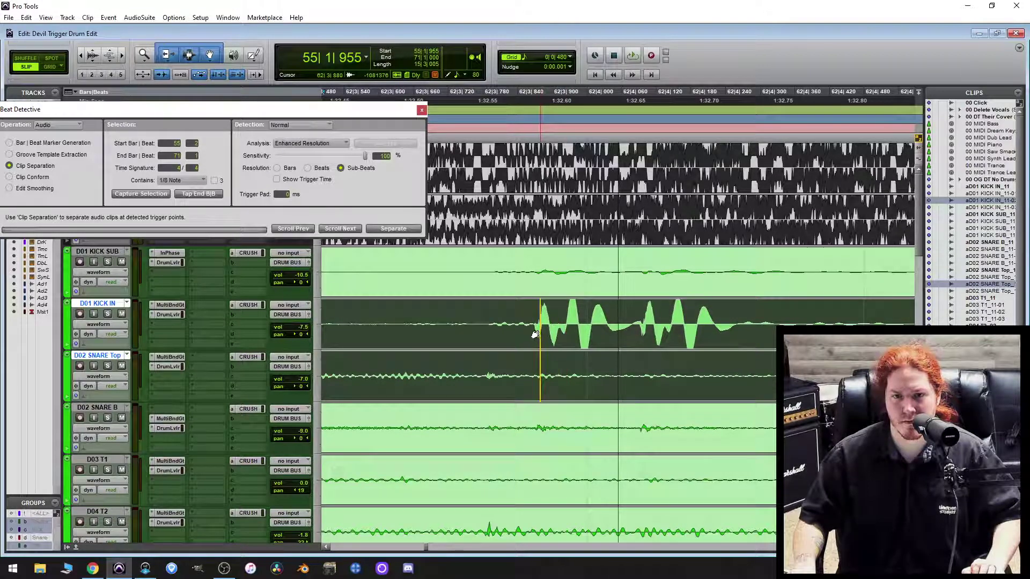
pyautogui.click(533, 333)
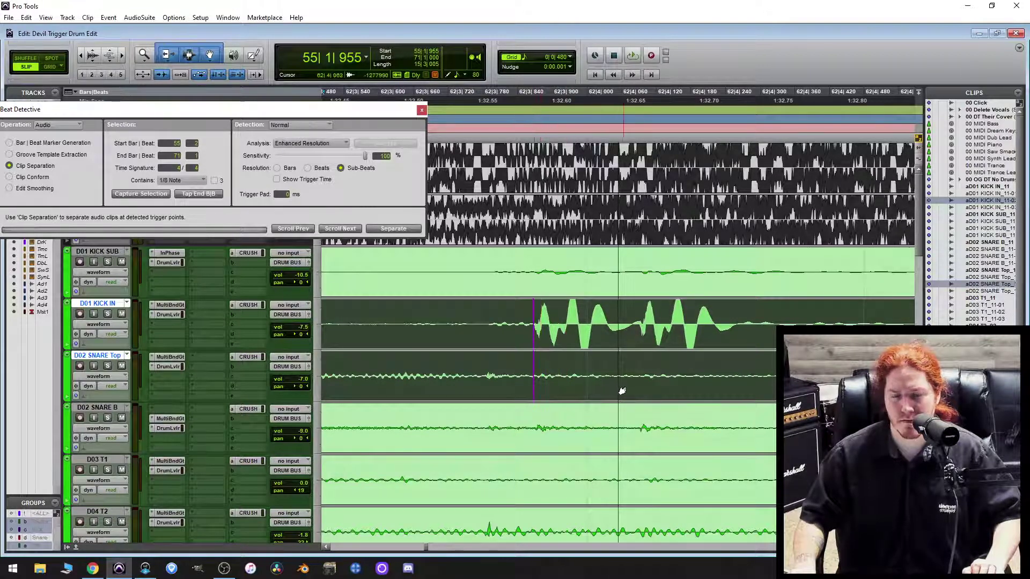
# Delete the false triggers between the kick and snare hits in bars 63 and 64.
pyautogui.hscroll(9, 620, 391)
pyautogui.hscroll(10, 662, 392)
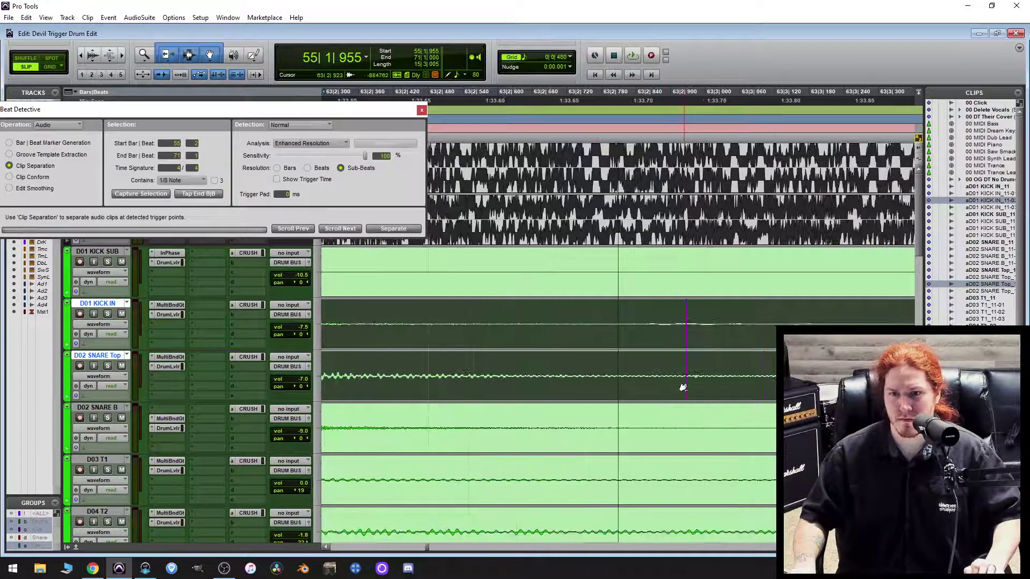
pyautogui.hscroll(6, 685, 392)
pyautogui.hscroll(12, 616, 366)
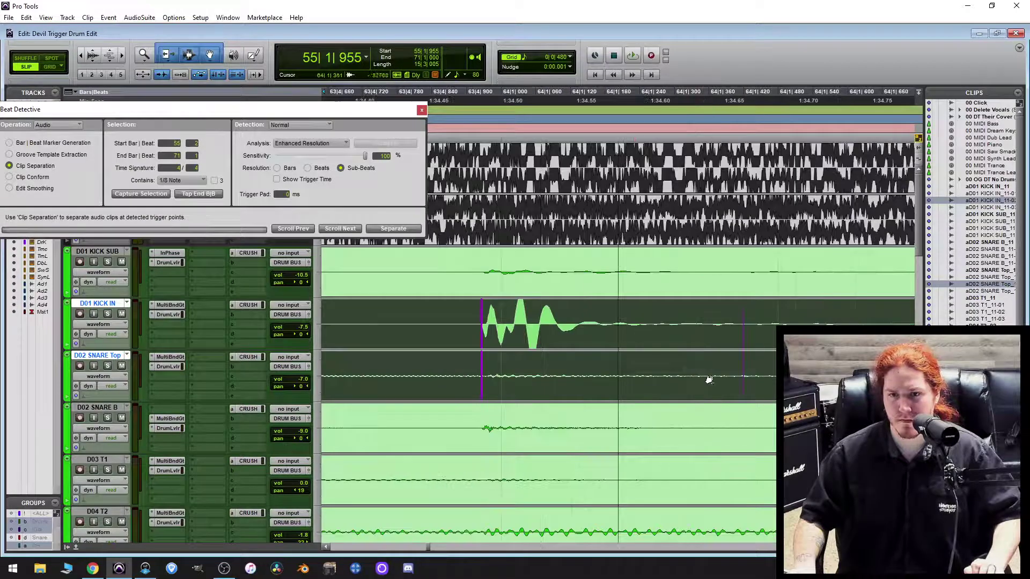
pyautogui.hscroll(12, 742, 390)
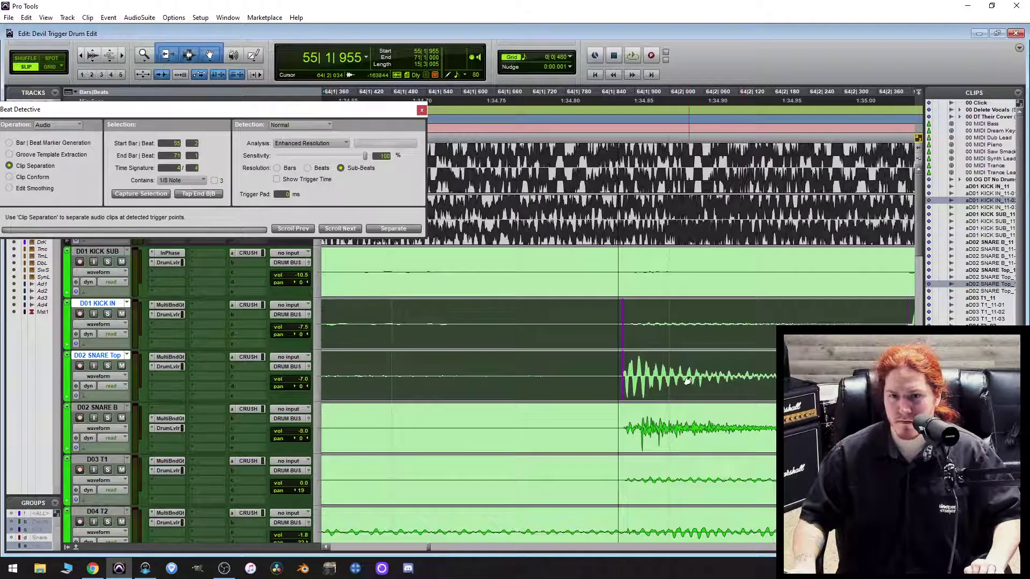
pyautogui.hscroll(4, 689, 366)
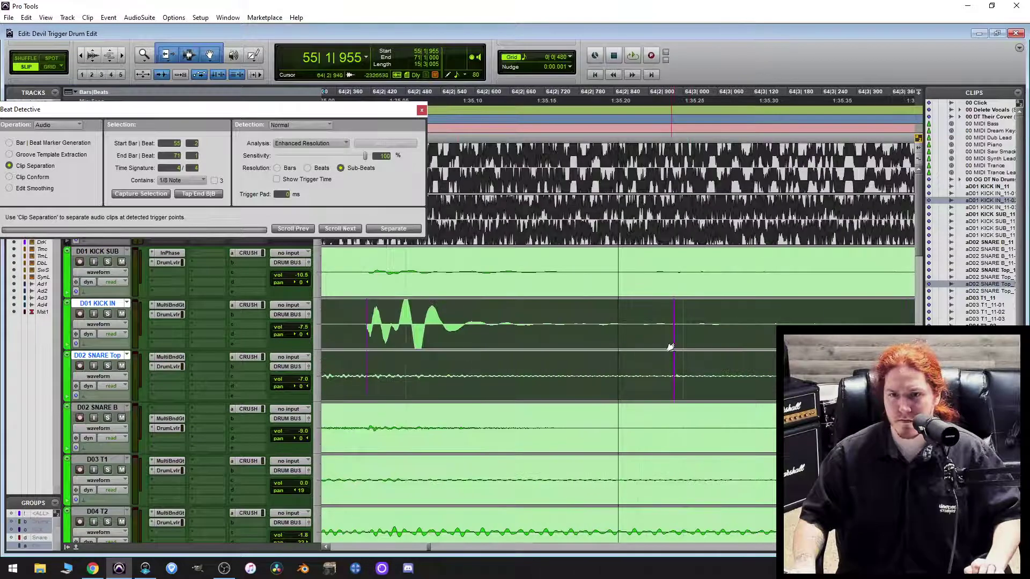
pyautogui.hscroll(5, 672, 348)
pyautogui.hscroll(4, 664, 376)
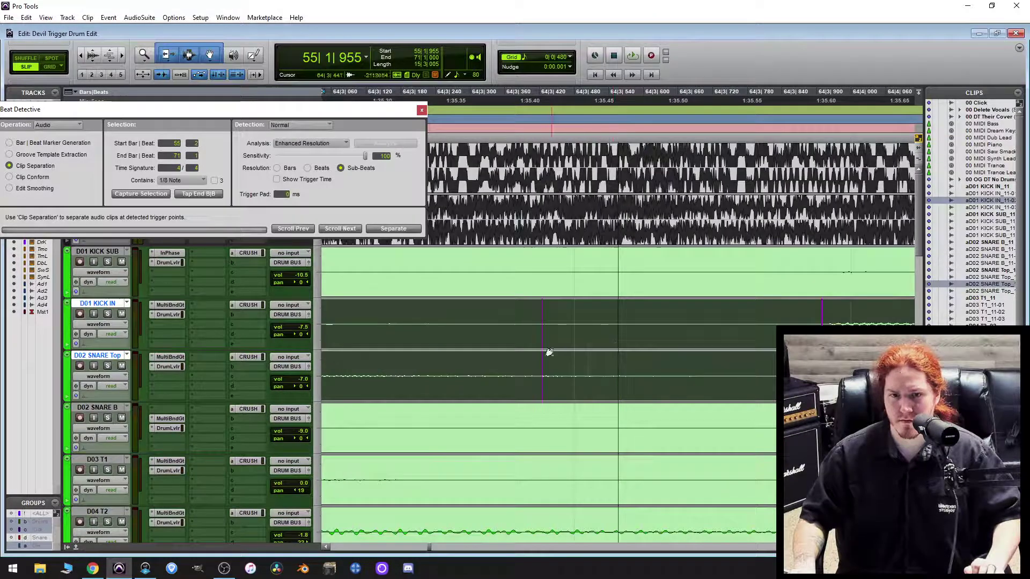
pyautogui.hscroll(14, 719, 387)
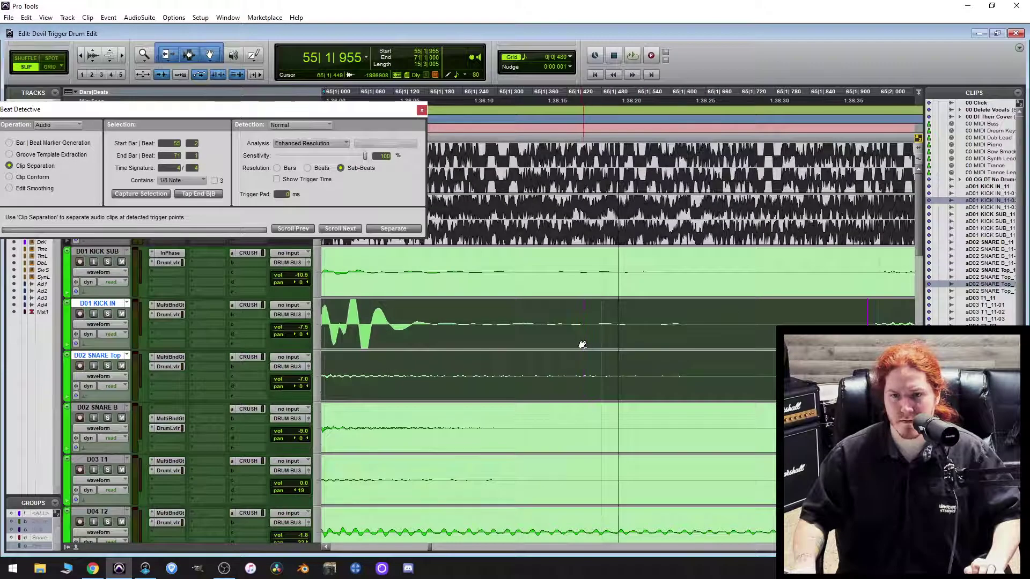
# Delete the false triggers between the kick and snare hits in bars 65 and 66.
pyautogui.hscroll(12, 601, 354)
pyautogui.hscroll(15, 657, 372)
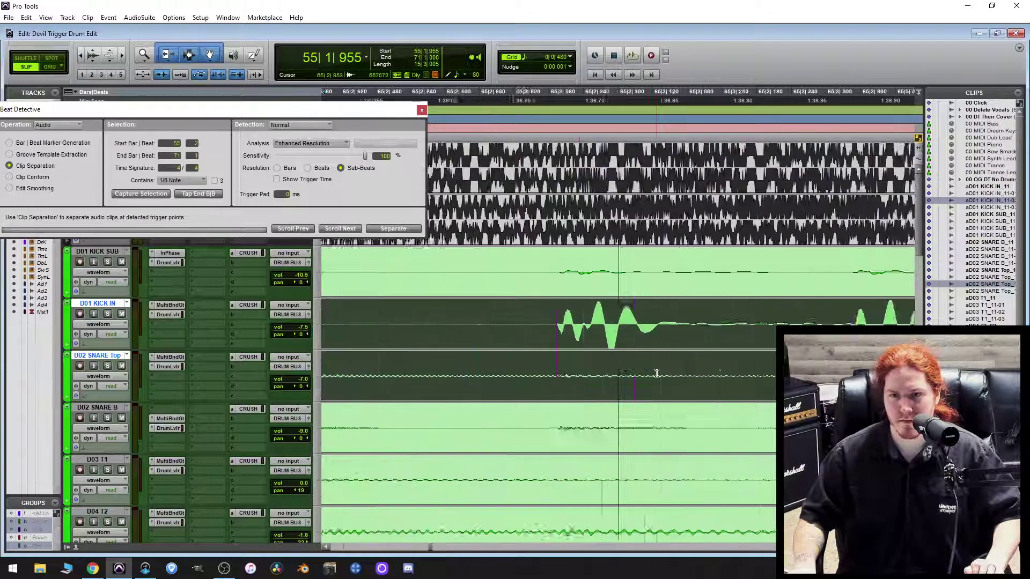
pyautogui.hscroll(16, 689, 380)
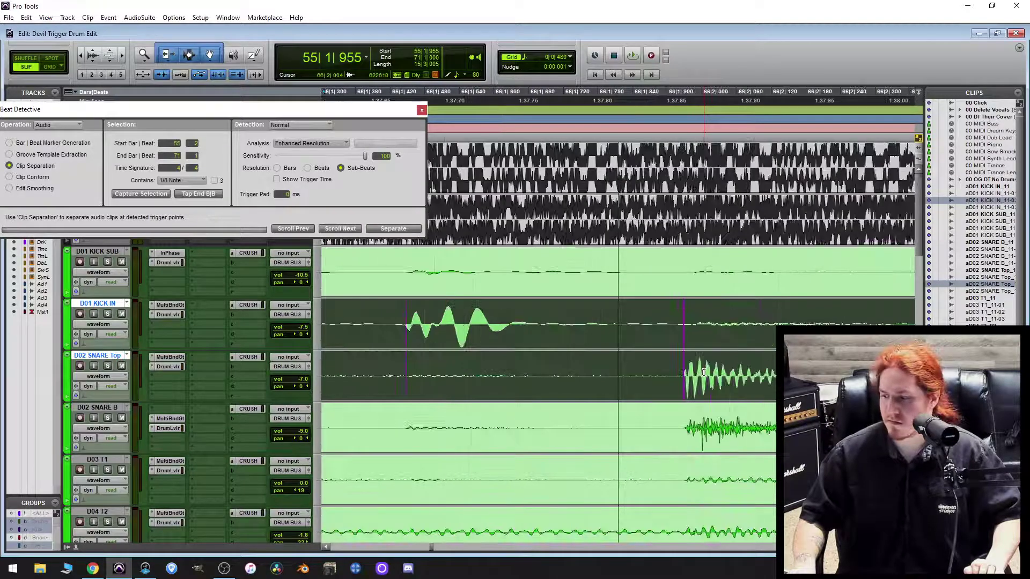
pyautogui.hscroll(10, 700, 371)
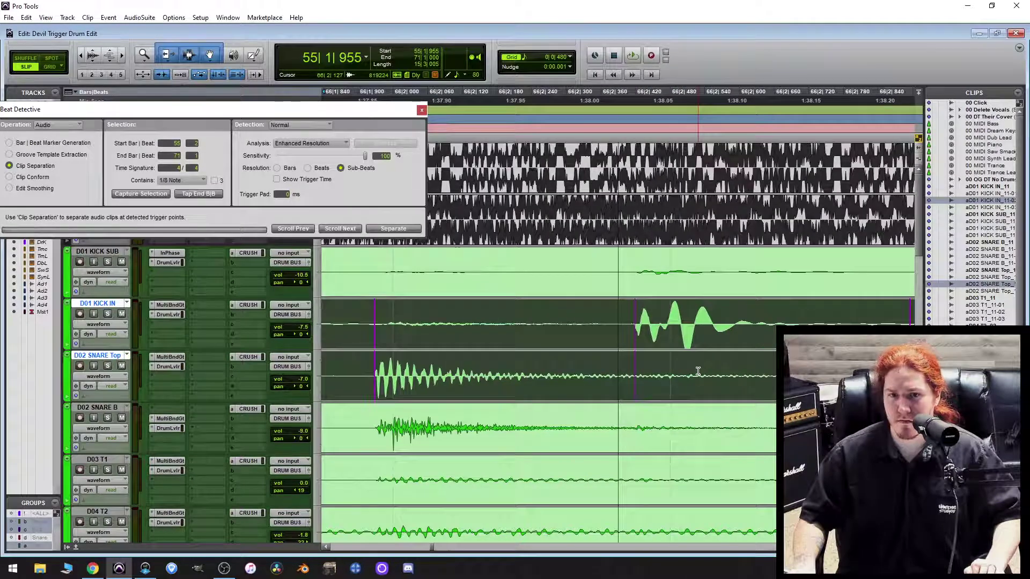
pyautogui.hscroll(12, 698, 371)
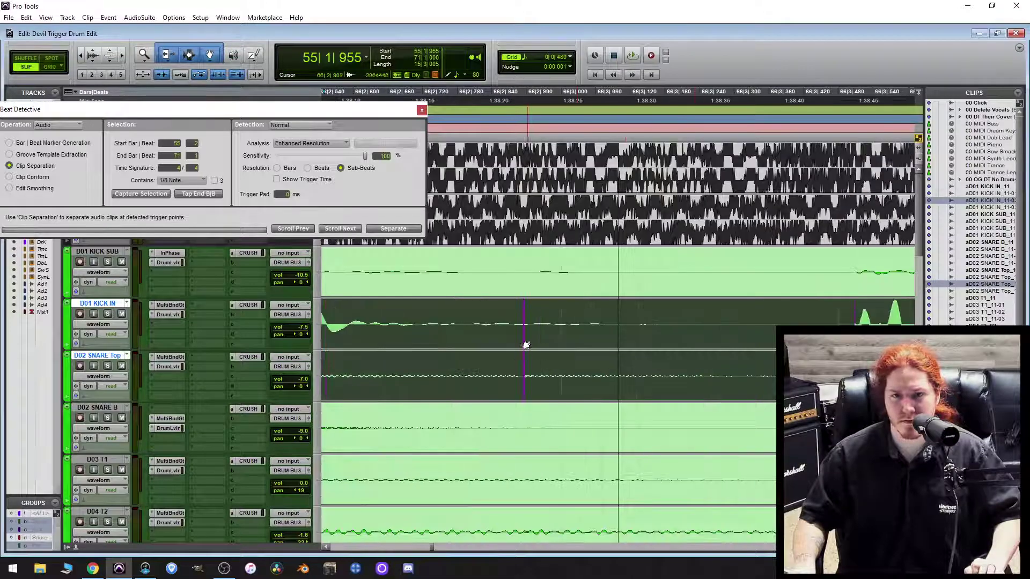
pyautogui.hscroll(18, 587, 361)
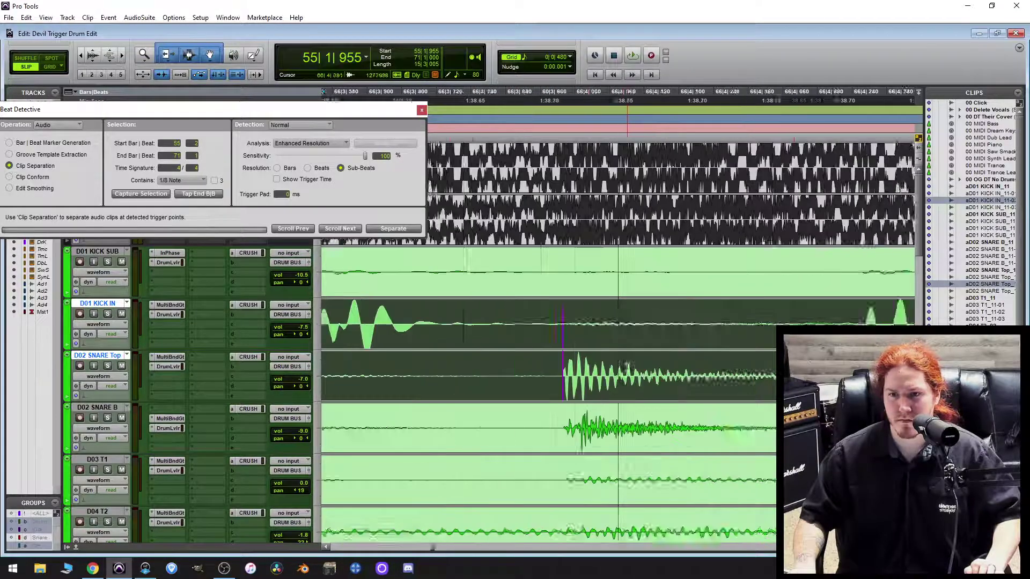
# Remove the triggers that fall between real hits in bar 67 and the first beat of bar 68.
pyautogui.hscroll(20, 623, 366)
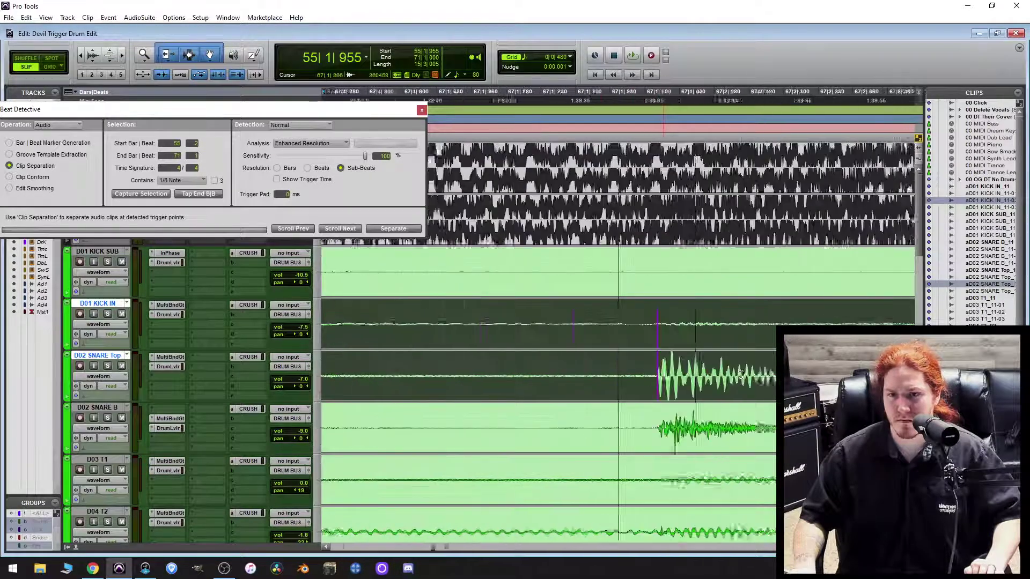
pyautogui.hscroll(12, 741, 374)
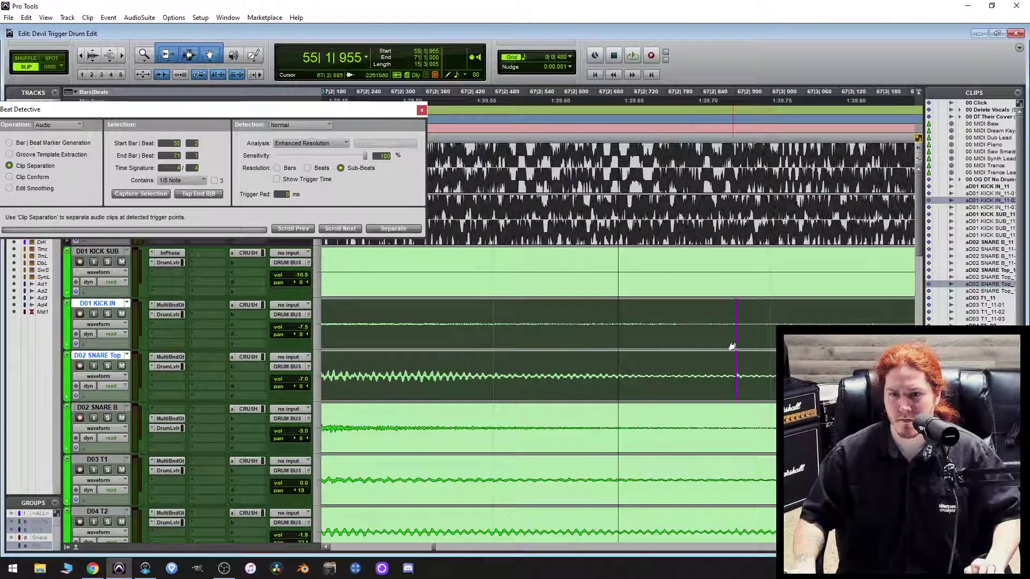
pyautogui.hscroll(15, 737, 344)
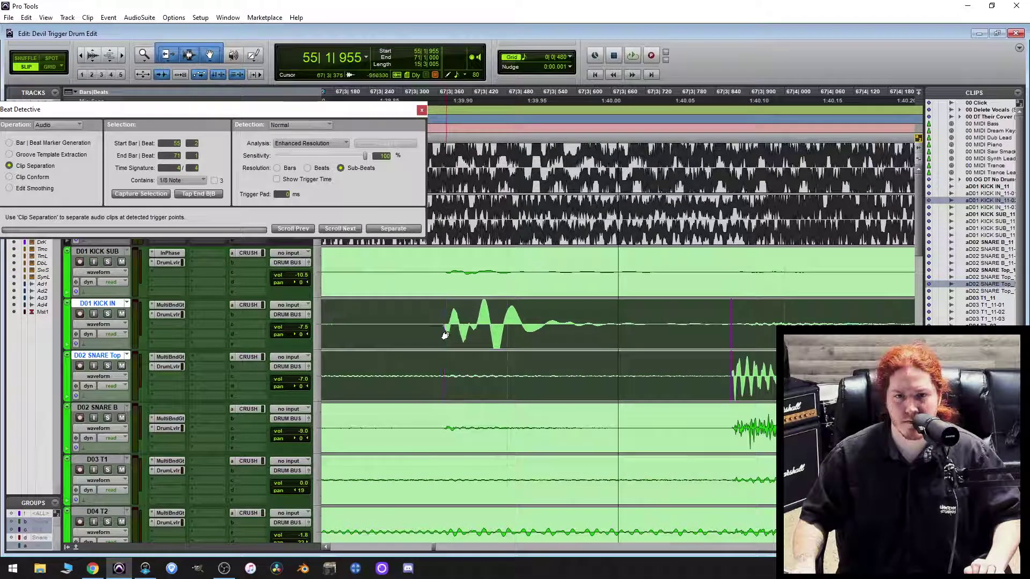
pyautogui.hscroll(3, 701, 376)
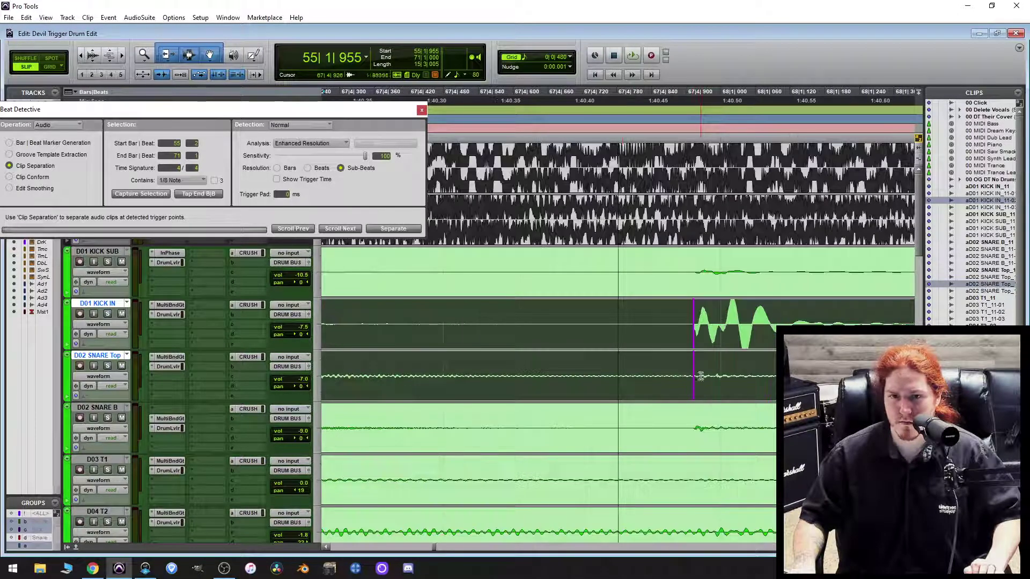
pyautogui.hscroll(5, 701, 375)
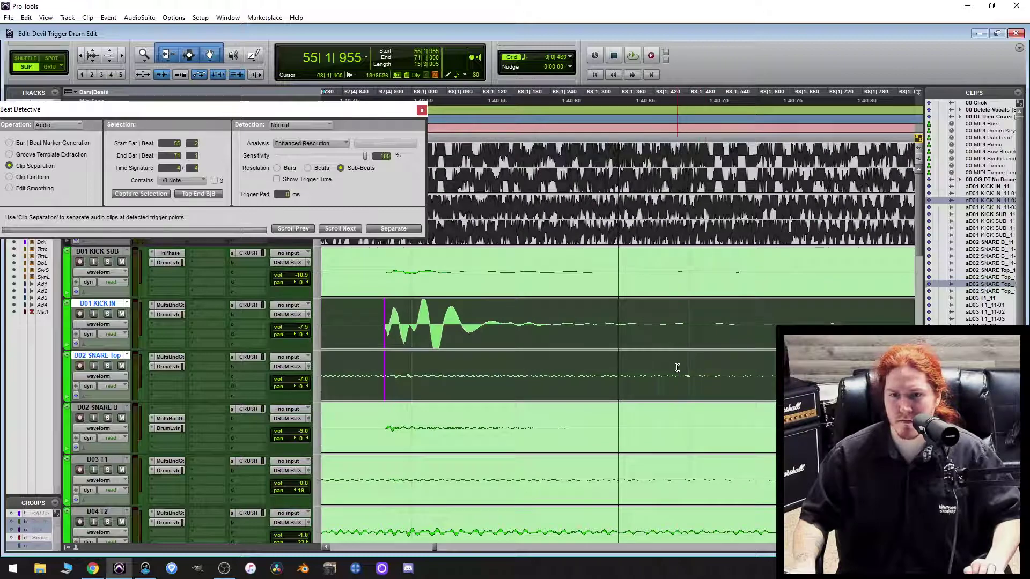
# Clean up the false triggers between kick and snare hits from 68|2 to 69|2.
pyautogui.hscroll(5, 677, 367)
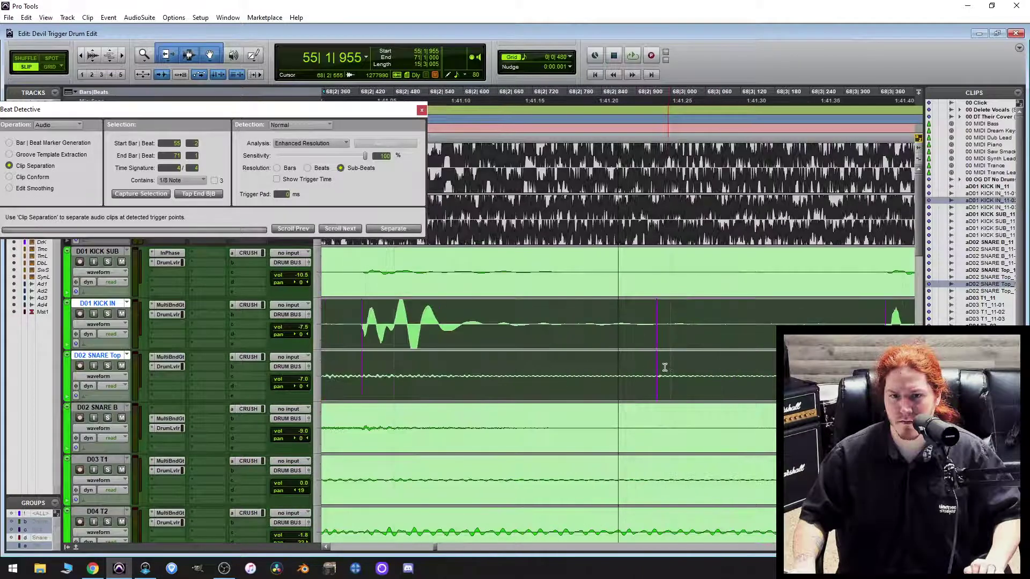
pyautogui.hscroll(-1, 502, 360)
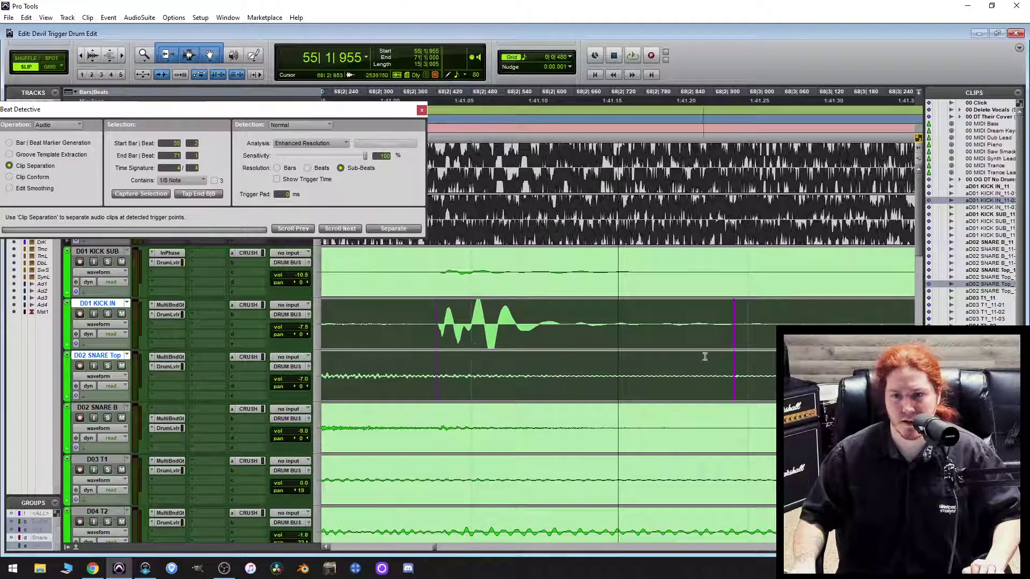
pyautogui.hscroll(6, 695, 352)
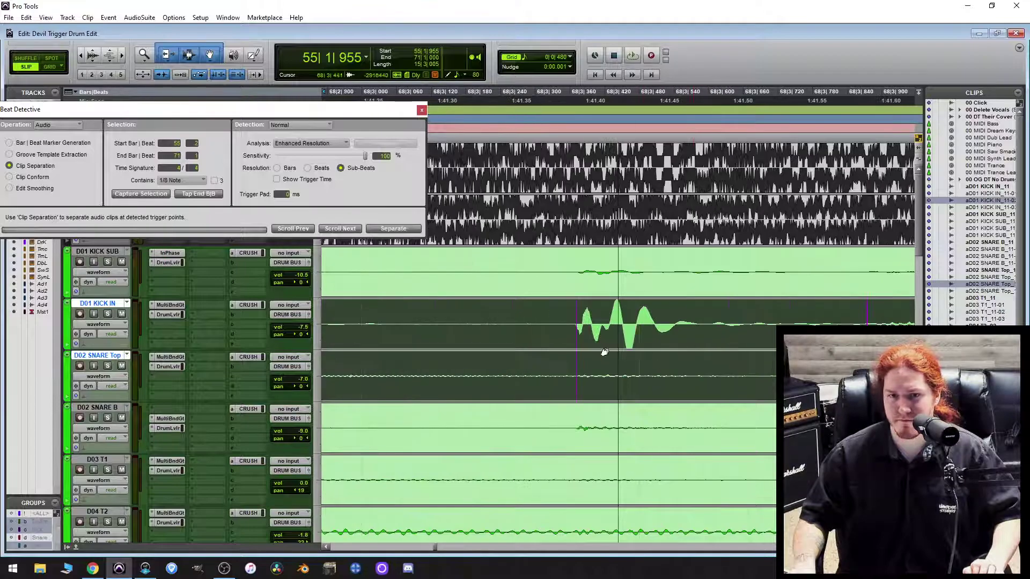
pyautogui.hscroll(8, 592, 355)
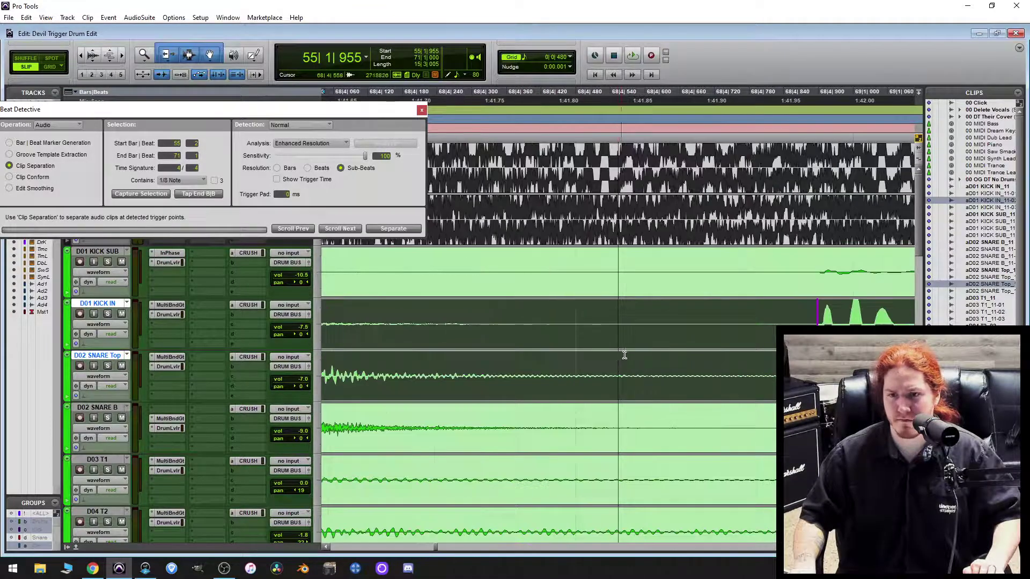
pyautogui.hscroll(6, 650, 355)
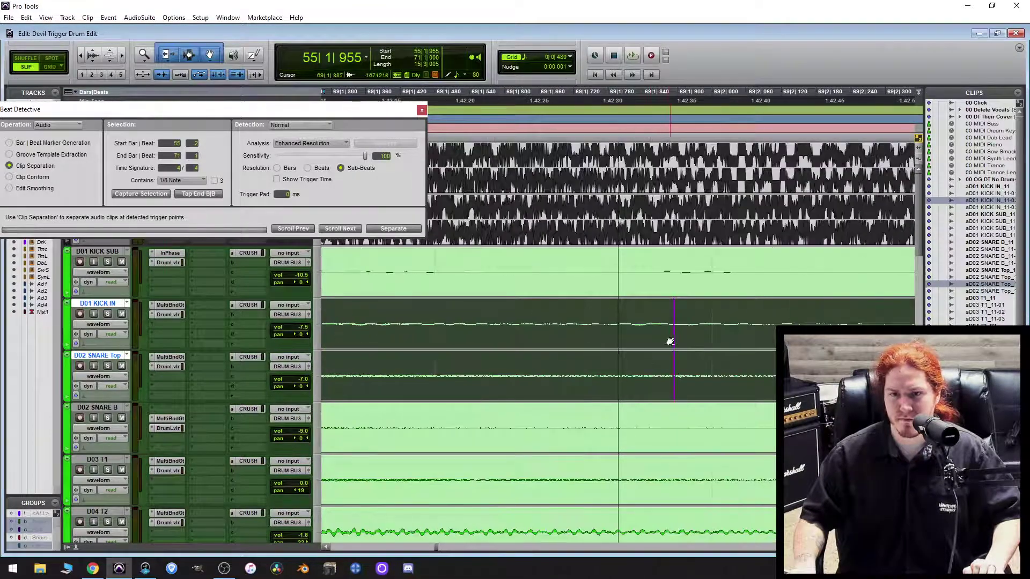
pyautogui.hscroll(6, 673, 342)
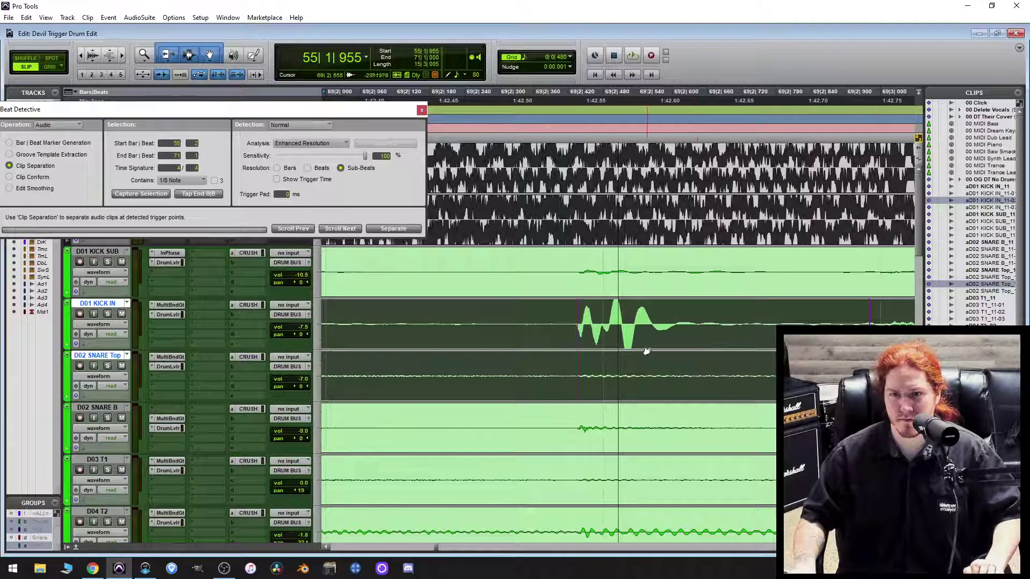
pyautogui.hscroll(-1, 495, 338)
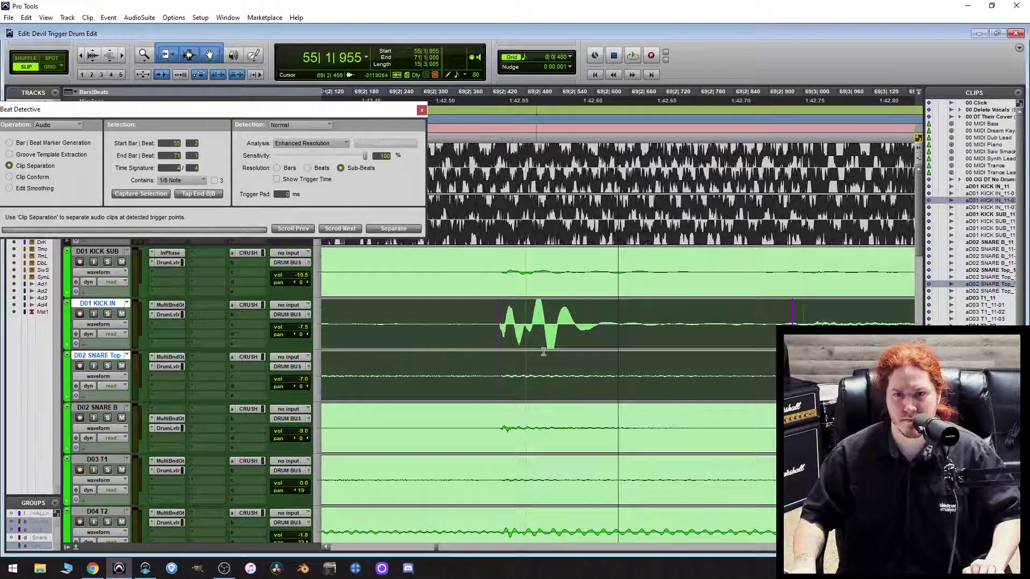
# Delete the stray triggers between hits from 69|3 to the end of 70|1, keeping those at kick onsets.
pyautogui.hscroll(8, 536, 343)
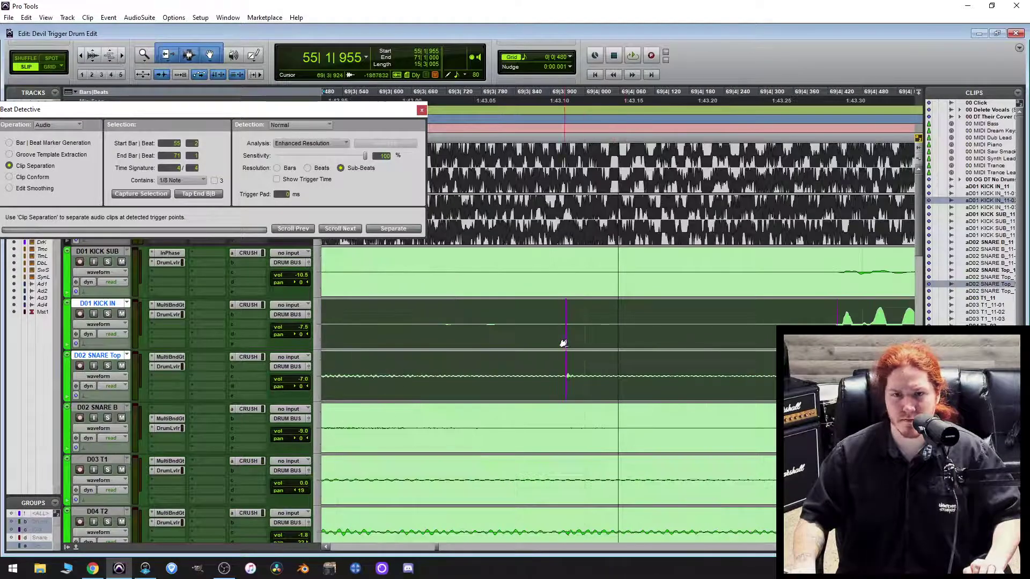
pyautogui.hscroll(6, 594, 338)
pyautogui.hscroll(4, 717, 354)
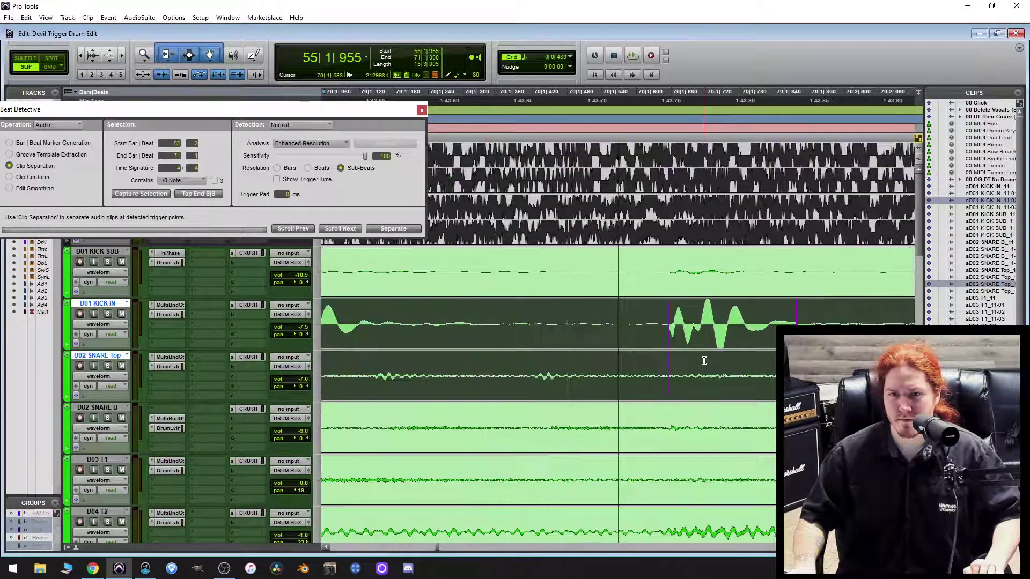
pyautogui.hscroll(2, 637, 370)
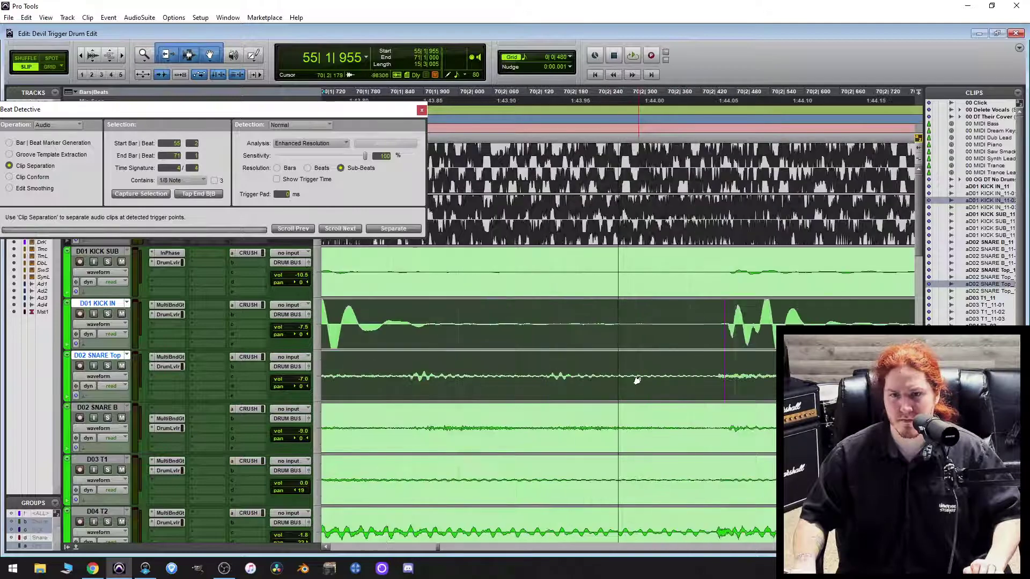
pyautogui.hscroll(-4, 563, 360)
pyautogui.scroll(-3, 643, 376)
pyautogui.scroll(3, 697, 384)
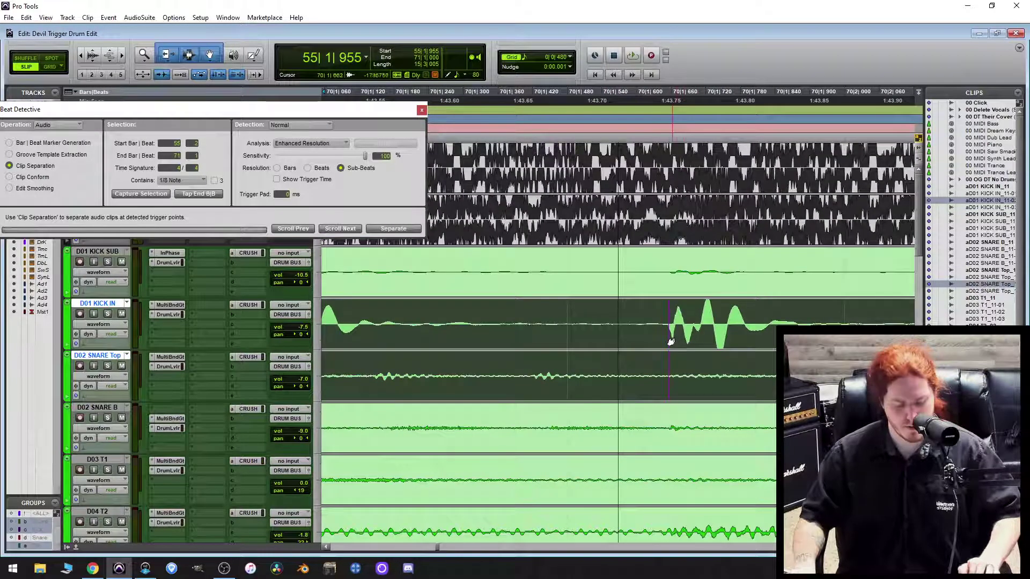
# Compare the kick near 70|1|660 with the snare, tom and overhead tracks, and delete its trigger.
pyautogui.scroll(-2, 673, 338)
pyautogui.scroll(-1, 680, 359)
pyautogui.scroll(-5, 670, 349)
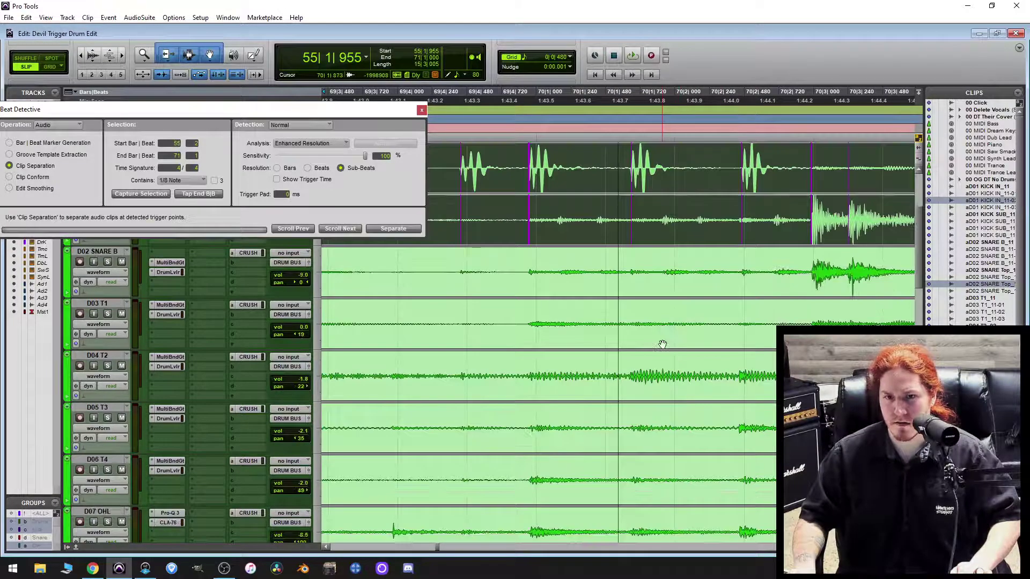
pyautogui.scroll(3, 657, 337)
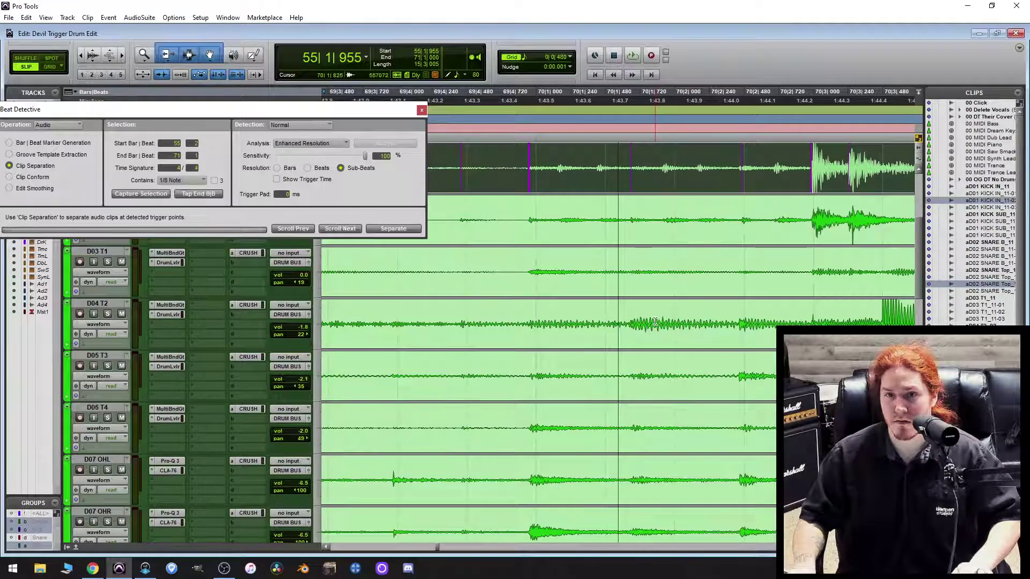
pyautogui.scroll(3, 656, 327)
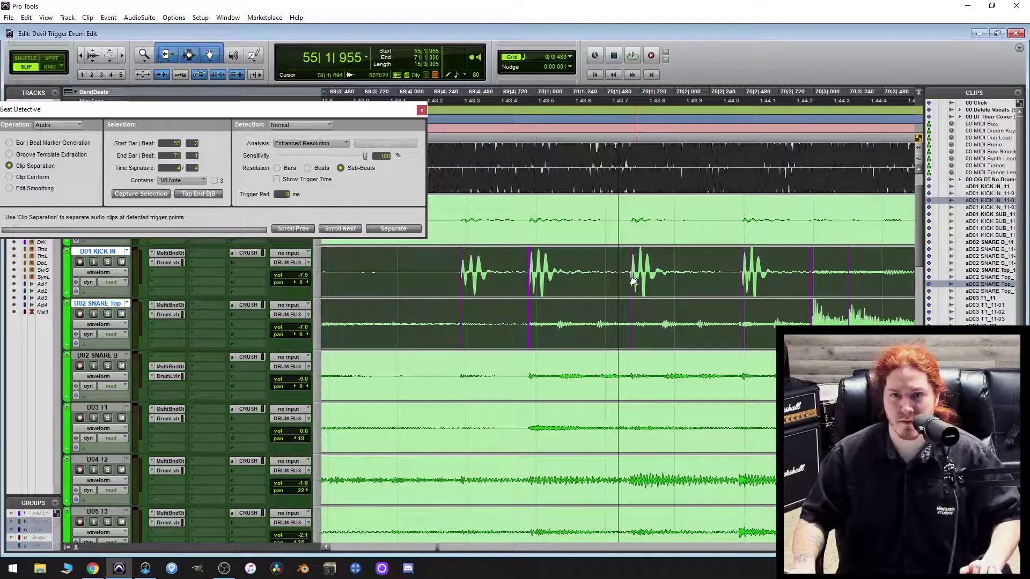
pyautogui.keyDown('alt'); pyautogui.click(632, 283); pyautogui.keyUp('alt')
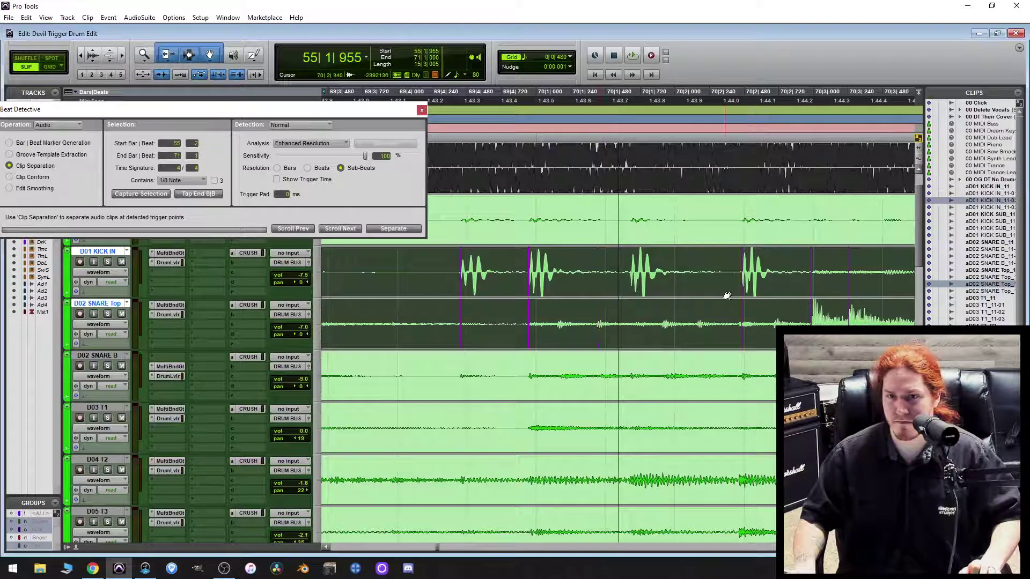
# Remove the extra triggers after the first snare hits at 70|3 and 70|4, up to the Solo marker.
pyautogui.hscroll(3, 732, 295)
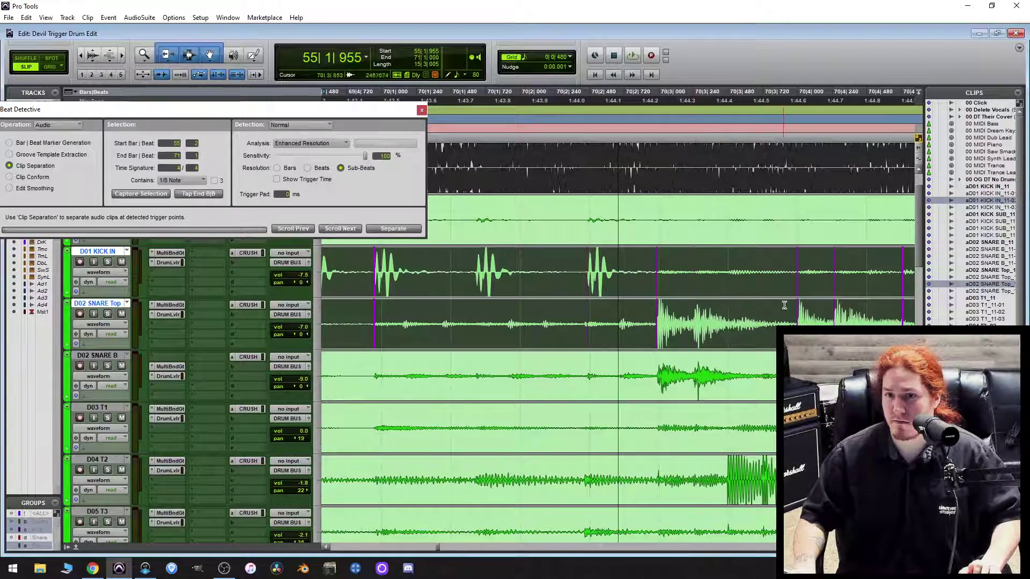
pyautogui.hscroll(4, 788, 298)
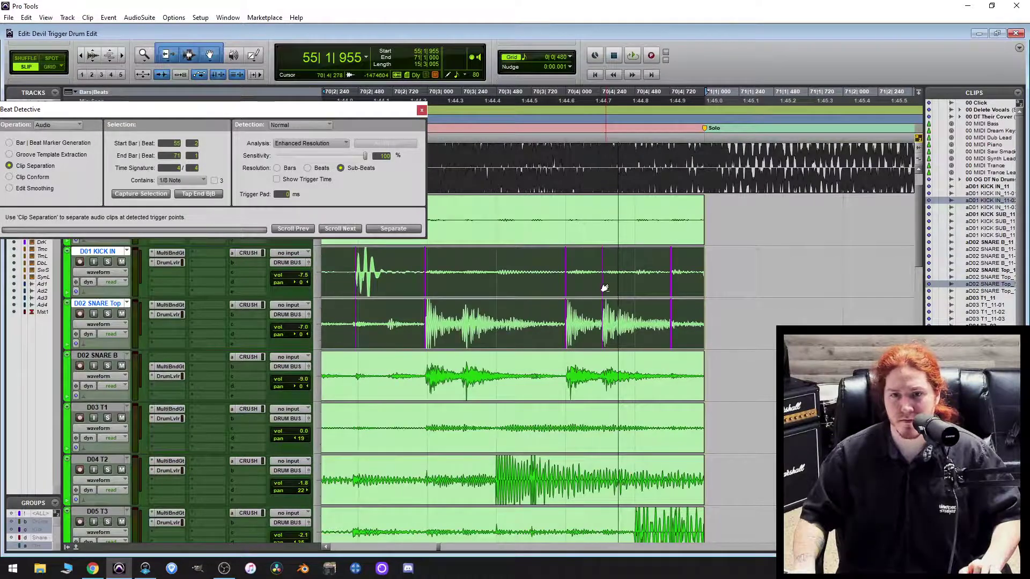
pyautogui.moveTo(603, 287); pyautogui.dragTo(640, 290)
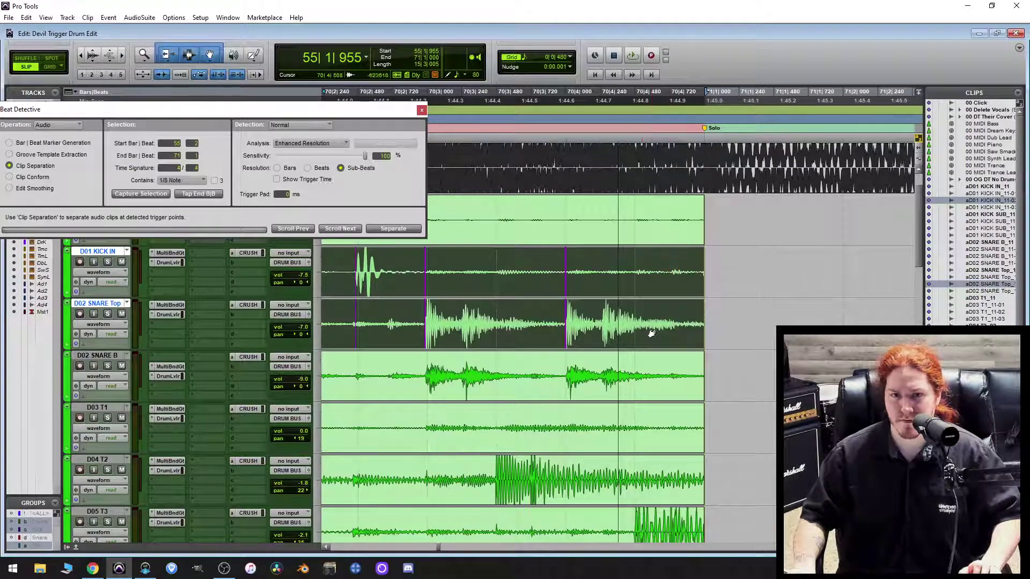
# Review the remaining triggers against the kick and snare waveforms from bar 70 back to bar 55.
pyautogui.hscroll(-7, 647, 328)
pyautogui.hscroll(-6, 647, 328)
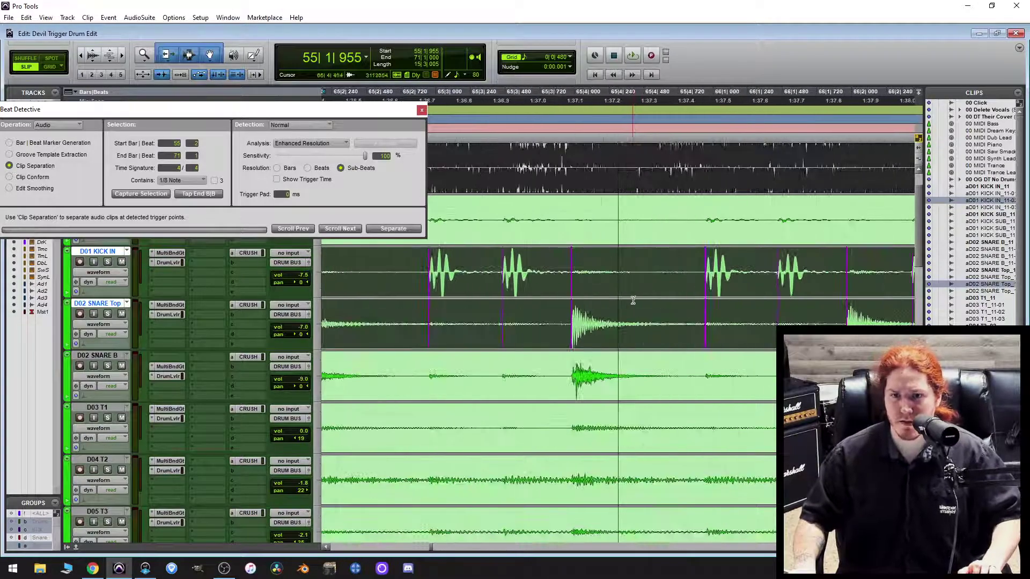
pyautogui.hscroll(-14, 640, 302)
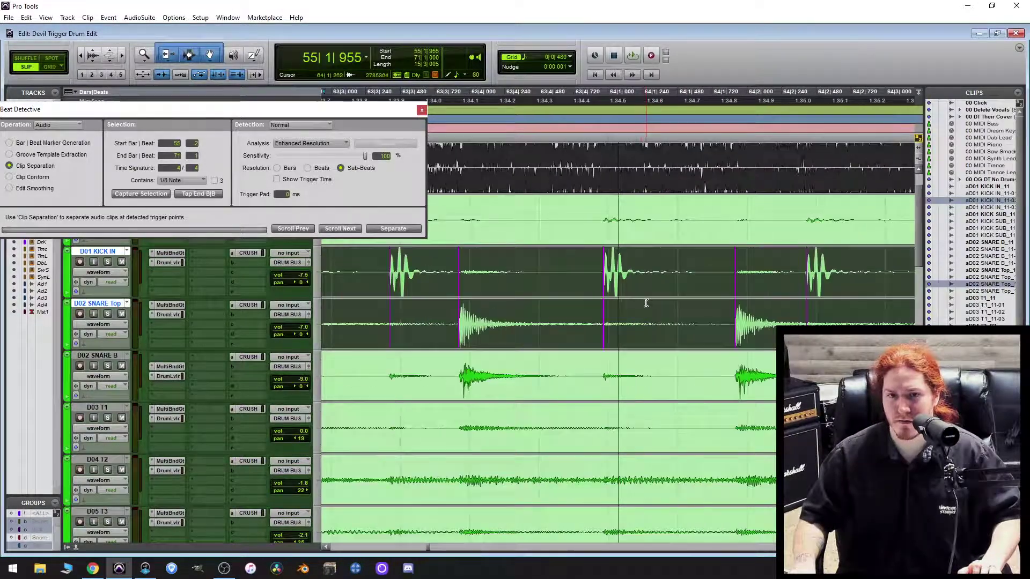
pyautogui.hscroll(-14, 669, 307)
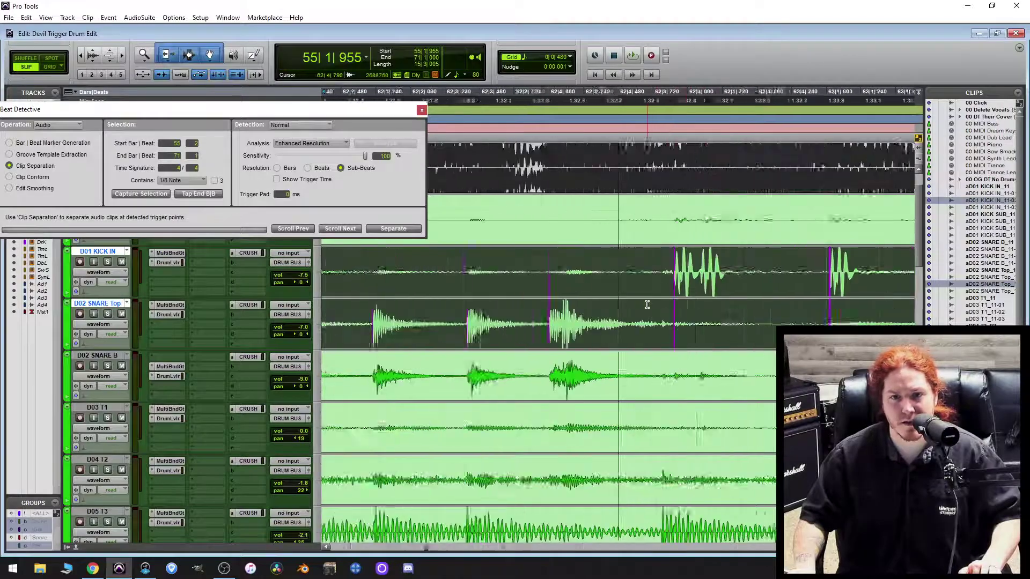
pyautogui.hscroll(-7, 650, 311)
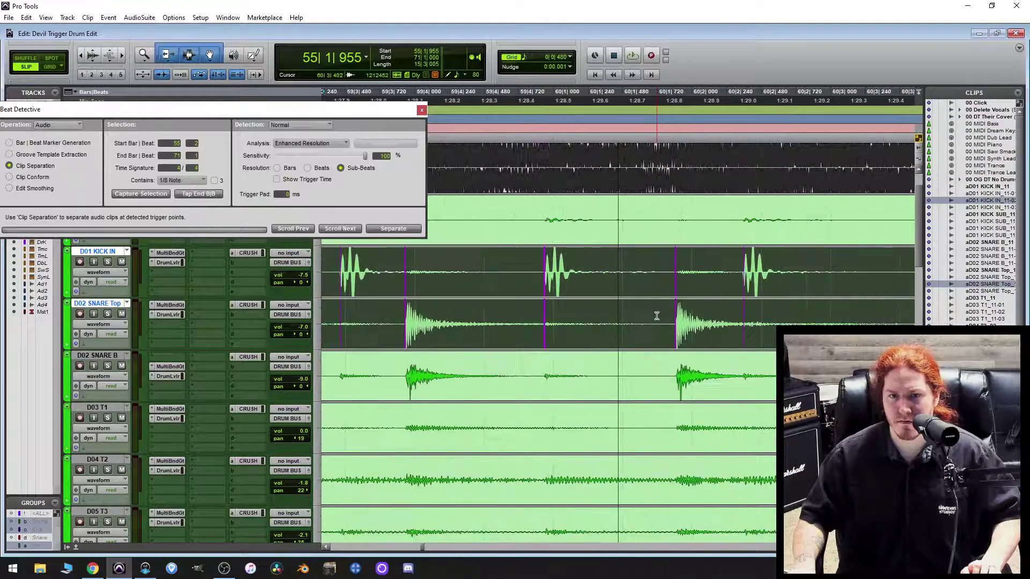
pyautogui.hscroll(-3, 656, 316)
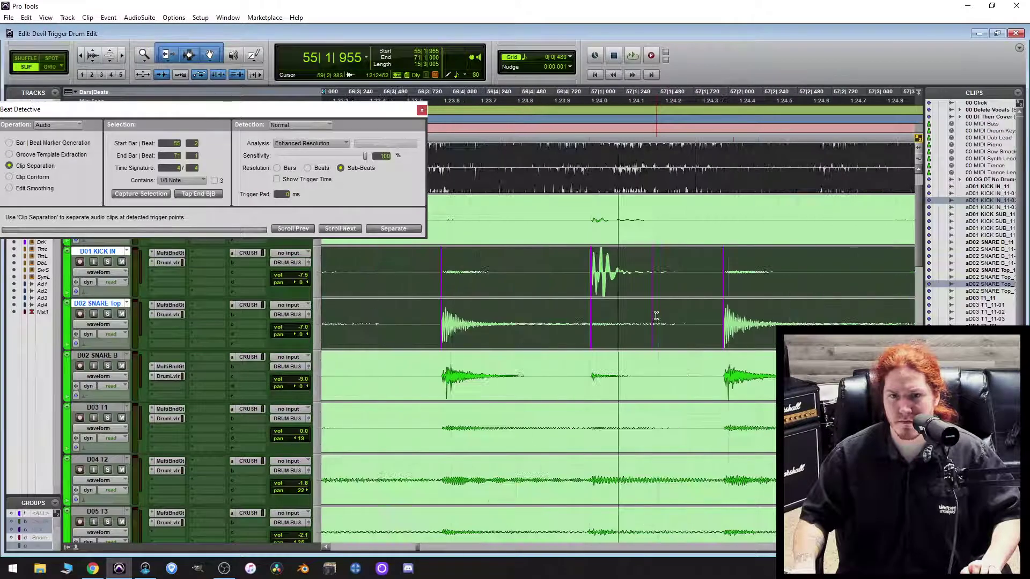
pyautogui.hscroll(-3, 654, 312)
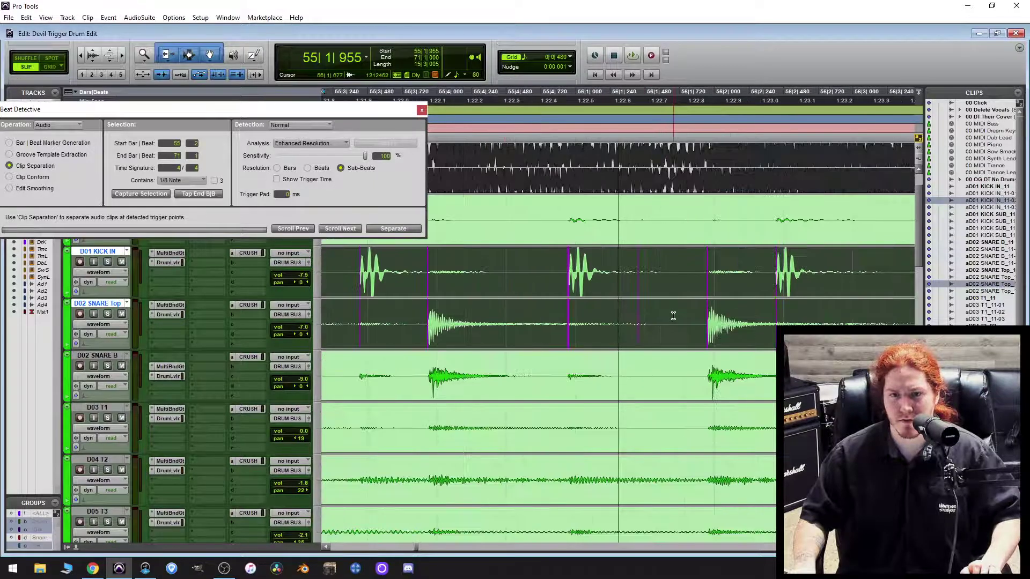
pyautogui.scroll(-4, 676, 322)
pyautogui.scroll(3, 676, 343)
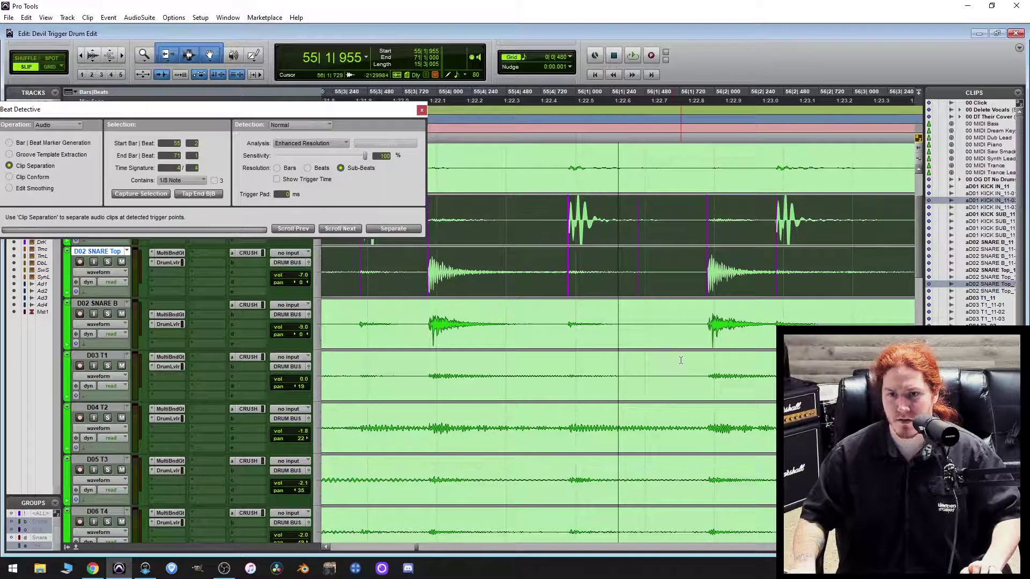
# Review the triggers through bar 62 and align the one near 61|4|935 with the D05 T3 tom onset.
pyautogui.hscroll(10, 684, 371)
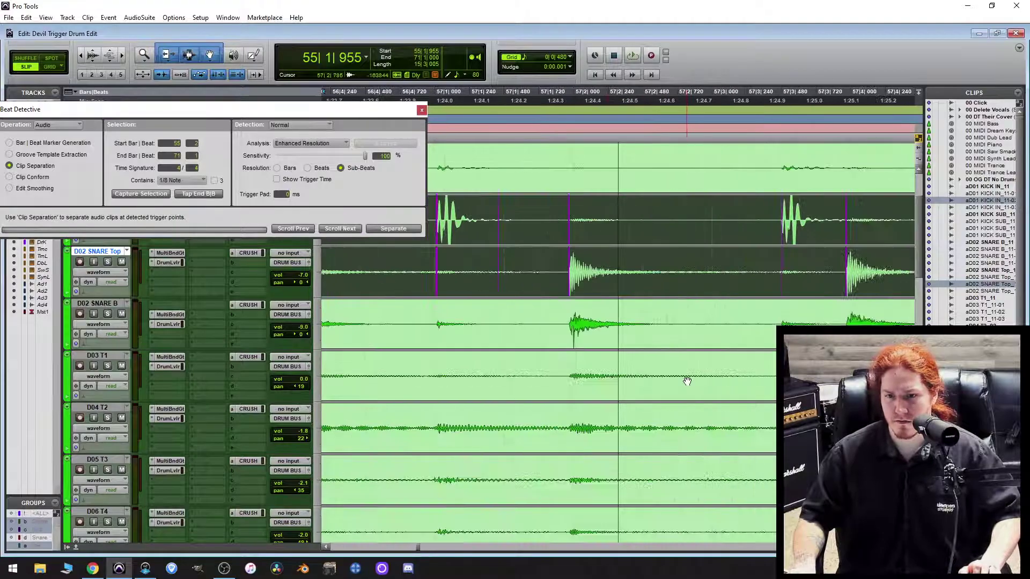
pyautogui.hscroll(15, 688, 382)
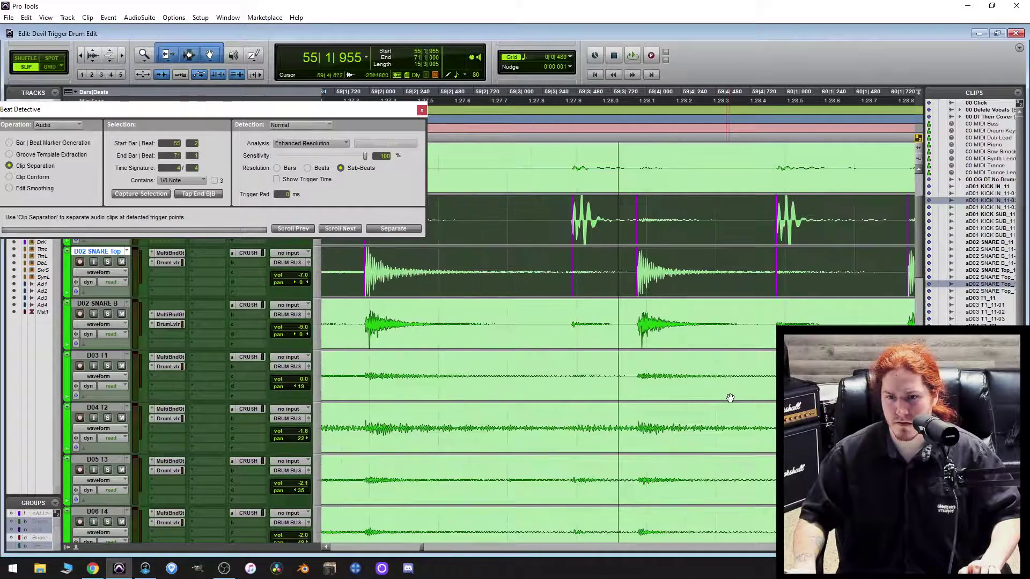
pyautogui.hscroll(13, 730, 397)
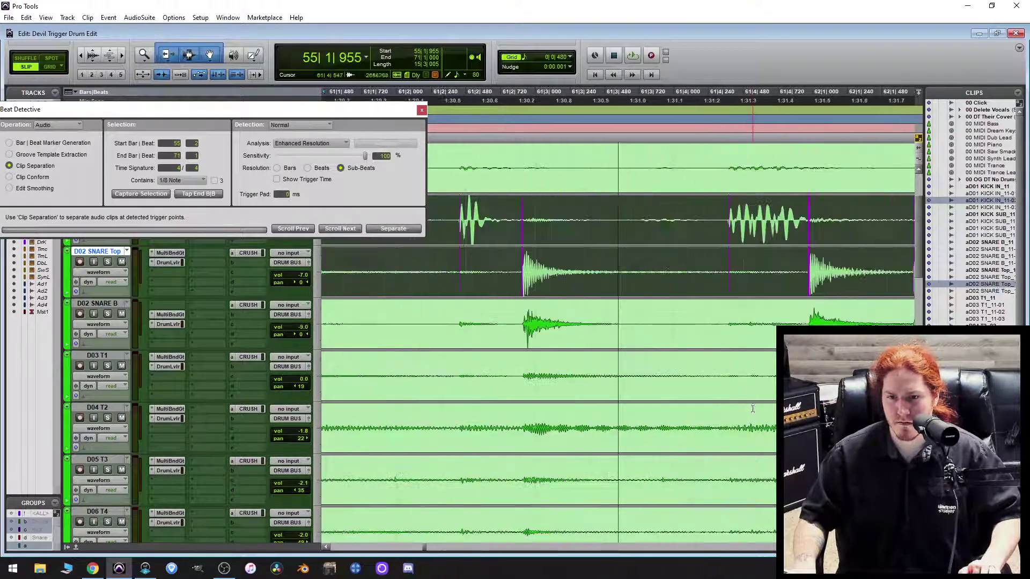
pyautogui.hscroll(3, 753, 409)
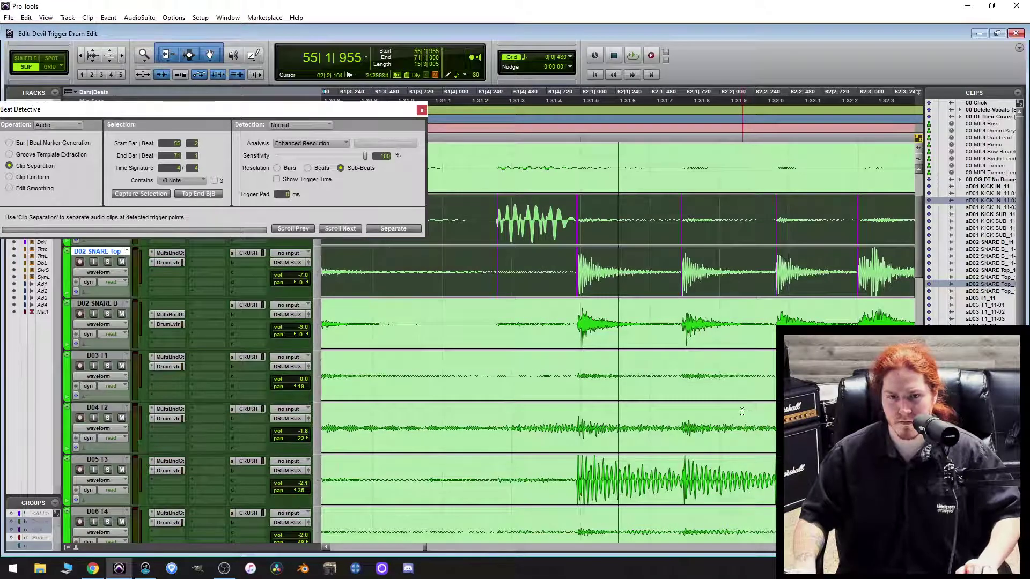
pyautogui.scroll(1, 742, 408)
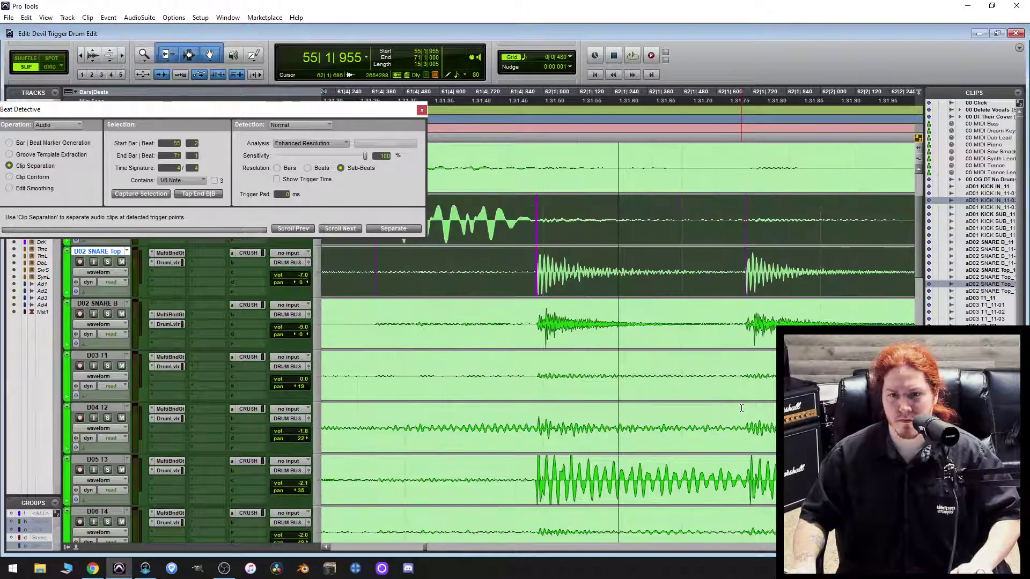
pyautogui.scroll(2, 741, 409)
pyautogui.scroll(3, 735, 404)
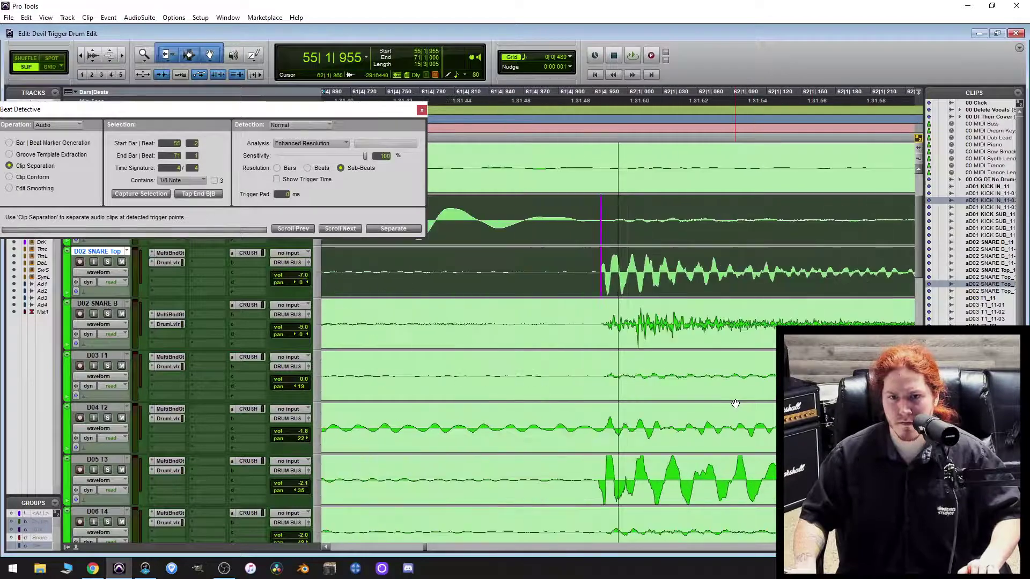
pyautogui.scroll(4, 731, 402)
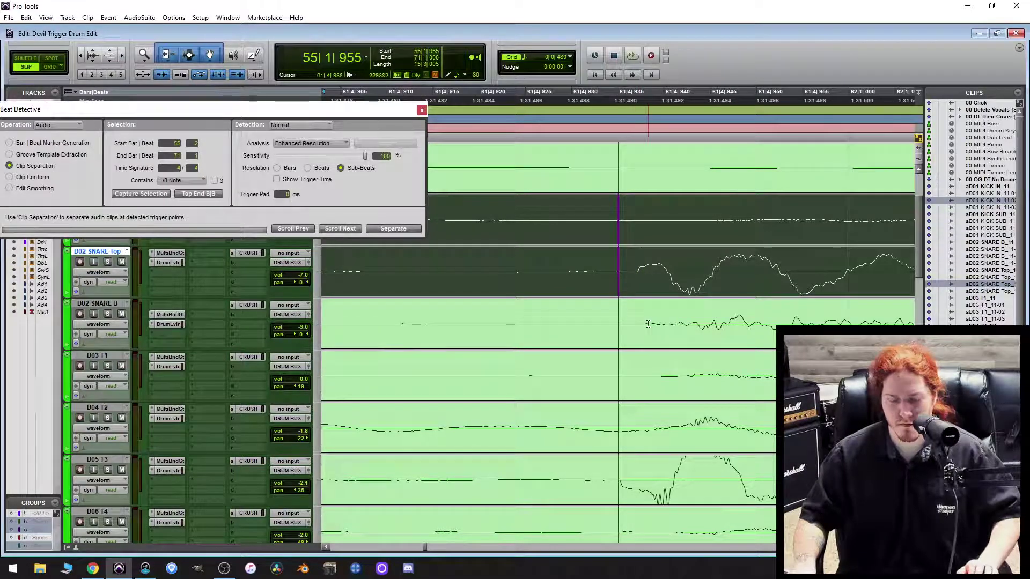
# Compare the trigger near 62|1|695 with the snare and tom onsets of that fill hit.
pyautogui.scroll(-3, 633, 391)
pyautogui.hscroll(5, 687, 440)
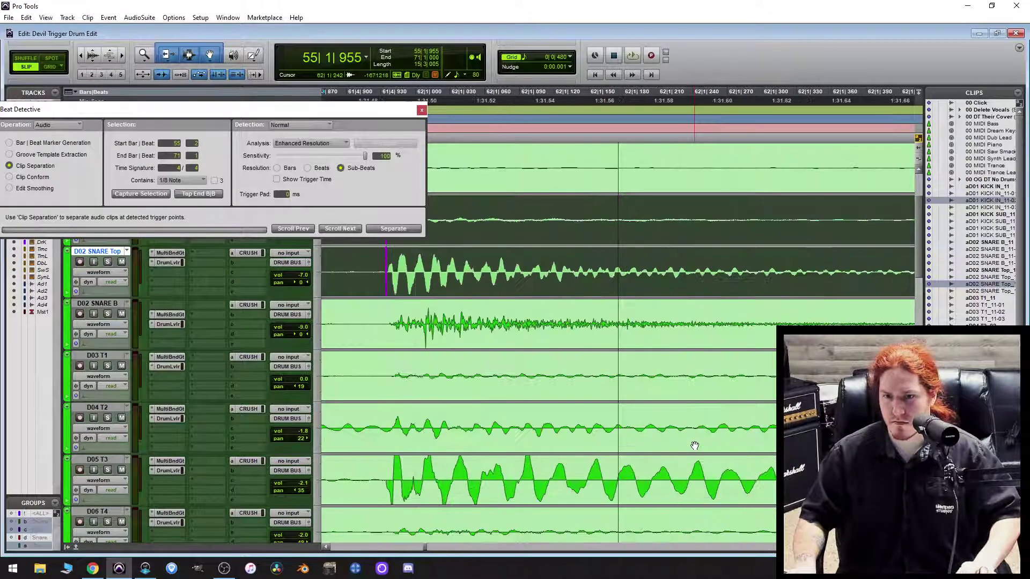
pyautogui.scroll(3, 700, 440)
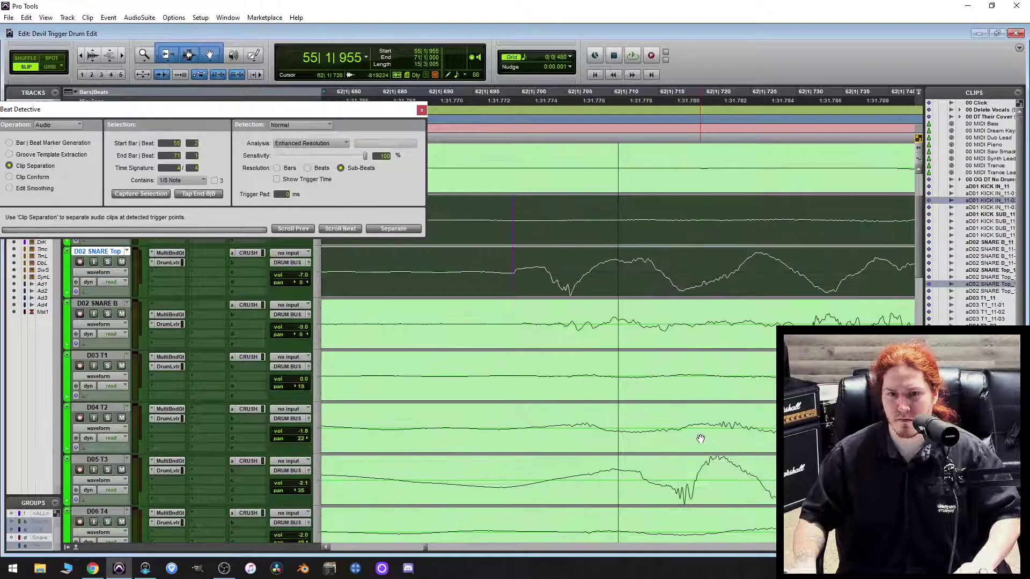
pyautogui.scroll(-3, 700, 439)
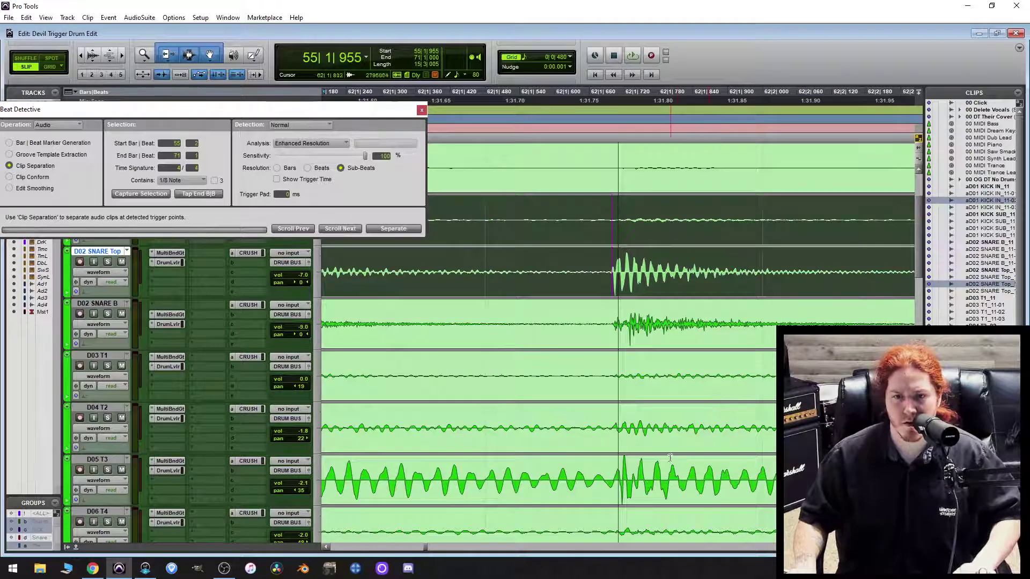
pyautogui.scroll(5, 617, 474)
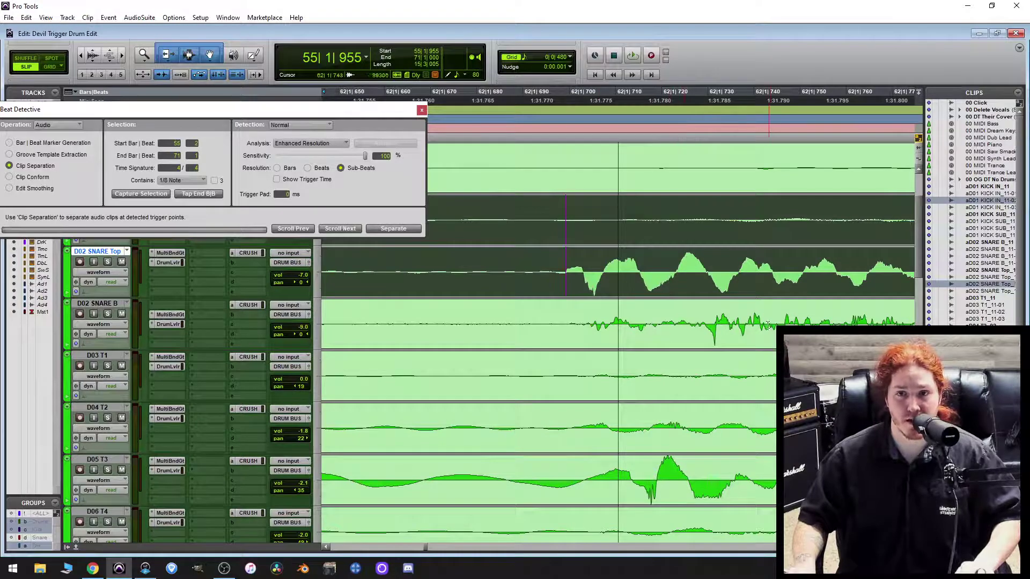
pyautogui.press('r')
pyautogui.press('r')
pyautogui.press('r')
pyautogui.press('r')
pyautogui.press('r')
# Move the trigger near 62|2|388 earlier so it sits exactly on the D05 T3 tom onset.
pyautogui.press('t')
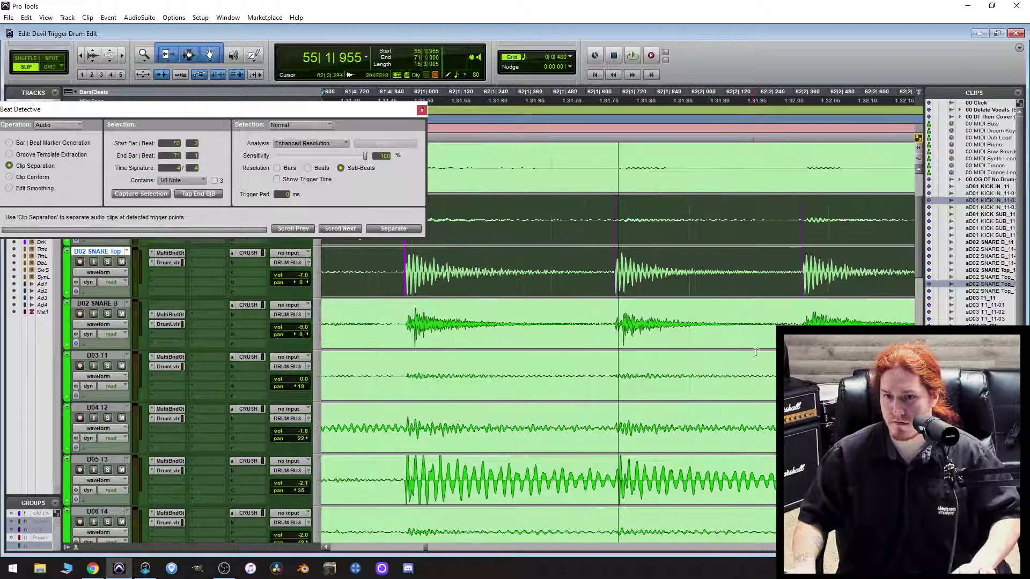
pyautogui.press('t')
pyautogui.press('t')
pyautogui.press('t')
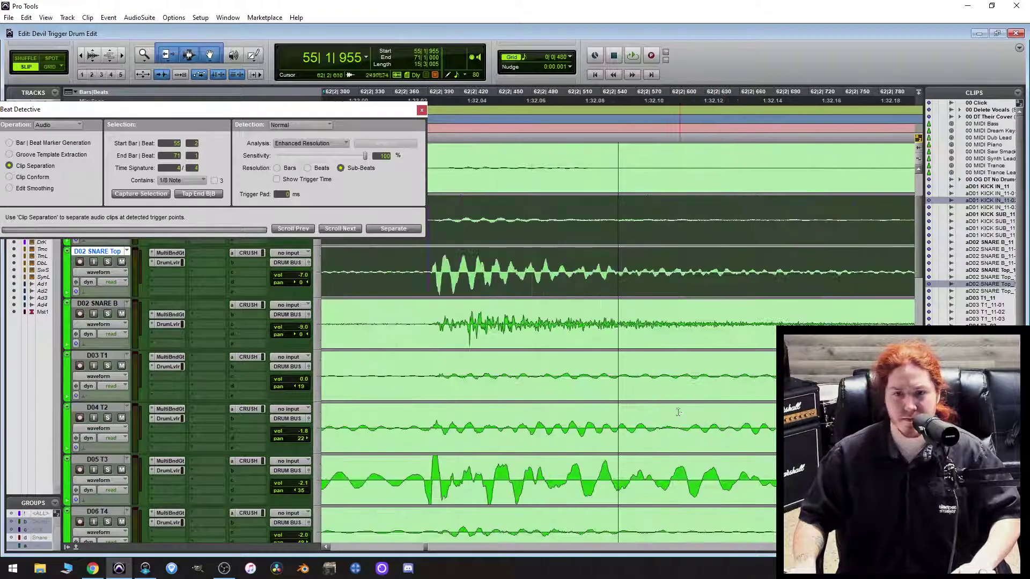
pyautogui.hscroll(-5, 696, 432)
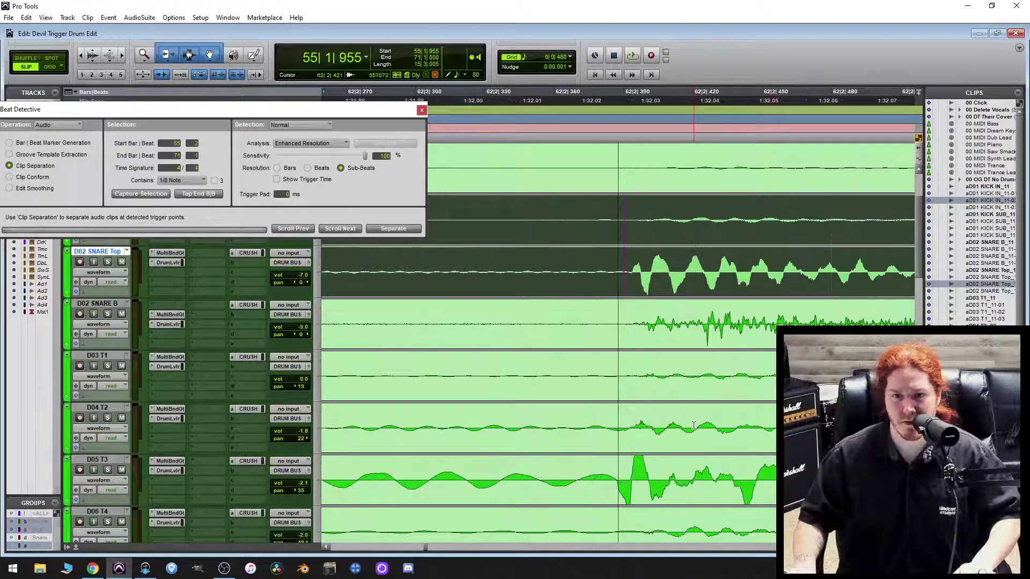
pyautogui.press('t')
pyautogui.press('t')
pyautogui.press('t')
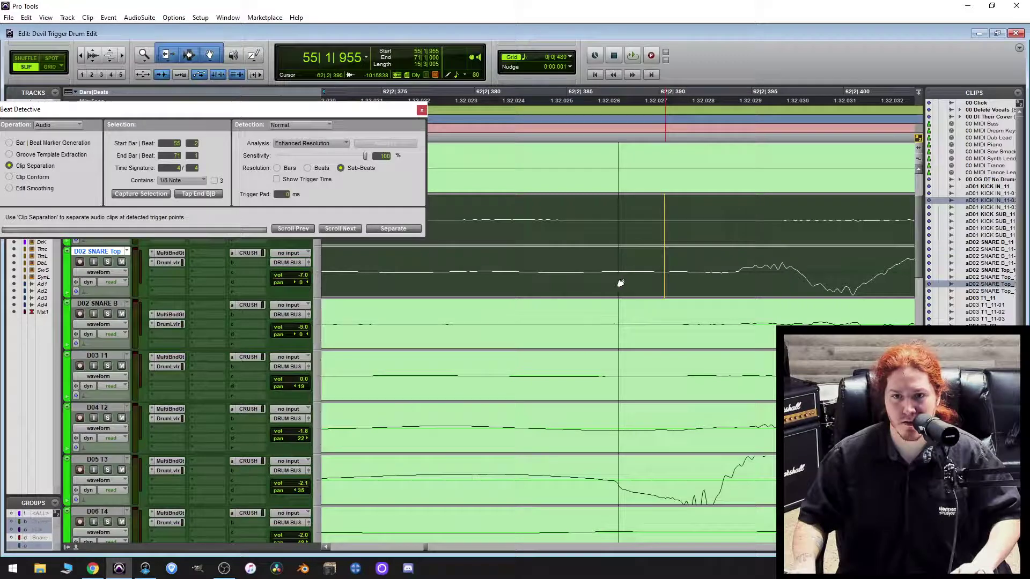
pyautogui.press('r')
pyautogui.press('r')
pyautogui.press('r')
pyautogui.press('r')
pyautogui.press('r')
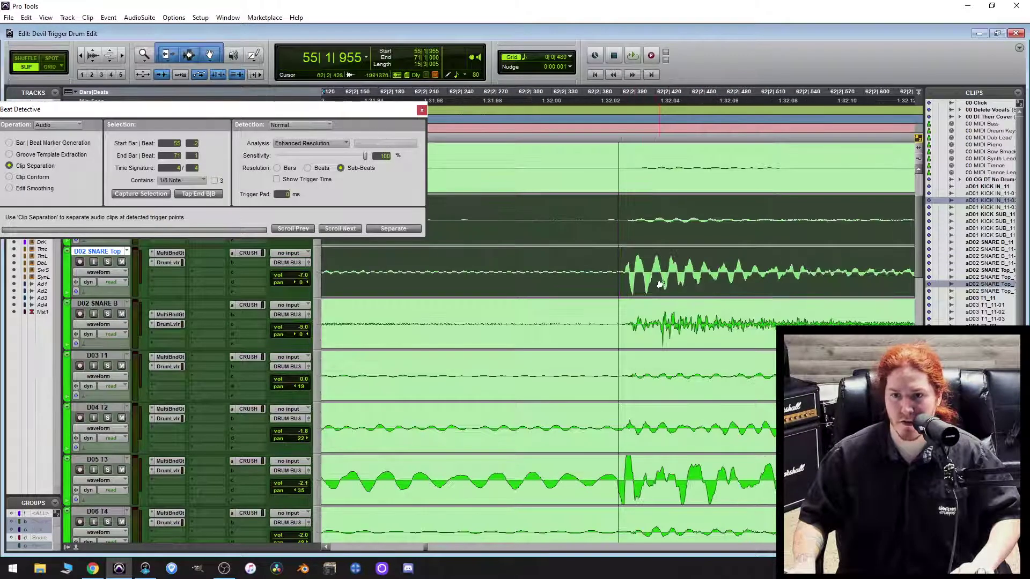
# Compare the trigger on the first kick late in 62|3 with the D05 T3 and D06 T4 tom onsets.
pyautogui.press('r')
pyautogui.hscroll(3, 793, 300)
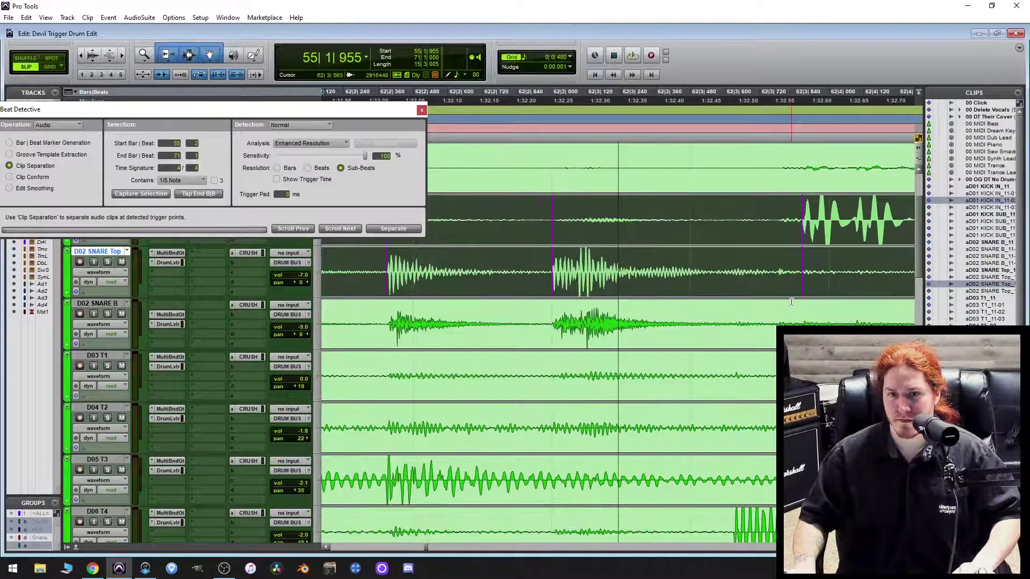
pyautogui.hscroll(2, 786, 302)
pyautogui.press('t')
pyautogui.press('t')
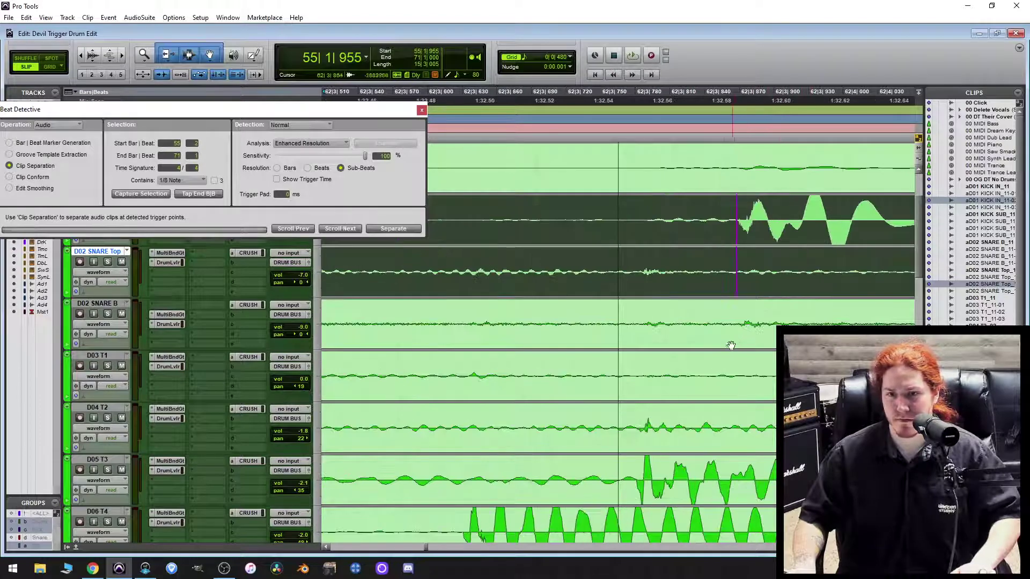
pyautogui.hscroll(1, 722, 350)
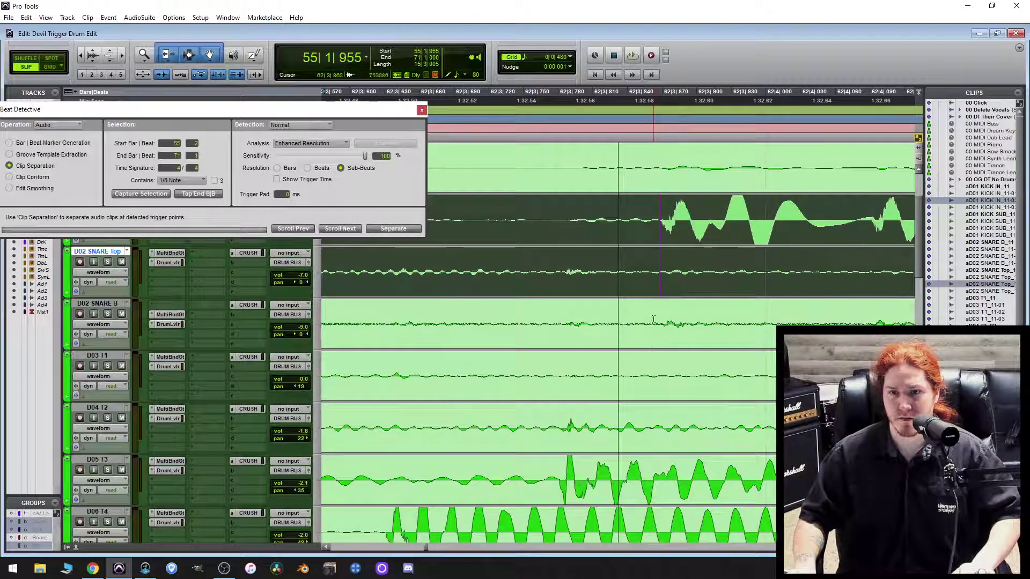
pyautogui.press('r')
pyautogui.press('r')
pyautogui.press('r')
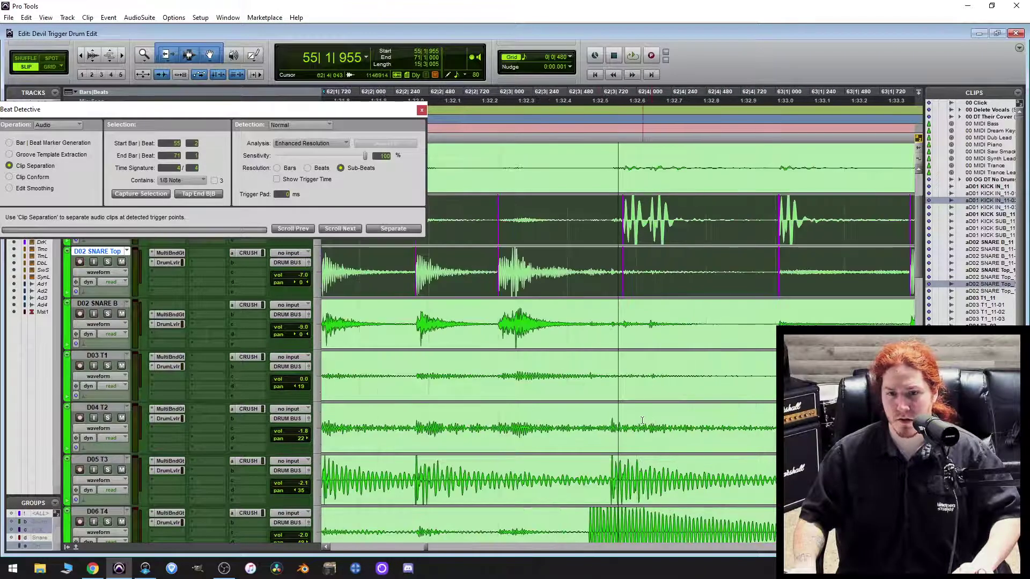
pyautogui.press('t')
pyautogui.press('t')
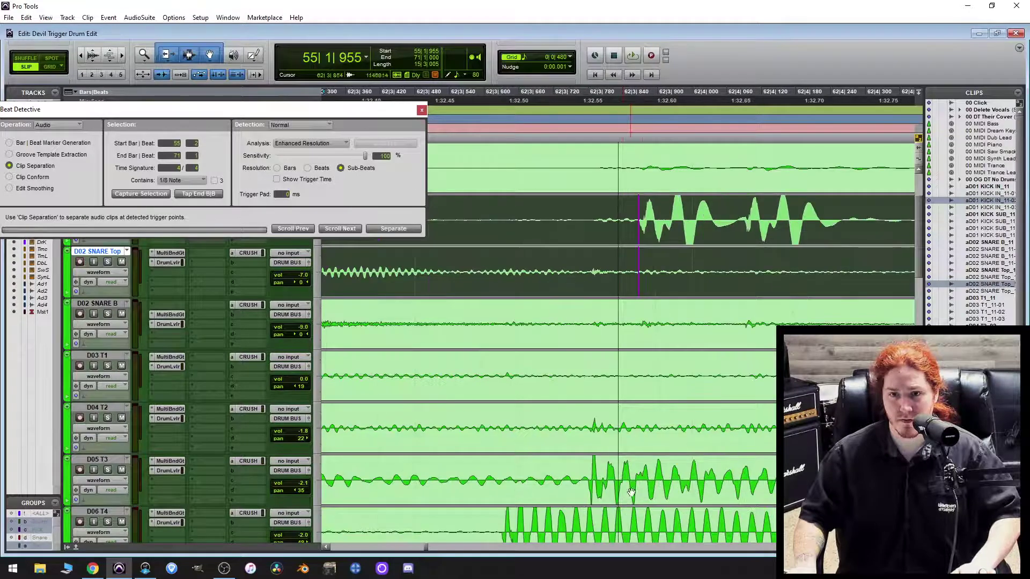
pyautogui.press('t')
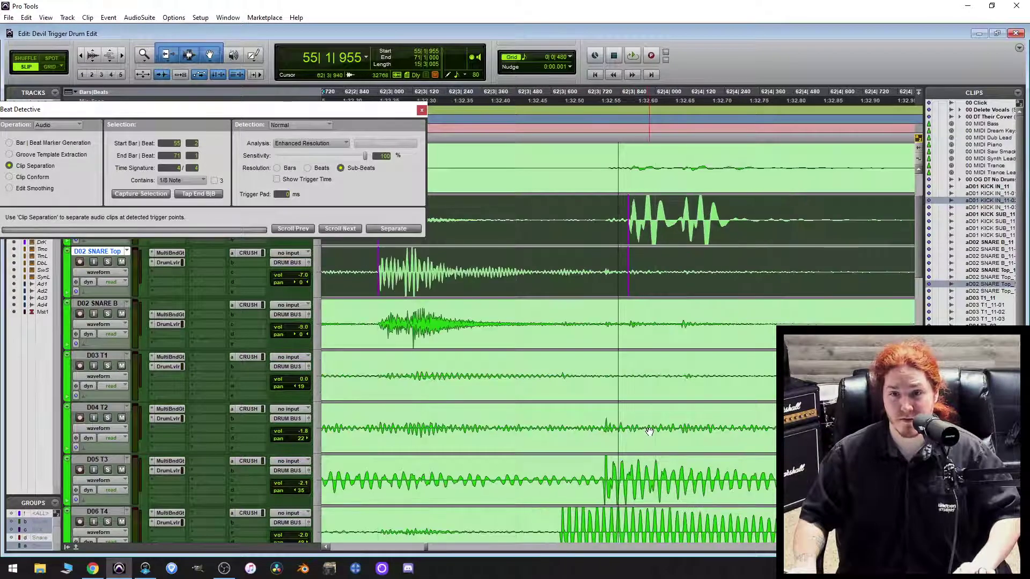
# Set triggers at the D06 T4 onset near 62|3|630 and on the second kick near 62|4, removing the first kick's trigger.
pyautogui.hscroll(2, 670, 455)
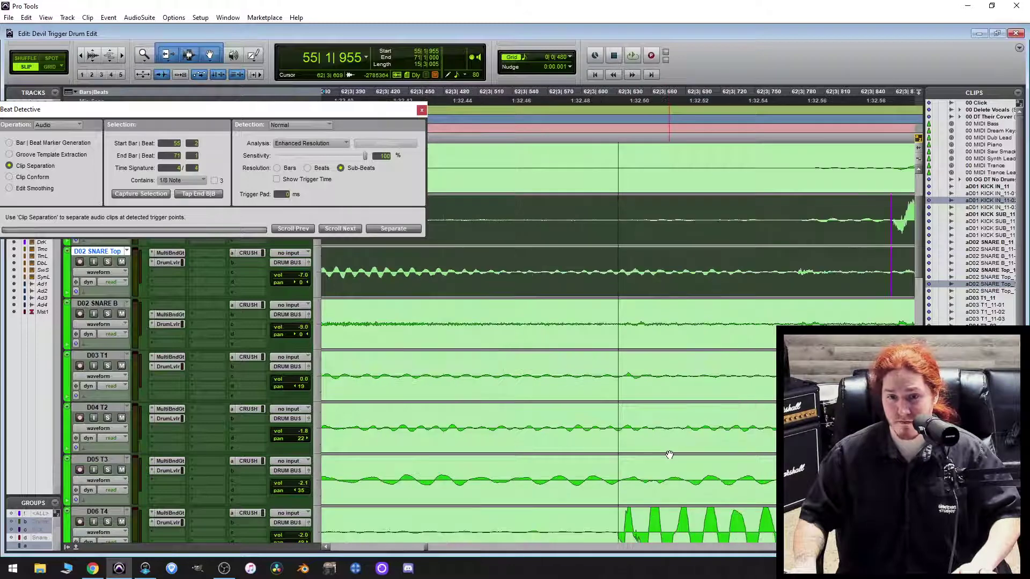
pyautogui.press('t')
pyautogui.press('t')
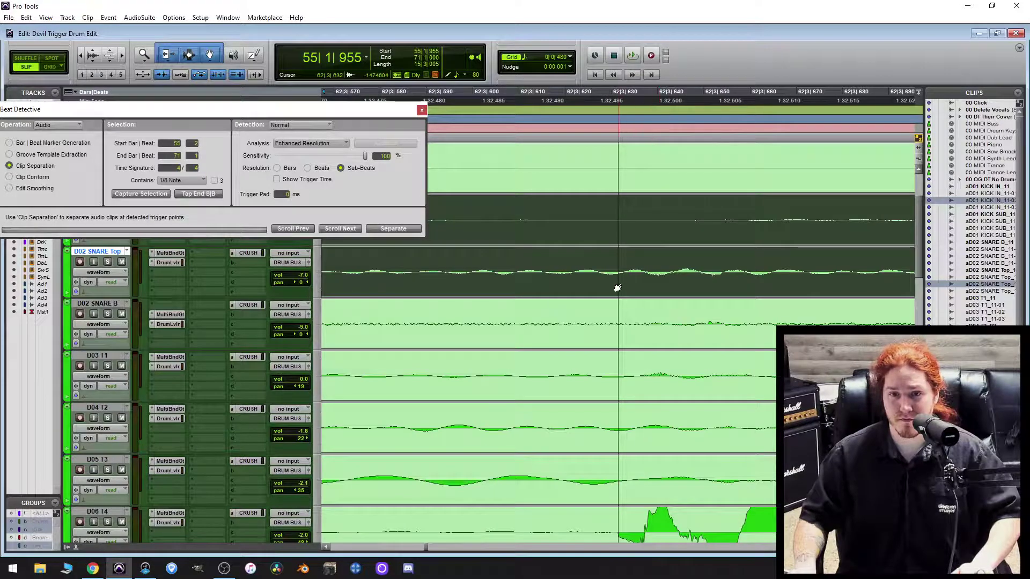
pyautogui.press('r')
pyautogui.press('r')
pyautogui.press('r')
pyautogui.press('r')
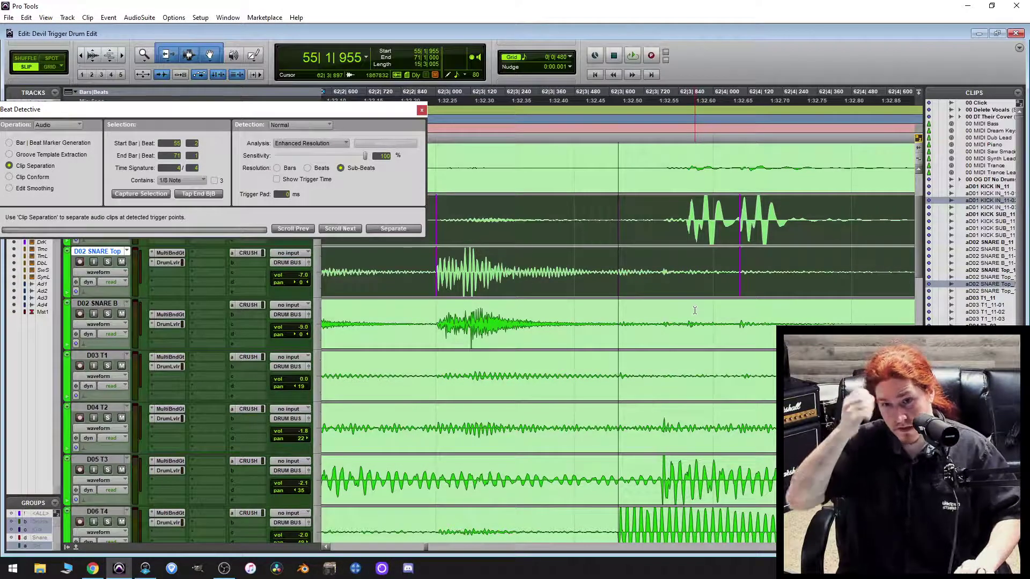
# Compare the triggers at the end of the bar 62 fill with the kick, tom, overhead and room waveforms.
pyautogui.scroll(-5, 648, 343)
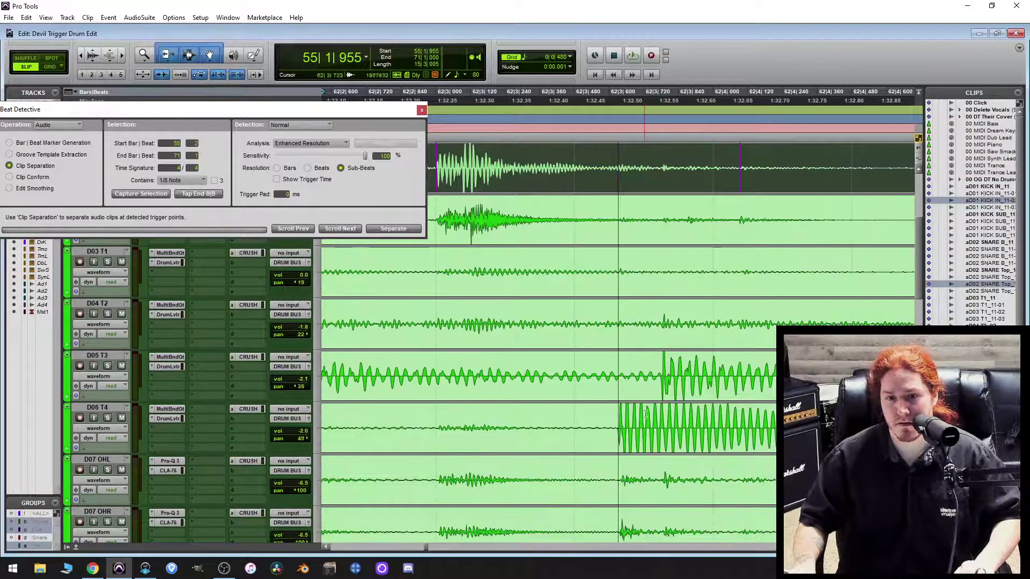
pyautogui.scroll(4, 643, 405)
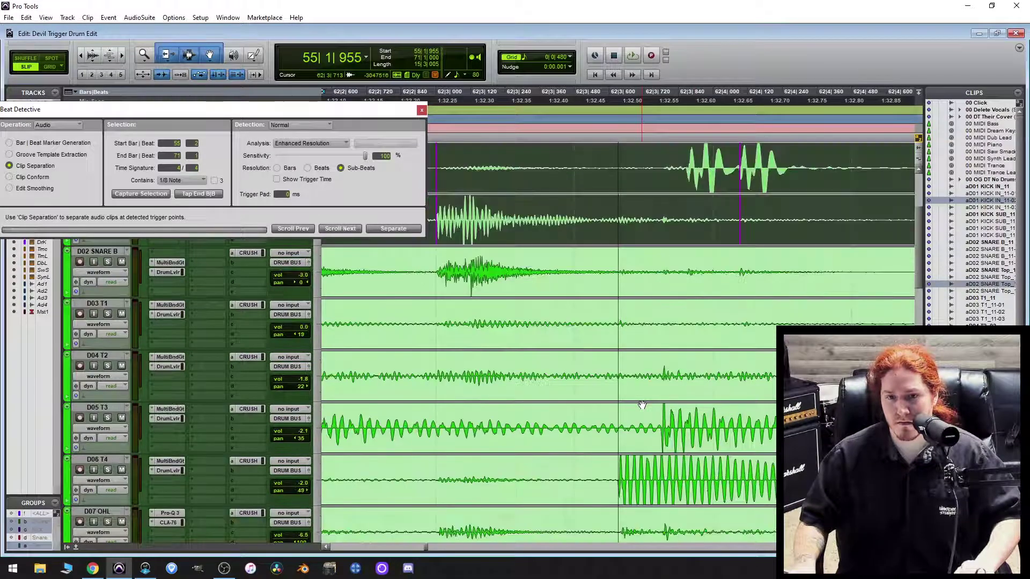
pyautogui.scroll(3, 642, 404)
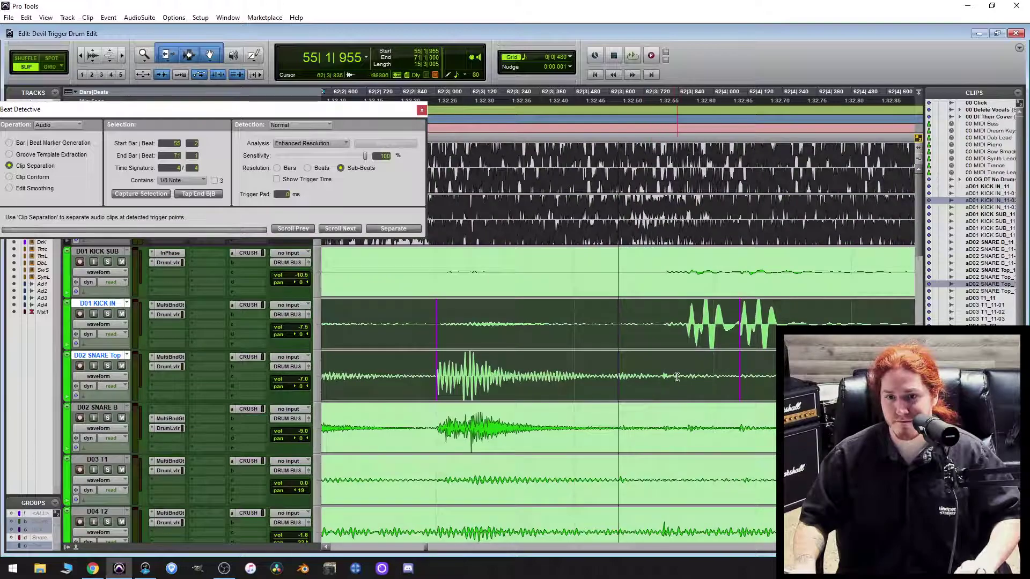
pyautogui.press('r')
pyautogui.hscroll(3, 767, 387)
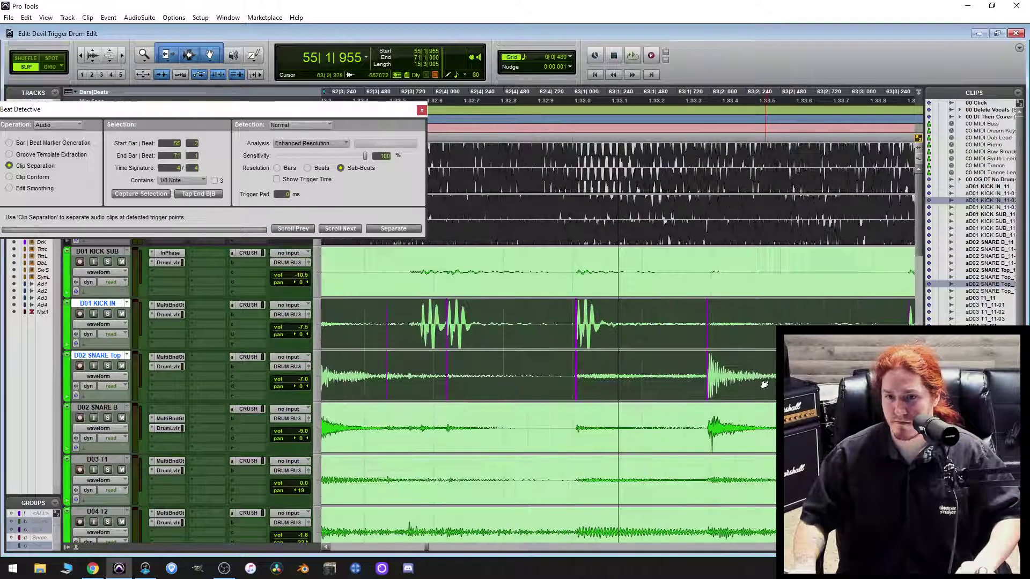
pyautogui.hscroll(3, 764, 384)
pyautogui.scroll(-4, 762, 384)
pyautogui.scroll(-2, 760, 386)
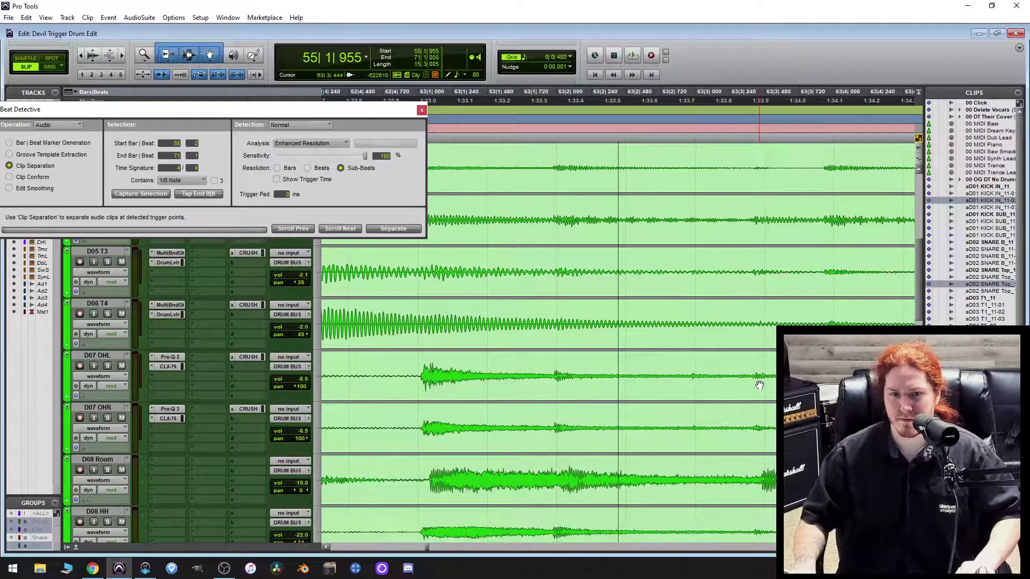
pyautogui.hscroll(-3, 760, 385)
pyautogui.scroll(3, 760, 386)
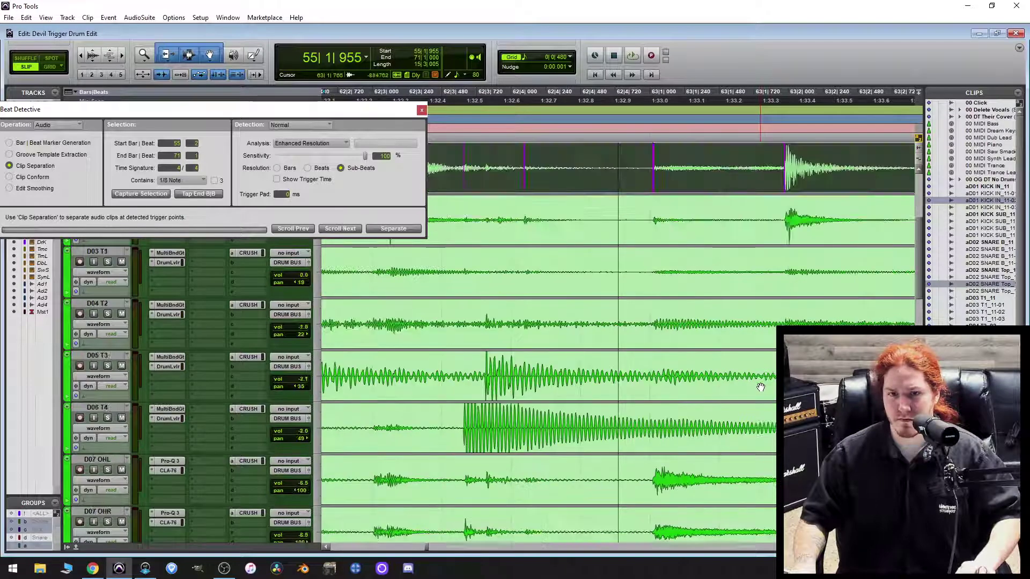
pyautogui.hscroll(2, 759, 387)
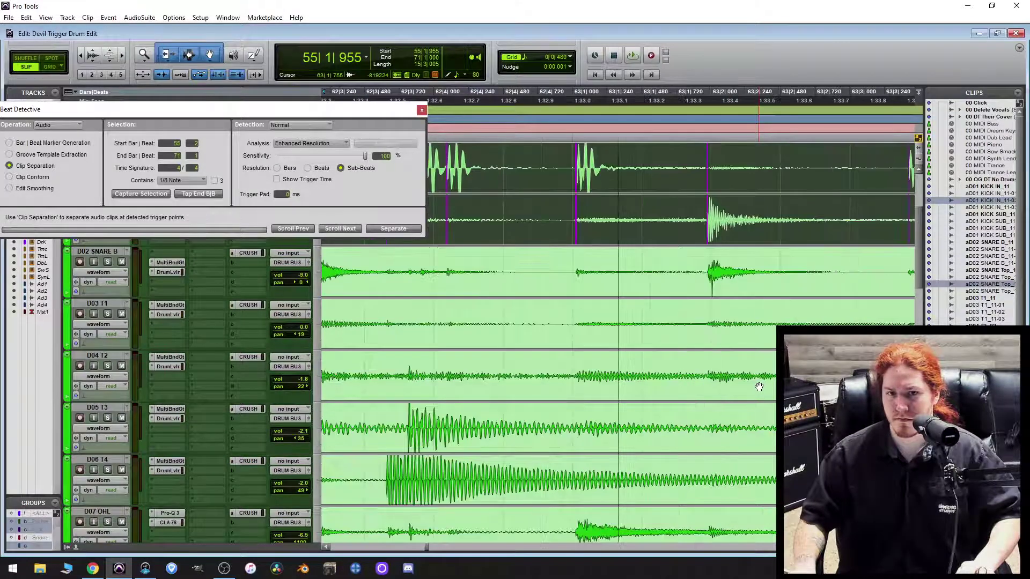
# Delete the triggers at the D06 T4 onset near 62|3|630 and on the second kick near 62|4.
pyautogui.hscroll(-4, 757, 385)
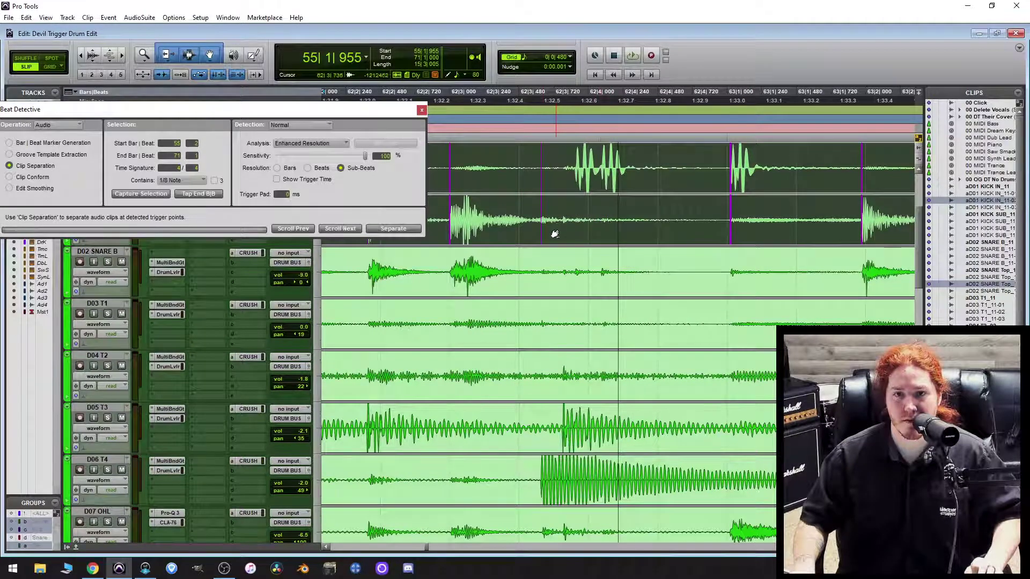
pyautogui.scroll(2, 626, 282)
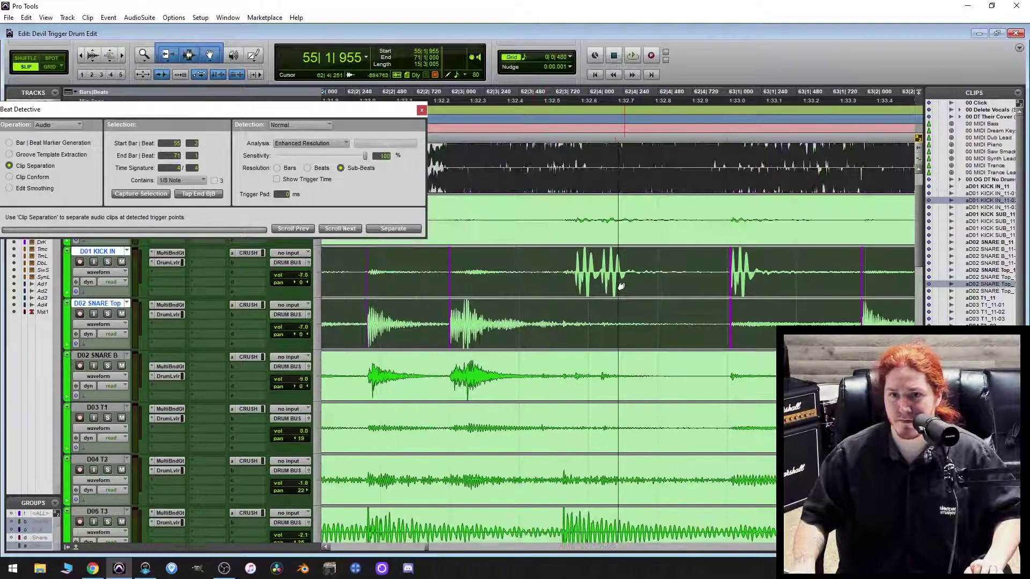
pyautogui.scroll(-1, 635, 358)
pyautogui.hscroll(6, 637, 365)
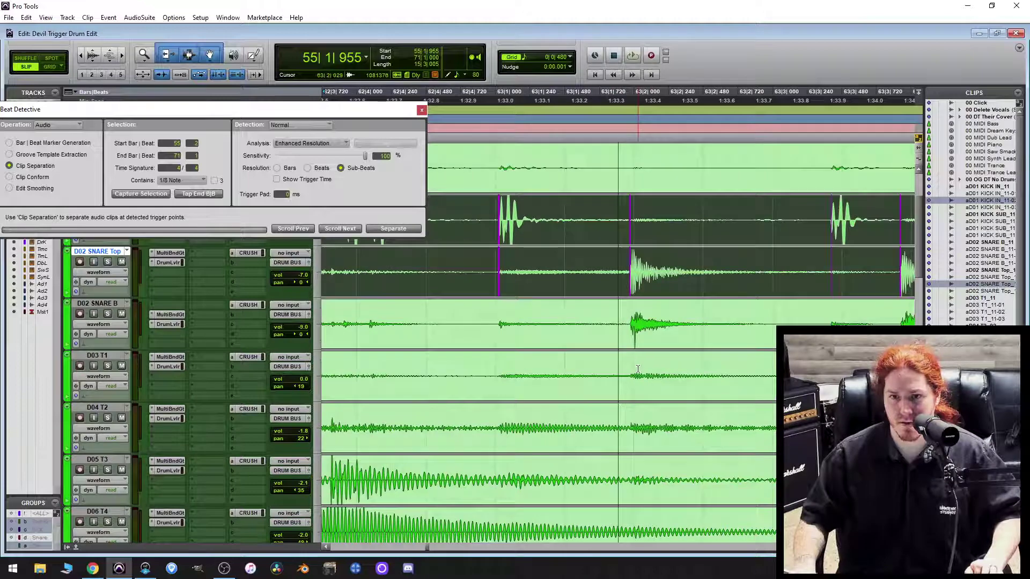
# Check the triggers from bar 63 to the end of bar 70 and add one at the D05 T3 onset near 70|4|480.
pyautogui.hscroll(12, 693, 357)
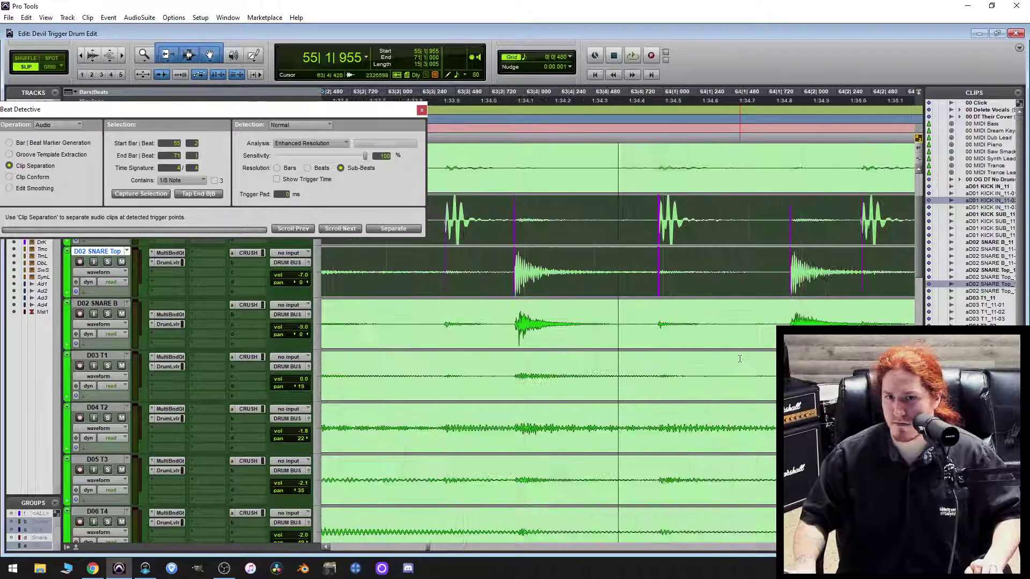
pyautogui.hscroll(15, 740, 358)
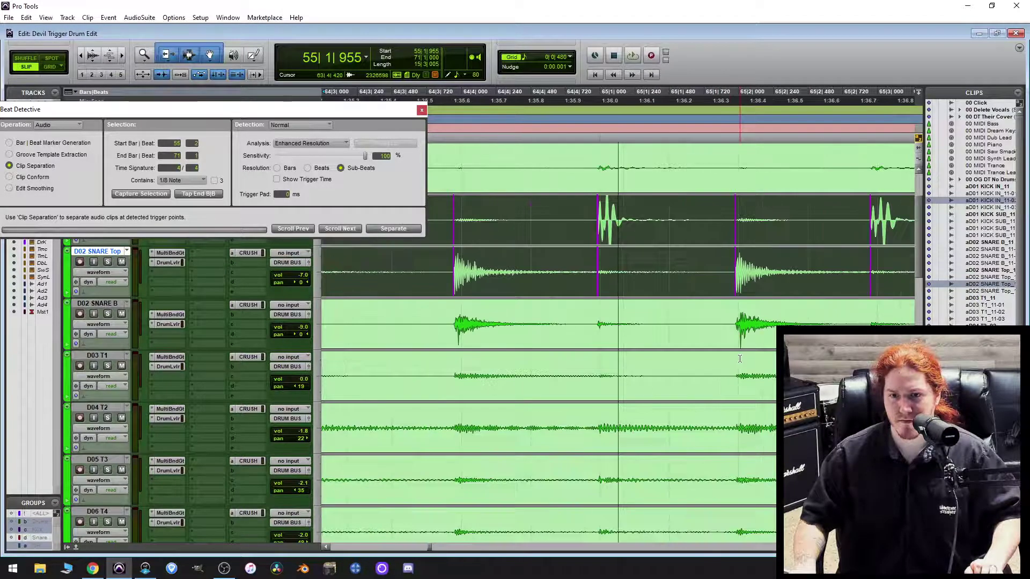
pyautogui.hscroll(15, 739, 358)
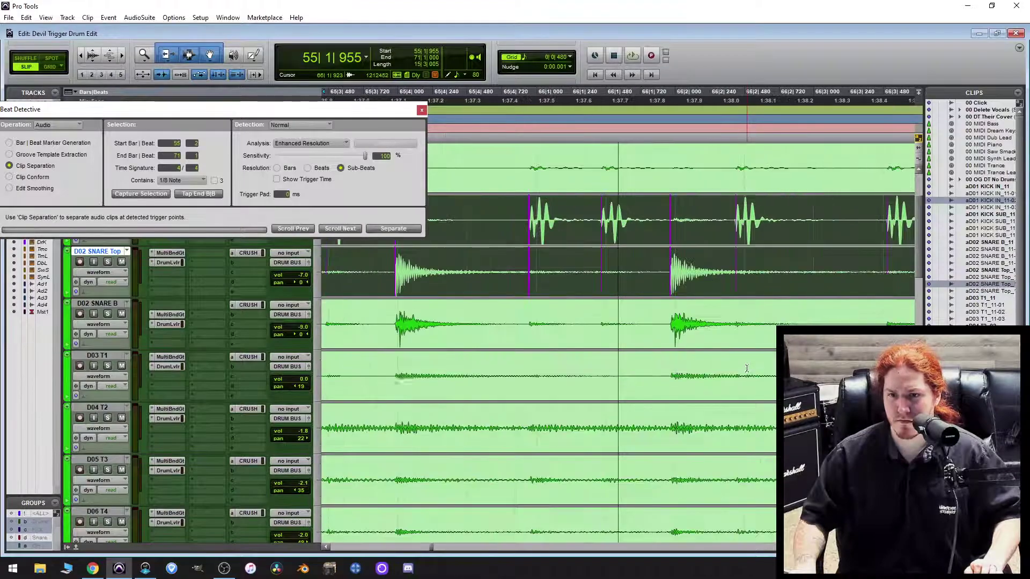
pyautogui.hscroll(20, 758, 379)
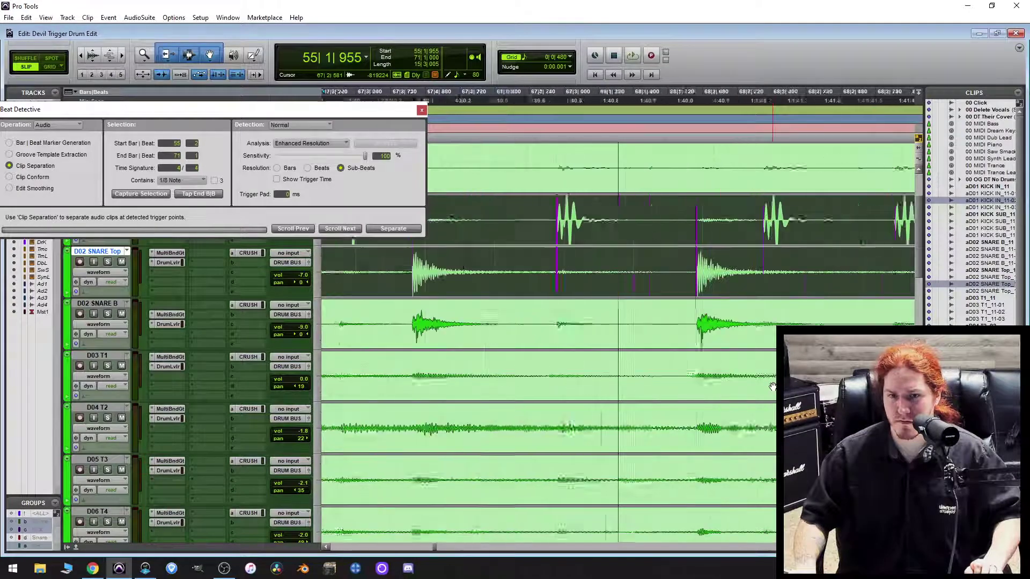
pyautogui.hscroll(20, 774, 390)
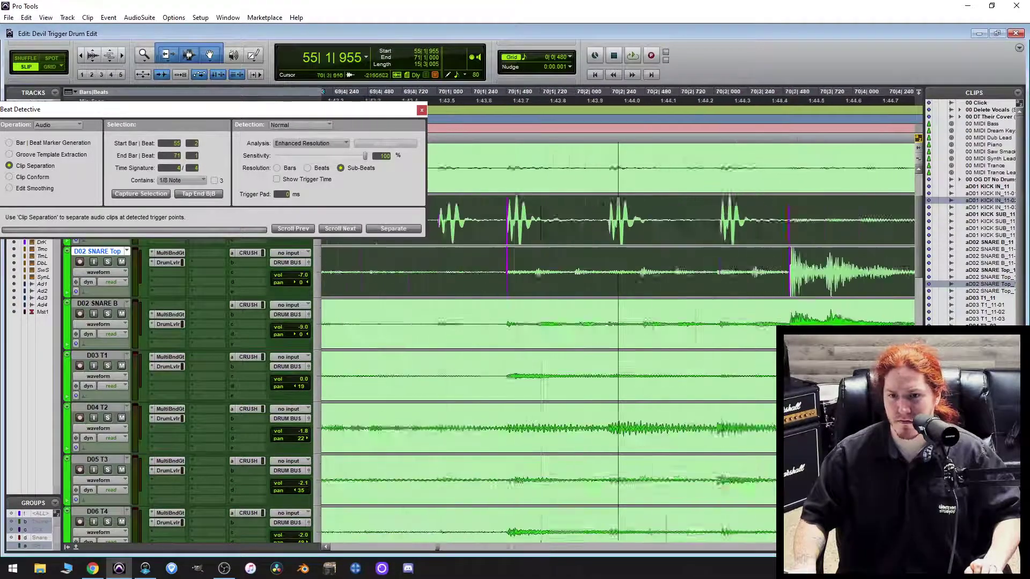
pyautogui.hscroll(-2, 548, 343)
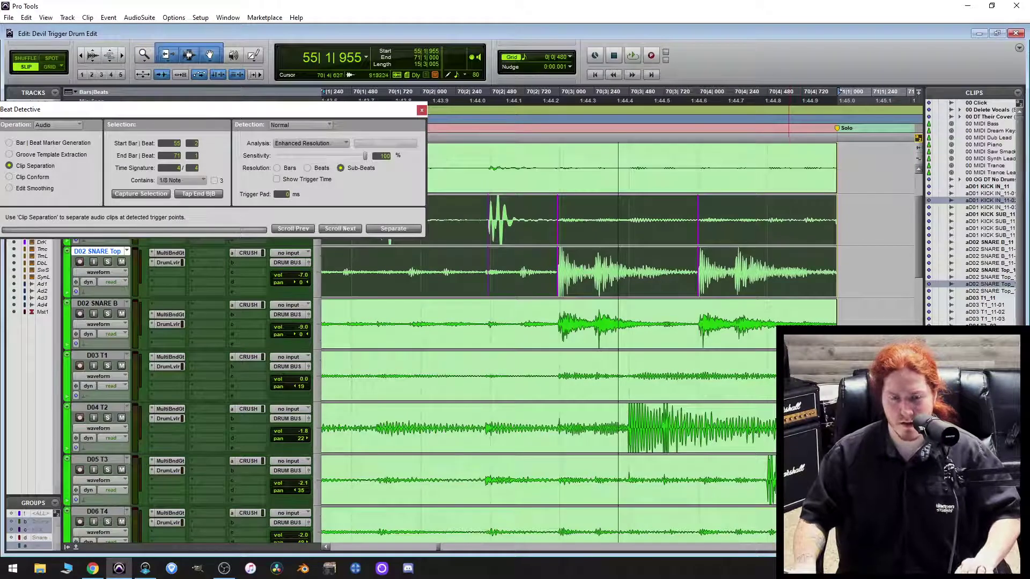
pyautogui.scroll(4, 768, 461)
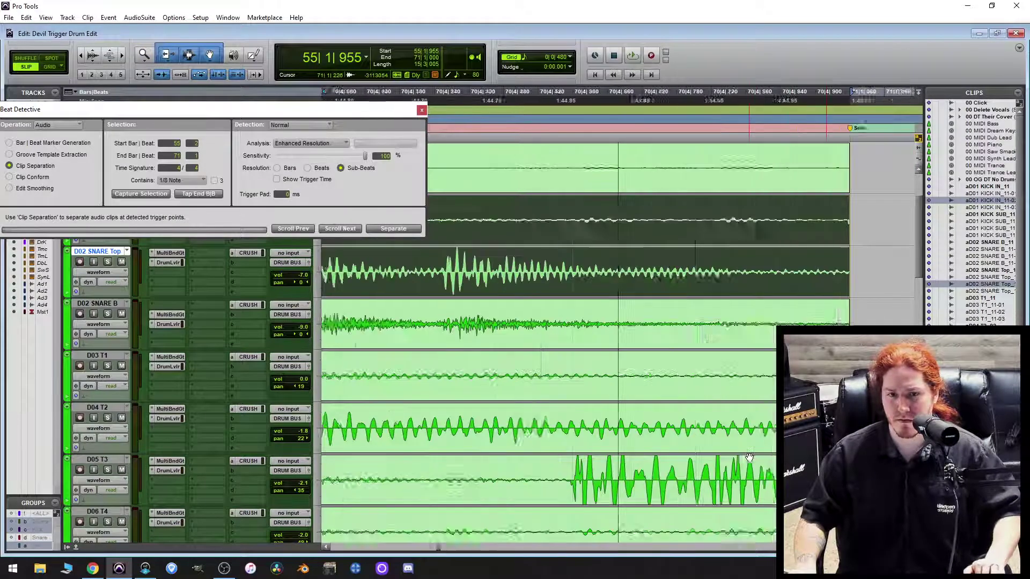
pyautogui.hscroll(2, 746, 455)
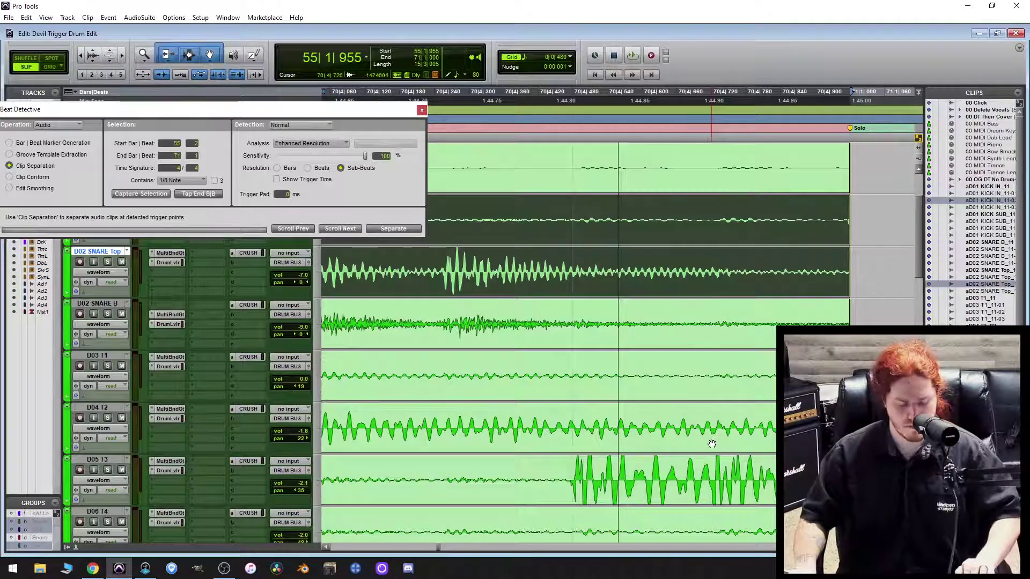
pyautogui.scroll(2, 709, 450)
pyautogui.hscroll(-5, 689, 457)
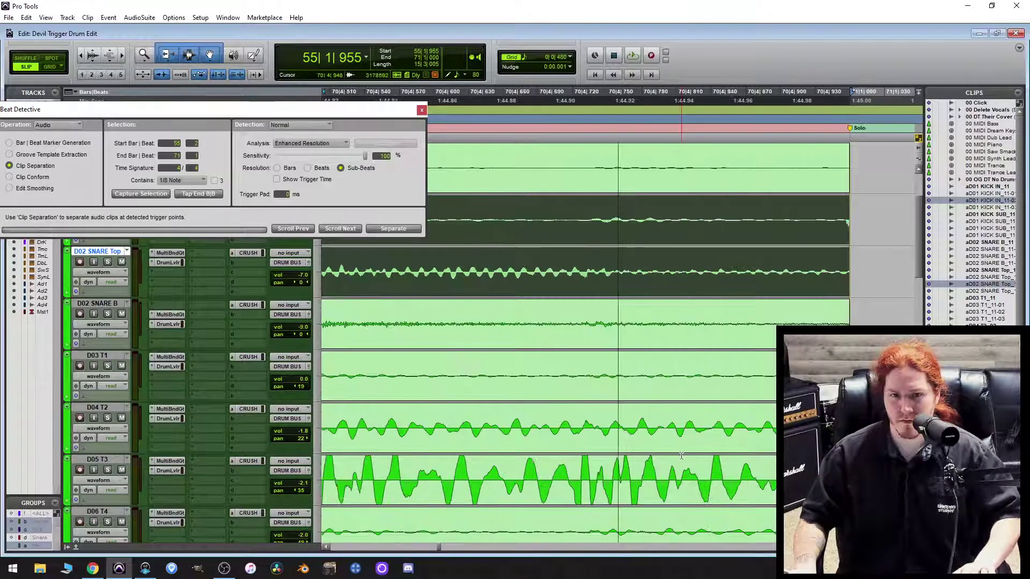
pyautogui.scroll(4, 681, 456)
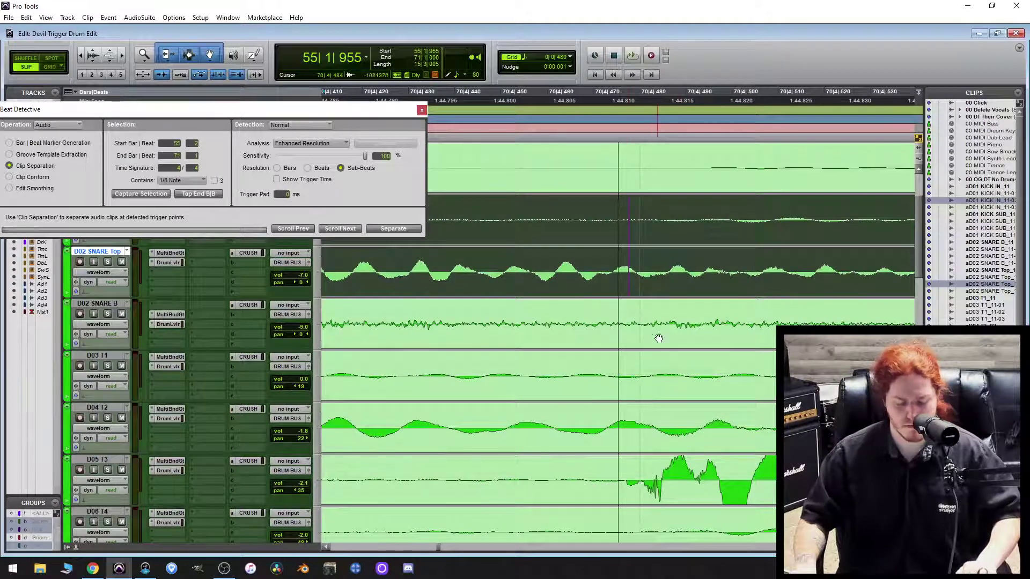
pyautogui.scroll(-6, 678, 389)
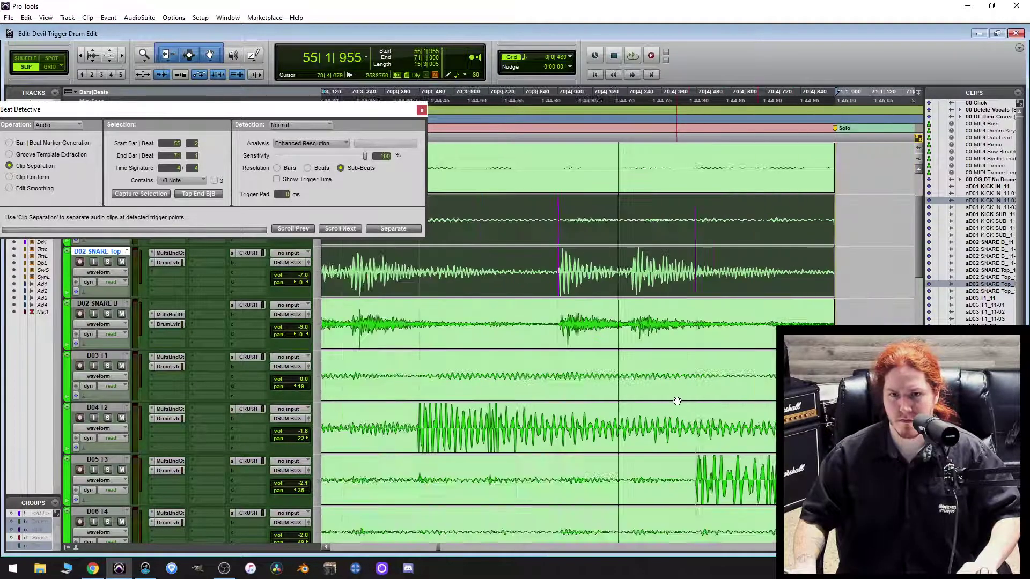
# Add a trigger at the D04 T2 onset near 70|3|475.
pyautogui.scroll(4, 678, 401)
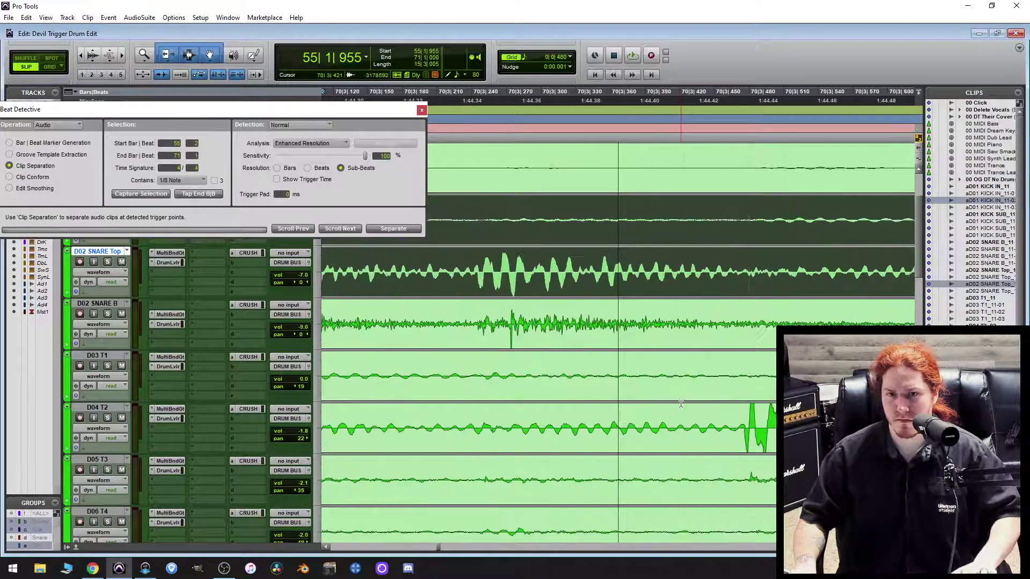
pyautogui.scroll(4, 680, 403)
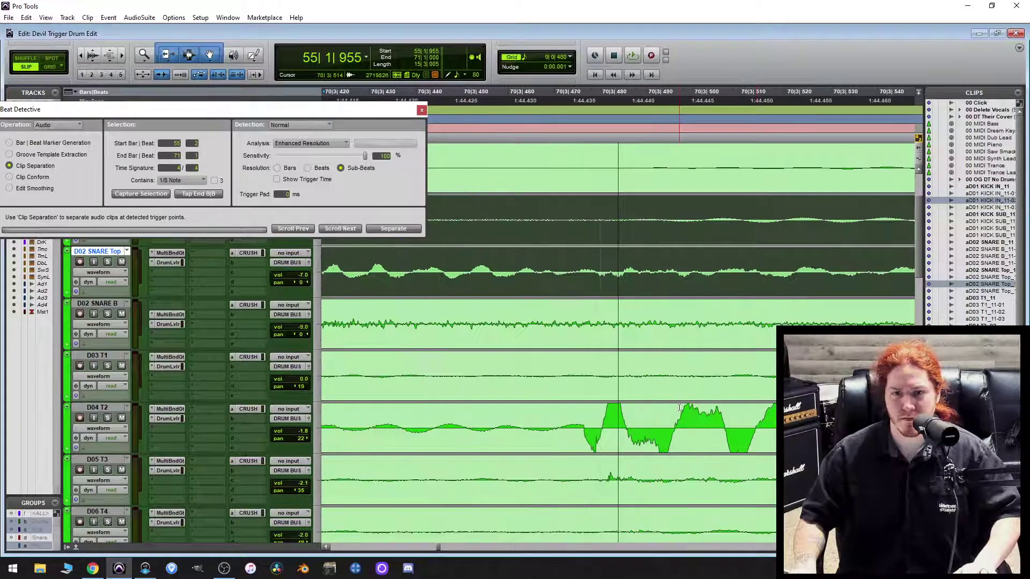
pyautogui.hscroll(-2, 680, 407)
pyautogui.scroll(2, 682, 408)
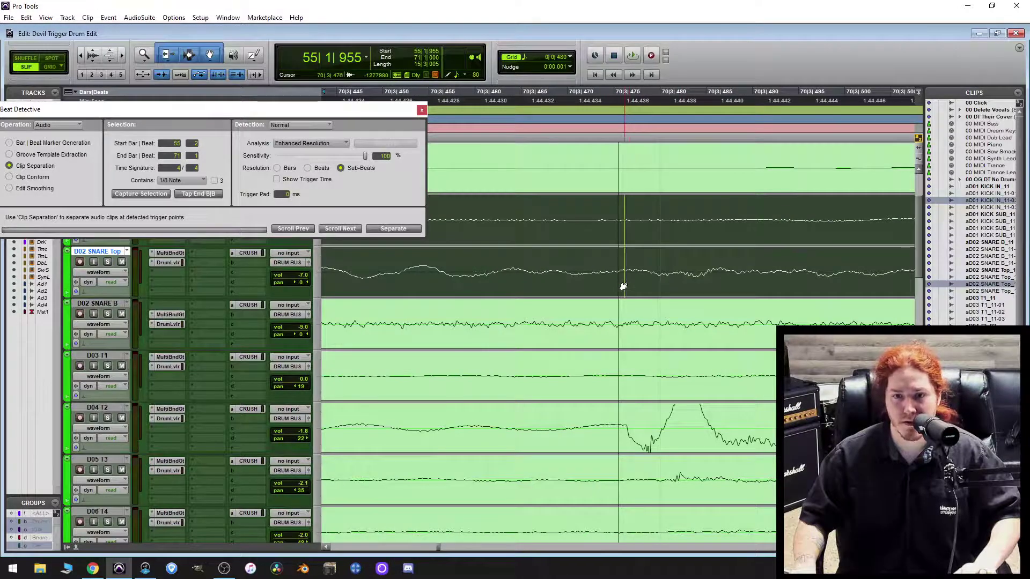
# Separate the Pre Chorus clips on all drum tracks at the triggers and close Beat Detective.
pyautogui.scroll(-8, 625, 288)
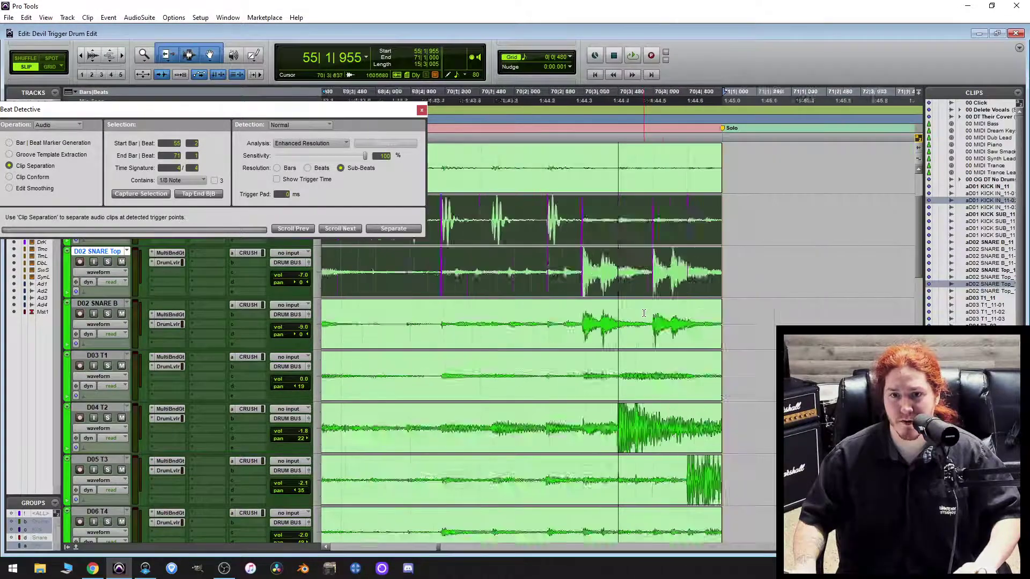
pyautogui.scroll(-3, 645, 313)
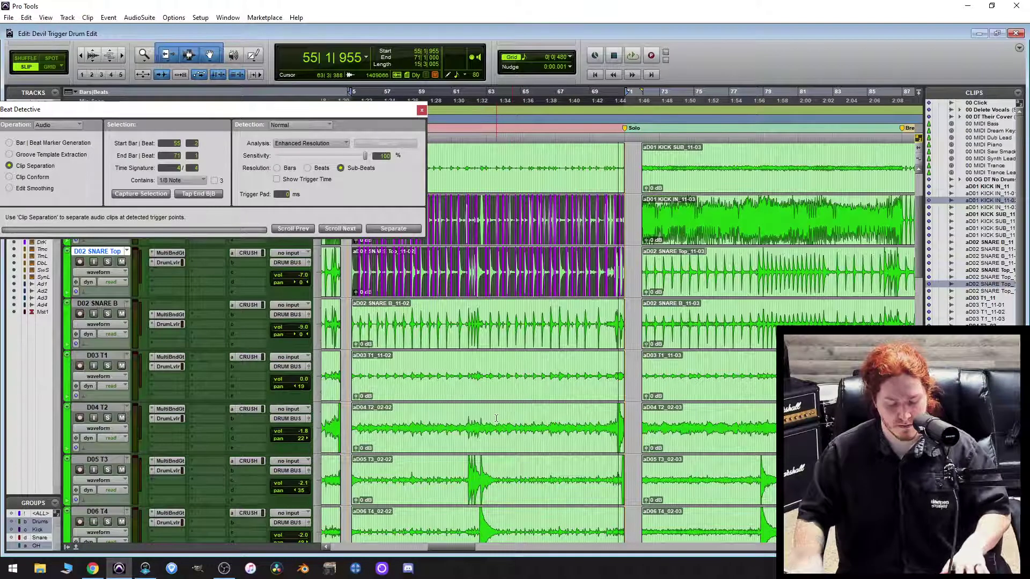
pyautogui.scroll(-4, 512, 404)
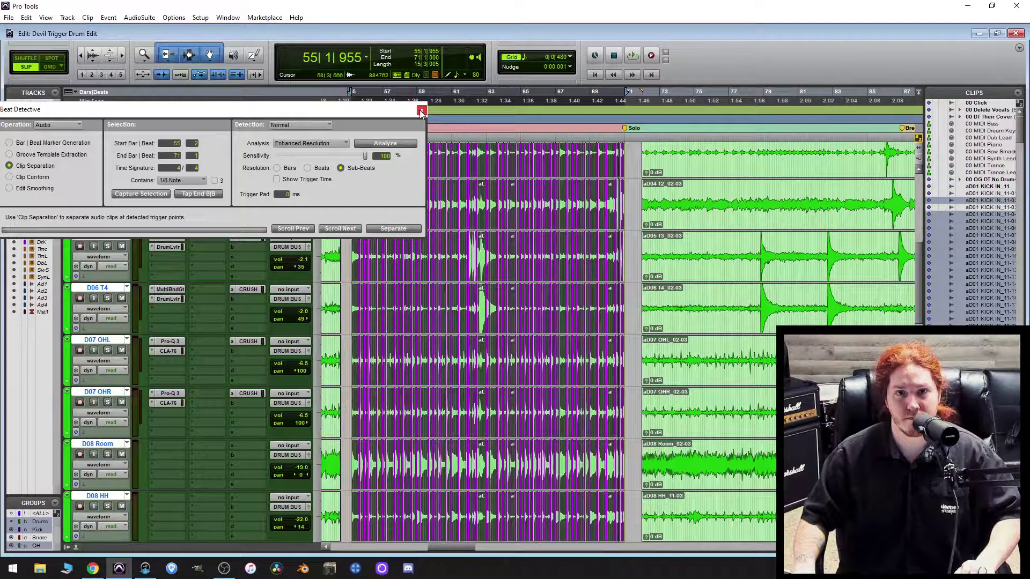
pyautogui.click(421, 111)
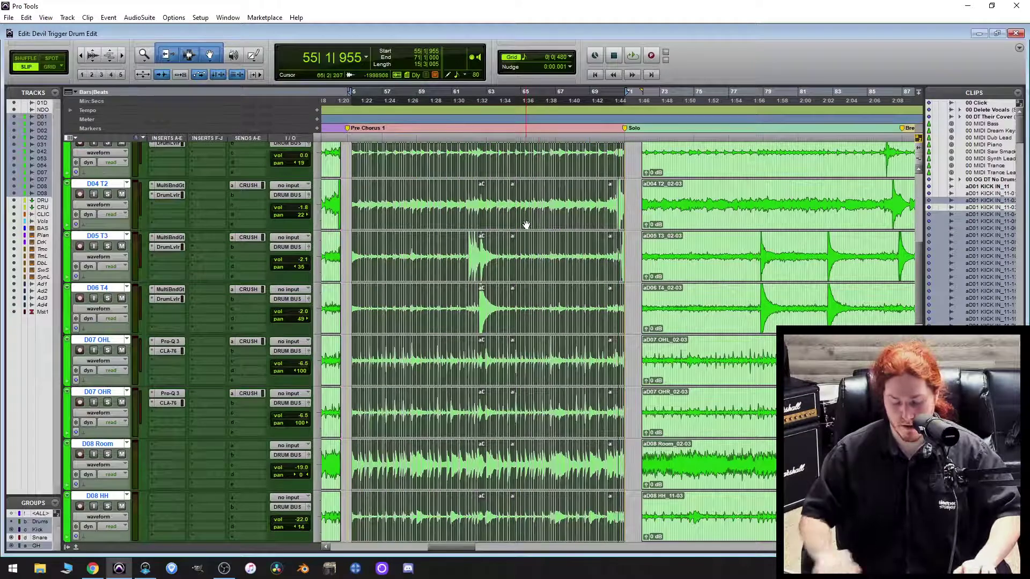
# Quantize the separated Pre Chorus drum clips as Audio Clips to a 1/8 note grid at 100% strength.
pyautogui.hotkey('alt', '0')
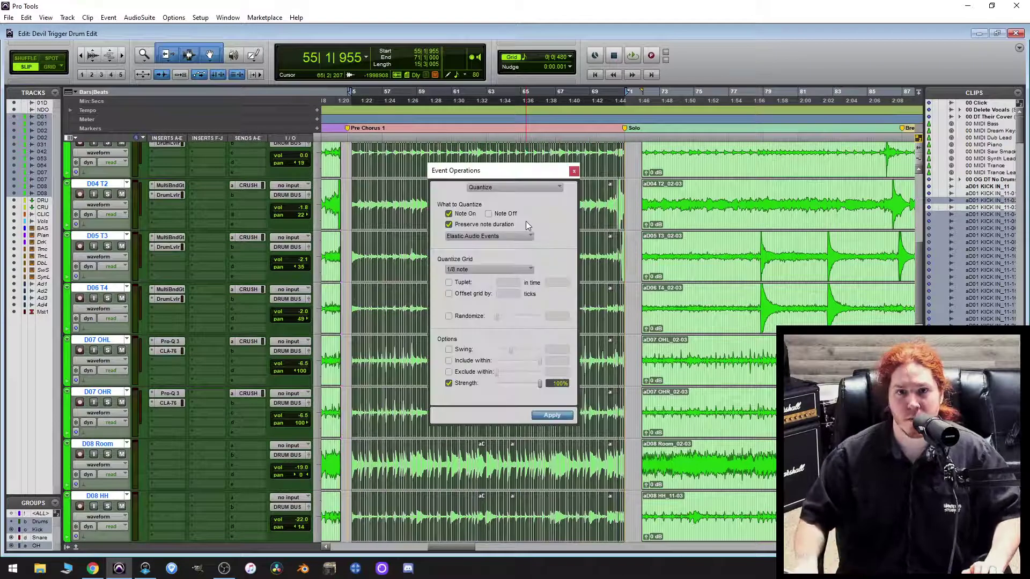
pyautogui.click(492, 237)
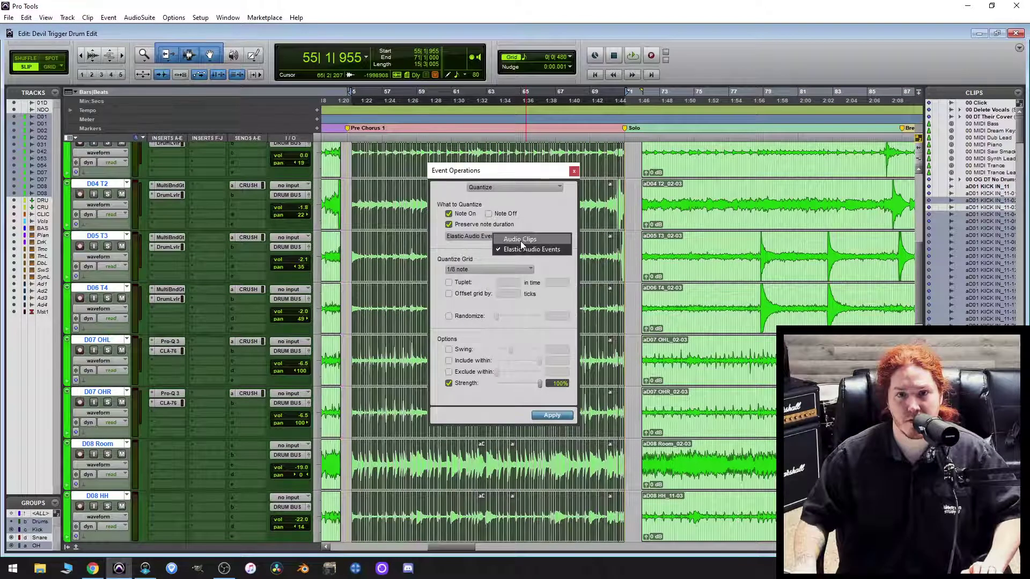
pyautogui.click(520, 239)
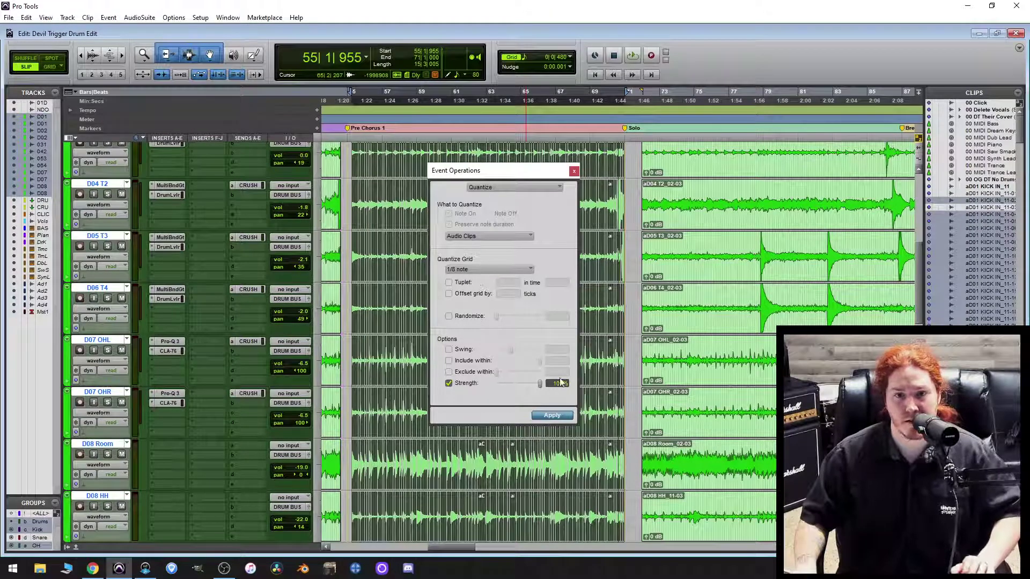
pyautogui.click(553, 416)
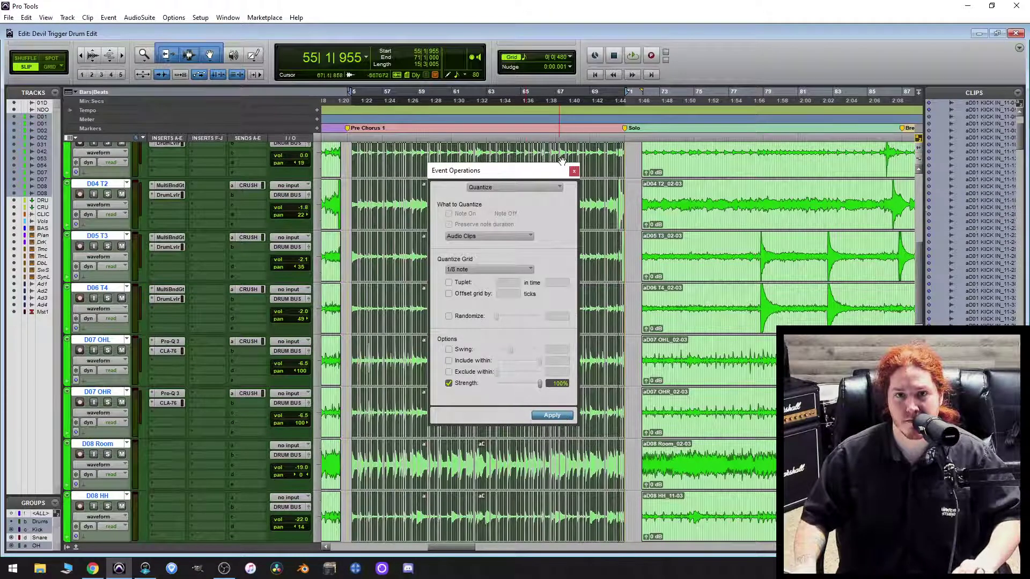
pyautogui.click(574, 171)
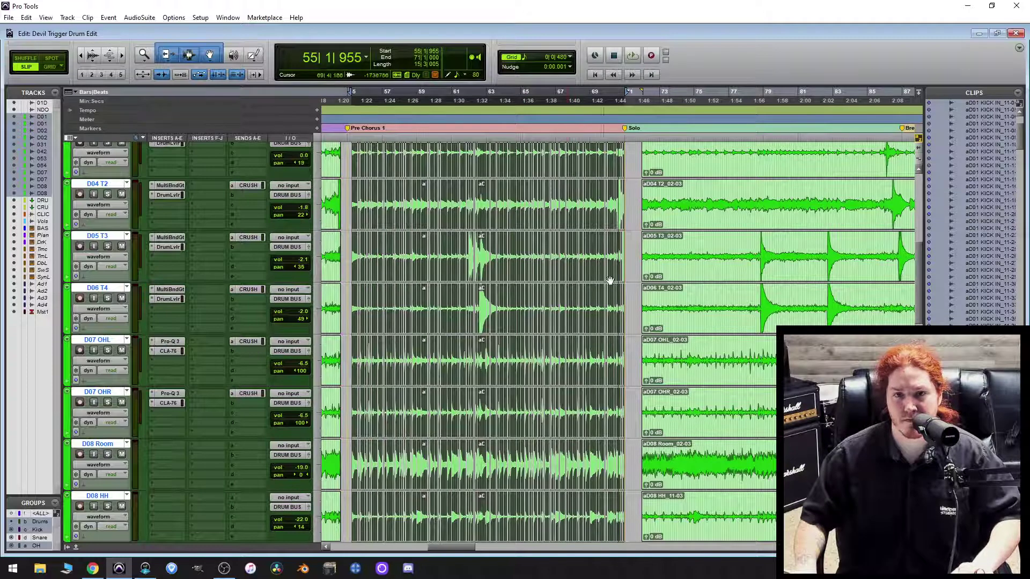
# Play back the quantized drum clips from the start of the Pre Chorus at 55|1|955 through bar 58.
pyautogui.scroll(1, 668, 322)
pyautogui.hotkey('ctrl', ']')
pyautogui.scroll(2, 732, 328)
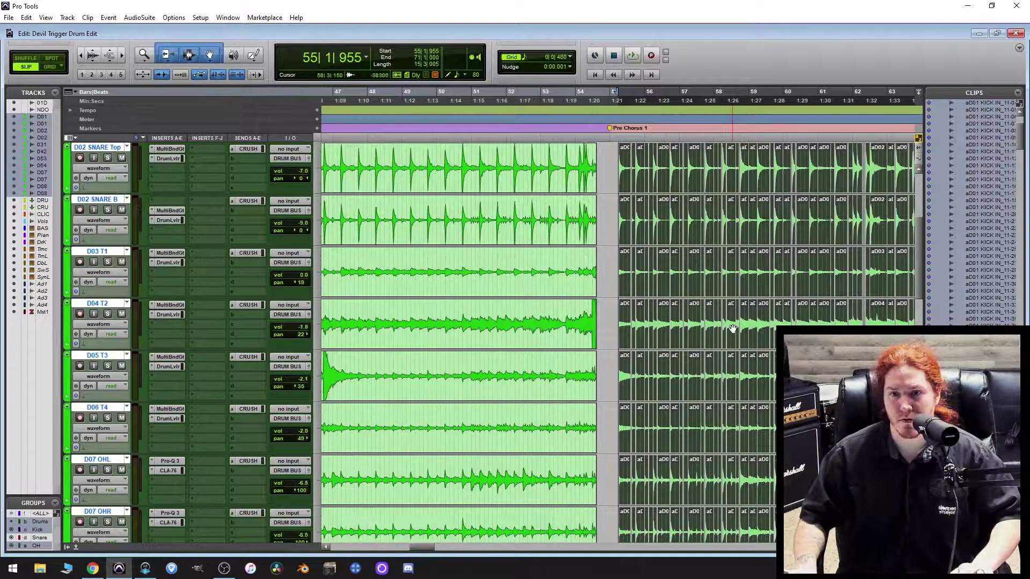
pyautogui.hotkey('ctrl', ']')
pyautogui.hotkey('ctrl', ']')
pyautogui.hotkey('ctrl', ']')
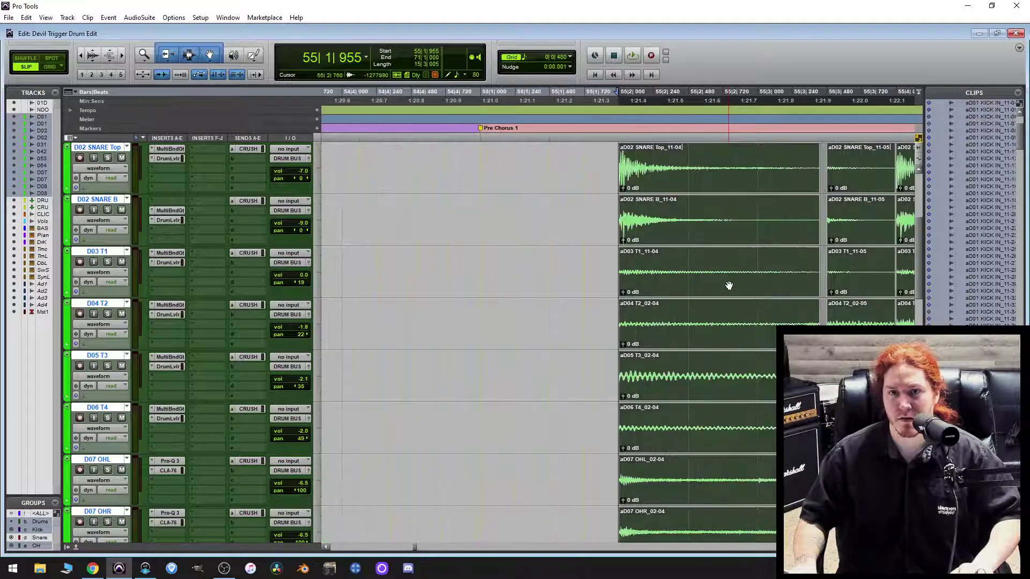
pyautogui.press('space')
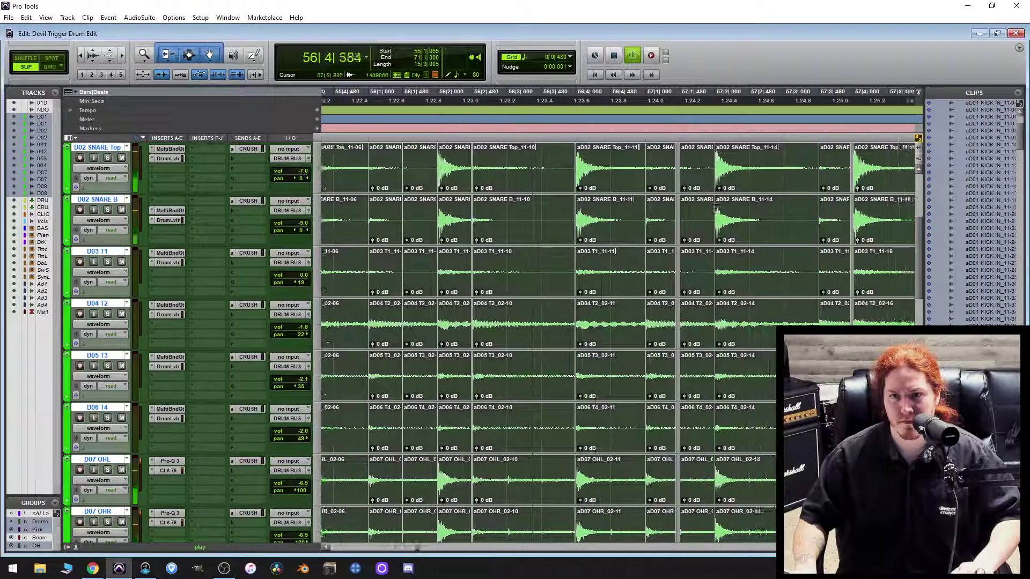
pyautogui.hotkey('ctrl', '[')
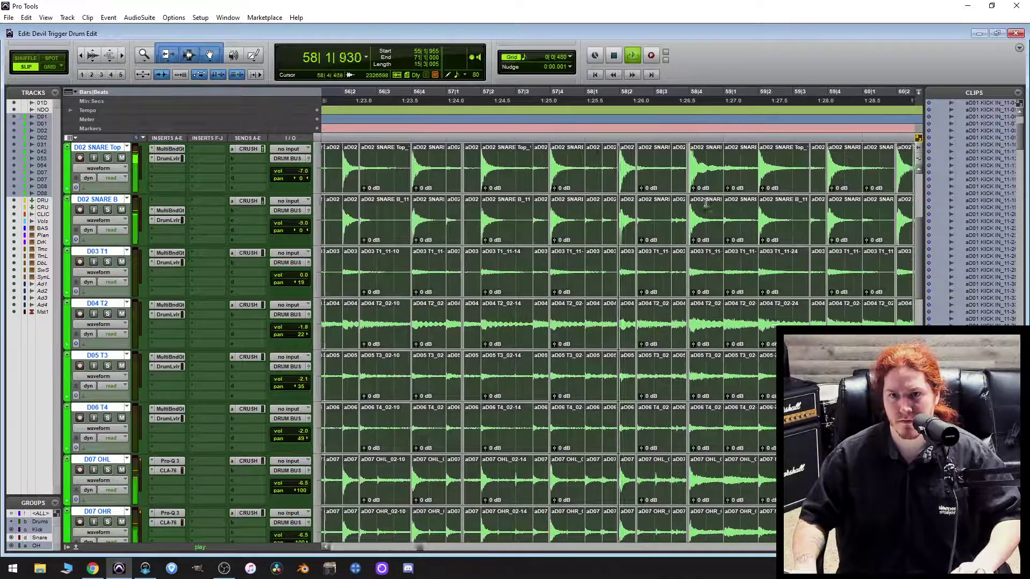
pyautogui.hotkey('ctrl', ']')
pyautogui.press('space')
# Examine the kick clip between 58|3 and 58|4 against the neighbouring kick and snare clips.
pyautogui.scroll(3, 532, 262)
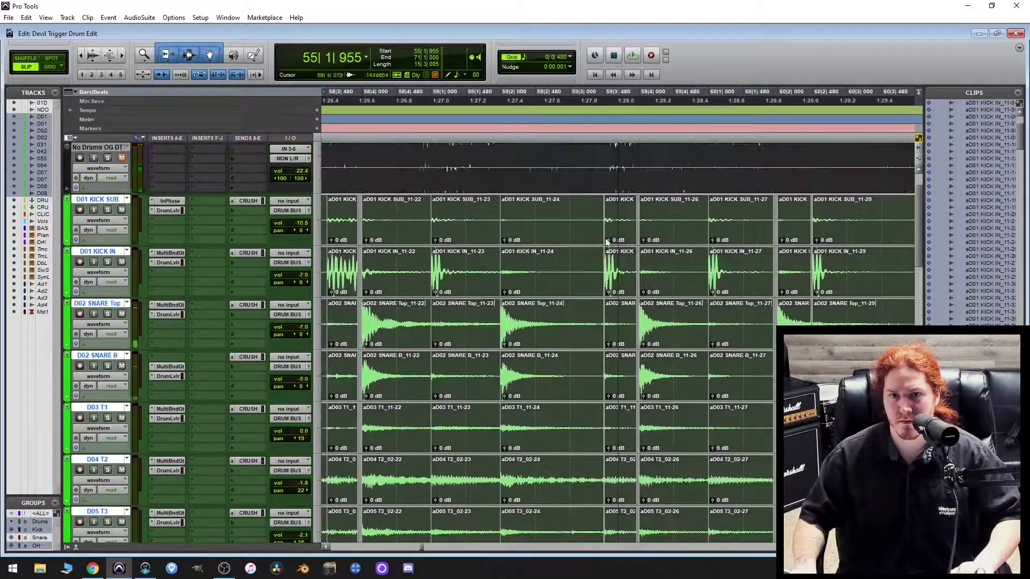
pyautogui.hotkey('ctrl', '[')
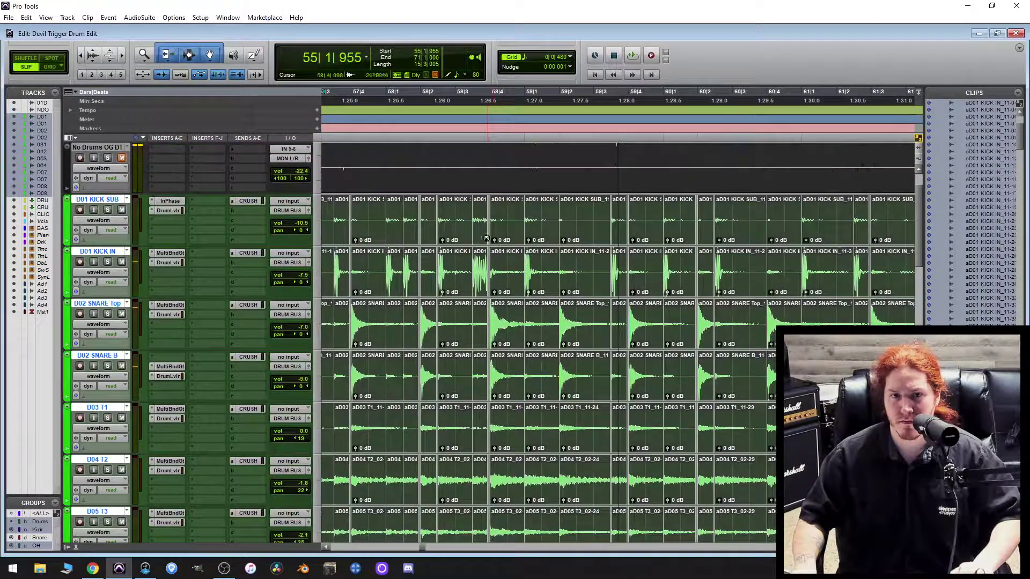
pyautogui.click(461, 210)
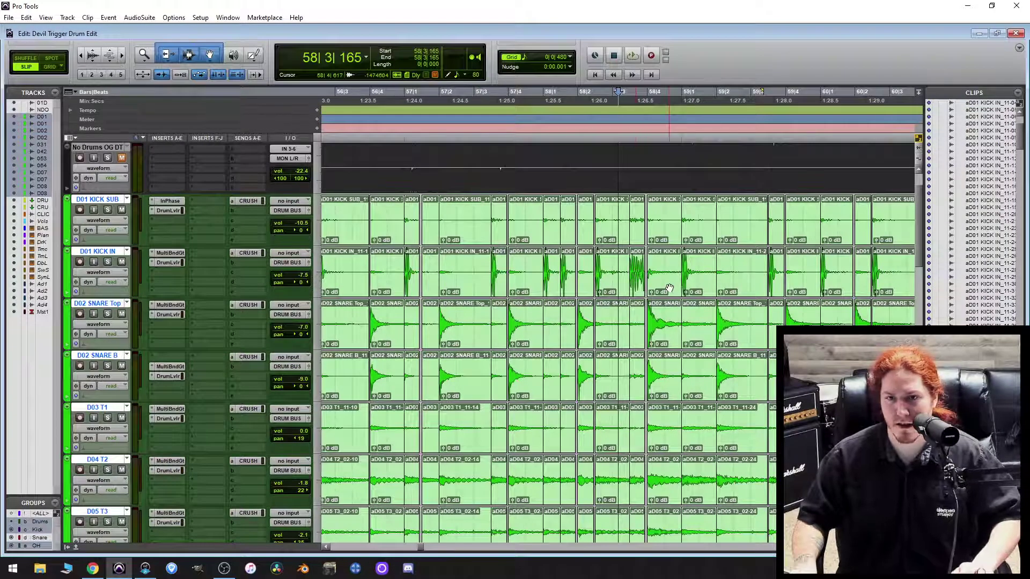
pyautogui.hscroll(-4, 694, 288)
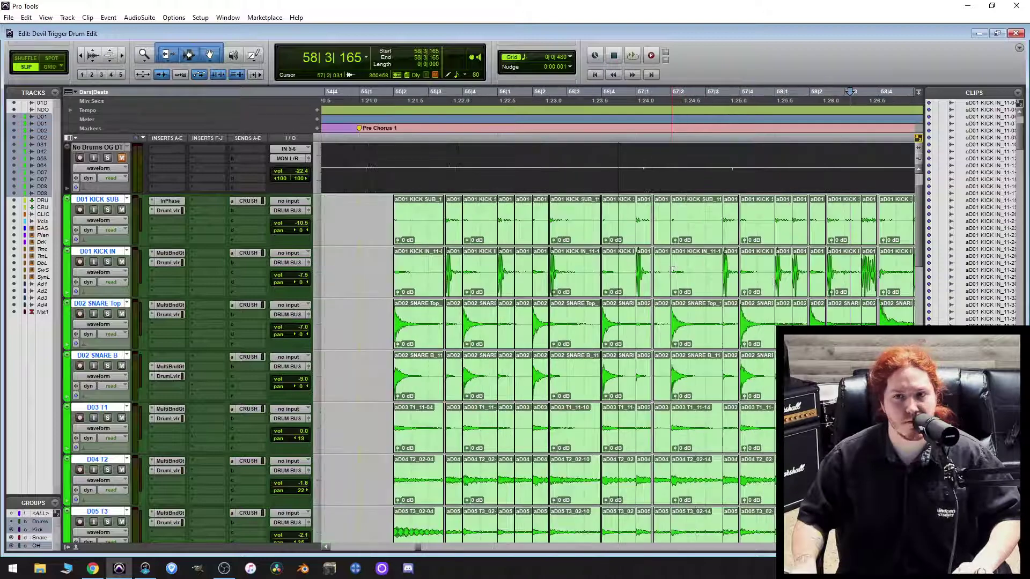
pyautogui.scroll(2, 681, 273)
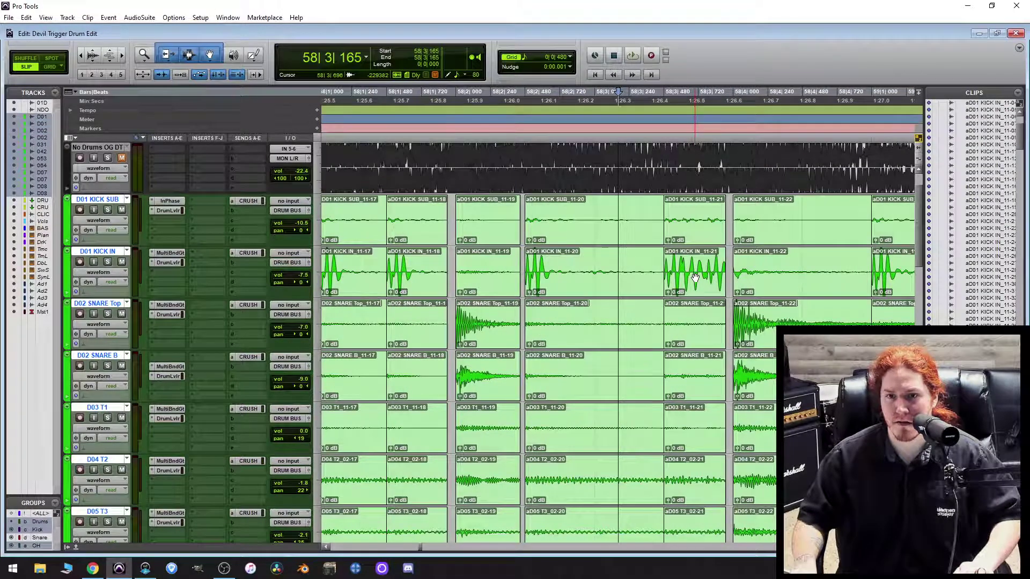
pyautogui.scroll(-1, 695, 278)
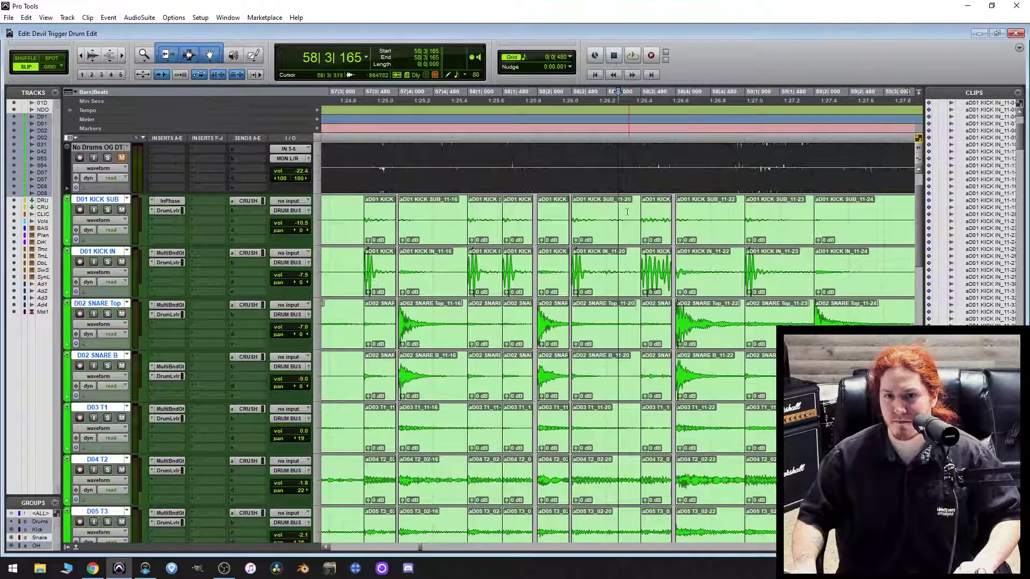
# Play back the quantized drums from 58|2|909 past the kick clip at 58|3|480.
pyautogui.click(603, 211)
pyautogui.press('space')
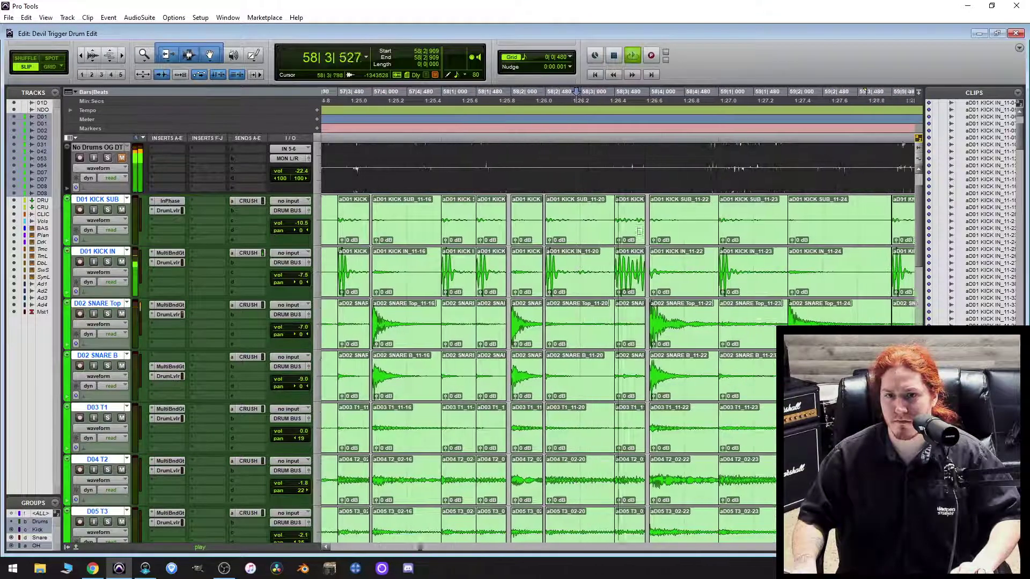
pyautogui.press('space')
# Select the drum clips at 58|3|480 and examine the kick waveform at different heights and zoom levels.
pyautogui.click(475, 238)
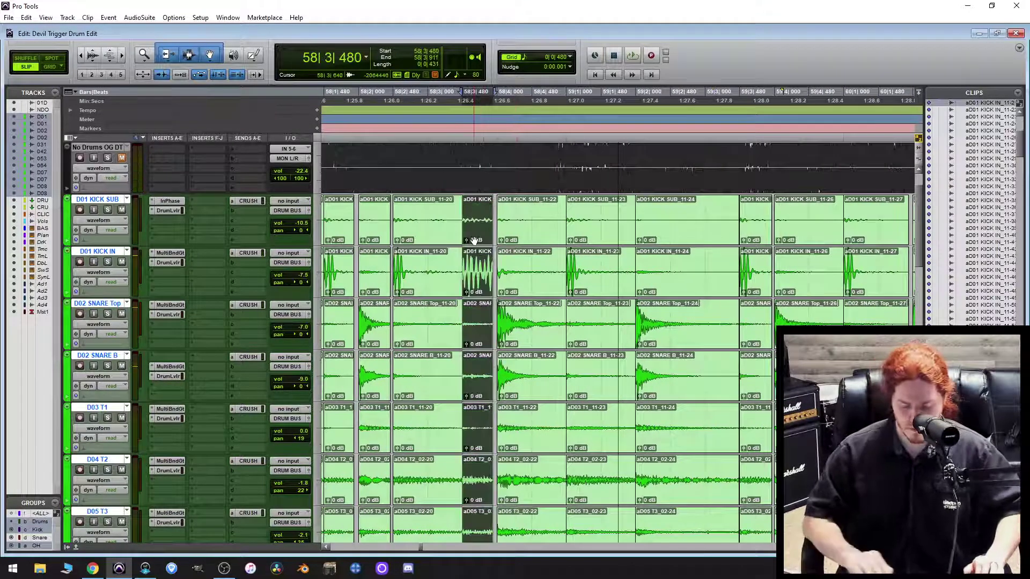
pyautogui.hotkey('ctrl', 'alt', '[')
pyautogui.hotkey('ctrl', 'alt', '[')
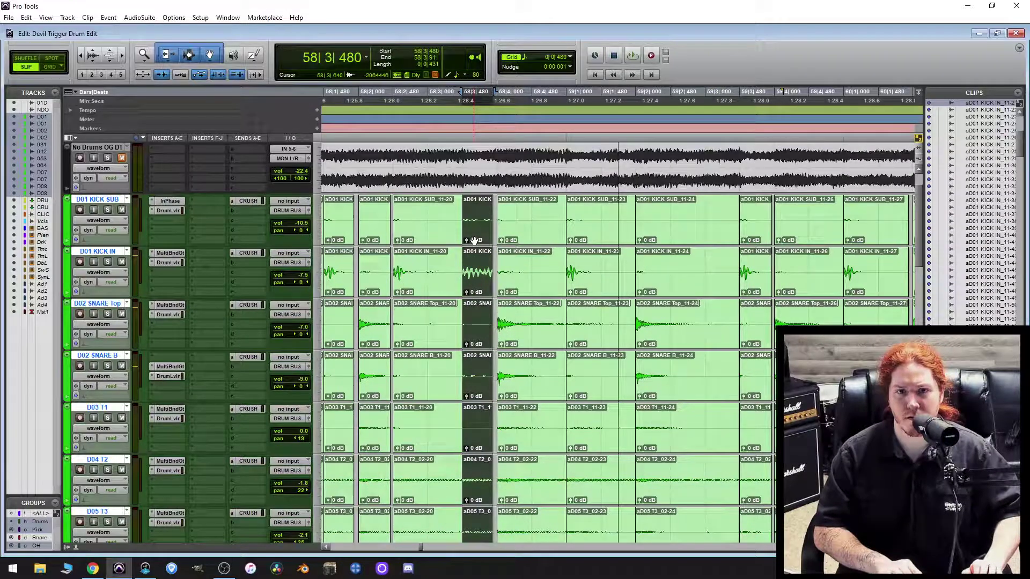
pyautogui.hotkey('ctrl', ']')
pyautogui.hotkey('ctrl', ']')
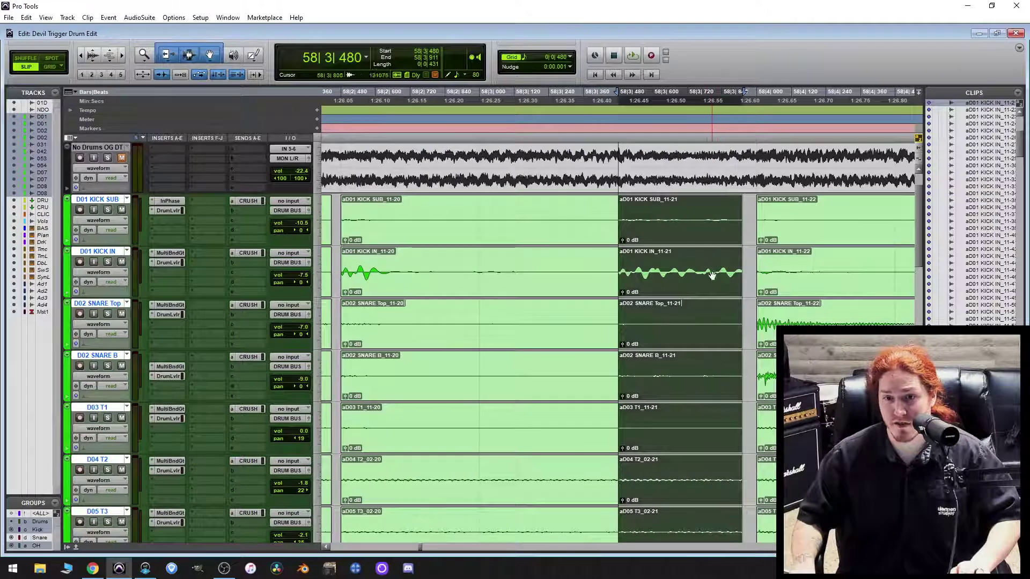
pyautogui.hotkey('ctrl', '[')
pyautogui.hotkey('ctrl', '[')
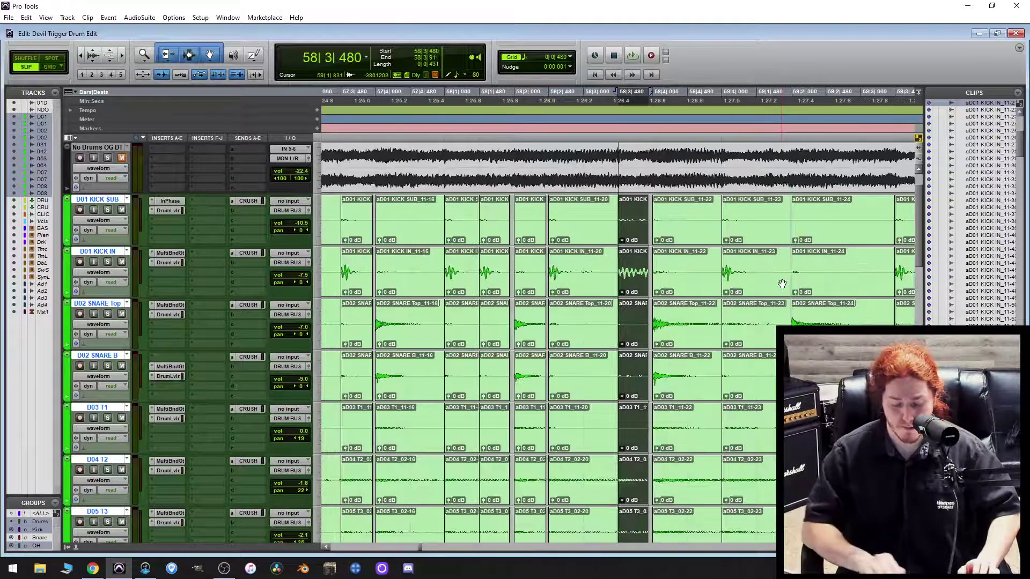
pyautogui.hotkey('ctrl', 'alt', ']')
pyautogui.hotkey('ctrl', '[')
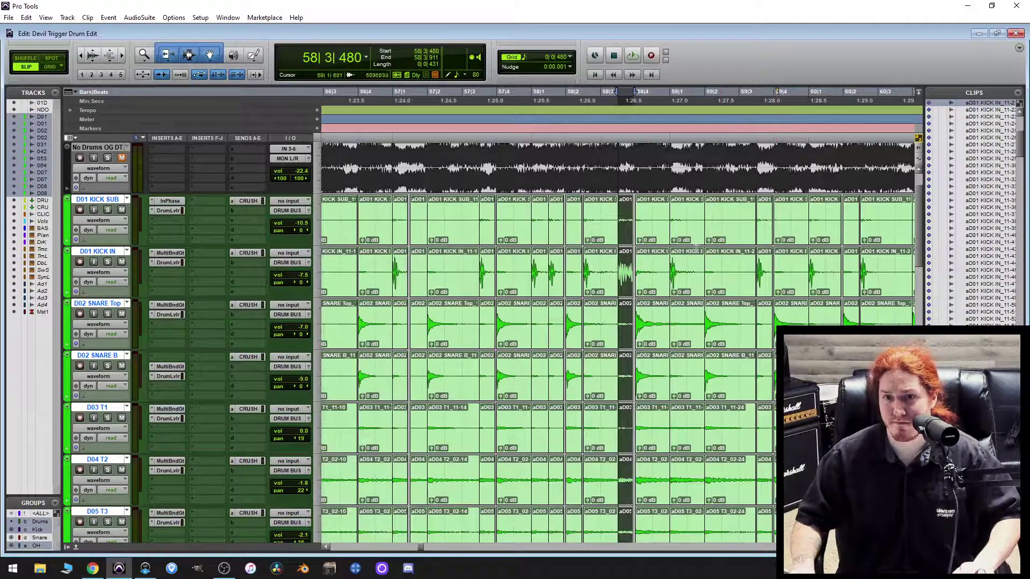
# Play back the drums from 58|3|596 through bar 62.
pyautogui.click(623, 165)
pyautogui.press('space')
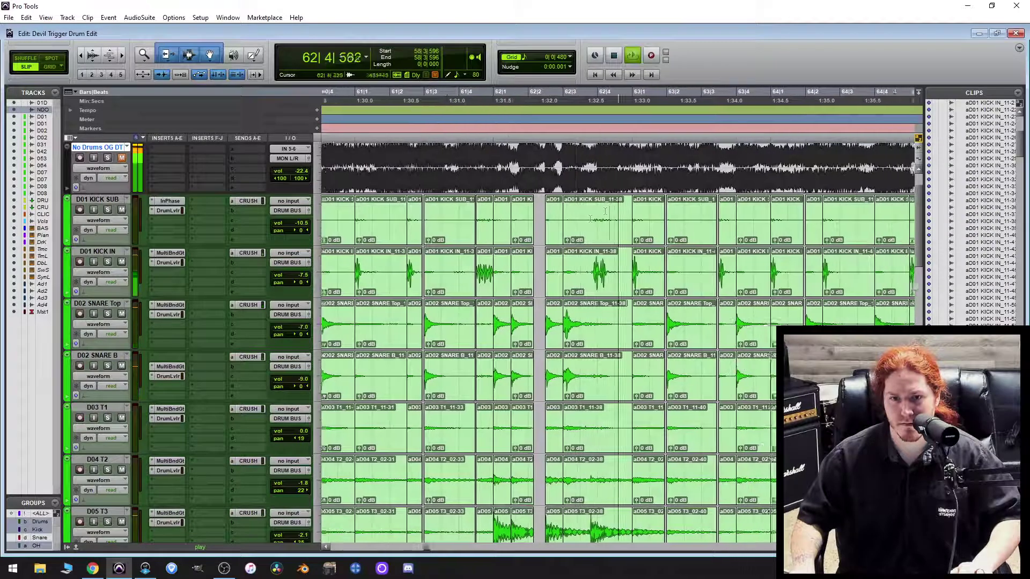
pyautogui.press('space')
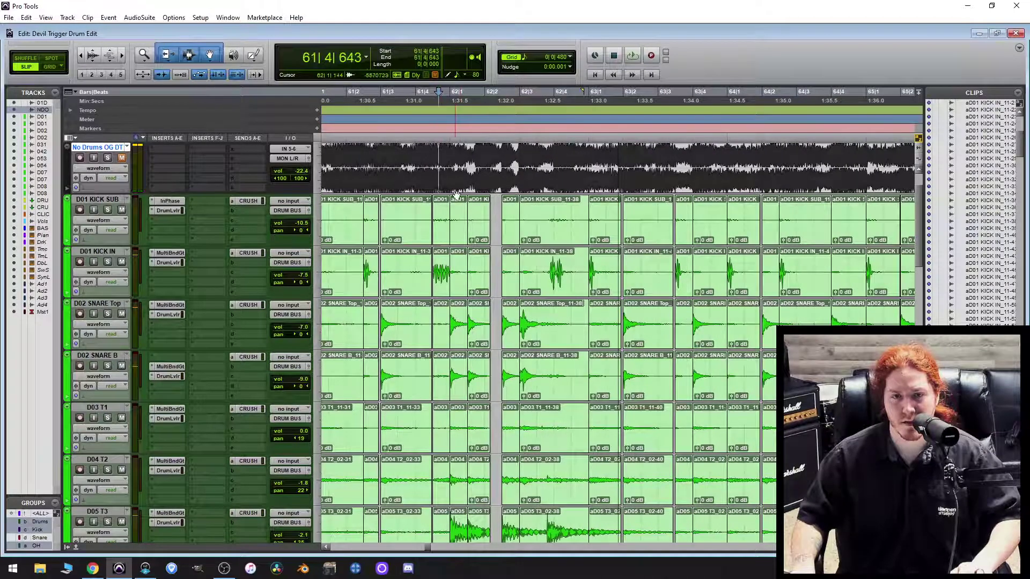
# Play back from 61|4|643 while viewing the tom and overhead tracks through the fill in bar 62.
pyautogui.scroll(1, 513, 230)
pyautogui.scroll(-4, 670, 257)
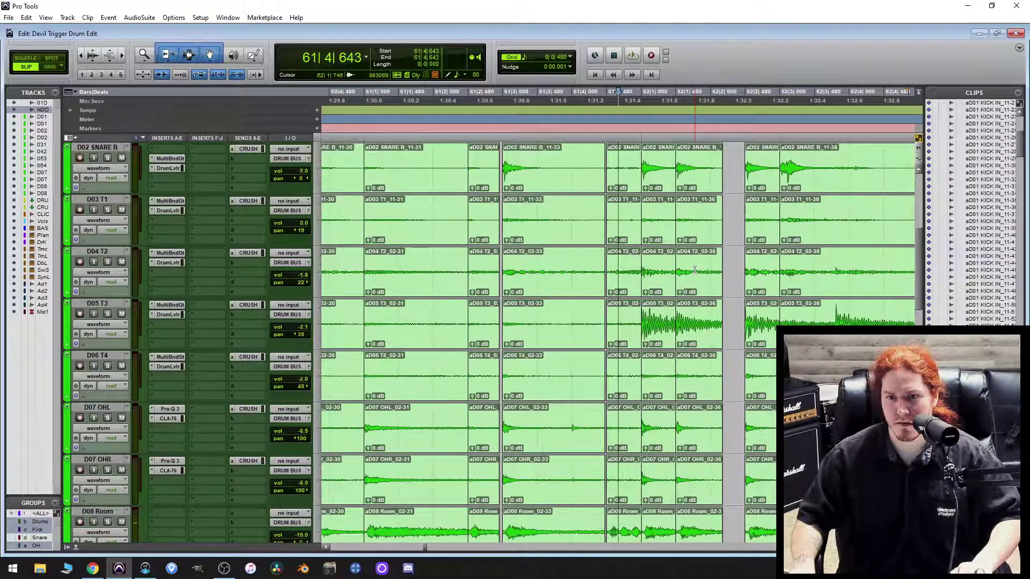
pyautogui.press('space')
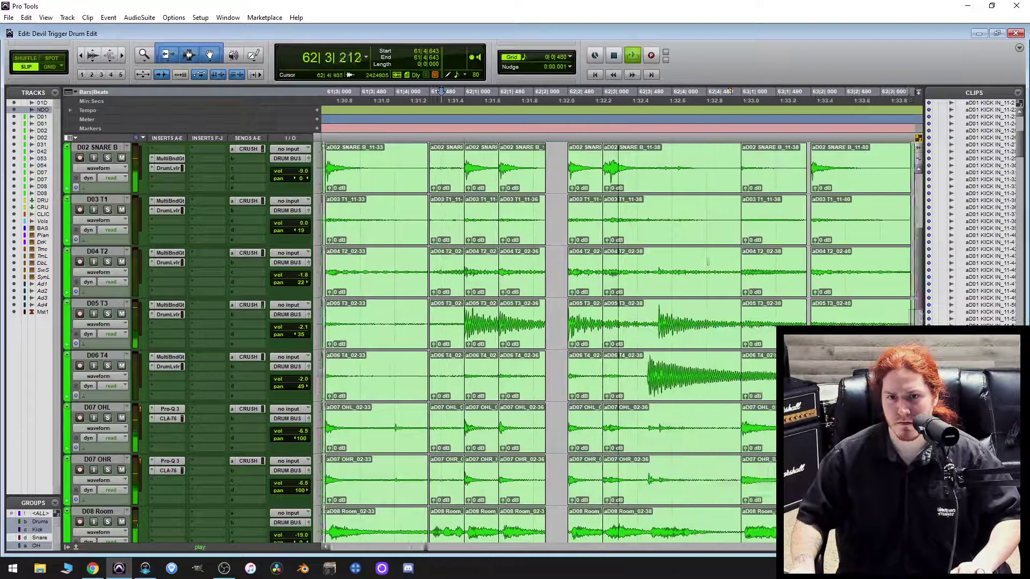
pyautogui.press('space')
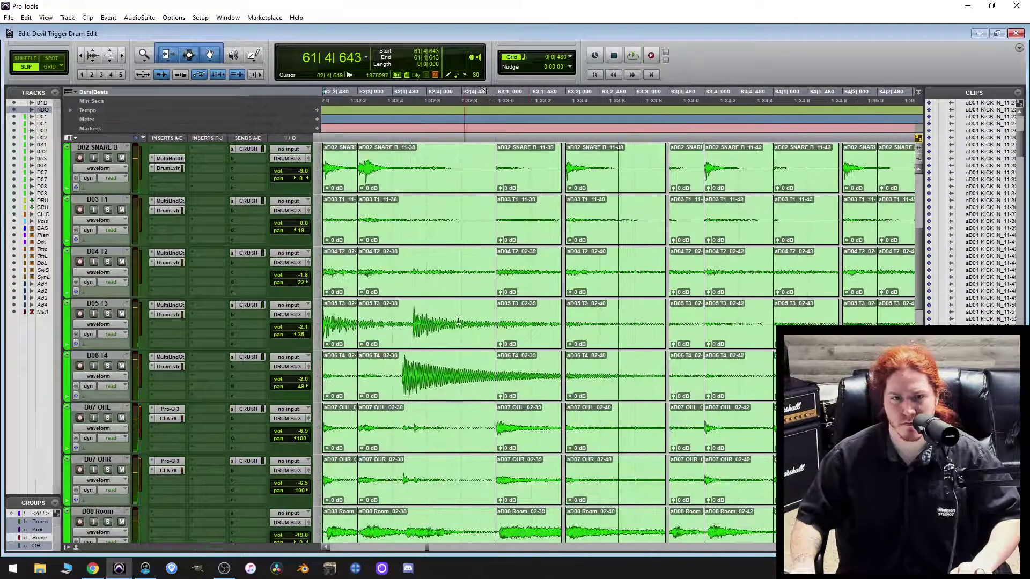
# Check the tom hit at 62|3|721 against the kick and snare, and play back the fill from 62|2|395.
pyautogui.click(409, 317)
pyautogui.scroll(-1, 482, 322)
pyautogui.scroll(3, 515, 323)
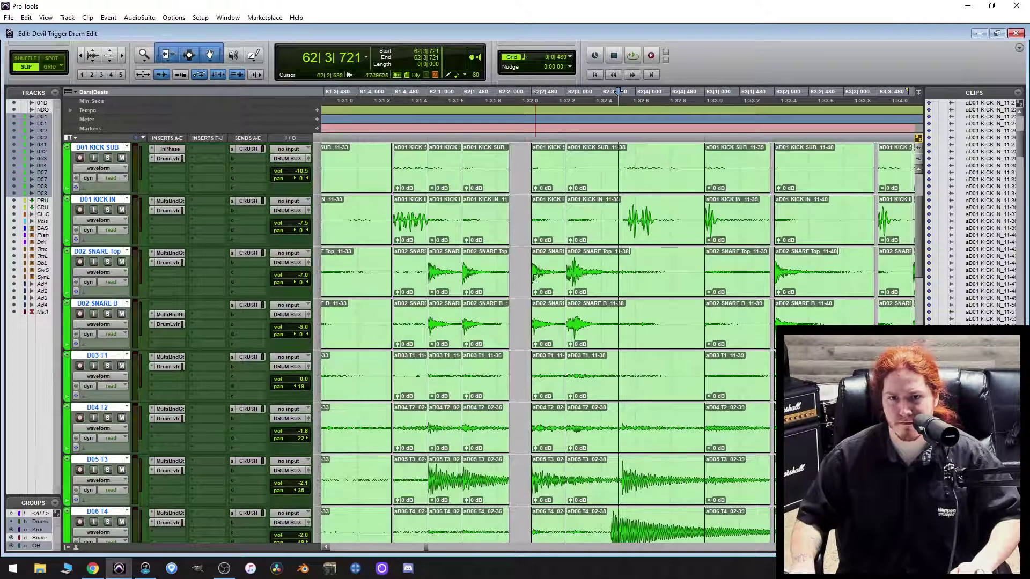
pyautogui.click(539, 271)
pyautogui.press('space')
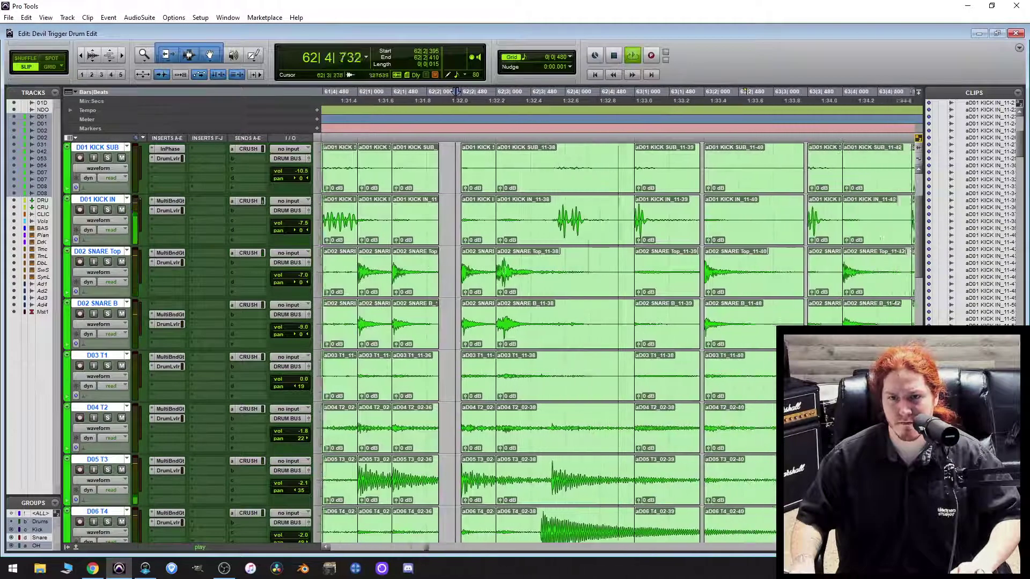
pyautogui.press('space')
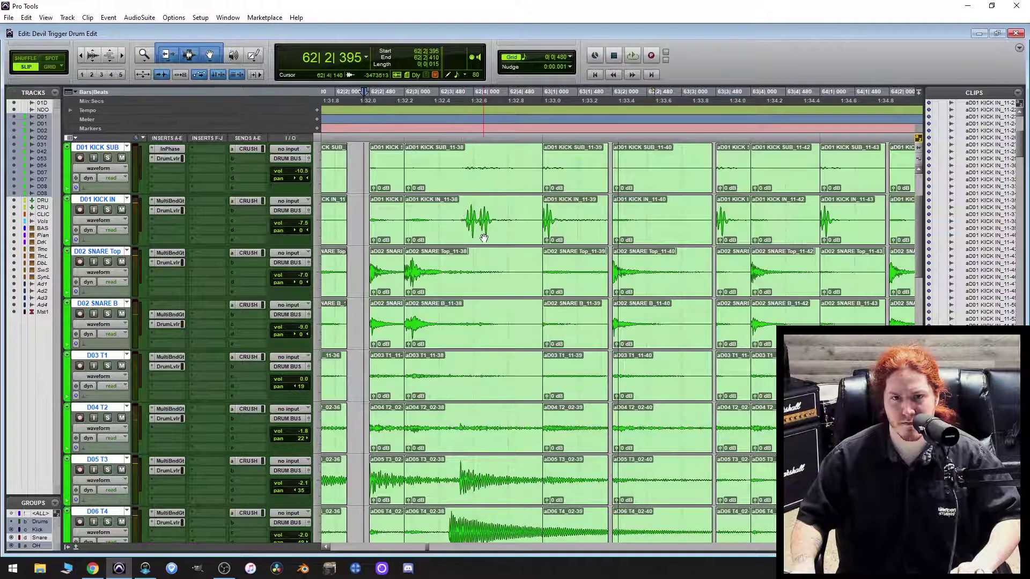
# Compare the kick, snare and tom hits in the bar 62 fill and replay it from 62|2|395.
pyautogui.scroll(-3, 484, 237)
pyautogui.scroll(3, 484, 237)
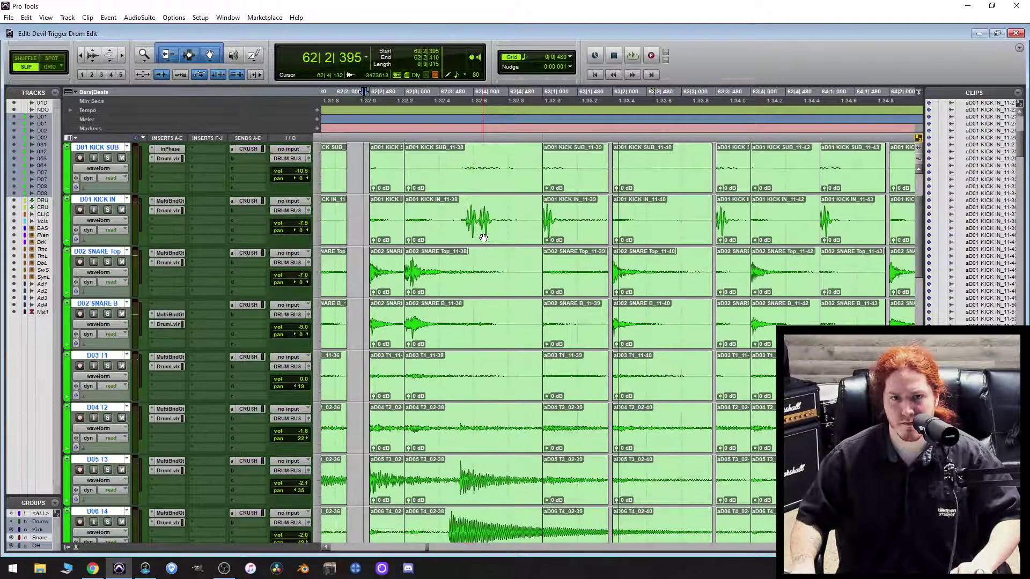
pyautogui.scroll(2, 484, 238)
pyautogui.scroll(-4, 481, 239)
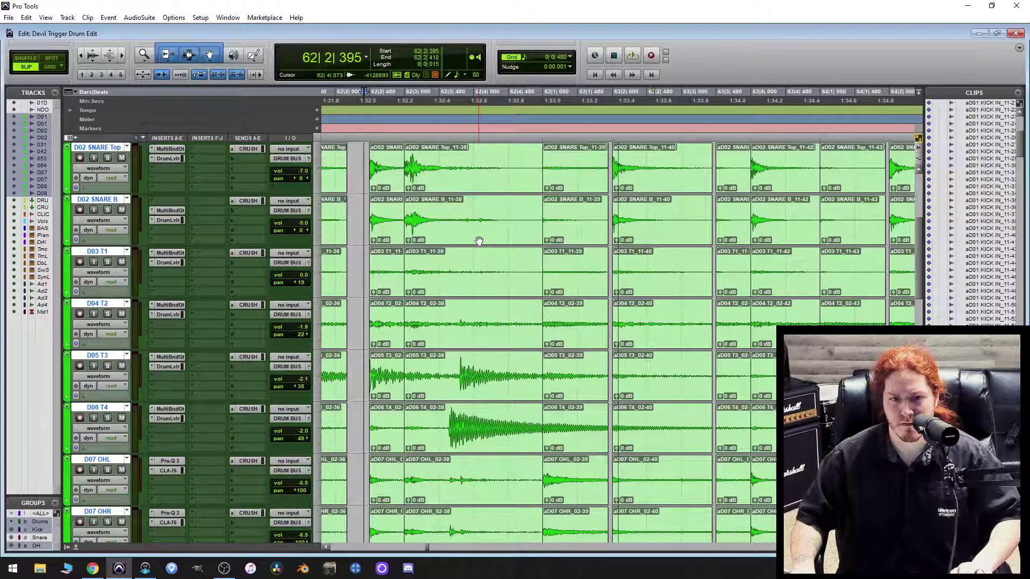
pyautogui.press('space')
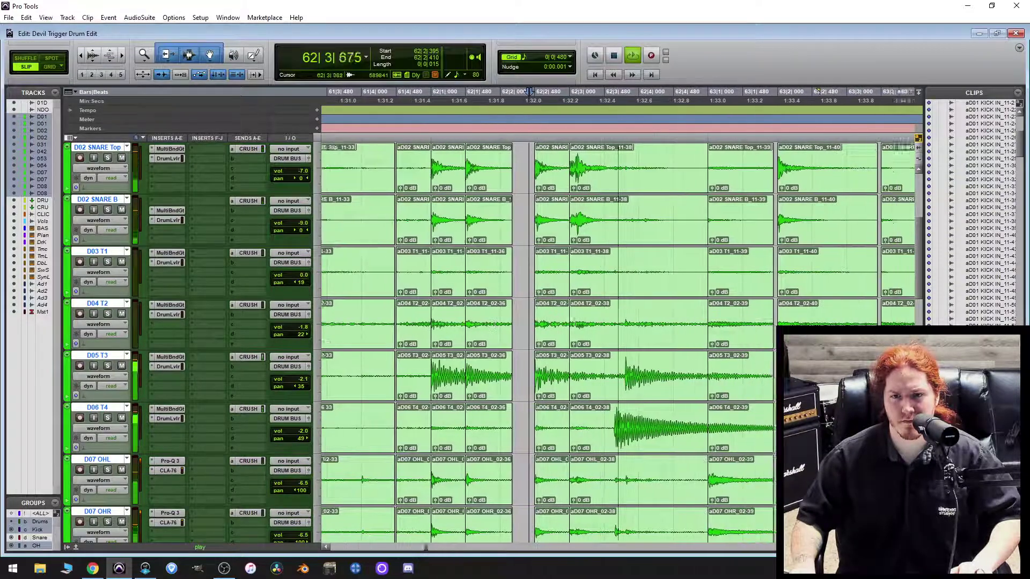
pyautogui.press('space')
pyautogui.scroll(2, 553, 302)
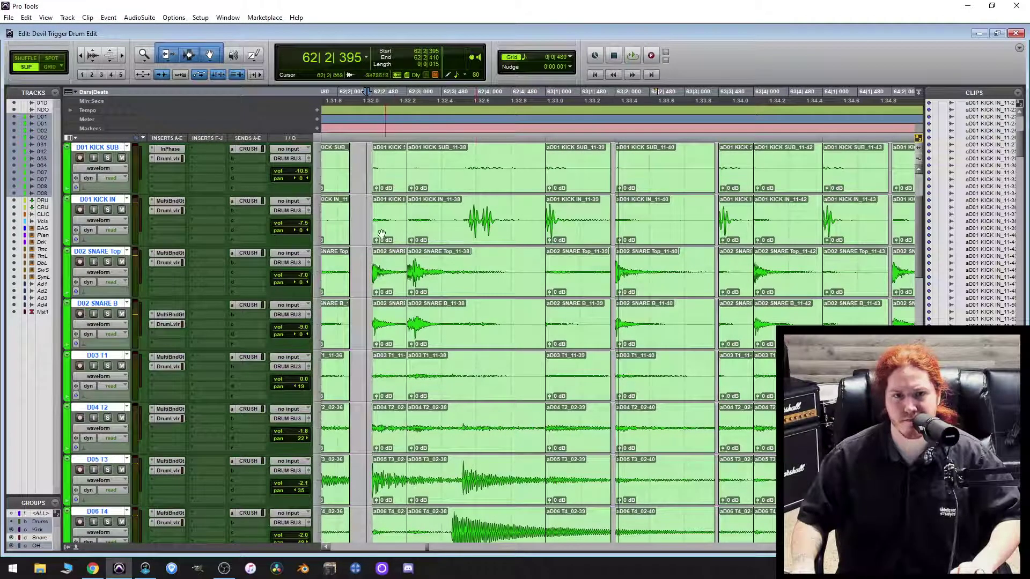
# Play back the rest of the Pre Chorus drums from 62|2|336 through bar 70.
pyautogui.click(361, 213)
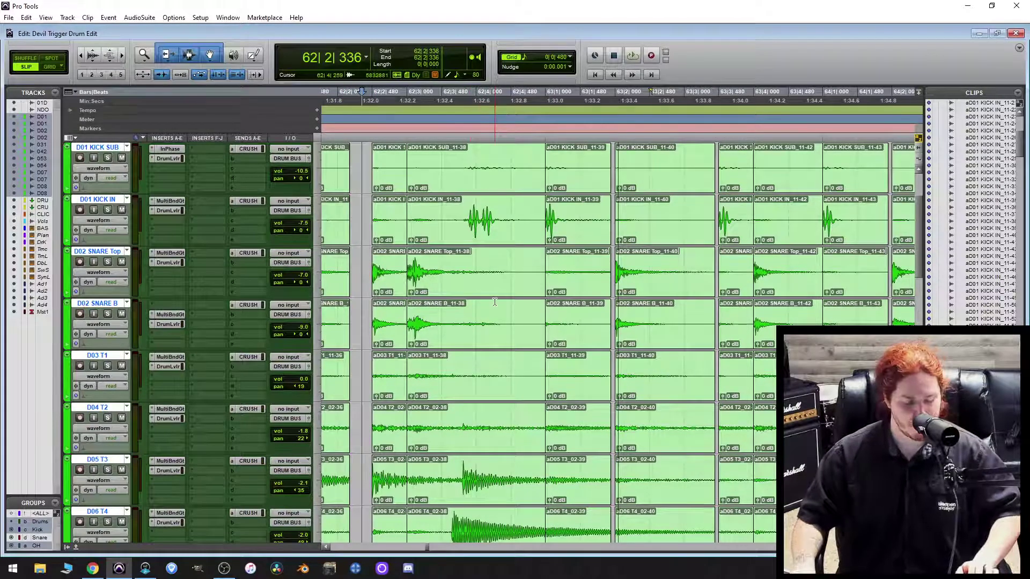
pyautogui.press('space')
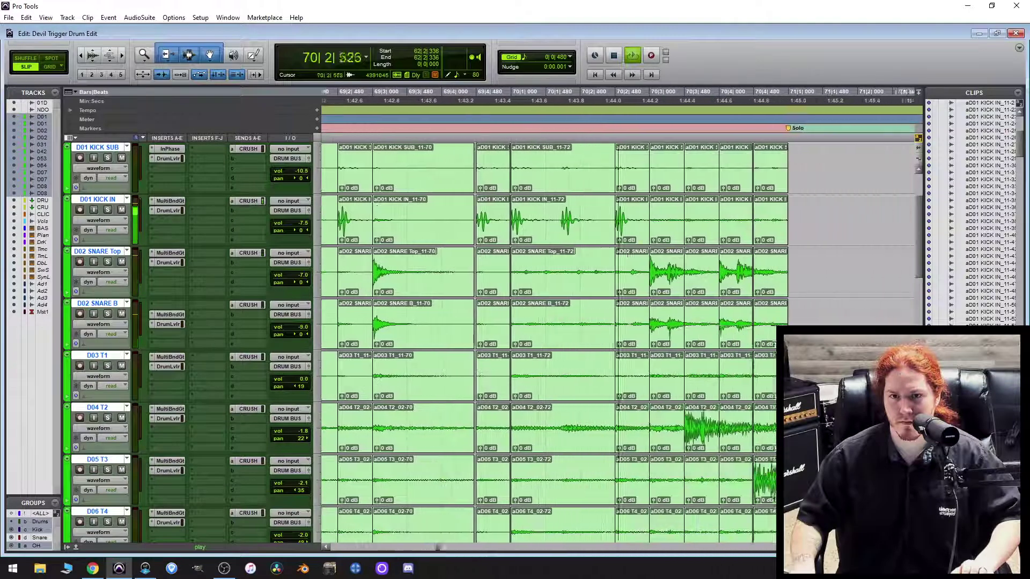
pyautogui.press('space')
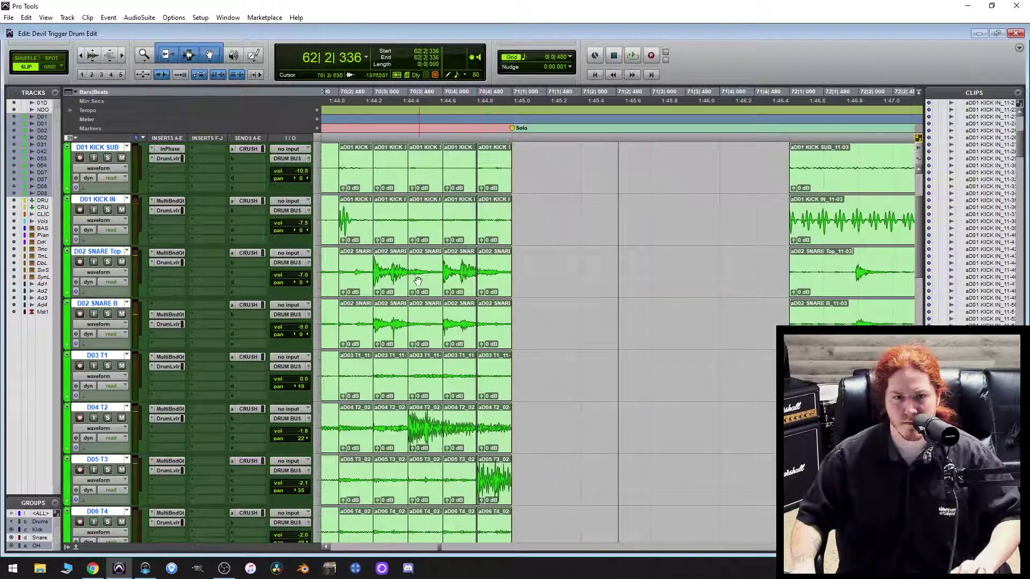
# Fill the gaps between all Pre Chorus drum clips from 54|4|819 to 71|1|834 with Beat Detective's Edit Smoothing, and close Beat Detective.
pyautogui.hotkey('ctrl', '[')
pyautogui.hotkey('ctrl', '[')
pyautogui.hotkey('ctrl', '[')
pyautogui.hotkey('ctrl', '[')
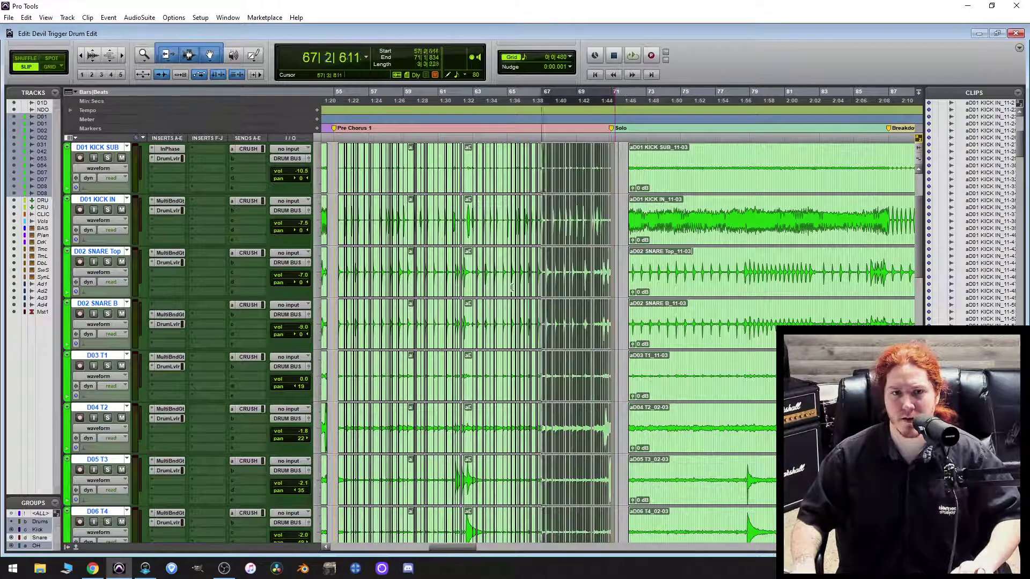
pyautogui.moveTo(512, 288); pyautogui.dragTo(322, 309)
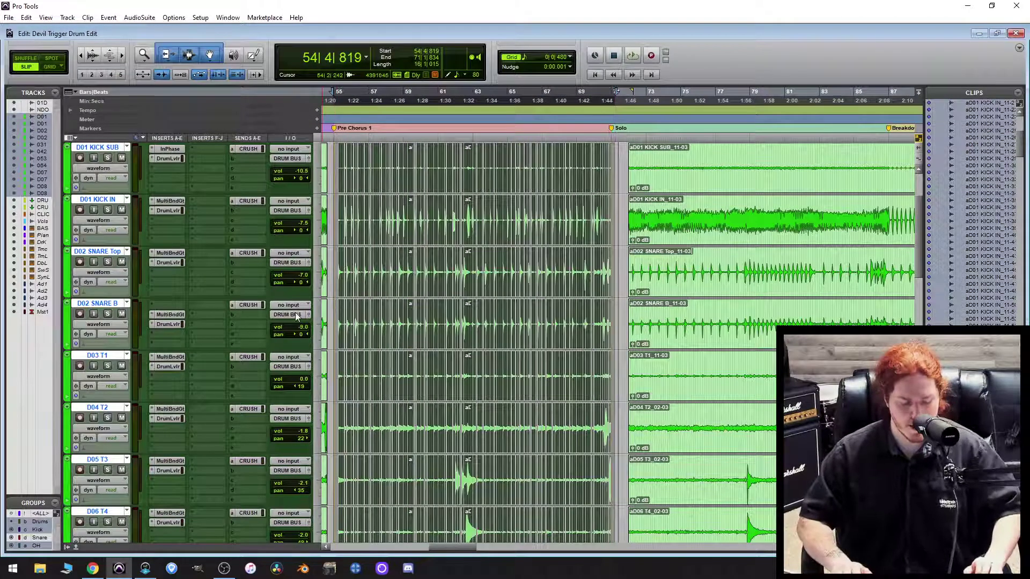
pyautogui.hotkey('ctrl', '8')
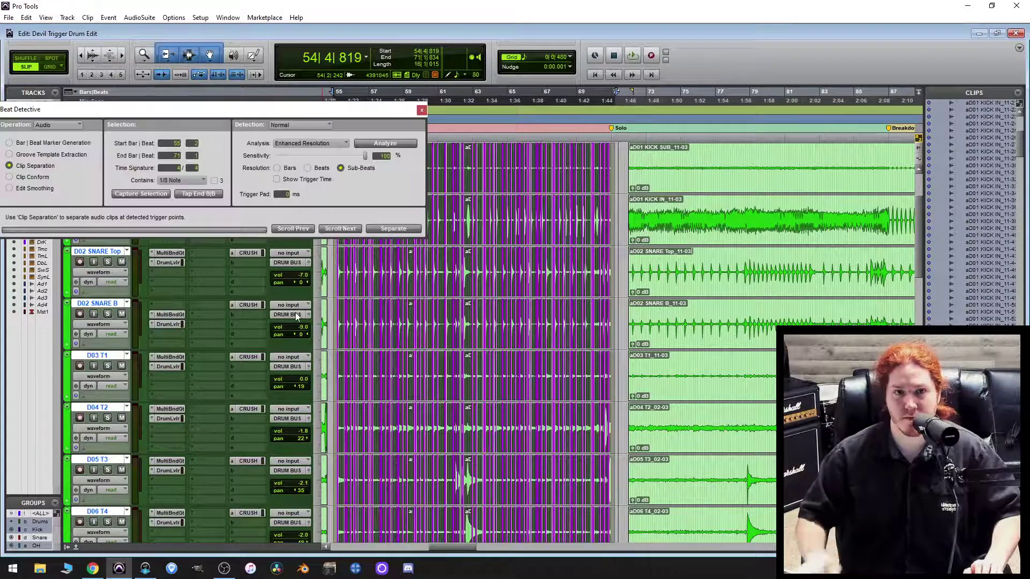
pyautogui.click(20, 189)
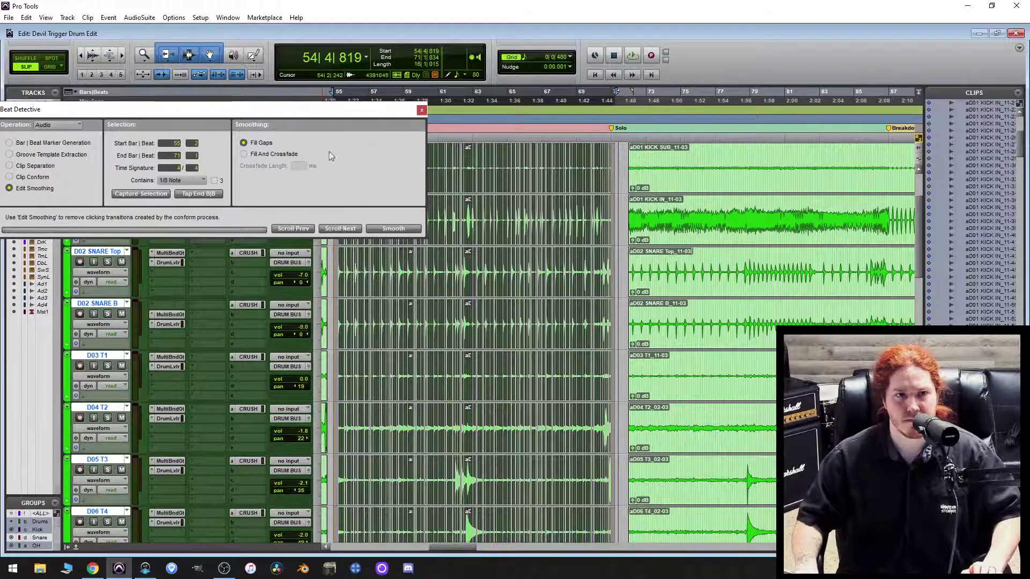
pyautogui.click(403, 230)
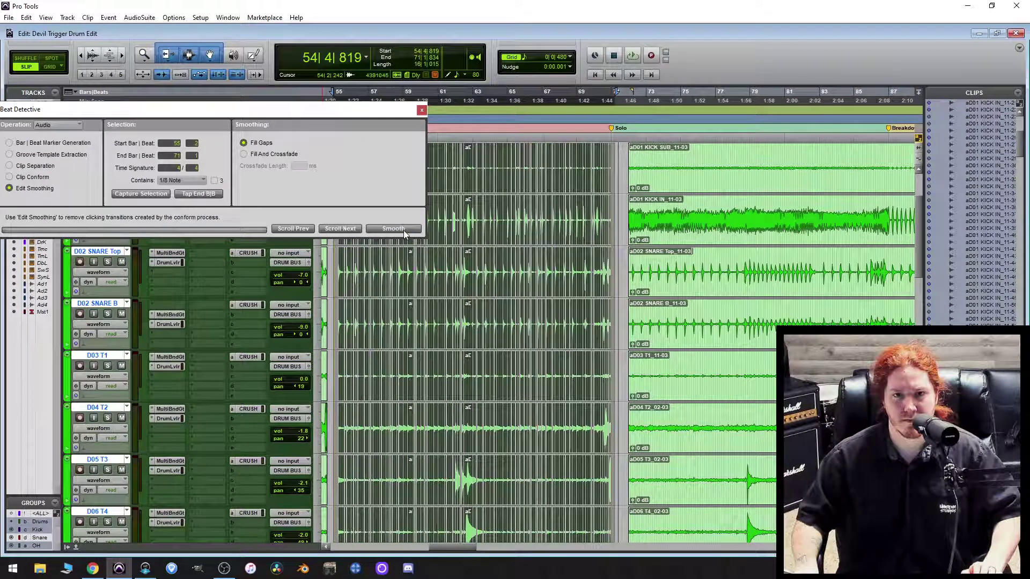
pyautogui.click(422, 111)
# Extend the drum clips preceding the Pre Chorus forward to close the gap before its first clips.
pyautogui.press('t')
pyautogui.press('t')
pyautogui.press('t')
pyautogui.scroll(2, 772, 284)
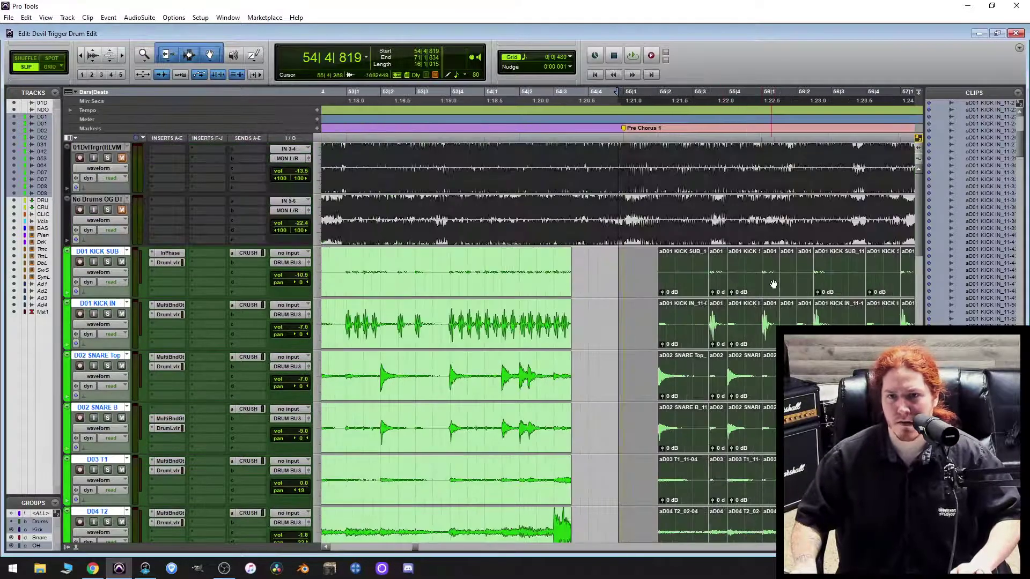
pyautogui.press('t')
pyautogui.click(759, 261)
pyautogui.press('t')
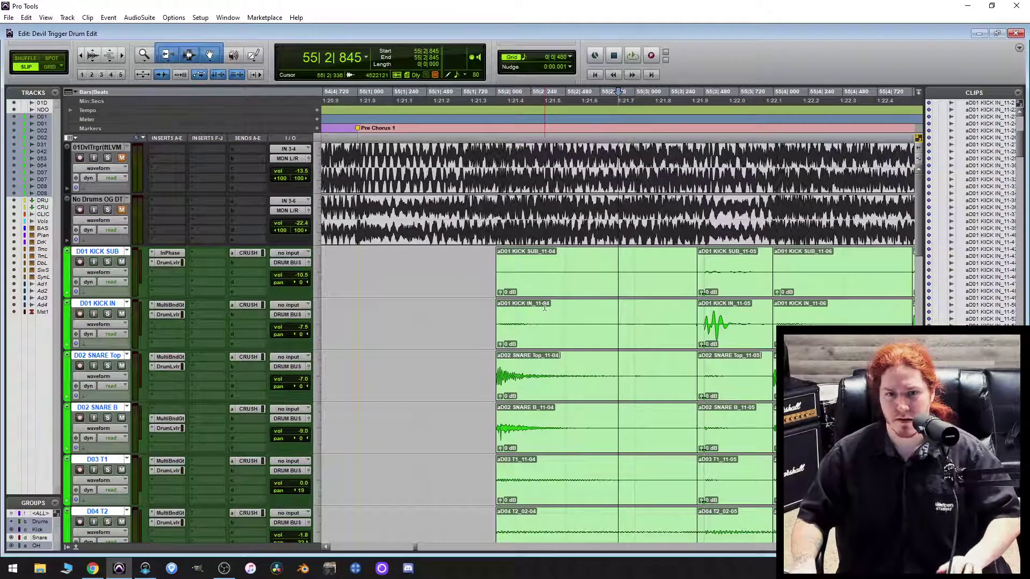
pyautogui.press('r')
pyautogui.press('r')
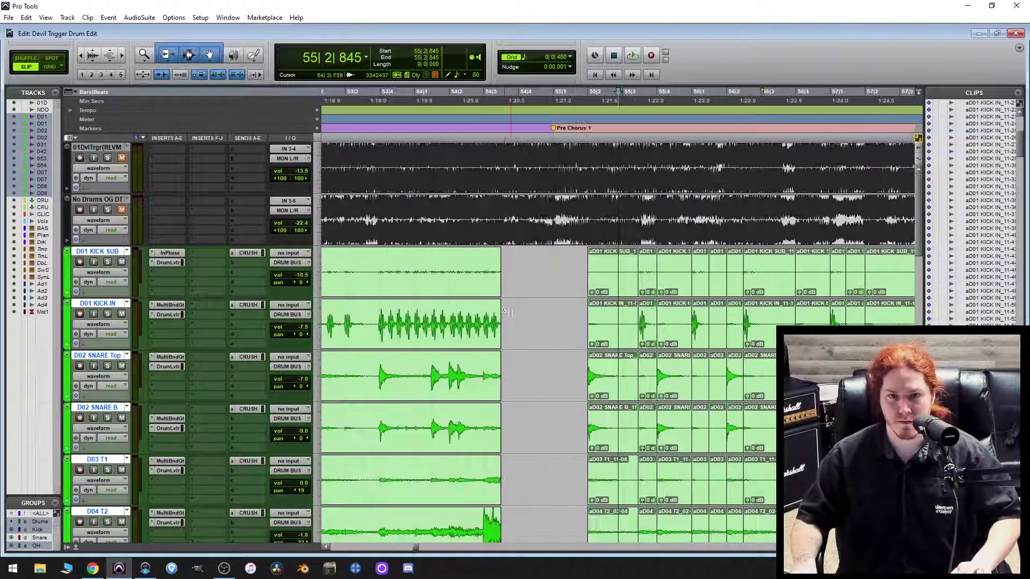
pyautogui.click(498, 275)
pyautogui.moveTo(497, 274); pyautogui.dragTo(581, 290)
pyautogui.click(603, 280)
# Examine the first Pre Chorus clips from 55|1|929 to 55|3|430 and their edges across all drum tracks.
pyautogui.press('t')
pyautogui.press('t')
pyautogui.press('t')
pyautogui.press('Right')
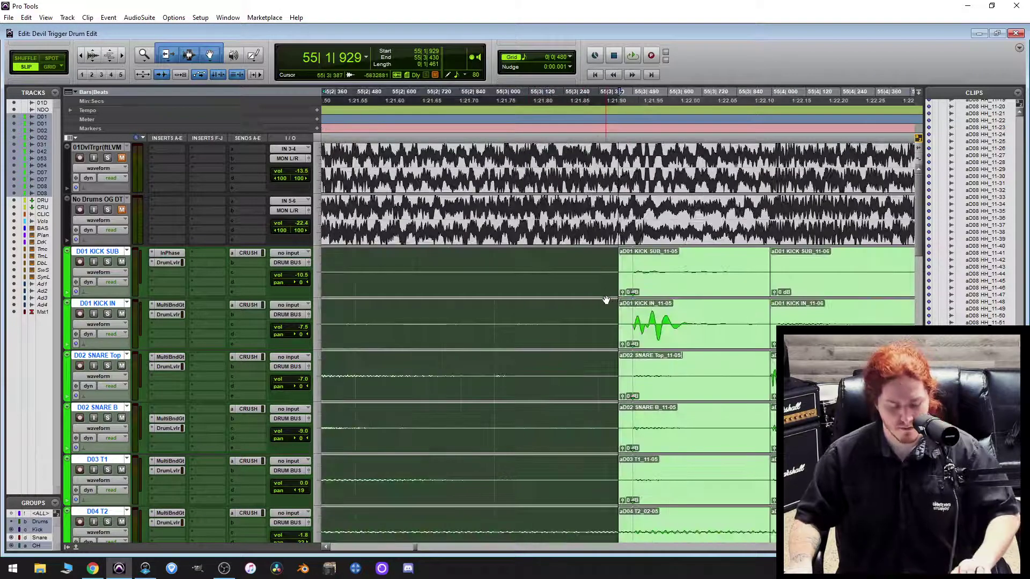
pyautogui.scroll(-5, 622, 311)
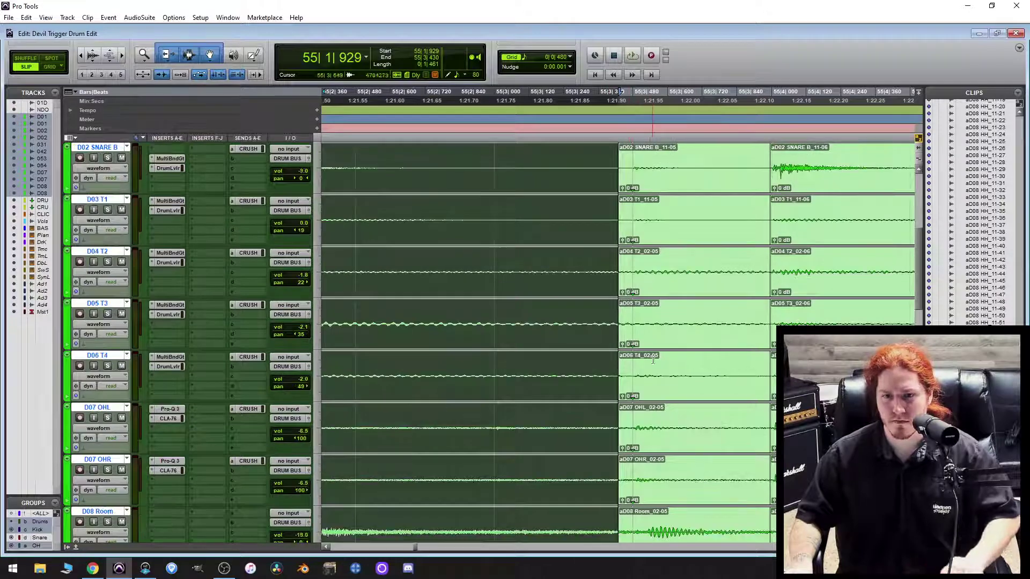
pyautogui.hotkey('ctrl', '[')
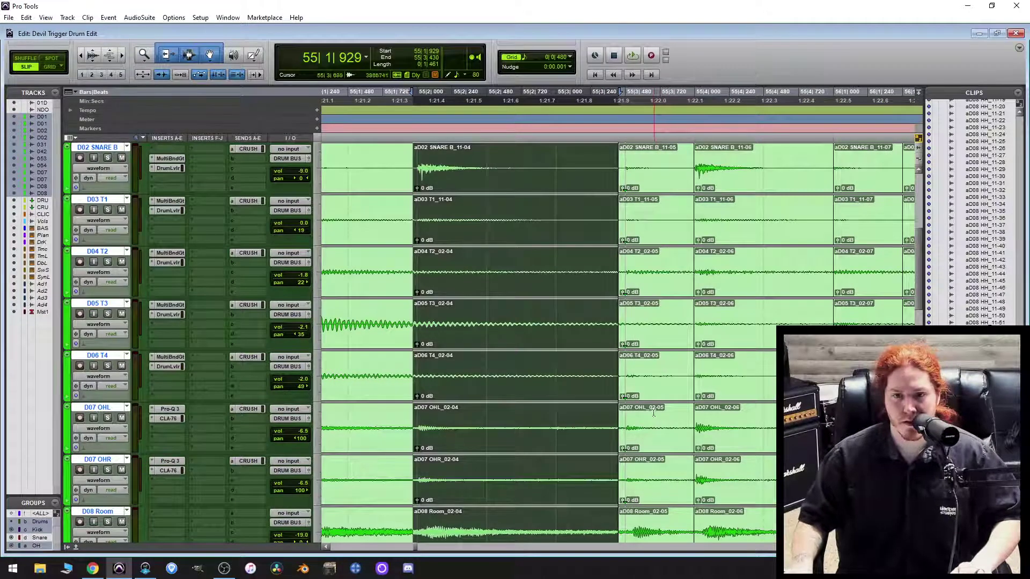
pyautogui.scroll(3, 663, 335)
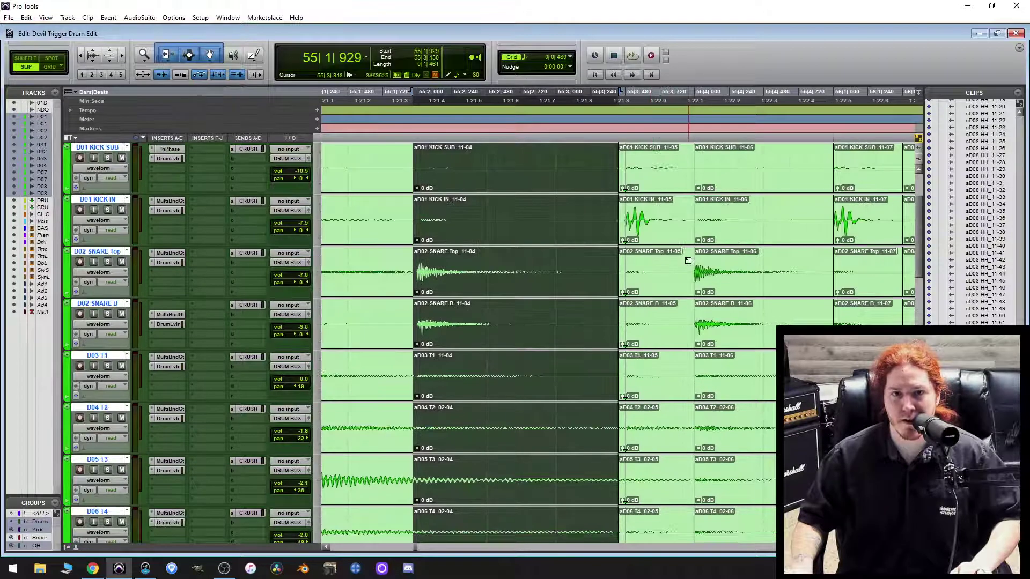
pyautogui.scroll(-3, 614, 252)
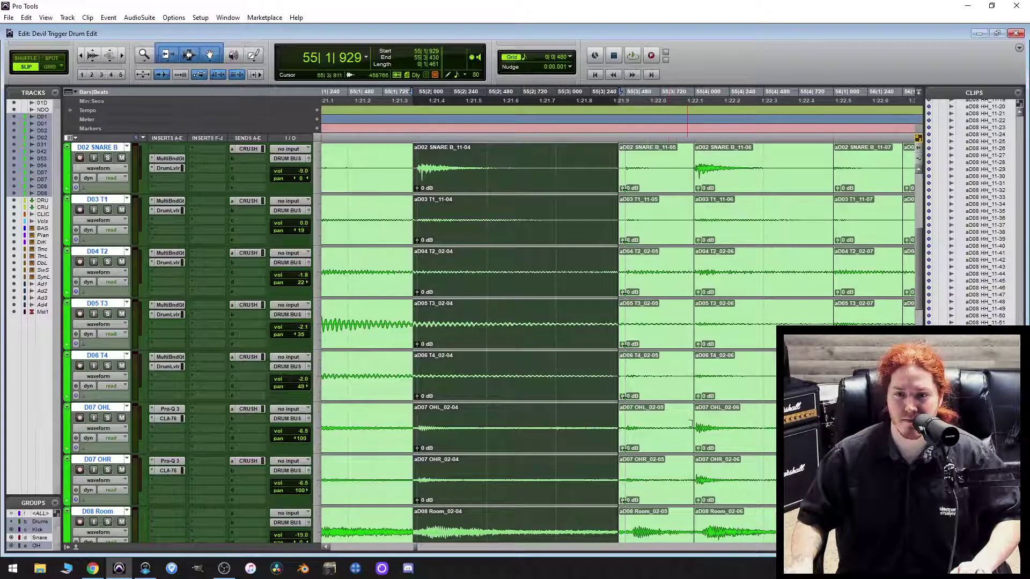
pyautogui.scroll(2, 709, 437)
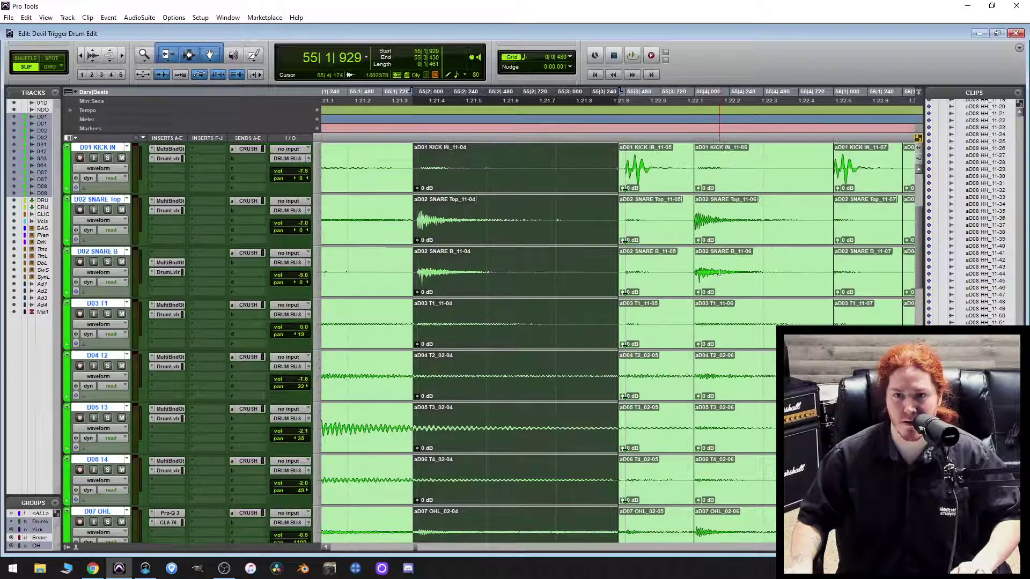
# Extend the start of the drum clips at 55|4 earlier, to 55|3|931, across all drum tracks.
pyautogui.scroll(-3, 712, 289)
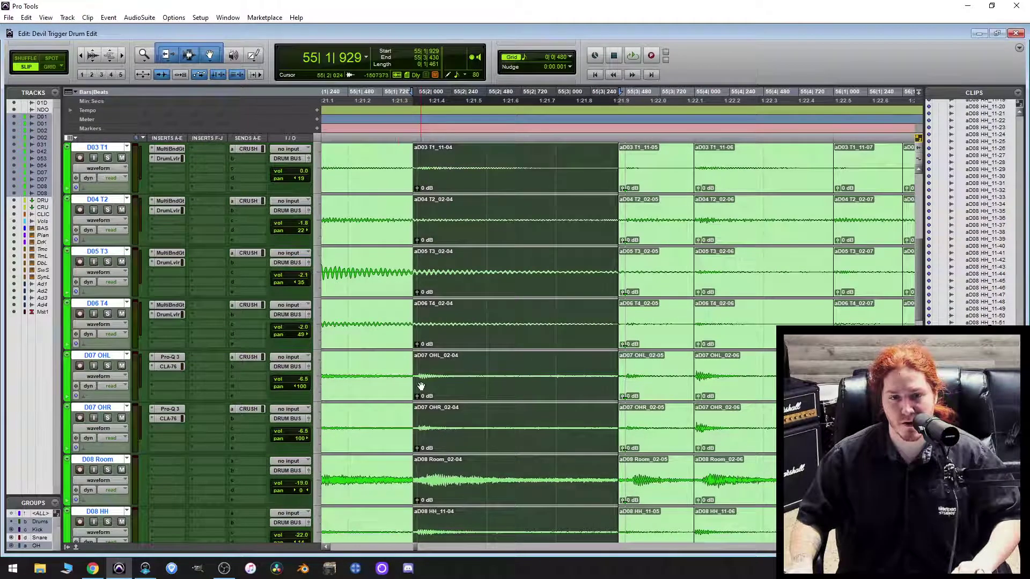
pyautogui.click(468, 379)
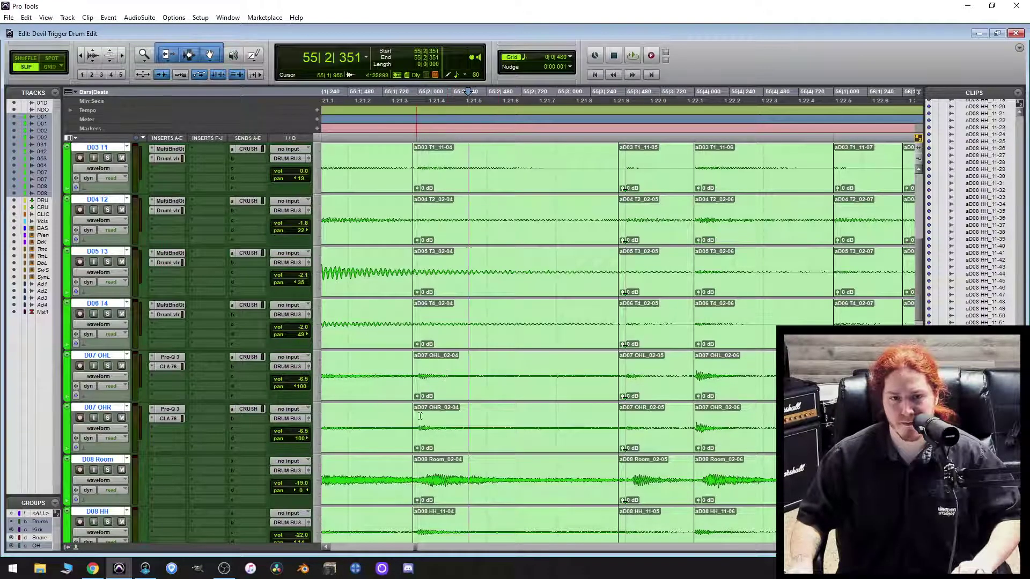
pyautogui.click(647, 393)
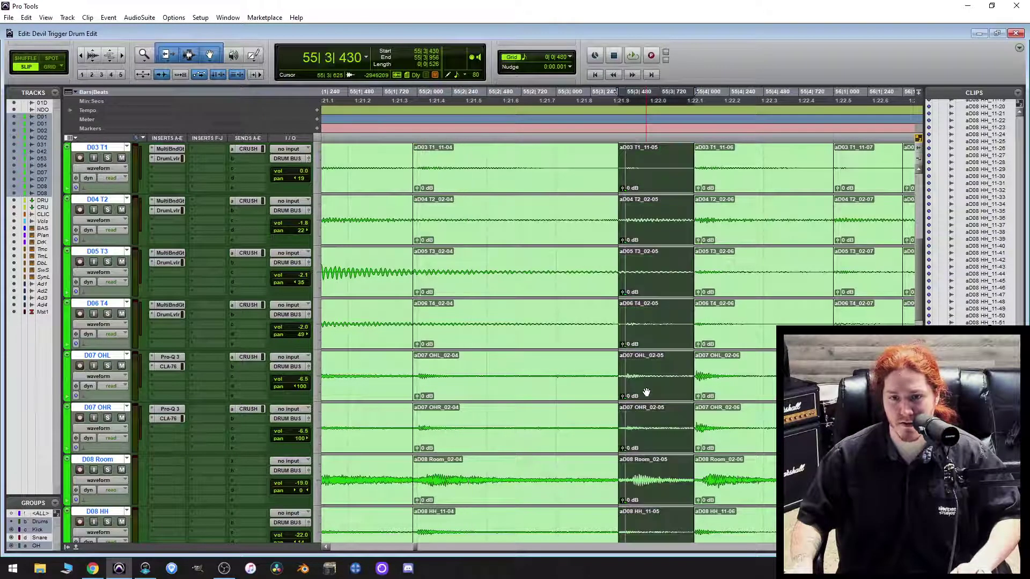
pyautogui.hotkey('ctrl', ']')
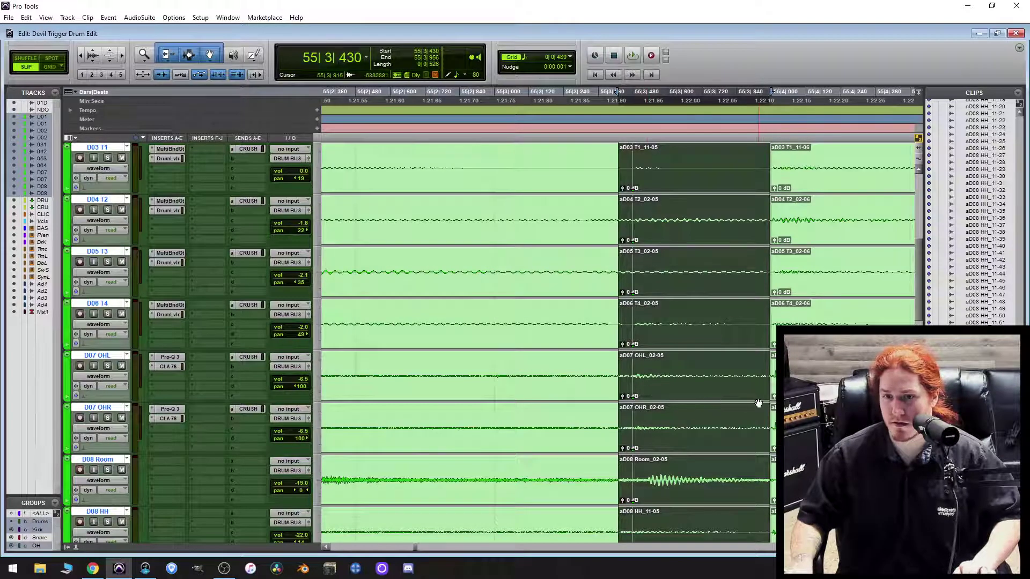
pyautogui.hscroll(3, 756, 406)
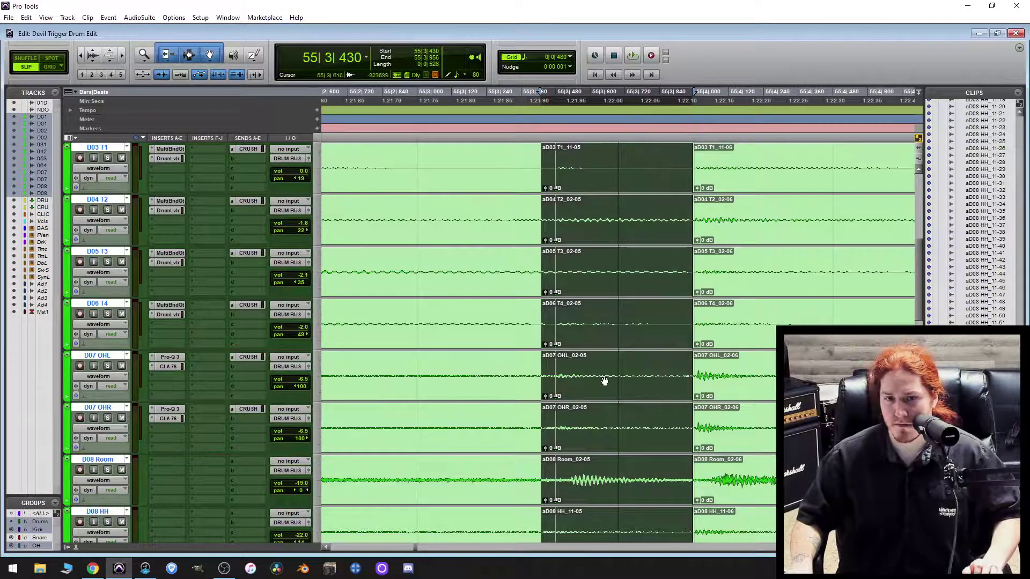
pyautogui.moveTo(696, 378); pyautogui.dragTo(689, 378)
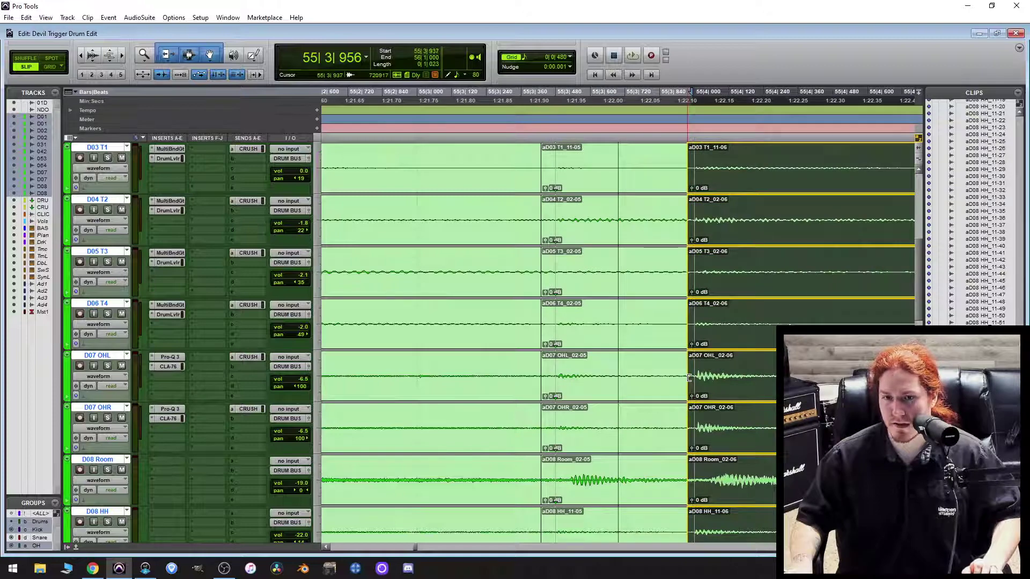
# Trim the starts of the next drum clips at beats 56|1, 56|2 and 56|2|480 to 55|4|926, 56|1|947 and 56|2|455.
pyautogui.hscroll(9, 698, 383)
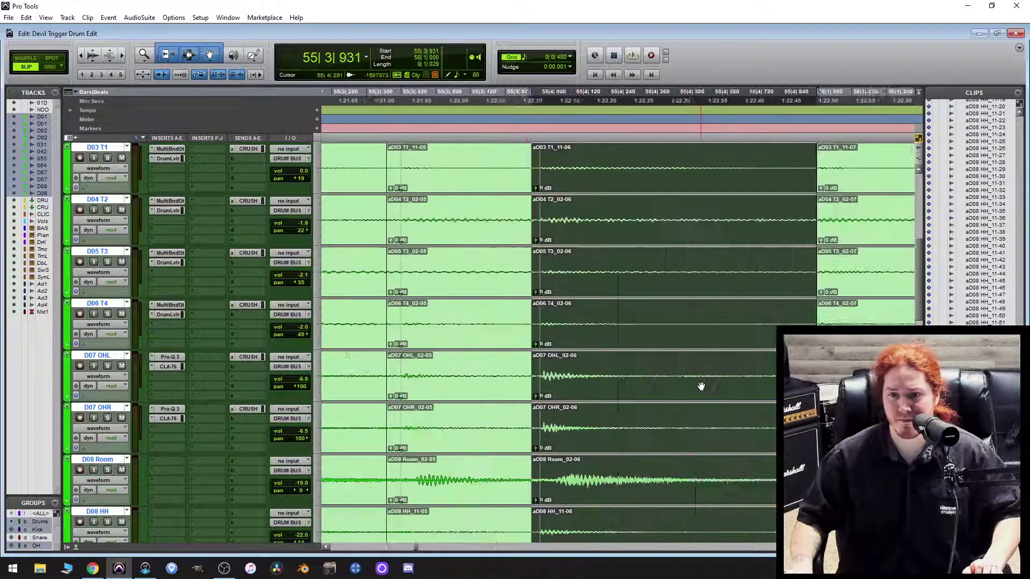
pyautogui.click(747, 374)
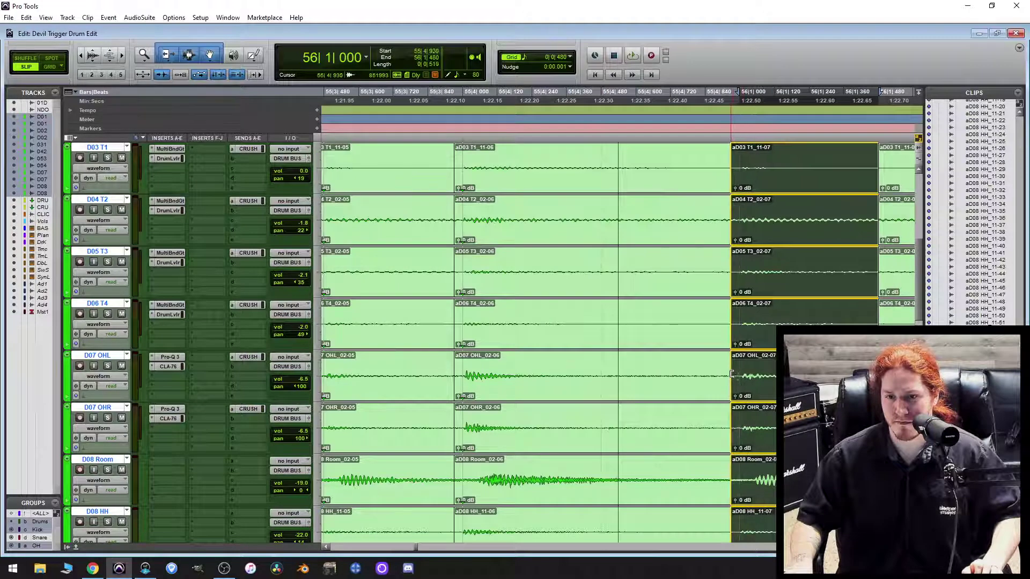
pyautogui.hscroll(9, 631, 366)
pyautogui.hscroll(6, 665, 396)
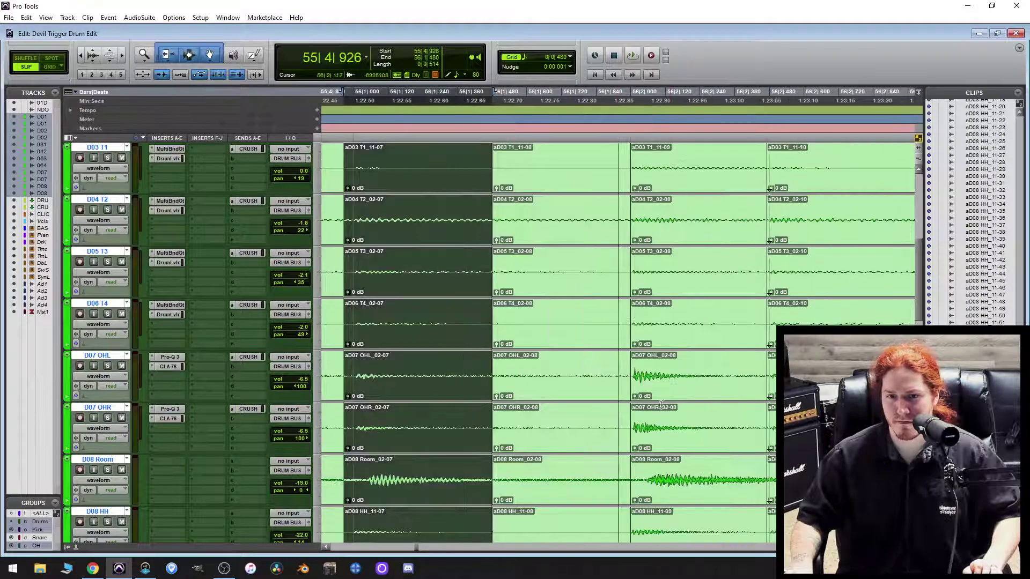
pyautogui.click(635, 377)
pyautogui.hscroll(6, 649, 396)
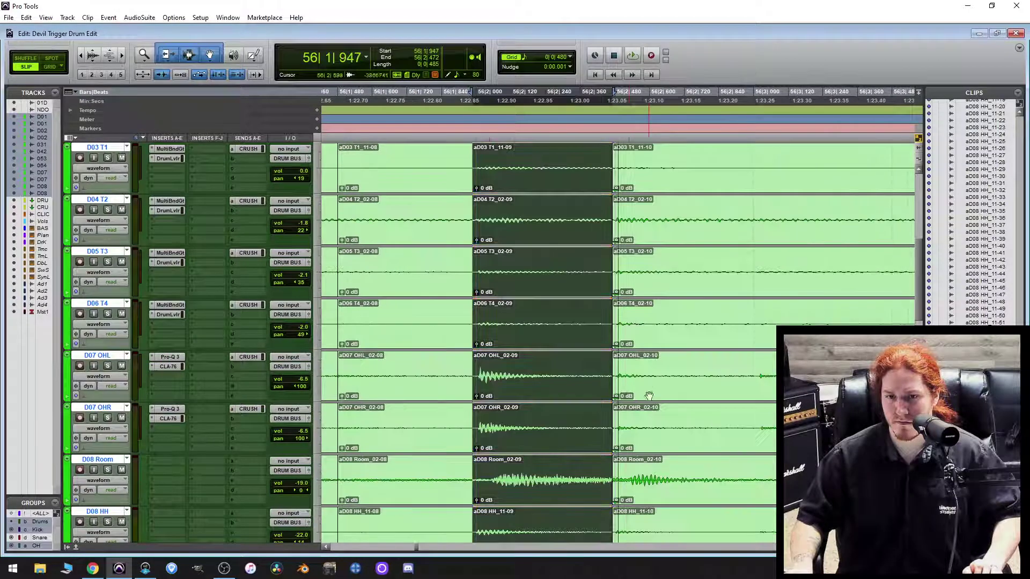
pyautogui.click(616, 373)
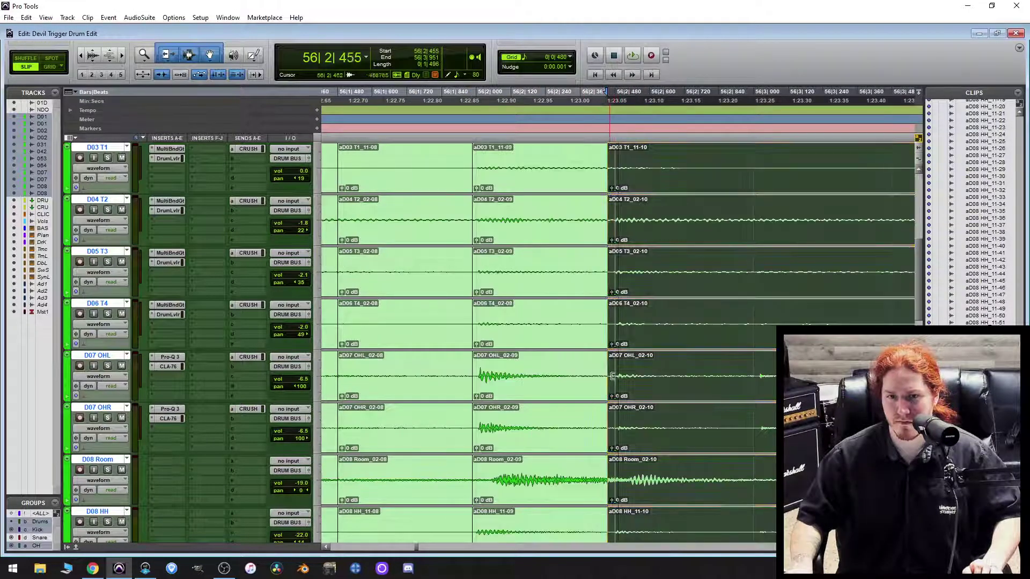
# Separate the quiet cymbal hit from 56|3|019 to 56|3|918 into its own clips on all drum tracks.
pyautogui.hscroll(15, 614, 381)
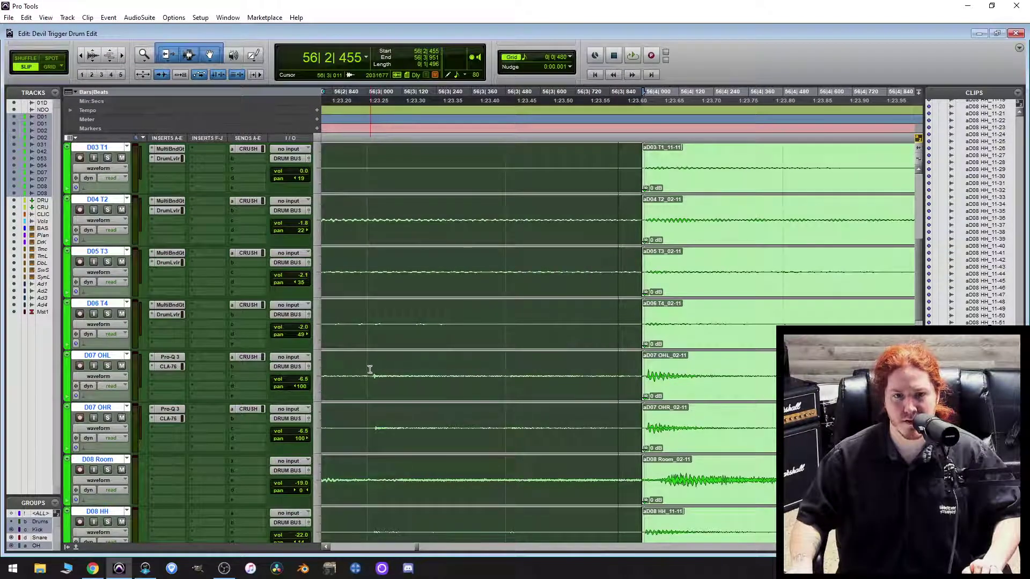
pyautogui.click(625, 376)
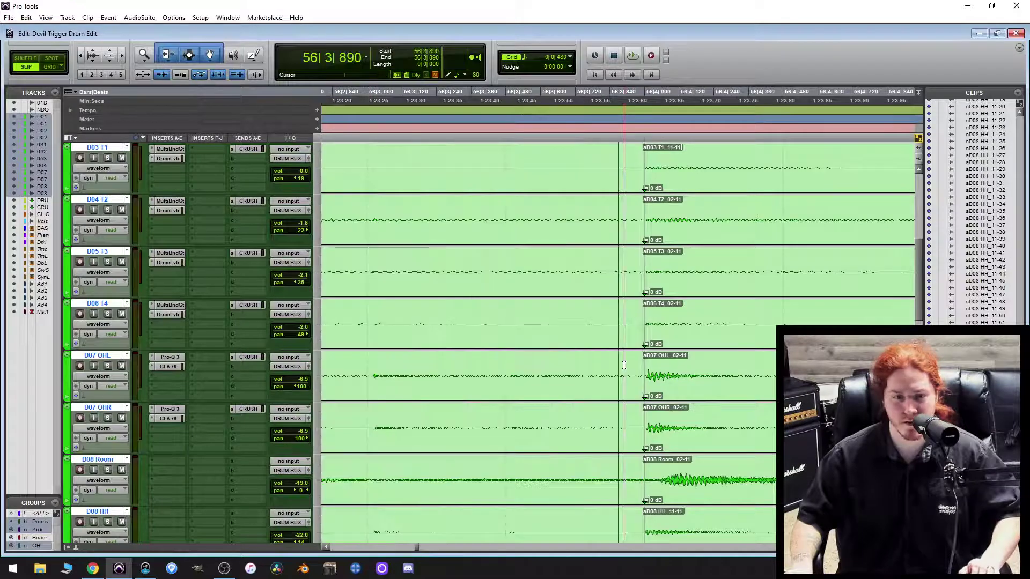
pyautogui.moveTo(633, 382); pyautogui.dragTo(372, 417)
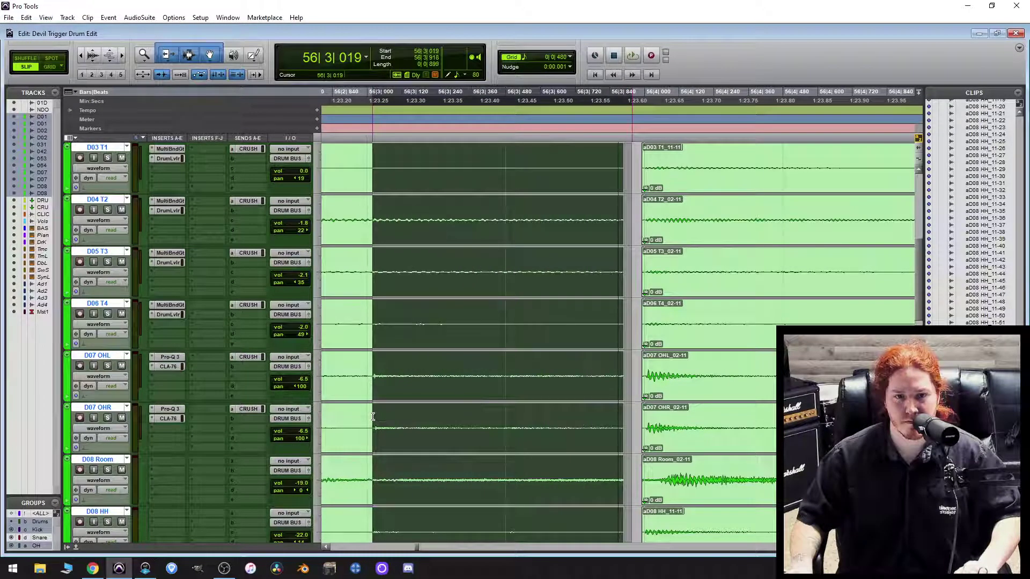
pyautogui.hotkey('ctrl', 'e')
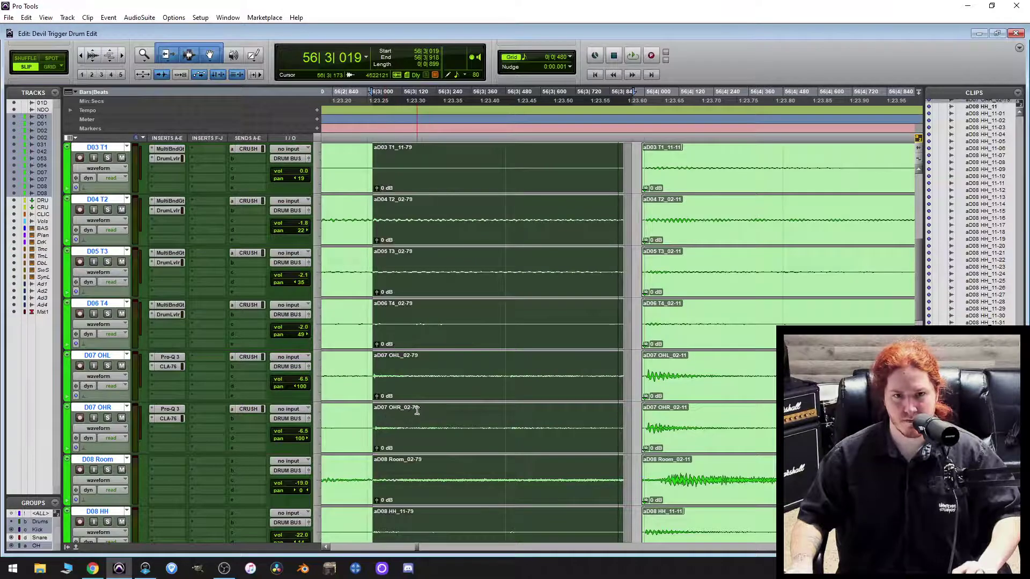
# Shift the separated clips earlier onto the 56|3 grid line and close the gaps around them, with edges at 56|2|925 and 56|3|903.
pyautogui.press('F4')
pyautogui.moveTo(425, 392); pyautogui.dragTo(414, 391)
pyautogui.moveTo(614, 377)
pyautogui.mouseDown()
pyautogui.moveTo(643, 377)
pyautogui.moveTo(628, 373)
pyautogui.mouseUp()
pyautogui.click(646, 91)
pyautogui.moveTo(372, 377); pyautogui.dragTo(361, 377)
pyautogui.press('r')
pyautogui.press('t')
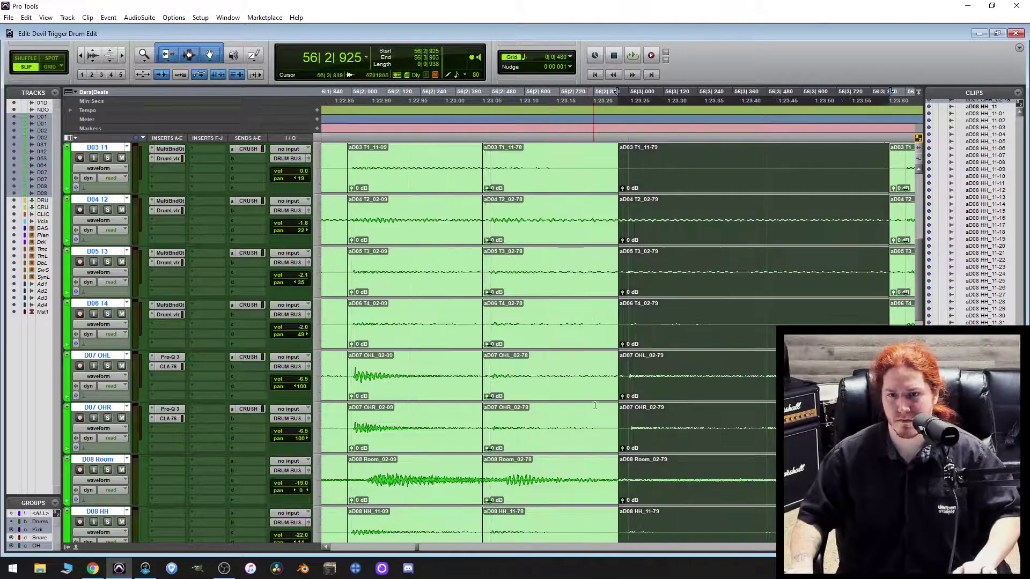
# Extend the start of the drum clips at the 57|1 downbeat earlier, to 56|4|844.
pyautogui.hscroll(7, 696, 404)
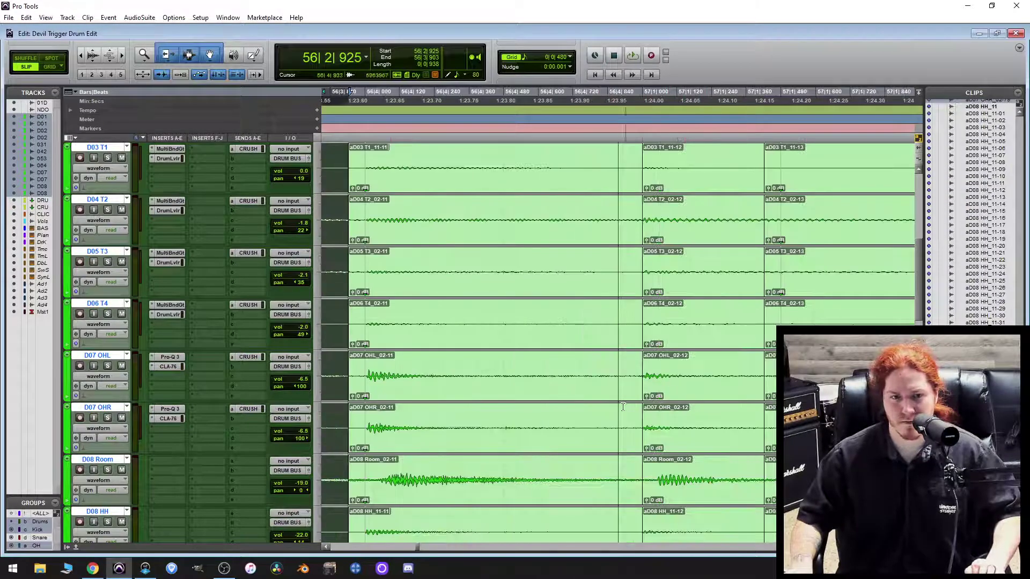
pyautogui.hscroll(2, 611, 413)
pyautogui.moveTo(568, 374); pyautogui.dragTo(533, 377)
# Nudge the audio inside the 56|4|844 to 57|1|423 drum clips slightly later without moving the clip boundaries.
pyautogui.scroll(6, 588, 408)
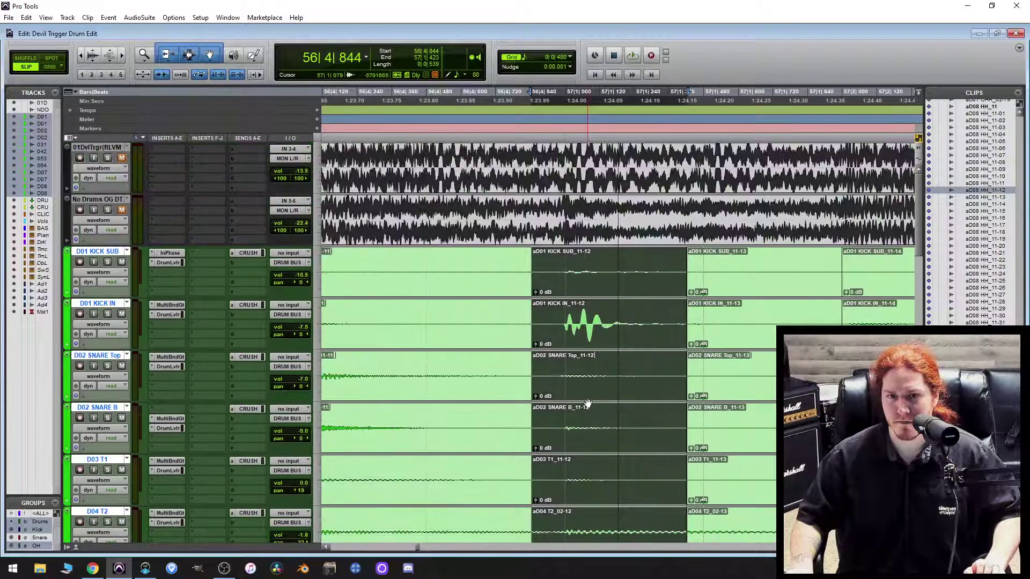
pyautogui.scroll(-7, 591, 396)
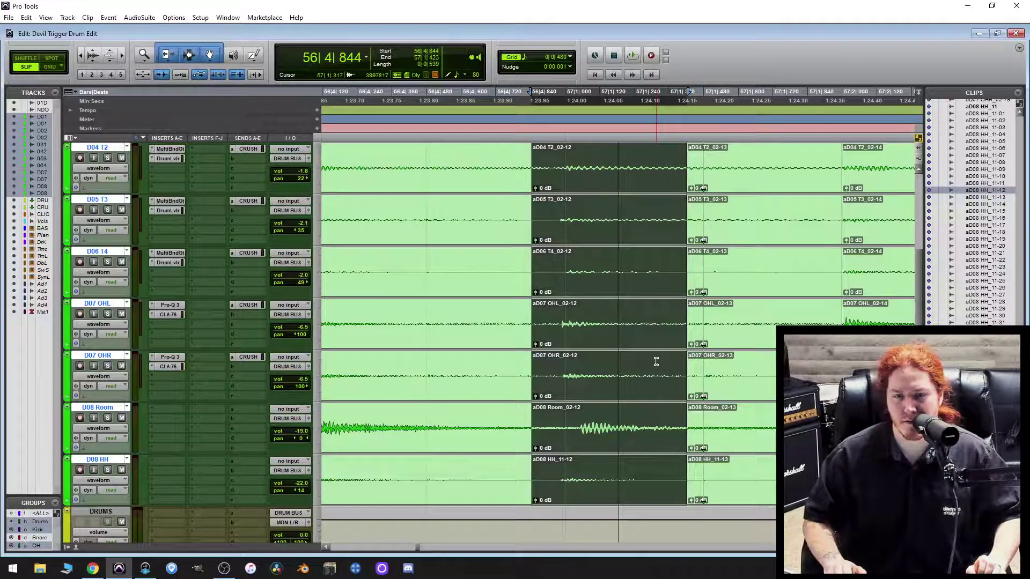
pyautogui.press('super+plus')
pyautogui.press('super+plus')
pyautogui.press('super+plus')
pyautogui.press('super+plus')
pyautogui.press('super+plus')
pyautogui.press('super+plus')
pyautogui.press('super+plus')
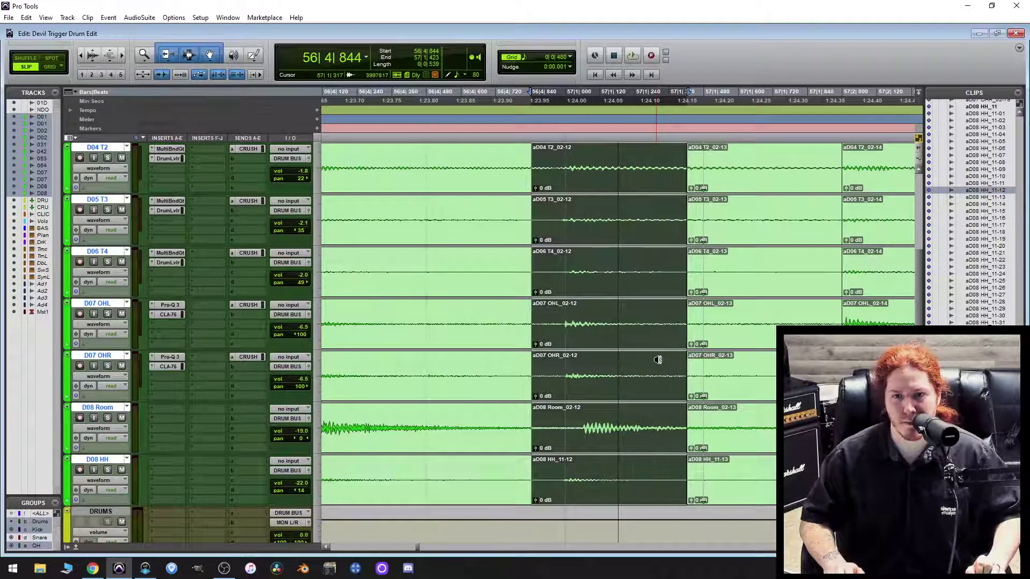
pyautogui.press('super+minus')
pyautogui.press('super+minus')
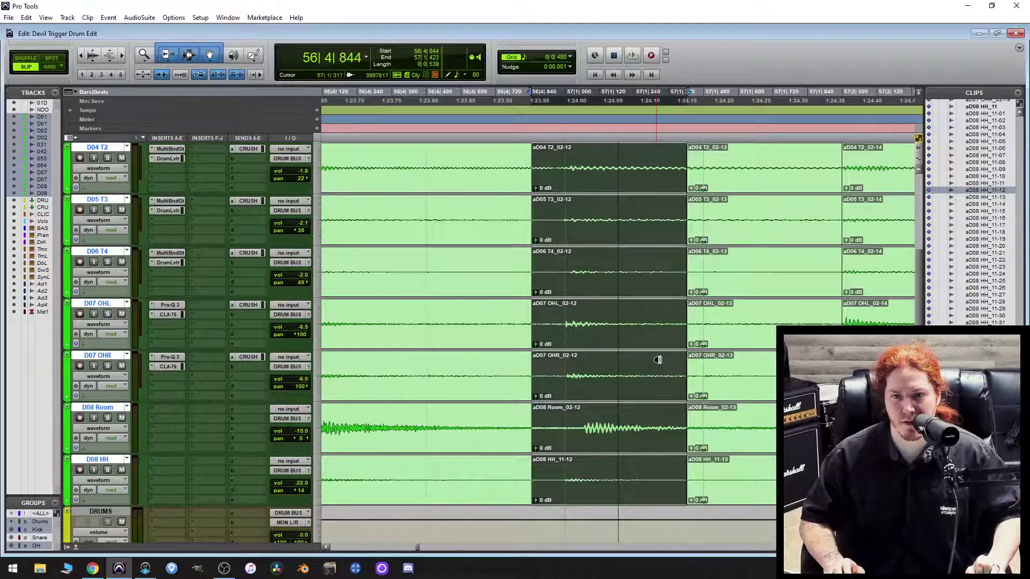
# Select only the kick clips from 56|4|844 to 57|1|423 and nudge their audio back onto the 57|1 grid line.
pyautogui.scroll(5, 639, 363)
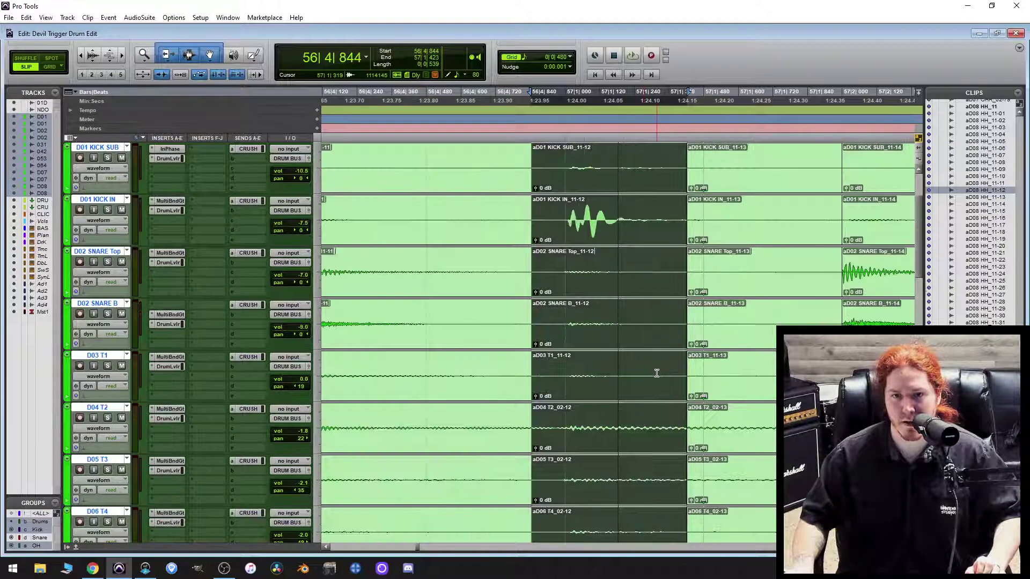
pyautogui.click(581, 217)
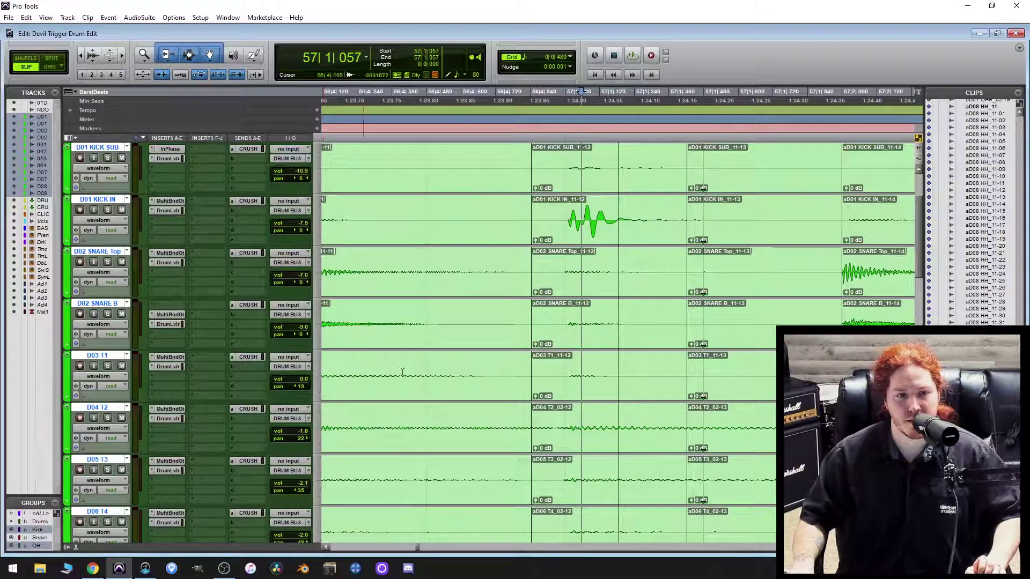
pyautogui.click(684, 225)
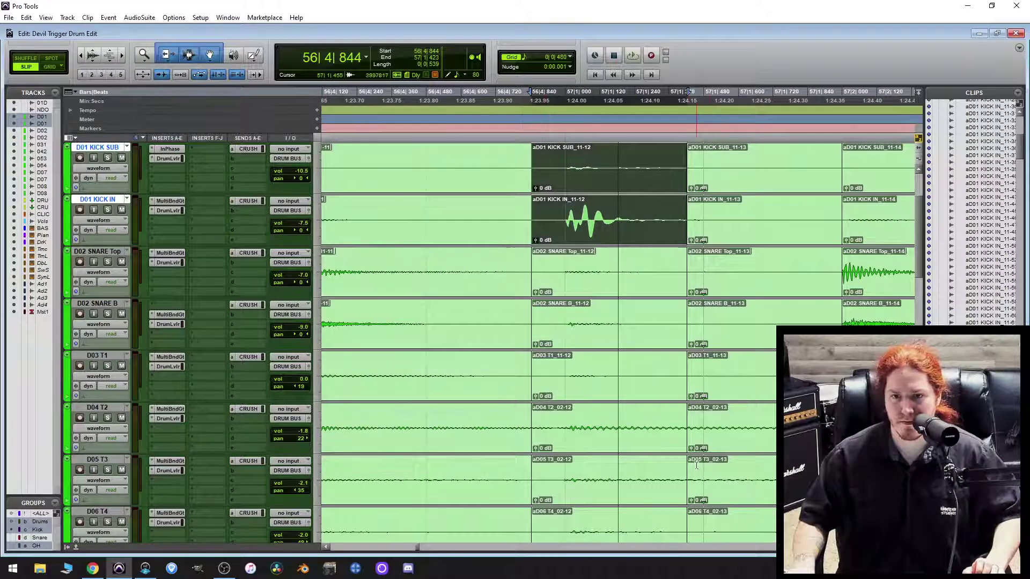
# Restore editing across all drum tracks and extend the start of the clips at 57|2 earlier, to 57|1|930.
pyautogui.scroll(-4, 697, 459)
pyautogui.hscroll(3, 675, 382)
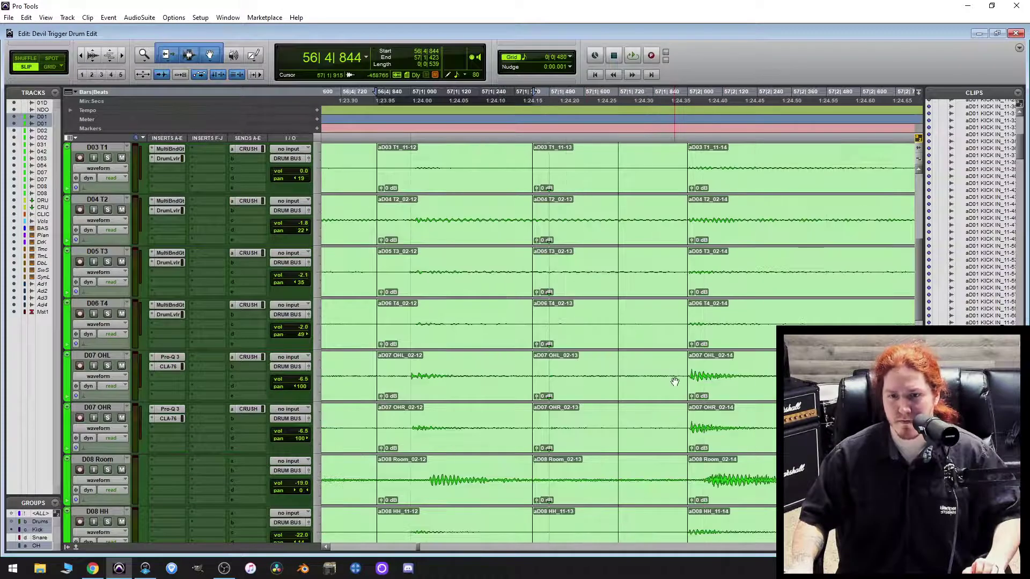
pyautogui.hscroll(1, 665, 400)
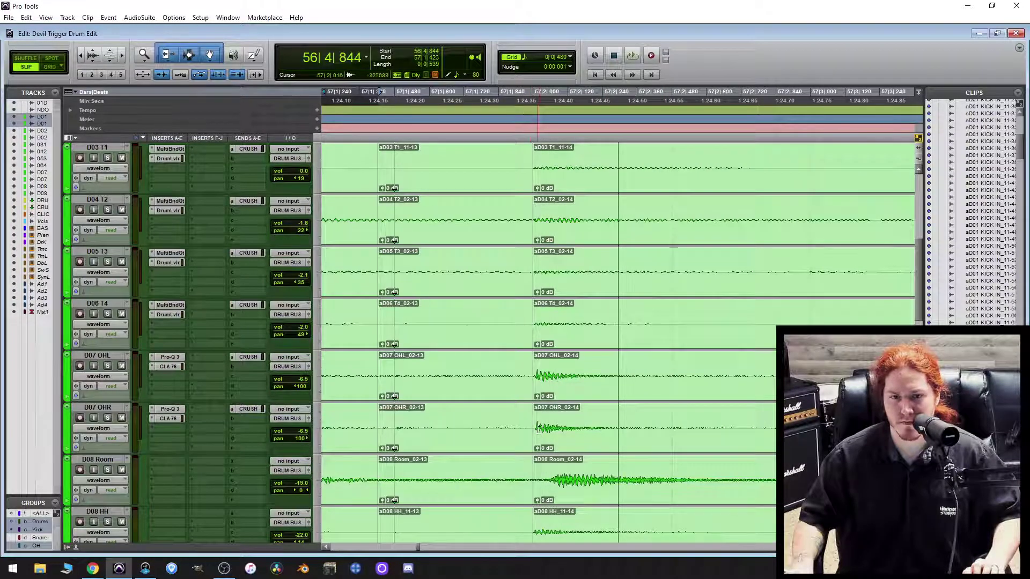
pyautogui.click(538, 428)
pyautogui.hotkey('ctrl', 'e')
pyautogui.hscroll(4, 602, 415)
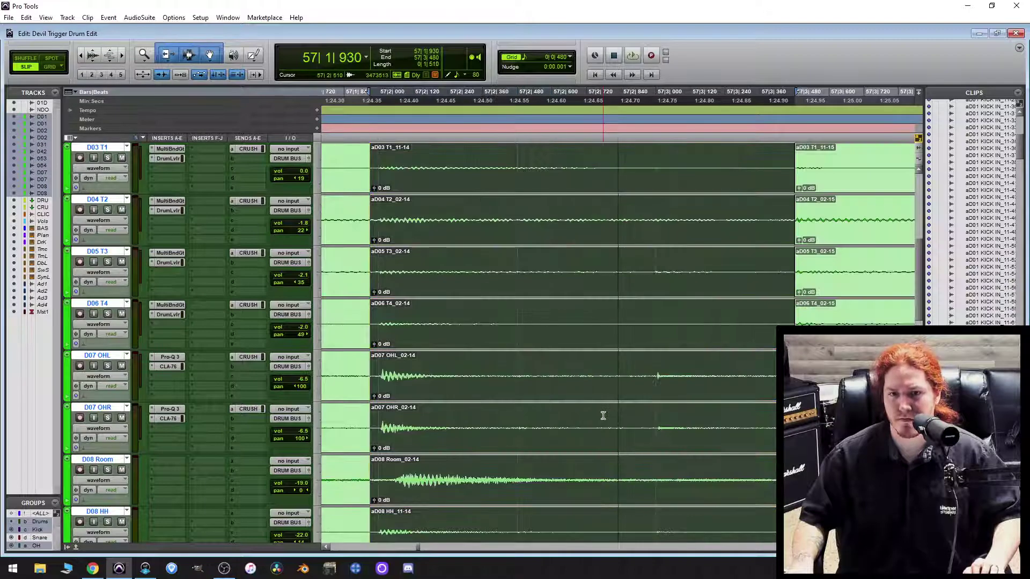
# Extend the starts of the drum clips at 57|3|480 and 57|4 earlier, to 57|3|423 and 57|3|912.
pyautogui.moveTo(643, 384); pyautogui.dragTo(626, 392)
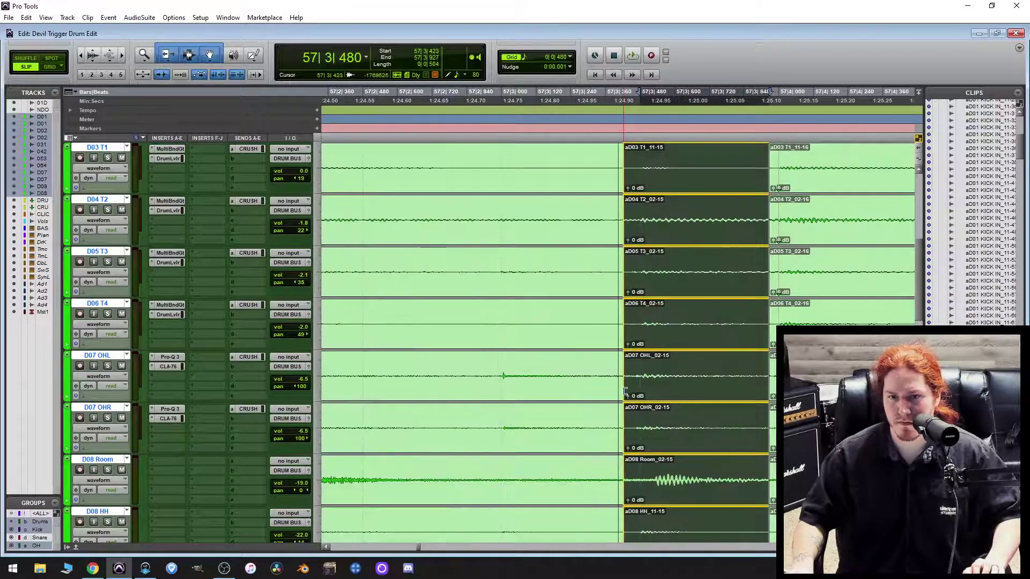
pyautogui.click(646, 392)
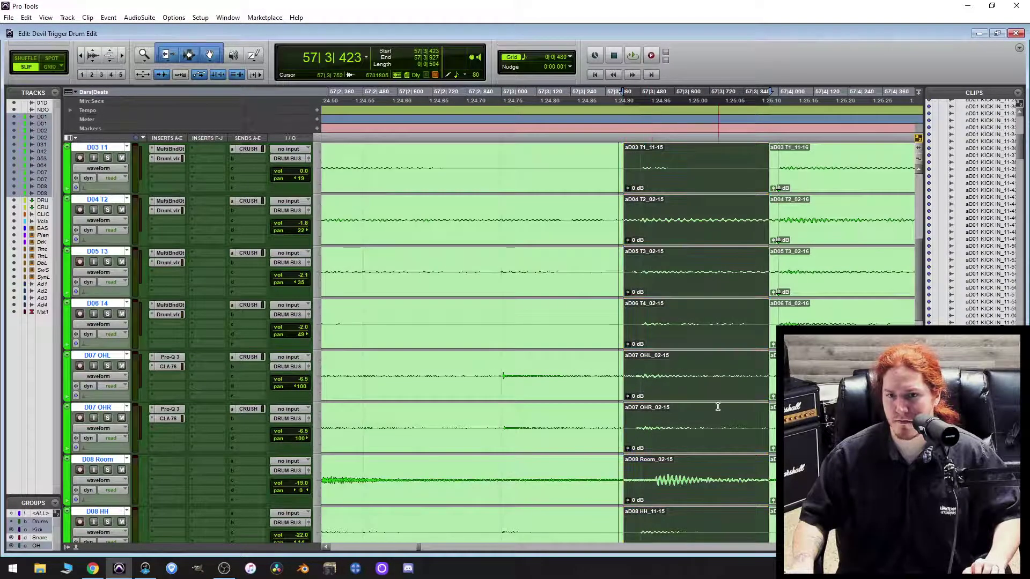
pyautogui.hscroll(1, 708, 409)
pyautogui.scroll(1, 626, 414)
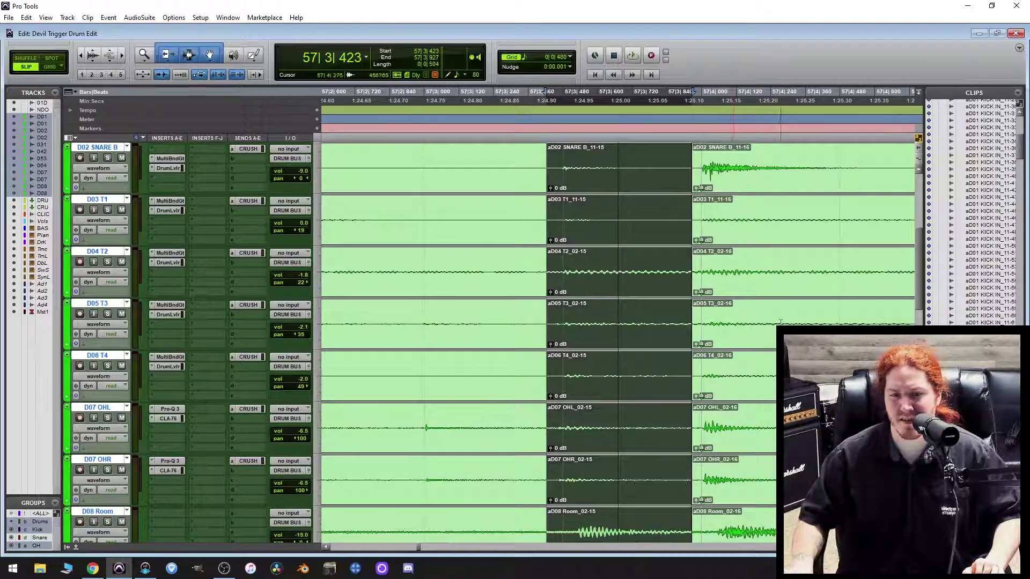
pyautogui.click(689, 427)
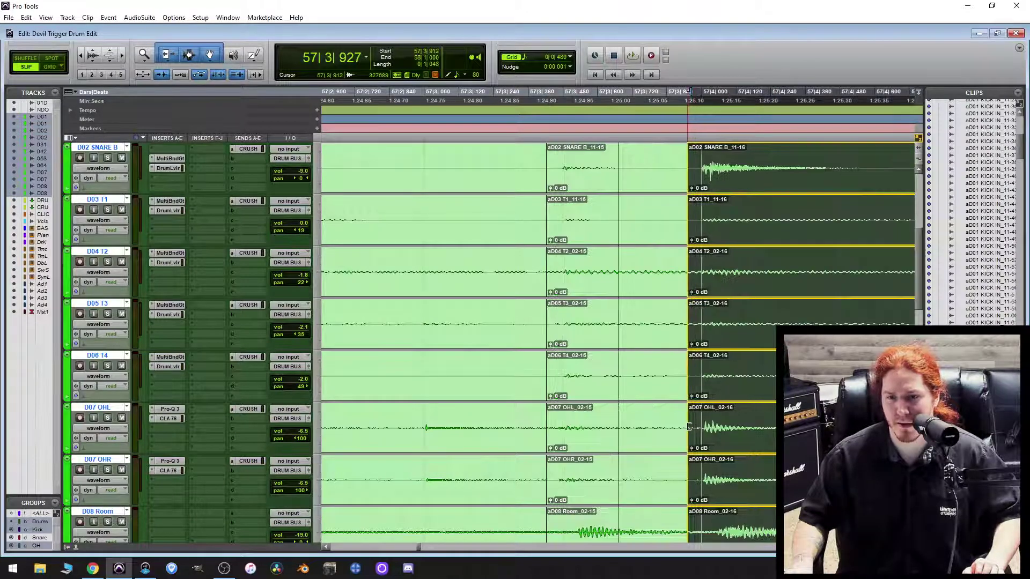
pyautogui.hscroll(4, 690, 427)
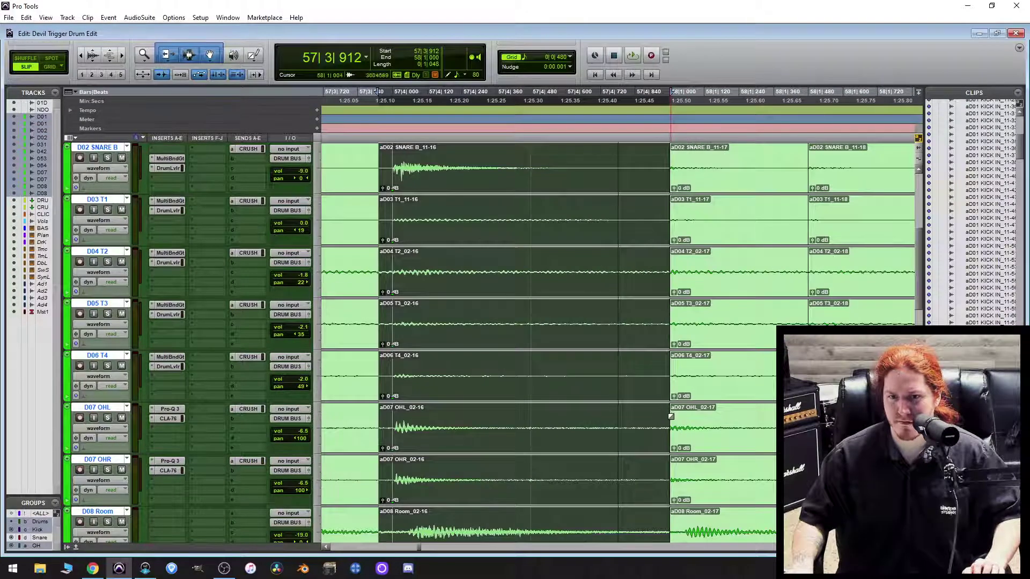
# Extend the start of the drum clips at 58|1 ahead of the hit, and set the following clips' start to 58|1|415.
pyautogui.moveTo(671, 422); pyautogui.dragTo(643, 434)
pyautogui.hscroll(2, 667, 437)
pyautogui.hscroll(2, 667, 437)
pyautogui.hscroll(4, 661, 438)
pyautogui.hscroll(6, 648, 436)
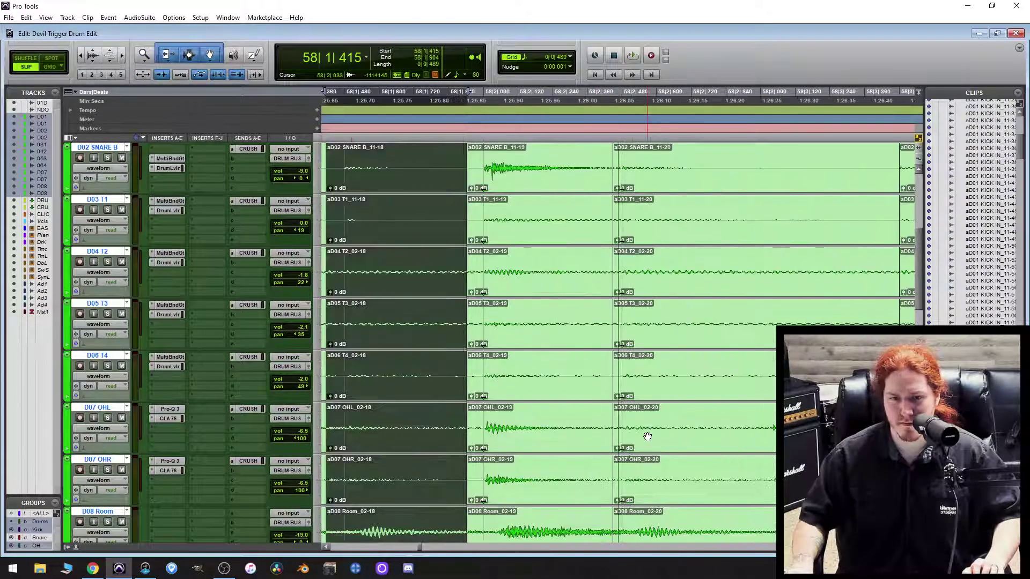
# Extend the start of the drum clips at 58|3|480 earlier, to 58|3|406.
pyautogui.hscroll(6, 529, 437)
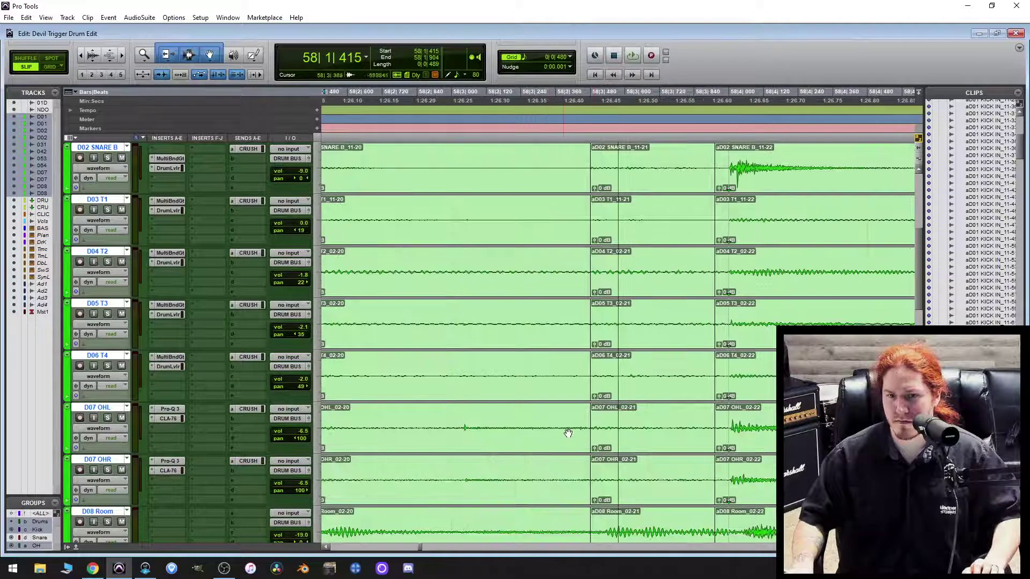
pyautogui.moveTo(594, 425); pyautogui.dragTo(570, 425)
pyautogui.hscroll(4, 481, 408)
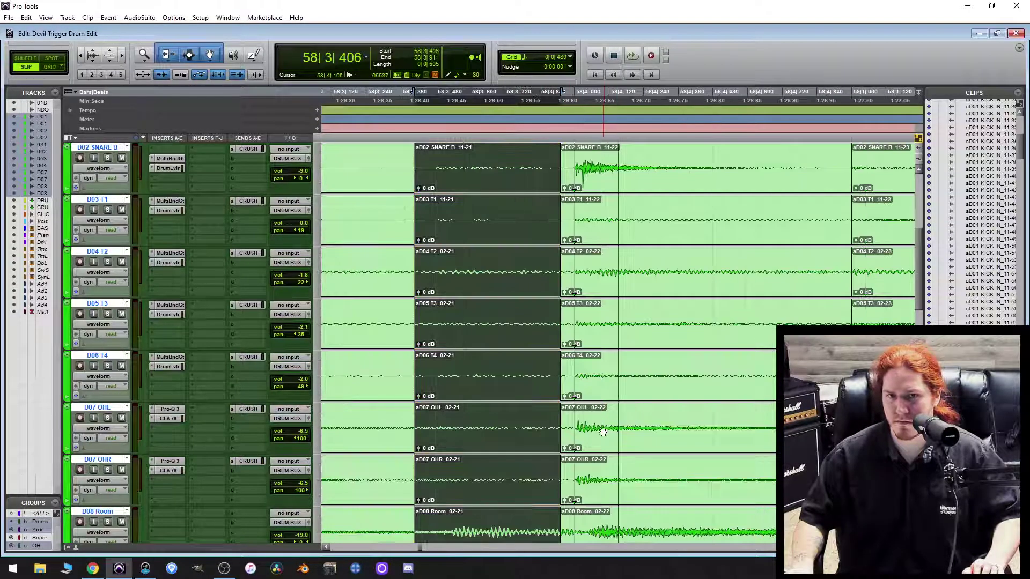
# Extend the start of the drum clips at 58|3|480 further ahead of the hit, to 58|3|345.
pyautogui.scroll(4, 482, 408)
pyautogui.scroll(-5, 437, 301)
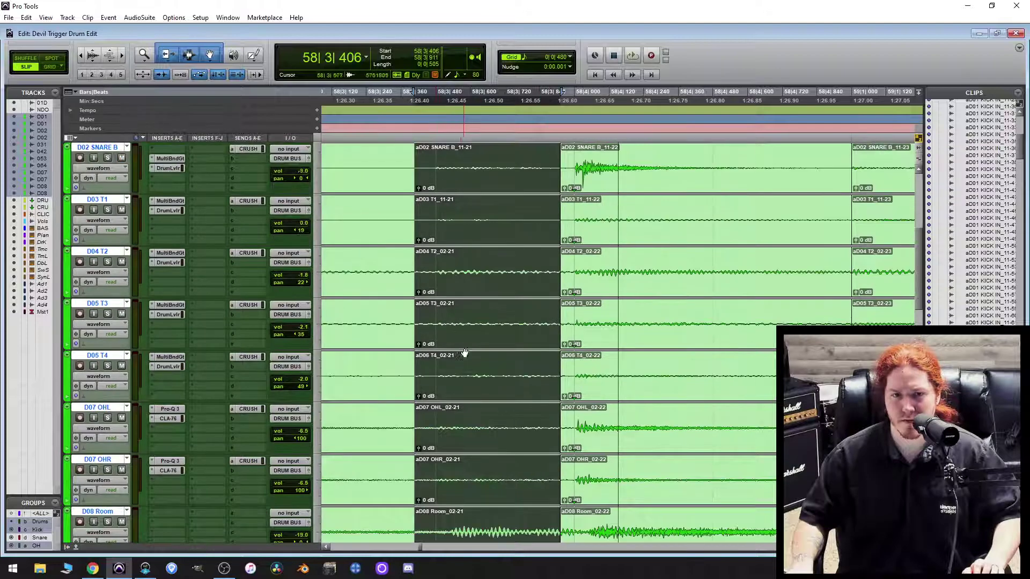
pyautogui.hscroll(-3, 503, 370)
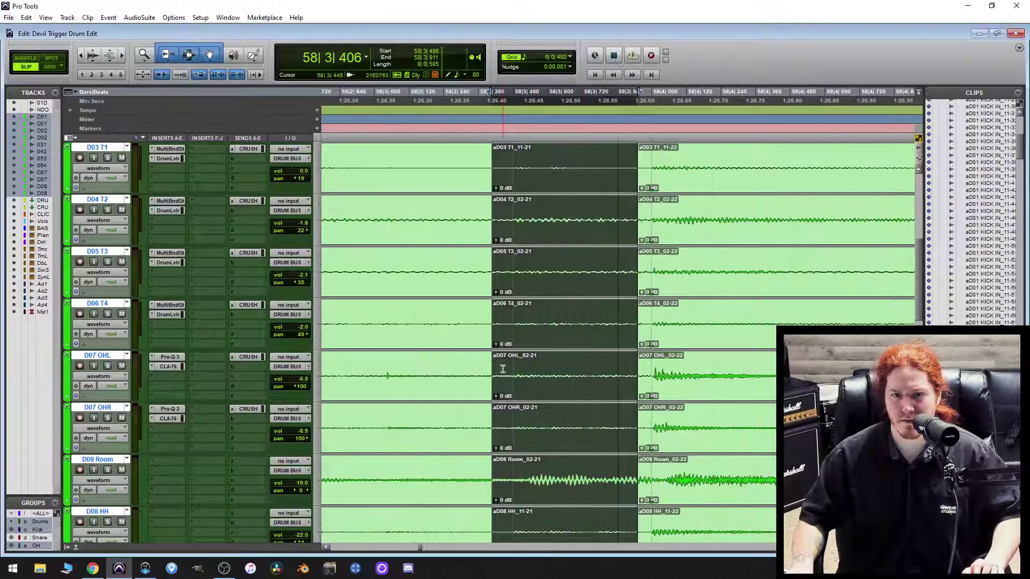
pyautogui.moveTo(496, 331); pyautogui.dragTo(473, 363)
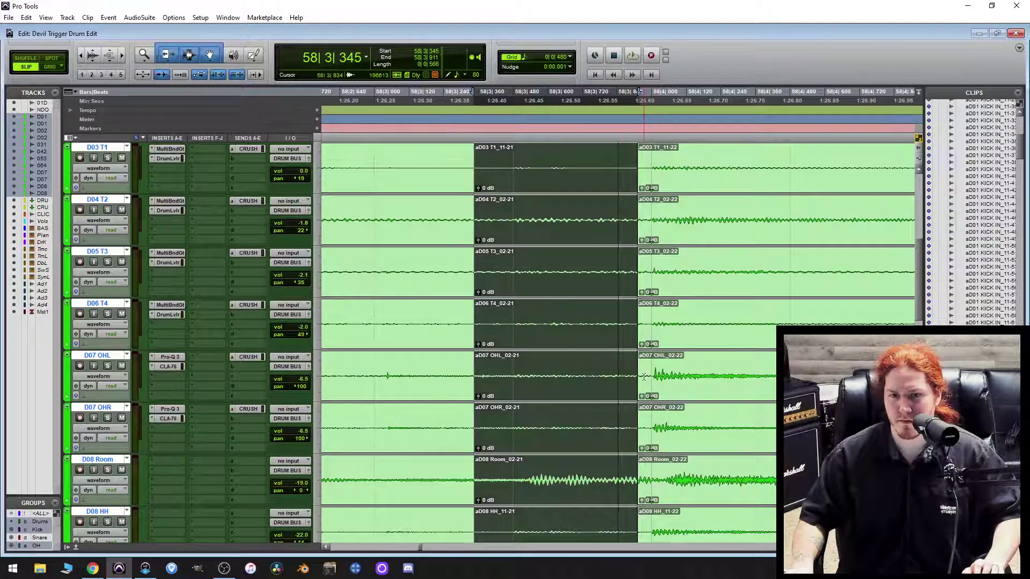
# Select the drum clips at 58|4 and examine their edit point against the preceding kick across all drum tracks.
pyautogui.hscroll(3, 643, 377)
pyautogui.hscroll(6, 641, 377)
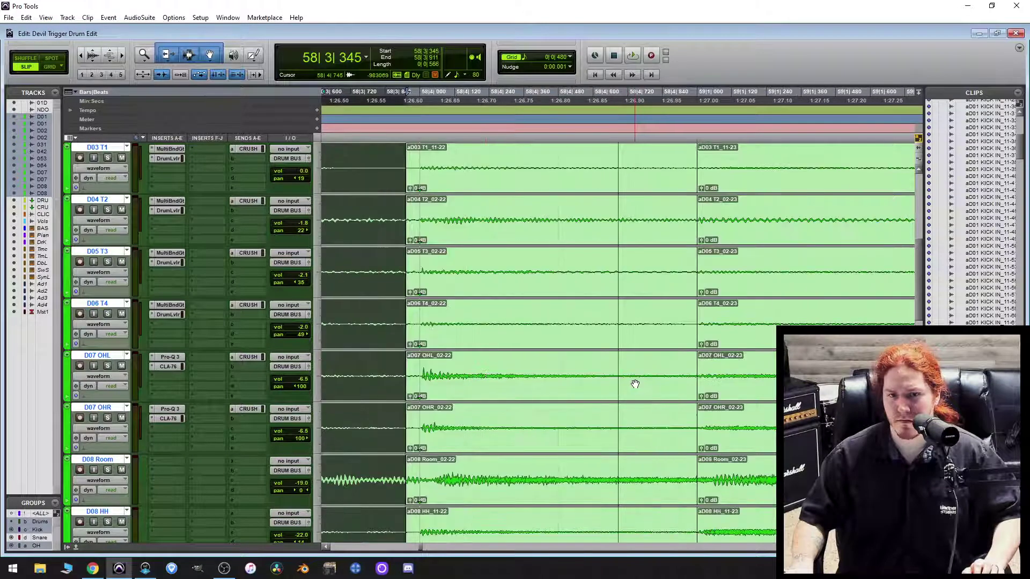
pyautogui.click(476, 395)
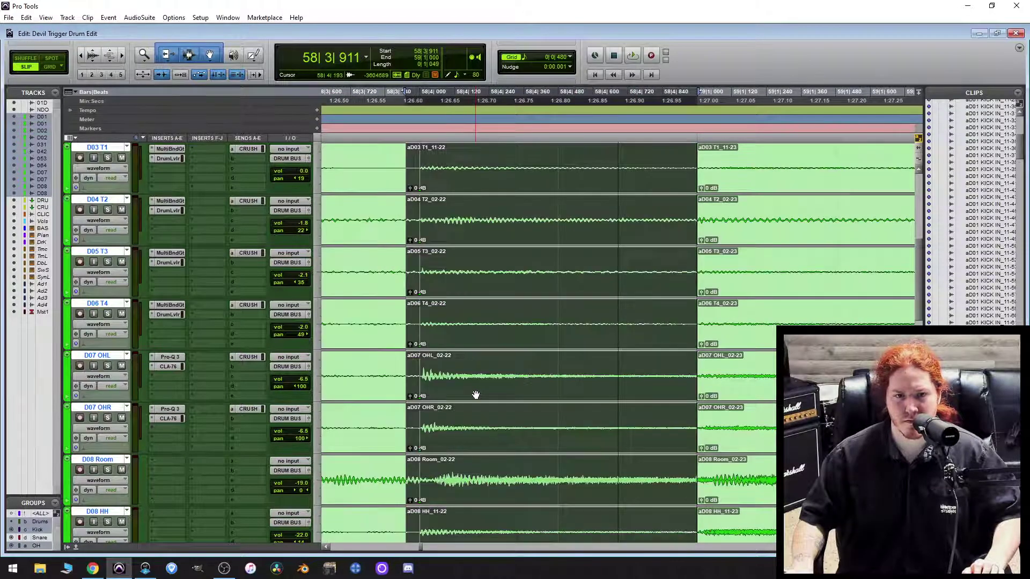
pyautogui.scroll(5, 476, 394)
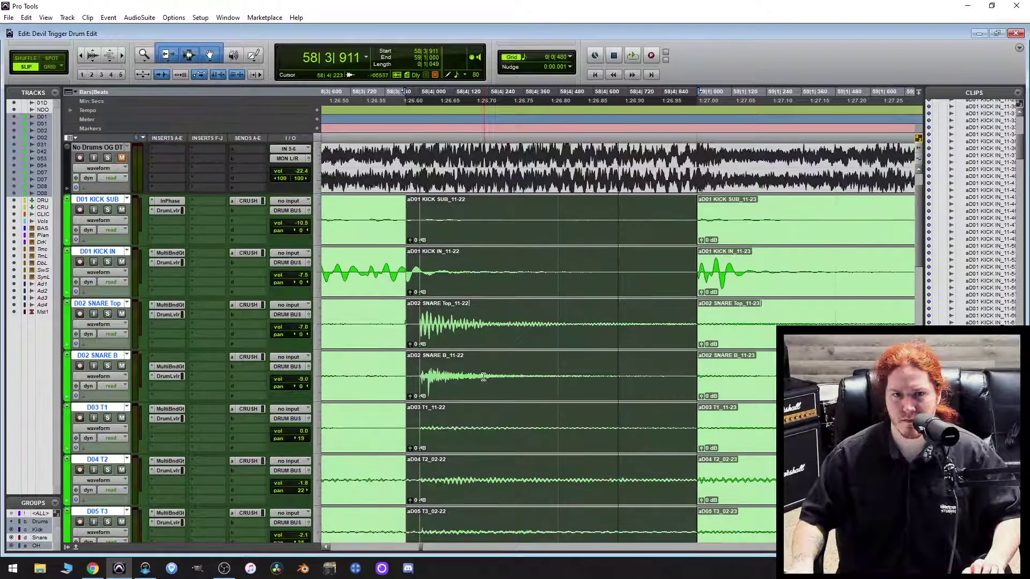
pyautogui.hscroll(-3, 482, 375)
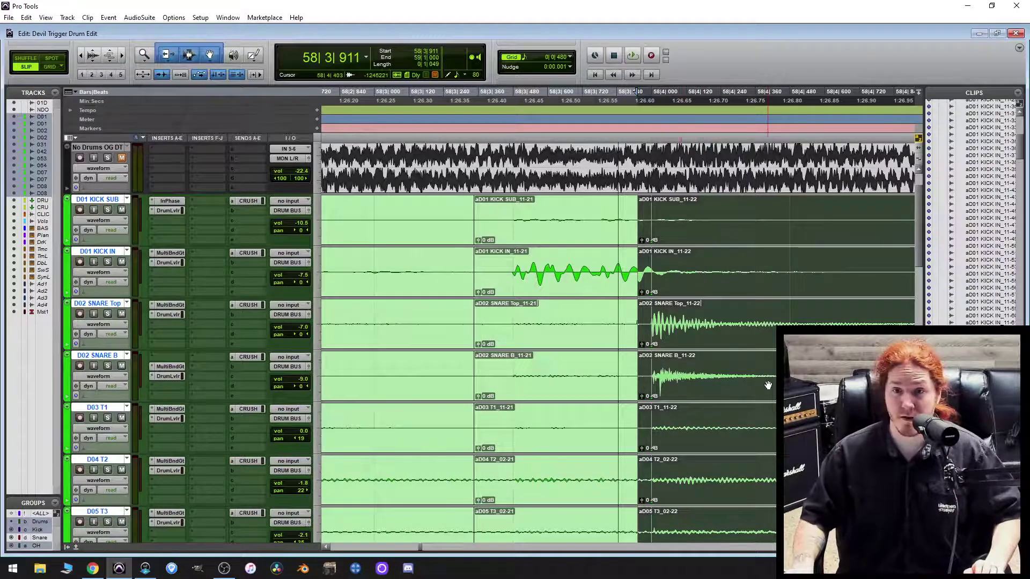
pyautogui.scroll(-5, 769, 386)
pyautogui.scroll(-3, 768, 385)
pyautogui.scroll(9, 766, 380)
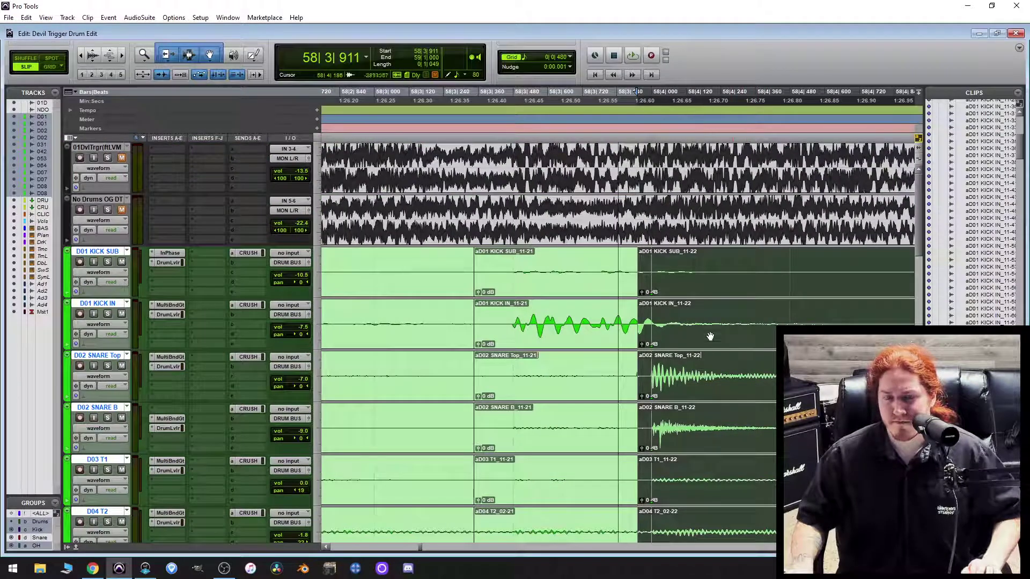
# Set the start of the drum clips at 58|4 to 58|3|887, where the kick waveform crosses zero.
pyautogui.press('t')
pyautogui.press('t')
pyautogui.press('t')
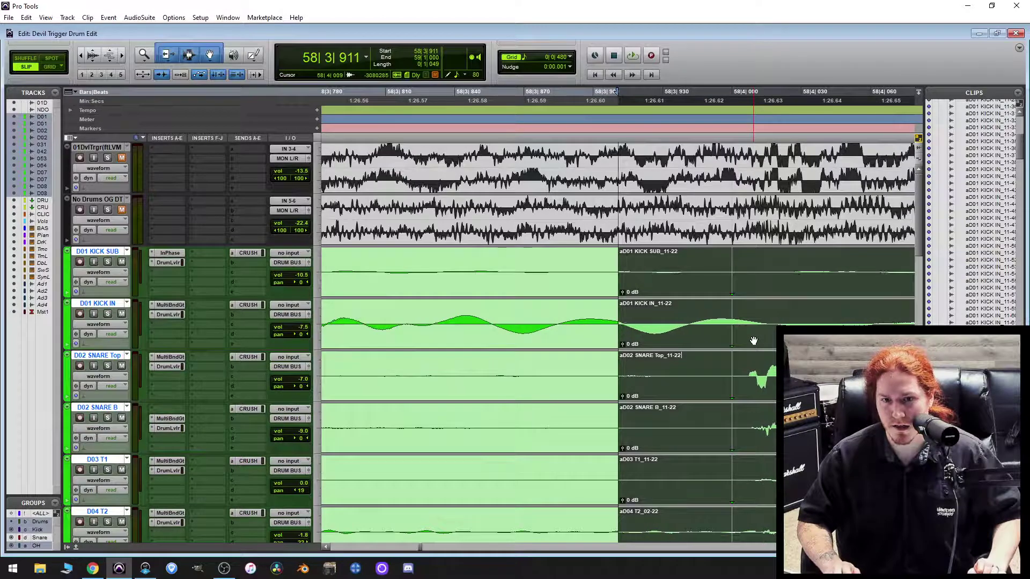
pyautogui.press('t')
pyautogui.press('t')
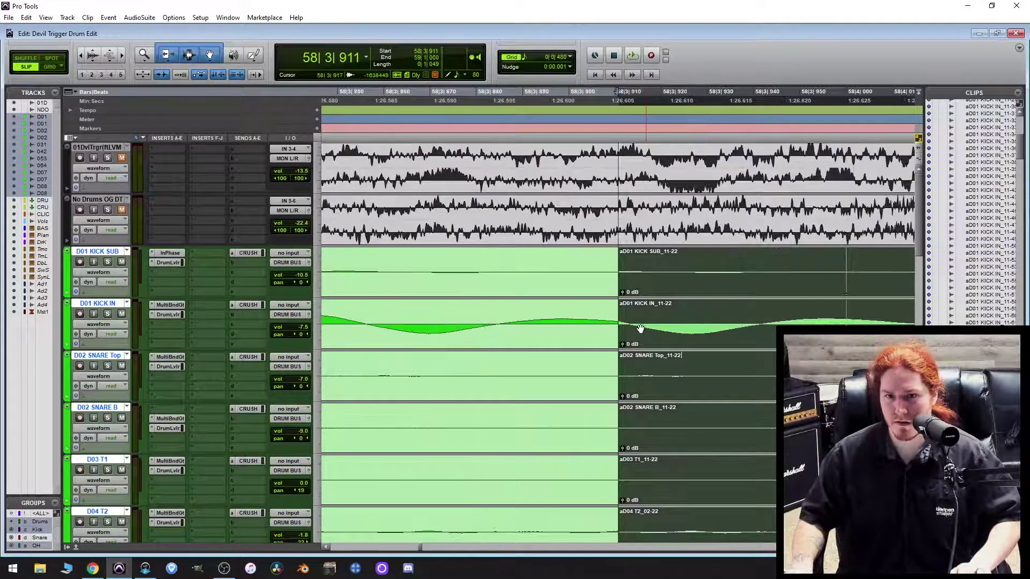
pyautogui.moveTo(610, 315); pyautogui.dragTo(640, 313)
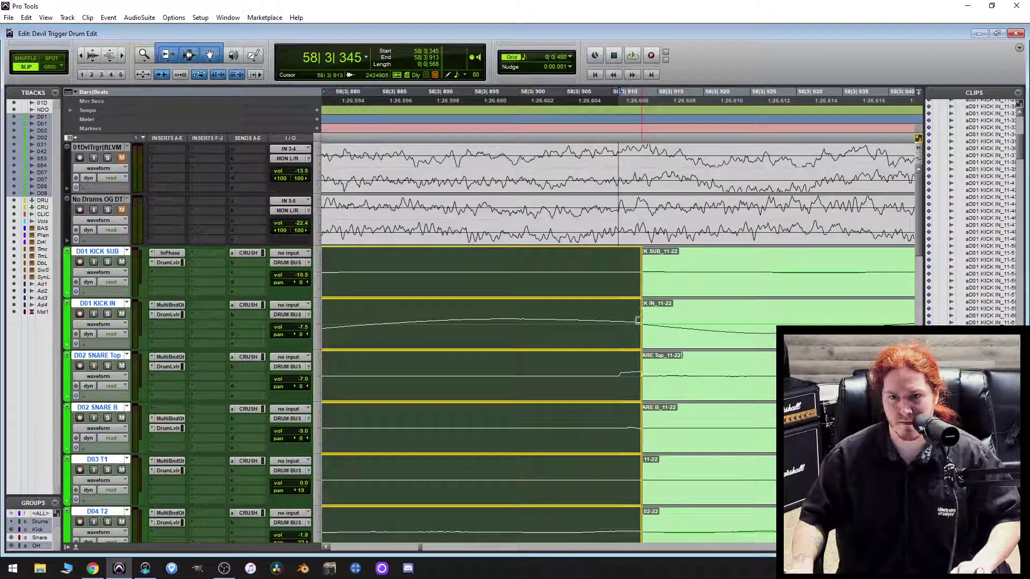
pyautogui.press('r')
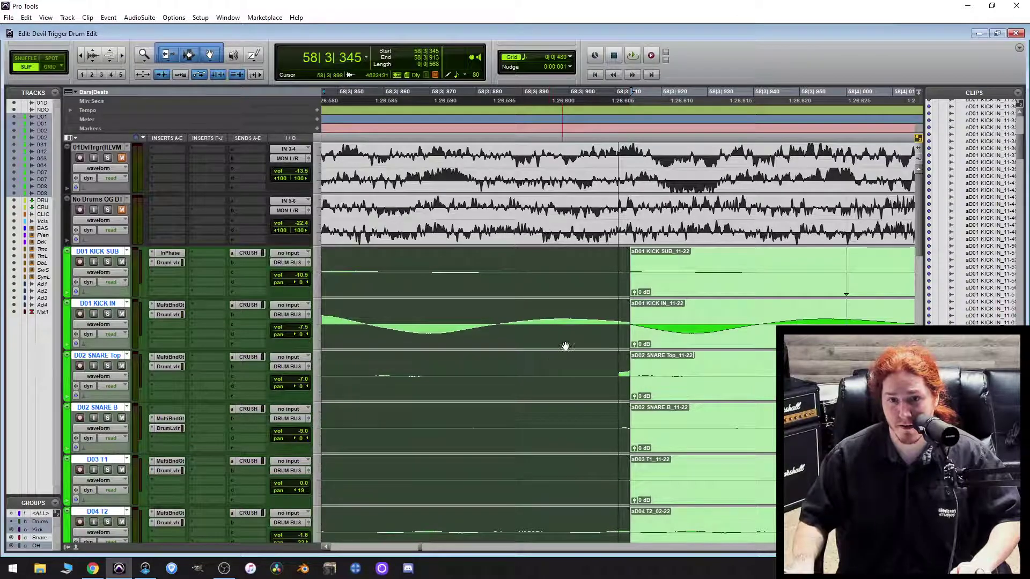
pyautogui.moveTo(629, 375); pyautogui.dragTo(508, 385)
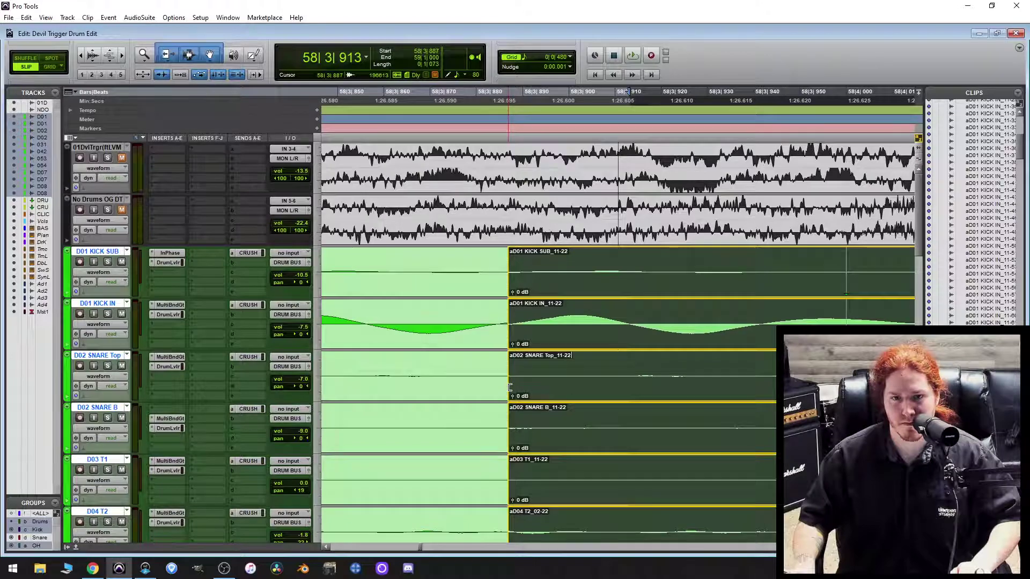
# Shift the drum clips at 58|4 slightly earlier so they start at 58|3|884, matching the kick waveform across the edit.
pyautogui.hotkey('ctrl', ']')
pyautogui.moveTo(667, 341); pyautogui.dragTo(640, 350)
pyautogui.hotkey('ctrl', '[')
pyautogui.hotkey('ctrl', '[')
pyautogui.hotkey('ctrl', '[')
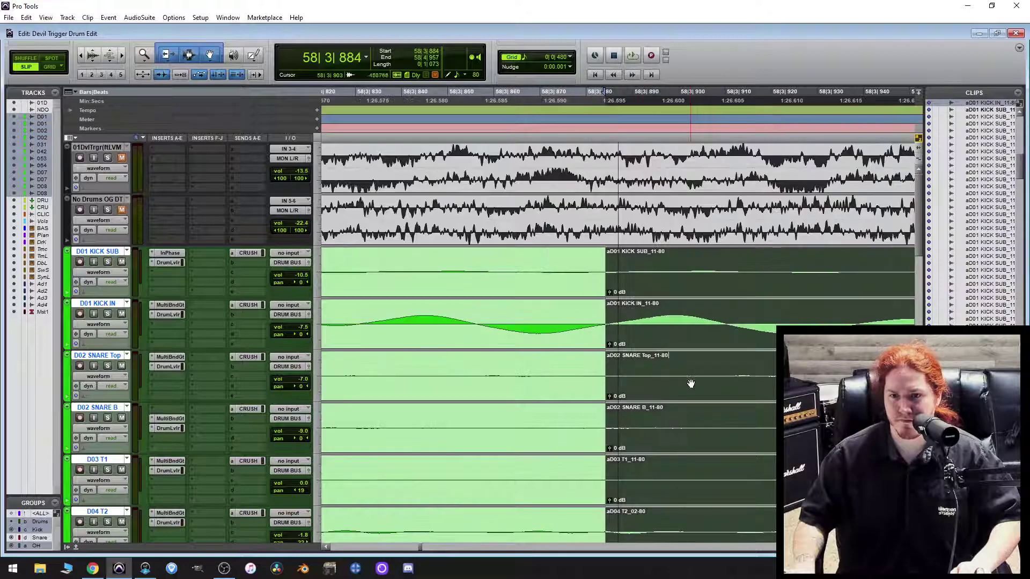
pyautogui.hotkey('ctrl', '[')
pyautogui.hotkey('ctrl', '[')
# Check the 58|4 transition across the drum tracks and play it back from 58|3|128.
pyautogui.scroll(-12, 743, 356)
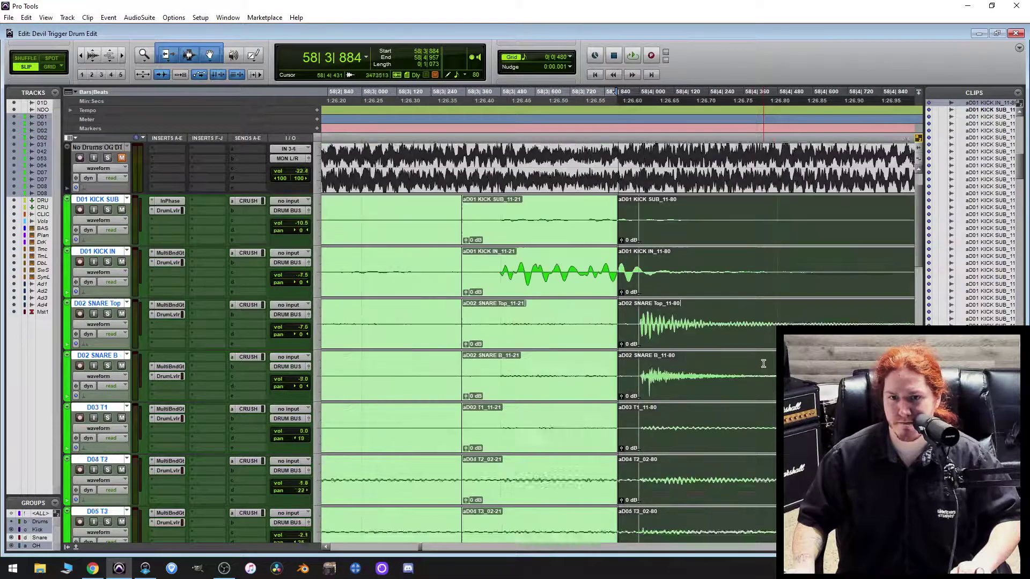
pyautogui.scroll(3, 743, 356)
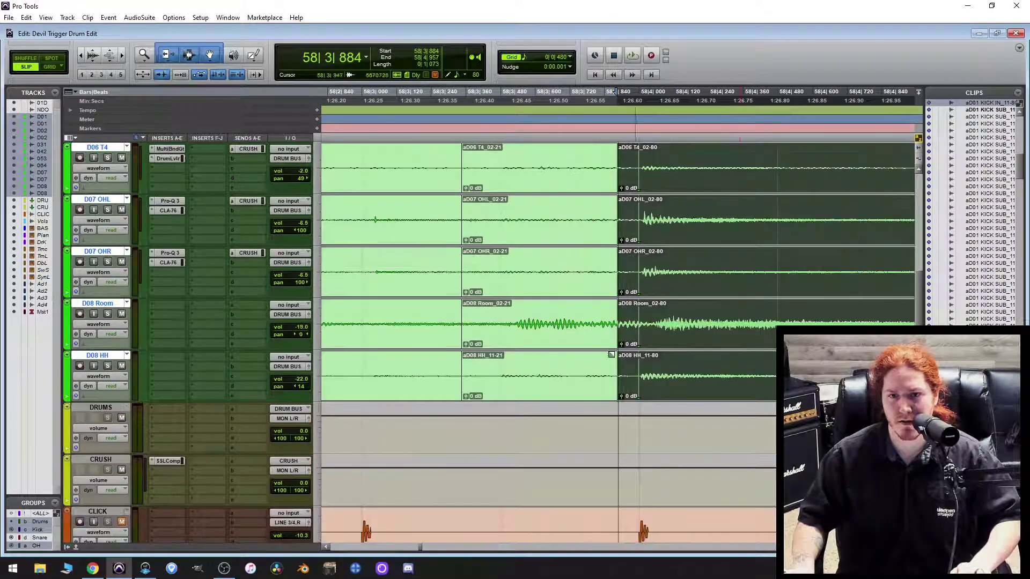
pyautogui.hotkey('ctrl', '[')
pyautogui.click(510, 325)
pyautogui.press('space')
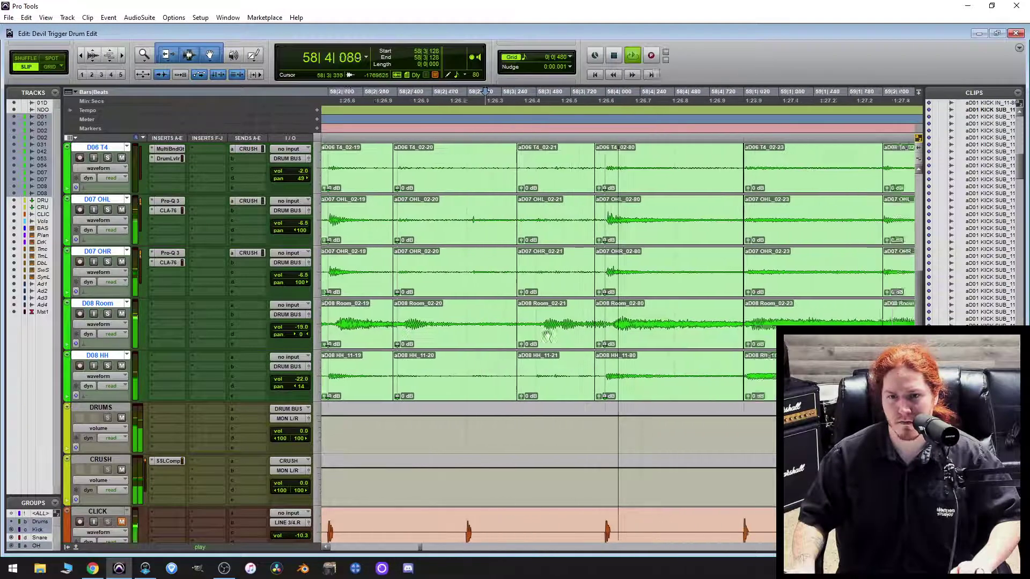
pyautogui.press('space')
# Extend the start of the drum clips at 59|1 earlier, to 58|4|949.
pyautogui.click(547, 338)
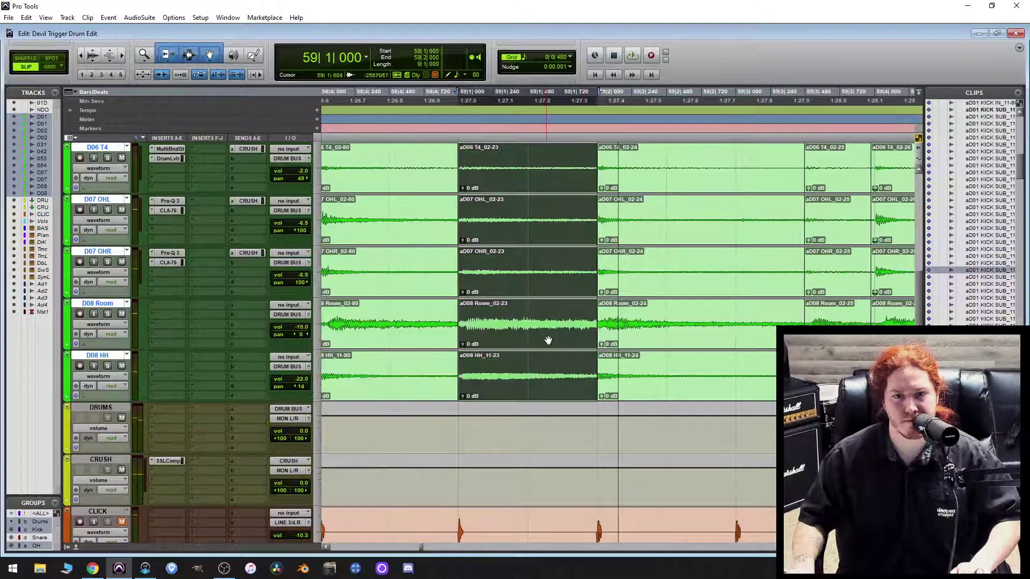
pyautogui.press('t')
pyautogui.press('t')
pyautogui.press('t')
pyautogui.moveTo(618, 326); pyautogui.dragTo(607, 326)
pyautogui.hotkey('ctrl', '[')
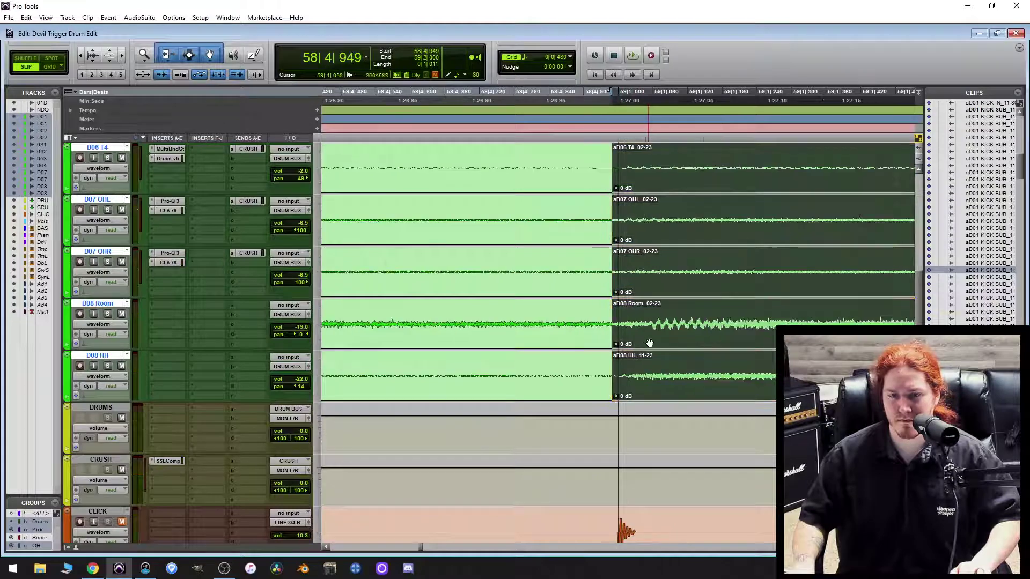
pyautogui.scroll(3, 701, 355)
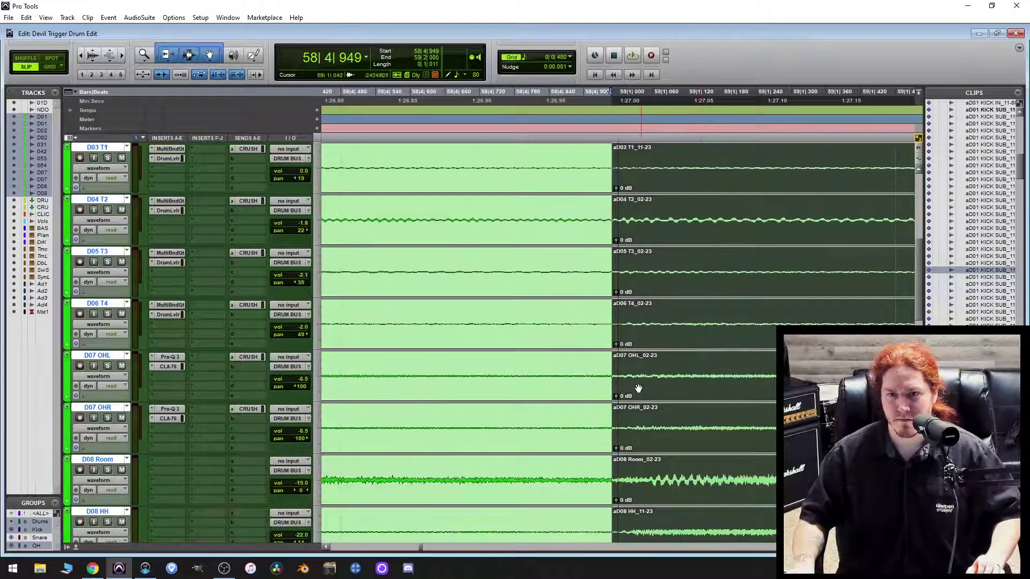
# Extend the start of the drum clips at 59|2 ahead of the snare hit, to 59|1|943.
pyautogui.press('Right')
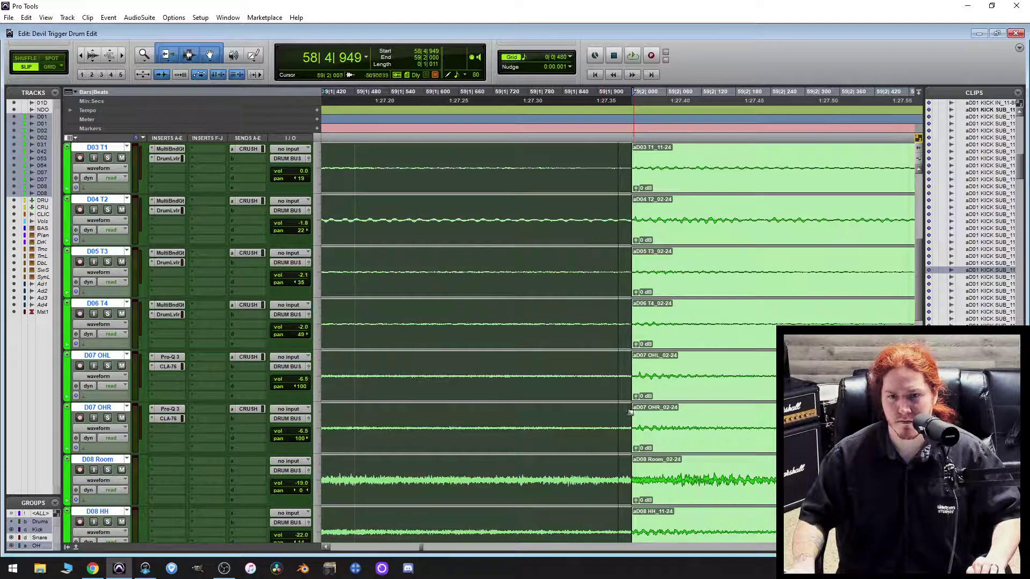
pyautogui.scroll(3, 637, 331)
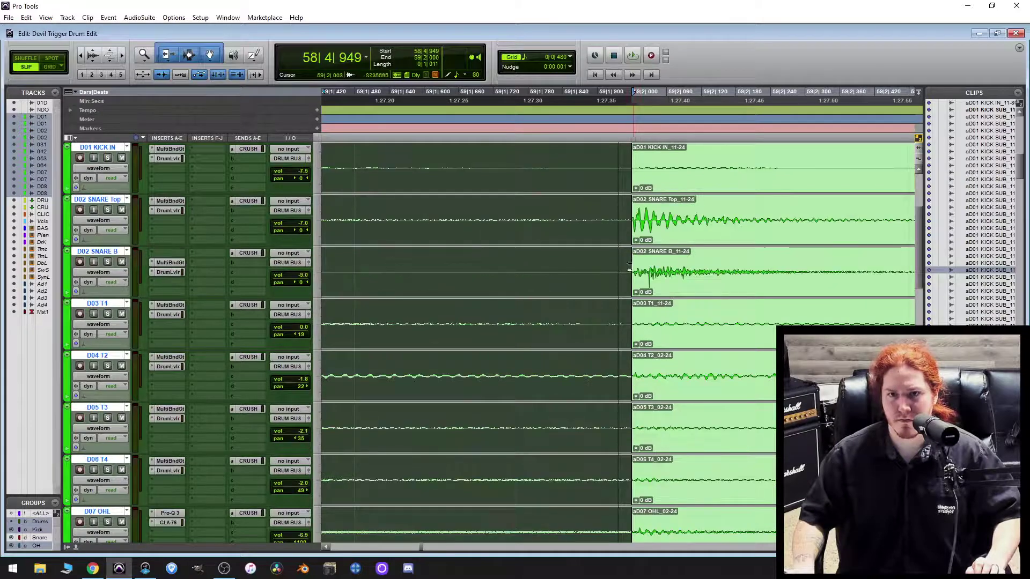
pyautogui.moveTo(629, 266); pyautogui.dragTo(618, 280)
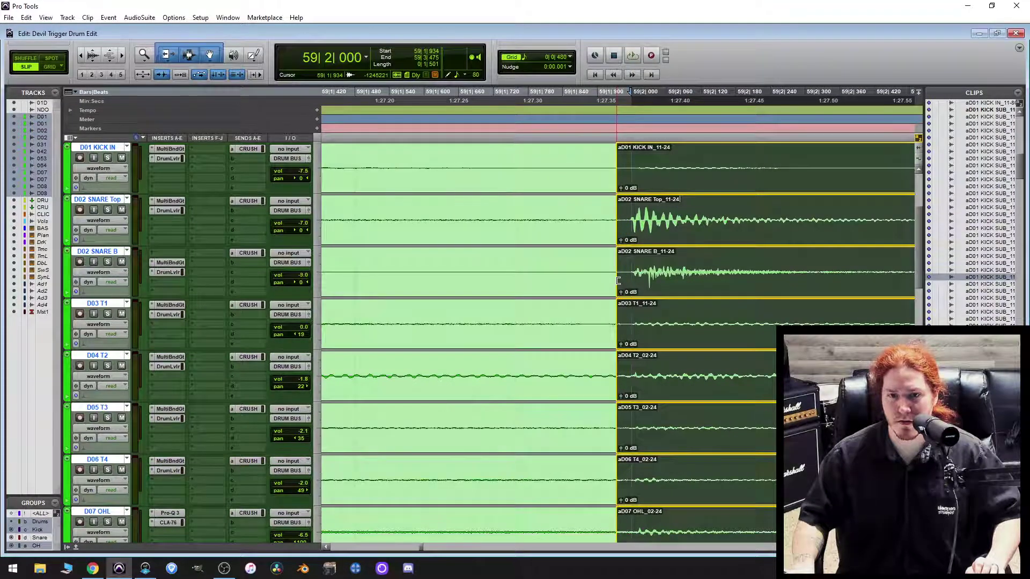
pyautogui.scroll(-3, 655, 352)
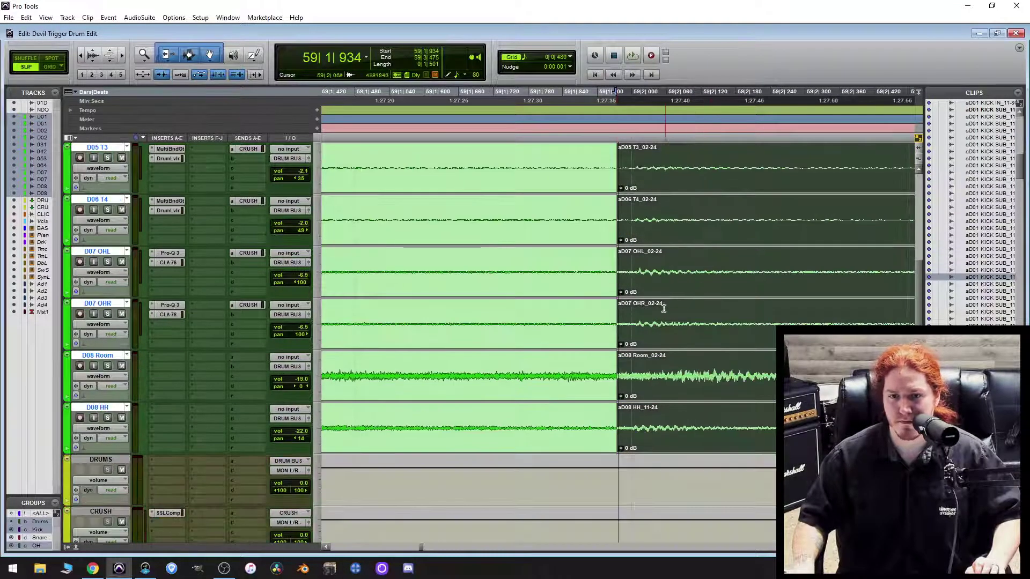
pyautogui.moveTo(618, 381)
pyautogui.mouseDown()
pyautogui.moveTo(529, 378)
pyautogui.moveTo(622, 373)
pyautogui.mouseUp()
# Extend the start of the drum clips at 59|3|480 earlier, to 59|3|430.
pyautogui.hscroll(5, 567, 338)
pyautogui.hscroll(5, 567, 338)
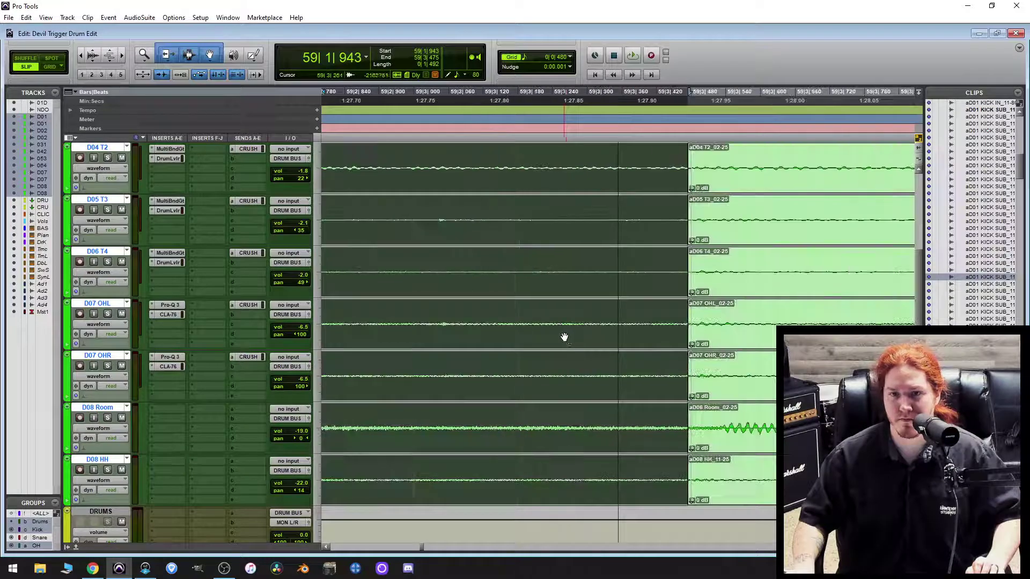
pyautogui.hscroll(-2, 725, 403)
pyautogui.hscroll(3, 724, 410)
pyautogui.scroll(2, 601, 456)
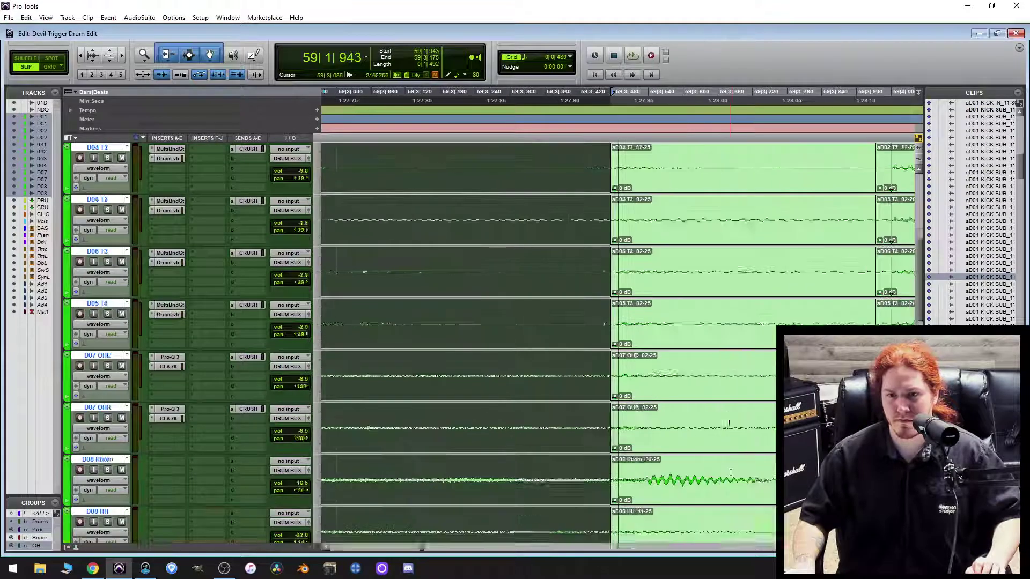
pyautogui.moveTo(616, 440); pyautogui.dragTo(598, 409)
pyautogui.hscroll(3, 596, 409)
pyautogui.hscroll(2, 596, 409)
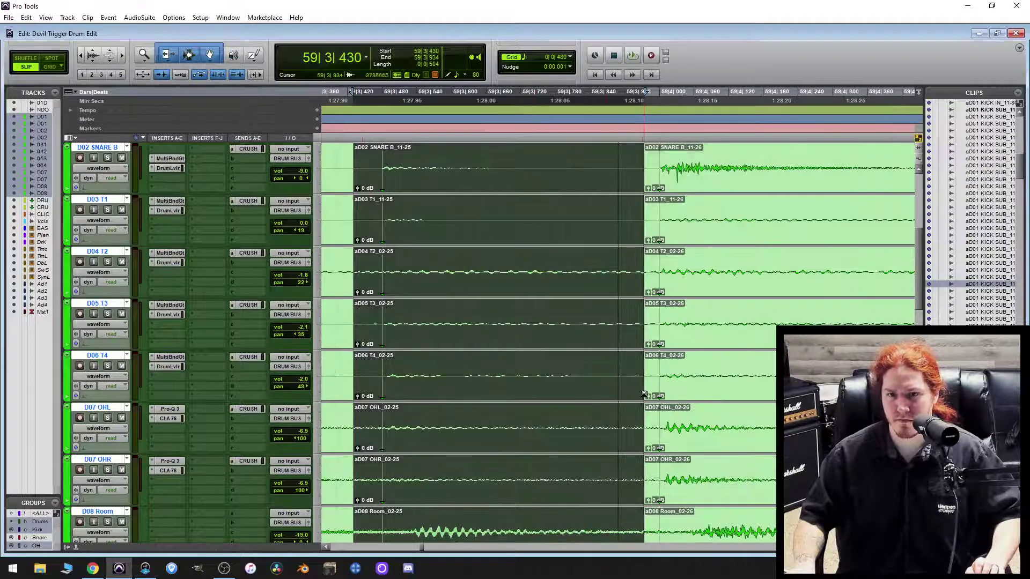
# Check the drum clips at 59|4 and extend the start of the clips at 60|1 earlier, to 59|4|946.
pyautogui.hscroll(4, 646, 402)
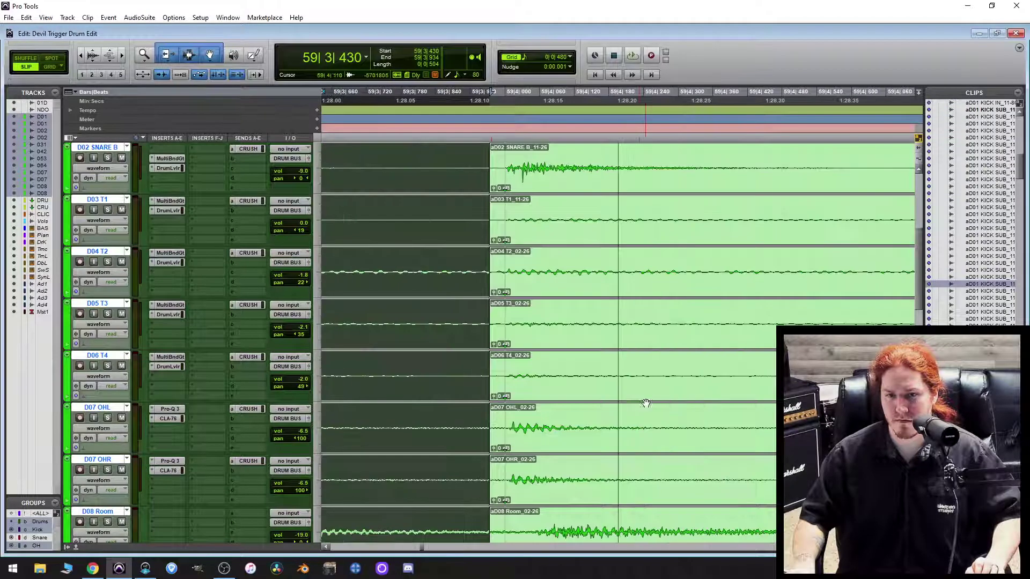
pyautogui.click(578, 439)
pyautogui.scroll(5, 581, 436)
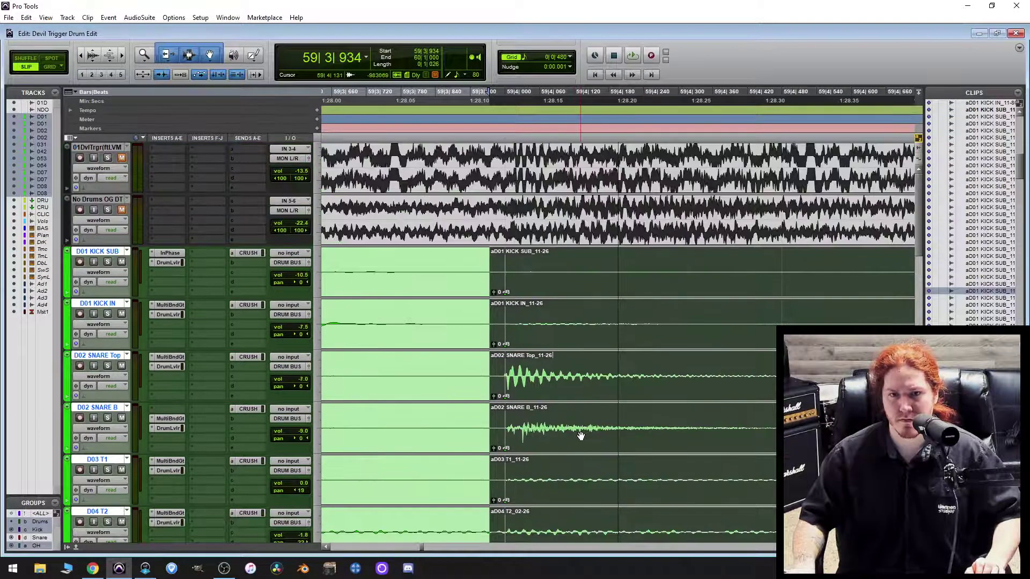
pyautogui.scroll(-5, 581, 436)
pyautogui.hscroll(12, 583, 424)
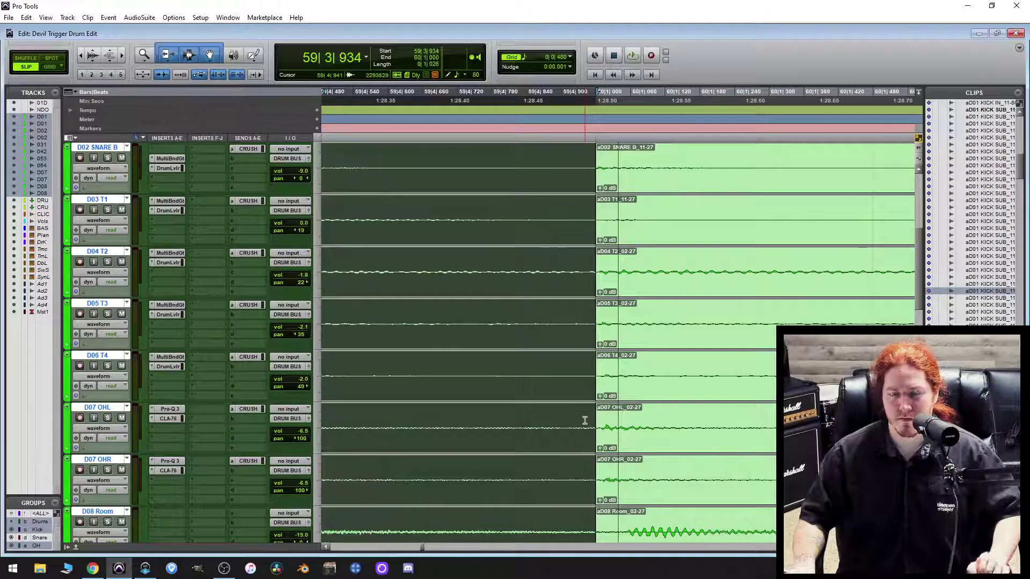
pyautogui.scroll(-1, 654, 443)
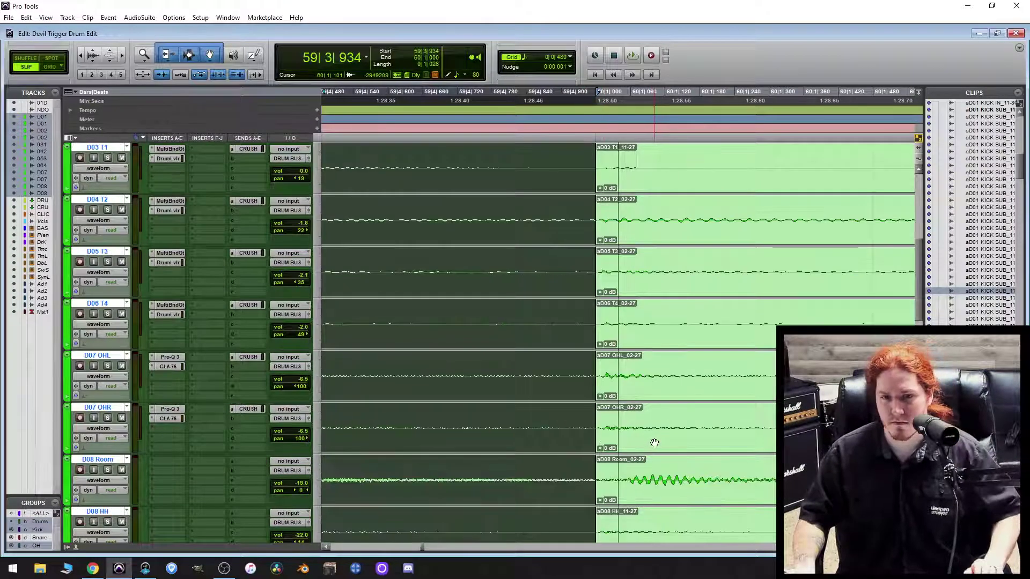
pyautogui.moveTo(602, 382); pyautogui.dragTo(594, 389)
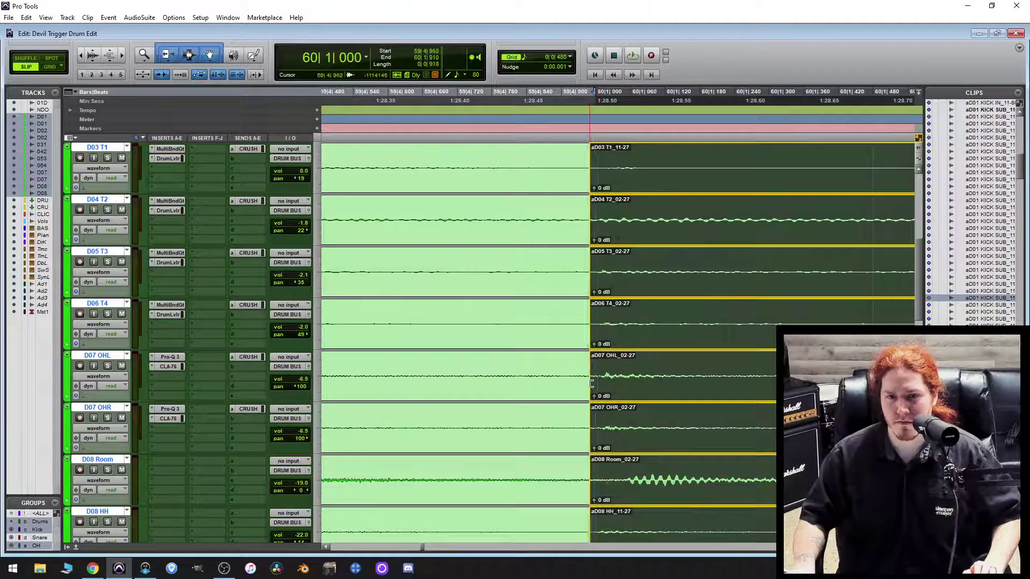
pyautogui.scroll(1, 759, 395)
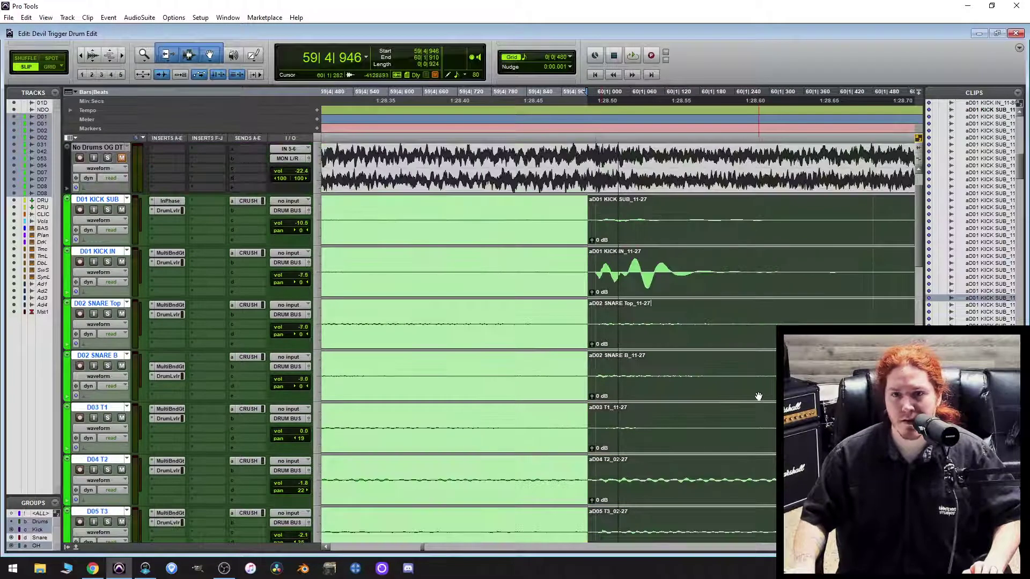
# Select the drum clips at 60|2 and nudge the audio inside them earlier to line up the overhead hits.
pyautogui.scroll(-3, 712, 361)
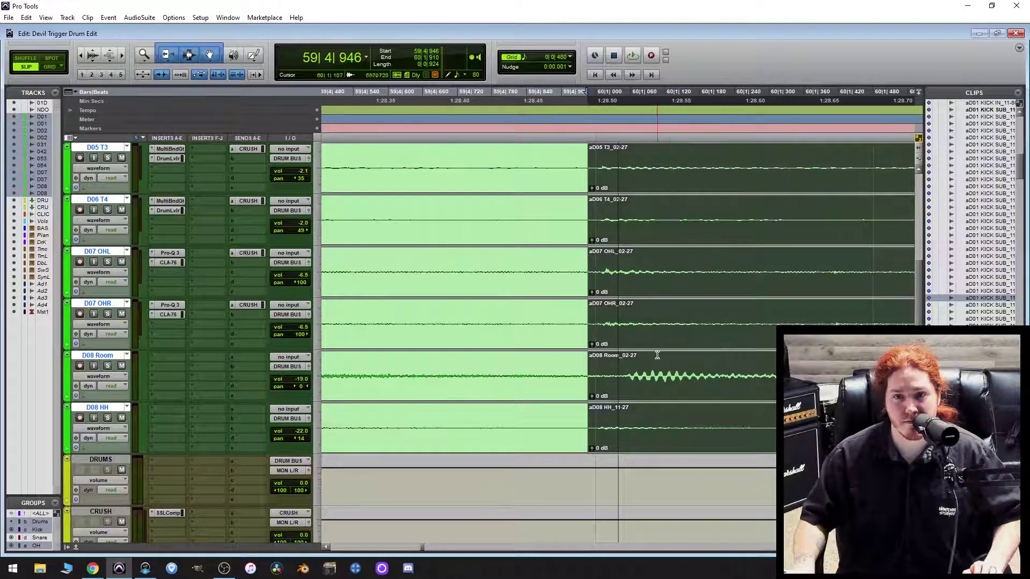
pyautogui.hscroll(3, 657, 355)
pyautogui.hscroll(6, 658, 354)
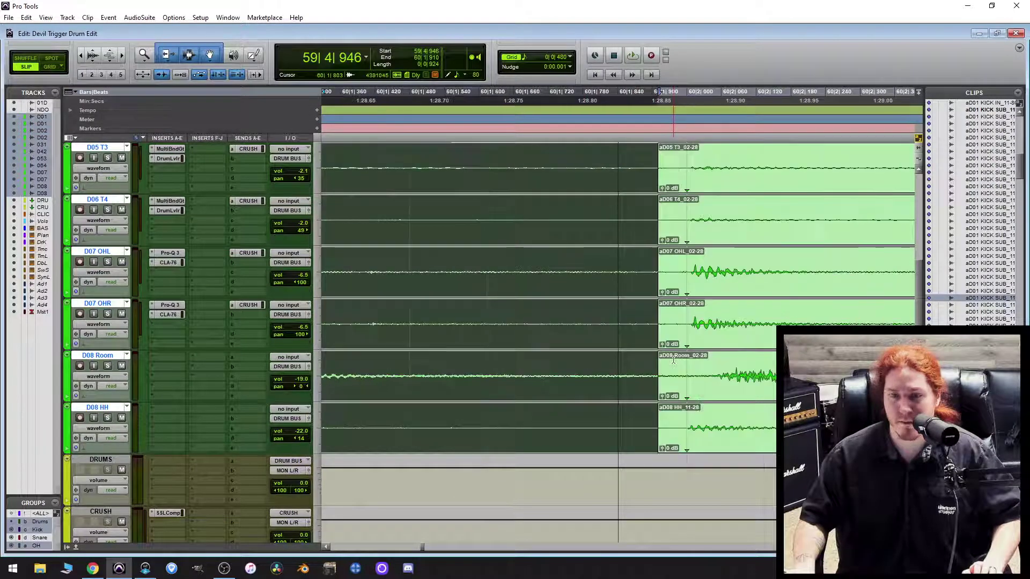
pyautogui.hscroll(2, 677, 360)
pyautogui.scroll(2, 665, 363)
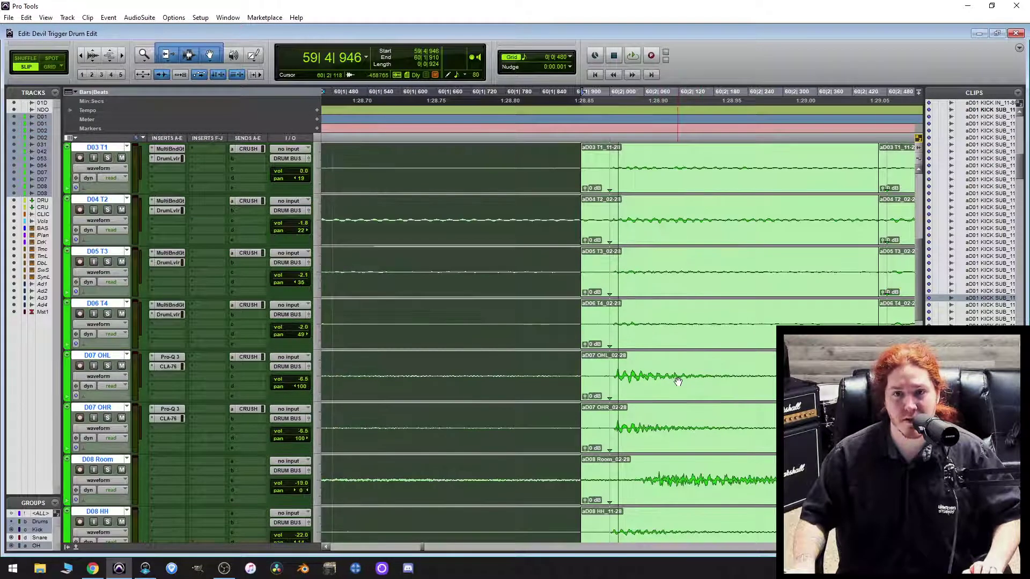
pyautogui.click(652, 385)
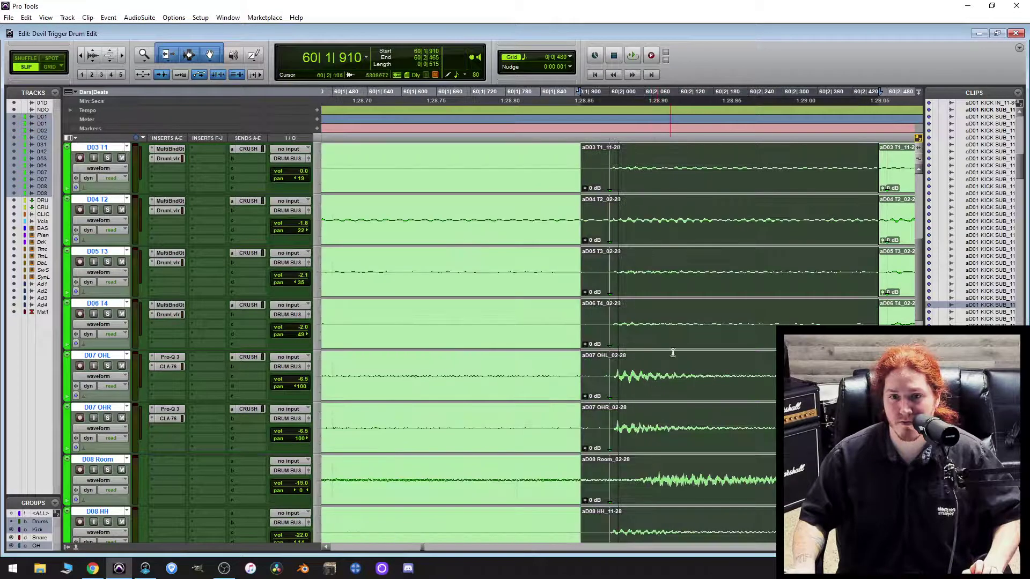
pyautogui.scroll(-1, 705, 300)
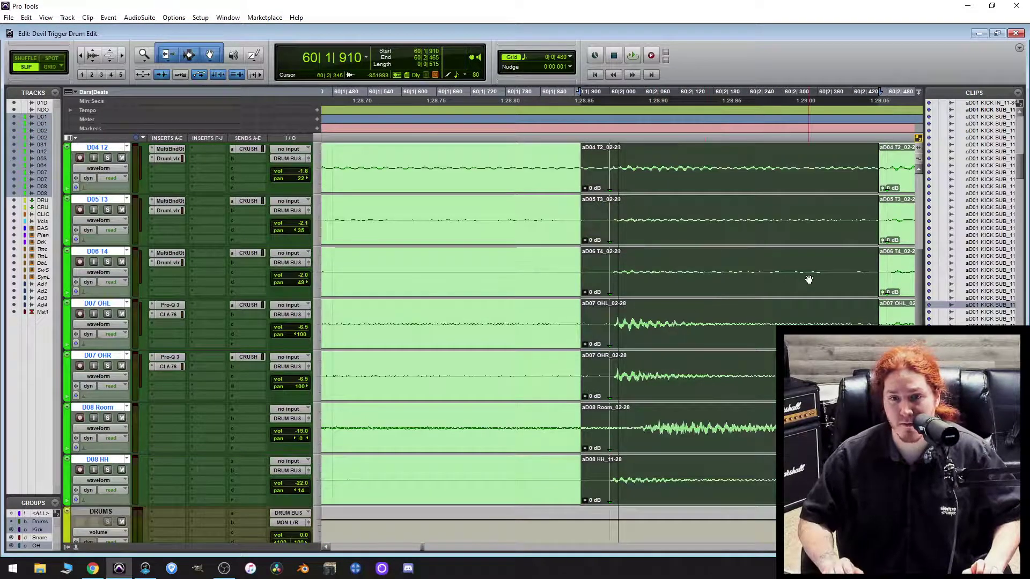
pyautogui.press('KP_Subtract')
pyautogui.press('KP_Subtract')
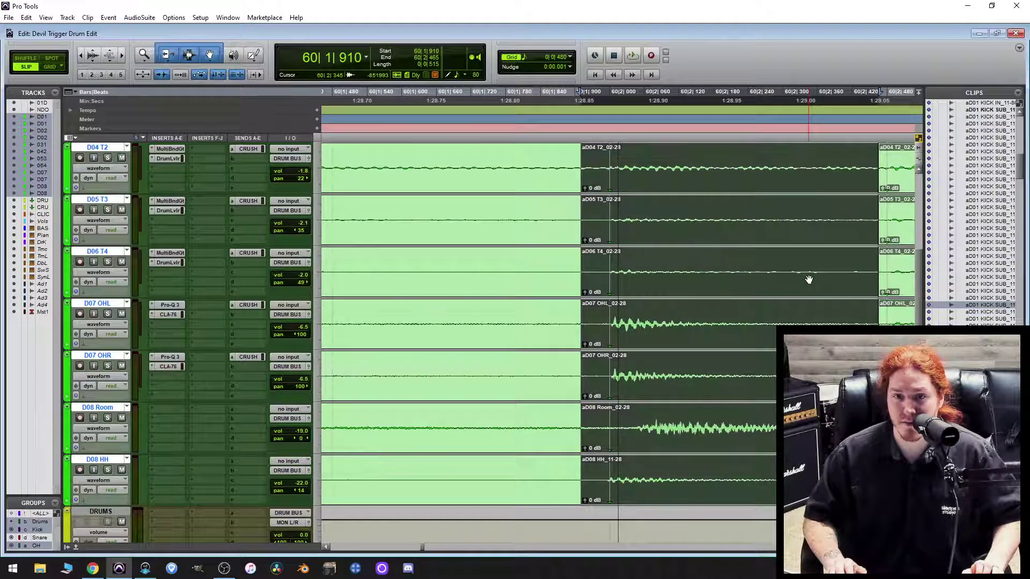
pyautogui.press('KP_Subtract')
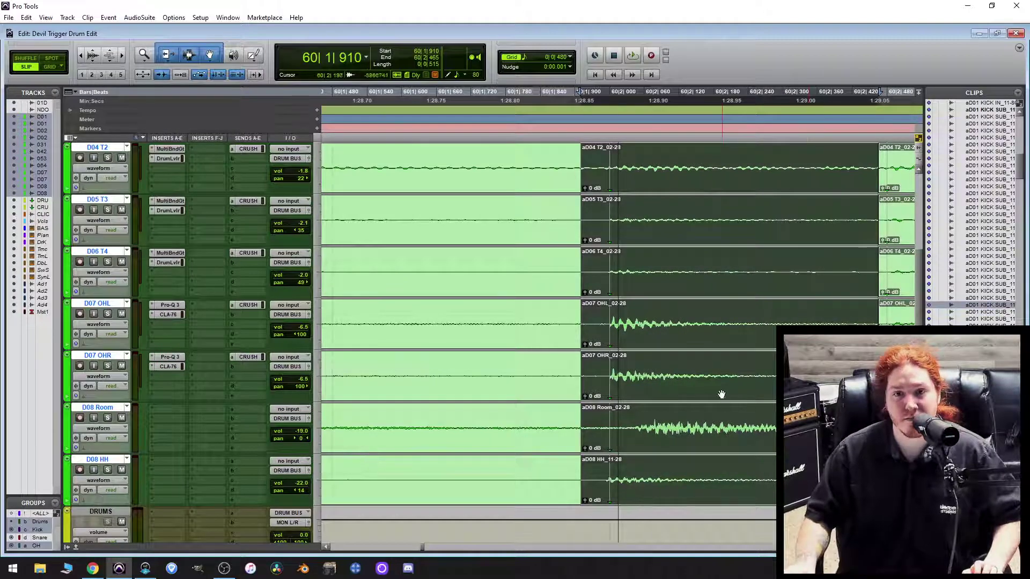
# Check the snare tracks at 60|2 and nudge the audio inside the selected clips back later.
pyautogui.scroll(5, 687, 299)
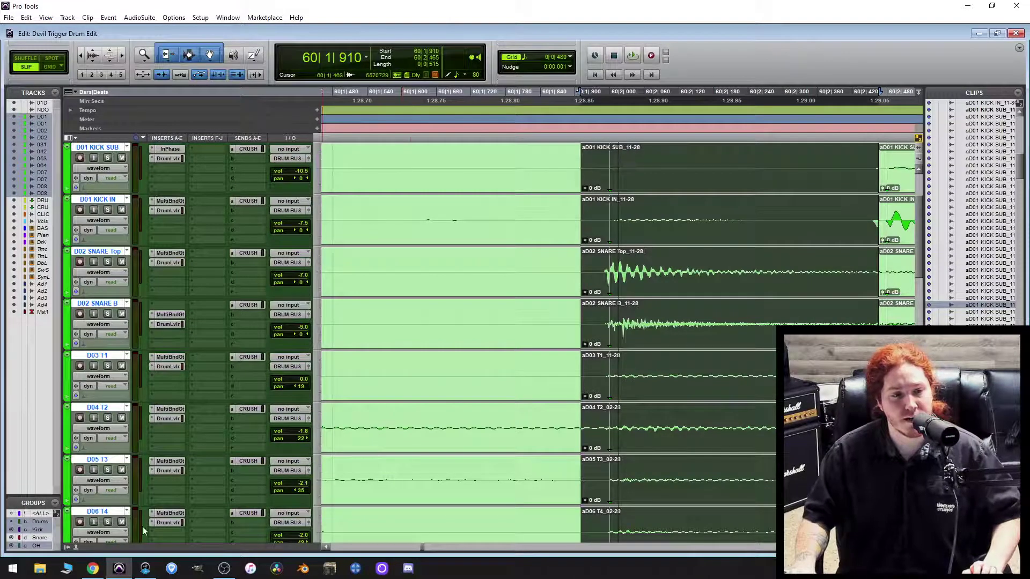
pyautogui.click(48, 522)
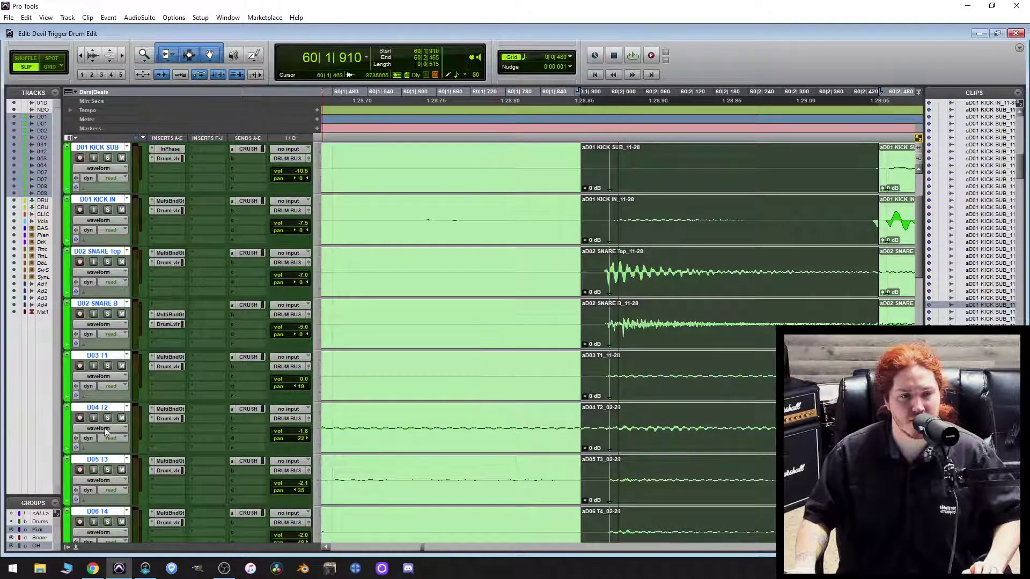
pyautogui.click(44, 525)
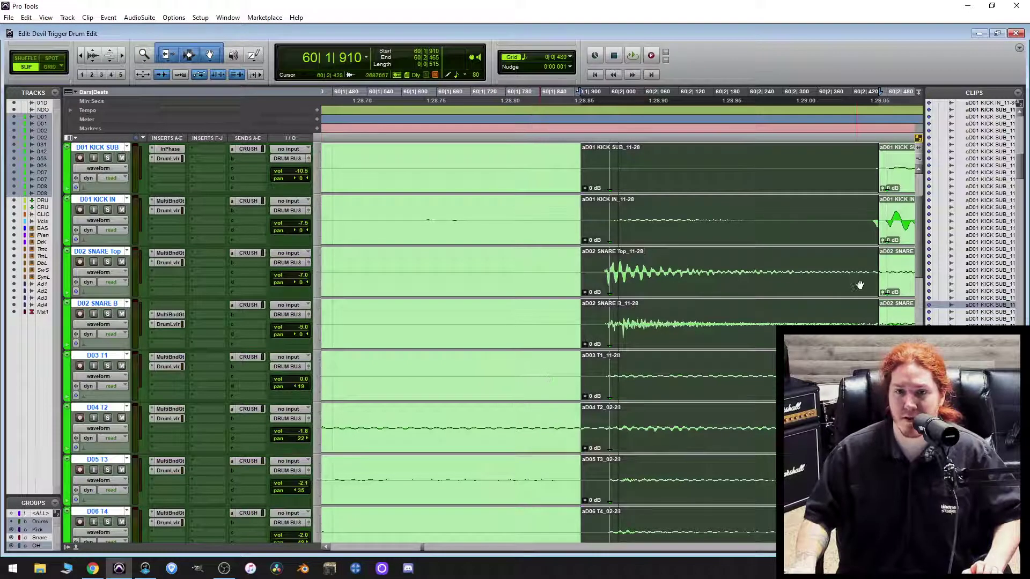
pyautogui.press('super+plus')
pyautogui.press('super+plus')
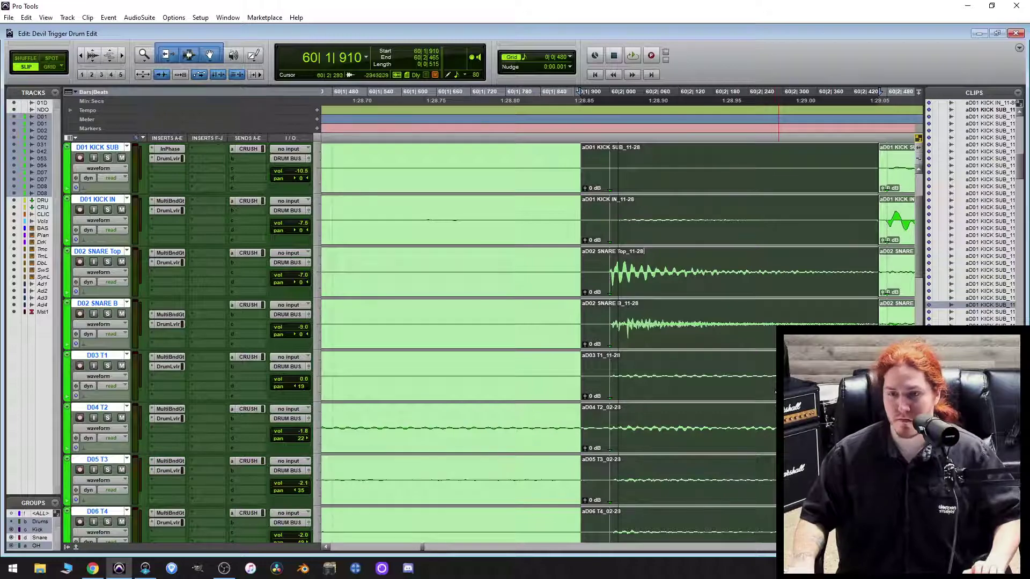
# Extend the start of the drum clips at 60|2|480 ahead of the kick hit, to 60|2|455.
pyautogui.scroll(-1, 751, 370)
pyautogui.hscroll(3, 753, 374)
pyautogui.scroll(1, 762, 301)
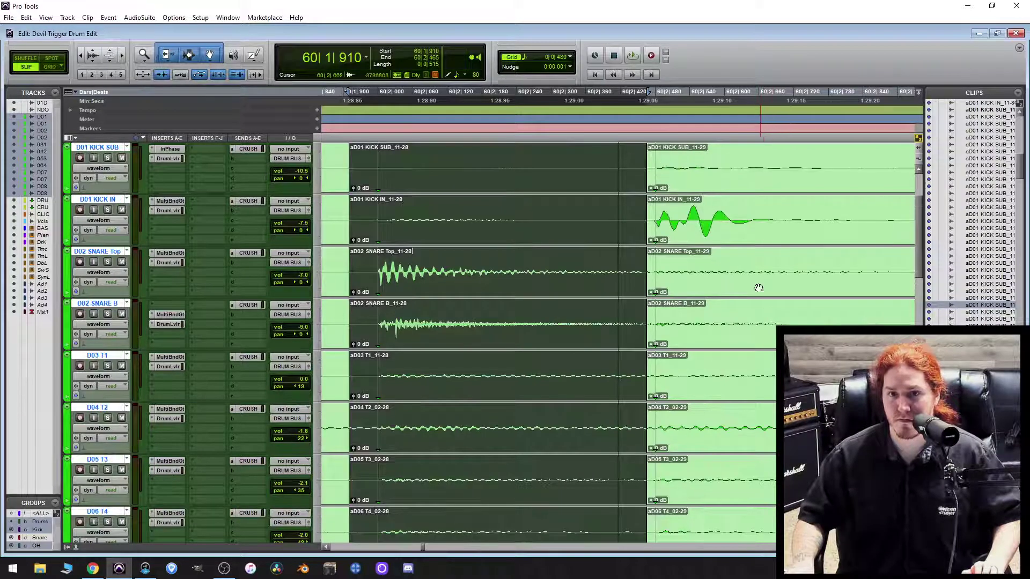
pyautogui.scroll(-5, 758, 288)
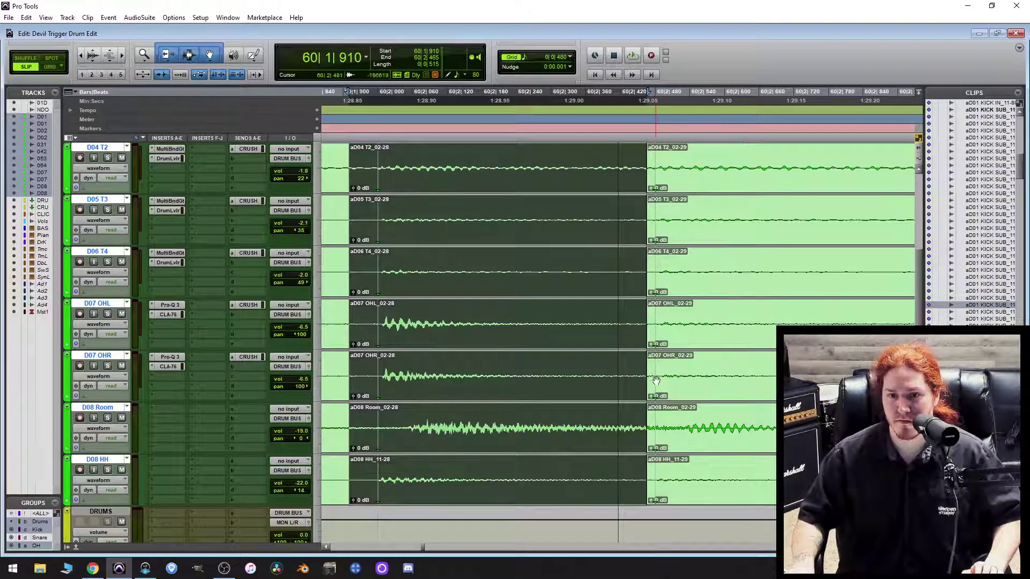
pyautogui.doubleClick(652, 377)
pyautogui.hscroll(3, 664, 384)
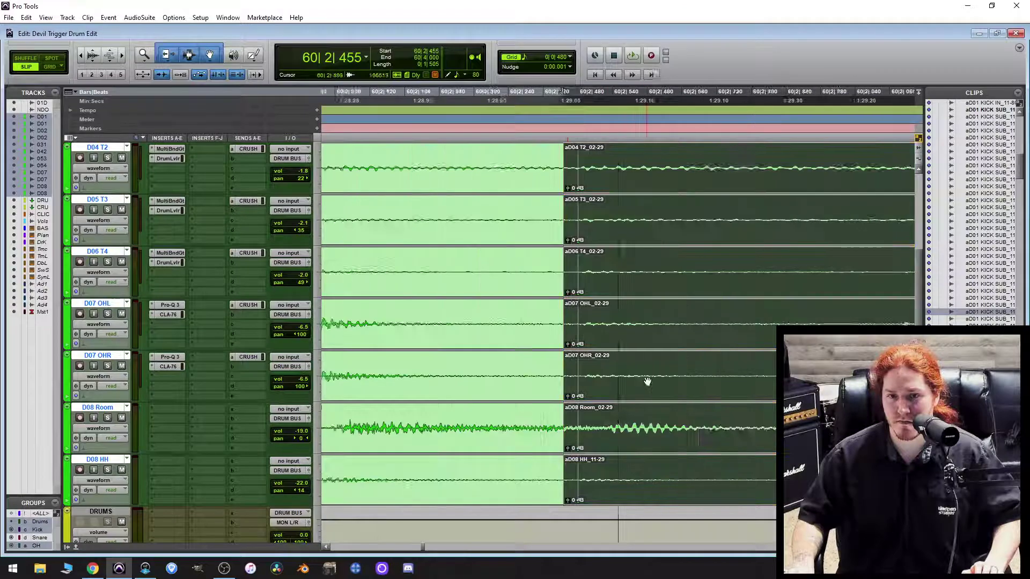
# Split the drum clips at 60|3|073, just before the stray hit in the overheads.
pyautogui.hscroll(7, 665, 384)
pyautogui.hscroll(-6, 450, 414)
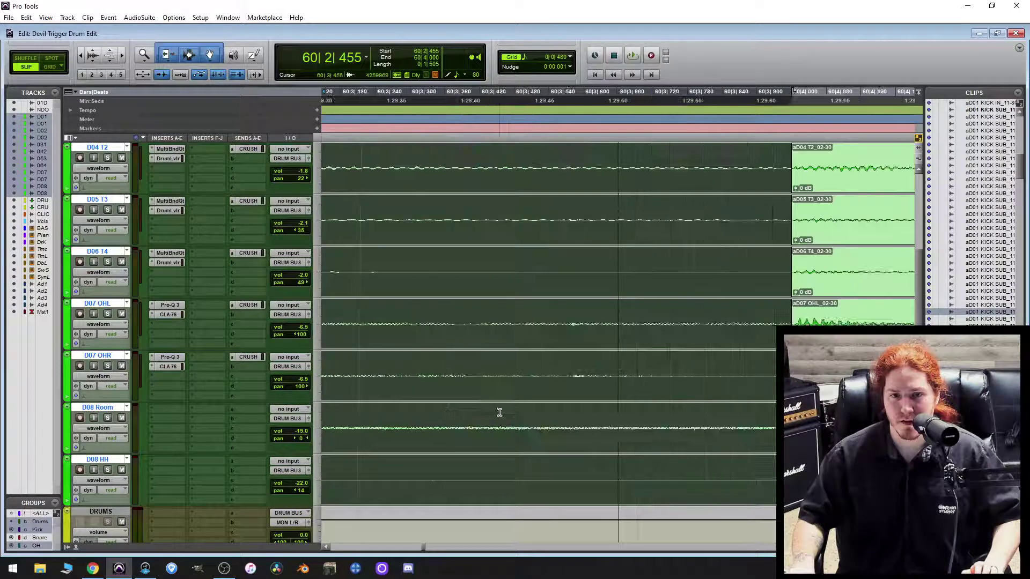
pyautogui.moveTo(649, 377); pyautogui.dragTo(694, 367)
pyautogui.press('r')
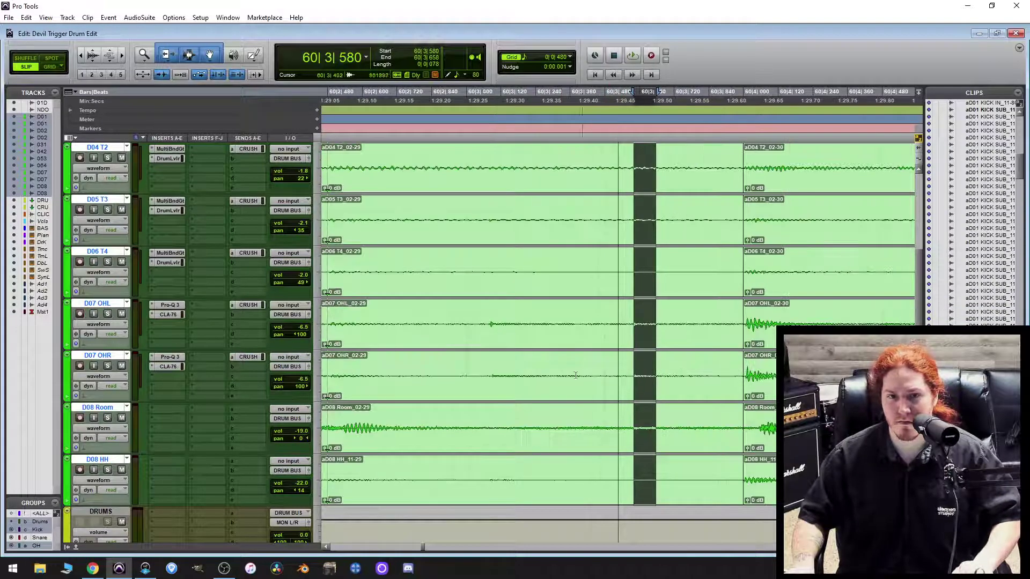
pyautogui.press('r')
pyautogui.click(557, 337)
pyautogui.press('t')
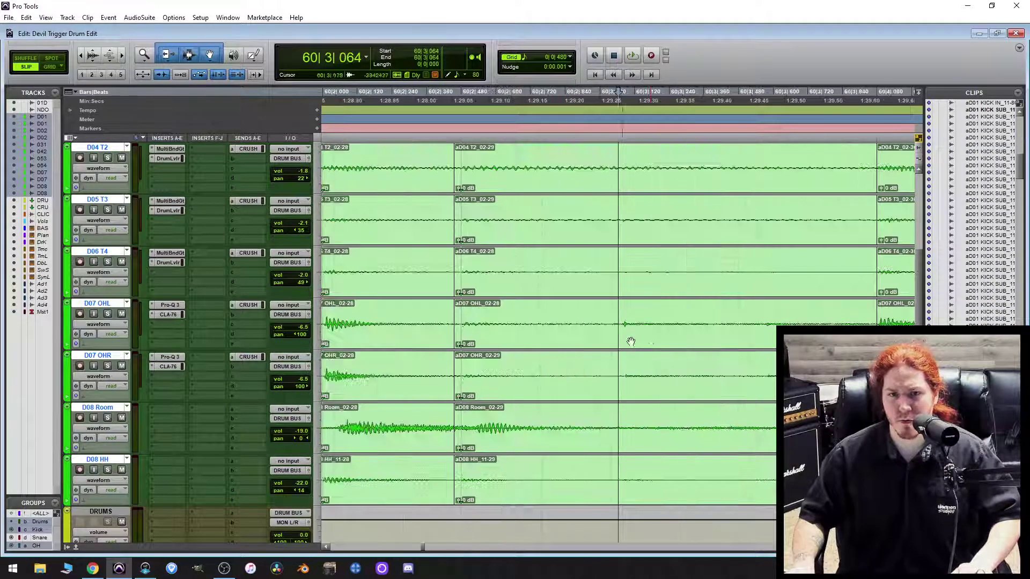
pyautogui.scroll(3, 657, 343)
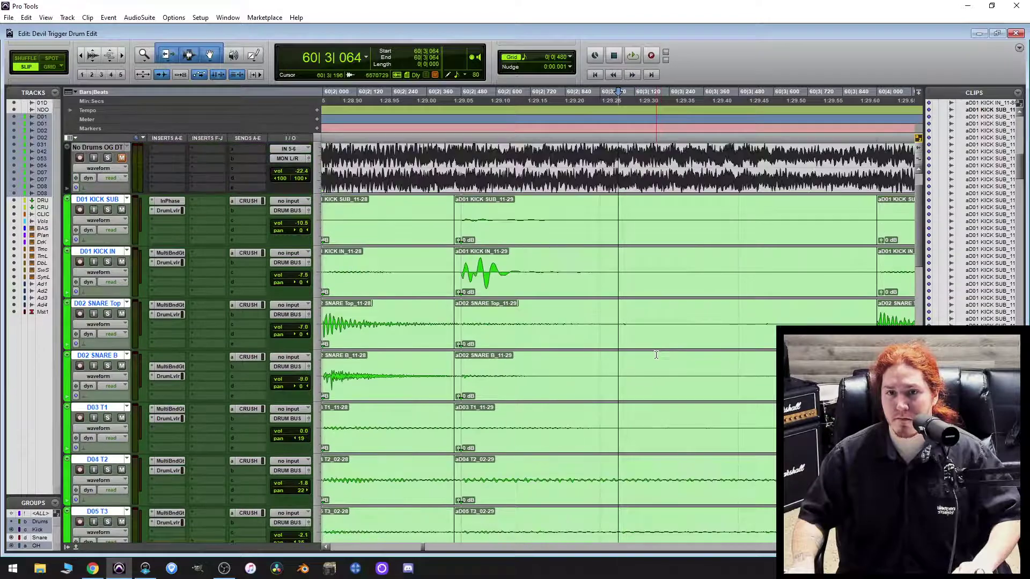
pyautogui.scroll(-2, 657, 354)
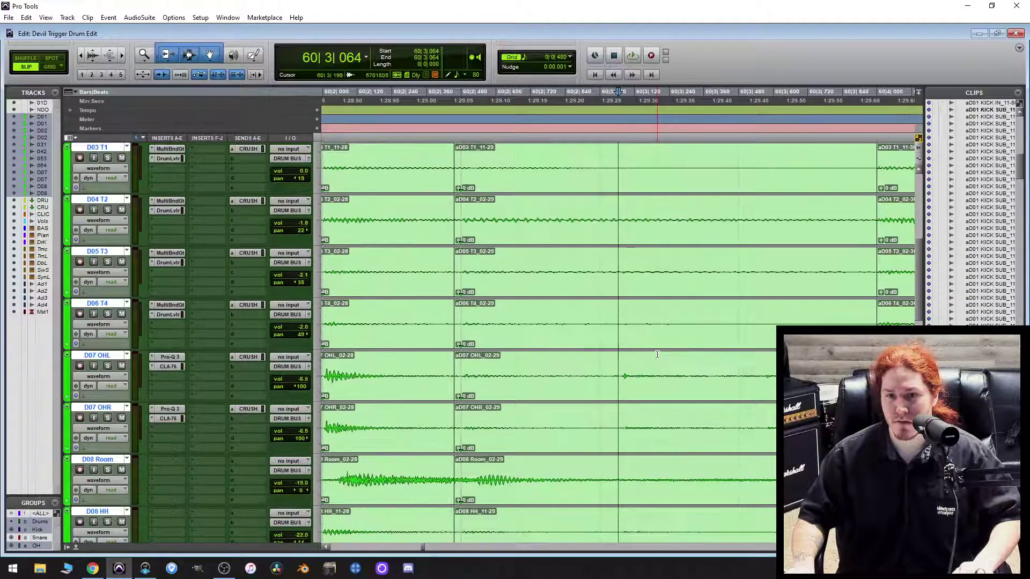
pyautogui.click(620, 372)
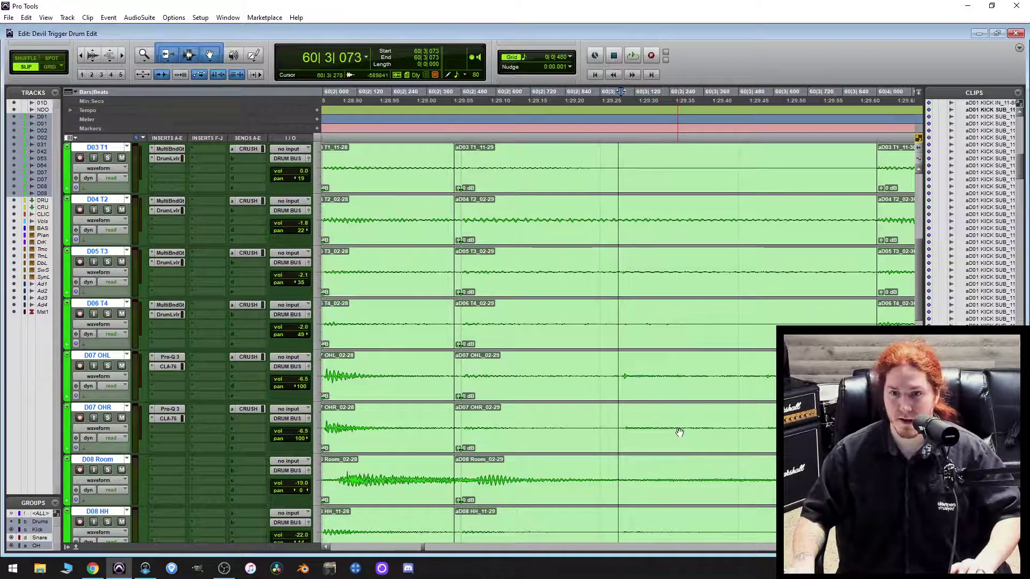
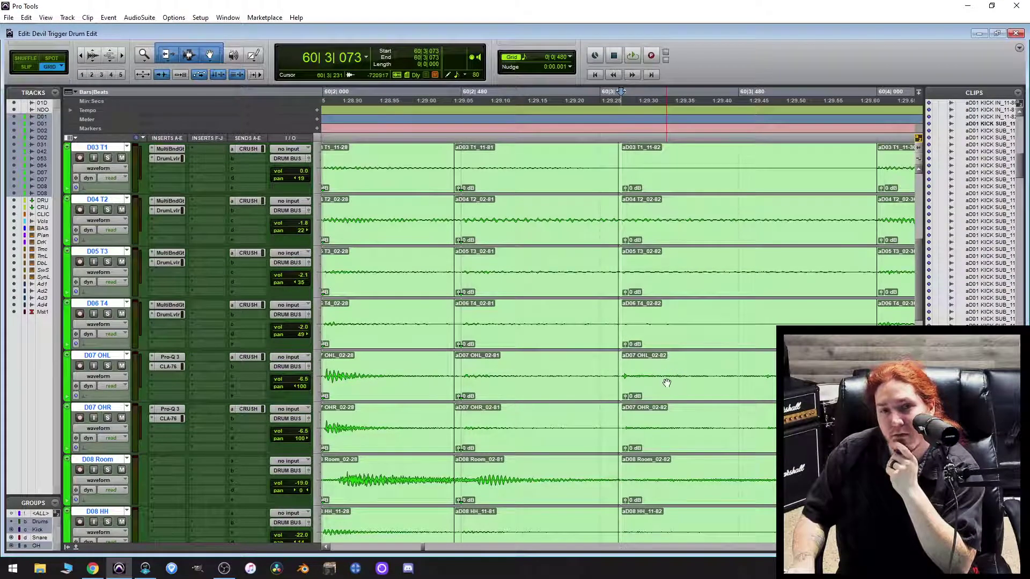
# Move the split drum clips earlier onto the 60|3 grid line and extend their start to 60|2|907.
pyautogui.moveTo(666, 383); pyautogui.dragTo(633, 376)
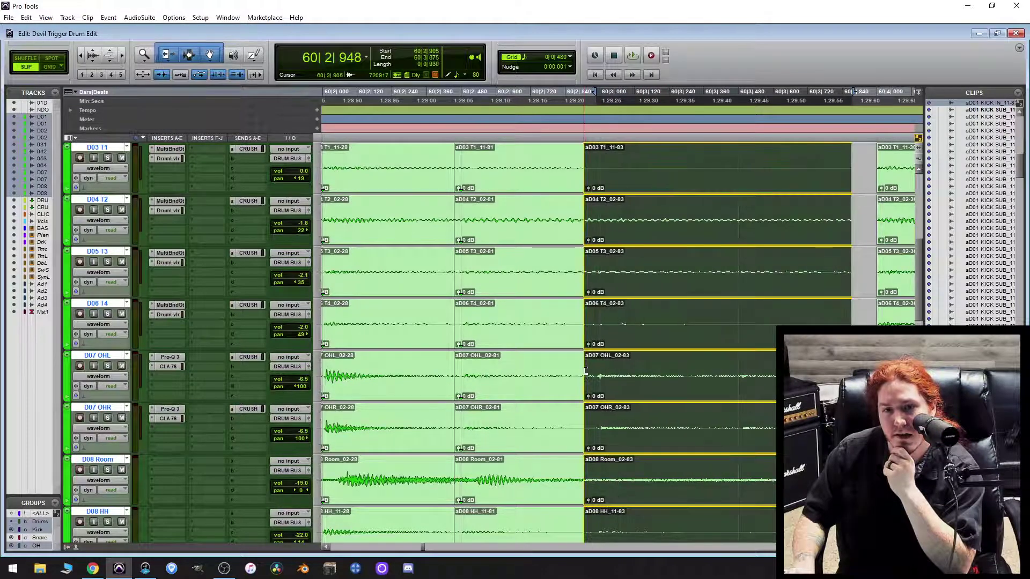
pyautogui.click(616, 374)
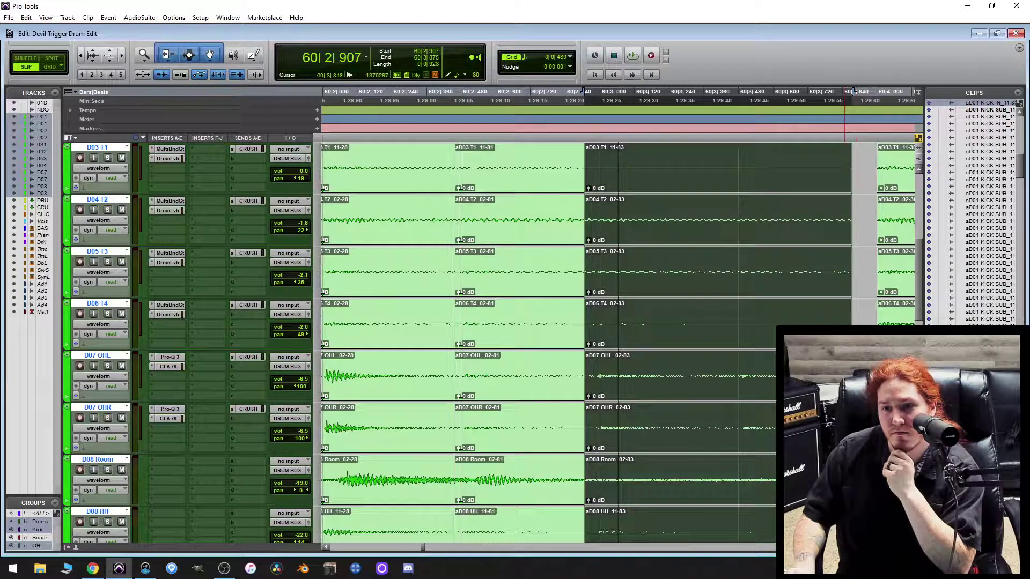
# Close the gap before 60|4 by extending the start of the following drum clips to 60|3|864.
pyautogui.moveTo(851, 220); pyautogui.dragTo(885, 220)
pyautogui.moveTo(880, 373); pyautogui.dragTo(850, 373)
pyautogui.scroll(2, 875, 366)
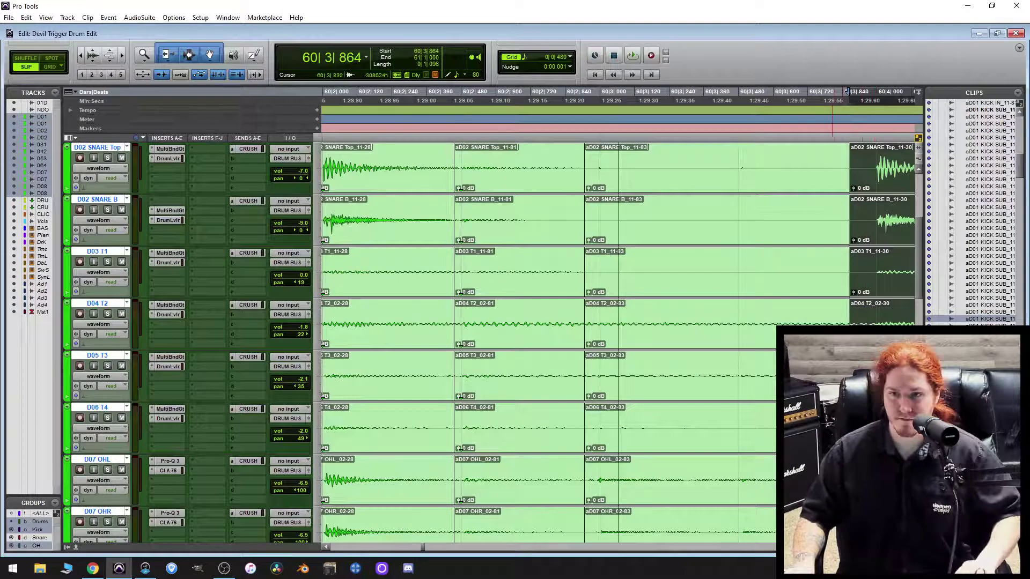
# Extend the start of the drum clips at 61|1 earlier, to 60|4|906.
pyautogui.hotkey('ctrl', '[')
pyautogui.scroll(-3, 760, 358)
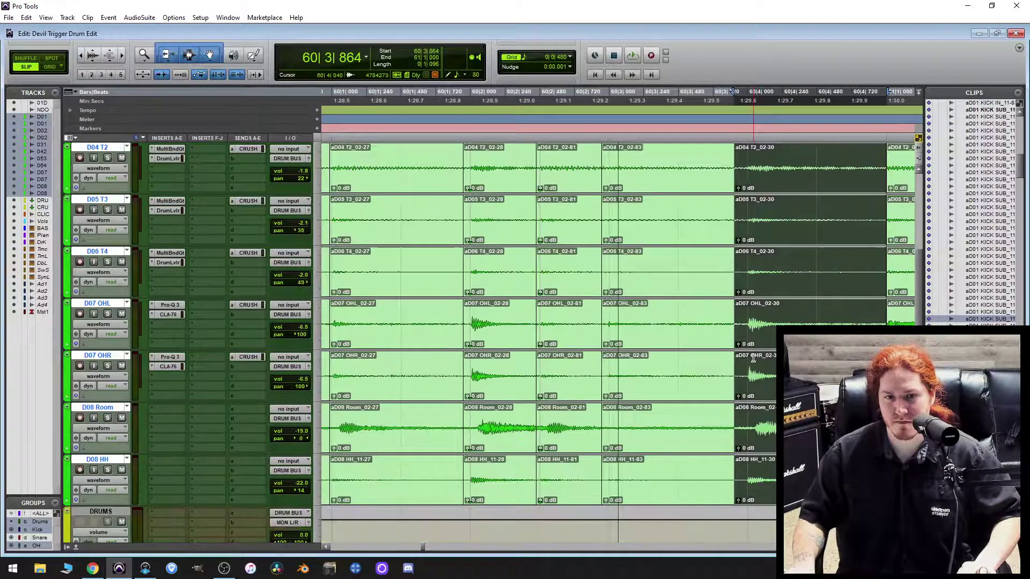
pyautogui.hscroll(3, 735, 357)
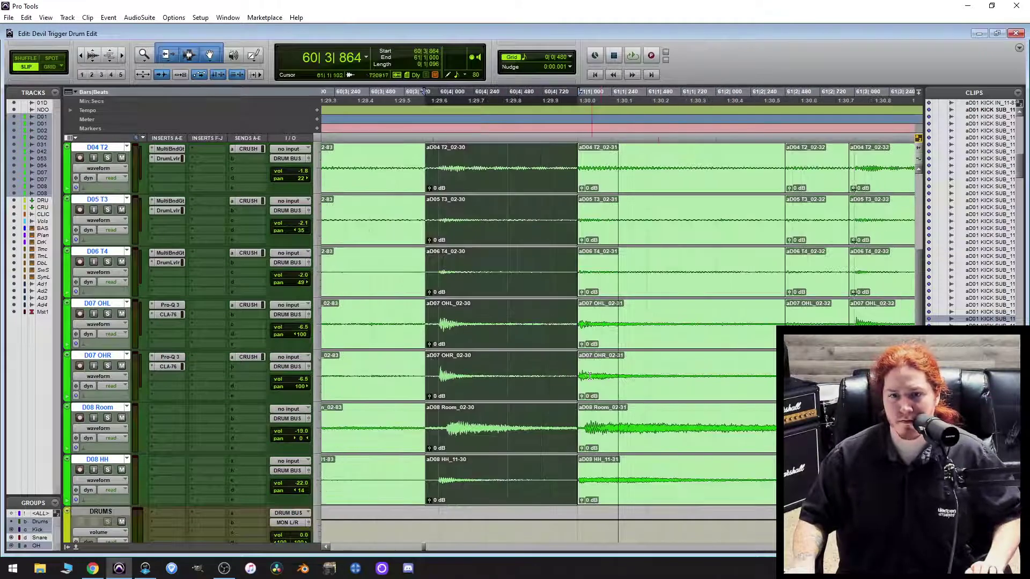
pyautogui.doubleClick(735, 356)
pyautogui.hscroll(1, 571, 381)
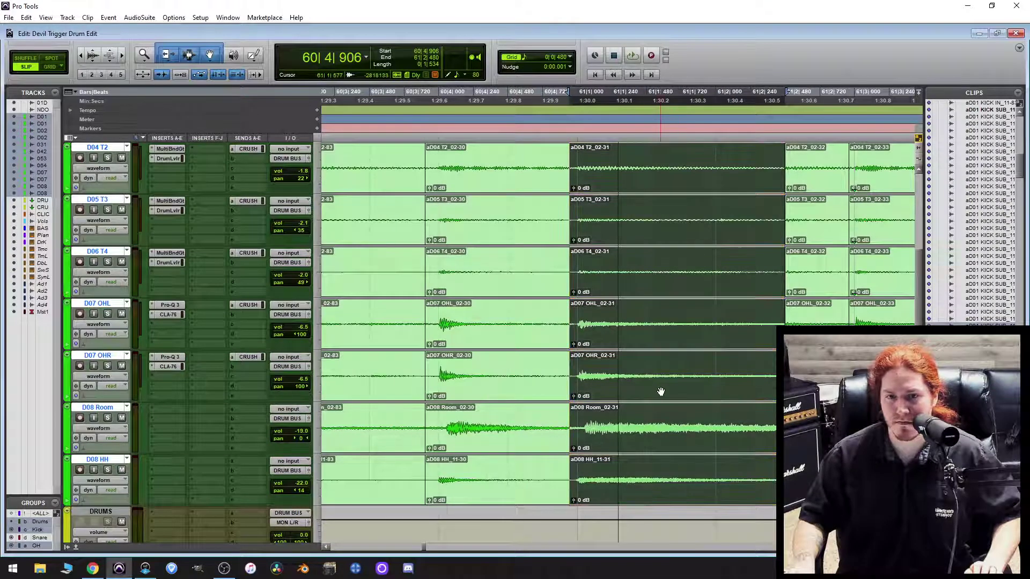
# Extend the start of the drum clips at 61|2|480 ahead of the kick hit, to 61|2|423.
pyautogui.hscroll(-2, 660, 391)
pyautogui.scroll(3, 660, 391)
pyautogui.scroll(1, 657, 392)
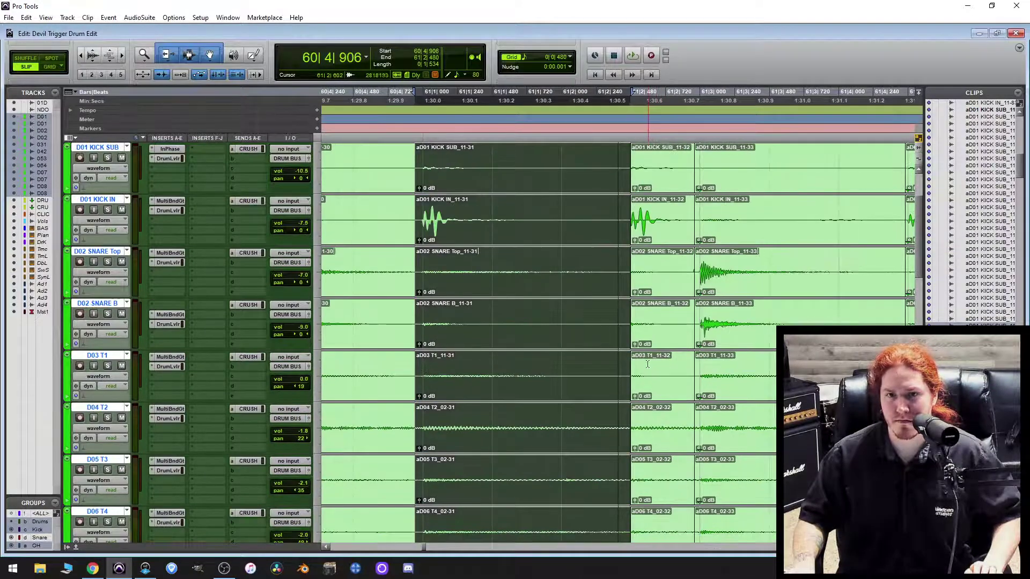
pyautogui.moveTo(637, 215); pyautogui.dragTo(628, 215)
# Extend the start of the drum clips at 61|3 ahead of the snare hit, to 61|2|895.
pyautogui.scroll(-4, 665, 329)
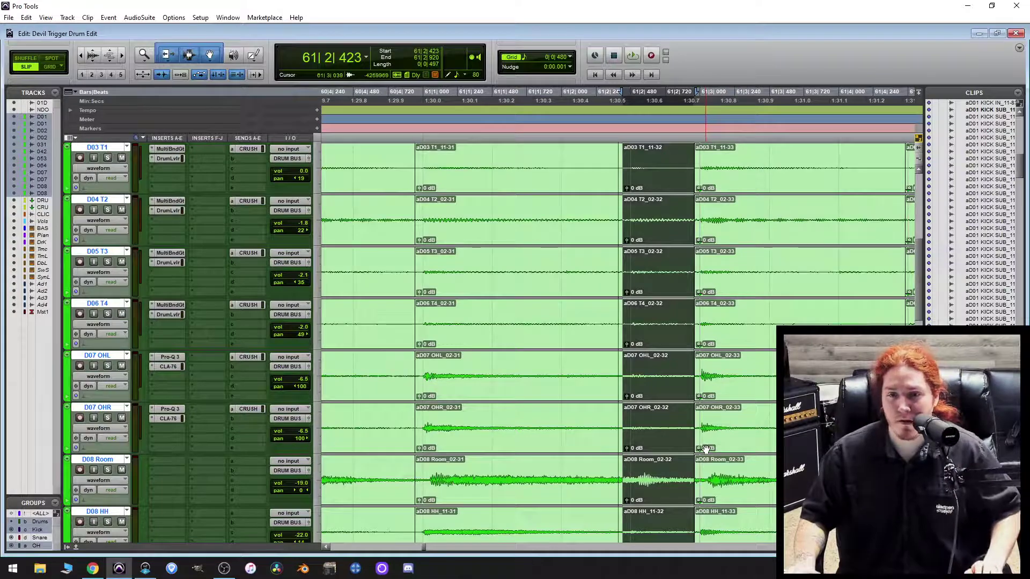
pyautogui.hscroll(3, 685, 429)
pyautogui.scroll(2, 590, 335)
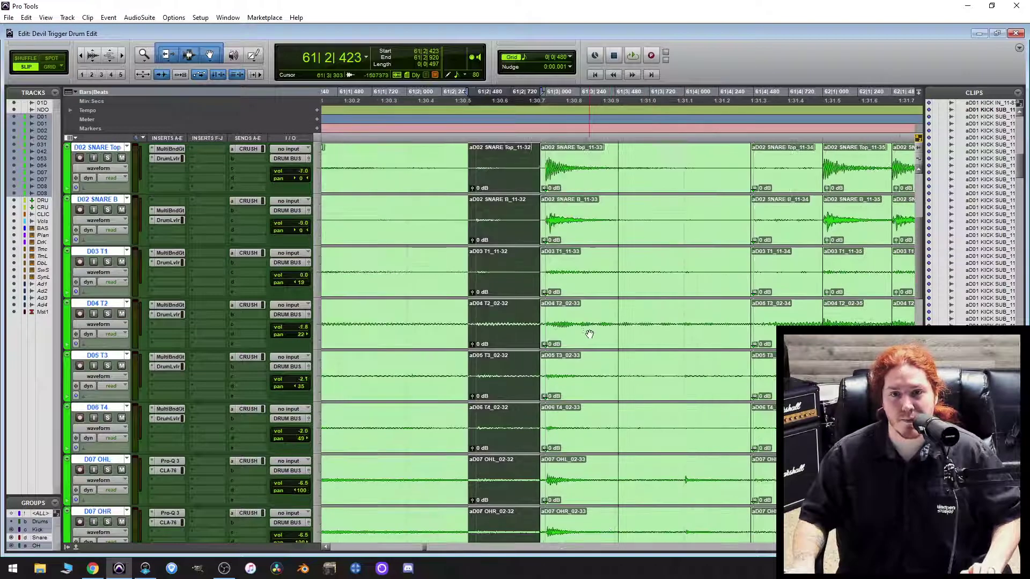
pyautogui.moveTo(546, 266); pyautogui.dragTo(537, 270)
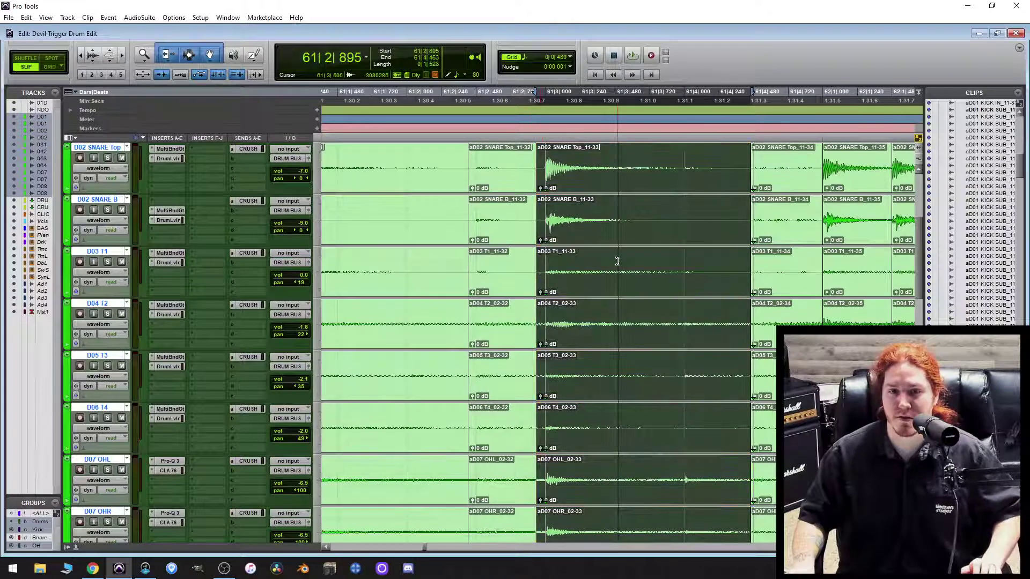
# Extend the start of the drum clips at 62|1 back to 61|4|279, covering the short clips at 61|4|480.
pyautogui.scroll(-4, 618, 261)
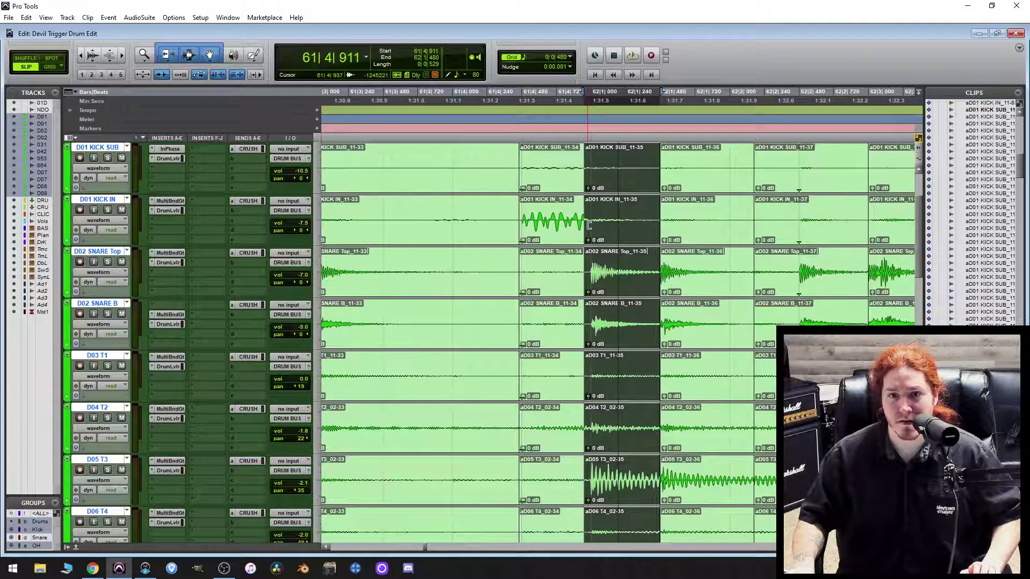
pyautogui.moveTo(589, 225); pyautogui.dragTo(494, 250)
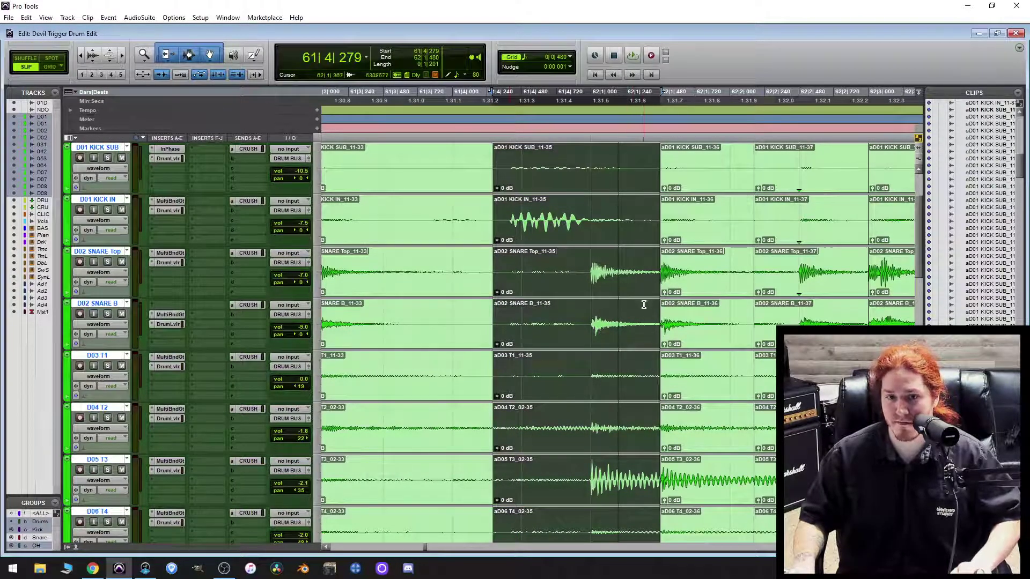
# Select the drum clips starting at 62|1|480 and zoom in on their front edge.
pyautogui.scroll(-1, 681, 351)
pyautogui.scroll(-1, 674, 330)
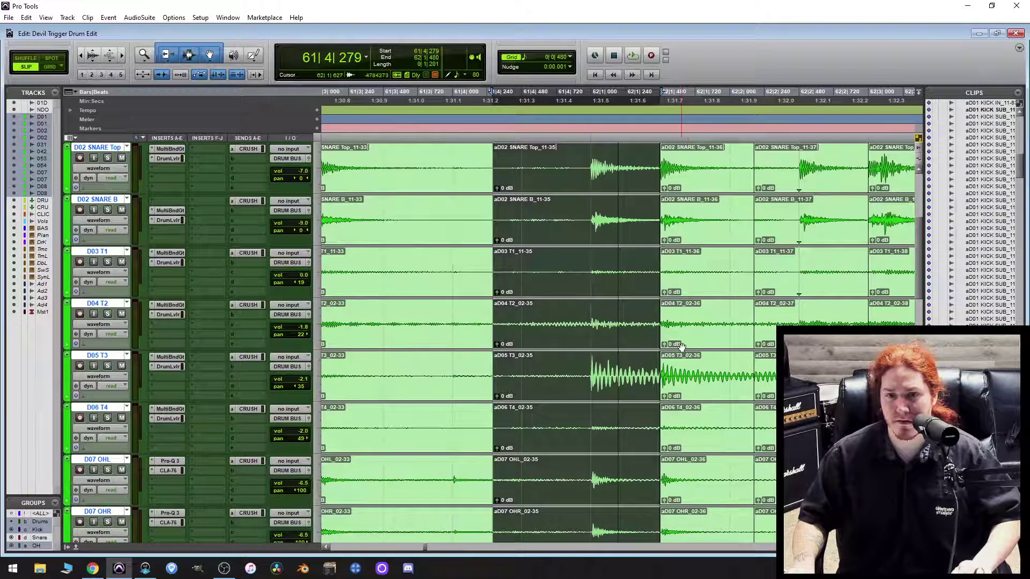
pyautogui.click(688, 387)
pyautogui.scroll(1, 678, 377)
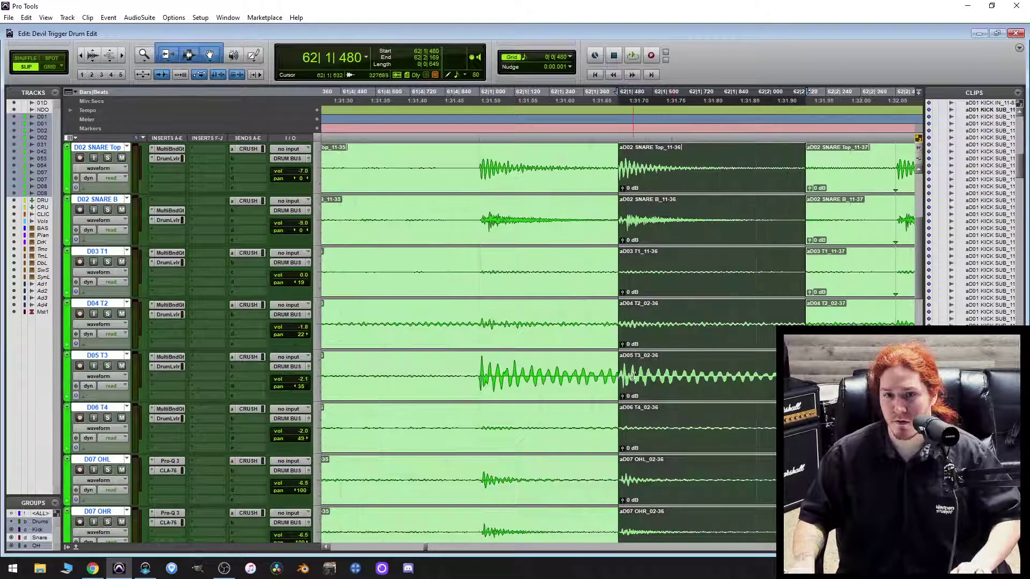
pyautogui.scroll(3, 625, 382)
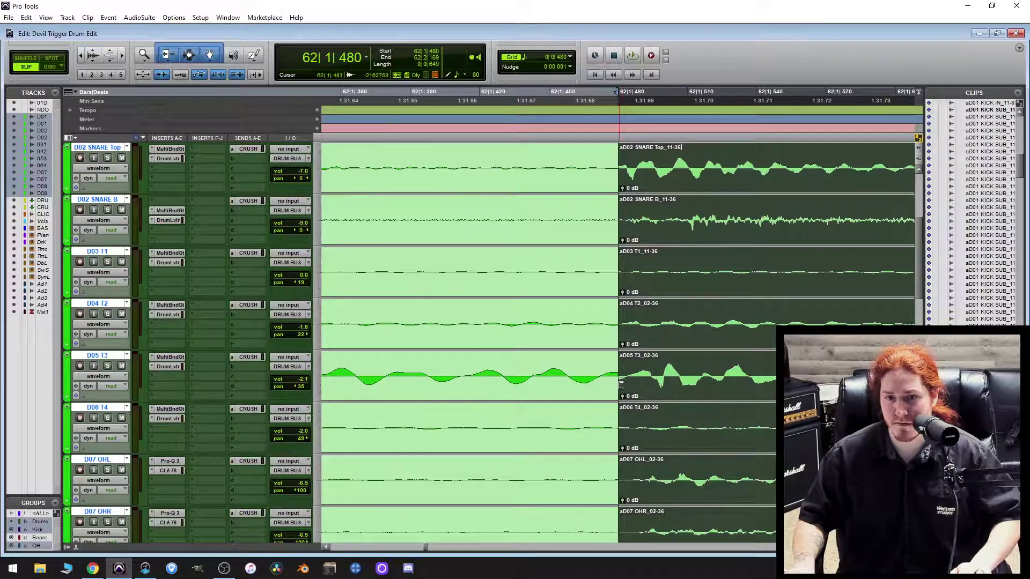
# Extend the start of the grouped -36 drum clips back to 62|1|472 and slip their audio later inside the clip boundaries.
pyautogui.moveTo(621, 386); pyautogui.dragTo(599, 413)
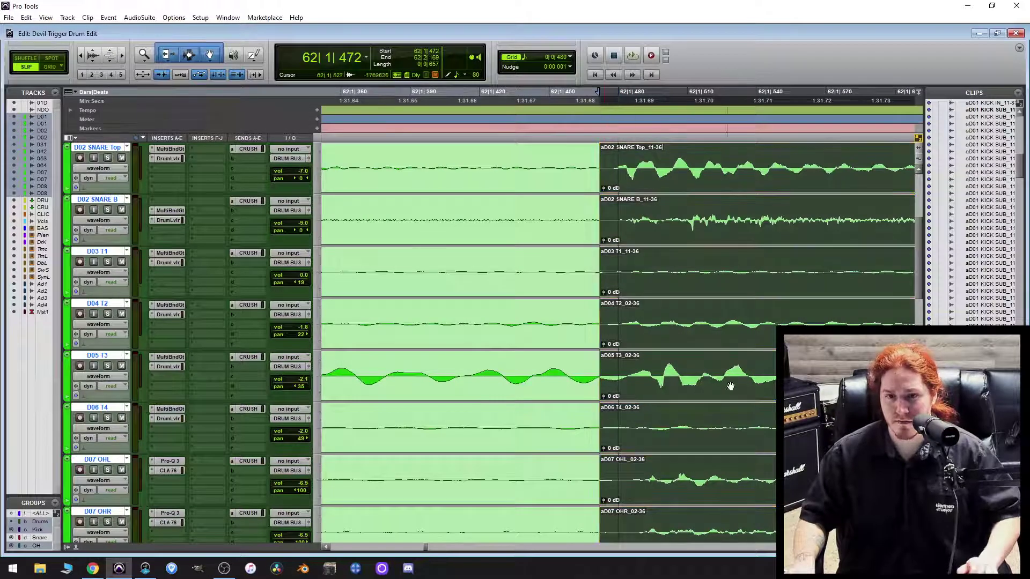
pyautogui.press('super+KP_Add')
pyautogui.press('super+KP_Add')
pyautogui.press('super+KP_Add')
pyautogui.press('super+KP_Add')
pyautogui.press('super+KP_Add')
pyautogui.press('super+KP_Add')
pyautogui.press('super+KP_Add')
pyautogui.press('super+KP_Add')
pyautogui.press('super+KP_Add')
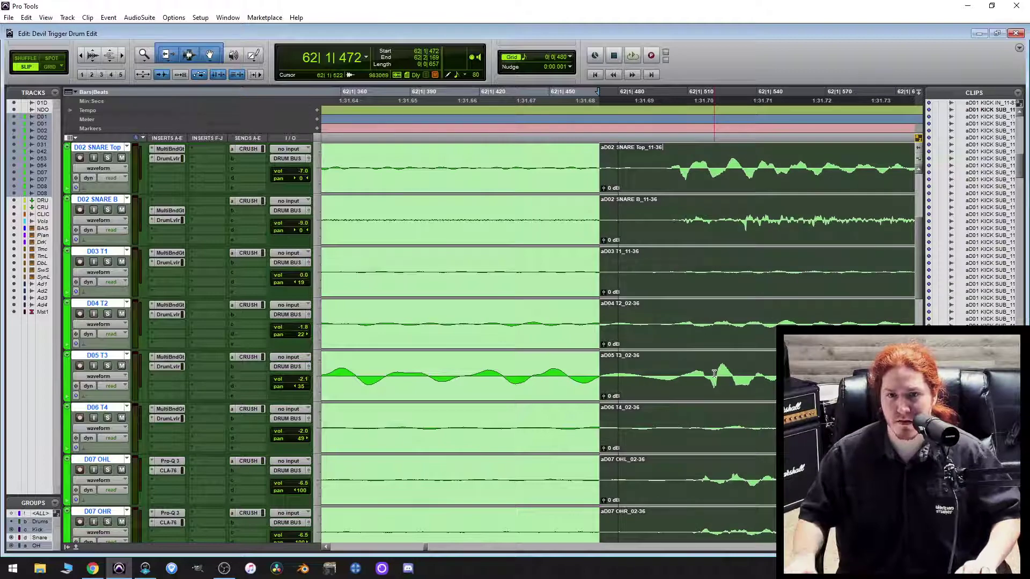
# Retrim the grouped -36 drum clips to start at 62|1|419 and end at 62|2|165.
pyautogui.press('r')
pyautogui.press('r')
pyautogui.press('r')
pyautogui.press('r')
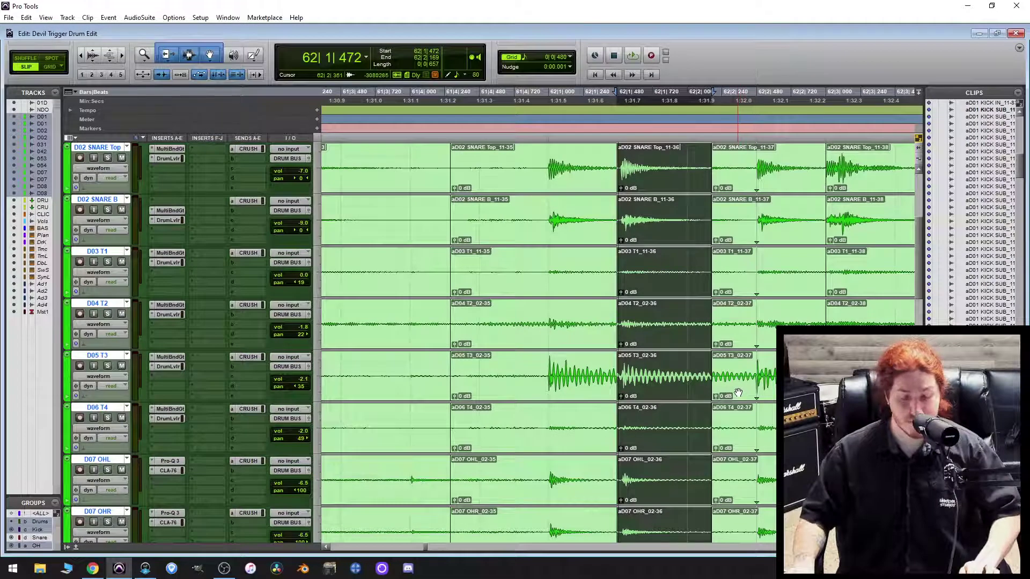
pyautogui.click(757, 388)
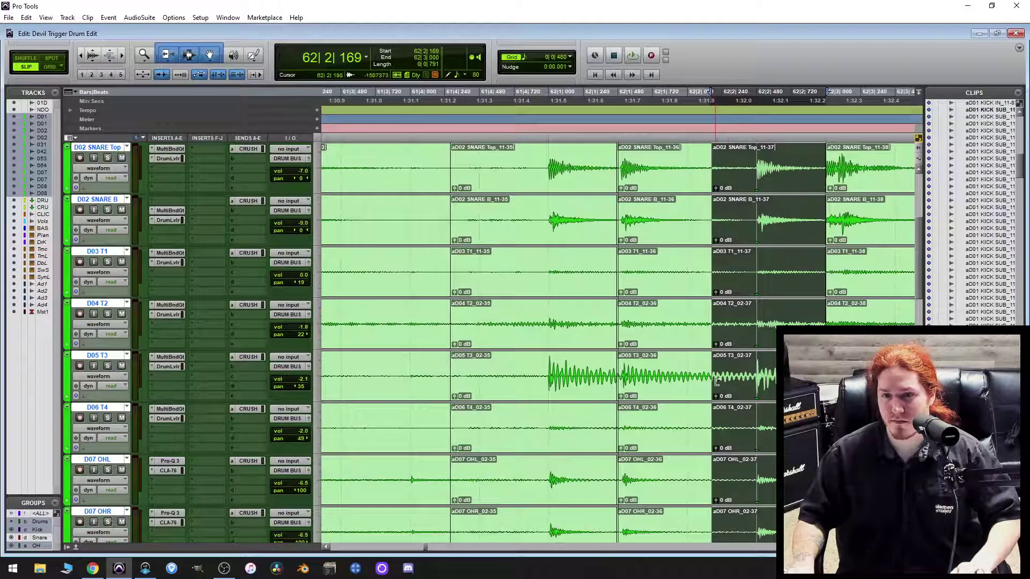
pyautogui.moveTo(709, 380); pyautogui.dragTo(743, 381)
pyautogui.scroll(1, 743, 381)
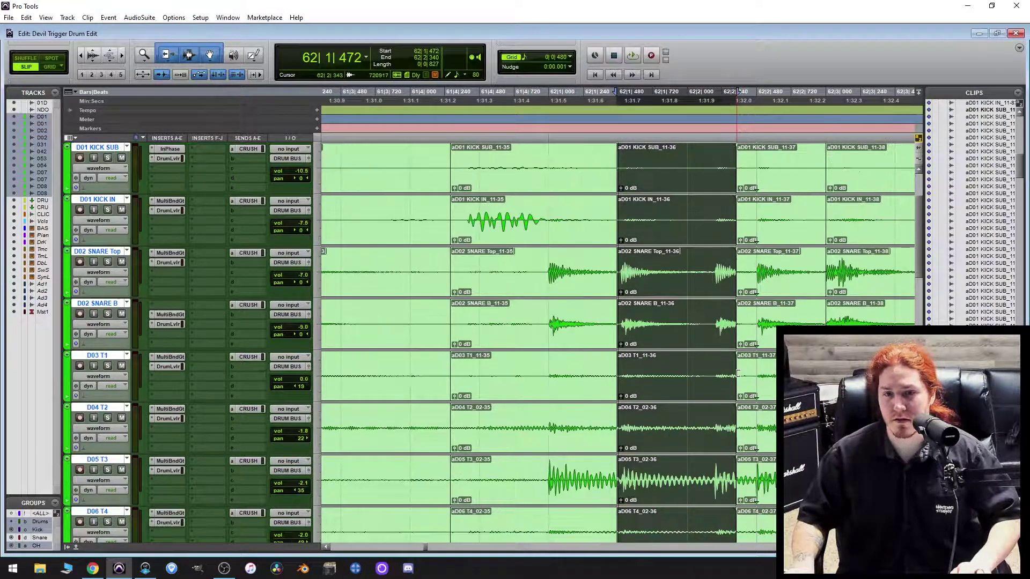
pyautogui.moveTo(621, 431)
pyautogui.mouseDown()
pyautogui.moveTo(687, 433)
pyautogui.moveTo(497, 436)
pyautogui.moveTo(612, 443)
pyautogui.mouseUp()
pyautogui.click(658, 435)
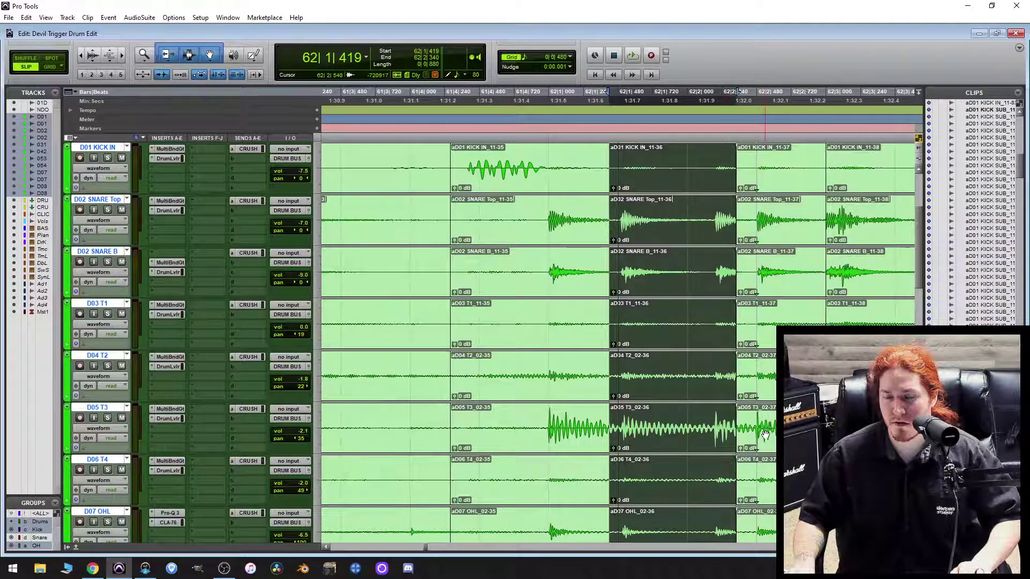
pyautogui.moveTo(732, 425); pyautogui.dragTo(710, 444)
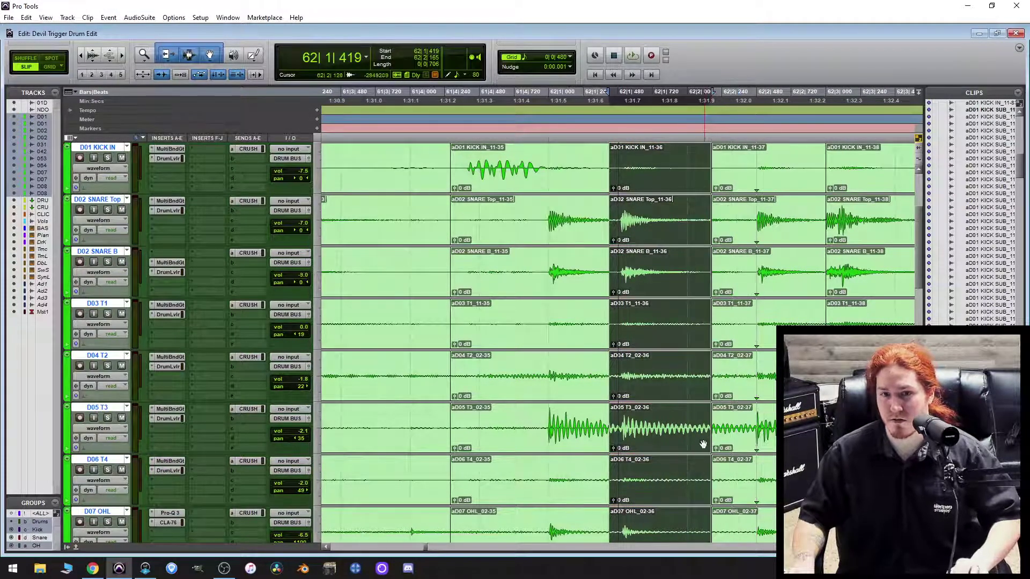
# Delete the grouped -36 drum clips and extend the end of the preceding clips over the gap to 62|2|436.
pyautogui.scroll(2, 635, 404)
pyautogui.scroll(1, 633, 399)
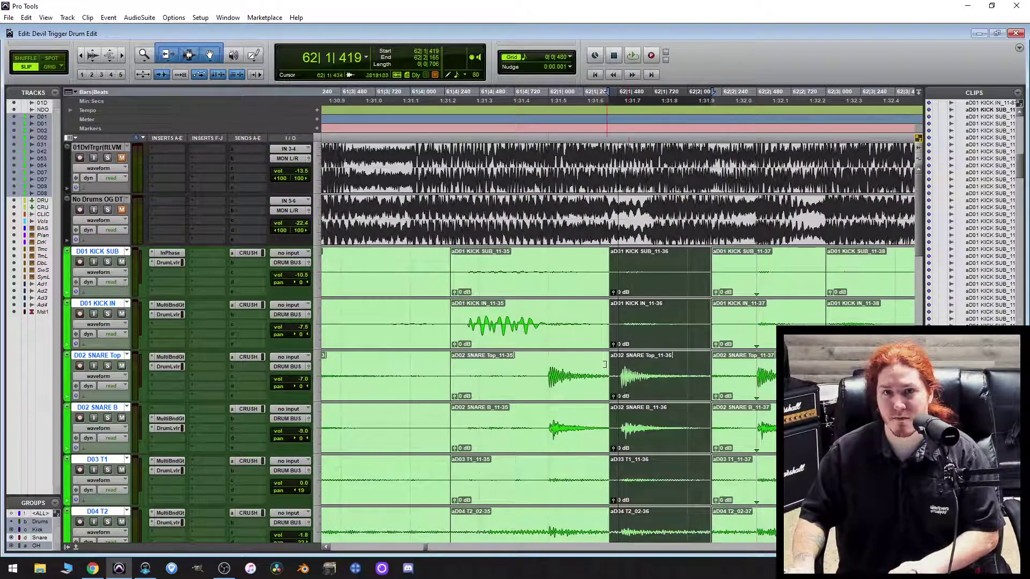
pyautogui.scroll(-2, 601, 360)
pyautogui.press('Delete')
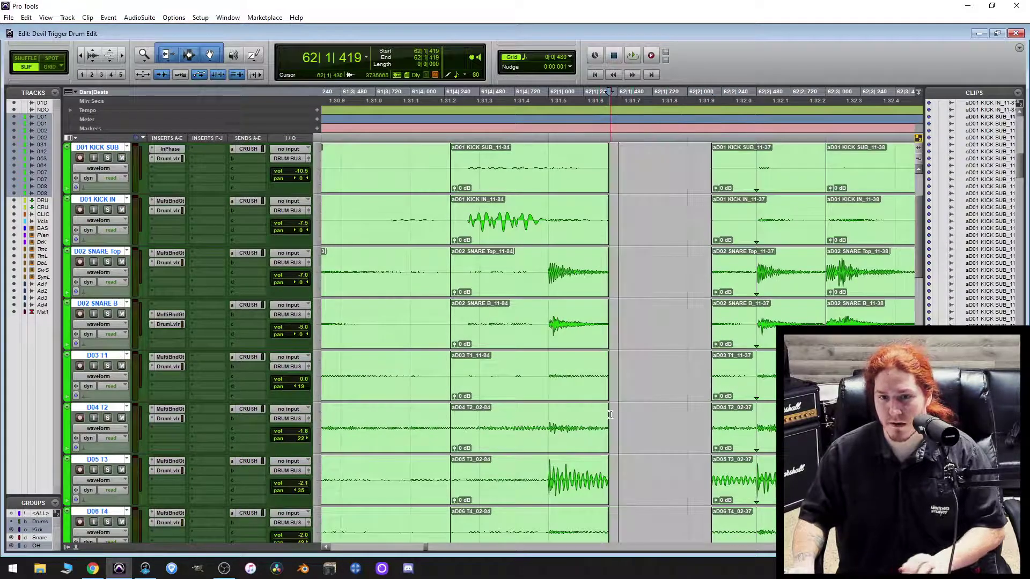
pyautogui.moveTo(605, 422); pyautogui.dragTo(750, 428)
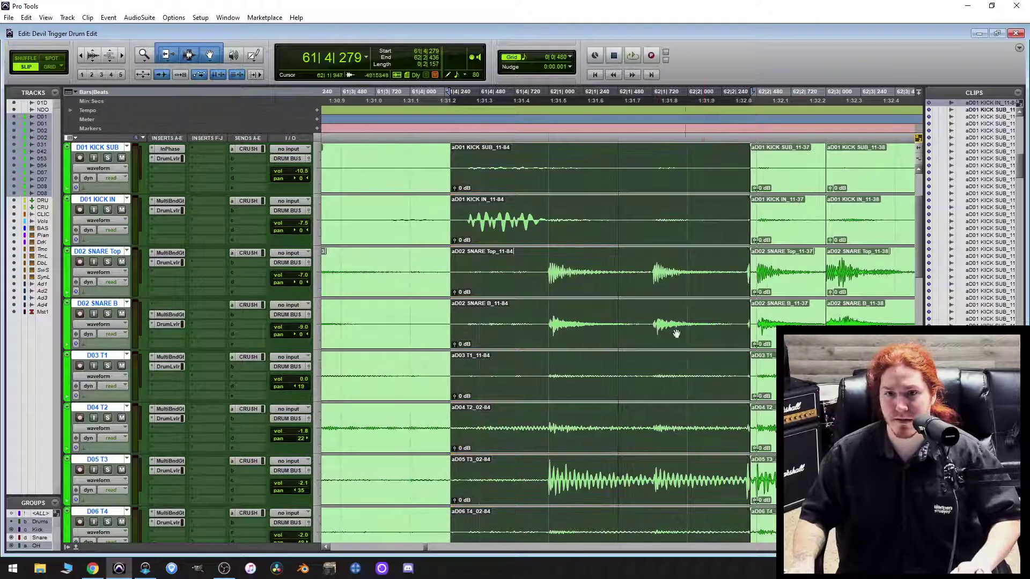
# Check the snare hits against a 1/16-note grid and reset the grid to 1/8 notes.
pyautogui.click(562, 58)
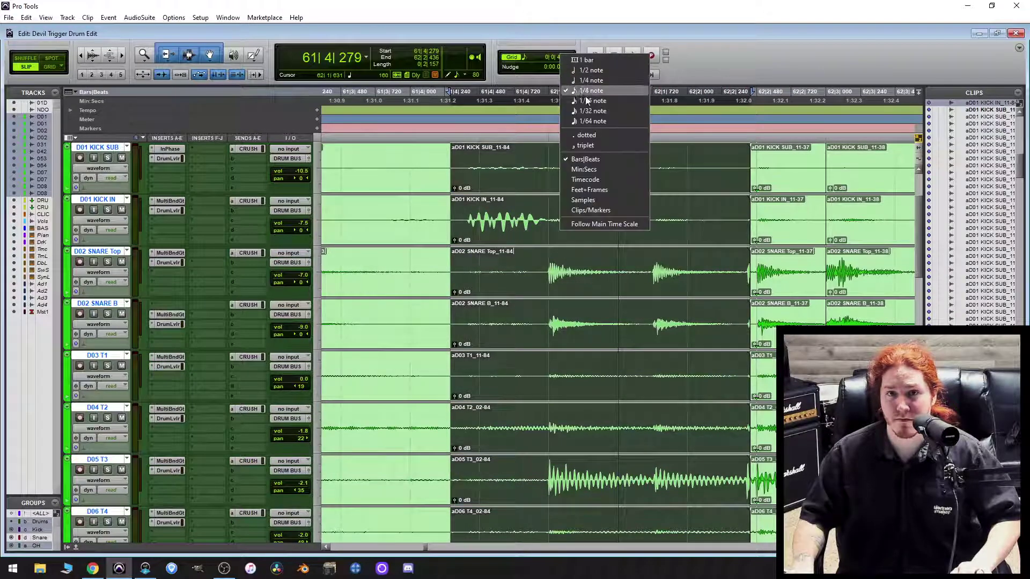
pyautogui.click(586, 102)
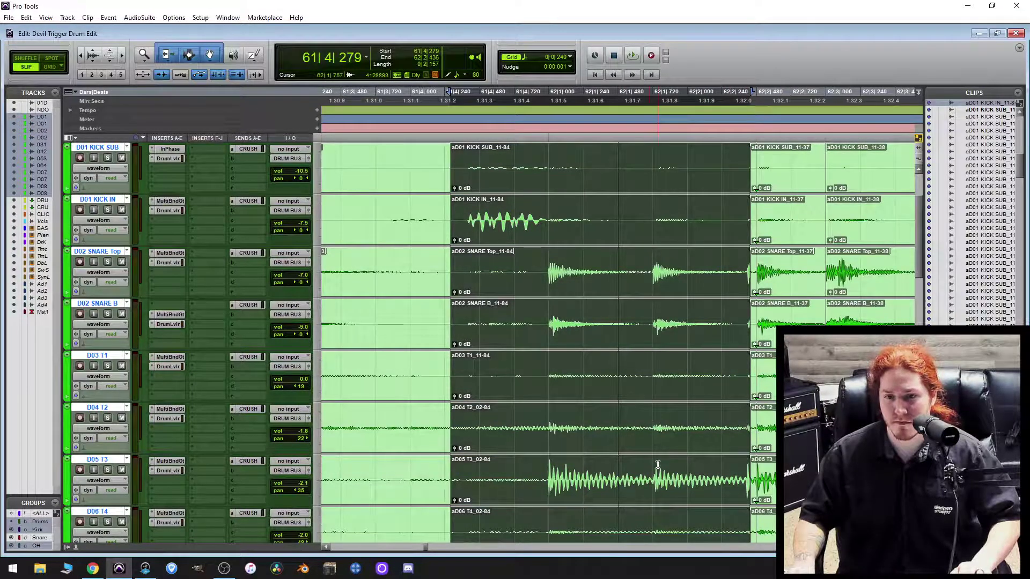
pyautogui.click(762, 484)
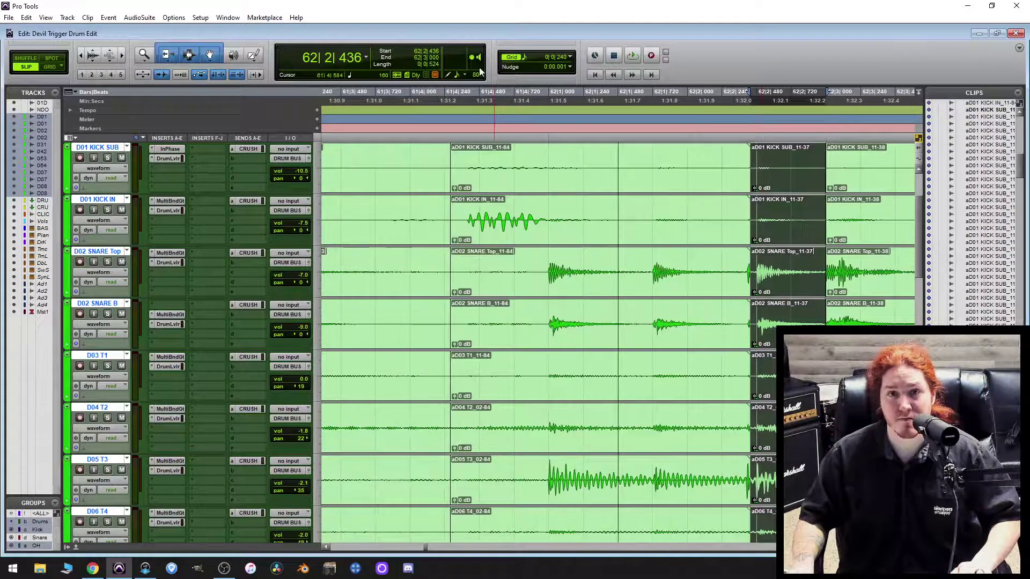
pyautogui.click(561, 57)
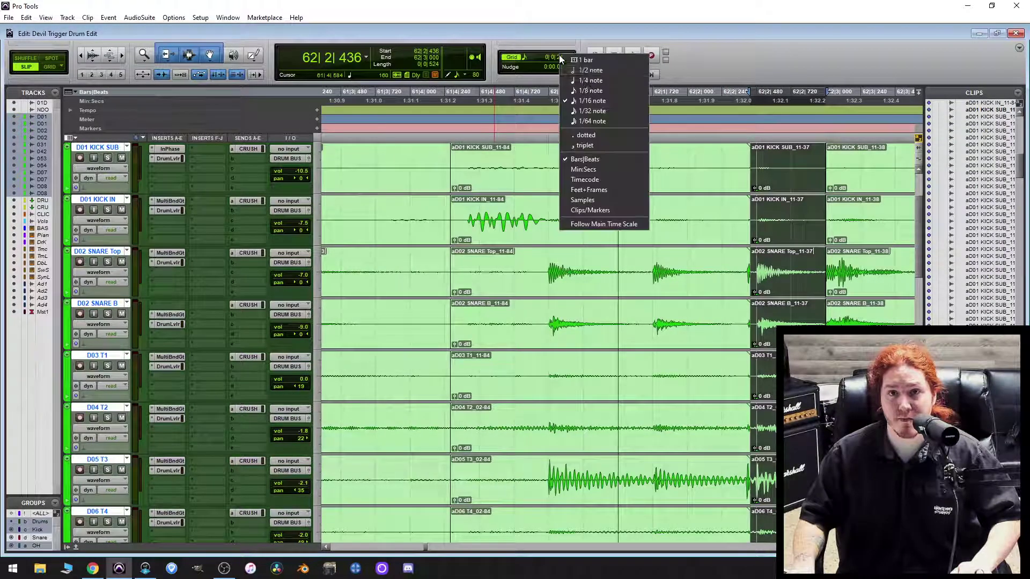
pyautogui.click(593, 94)
# Extend the start of the grouped -37 drum clips back to 62|2|385 and move the clips earlier to 62|2|380.
pyautogui.press('t')
pyautogui.press('t')
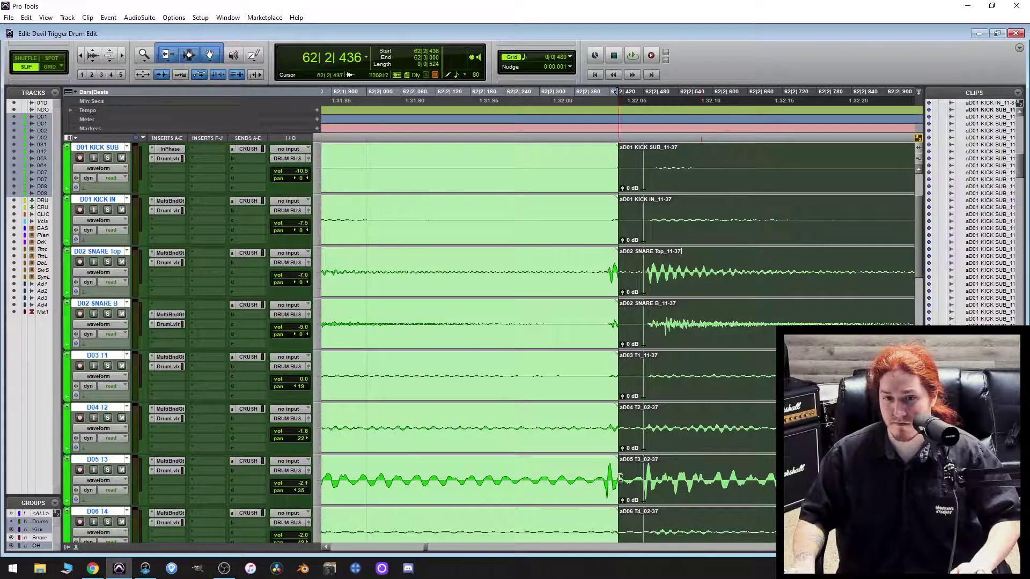
pyautogui.moveTo(622, 479); pyautogui.dragTo(595, 514)
pyautogui.press('t')
pyautogui.press('t')
pyautogui.press('t')
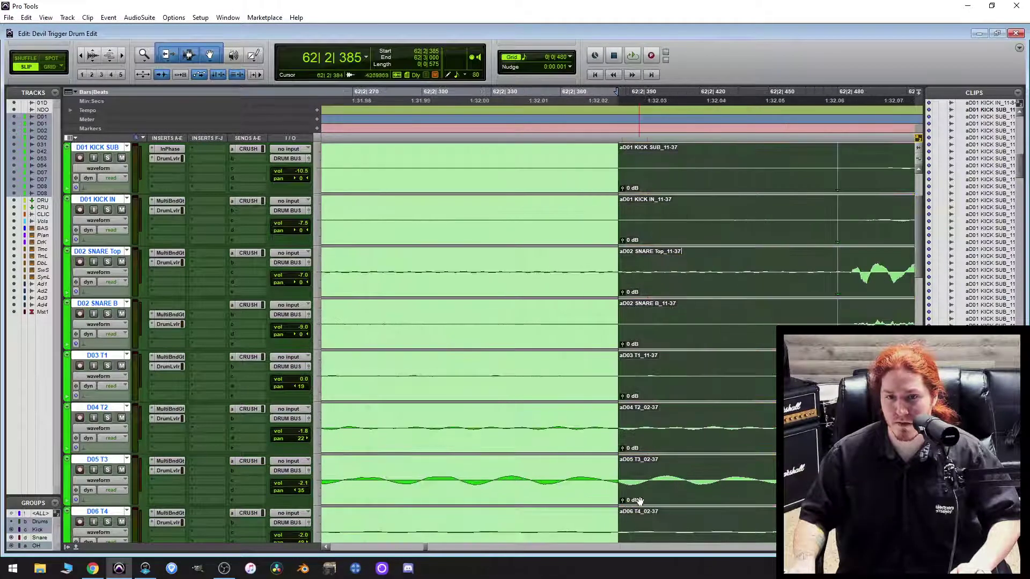
pyautogui.press('t')
pyautogui.moveTo(658, 493); pyautogui.dragTo(621, 498)
# Extend the start of the grouped -38 drum clips back to 62|2|922 and move the clips slightly earlier to 62|2|920.
pyautogui.press('r')
pyautogui.press('r')
pyautogui.press('r')
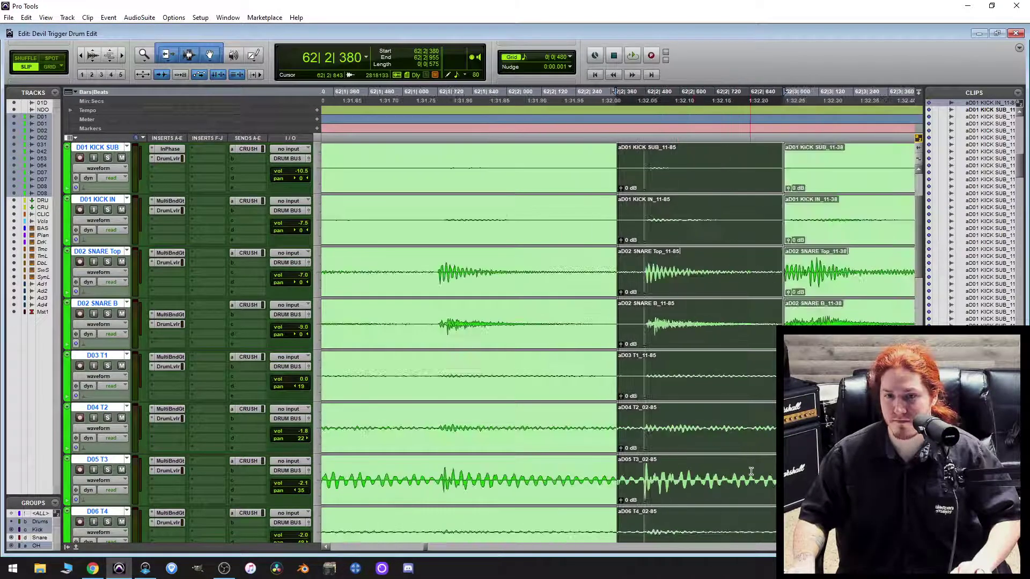
pyautogui.click(806, 440)
pyautogui.press('r')
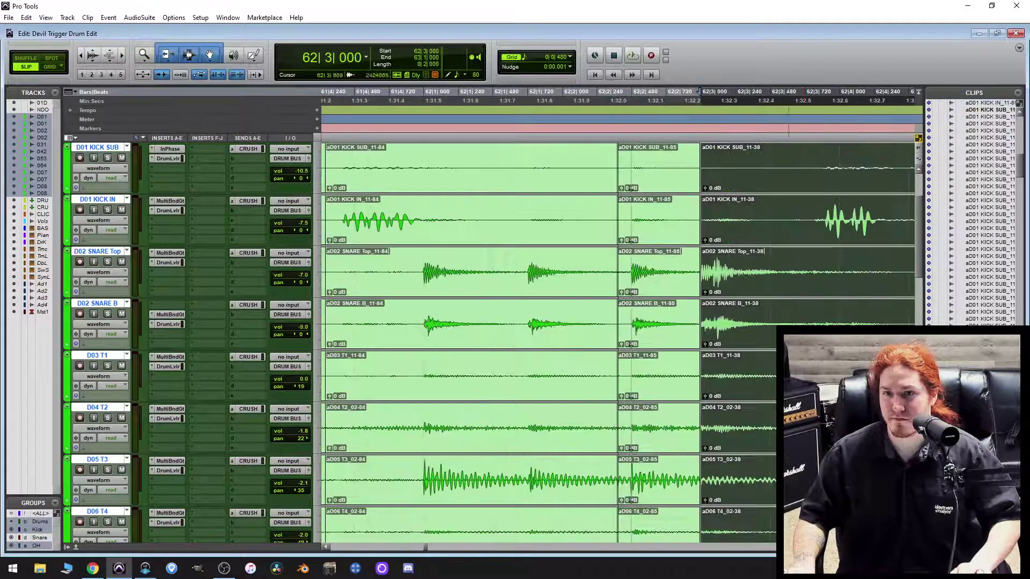
pyautogui.press('t')
pyautogui.press('t')
pyautogui.moveTo(619, 279); pyautogui.dragTo(596, 280)
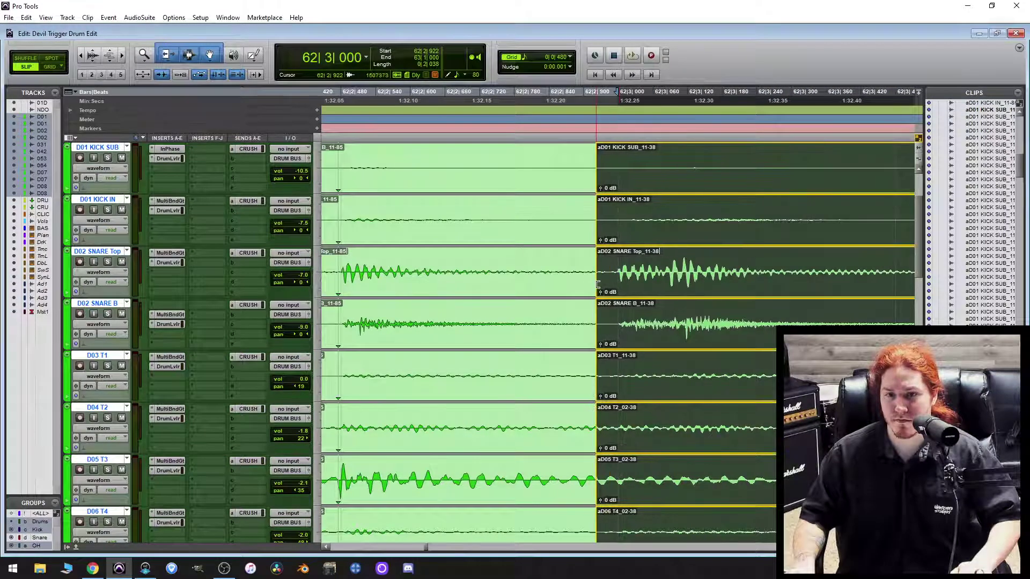
pyautogui.press('t')
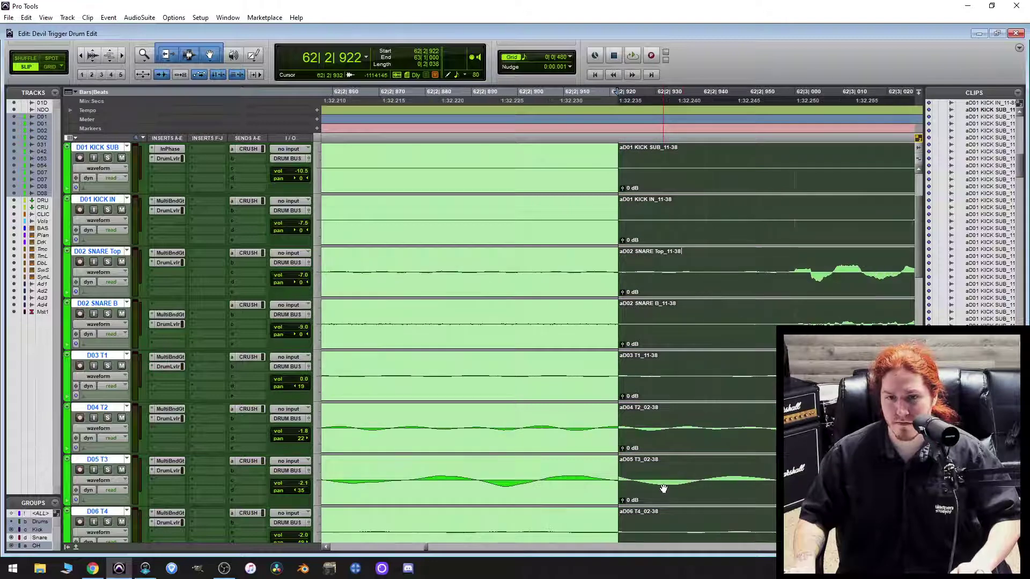
pyautogui.moveTo(663, 487); pyautogui.dragTo(618, 476)
# Play back the edited drum section from 62|1|753 to check the timing of the snare hits.
pyautogui.scroll(-4, 652, 474)
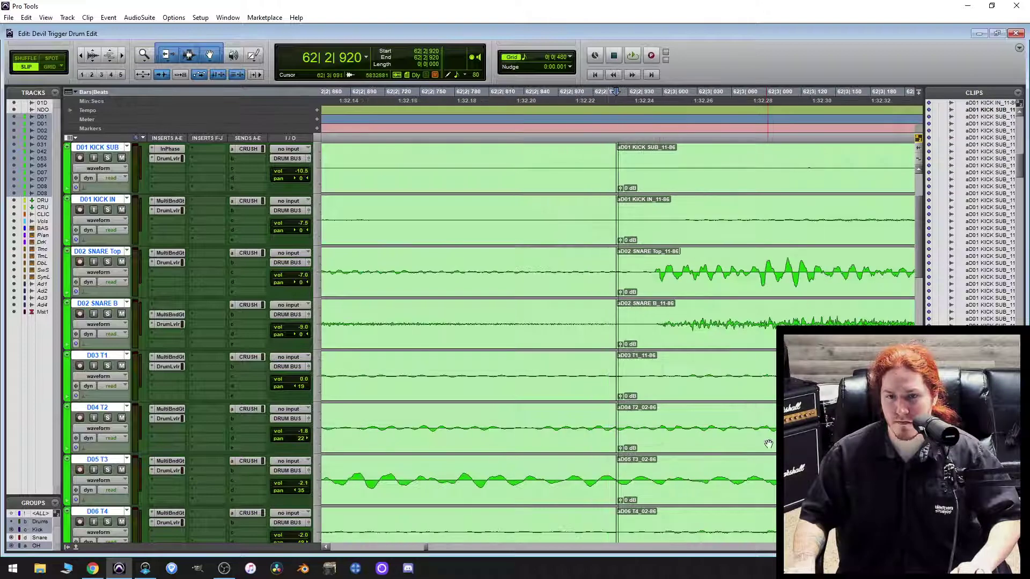
pyautogui.scroll(2, 749, 396)
pyautogui.scroll(-2, 750, 396)
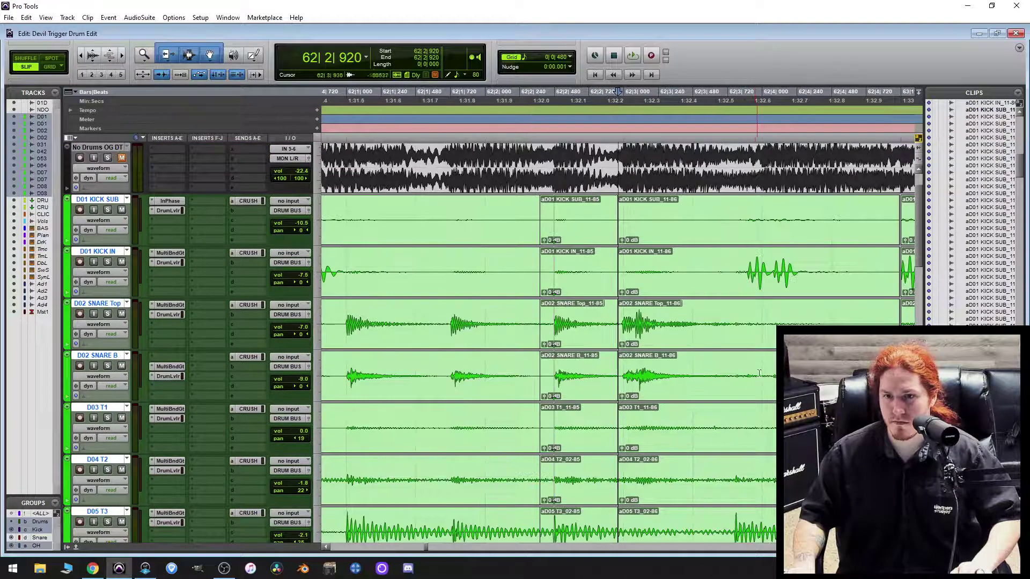
pyautogui.scroll(-2, 749, 396)
pyautogui.scroll(-1, 747, 392)
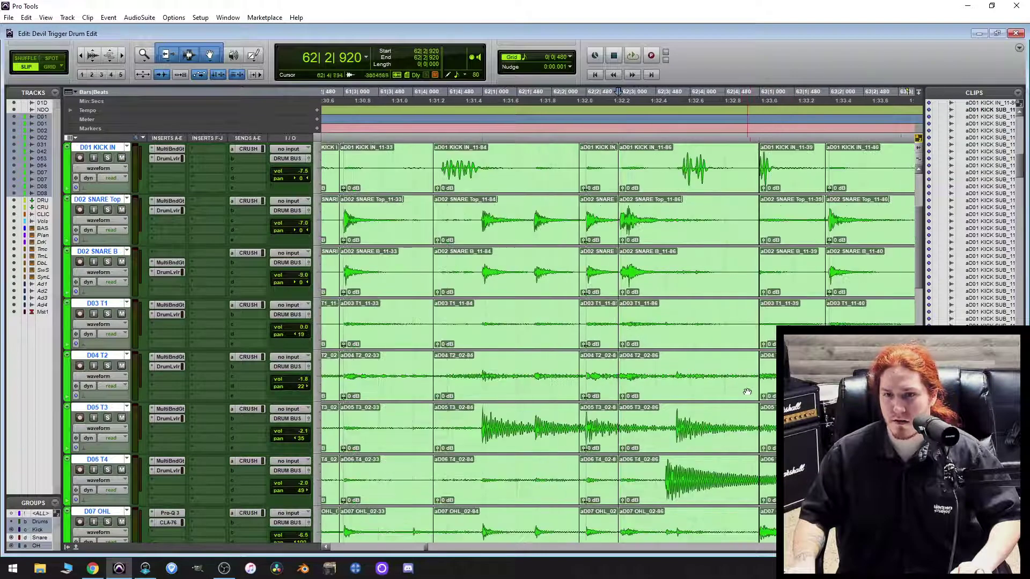
pyautogui.click(537, 266)
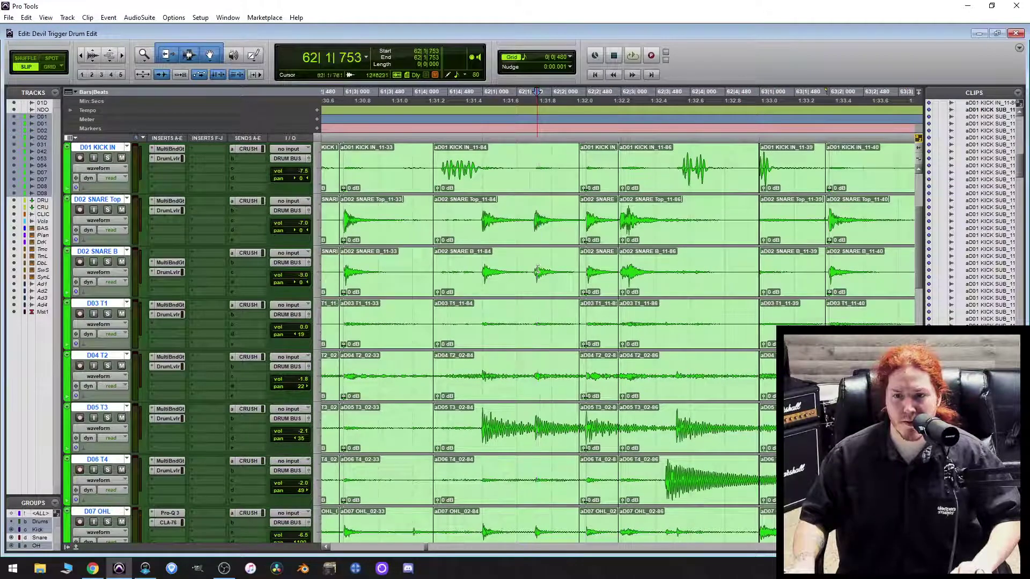
pyautogui.press('space')
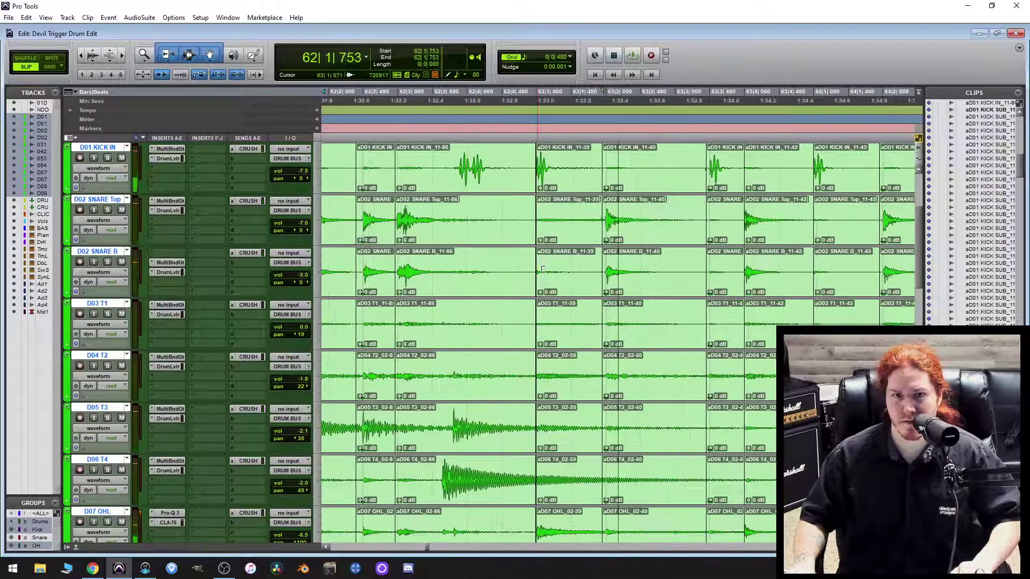
pyautogui.press('space')
pyautogui.press('space')
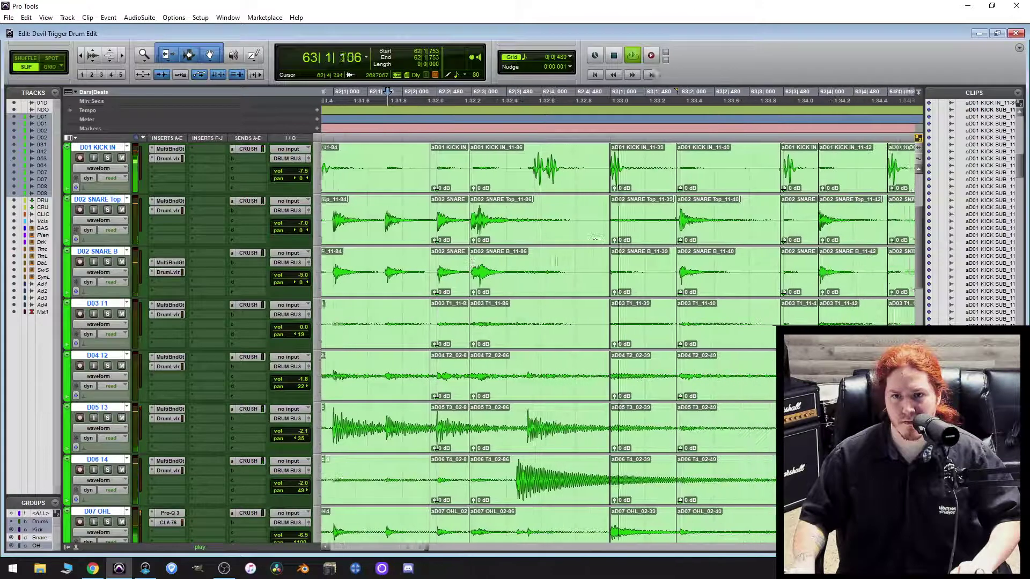
pyautogui.press('space')
# Extend the start of the grouped -39 drum clips back to 62|4|888 and move the clips earlier to 62|4|879.
pyautogui.click(519, 226)
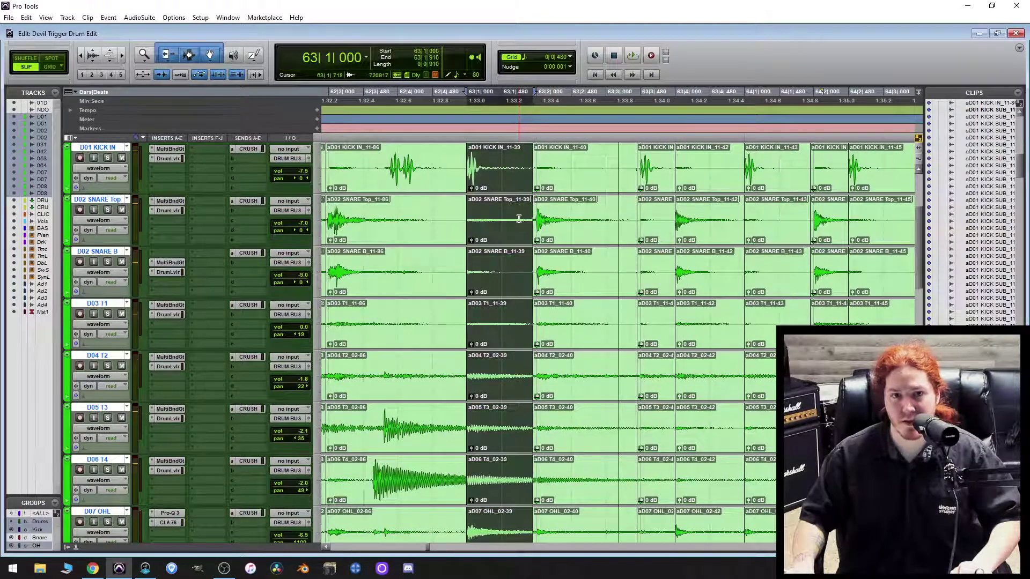
pyautogui.scroll(2, 516, 230)
pyautogui.press('t')
pyautogui.press('t')
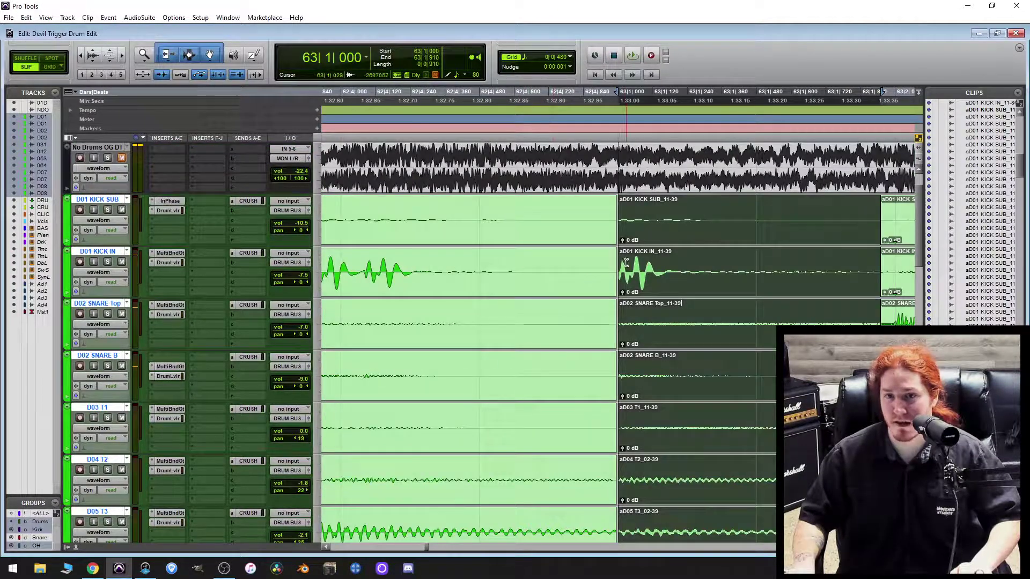
pyautogui.moveTo(623, 267); pyautogui.dragTo(602, 276)
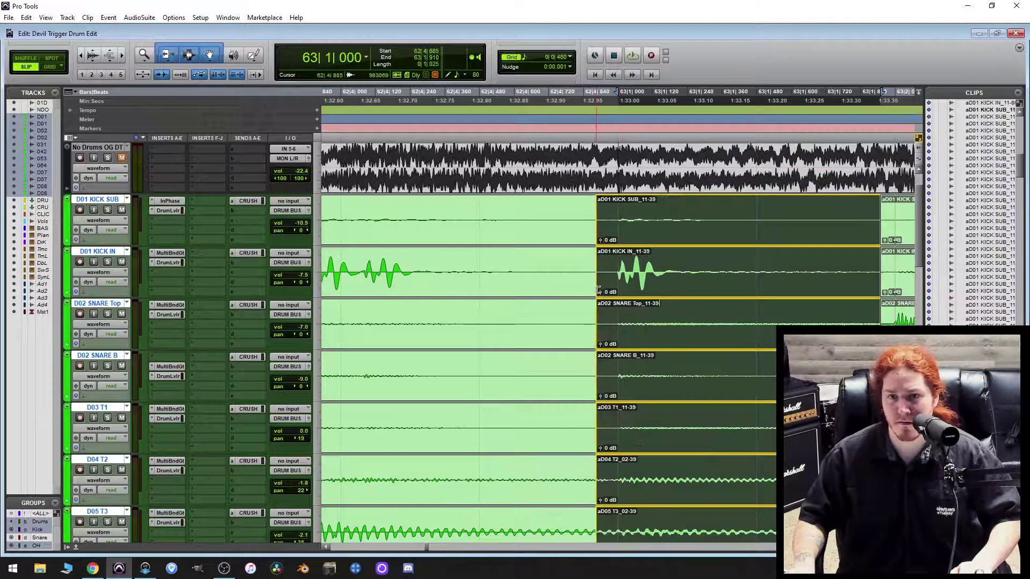
pyautogui.scroll(-4, 599, 290)
pyautogui.press('t')
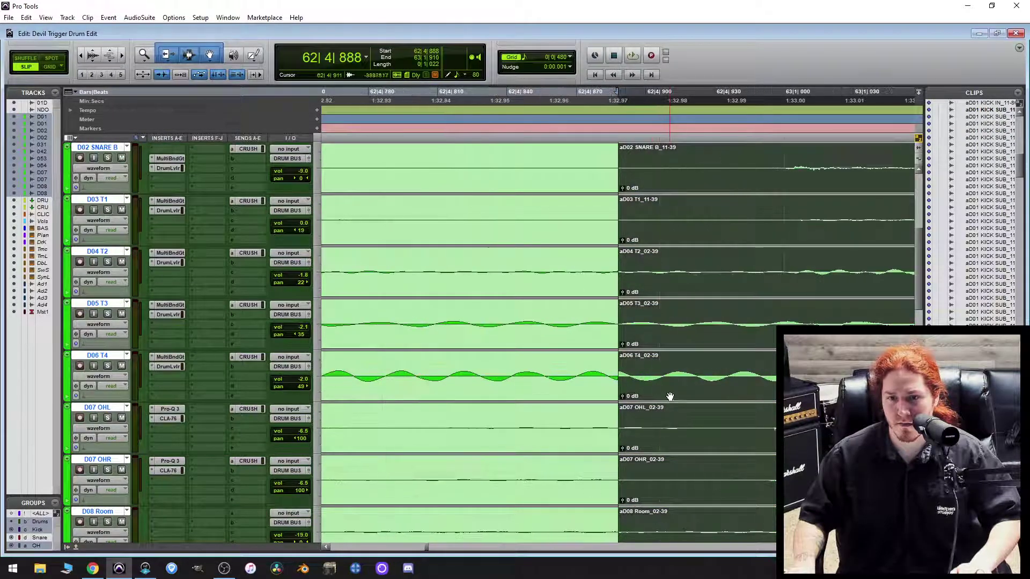
pyautogui.moveTo(670, 395); pyautogui.dragTo(629, 395)
# Extend the start of the grouped -40 drum clips back to 63|1|886, ahead of the snare hit.
pyautogui.press('r')
pyautogui.press('r')
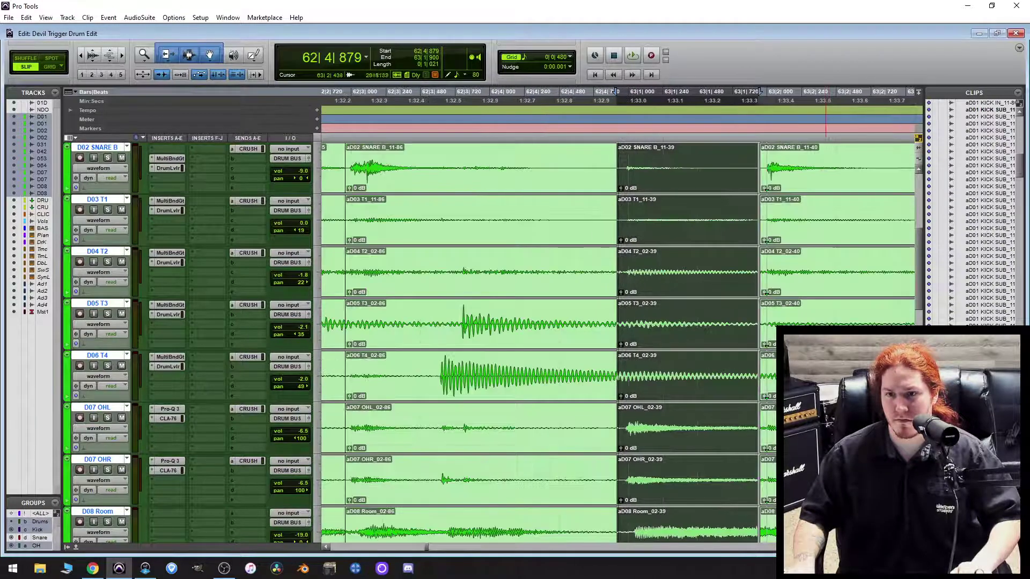
pyautogui.click(823, 392)
pyautogui.scroll(2, 822, 392)
pyautogui.press('t')
pyautogui.press('t')
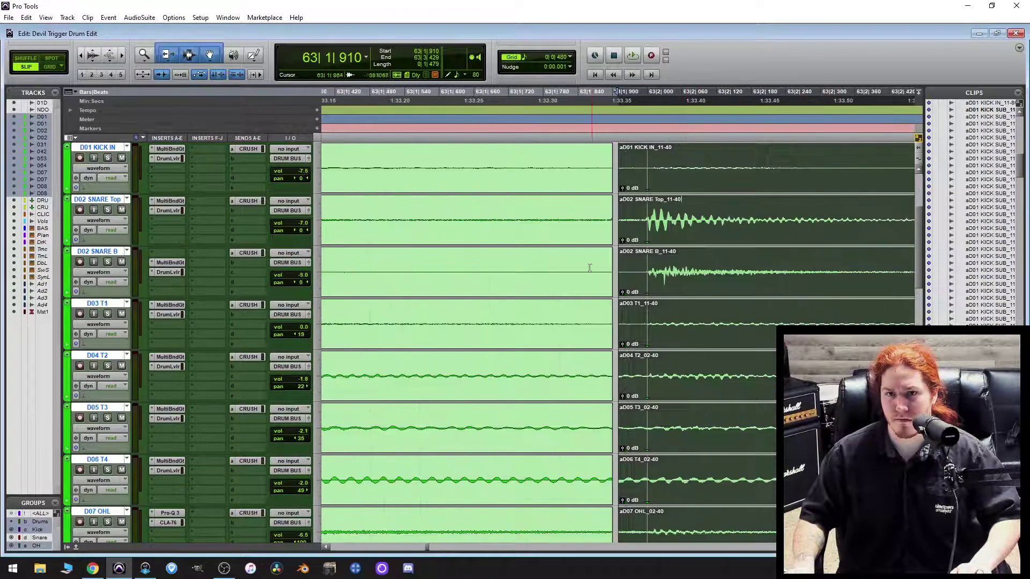
pyautogui.moveTo(621, 217); pyautogui.dragTo(608, 218)
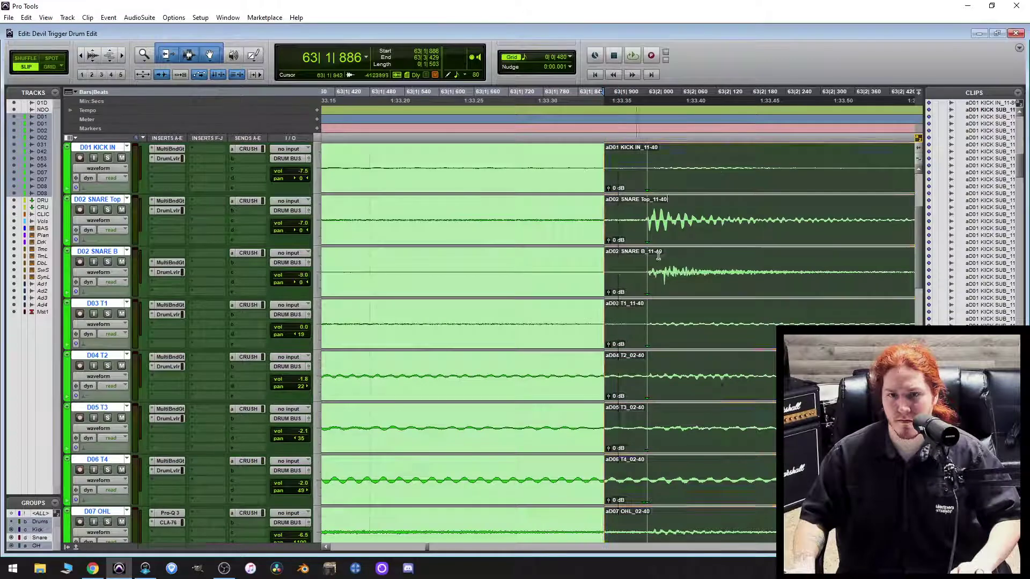
# Extend the start of the grouped -41 drum clips slightly earlier and the start of the -42 clips back to 63|3|908.
pyautogui.scroll(-3, 711, 307)
pyautogui.press('r')
pyautogui.press('r')
pyautogui.press('r')
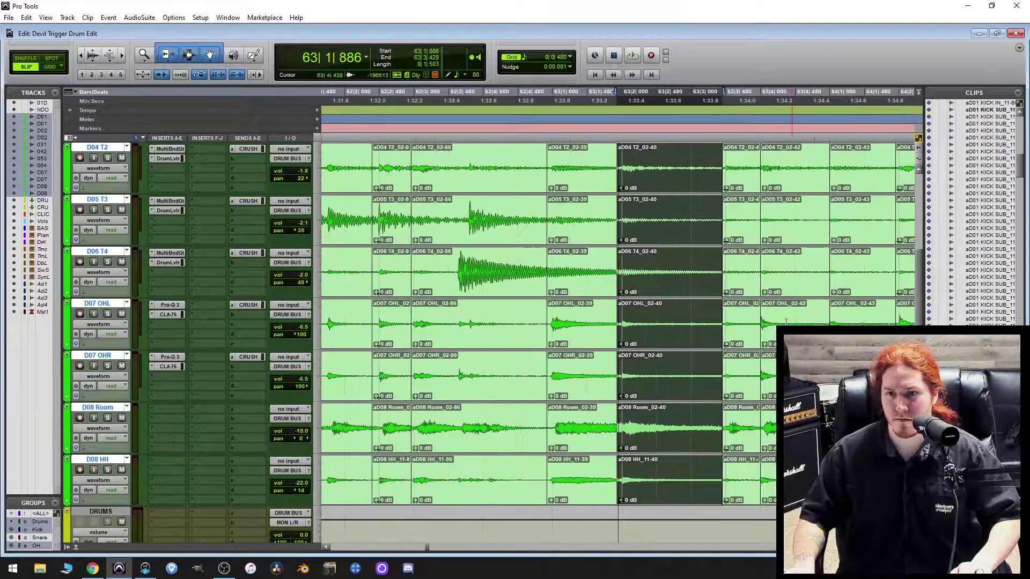
pyautogui.click(741, 337)
pyautogui.press('t')
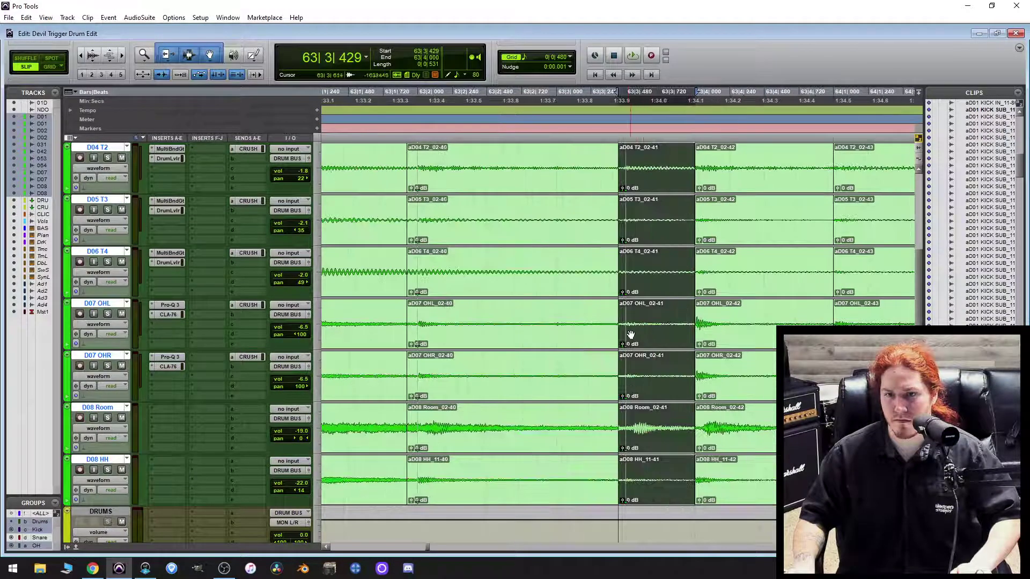
pyautogui.moveTo(625, 329)
pyautogui.mouseDown()
pyautogui.moveTo(601, 328)
pyautogui.moveTo(619, 328)
pyautogui.mouseUp()
pyautogui.moveTo(701, 368); pyautogui.dragTo(688, 371)
# Extend the start of the grouped -43 drum clips back to 63|4|888, ahead of the kick hit.
pyautogui.hscroll(5, 697, 359)
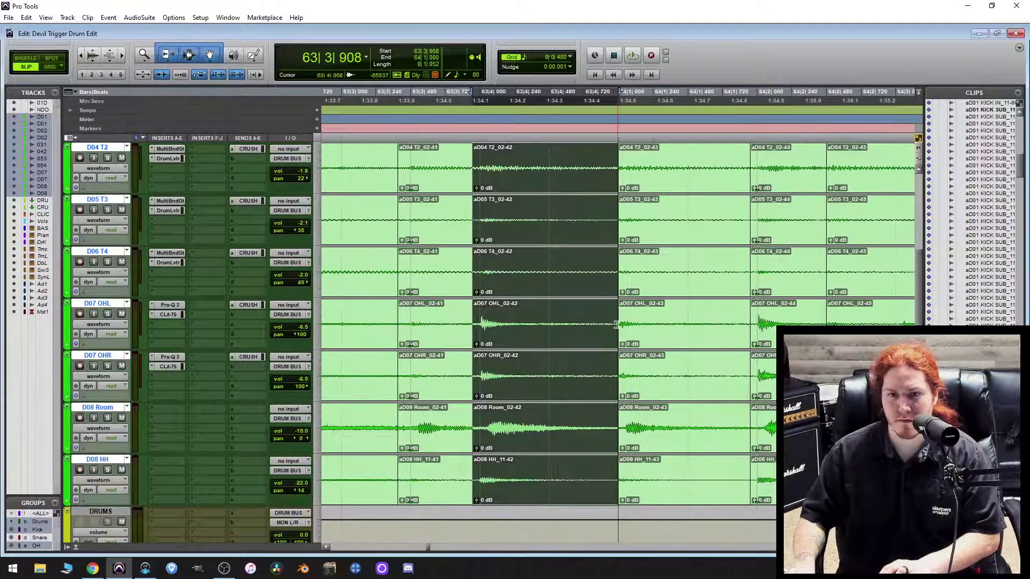
pyautogui.moveTo(616, 324); pyautogui.dragTo(609, 325)
pyautogui.scroll(3, 644, 351)
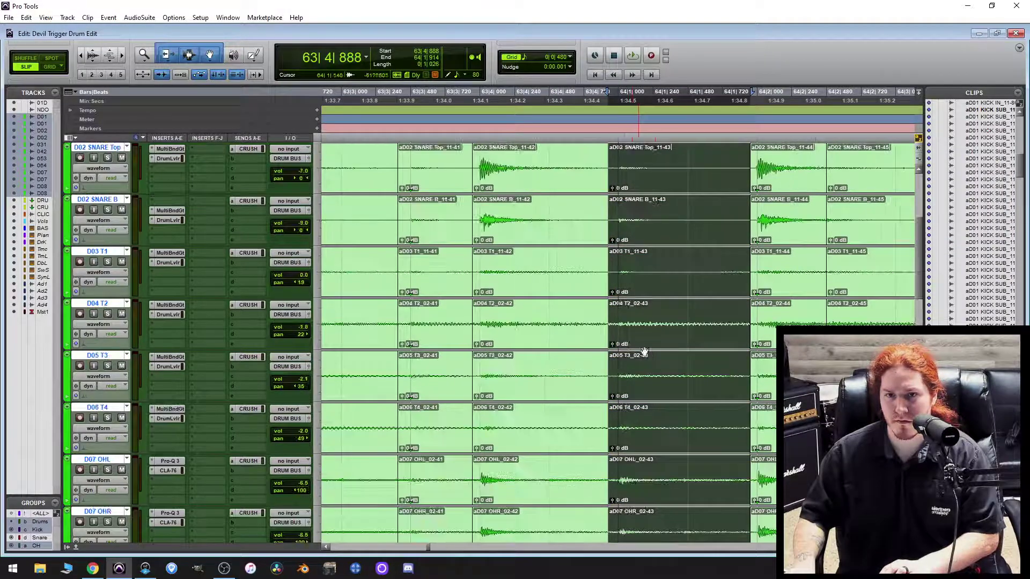
# Separate the grouped -45 drum clips just before the small overhead hit and move the separated section earlier to 64|2|918.
pyautogui.hscroll(3, 644, 353)
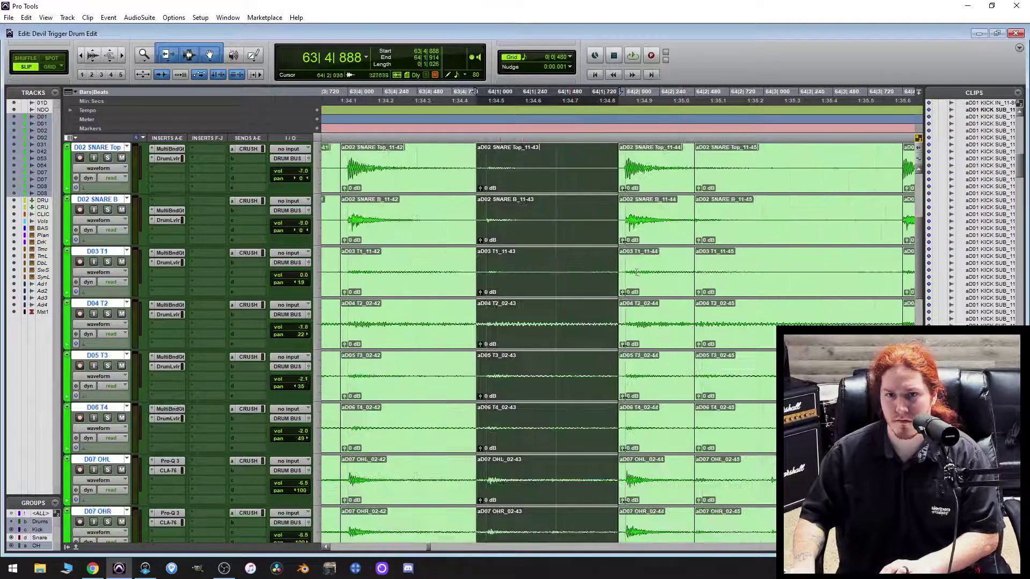
pyautogui.click(720, 279)
pyautogui.hscroll(6, 720, 279)
pyautogui.scroll(-1, 607, 349)
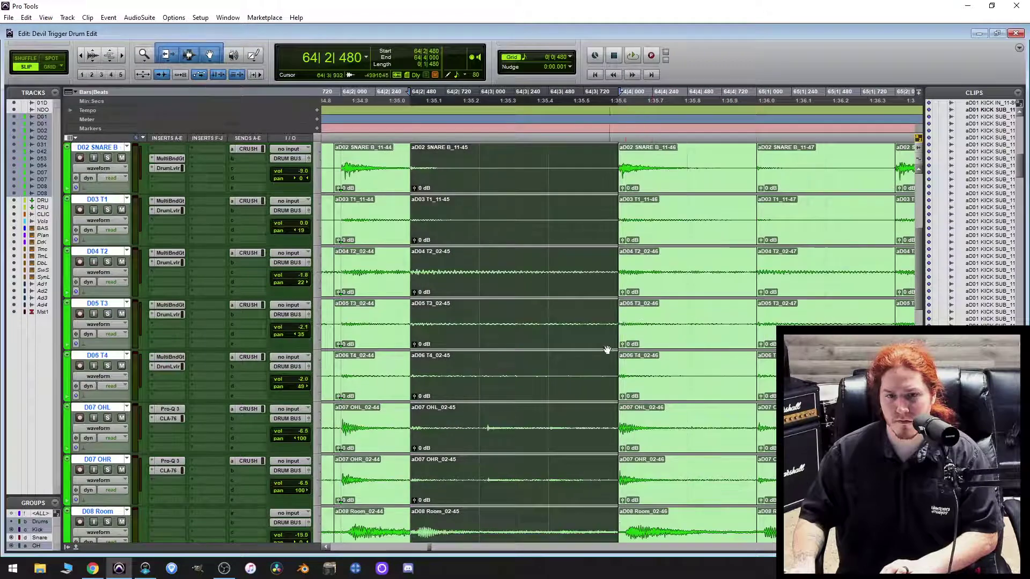
pyautogui.scroll(-1, 527, 385)
pyautogui.click(607, 376)
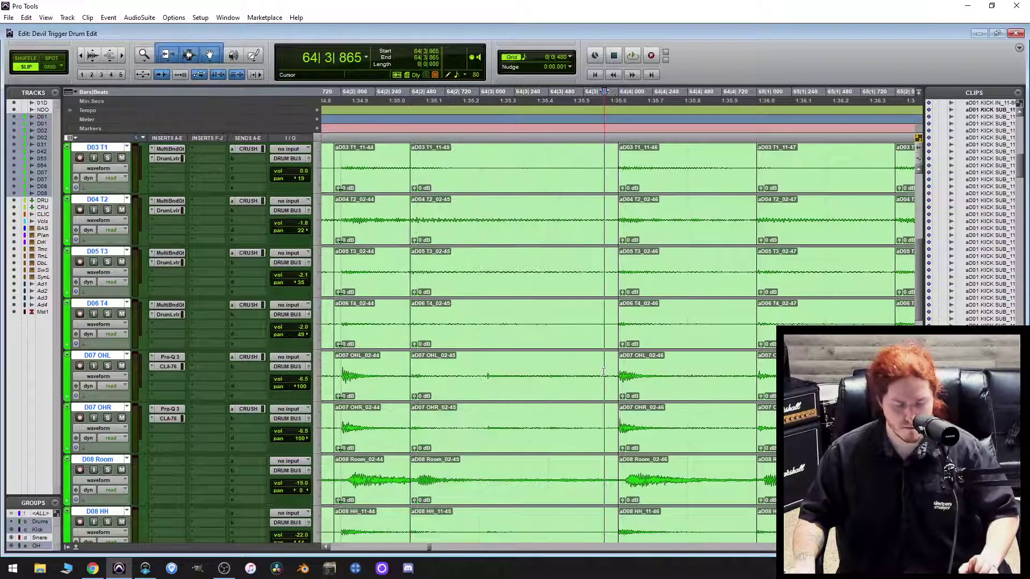
pyautogui.moveTo(608, 386); pyautogui.dragTo(478, 373)
pyautogui.press('b')
pyautogui.click(538, 399)
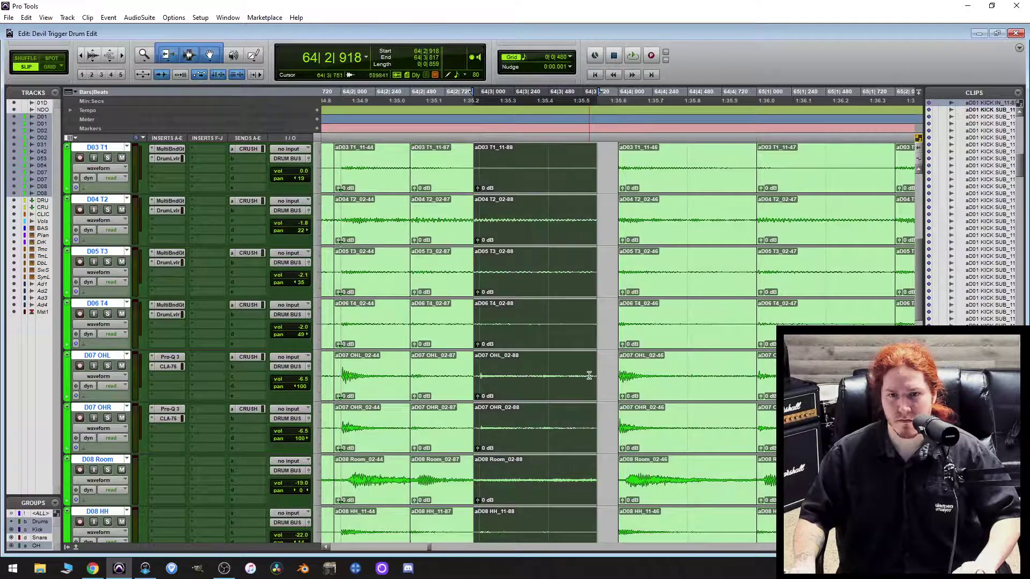
# Extend the starts of the grouped -46 clips back to 64|3|813, the -47 clips slightly earlier, and the -48 clips back to 65|1|907.
pyautogui.moveTo(592, 372)
pyautogui.mouseDown()
pyautogui.moveTo(612, 372)
pyautogui.moveTo(604, 373)
pyautogui.mouseUp()
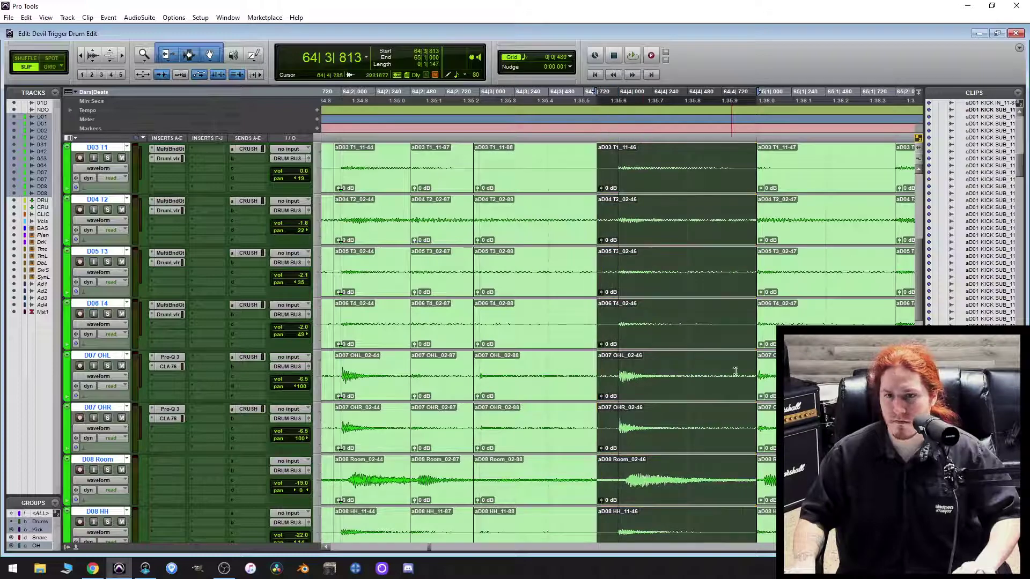
pyautogui.hscroll(3, 630, 397)
pyautogui.moveTo(681, 374); pyautogui.dragTo(657, 379)
pyautogui.hscroll(6, 675, 381)
pyautogui.hscroll(3, 660, 397)
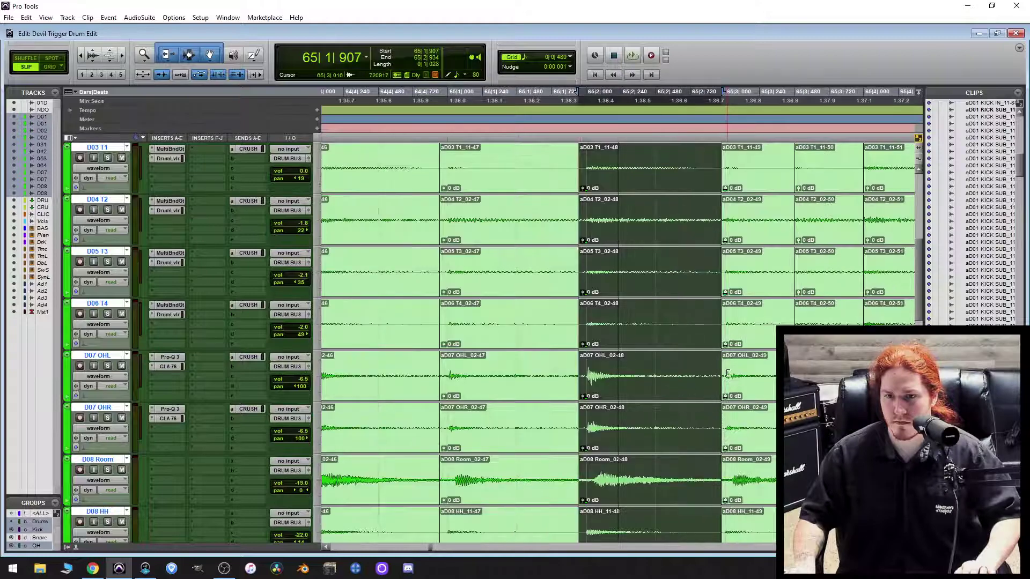
# Extend the starts of the grouped -49, -50 and -51 drum clips back to 65|2|898, 65|3|443 and 65|3|904 respectively.
pyautogui.moveTo(728, 374); pyautogui.dragTo(722, 376)
pyautogui.hscroll(9, 572, 374)
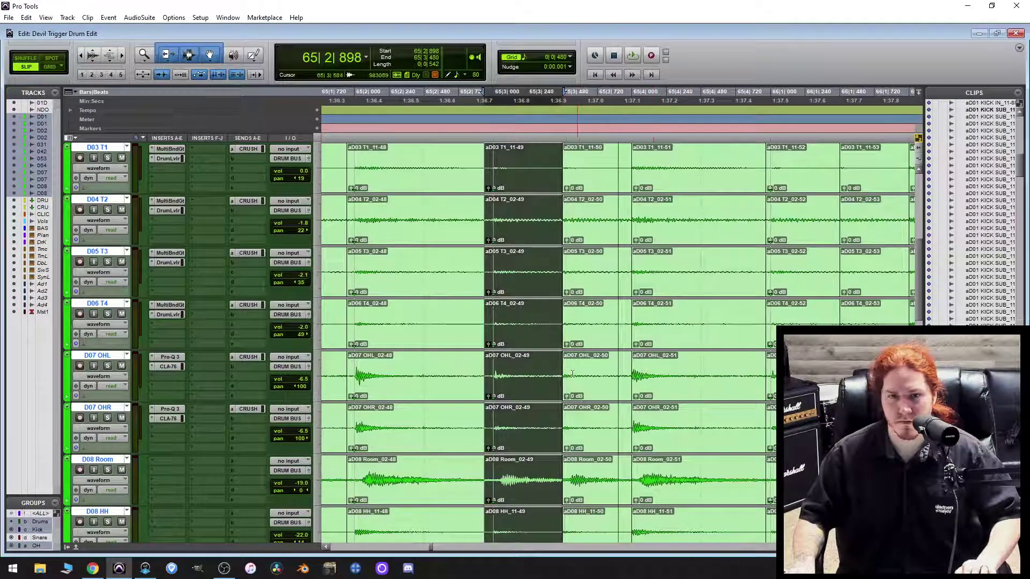
pyautogui.moveTo(573, 374); pyautogui.dragTo(568, 375)
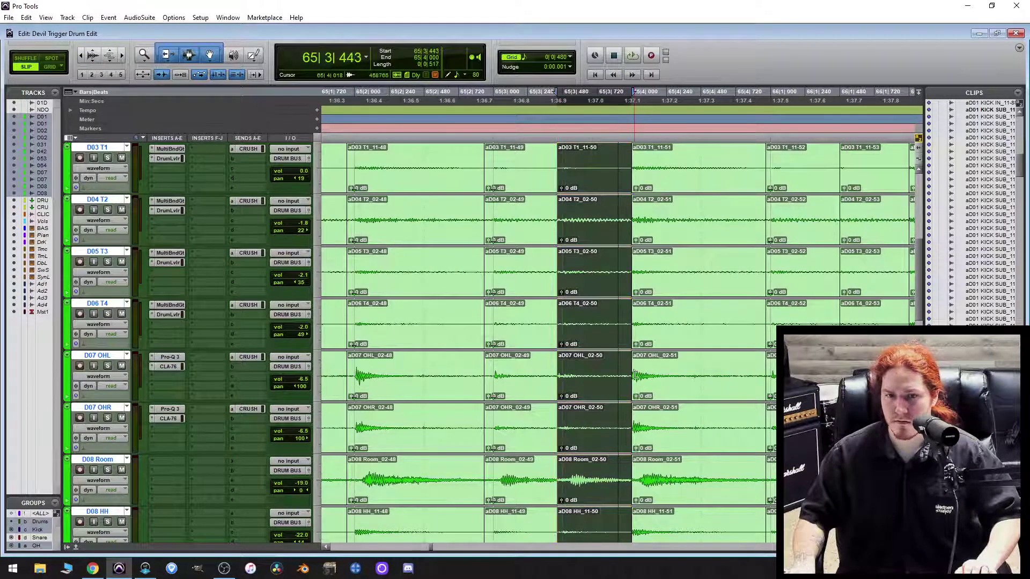
pyautogui.moveTo(636, 376); pyautogui.dragTo(621, 377)
# Extend the start of the grouped -53 drum clips back to 66|1|388 and check the surrounding kick and snare hits.
pyautogui.hscroll(6, 623, 382)
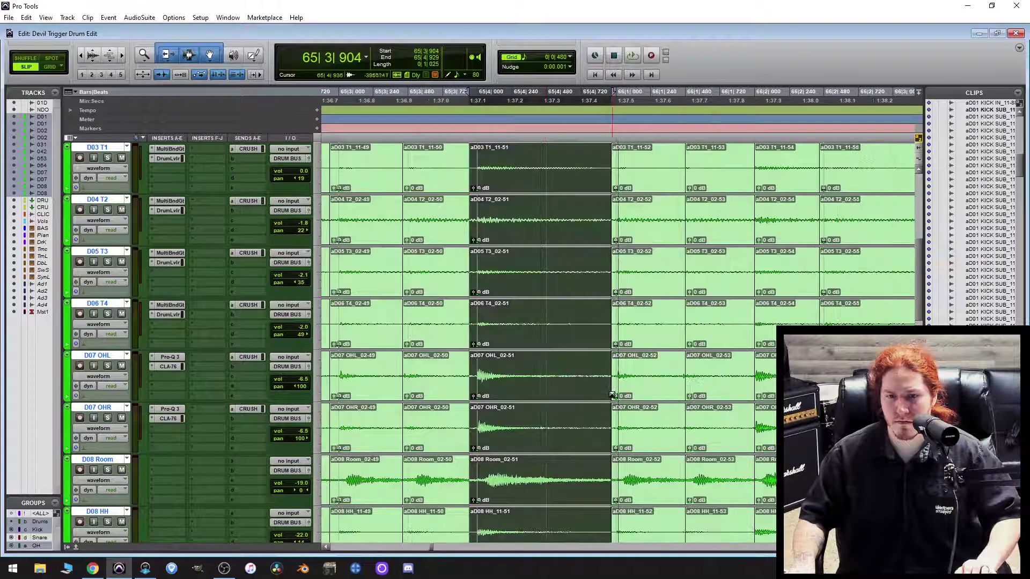
pyautogui.hscroll(3, 623, 388)
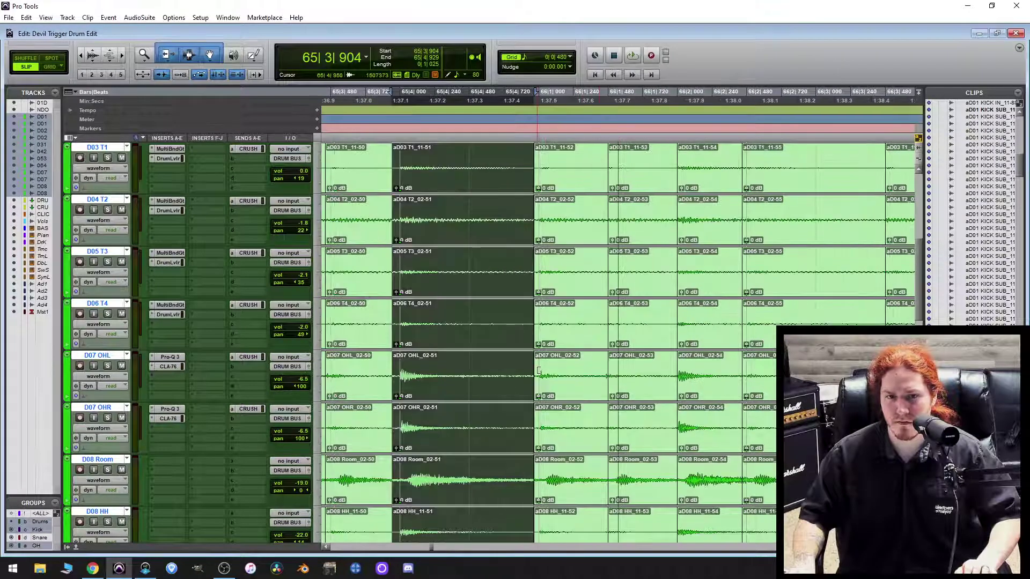
pyautogui.moveTo(608, 374); pyautogui.dragTo(596, 376)
pyautogui.scroll(4, 751, 344)
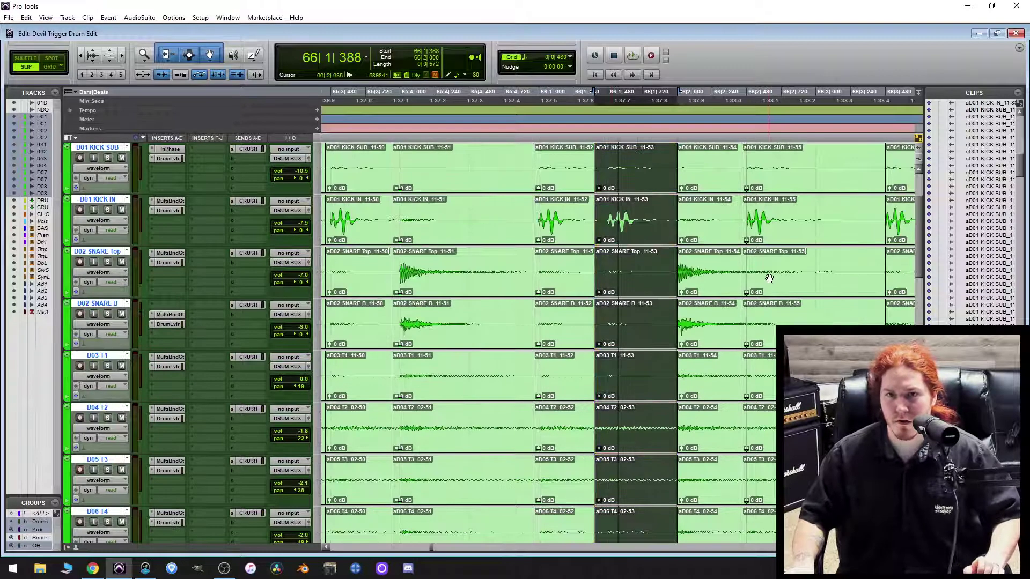
pyautogui.scroll(-2, 751, 277)
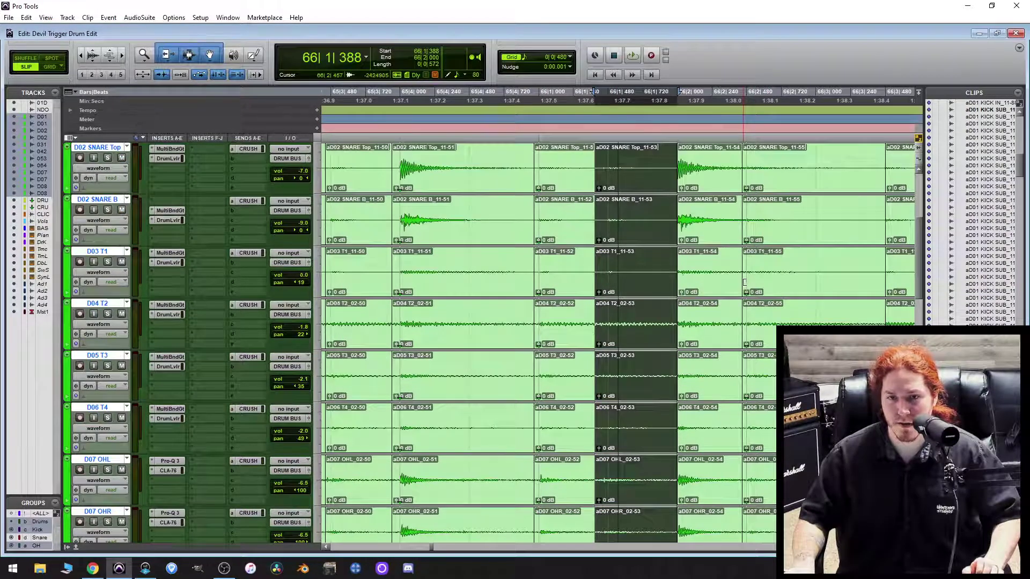
pyautogui.scroll(-1, 745, 283)
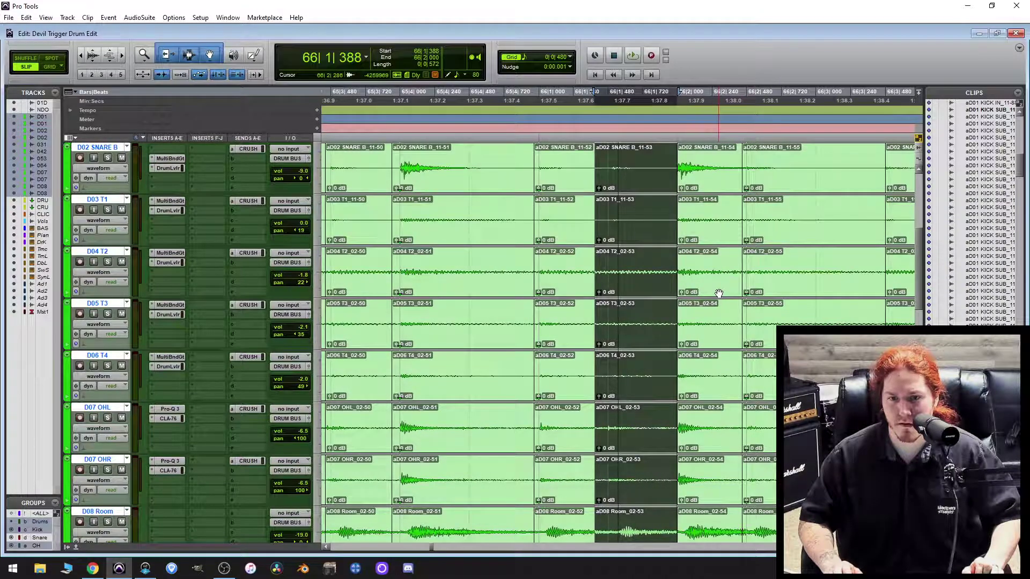
# Nudge the audio inside the -53 kick clips slightly earlier while keeping the clip boundaries in place.
pyautogui.scroll(2, 601, 368)
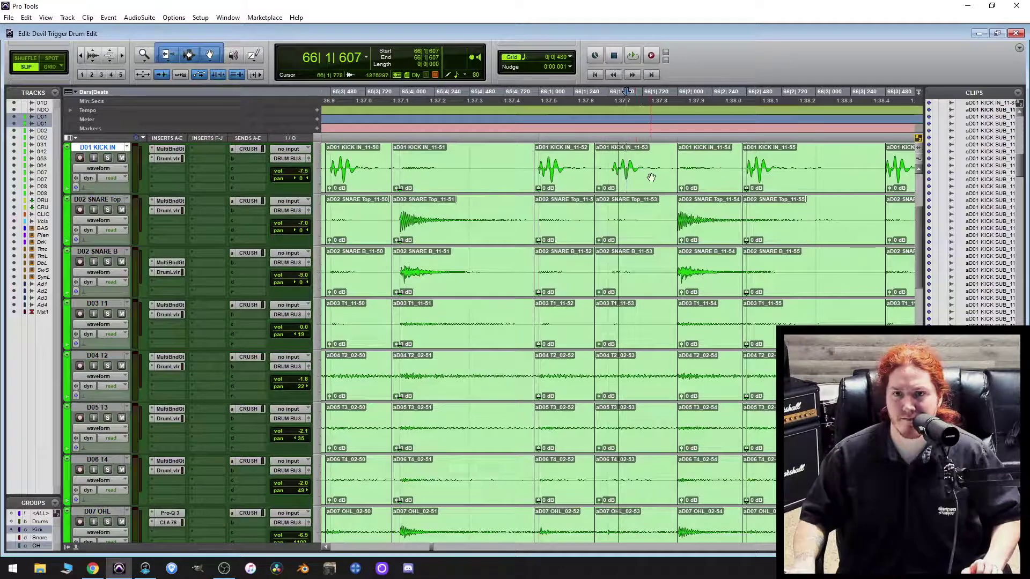
pyautogui.click(650, 175)
pyautogui.press('super+minus')
pyautogui.press('super+minus')
pyautogui.press('super+minus')
pyautogui.press('super+minus')
pyautogui.press('super+minus')
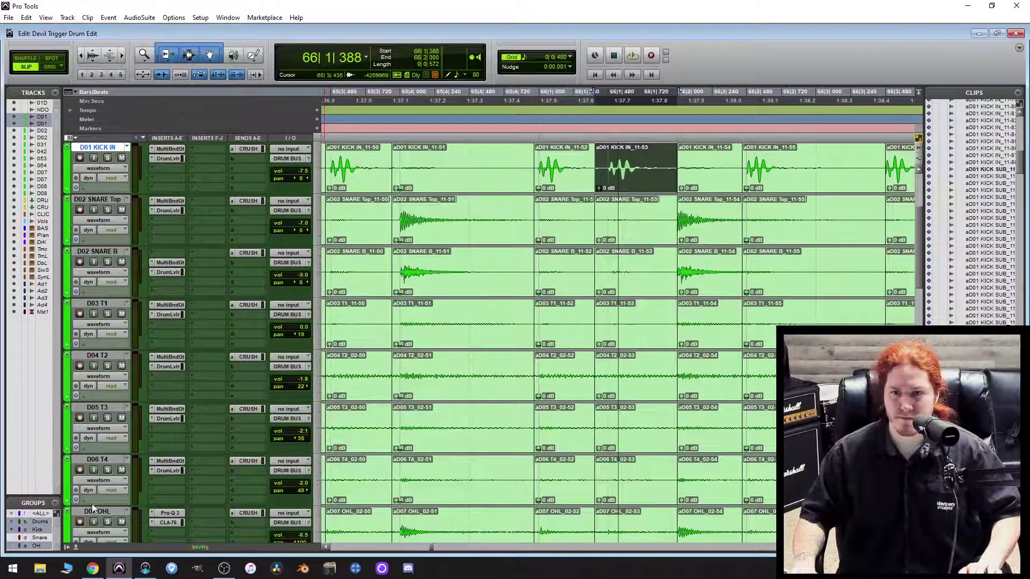
# Extend the start of the grouped -54 drum clips back to 66|1|915, ahead of the snare hit.
pyautogui.click(680, 228)
pyautogui.moveTo(681, 228); pyautogui.dragTo(671, 227)
pyautogui.scroll(-3, 674, 393)
pyautogui.scroll(-1, 696, 406)
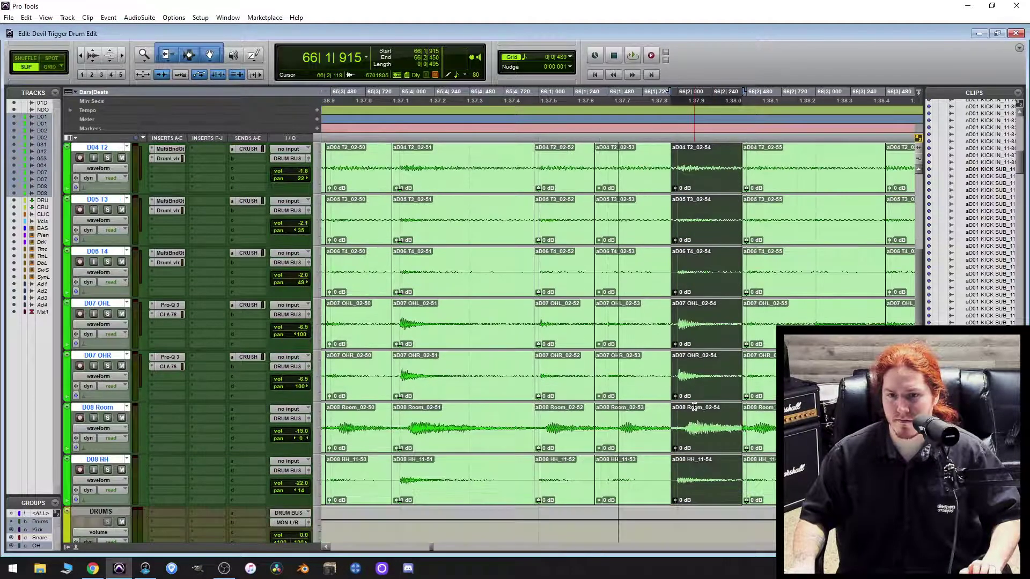
# Extend the start of the grouped -56 drum clips back to 66|3|311, well ahead of the kick hit.
pyautogui.hscroll(1, 697, 406)
pyautogui.scroll(3, 698, 404)
pyautogui.scroll(3, 707, 392)
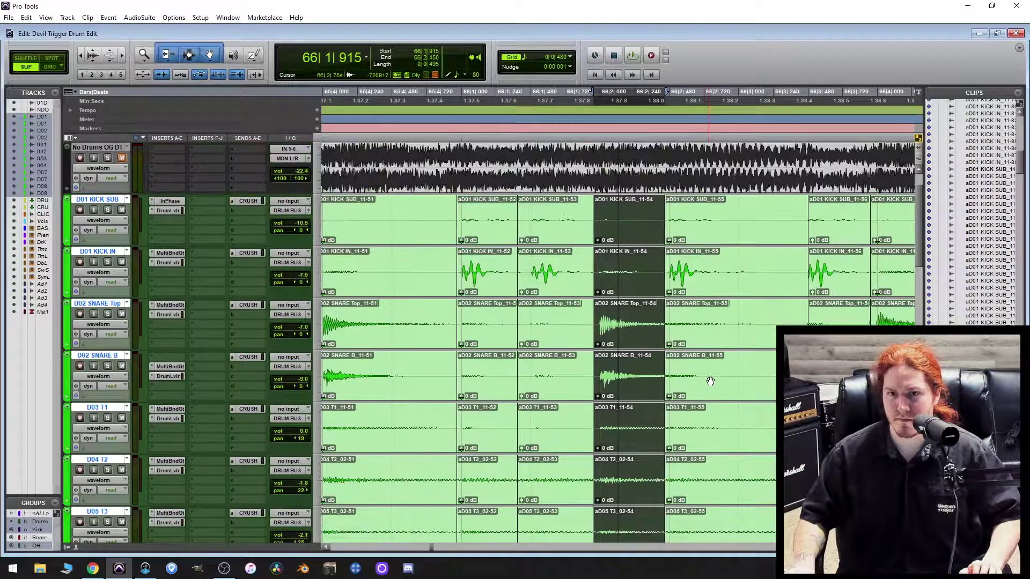
pyautogui.scroll(-1, 686, 322)
pyautogui.hscroll(1, 693, 334)
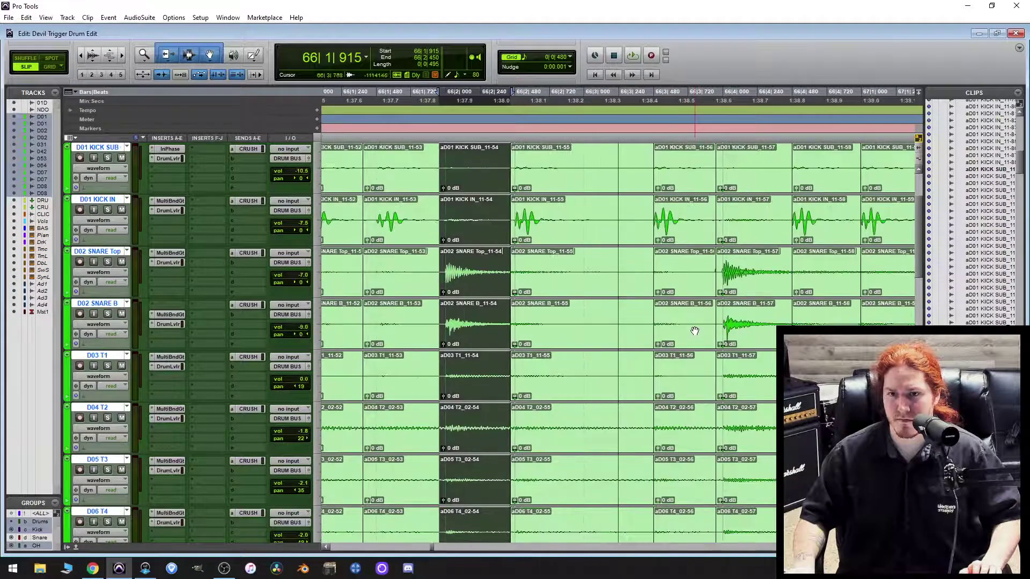
pyautogui.click(660, 223)
pyautogui.scroll(-5, 681, 352)
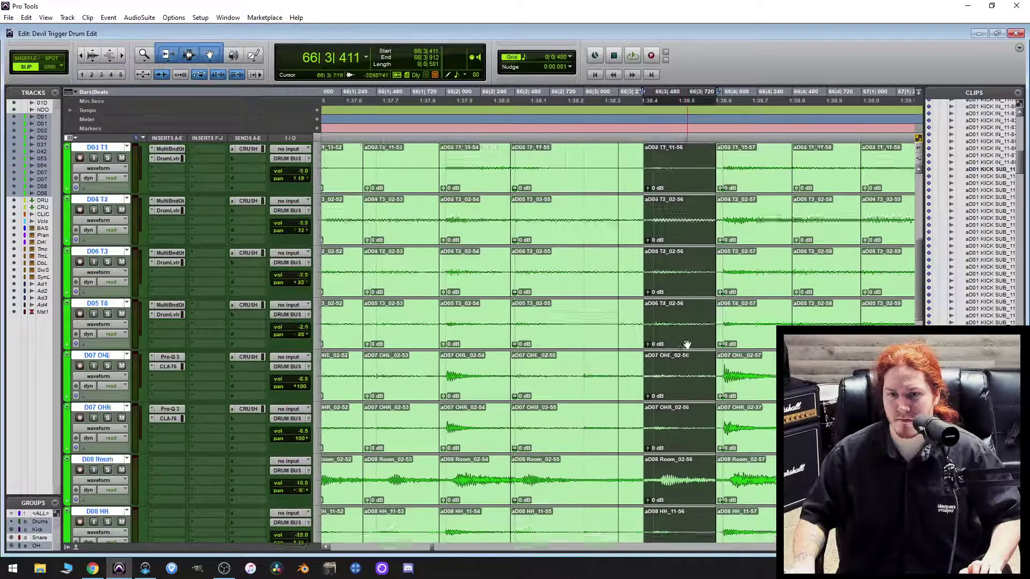
pyautogui.moveTo(650, 324); pyautogui.dragTo(629, 343)
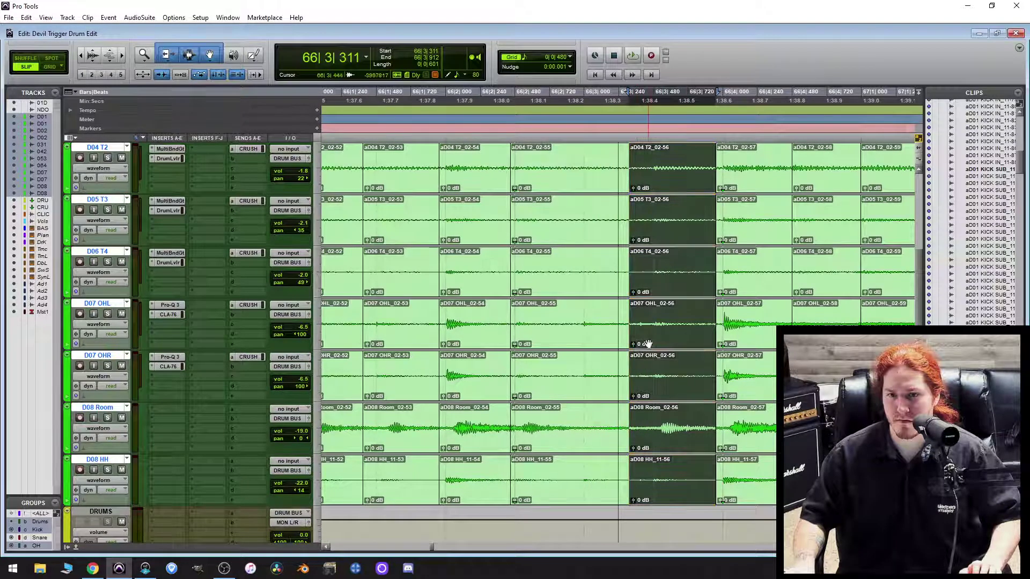
# Extend the start of the grouped -57 drum clips back to 66|3|890, ahead of the snare hit.
pyautogui.scroll(4, 726, 358)
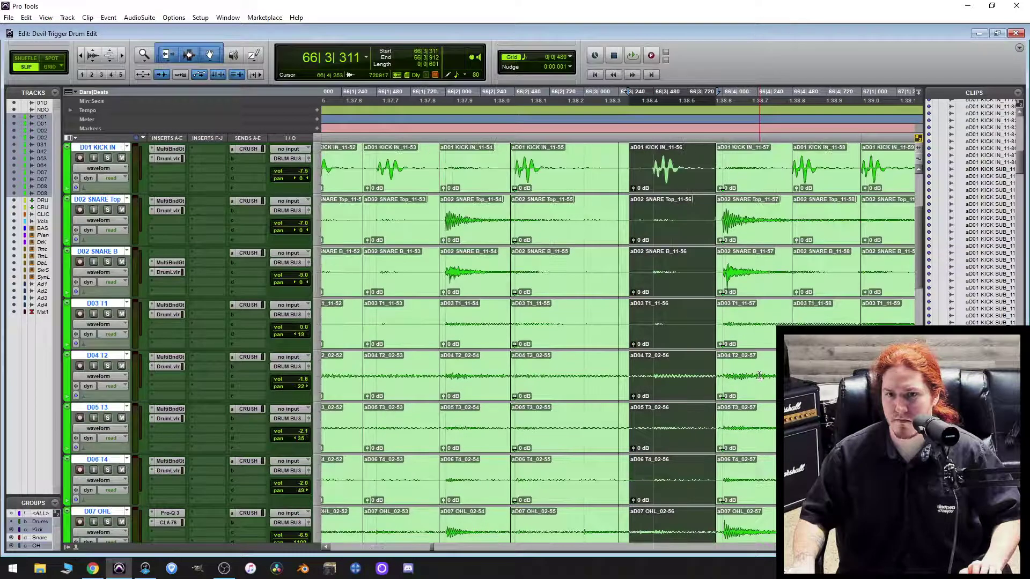
pyautogui.hscroll(2, 760, 375)
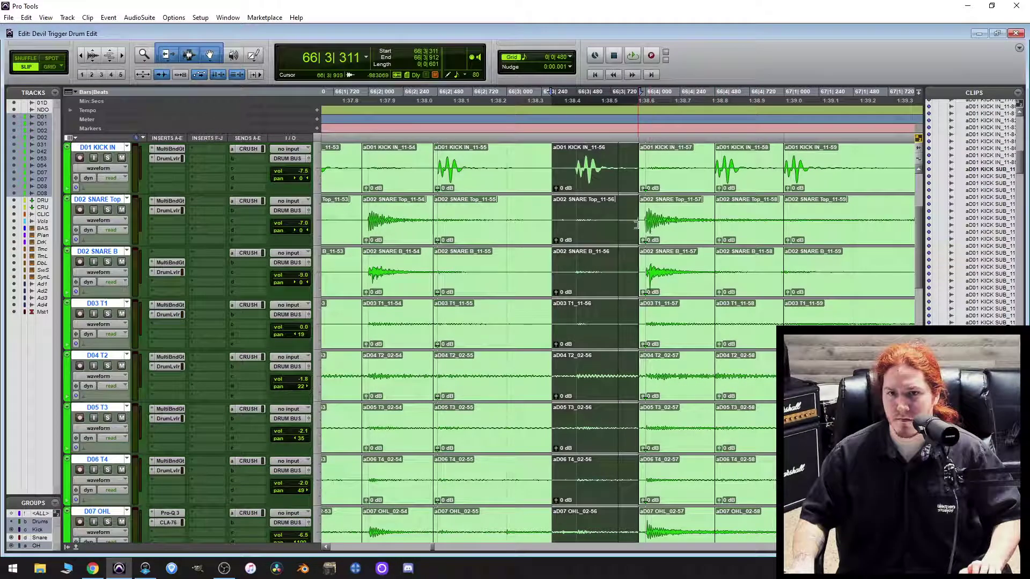
pyautogui.moveTo(636, 227)
pyautogui.mouseDown()
pyautogui.moveTo(646, 233)
pyautogui.moveTo(638, 240)
pyautogui.mouseUp()
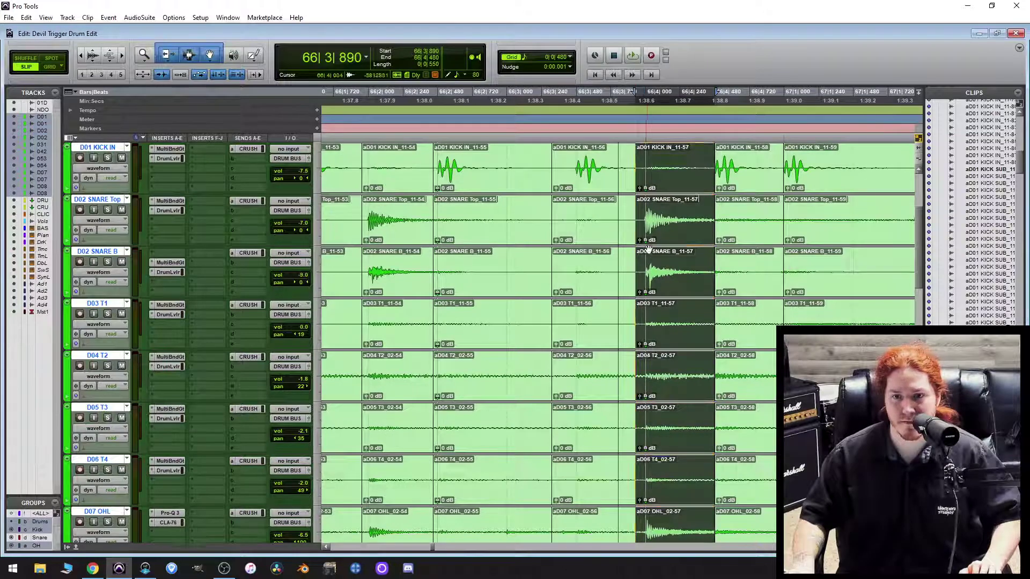
pyautogui.scroll(-3, 683, 311)
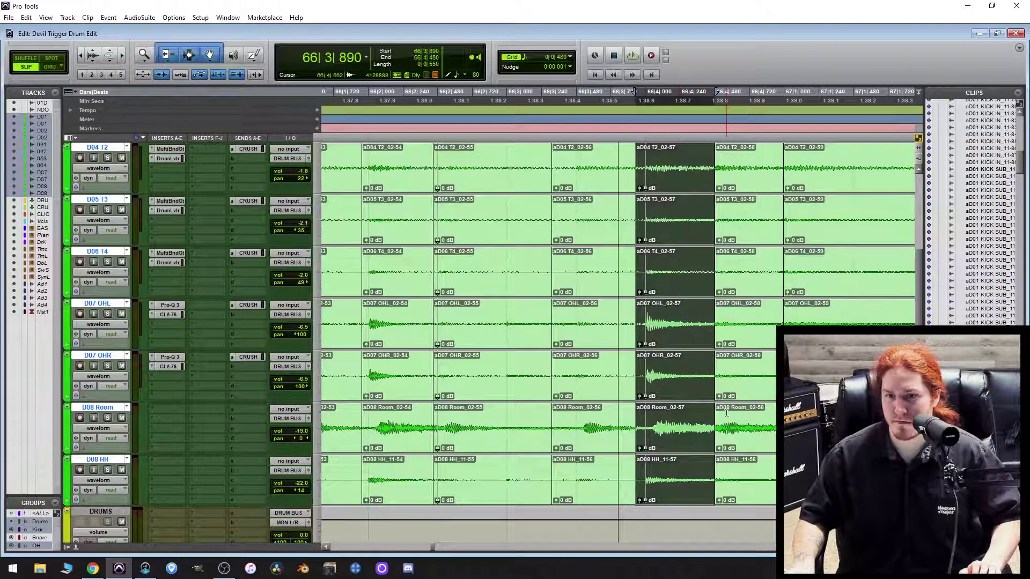
# Extend the start of the grouped -59 drum clips back to 66|4|840, ahead of the kick hit.
pyautogui.scroll(2, 727, 412)
pyautogui.hscroll(4, 724, 413)
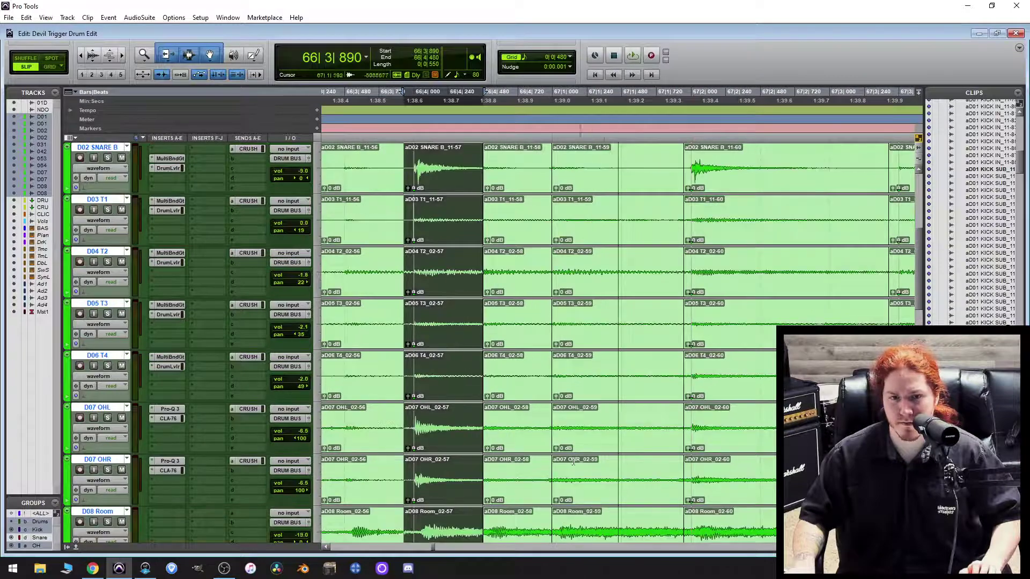
pyautogui.scroll(-1, 526, 354)
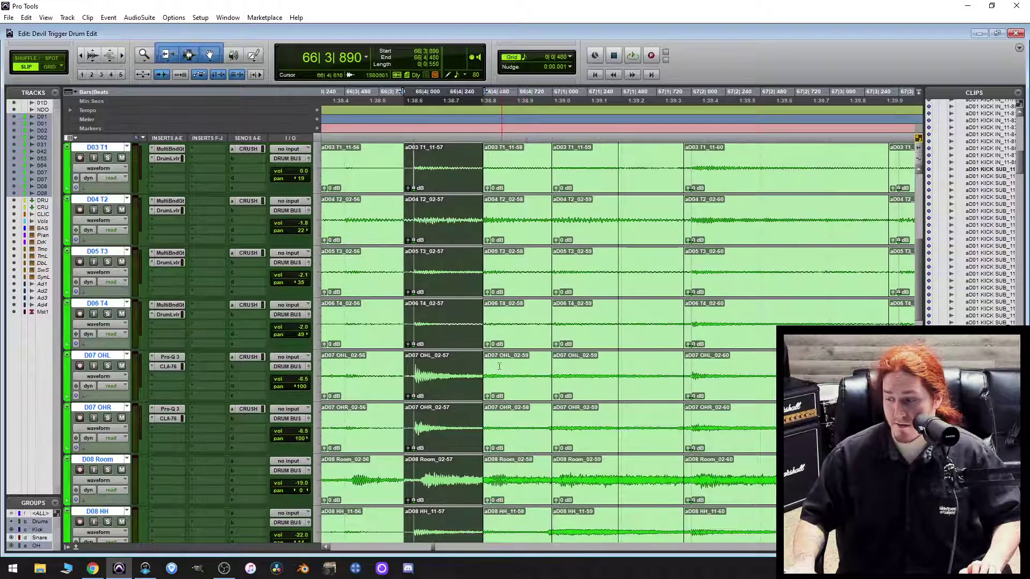
pyautogui.click(557, 431)
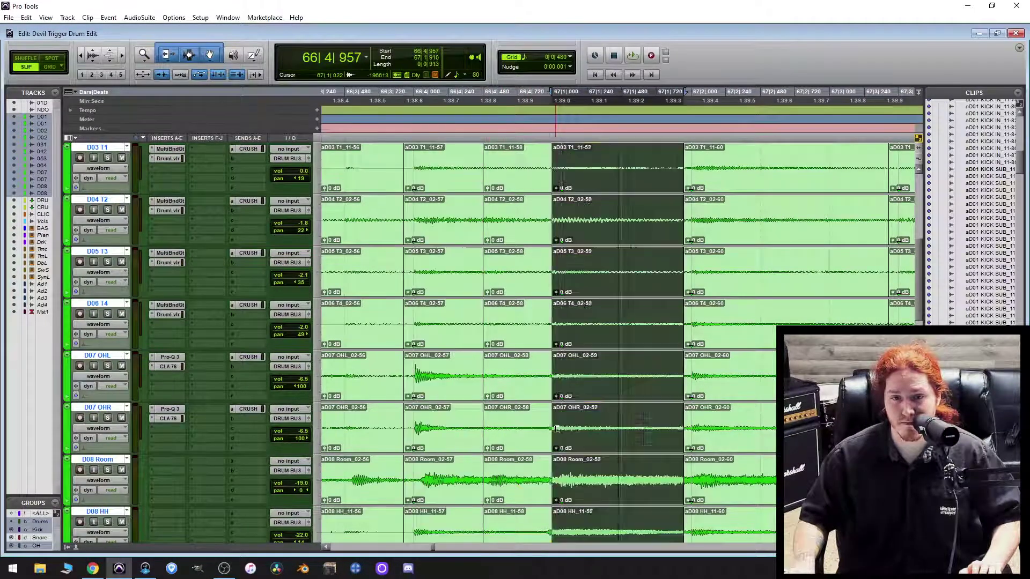
pyautogui.moveTo(552, 447); pyautogui.dragTo(536, 450)
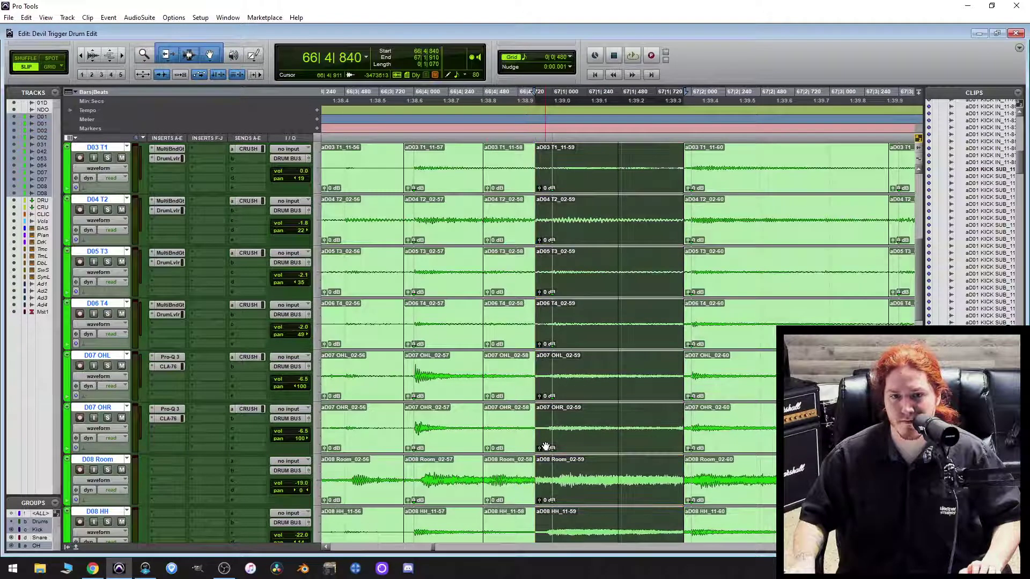
pyautogui.scroll(3, 544, 447)
# Extend the start of the grouped -58 drum clips back to 66|4|428.
pyautogui.scroll(-2, 531, 417)
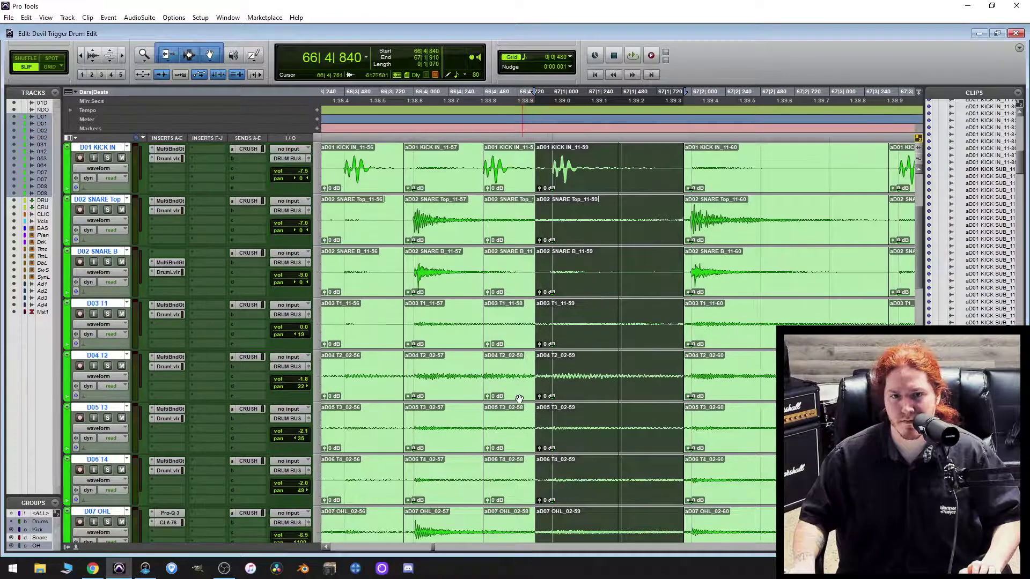
pyautogui.click(488, 364)
pyautogui.moveTo(485, 364); pyautogui.dragTo(477, 365)
pyautogui.scroll(-1, 536, 386)
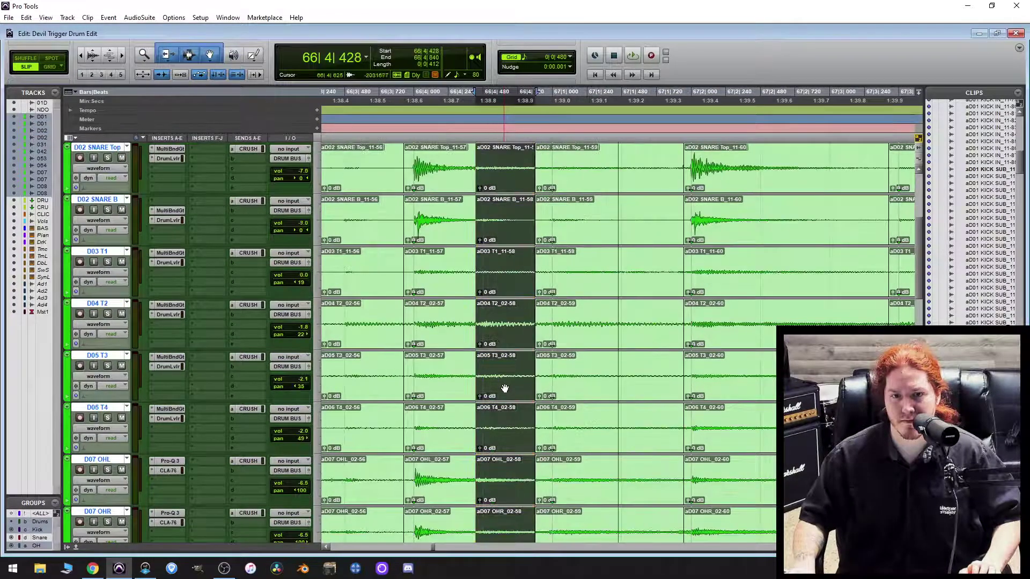
pyautogui.hscroll(2, 589, 407)
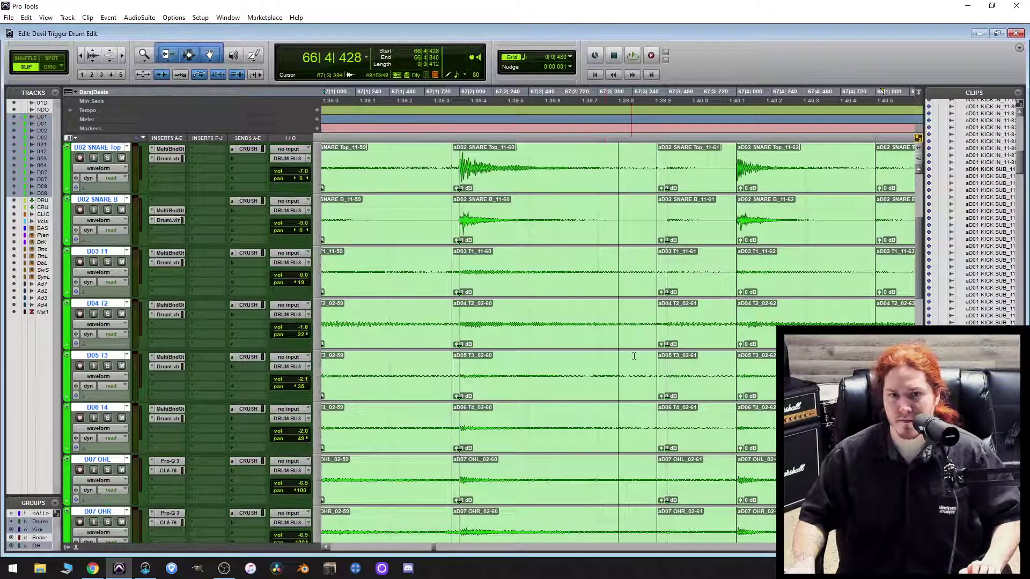
# Extend the start of the grouped -62 drum clips back to 67|3|888, ahead of the snare hit.
pyautogui.scroll(-1, 549, 311)
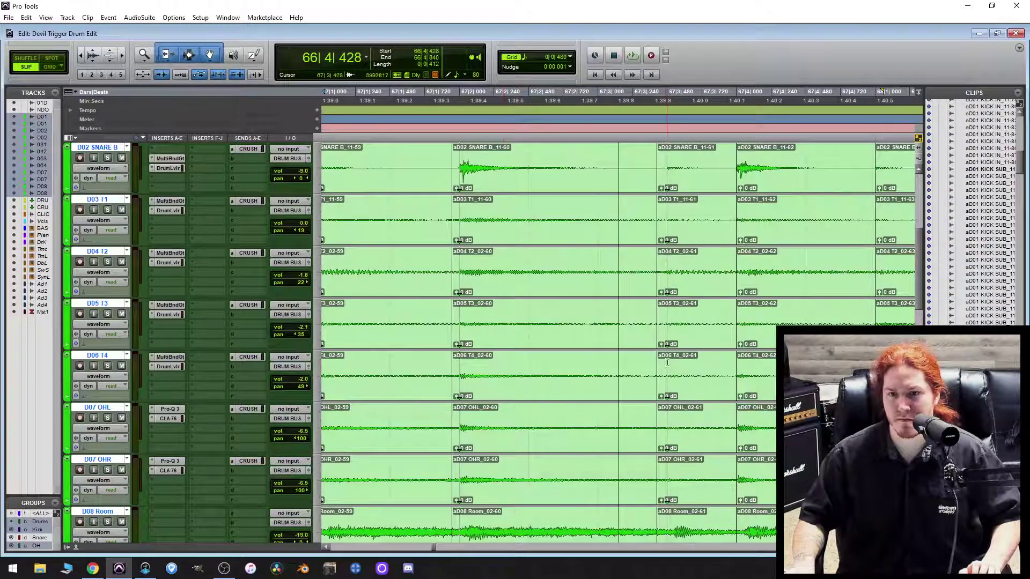
pyautogui.scroll(1, 668, 363)
pyautogui.hscroll(1, 687, 360)
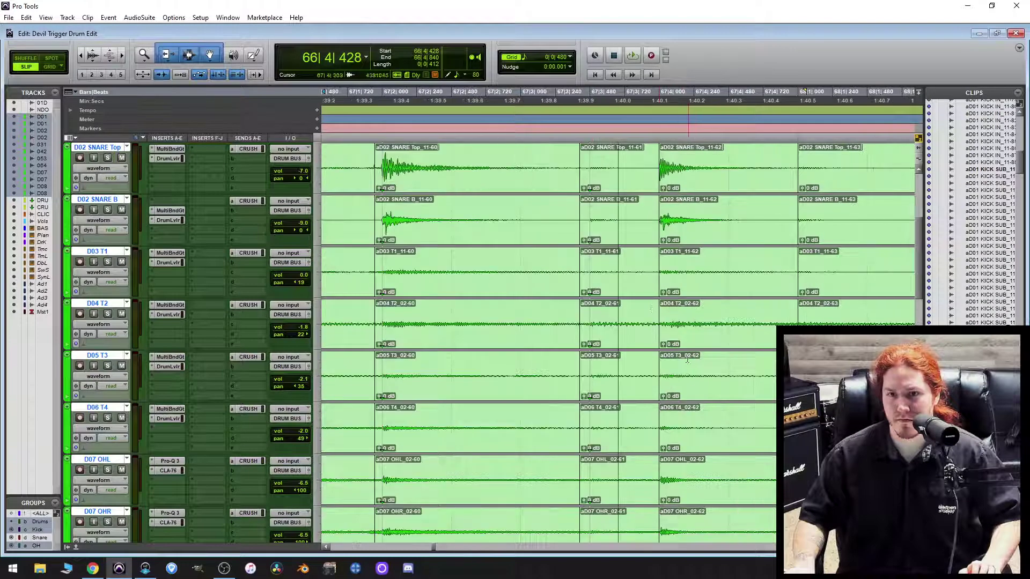
pyautogui.doubleClick(655, 277)
pyautogui.scroll(-1, 685, 314)
pyautogui.hscroll(3, 692, 320)
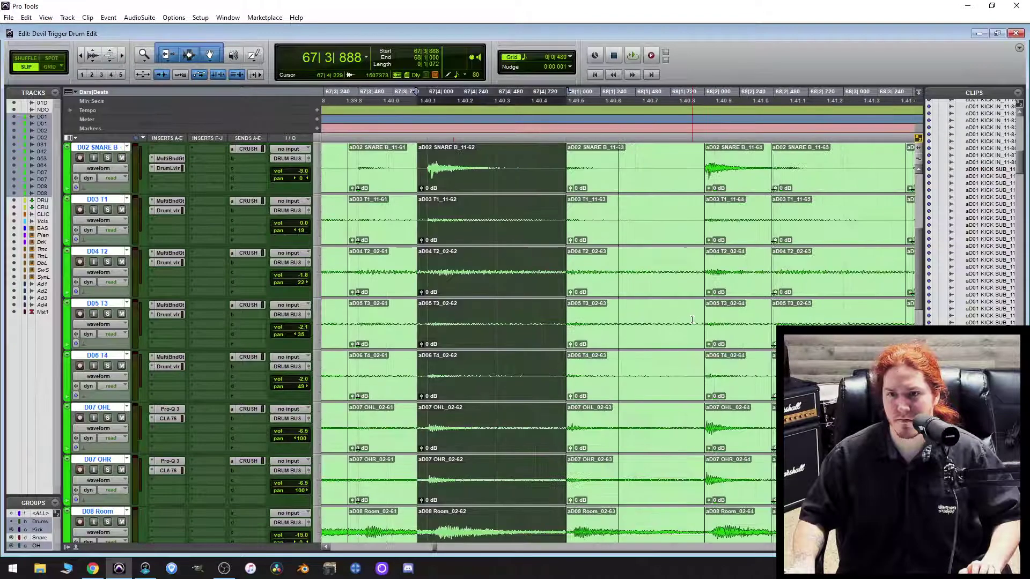
# Extend the starts of the grouped -63 and -64 drum clips back to 67|4|901 and 68|1|889 respectively.
pyautogui.moveTo(569, 422); pyautogui.dragTo(561, 422)
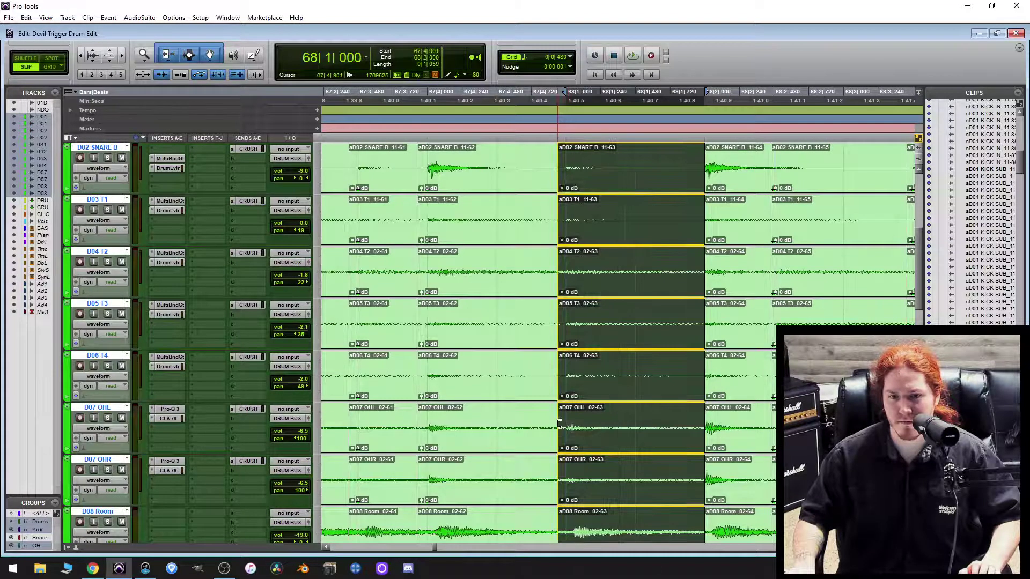
pyautogui.moveTo(711, 374); pyautogui.dragTo(698, 374)
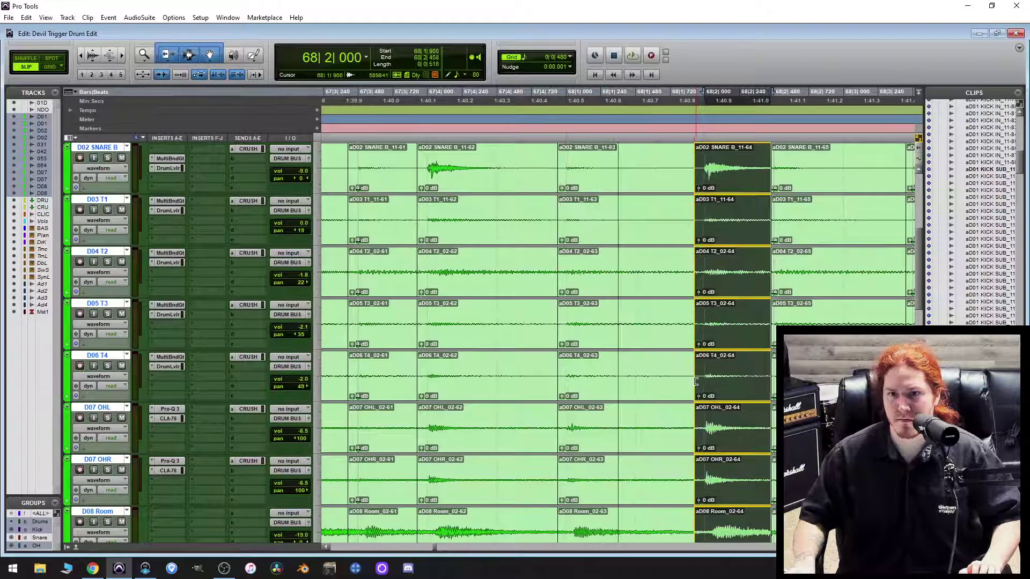
pyautogui.hscroll(2, 674, 385)
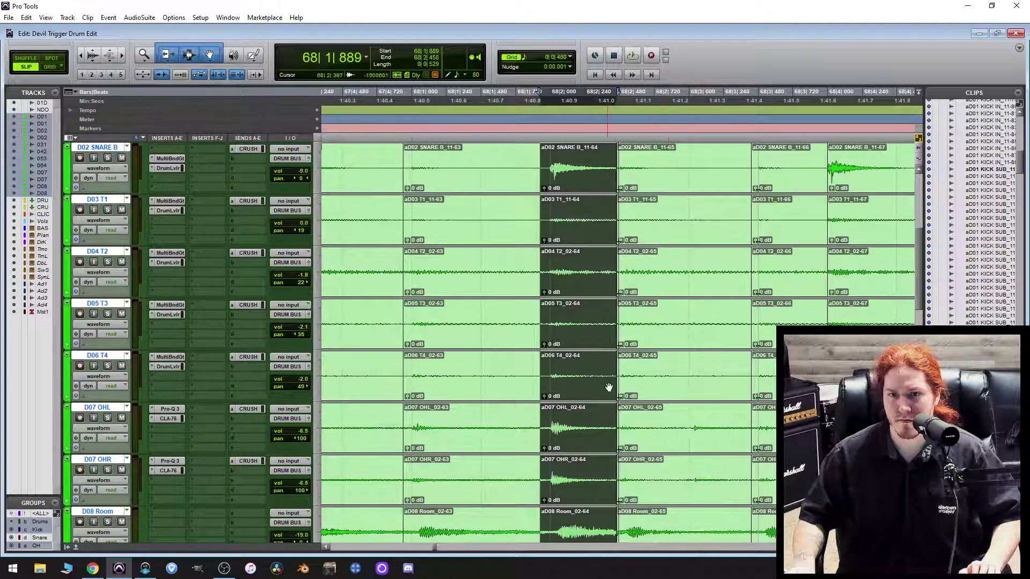
# Extend the start of the grouped -65 drum clips back to 68|2|438, ahead of the kick hit.
pyautogui.click(620, 380)
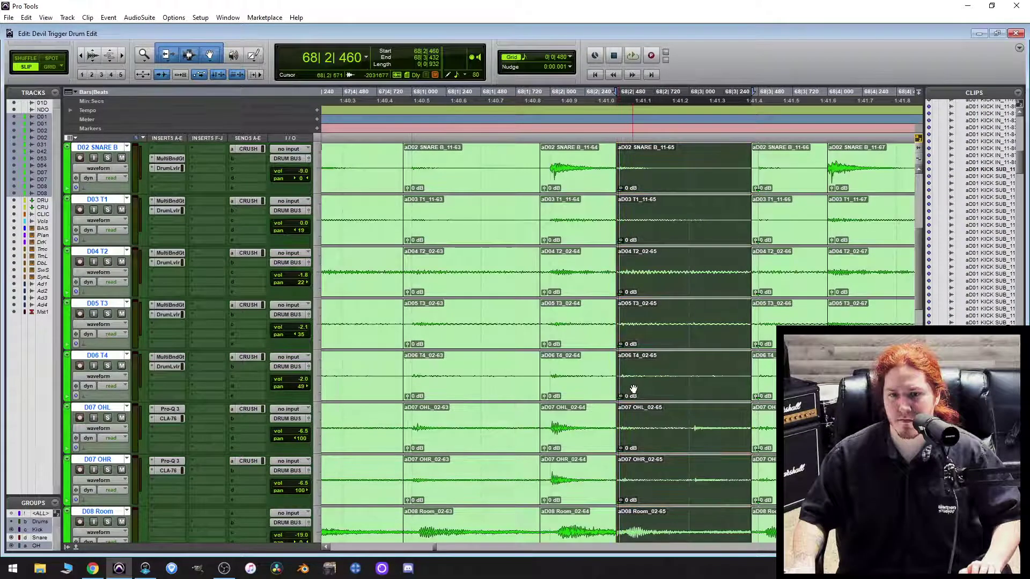
pyautogui.scroll(-2, 638, 392)
pyautogui.scroll(4, 643, 399)
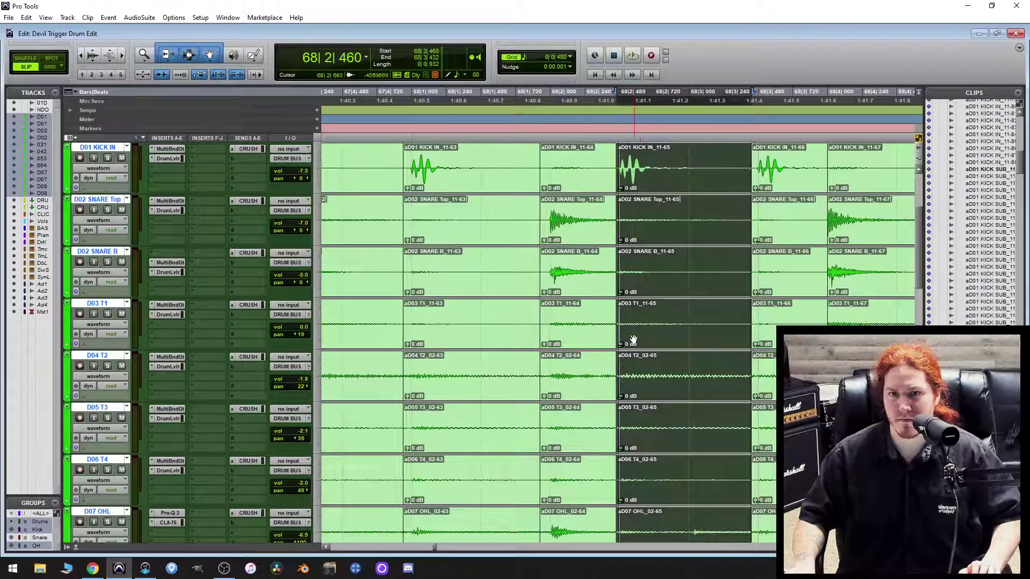
pyautogui.scroll(1, 634, 340)
pyautogui.moveTo(619, 280)
pyautogui.mouseDown()
pyautogui.moveTo(592, 288)
pyautogui.moveTo(616, 298)
pyautogui.mouseUp()
pyautogui.hscroll(2, 644, 317)
pyautogui.scroll(-2, 646, 333)
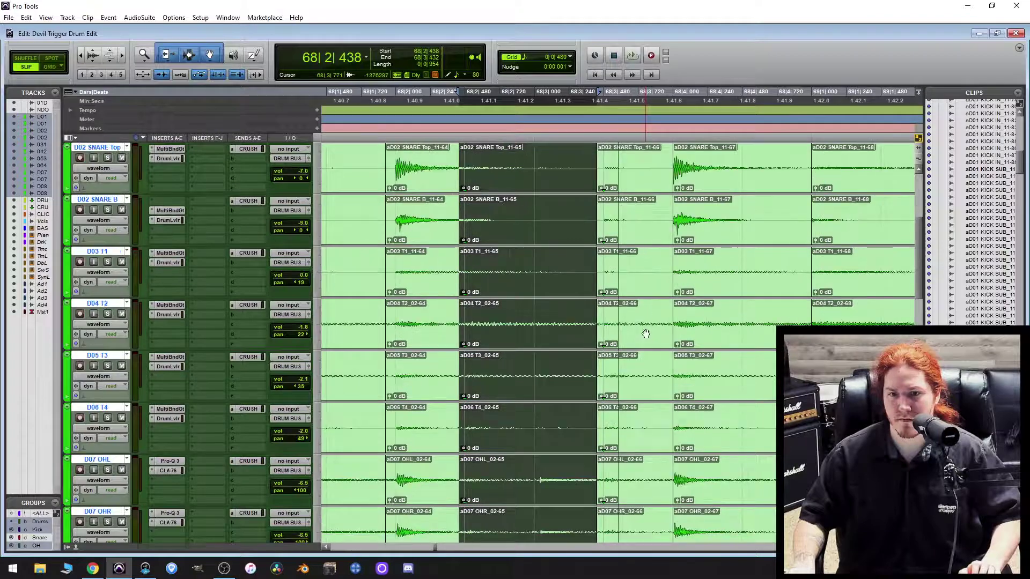
# Extend the starts of the grouped -66 and -67 drum clips back to 68|3|403 and 68|3|901 respectively.
pyautogui.scroll(-2, 646, 334)
pyautogui.moveTo(594, 432); pyautogui.dragTo(593, 433)
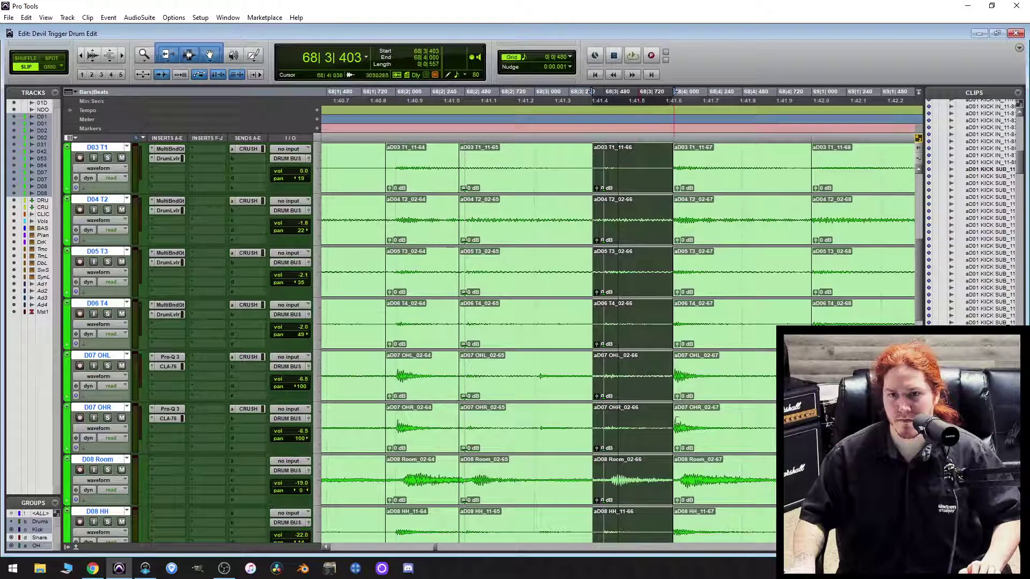
pyautogui.moveTo(674, 427); pyautogui.dragTo(662, 427)
pyautogui.hscroll(2, 671, 421)
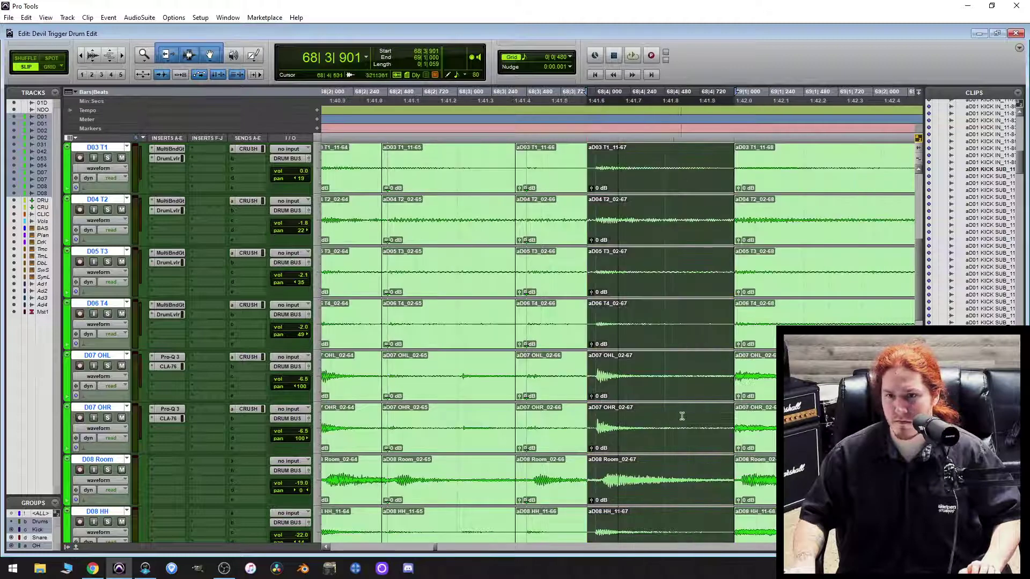
# Extend the start of the grouped -68 drum clips back to 68|4|903, ahead of the kick hit.
pyautogui.moveTo(736, 380); pyautogui.dragTo(728, 380)
pyautogui.click(719, 352)
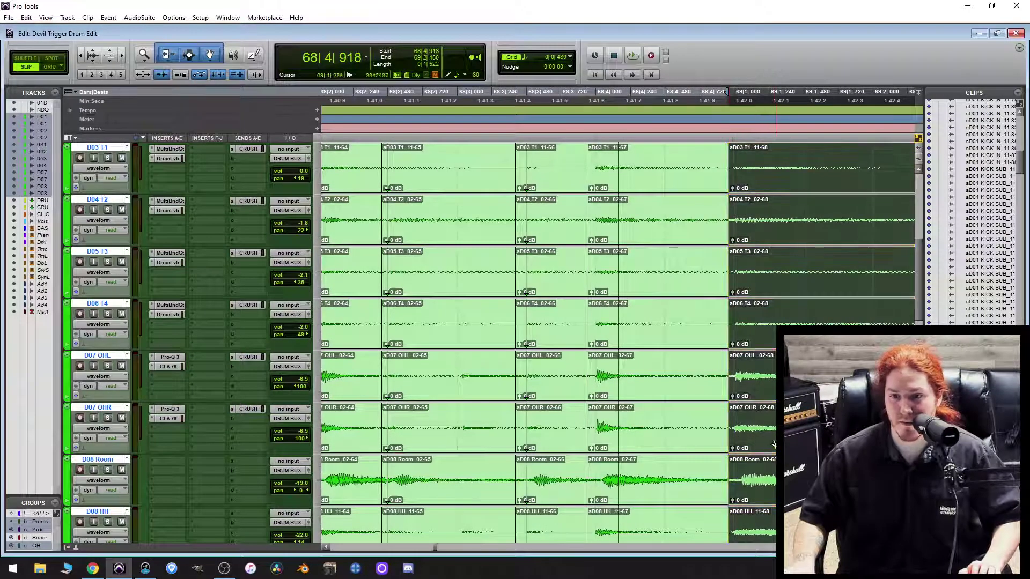
pyautogui.scroll(4, 765, 405)
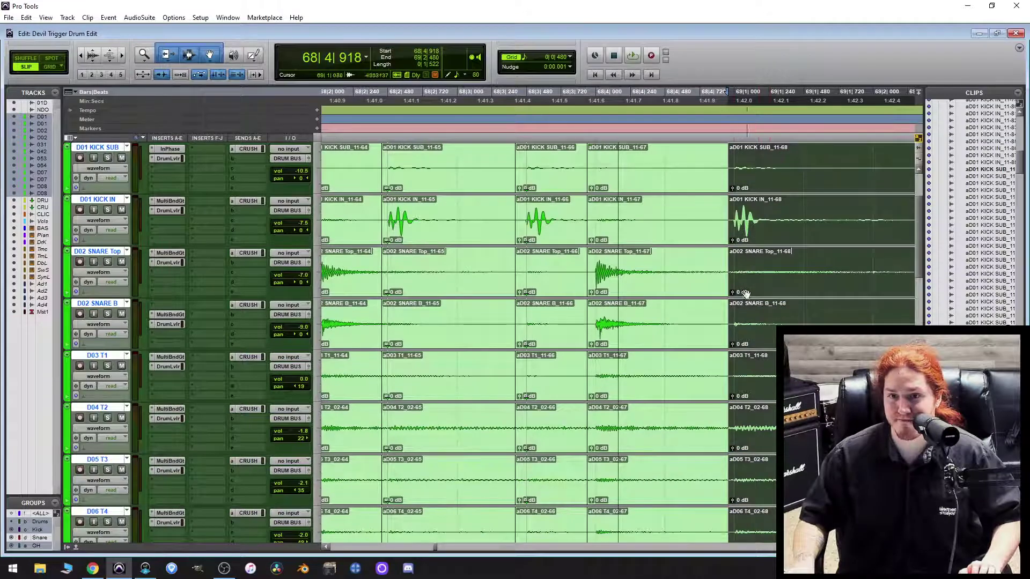
pyautogui.moveTo(734, 279); pyautogui.dragTo(731, 280)
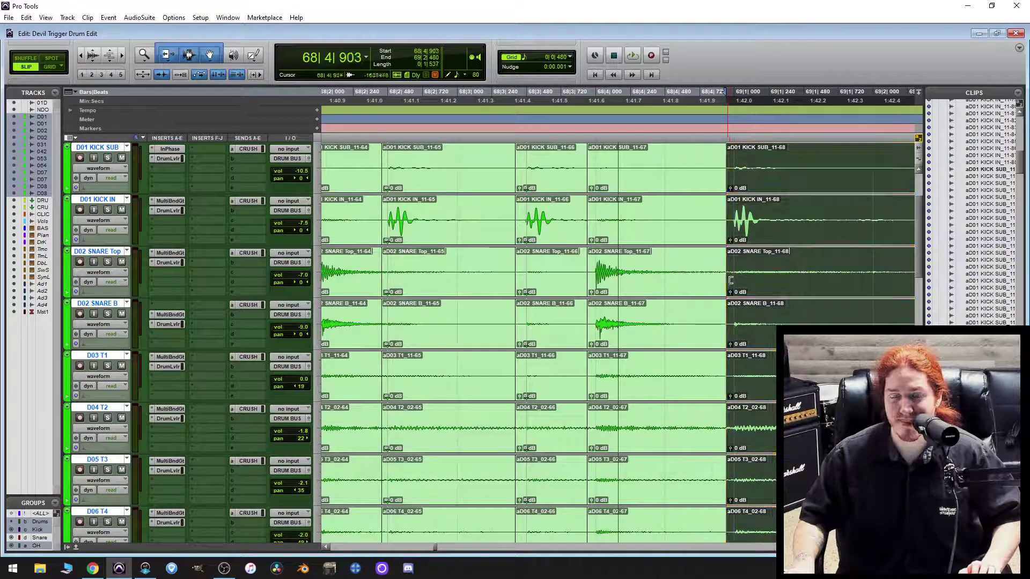
# Extend the start of the grouped -69 drum clips back to 69|2|424, ahead of the kick hit.
pyautogui.hscroll(4, 742, 267)
pyautogui.scroll(-2, 655, 254)
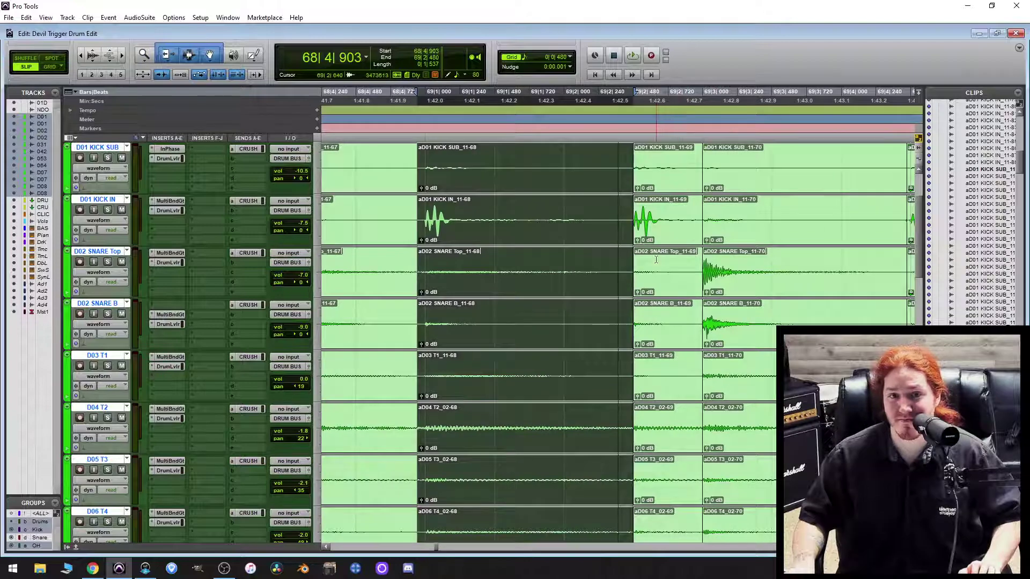
pyautogui.scroll(1, 655, 255)
pyautogui.moveTo(639, 173); pyautogui.dragTo(627, 181)
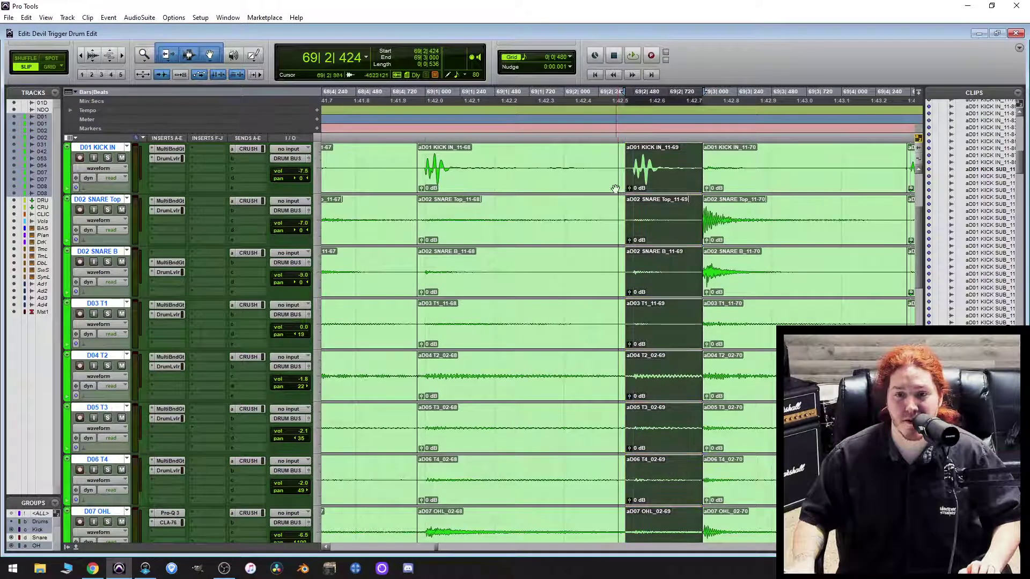
# Extend the starts of the grouped -70 and -71 drum clips back to 69|2|915 and 69|4|421 respectively.
pyautogui.scroll(-3, 644, 343)
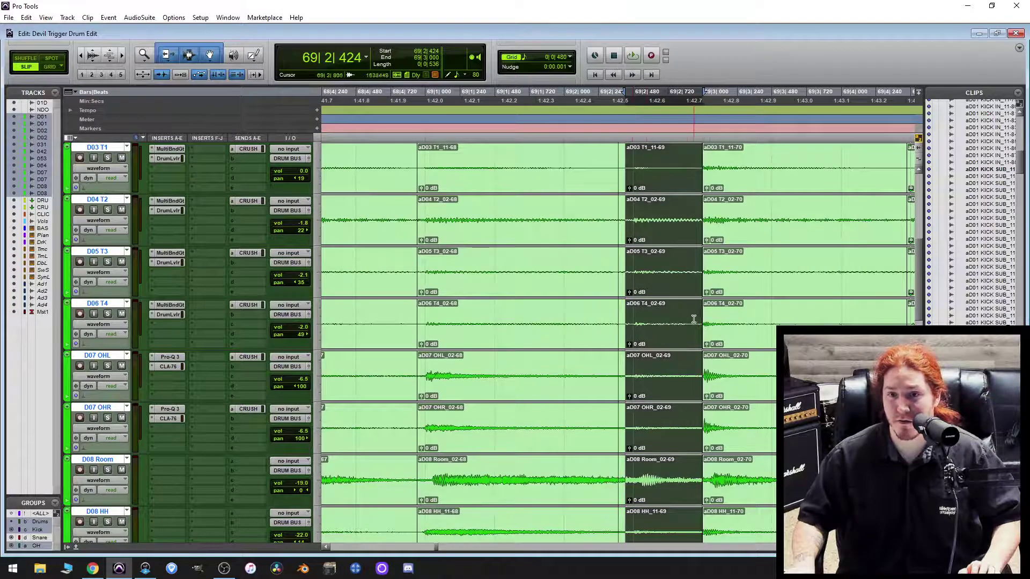
pyautogui.hscroll(2, 720, 335)
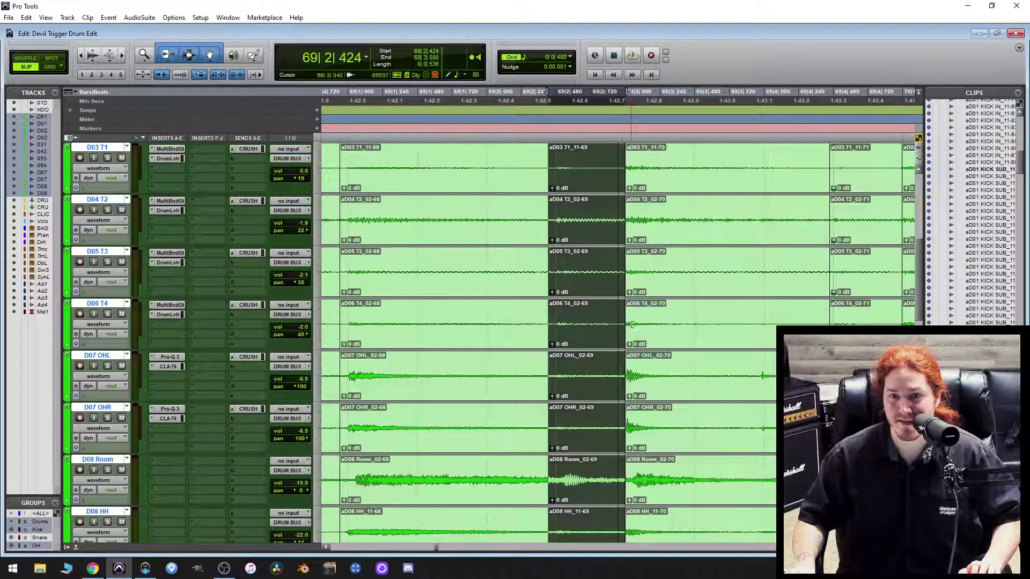
pyautogui.moveTo(633, 324); pyautogui.dragTo(620, 341)
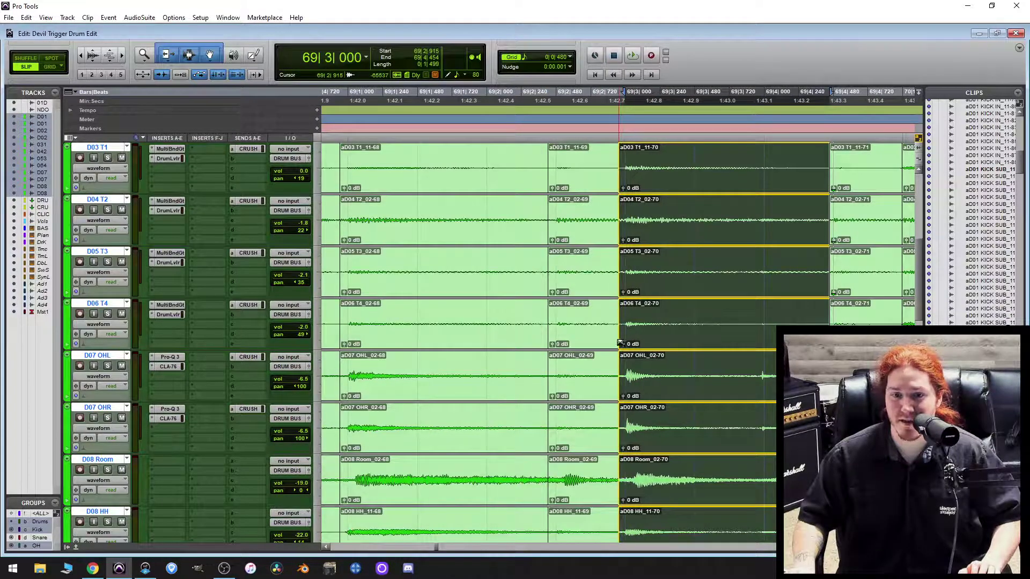
pyautogui.hscroll(4, 662, 357)
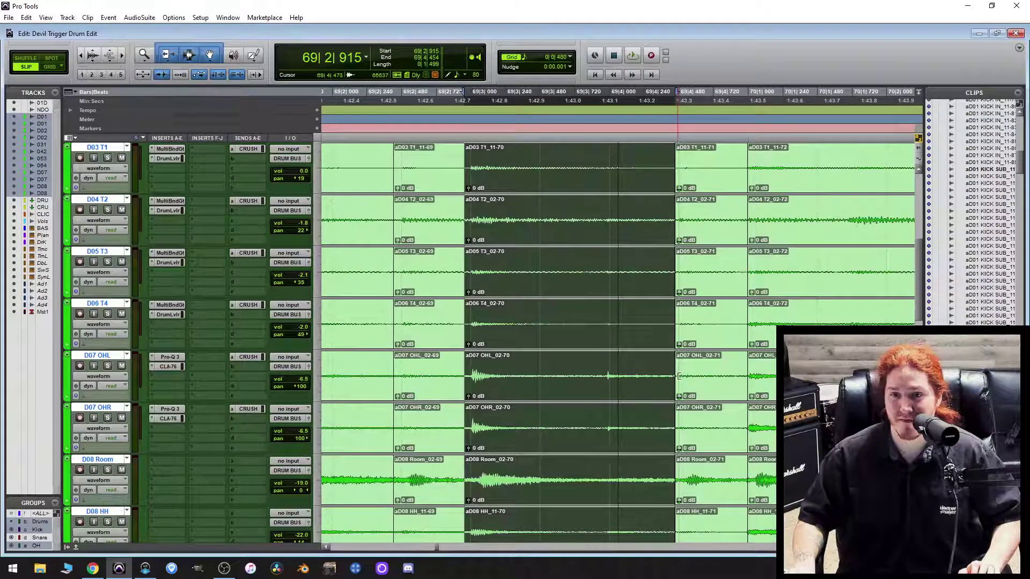
pyautogui.moveTo(679, 376); pyautogui.dragTo(674, 377)
# Extend the start of the grouped -72 drum clips back to 69|4|908, ahead of the first kick hit.
pyautogui.hscroll(2, 651, 353)
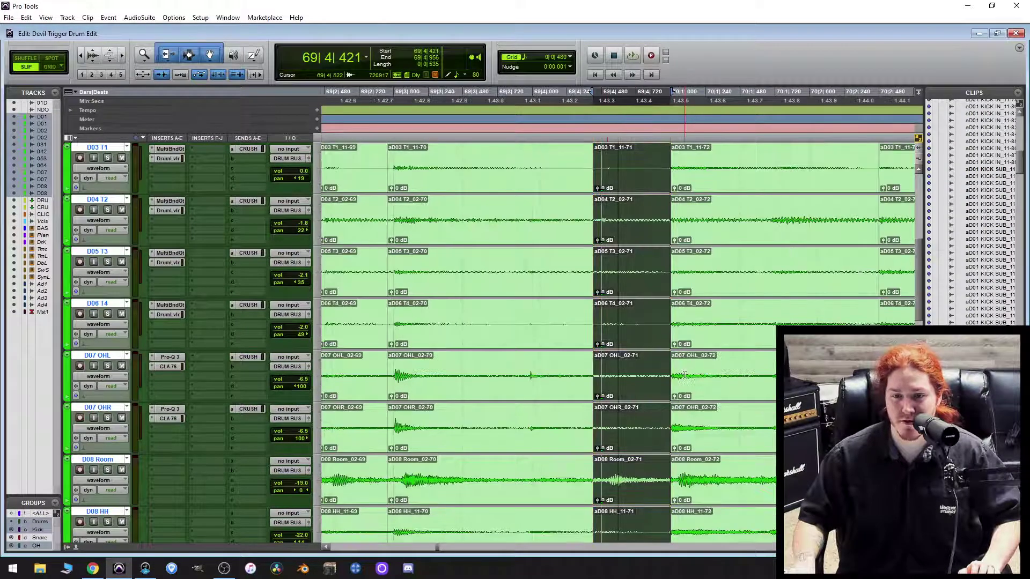
pyautogui.scroll(4, 715, 347)
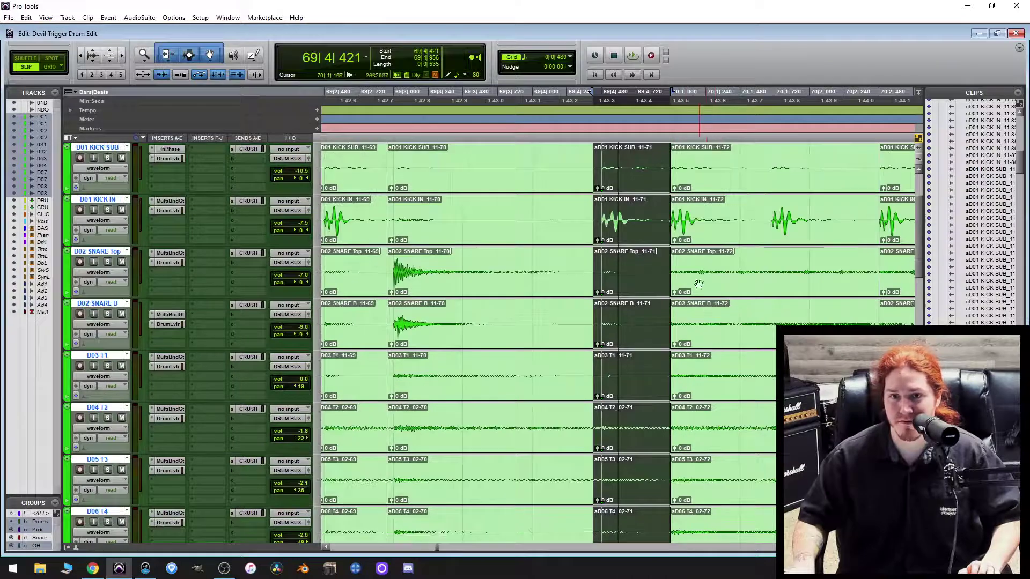
pyautogui.moveTo(673, 276); pyautogui.dragTo(665, 284)
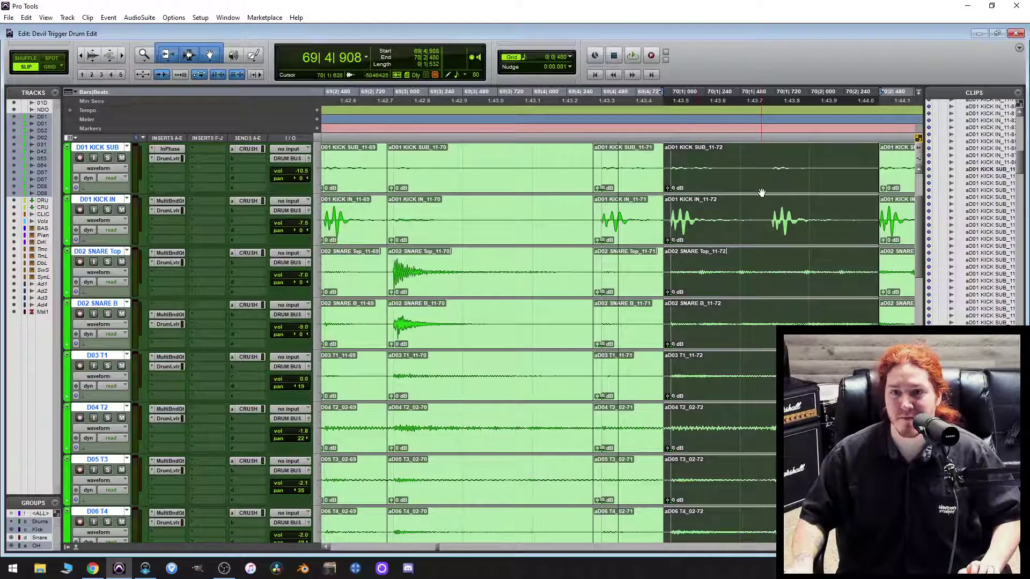
# Switch the grid to 1/16 note to check the hits in the -72 clips, and return it to 1/8 note.
pyautogui.hscroll(3, 735, 225)
pyautogui.scroll(-4, 720, 232)
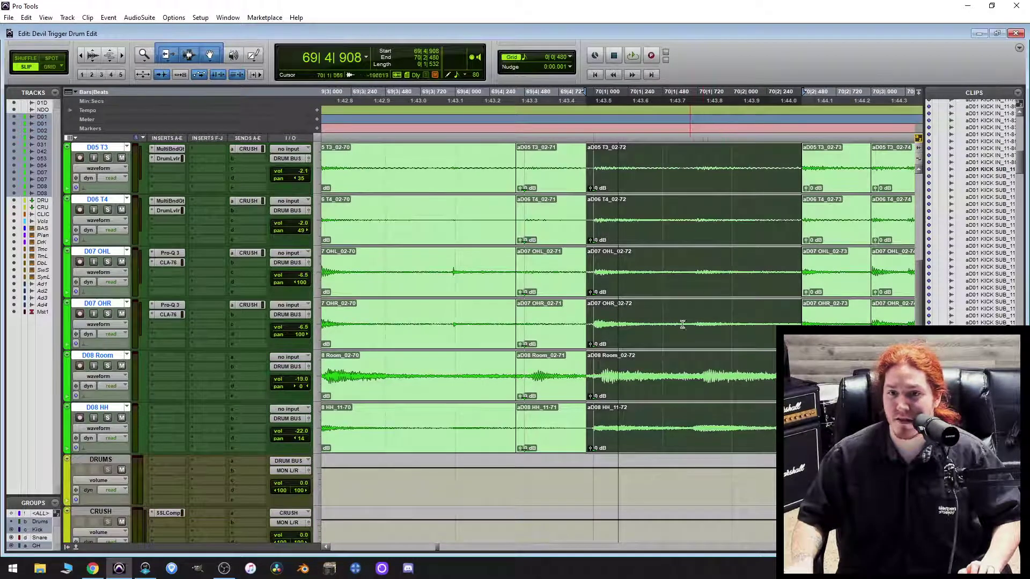
pyautogui.scroll(2, 686, 306)
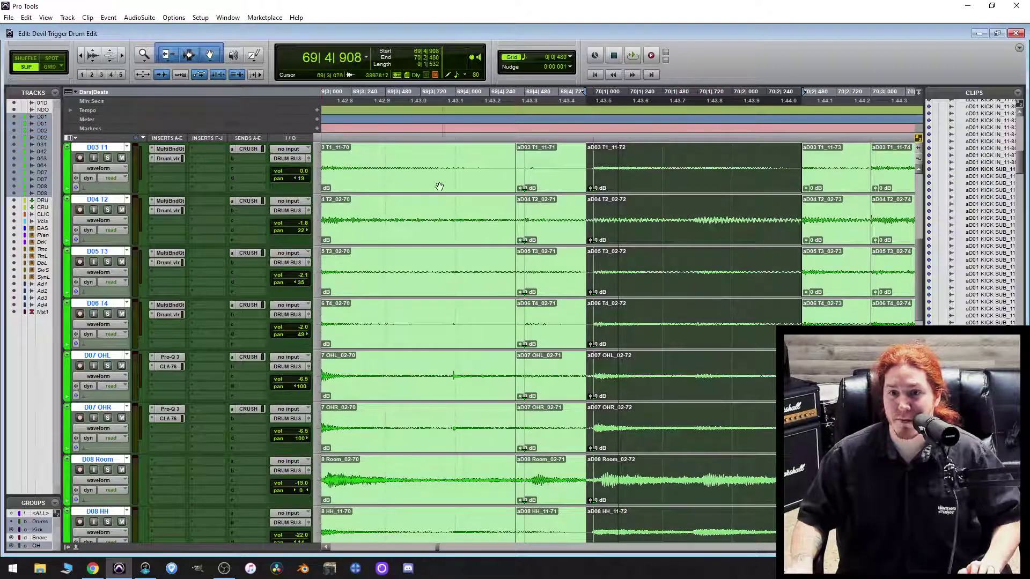
pyautogui.click(569, 57)
pyautogui.click(600, 98)
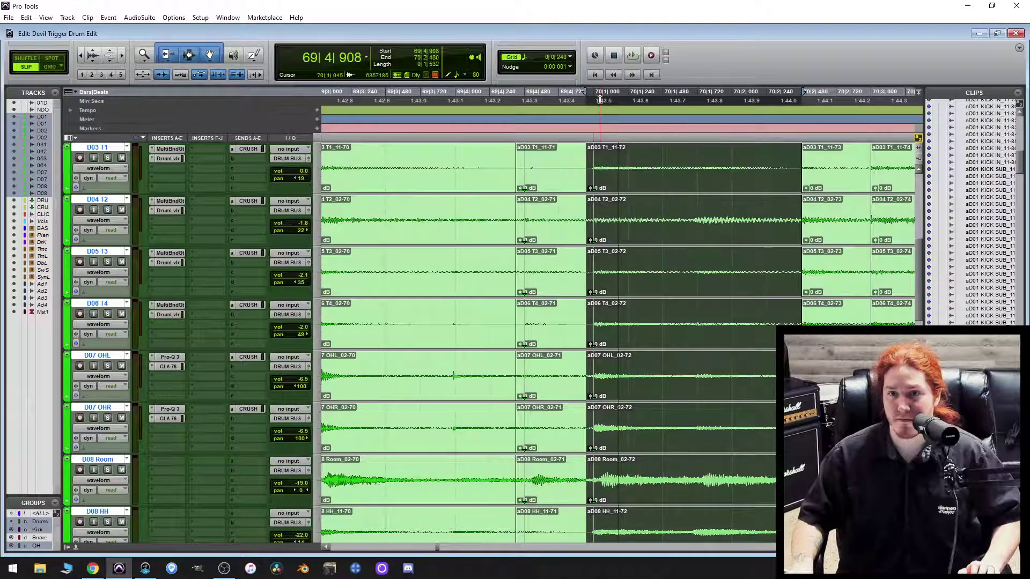
pyautogui.scroll(-1, 771, 317)
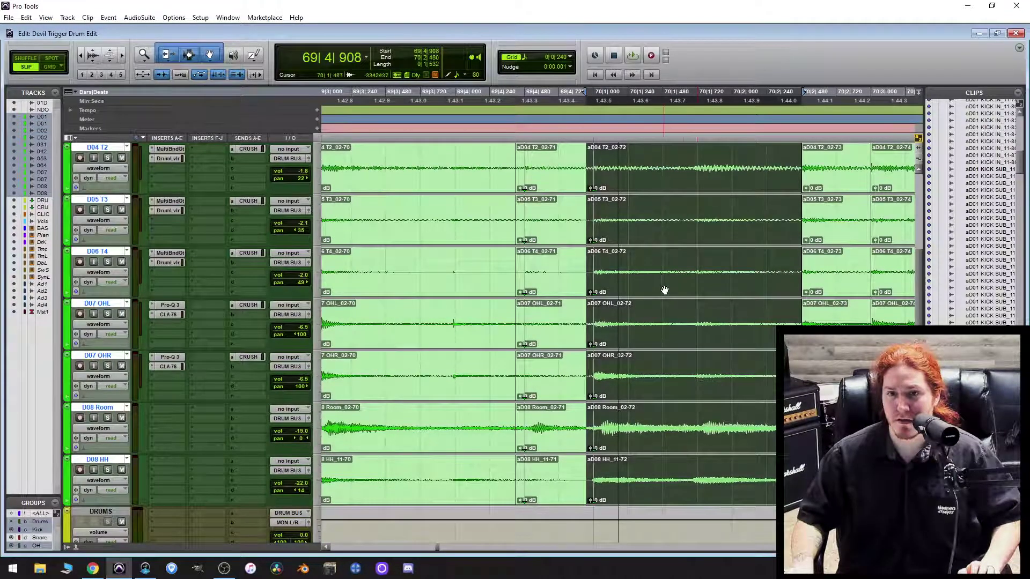
pyautogui.click(570, 57)
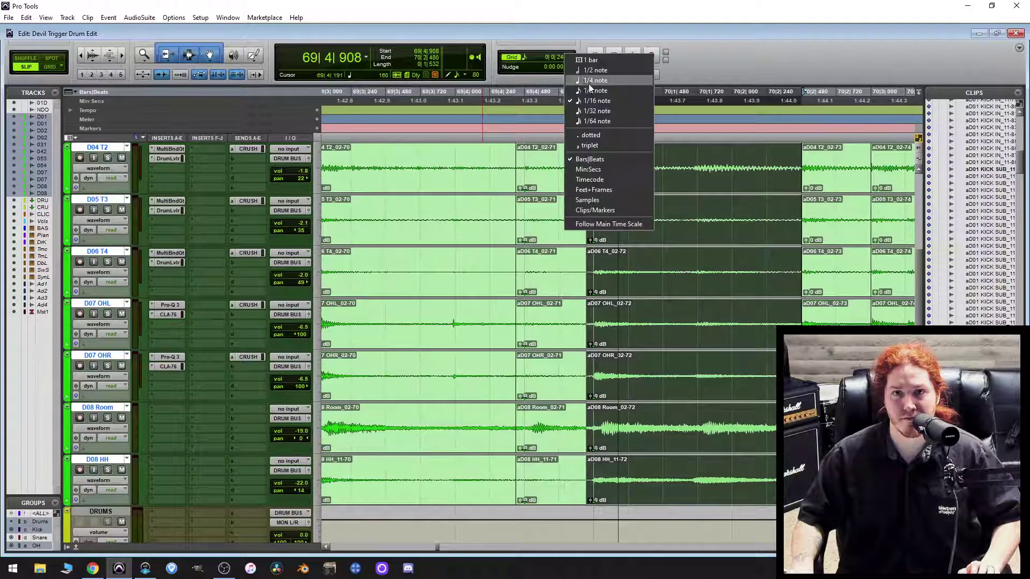
pyautogui.click(590, 90)
# Extend the start of the grouped -73 drum clips back slightly, ahead of the kick hit at 70|2|480.
pyautogui.hscroll(3, 668, 376)
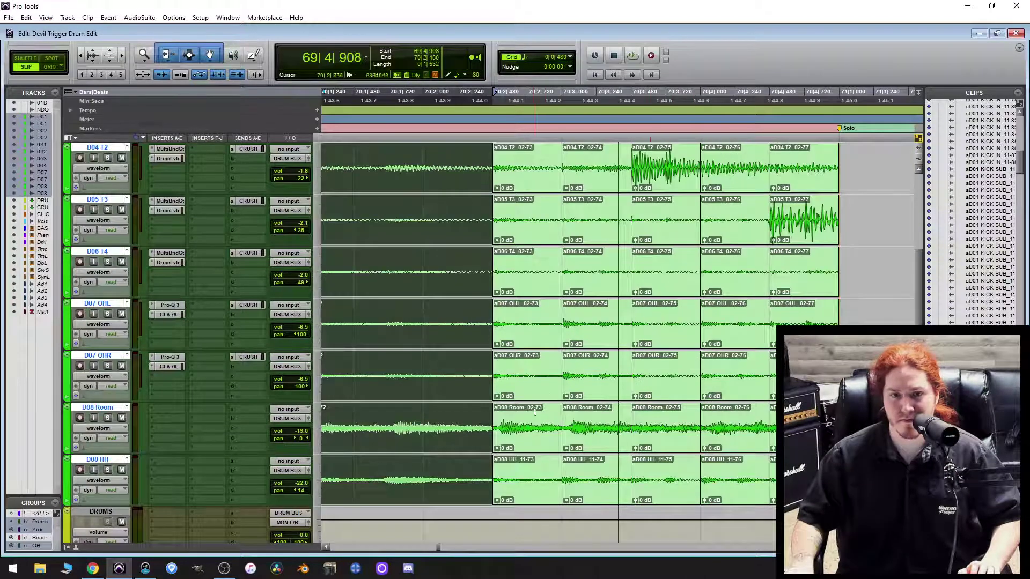
pyautogui.scroll(3, 560, 386)
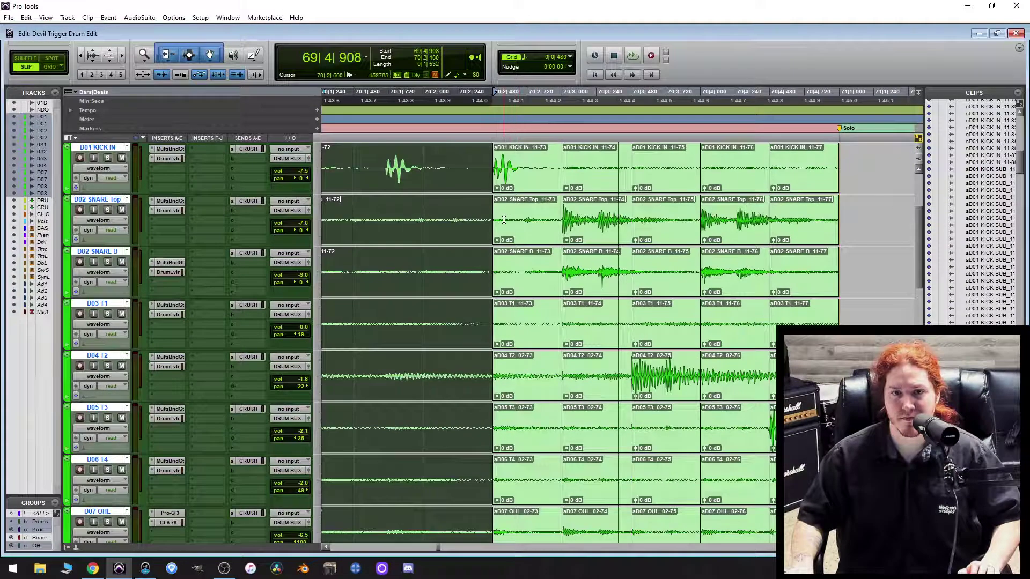
pyautogui.moveTo(498, 219); pyautogui.dragTo(486, 220)
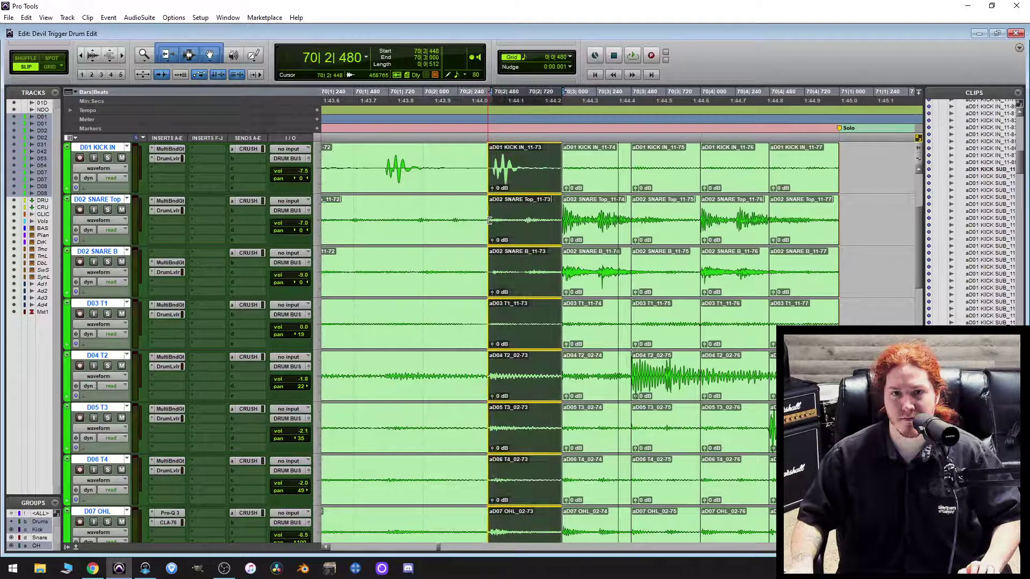
# Extend the start of the grouped -74 drum clips ahead of the snare hit and the -75 clips back to 70|3|443.
pyautogui.moveTo(568, 218); pyautogui.dragTo(552, 218)
pyautogui.moveTo(634, 219); pyautogui.dragTo(626, 219)
# Extend the starts of the grouped -76 and -77 drum clips back to 70|3|941 and 70|4|445 respectively.
pyautogui.scroll(-1, 684, 284)
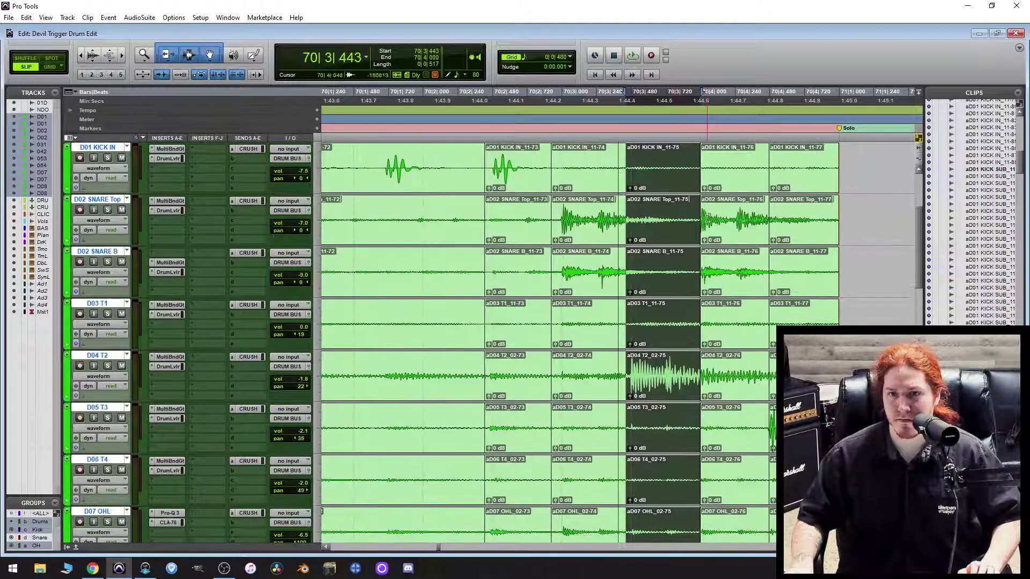
pyautogui.moveTo(701, 268); pyautogui.dragTo(697, 269)
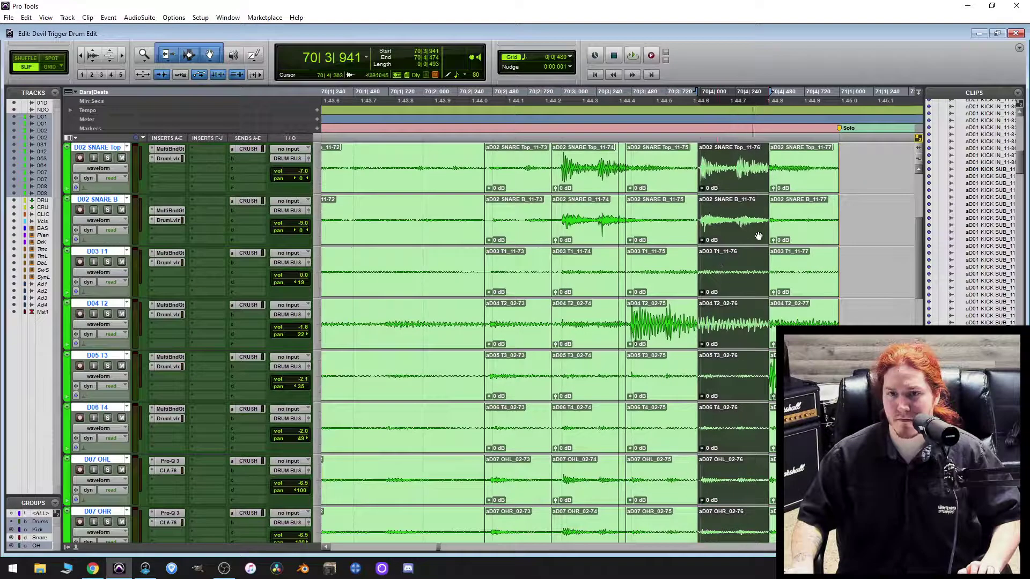
pyautogui.click(774, 219)
pyautogui.moveTo(773, 219); pyautogui.dragTo(769, 219)
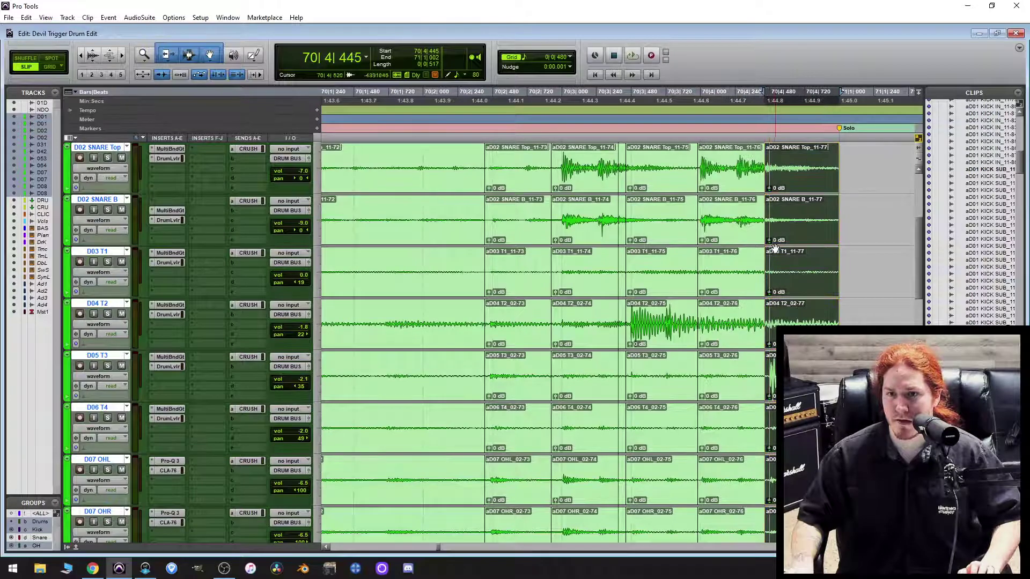
pyautogui.hscroll(2, 761, 269)
pyautogui.scroll(2, 751, 311)
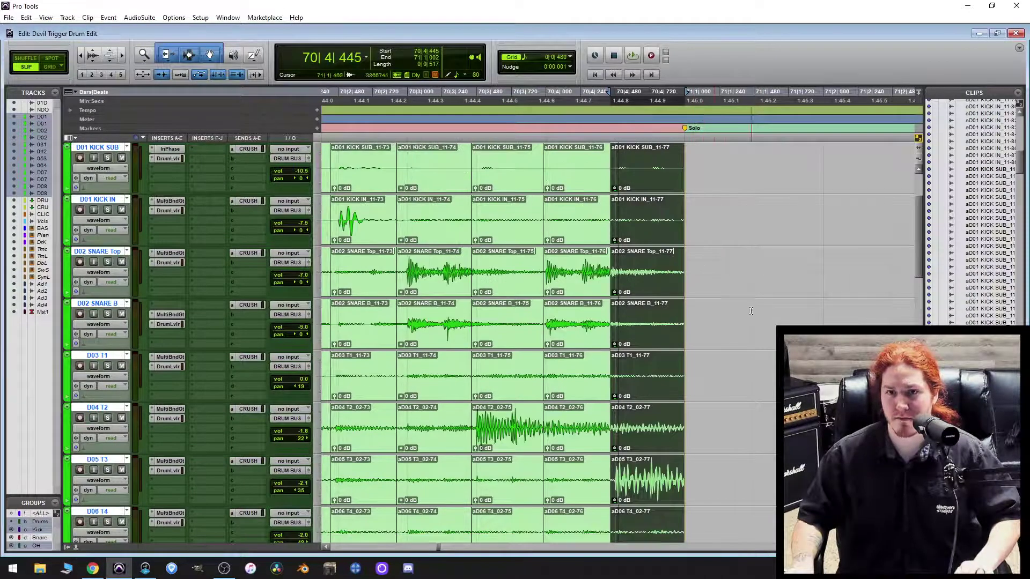
# Extend the end of the grouped -77 drum clips to 71|2|647.
pyautogui.scroll(-1, 680, 231)
pyautogui.moveTo(646, 222); pyautogui.dragTo(765, 239)
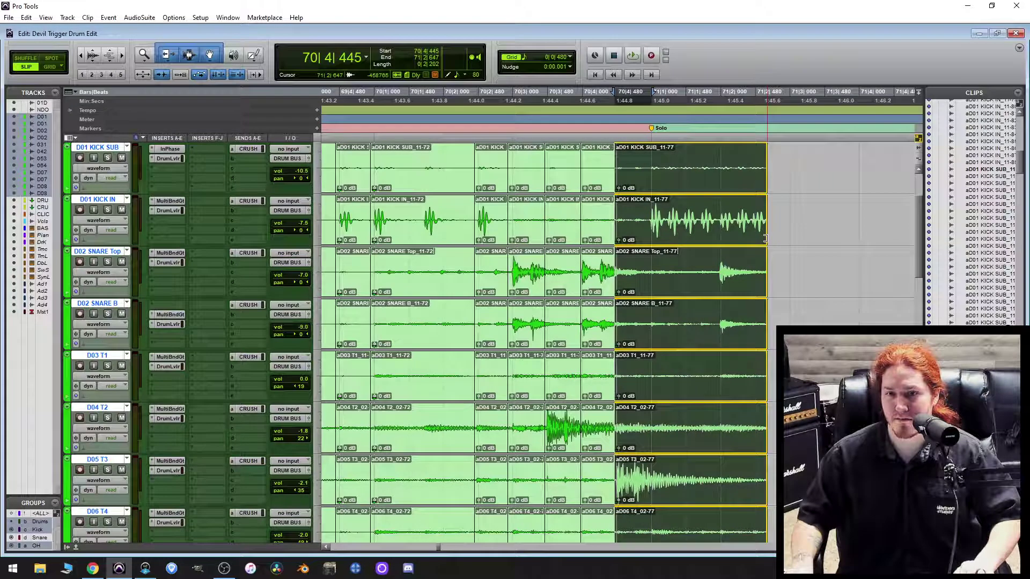
# Select the drum clips from 52|3|423 to 71|3|340 and smooth the edits with Beat Detective's Fill Gaps option.
pyautogui.scroll(-2, 721, 271)
pyautogui.scroll(-2, 720, 271)
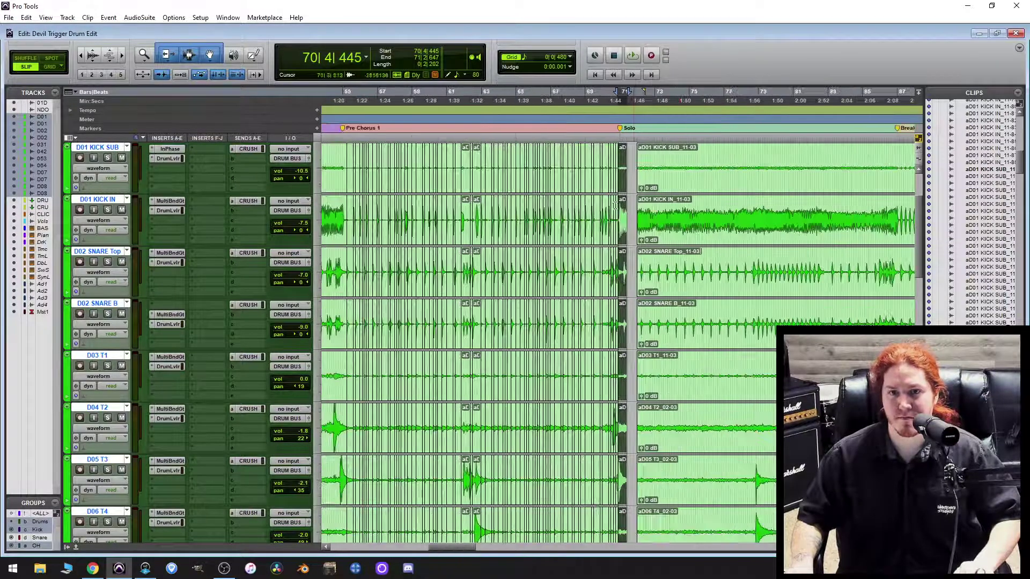
pyautogui.moveTo(630, 168); pyautogui.dragTo(386, 219)
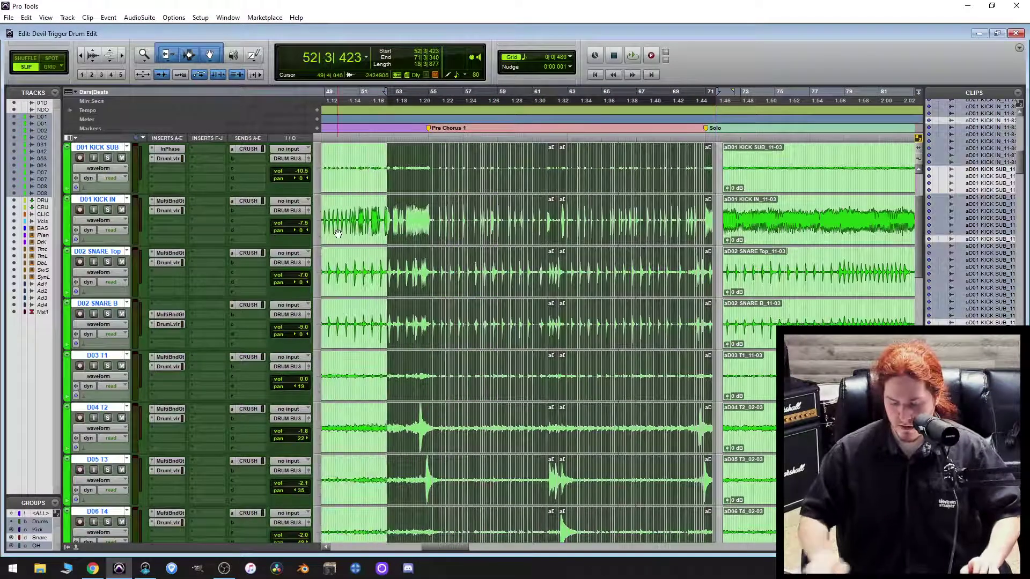
pyautogui.hotkey('ctrl', '8')
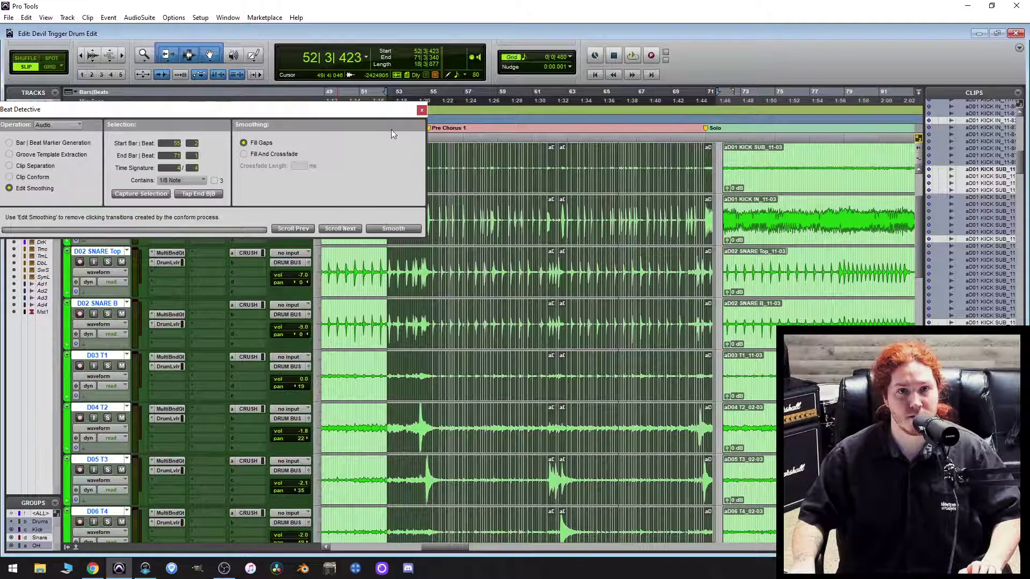
pyautogui.click(422, 110)
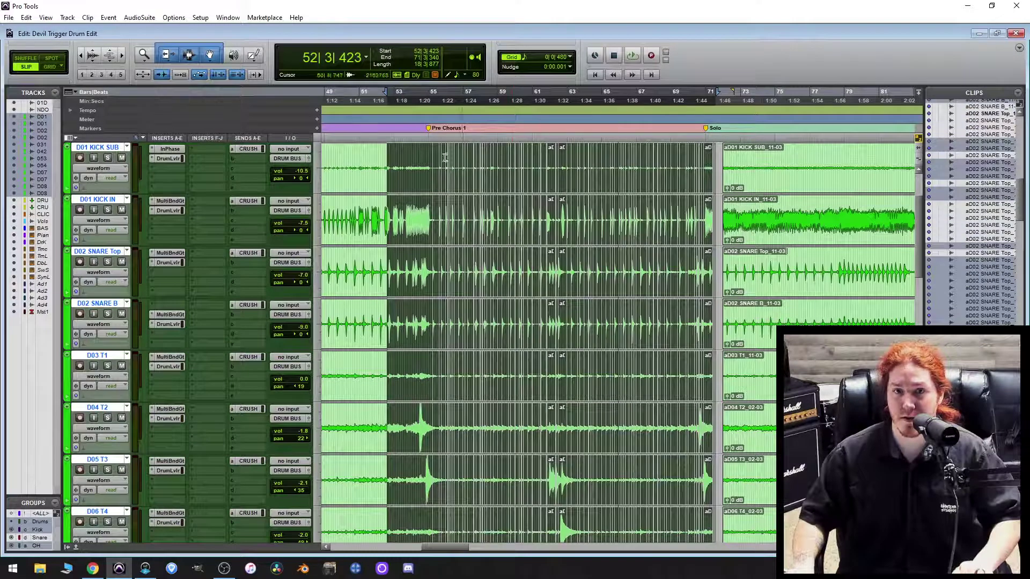
# Play back the edited drums from 53|2|278 through Pre Chorus 1 to check the smoothed transitions.
pyautogui.click(400, 130)
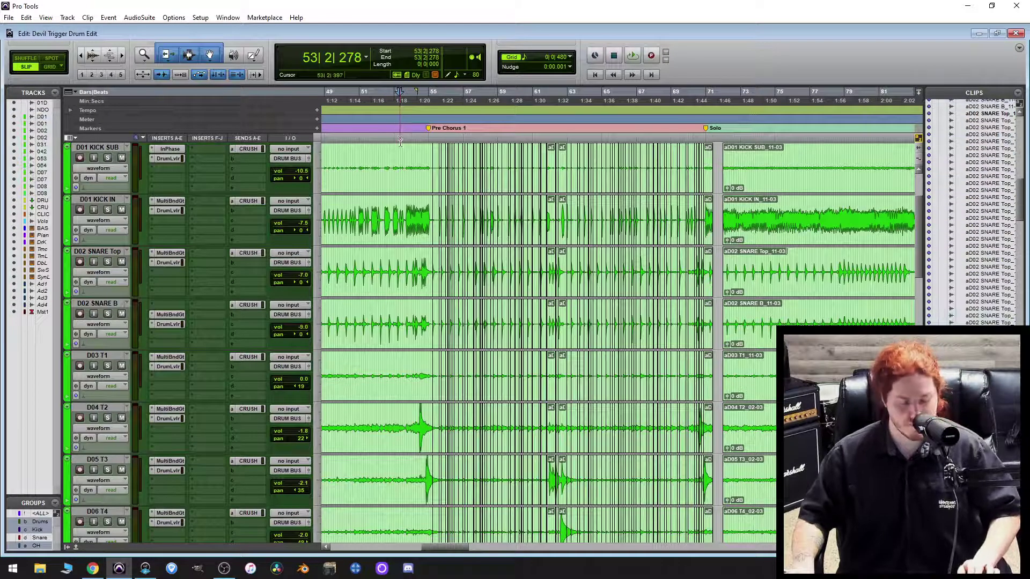
pyautogui.hotkey('ctrl', ']')
pyautogui.press('space')
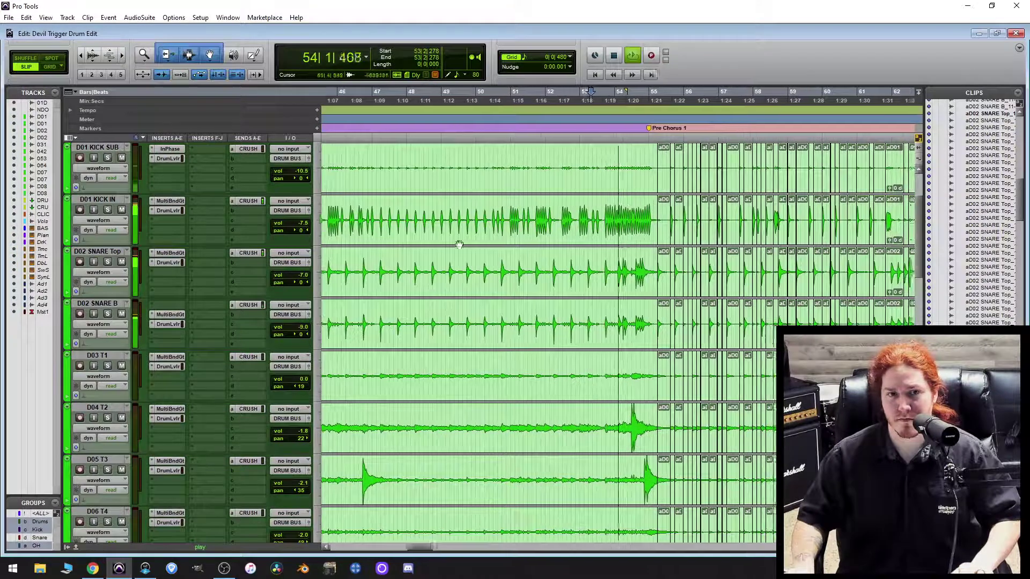
pyautogui.press('t')
pyautogui.press('t')
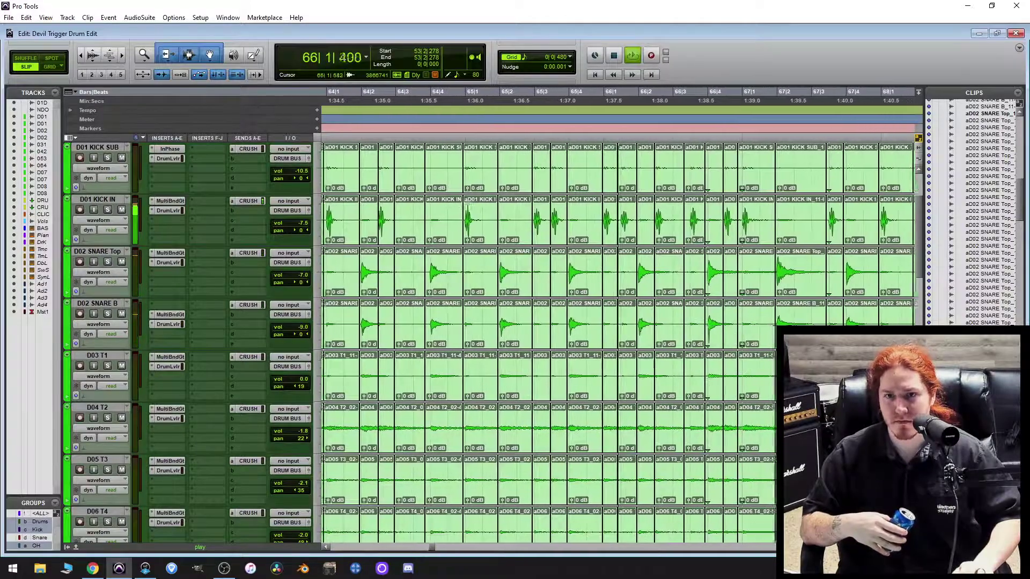
pyautogui.press('space')
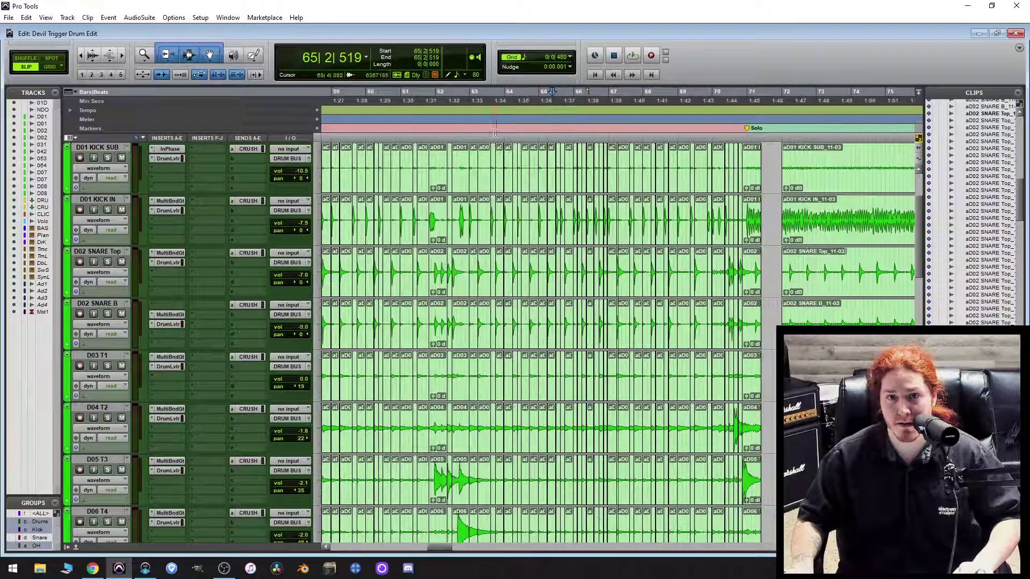
# Play back the edited drums from 62|2|730, and recheck the fill leading into the Solo from 69|3|798.
pyautogui.click(450, 136)
pyautogui.hotkey('ctrl', ']')
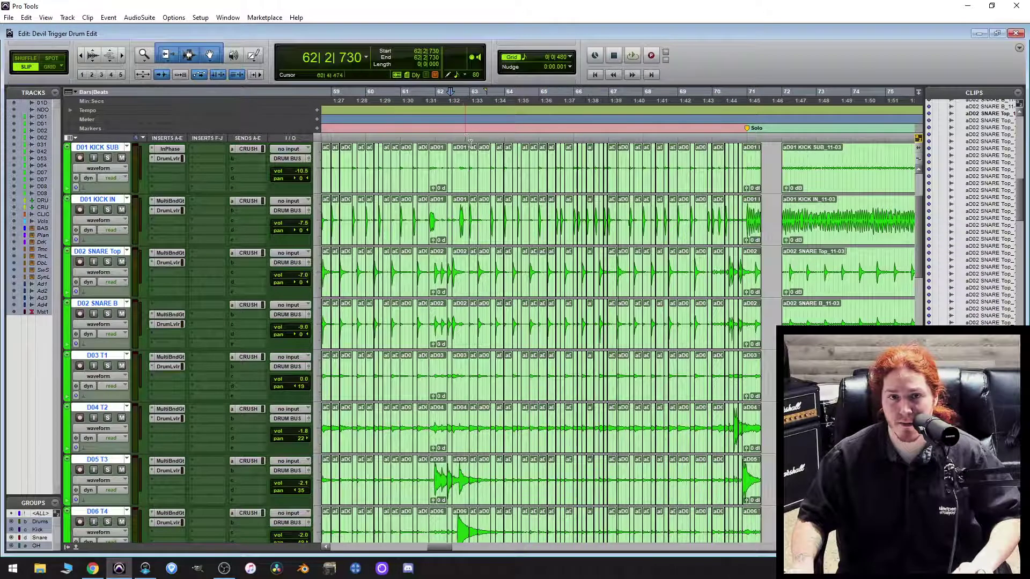
pyautogui.press('space')
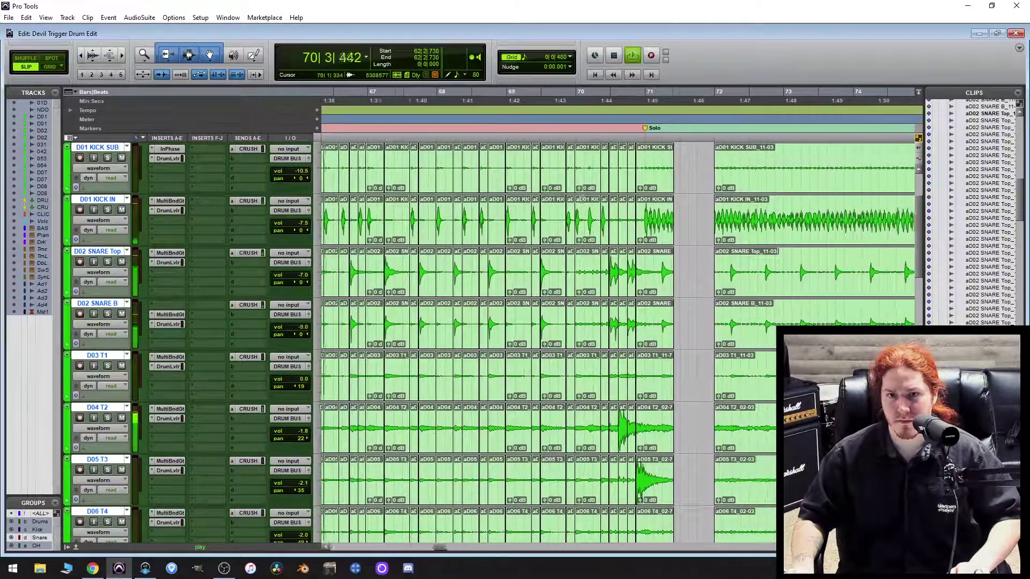
pyautogui.press('space')
pyautogui.click(515, 130)
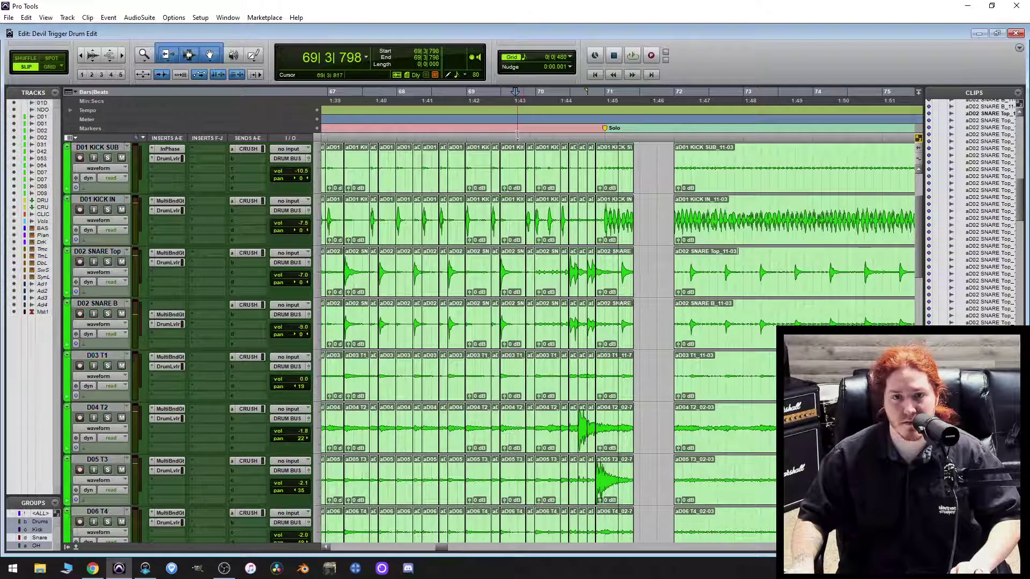
pyautogui.press('space')
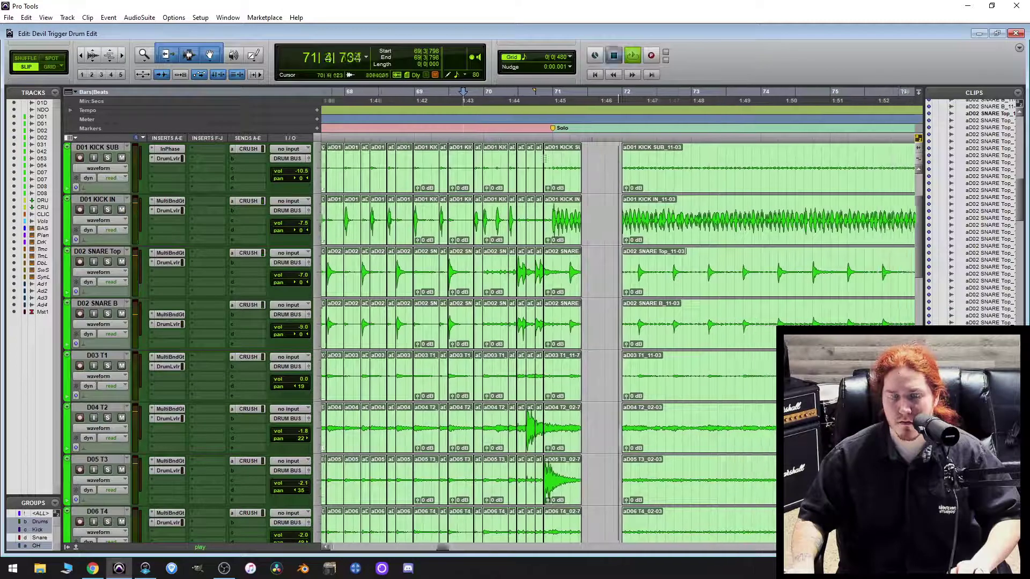
pyautogui.press('space')
# Consolidate all grouped drum clips from the session start at 1|1|000 through the end of the -77 clips at 71|2|647.
pyautogui.click(563, 227)
pyautogui.press('r')
pyautogui.press('r')
pyautogui.press('r')
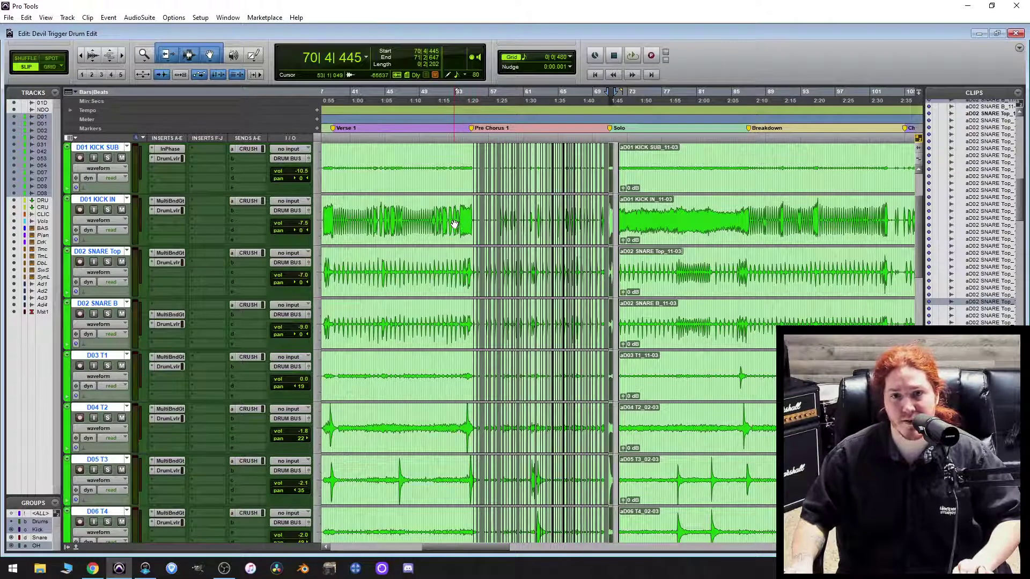
pyautogui.hotkey('shift', 'Return')
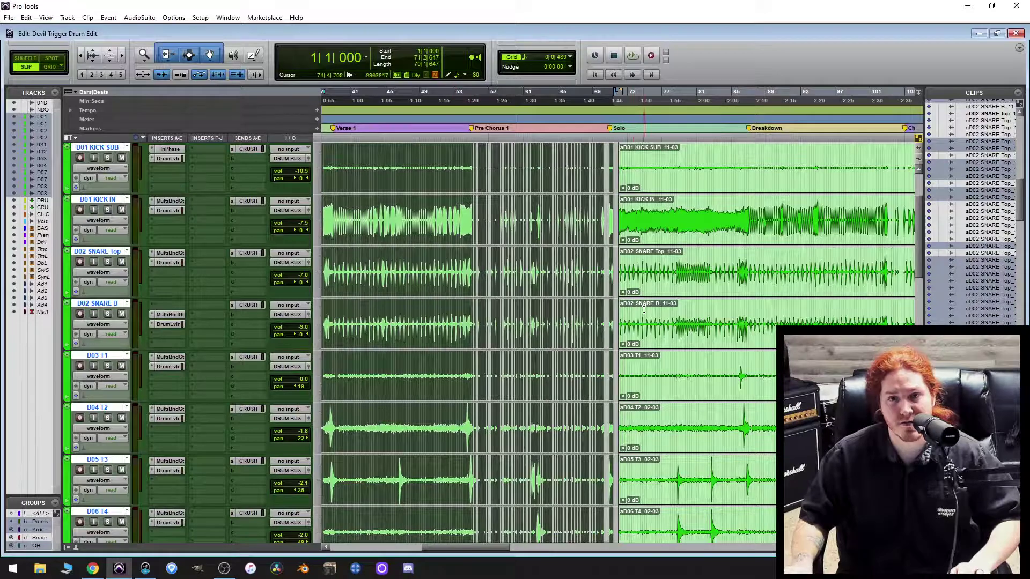
pyautogui.press('t')
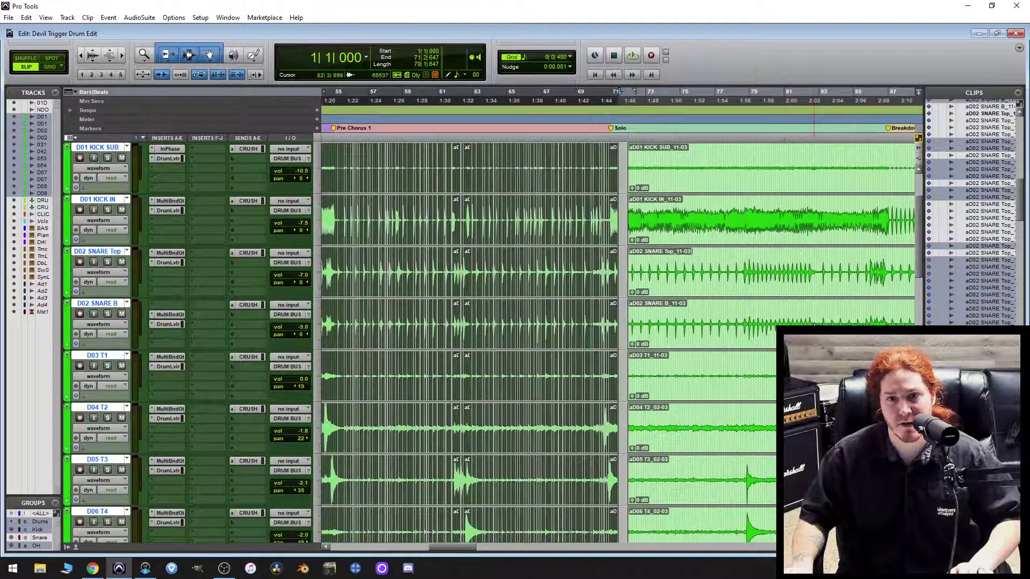
pyautogui.hscroll(-5, 815, 322)
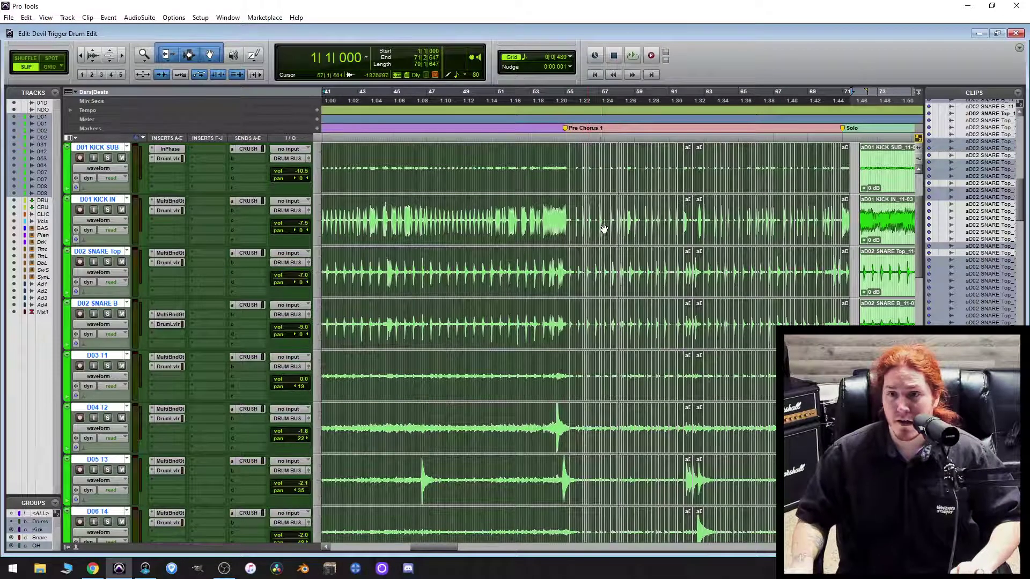
pyautogui.press('r')
pyautogui.press('r')
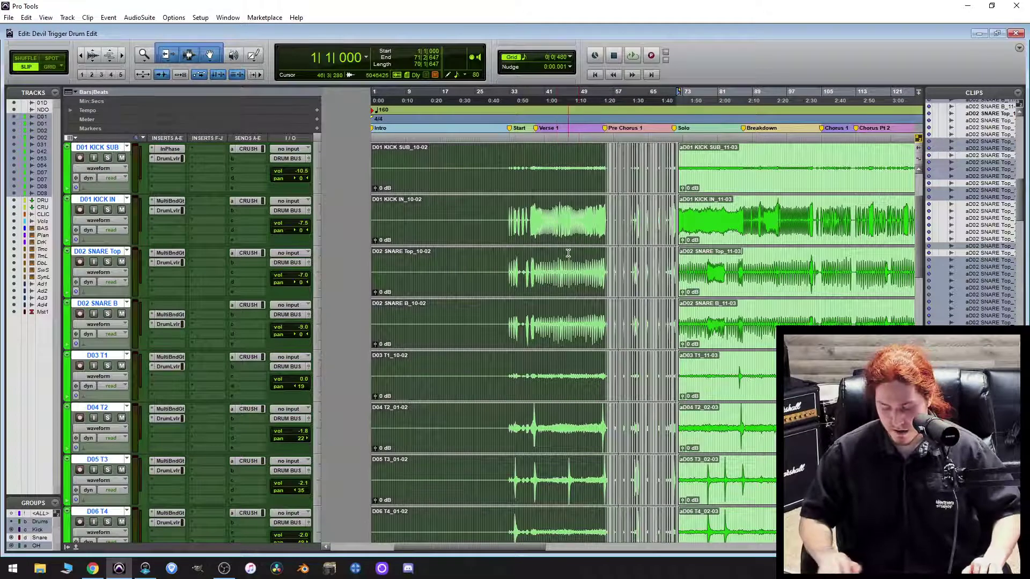
pyautogui.hotkey('alt', 'shift', '3')
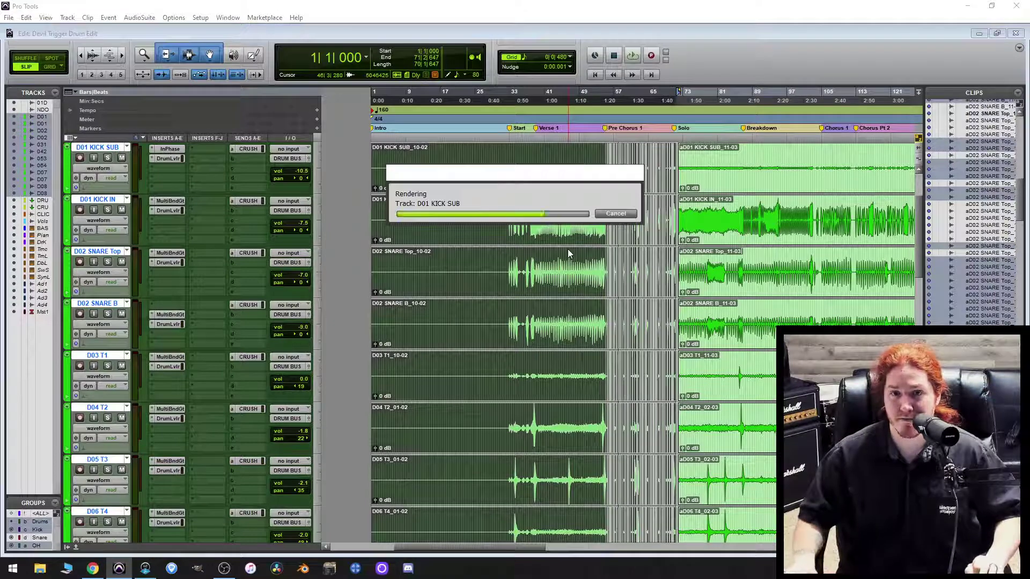
# Extend the start of the grouped -03 drum clips from the Solo back to 32|3|126 and consolidate them.
pyautogui.click(740, 241)
pyautogui.press('t')
pyautogui.press('t')
pyautogui.press('t')
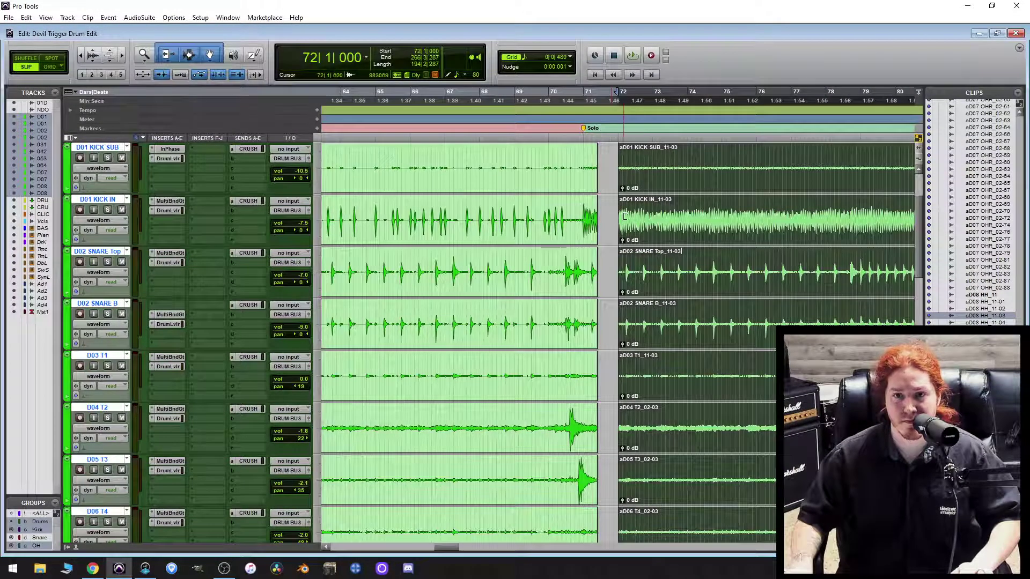
pyautogui.moveTo(607, 230); pyautogui.dragTo(327, 263)
pyautogui.scroll(-5, 758, 290)
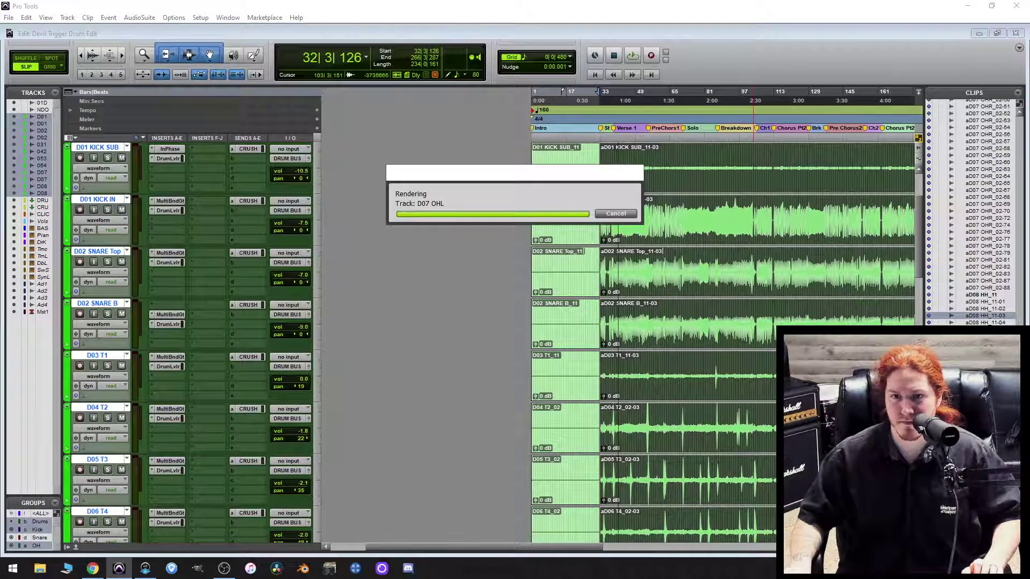
# Remove all clips whose names begin with aD, starting from aD01 KICK IN_11, from the session, including those still in use.
pyautogui.scroll(10, 974, 214)
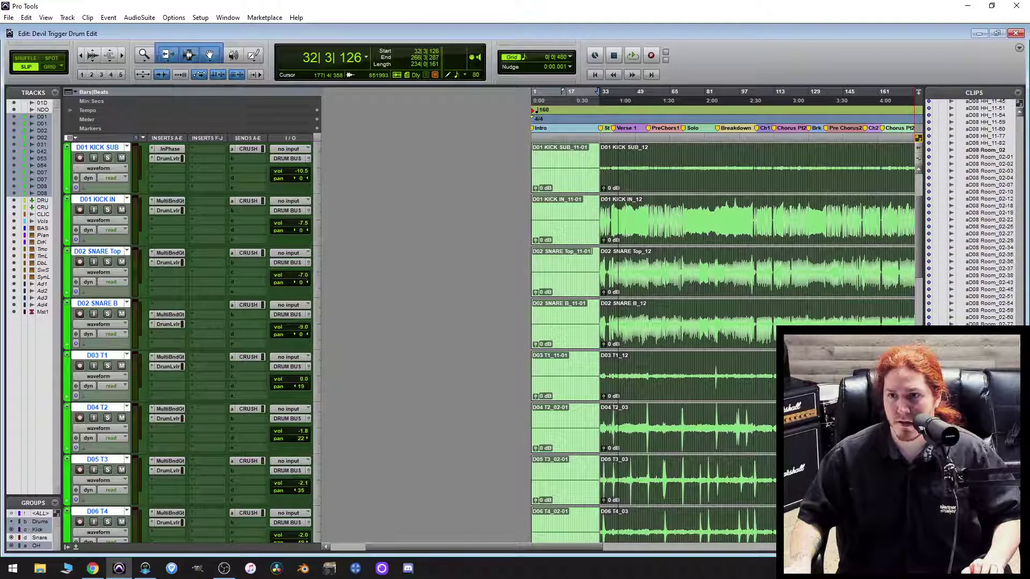
pyautogui.scroll(15, 990, 215)
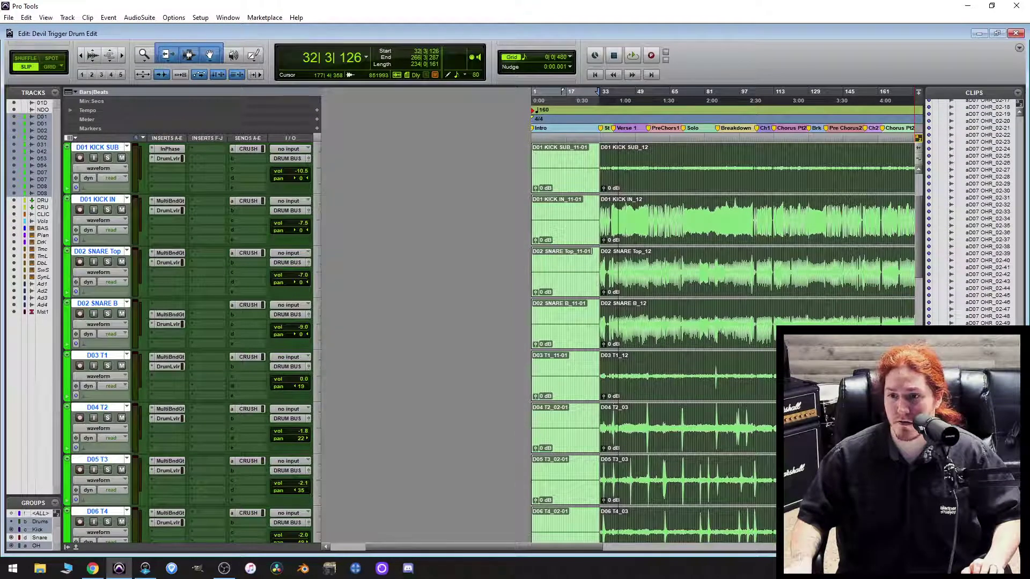
pyautogui.scroll(20, 973, 214)
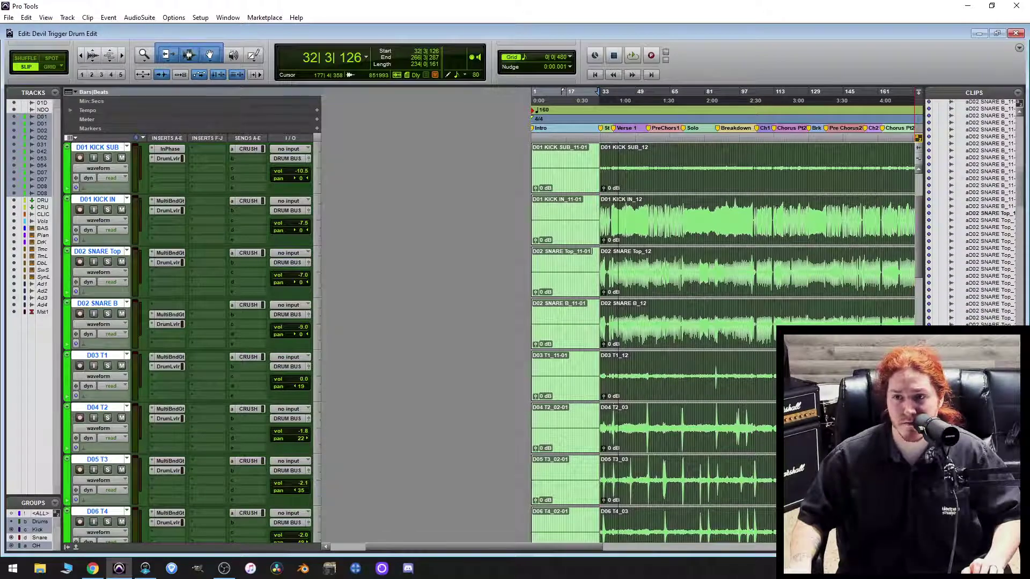
pyautogui.scroll(15, 1001, 214)
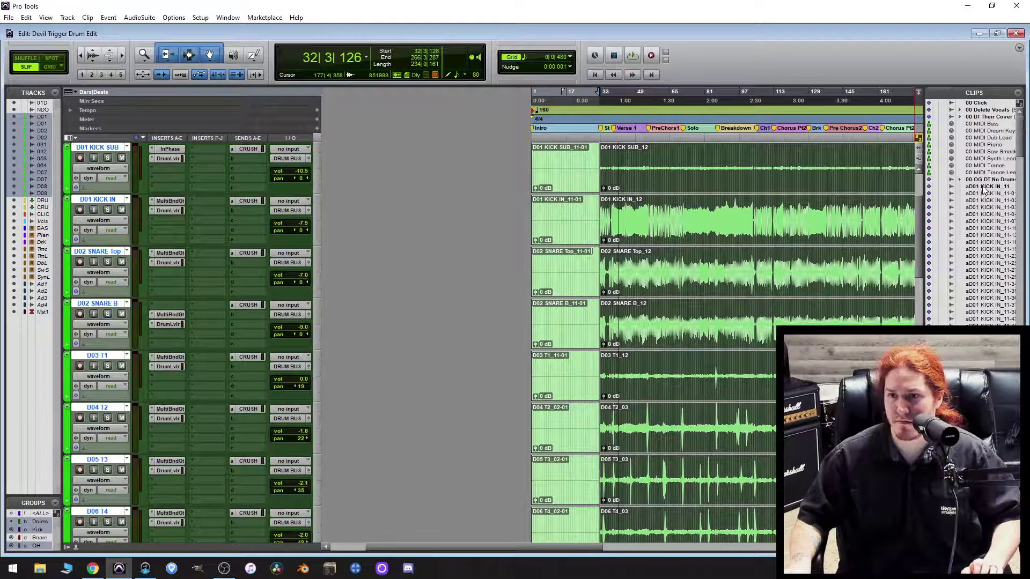
pyautogui.keyDown('shift'); pyautogui.click(986, 189); pyautogui.keyUp('shift')
pyautogui.rightClick(983, 185)
pyautogui.click(981, 190)
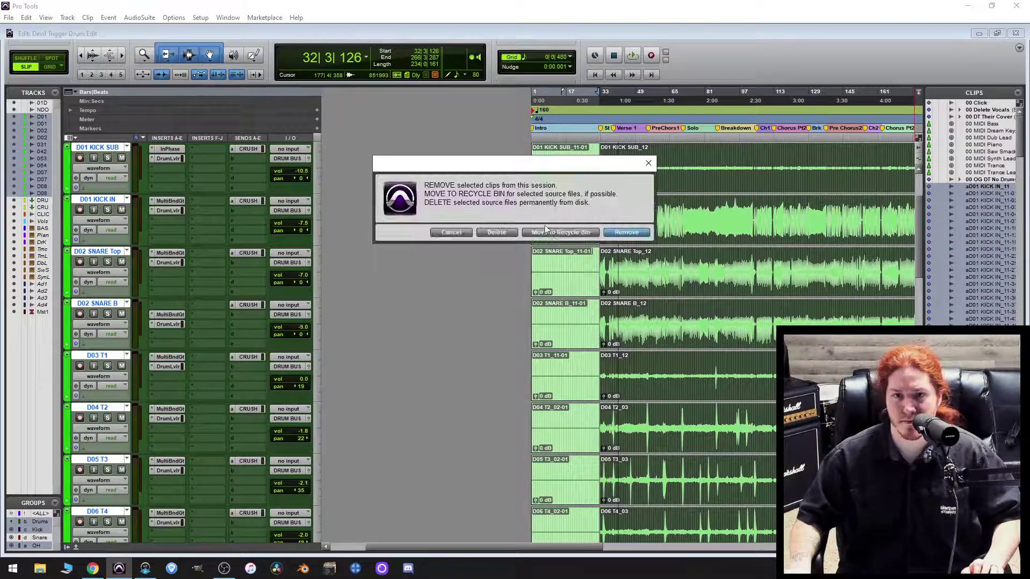
pyautogui.click(642, 234)
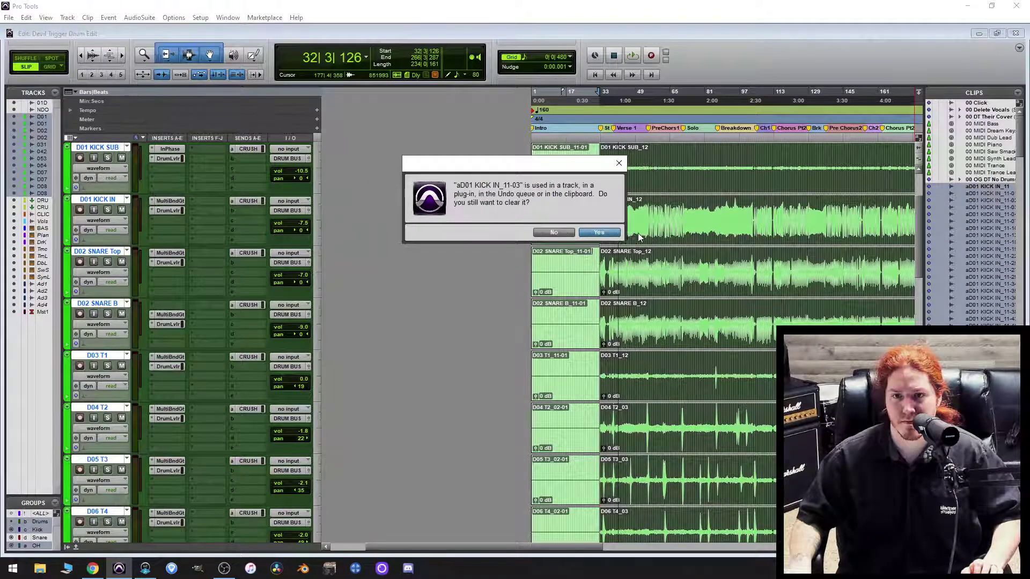
pyautogui.click(598, 233)
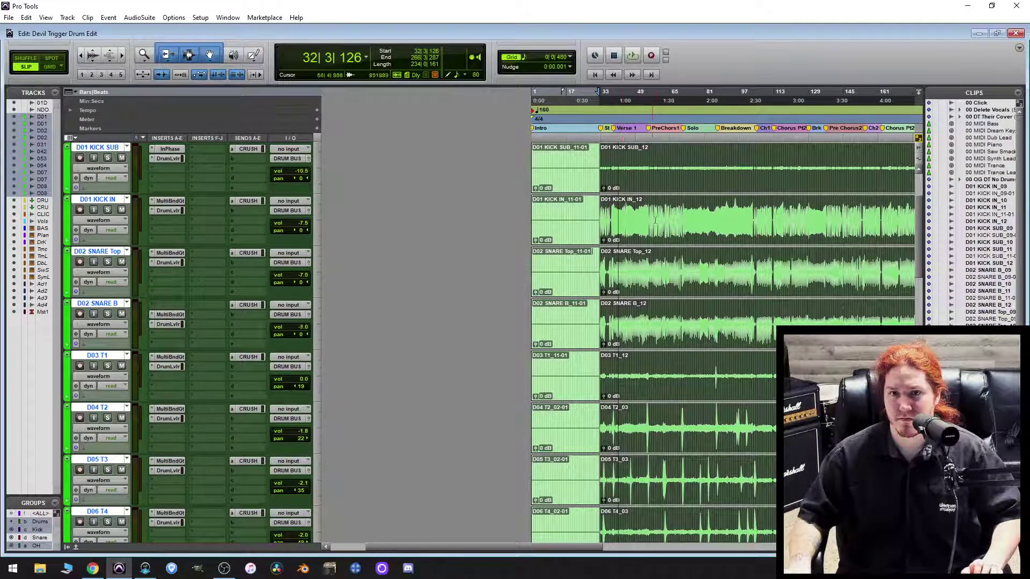
# Rename the consolidated kick clips and their disk files as zD01 KICK SUB_12 and zD01 KICK IN_12.
pyautogui.scroll(2, 655, 221)
pyautogui.doubleClick(633, 286)
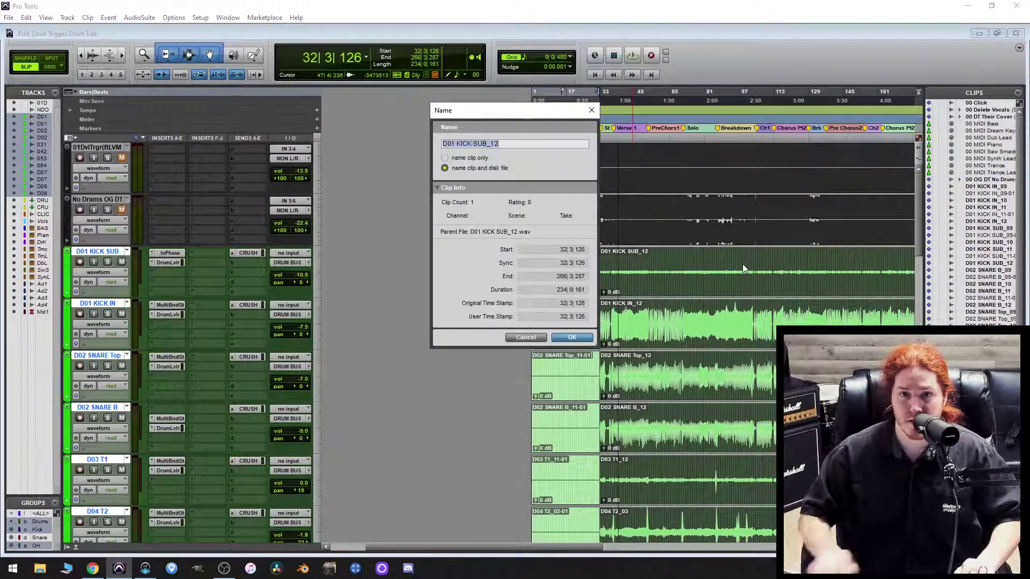
pyautogui.press('Home')
pyautogui.write('z')
pyautogui.press('Return')
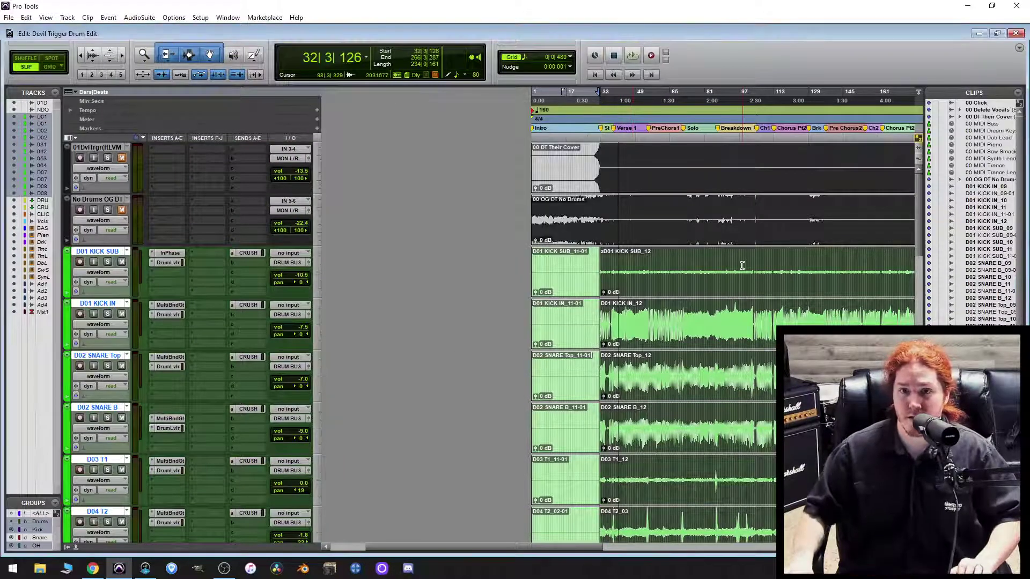
pyautogui.doubleClick(669, 321)
pyautogui.press('Home')
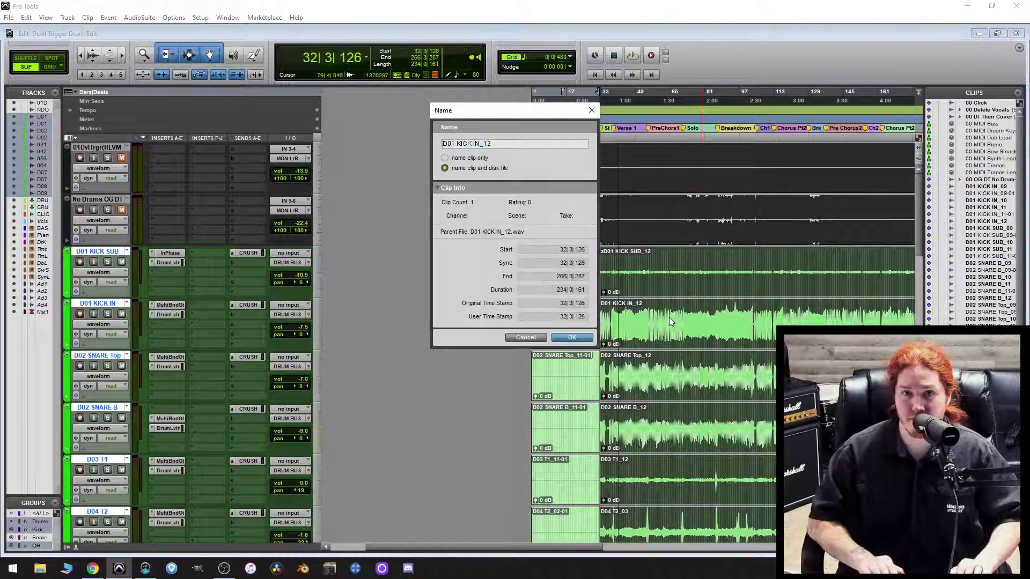
pyautogui.write('z')
pyautogui.press('Return')
# Rename the consolidated snare clips and their disk files as zD02 SNARE Top_12 and zD02 SNARE B_12.
pyautogui.doubleClick(627, 397)
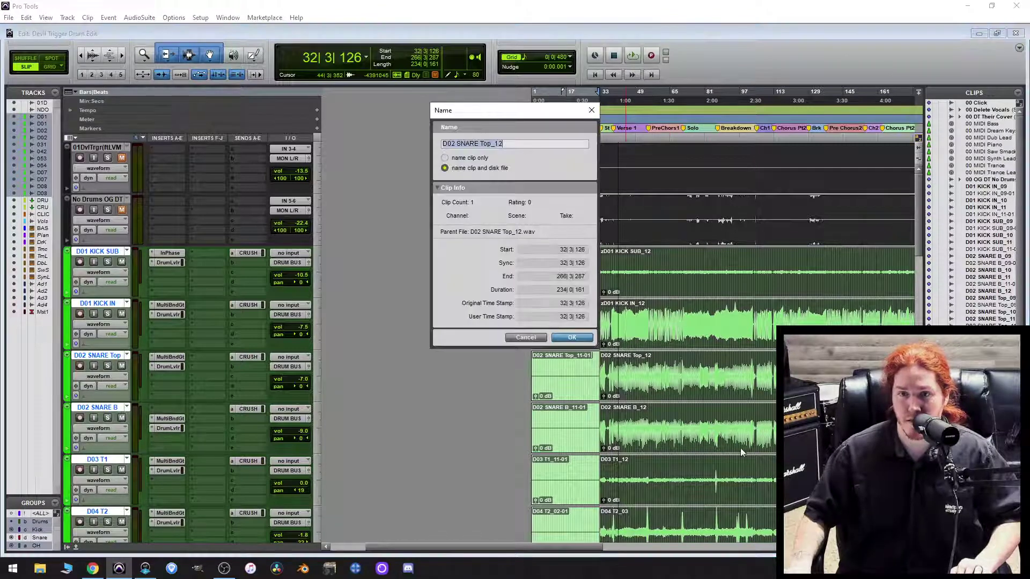
pyautogui.press('Home')
pyautogui.write('z')
pyautogui.press('Return')
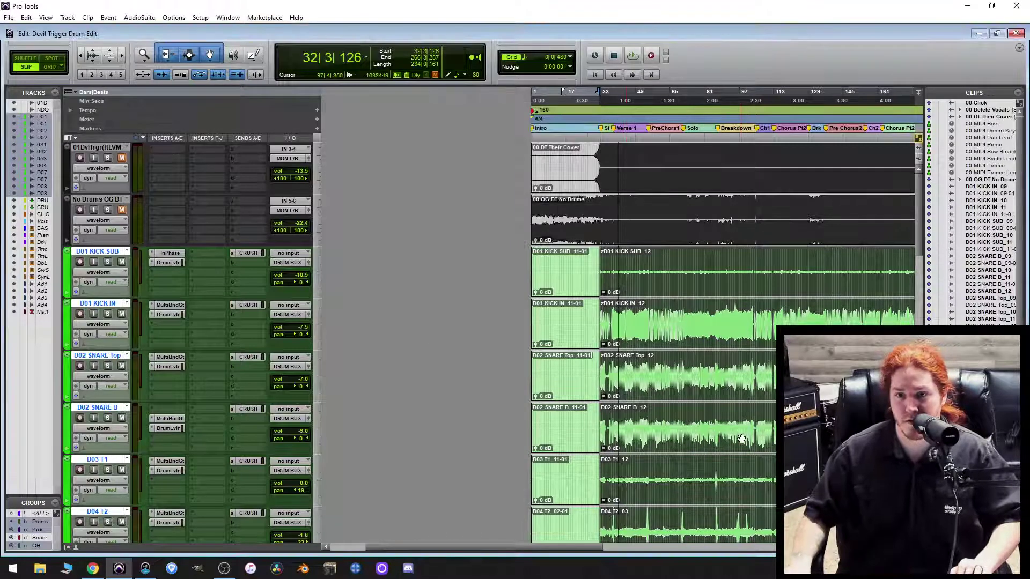
pyautogui.doubleClick(742, 439)
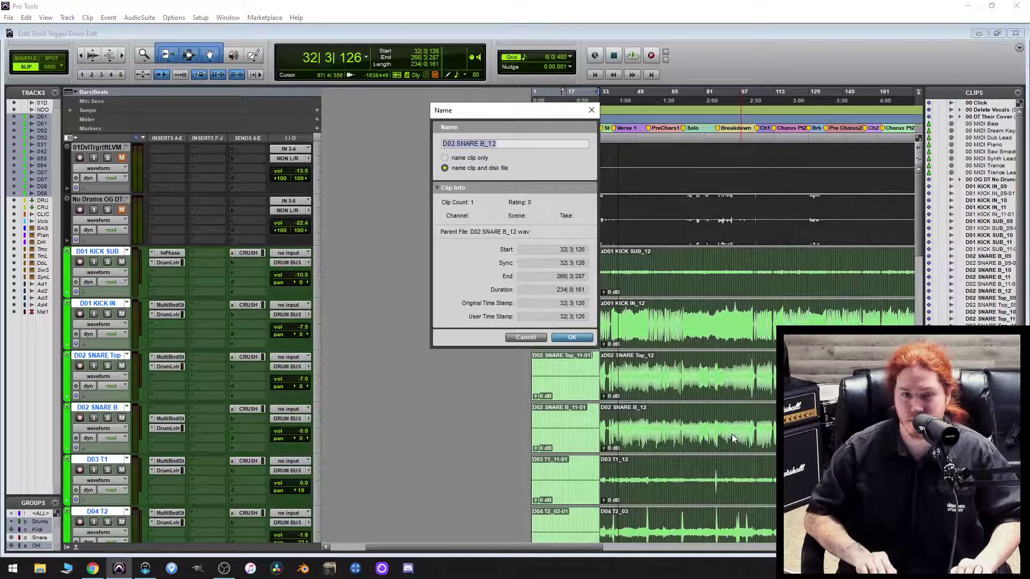
pyautogui.press('Home')
pyautogui.write('z')
pyautogui.press('Return')
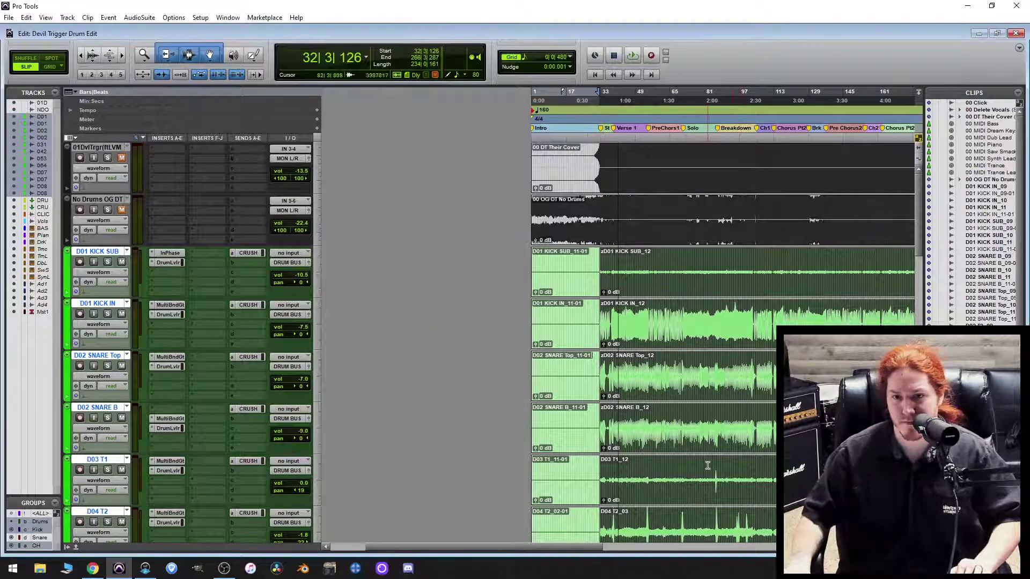
# Rename the consolidated T1 and T2 tom clips and their disk files as zD03 T1_12 and zD04 T2_03.
pyautogui.doubleClick(665, 479)
pyautogui.press('Home')
pyautogui.write('z')
pyautogui.press('Return')
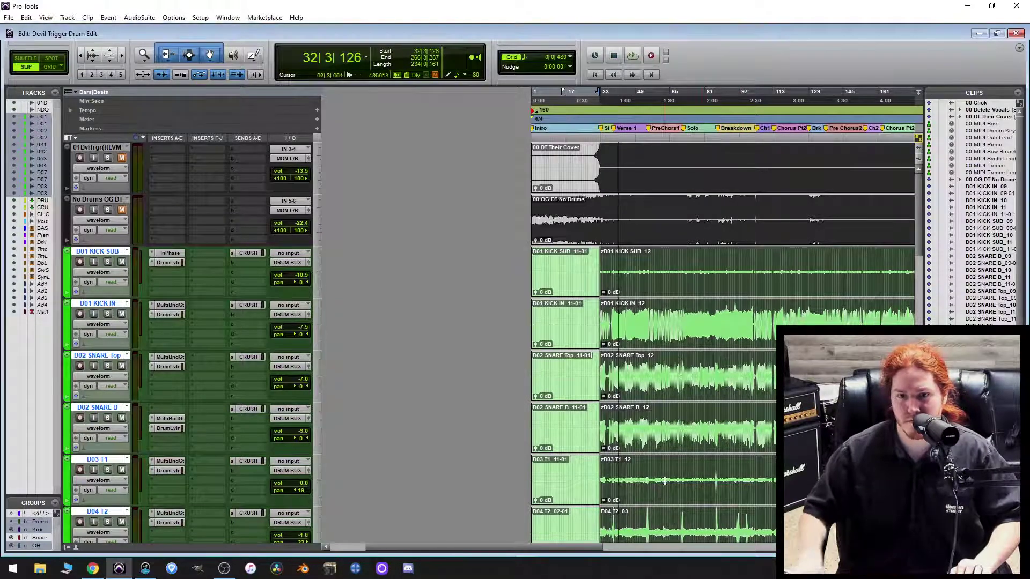
pyautogui.scroll(-2, 668, 471)
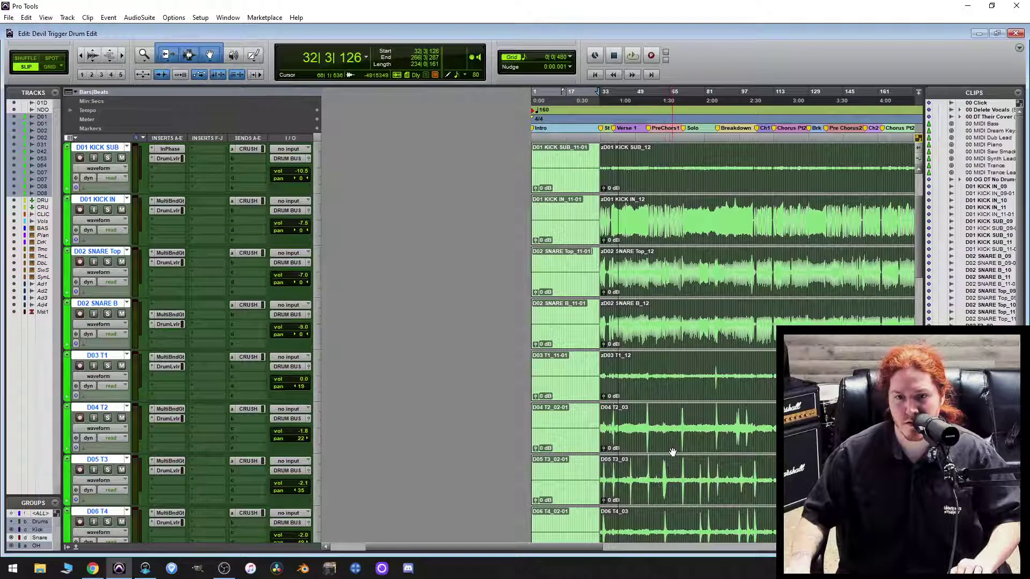
pyautogui.doubleClick(671, 449)
pyautogui.press('Home')
pyautogui.write('z')
pyautogui.press('Return')
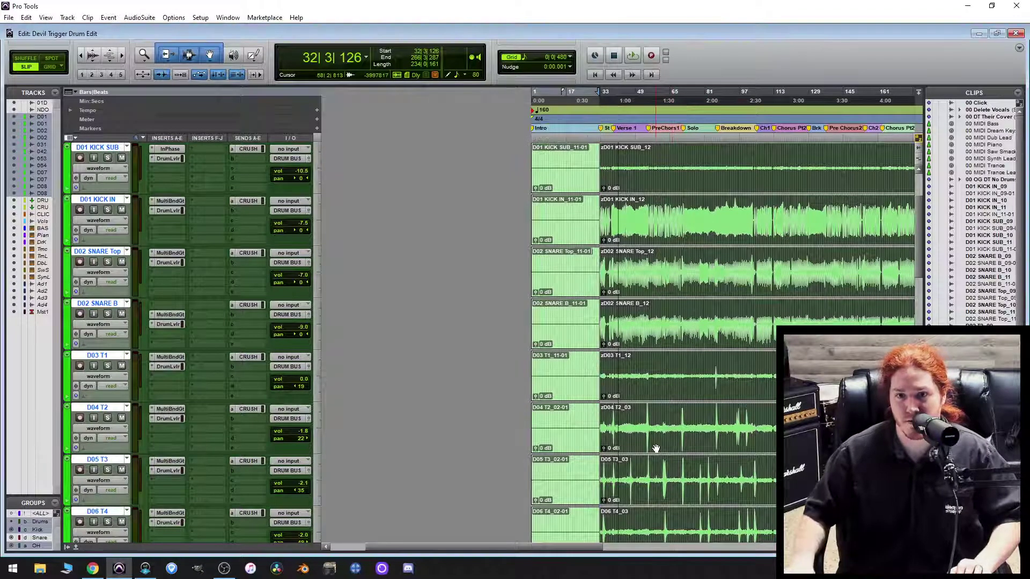
# Rename the consolidated T3 and T4 tom clips and their disk files as zD05 T3_03 and zD06 T4_03.
pyautogui.doubleClick(679, 492)
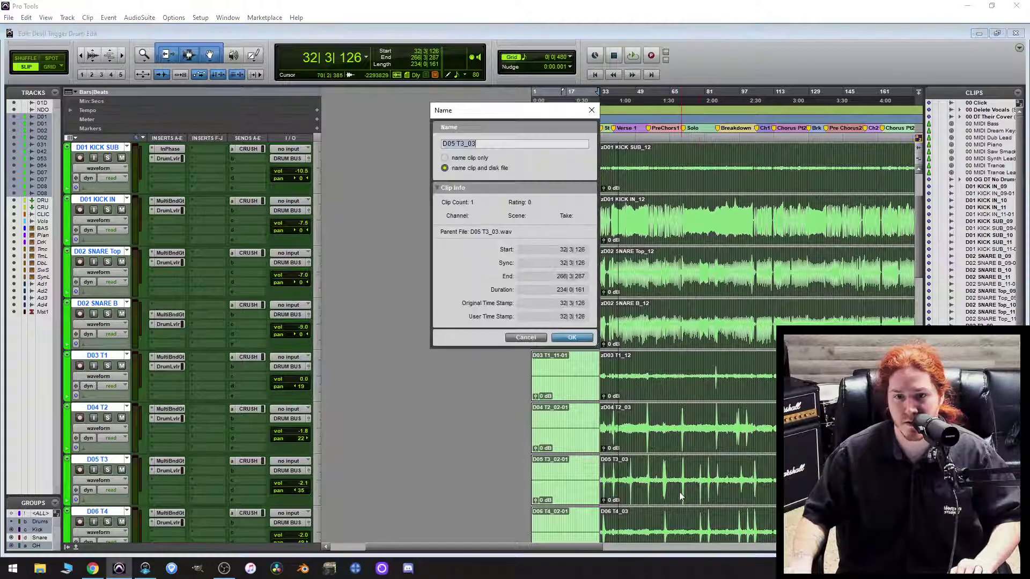
pyautogui.press('Home')
pyautogui.write('z')
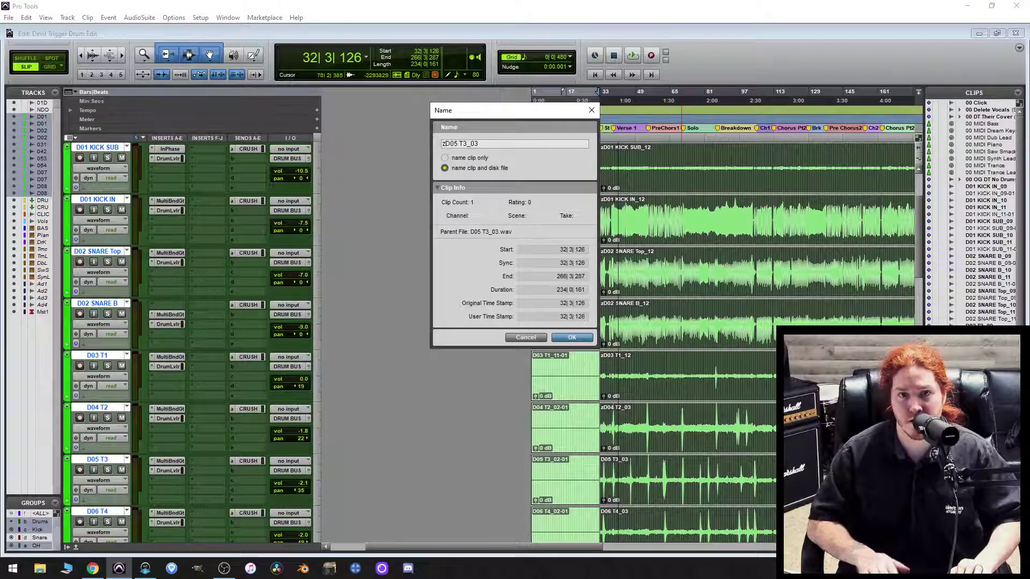
pyautogui.press('Return')
pyautogui.scroll(-1, 659, 441)
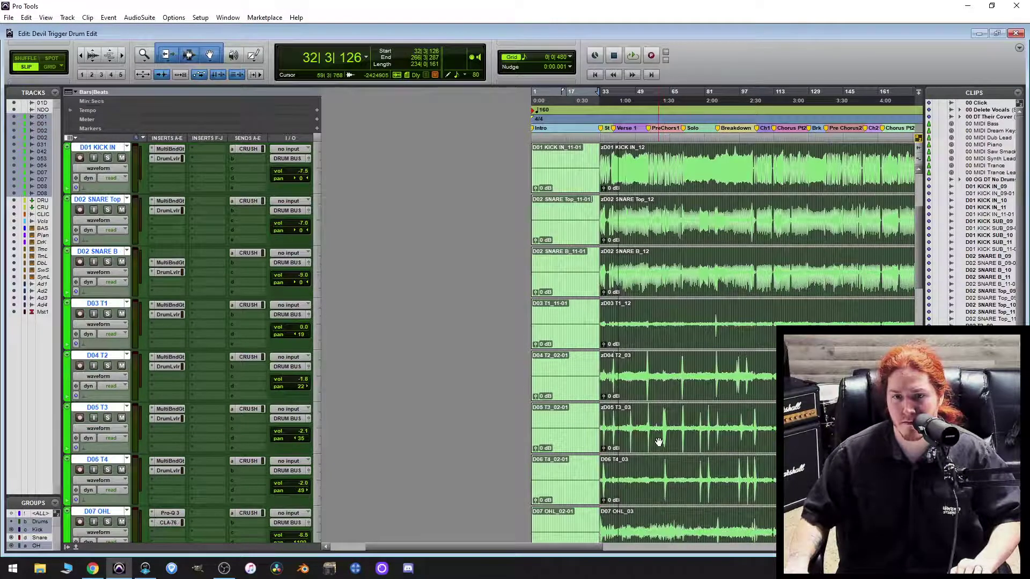
pyautogui.doubleClick(671, 489)
pyautogui.press('Home')
pyautogui.write('z')
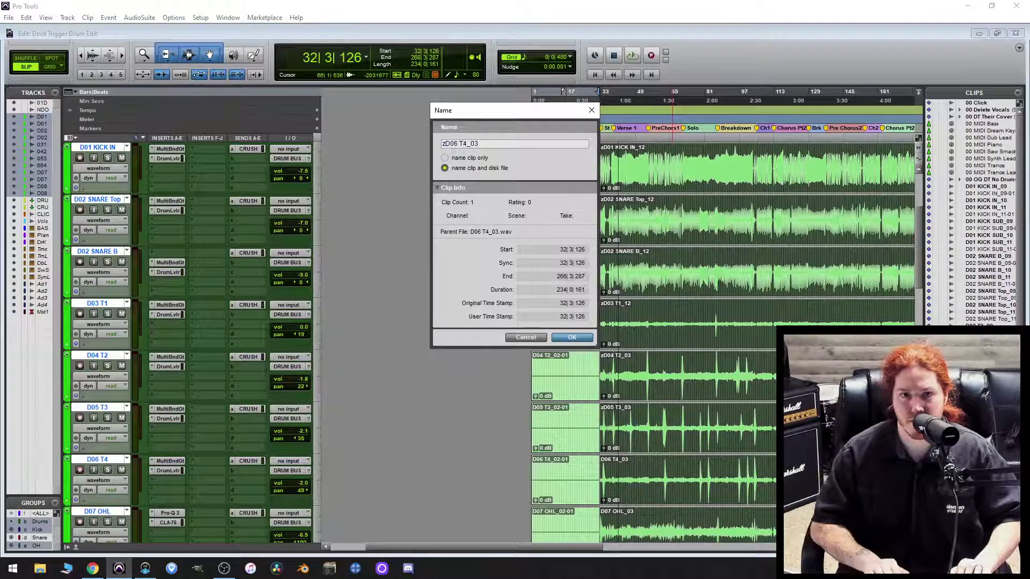
pyautogui.press('Return')
# Rename the consolidated overhead clips and their disk files as zD07 OHL_03 and zD07 OHR_03.
pyautogui.scroll(-1, 665, 461)
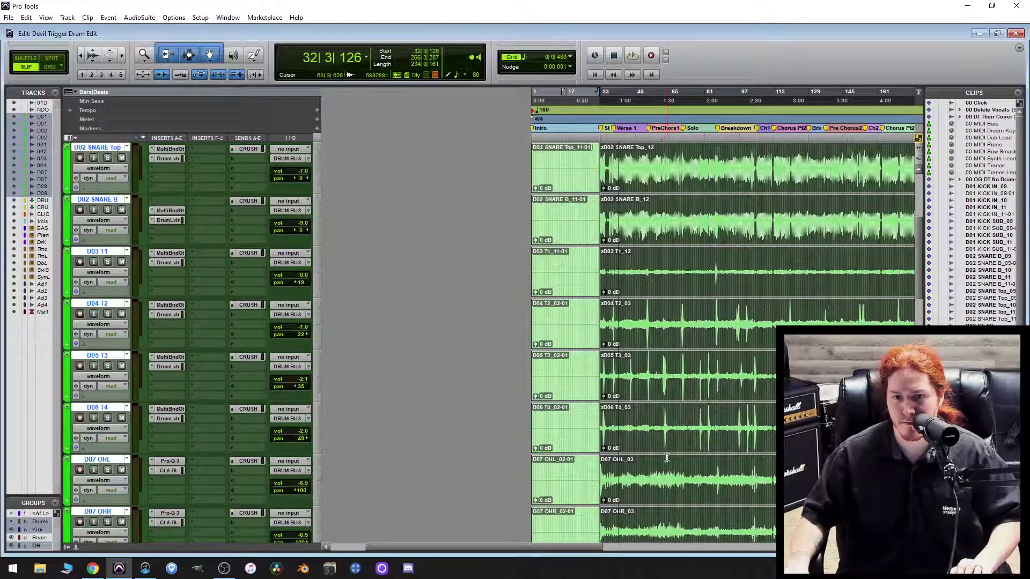
pyautogui.doubleClick(655, 498)
pyautogui.press('Home')
pyautogui.write('z')
pyautogui.press('Return')
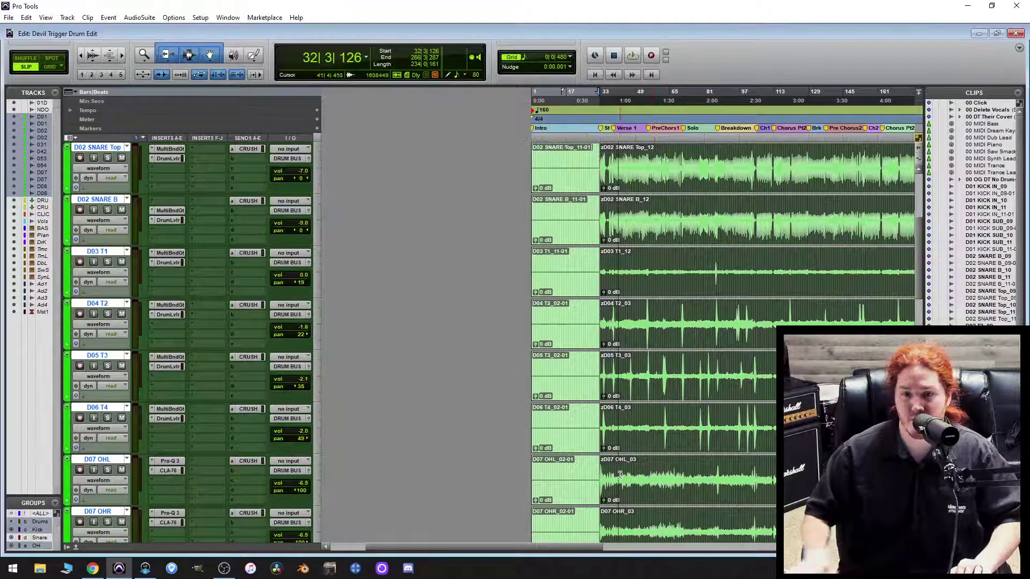
pyautogui.scroll(-1, 718, 458)
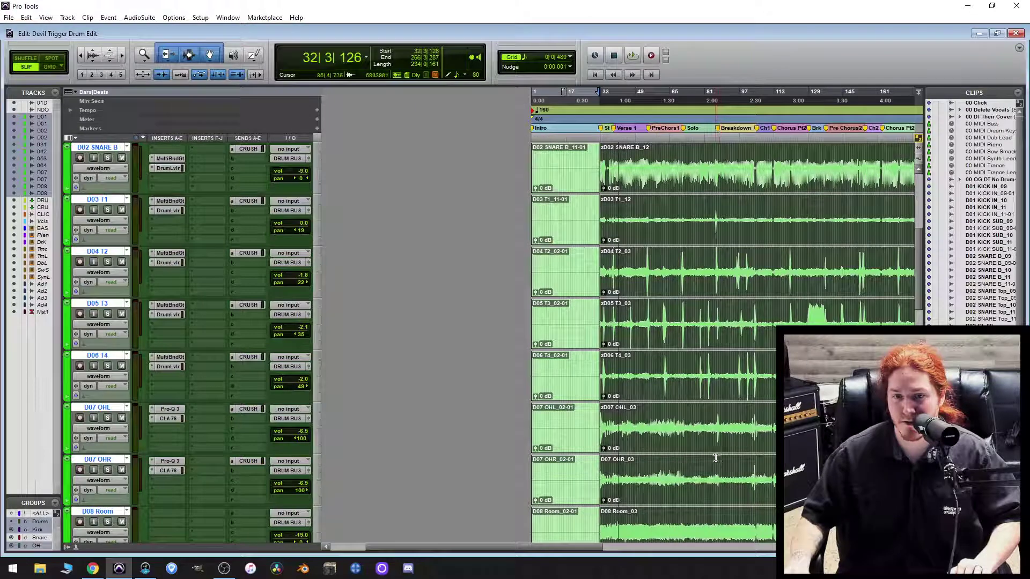
pyautogui.doubleClick(707, 499)
pyautogui.press('Home')
pyautogui.write('z')
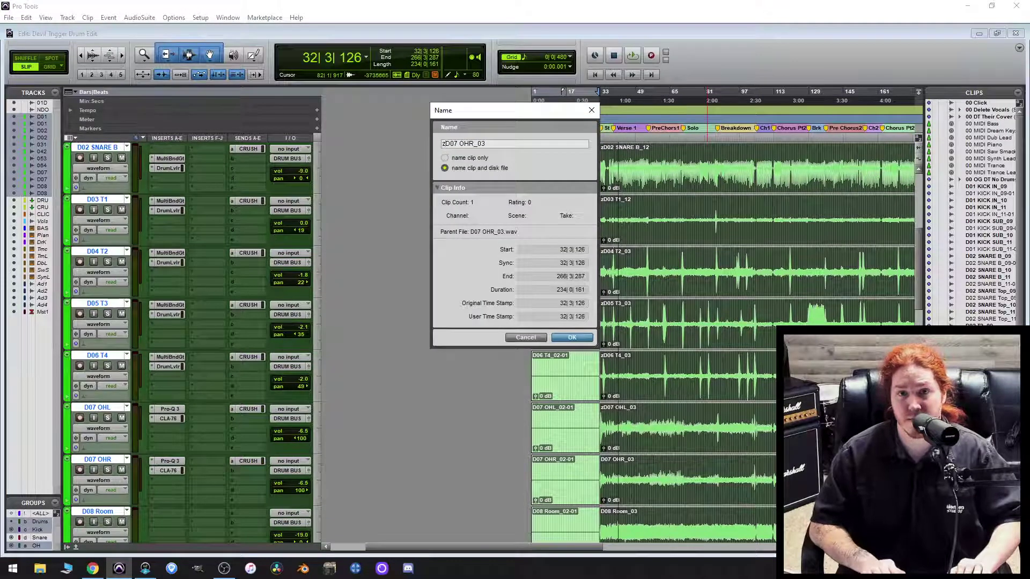
pyautogui.press('Return')
# Rename the consolidated room and hi-hat clips and their disk files as zD08 Room_03 and zD08 HH_12.
pyautogui.scroll(-1, 706, 403)
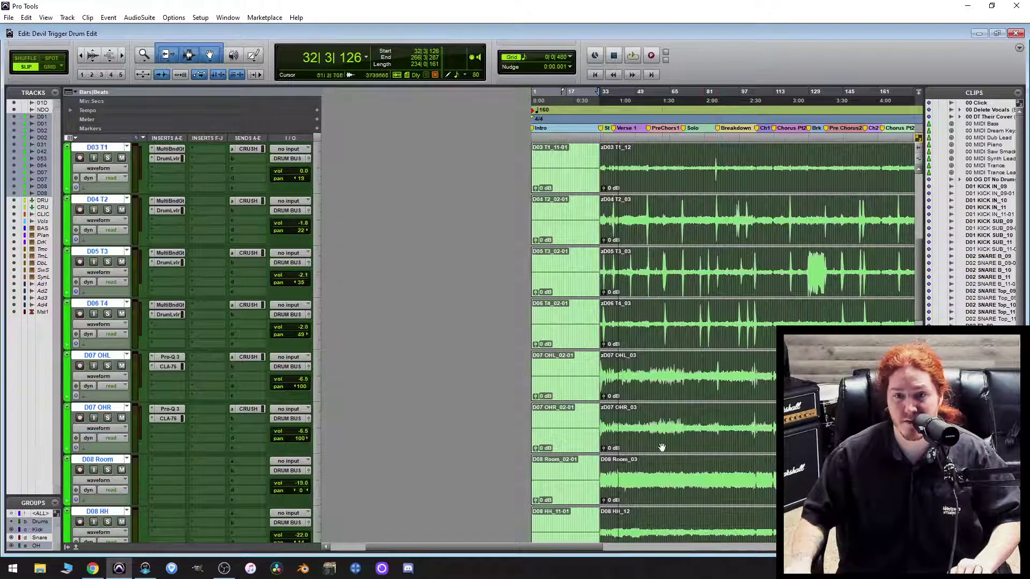
pyautogui.doubleClick(656, 494)
pyautogui.press('Home')
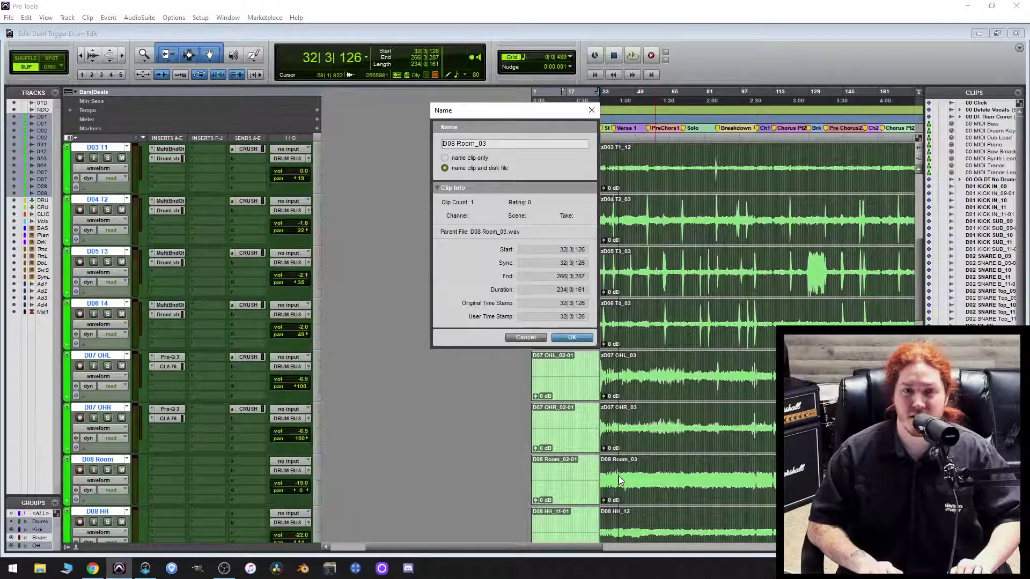
pyautogui.write('z')
pyautogui.press('Return')
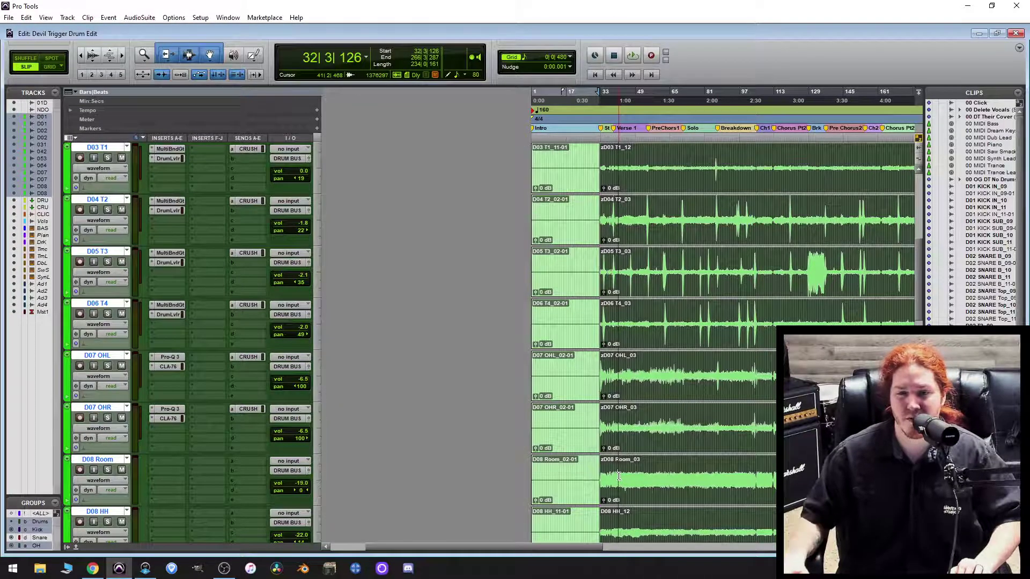
pyautogui.scroll(-1, 638, 489)
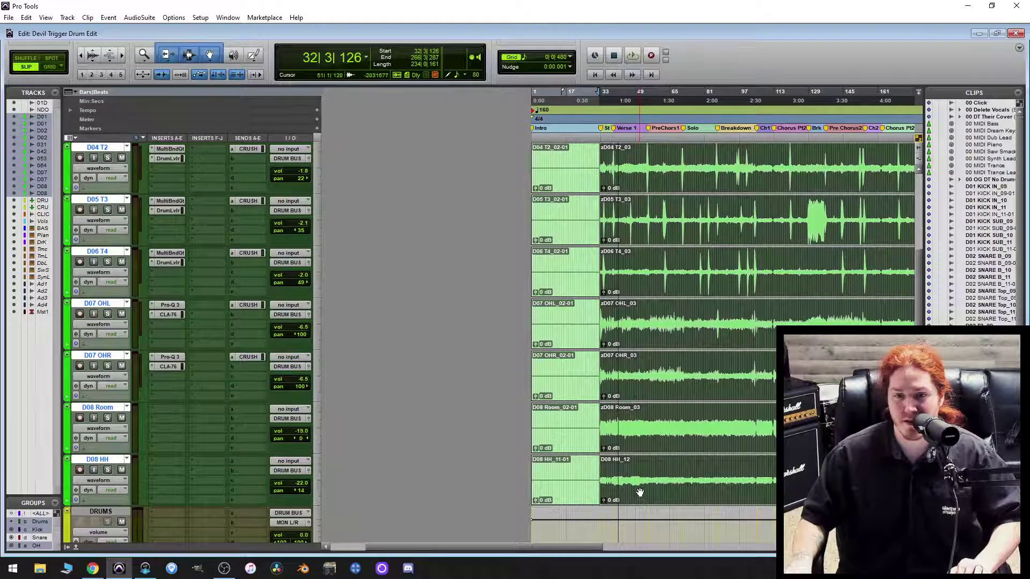
pyautogui.doubleClick(640, 492)
pyautogui.press('Home')
pyautogui.write('z')
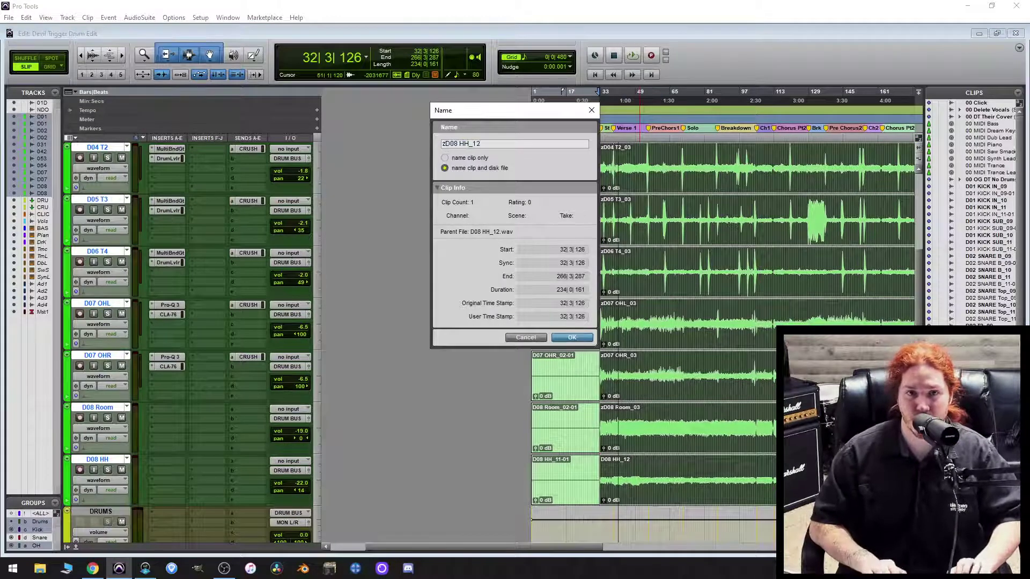
pyautogui.press('Return')
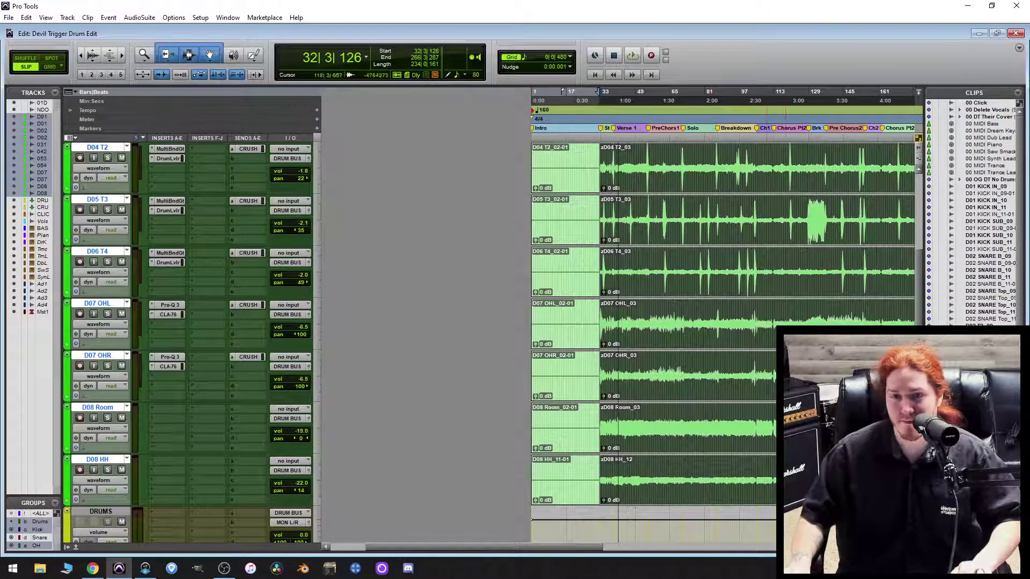
# Move the boundary between the earlier drum clips and the z-prefixed clips to 71|2|647, just after the Solo marker.
pyautogui.scroll(2, 751, 392)
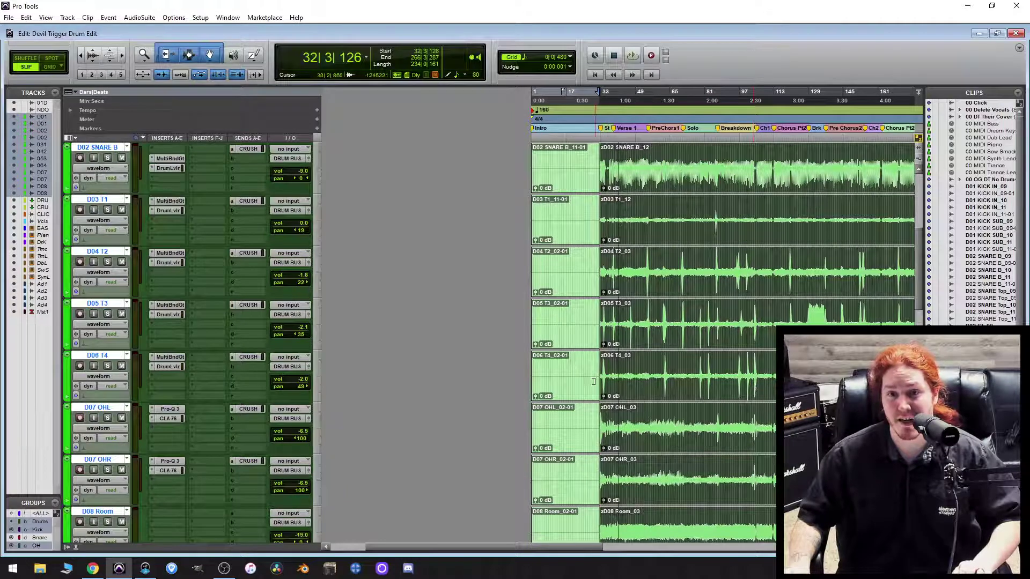
pyautogui.moveTo(594, 374); pyautogui.dragTo(683, 374)
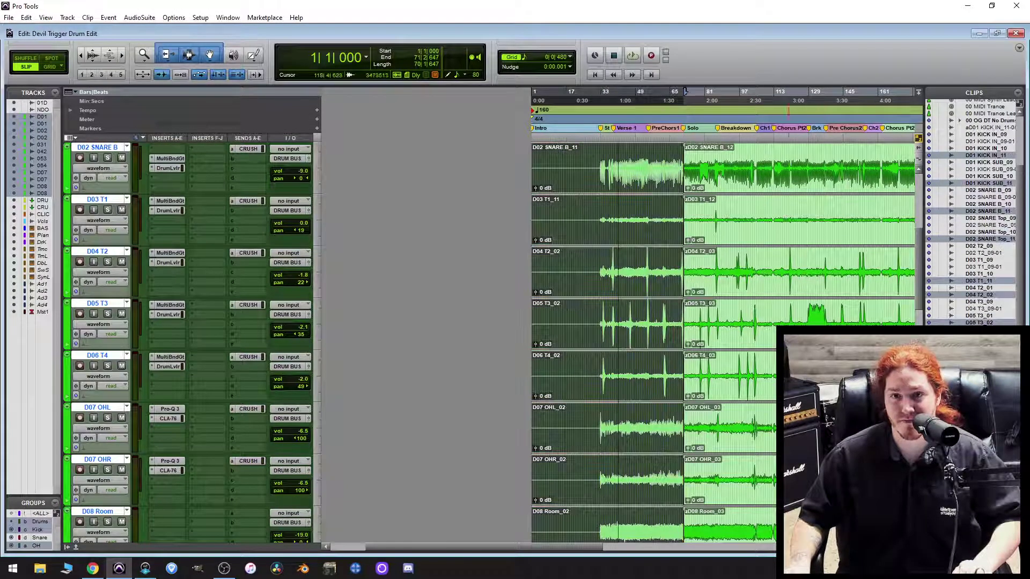
pyautogui.click(739, 384)
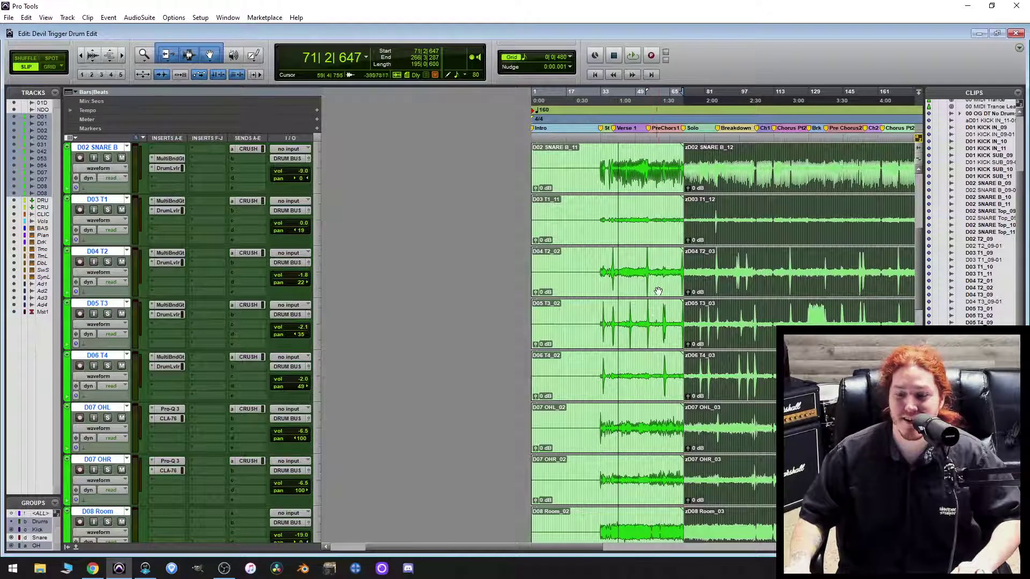
# Place the edit cursor at 31|2|824 on the drum tracks, shortly before the Start marker.
pyautogui.press('t')
pyautogui.press('t')
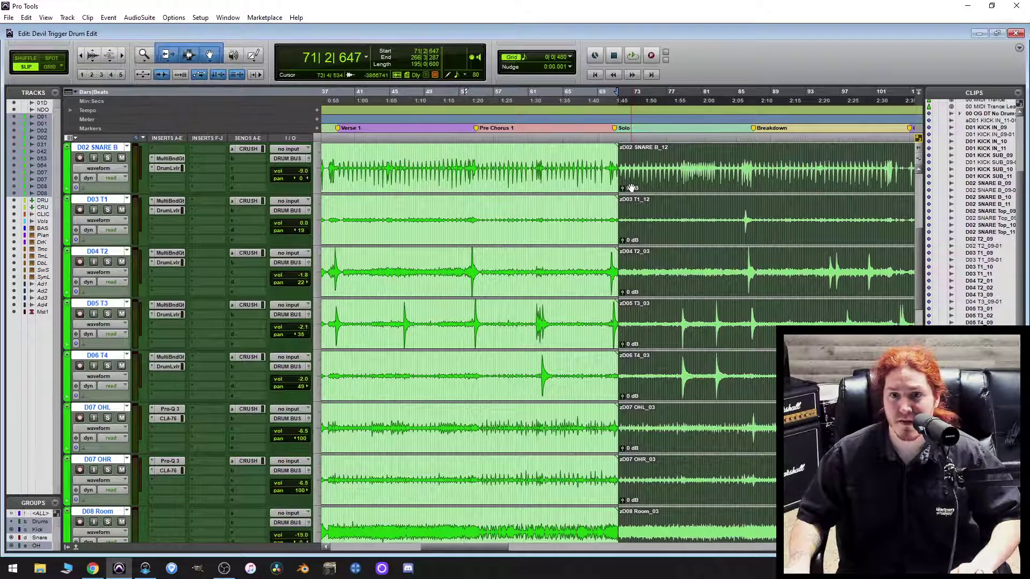
pyautogui.press('r')
pyautogui.press('r')
pyautogui.click(537, 158)
pyautogui.press('t')
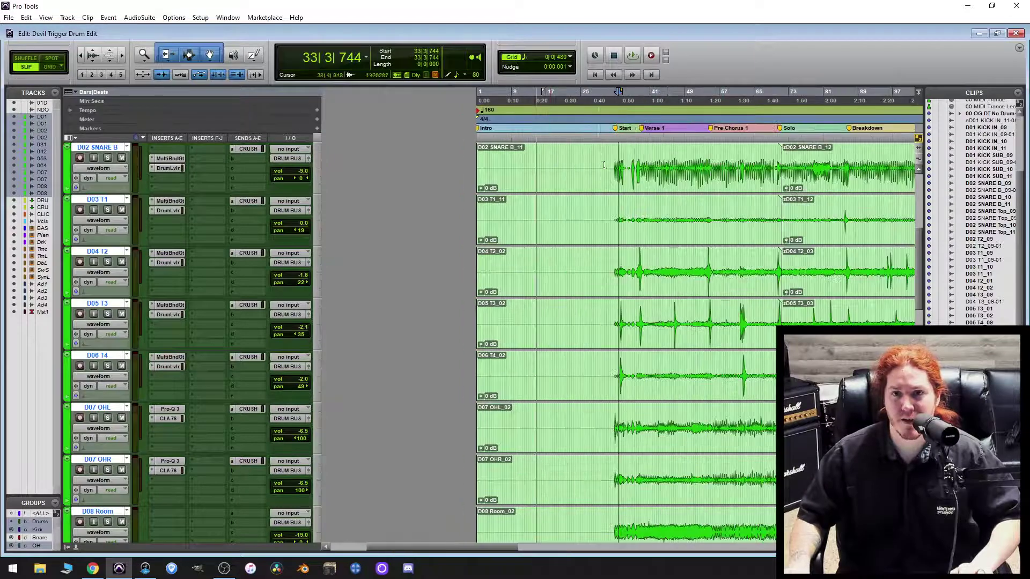
pyautogui.click(605, 188)
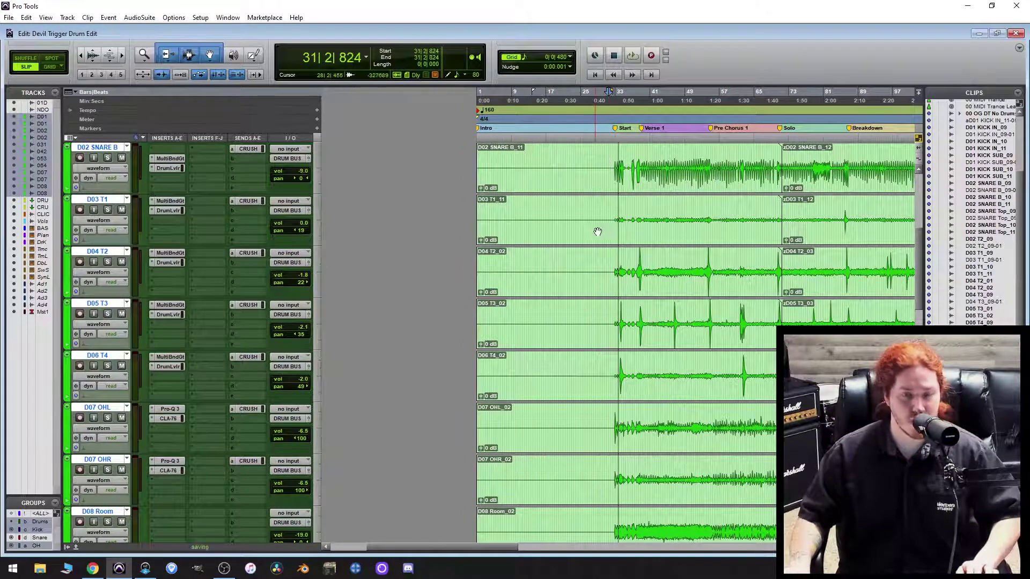
# Unmute the BASS track and check its Pro-Q 3 equalizer settings.
pyautogui.scroll(-4, 215, 285)
pyautogui.scroll(-6, 191, 317)
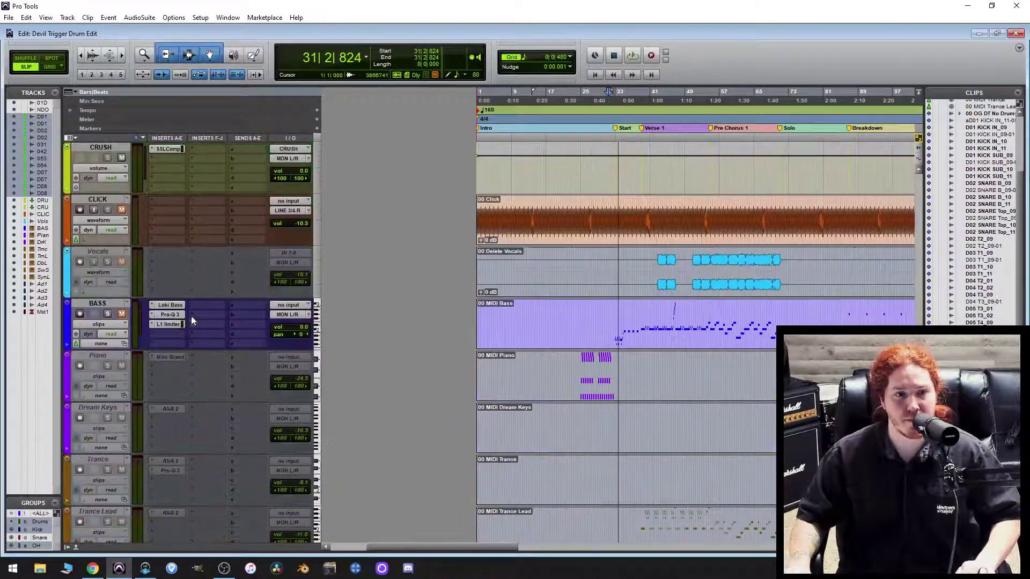
pyautogui.click(122, 315)
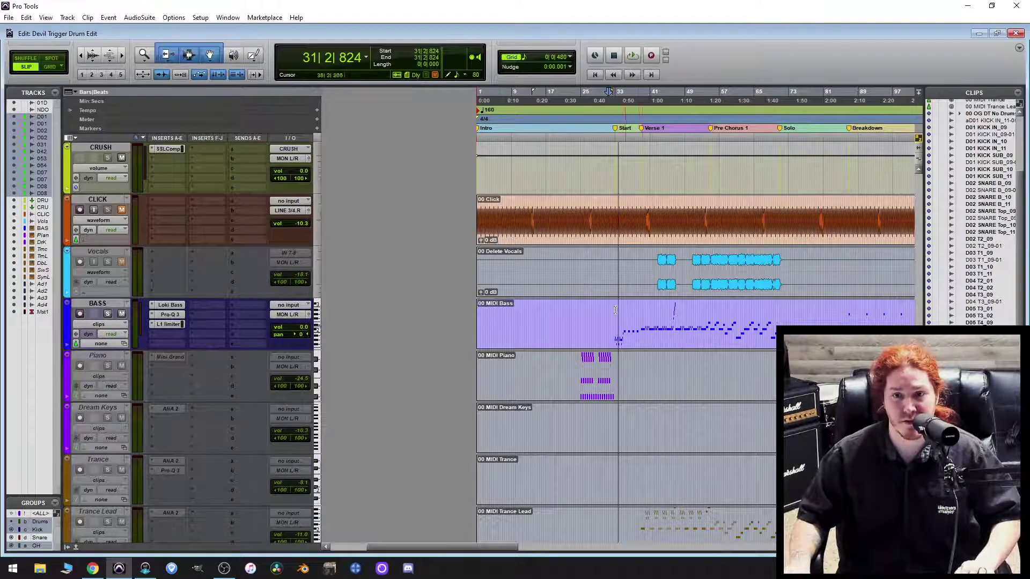
pyautogui.click(175, 320)
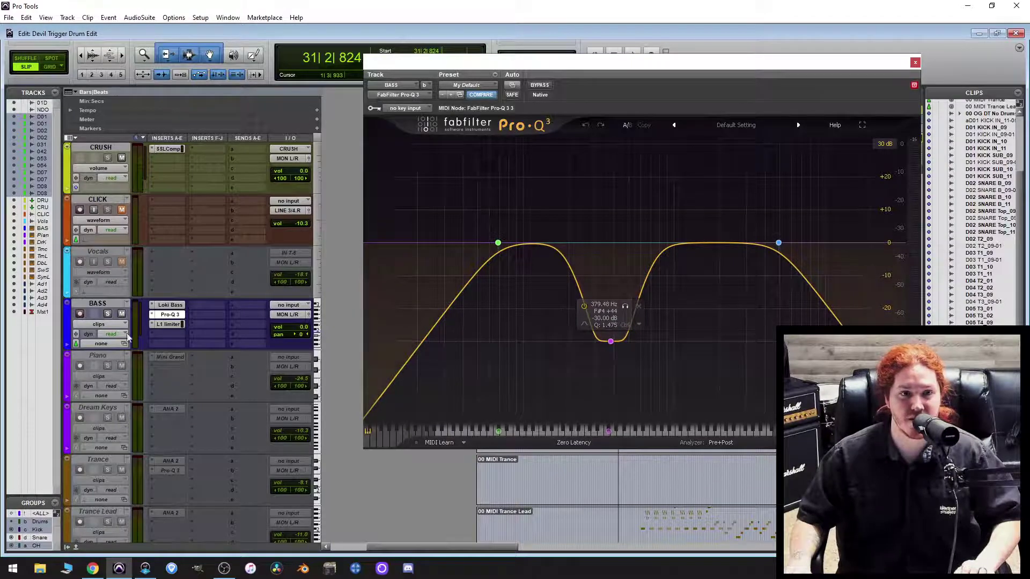
pyautogui.click(915, 62)
# Play the edited drums with the bass from 31|2|824 into the Solo, enlarging the waveforms to check the edits.
pyautogui.press('space')
pyautogui.scroll(3, 776, 279)
pyautogui.scroll(4, 776, 280)
pyautogui.hotkey('ctrl', ']')
pyautogui.hotkey('ctrl', ']')
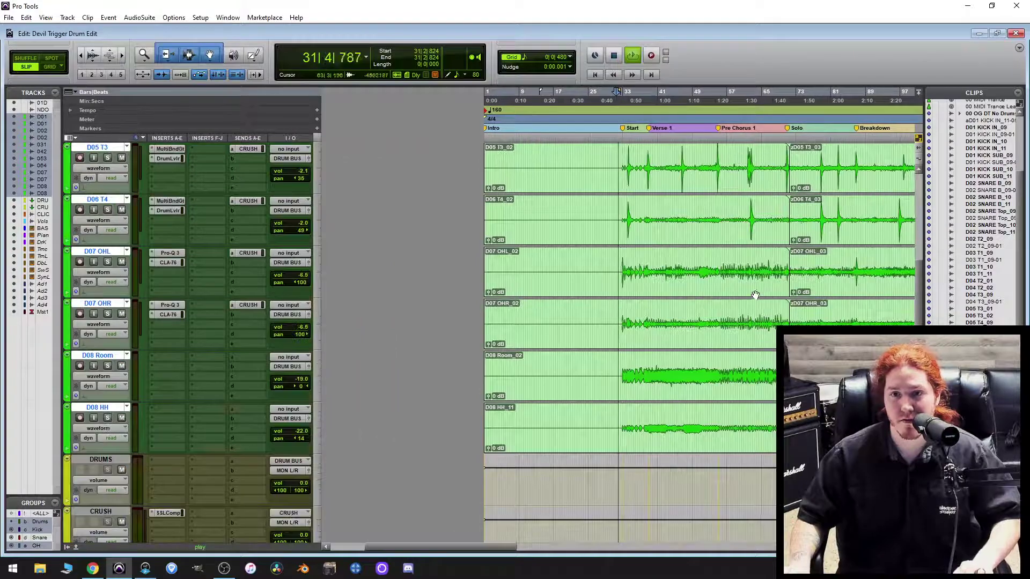
pyautogui.hotkey('ctrl', ']')
pyautogui.scroll(4, 723, 311)
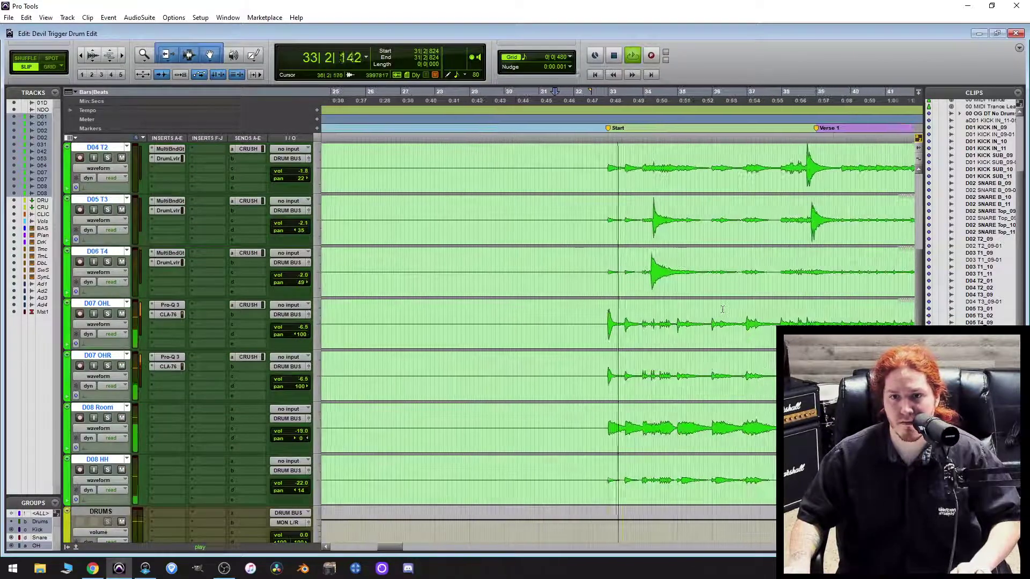
pyautogui.hotkey('ctrl', ']')
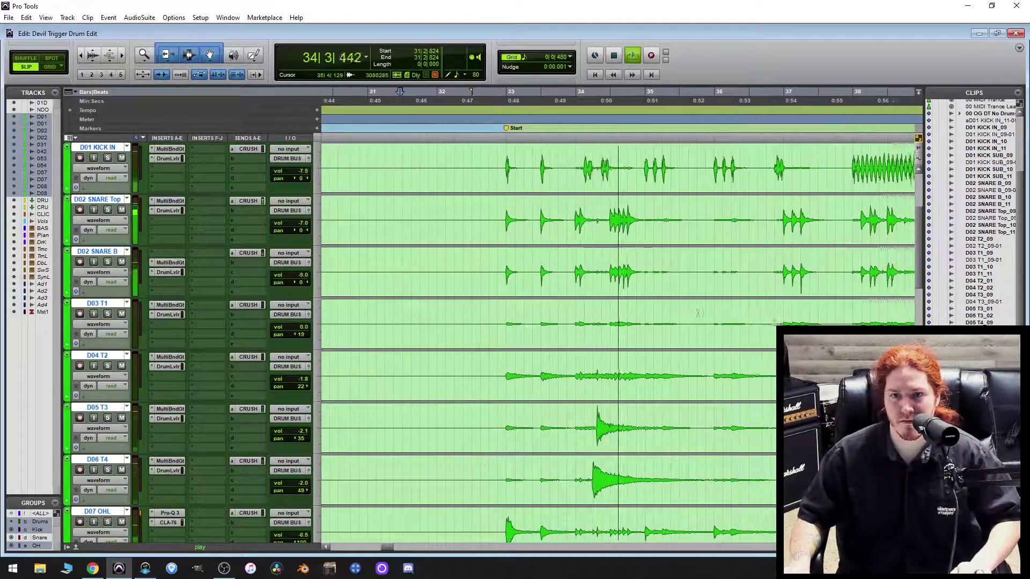
pyautogui.scroll(2, 676, 306)
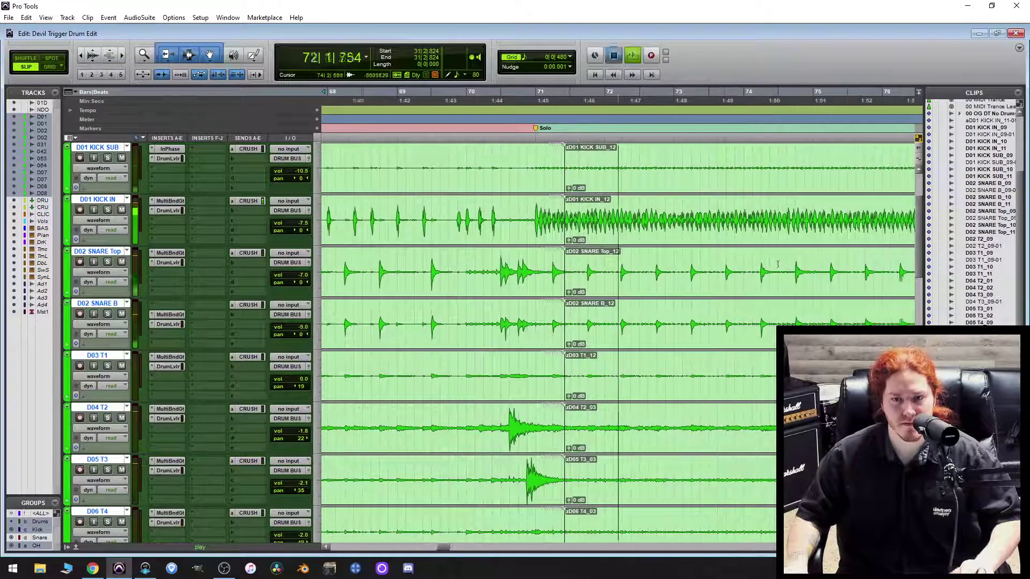
pyautogui.press('space')
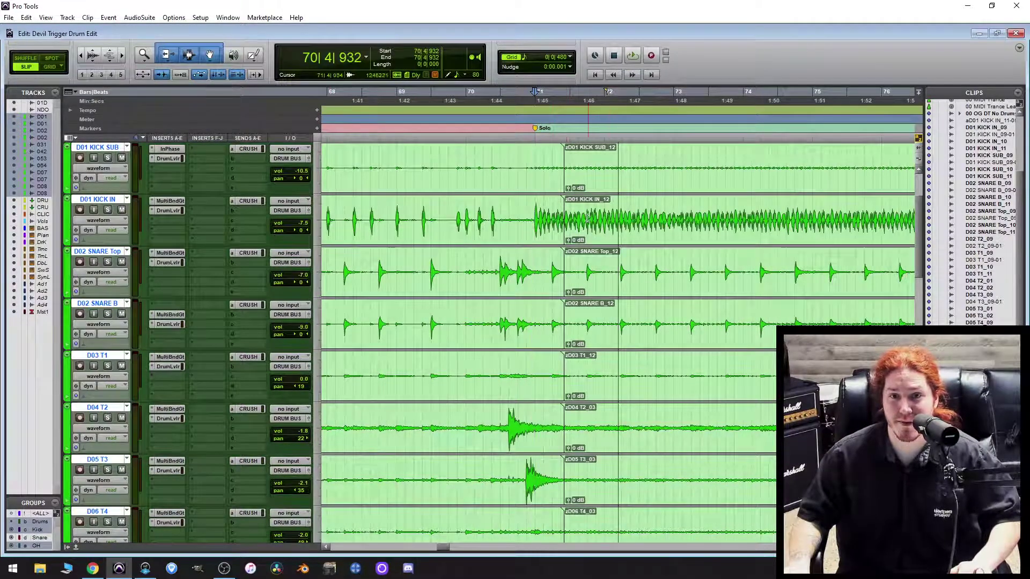
# Inspect the drum clip transition around the Solo marker and place the edit cursor at 69|4|388.
pyautogui.scroll(1, 454, 191)
pyautogui.scroll(1, 684, 218)
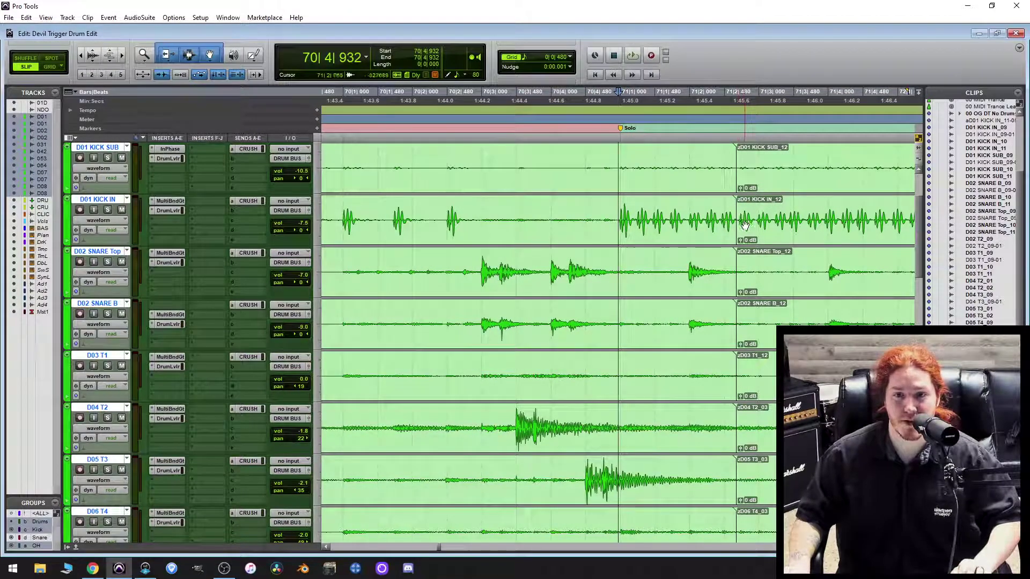
pyautogui.scroll(-1, 568, 236)
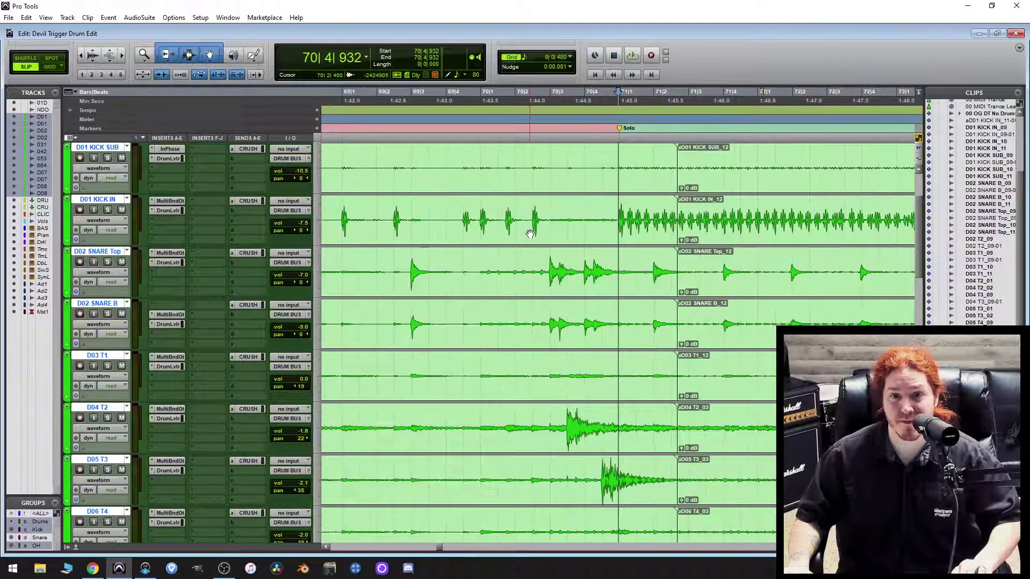
pyautogui.click(460, 214)
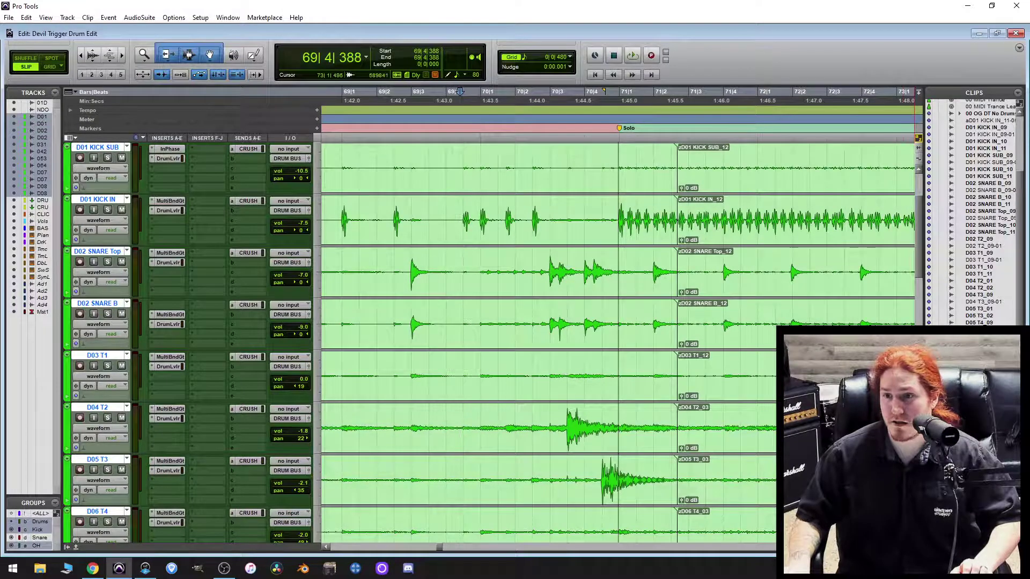
pyautogui.scroll(-3, 884, 268)
pyautogui.scroll(4, 617, 344)
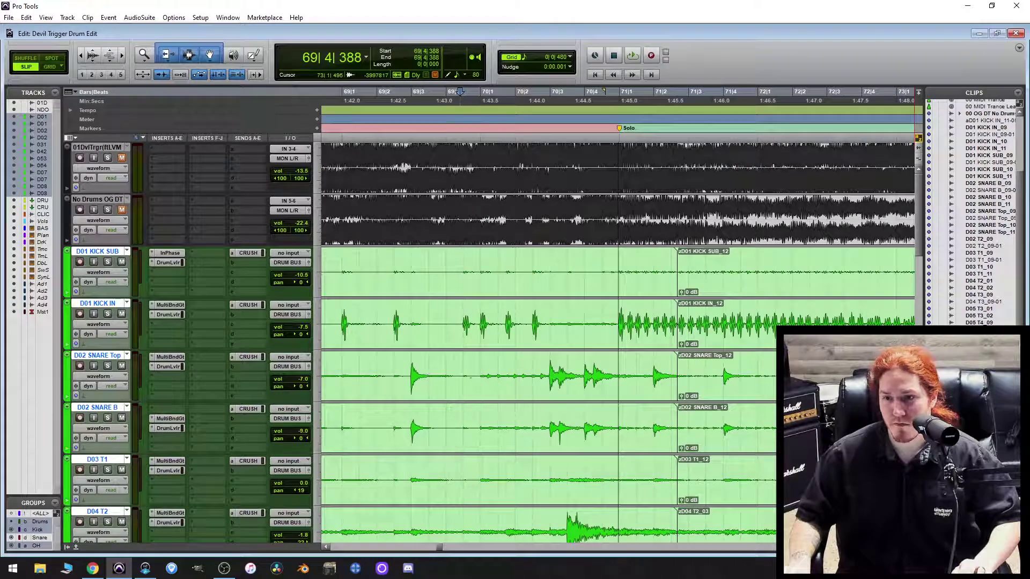
# Examine the drum arrangement around the Solo and Breakdown, selecting the passage from 83|3|864 to 94|4|463.
pyautogui.scroll(3, 985, 303)
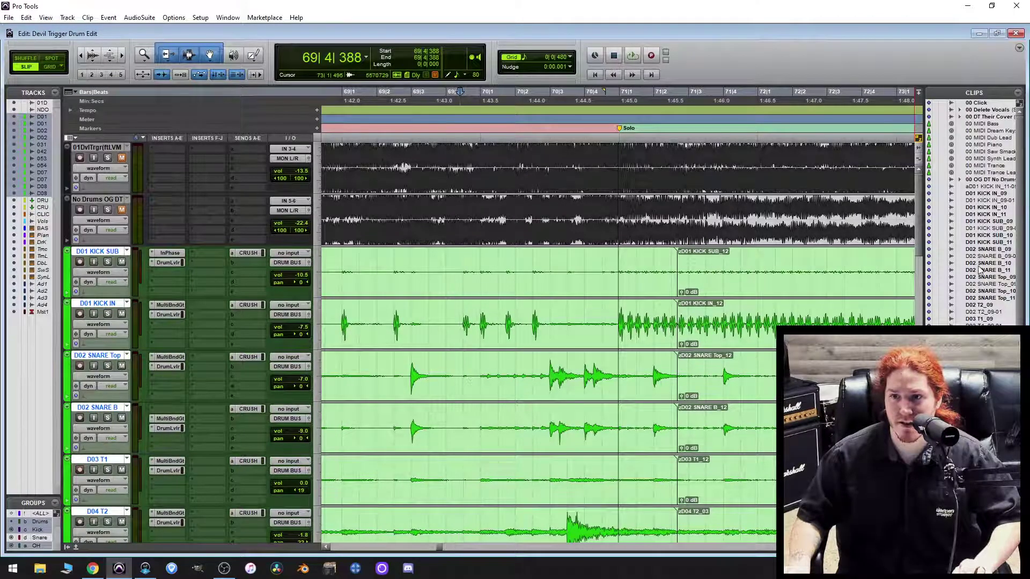
pyautogui.press('r')
pyautogui.press('r')
pyautogui.press('r')
pyautogui.press('r')
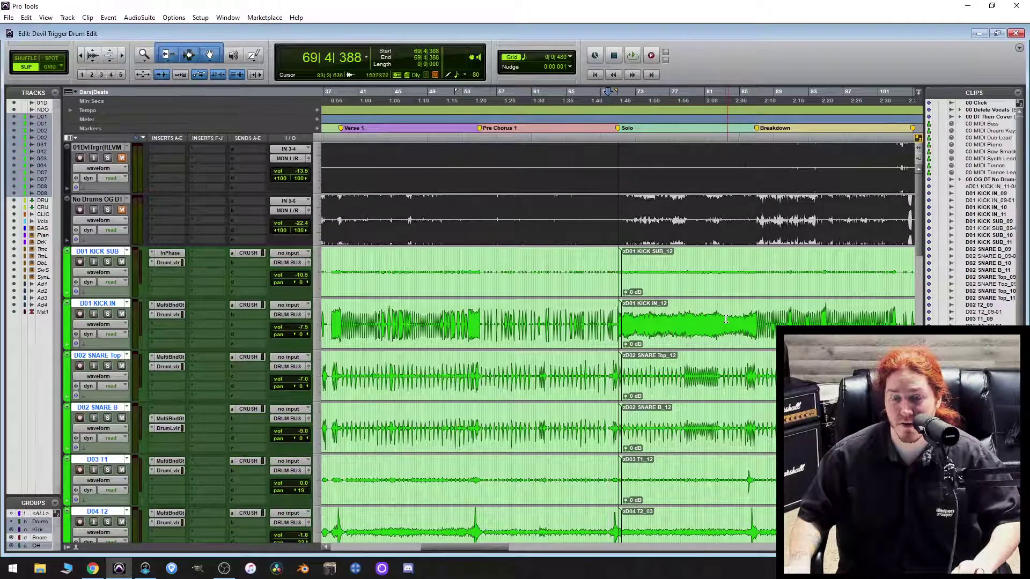
pyautogui.press('r')
pyautogui.press('r')
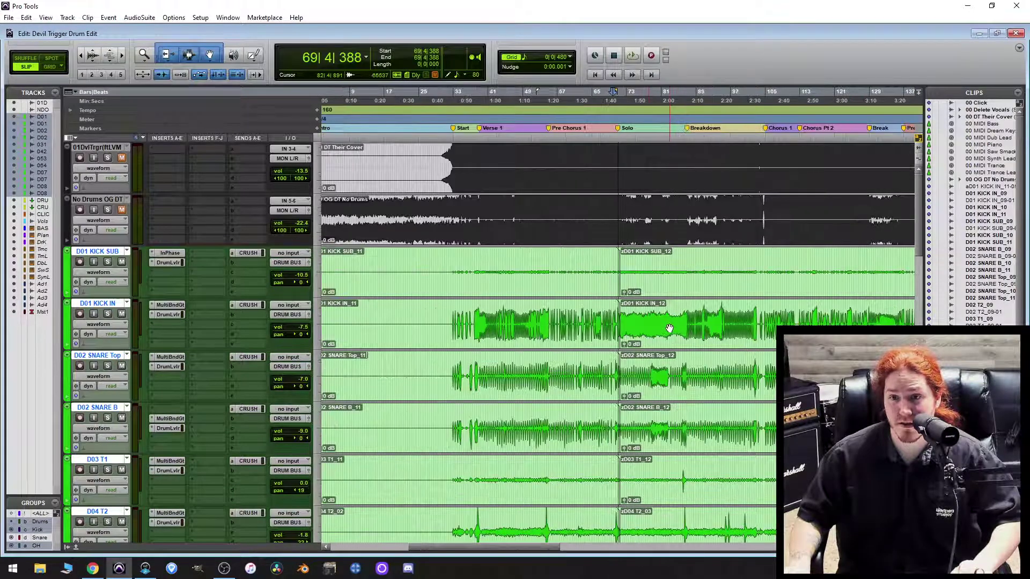
pyautogui.moveTo(646, 325); pyautogui.dragTo(669, 325)
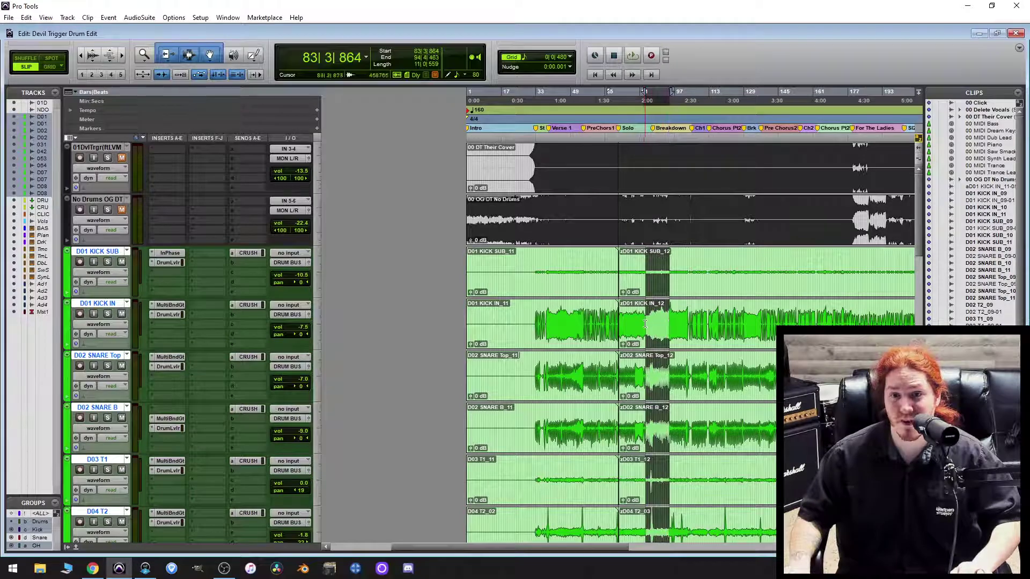
# Select the drum clips that start at 71|2|647 and play them briefly from the beginning of the selection.
pyautogui.click(660, 336)
pyautogui.press('t')
pyautogui.press('t')
pyautogui.press('t')
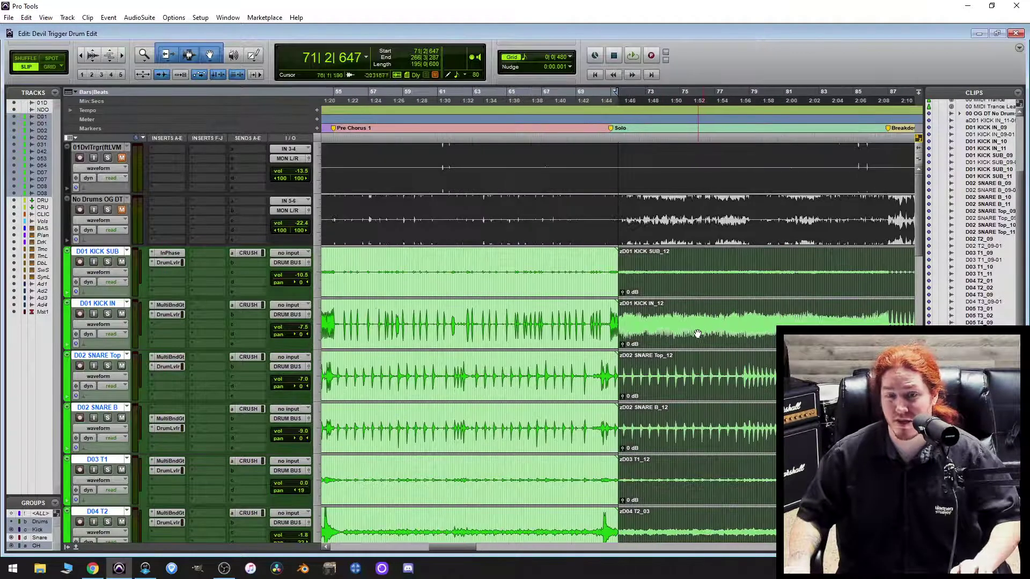
pyautogui.press('space')
pyautogui.press('t')
pyautogui.press('t')
pyautogui.press('t')
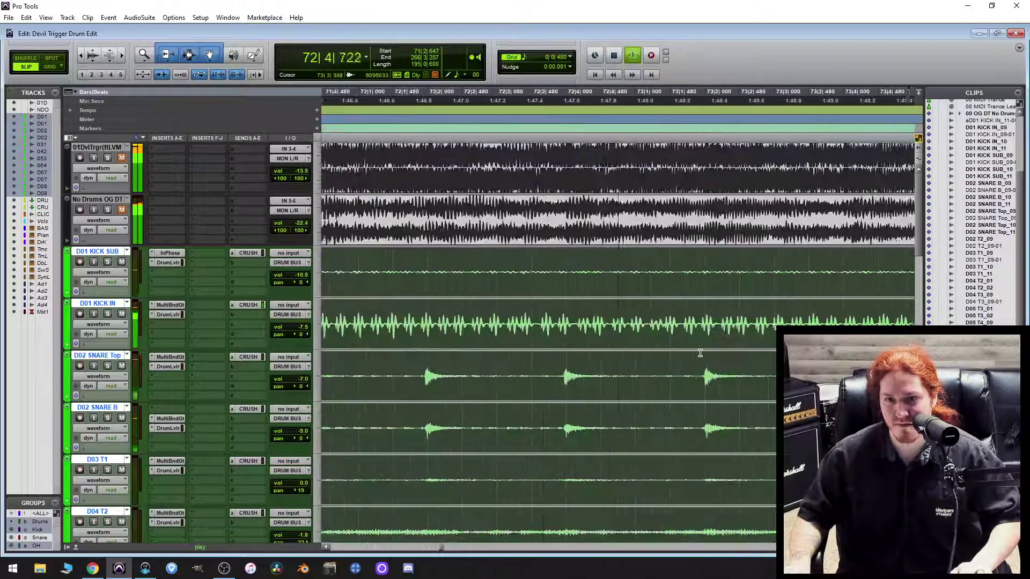
pyautogui.press('space')
# Inspect the drum waveforms on both sides of the clip boundary at 71|2|647, just after the Solo marker.
pyautogui.press('r')
pyautogui.press('r')
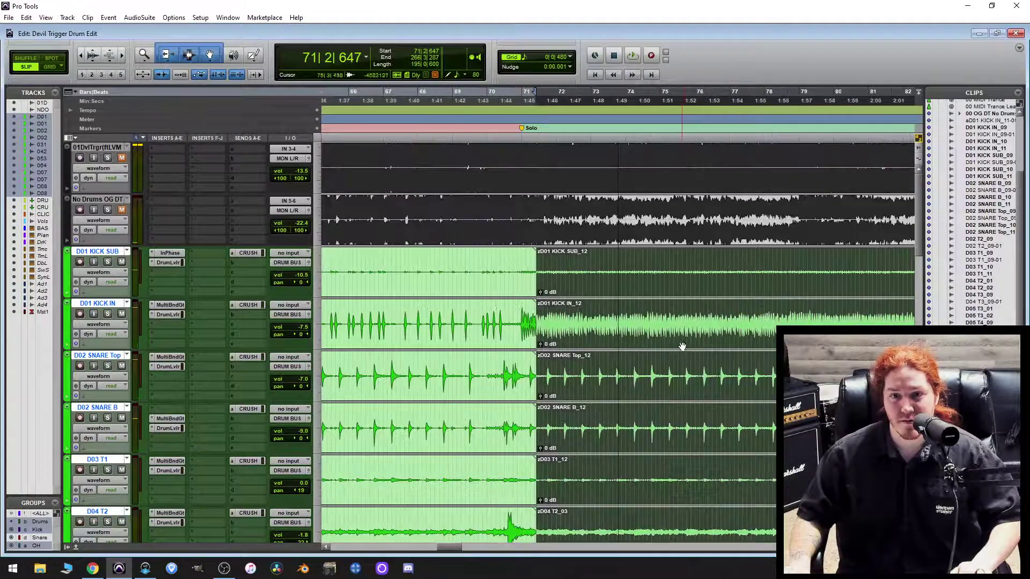
pyautogui.press('t')
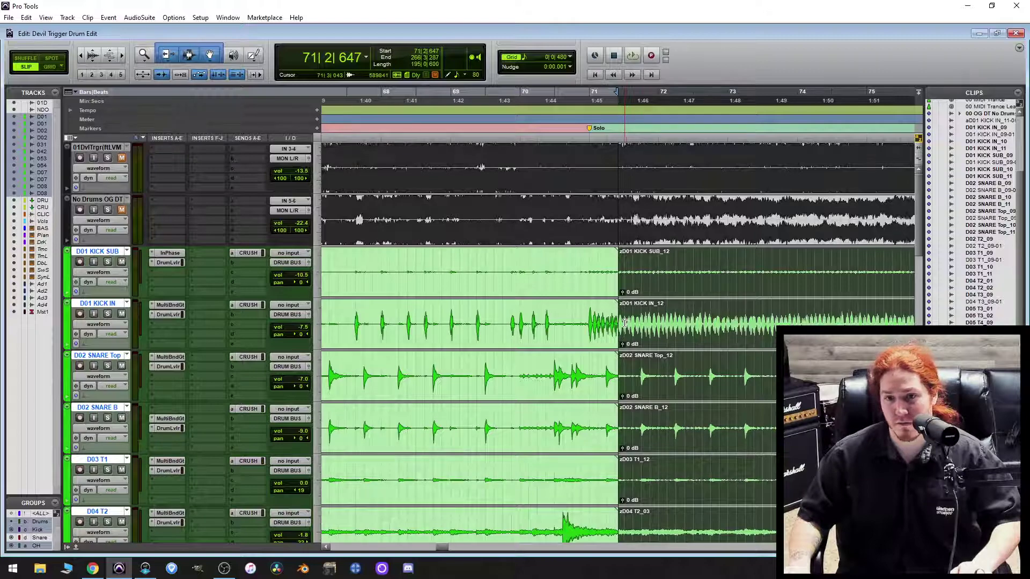
pyautogui.press('r')
pyautogui.press('r')
pyautogui.press('r')
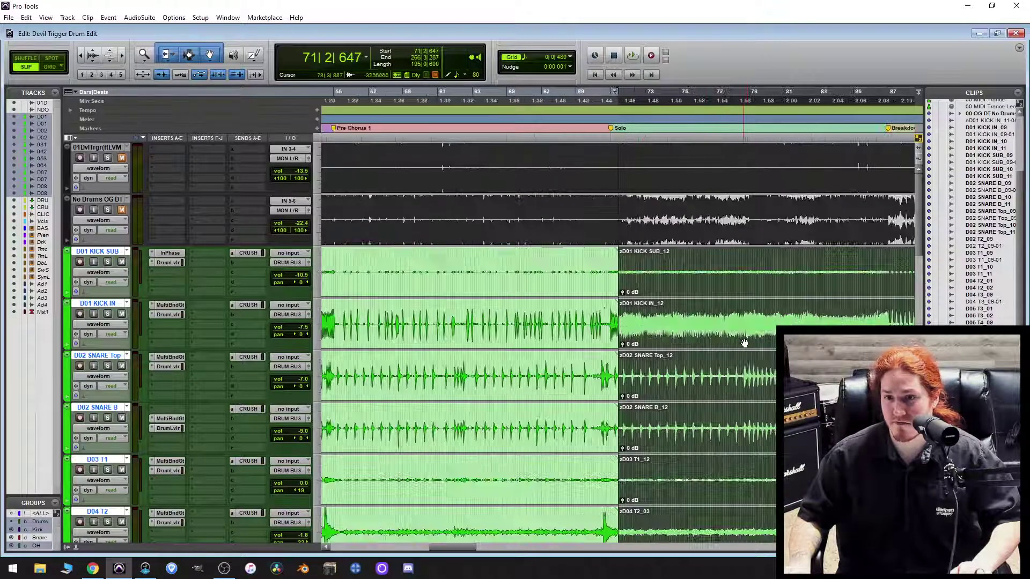
pyautogui.scroll(-4, 703, 363)
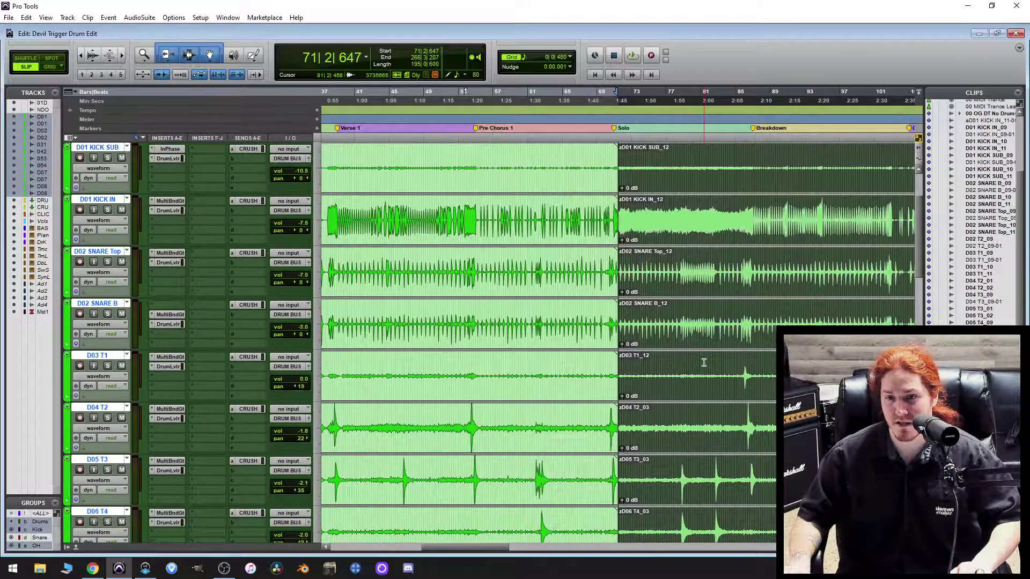
pyautogui.scroll(4, 697, 381)
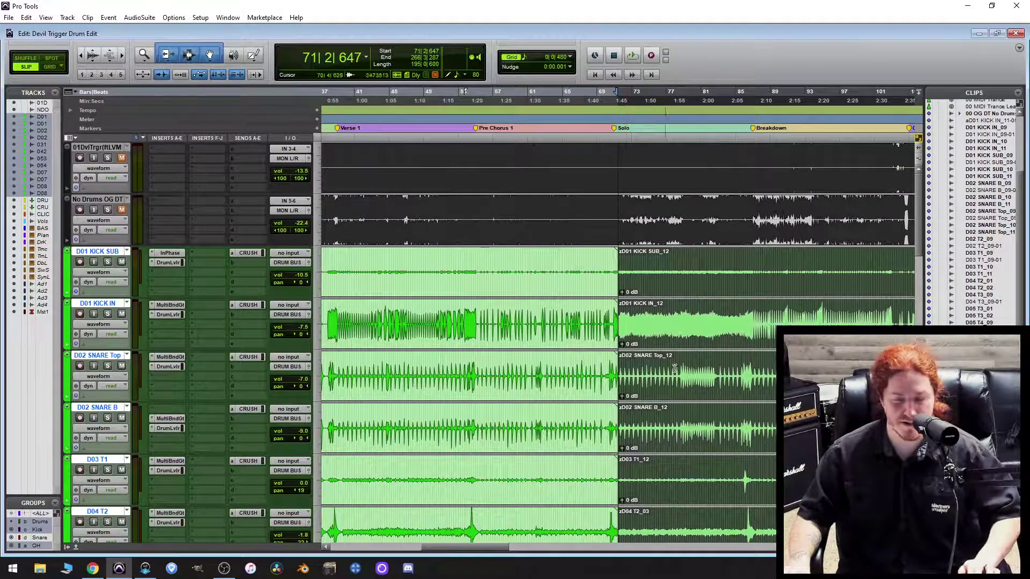
pyautogui.press('t')
pyautogui.press('t')
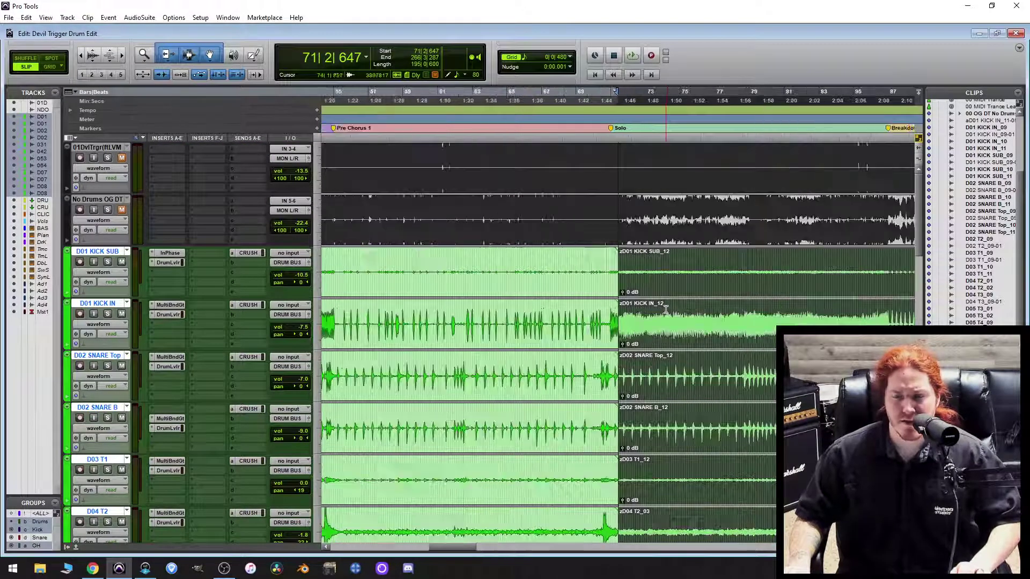
pyautogui.press('t')
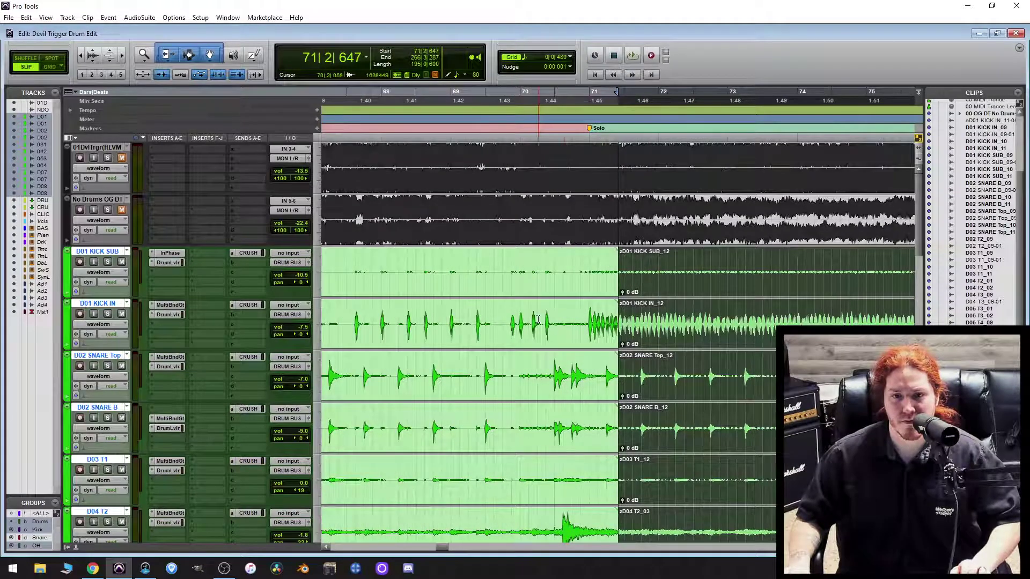
# Extend the start of the Solo drum clips back to 69|4|165, and trim it to 70|4|813, just before the Solo marker.
pyautogui.click(505, 318)
pyautogui.press('a')
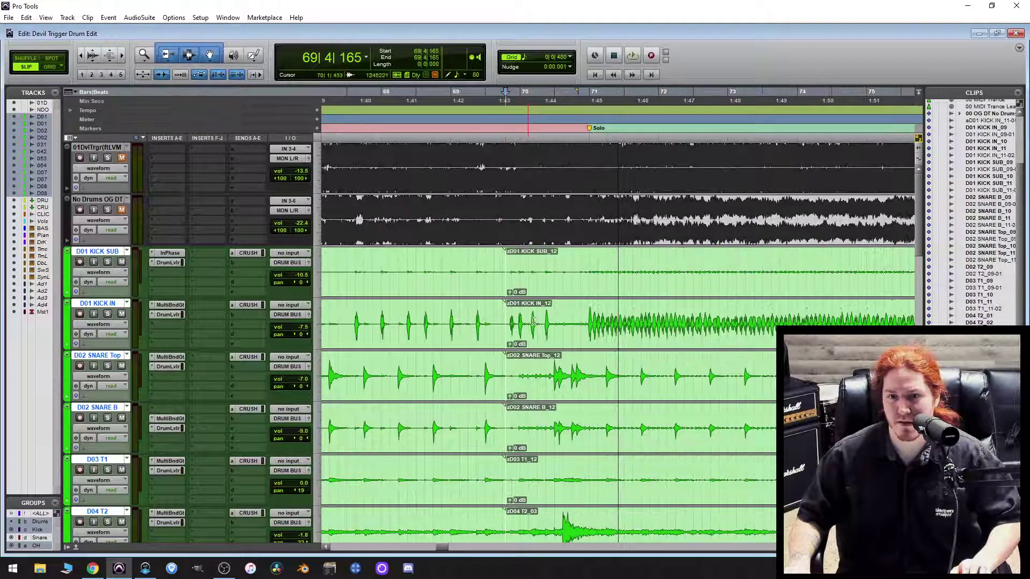
pyautogui.click(587, 316)
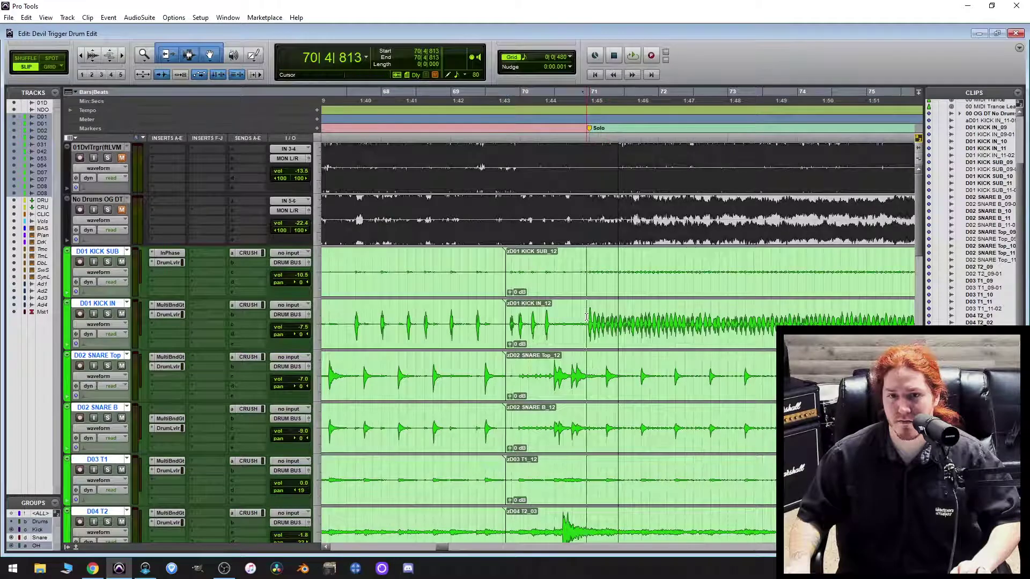
pyautogui.press('a')
# Clear a gap about one bar long in the drum clips from 87|1|754, just after the Breakdown marker.
pyautogui.press('r')
pyautogui.press('r')
pyautogui.press('r')
pyautogui.click(745, 322)
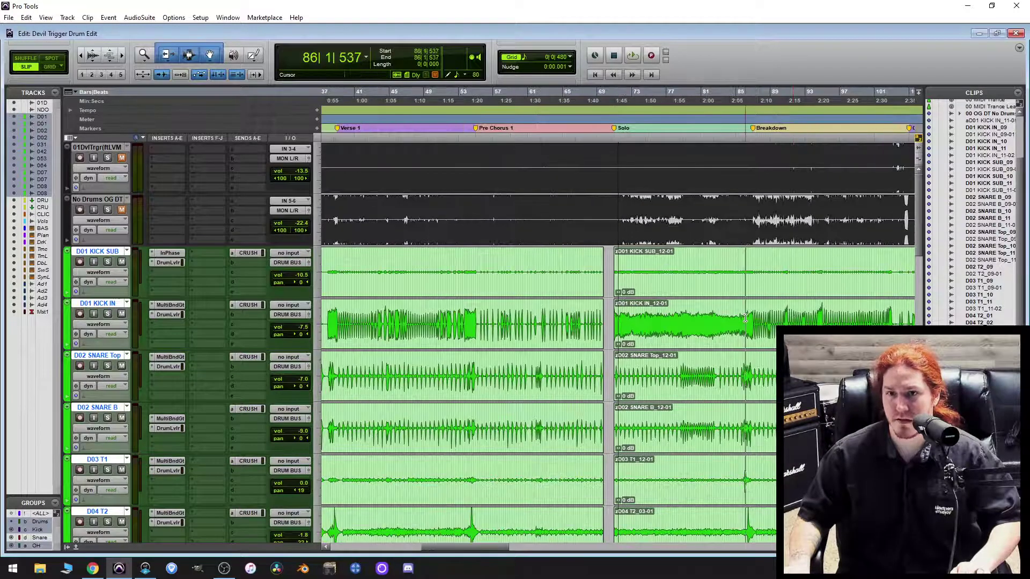
pyautogui.press('t')
pyautogui.press('t')
pyautogui.press('t')
pyautogui.press('t')
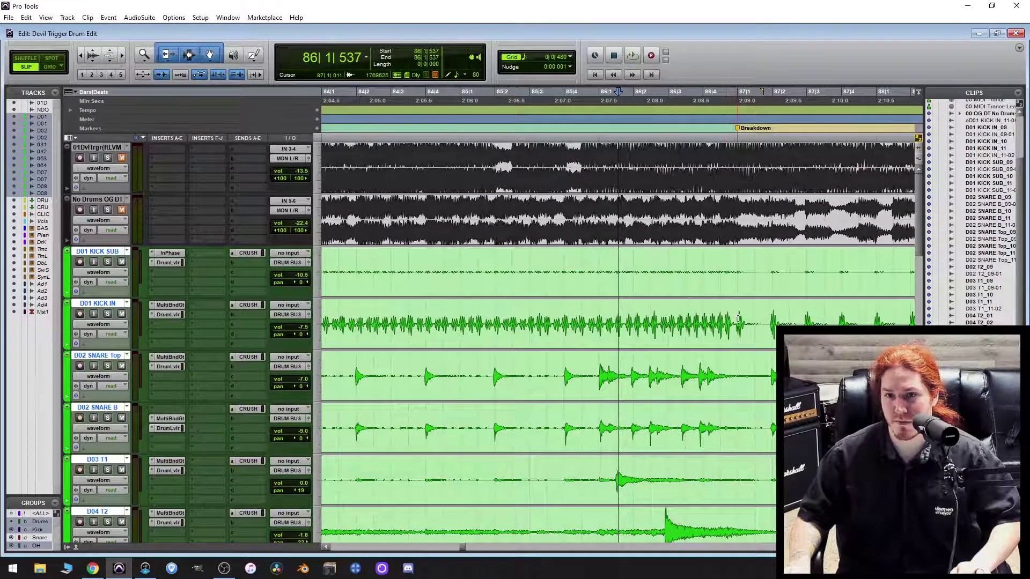
pyautogui.moveTo(765, 319); pyautogui.dragTo(743, 310)
pyautogui.press('Delete')
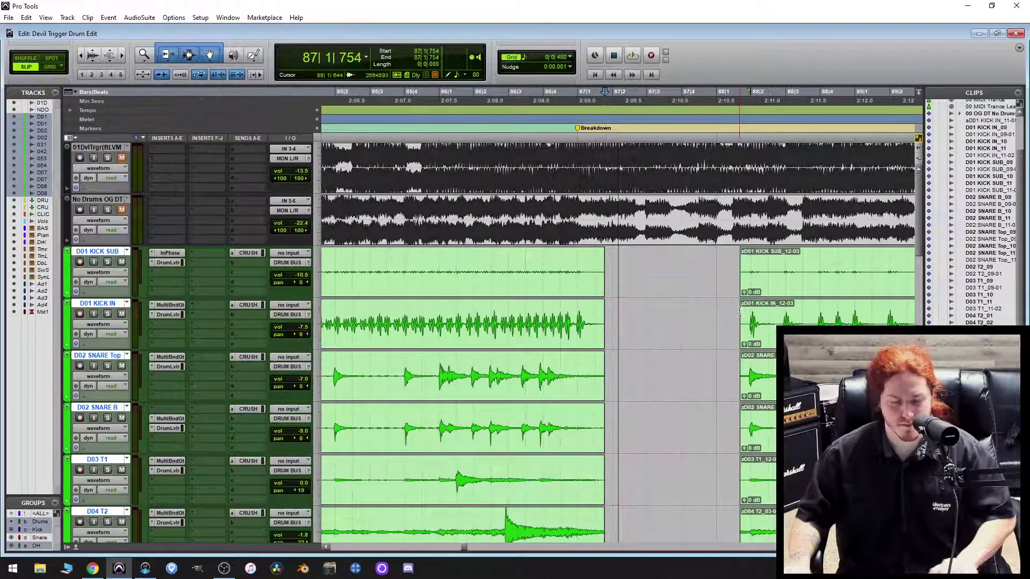
# Select the isolated Solo drum clips between 70|4|813 and 87|1|754 on all drum tracks.
pyautogui.press('r')
pyautogui.press('r')
pyautogui.press('r')
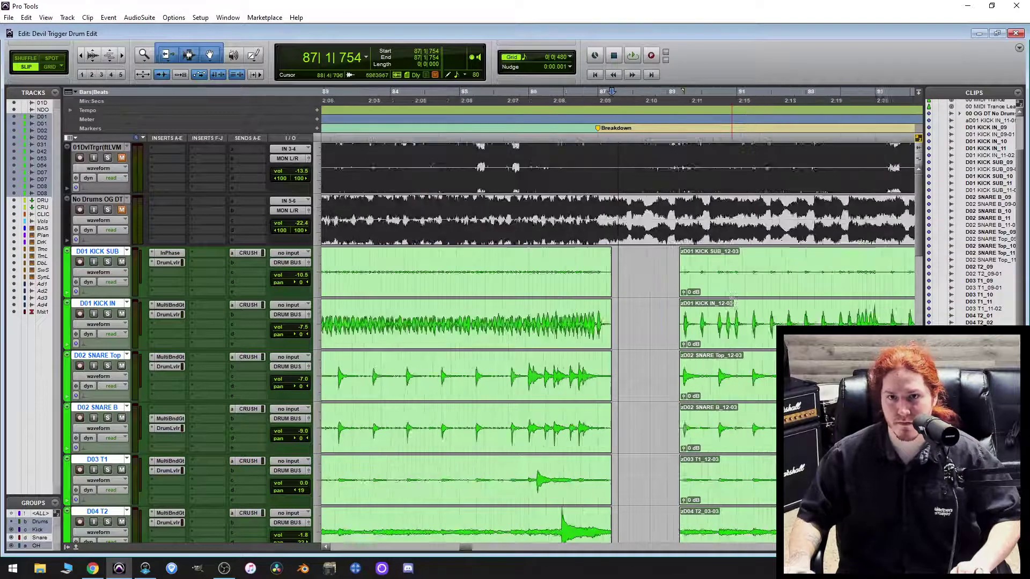
pyautogui.press('r')
pyautogui.hotkey('shift', 'ctrl', 'Tab')
pyautogui.press('t')
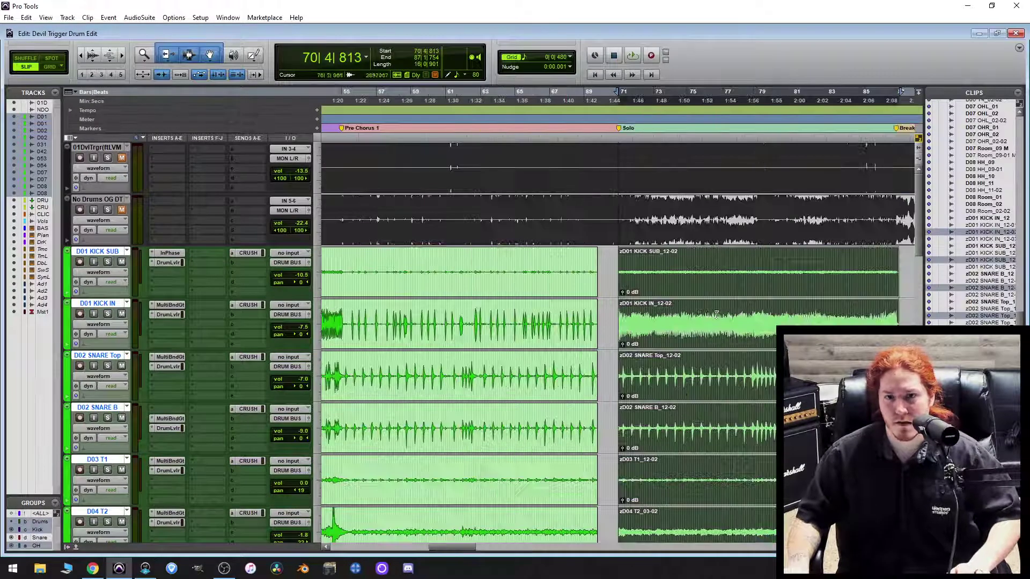
pyautogui.press('t')
pyautogui.press('t')
pyautogui.press('t')
pyautogui.press('t')
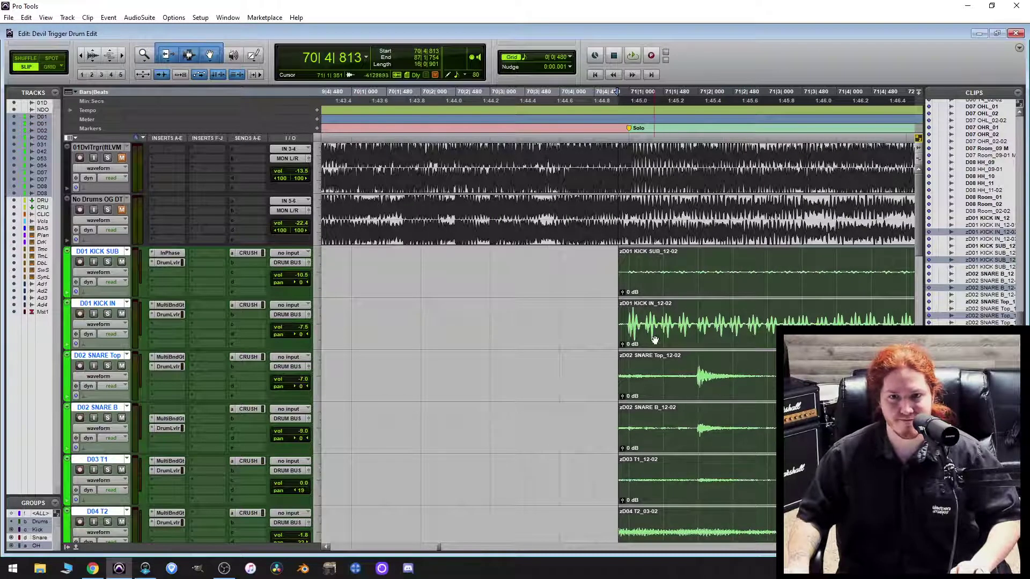
# Limit the Solo clip selection to the D01 KICK IN and D02 SNARE Top tracks.
pyautogui.click(670, 315)
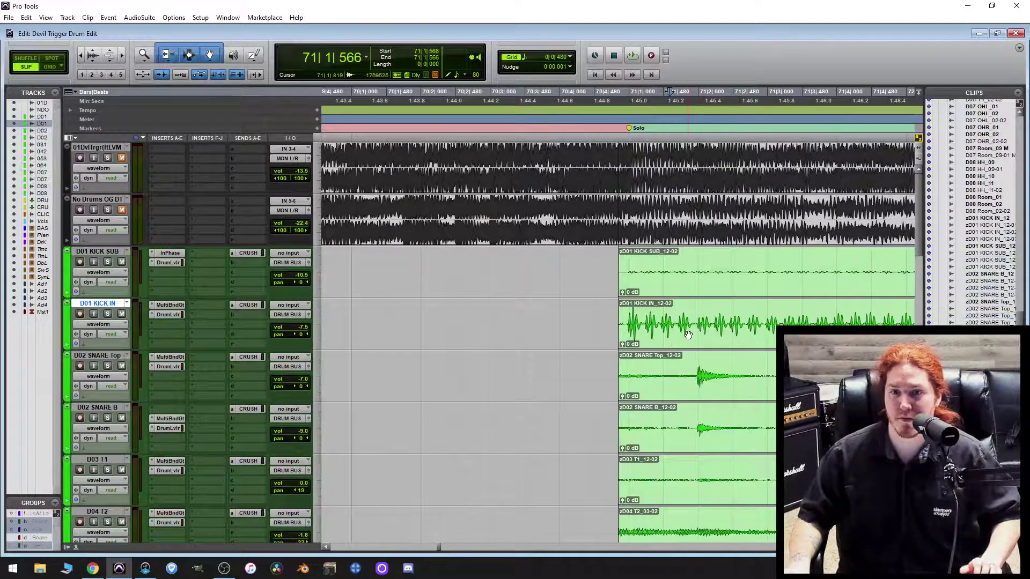
pyautogui.click(689, 336)
pyautogui.keyDown('shift'); pyautogui.click(726, 395); pyautogui.keyUp('shift')
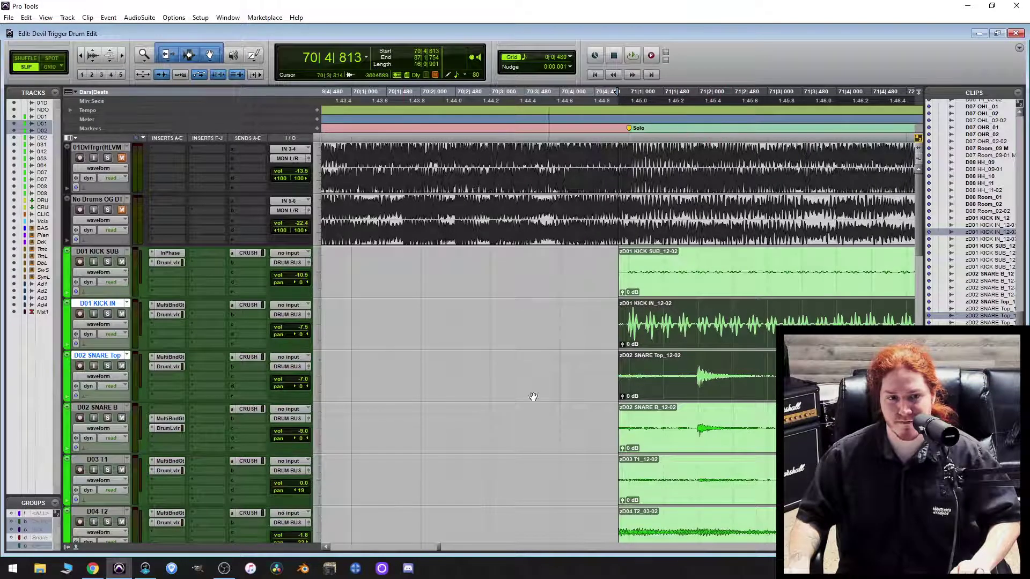
# Set Beat Detective to Clip Separation, capture the Solo selection and analyze its transients.
pyautogui.hotkey('ctrl', '8')
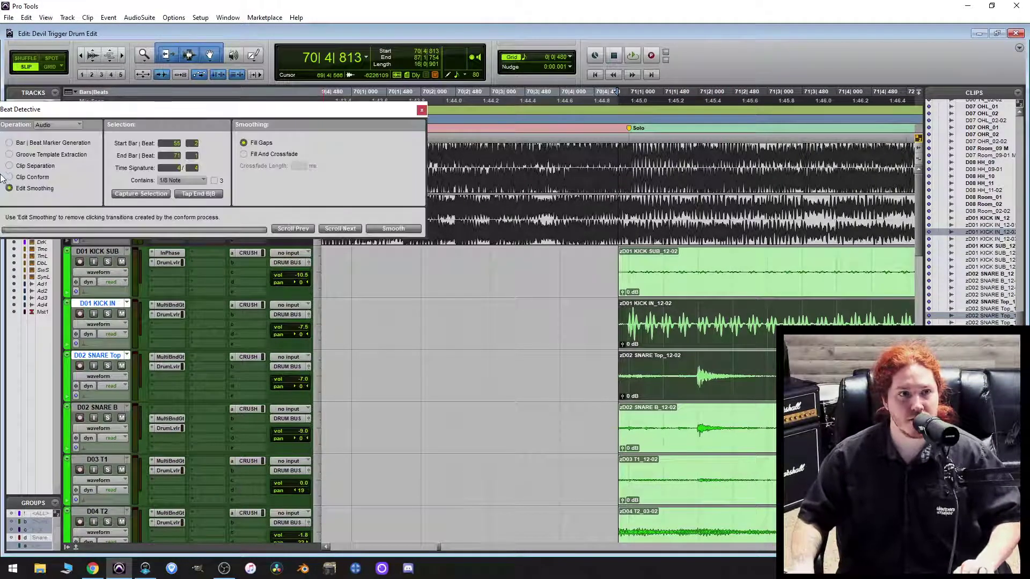
pyautogui.click(16, 166)
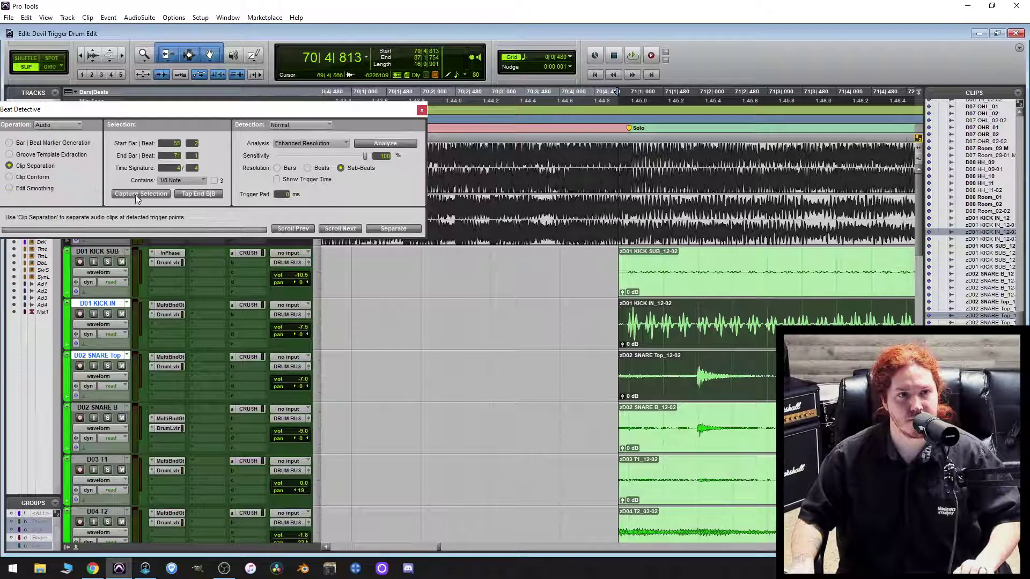
pyautogui.click(396, 143)
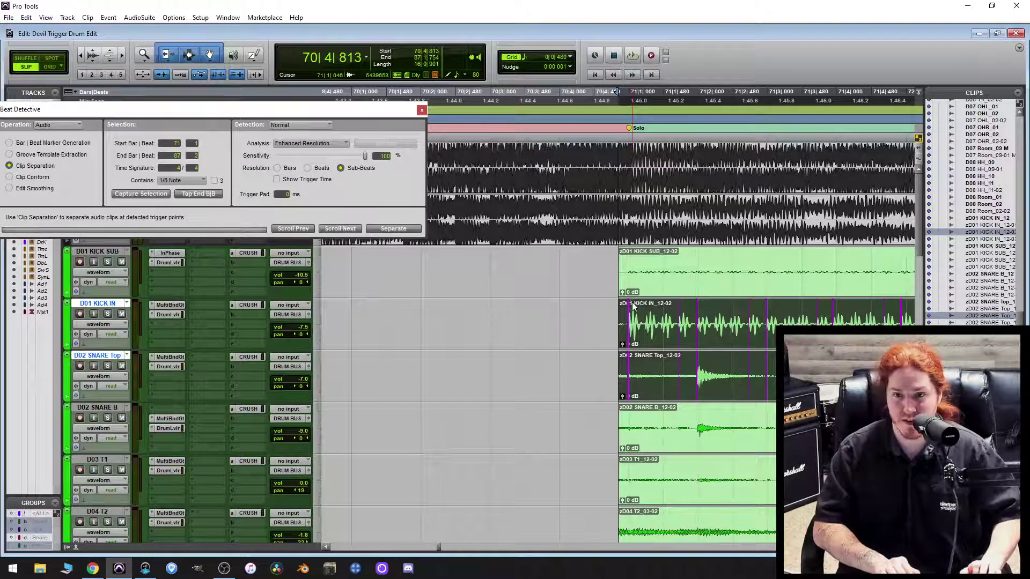
# Enlarge the waveforms and make the D01 KICK IN and D02 SNARE Top tracks taller.
pyautogui.hotkey('ctrl', 'alt', ']')
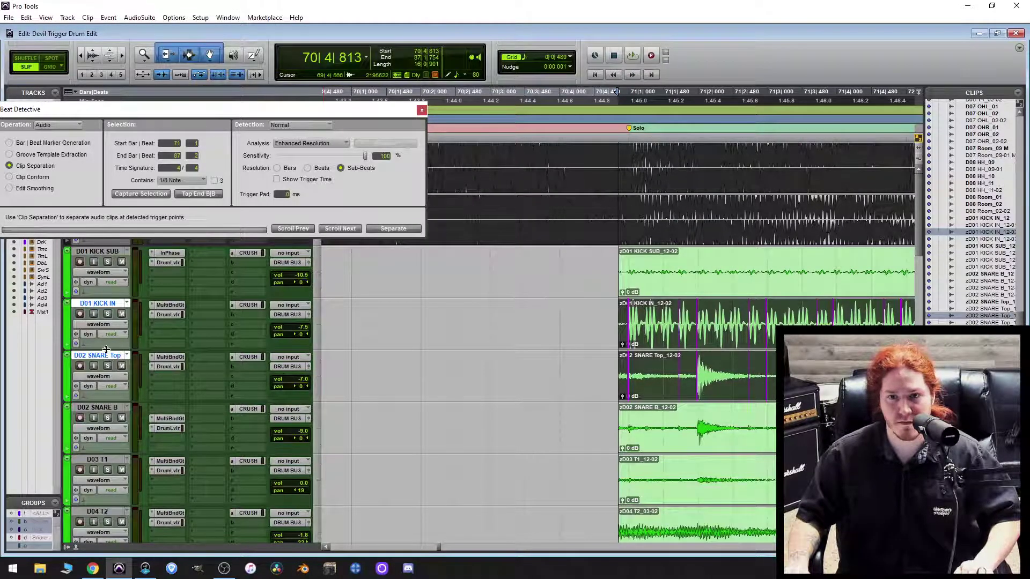
pyautogui.moveTo(106, 349); pyautogui.dragTo(102, 390)
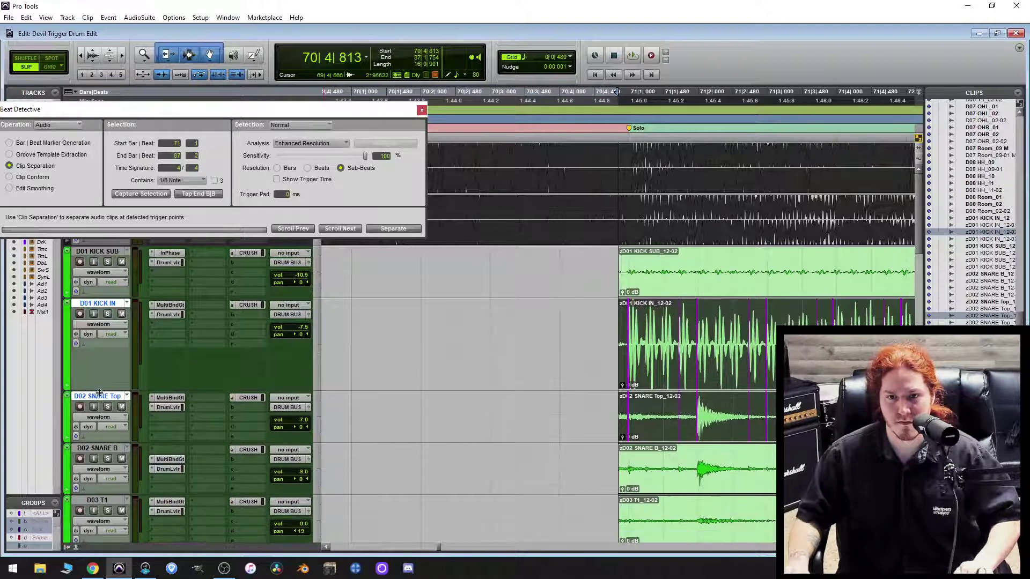
pyautogui.moveTo(106, 441); pyautogui.dragTo(107, 494)
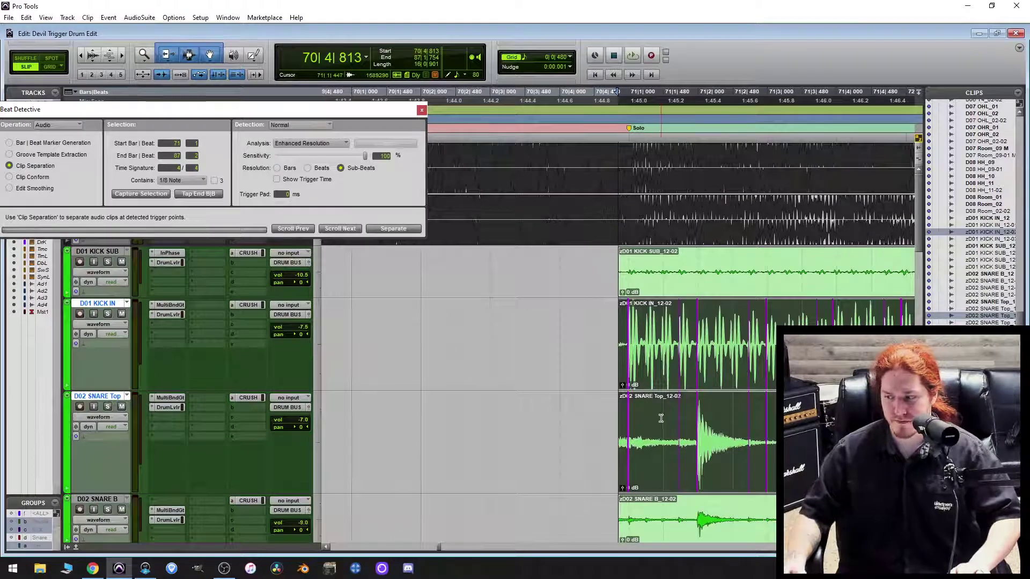
# Move the misplaced Beat Detective trigger near 71|1|695 earlier, to the onset of the kick hit at about 71|1|446.
pyautogui.scroll(3, 859, 375)
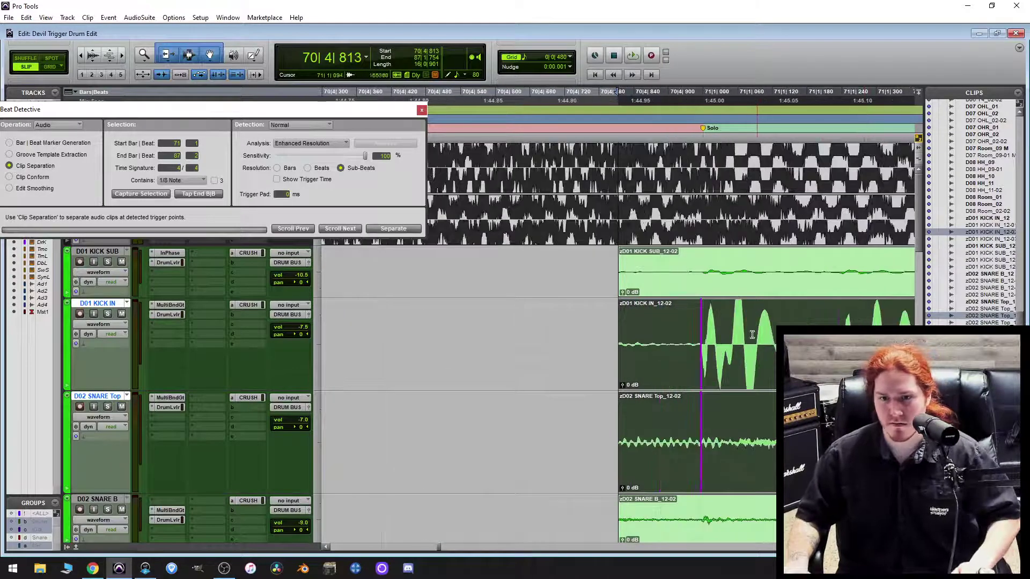
pyautogui.hscroll(3, 751, 357)
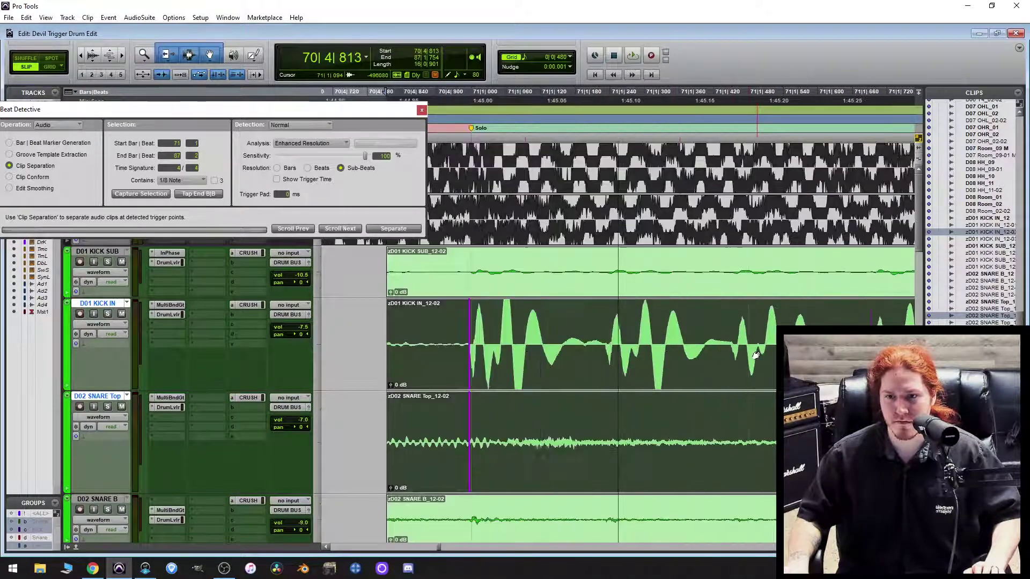
pyautogui.hscroll(3, 719, 365)
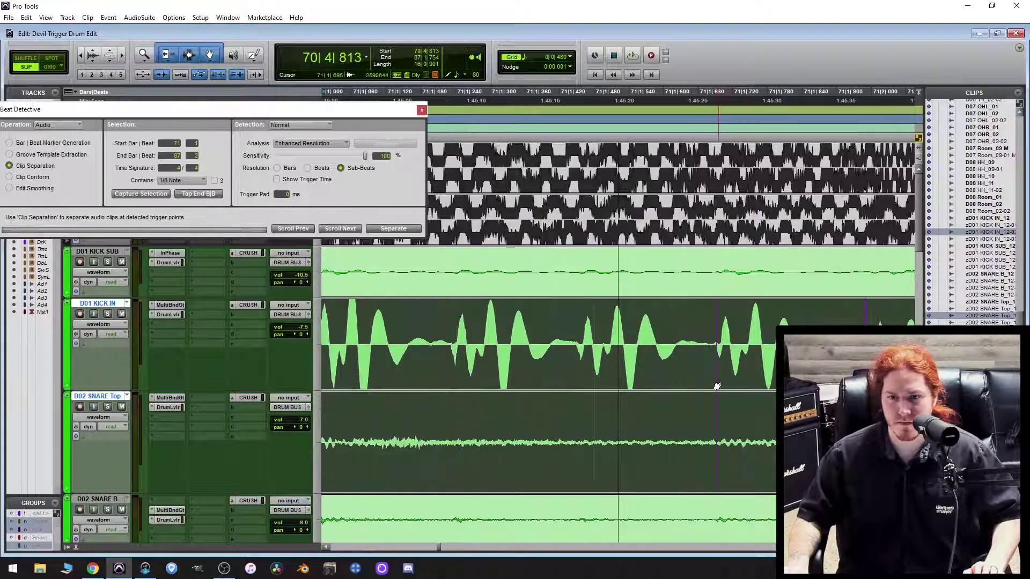
pyautogui.click(715, 369)
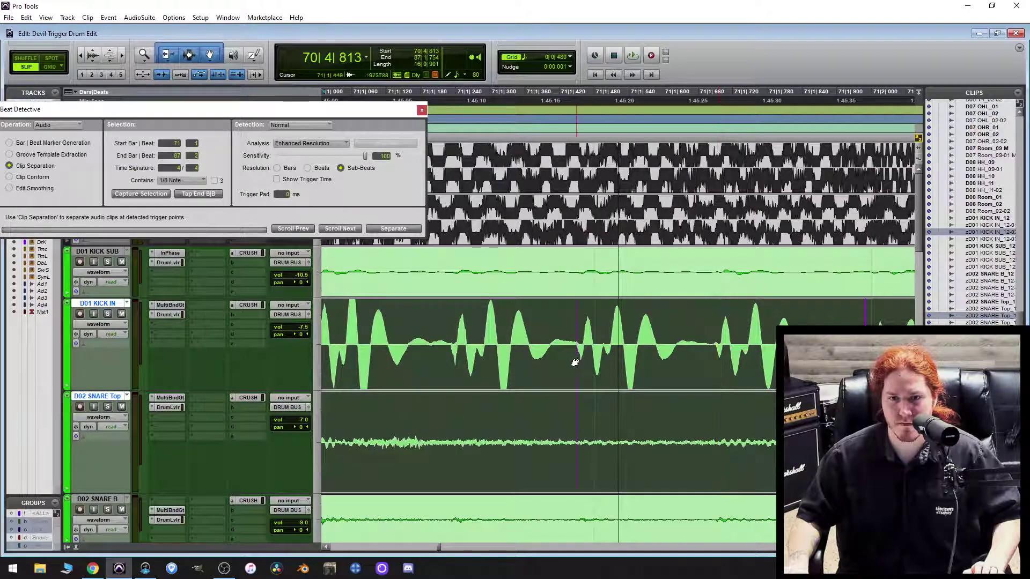
pyautogui.click(576, 363)
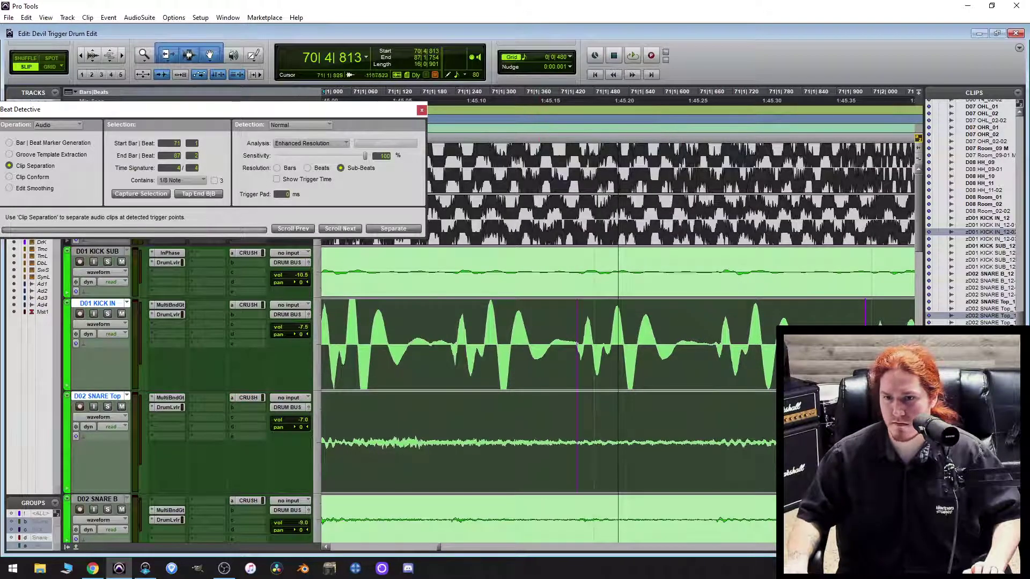
pyautogui.hscroll(6, 685, 367)
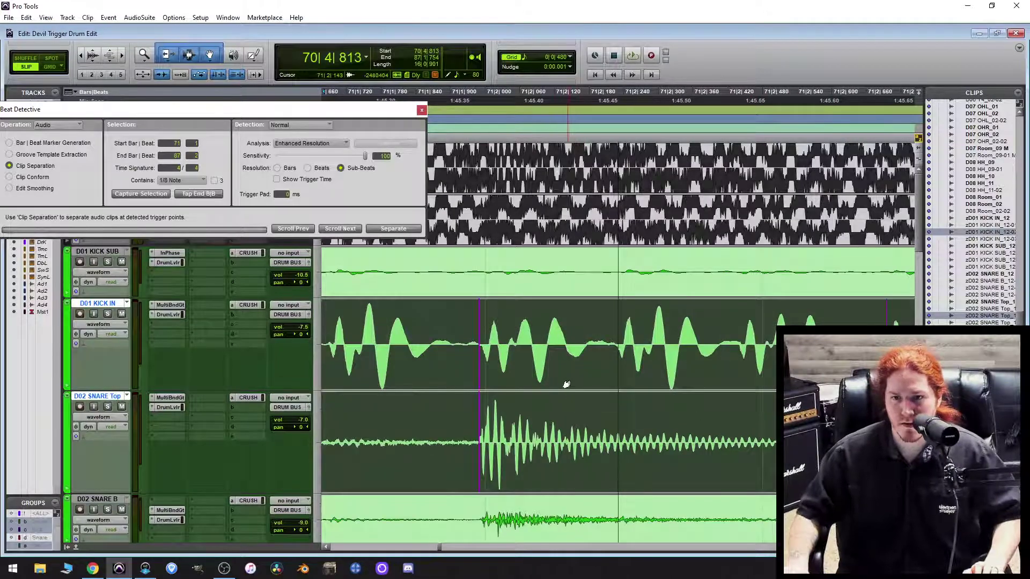
# Move the misplaced Beat Detective trigger near 71|2|696 earlier, to the onset of the kick hit at about 71|2|441.
pyautogui.hscroll(3, 727, 383)
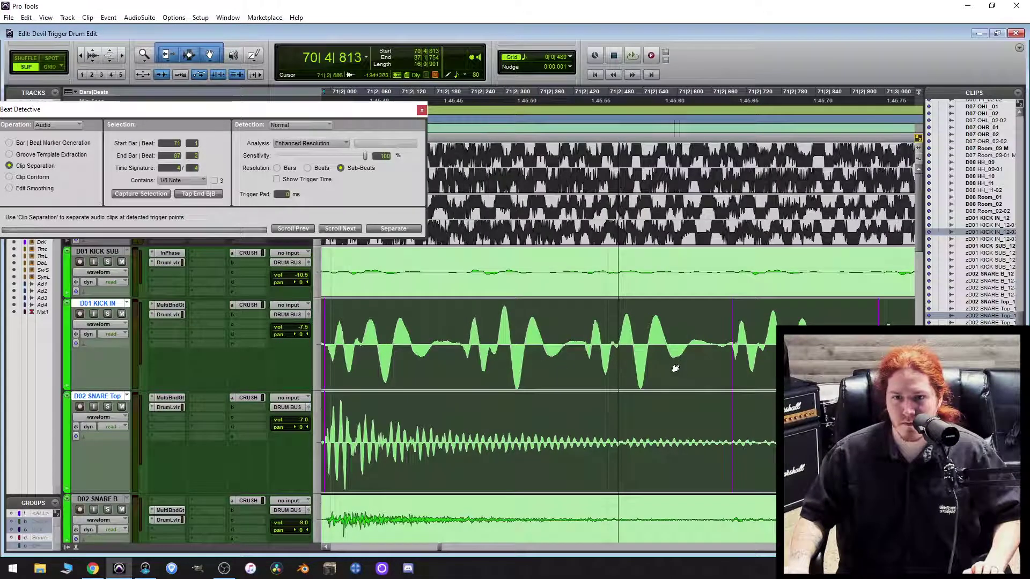
pyautogui.click(732, 376)
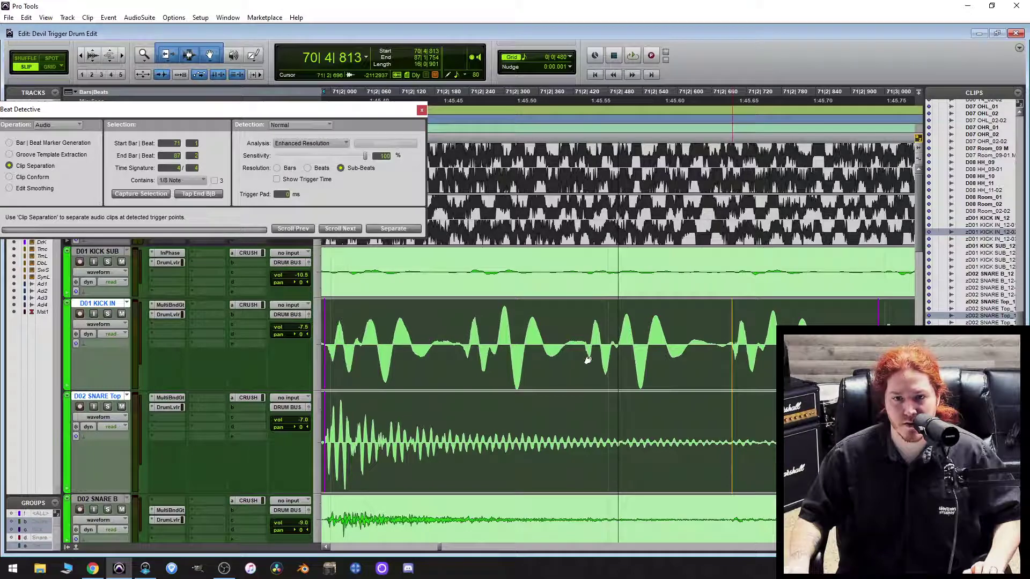
pyautogui.moveTo(585, 356); pyautogui.dragTo(585, 357)
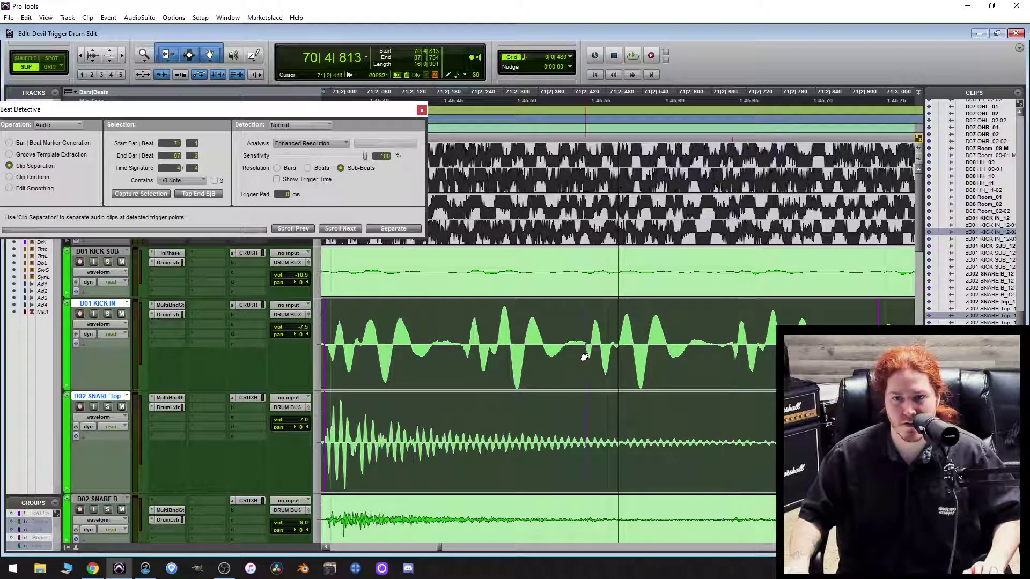
# Move the misplaced trigger near 71|3|684 earlier, to the onset of the kick hit just before 71|3|480.
pyautogui.hscroll(4, 628, 372)
pyautogui.hscroll(4, 629, 373)
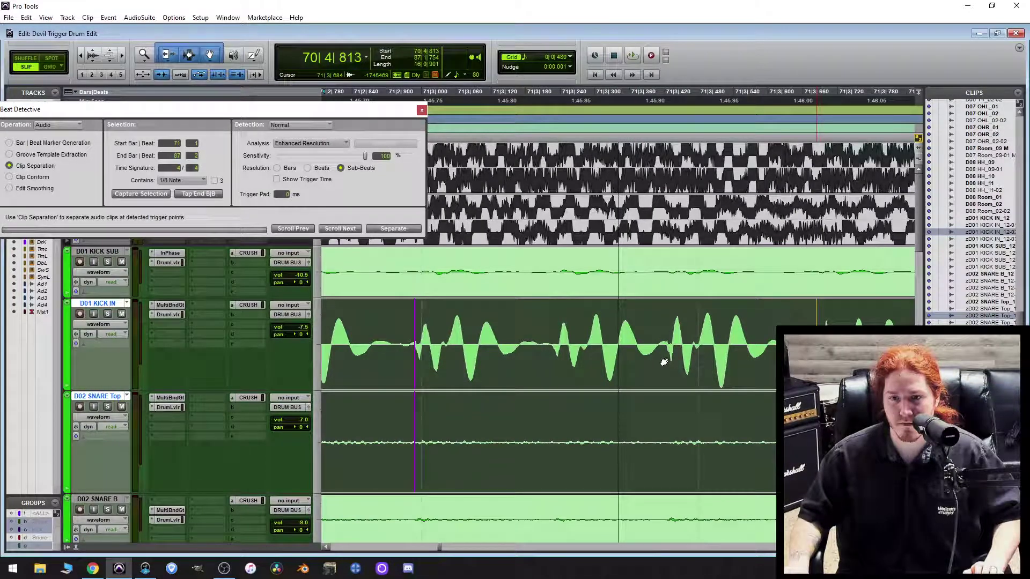
pyautogui.hscroll(7, 666, 362)
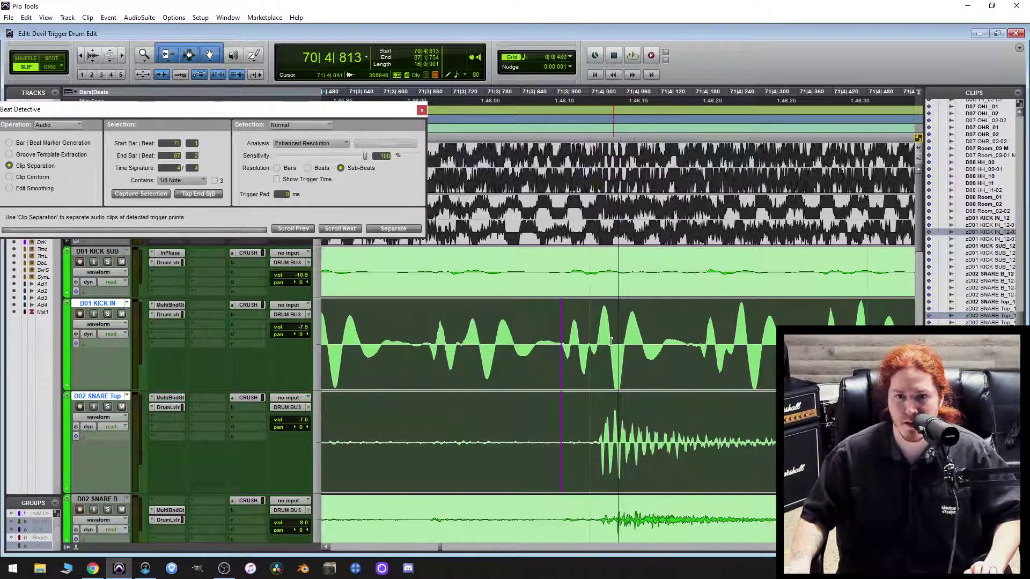
# Move the misplaced trigger in the second half of beat 72|1 earlier, to the kick onset just before 72|1|480.
pyautogui.hscroll(3, 682, 354)
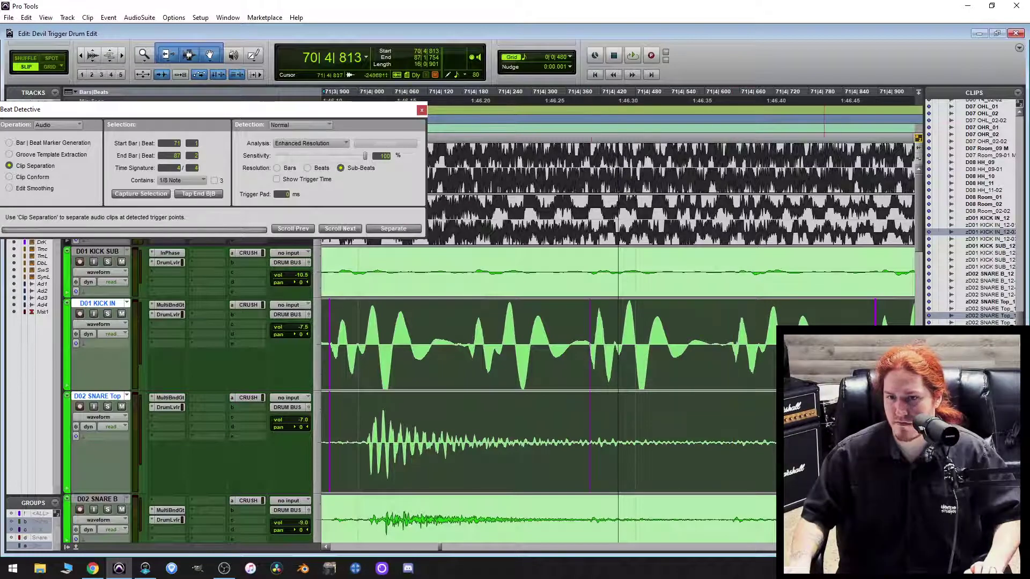
pyautogui.hscroll(3, 713, 374)
pyautogui.hscroll(3, 713, 374)
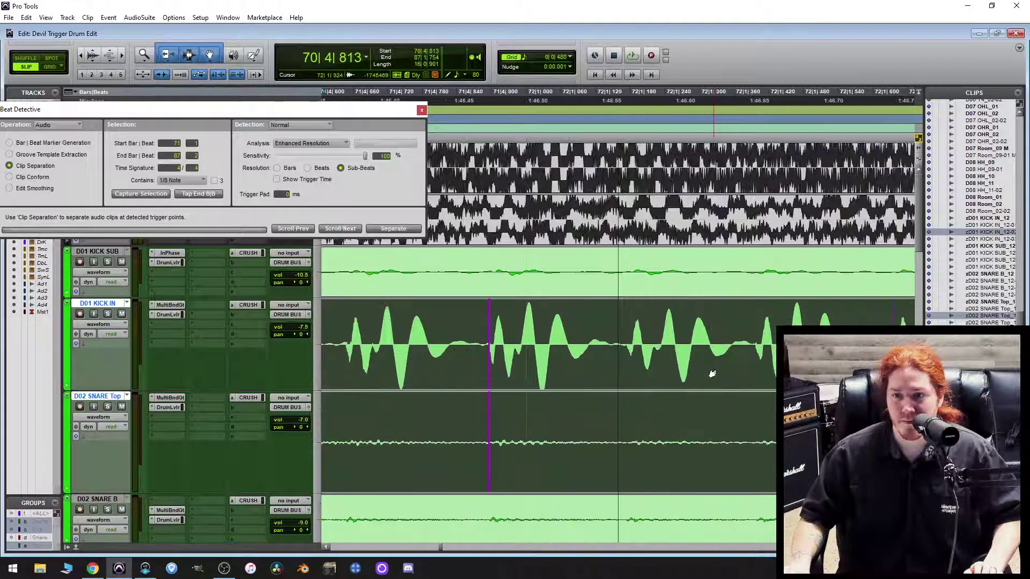
pyautogui.hscroll(1, 712, 374)
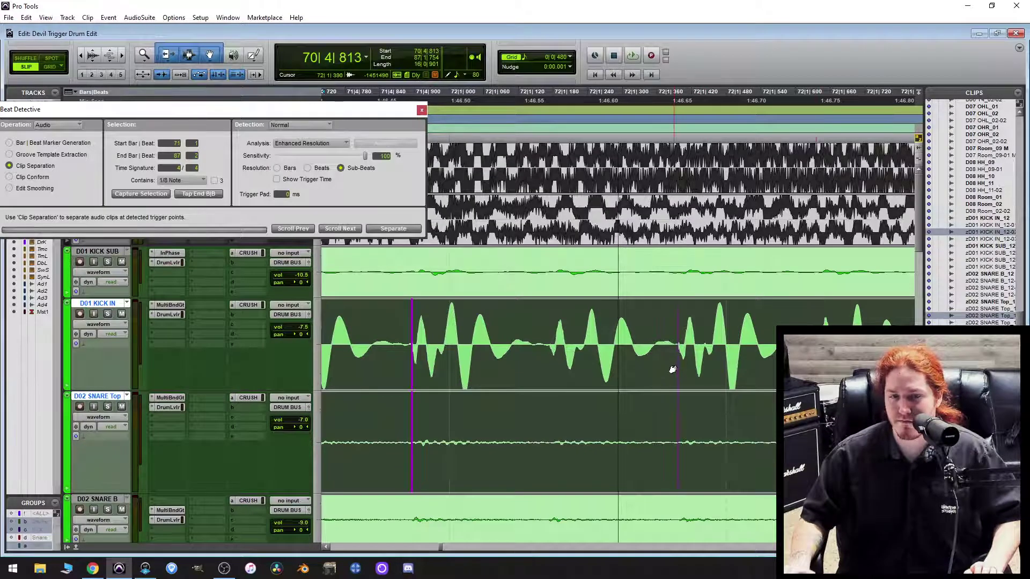
pyautogui.hscroll(3, 685, 386)
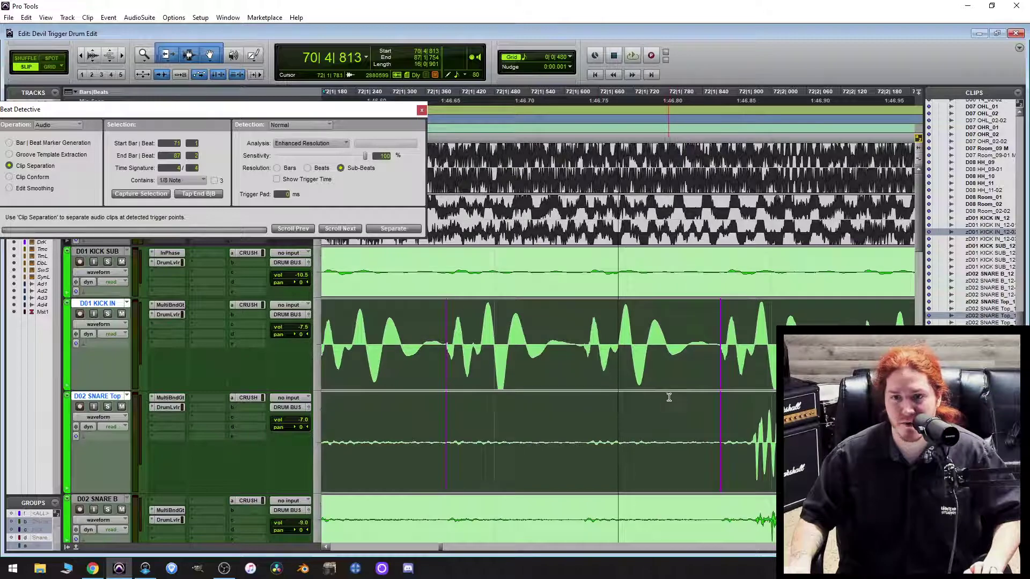
# Move the misplaced trigger near 72|2|615 earlier, to the onset of the kick hit at about 72|2|362.
pyautogui.hscroll(3, 669, 394)
pyautogui.hscroll(3, 665, 393)
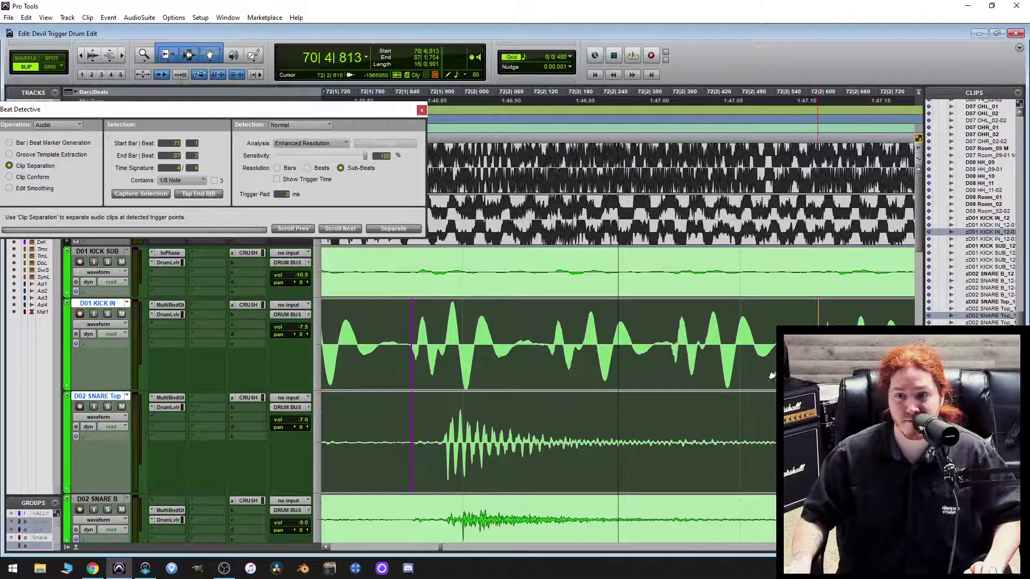
pyautogui.click(672, 364)
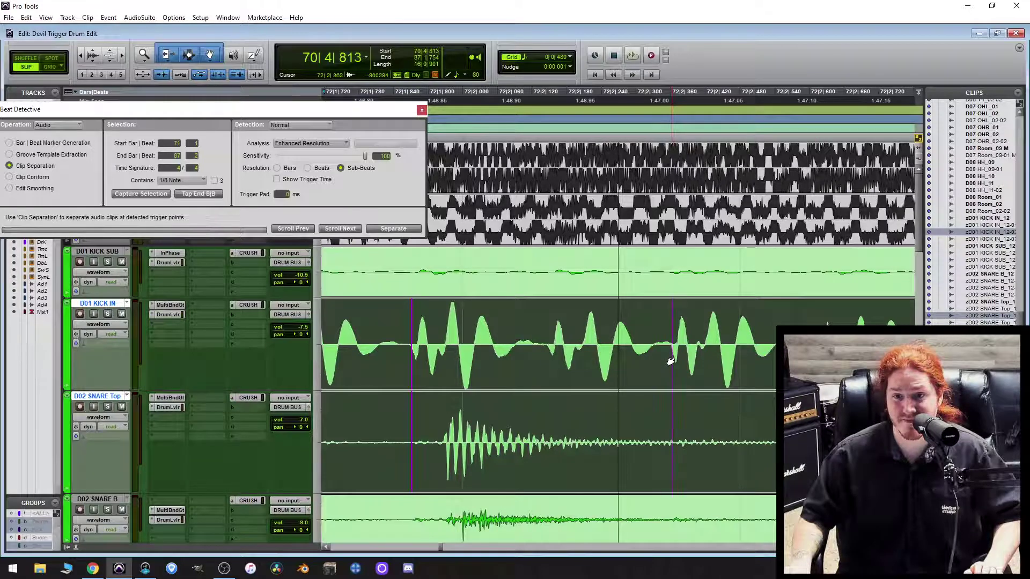
# Move the misplaced trigger near 72|3|614 earlier, to the onset of the kick hit at about 72|3|331.
pyautogui.hscroll(2, 668, 359)
pyautogui.hscroll(2, 665, 358)
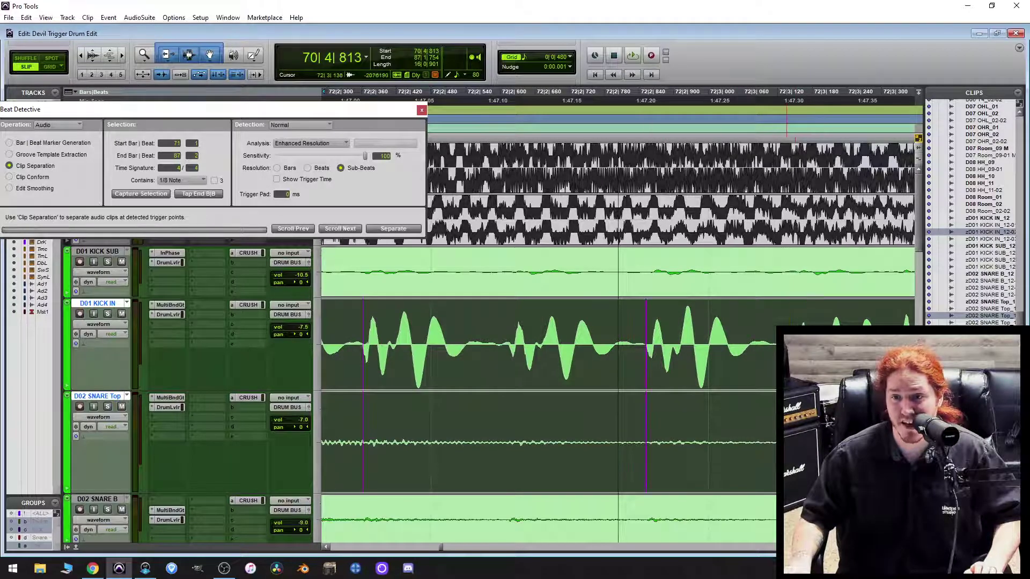
pyautogui.hscroll(3, 747, 402)
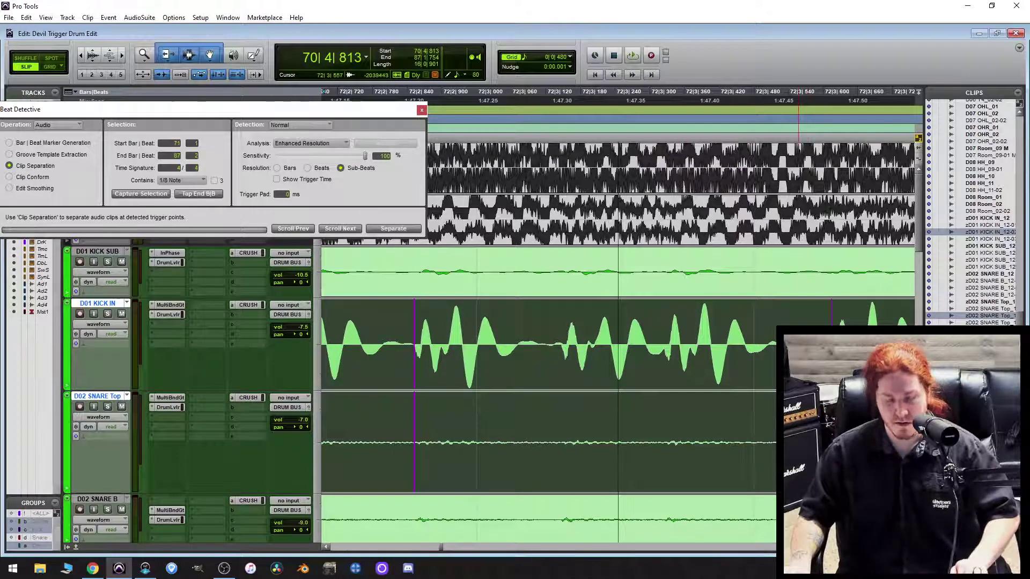
pyautogui.hotkey('ctrl', '[')
pyautogui.hotkey('ctrl', ']')
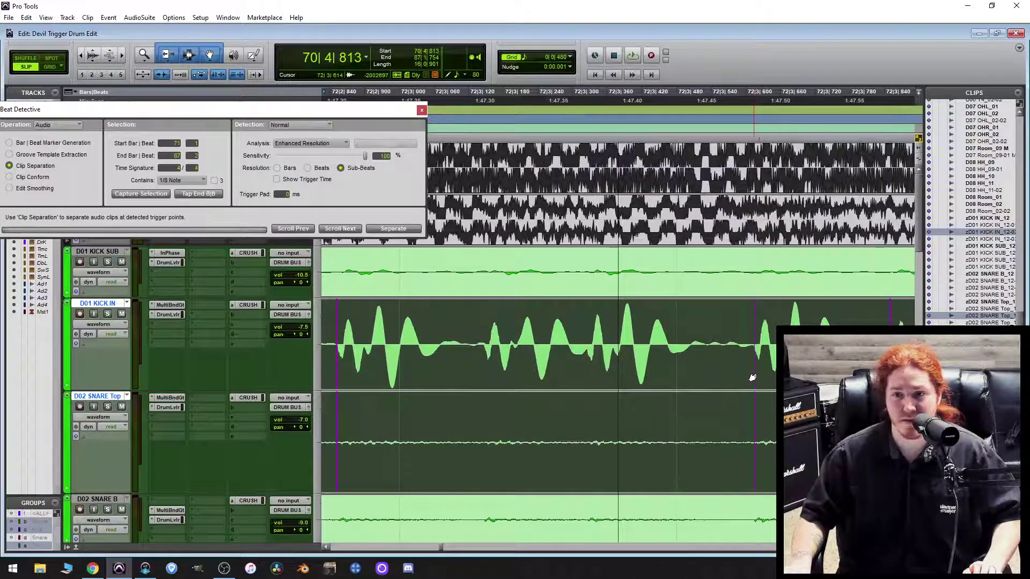
pyautogui.click(754, 376)
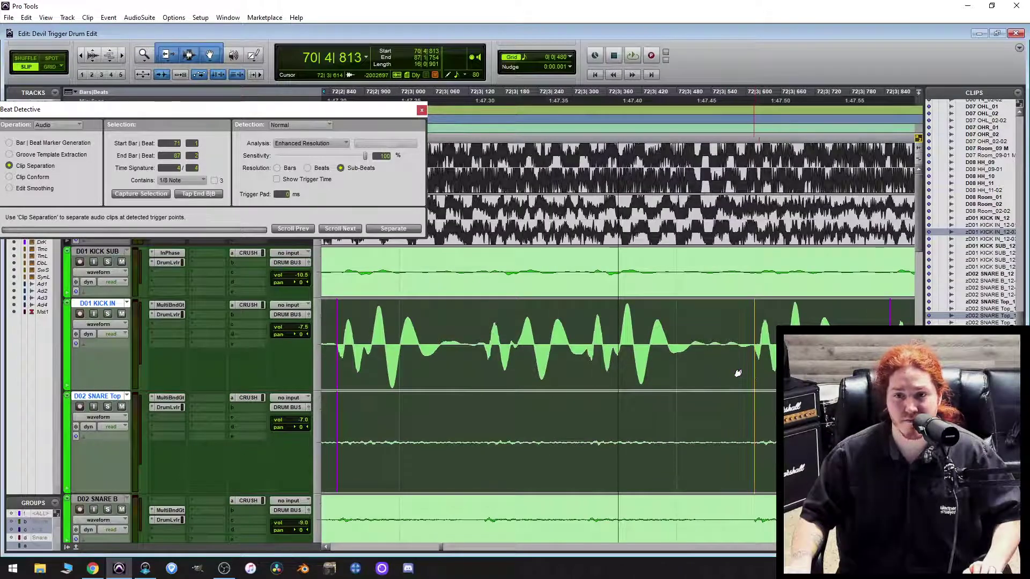
pyautogui.click(588, 361)
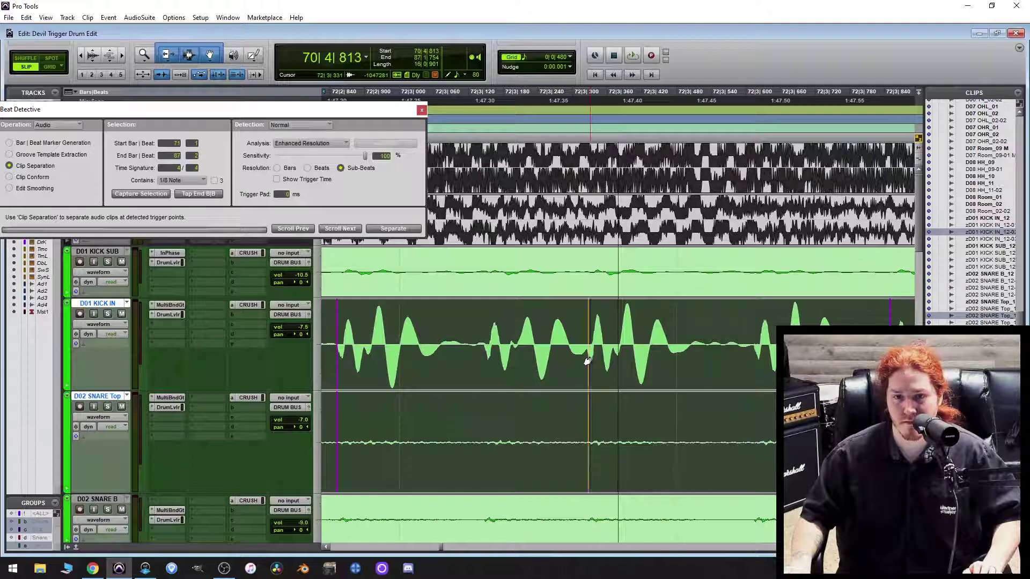
pyautogui.click(588, 360)
# Check the Beat Detective triggers against the kick and snare onsets from 72|3 through 73|2.
pyautogui.hscroll(3, 595, 370)
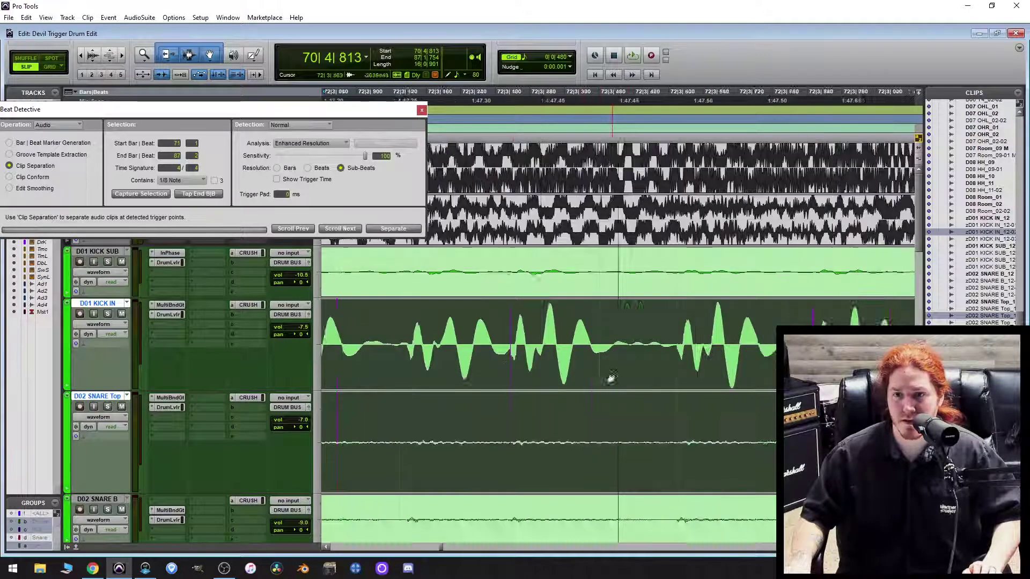
pyautogui.hscroll(7, 602, 380)
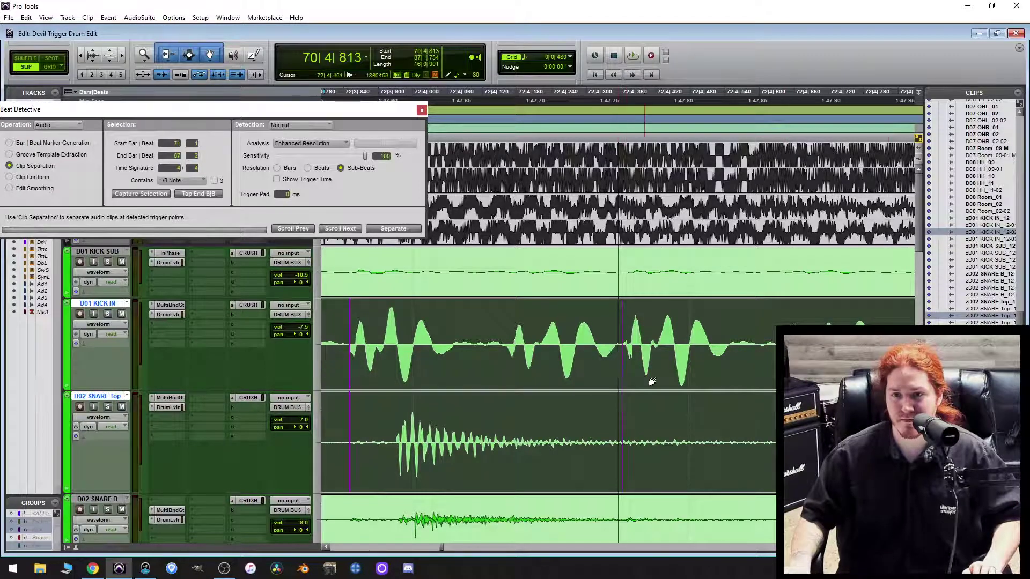
pyautogui.hscroll(3, 652, 380)
pyautogui.hscroll(1, 690, 382)
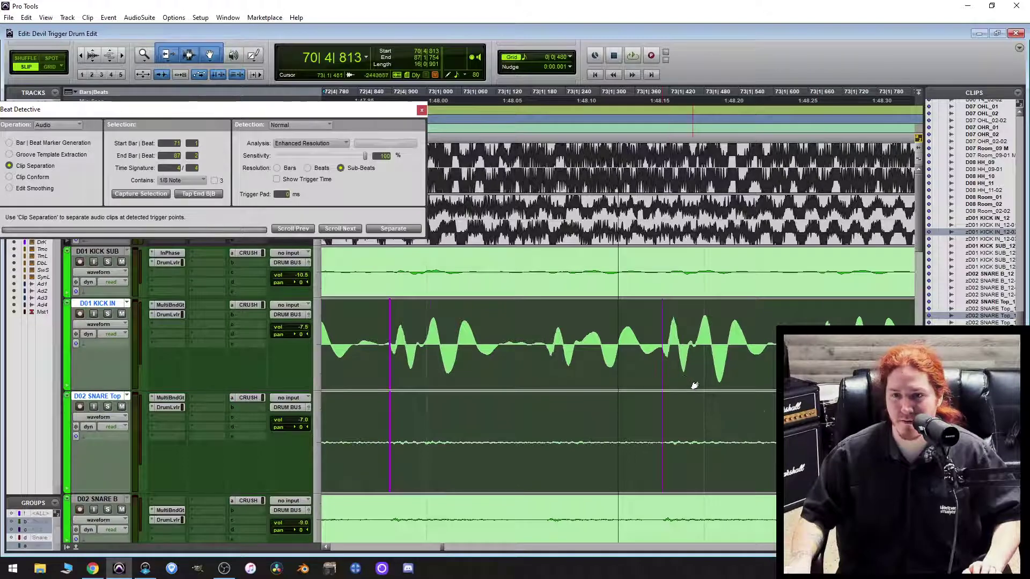
pyautogui.hscroll(2, 671, 360)
pyautogui.hscroll(3, 689, 354)
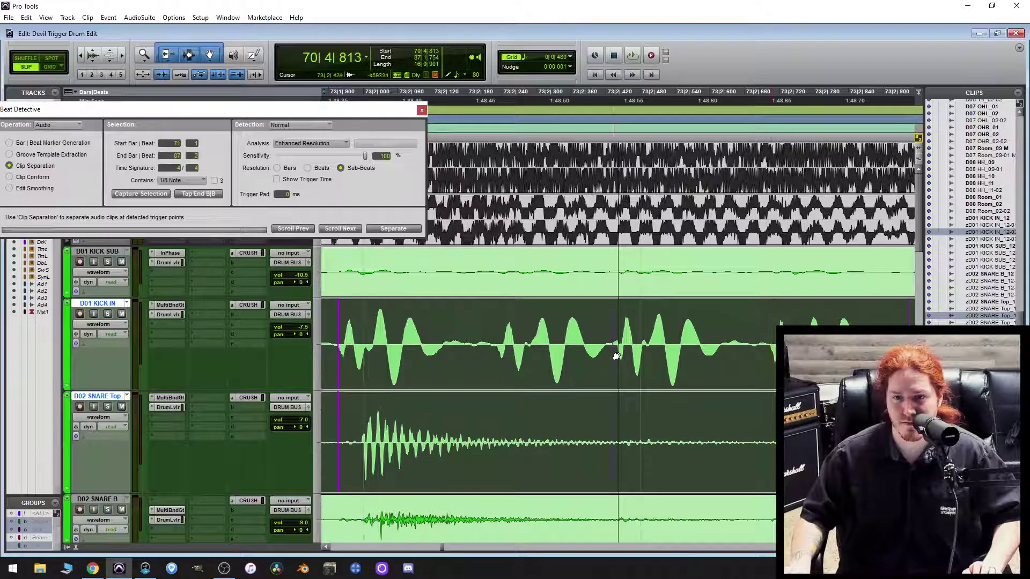
pyautogui.hscroll(1, 660, 380)
pyautogui.hscroll(2, 663, 386)
# Move the trigger near 73|3|718 later, to the onset of the snare hit at about 73|3|946.
pyautogui.hscroll(2, 616, 395)
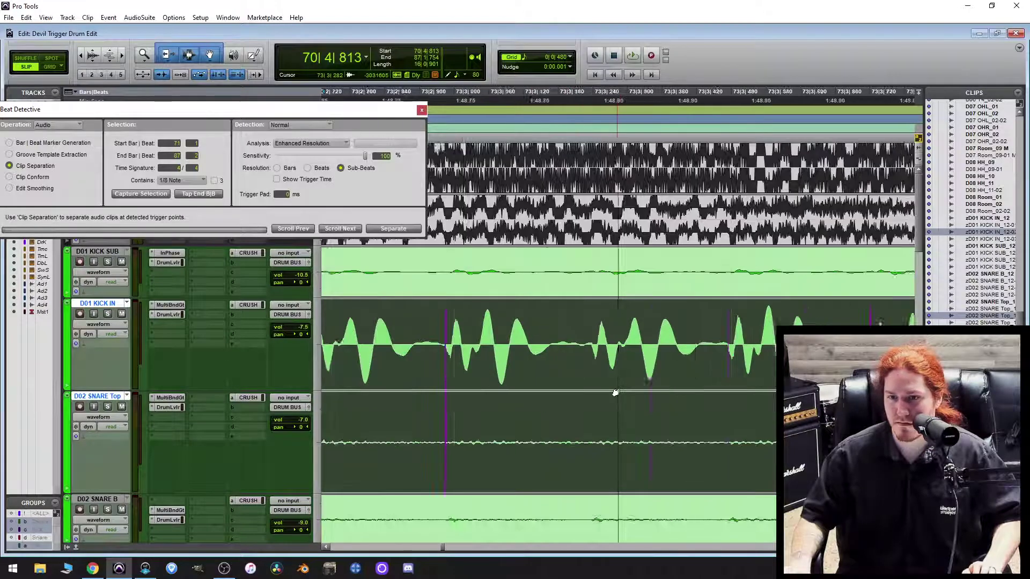
pyautogui.hscroll(3, 612, 392)
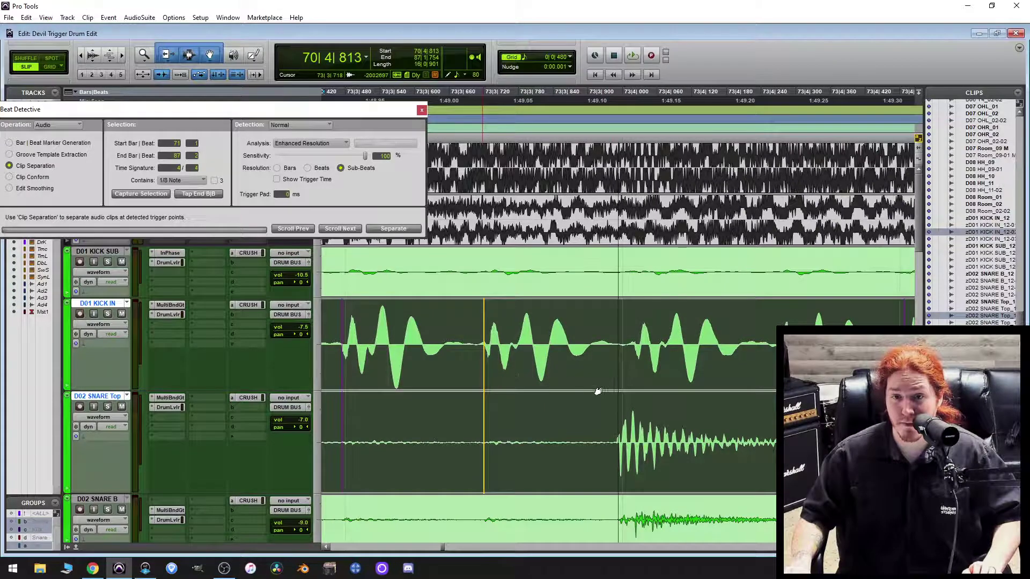
pyautogui.click(614, 456)
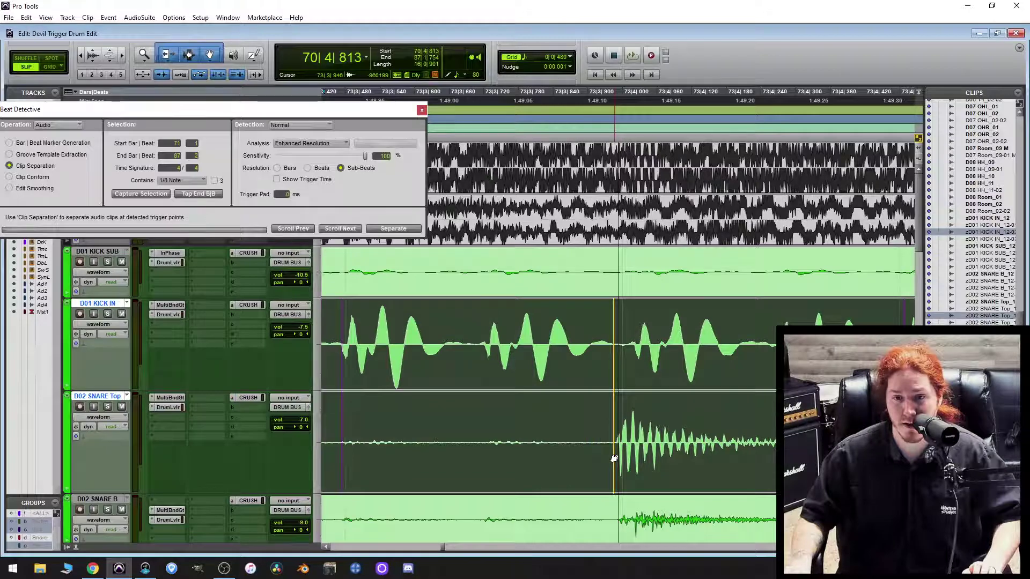
# Move the trigger near 73|4|739 later, to the onset of the kick hit just after 74|1|000.
pyautogui.hscroll(3, 638, 410)
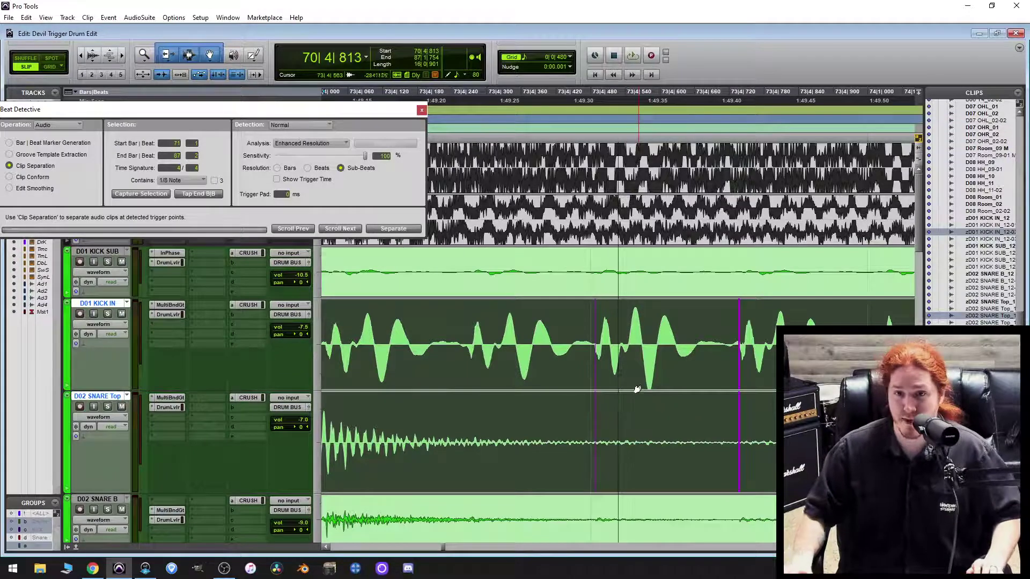
pyautogui.hscroll(2, 636, 379)
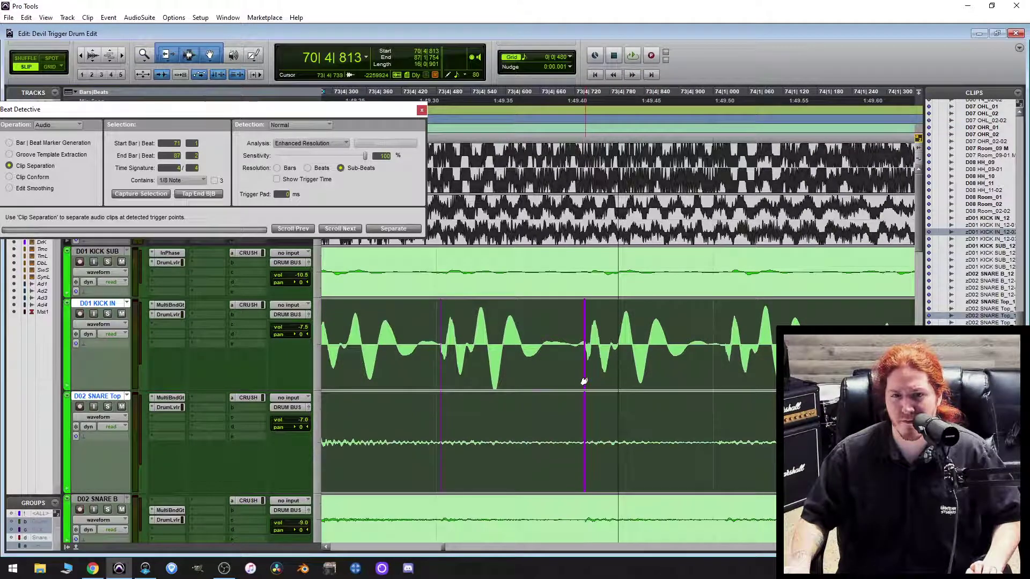
pyautogui.click(723, 357)
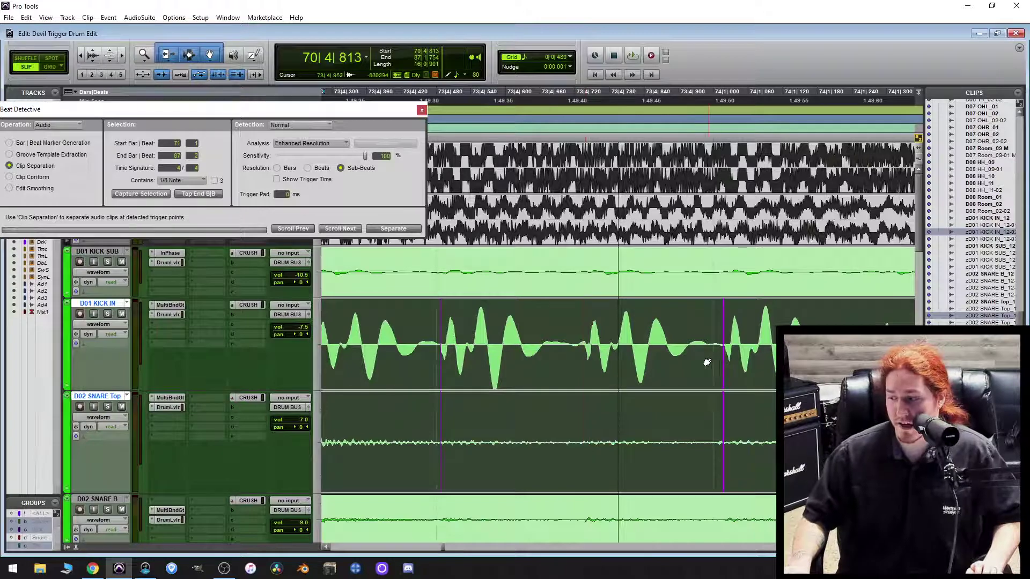
# Nudge the trigger near 74|2|017 slightly earlier so it sits right at the start of the snare hit.
pyautogui.hscroll(1, 703, 365)
pyautogui.hscroll(1, 703, 367)
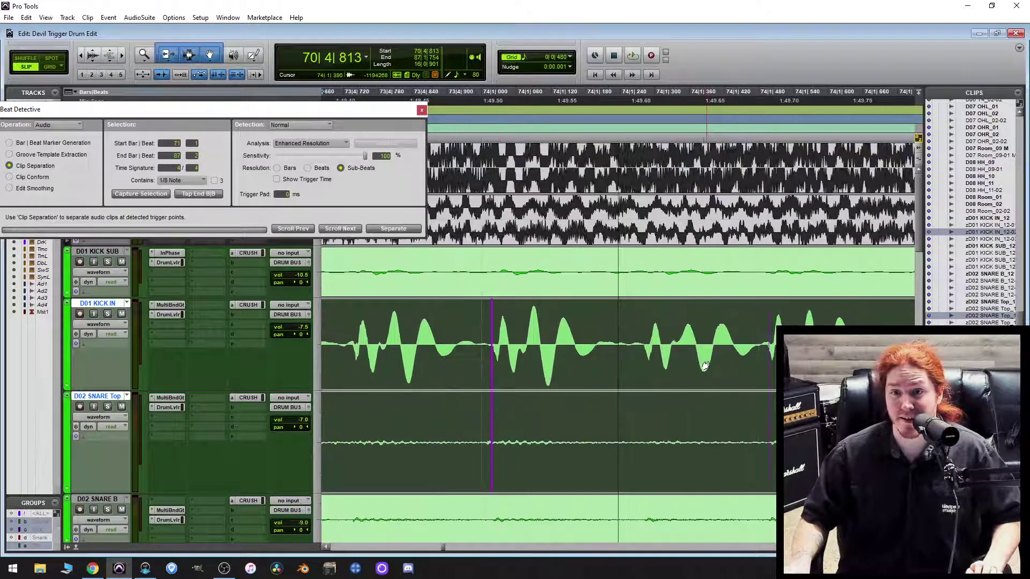
pyautogui.hscroll(1, 704, 365)
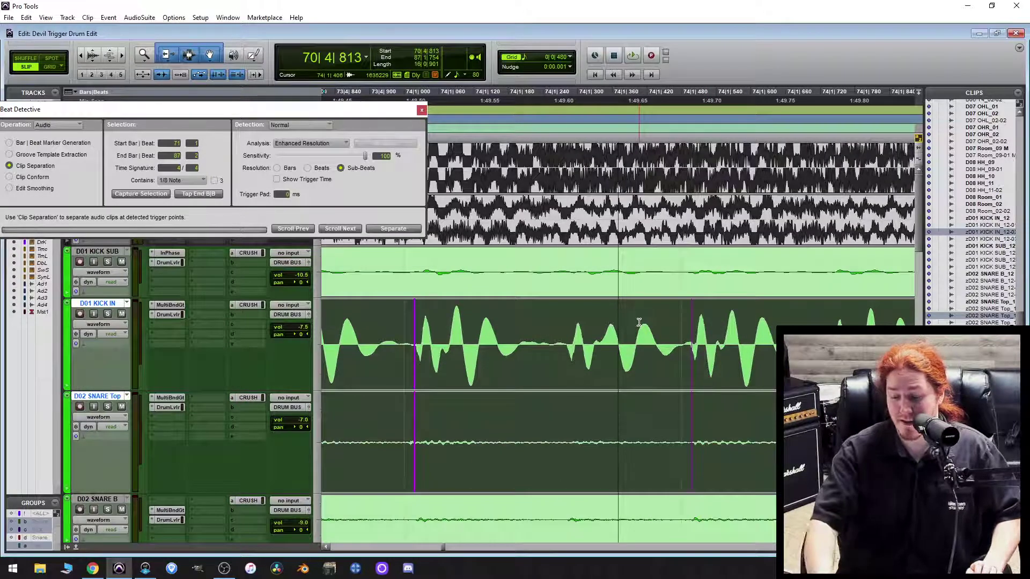
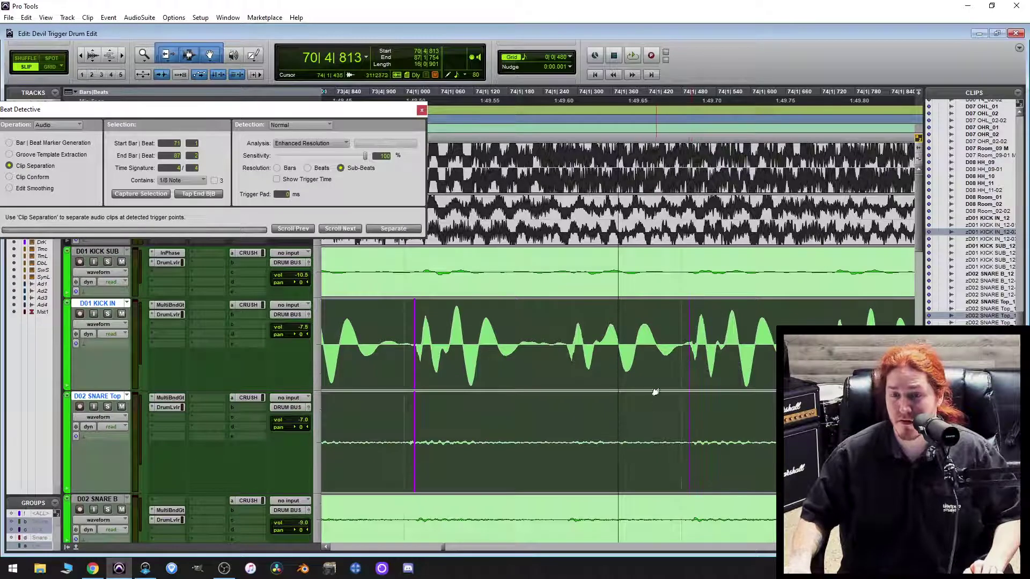
pyautogui.hscroll(3, 729, 384)
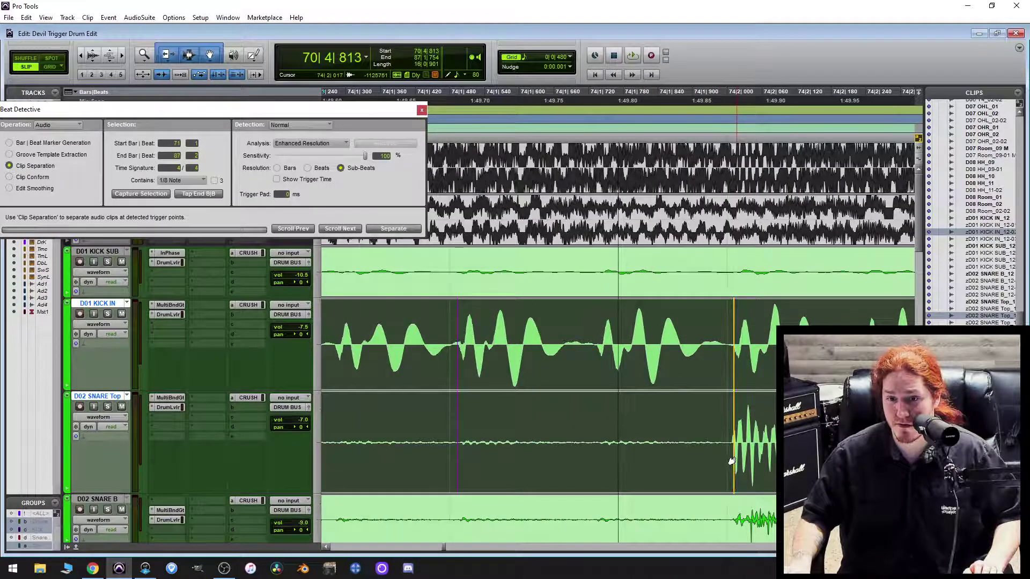
pyautogui.moveTo(733, 456); pyautogui.dragTo(731, 460)
# Nudge the trigger near 74|2|481 to the start of its kick hit and check the following triggers through 74|4.
pyautogui.hscroll(5, 713, 456)
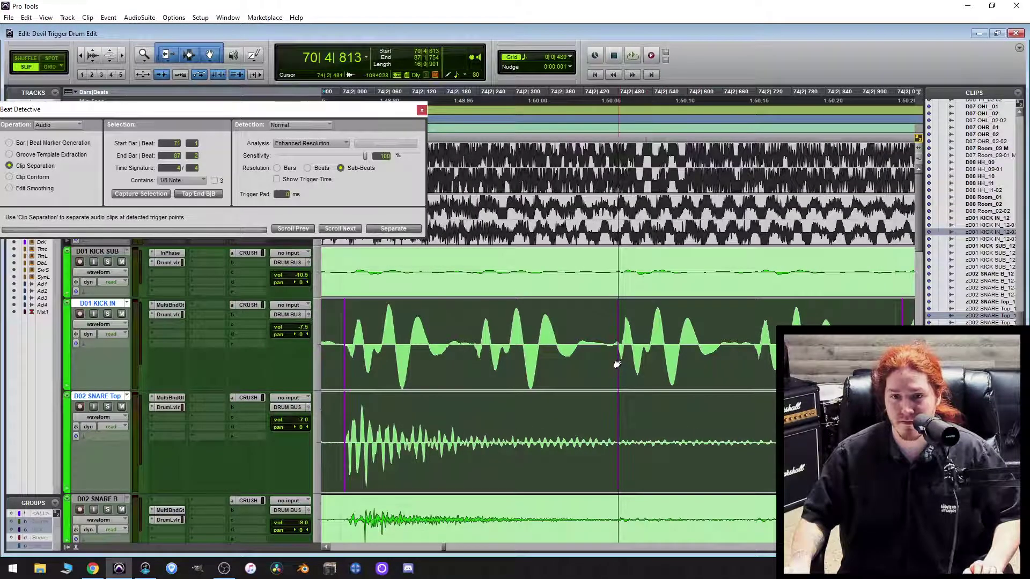
pyautogui.moveTo(617, 364); pyautogui.dragTo(616, 362)
pyautogui.hscroll(5, 621, 356)
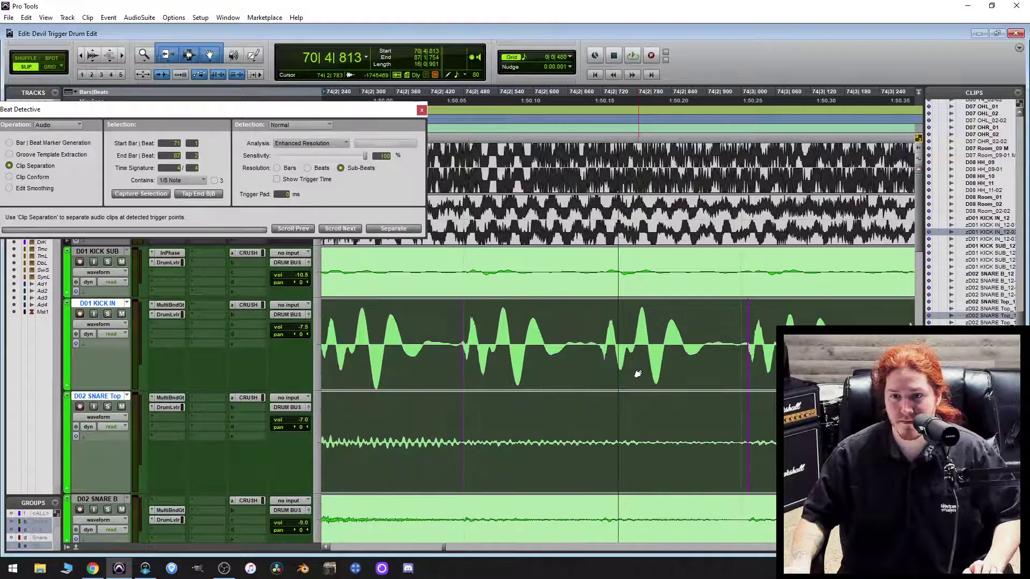
pyautogui.hscroll(4, 630, 339)
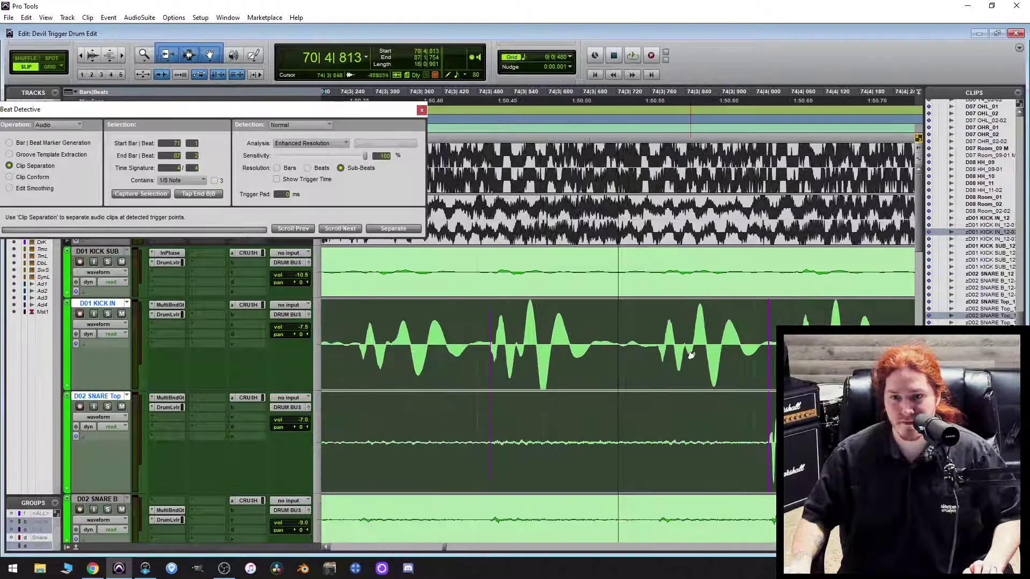
pyautogui.hscroll(3, 637, 354)
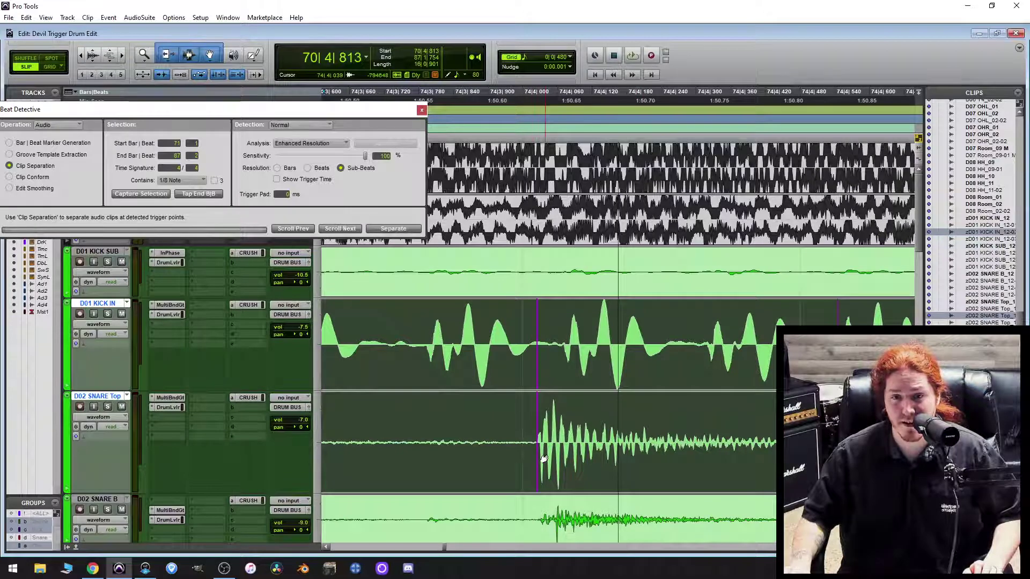
pyautogui.hscroll(1, 614, 419)
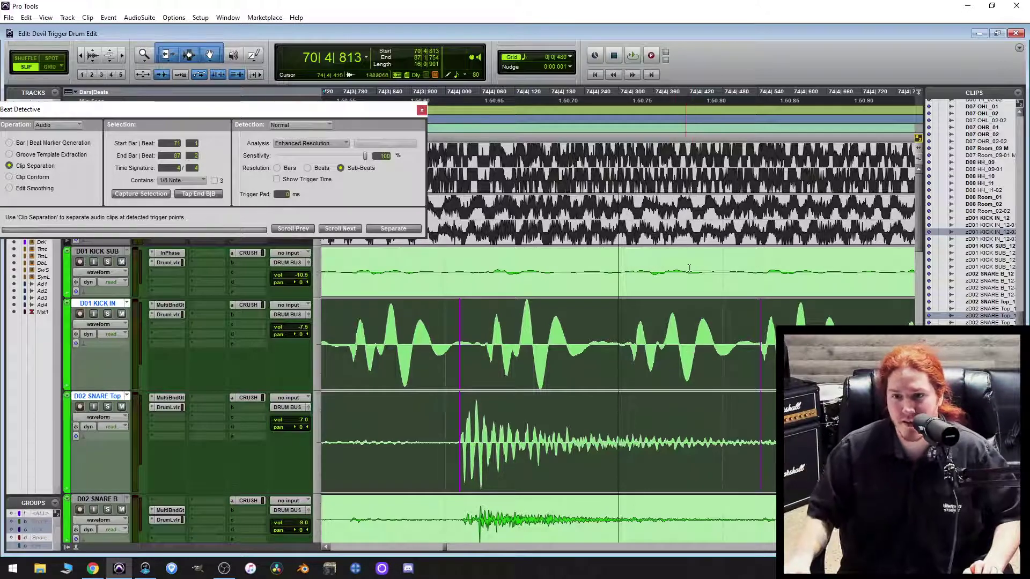
# Check the triggers through 74|4, then move the trigger near 75|1|326 later, to the onset of the kick hit just after 75|1|480.
pyautogui.hscroll(3, 696, 339)
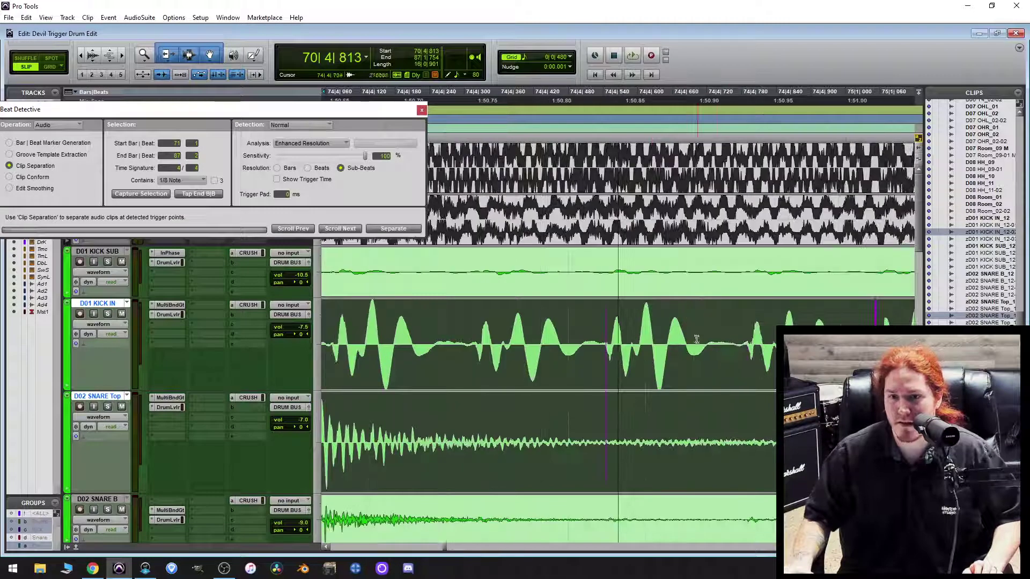
pyautogui.hscroll(-3, 598, 365)
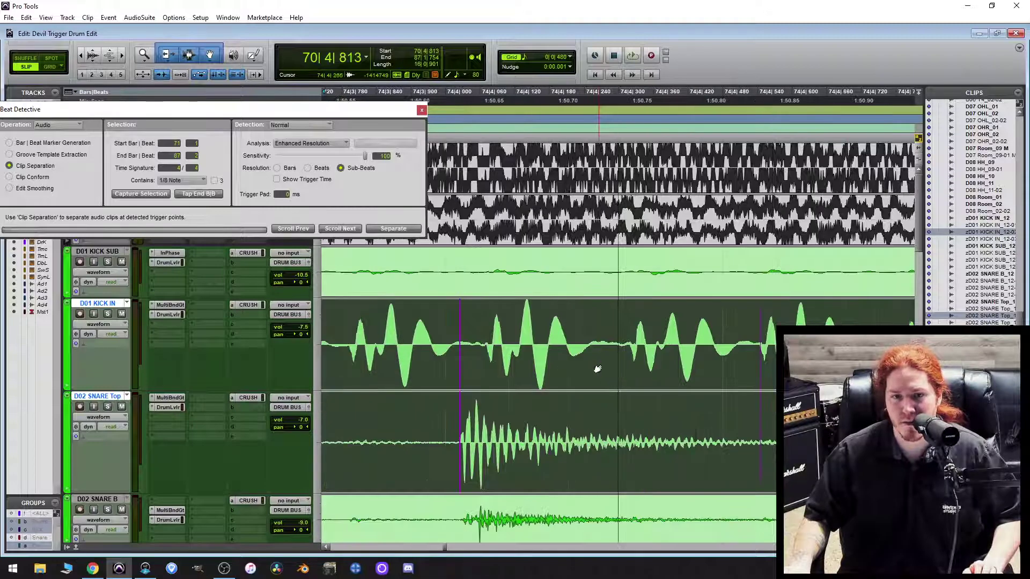
pyautogui.hscroll(5, 597, 369)
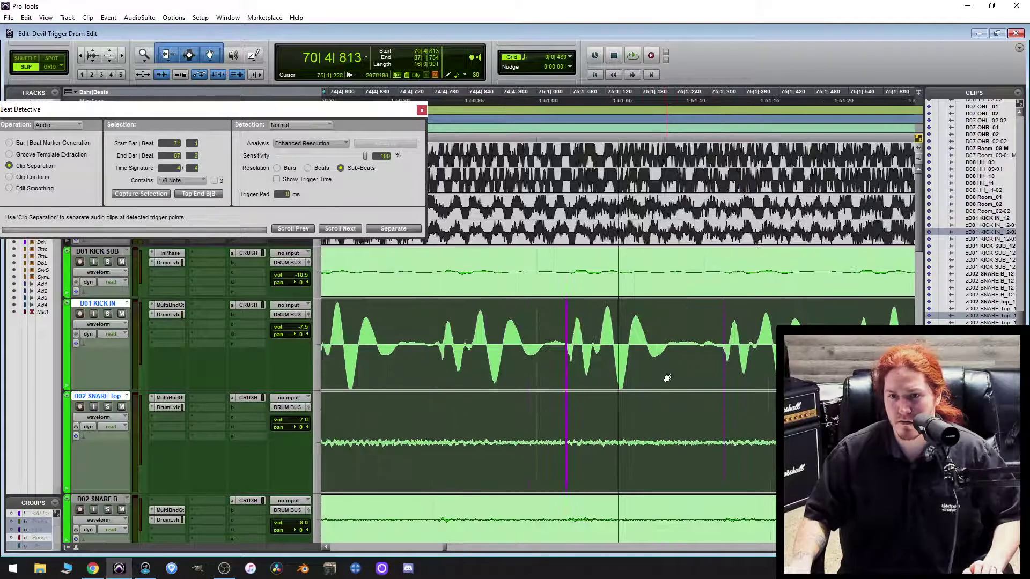
pyautogui.hscroll(3, 667, 378)
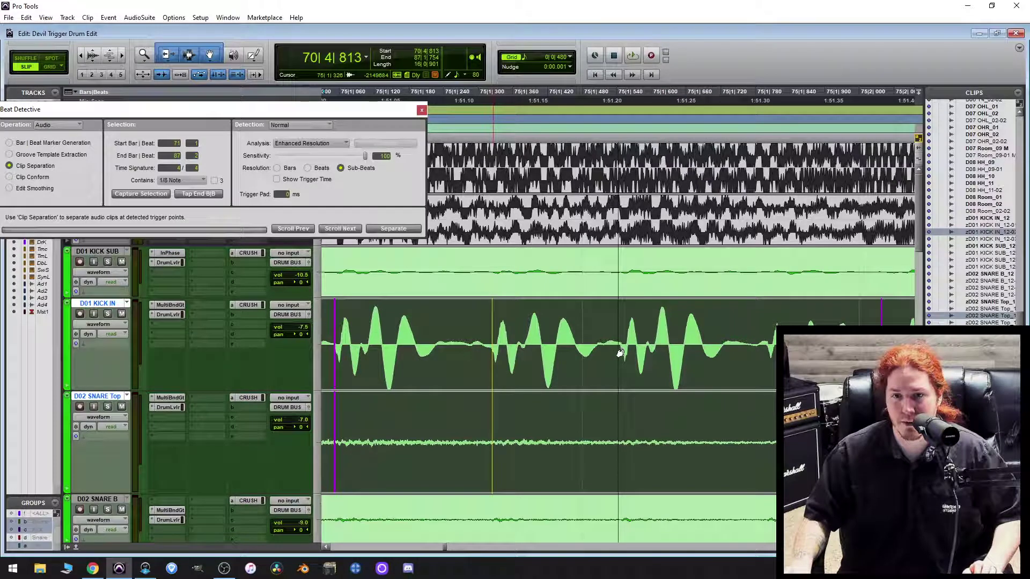
# Delete the extra trigger near 75|3|340 and move the one near 75|3|052 slightly later, onto the start of its kick hit.
pyautogui.hscroll(4, 628, 352)
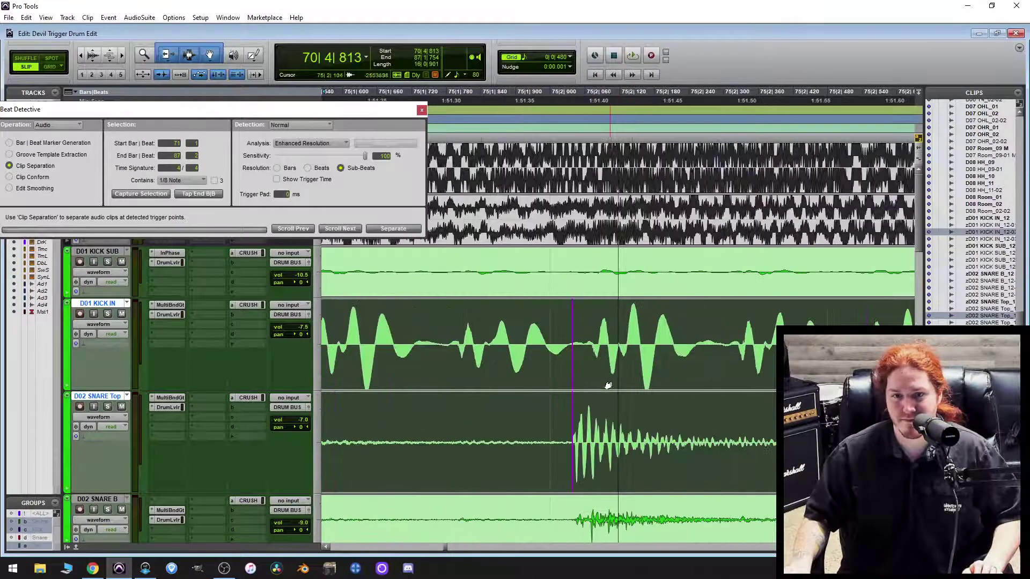
pyautogui.hscroll(3, 631, 351)
pyautogui.hscroll(4, 725, 396)
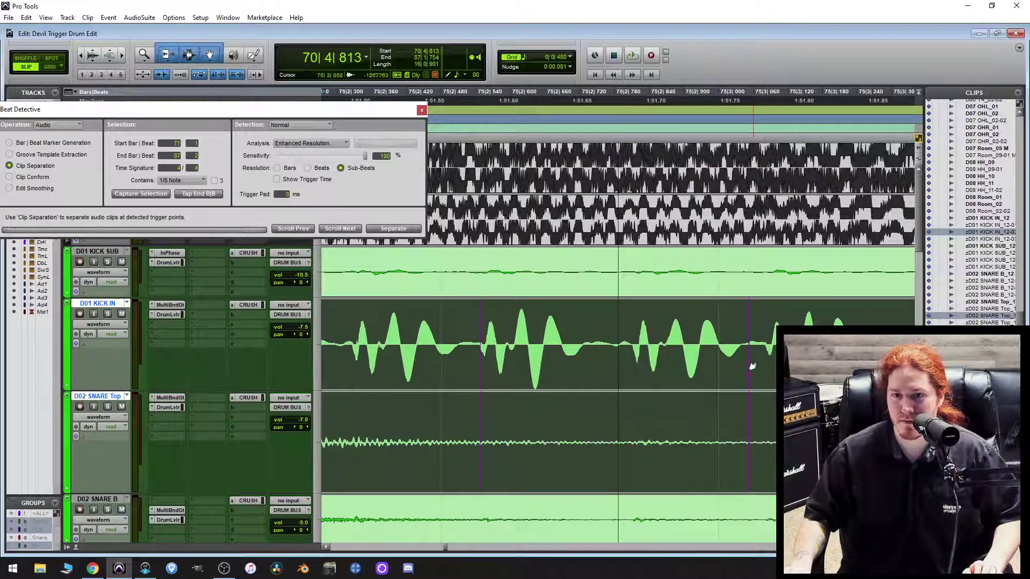
pyautogui.hscroll(2, 737, 377)
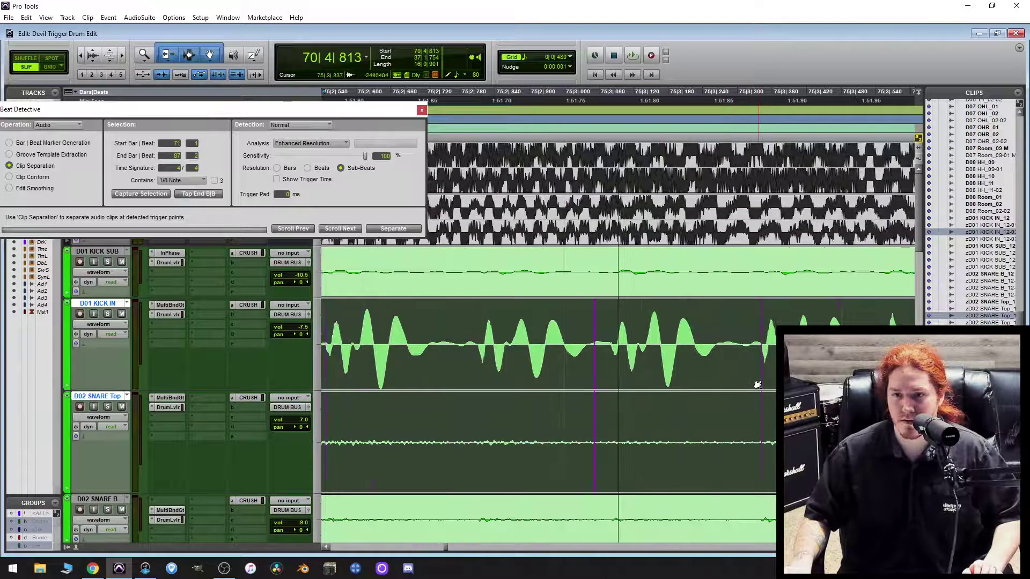
pyautogui.press('alt')
pyautogui.keyDown('alt'); pyautogui.click(763, 375); pyautogui.keyUp('alt')
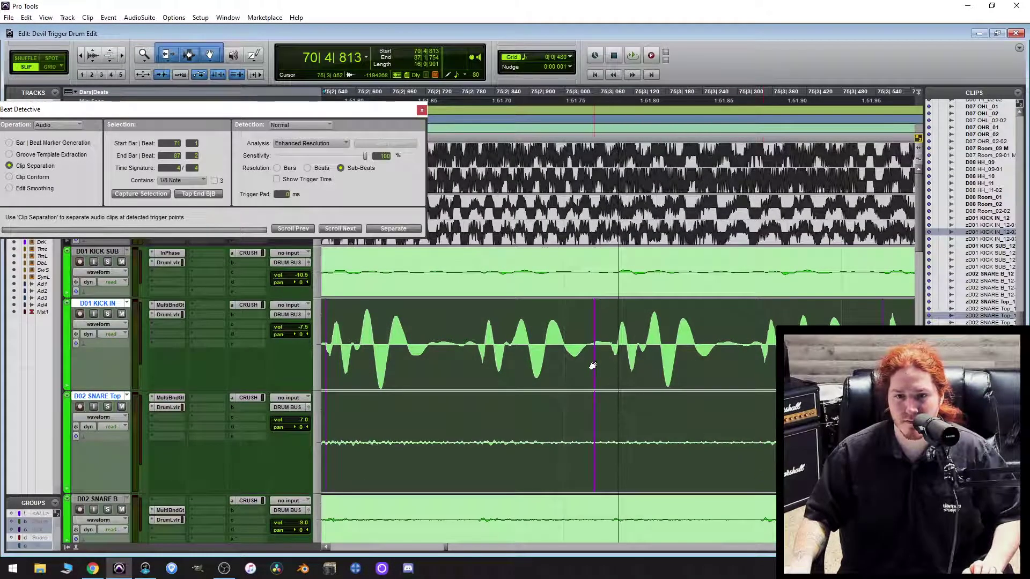
# Move the trigger near 75|3|822 later, to the onset of the snare hit just after 75|4|000.
pyautogui.hscroll(5, 637, 385)
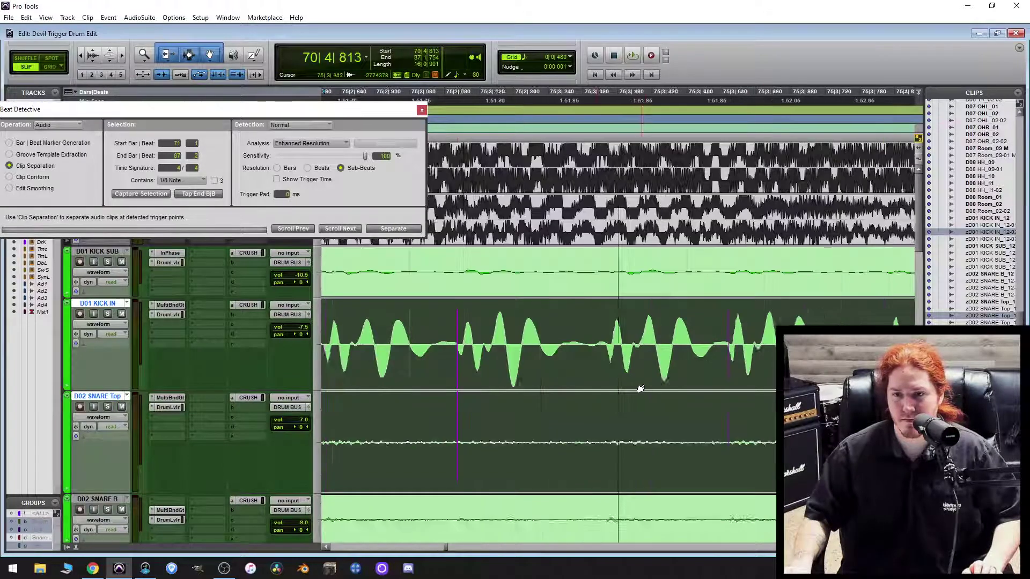
pyautogui.hscroll(5, 654, 376)
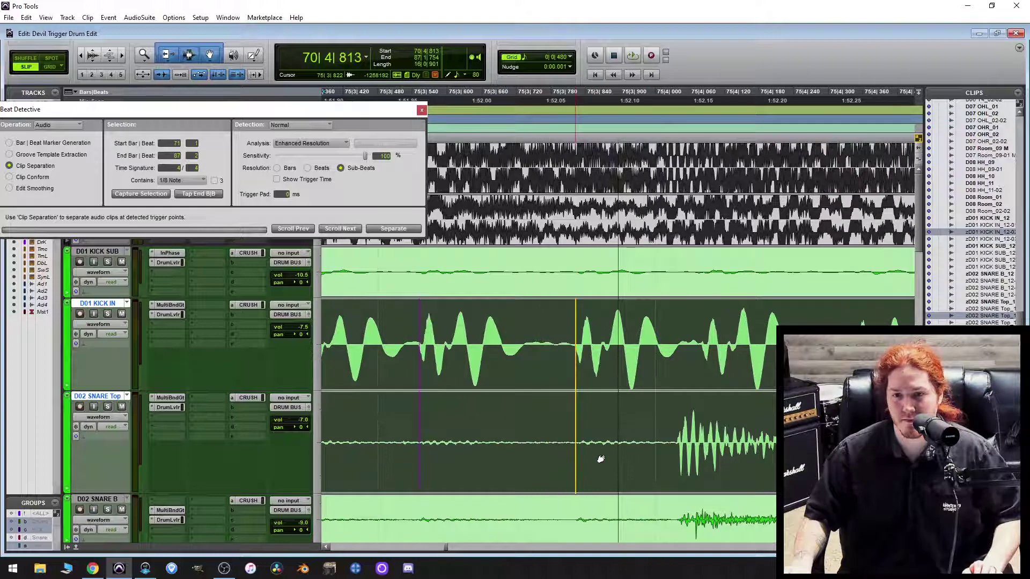
pyautogui.moveTo(676, 444); pyautogui.dragTo(677, 445)
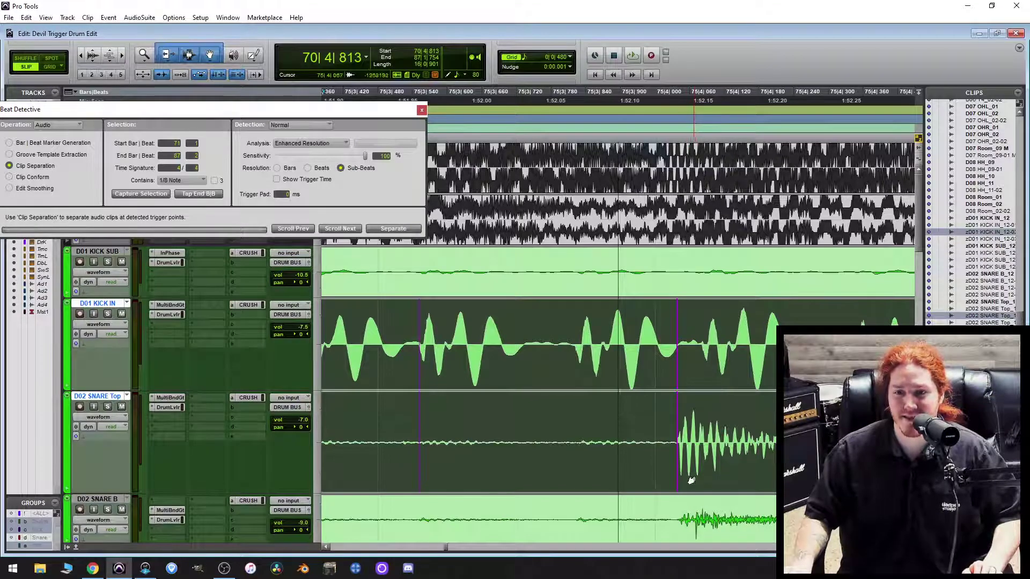
# Move the trigger near 76|1|542 earlier, to about 76|1|503.
pyautogui.hscroll(3, 645, 374)
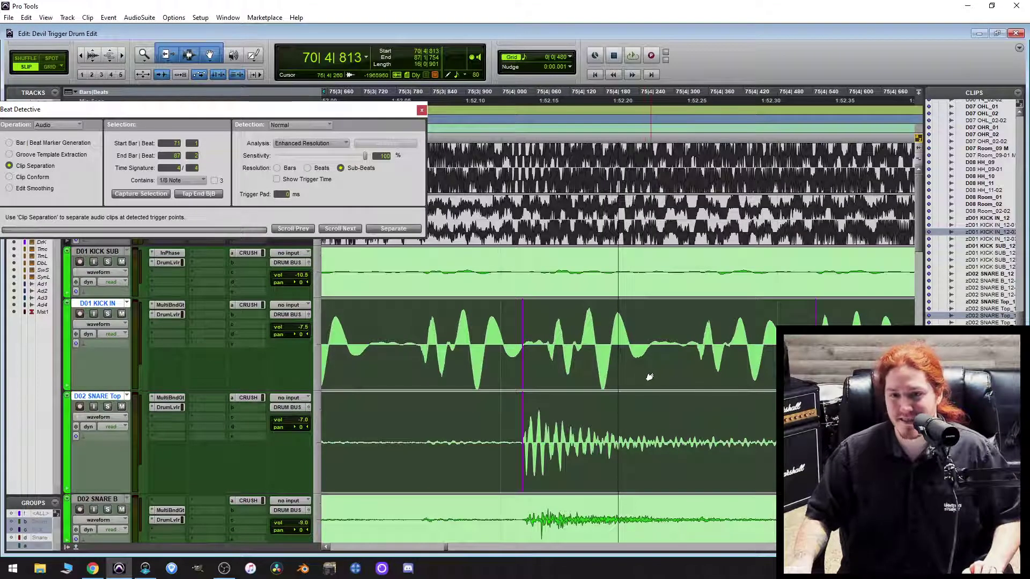
pyautogui.hscroll(3, 650, 378)
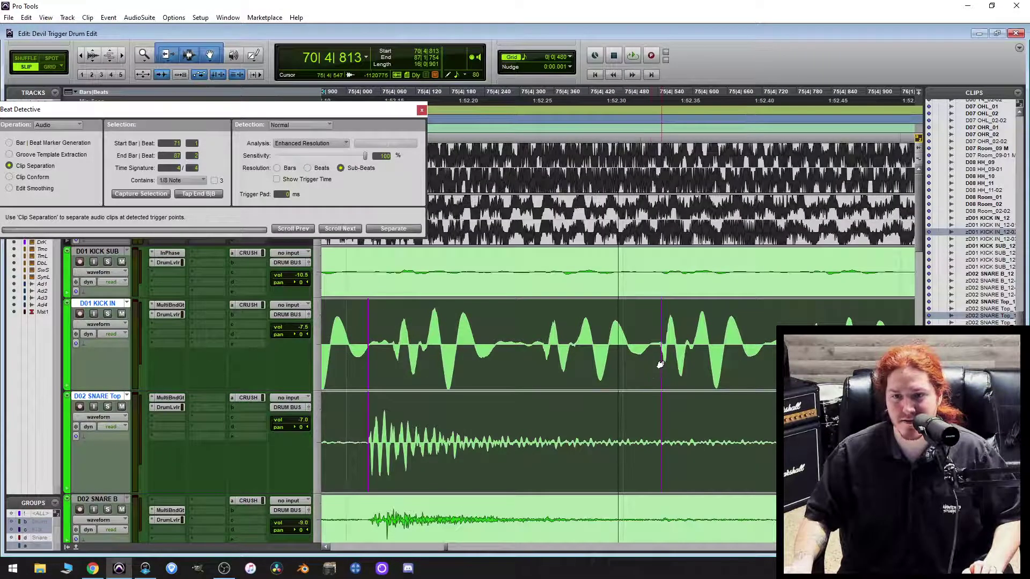
pyautogui.hscroll(3, 665, 364)
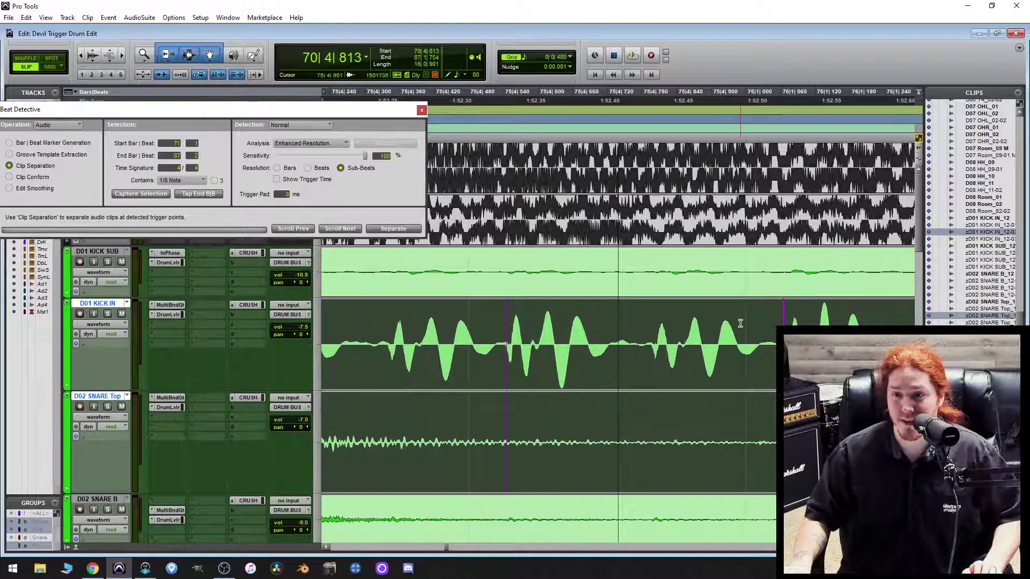
pyautogui.hscroll(6, 740, 324)
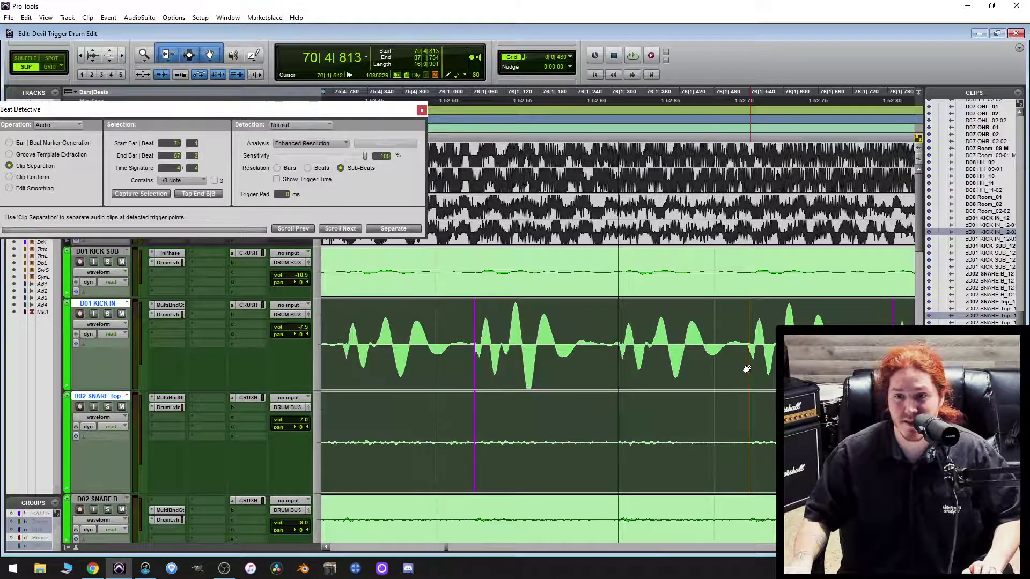
pyautogui.moveTo(747, 369); pyautogui.dragTo(727, 368)
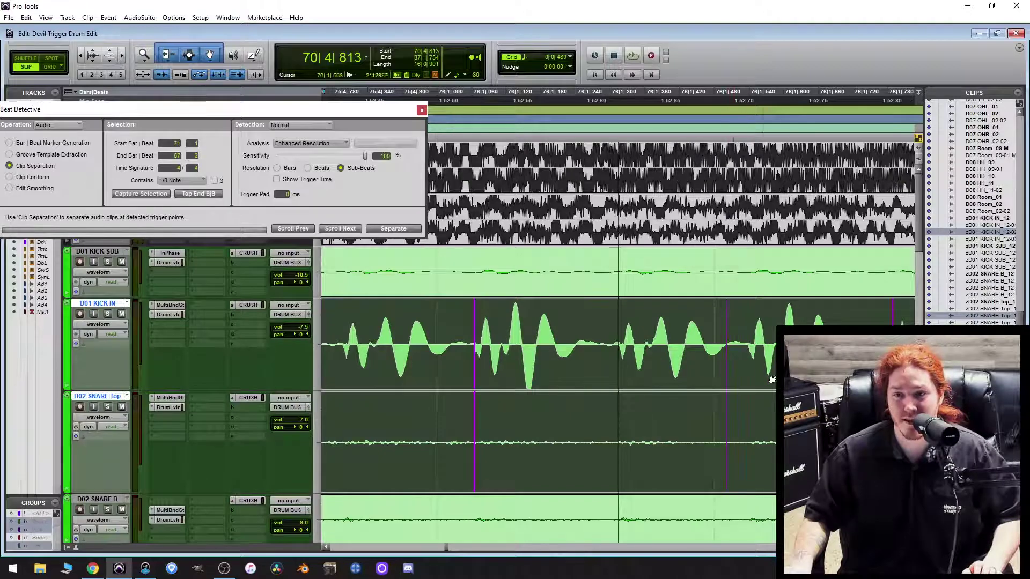
pyautogui.hscroll(2, 773, 378)
pyautogui.hscroll(2, 774, 378)
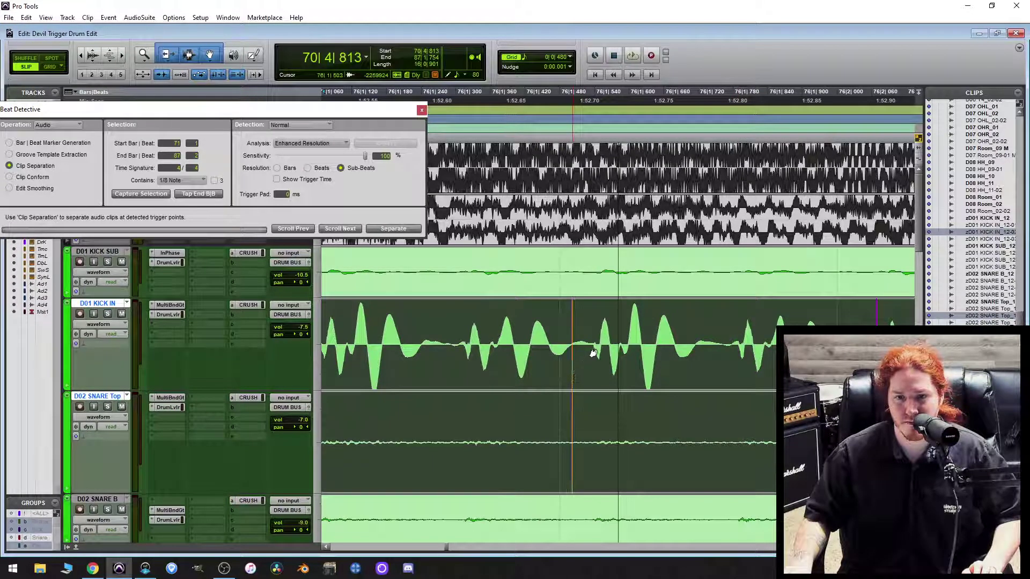
# Move the trigger near 76|1|503 later to its kick onset, and the one just after 76|2|000 earlier to the start of the snare hit.
pyautogui.moveTo(573, 375); pyautogui.dragTo(594, 353)
pyautogui.hscroll(2, 613, 374)
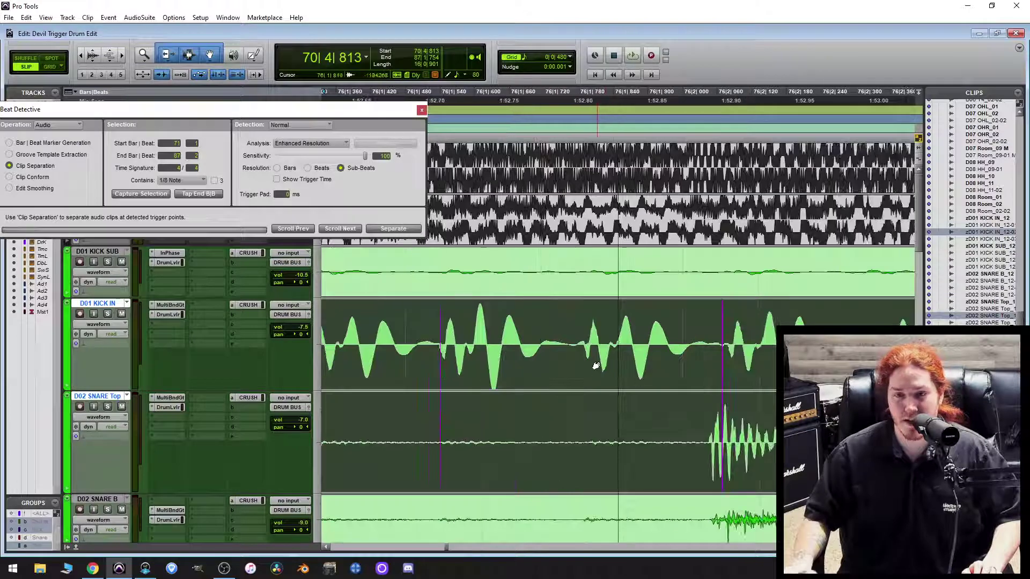
pyautogui.moveTo(722, 383); pyautogui.dragTo(709, 381)
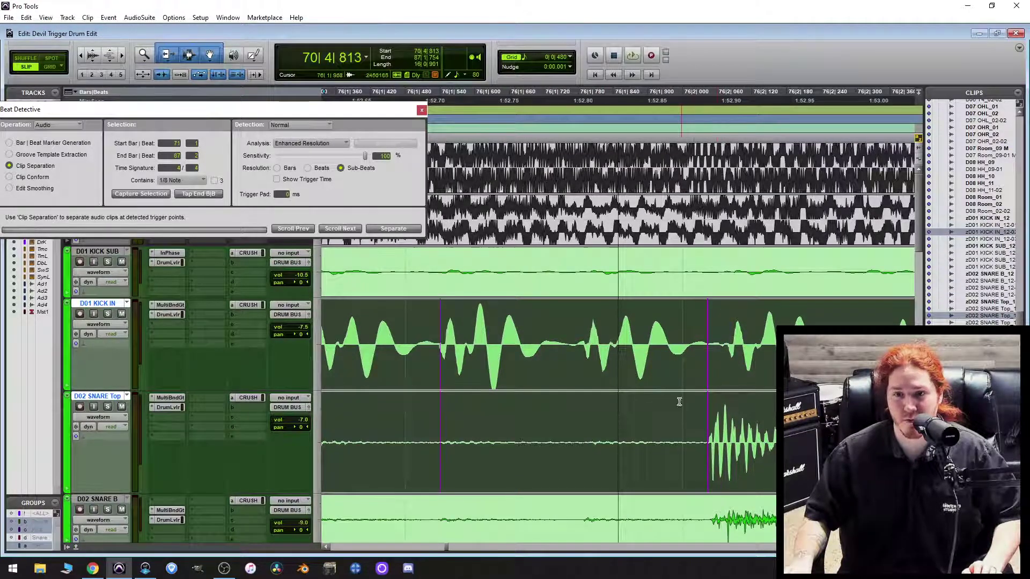
# Check the triggers through 76|3, then move the one near 76|3|804 later, to the onset of the snare hit just after 76|4|000.
pyautogui.hscroll(2, 660, 370)
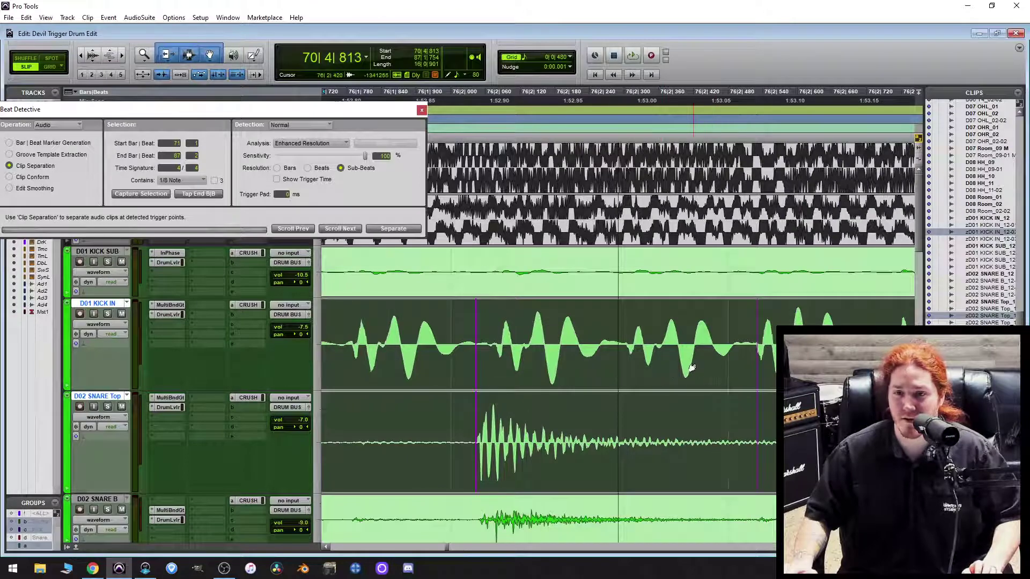
pyautogui.hscroll(2, 703, 370)
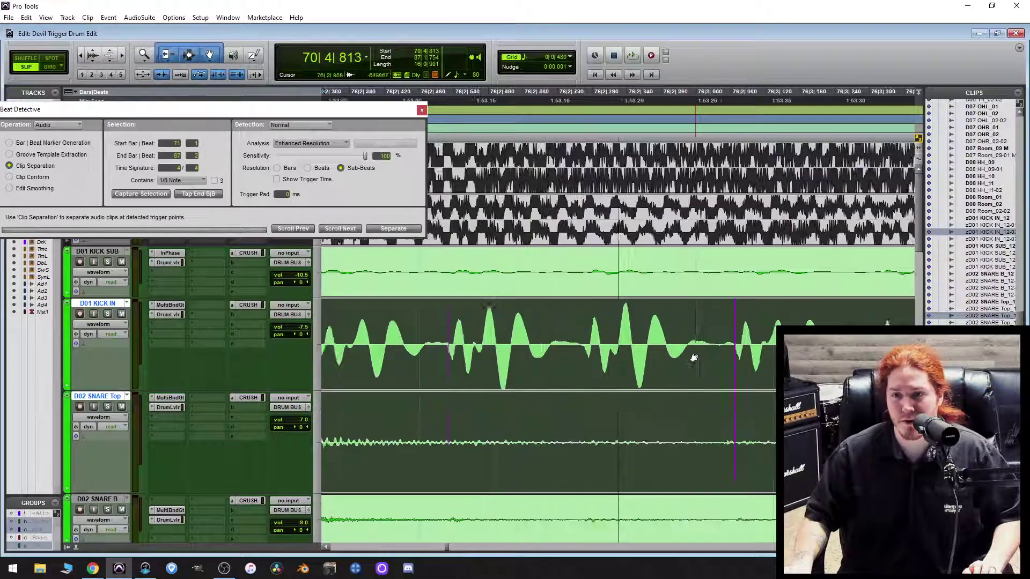
pyautogui.hscroll(1, 693, 358)
pyautogui.hscroll(1, 688, 354)
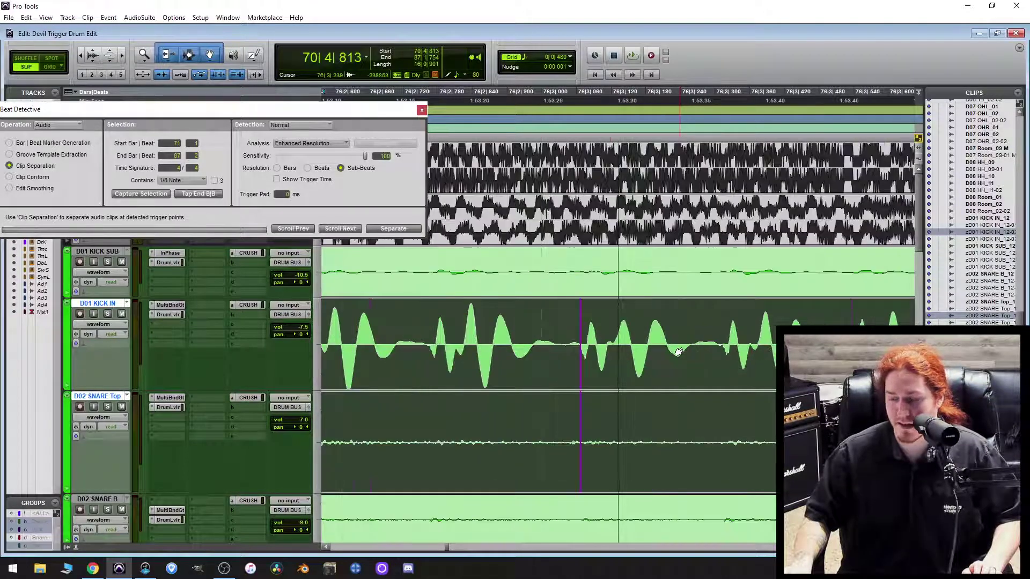
pyautogui.hscroll(2, 680, 354)
pyautogui.hscroll(1, 697, 370)
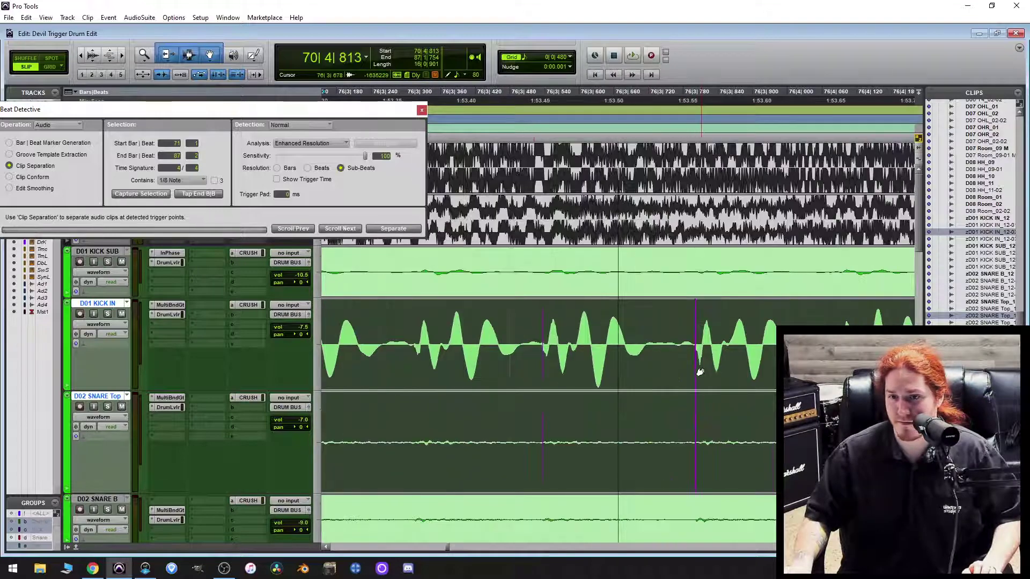
pyautogui.hscroll(2, 700, 372)
pyautogui.hscroll(1, 584, 400)
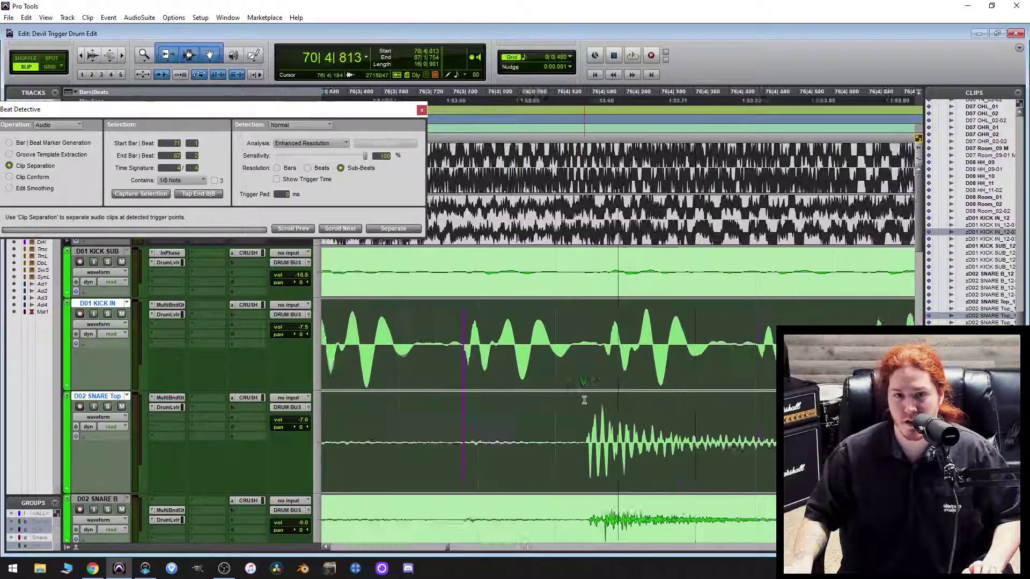
pyautogui.hscroll(-1, 584, 399)
pyautogui.hscroll(1, 689, 401)
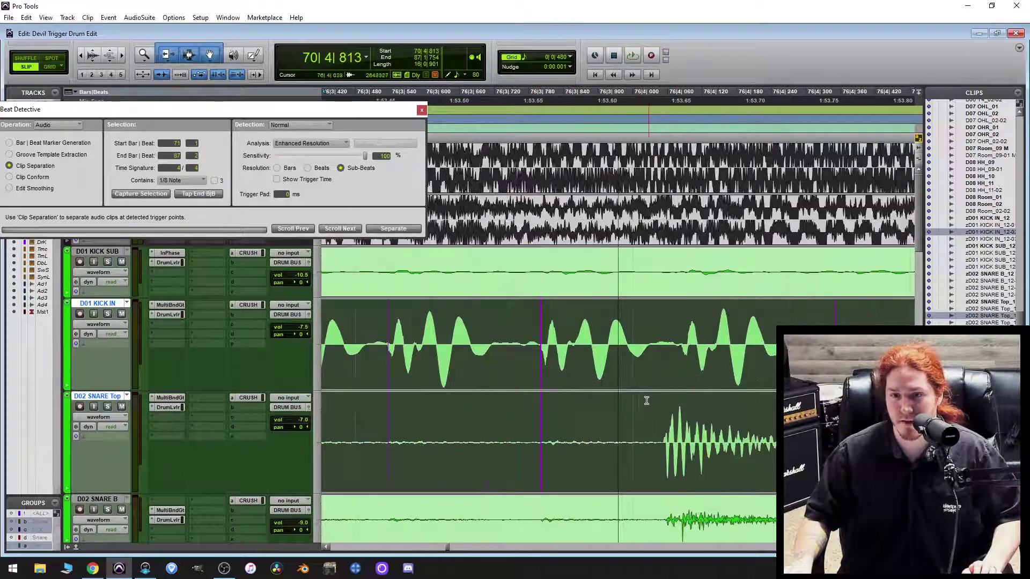
pyautogui.click(542, 375)
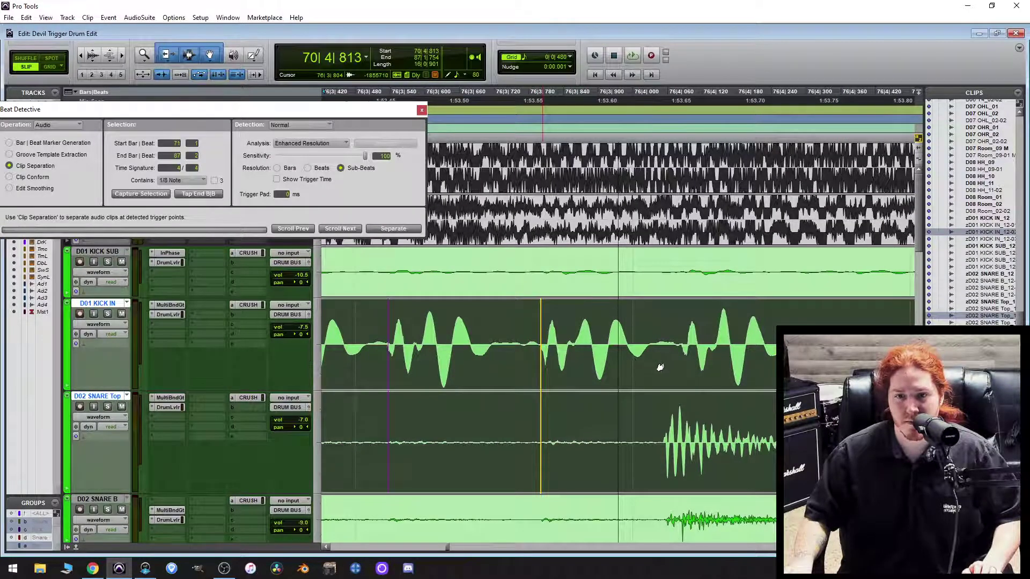
pyautogui.click(662, 462)
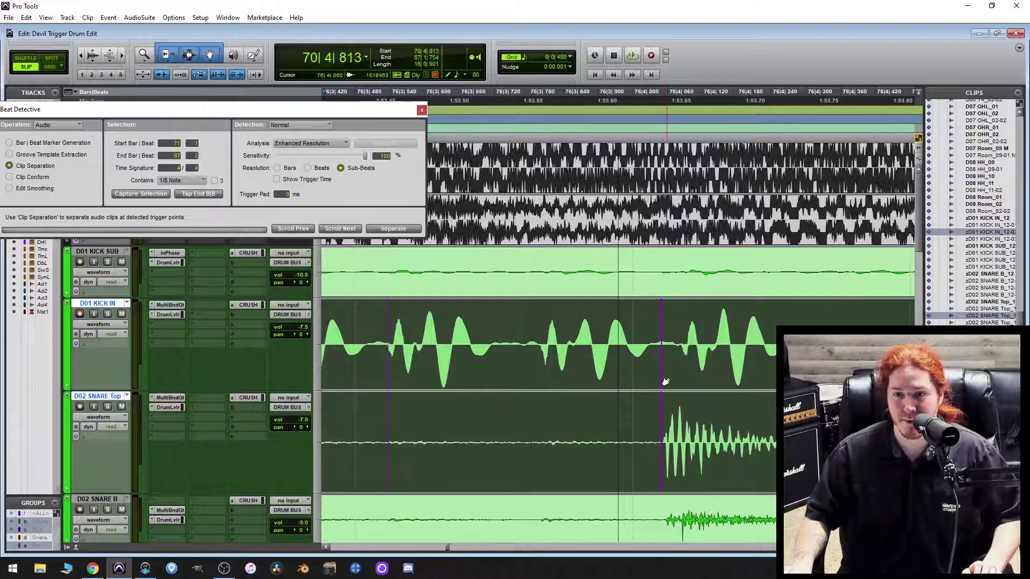
# Move the trigger near 76|4|820 later, to about 77|1|090 at the start of the kick hit.
pyautogui.scroll(-1, 652, 418)
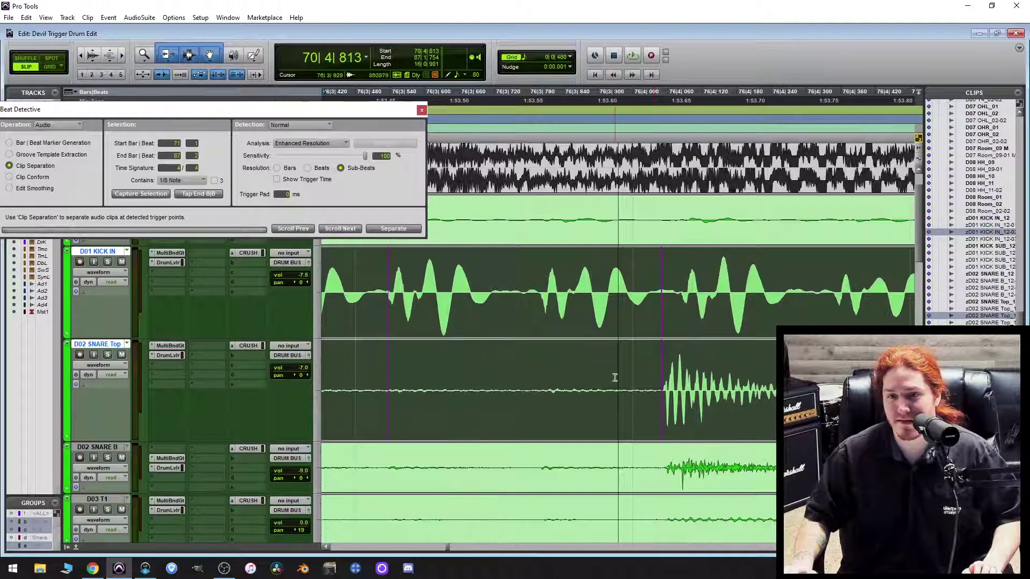
pyautogui.scroll(1, 614, 351)
pyautogui.hscroll(1, 654, 393)
pyautogui.hscroll(3, 654, 392)
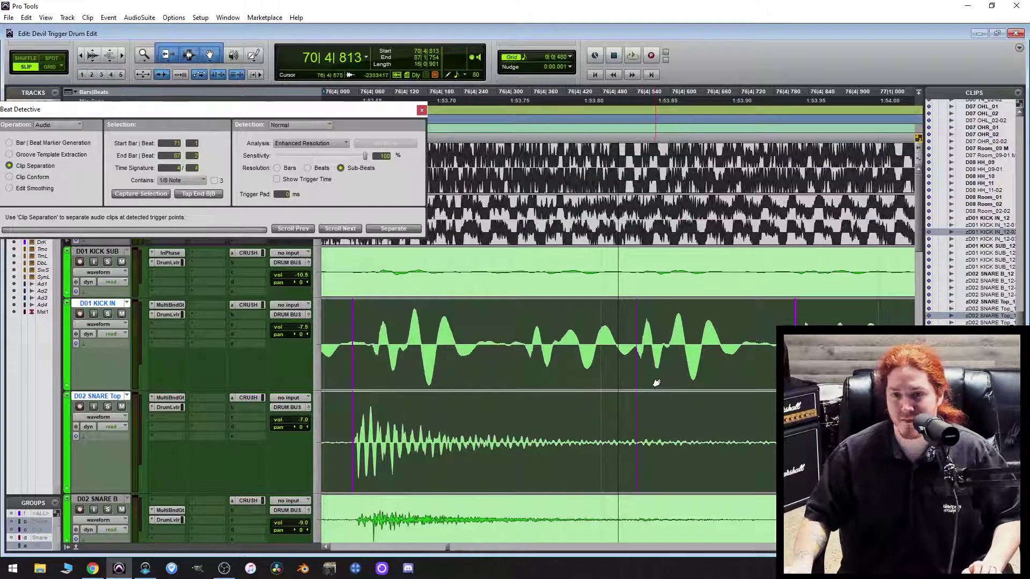
pyautogui.hscroll(2, 655, 383)
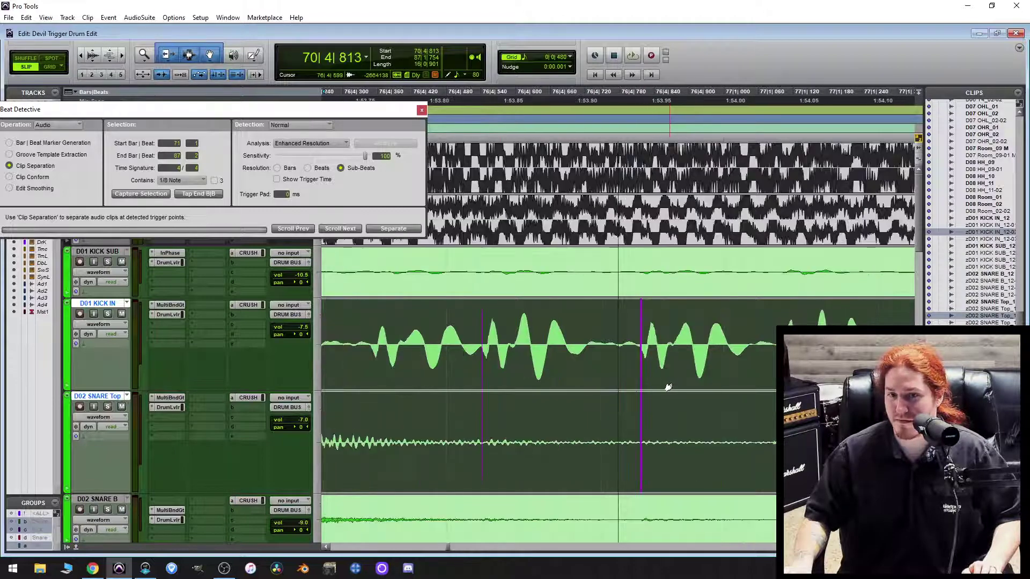
pyautogui.click(562, 379)
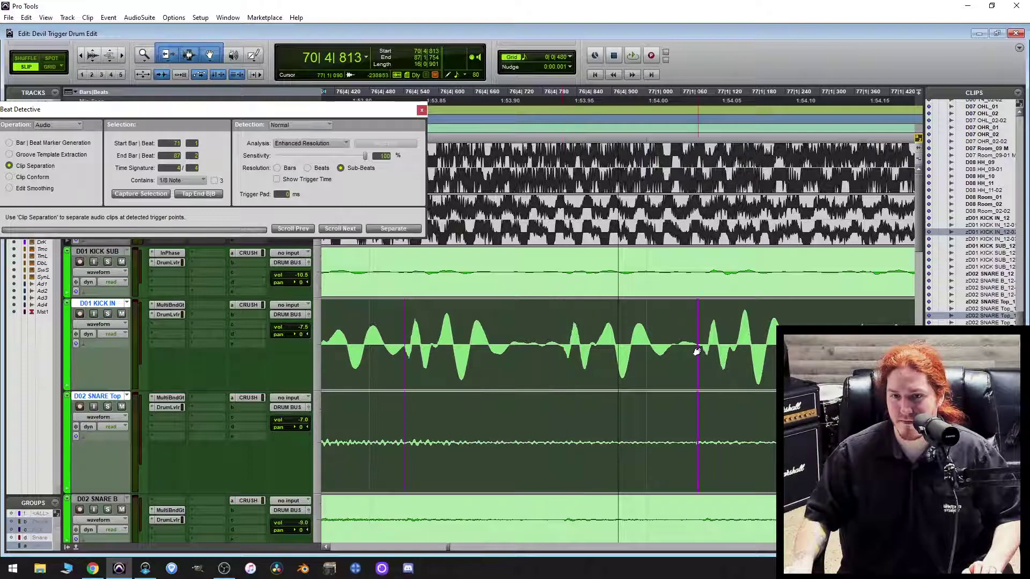
# Move the trigger near 77|1|835 later, to the onset of the snare hit just after 77|2|000, and check the following triggers up to 77|3.
pyautogui.hscroll(3, 666, 382)
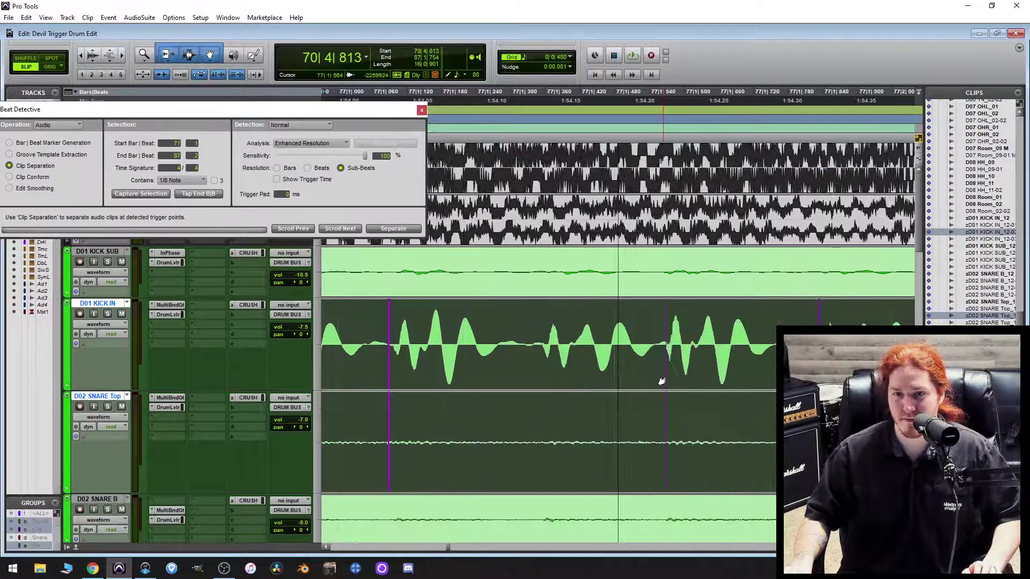
pyautogui.hscroll(2, 663, 382)
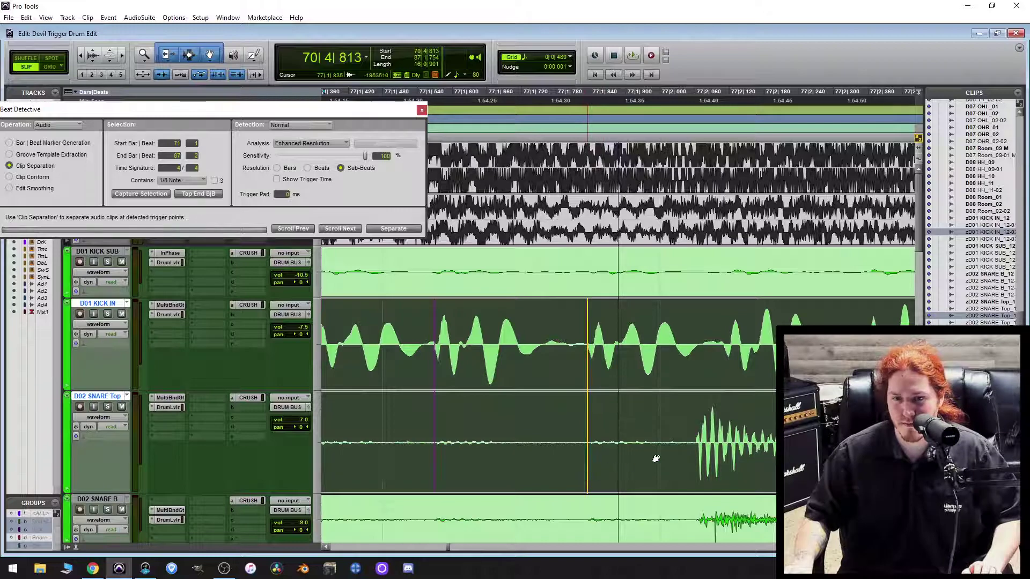
pyautogui.hscroll(2, 696, 450)
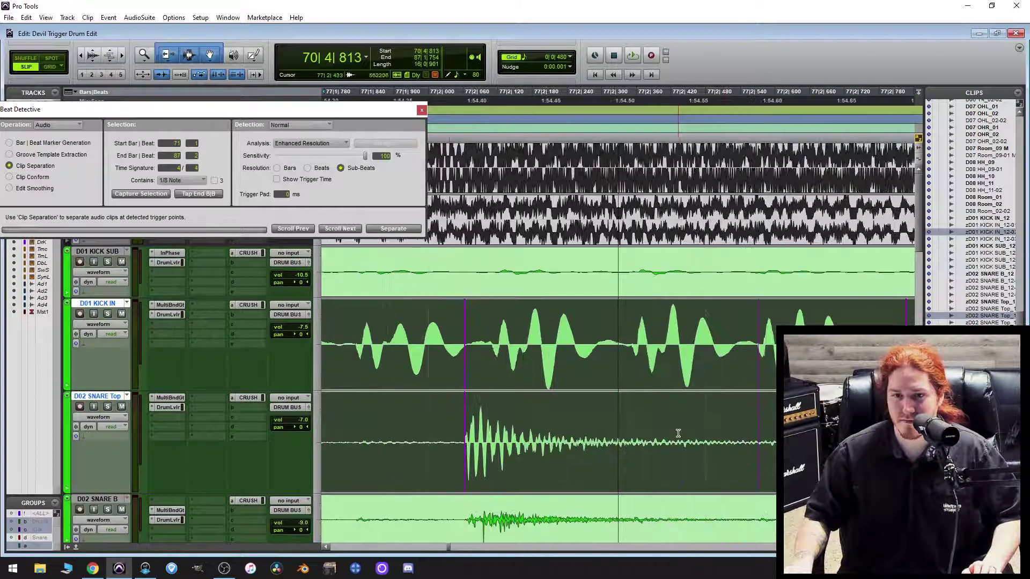
pyautogui.hscroll(1, 724, 401)
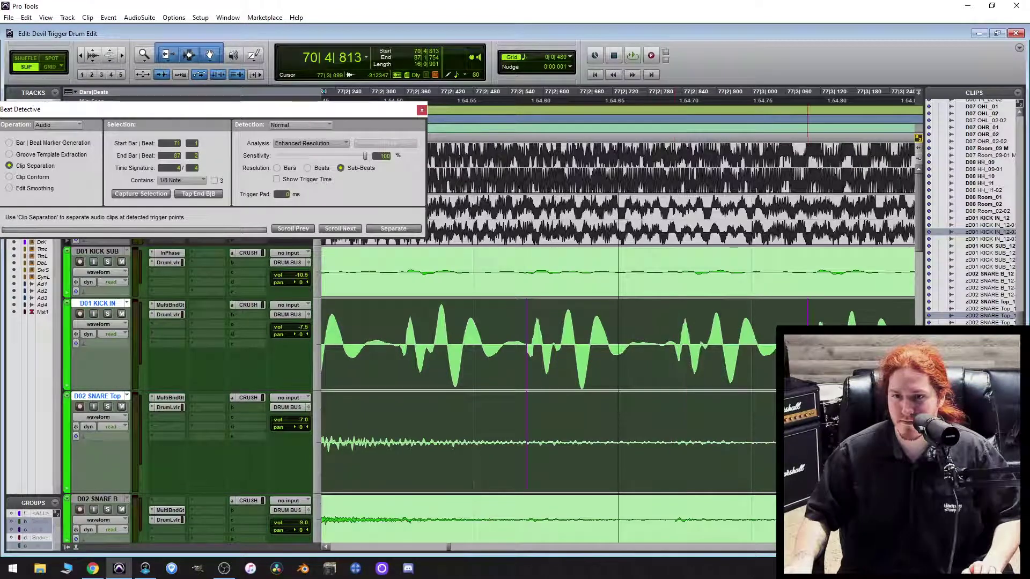
# Move the trigger near 77|3|780 later, to the onset of the snare hit at about 77|4|048.
pyautogui.hscroll(2, 748, 370)
pyautogui.hscroll(1, 758, 372)
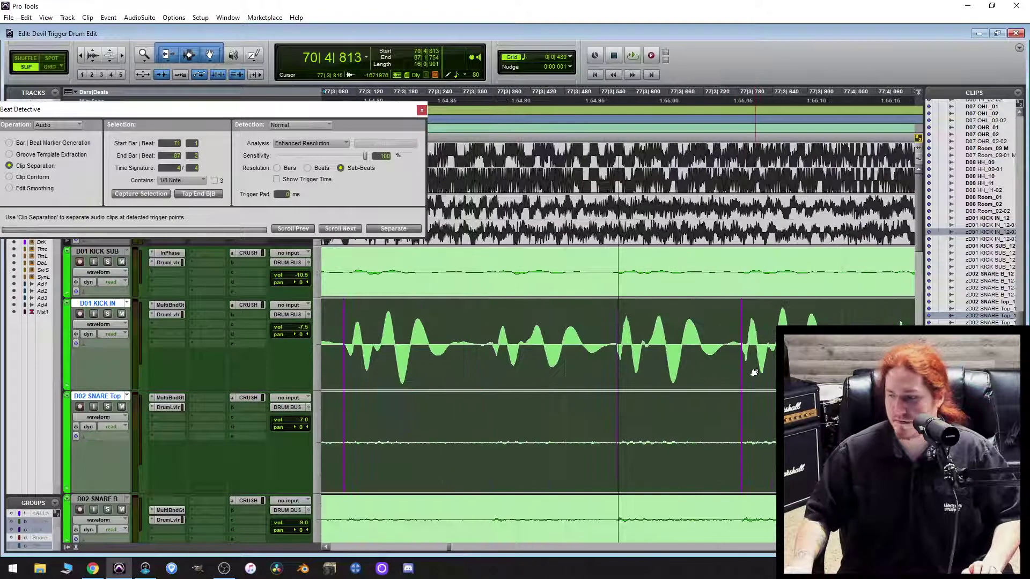
pyautogui.hscroll(1, 736, 369)
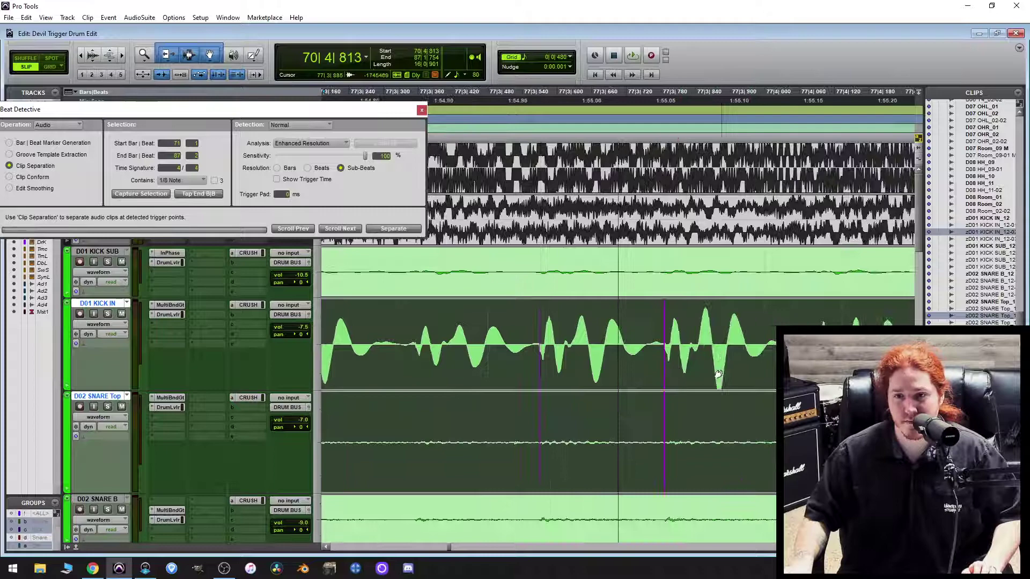
pyautogui.click(663, 381)
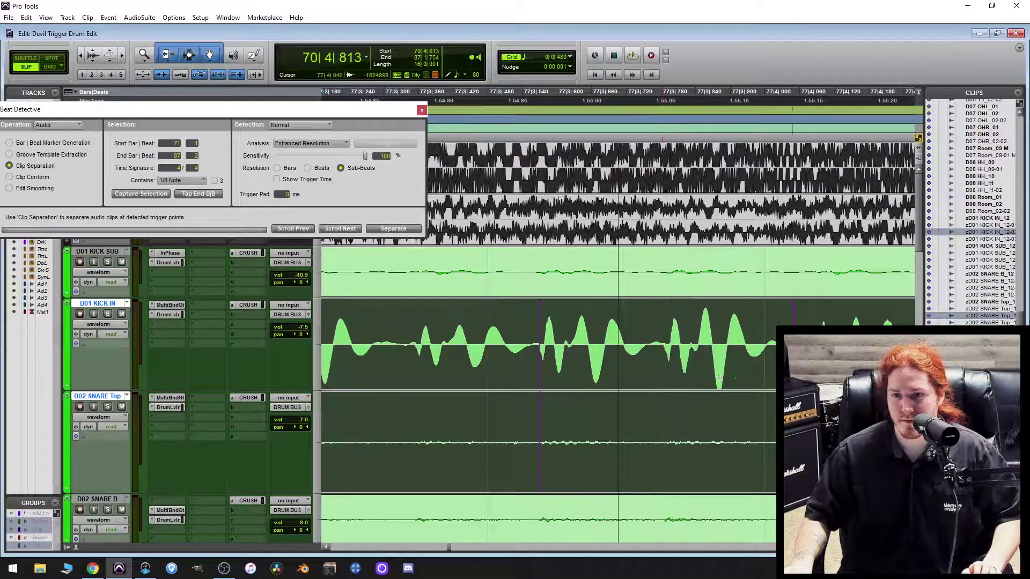
pyautogui.hscroll(2, 758, 399)
pyautogui.click(636, 459)
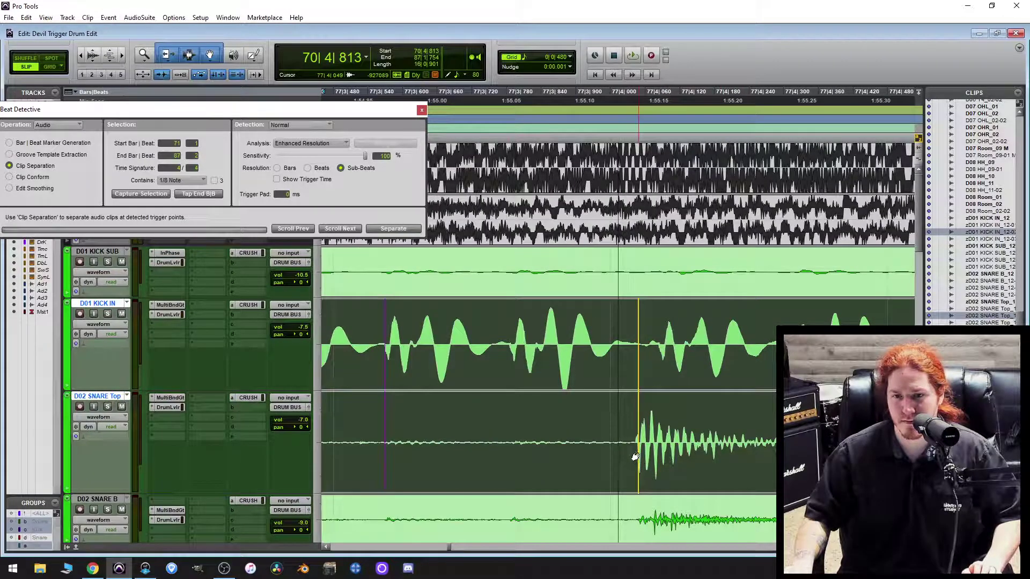
# Check the triggers through 78|1, then fine-adjust the trigger just before 78|2|000 to the onset of its snare hit.
pyautogui.hscroll(3, 638, 453)
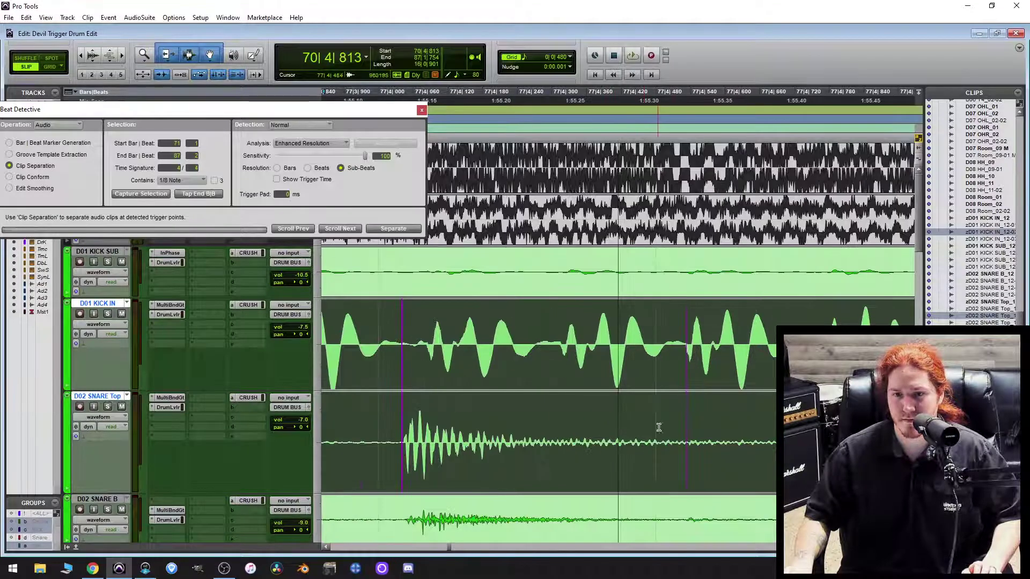
pyautogui.hscroll(6, 673, 405)
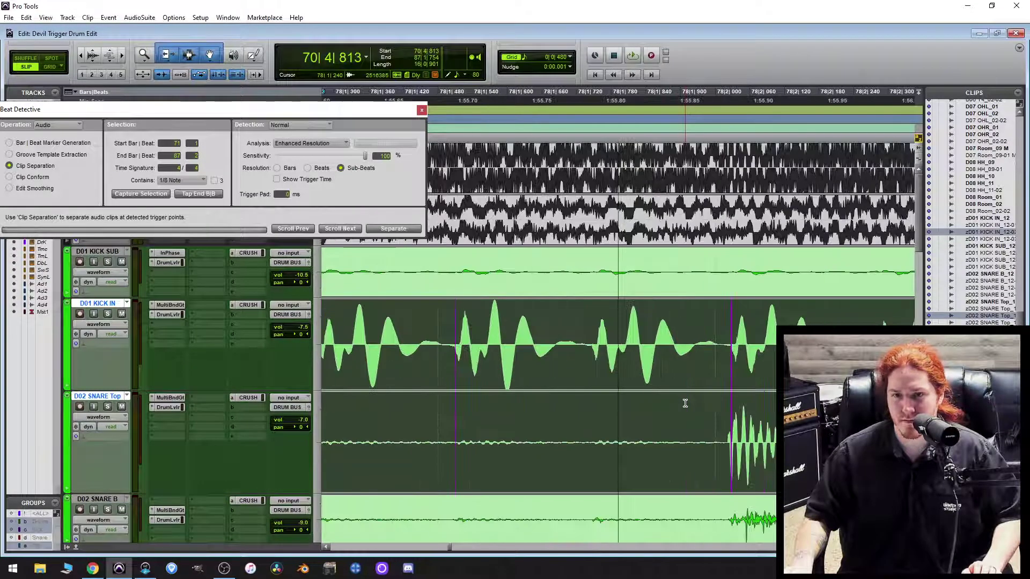
pyautogui.click(725, 448)
pyautogui.hscroll(3, 694, 408)
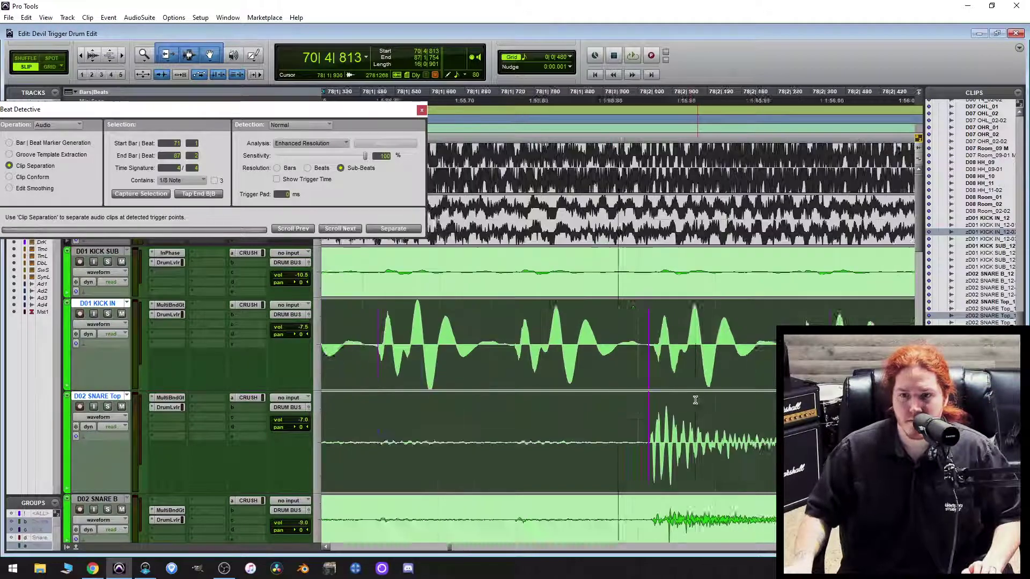
# Examine the triggers across 78|2 and 78|3, comparing the hit near 78|3|480 with the overhead, room and hi-hat tracks.
pyautogui.hscroll(2, 691, 402)
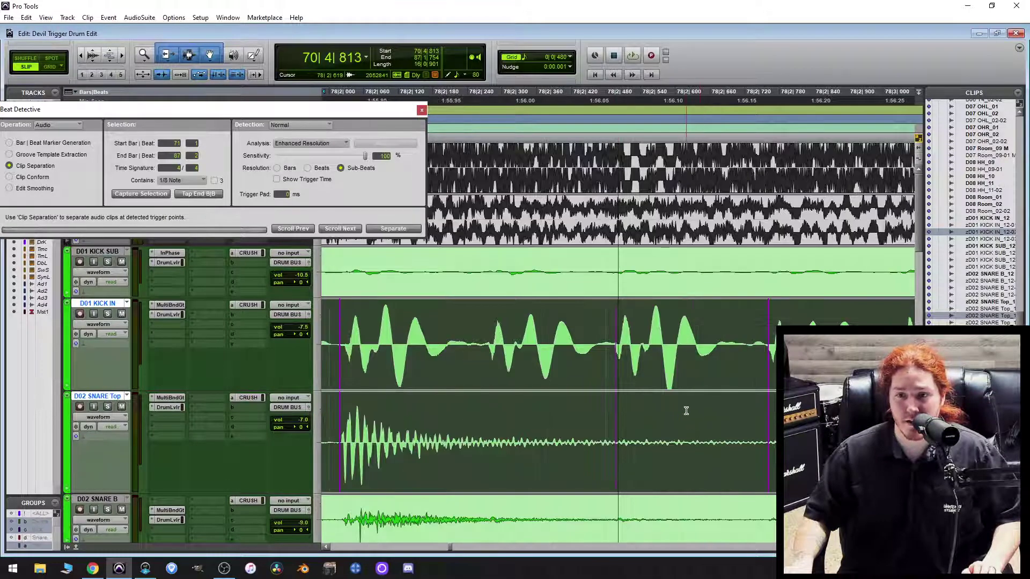
pyautogui.hscroll(4, 716, 417)
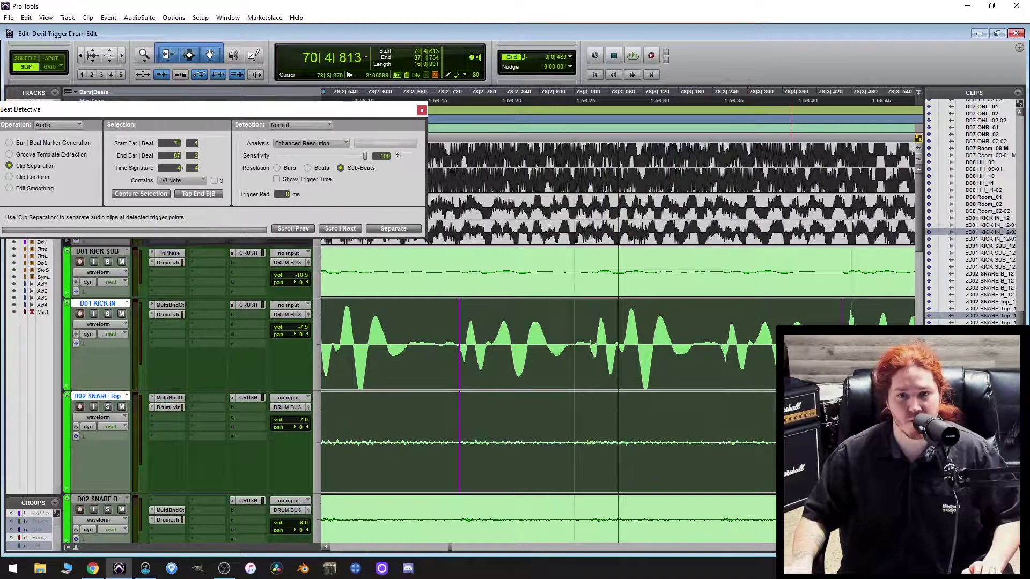
pyautogui.hscroll(-2, 653, 414)
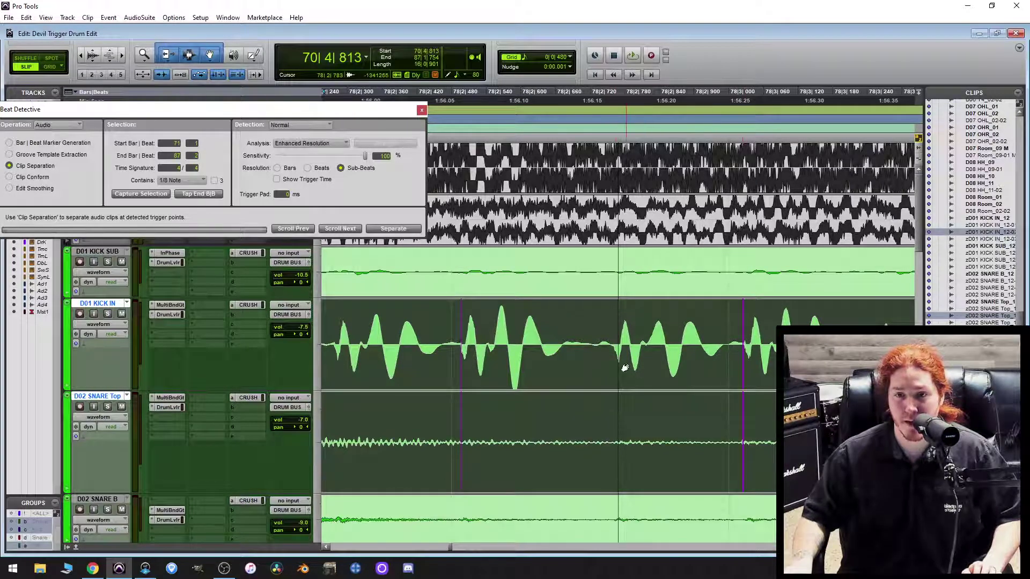
pyautogui.hscroll(4, 697, 357)
pyautogui.hscroll(1, 681, 375)
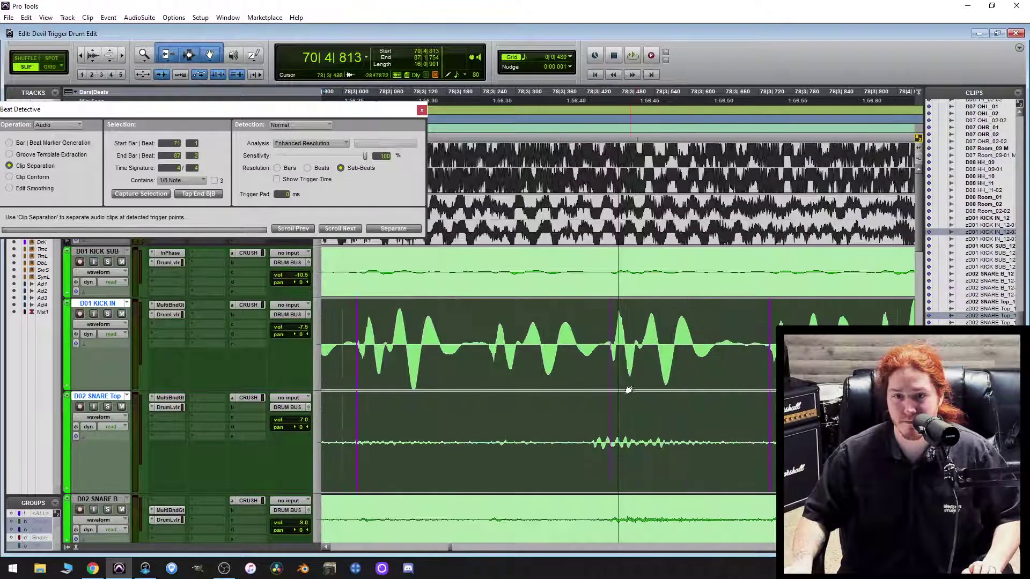
pyautogui.scroll(-5, 617, 397)
pyautogui.scroll(3, 622, 415)
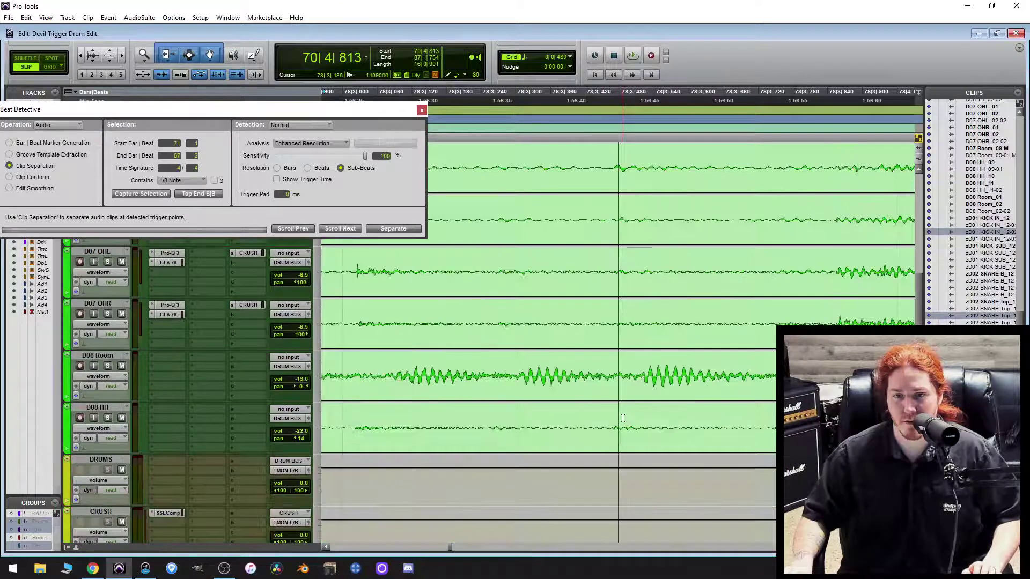
pyautogui.scroll(1, 616, 393)
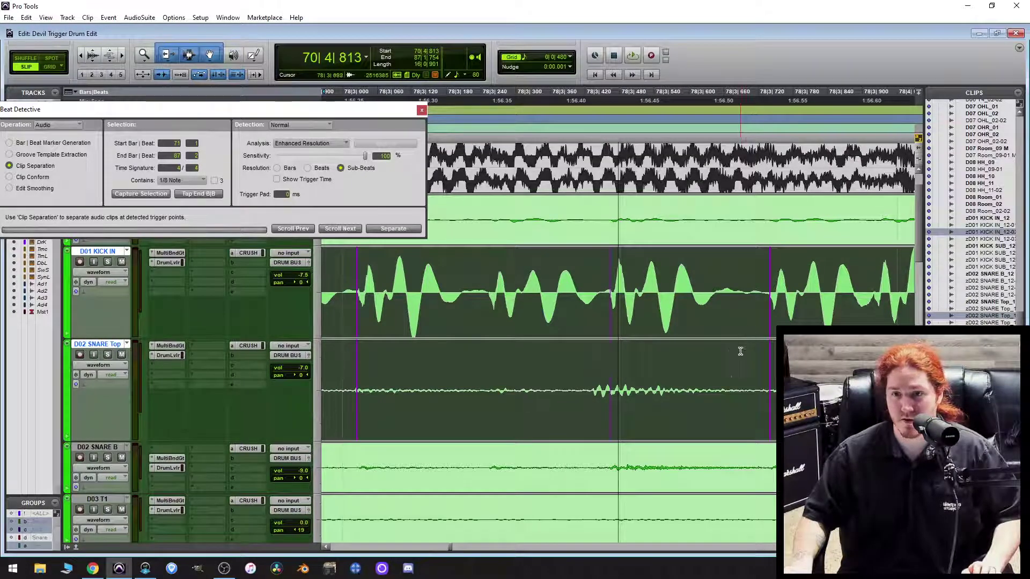
# Move the trigger near 78|3|740 later, to the onset of the snare hit at about 78|3|845.
pyautogui.hscroll(3, 740, 348)
pyautogui.hscroll(2, 725, 328)
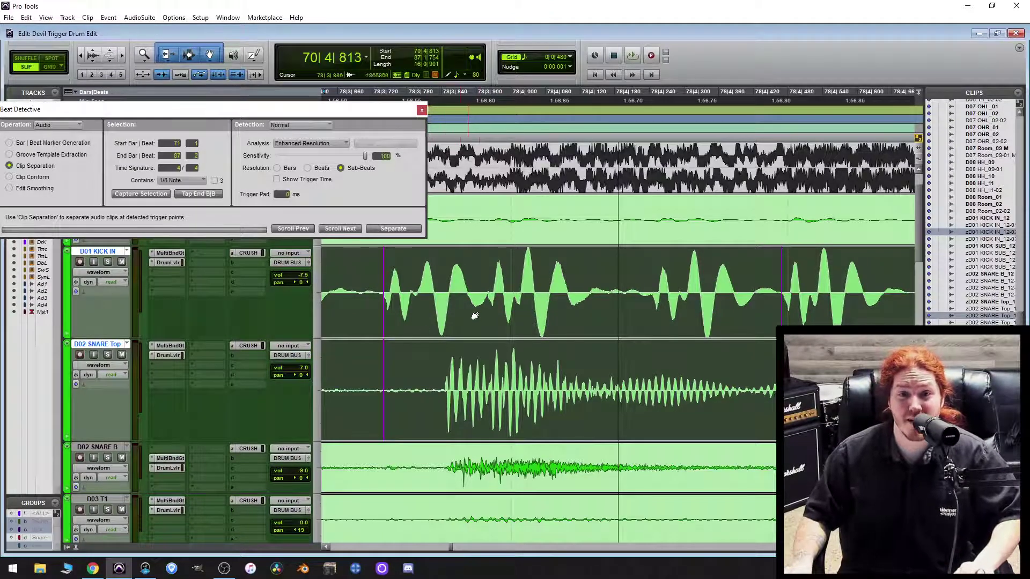
pyautogui.press('r')
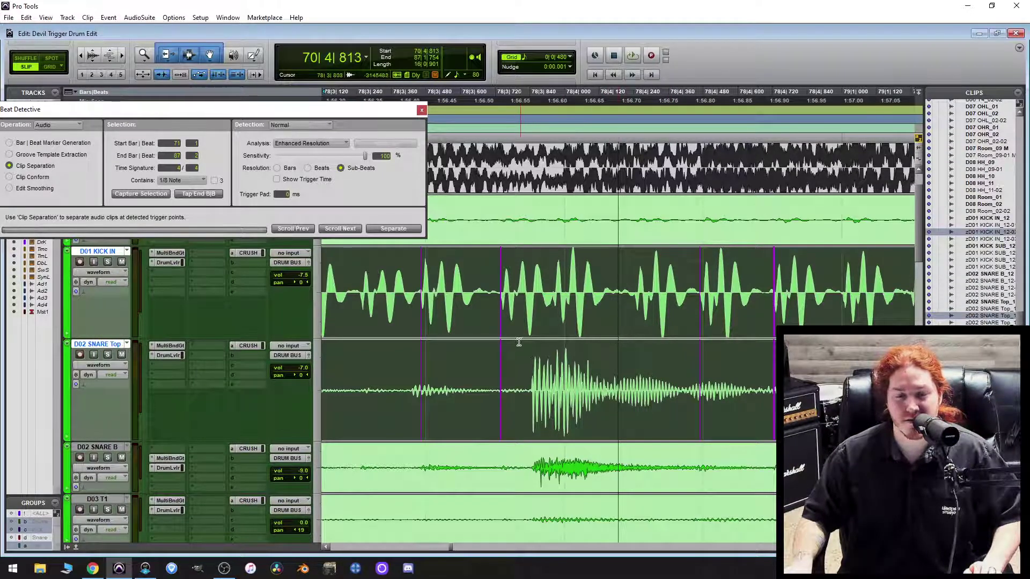
pyautogui.hscroll(-2, 537, 338)
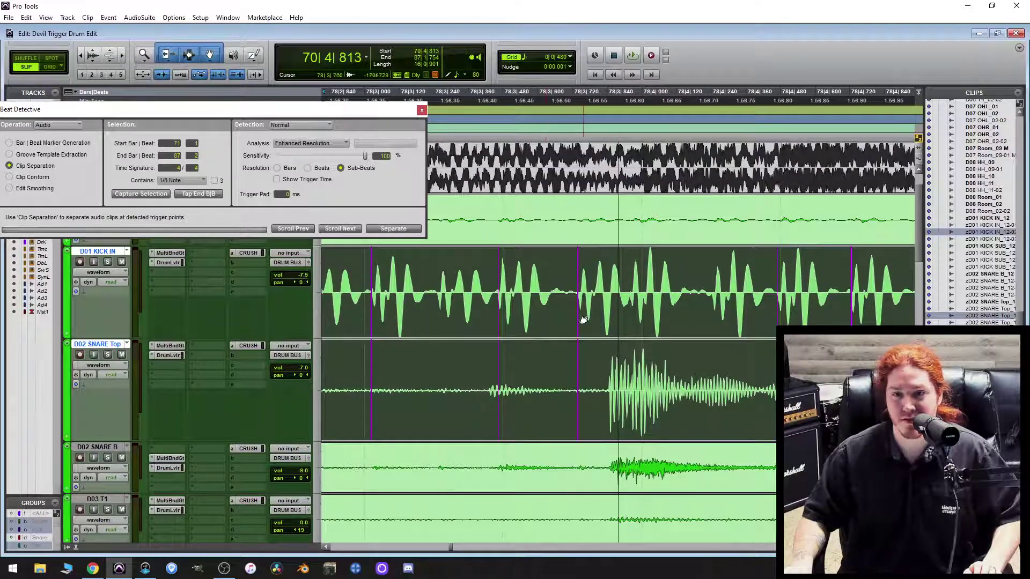
pyautogui.click(578, 429)
pyautogui.moveTo(606, 401); pyautogui.dragTo(608, 402)
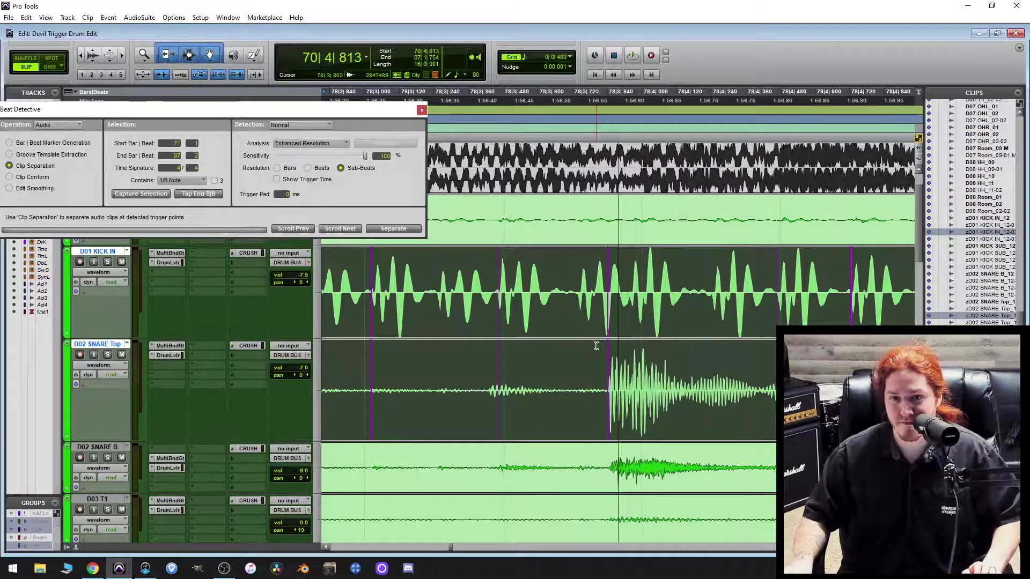
# Move the trigger near 78|4|730 later, to the kick onset at about 79|1|000.
pyautogui.hscroll(1, 596, 346)
pyautogui.hscroll(1, 594, 345)
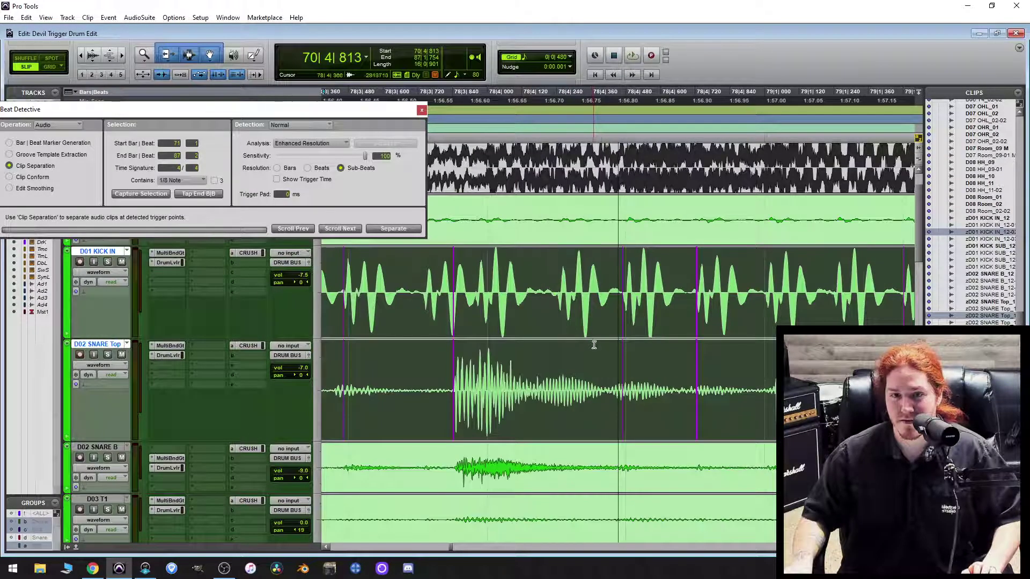
pyautogui.hscroll(1, 594, 345)
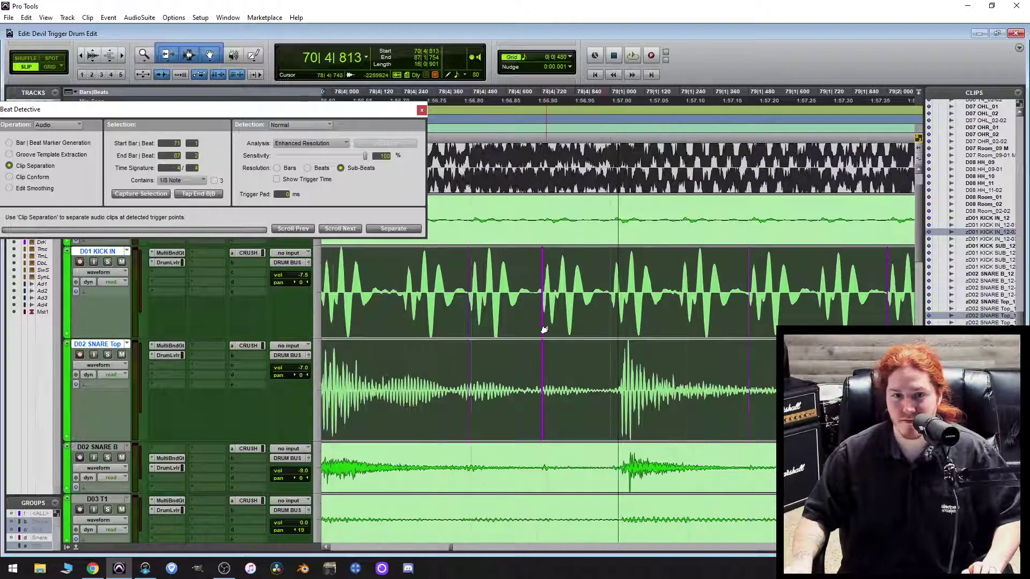
pyautogui.click(544, 330)
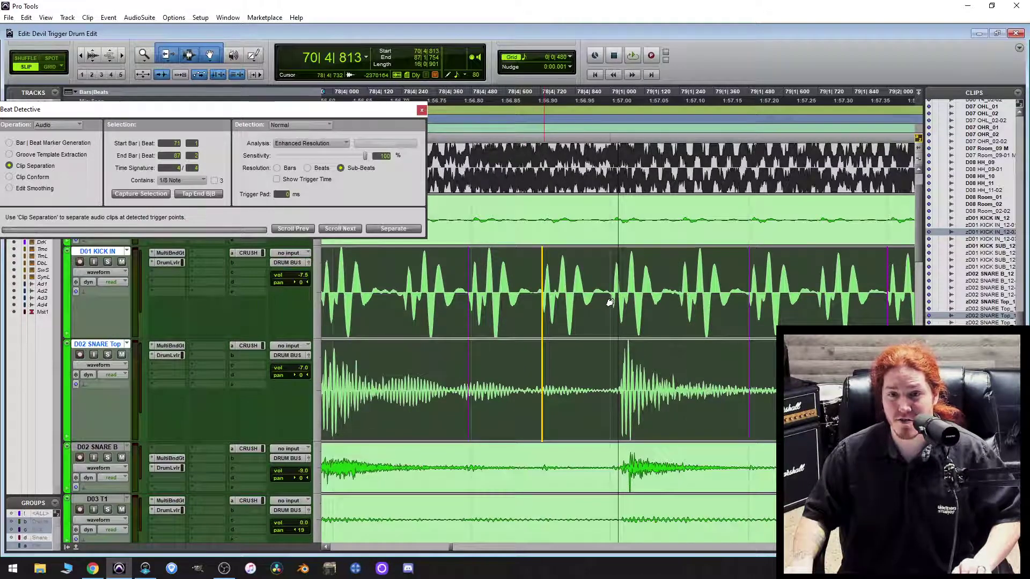
pyautogui.moveTo(610, 303); pyautogui.dragTo(610, 302)
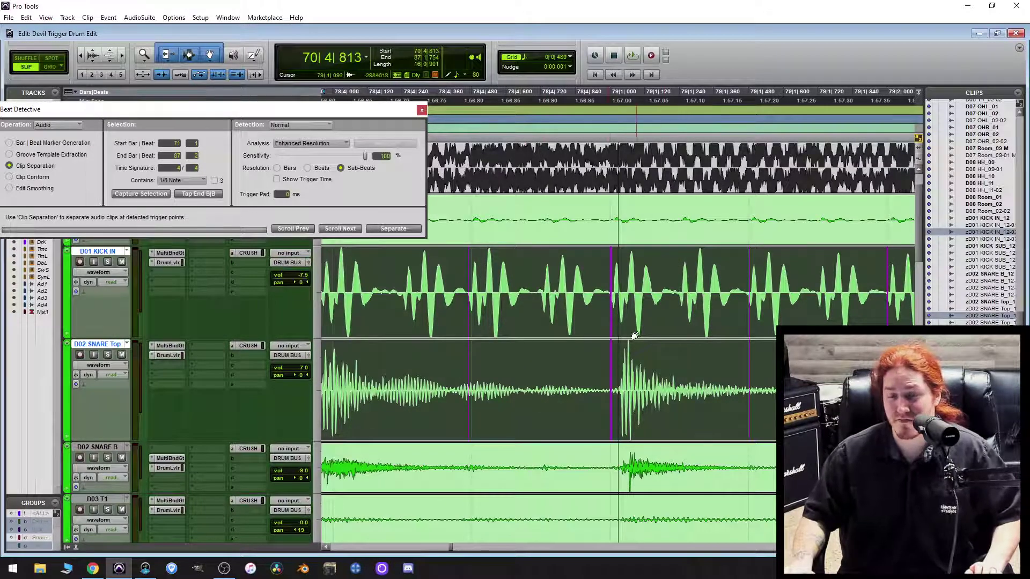
# Check the triggers through 79|2, then move the one near 79|3|706 earlier, to the kick onset at about 79|3|450.
pyautogui.hscroll(3, 665, 344)
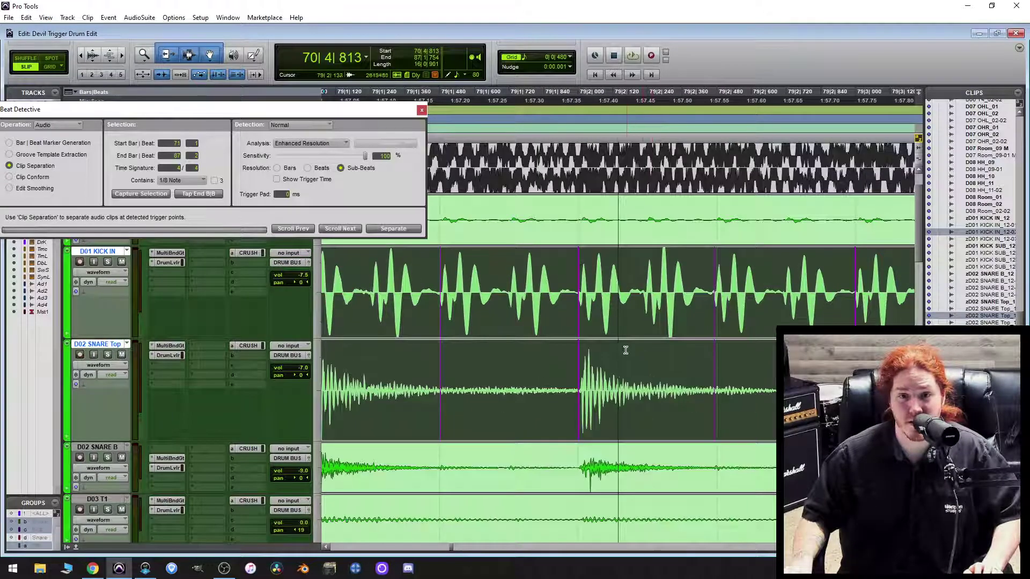
pyautogui.scroll(1, 618, 345)
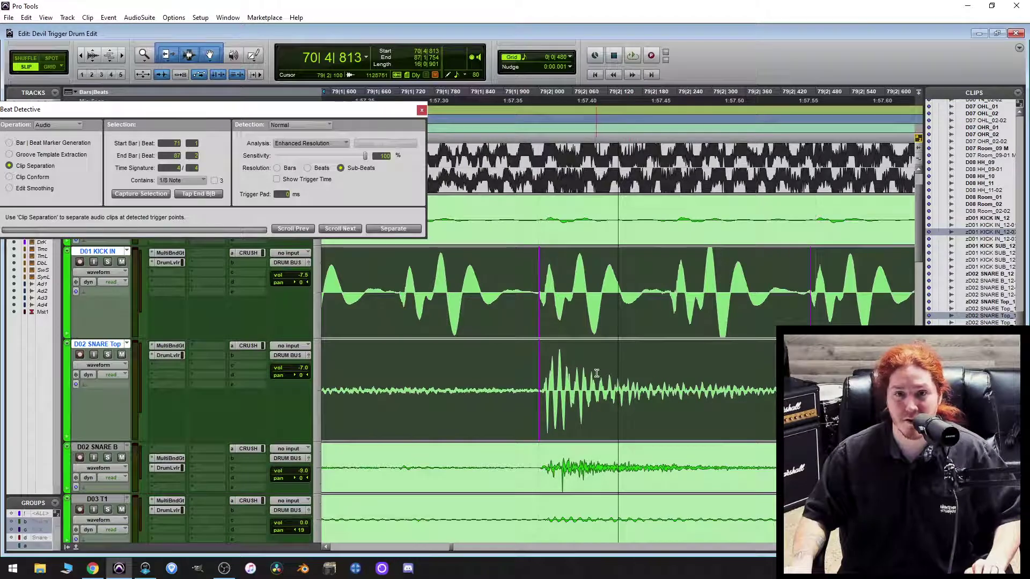
pyautogui.hscroll(2, 655, 334)
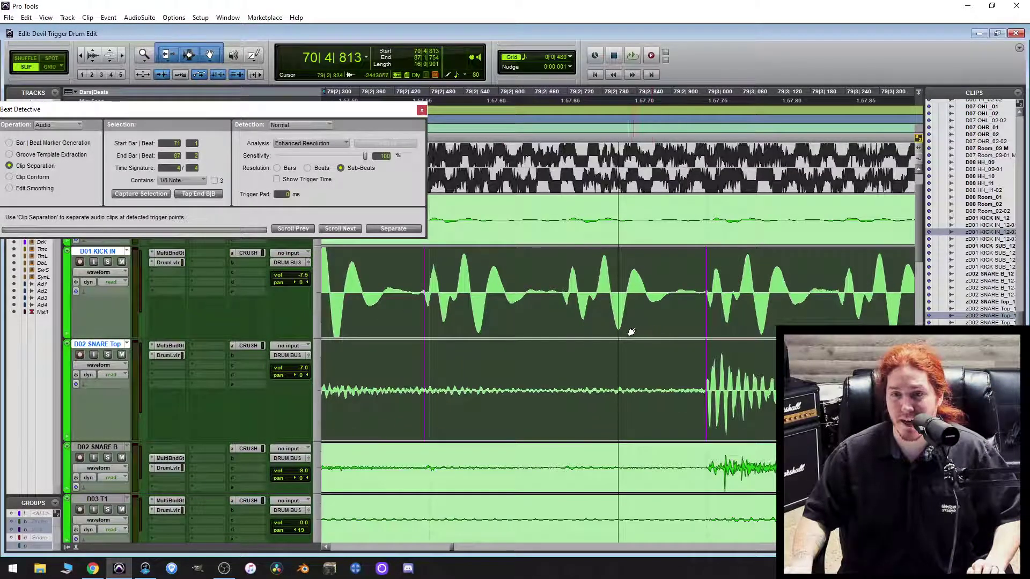
pyautogui.hscroll(4, 630, 331)
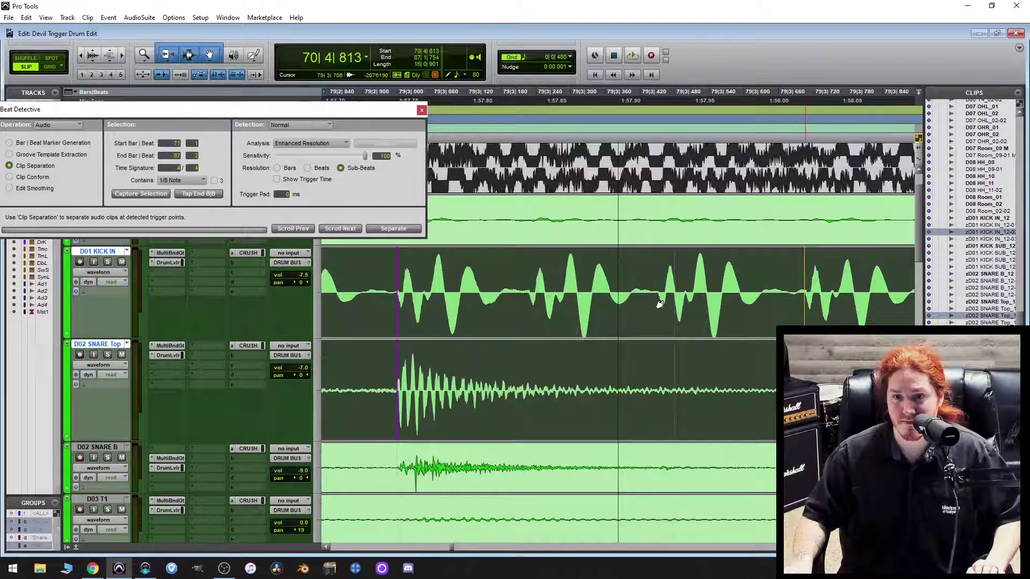
pyautogui.hscroll(6, 665, 308)
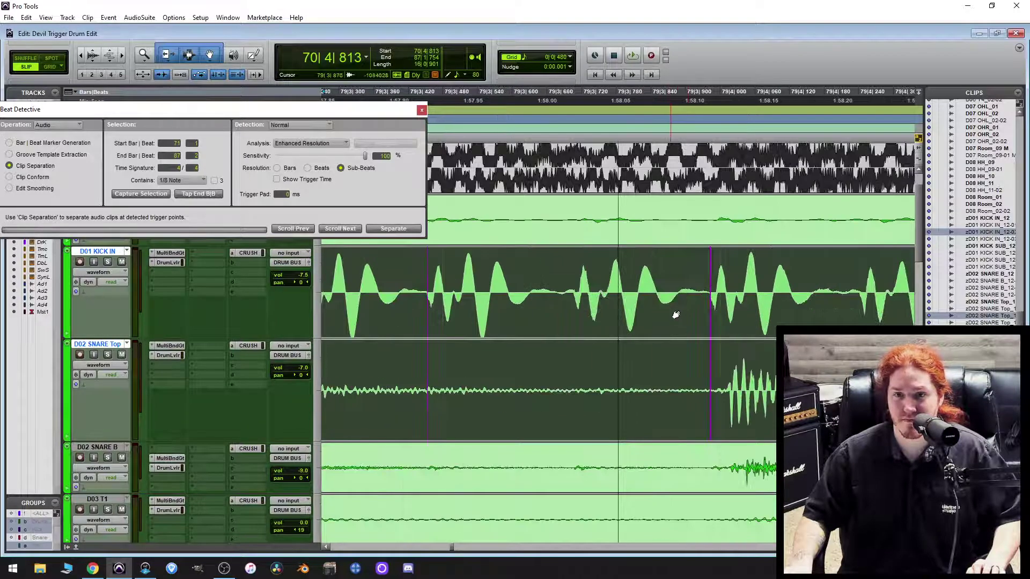
# Align the offbeat triggers near 79|4|450, 80|1|430 and 80|2|455 with their kick onsets.
pyautogui.hscroll(2, 681, 320)
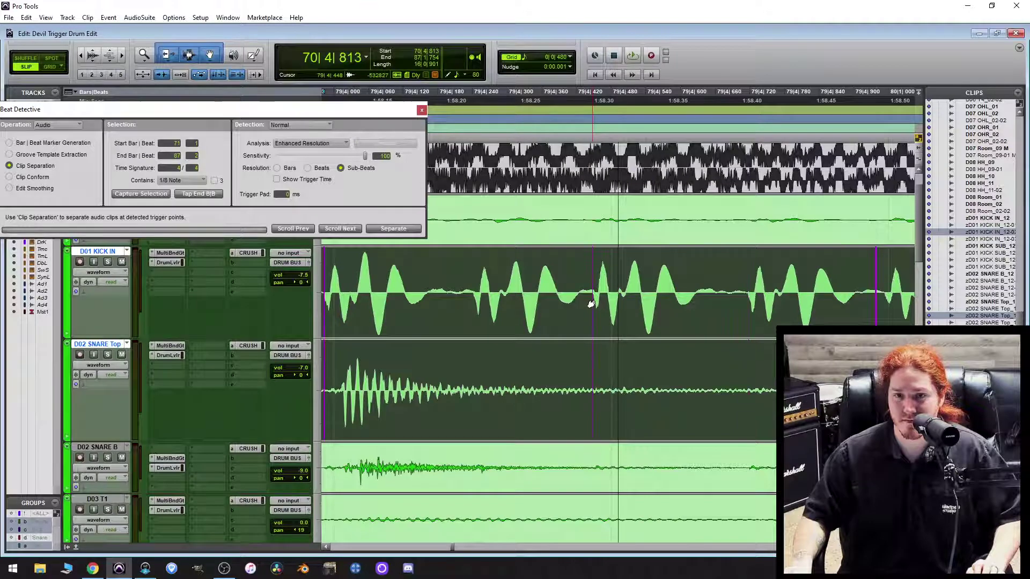
pyautogui.hscroll(3, 713, 343)
pyautogui.hscroll(2, 713, 350)
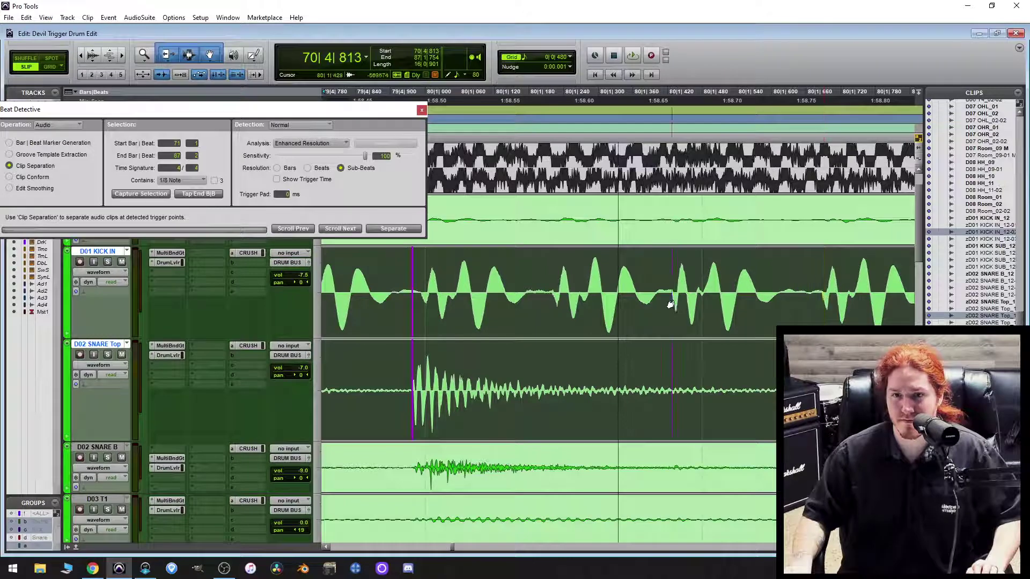
pyautogui.hscroll(5, 676, 308)
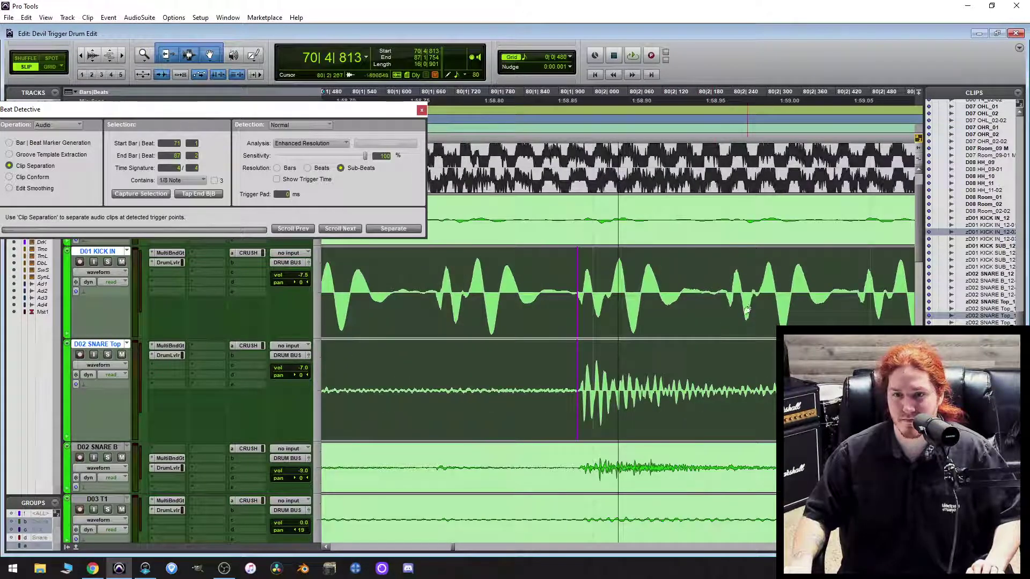
pyautogui.hscroll(3, 747, 310)
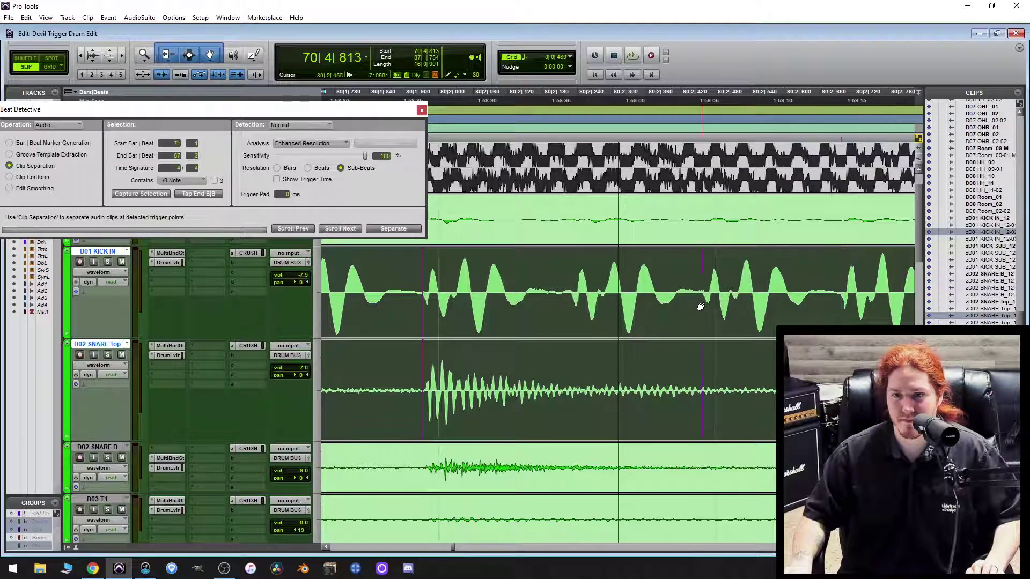
# Fine-adjust the trigger just before 80|3|000 to the onset of its snare hit at about 80|2|950.
pyautogui.hscroll(5, 709, 316)
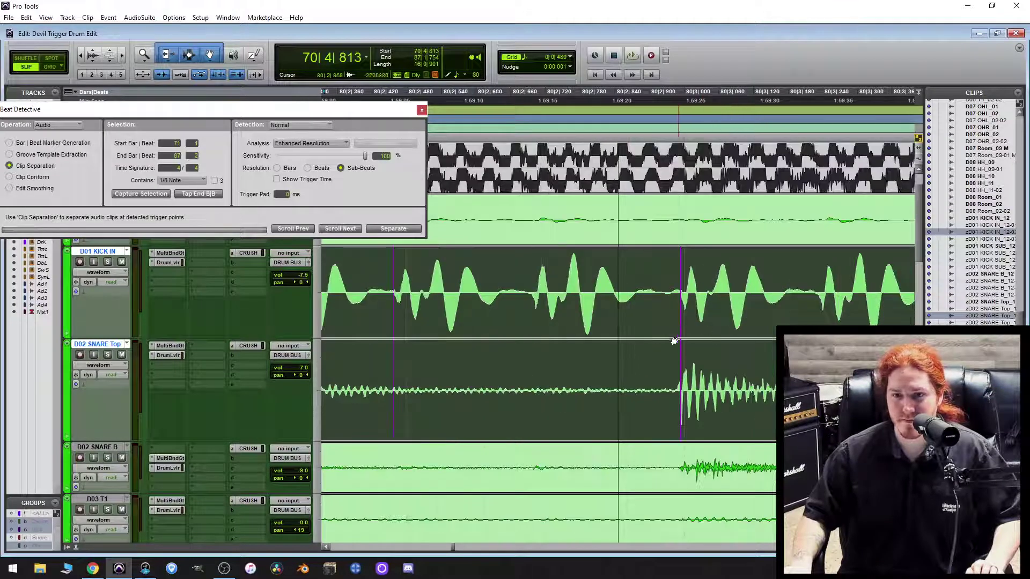
pyautogui.hscroll(1, 675, 342)
pyautogui.click(600, 411)
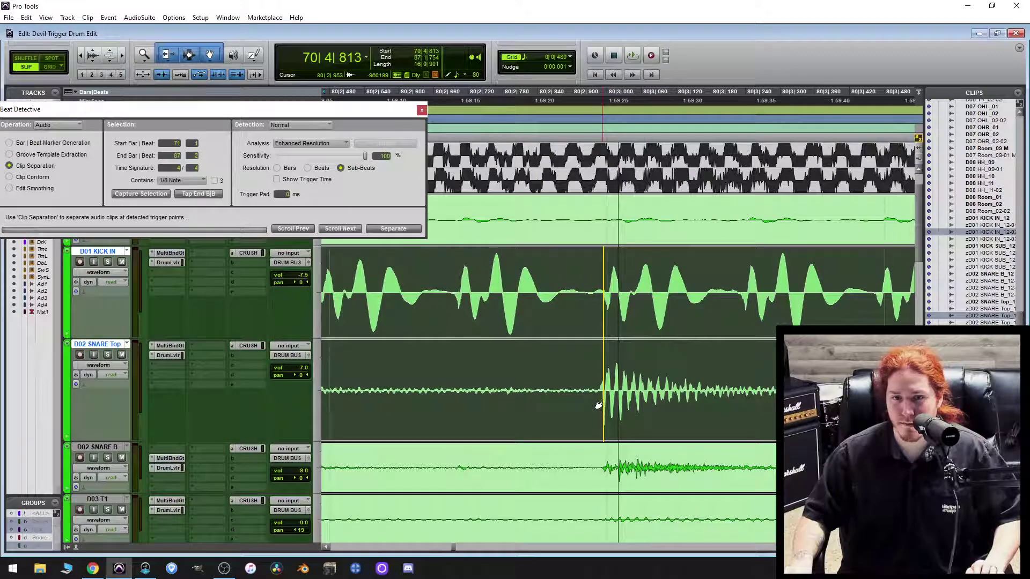
# Move the bar 80 beat 3 trigger back to the mid-beat kick and align the beat 4 trigger with the snare onset.
pyautogui.hscroll(5, 651, 356)
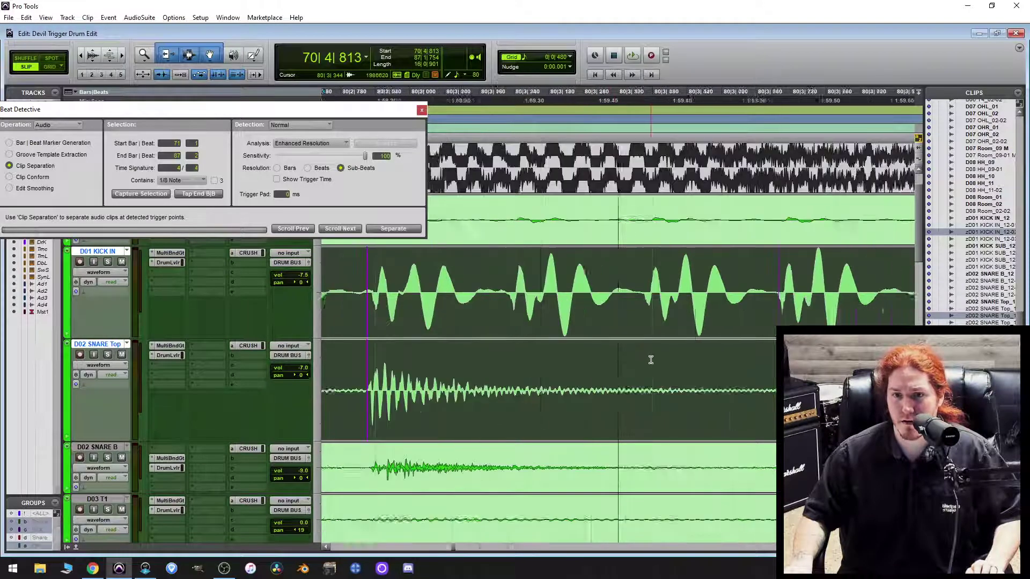
pyautogui.click(700, 318)
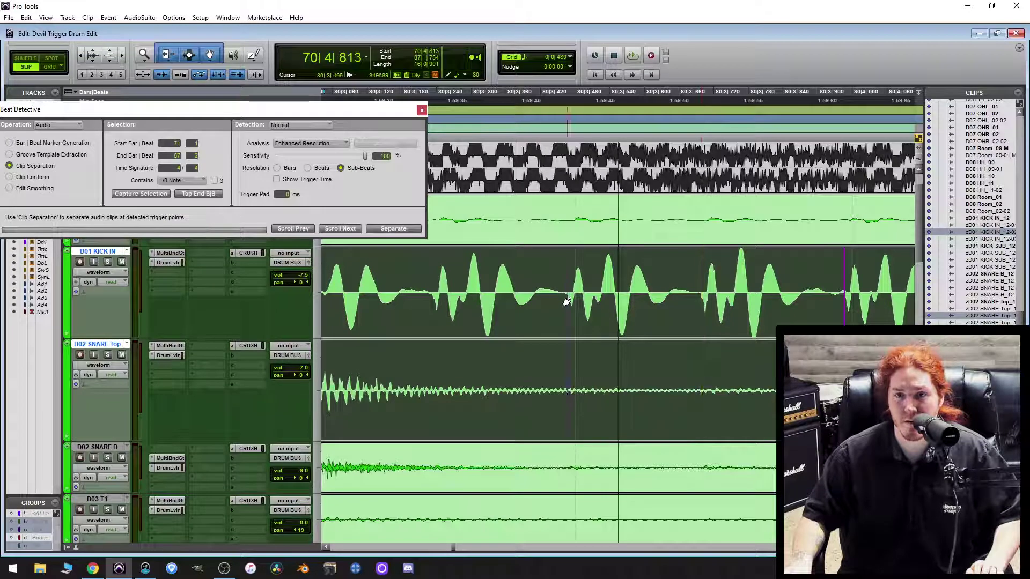
pyautogui.hscroll(3, 651, 329)
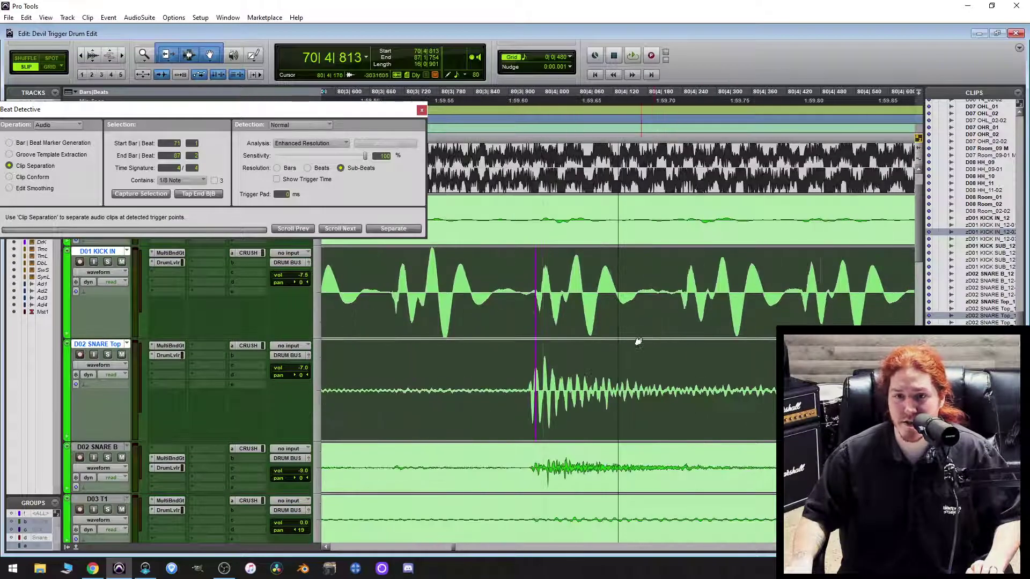
pyautogui.click(534, 419)
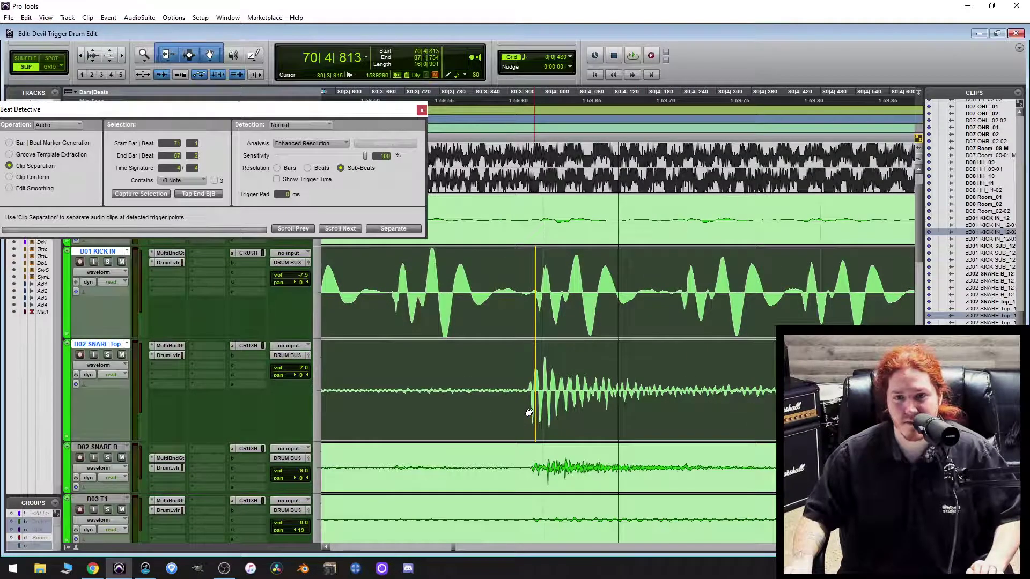
pyautogui.moveTo(534, 413); pyautogui.dragTo(529, 412)
# Move the trigger within bar 80 beat 4 back one kick hit, onto the mid-beat transient of D01 KICK IN.
pyautogui.hscroll(3, 619, 386)
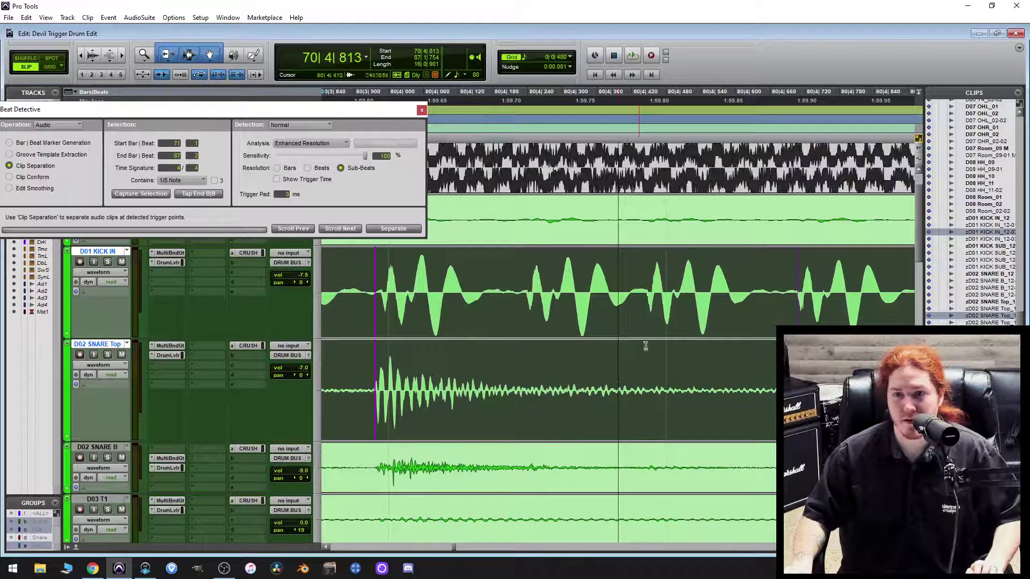
pyautogui.moveTo(797, 324); pyautogui.dragTo(775, 324)
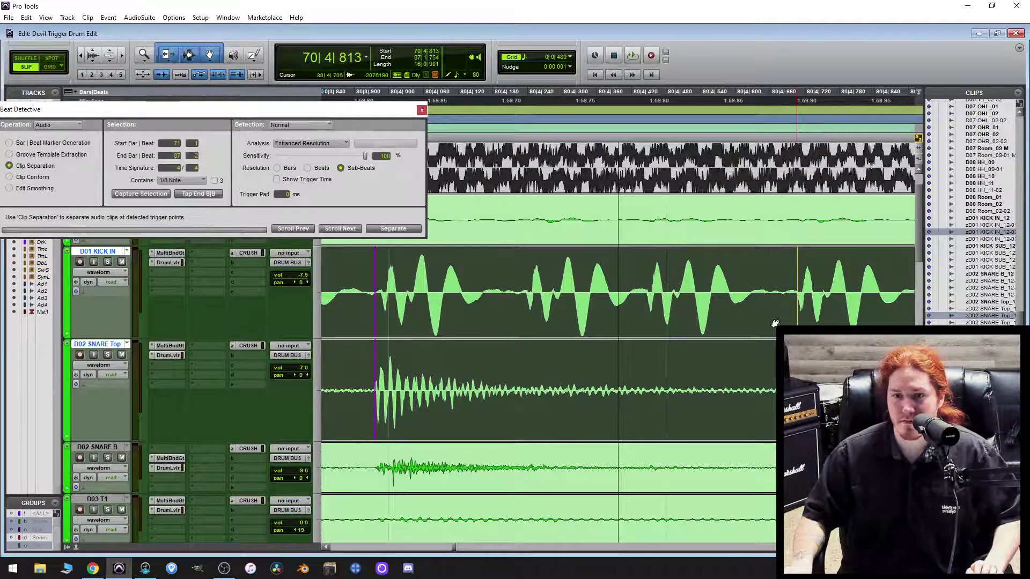
pyautogui.moveTo(648, 312); pyautogui.dragTo(648, 312)
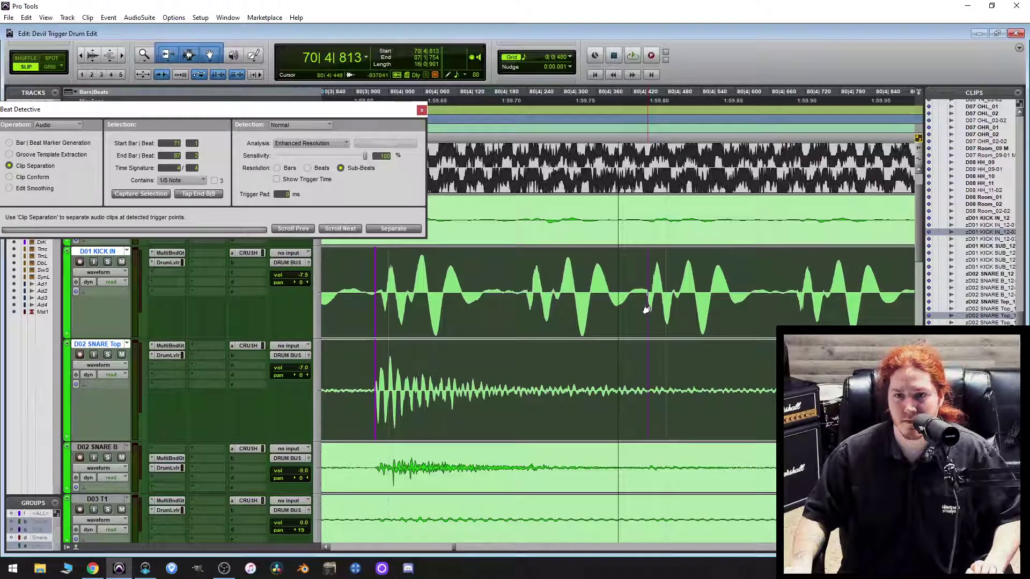
pyautogui.click(647, 311)
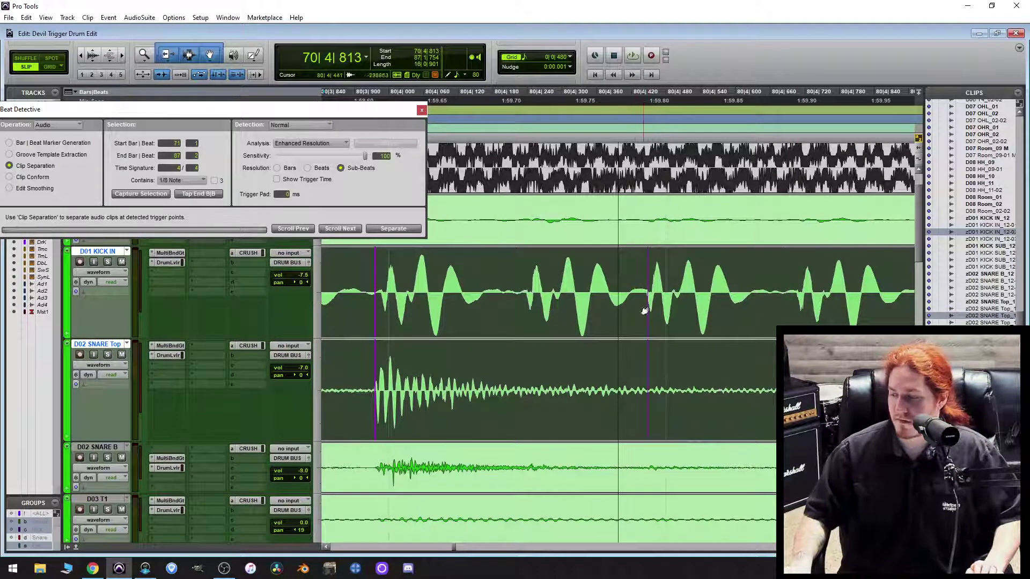
# Align the bar 81 downbeat trigger with the snare onset and move the beat 1 trigger back to the mid-beat kick.
pyautogui.hscroll(5, 625, 321)
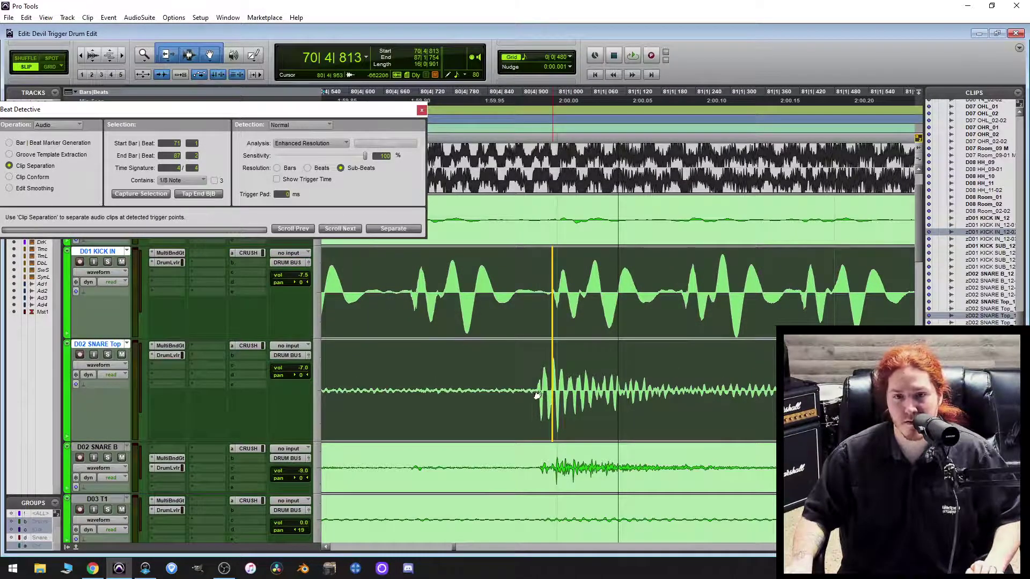
pyautogui.hscroll(2, 625, 370)
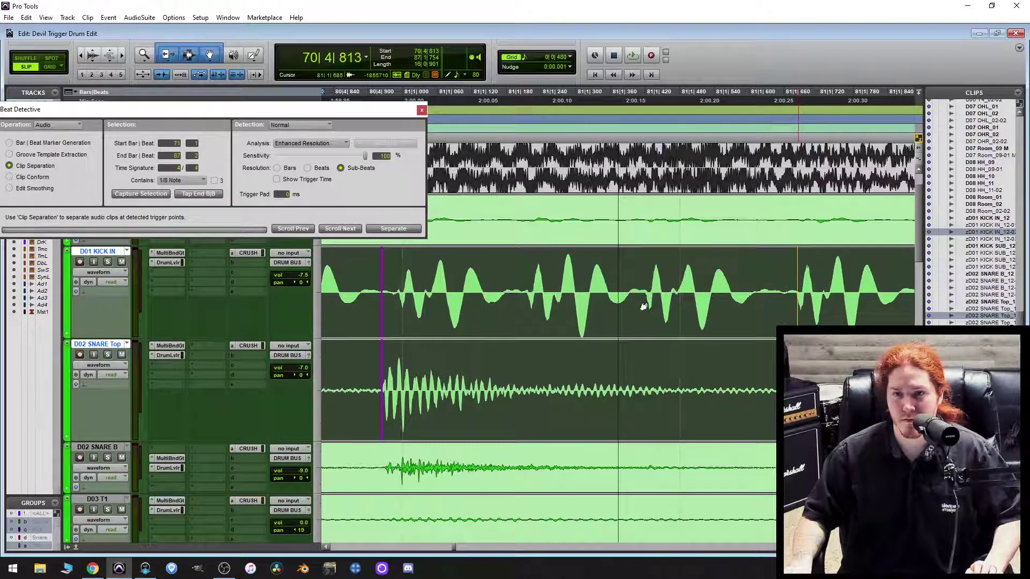
pyautogui.hscroll(3, 669, 331)
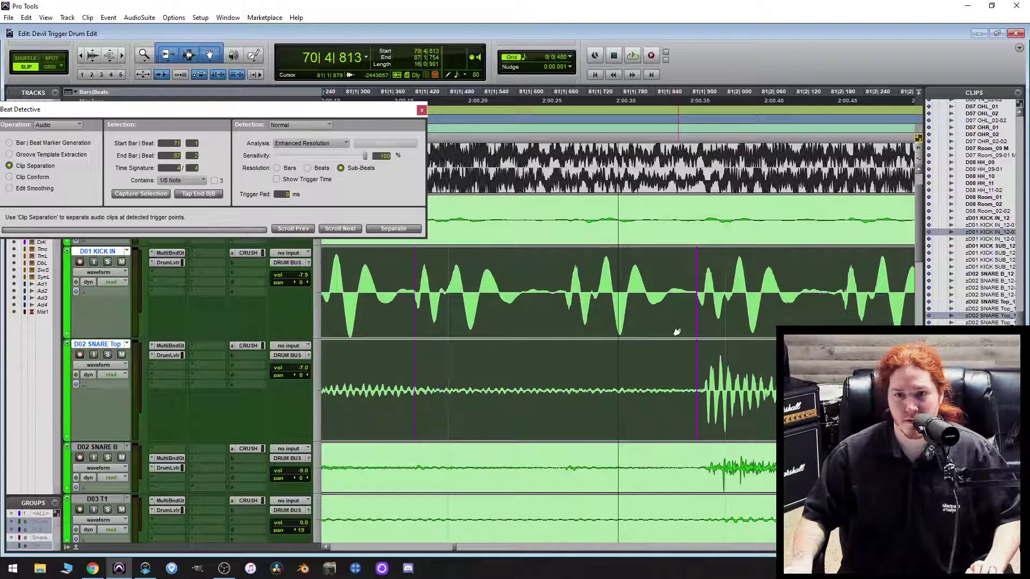
# Place the trigger within bar 81 beat 2 at the start of the mid-beat kick hit.
pyautogui.hscroll(2, 677, 332)
pyautogui.hscroll(2, 651, 327)
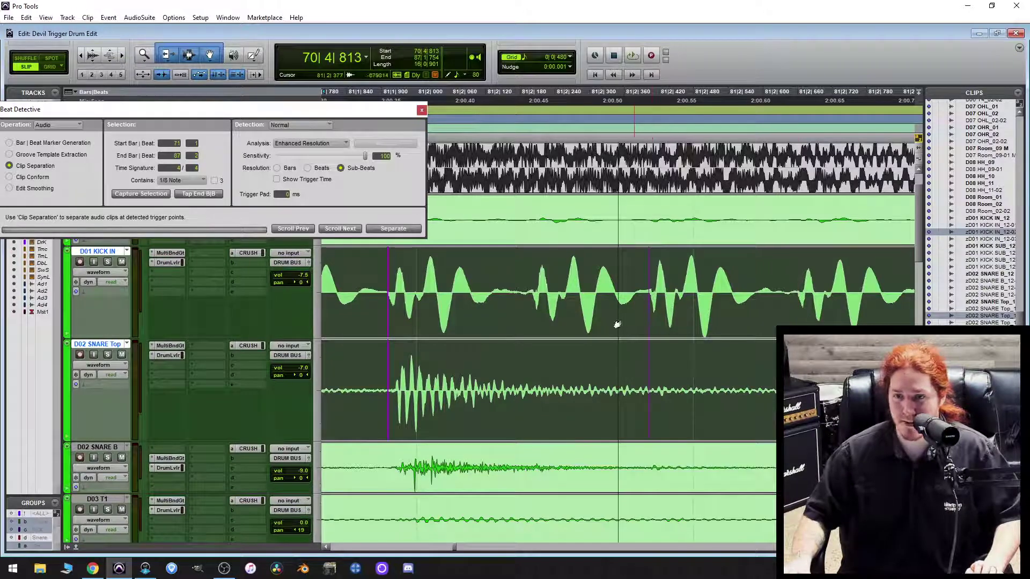
pyautogui.hscroll(5, 738, 338)
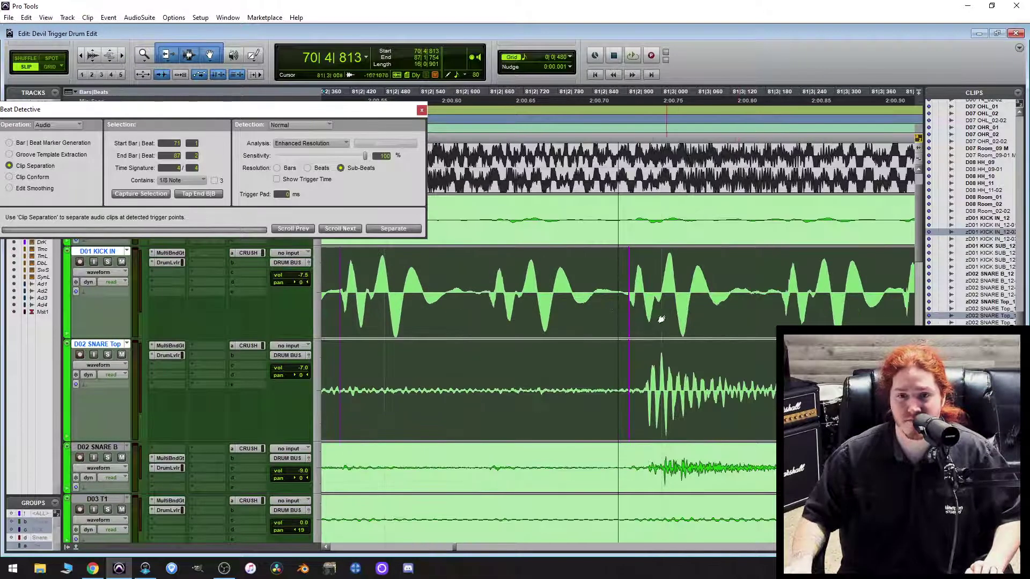
# Move the trigger within bar 81 beat 3 back one kick hit, onto the mid-beat kick transient.
pyautogui.hscroll(4, 672, 331)
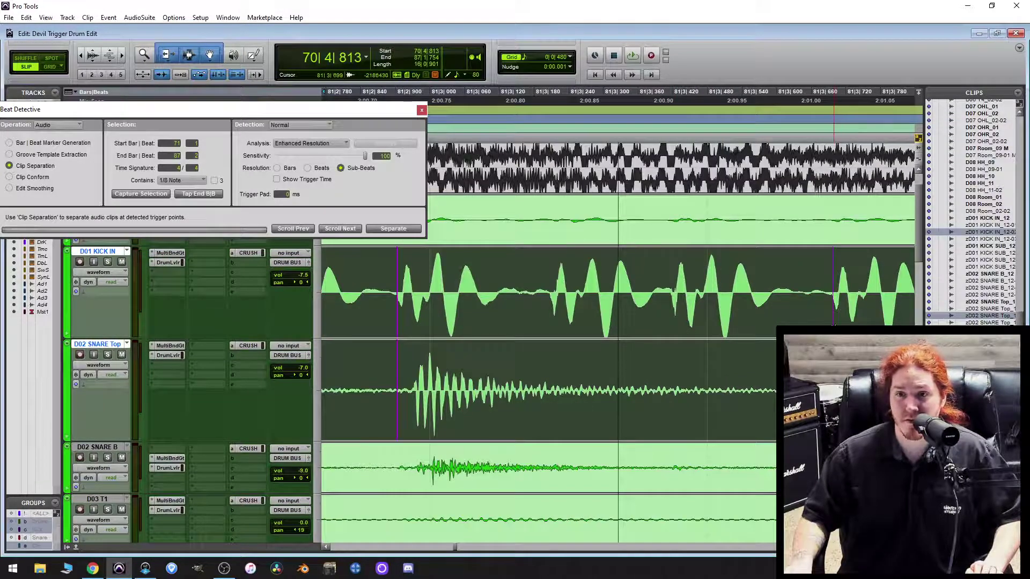
pyautogui.click(669, 301)
pyautogui.hscroll(6, 722, 330)
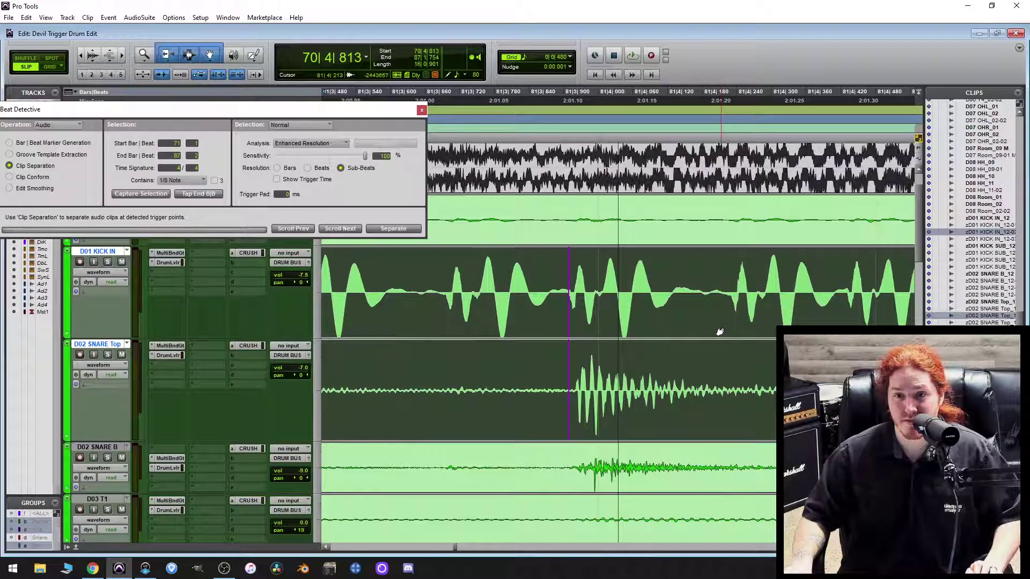
# Move the bar 81 beat 4 trigger back to the mid-beat kick and align the bar 82 downbeat trigger with the snare onset.
pyautogui.hscroll(4, 723, 327)
pyautogui.click(764, 317)
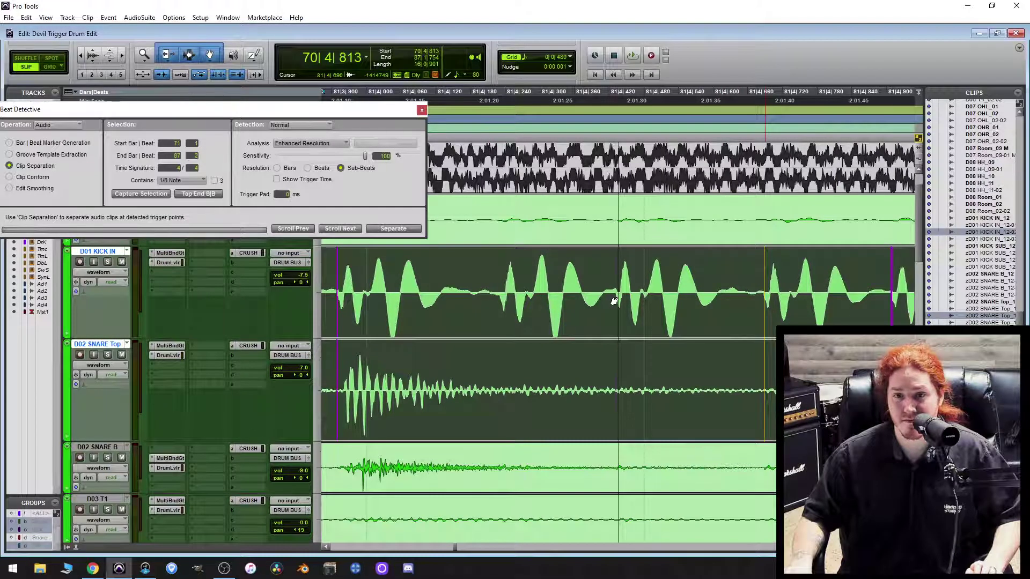
pyautogui.hscroll(6, 646, 311)
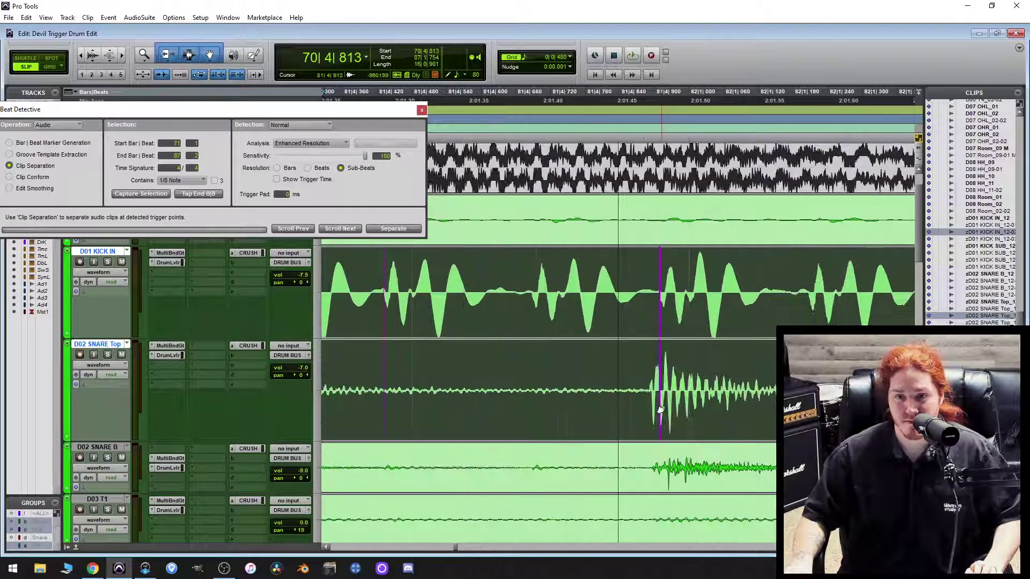
pyautogui.click(658, 407)
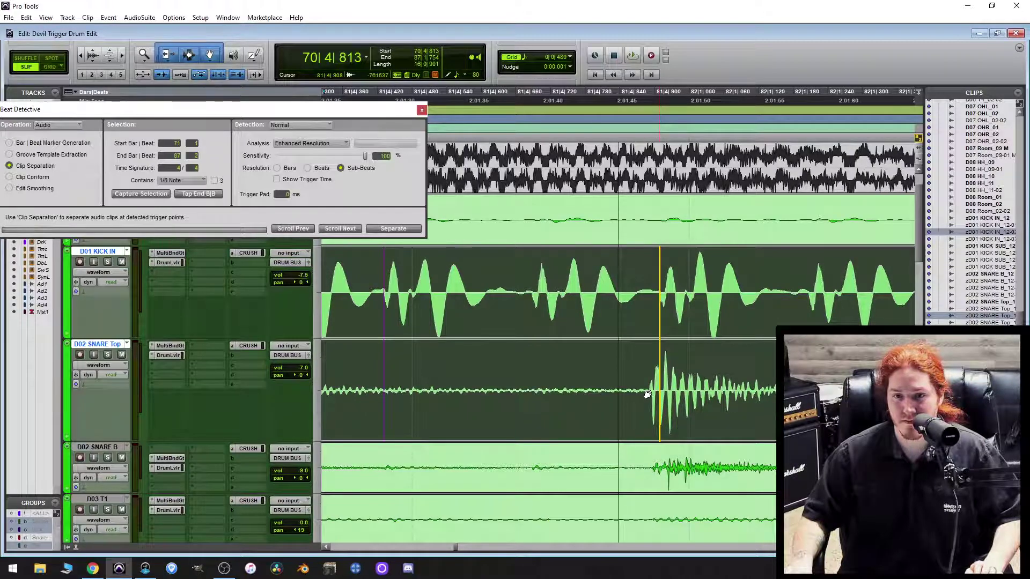
# Move the trigger within bar 82 beat 1 back one kick hit, onto the mid-beat kick transient.
pyautogui.hscroll(8, 697, 371)
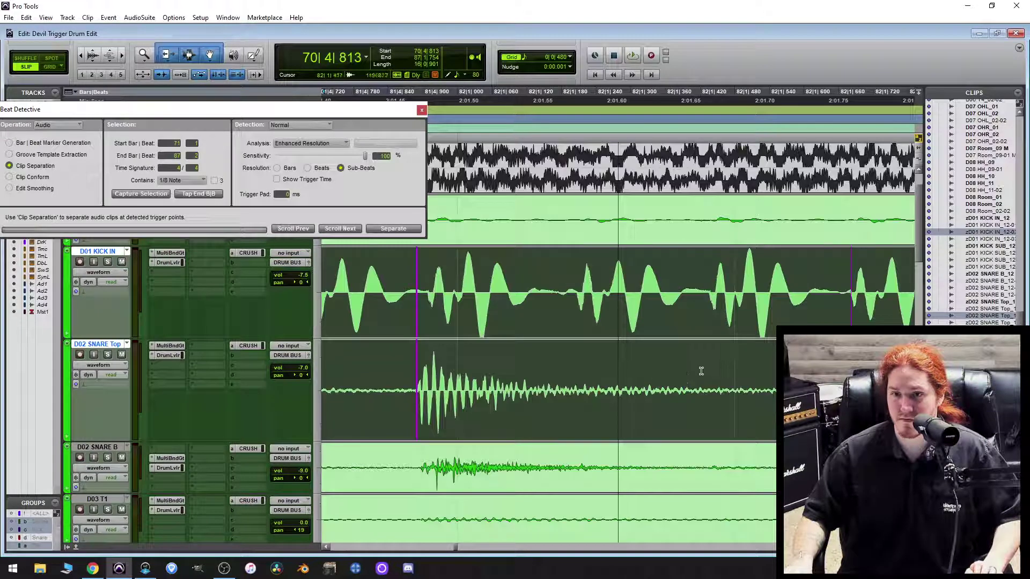
pyautogui.click(772, 325)
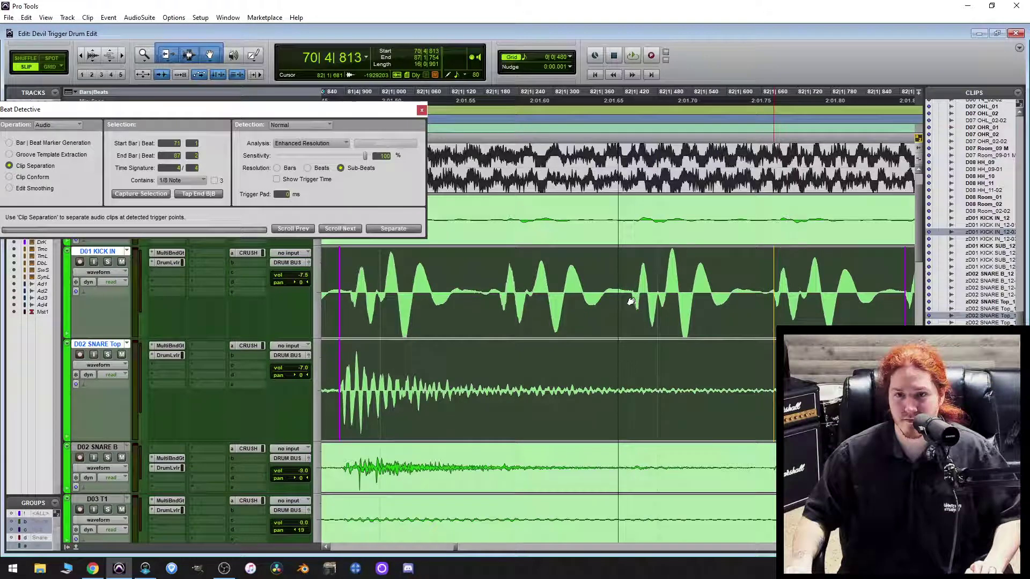
pyautogui.hscroll(6, 649, 322)
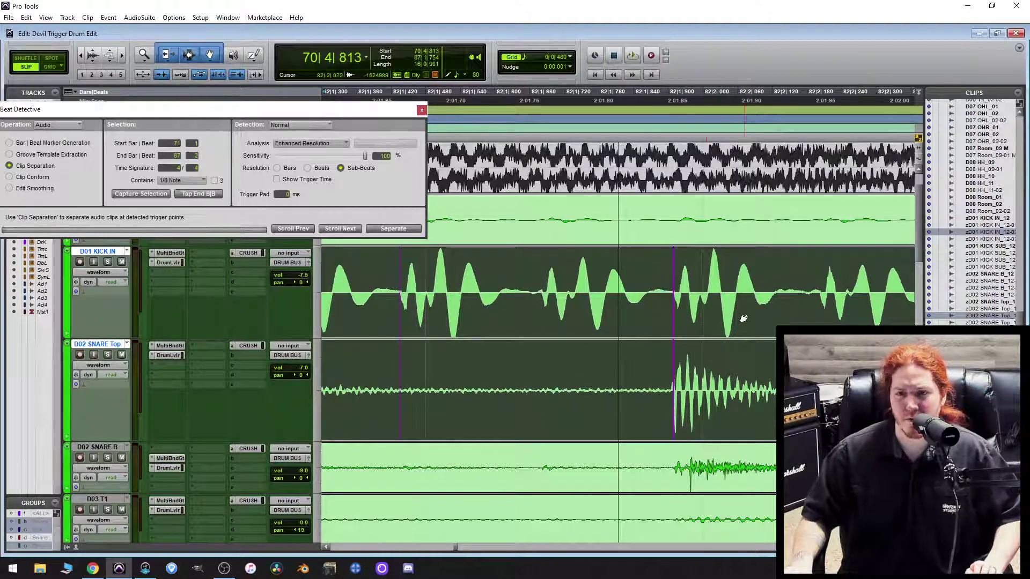
# Move the trigger within bar 82 beat 2 back one kick hit, onto the mid-beat kick transient.
pyautogui.hscroll(4, 729, 316)
pyautogui.hscroll(4, 728, 316)
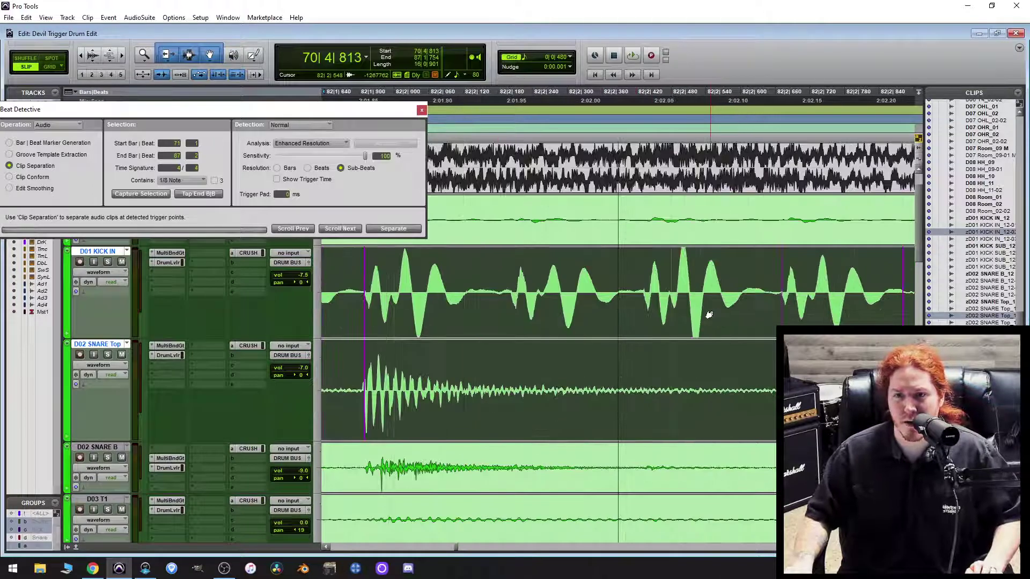
pyautogui.click(782, 322)
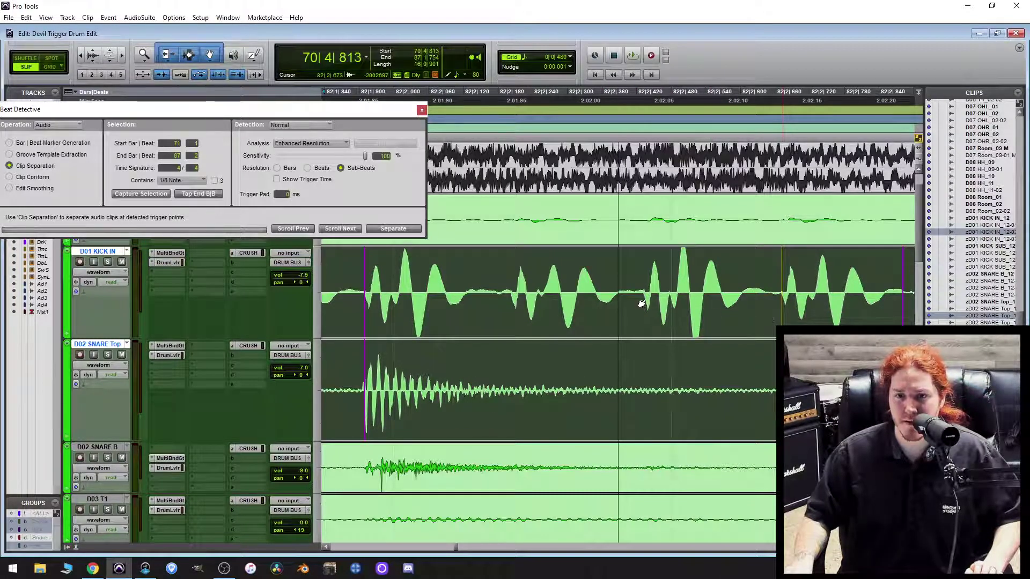
pyautogui.hscroll(6, 633, 308)
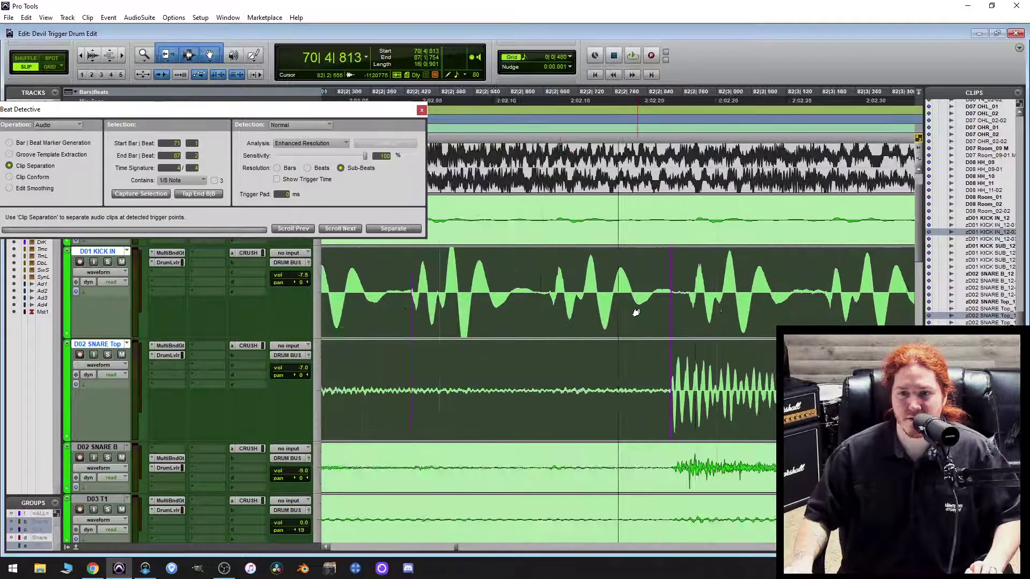
# Move the early bar 82 beat 4 trigger back one kick hit, to the hit at the start of that beat.
pyautogui.hscroll(2, 636, 313)
pyautogui.hscroll(2, 660, 359)
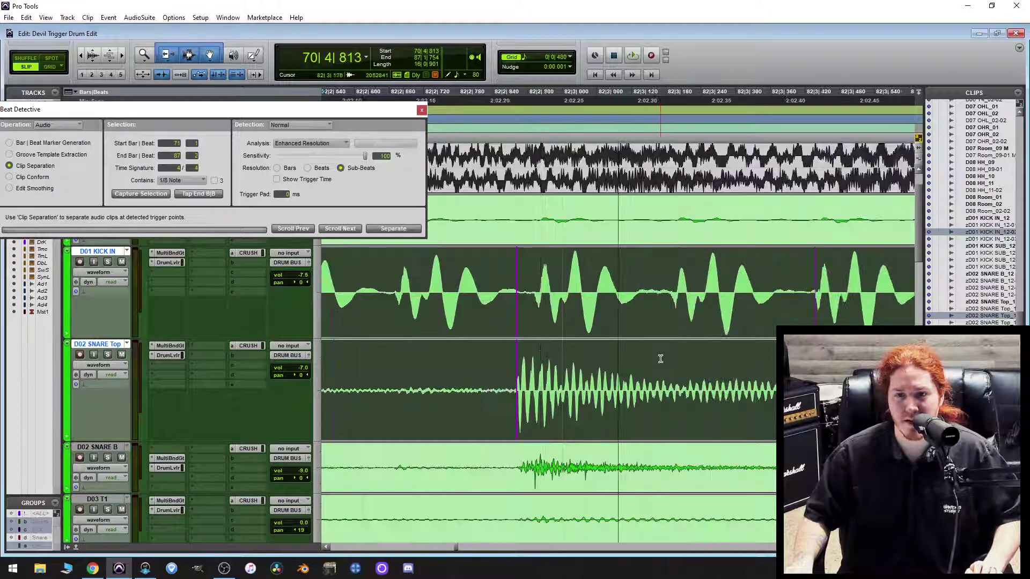
pyautogui.hscroll(2, 660, 358)
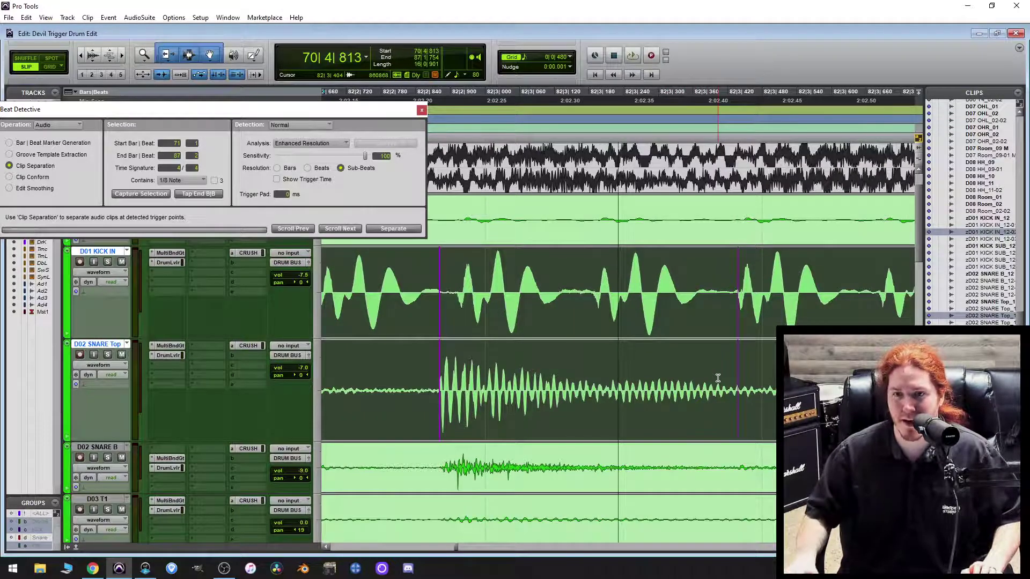
pyautogui.hscroll(6, 760, 330)
pyautogui.hscroll(2, 756, 329)
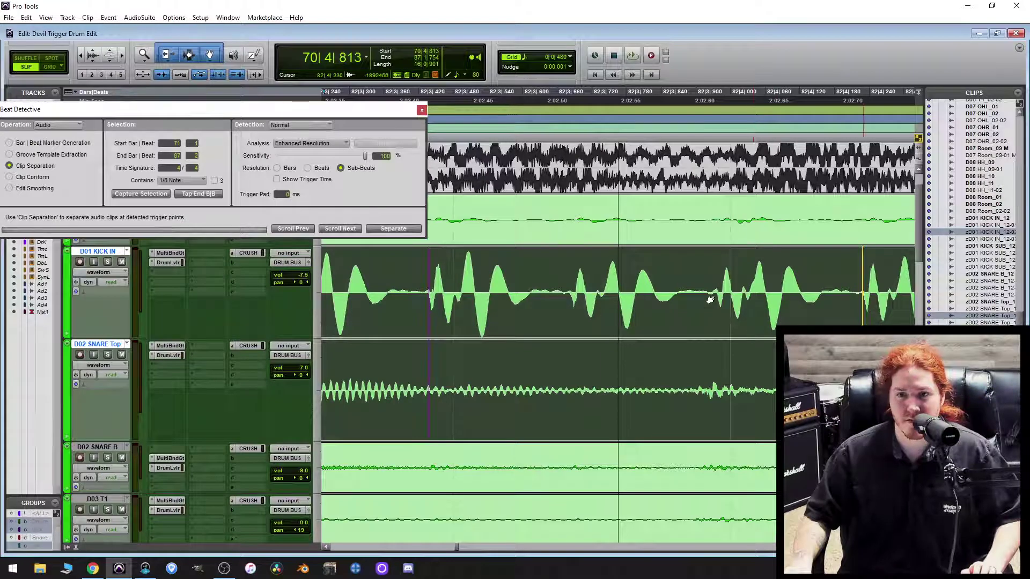
# Compare the tom tracks and move the trigger at the start of bar 82 beat 4 just ahead of the D06 T4 hit.
pyautogui.scroll(-4, 727, 376)
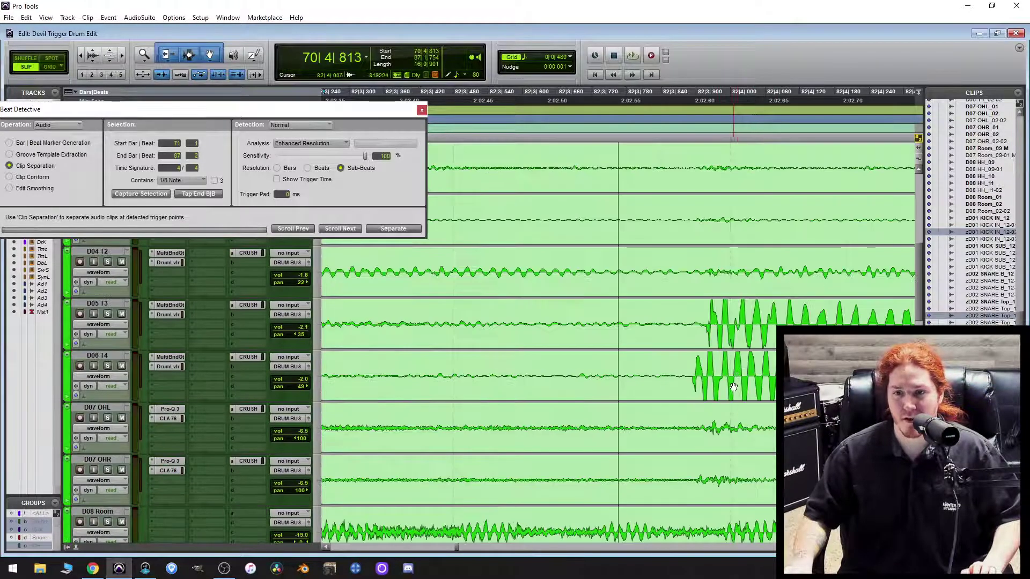
pyautogui.scroll(2, 730, 398)
pyautogui.scroll(2, 724, 396)
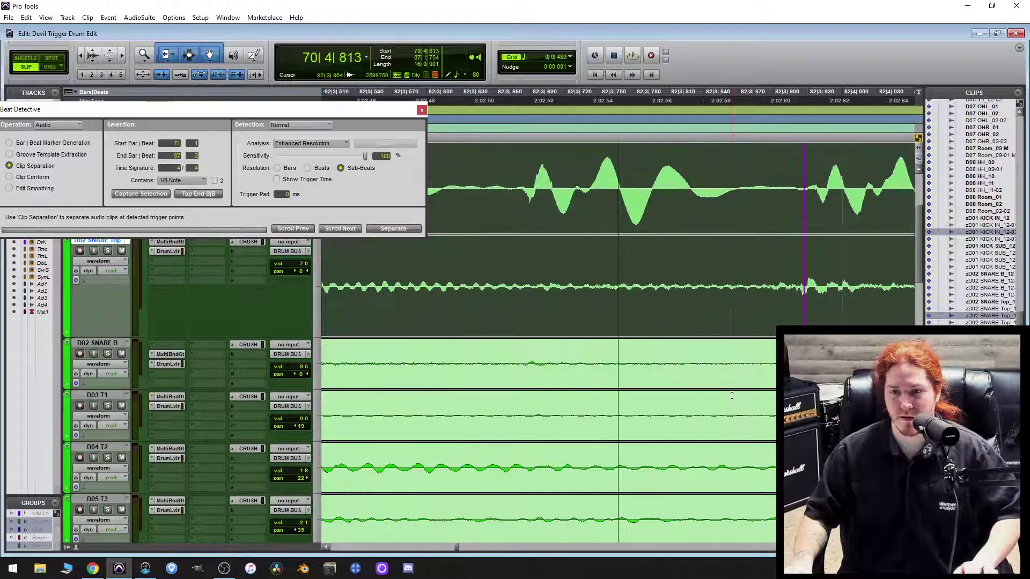
pyautogui.hscroll(-2, 719, 392)
pyautogui.scroll(-3, 718, 391)
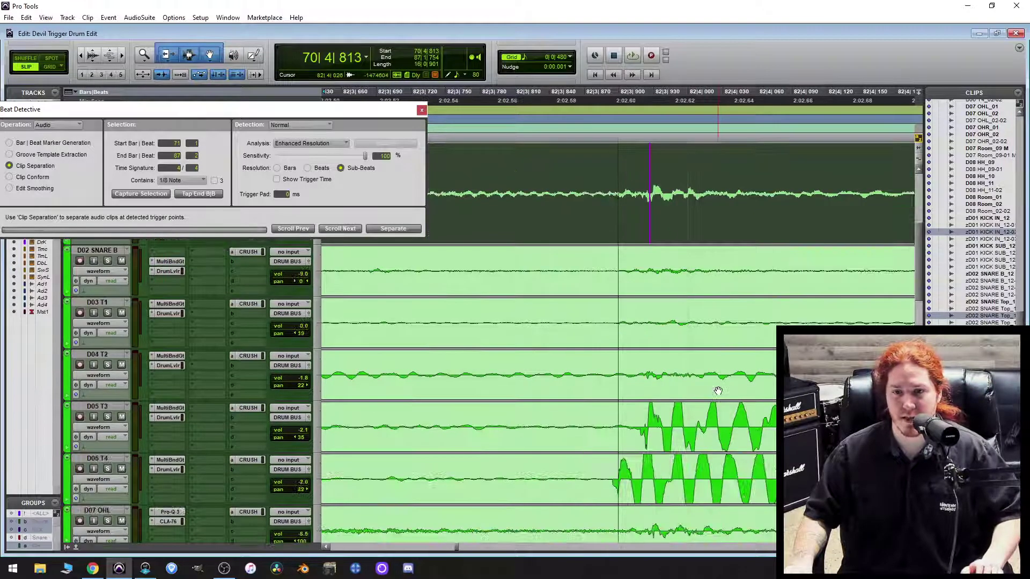
pyautogui.click(651, 221)
pyautogui.moveTo(610, 226); pyautogui.dragTo(610, 226)
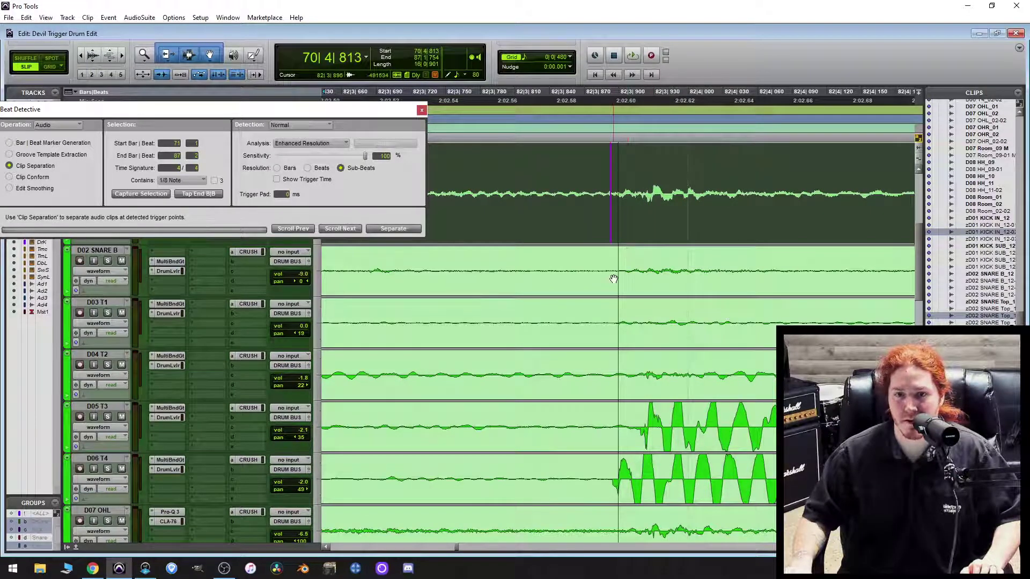
# Move the late bar 82 beat 4 trigger forward one kick hit, onto the kick at the start of bar 83.
pyautogui.scroll(3, 625, 282)
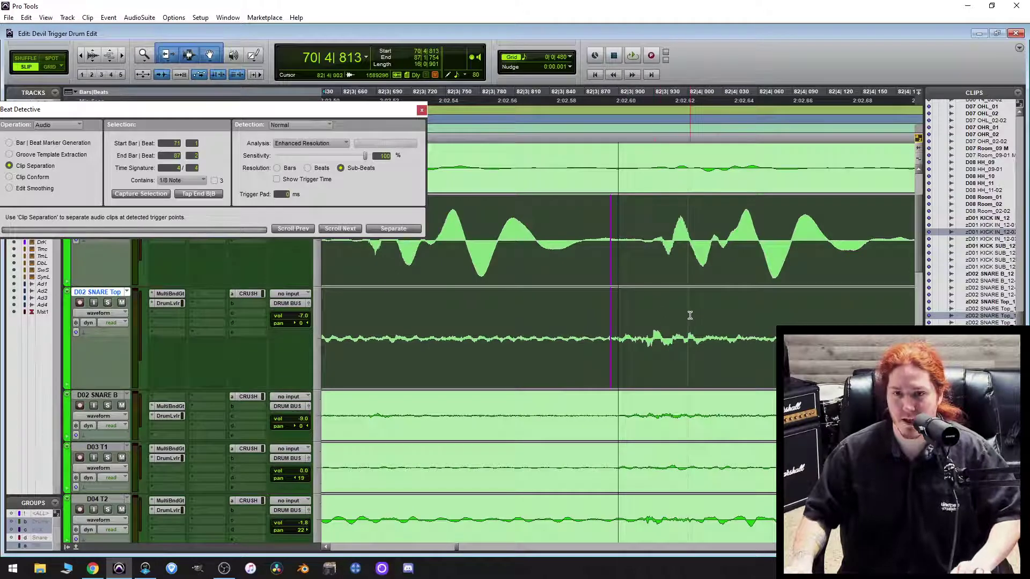
pyautogui.press('r')
pyautogui.hscroll(1, 679, 318)
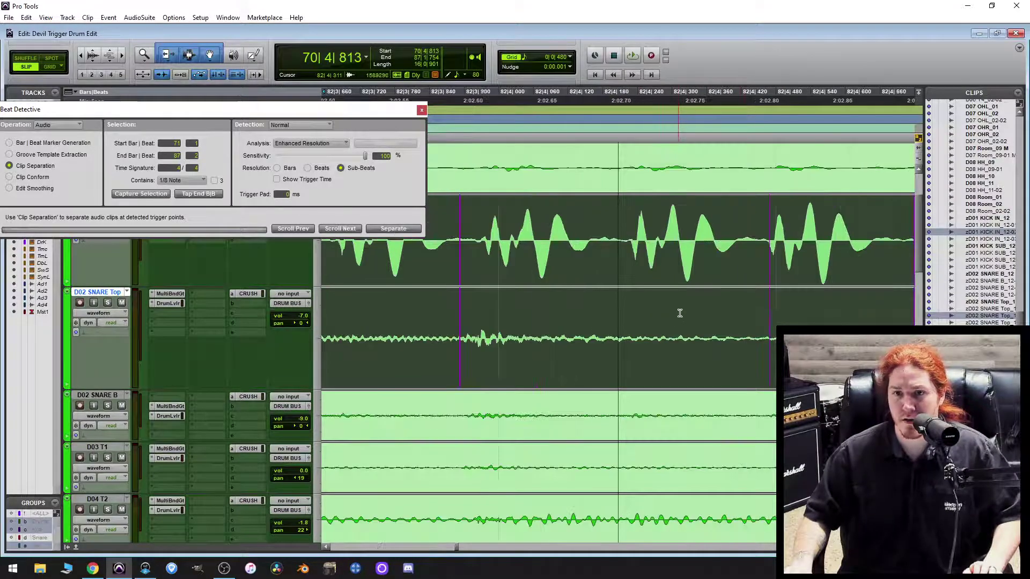
pyautogui.hscroll(1, 697, 306)
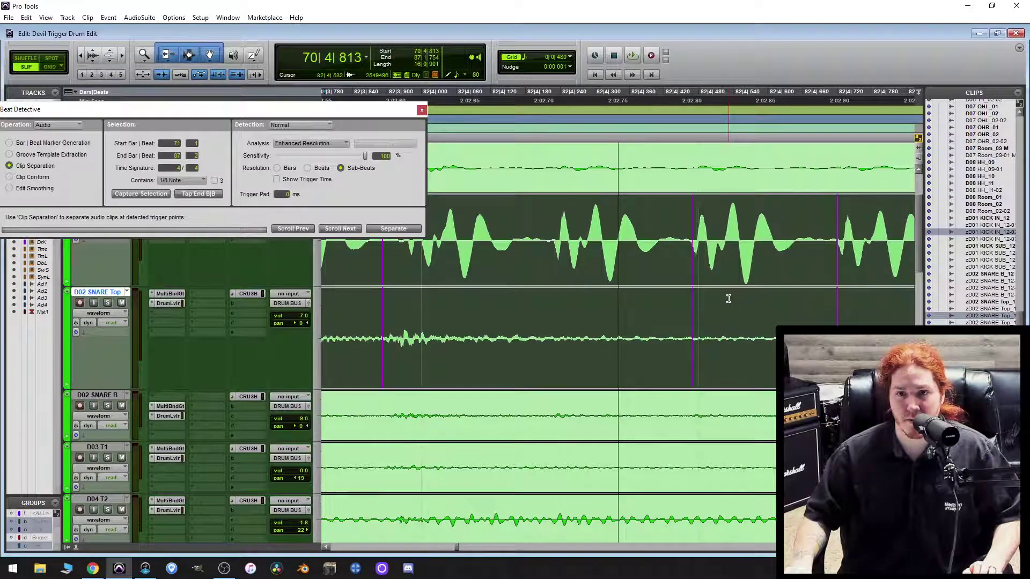
pyautogui.hscroll(2, 729, 299)
pyautogui.hscroll(1, 738, 294)
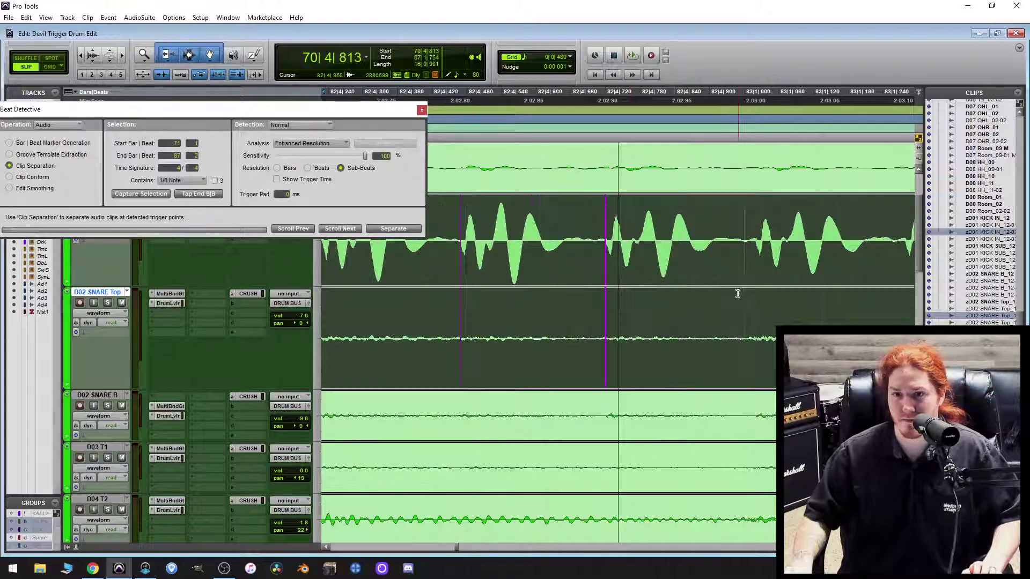
pyautogui.click(605, 270)
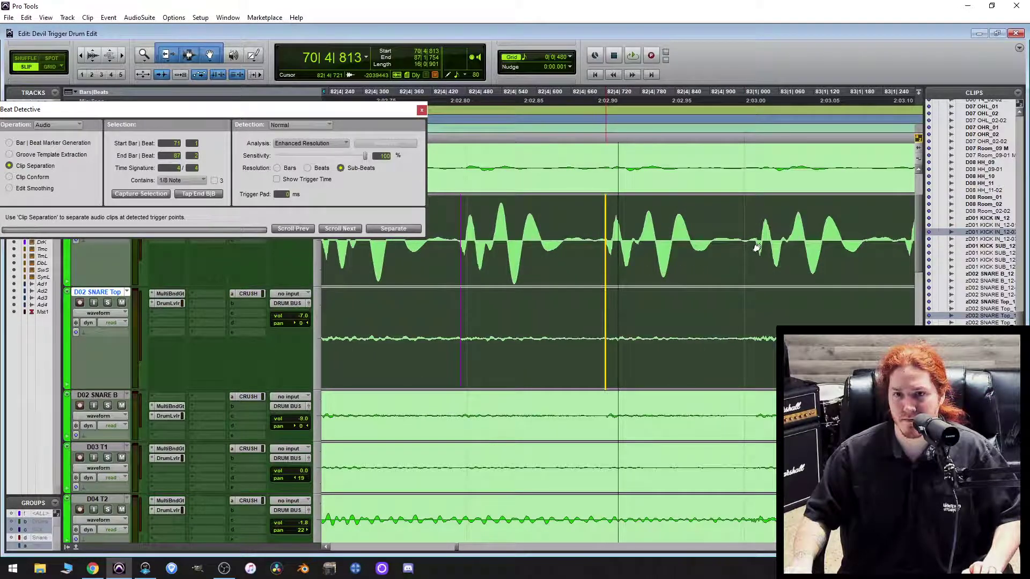
# Move the early bar 83 beat 2 trigger forward one kick hit, to just ahead of the mid-beat kick.
pyautogui.scroll(-1, 632, 354)
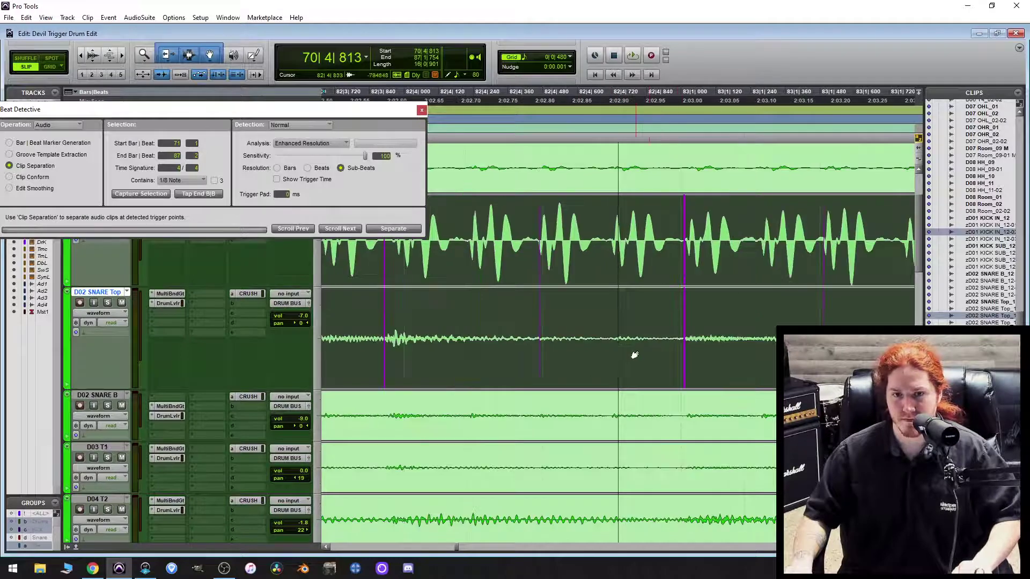
pyautogui.scroll(-3, 587, 373)
pyautogui.scroll(-2, 587, 373)
pyautogui.scroll(5, 688, 418)
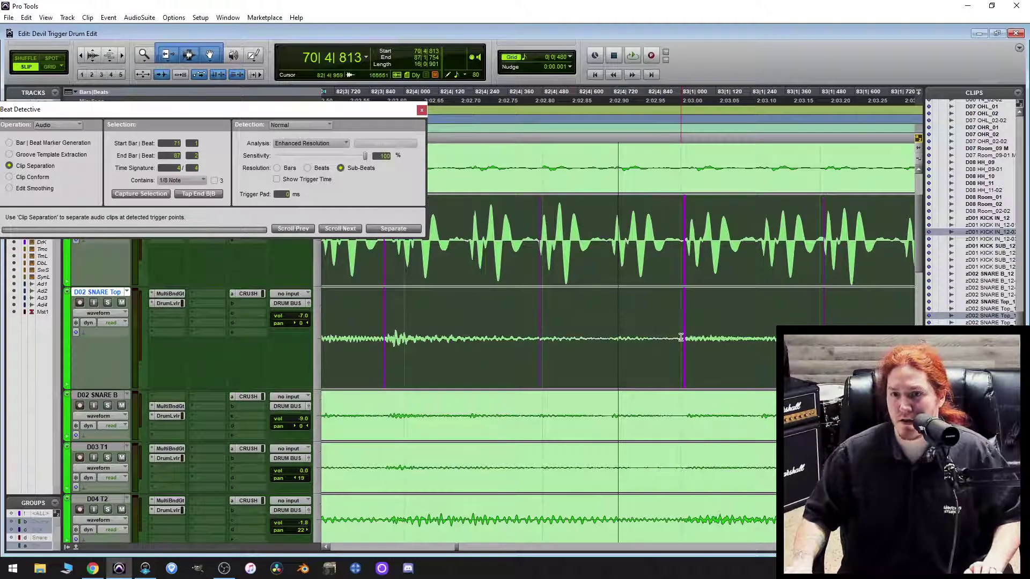
pyautogui.hscroll(2, 692, 313)
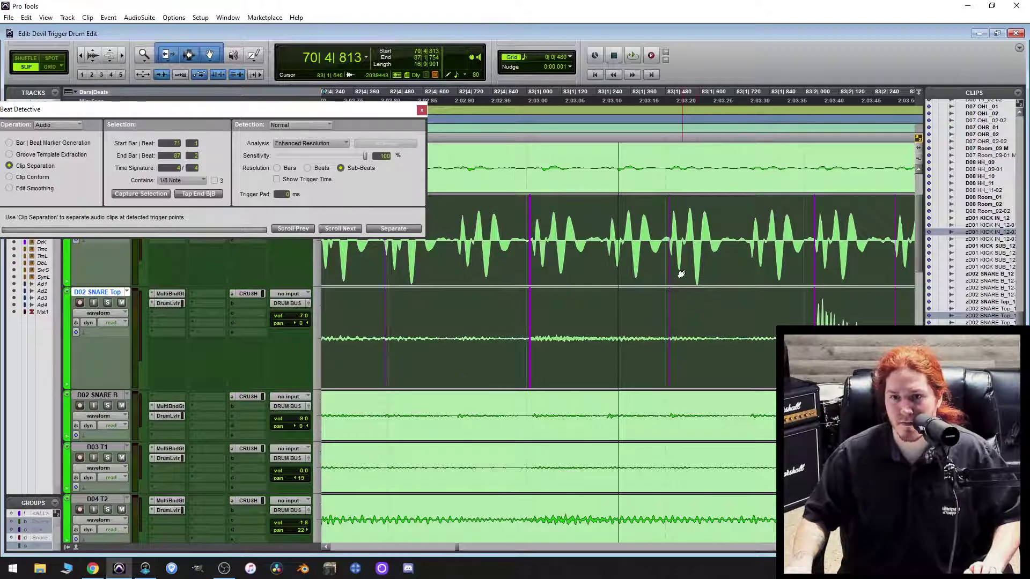
pyautogui.hscroll(1, 681, 274)
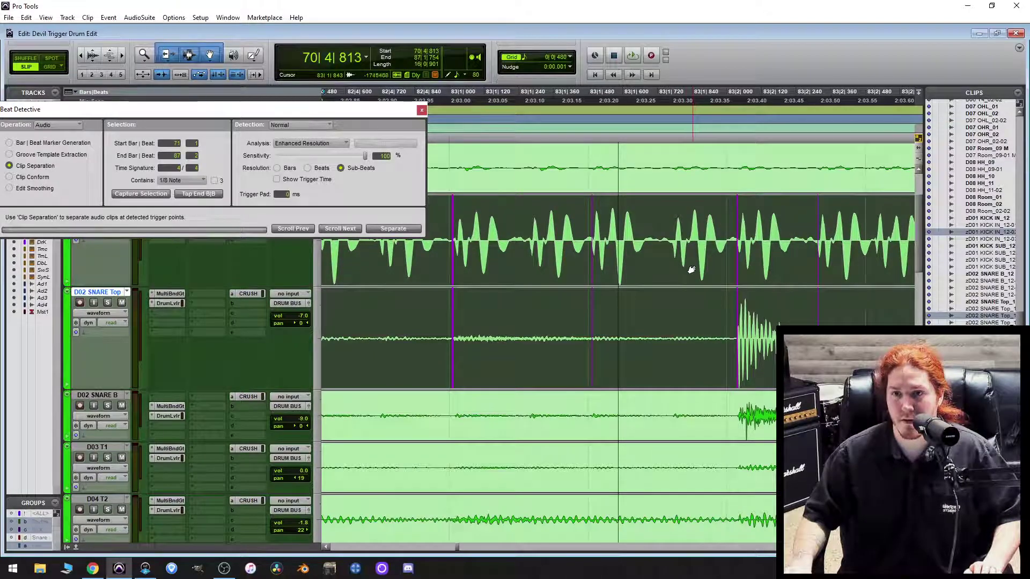
pyautogui.hscroll(4, 692, 268)
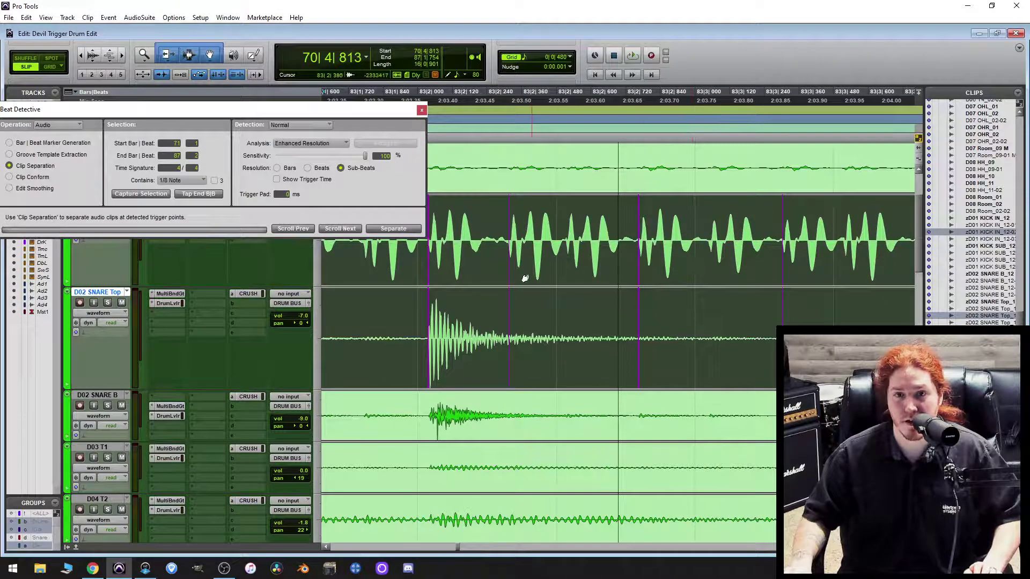
pyautogui.moveTo(508, 275); pyautogui.dragTo(557, 261)
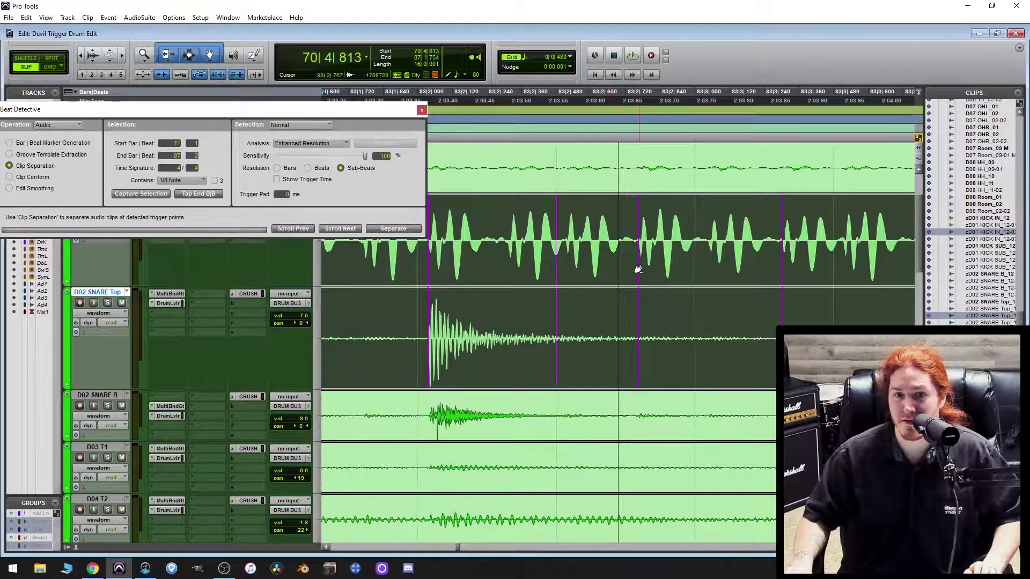
# Move the late bar 83 beat 2 trigger forward to the beat 3 kick and fine-tune the mid-beat trigger to its kick transient.
pyautogui.scroll(1, 638, 271)
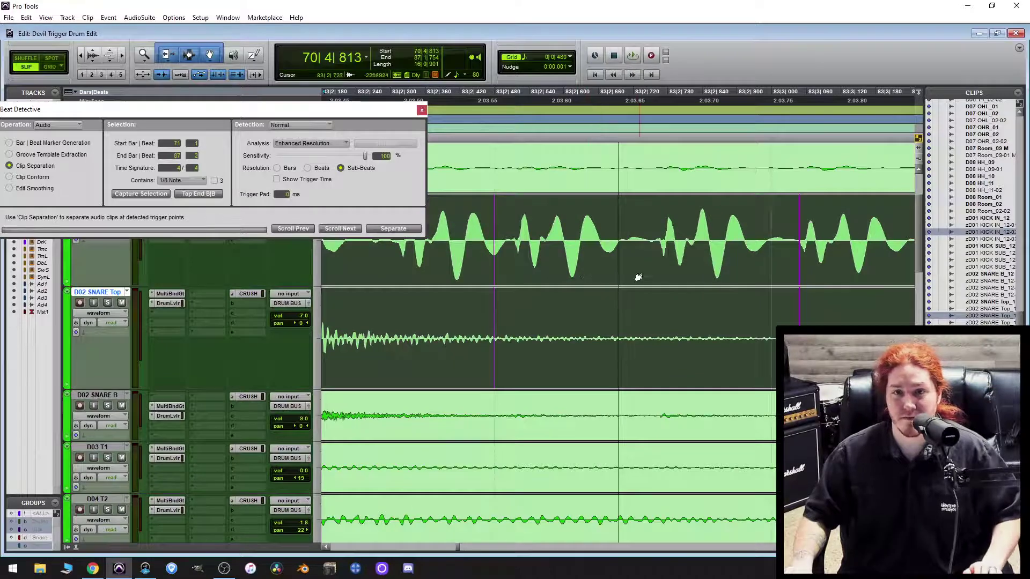
pyautogui.hscroll(-2, 638, 276)
pyautogui.click(571, 267)
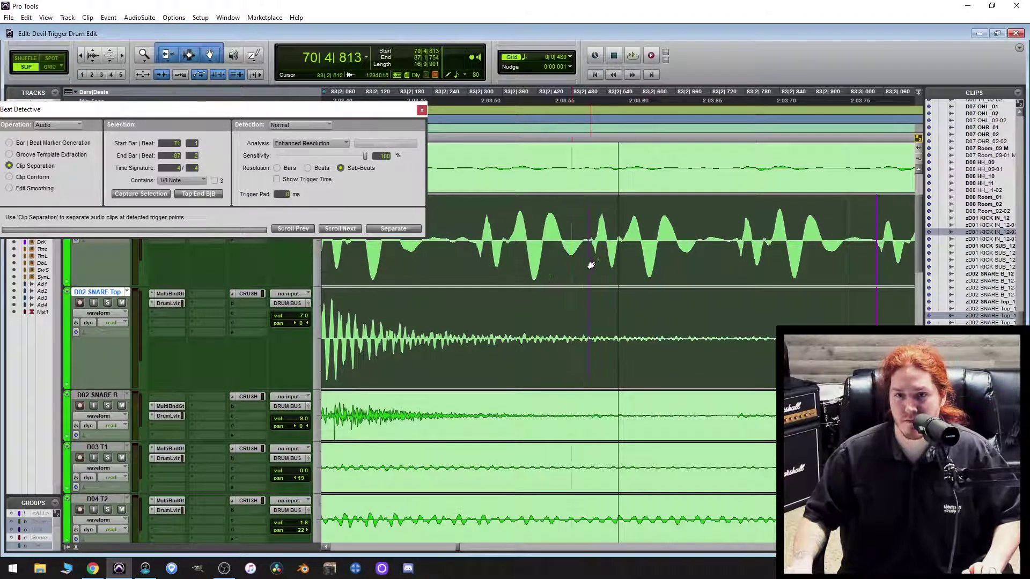
# Move the two misplaced bar 83 beat 3 triggers forward, onto the mid-beat kick and the start of the beat 4 snare hit.
pyautogui.hscroll(4, 649, 295)
pyautogui.hscroll(6, 669, 300)
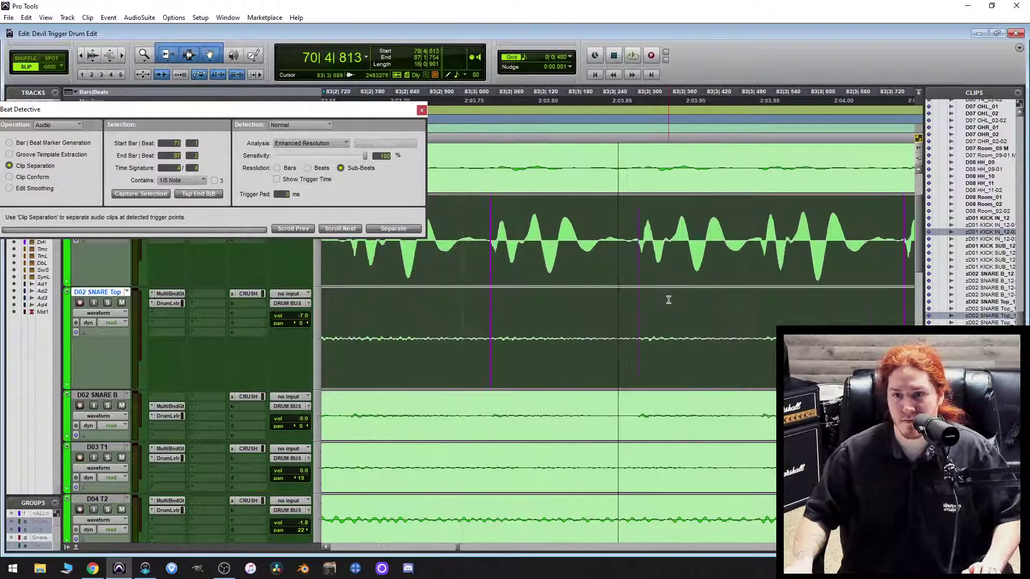
pyautogui.click(638, 271)
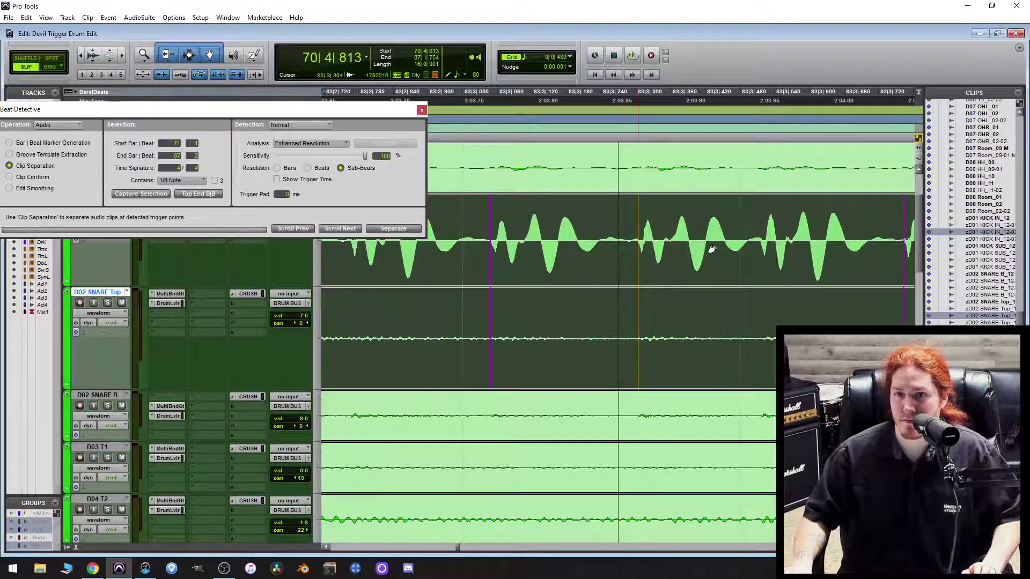
pyautogui.click(760, 244)
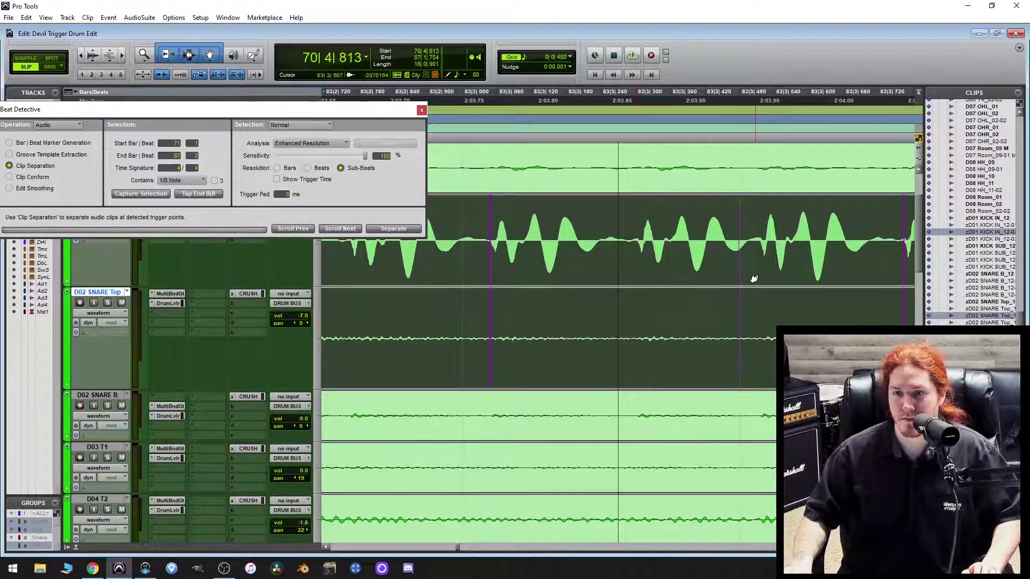
pyautogui.hscroll(4, 750, 277)
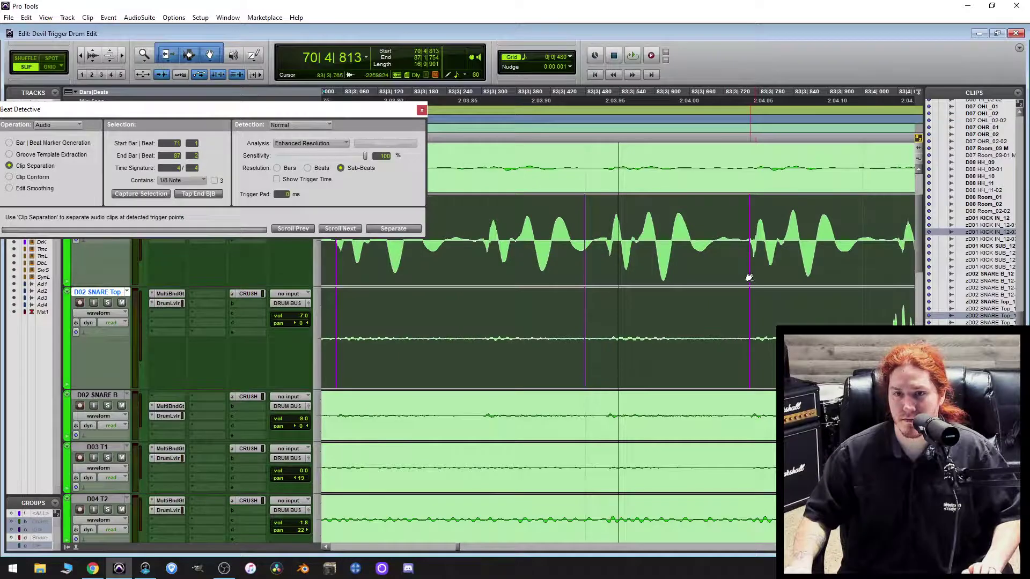
pyautogui.click(584, 272)
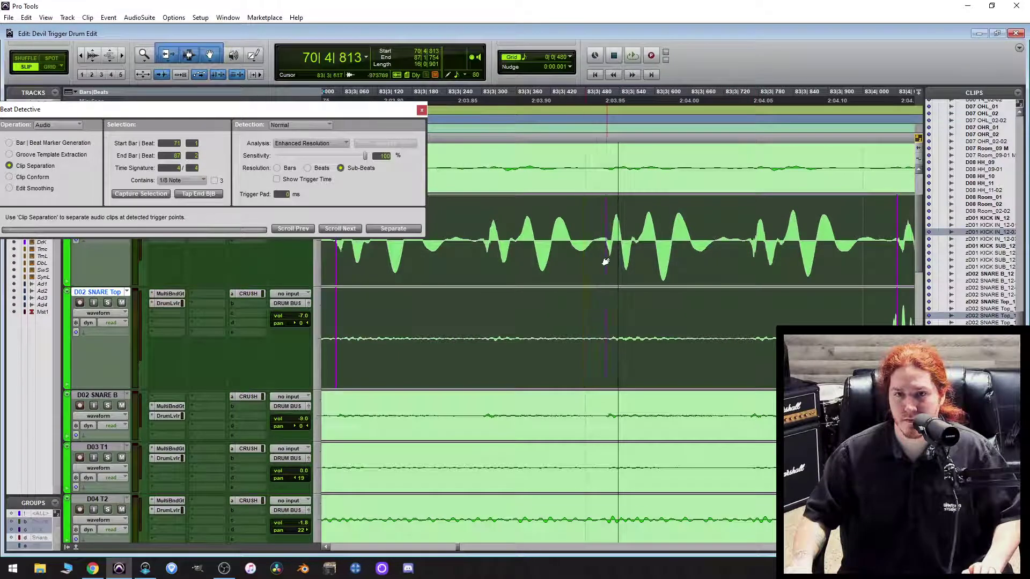
pyautogui.hscroll(6, 598, 291)
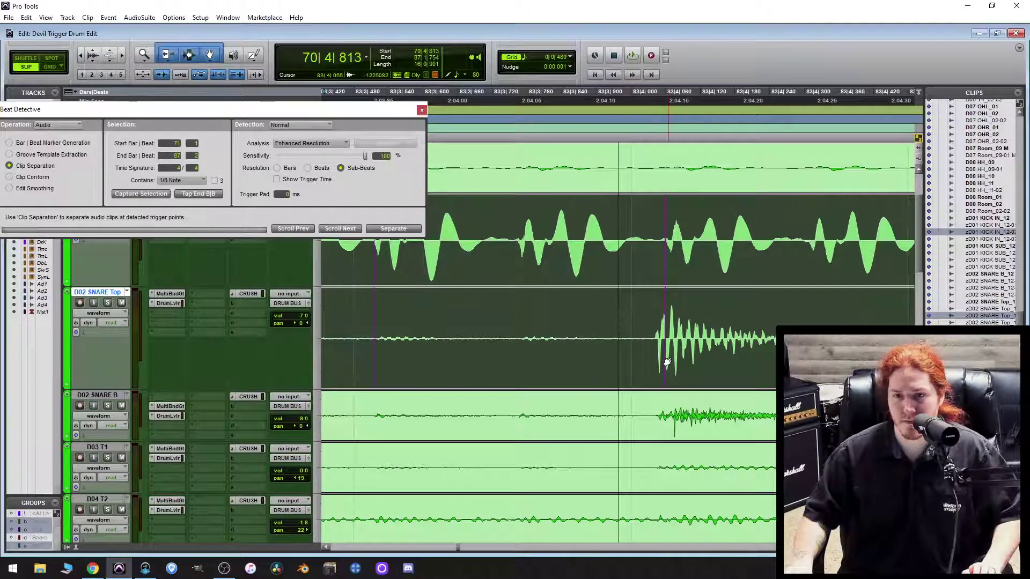
pyautogui.moveTo(666, 357); pyautogui.dragTo(654, 351)
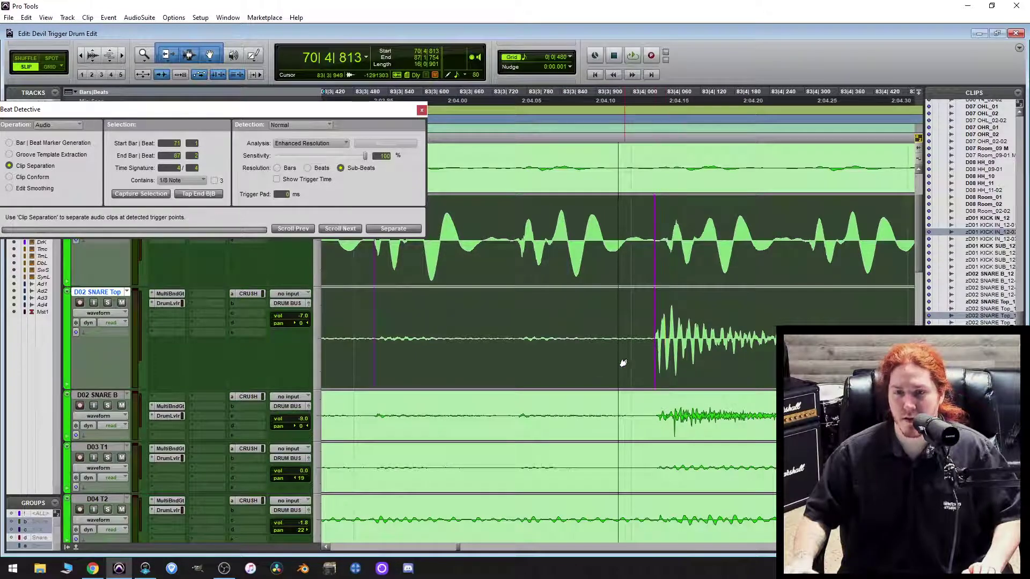
# Move the late bar 83 beat 4 trigger onto the bar 84 beat 1 kick and the early bar 84 trigger onto the mid-beat kick.
pyautogui.hscroll(6, 637, 334)
pyautogui.hscroll(2, 635, 333)
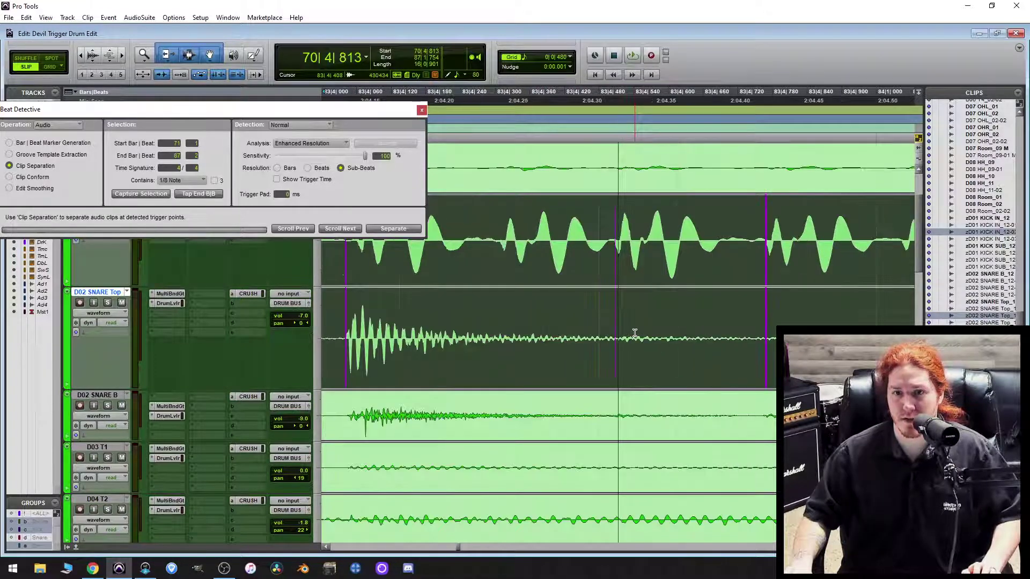
pyautogui.hscroll(2, 637, 329)
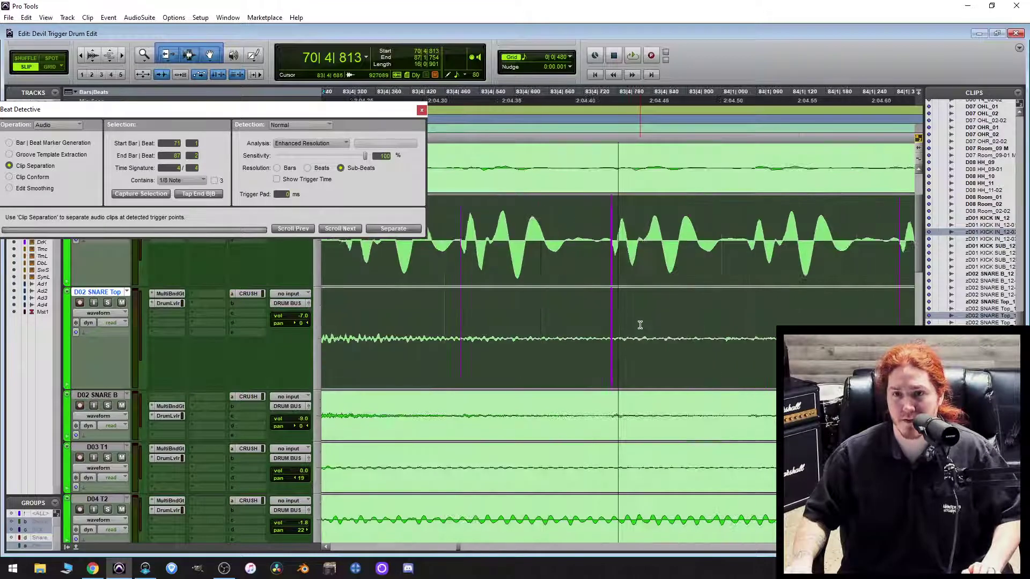
pyautogui.hscroll(1, 639, 327)
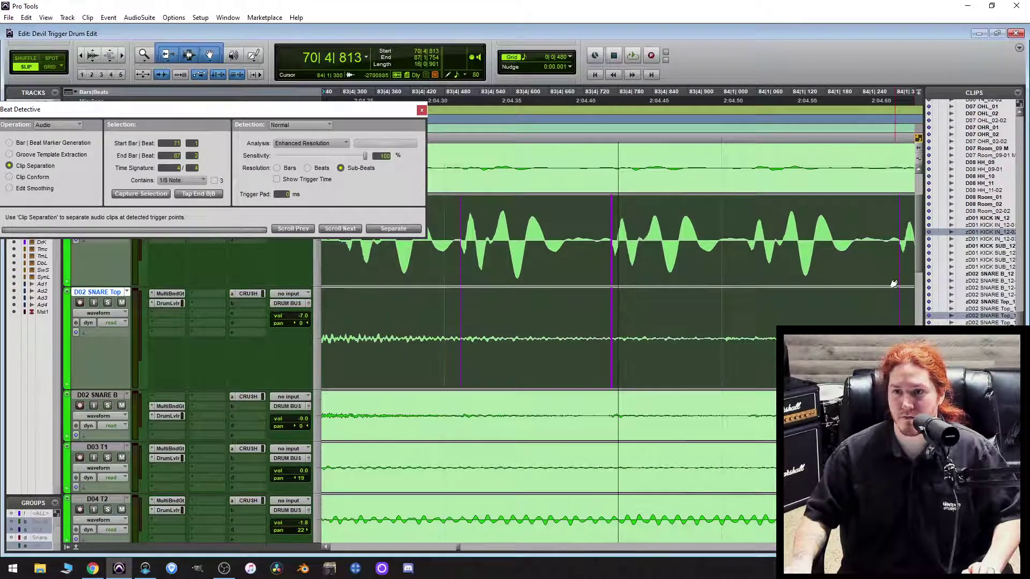
pyautogui.click(611, 283)
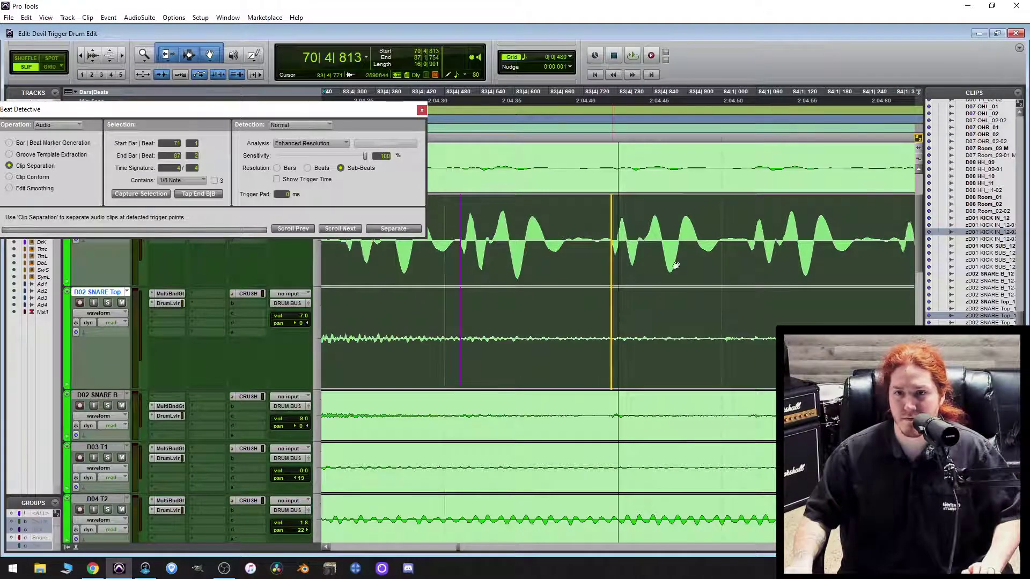
pyautogui.moveTo(747, 248); pyautogui.dragTo(747, 247)
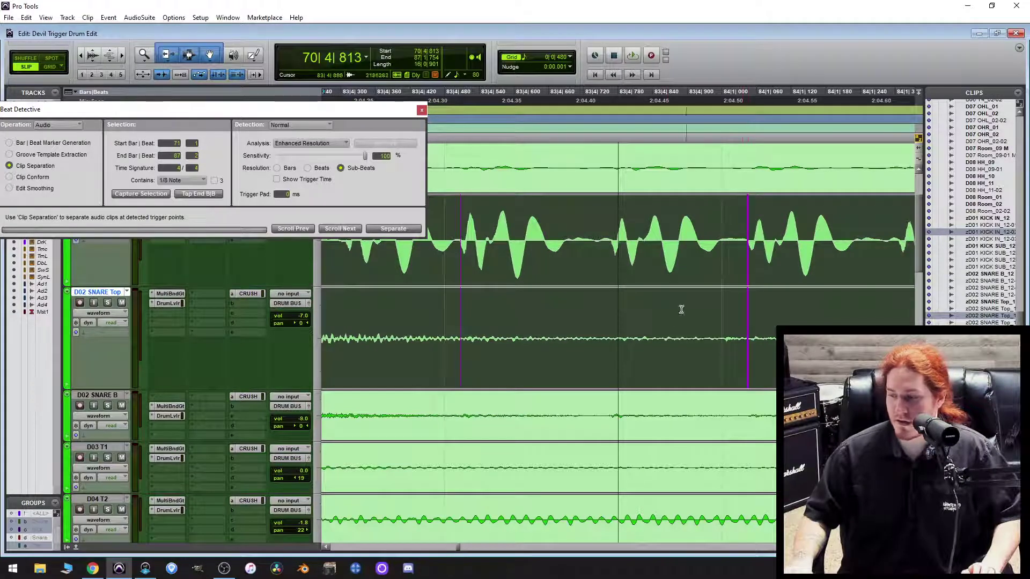
# Move the late bar 84 beat 1 trigger forward to the snare hit at the start of beat 2.
pyautogui.hscroll(1, 774, 339)
pyautogui.hscroll(1, 774, 339)
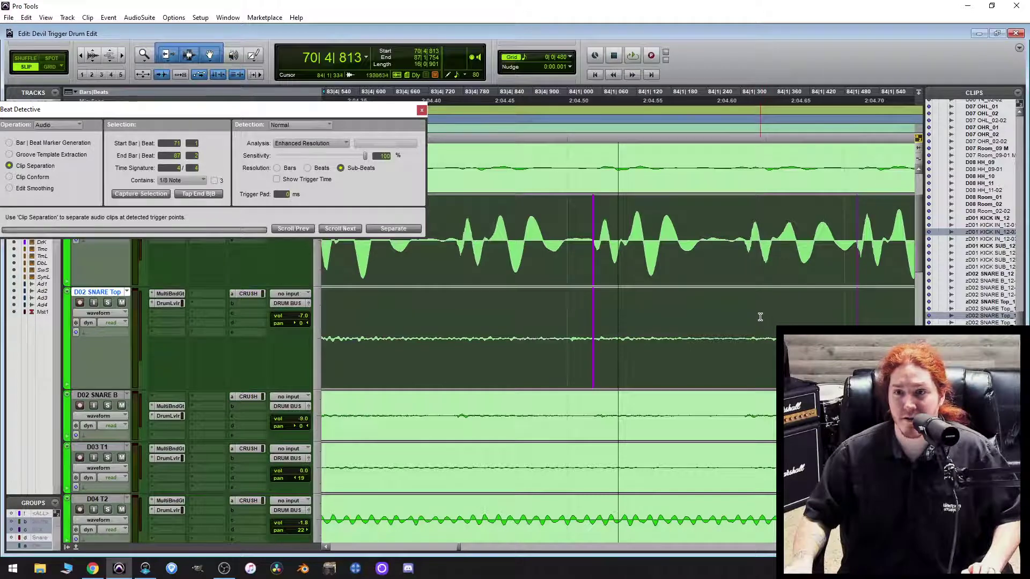
pyautogui.hscroll(1, 751, 301)
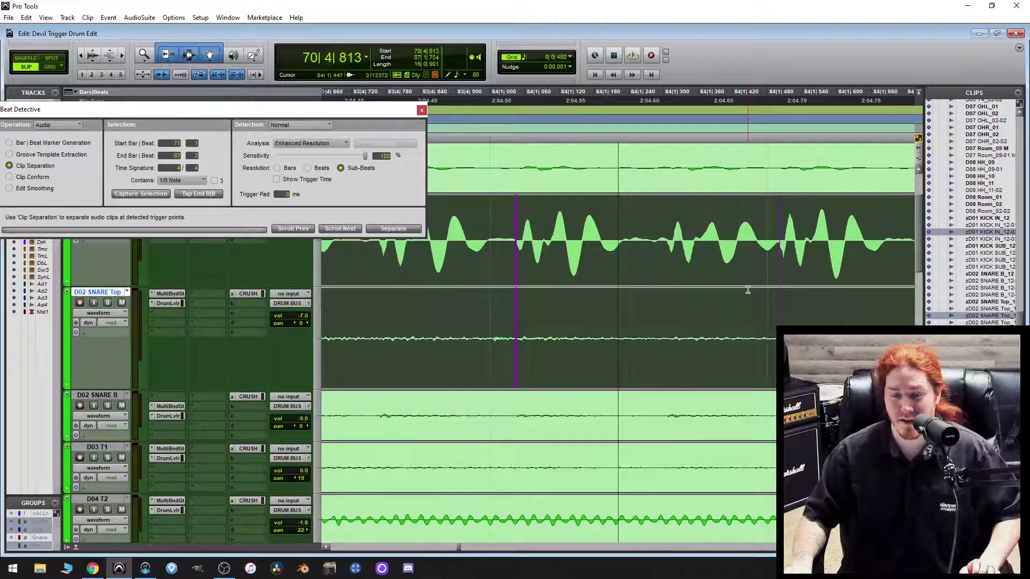
pyautogui.hotkey('ctrl', '[')
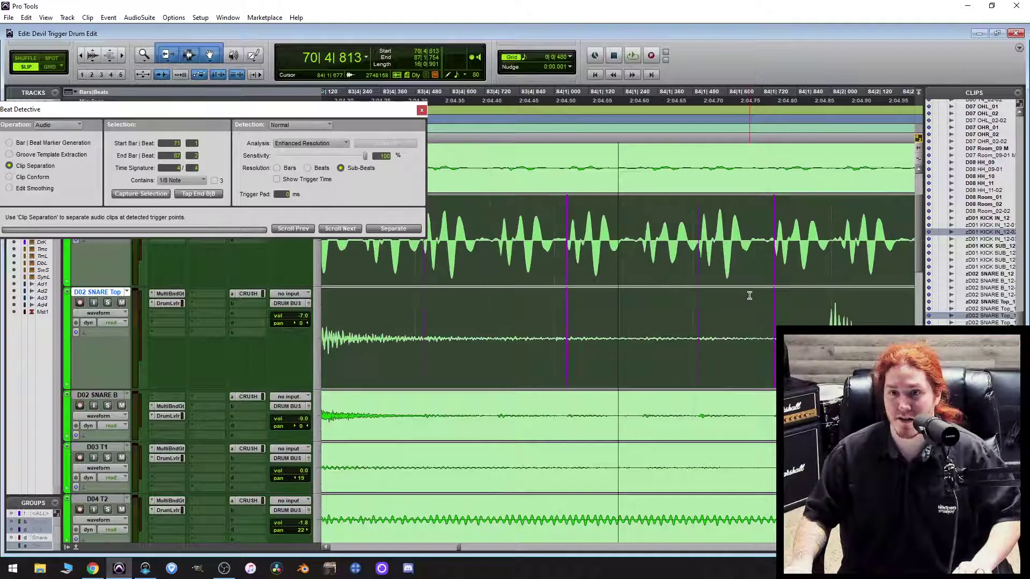
pyautogui.hscroll(1, 750, 293)
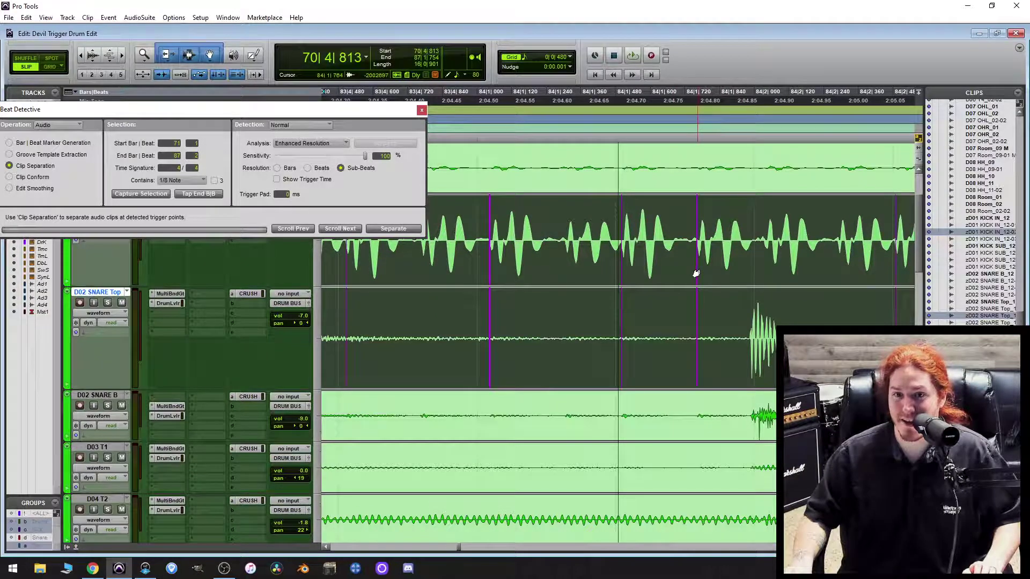
pyautogui.moveTo(697, 273); pyautogui.dragTo(749, 278)
# Fine-tune the bar 84 beat 2 trigger to the very start of the D02 SNARE Top hit.
pyautogui.scroll(1, 757, 332)
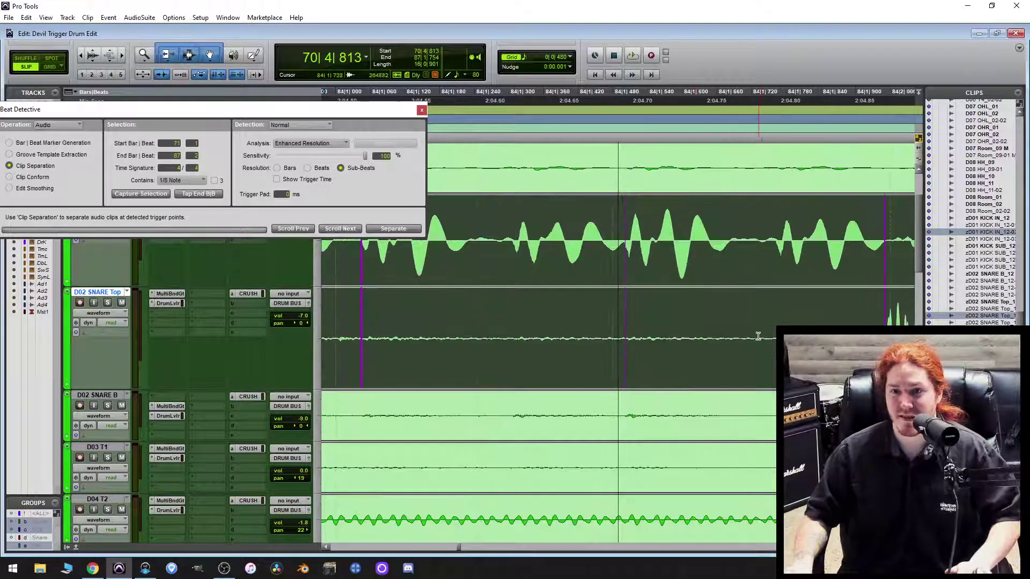
pyautogui.hscroll(2, 747, 336)
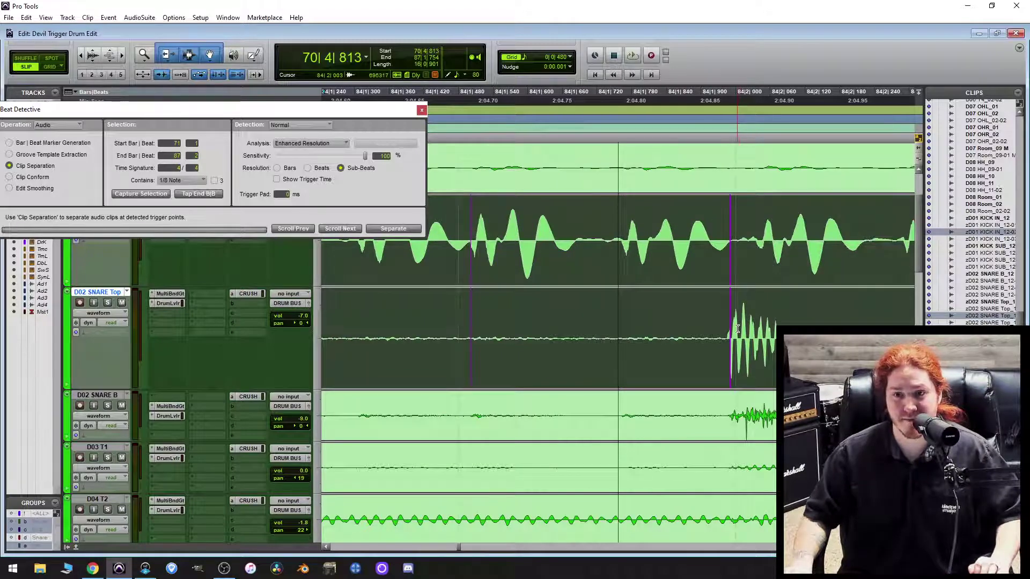
pyautogui.hscroll(1, 740, 327)
pyautogui.click(652, 346)
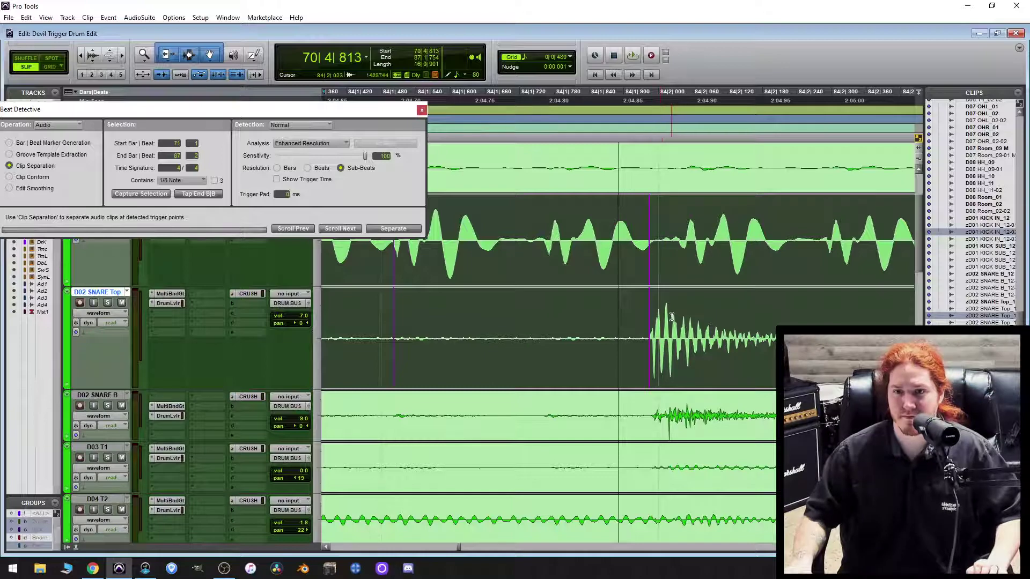
# Align the mid-beat trigger in bar 84 beat 2 with the start of its kick transient.
pyautogui.hscroll(4, 688, 331)
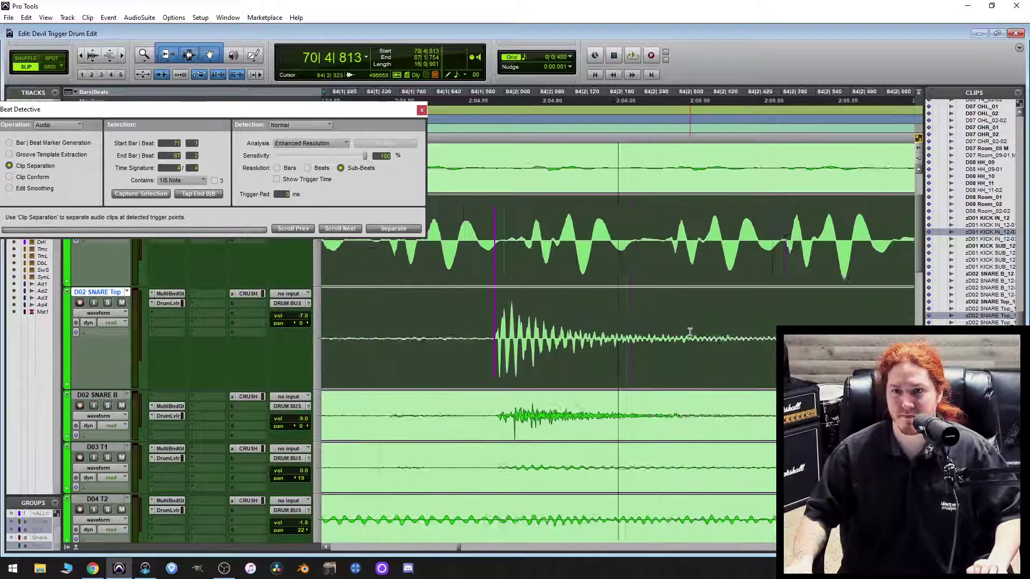
pyautogui.click(631, 262)
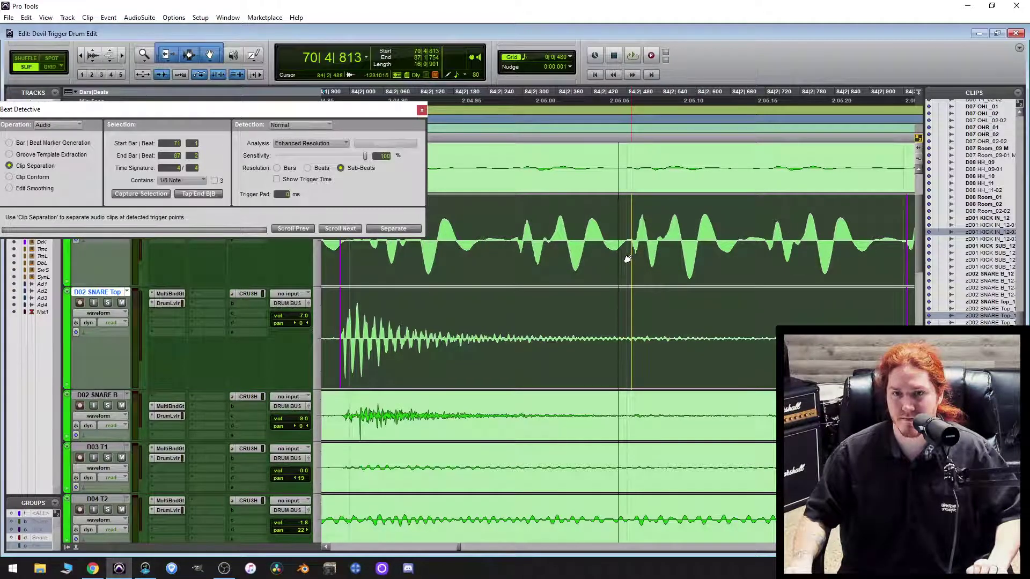
pyautogui.hscroll(3, 653, 275)
pyautogui.hscroll(3, 655, 274)
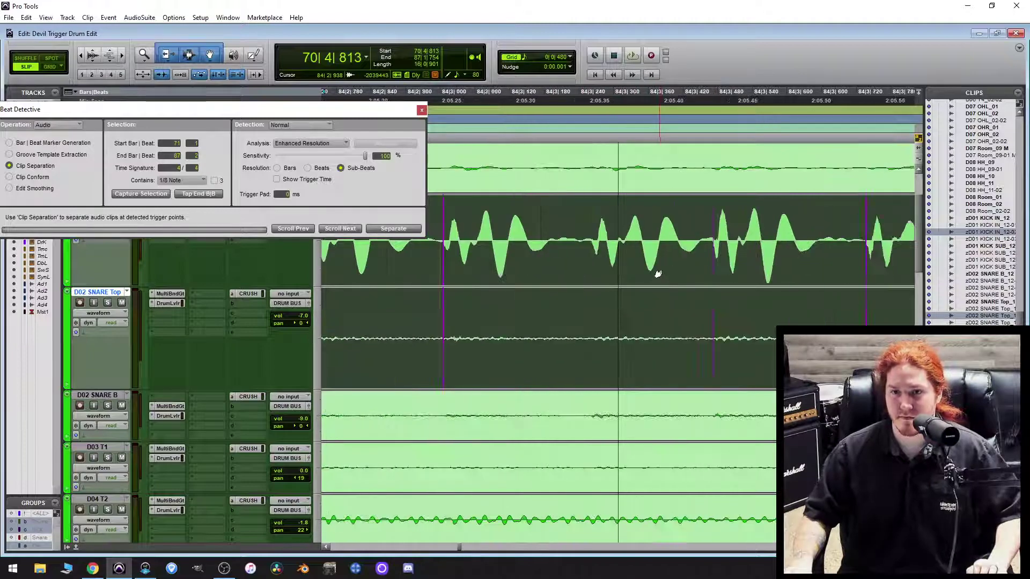
# Move the late bar 84 beat 3 trigger forward onto the D02 SNARE Top hit at beat 4.
pyautogui.hscroll(4, 708, 266)
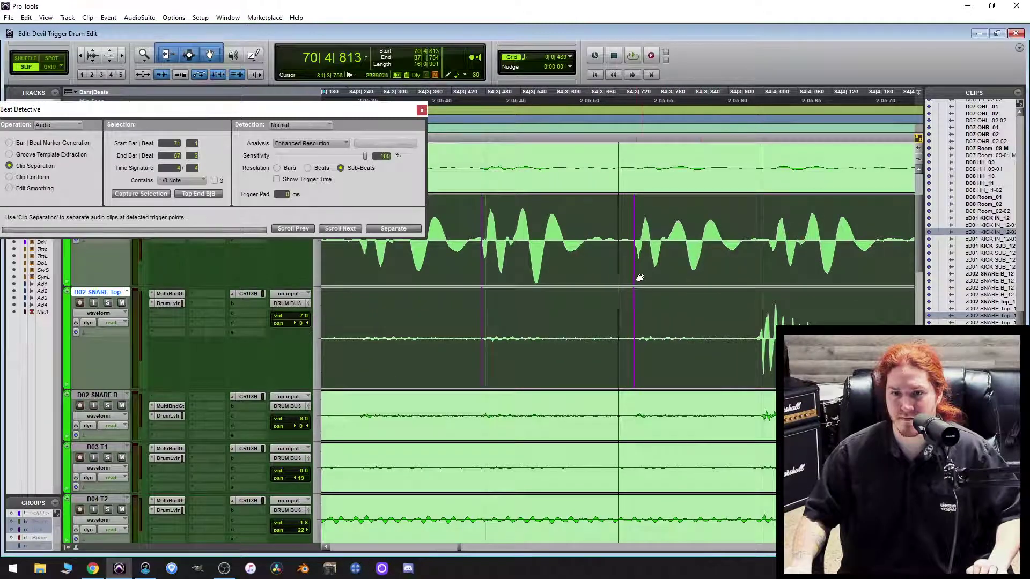
pyautogui.click(765, 255)
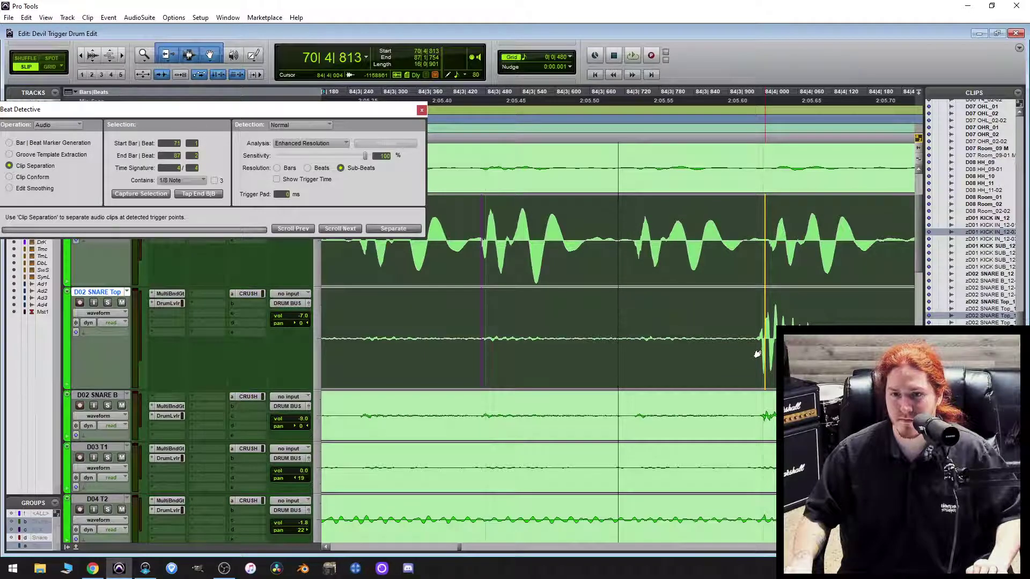
pyautogui.hscroll(5, 753, 352)
pyautogui.hscroll(5, 751, 348)
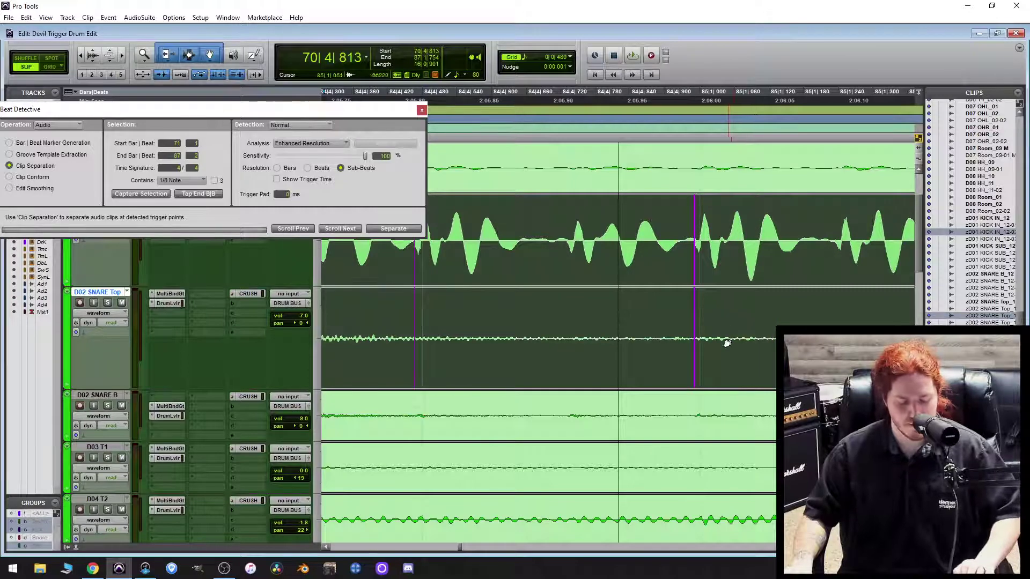
# Move the late bar 85 beat 2 trigger back onto the kick in the middle of the beat.
pyautogui.hotkey('ctrl', '[')
pyautogui.hscroll(6, 749, 320)
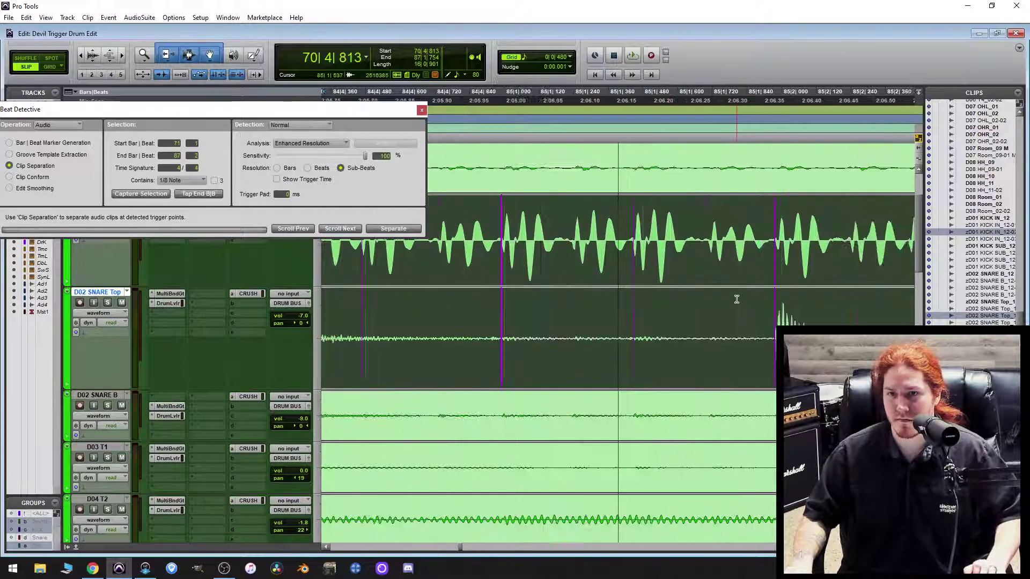
pyautogui.hscroll(1, 751, 294)
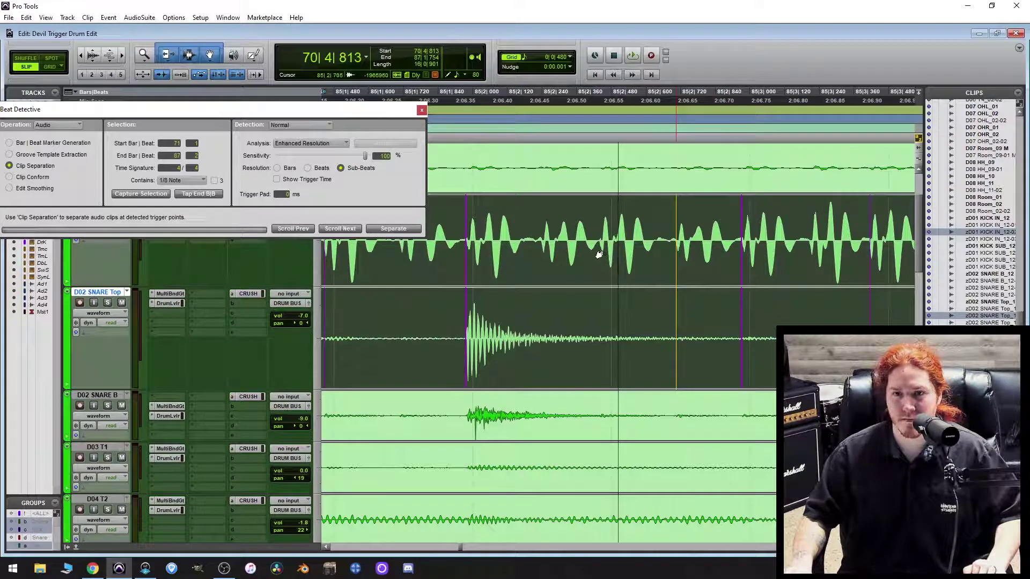
pyautogui.hscroll(2, 729, 277)
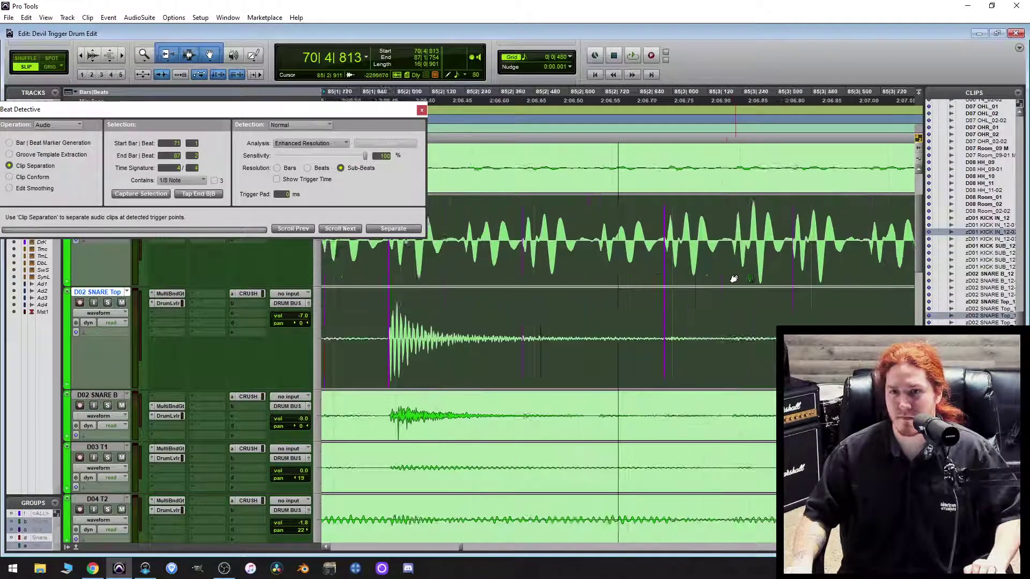
# Move the late bar 85 beat 4 trigger back onto that beat's middle kick.
pyautogui.hscroll(1, 728, 279)
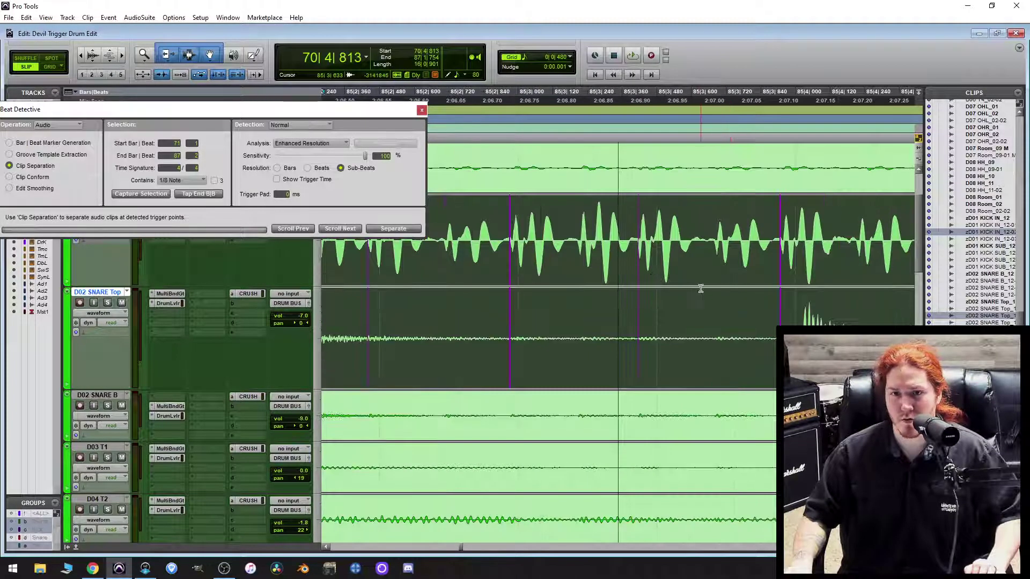
pyautogui.hscroll(1, 701, 289)
pyautogui.hscroll(2, 709, 289)
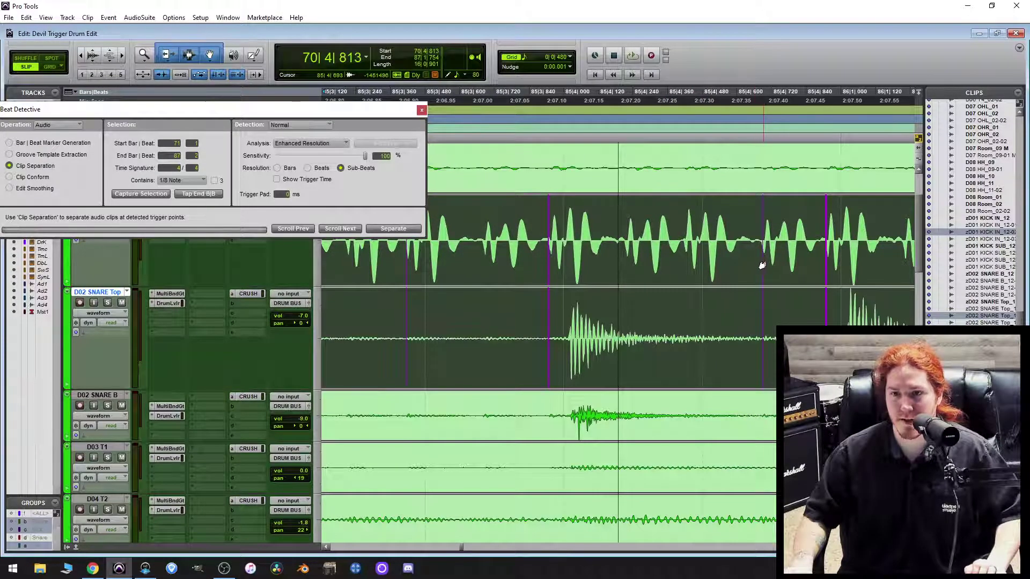
pyautogui.moveTo(763, 265); pyautogui.dragTo(745, 265)
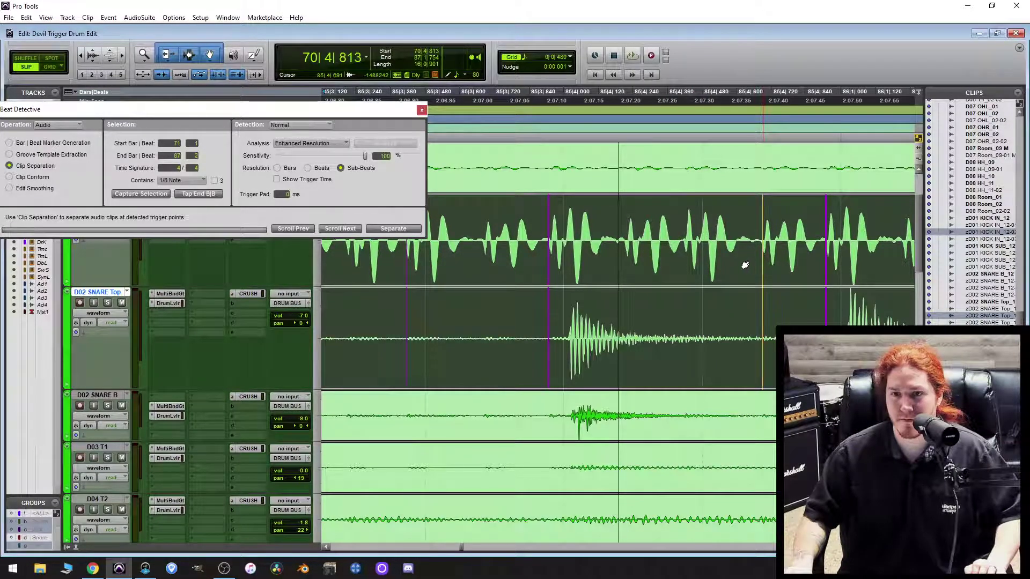
pyautogui.click(683, 252)
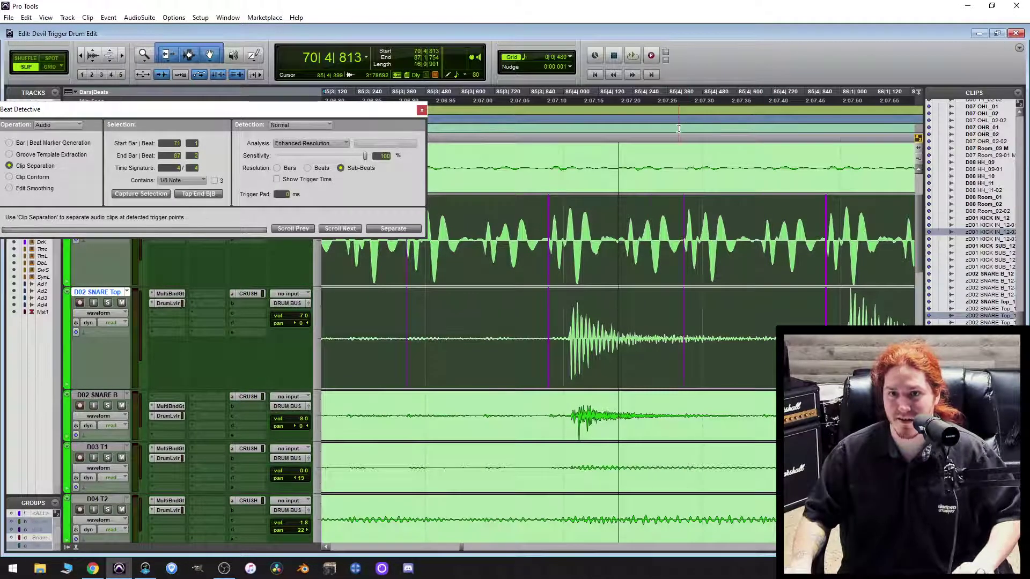
# Examine how the triggers line up with the snare and tom hits across bar 86 up to the Breakdown marker.
pyautogui.press('r')
pyautogui.press('r')
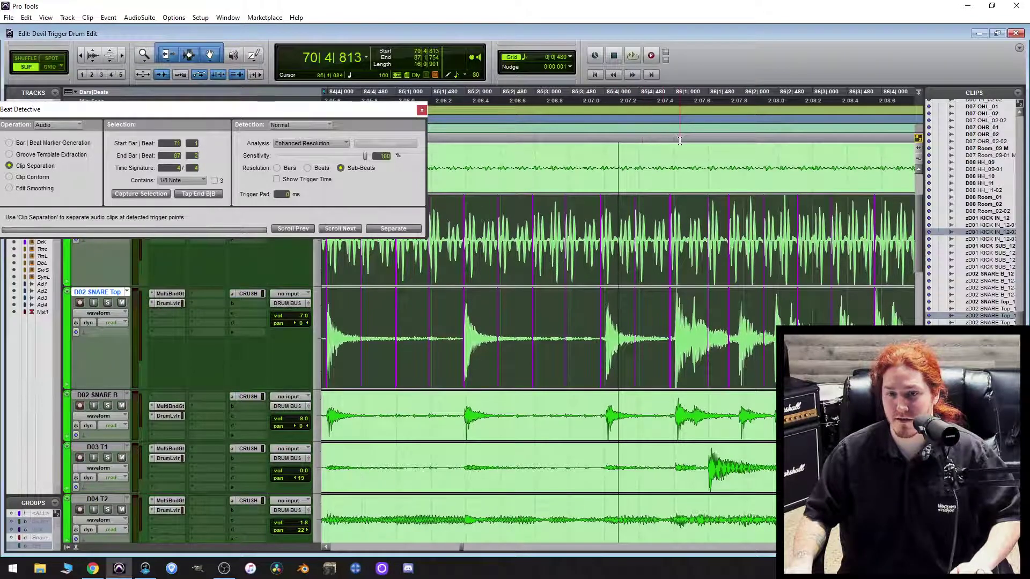
pyautogui.press('r')
pyautogui.press('r')
pyautogui.press('t')
pyautogui.press('t')
pyautogui.press('t')
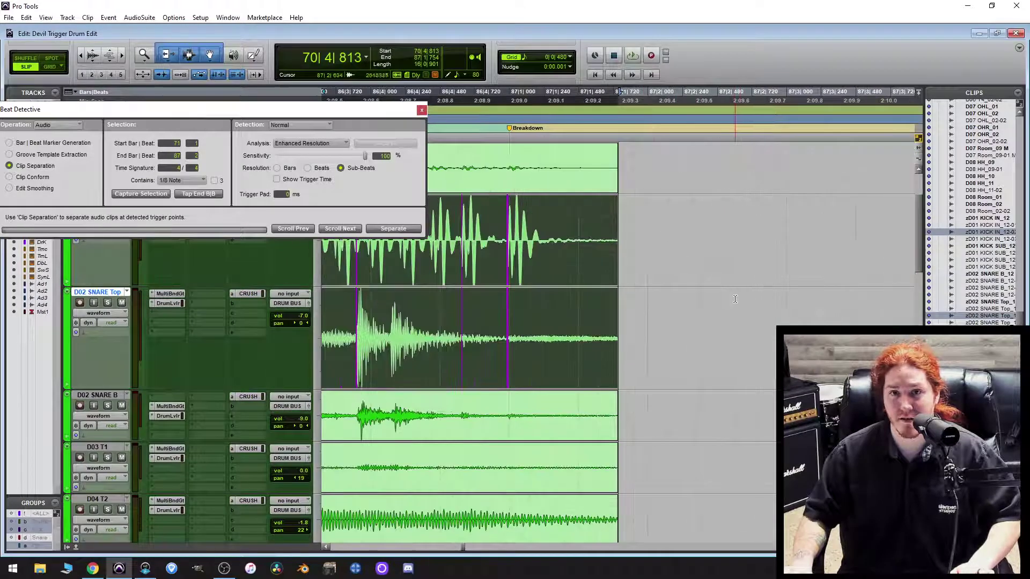
pyautogui.press('t')
pyautogui.hscroll(-9, 737, 301)
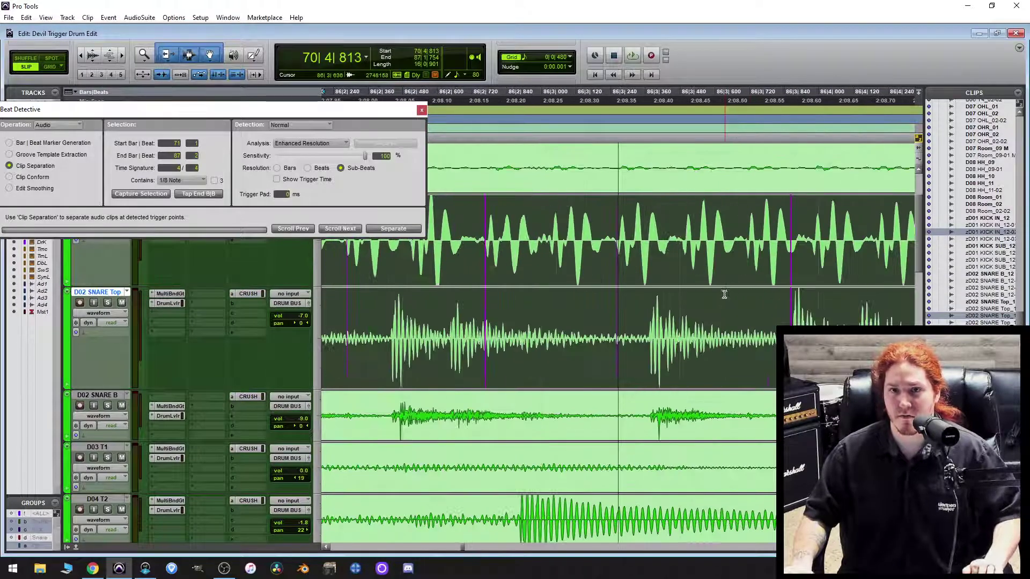
pyautogui.hscroll(-3, 715, 284)
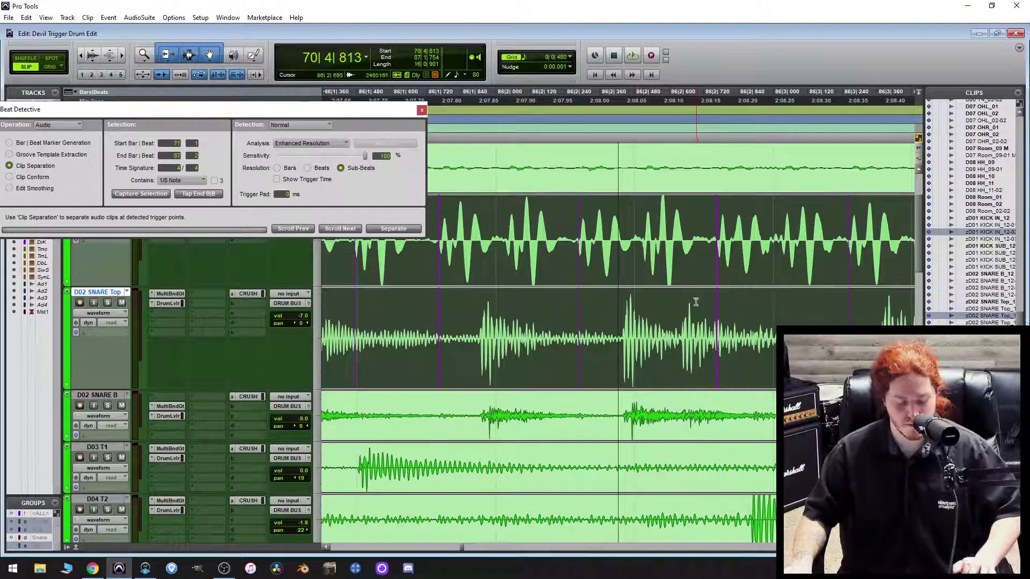
pyautogui.press('r')
pyautogui.hscroll(-4, 714, 317)
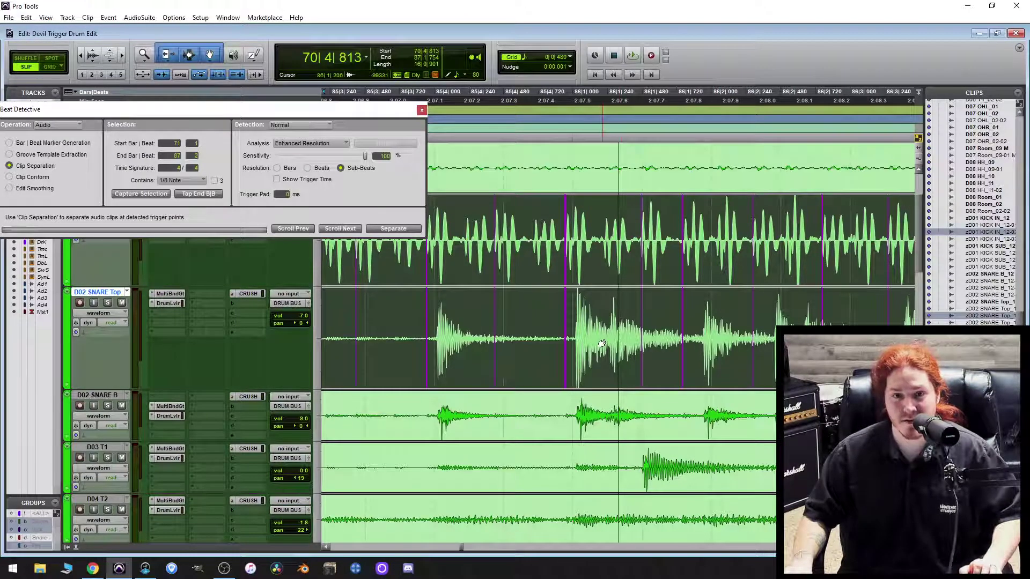
pyautogui.hscroll(-2, 611, 344)
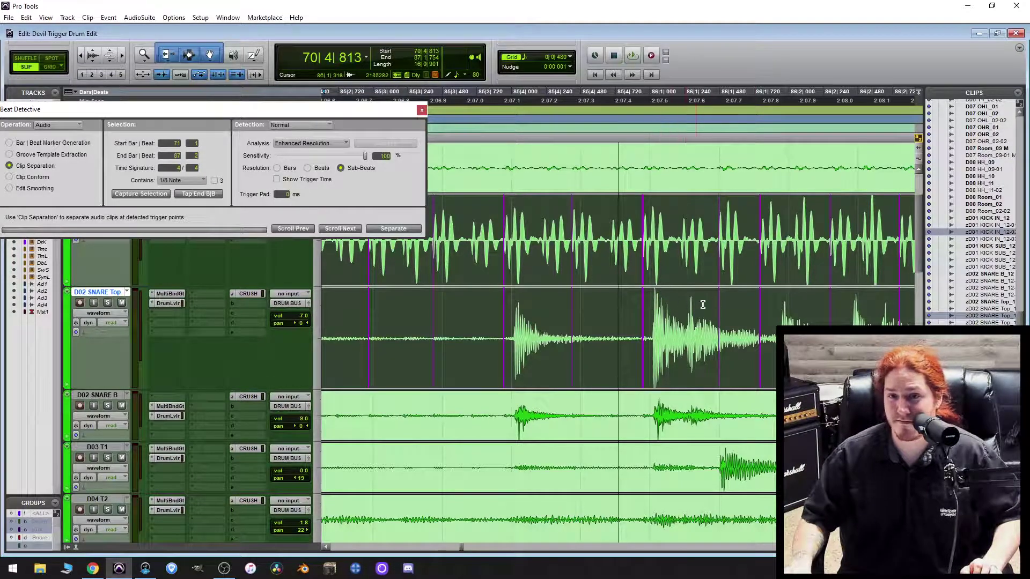
# Move the late bar 86 beat 1 trigger and the following beat 2 trigger forward onto the next two D02 SNARE Top hits.
pyautogui.hscroll(2, 684, 290)
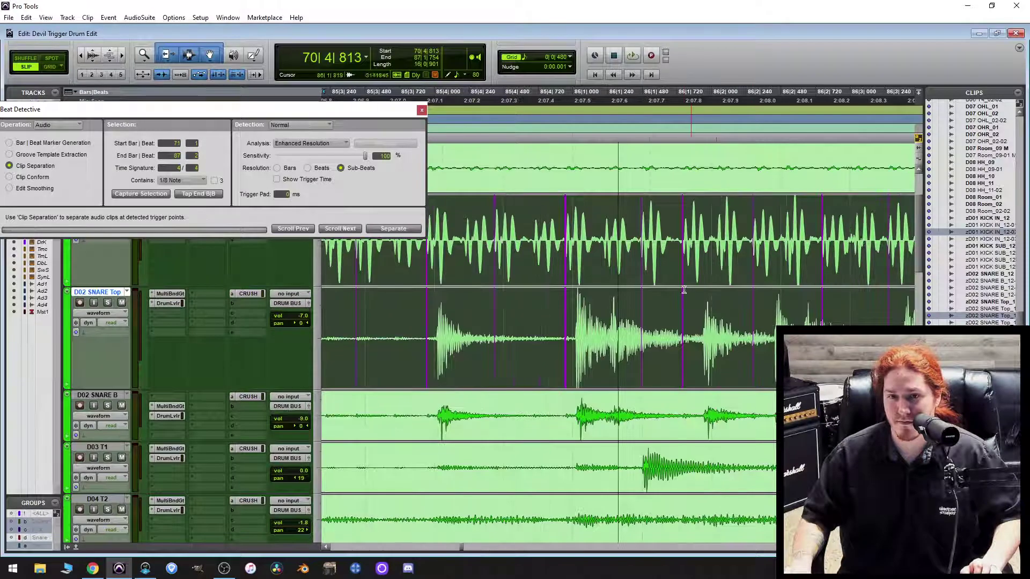
pyautogui.click(684, 361)
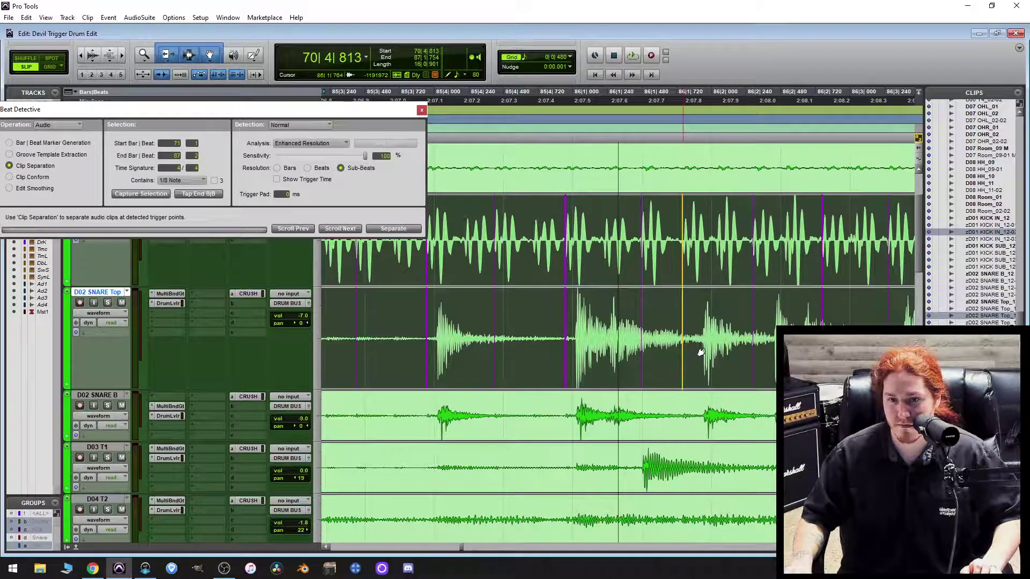
pyautogui.moveTo(701, 352); pyautogui.dragTo(701, 352)
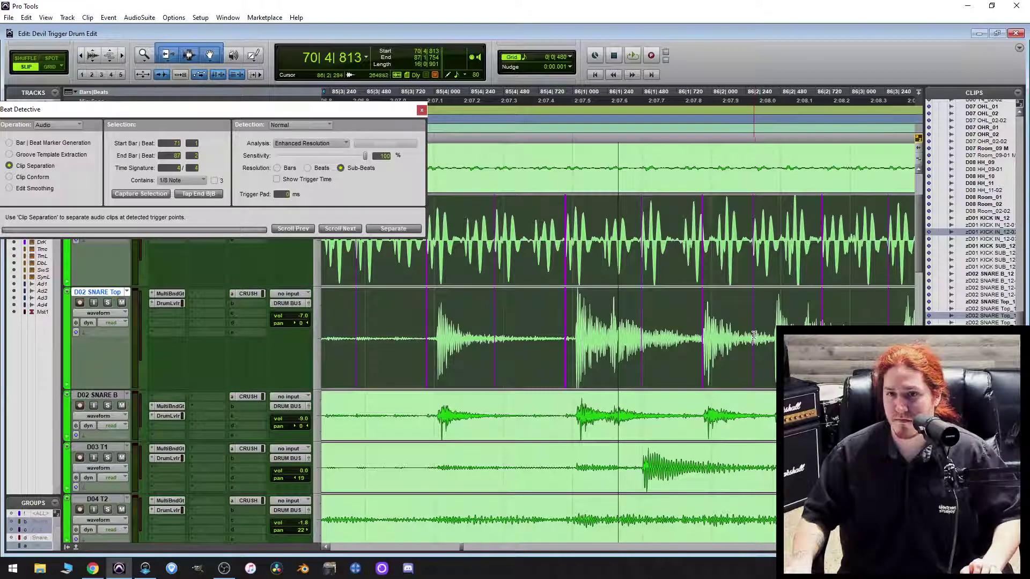
pyautogui.moveTo(754, 350); pyautogui.dragTo(773, 339)
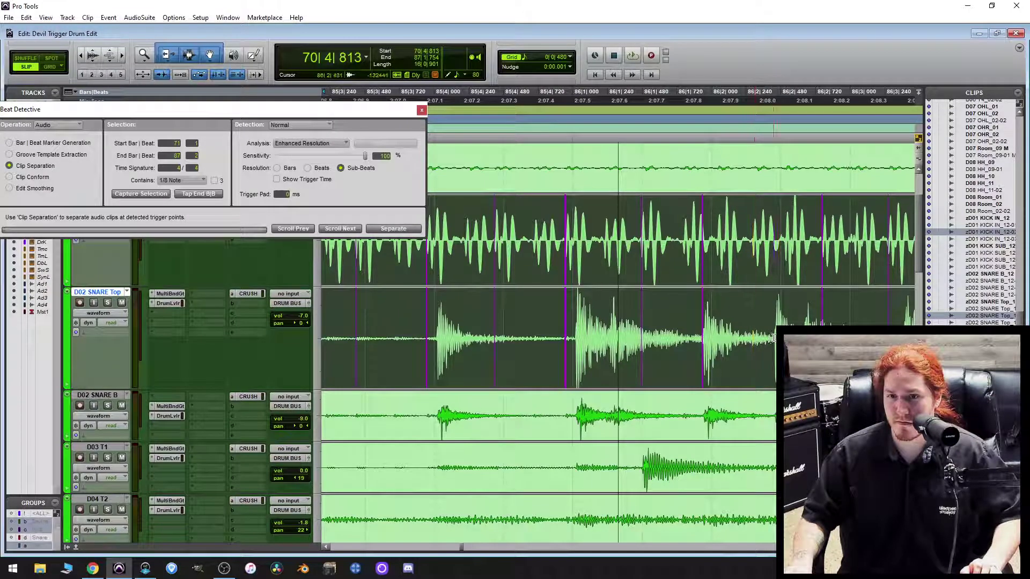
pyautogui.hscroll(3, 737, 343)
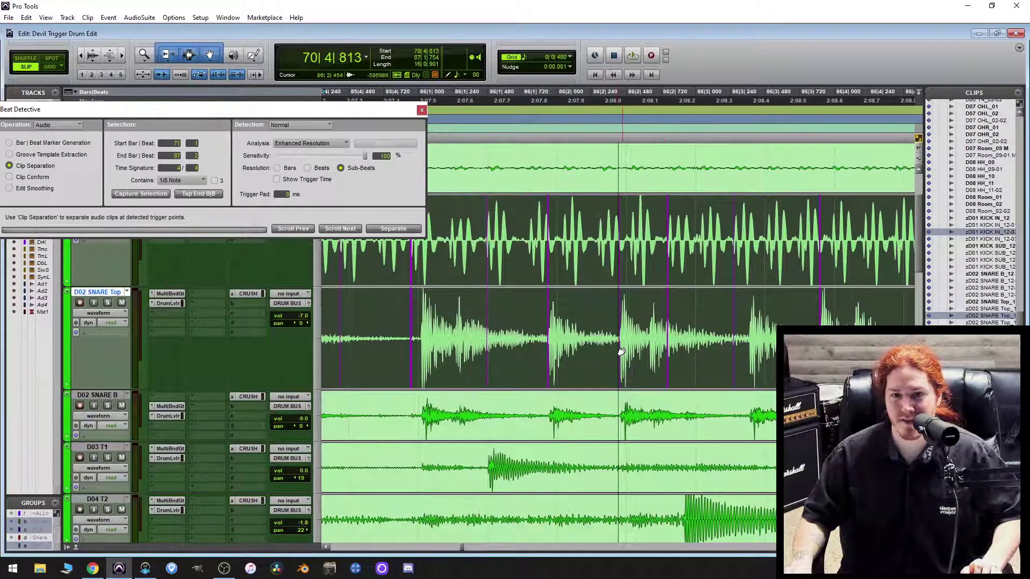
# Move the late bar 86 beat 2 trigger to the very start of the D04 T2 tom hit just before beat 3.
pyautogui.click(668, 272)
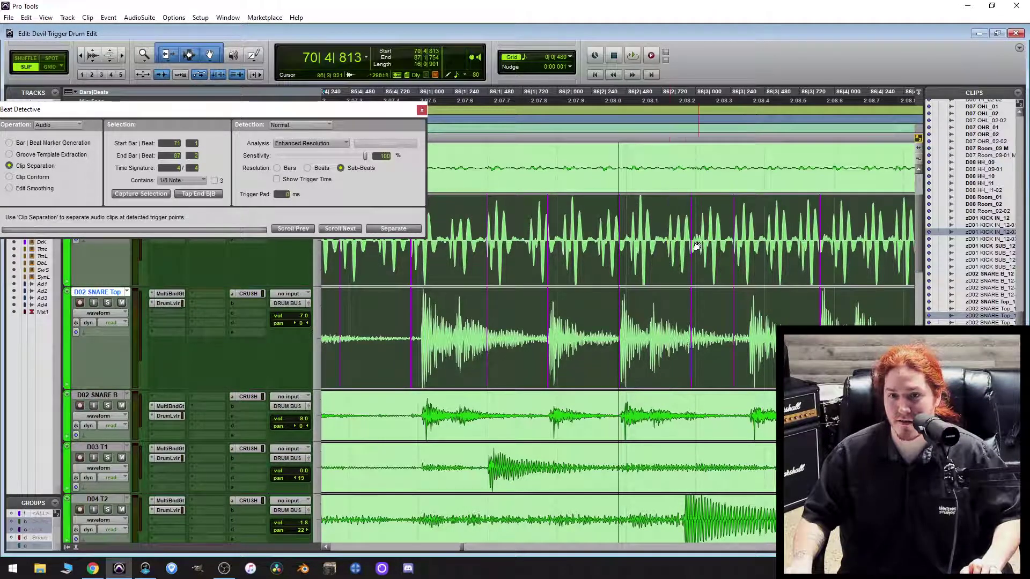
pyautogui.hotkey('ctrl', ']')
pyautogui.hotkey('ctrl', ']')
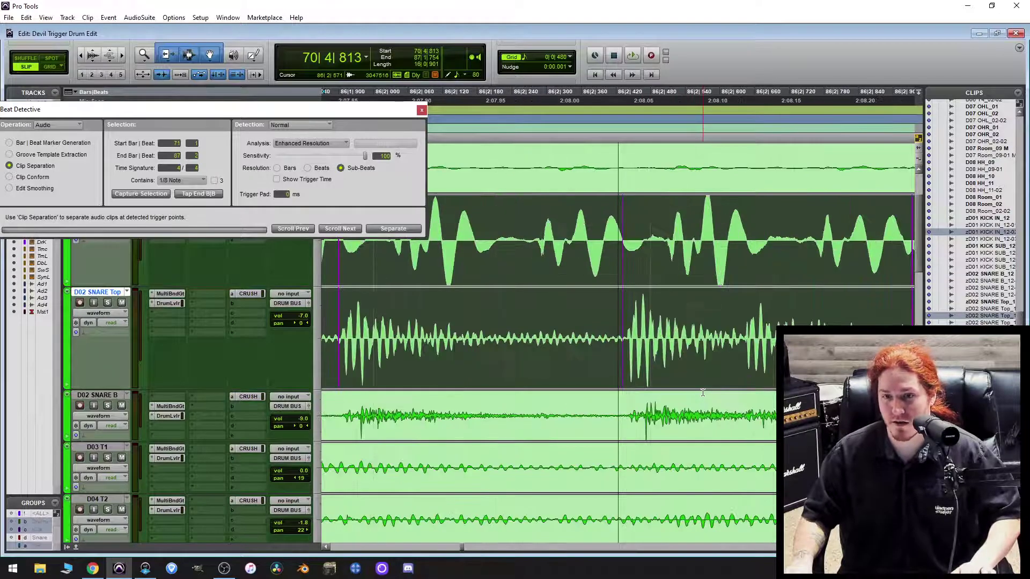
pyautogui.hscroll(4, 644, 375)
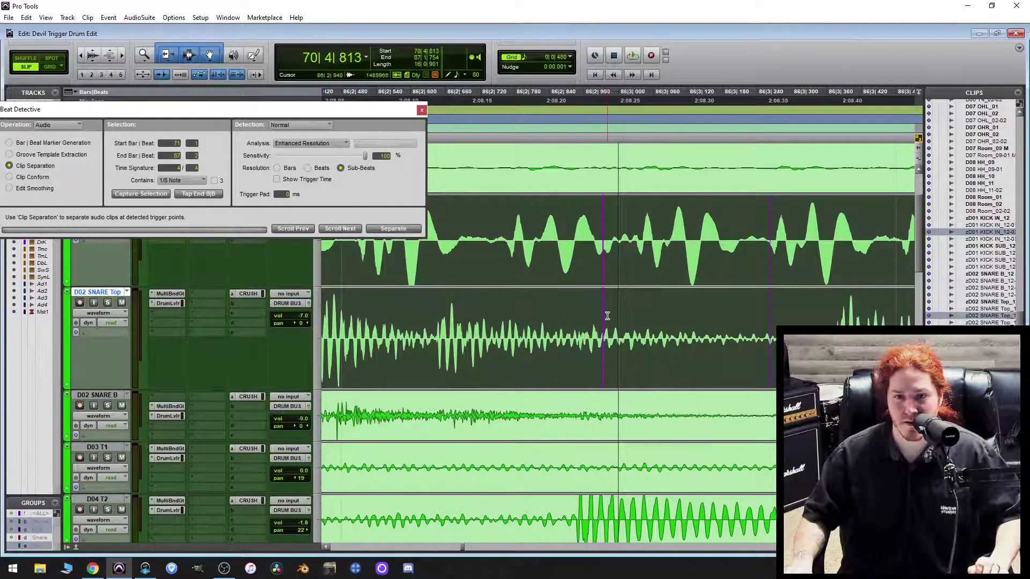
pyautogui.click(603, 373)
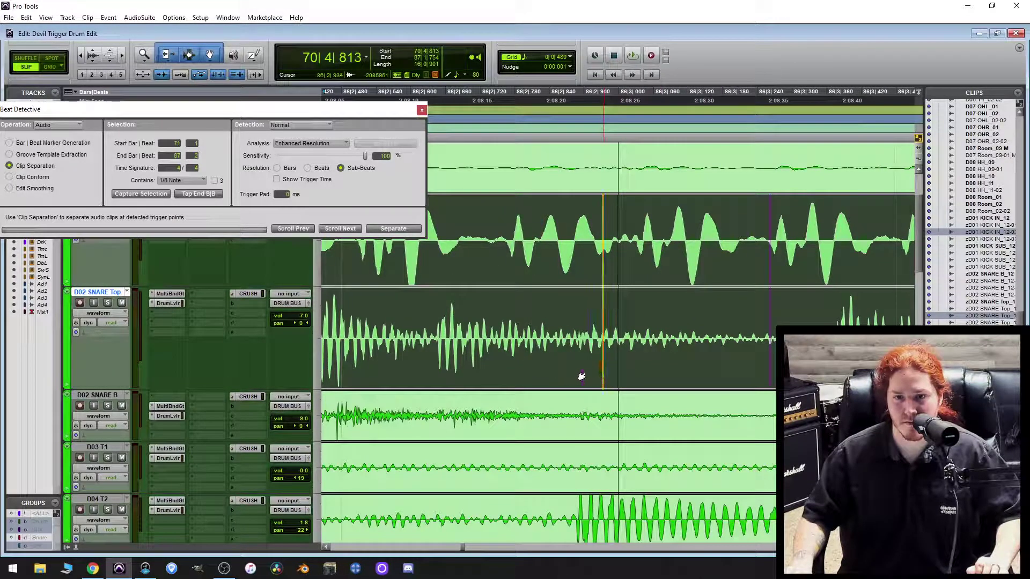
pyautogui.hotkey('ctrl', ']')
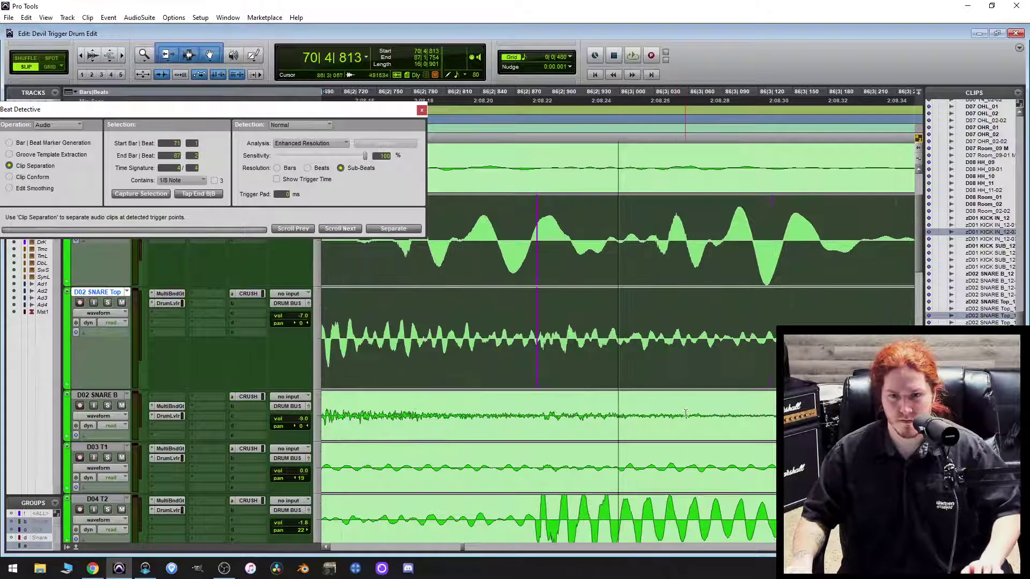
pyautogui.hscroll(-3, 686, 413)
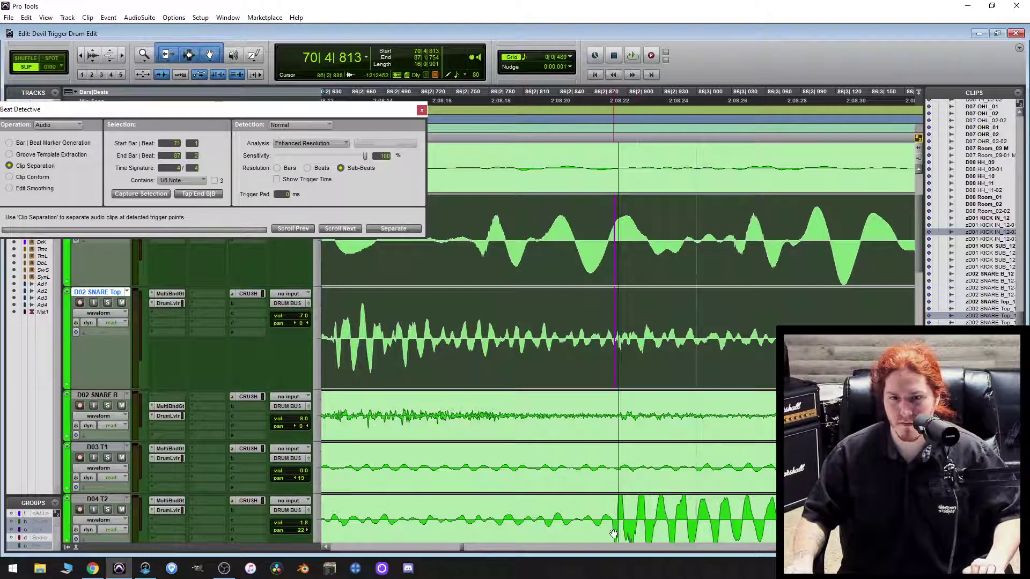
pyautogui.moveTo(613, 374); pyautogui.dragTo(610, 372)
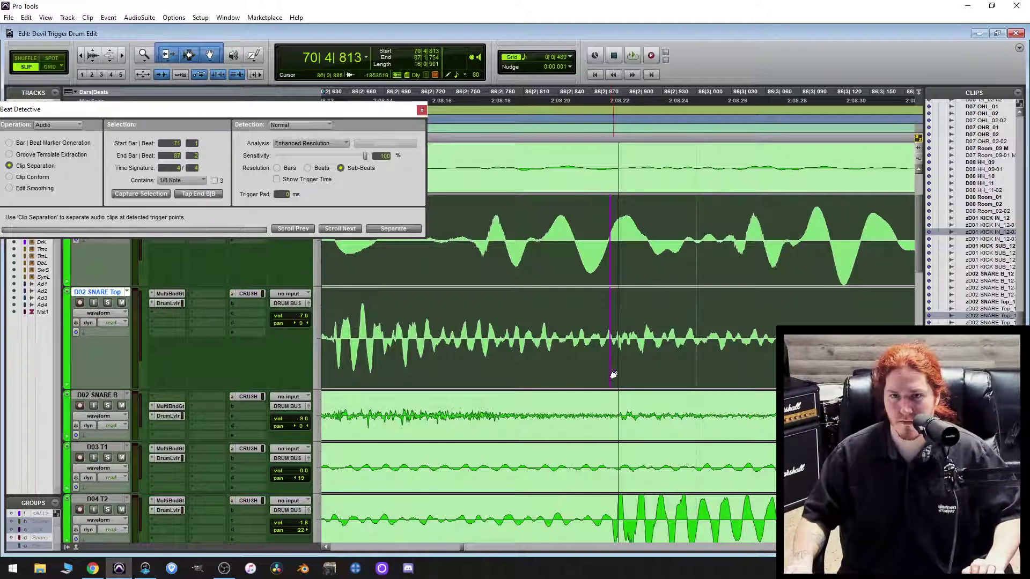
# Move the bar 86 beat 3 trigger forward to the start of that beat's D02 SNARE Top hit.
pyautogui.press('r')
pyautogui.press('r')
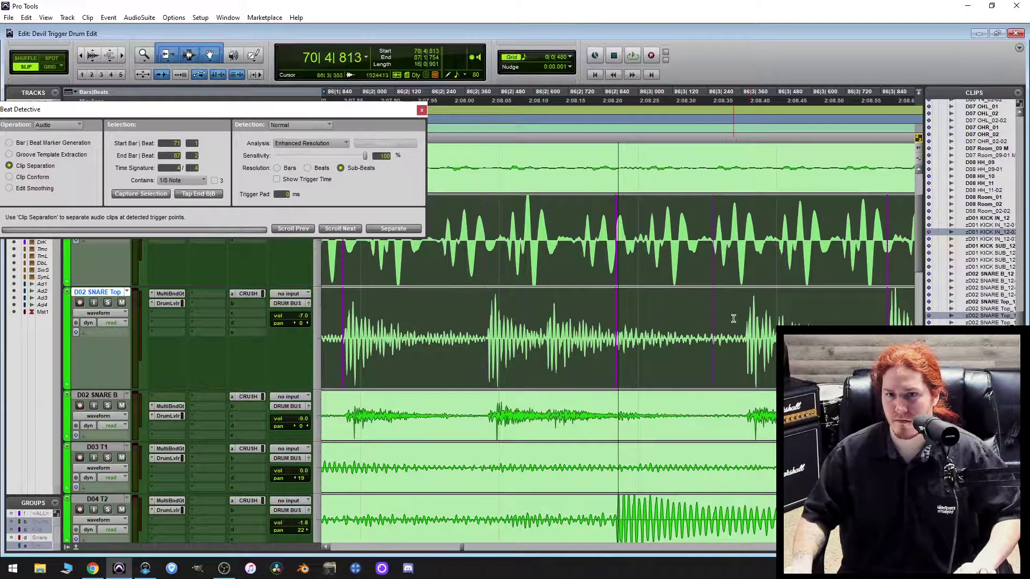
pyautogui.moveTo(714, 365); pyautogui.dragTo(746, 348)
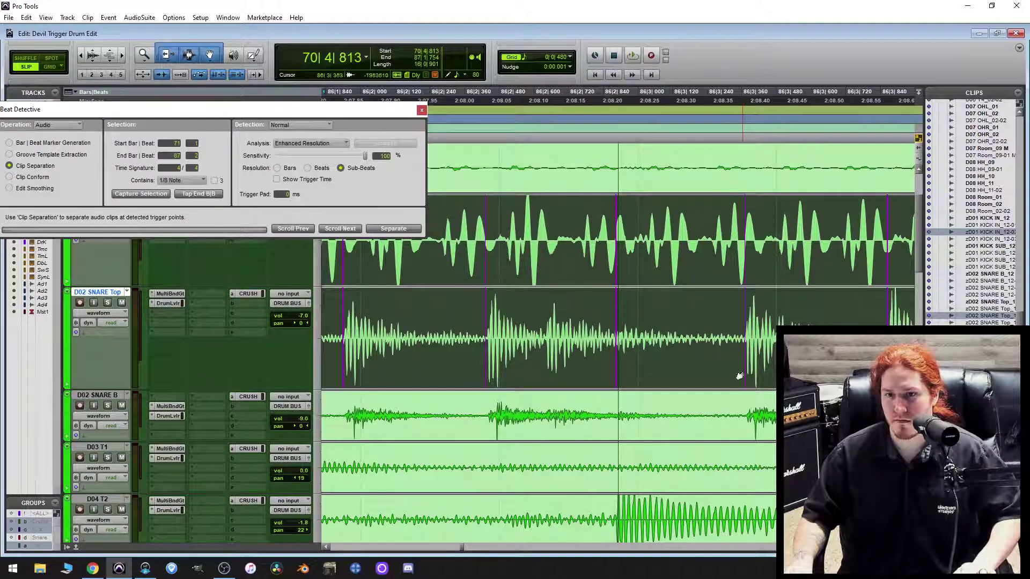
# Move the late bar 86 beat 4 trigger back onto the mid-beat kick before the Breakdown.
pyautogui.hscroll(3, 752, 358)
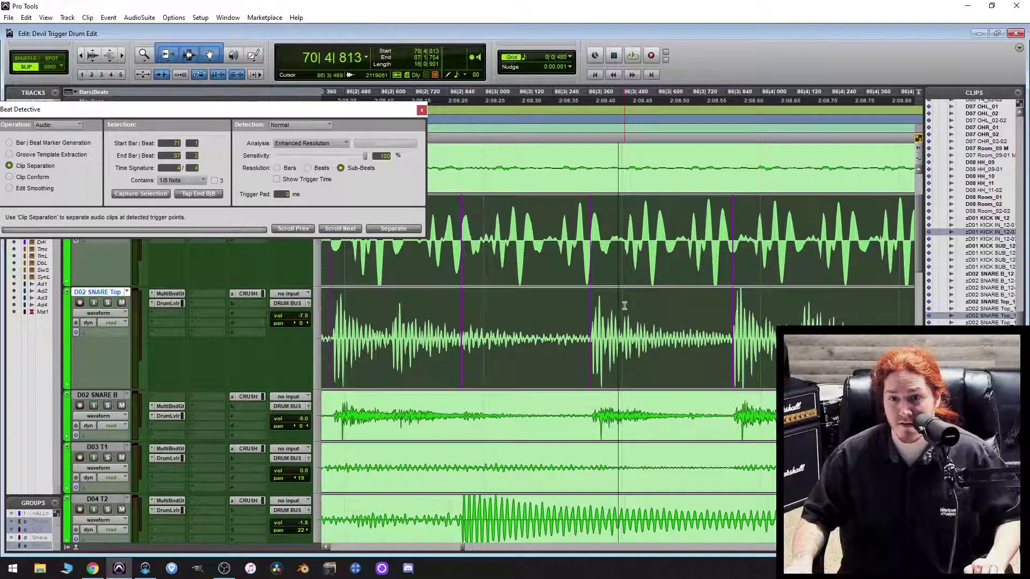
pyautogui.hscroll(2, 624, 306)
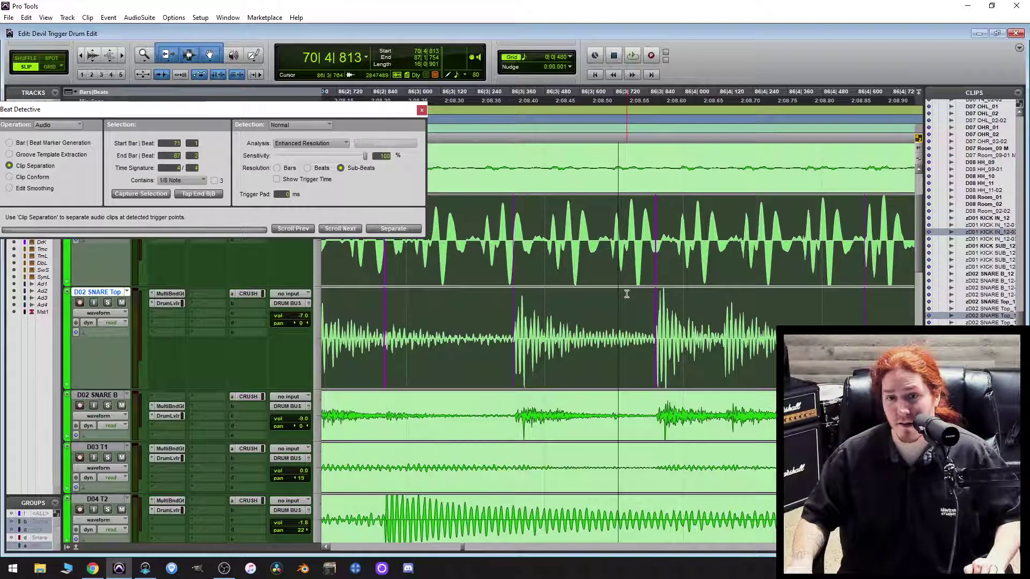
pyautogui.hscroll(2, 627, 294)
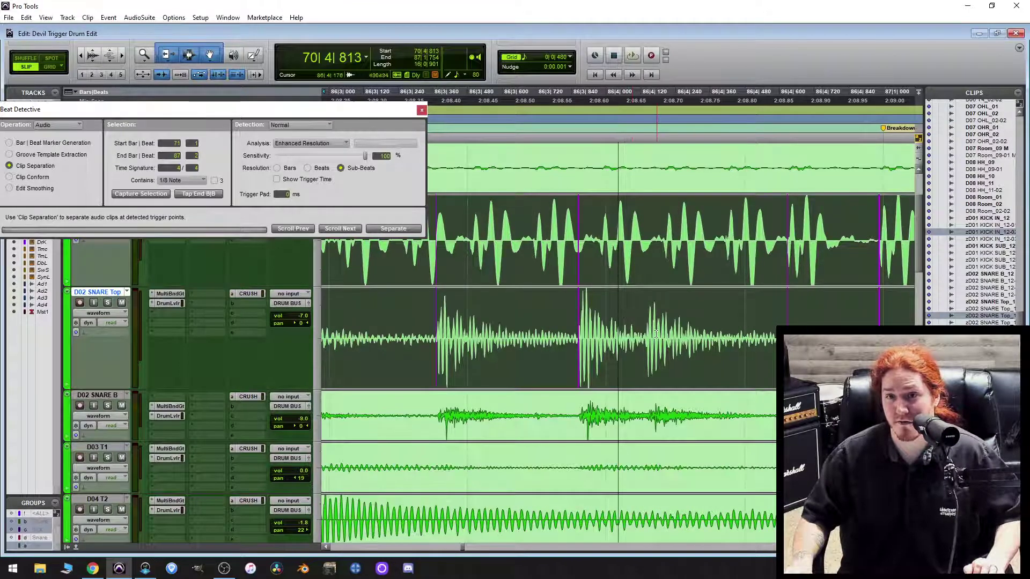
pyautogui.hscroll(2, 660, 332)
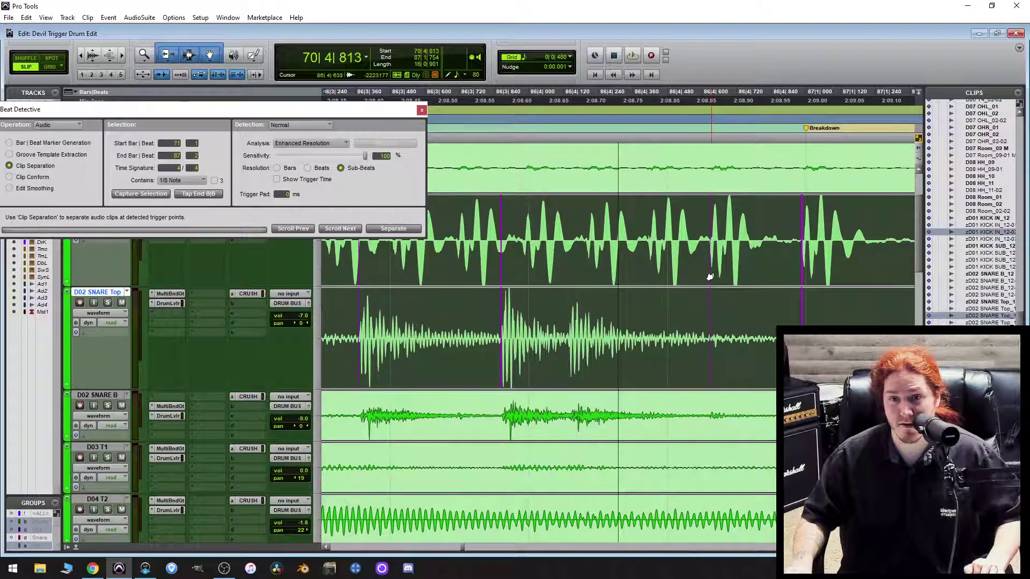
pyautogui.moveTo(710, 277); pyautogui.dragTo(648, 256)
pyautogui.hscroll(4, 691, 296)
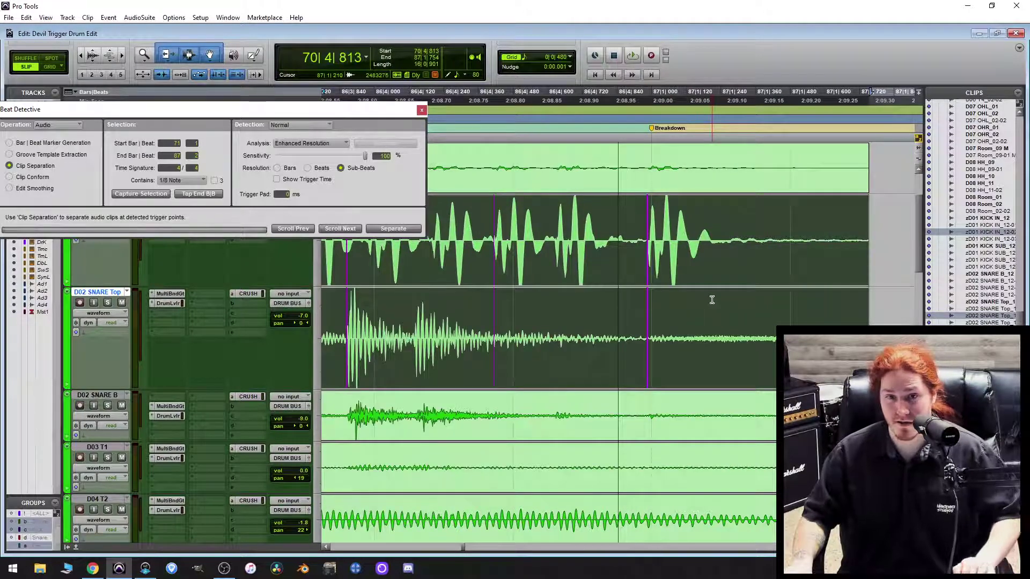
# Separate the Solo clips across all drum tracks at the corrected Beat Detective triggers, leaving Beat Detective closed.
pyautogui.scroll(-5, 712, 299)
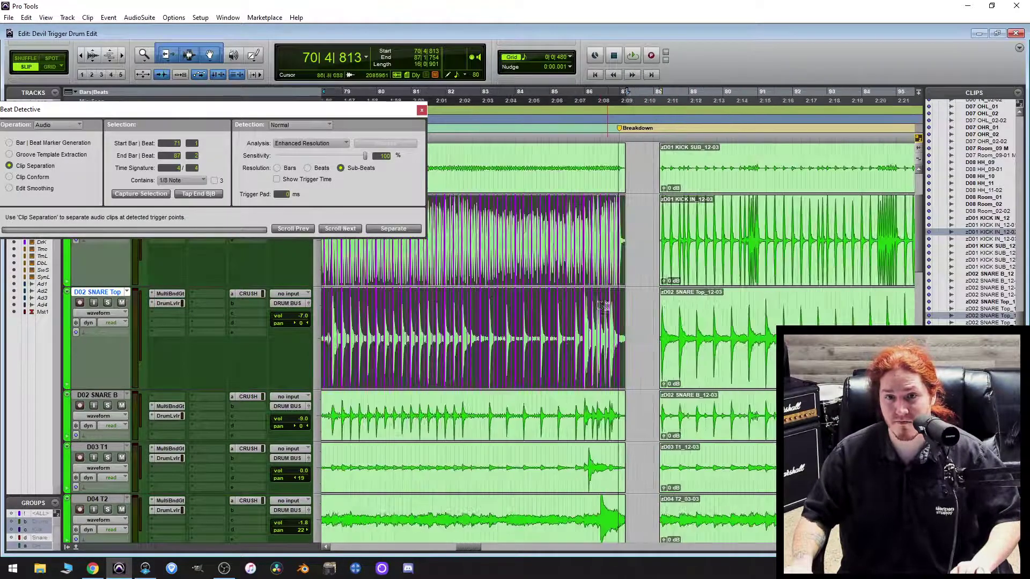
pyautogui.hscroll(-5, 603, 306)
pyautogui.hscroll(-5, 590, 311)
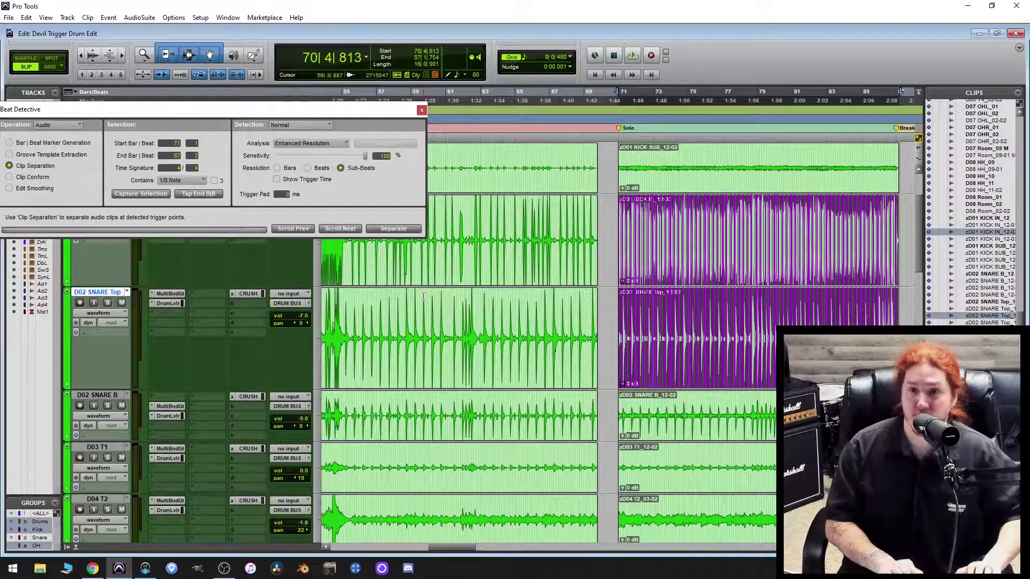
pyautogui.scroll(-5, 424, 295)
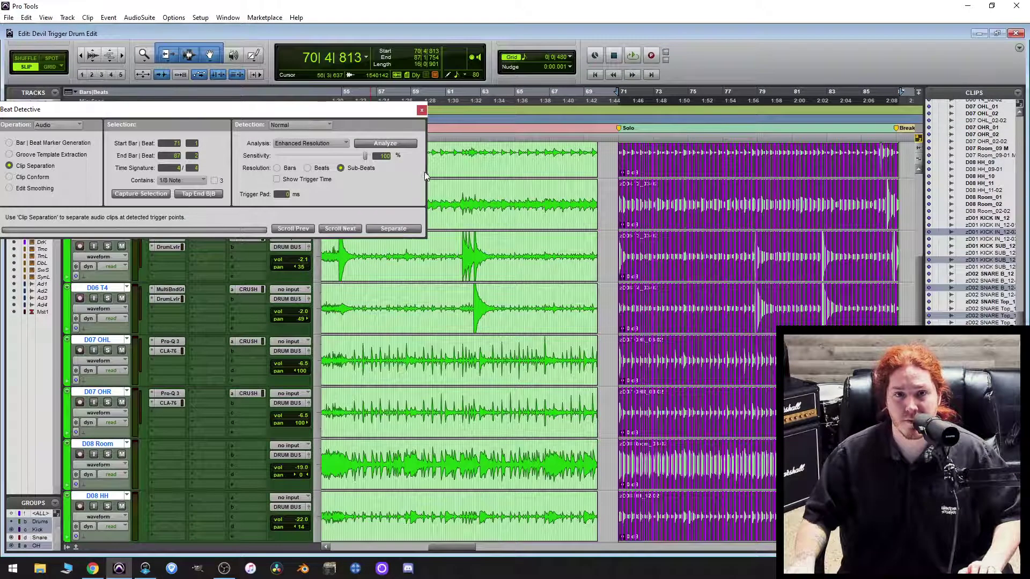
pyautogui.click(422, 111)
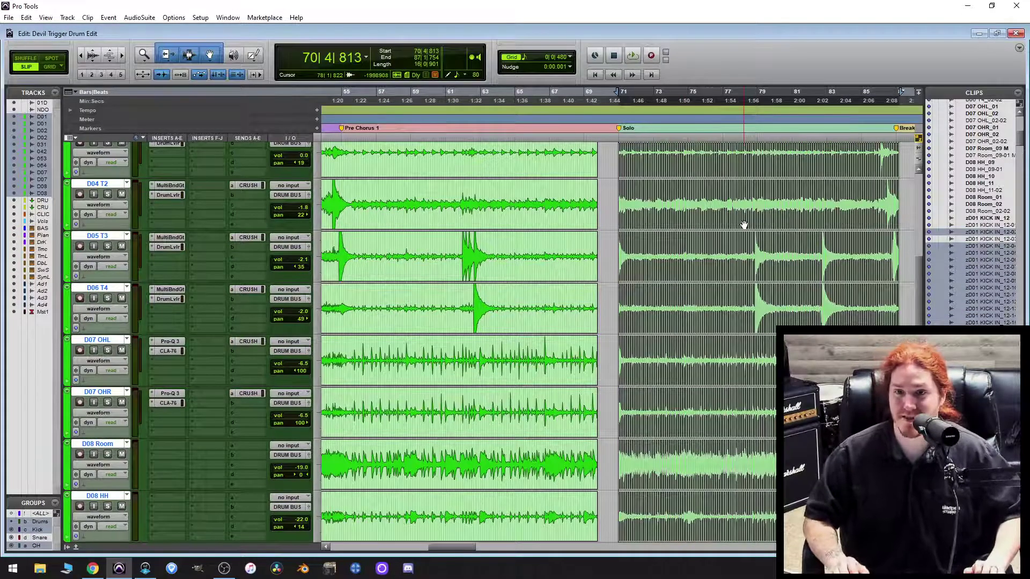
# Quantize the separated Solo audio clips to the 1/8 note grid at 100% strength.
pyautogui.hotkey('alt', '0')
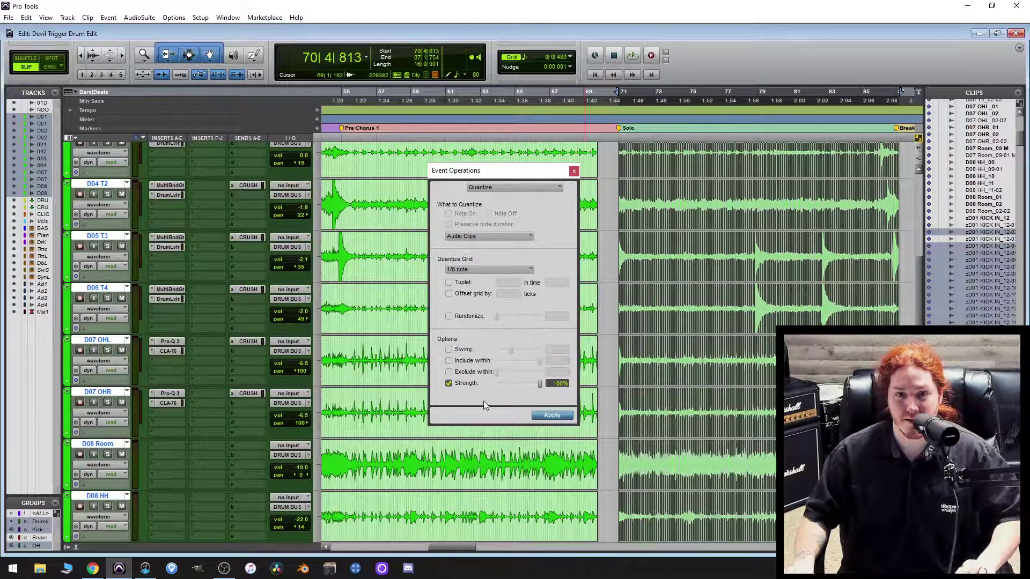
pyautogui.click(570, 418)
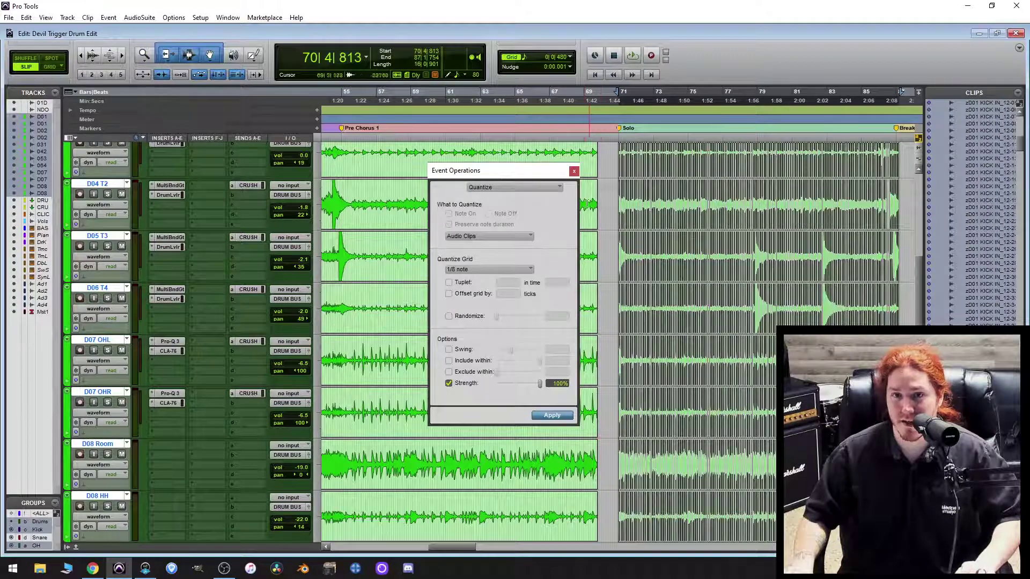
pyautogui.click(574, 171)
pyautogui.scroll(10, 708, 269)
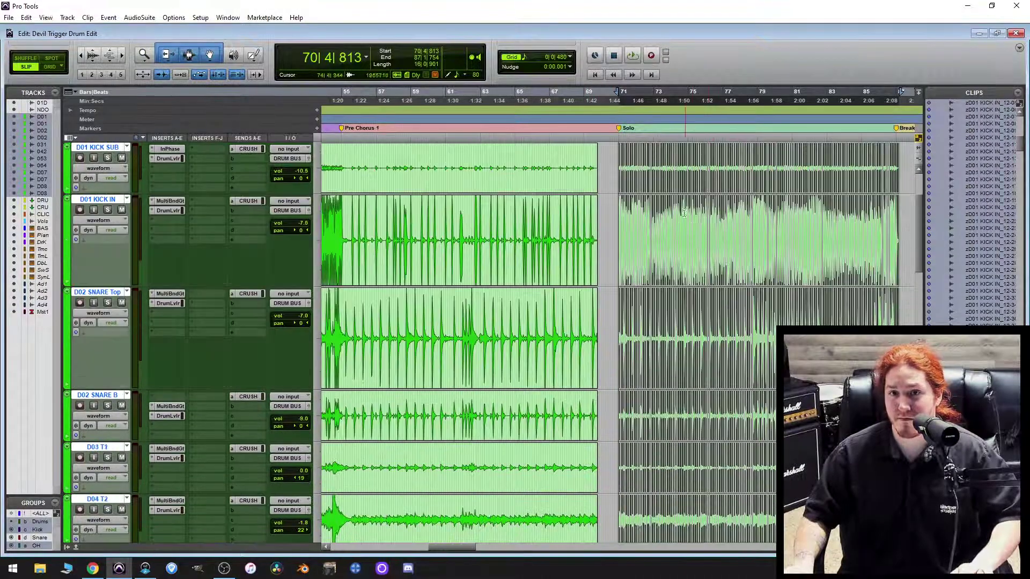
# Apply Beat Detective edit smoothing with Fill Gaps to the quantized Solo clips and leave Beat Detective closed.
pyautogui.press('t')
pyautogui.press('t')
pyautogui.press('t')
pyautogui.press('t')
pyautogui.press('t')
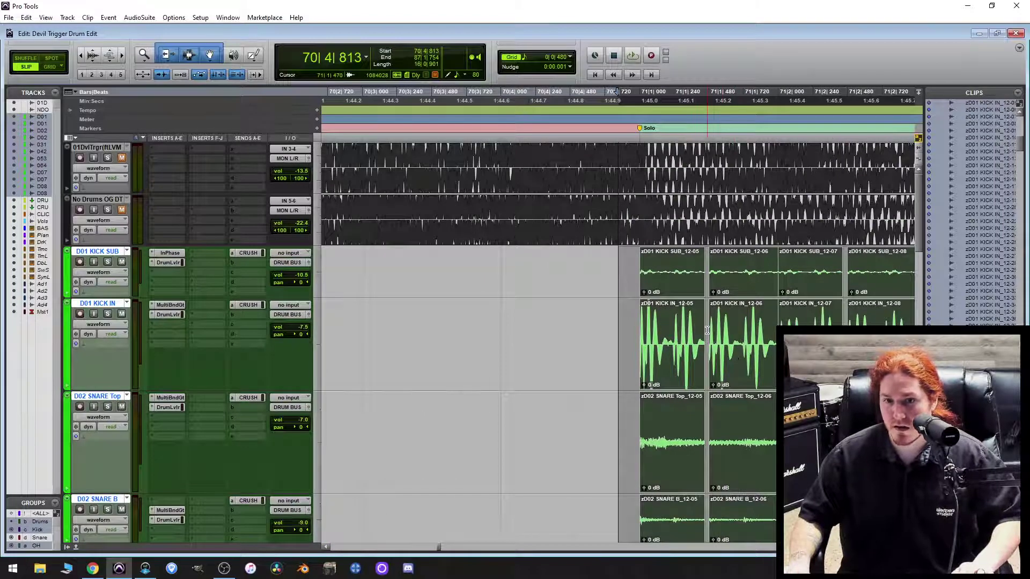
pyautogui.press('r')
pyautogui.press('r')
pyautogui.press('r')
pyautogui.press('r')
pyautogui.press('r')
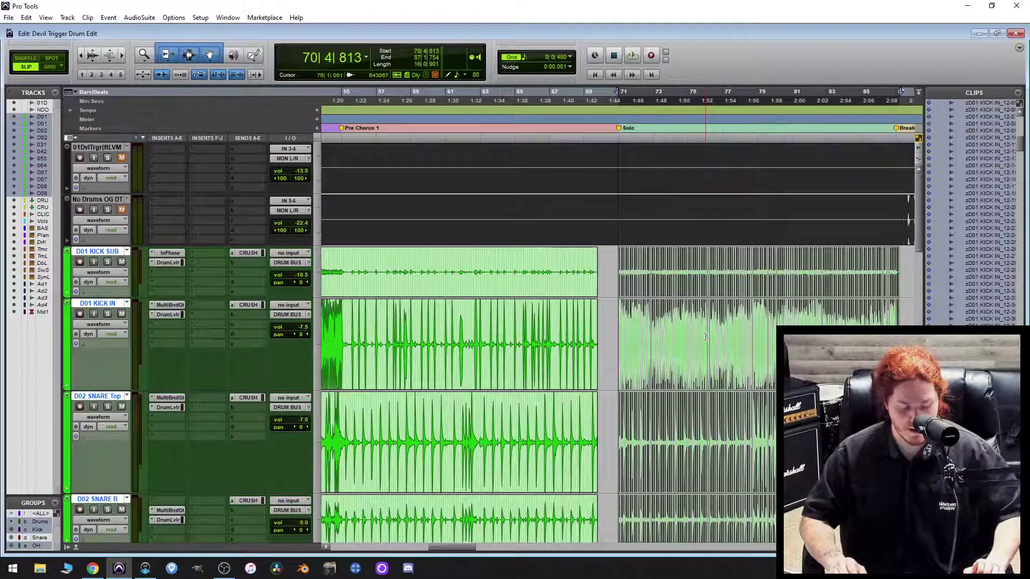
pyautogui.hotkey('ctrl', '8')
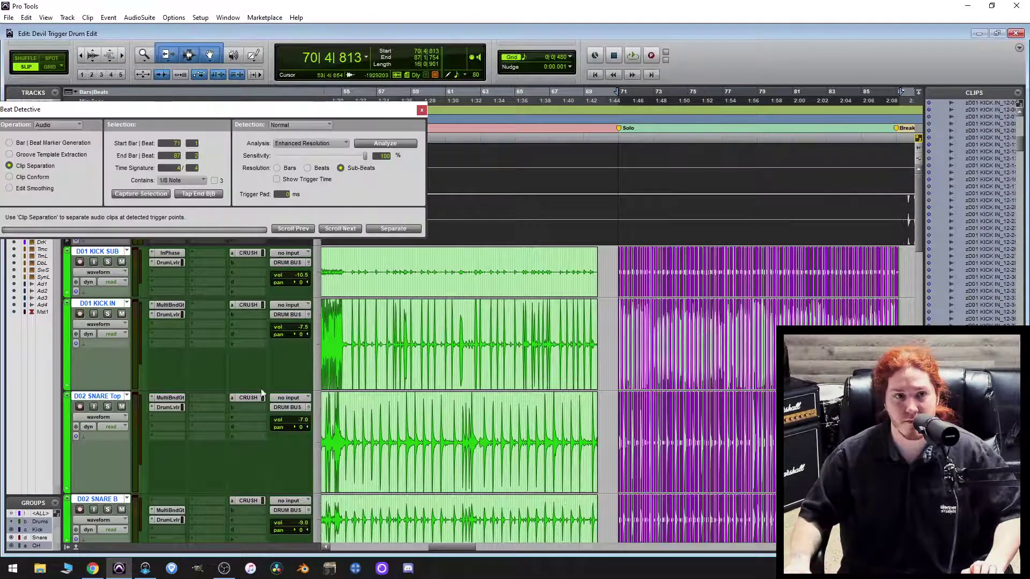
pyautogui.click(43, 191)
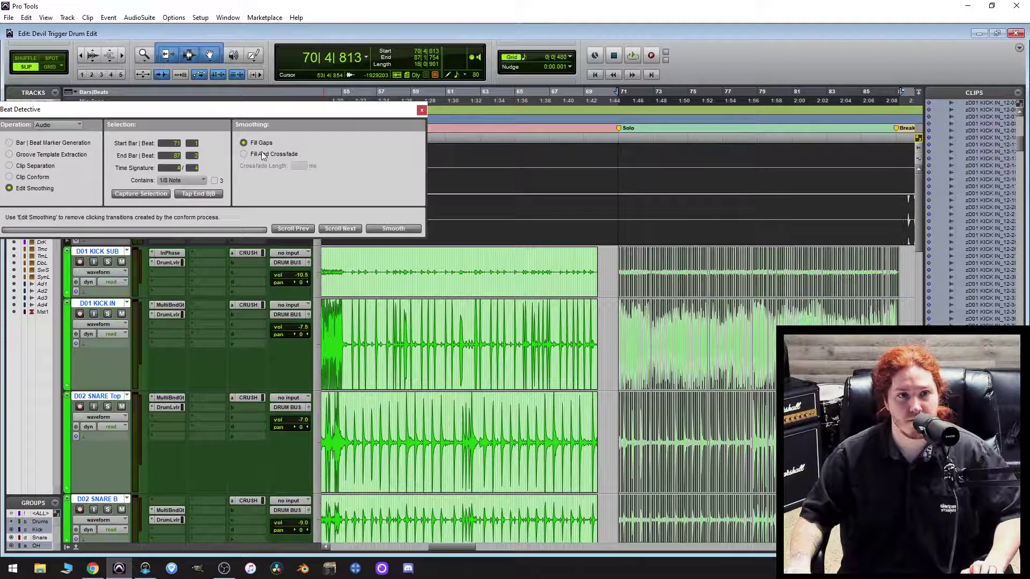
pyautogui.click(401, 230)
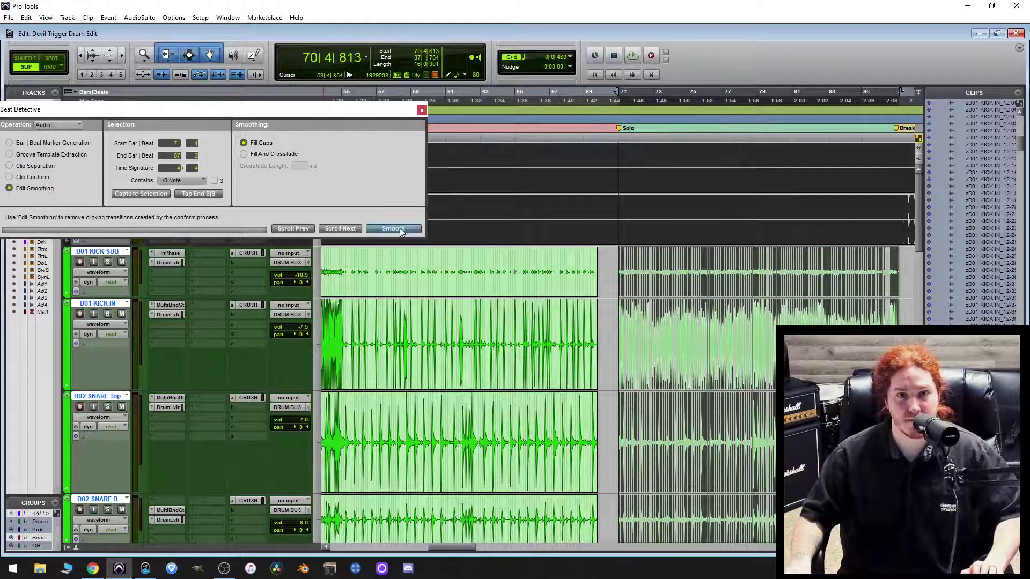
pyautogui.click(421, 110)
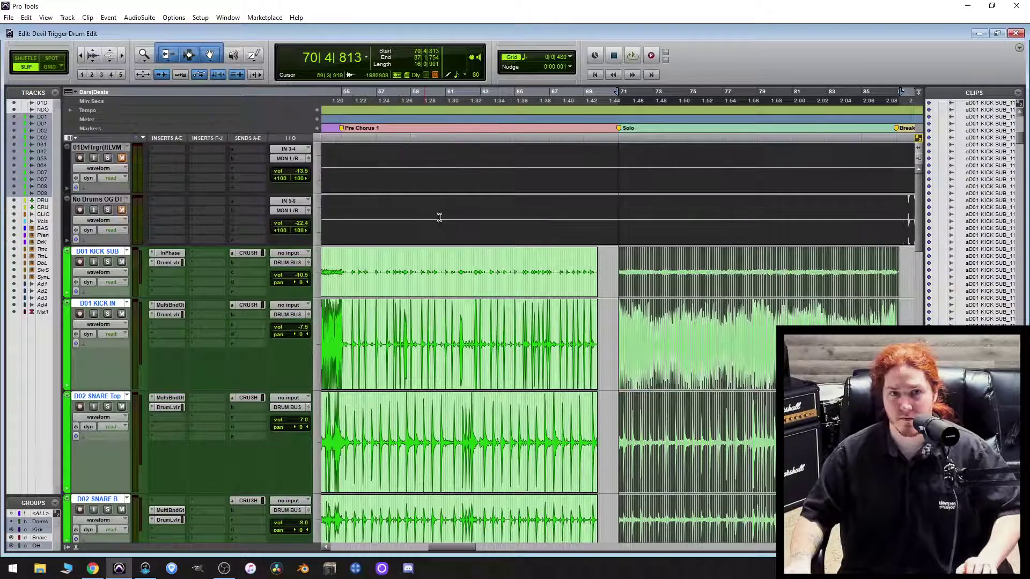
# Extend the end of the drum clips before the Solo marker to 70|4|724.
pyautogui.press('t')
pyautogui.press('t')
pyautogui.press('t')
pyautogui.press('t')
pyautogui.press('t')
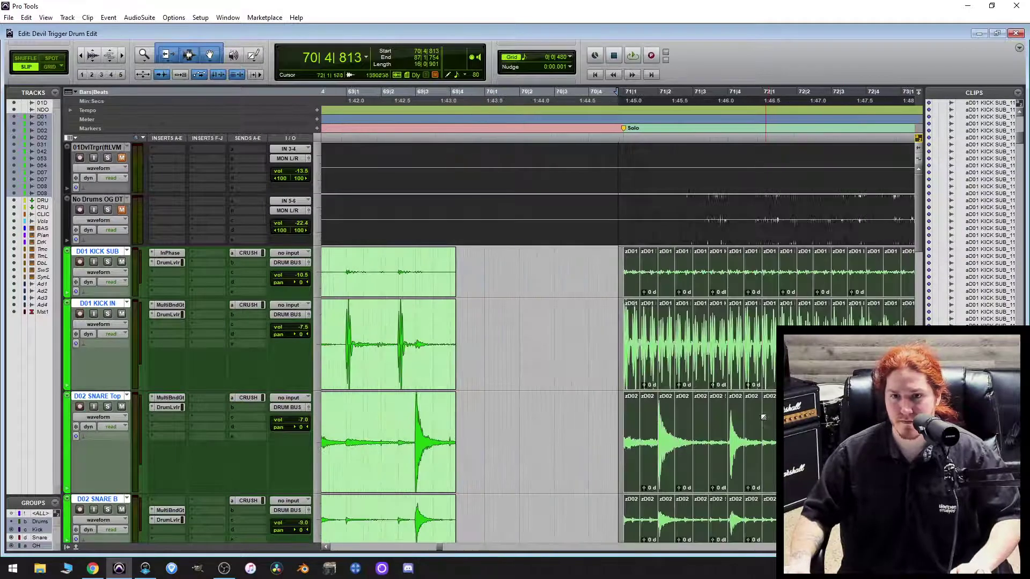
pyautogui.press('r')
pyautogui.press('r')
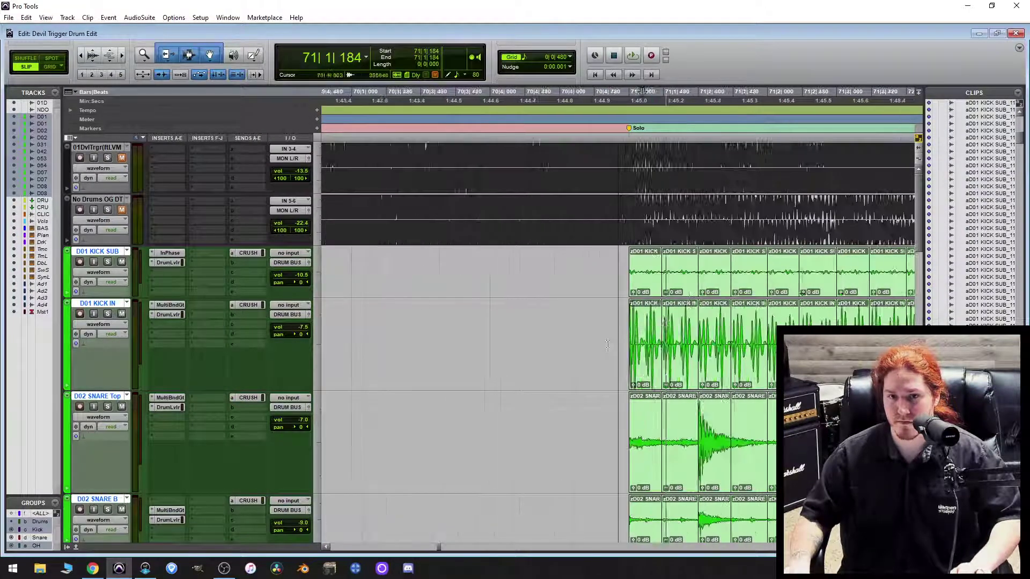
pyautogui.moveTo(457, 351); pyautogui.dragTo(617, 347)
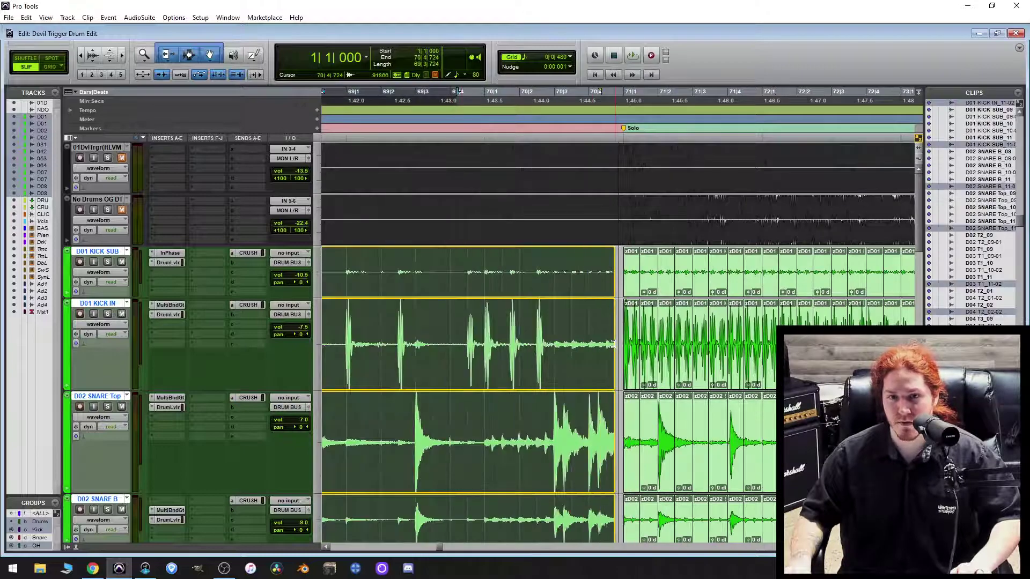
# Close the remaining gap by extending the pre-Solo drum clips up to the first Solo clip at 71|1|015.
pyautogui.click(633, 354)
pyautogui.press('t')
pyautogui.press('t')
pyautogui.press('t')
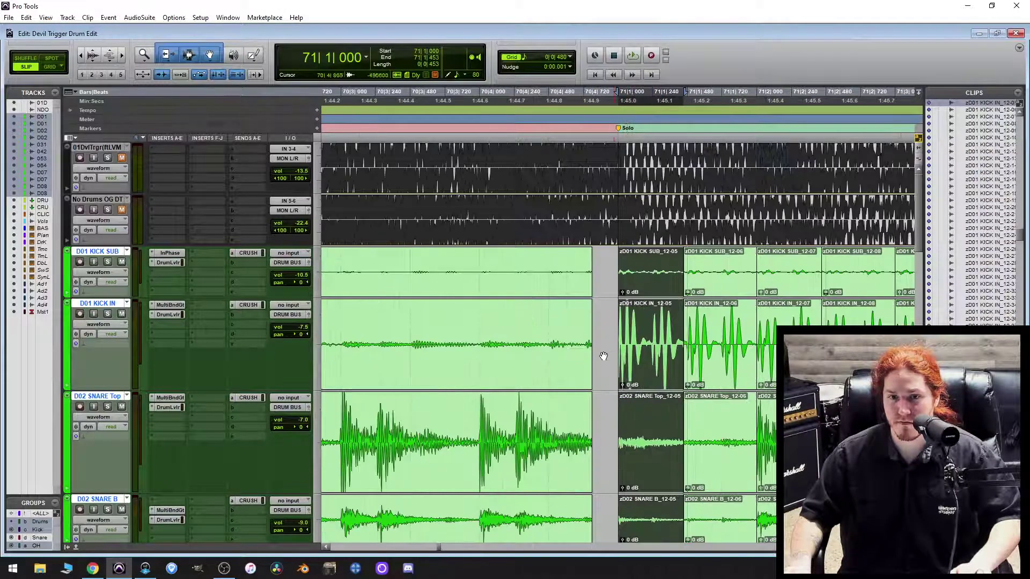
pyautogui.click(570, 352)
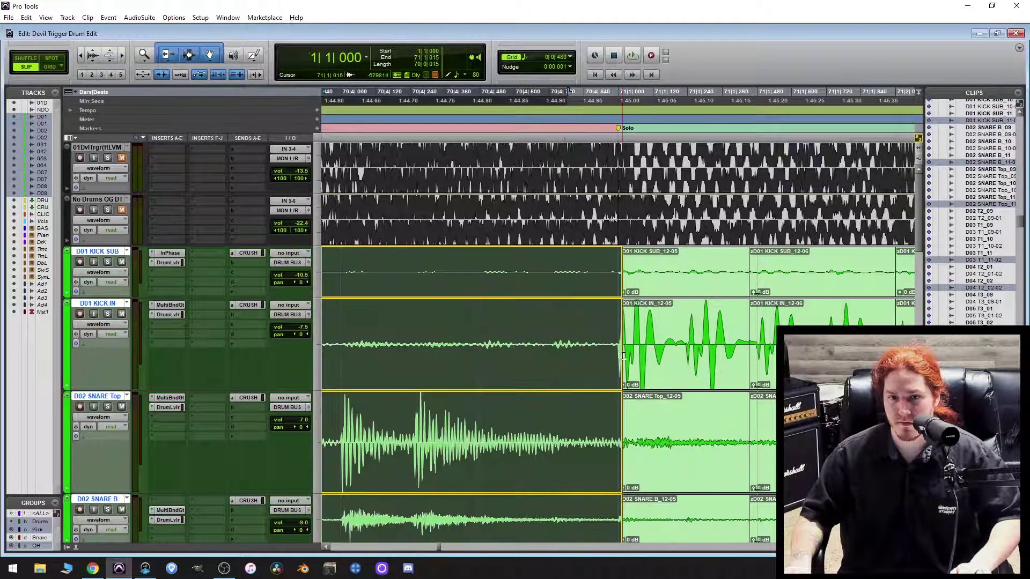
# Trim the first Solo clip's start back to 70|4|902 across the drum tracks, ahead of the downbeat hit.
pyautogui.moveTo(620, 356); pyautogui.dragTo(605, 374)
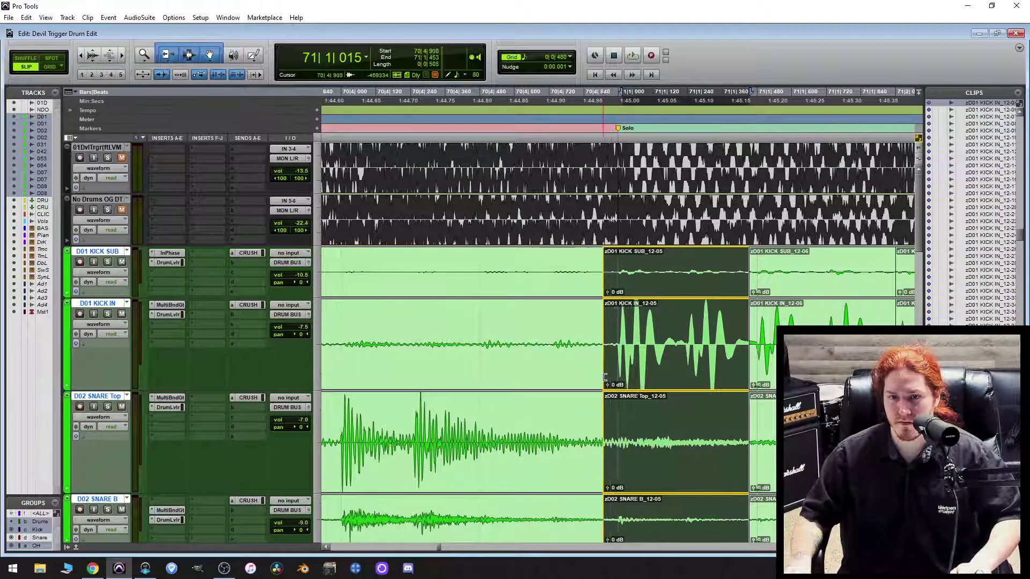
pyautogui.scroll(-5, 631, 382)
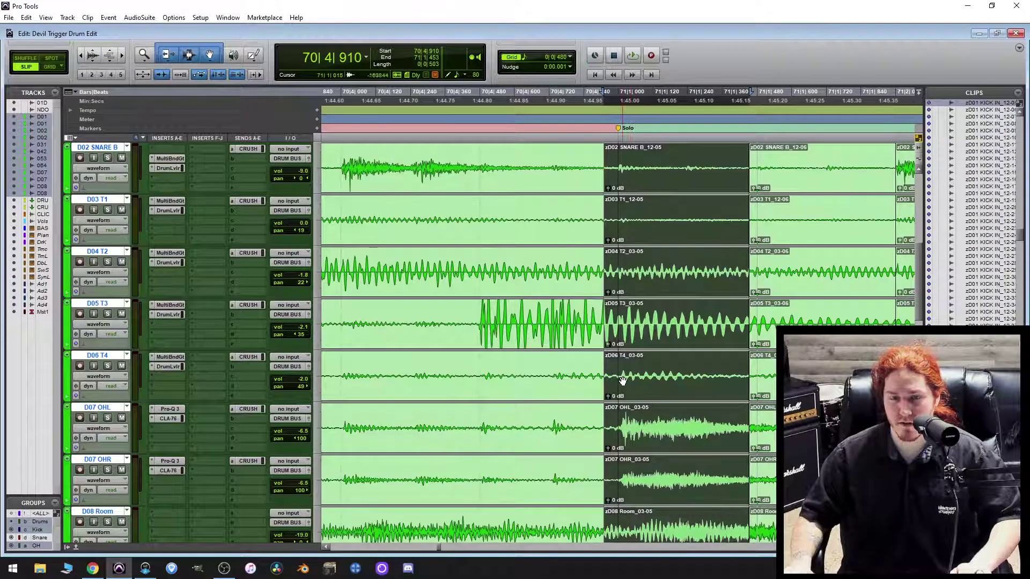
pyautogui.press('t')
pyautogui.press('t')
pyautogui.press('t')
pyautogui.moveTo(625, 337); pyautogui.dragTo(601, 341)
pyautogui.press('r')
pyautogui.press('r')
pyautogui.press('r')
pyautogui.press('r')
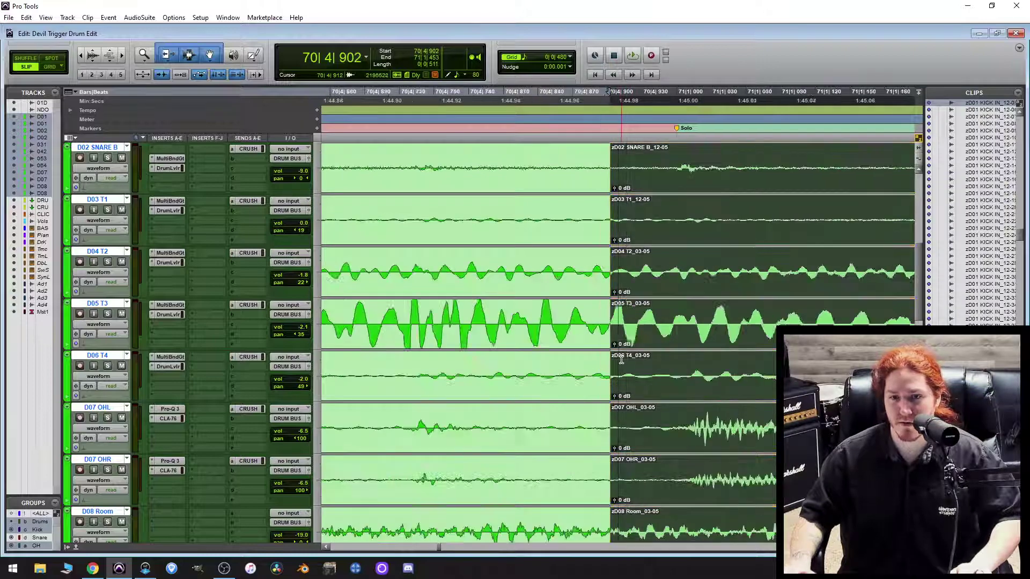
# Trim the start of the second Solo clip, zD01 KICK IN_12-06, back to 71|1|436.
pyautogui.scroll(3, 774, 353)
pyautogui.scroll(1, 774, 353)
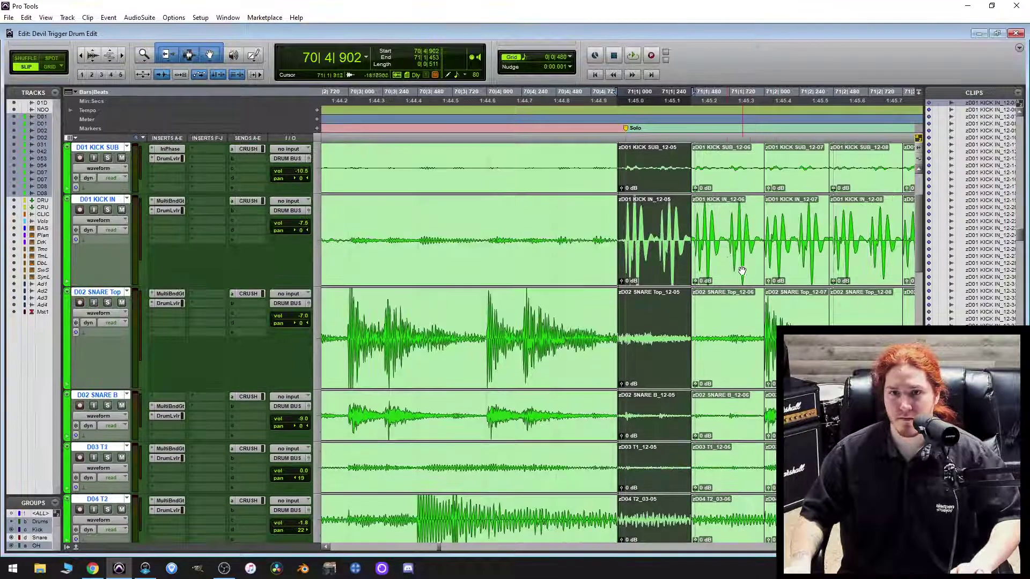
pyautogui.click(727, 260)
pyautogui.press('t')
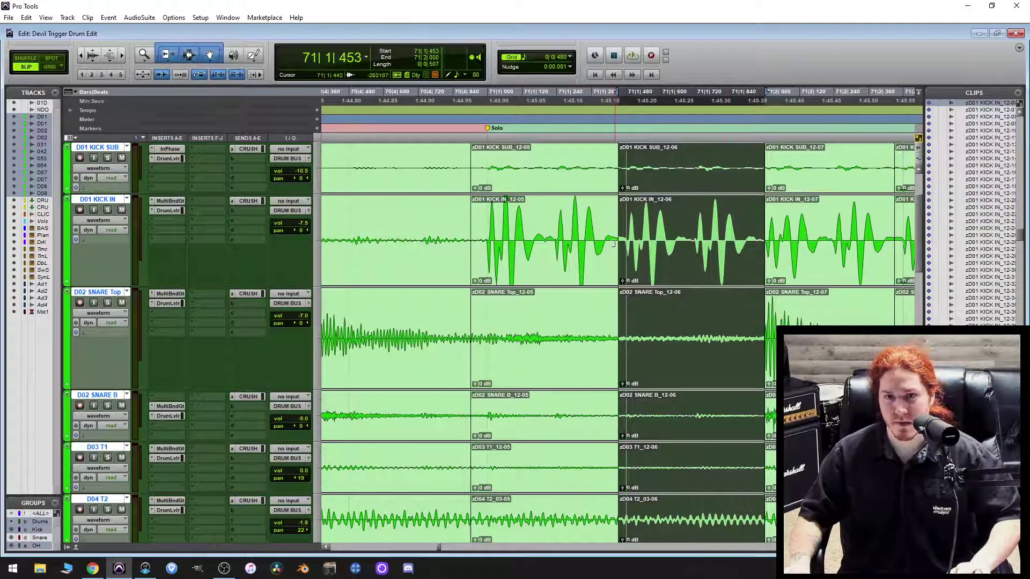
pyautogui.moveTo(619, 250); pyautogui.dragTo(615, 249)
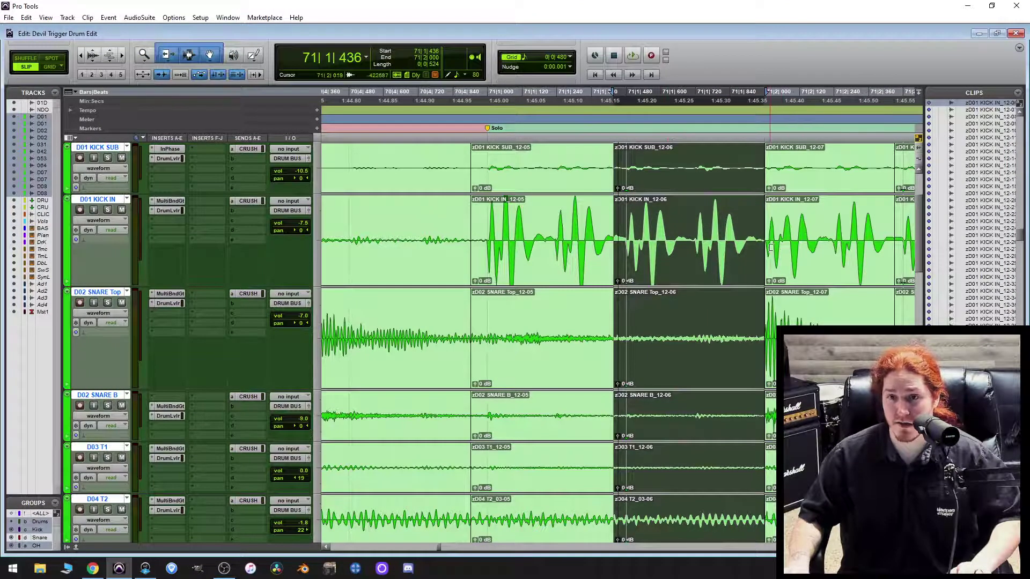
# Trim the starts of clips 12-07, 12-08 and 12-09 ahead of their hits, placing the last two at 71|2|444 and 71|2|918.
pyautogui.moveTo(771, 248); pyautogui.dragTo(740, 250)
pyautogui.hscroll(3, 747, 258)
pyautogui.hscroll(2, 665, 290)
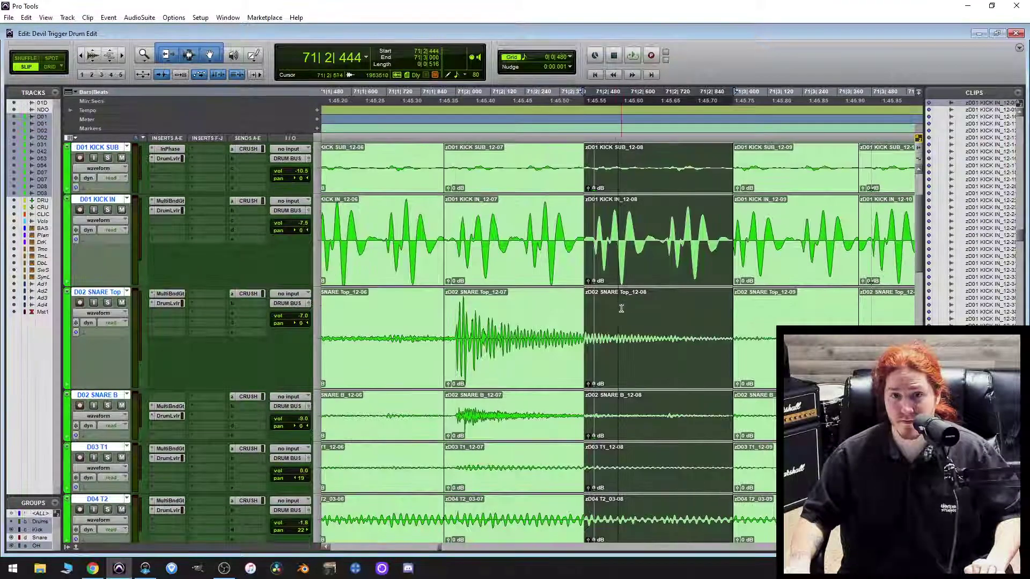
pyautogui.moveTo(738, 261); pyautogui.dragTo(721, 261)
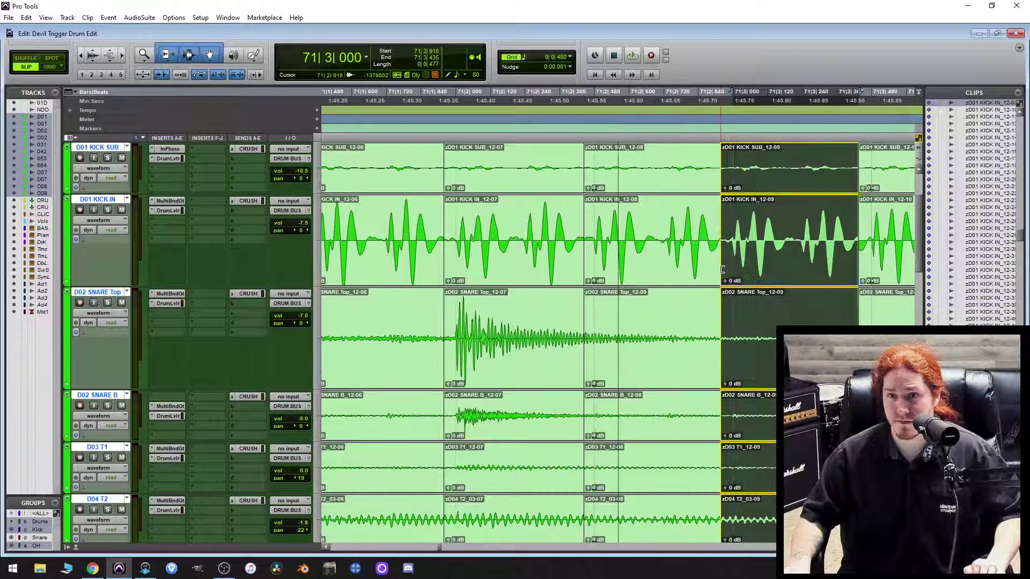
# Slip the audio inside the zD01 KICK IN_12-10 clip group slightly later and trim its start to 71|3|385.
pyautogui.hscroll(3, 650, 277)
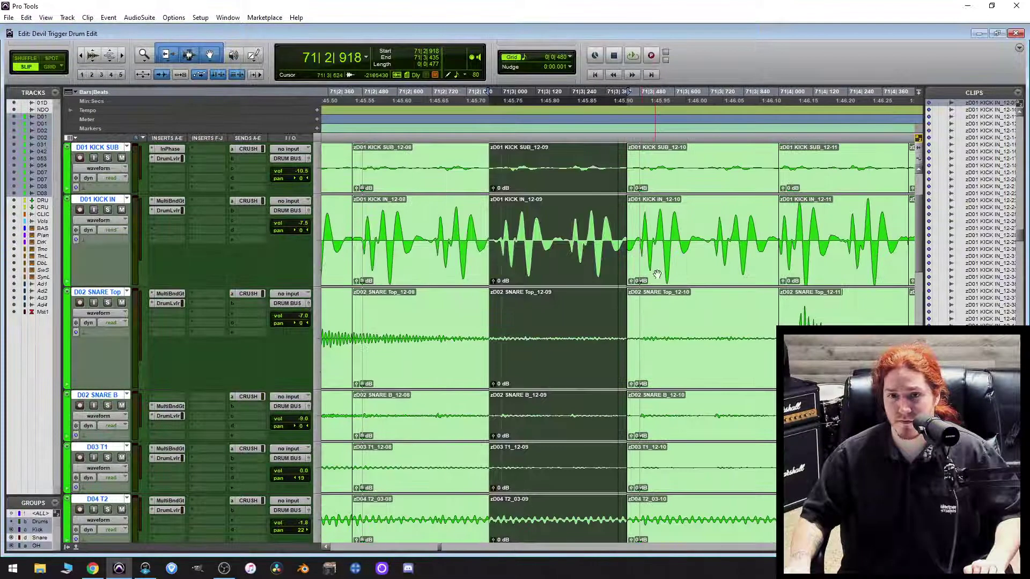
pyautogui.moveTo(627, 260); pyautogui.dragTo(618, 260)
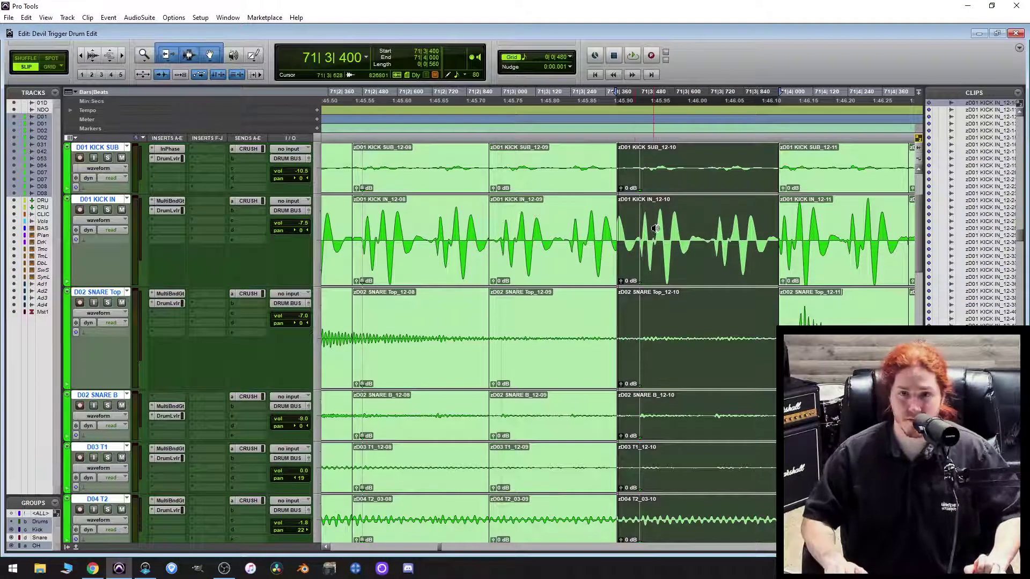
pyautogui.press('super+KP_Add')
pyautogui.press('super+KP_Add')
pyautogui.press('super+KP_Add')
pyautogui.press('super+KP_Add')
pyautogui.press('super+KP_Add')
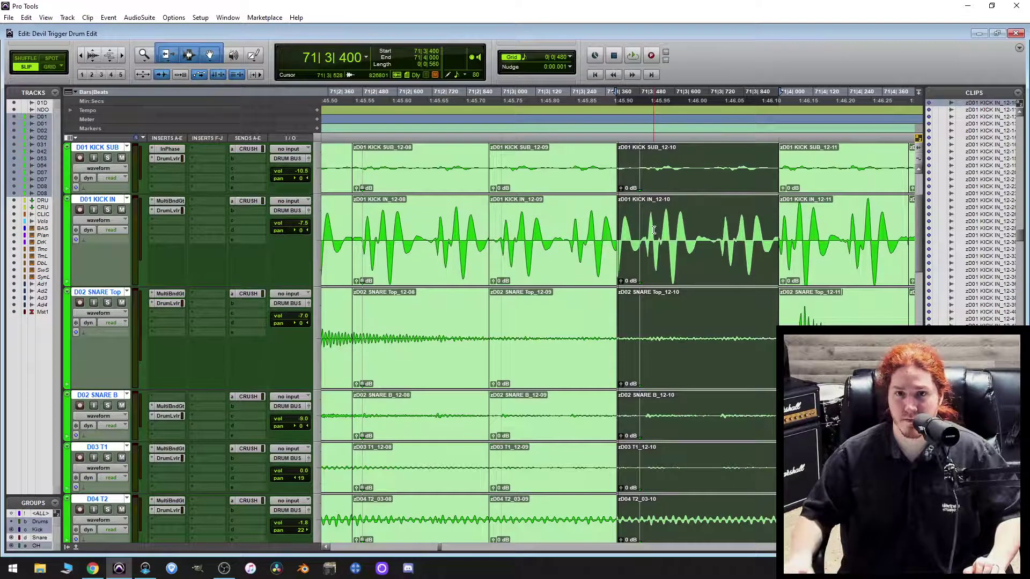
pyautogui.moveTo(619, 223); pyautogui.dragTo(614, 220)
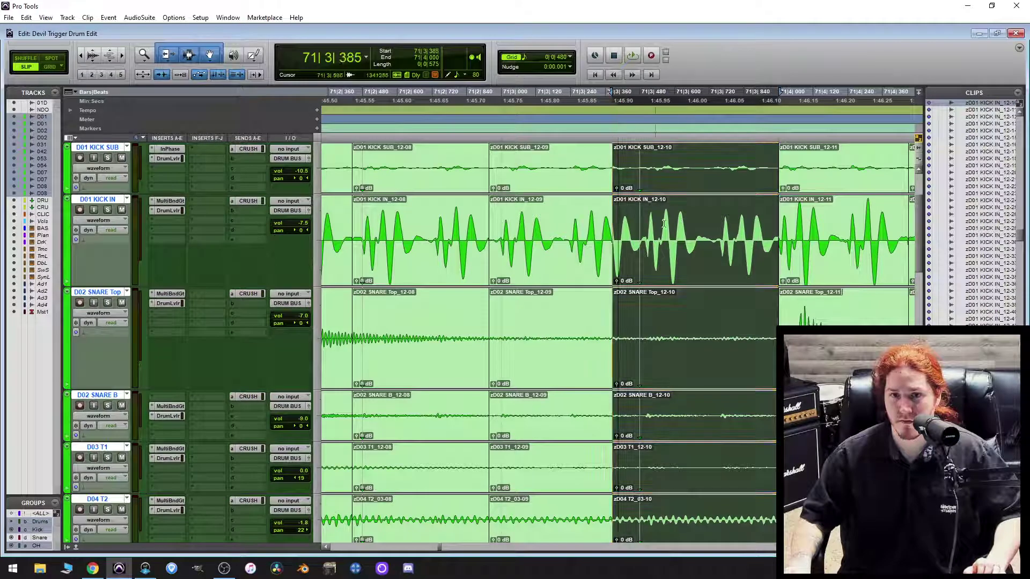
# Slip the audio inside the 12-11 drum clips earlier until the snare hit meets 71|4|000, and return only the kick clips' audio to its aligned position.
pyautogui.hotkey('ctrl', ']')
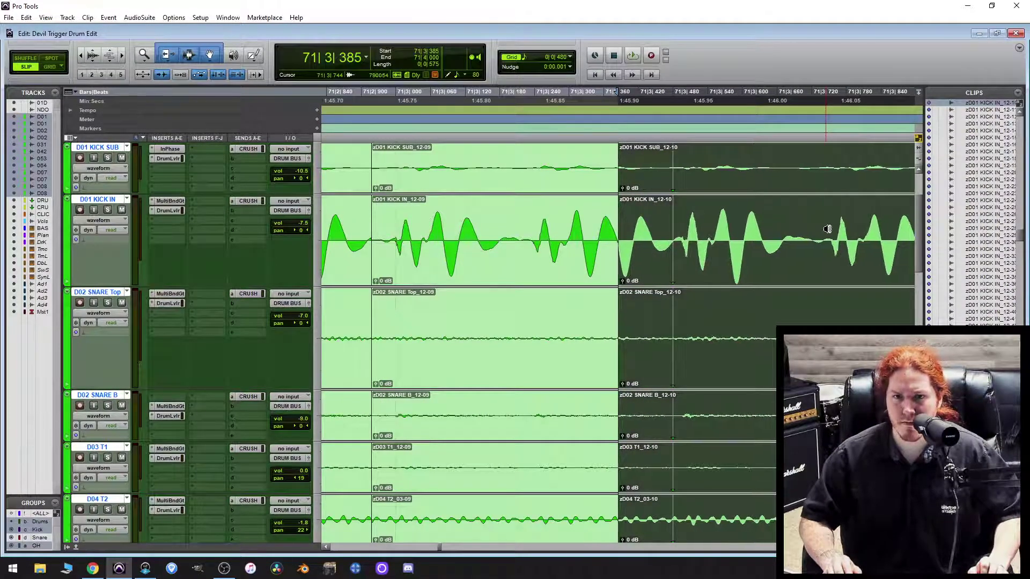
pyautogui.hotkey('ctrl', '[')
pyautogui.hotkey('ctrl', '[')
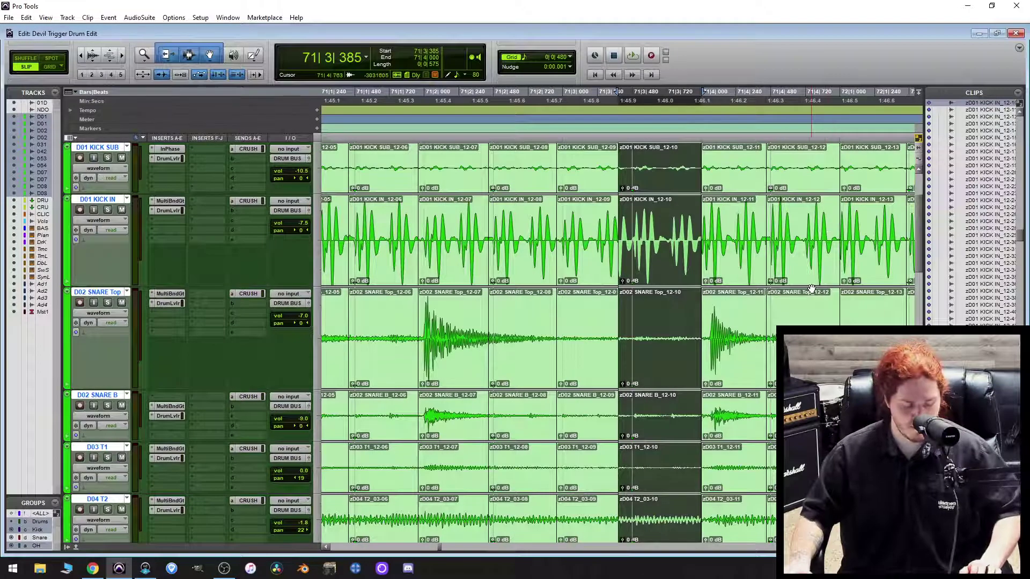
pyautogui.click(744, 255)
pyautogui.hotkey('ctrl', ']')
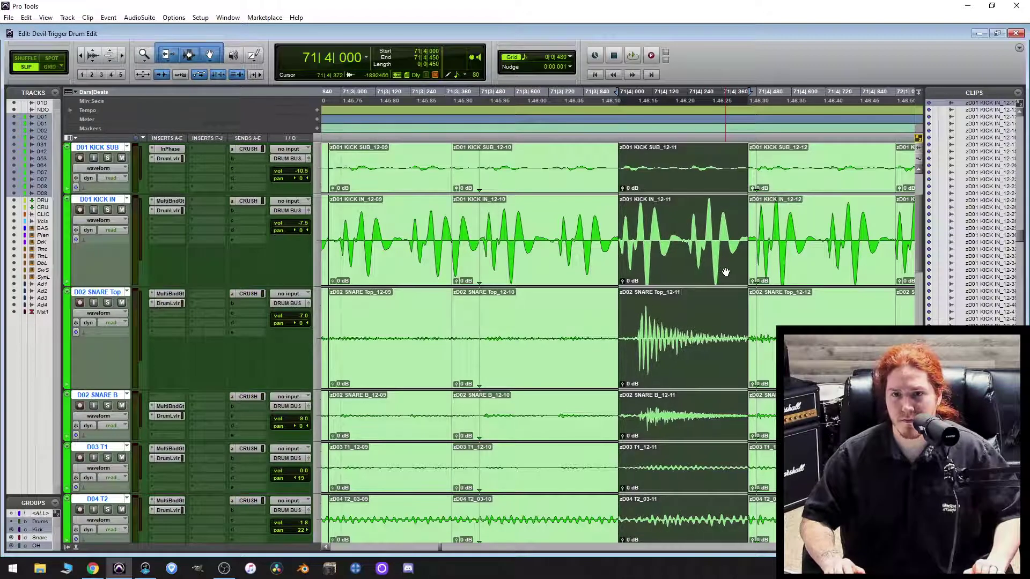
pyautogui.press('super+KP_Subtract')
pyautogui.press('super+KP_Subtract')
pyautogui.press('super+KP_Subtract')
pyautogui.press('super+KP_Subtract')
pyautogui.press('super+KP_Subtract')
pyautogui.press('super+KP_Subtract')
pyautogui.press('super+KP_Subtract')
pyautogui.press('super+KP_Subtract')
pyautogui.press('super+KP_Subtract')
pyautogui.press('super+KP_Subtract')
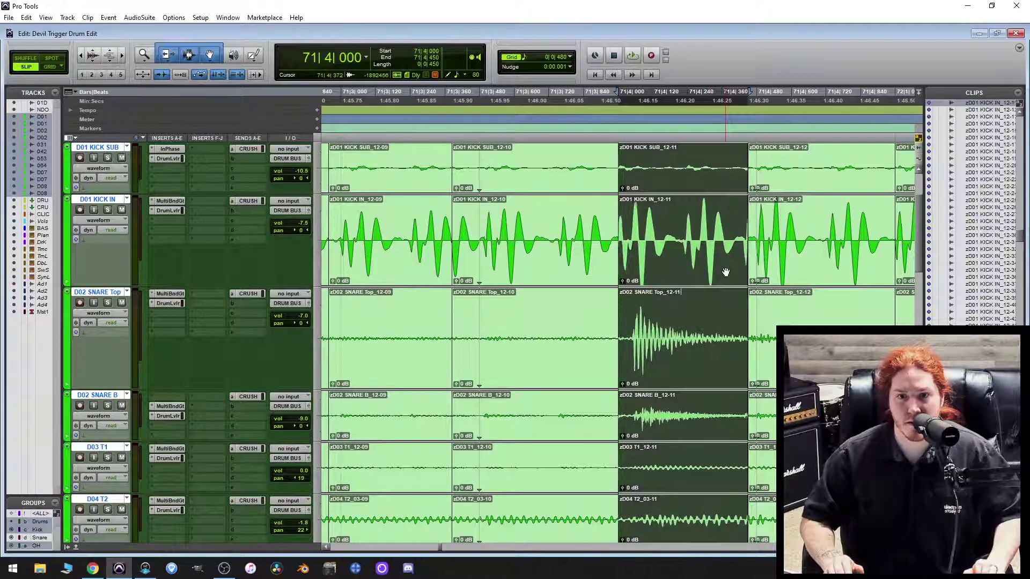
pyautogui.press('super+KP_Subtract')
pyautogui.press('super+KP_Subtract')
pyautogui.press('super+KP_Subtract')
pyautogui.press('super+KP_Subtract')
pyautogui.press('super+KP_Subtract')
pyautogui.press('super+KP_Subtract')
pyautogui.press('super+KP_Subtract')
pyautogui.press('super+KP_Subtract')
pyautogui.press('super+KP_Subtract')
pyautogui.press('super+KP_Subtract')
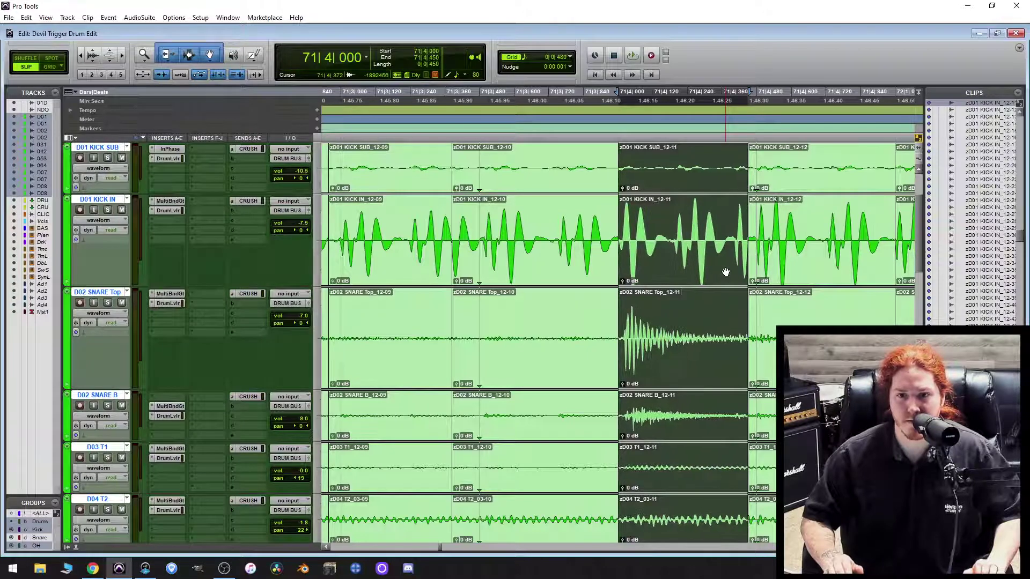
pyautogui.press('super+KP_Subtract')
pyautogui.press('super+KP_Subtract')
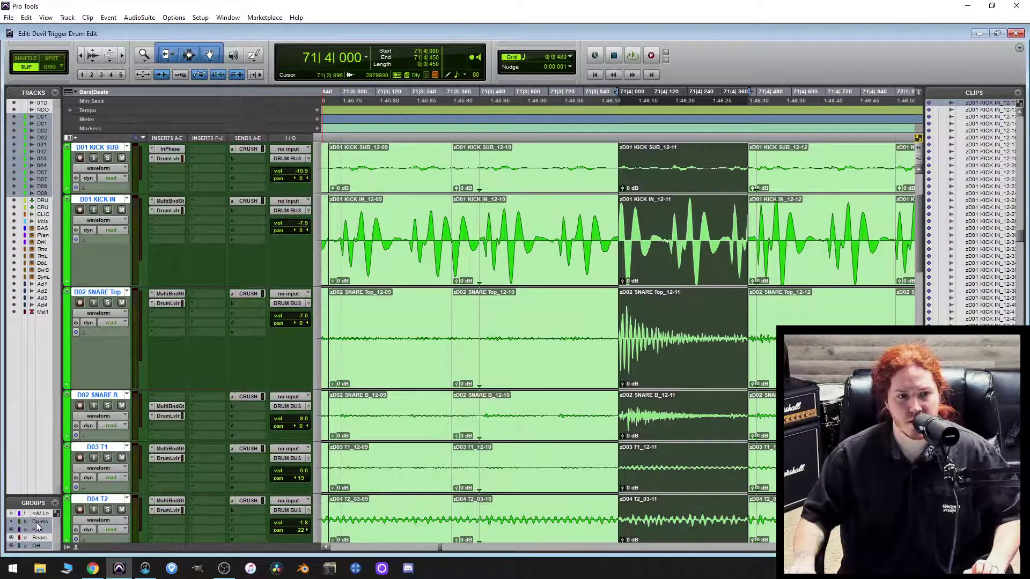
pyautogui.click(655, 237)
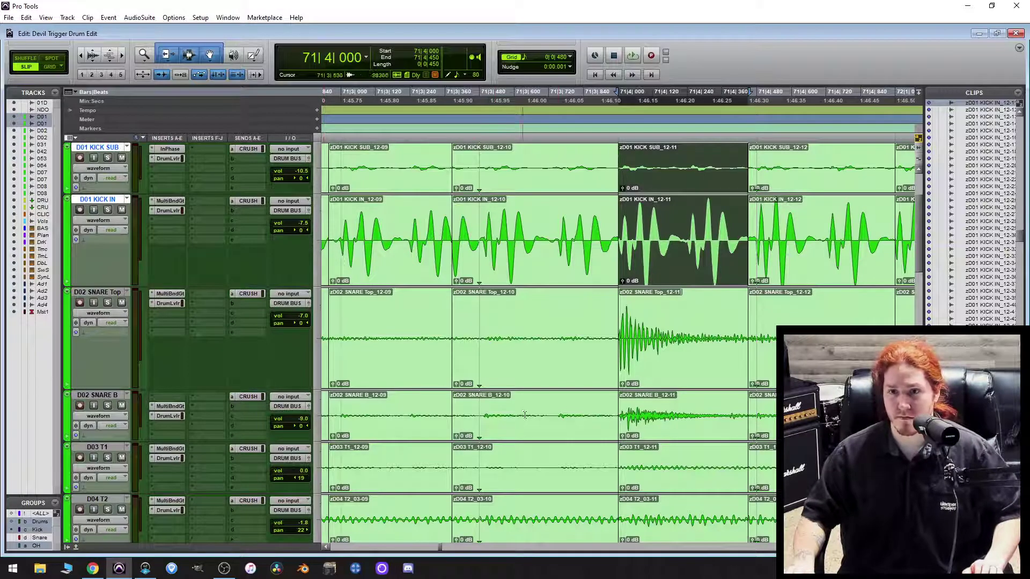
# Trim the start of the 12-12 clips back to 71|4|281 across the drum tracks.
pyautogui.hscroll(6, 553, 368)
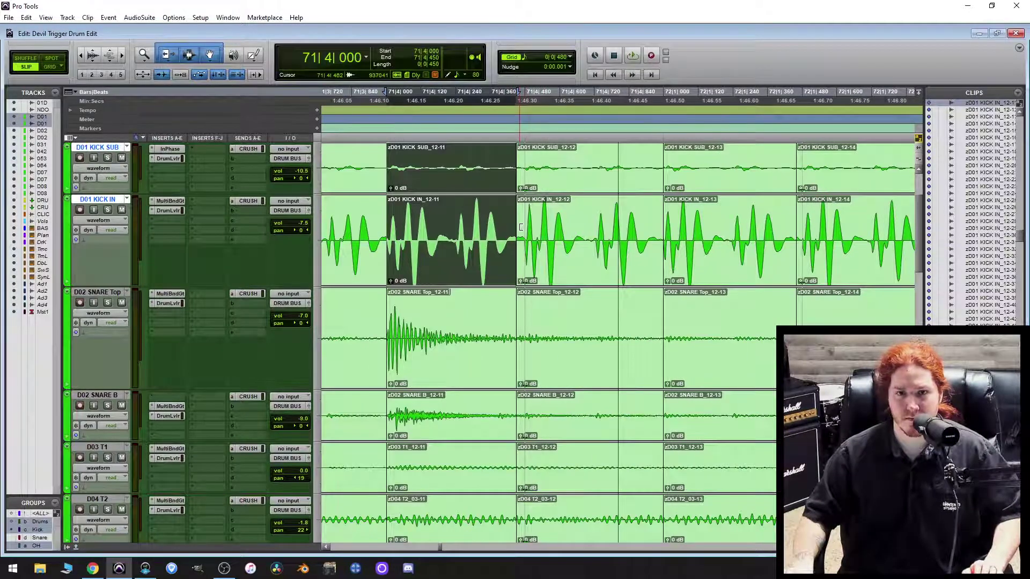
pyautogui.moveTo(518, 225); pyautogui.dragTo(514, 225)
pyautogui.scroll(-5, 581, 366)
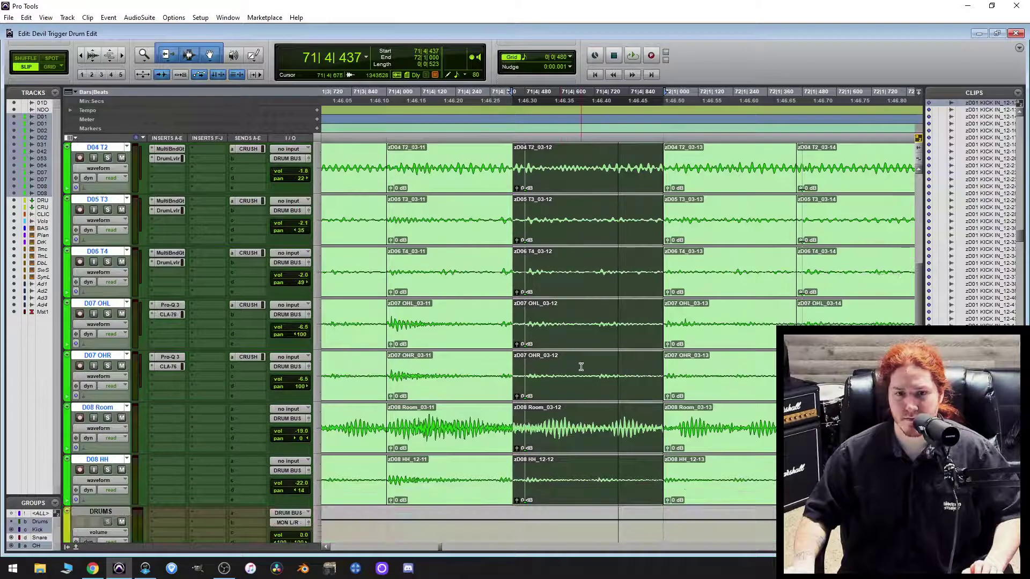
pyautogui.moveTo(517, 326); pyautogui.dragTo(504, 343)
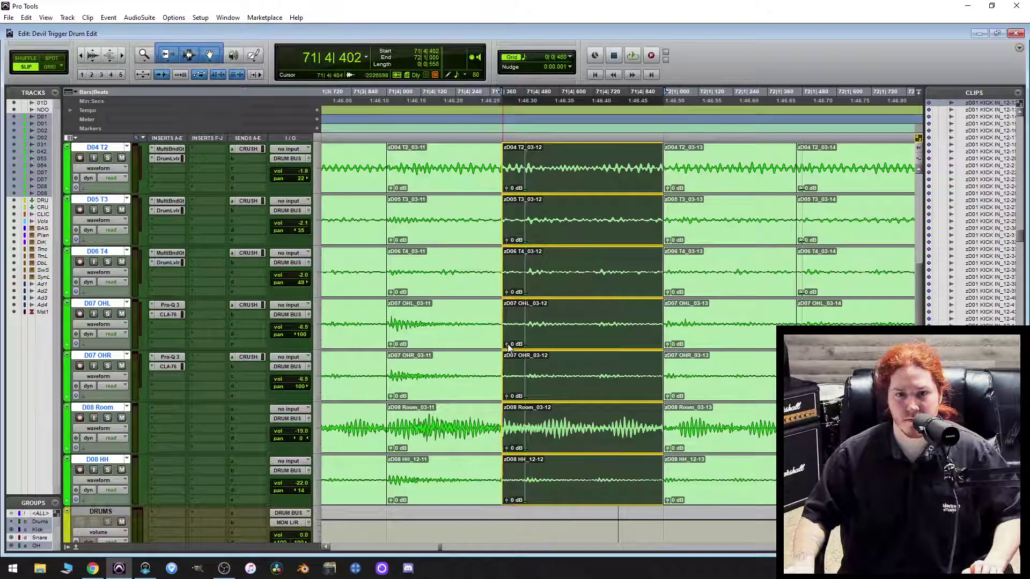
pyautogui.scroll(1, 554, 367)
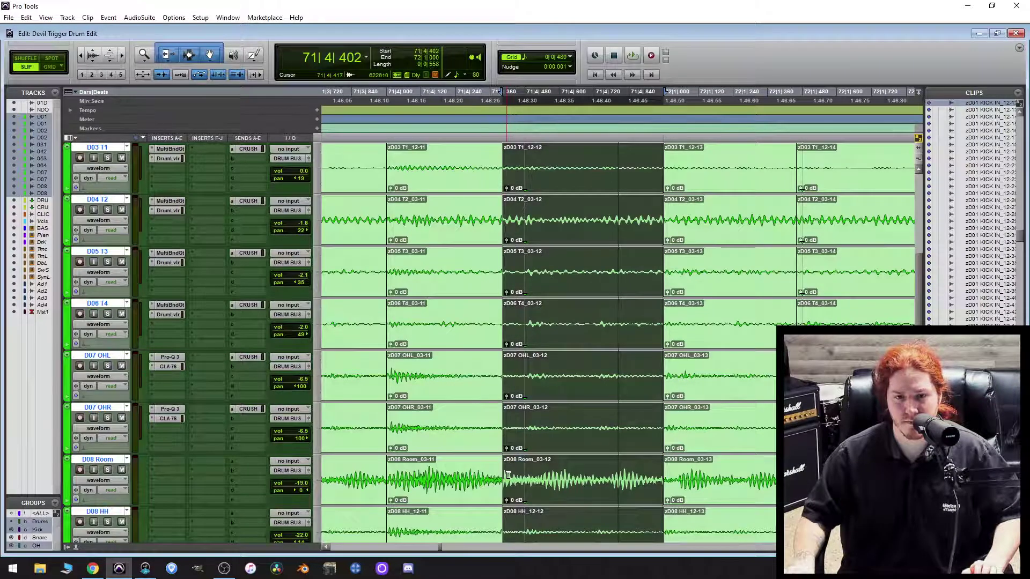
pyautogui.moveTo(504, 466); pyautogui.dragTo(469, 501)
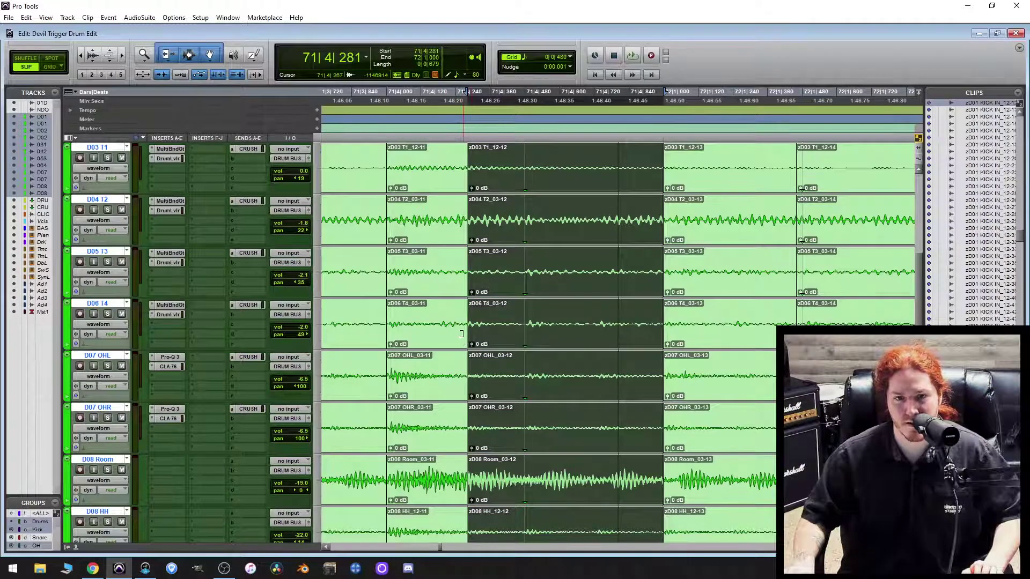
# Readjust the boundary between the 12-11 and 12-12 clips to 71|4|397, clear of the hits on the drum tracks.
pyautogui.moveTo(462, 334); pyautogui.dragTo(488, 339)
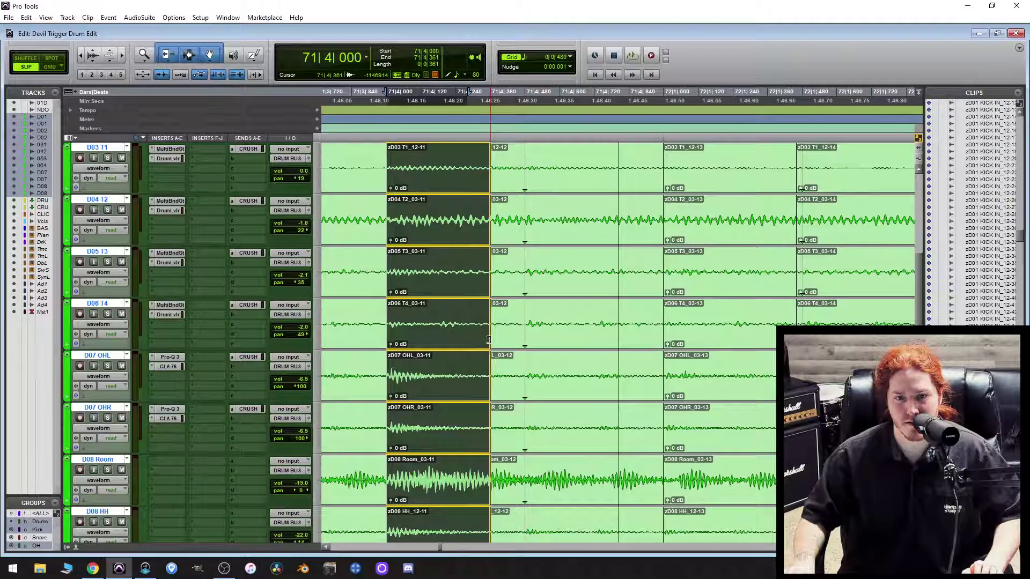
pyautogui.scroll(5, 499, 346)
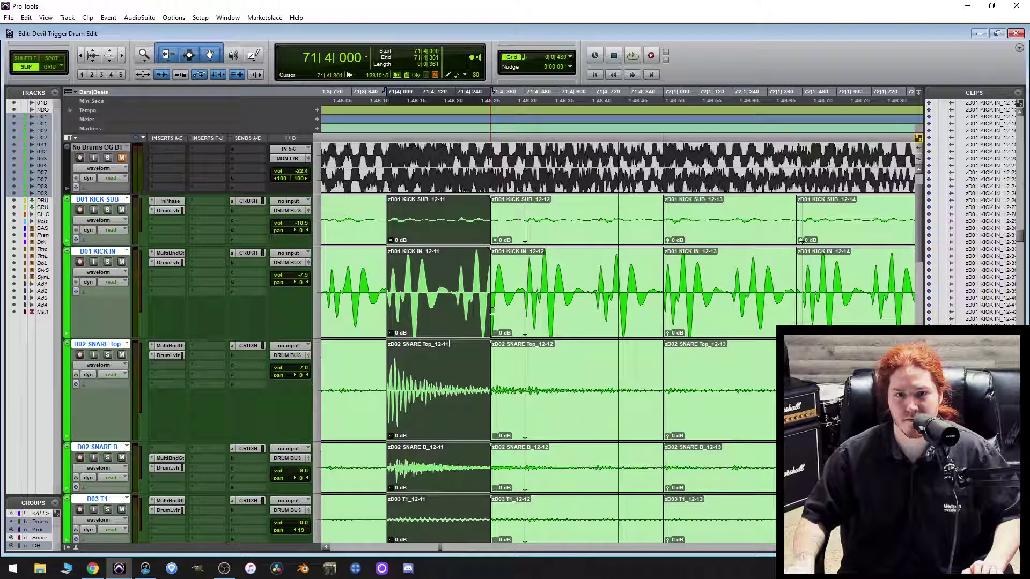
pyautogui.moveTo(486, 310); pyautogui.dragTo(510, 313)
pyautogui.scroll(-5, 538, 355)
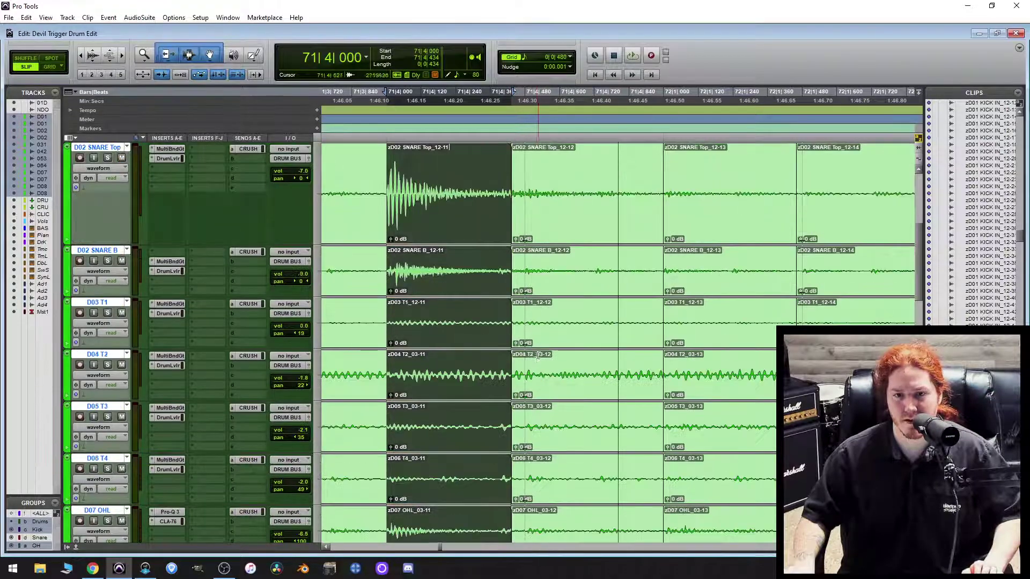
pyautogui.scroll(-3, 520, 392)
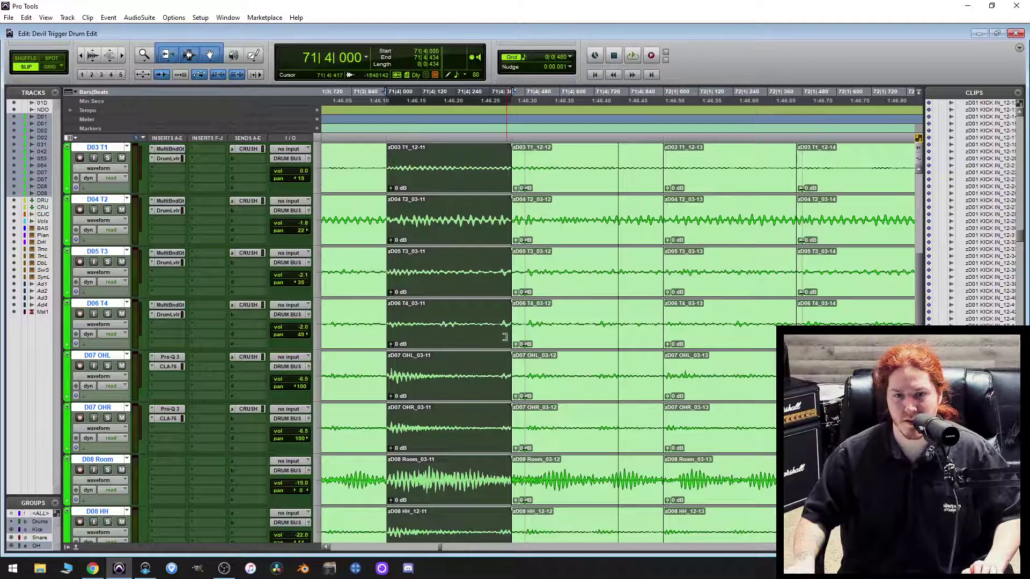
pyautogui.moveTo(515, 326); pyautogui.dragTo(504, 330)
pyautogui.scroll(4, 528, 351)
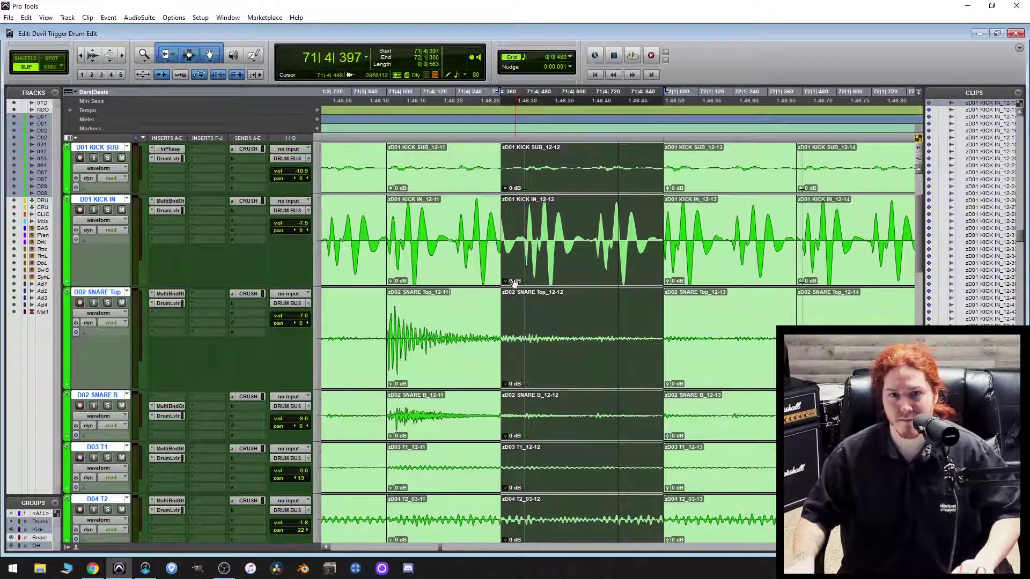
# Move the 12-12 clips earlier to 71|4|368 and set their boundary with the 12-11 clips at 71|4|381.
pyautogui.press('t')
pyautogui.press('t')
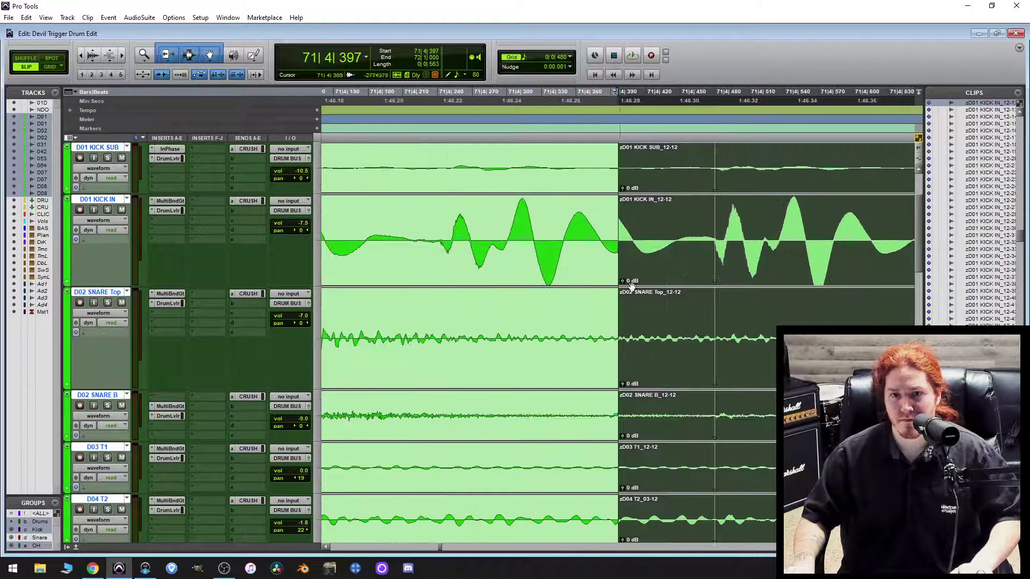
pyautogui.press('t')
pyautogui.moveTo(689, 264); pyautogui.dragTo(642, 272)
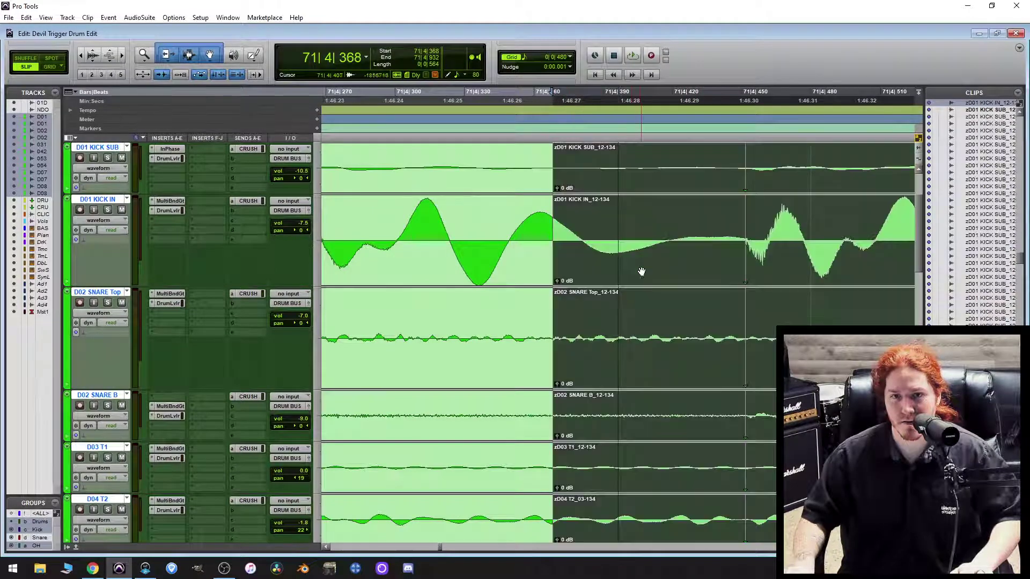
pyautogui.click(577, 230)
# Trim the start of the 12-13 clips back to 71|4|907 to close the gap before 72|1|000 across the drum tracks.
pyautogui.press('r')
pyautogui.press('r')
pyautogui.press('r')
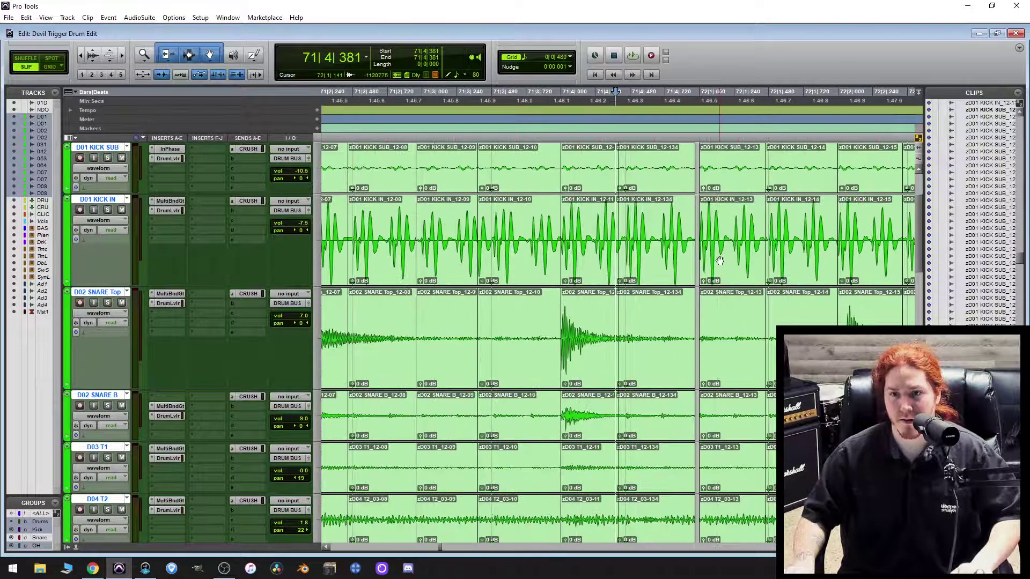
pyautogui.click(714, 262)
pyautogui.press('t')
pyautogui.scroll(-6, 612, 332)
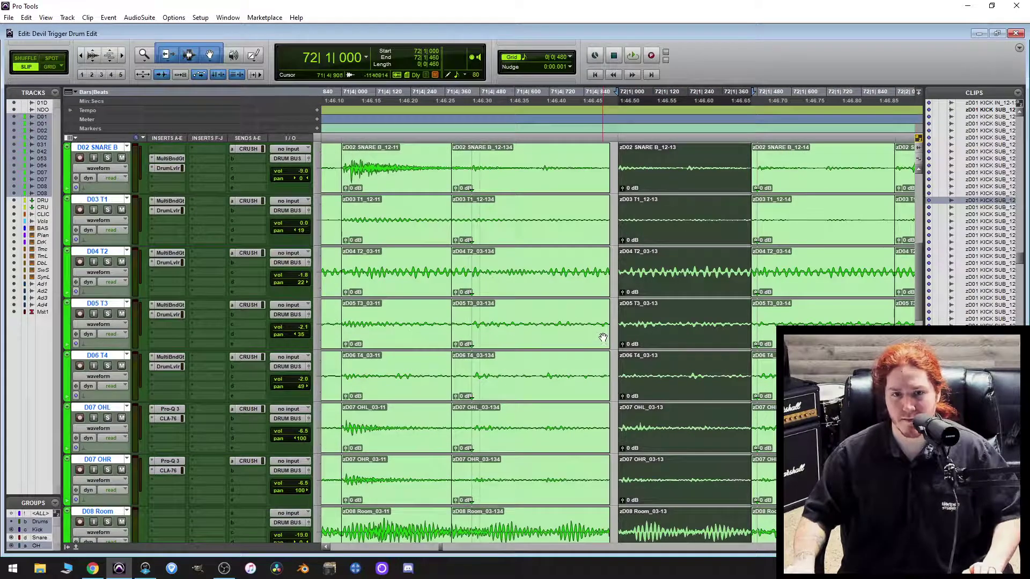
pyautogui.scroll(6, 610, 341)
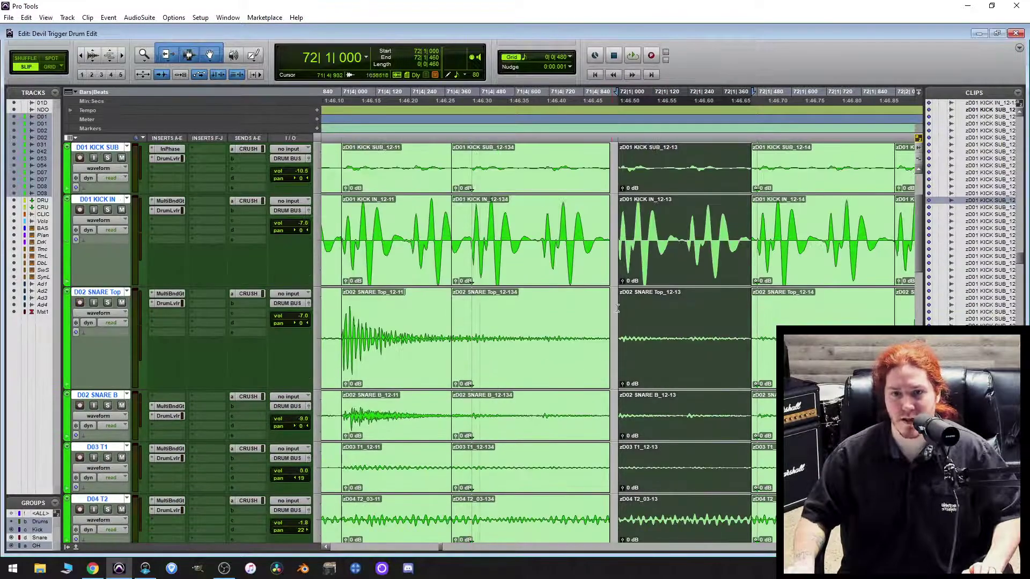
pyautogui.moveTo(621, 246); pyautogui.dragTo(604, 246)
pyautogui.scroll(-4, 650, 278)
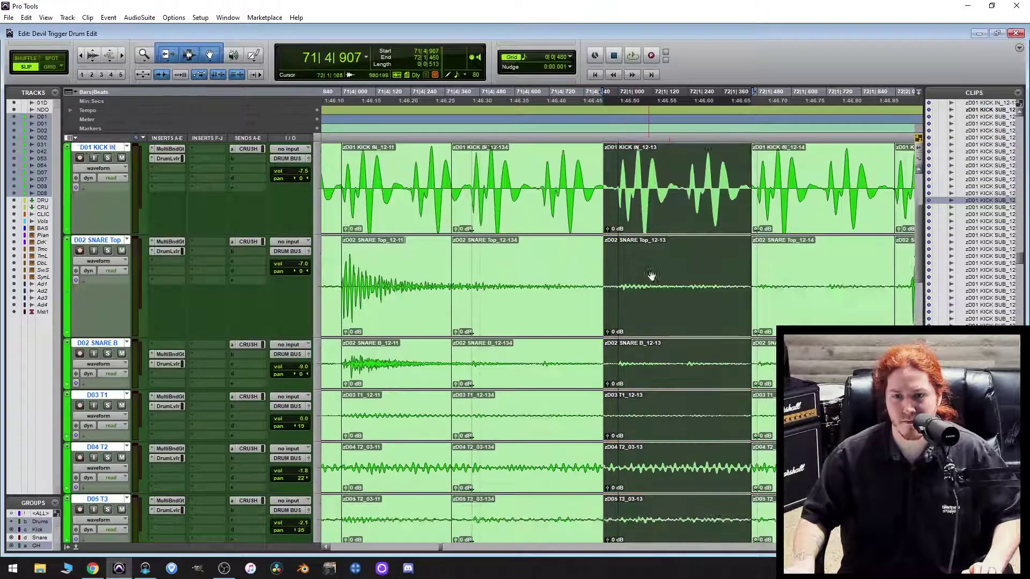
pyautogui.scroll(-4, 685, 296)
pyautogui.scroll(4, 681, 304)
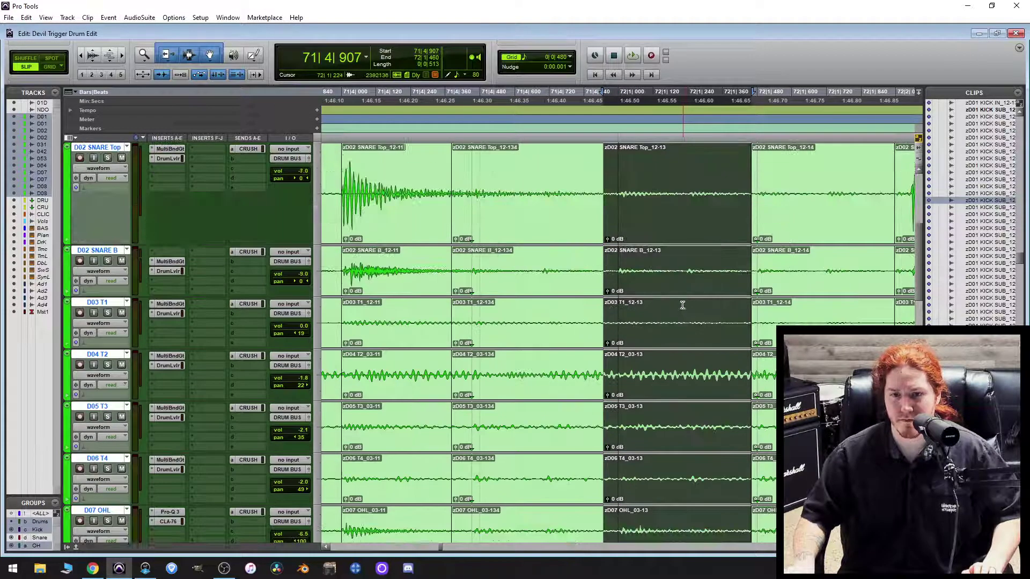
# Trim the starts of the 12-14 and 12-15 clips ahead of their hits, placing the latter at 72|1|938.
pyautogui.hscroll(3, 679, 307)
pyautogui.scroll(4, 589, 240)
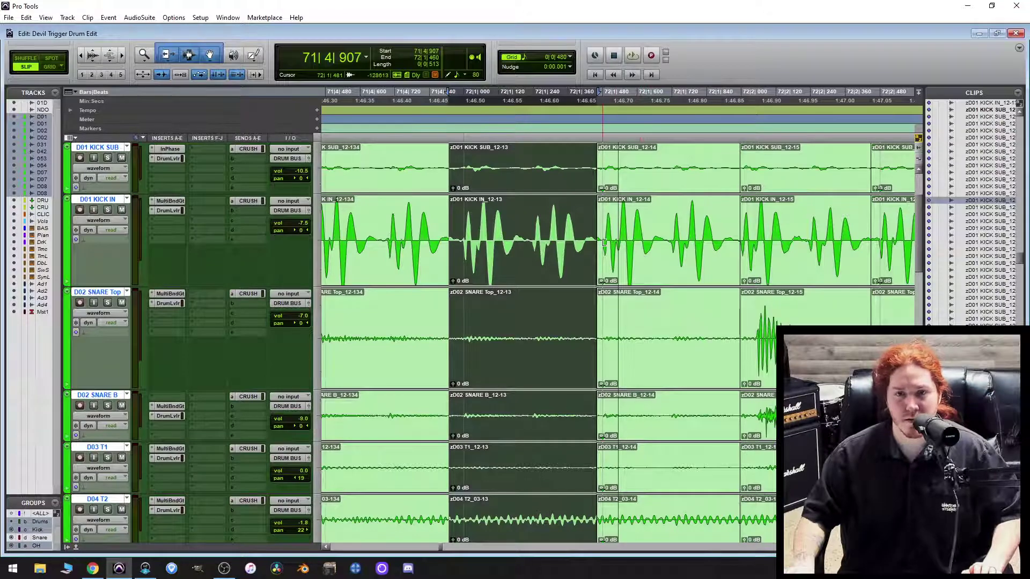
pyautogui.moveTo(647, 251); pyautogui.dragTo(663, 231)
pyautogui.hscroll(2, 643, 252)
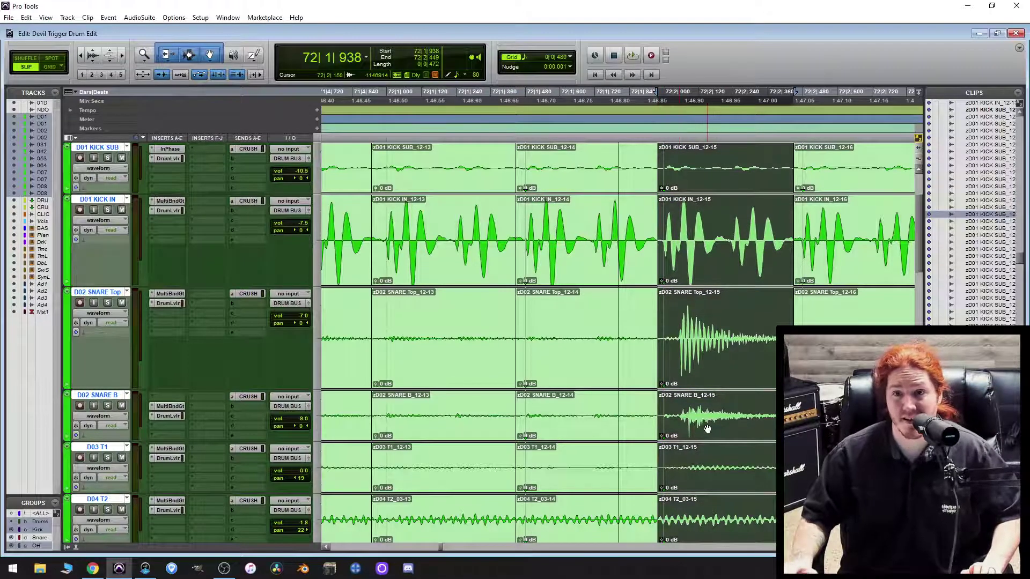
# Slip the audio inside the 12-15 clips earlier across the drum tracks to bring the snare hit to 72|2|000.
pyautogui.scroll(-1, 748, 279)
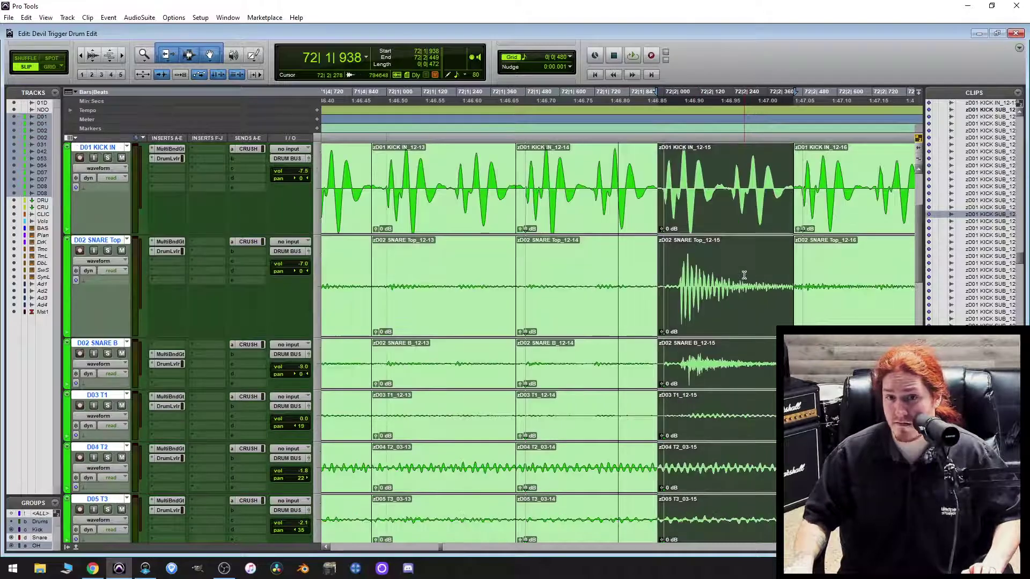
pyautogui.hscroll(1, 724, 276)
pyautogui.scroll(2, 704, 278)
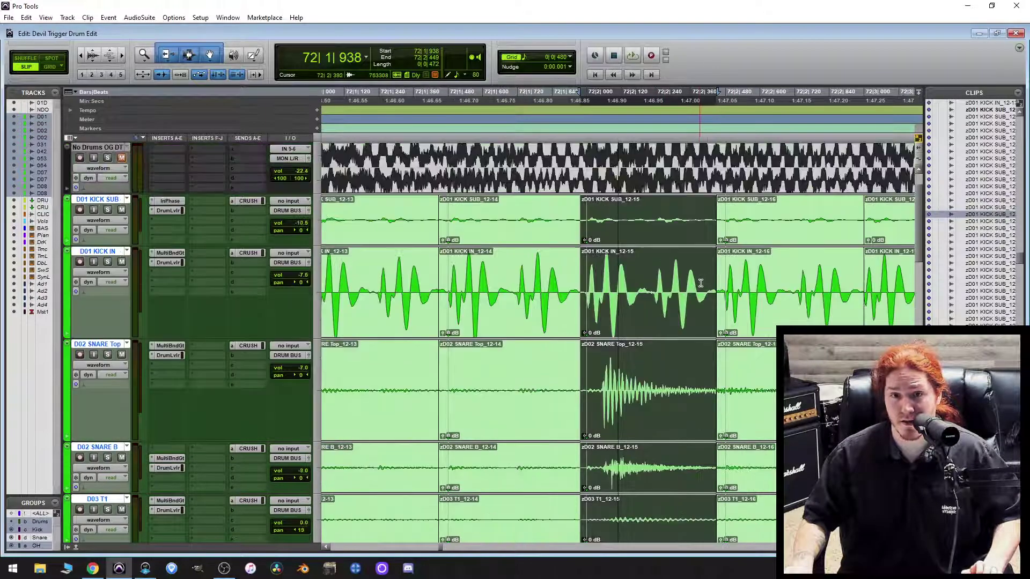
pyautogui.press('super+minus')
pyautogui.press('super+minus')
pyautogui.press('super+minus')
pyautogui.press('super+minus')
pyautogui.press('super+minus')
pyautogui.press('super+minus')
pyautogui.press('super+minus')
pyautogui.press('super+minus')
pyautogui.press('super+minus')
pyautogui.press('super+minus')
pyautogui.press('super+minus')
pyautogui.press('super+minus')
pyautogui.press('super+minus')
pyautogui.press('super+minus')
pyautogui.press('super+minus')
pyautogui.press('super+minus')
pyautogui.press('super+minus')
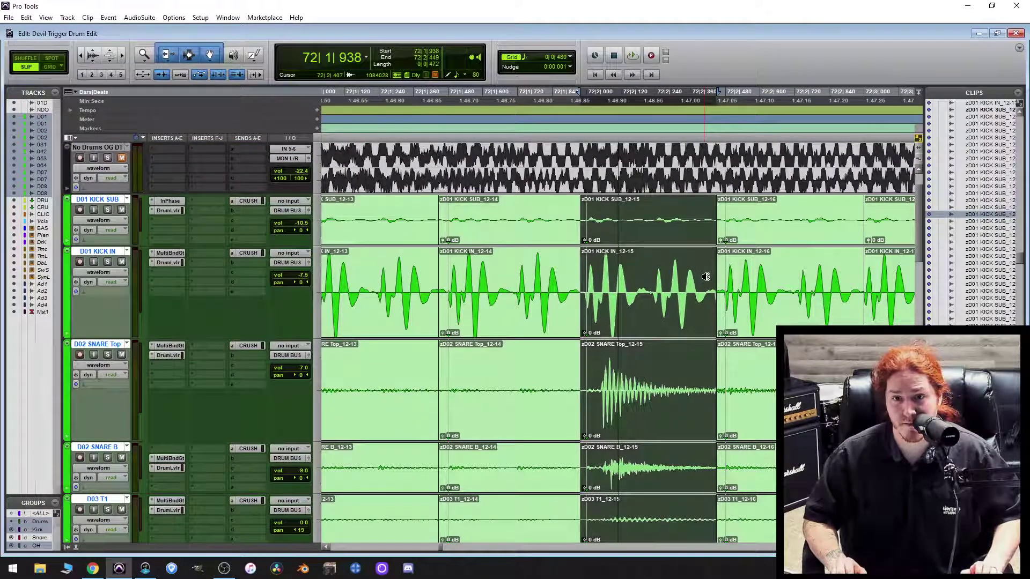
pyautogui.press('super+minus')
pyautogui.press('super+minus')
pyautogui.press('super+minus')
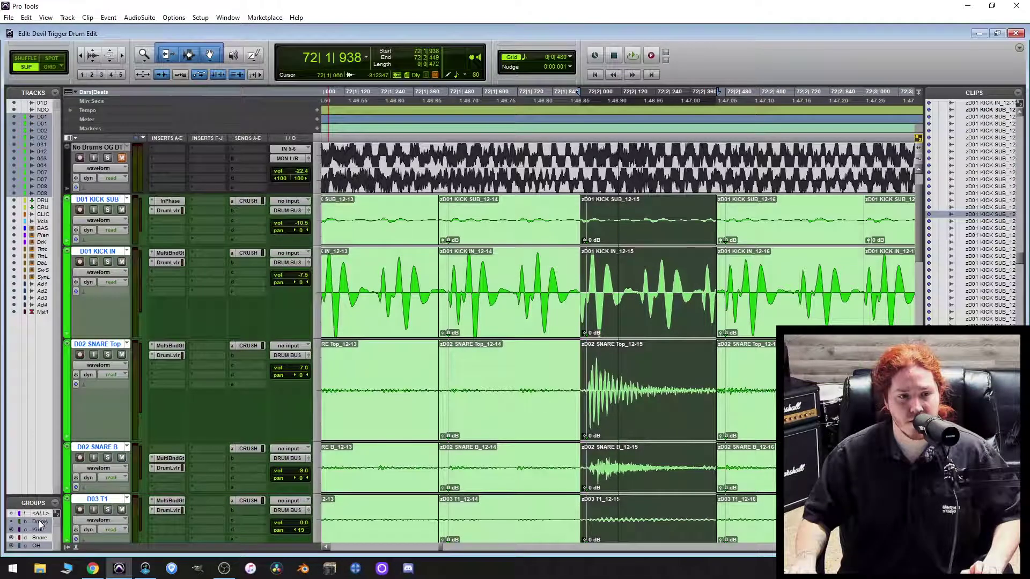
# Slip only the kick audio inside the 12-15 clips later to realign the kick hit with the grid at 72|2|000.
pyautogui.click(622, 274)
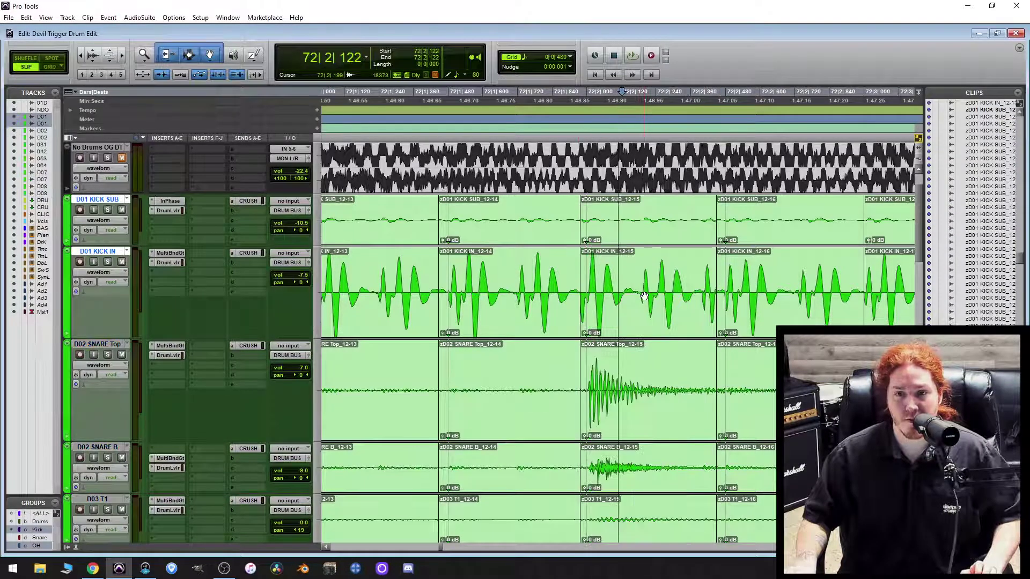
pyautogui.click(644, 297)
pyautogui.press('super+KP_Add')
pyautogui.press('super+KP_Add')
pyautogui.press('super+KP_Add')
pyautogui.press('super+KP_Add')
pyautogui.press('super+KP_Add')
pyautogui.press('super+KP_Add')
pyautogui.press('super+KP_Add')
pyautogui.press('super+KP_Add')
pyautogui.press('super+KP_Add')
pyautogui.press('super+KP_Add')
pyautogui.press('super+KP_Add')
pyautogui.press('super+KP_Add')
pyautogui.press('super+KP_Add')
pyautogui.press('super+KP_Add')
pyautogui.press('super+KP_Add')
pyautogui.press('super+KP_Add')
pyautogui.press('super+KP_Add')
pyautogui.press('super+KP_Add')
pyautogui.press('super+KP_Add')
pyautogui.press('super+KP_Add')
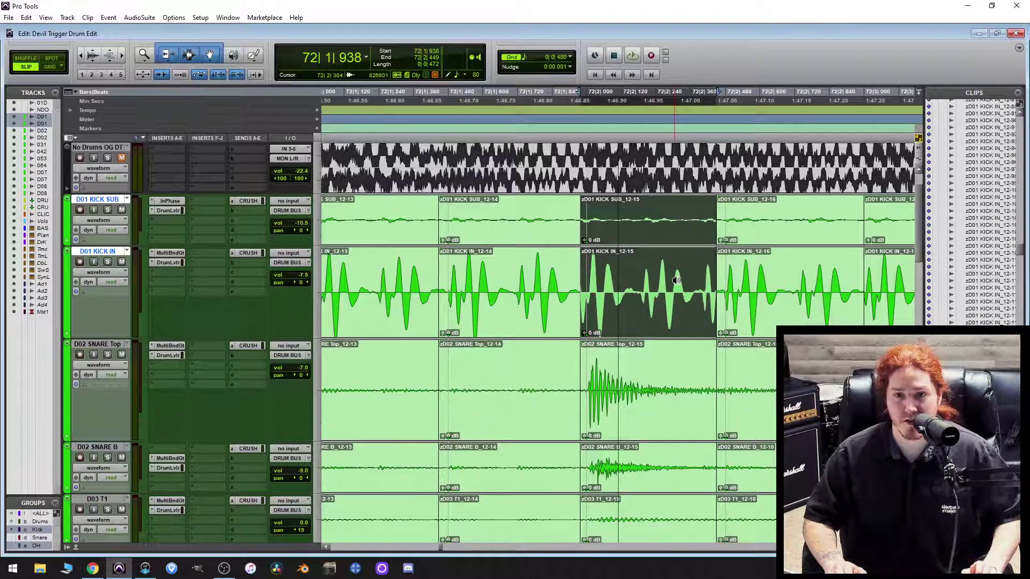
pyautogui.press('super+KP_Add')
pyautogui.press('super+KP_Add')
pyautogui.press('super+KP_Add')
pyautogui.press('super+KP_Add')
pyautogui.press('super+KP_Add')
pyautogui.press('super+KP_Add')
pyautogui.press('super+KP_Add')
pyautogui.press('super+KP_Add')
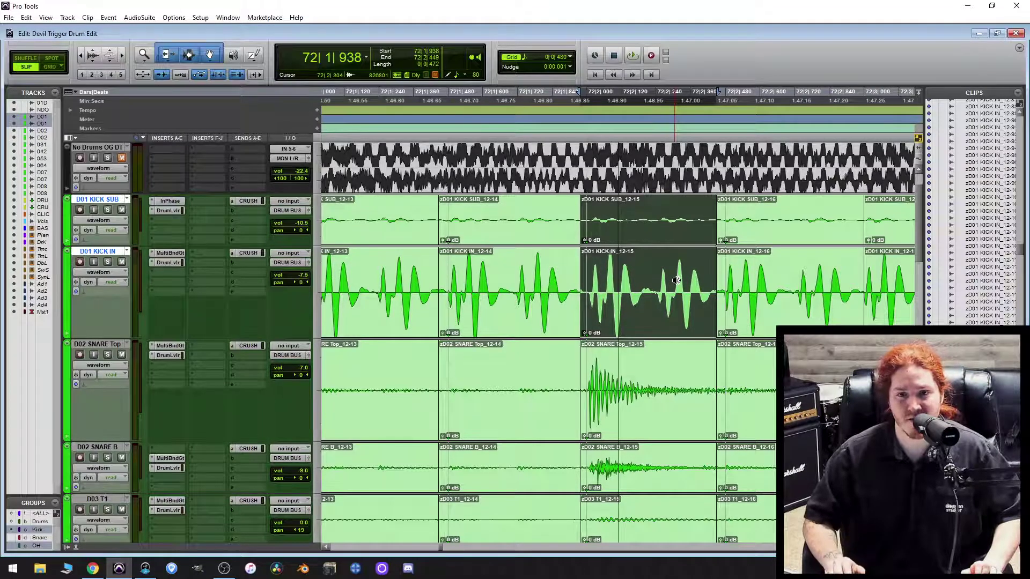
pyautogui.press('super+KP_Add')
pyautogui.press('super+KP_Add')
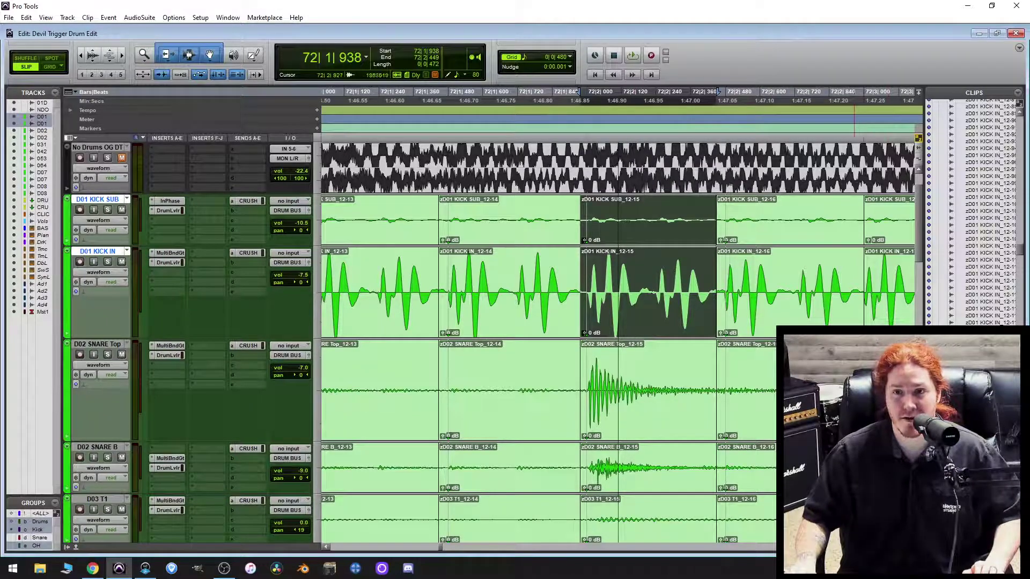
# Trim the starts of the 12-17 clips back to 72|2|921 across the drum tracks, ahead of the kick hit.
pyautogui.click(743, 327)
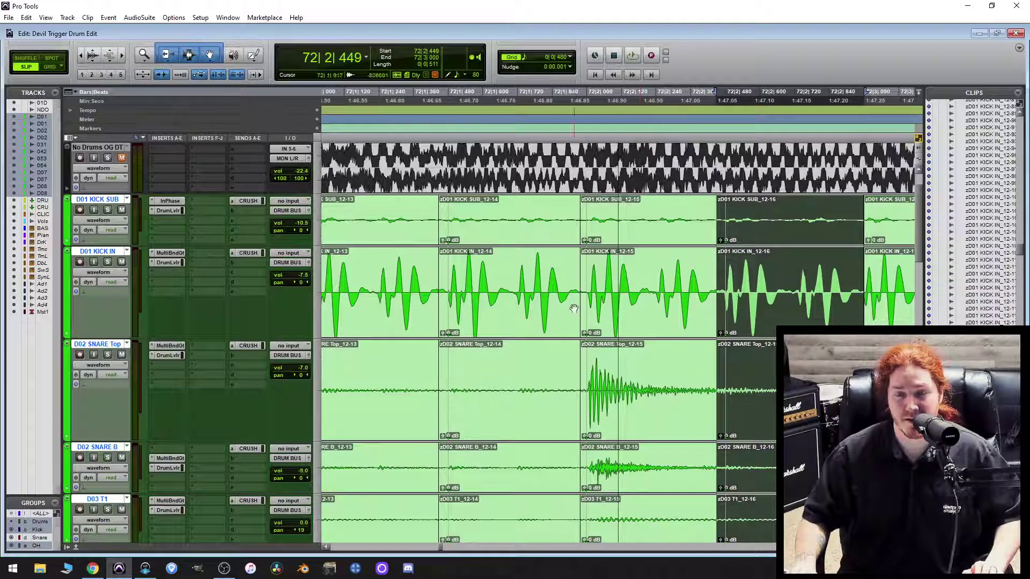
pyautogui.hscroll(1, 617, 343)
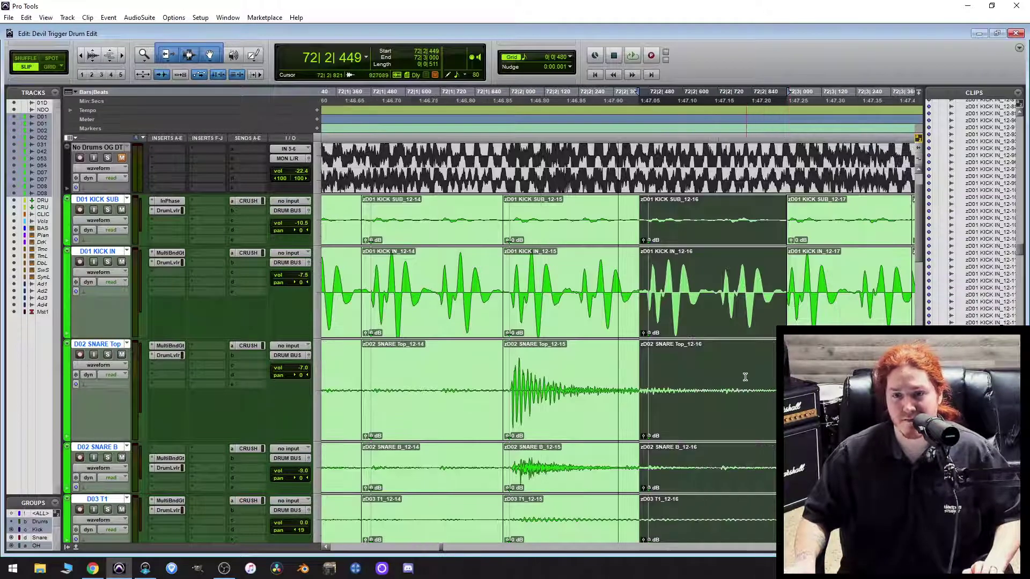
pyautogui.hscroll(1, 745, 377)
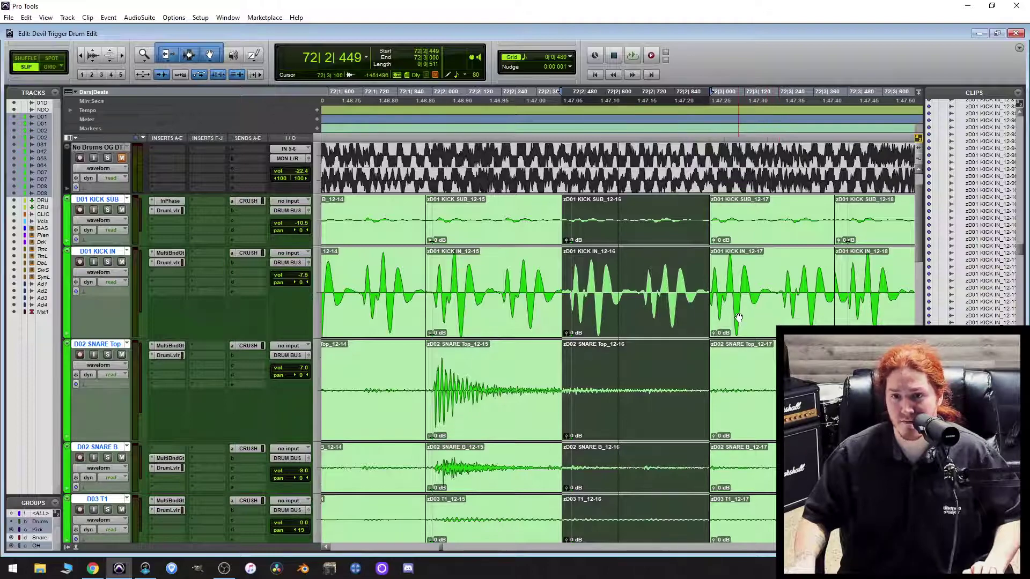
pyautogui.moveTo(716, 299); pyautogui.dragTo(705, 300)
pyautogui.scroll(-3, 727, 341)
pyautogui.scroll(-3, 740, 342)
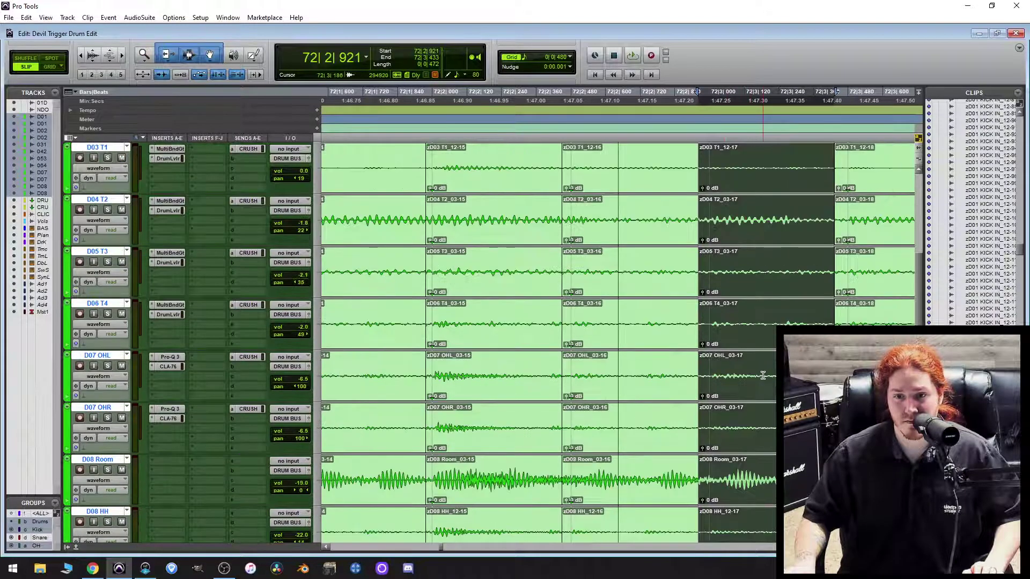
pyautogui.scroll(4, 760, 384)
pyautogui.hscroll(3, 757, 372)
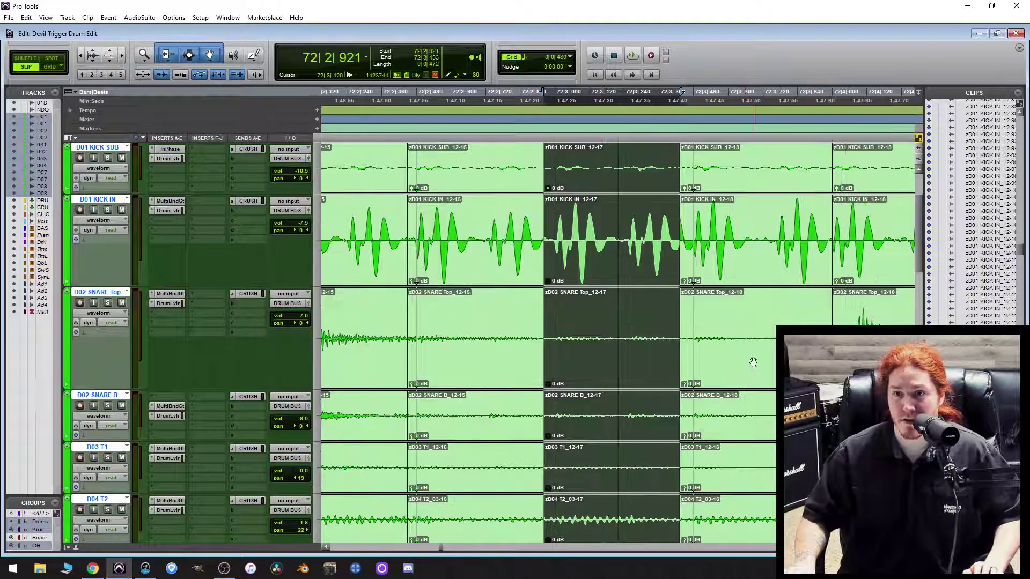
# Trim the starts of the 12-18 clips back to 72|3|398 and slip their audio slightly later across the drum tracks.
pyautogui.click(711, 274)
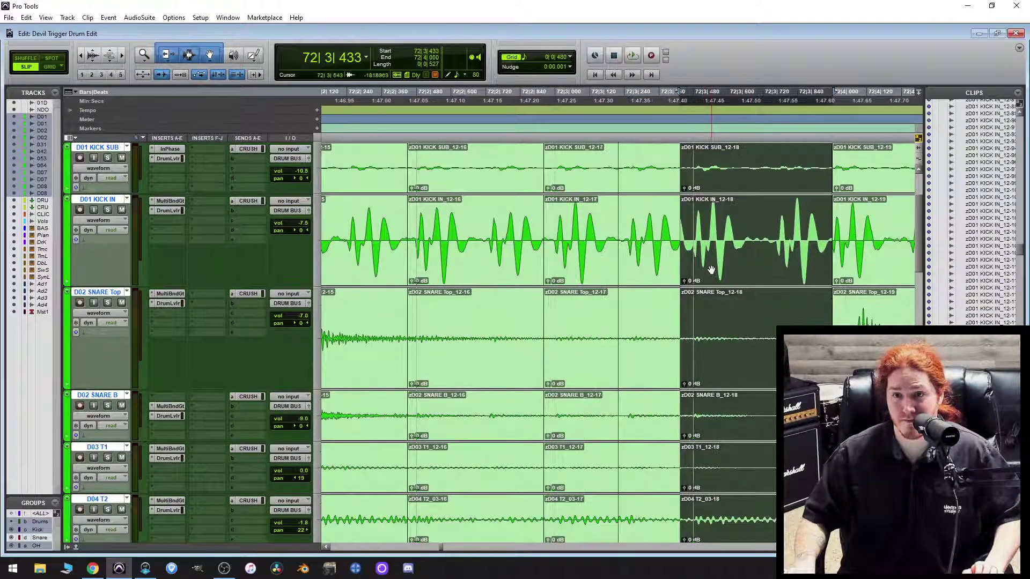
pyautogui.moveTo(685, 243); pyautogui.dragTo(672, 278)
pyautogui.hotkey('ctrl', ']')
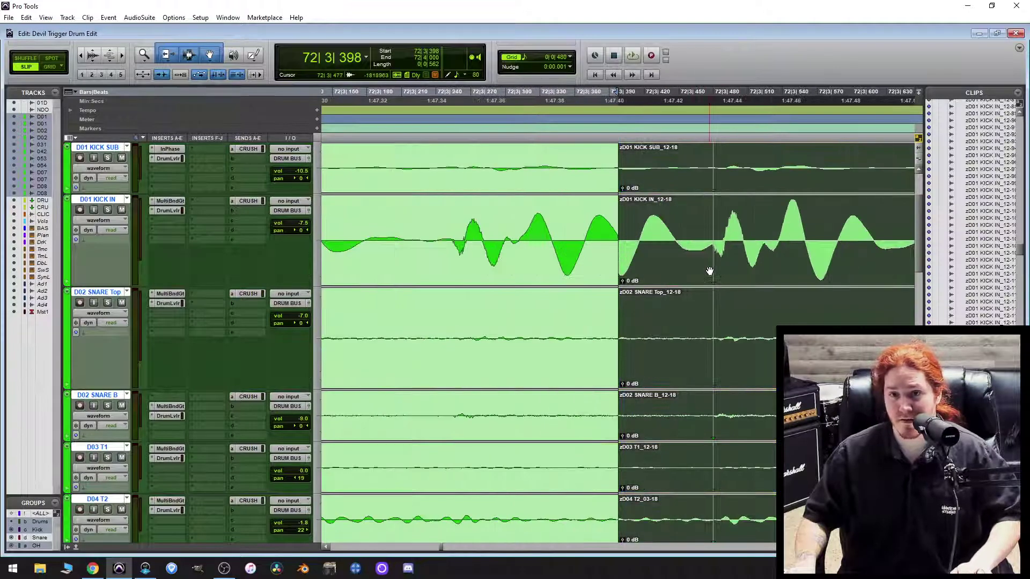
pyautogui.press('ctrl+KP_Add')
pyautogui.press('ctrl+KP_Add')
pyautogui.press('ctrl+KP_Add')
pyautogui.press('ctrl+KP_Add')
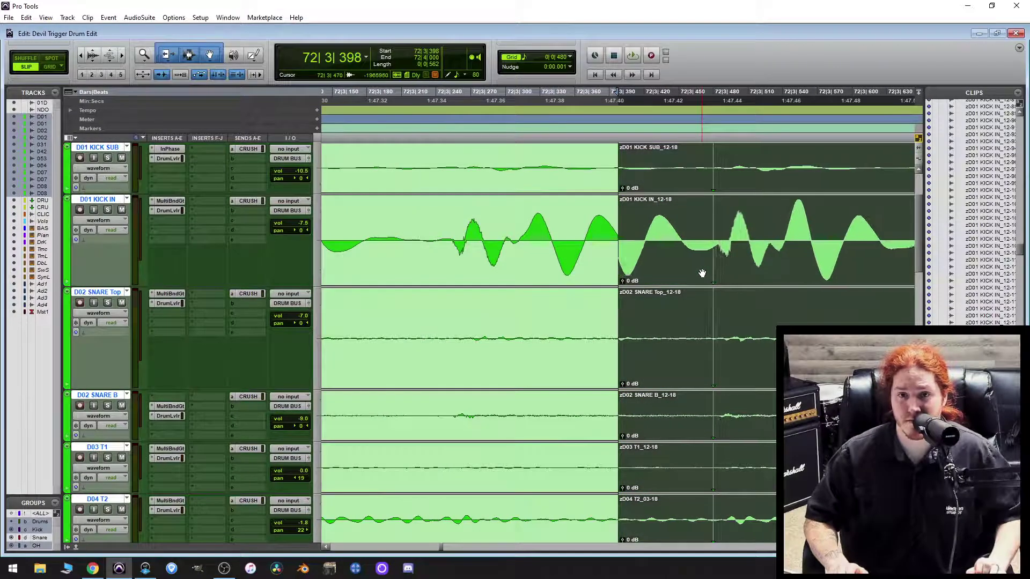
pyautogui.press('ctrl+KP_Add')
pyautogui.press('ctrl+KP_Add')
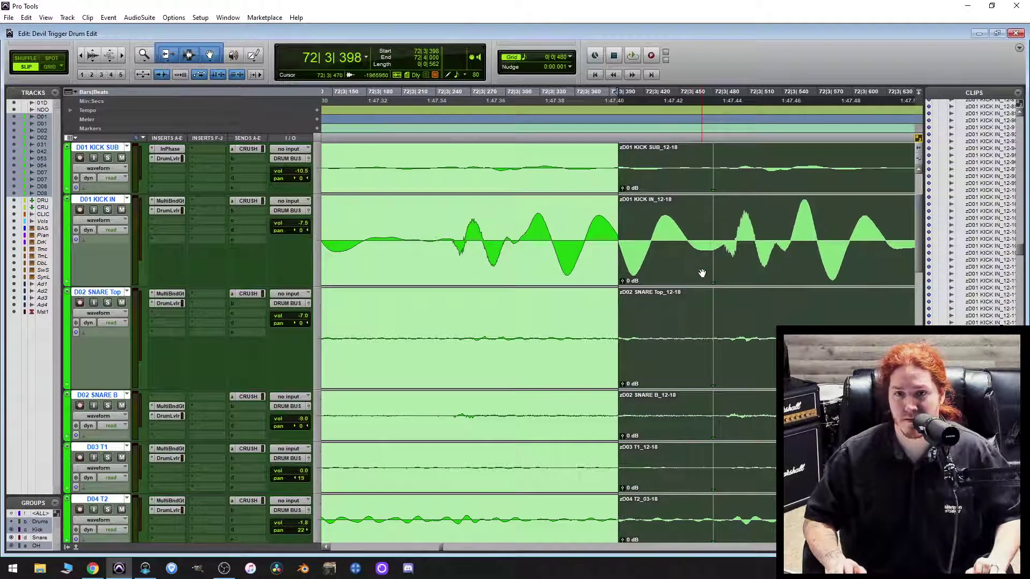
# Move the boundary between the 12-17 clips and the following clips to 72|3|399, joining the kick waveform without a gap.
pyautogui.hotkey('ctrl', ']')
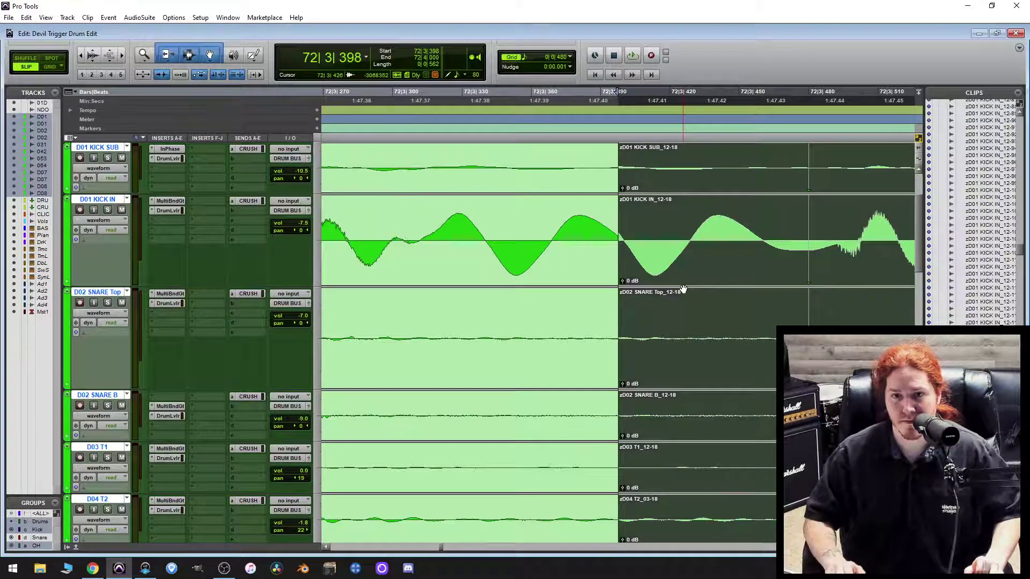
pyautogui.hotkey('ctrl', ']')
pyautogui.hotkey('ctrl', ']')
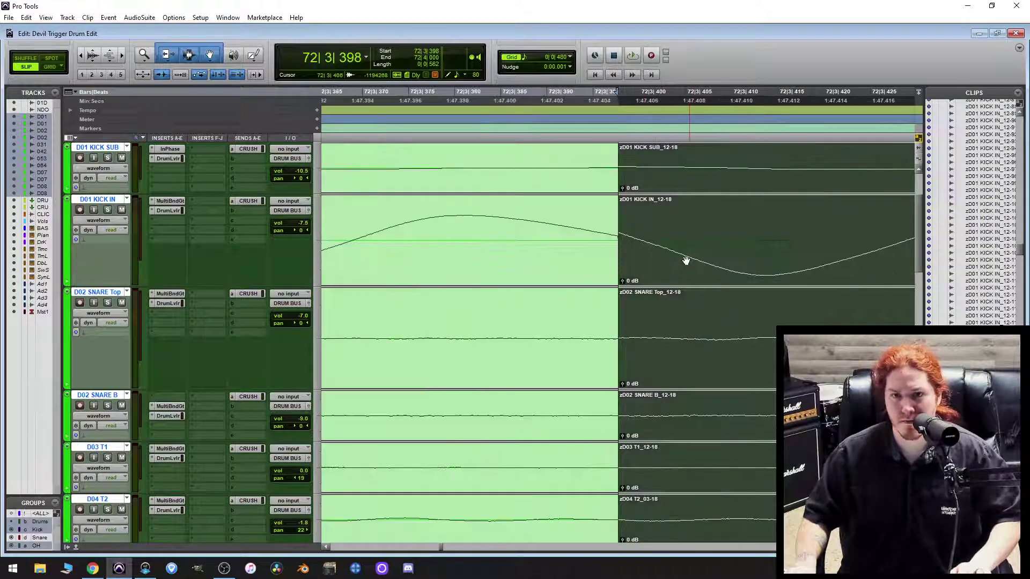
pyautogui.moveTo(617, 228); pyautogui.dragTo(653, 246)
pyautogui.click(689, 273)
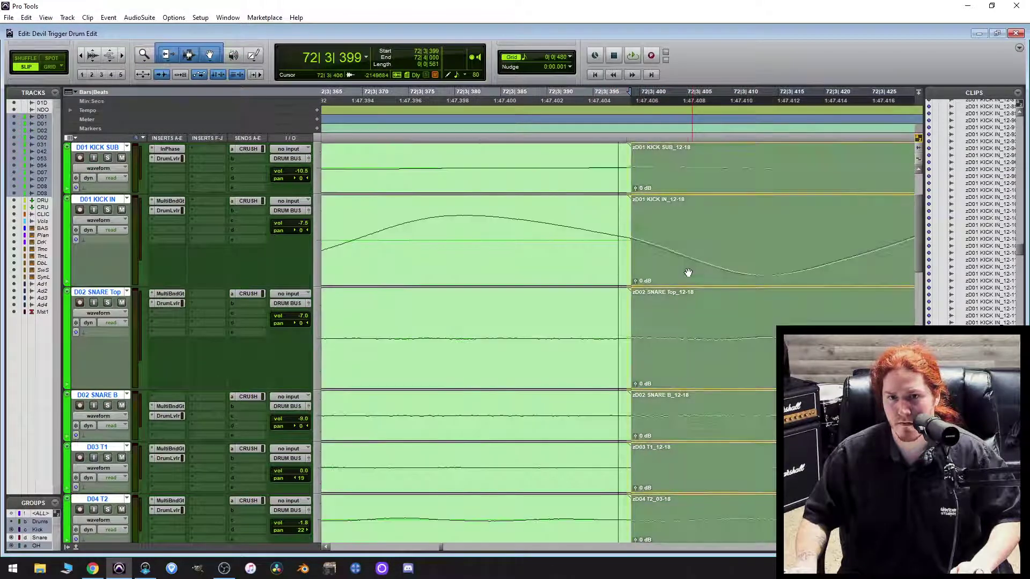
pyautogui.moveTo(687, 272); pyautogui.dragTo(686, 272)
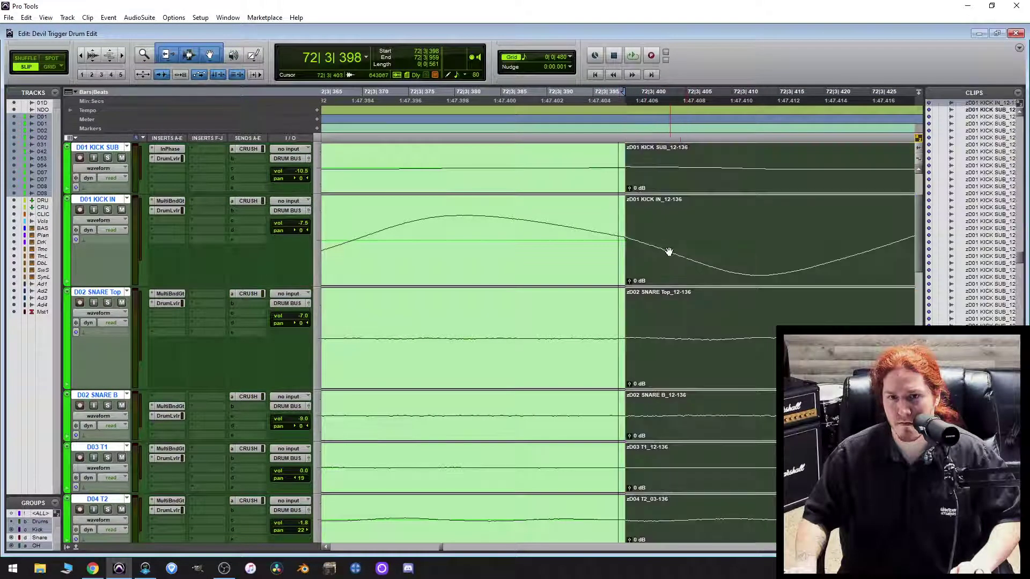
pyautogui.click(634, 235)
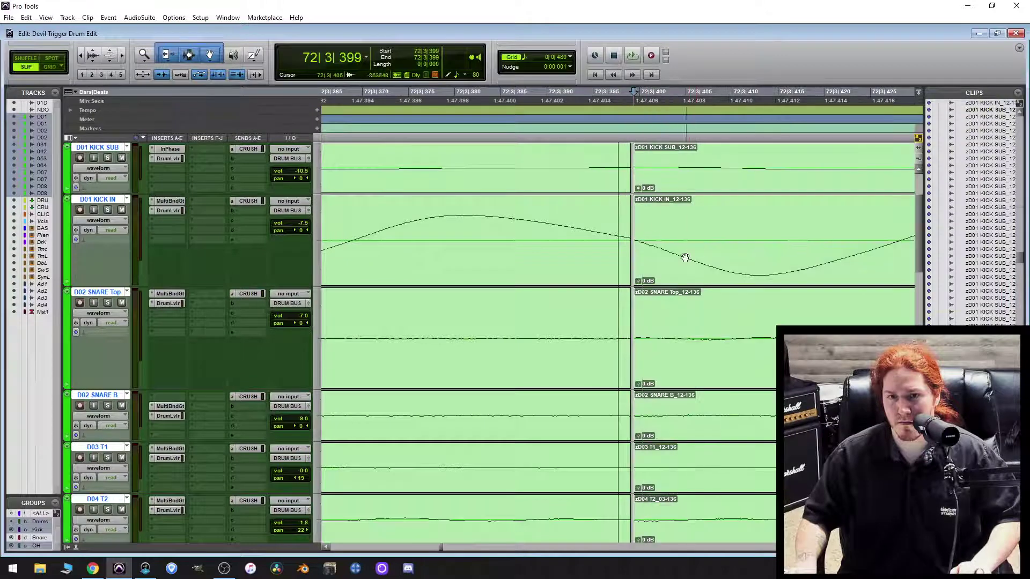
pyautogui.hotkey('ctrl', ']')
pyautogui.hotkey('ctrl', ']')
pyautogui.click(604, 256)
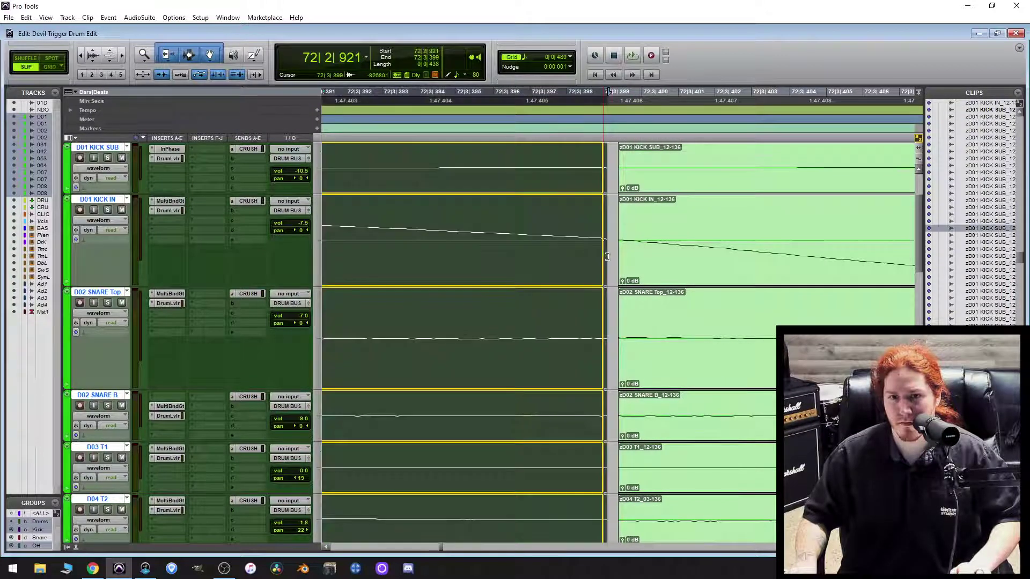
pyautogui.moveTo(606, 257); pyautogui.dragTo(618, 256)
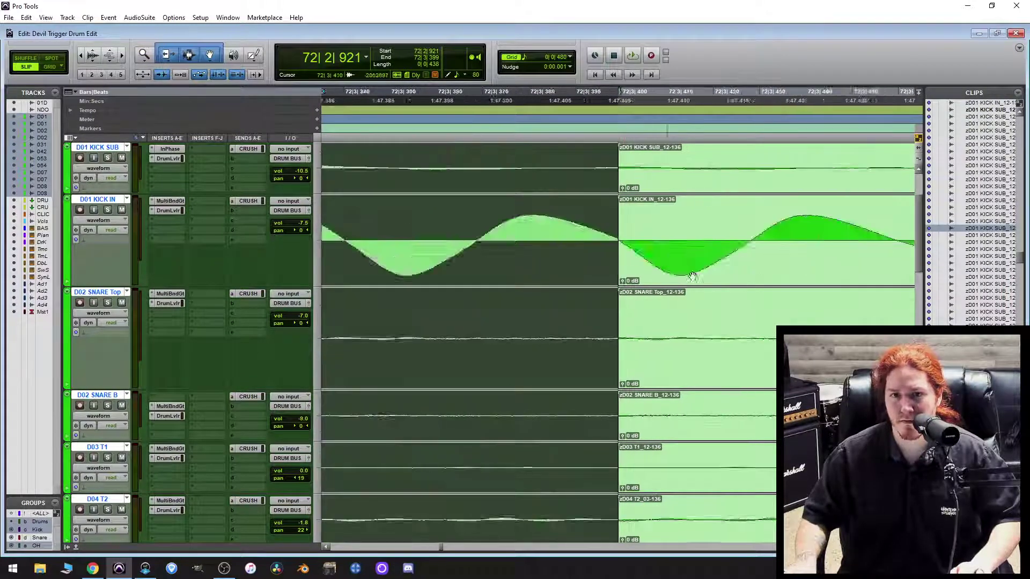
# Slip the audio inside the 12-19 clips earlier across the drum tracks to bring the snare hit to 72|4|000.
pyautogui.hotkey('ctrl', '[')
pyautogui.hotkey('ctrl', '[')
pyautogui.click(824, 283)
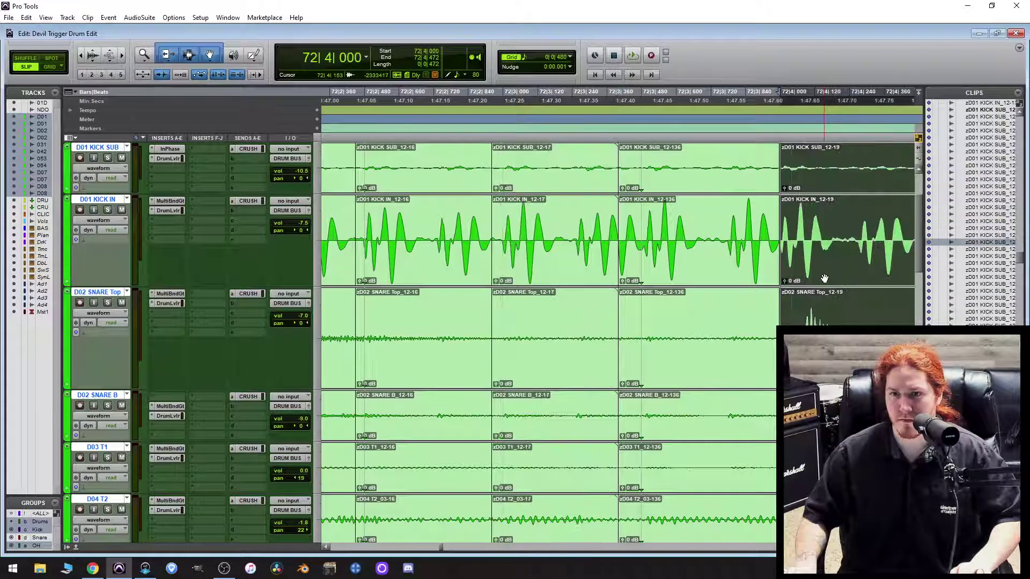
pyautogui.hotkey('ctrl', ']')
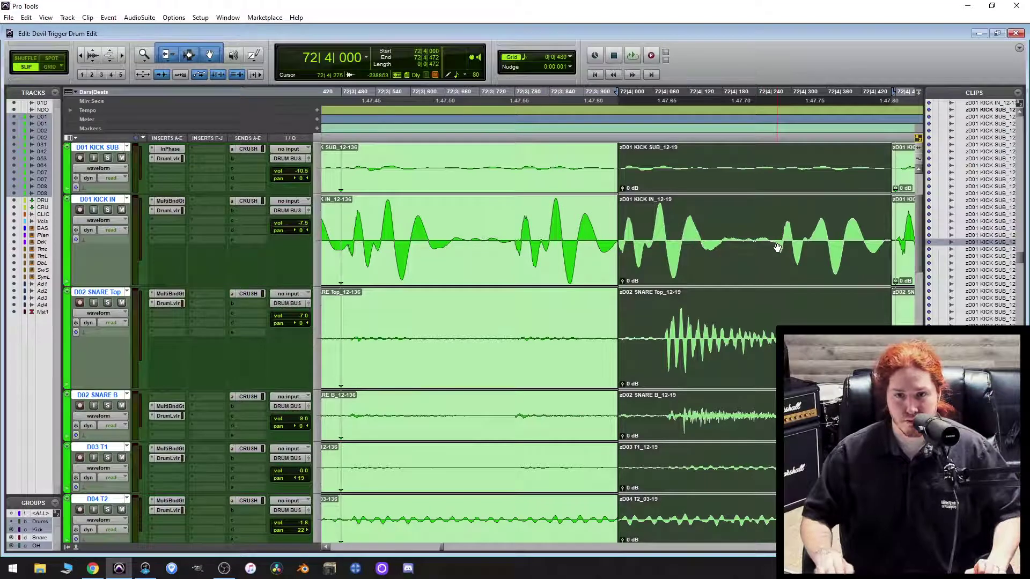
pyautogui.press('super+minus')
pyautogui.press('super+minus')
pyautogui.press('super+minus')
pyautogui.press('super+minus')
pyautogui.press('super+minus')
pyautogui.press('super+minus')
pyautogui.press('super+minus')
pyautogui.press('super+minus')
pyautogui.press('super+minus')
pyautogui.press('super+minus')
pyautogui.press('super+minus')
pyautogui.press('super+minus')
pyautogui.press('super+minus')
pyautogui.press('super+minus')
pyautogui.press('super+minus')
pyautogui.press('super+minus')
pyautogui.press('super+minus')
pyautogui.press('super+minus')
pyautogui.press('super+minus')
pyautogui.press('super+minus')
pyautogui.press('super+minus')
pyautogui.press('super+minus')
pyautogui.press('super+minus')
pyautogui.press('super+minus')
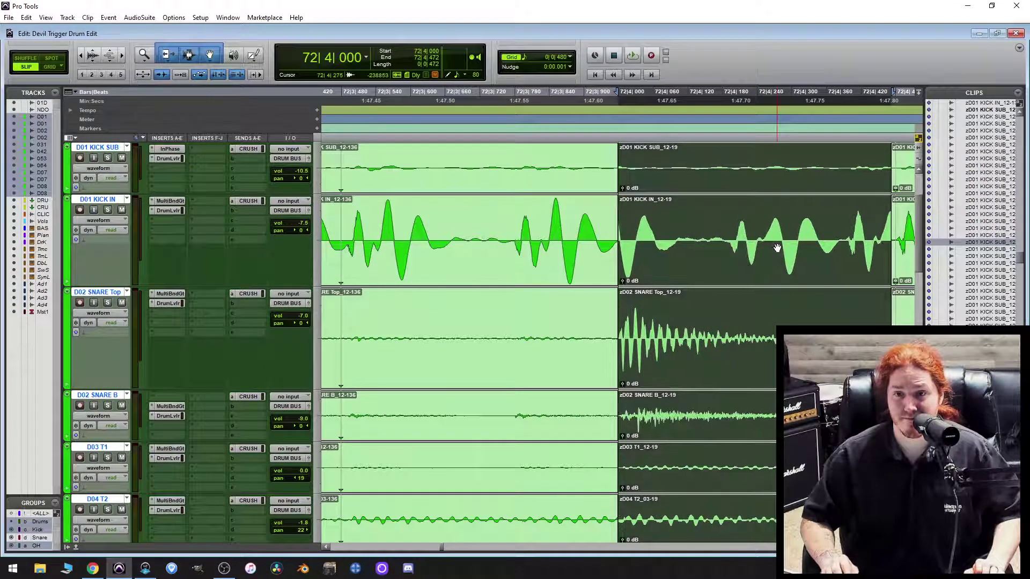
# Slip only the kick audio inside the 12-19 clips later to realign the kick hit with the grid at 72|4|000.
pyautogui.hotkey('ctrl', '[')
pyautogui.click(674, 228)
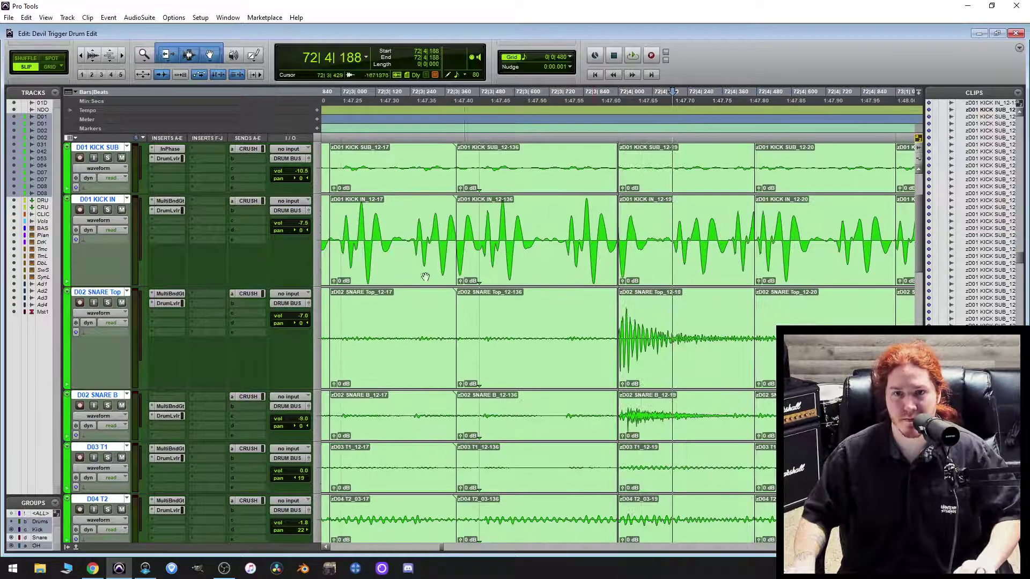
pyautogui.click(43, 528)
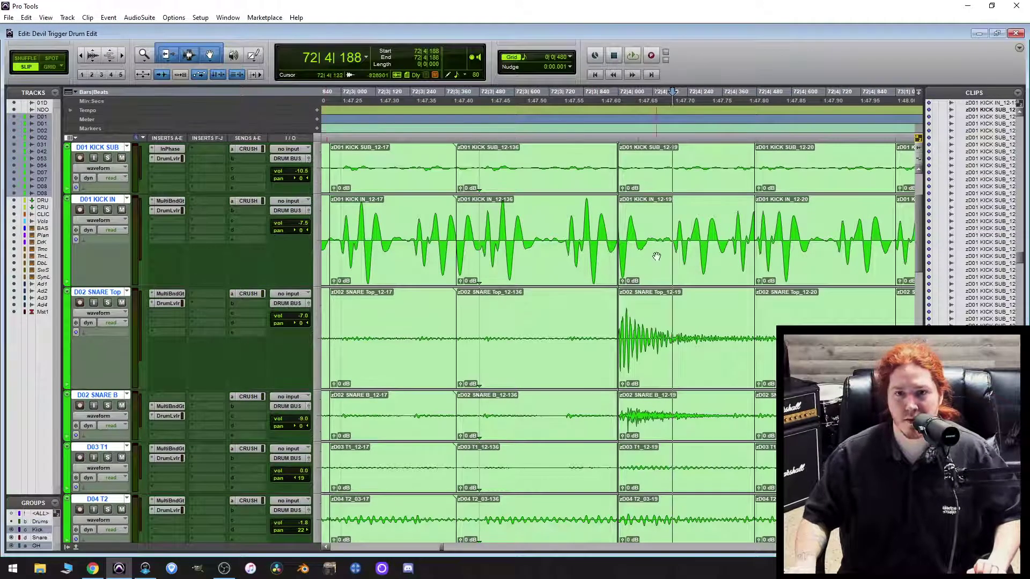
pyautogui.click(671, 262)
pyautogui.press('super+KP_Add')
pyautogui.press('super+KP_Add')
pyautogui.press('super+KP_Add')
pyautogui.press('super+KP_Add')
pyautogui.press('super+KP_Add')
pyautogui.press('super+KP_Add')
pyautogui.press('super+KP_Add')
pyautogui.press('super+KP_Add')
pyautogui.press('super+KP_Add')
pyautogui.press('super+KP_Add')
pyautogui.press('super+KP_Add')
pyautogui.press('super+KP_Add')
pyautogui.press('super+KP_Add')
pyautogui.press('super+KP_Add')
pyautogui.press('super+KP_Add')
pyautogui.press('super+KP_Add')
pyautogui.press('super+KP_Add')
pyautogui.press('super+KP_Add')
pyautogui.press('super+KP_Add')
pyautogui.press('super+KP_Add')
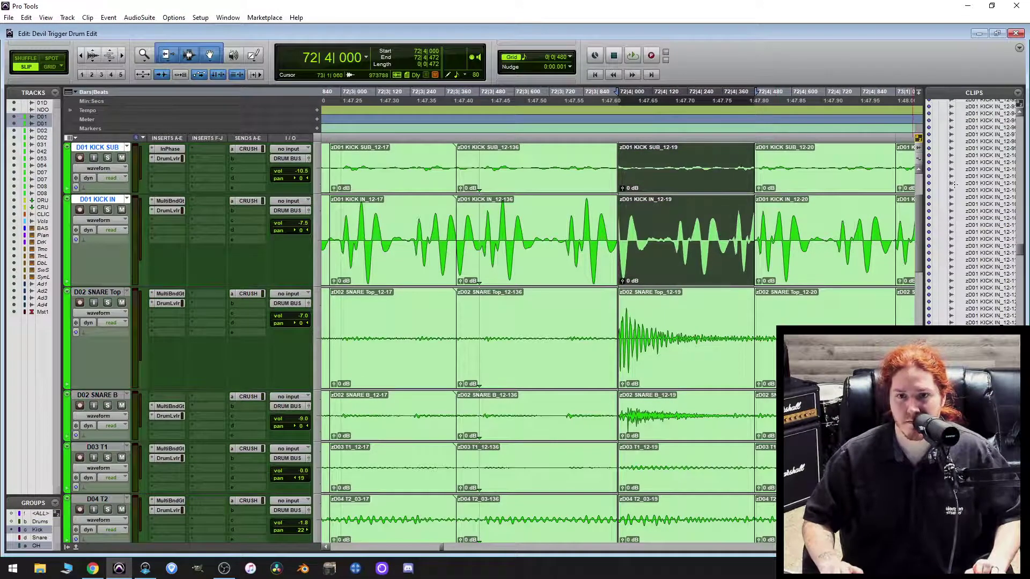
pyautogui.press('super+KP_Add')
pyautogui.press('super+KP_Add')
pyautogui.press('super+KP_Add')
pyautogui.press('super+KP_Add')
pyautogui.press('super+KP_Add')
pyautogui.press('super+KP_Add')
pyautogui.press('super+KP_Add')
pyautogui.press('super+KP_Add')
pyautogui.press('super+KP_Add')
pyautogui.press('super+KP_Add')
pyautogui.press('super+KP_Add')
pyautogui.press('super+KP_Add')
pyautogui.press('super+KP_Add')
pyautogui.press('super+KP_Add')
pyautogui.press('super+KP_Add')
pyautogui.press('super+KP_Add')
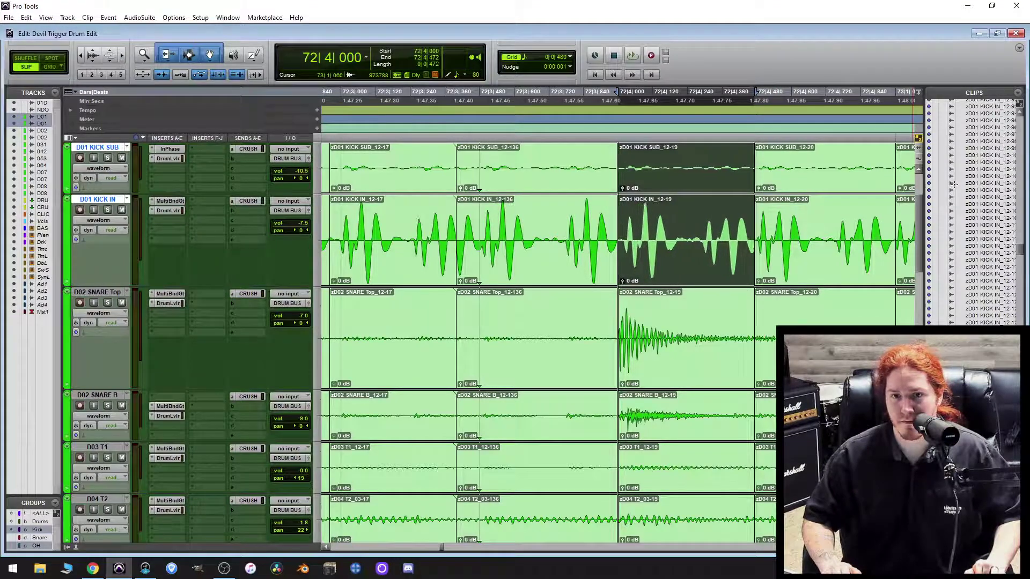
pyautogui.press('super+KP_Add')
pyautogui.press('super+KP_Add')
pyautogui.press('super+KP_Add')
pyautogui.press('super+KP_Add')
pyautogui.press('super+KP_Add')
pyautogui.press('super+KP_Add')
pyautogui.press('super+KP_Add')
pyautogui.press('super+KP_Add')
pyautogui.press('super+KP_Add')
pyautogui.press('super+KP_Add')
pyautogui.press('super+KP_Add')
pyautogui.press('super+KP_Add')
pyautogui.press('super+KP_Add')
pyautogui.press('super+KP_Add')
pyautogui.press('super+KP_Add')
pyautogui.press('super+KP_Add')
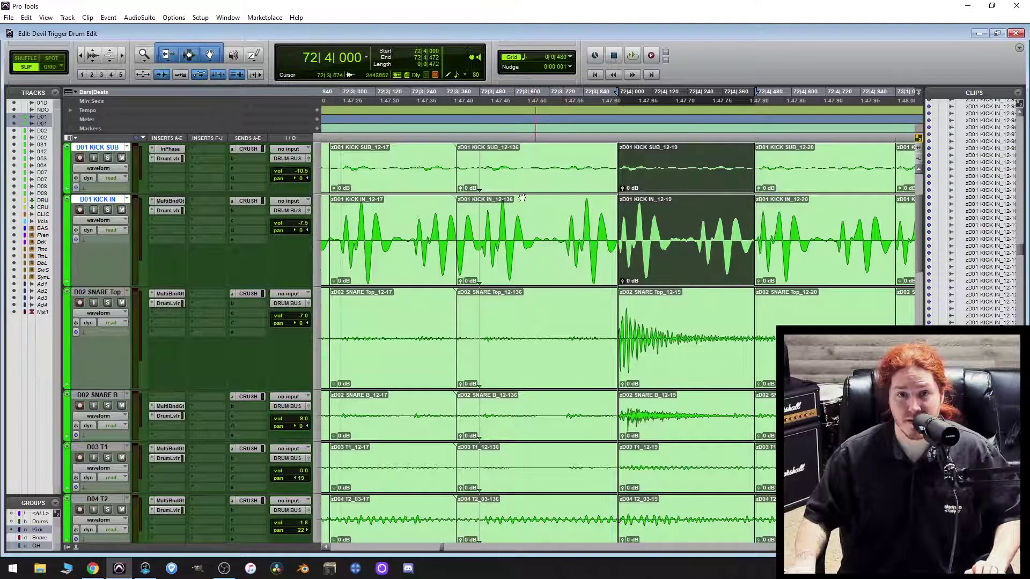
# Using a 1/16 note grid, separate the kick hit at 72|3|775 across the drum tracks and snap it to the nearest grid line.
pyautogui.click(570, 57)
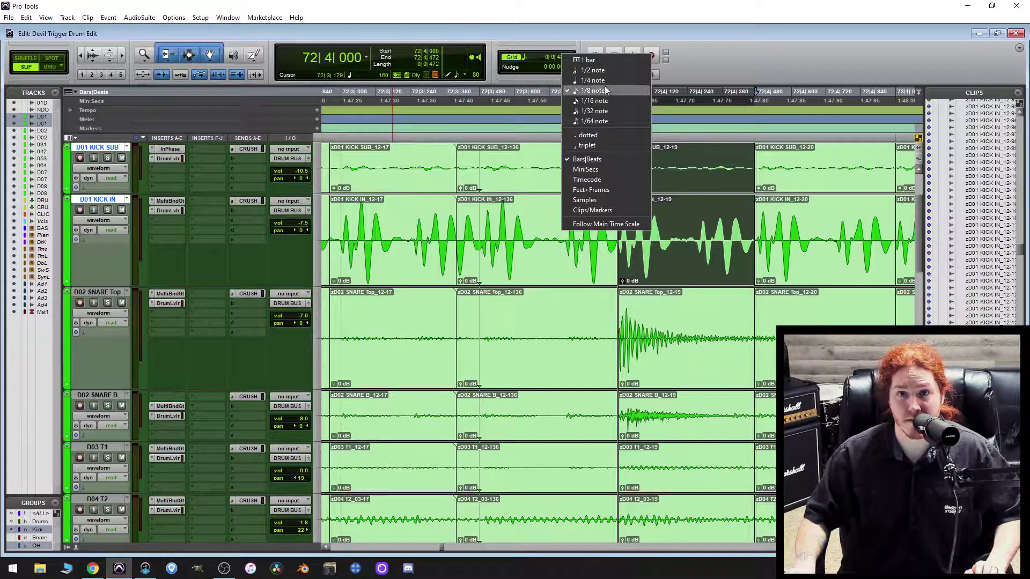
pyautogui.click(595, 100)
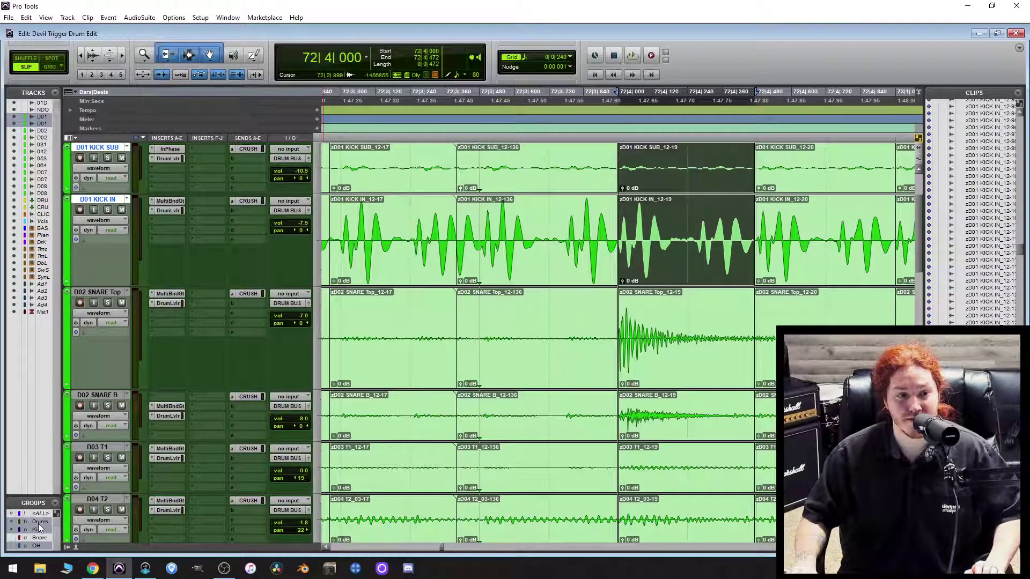
pyautogui.click(611, 234)
pyautogui.press('s')
pyautogui.moveTo(616, 234); pyautogui.dragTo(565, 257)
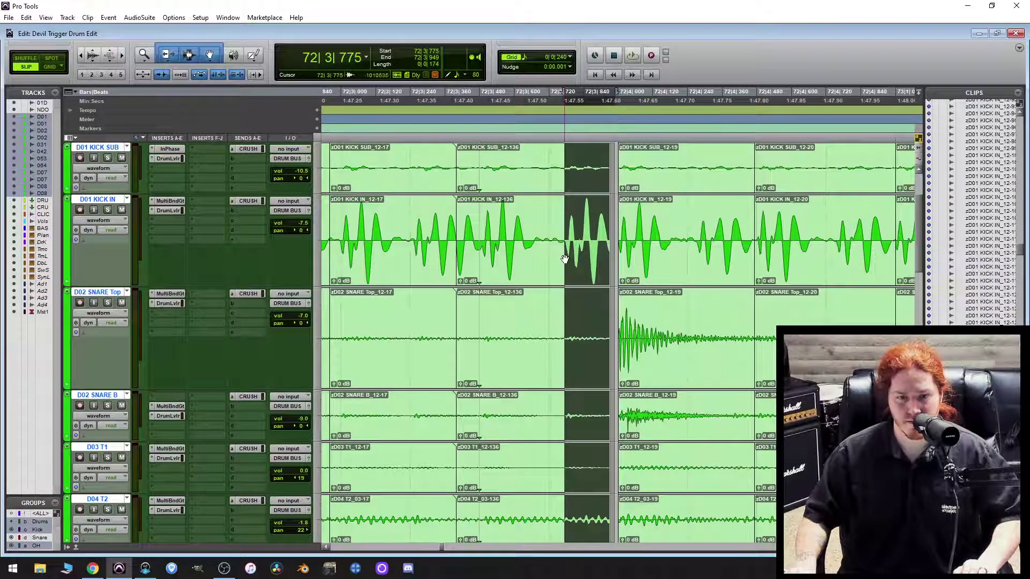
pyautogui.press('b')
pyautogui.press('F4')
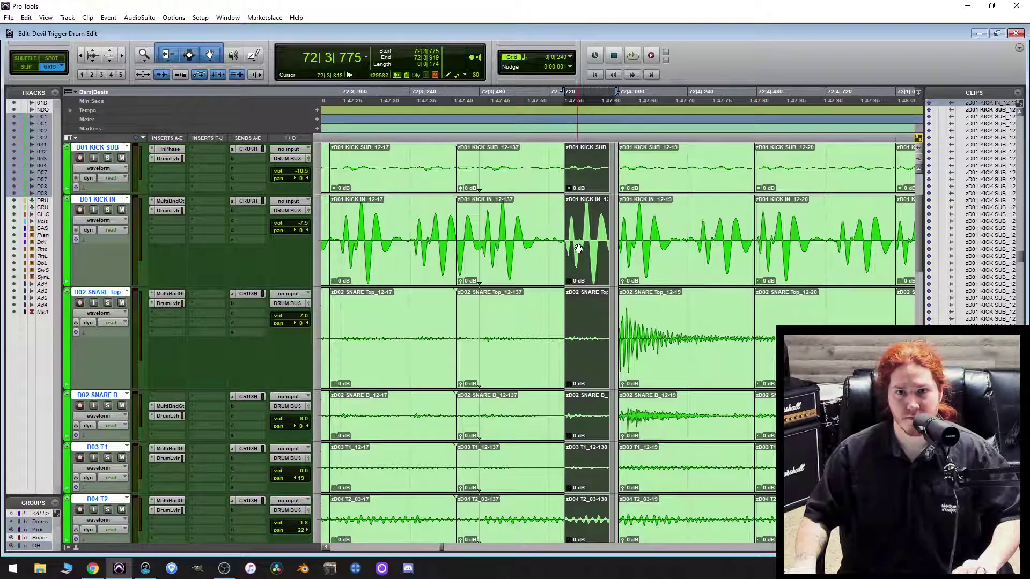
pyautogui.moveTo(579, 249); pyautogui.dragTo(616, 227)
# Trim the starts of the 12-19 clips back to 72|3|937 across the drum tracks, meeting the separated kick hit's clips.
pyautogui.press('F2')
pyautogui.press('t')
pyautogui.moveTo(774, 238); pyautogui.dragTo(754, 232)
pyautogui.scroll(-5, 740, 344)
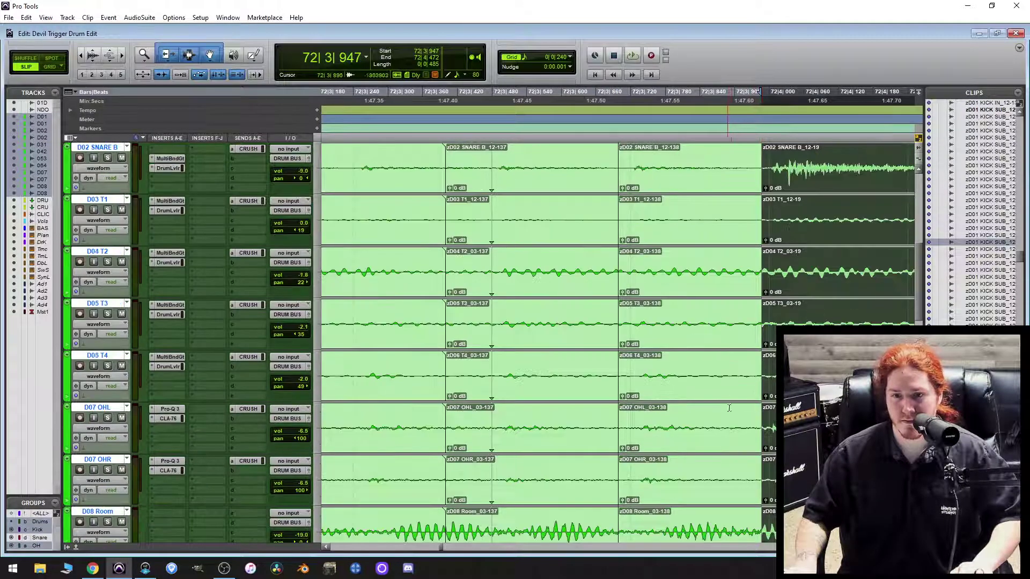
pyautogui.moveTo(769, 430); pyautogui.dragTo(763, 429)
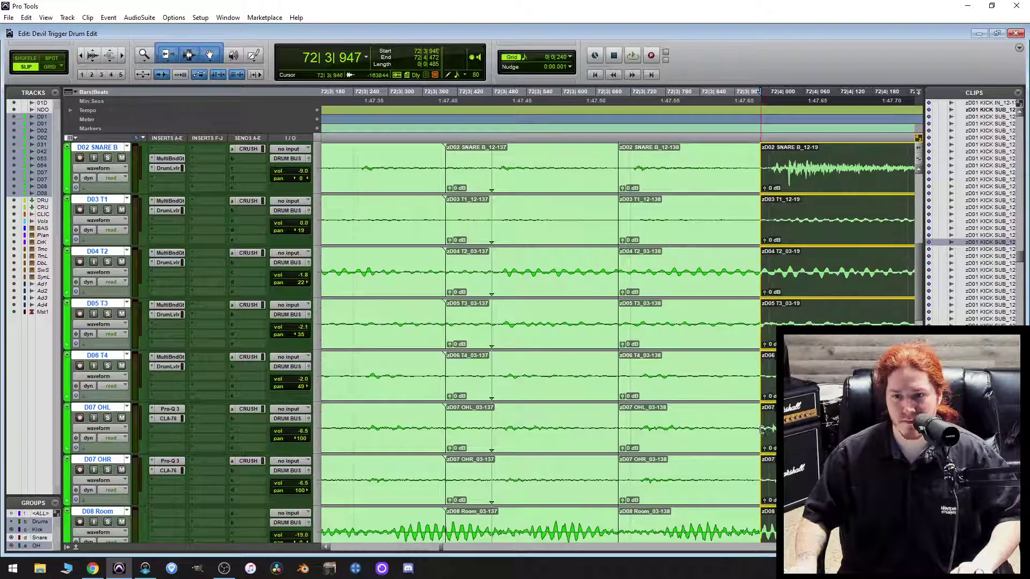
pyautogui.scroll(4, 605, 443)
pyautogui.scroll(-2, 605, 443)
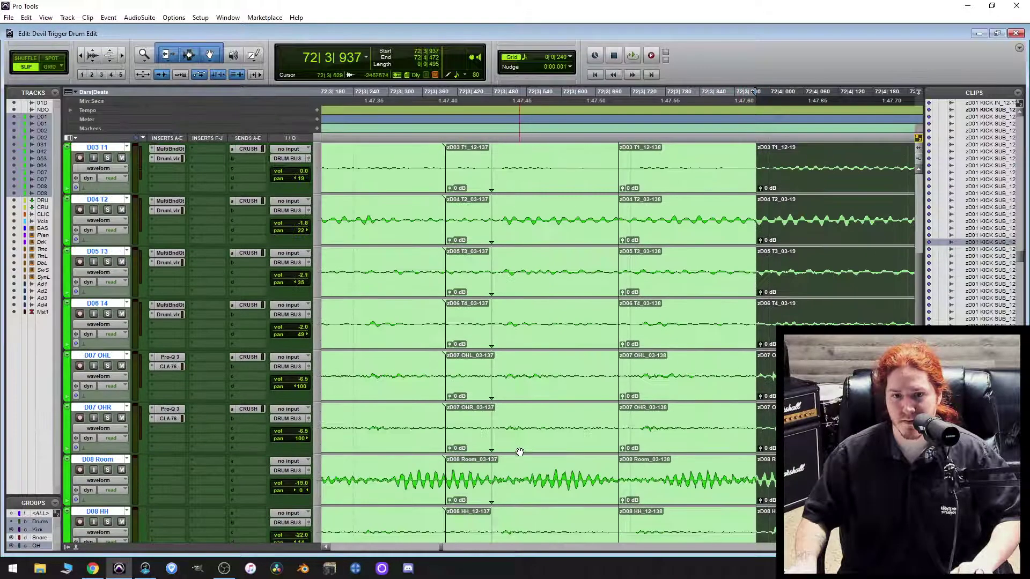
pyautogui.scroll(4, 518, 453)
pyautogui.press('r')
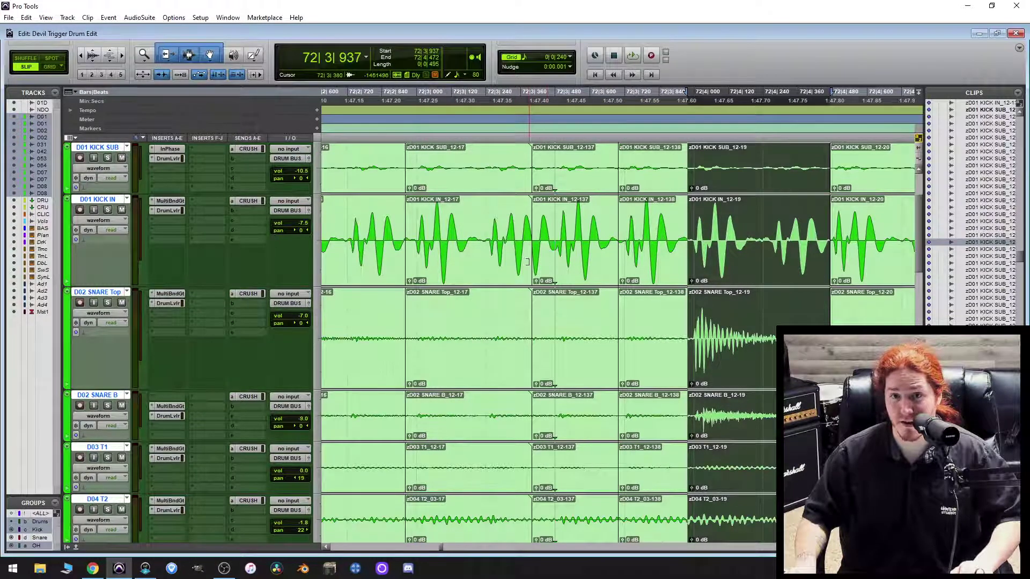
# Extend the ends of the 12-17 clips over the 12-137 clips to 72|3|689, restoring the continuous kick audio.
pyautogui.scroll(-3, 536, 263)
pyautogui.scroll(4, 539, 261)
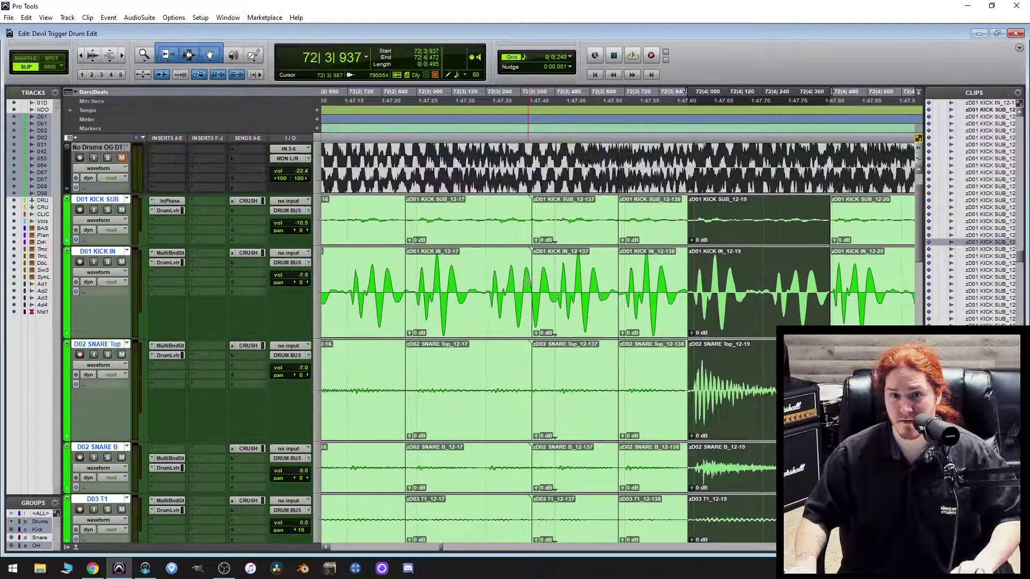
pyautogui.moveTo(527, 281); pyautogui.dragTo(616, 311)
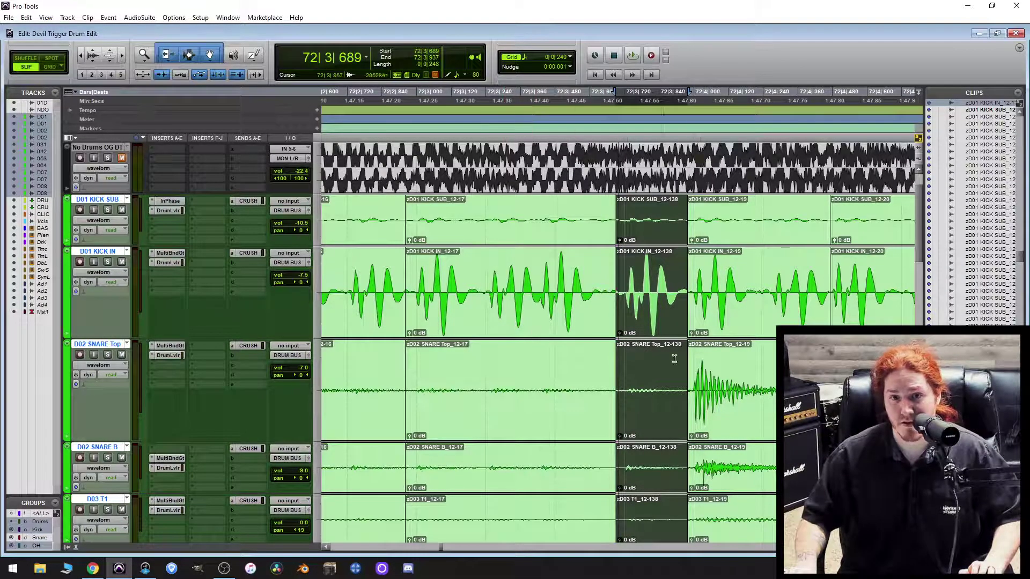
pyautogui.hscroll(5, 731, 330)
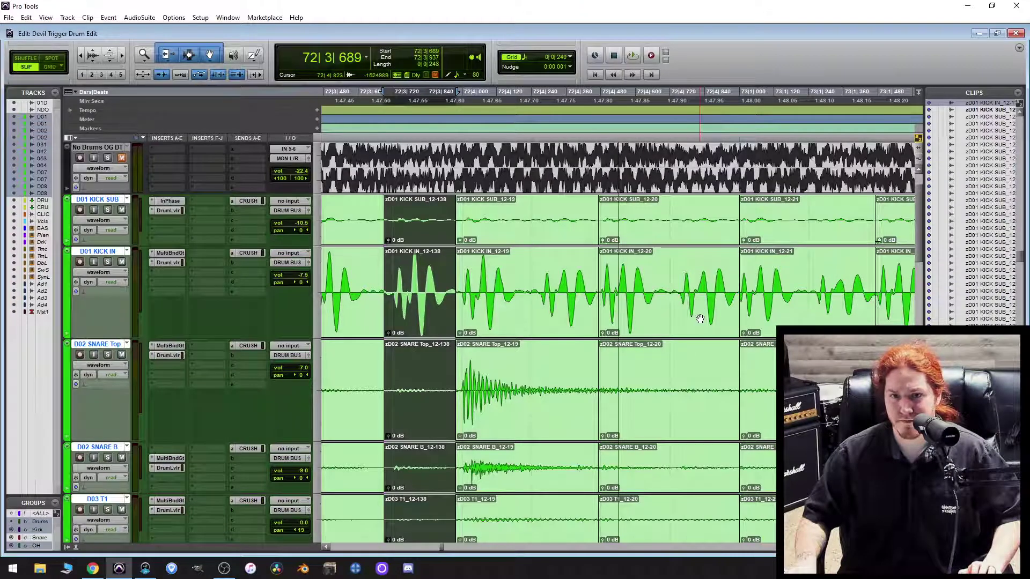
# Trim the starts of the 12-20 clips back to 72|4|396 across the drum tracks, covering the tail of the 12-19 clips.
pyautogui.click(700, 319)
pyautogui.scroll(-5, 695, 322)
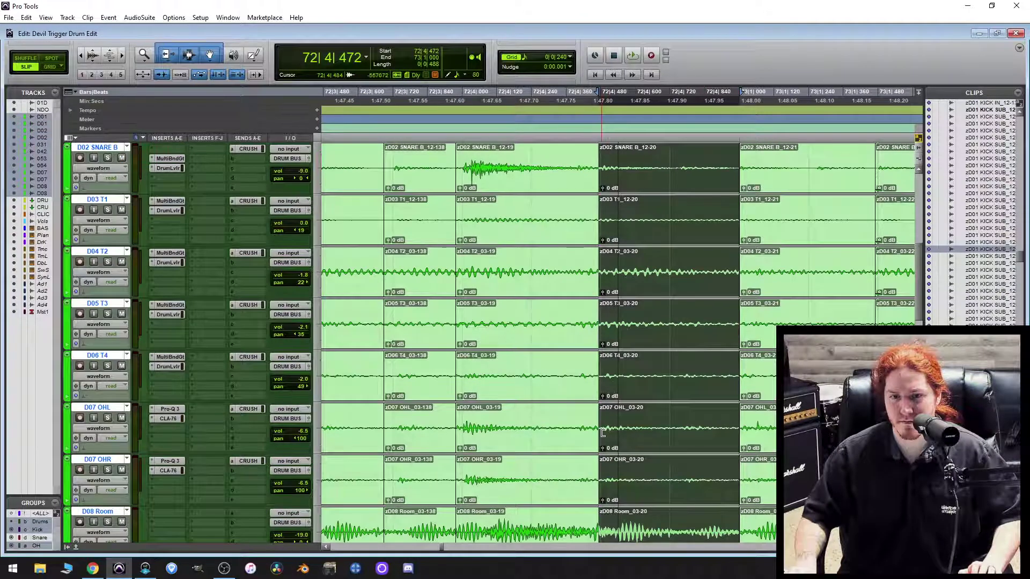
pyautogui.moveTo(601, 429); pyautogui.dragTo(579, 448)
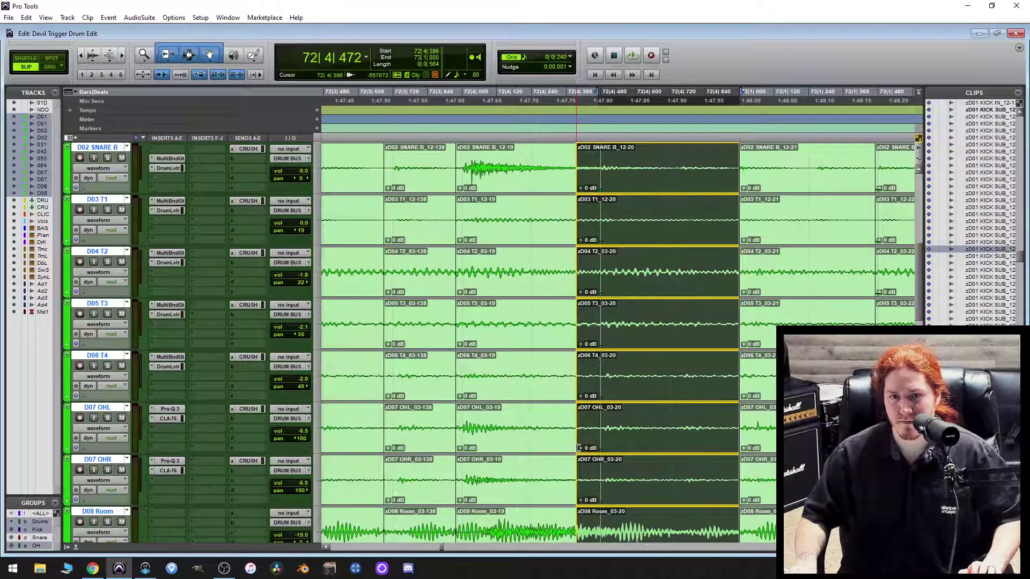
pyautogui.scroll(5, 590, 435)
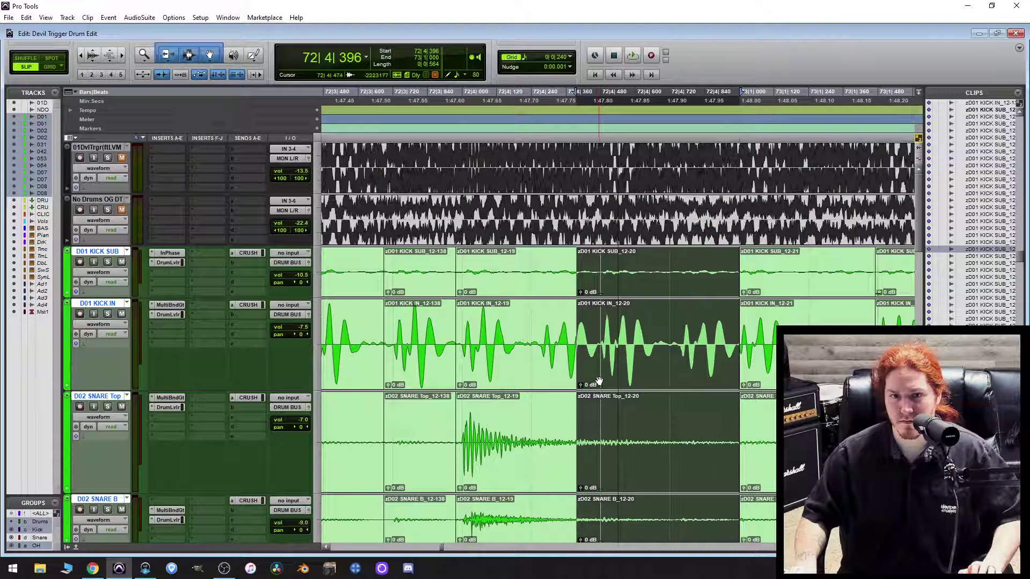
# Trim the starts of the 12-21 clips back to 72|4|929 across the drum tracks, ahead of the kick hit.
pyautogui.hscroll(3, 606, 374)
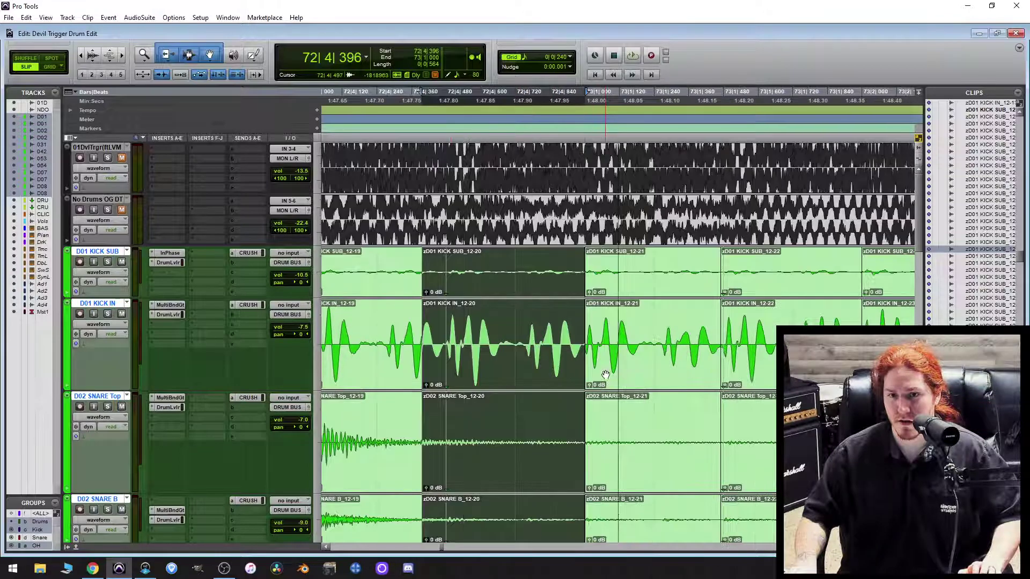
pyautogui.moveTo(587, 356); pyautogui.dragTo(576, 356)
pyautogui.scroll(-3, 600, 357)
pyautogui.scroll(-2, 600, 358)
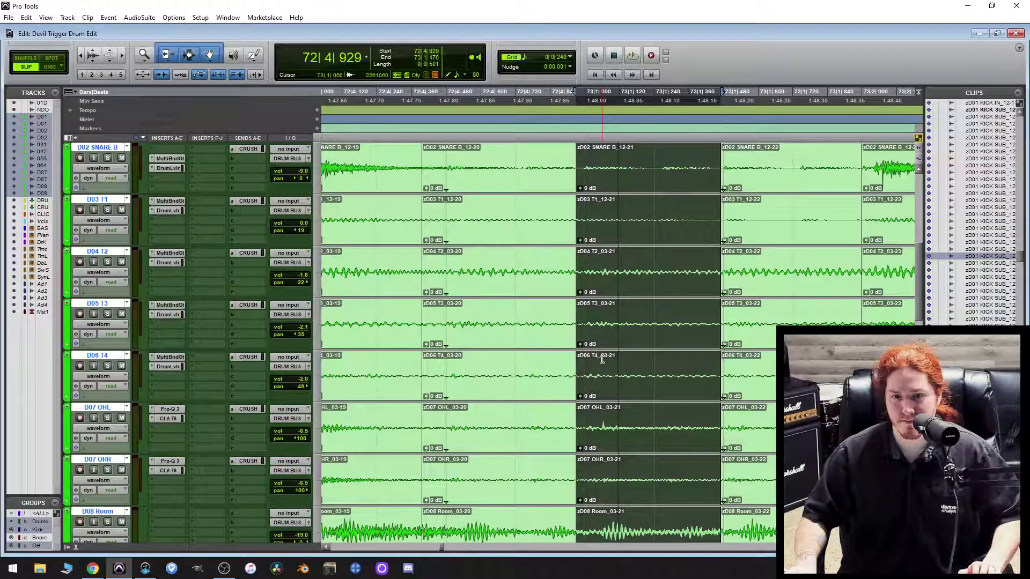
pyautogui.scroll(5, 602, 359)
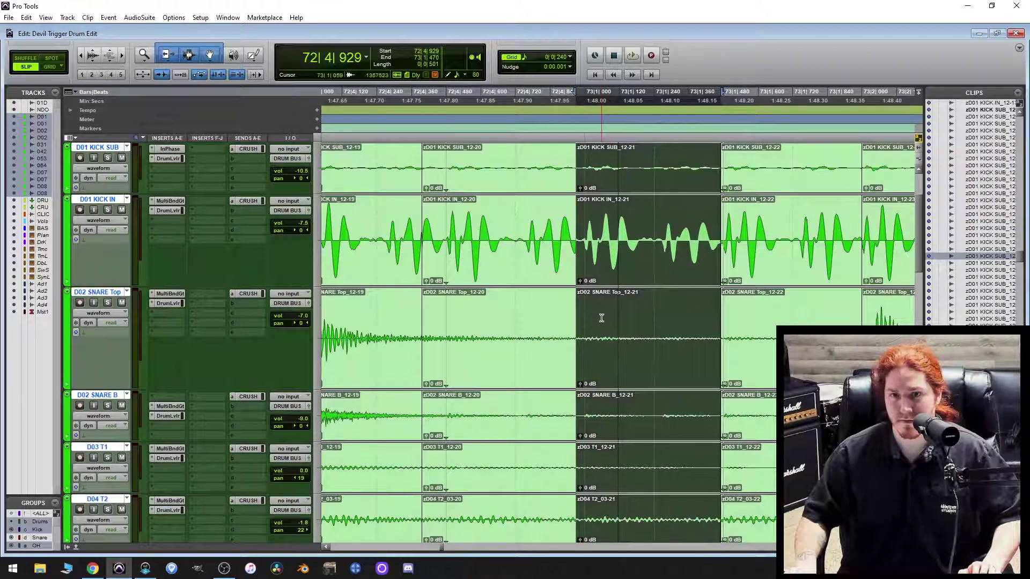
# Trim the starts of the 12-22 clips back to 73|1|463 across the drum tracks.
pyautogui.hscroll(3, 616, 311)
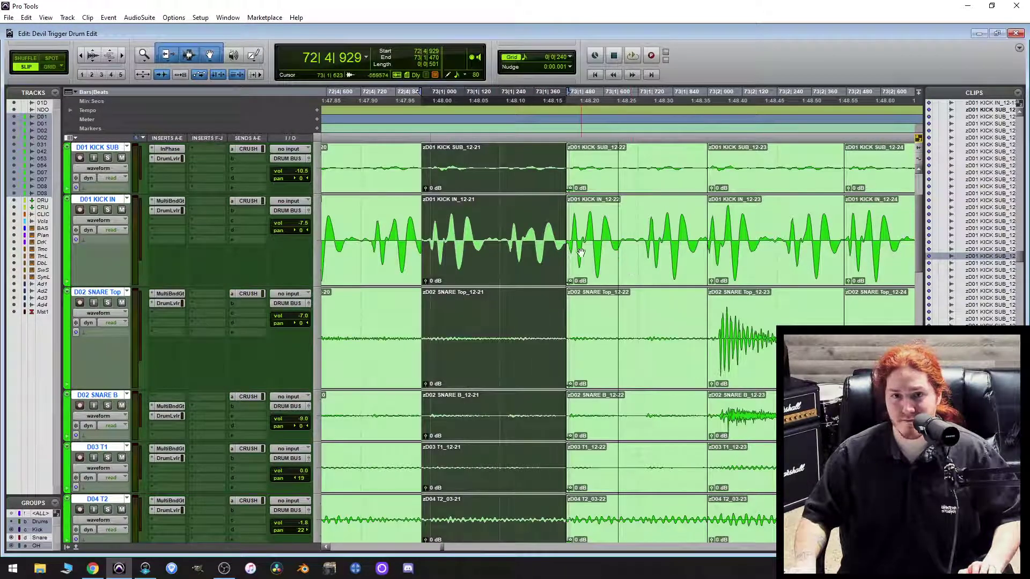
pyautogui.moveTo(569, 244); pyautogui.dragTo(568, 244)
pyautogui.scroll(-5, 643, 274)
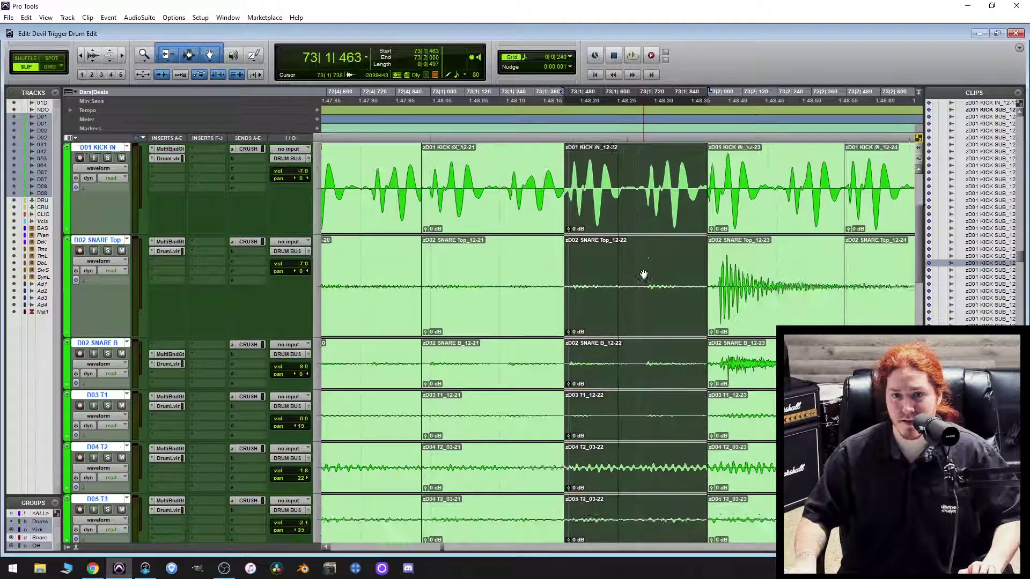
pyautogui.scroll(5, 641, 273)
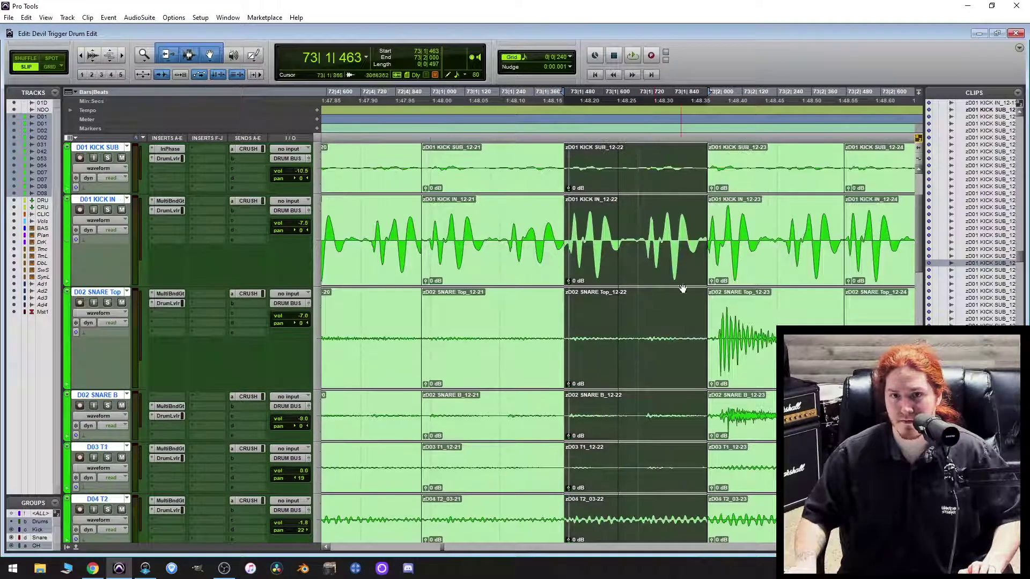
# Trim the starts of the 12-23 clips back to 73|1|937 across the drum tracks, ahead of the snare hit.
pyautogui.hscroll(2, 726, 265)
pyautogui.click(644, 251)
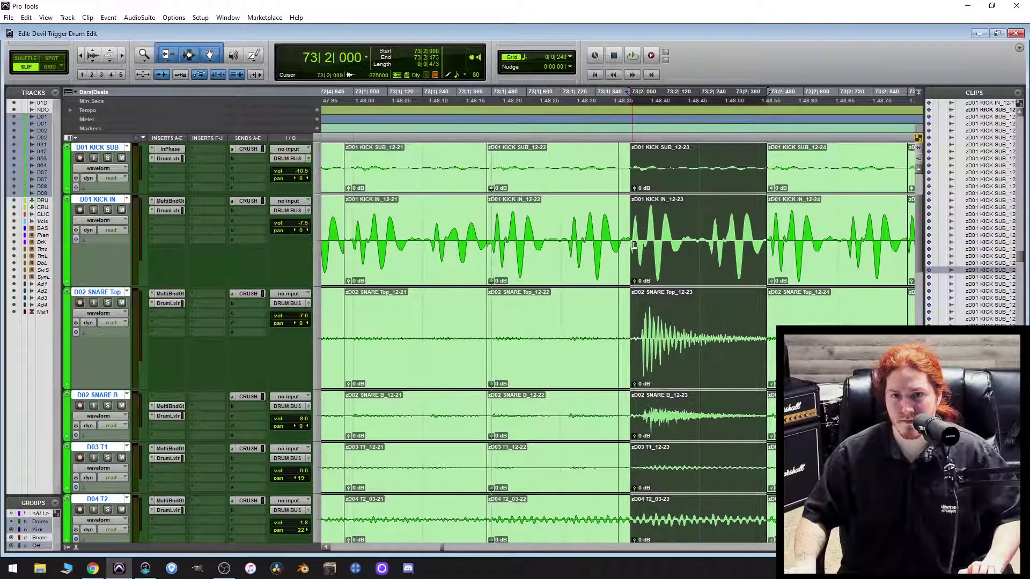
pyautogui.moveTo(634, 245); pyautogui.dragTo(624, 245)
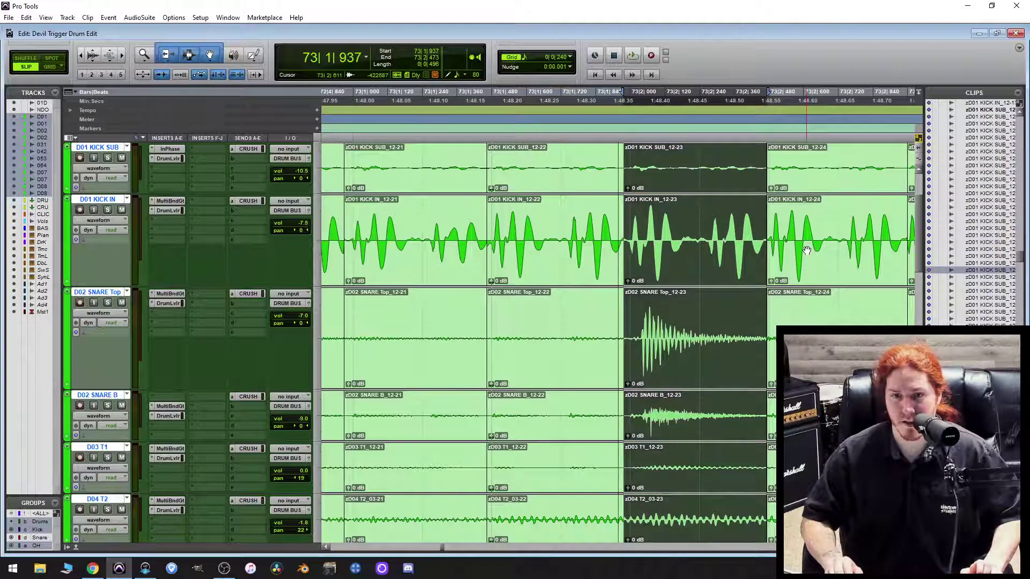
# Slip the audio inside the 12-23 clips earlier on all drum tracks to align the snare hit with the grid at 73|2|000.
pyautogui.press('super+minus')
pyautogui.press('super+minus')
pyautogui.press('super+minus')
pyautogui.press('super+minus')
pyautogui.press('super+minus')
pyautogui.press('super+minus')
pyautogui.press('super+minus')
pyautogui.press('super+minus')
pyautogui.press('super+minus')
pyautogui.press('super+minus')
pyautogui.press('super+minus')
pyautogui.press('super+minus')
pyautogui.press('super+minus')
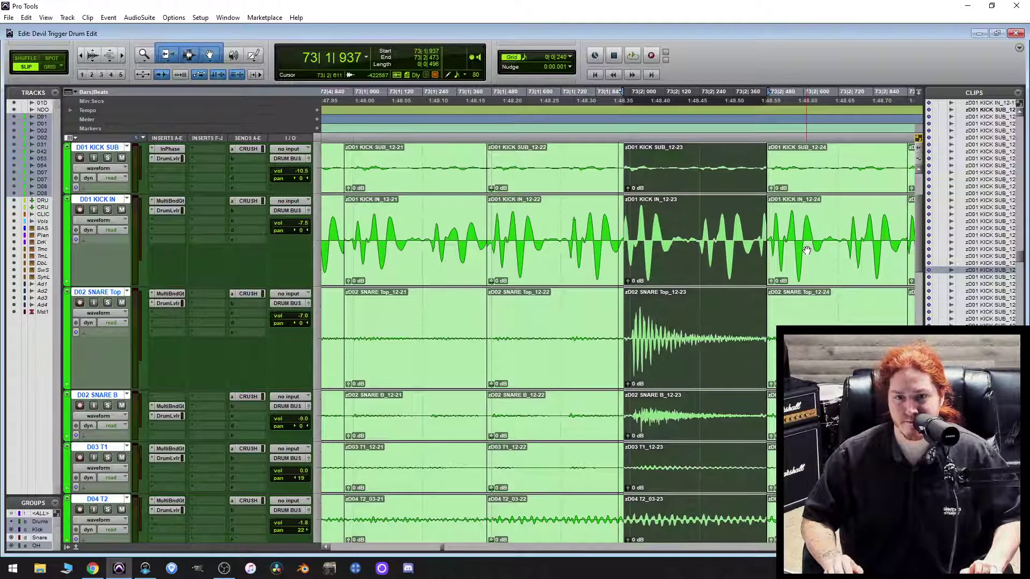
pyautogui.press('super+minus')
pyautogui.press('super+minus')
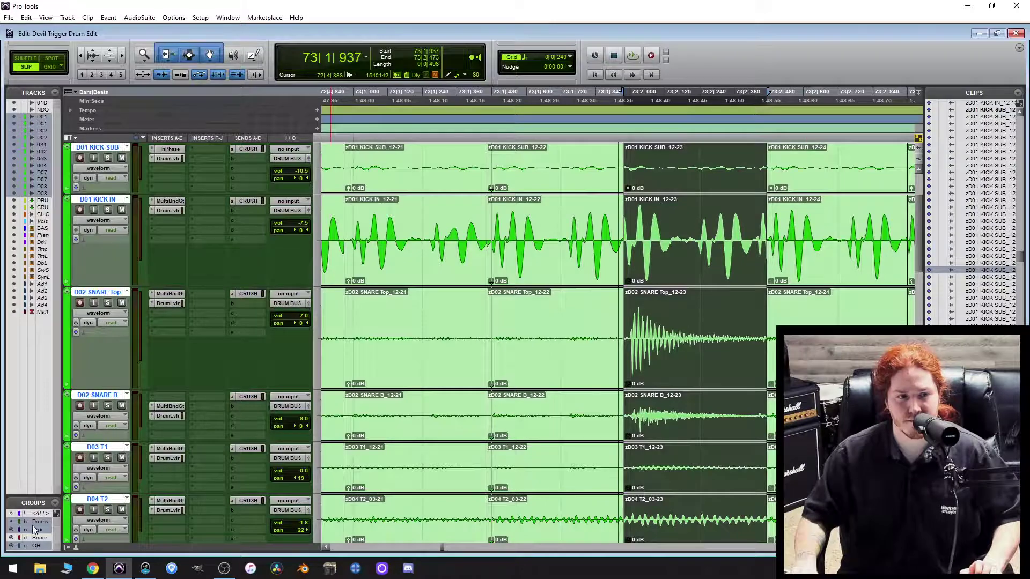
# Limit editing to the Kick group and slip the kick audio inside the 12-23 clips later, realigning its first hit with 73|2|000.
pyautogui.doubleClick(716, 219)
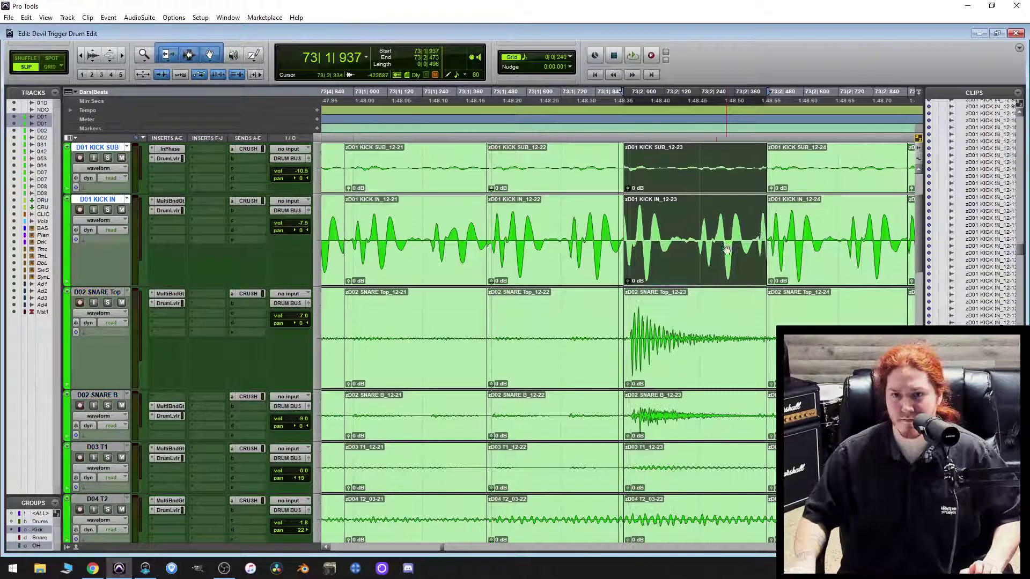
pyautogui.press('super+KP_Add')
pyautogui.press('super+KP_Add')
pyautogui.press('super+KP_Add')
pyautogui.press('super+KP_Add')
pyautogui.press('super+KP_Add')
pyautogui.press('super+KP_Add')
pyautogui.press('super+KP_Add')
pyautogui.press('super+KP_Add')
pyautogui.press('super+KP_Add')
pyautogui.press('super+KP_Add')
pyautogui.press('super+KP_Add')
pyautogui.press('super+KP_Add')
pyautogui.press('super+KP_Add')
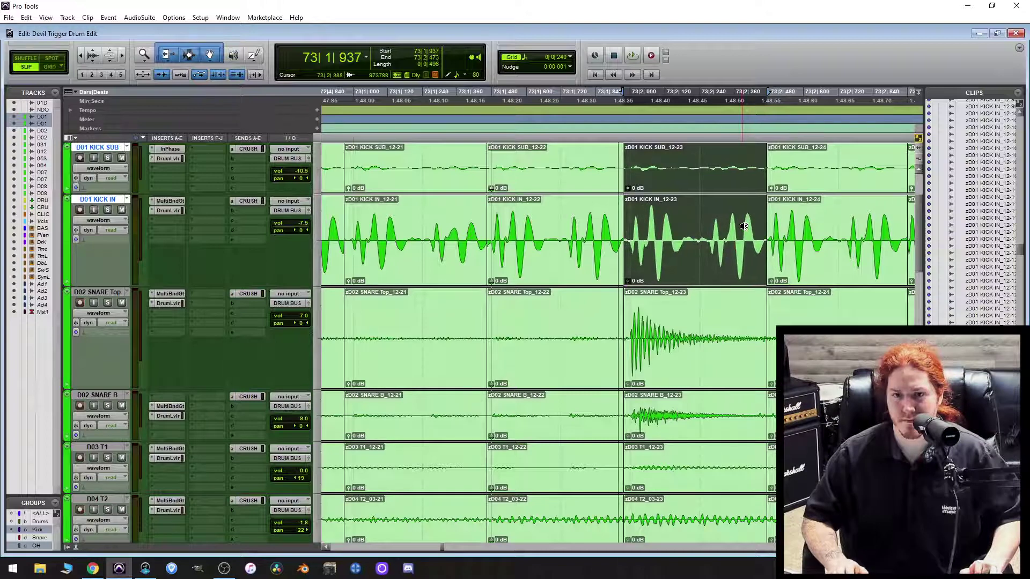
# Slip the kick audio inside the 12-23 clips slightly earlier to align its second hit with the grid at 73|2|240.
pyautogui.press('super+KP_Subtract')
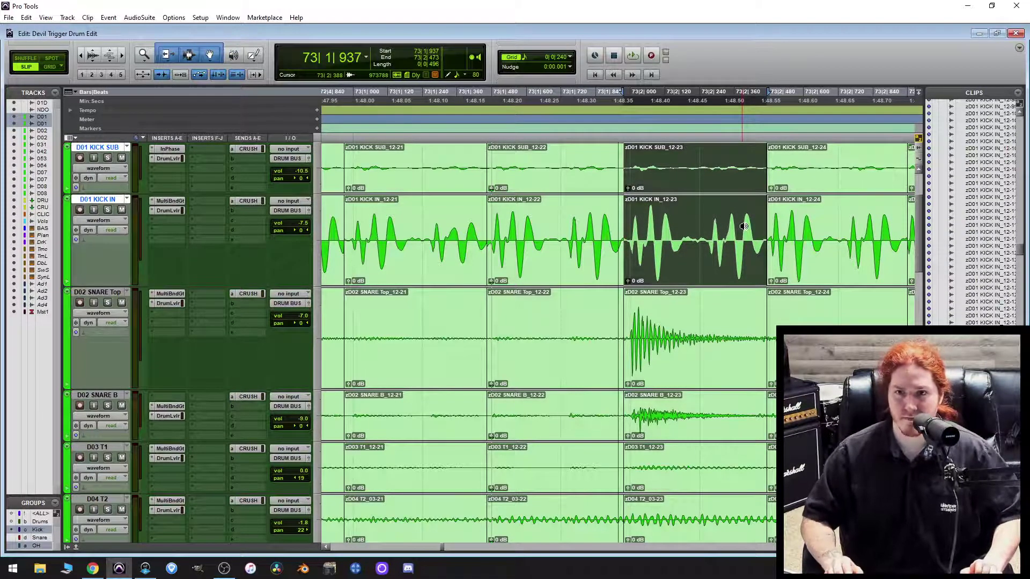
pyautogui.press('super+KP_Subtract')
pyautogui.press('super+KP_Subtract')
pyautogui.press('super+KP_Subtract')
pyautogui.press('super+KP_Subtract')
pyautogui.press('super+KP_Subtract')
pyautogui.press('super+KP_Subtract')
pyautogui.press('super+KP_Subtract')
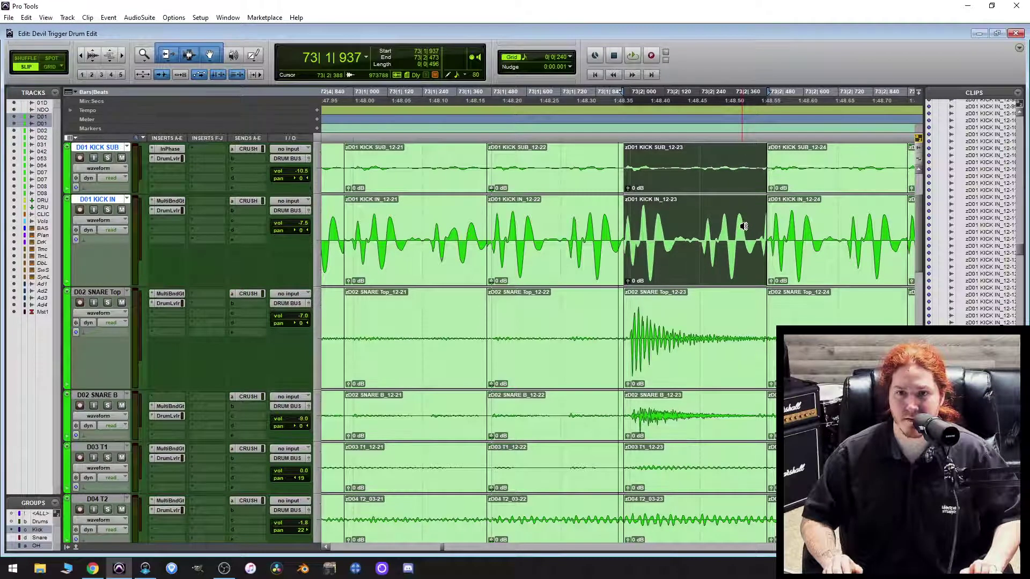
# Separate the first kick hit from 73|1|932 to 73|2|243 on the kick tracks and slip its audio later to align with 73|2|000.
pyautogui.doubleClick(618, 233)
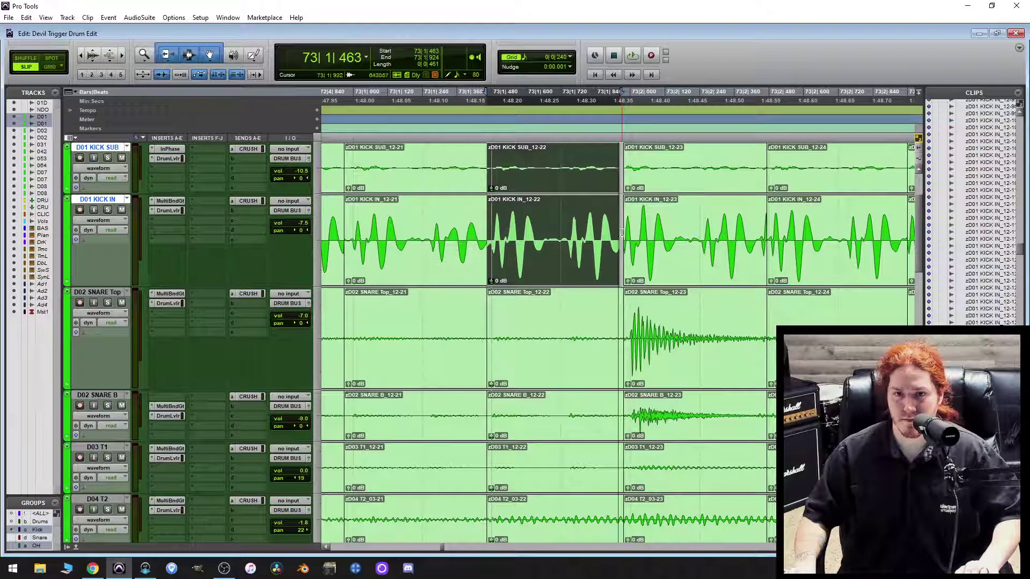
pyautogui.moveTo(622, 232); pyautogui.dragTo(700, 225)
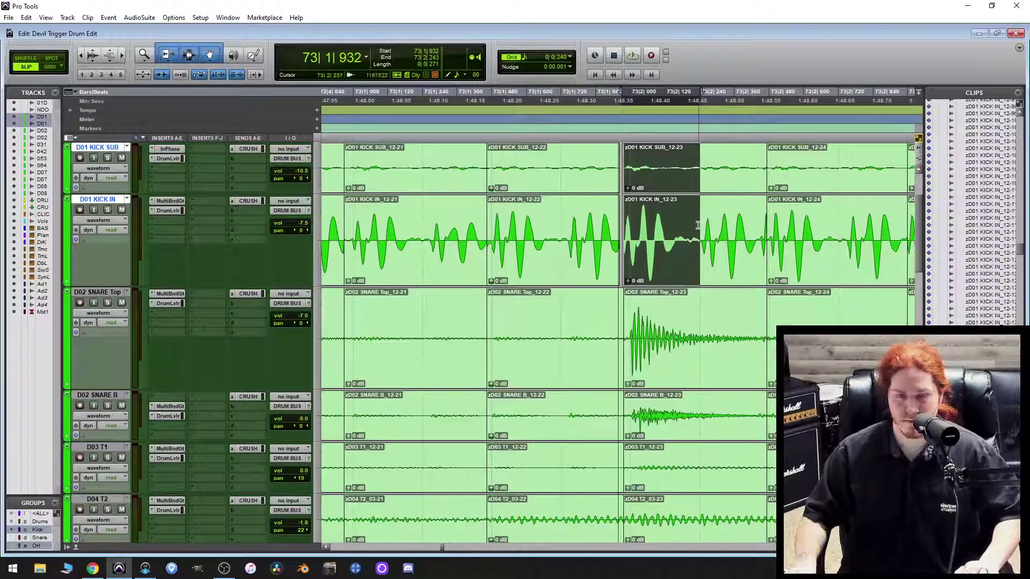
pyautogui.hotkey('ctrl', 'e')
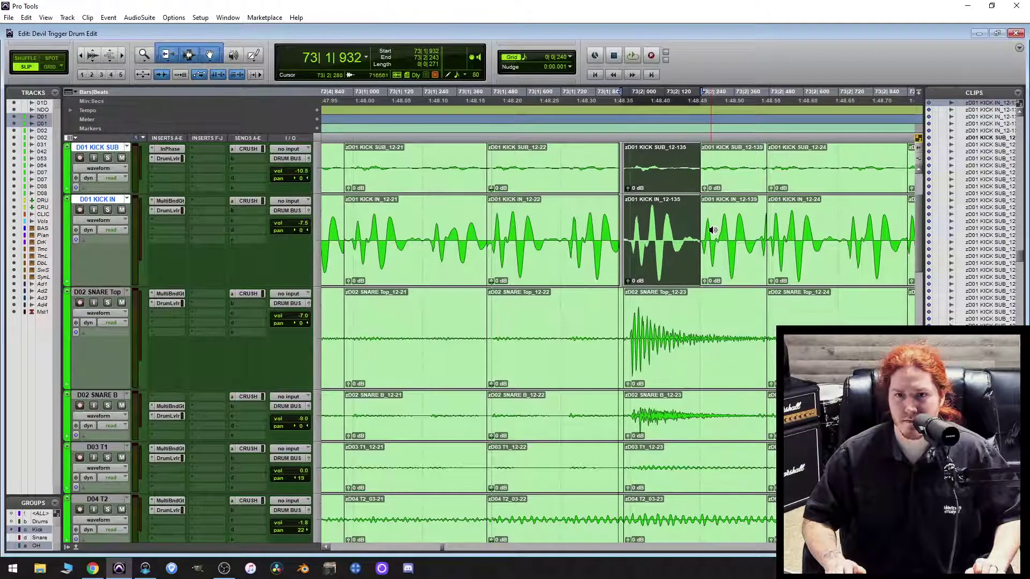
pyautogui.click(635, 238)
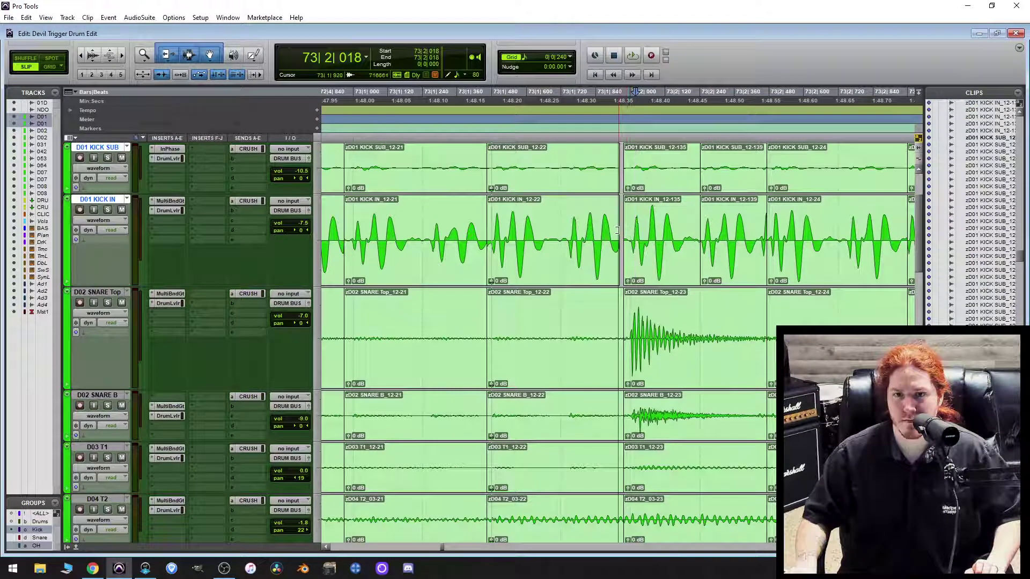
# Extend the ends of the 12-22 kick clips to 73|1|954, closing the gap before the separated kick hit.
pyautogui.moveTo(618, 229); pyautogui.dragTo(628, 228)
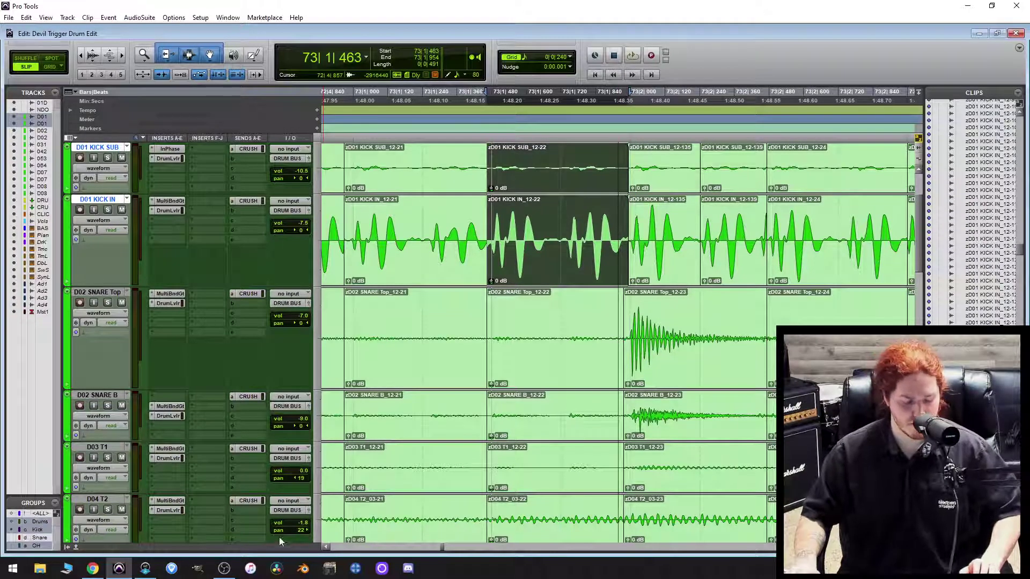
pyautogui.scroll(-5, 653, 441)
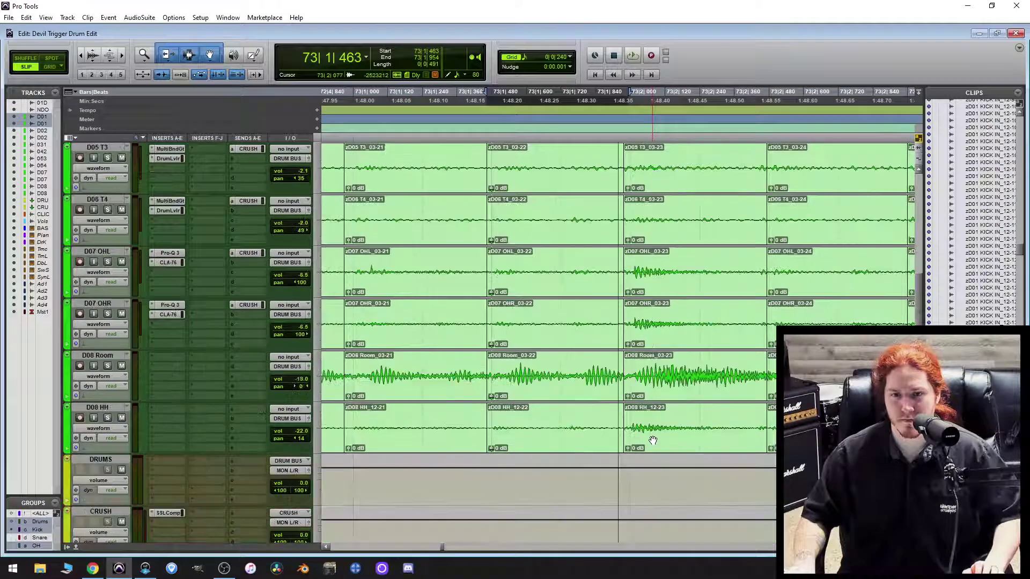
pyautogui.scroll(3, 653, 440)
pyautogui.scroll(1, 653, 441)
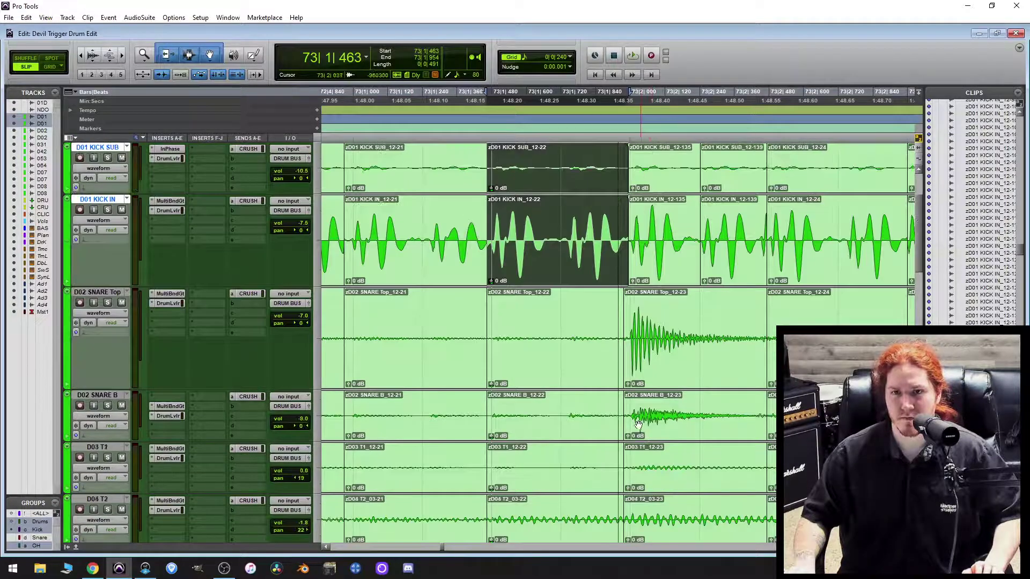
# With the Drums group active again, trim the starts of the 12-24 clips back to 73|2|434 across the drum tracks.
pyautogui.hscroll(4, 617, 408)
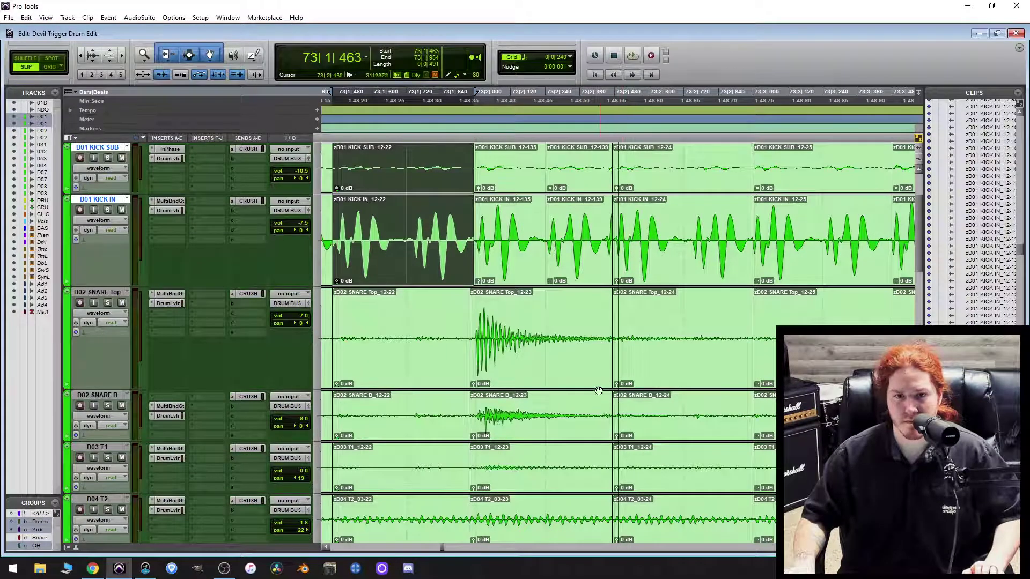
pyautogui.hscroll(2, 591, 385)
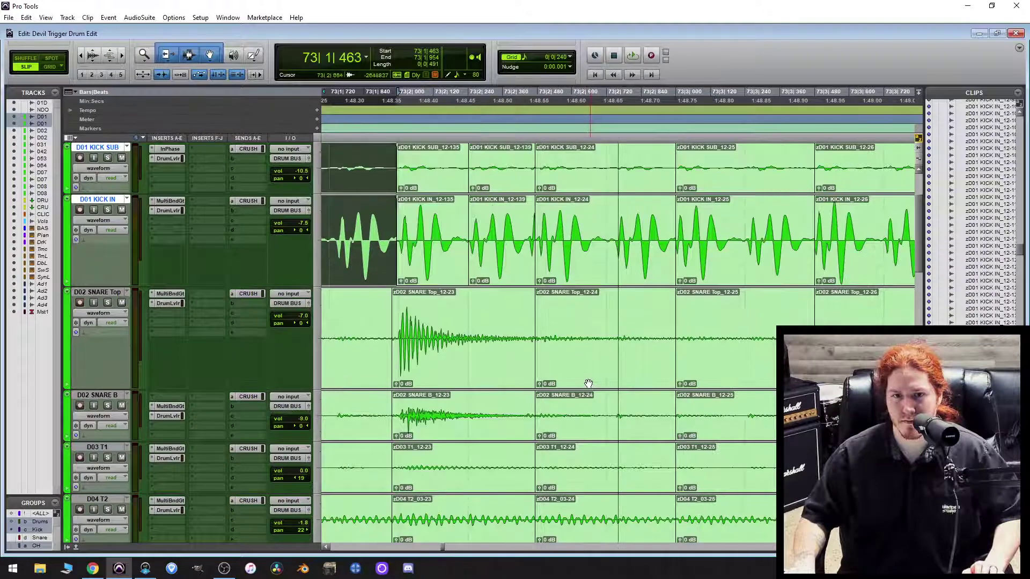
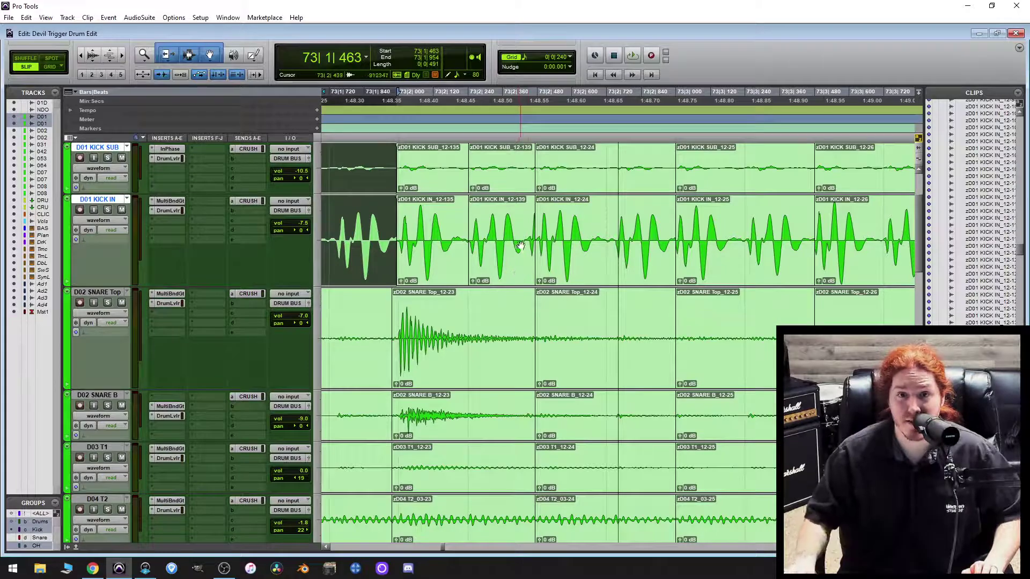
pyautogui.doubleClick(542, 231)
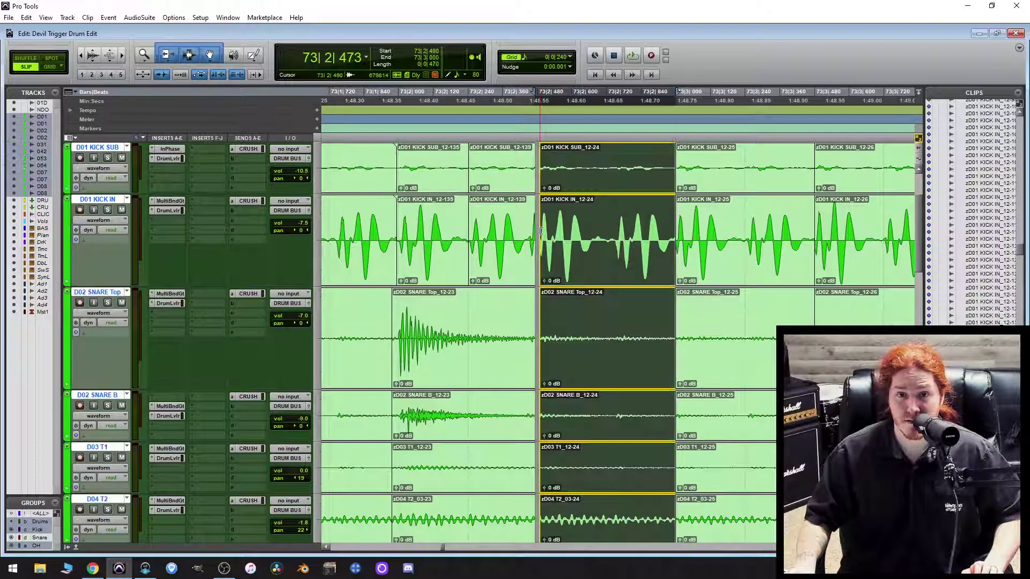
pyautogui.moveTo(532, 252); pyautogui.dragTo(524, 252)
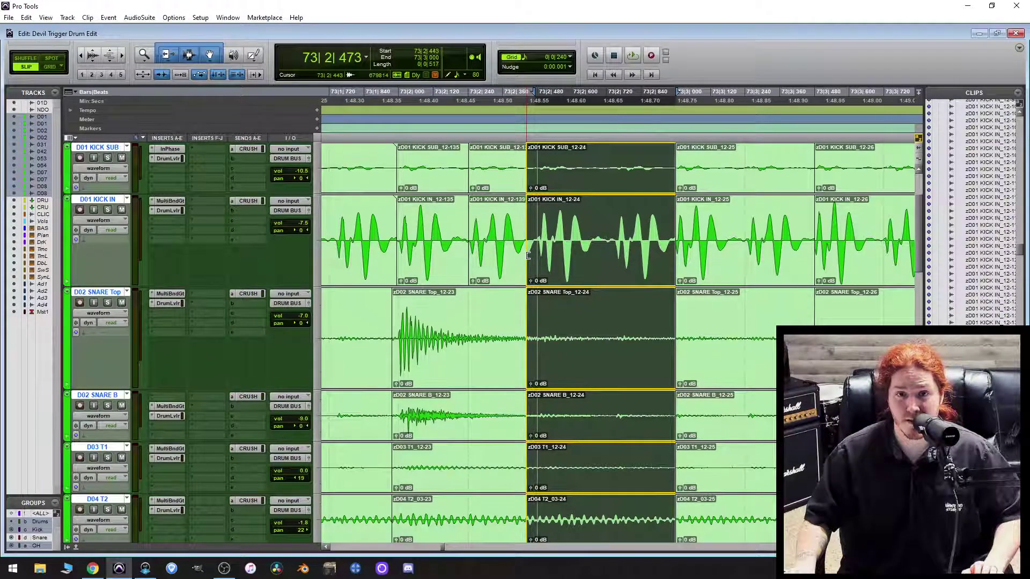
pyautogui.scroll(-5, 576, 261)
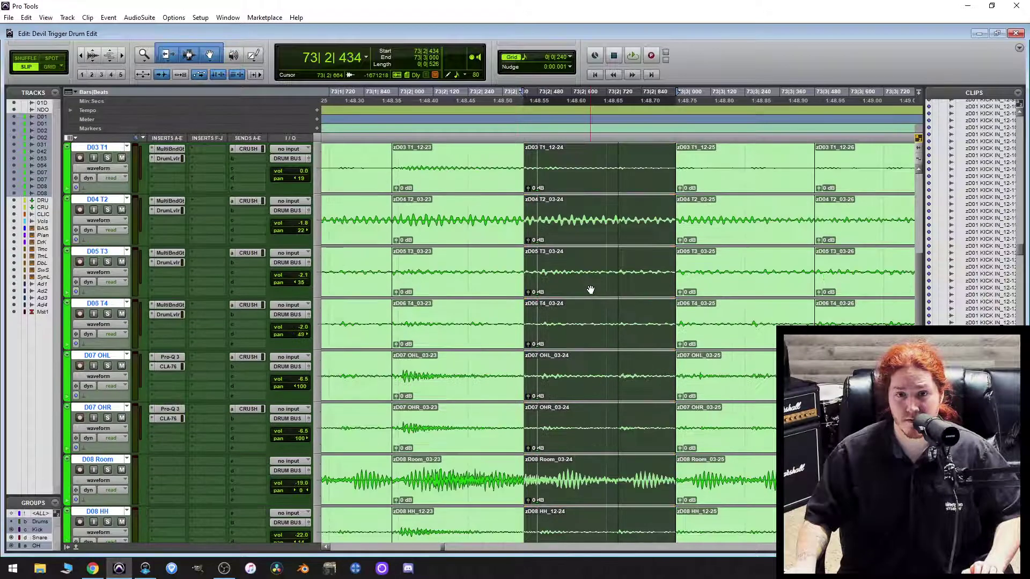
pyautogui.scroll(5, 599, 300)
# Trim the starts of the 12-25 clips back to 73|2|934 across the drum tracks.
pyautogui.hscroll(3, 606, 285)
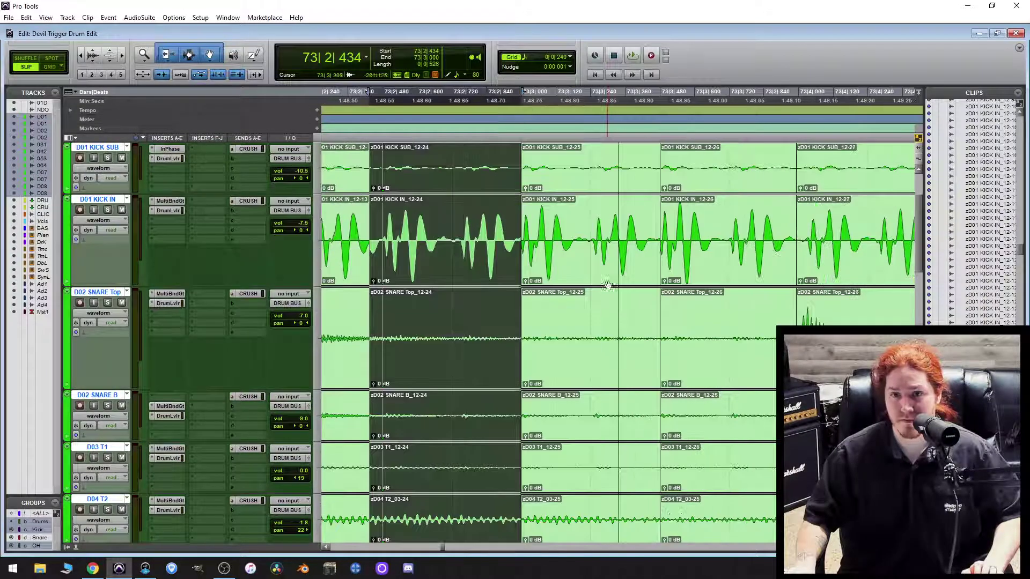
pyautogui.moveTo(528, 252); pyautogui.dragTo(516, 265)
pyautogui.scroll(-5, 573, 277)
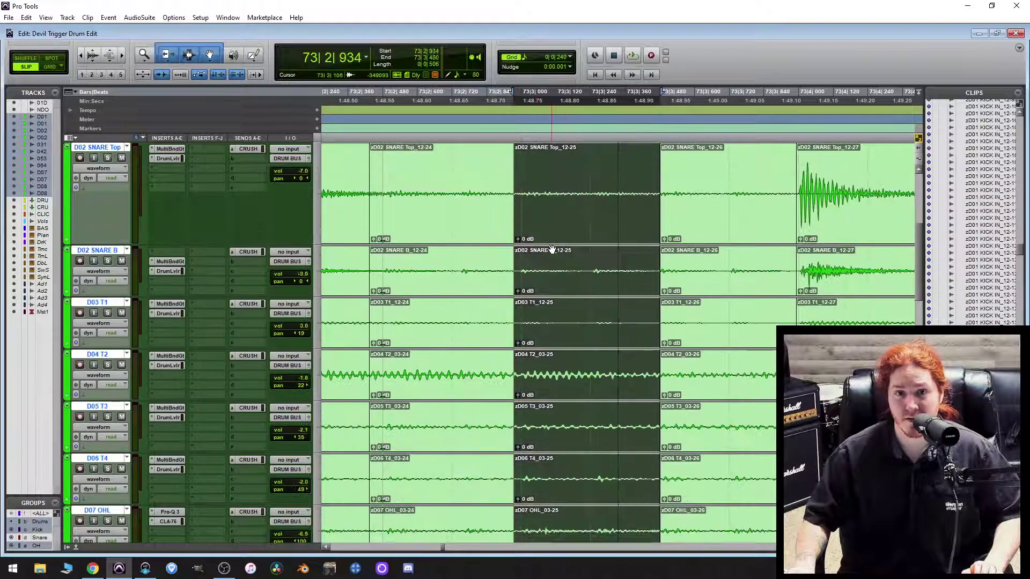
pyautogui.scroll(5, 573, 278)
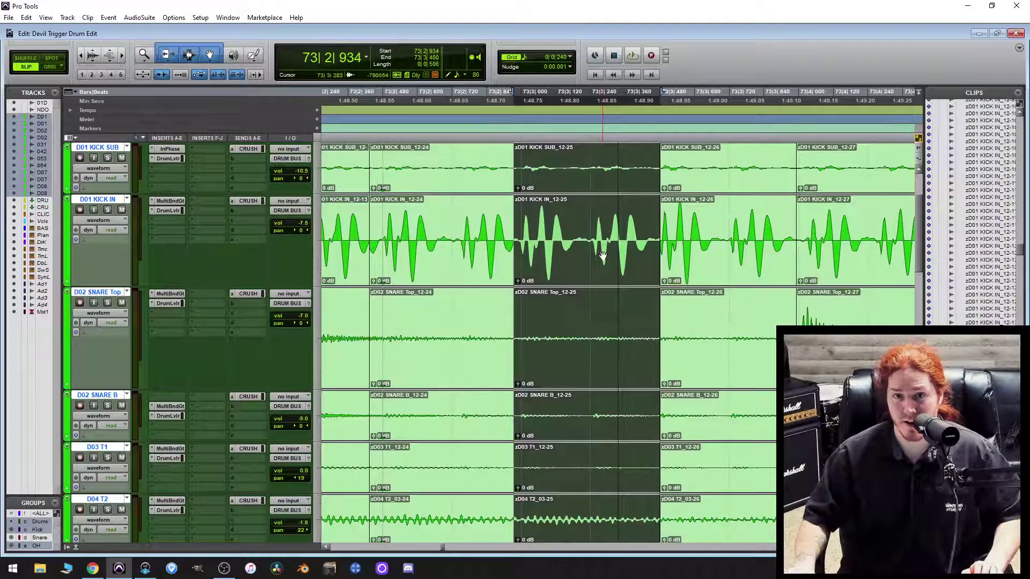
# Trim the starts of the 12-26 clips back to 73|3|448 across the drum tracks.
pyautogui.hscroll(3, 596, 262)
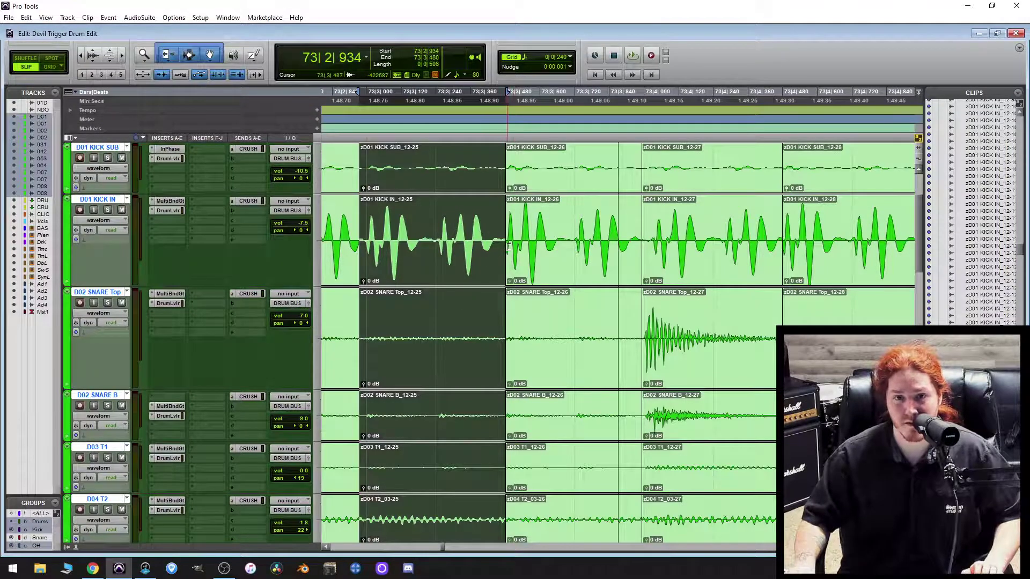
pyautogui.moveTo(508, 247); pyautogui.dragTo(495, 270)
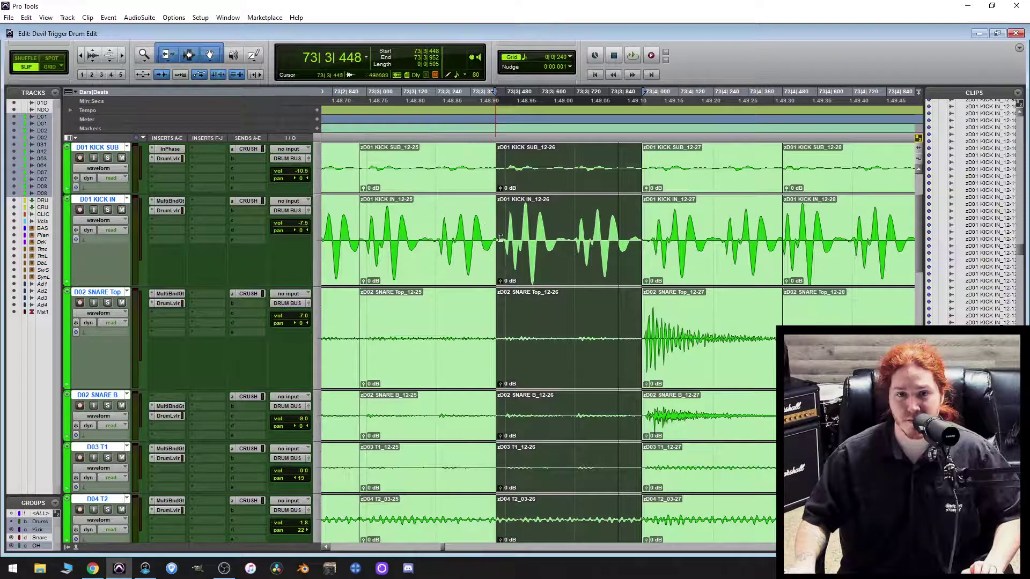
# Trim the starts of the 12-27 clips back to 73|3|934 across the drum tracks.
pyautogui.scroll(-3, 504, 252)
pyautogui.scroll(3, 566, 333)
pyautogui.hscroll(2, 573, 301)
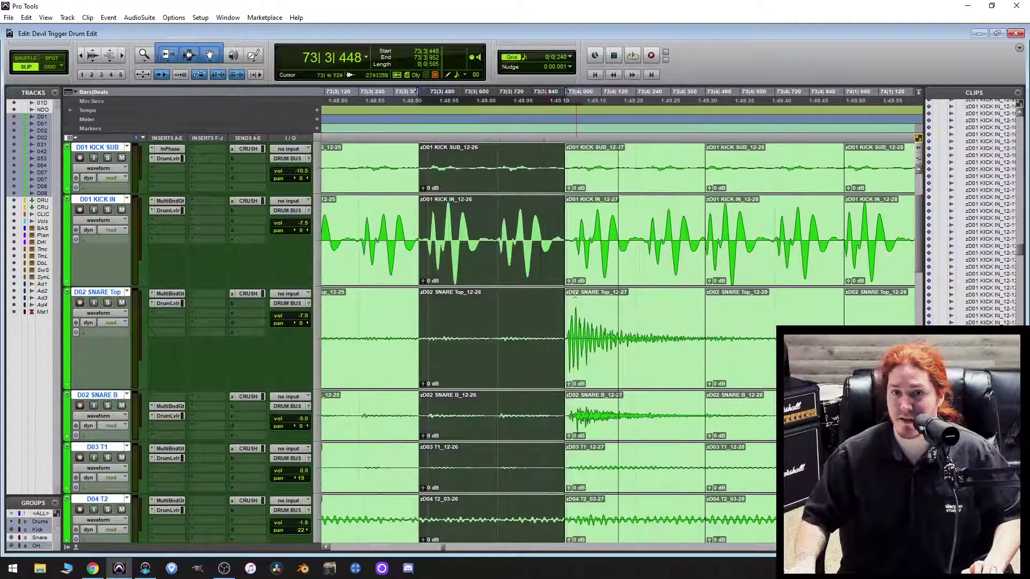
pyautogui.moveTo(572, 246); pyautogui.dragTo(561, 247)
pyautogui.scroll(-5, 577, 279)
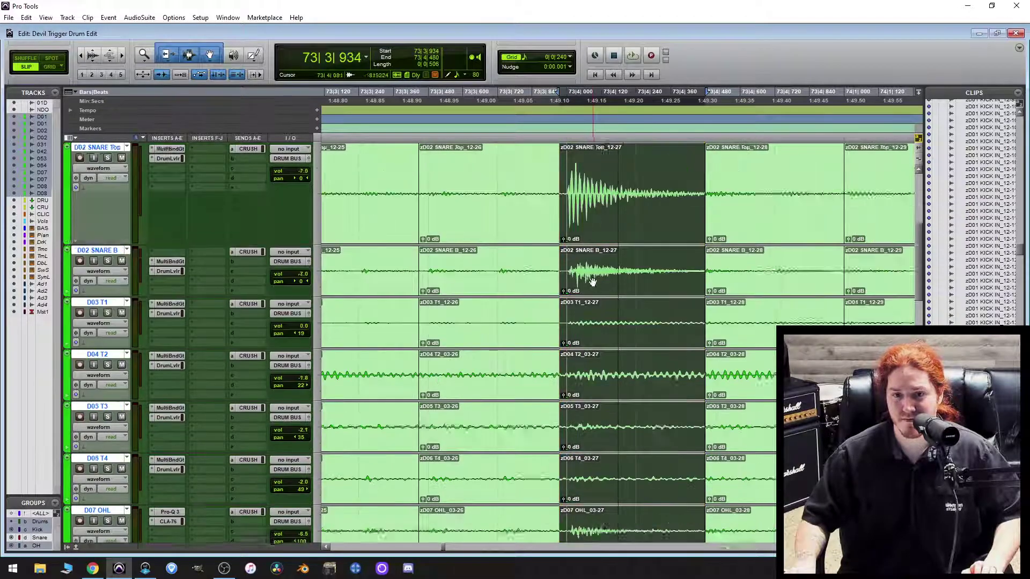
# Trim the starts of the 12-28 clips back to 73|4|452 across the drum tracks.
pyautogui.scroll(8, 590, 311)
pyautogui.hscroll(3, 593, 317)
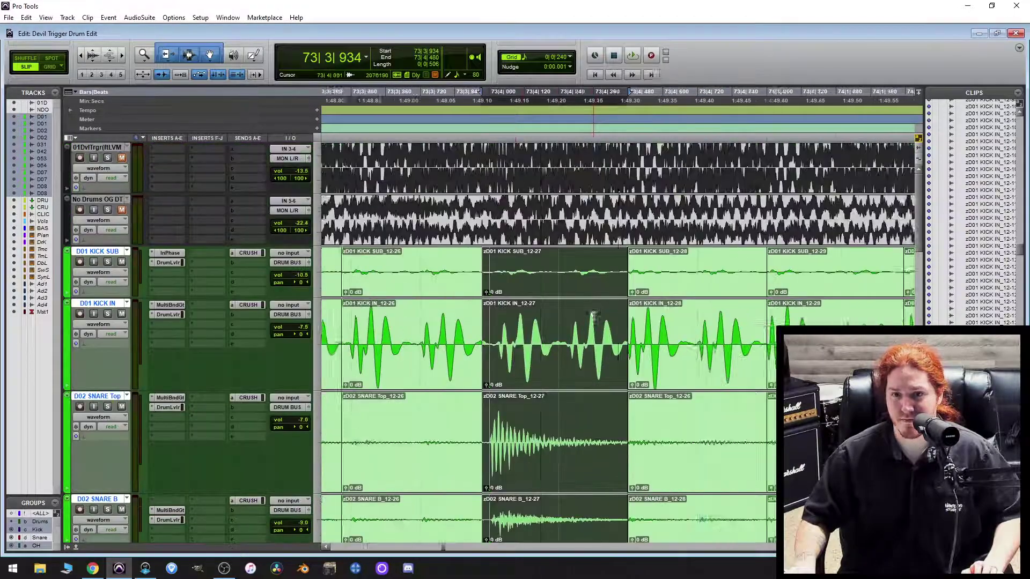
pyautogui.moveTo(553, 337); pyautogui.dragTo(540, 328)
pyautogui.scroll(-8, 540, 327)
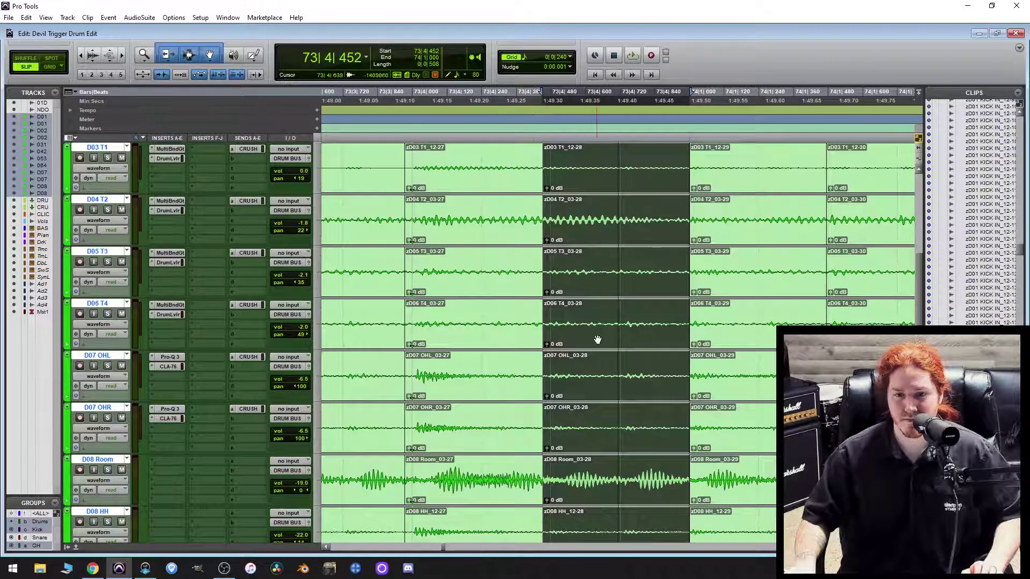
# Trim the starts of the 12-29 clips back to 73|4|927 across the drum tracks.
pyautogui.scroll(5, 598, 339)
pyautogui.hscroll(3, 636, 310)
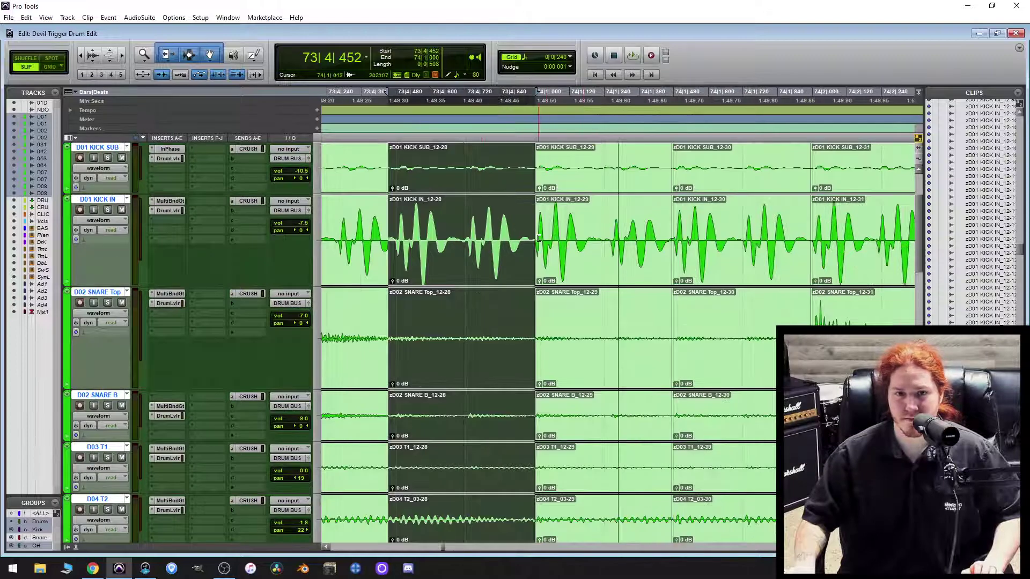
pyautogui.moveTo(538, 239); pyautogui.dragTo(525, 238)
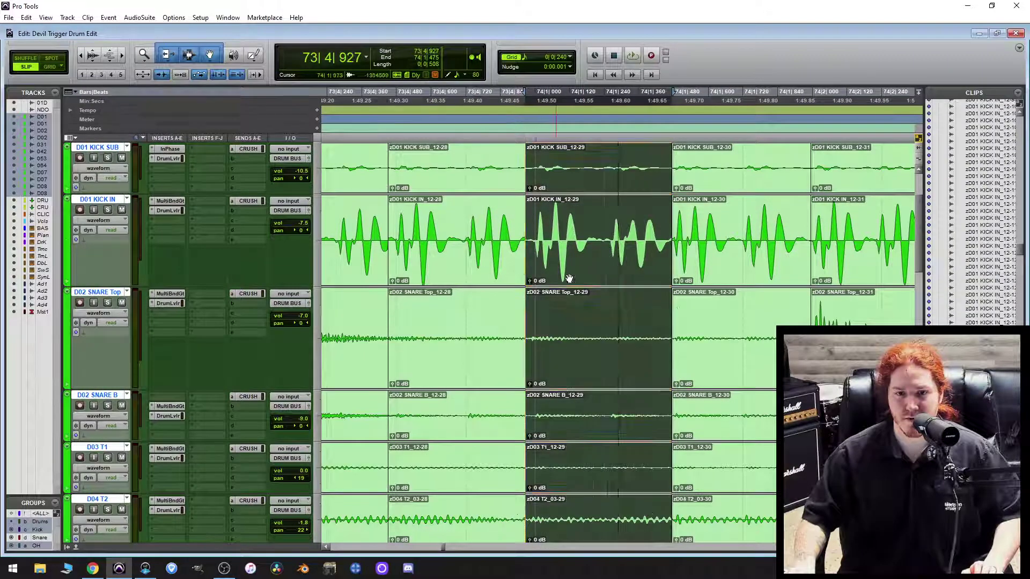
pyautogui.scroll(-2, 570, 279)
pyautogui.scroll(1, 590, 319)
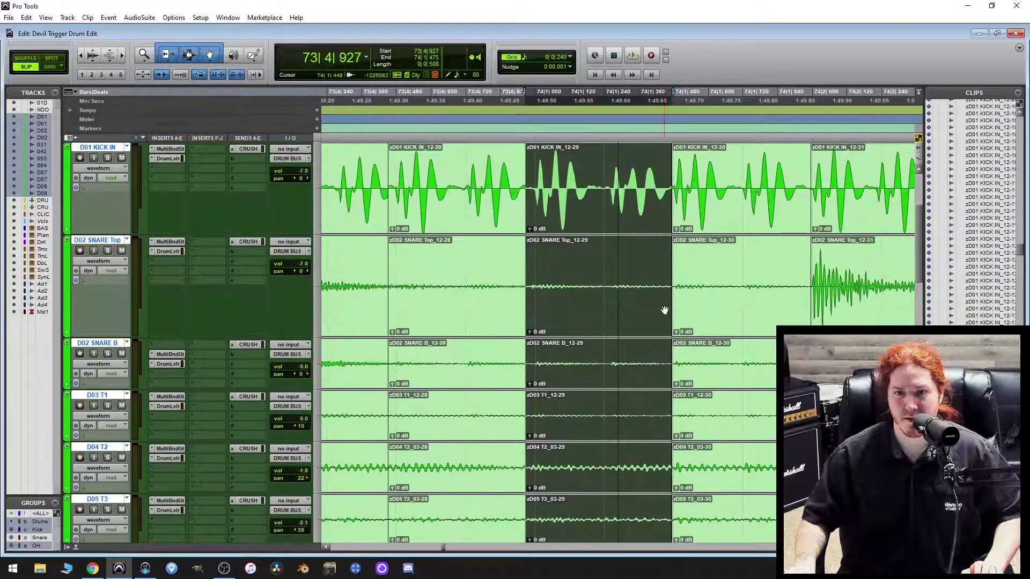
# Trim the starts of the 12-30 clips back to 74|1|454 across the drum tracks.
pyautogui.scroll(1, 668, 303)
pyautogui.hscroll(1, 656, 287)
pyautogui.click(633, 271)
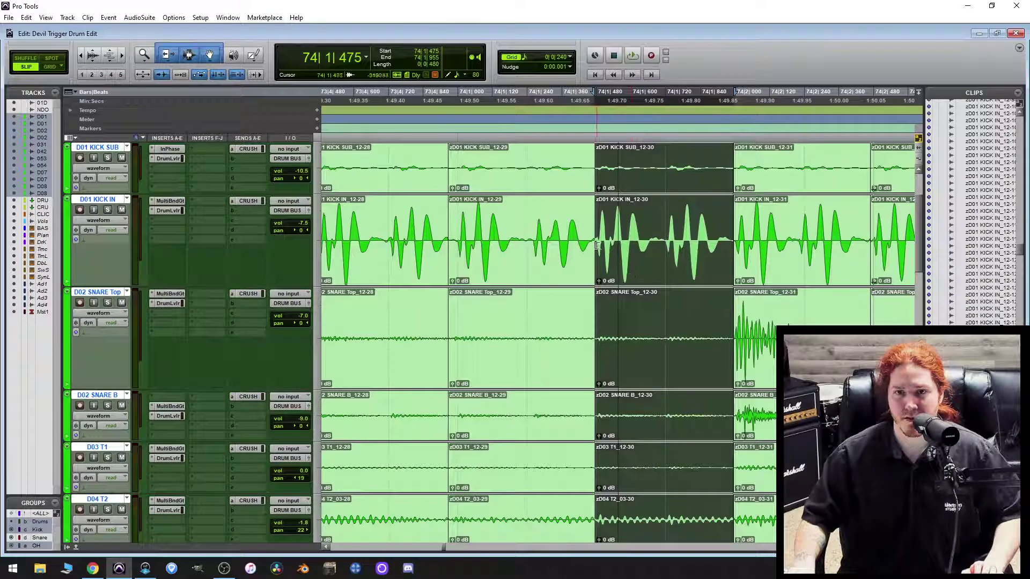
pyautogui.moveTo(596, 245)
pyautogui.mouseDown()
pyautogui.moveTo(570, 252)
pyautogui.moveTo(591, 264)
pyautogui.mouseUp()
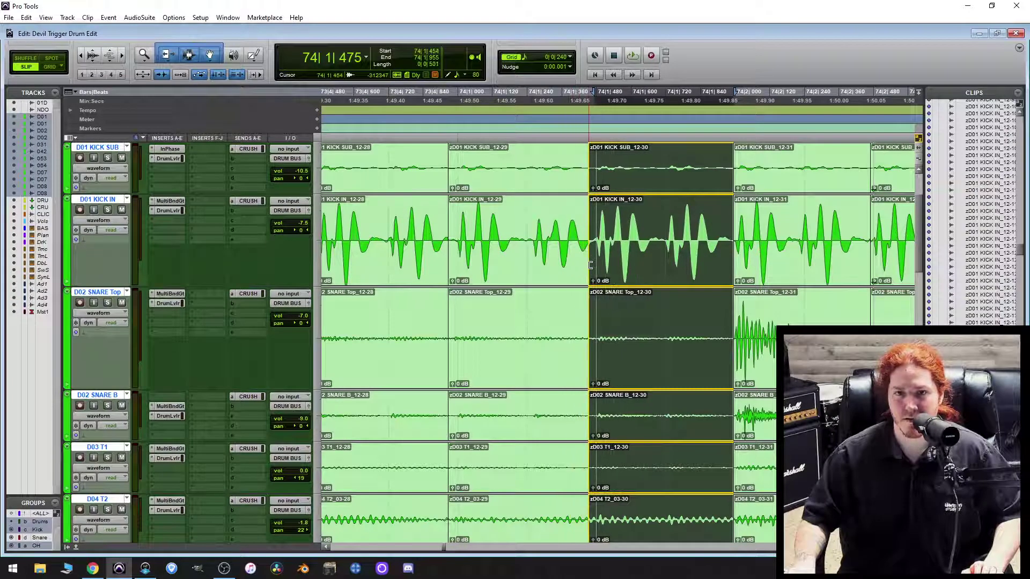
pyautogui.scroll(-5, 605, 281)
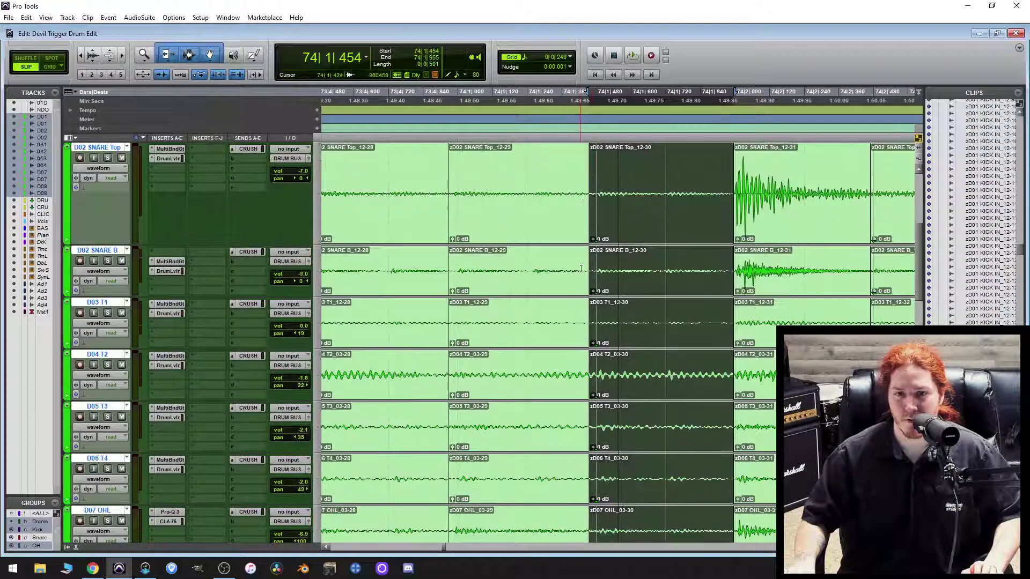
# Trim the starts of the 12-31 clips back to 74|1|928 across the drum tracks.
pyautogui.scroll(6, 718, 373)
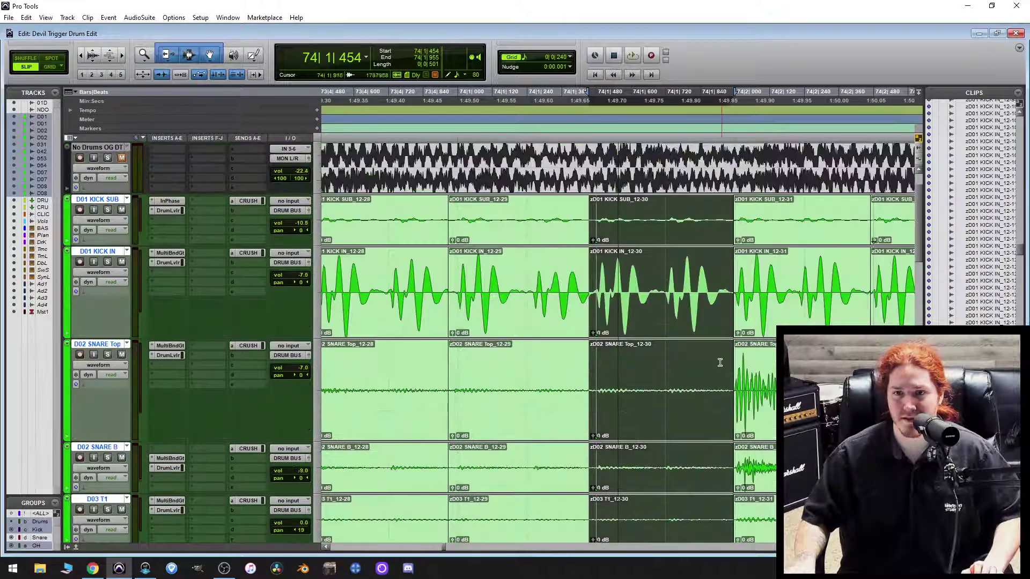
pyautogui.hscroll(2, 720, 362)
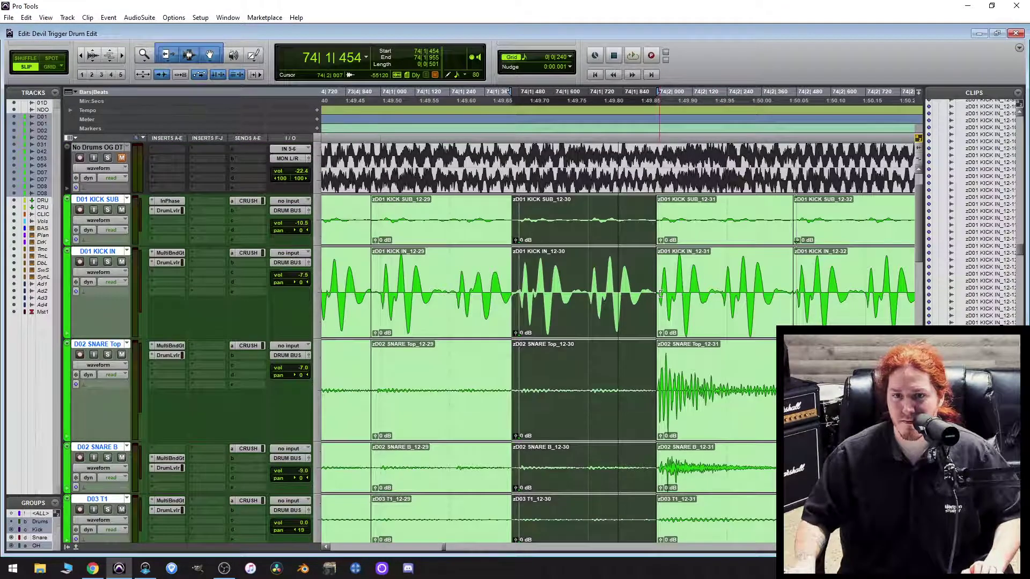
pyautogui.moveTo(661, 294); pyautogui.dragTo(650, 304)
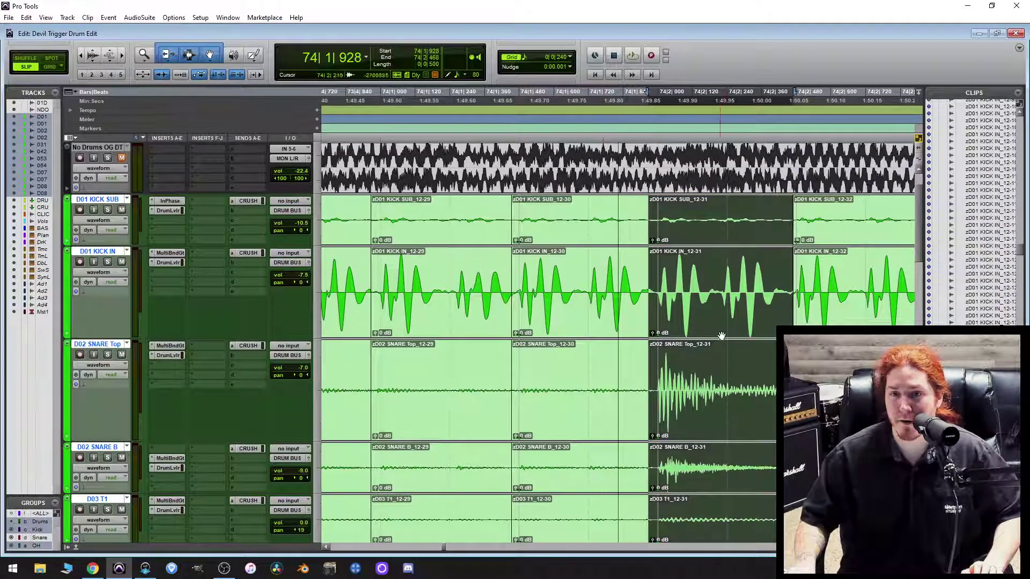
pyautogui.scroll(-2, 721, 332)
pyautogui.scroll(-2, 722, 329)
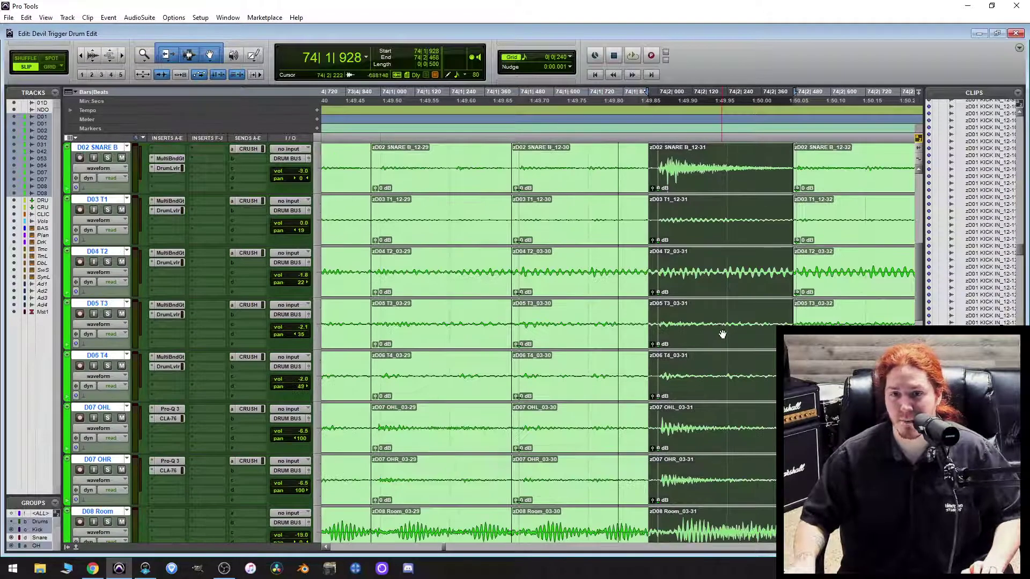
pyautogui.scroll(-1, 722, 334)
# Trim the starts of the 12-32 clips back to 74|2|439 across the drum tracks.
pyautogui.scroll(6, 740, 353)
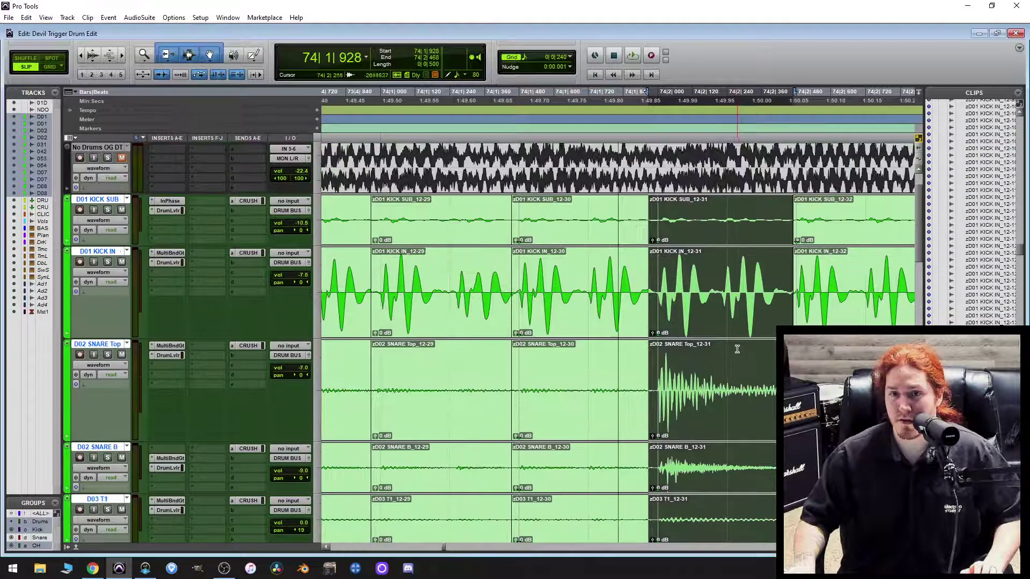
pyautogui.hscroll(3, 739, 352)
pyautogui.moveTo(641, 299); pyautogui.dragTo(632, 302)
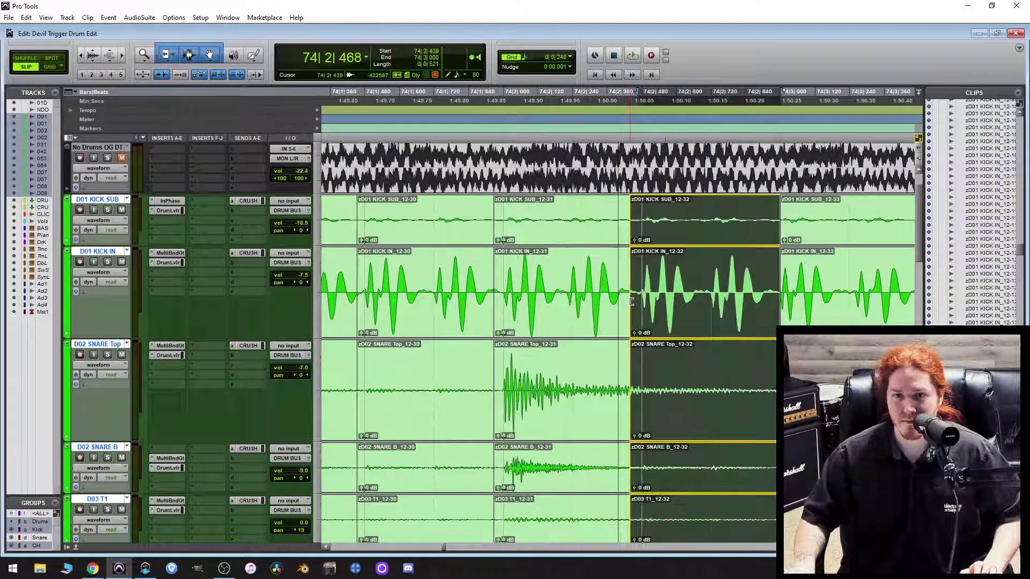
pyautogui.scroll(-5, 686, 336)
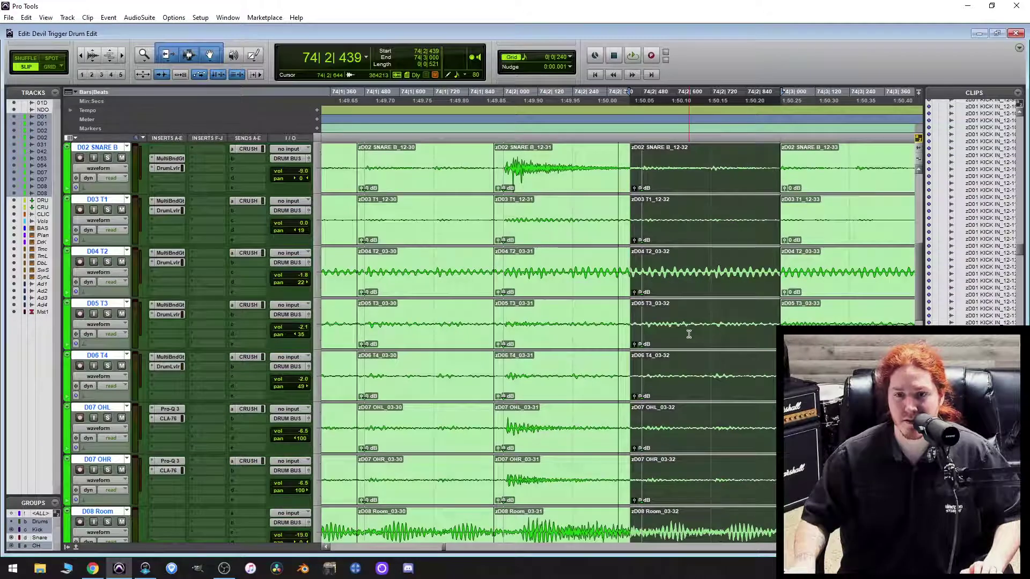
# Trim the starts of the 12-33 clips back to 74|2|932 across the drum tracks.
pyautogui.scroll(4, 732, 342)
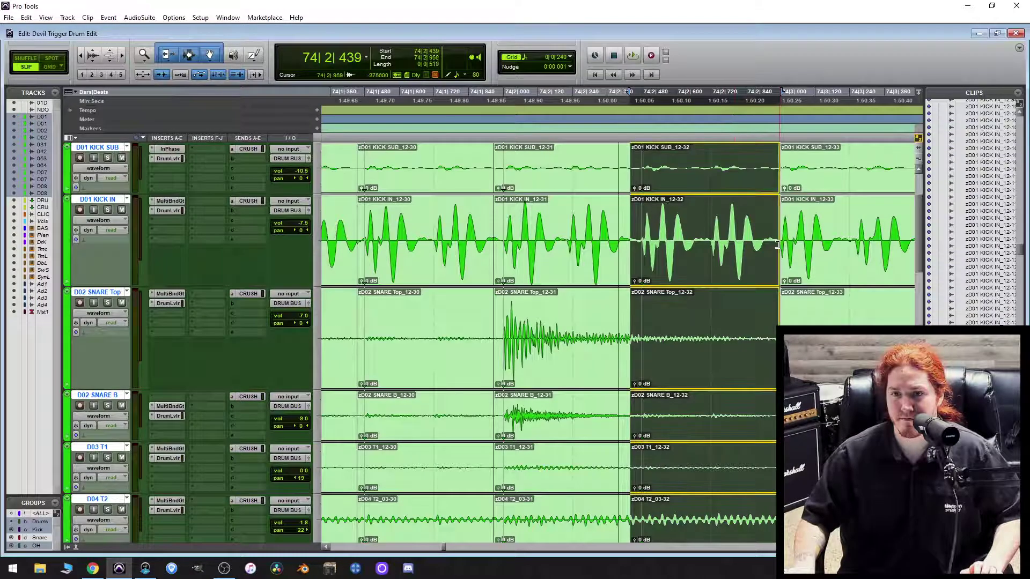
pyautogui.moveTo(786, 248); pyautogui.dragTo(774, 254)
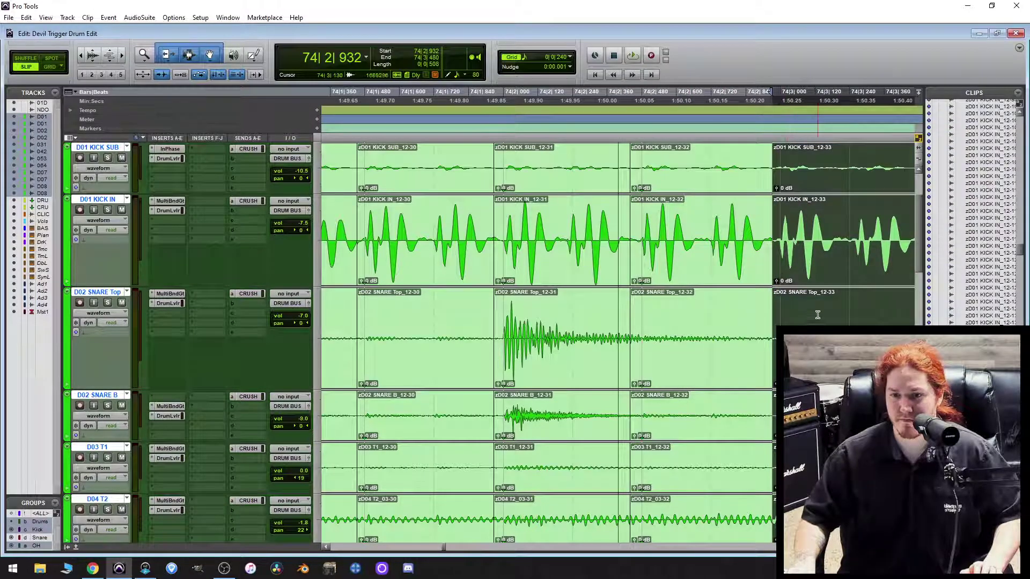
pyautogui.hscroll(3, 817, 316)
pyautogui.scroll(-4, 751, 336)
pyautogui.scroll(3, 748, 339)
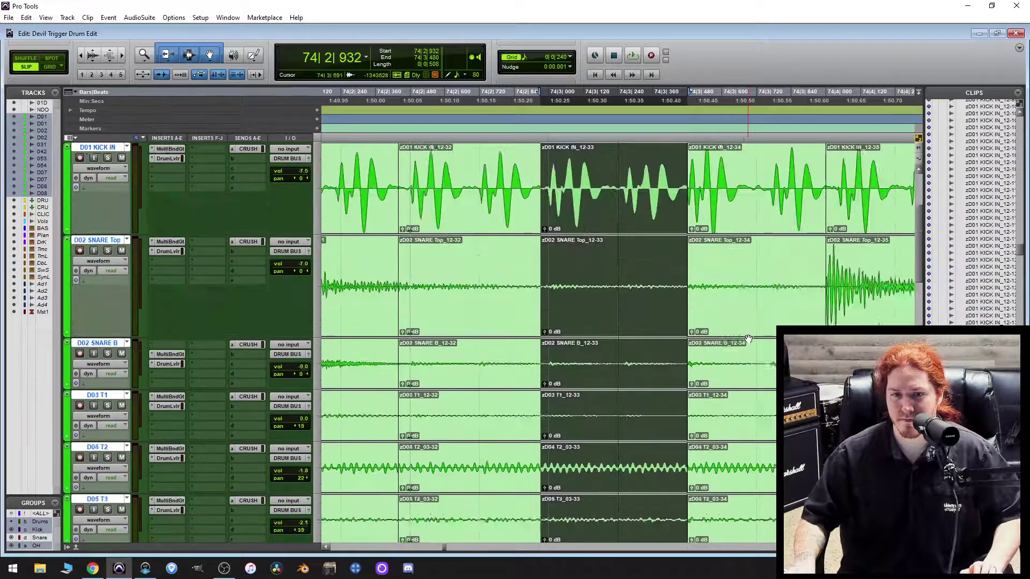
# Trim the starts of the 12-34 clips back to 74|3|451 across the drum tracks.
pyautogui.scroll(1, 749, 339)
pyautogui.hscroll(1, 600, 267)
pyautogui.moveTo(612, 254); pyautogui.dragTo(602, 254)
pyautogui.scroll(-4, 688, 297)
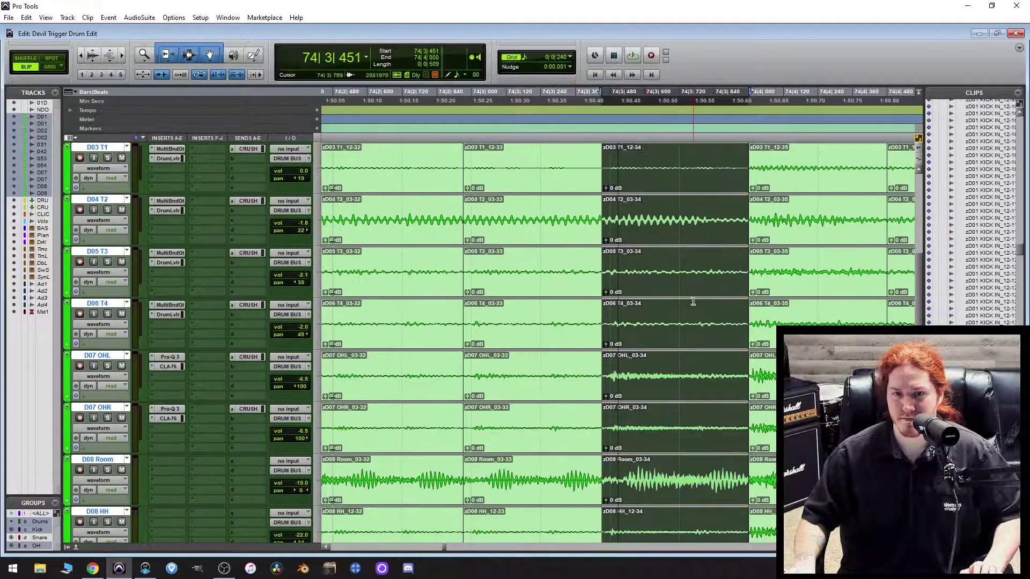
# Trim the starts of the 12-35 clips back to 74|3|936 across the drum tracks.
pyautogui.scroll(4, 694, 302)
pyautogui.moveTo(753, 254); pyautogui.dragTo(742, 254)
pyautogui.scroll(-6, 785, 301)
# Trim the starts of the 12-36 clips back to 74|4|462 across the drum tracks.
pyautogui.scroll(6, 785, 301)
pyautogui.hscroll(4, 785, 299)
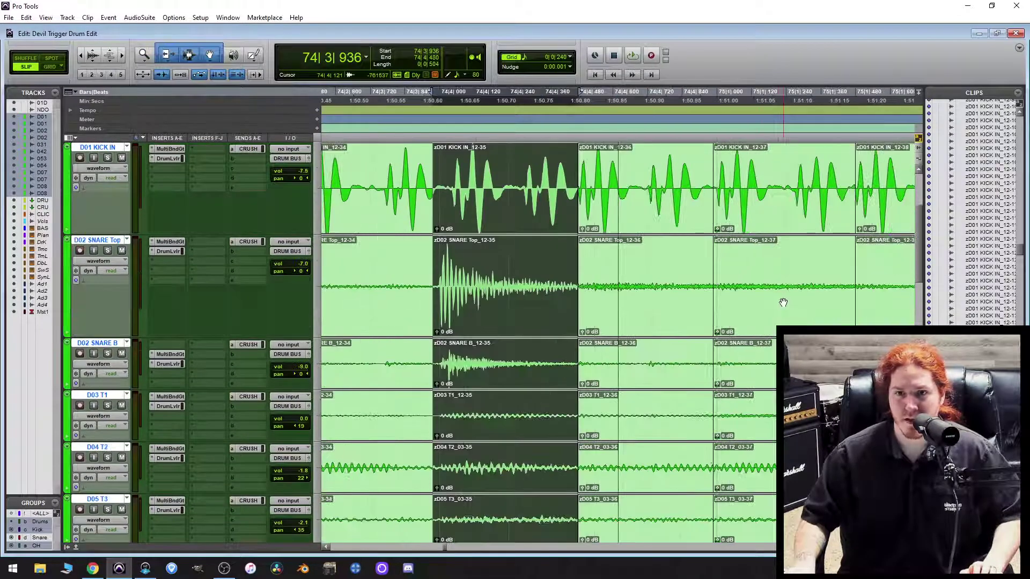
pyautogui.moveTo(580, 231); pyautogui.dragTo(575, 230)
pyautogui.scroll(-6, 651, 288)
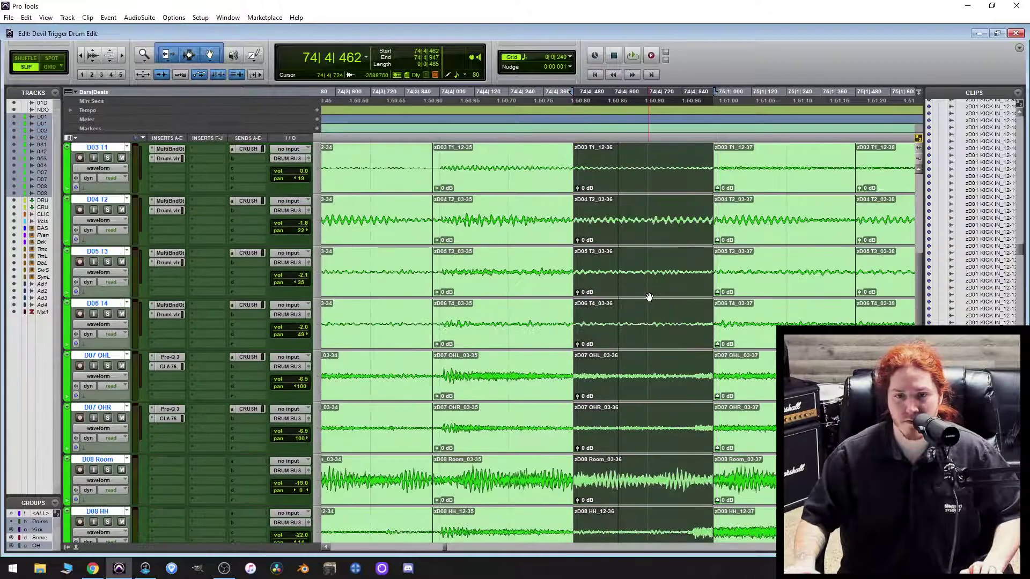
# Trim the starts of the 12-37 clips back to 74|4|940 across the drum tracks.
pyautogui.scroll(6, 704, 310)
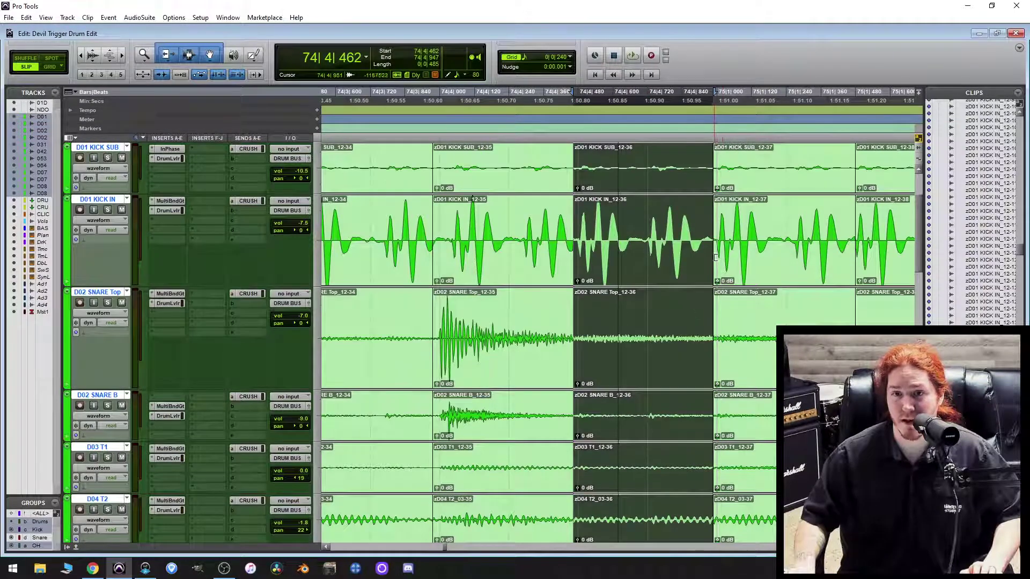
pyautogui.moveTo(713, 256); pyautogui.dragTo(718, 248)
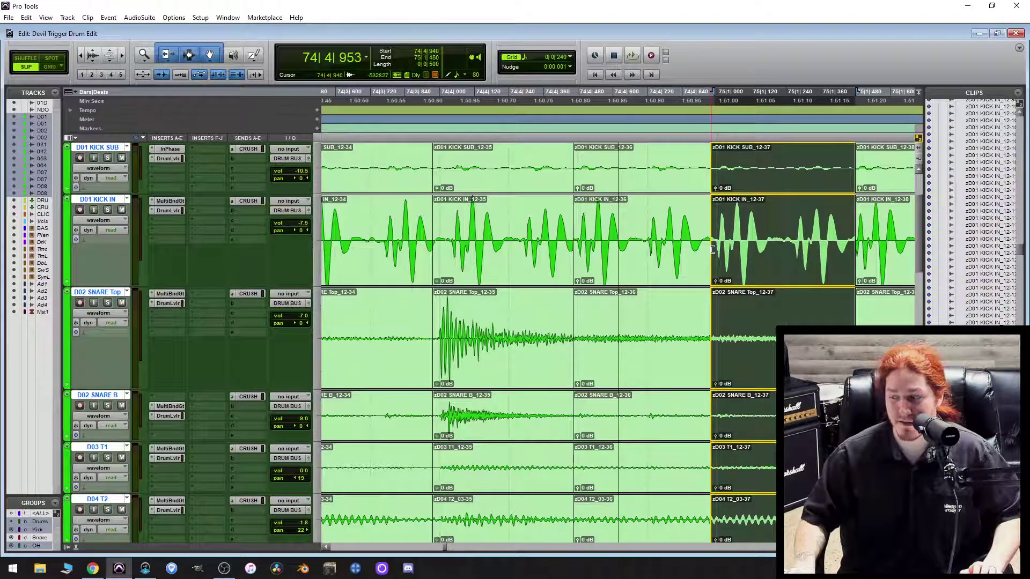
pyautogui.scroll(-5, 815, 296)
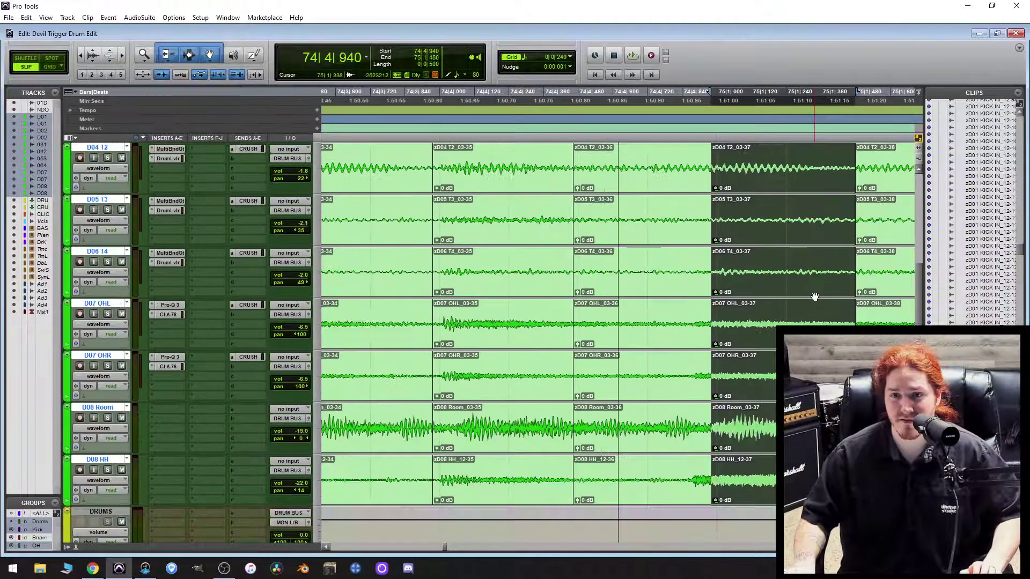
# Extend the starts of the 12-37 clips further back to 74|4|852, ahead of the early overhead and hi-hat sound.
pyautogui.scroll(2, 764, 389)
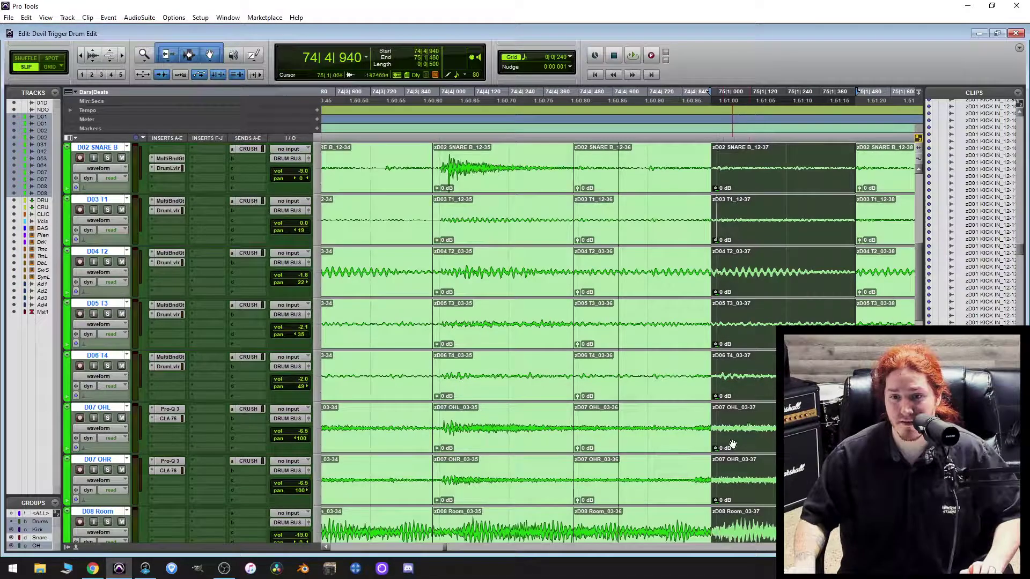
pyautogui.moveTo(714, 434); pyautogui.dragTo(686, 449)
pyautogui.scroll(4, 739, 415)
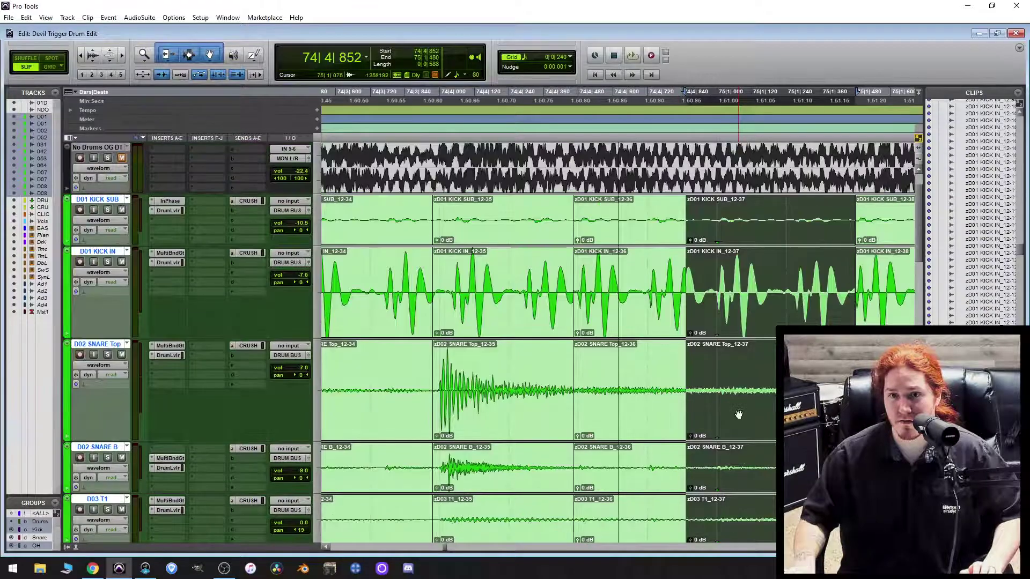
# Slip the audio inside the 12-37 clips slightly later across the drum tracks while keeping the clip boundaries in place.
pyautogui.scroll(-5, 721, 318)
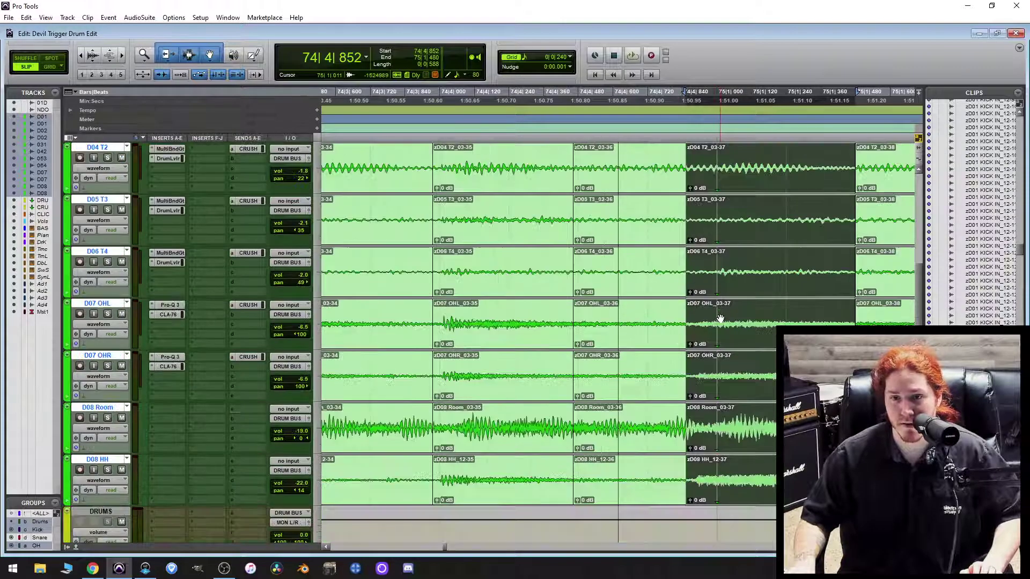
pyautogui.scroll(6, 733, 355)
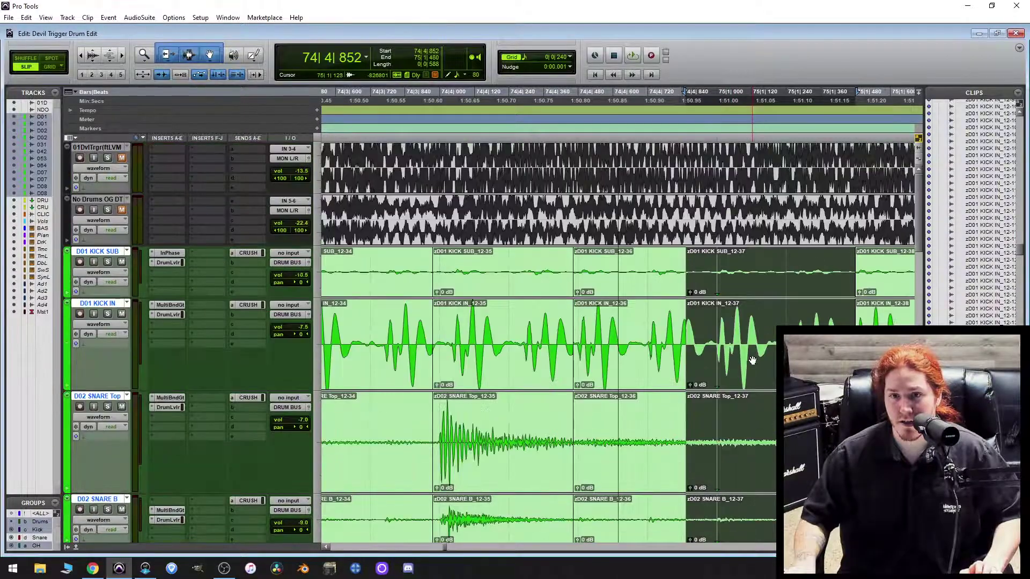
pyautogui.scroll(-4, 751, 359)
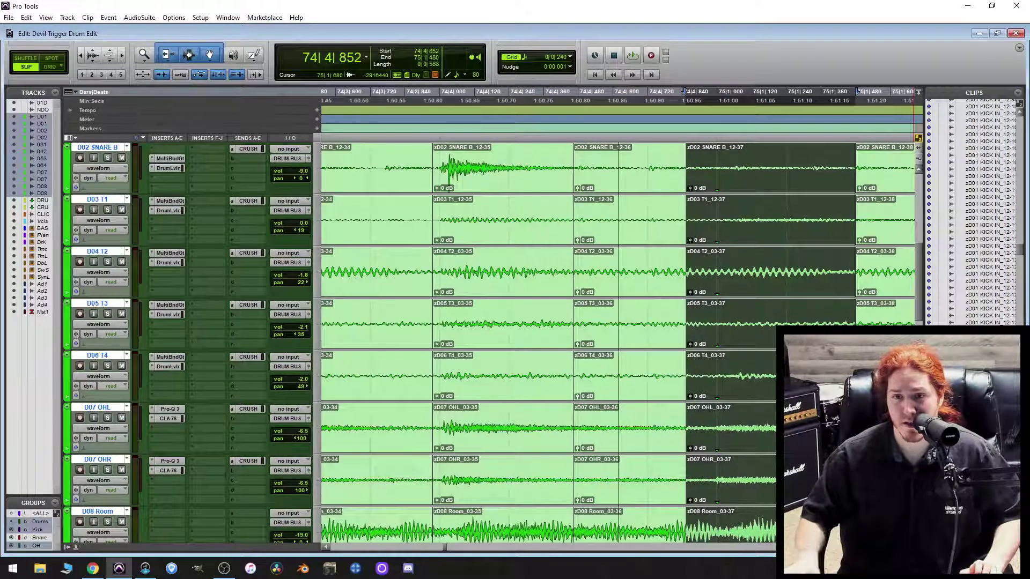
pyautogui.scroll(4, 974, 213)
pyautogui.scroll(3, 794, 375)
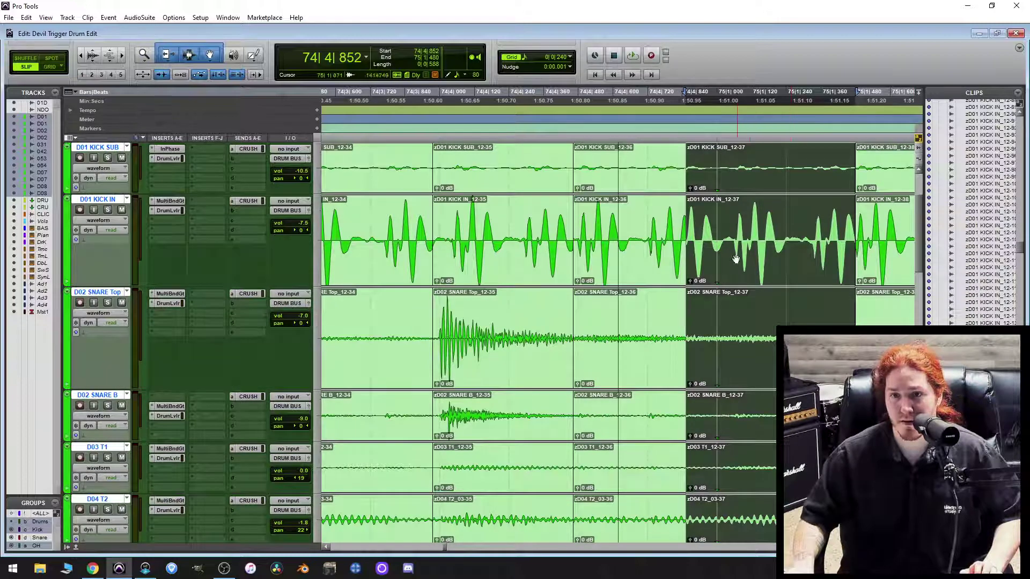
# Move the boundary between the 12-36 and 12-37 clips to 74|4|932 across the drum tracks.
pyautogui.click(749, 232)
pyautogui.click(759, 259)
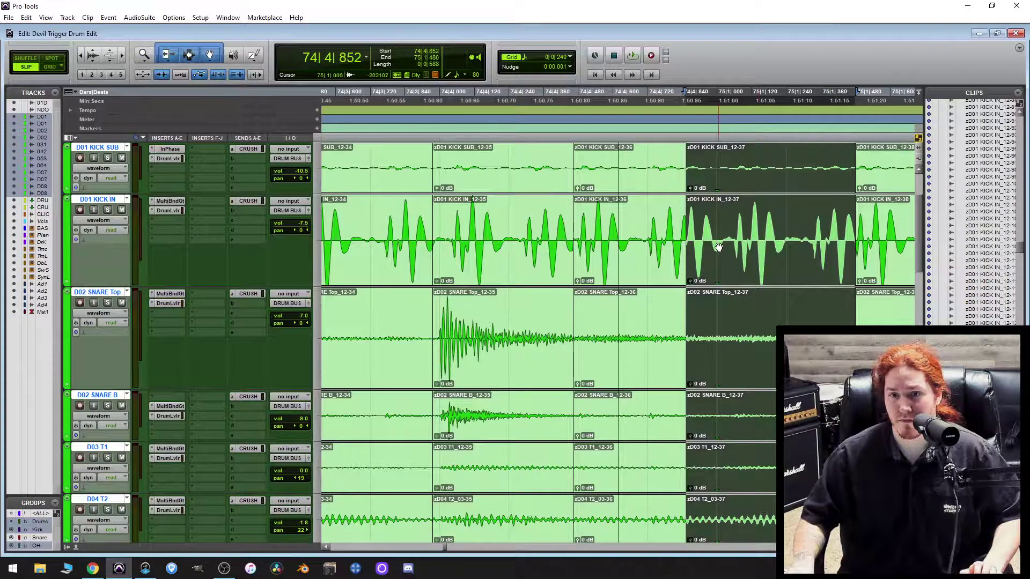
pyautogui.moveTo(680, 236); pyautogui.dragTo(709, 236)
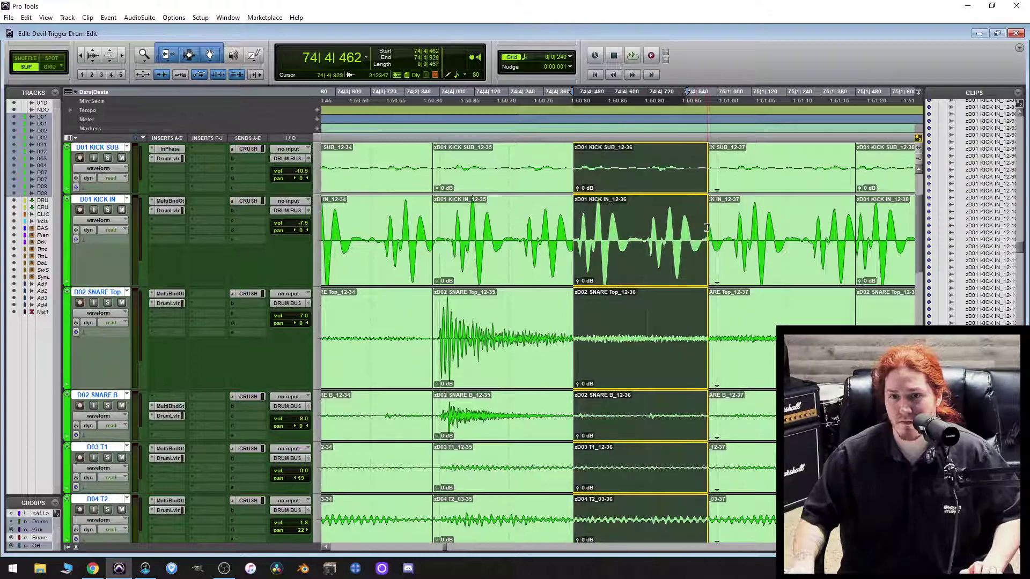
pyautogui.scroll(-5, 764, 309)
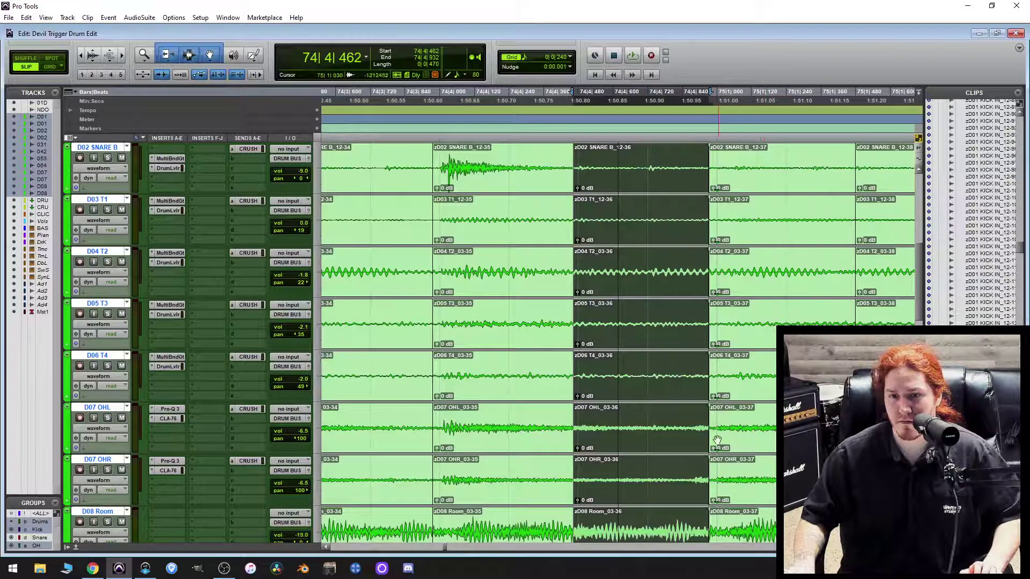
# Move the boundary between the 12-36 and 12-37 clips to 74|4|893 across the drum tracks.
pyautogui.moveTo(711, 439); pyautogui.dragTo(699, 436)
pyautogui.scroll(5, 736, 433)
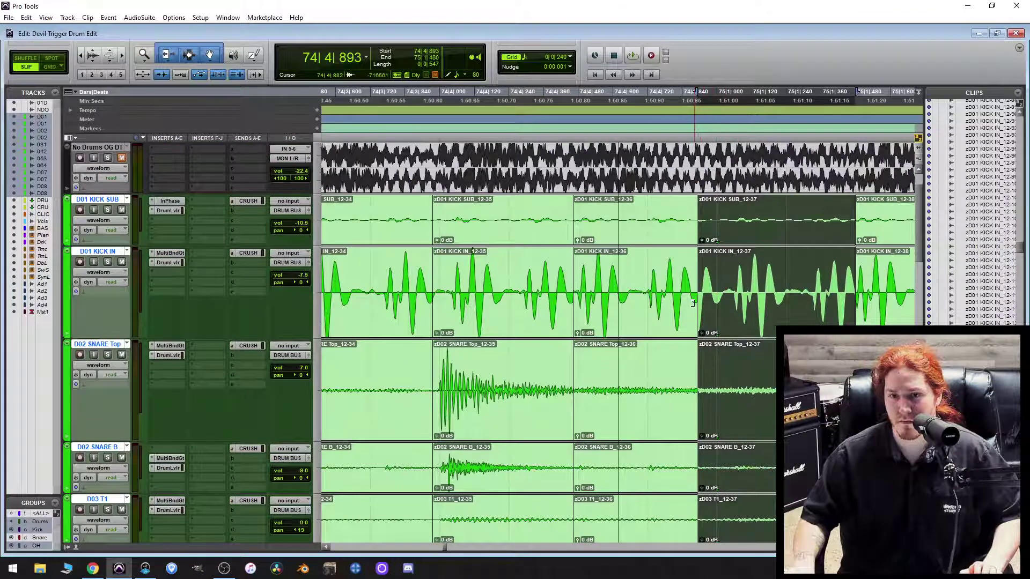
# Delete the 12-37 clips and extend the 12-36 clips to 75|1|483 across the drum tracks.
pyautogui.click(775, 284)
pyautogui.click(729, 299)
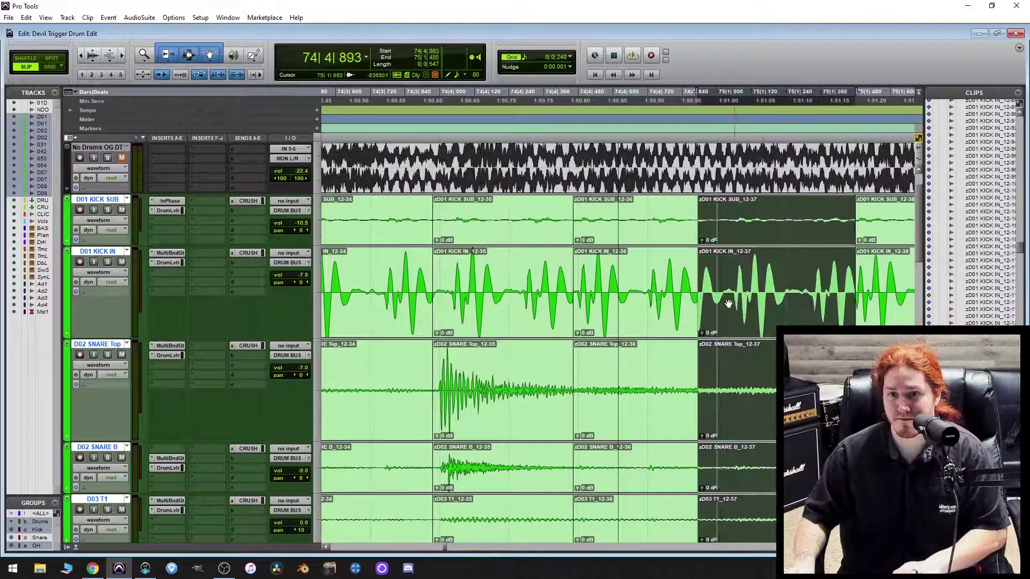
pyautogui.press('Delete')
pyautogui.moveTo(691, 294); pyautogui.dragTo(853, 321)
pyautogui.scroll(-5, 757, 309)
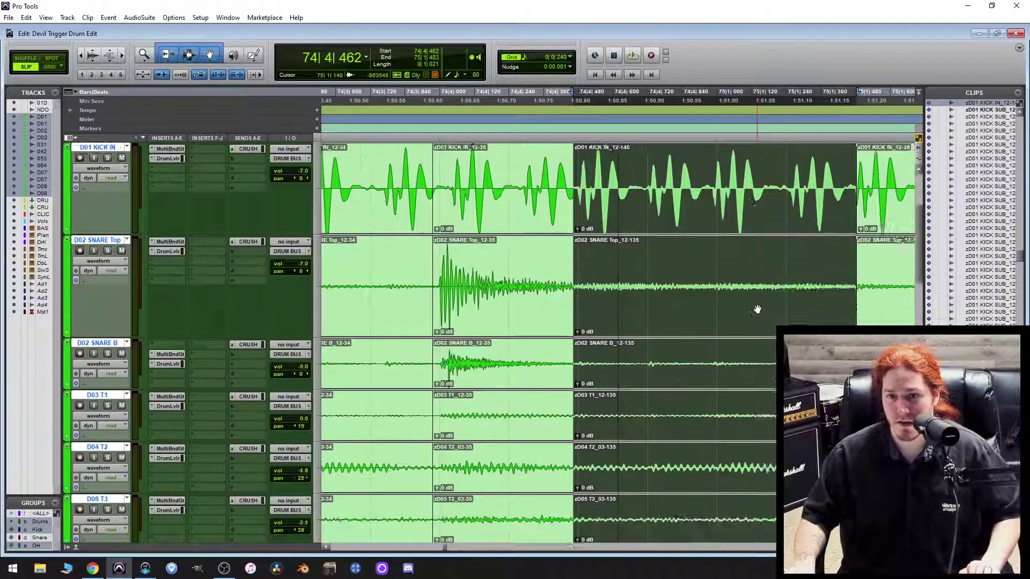
pyautogui.scroll(2, 755, 308)
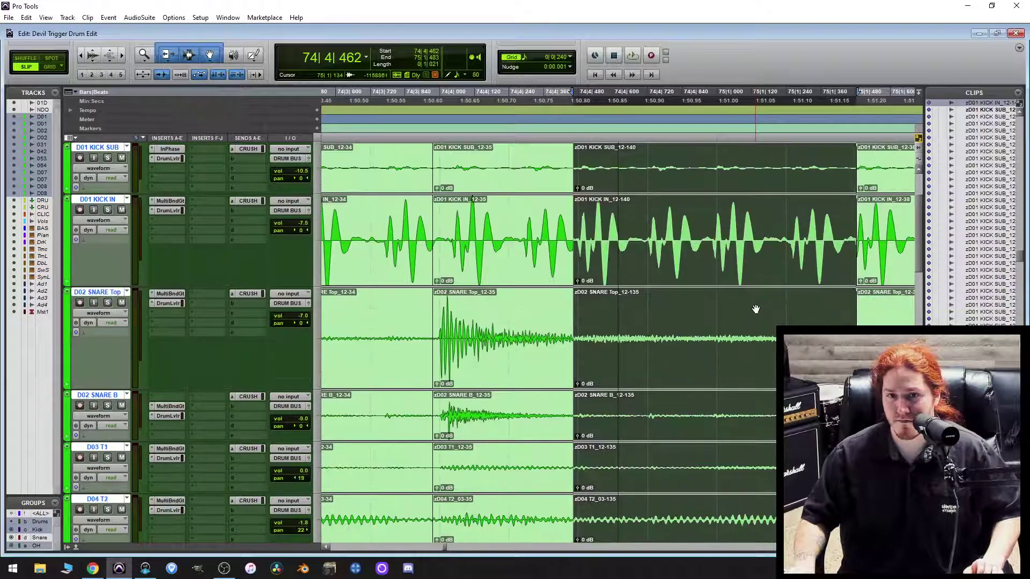
# Slip the audio inside the extended clips from 74|4|462 to 75|1|483 slightly later across the drum tracks, keeping their boundaries in place.
pyautogui.scroll(-2, 754, 301)
pyautogui.scroll(-2, 755, 301)
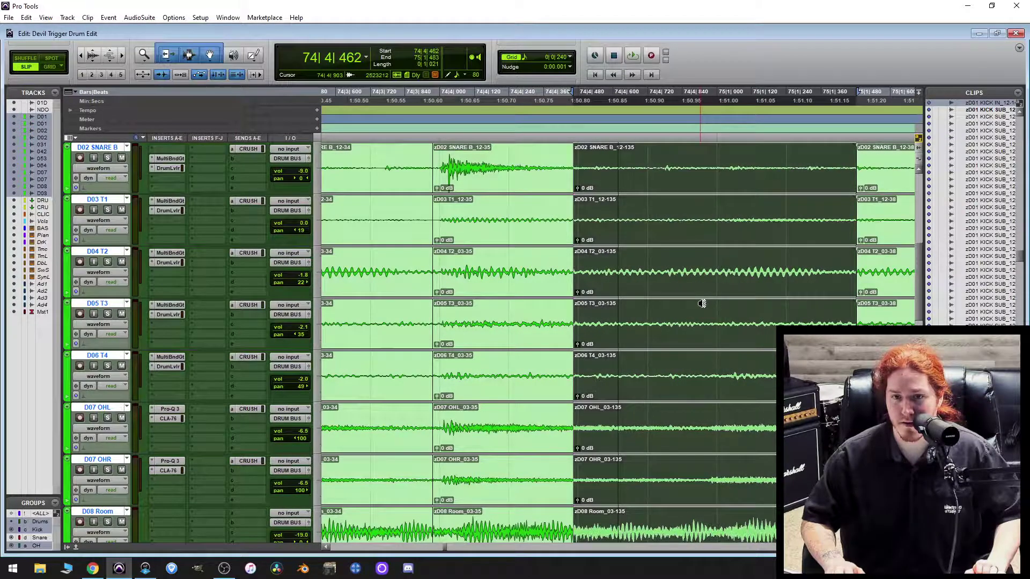
pyautogui.scroll(10, 697, 301)
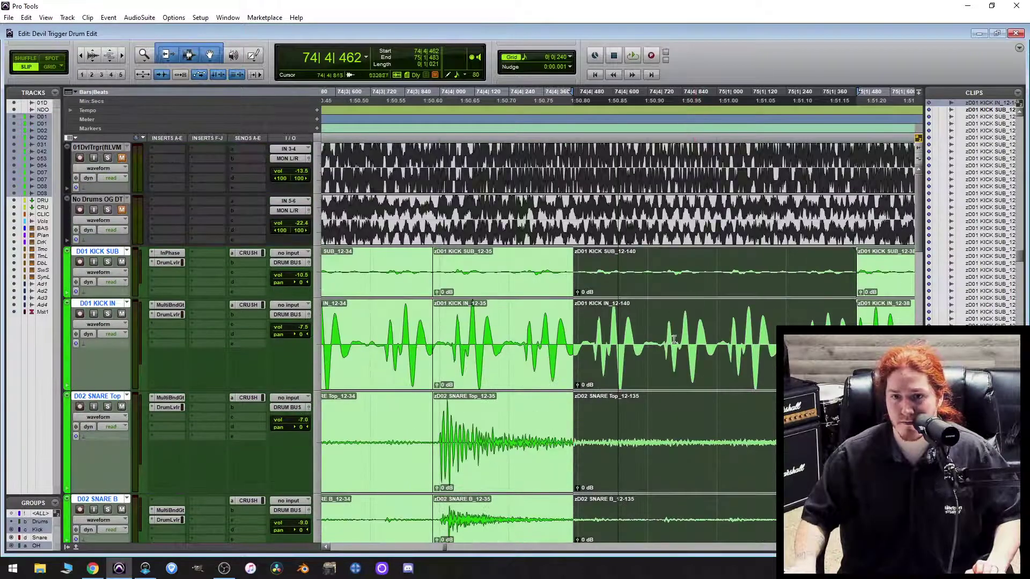
# Select only the Kick Sub and Kick In clips starting at 74|4|462 and slip their audio slightly earlier within the same boundaries.
pyautogui.click(37, 529)
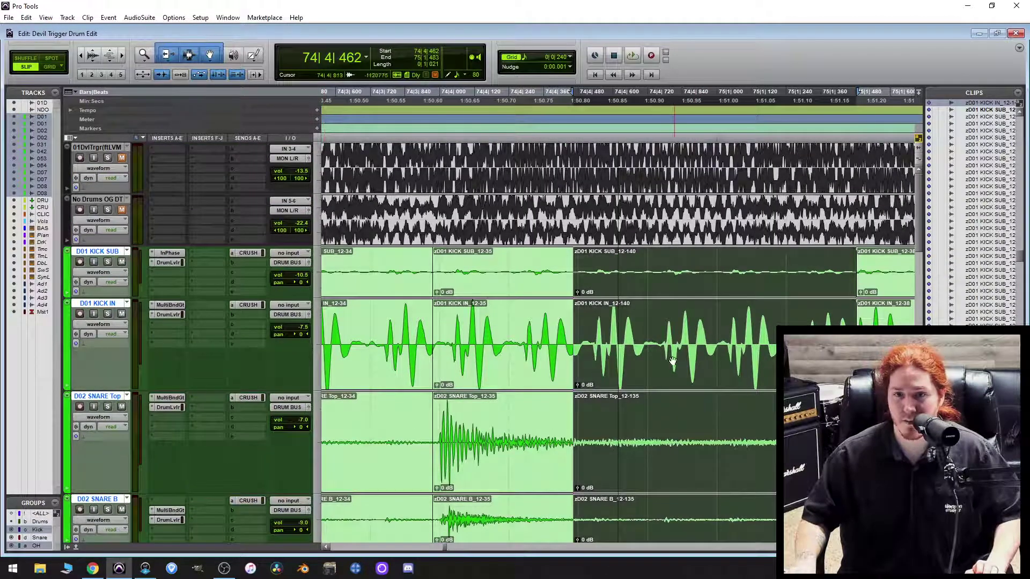
pyautogui.doubleClick(692, 359)
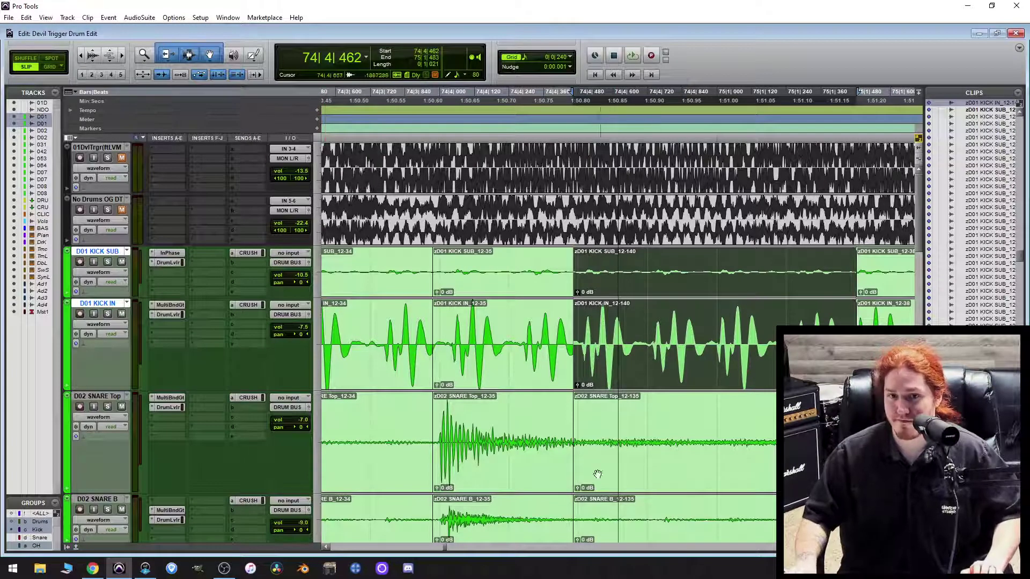
# Move the start of the 12-38 clips to 75|1|442 across the drum tracks and check the boundary on the overheads.
pyautogui.hscroll(3, 578, 367)
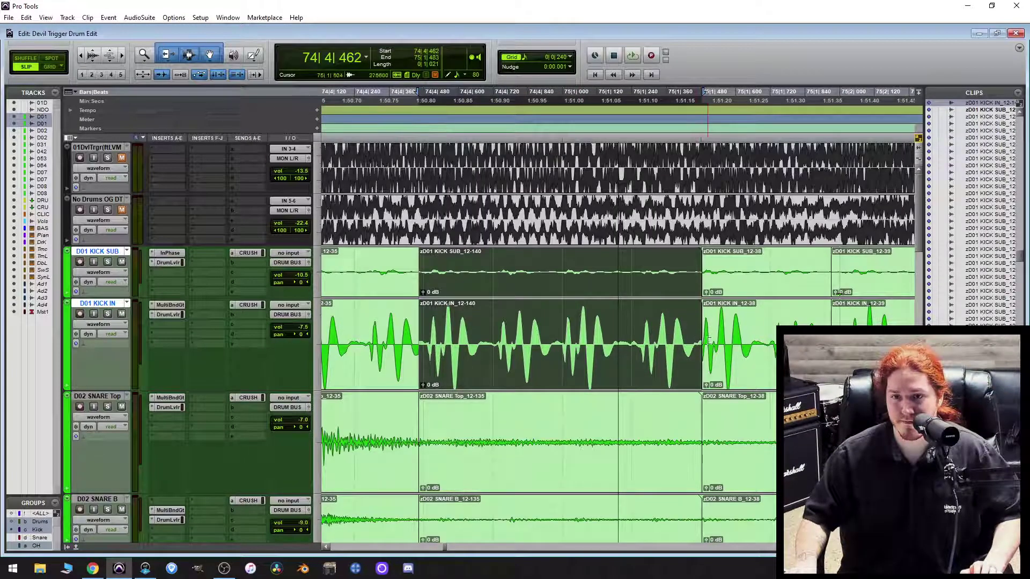
pyautogui.moveTo(709, 340); pyautogui.dragTo(697, 341)
pyautogui.scroll(-3, 720, 376)
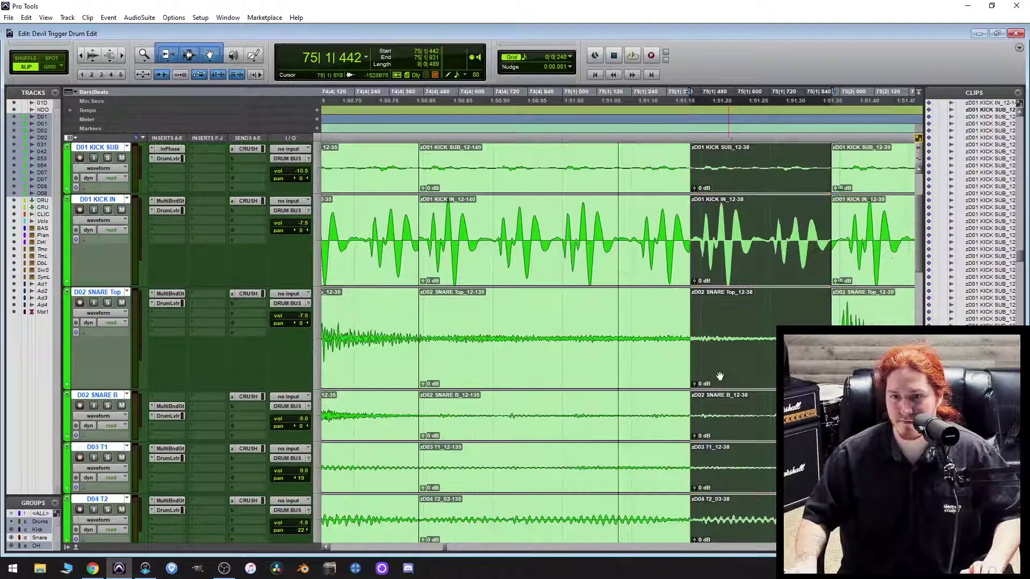
pyautogui.scroll(-8, 720, 376)
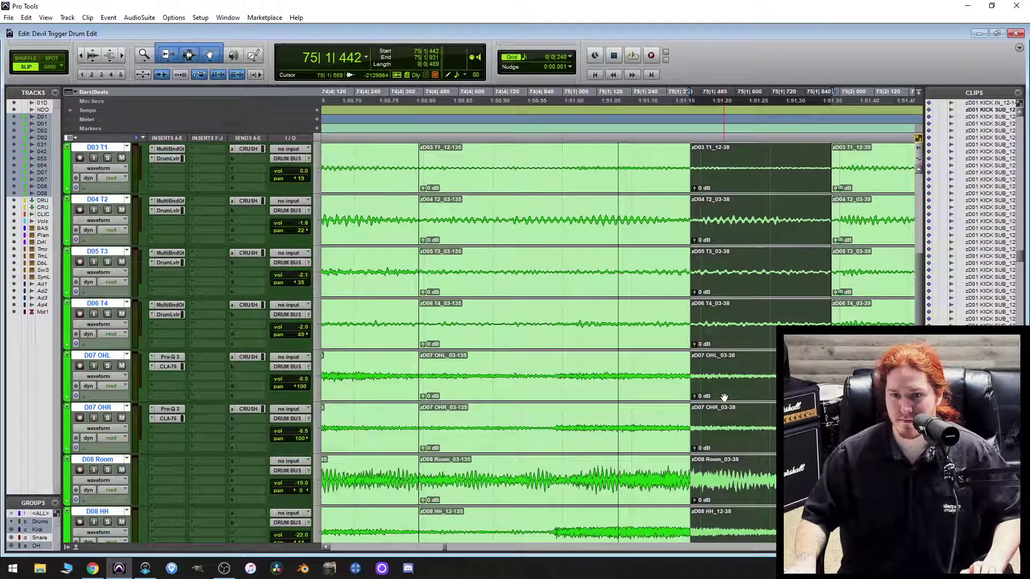
pyautogui.scroll(-1, 725, 398)
pyautogui.moveTo(696, 430); pyautogui.dragTo(691, 455)
pyautogui.scroll(5, 697, 445)
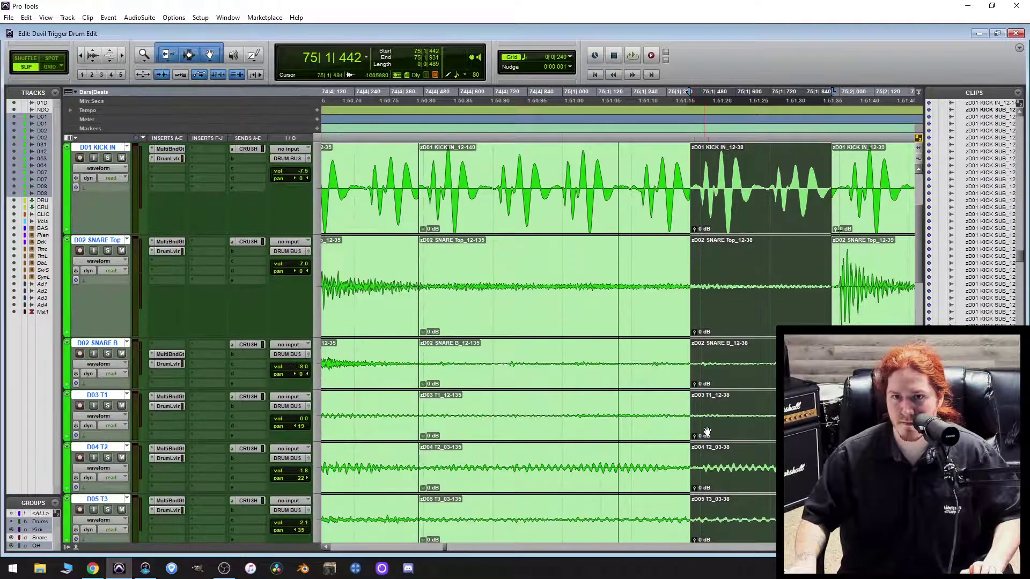
pyautogui.scroll(1, 695, 401)
# Move the start of the 12-39 clips to 75|1|923 and the start of the 12-40 clips to 75|2|459 across the drum tracks.
pyautogui.hscroll(3, 656, 379)
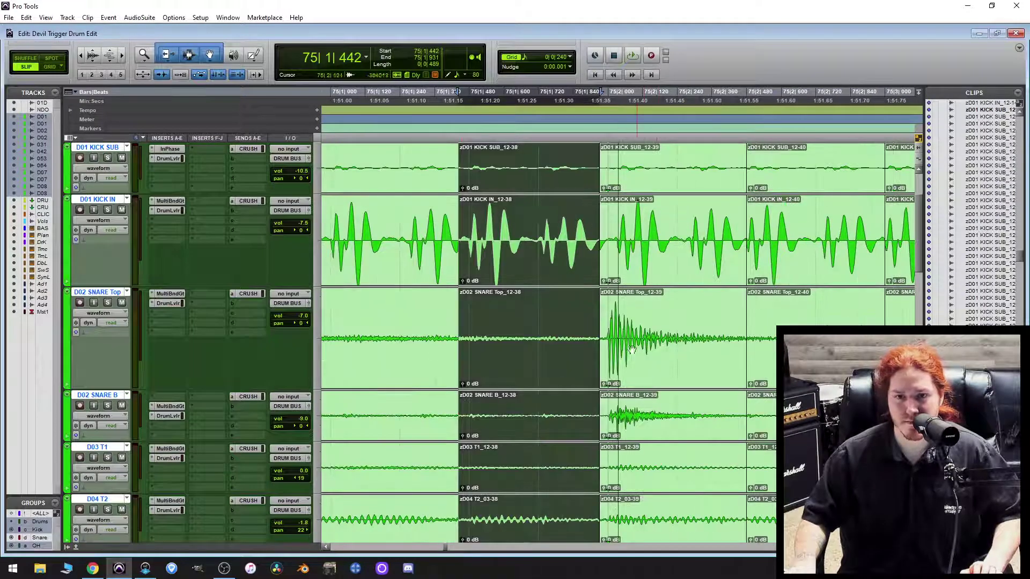
pyautogui.moveTo(605, 341); pyautogui.dragTo(599, 253)
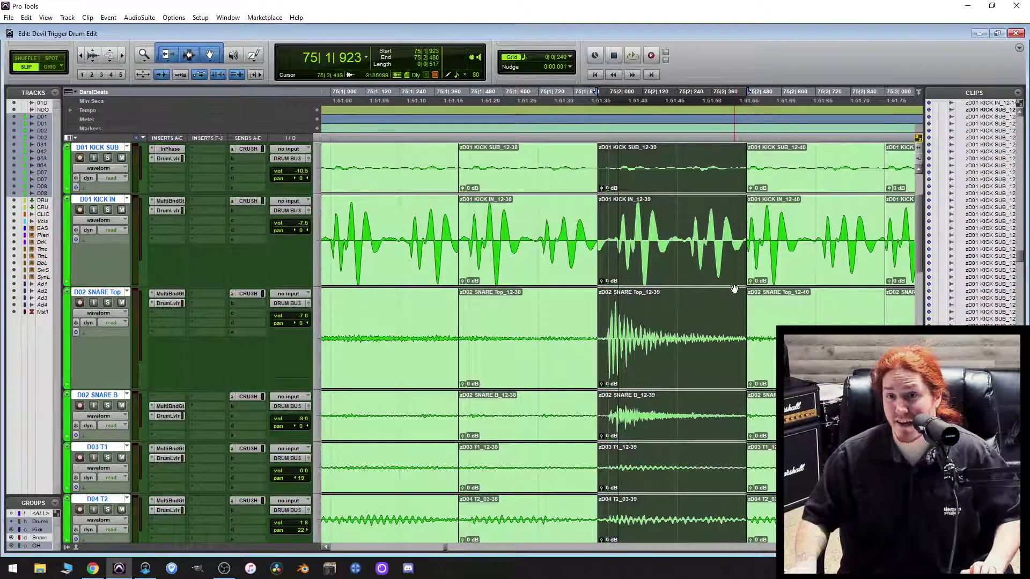
pyautogui.scroll(-1, 738, 308)
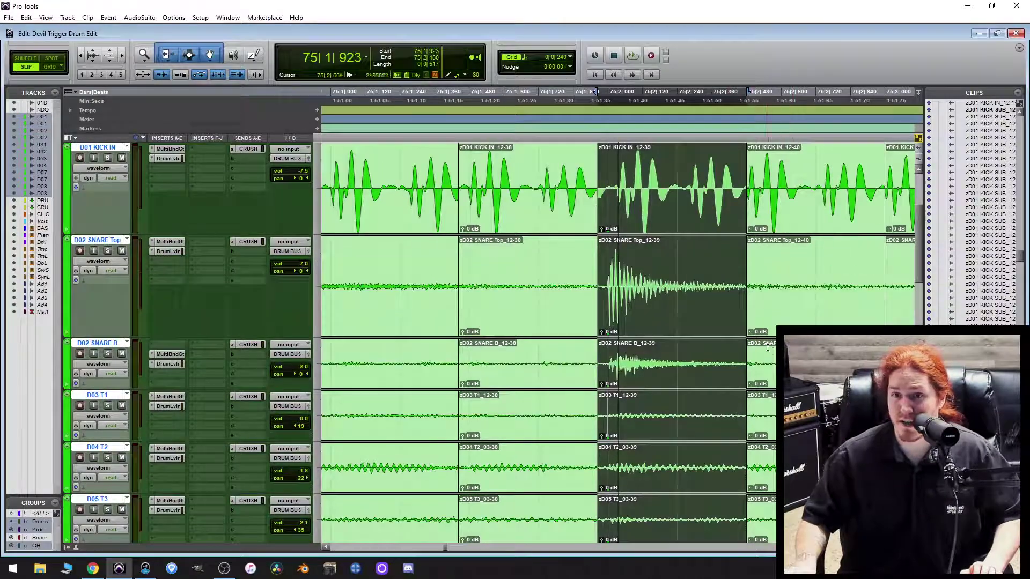
pyautogui.scroll(2, 585, 330)
pyautogui.hscroll(2, 585, 330)
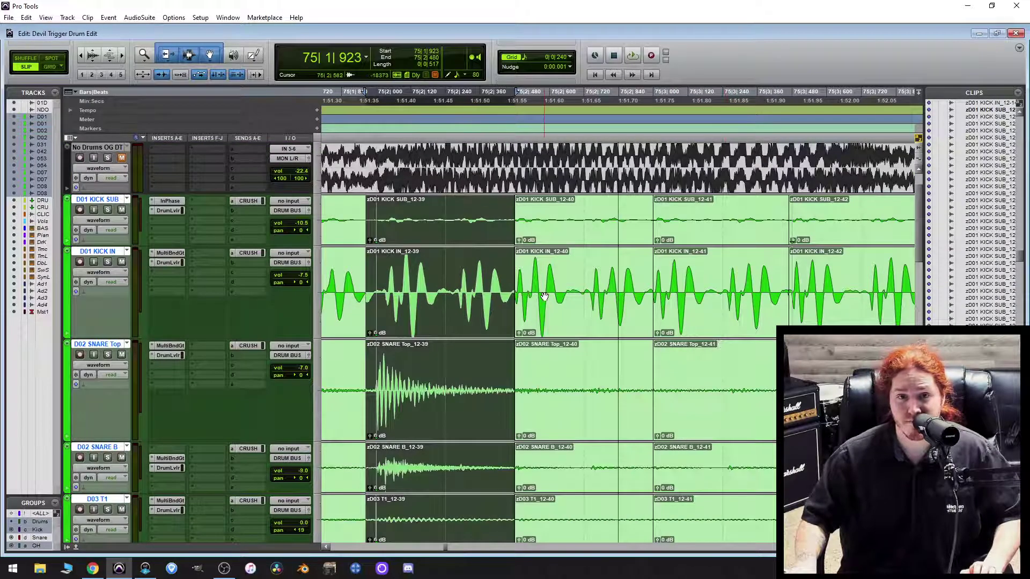
pyautogui.moveTo(515, 324); pyautogui.dragTo(509, 326)
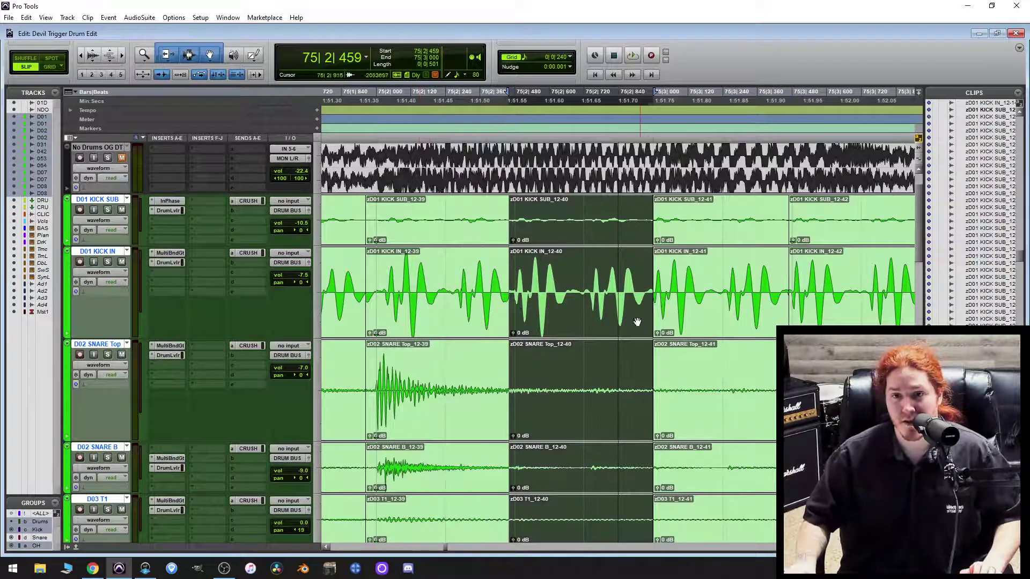
# Move the start of the 12-41 clips to 75|2|928 and the start of the 12-42 clips to 75|3|449 across the drum tracks.
pyautogui.click(661, 304)
pyautogui.moveTo(654, 305); pyautogui.dragTo(645, 310)
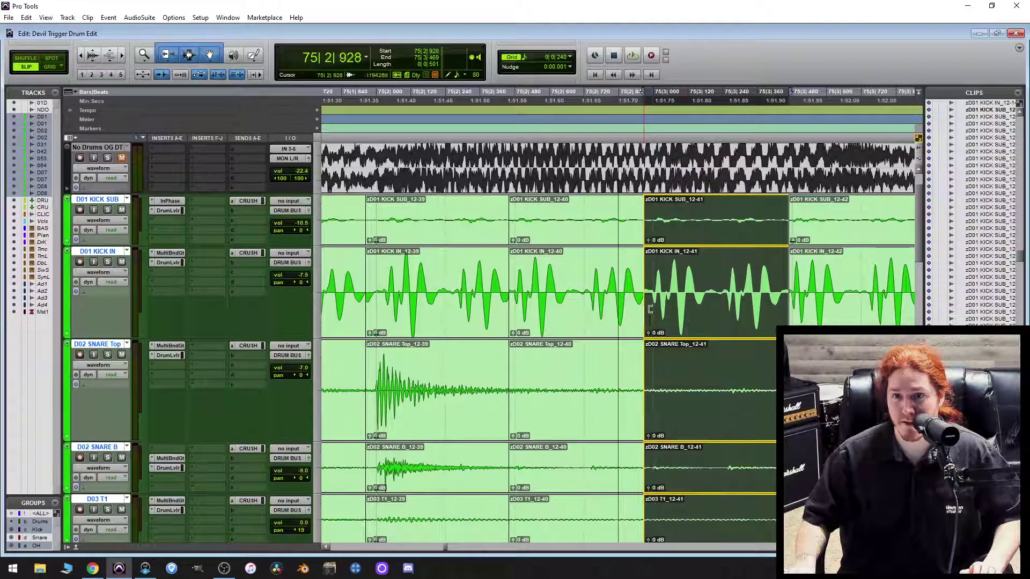
pyautogui.scroll(-10, 650, 310)
pyautogui.scroll(10, 690, 300)
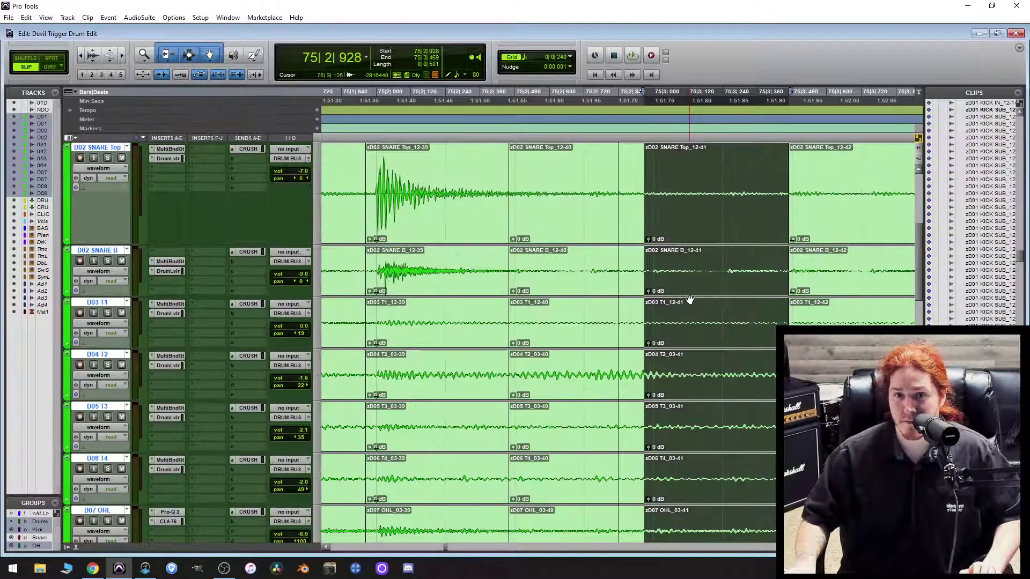
pyautogui.hscroll(3, 661, 303)
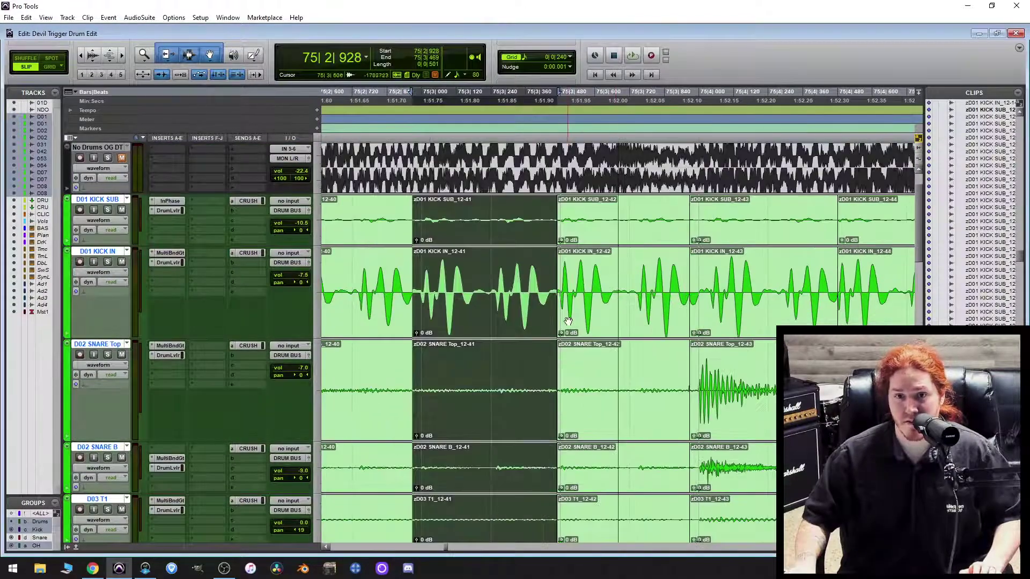
pyautogui.moveTo(558, 299); pyautogui.dragTo(552, 299)
pyautogui.scroll(-6, 572, 310)
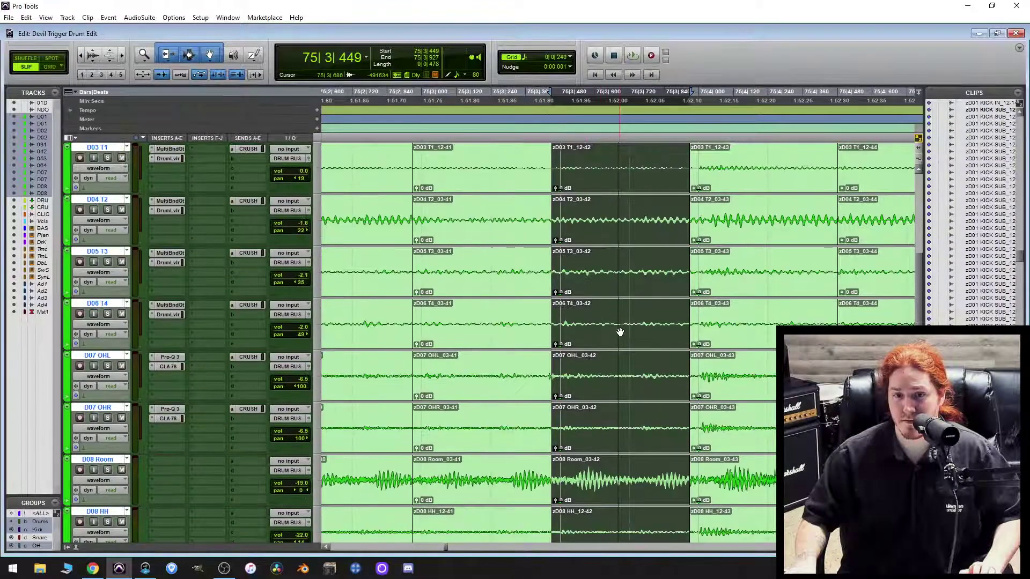
pyautogui.scroll(6, 620, 332)
# Move the boundary between the 12-43 and 12-44 clips to 75|4|417 across the drum tracks.
pyautogui.hscroll(2, 620, 333)
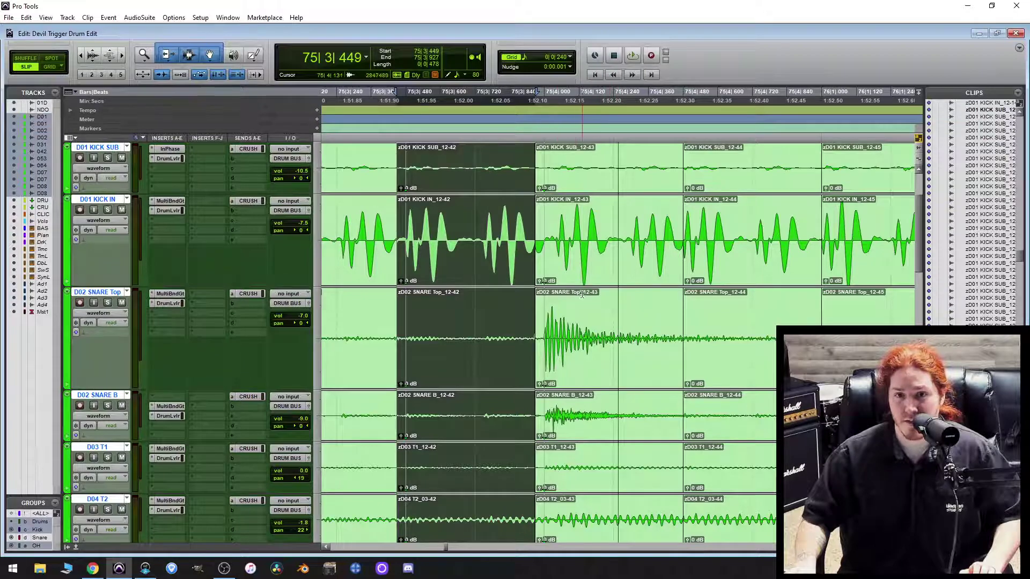
pyautogui.hscroll(1, 582, 294)
pyautogui.moveTo(611, 244); pyautogui.dragTo(592, 288)
# Move the start of the 12-45 clips slightly earlier and the start of the 12-46 clips to 76|1|446 across the drum tracks.
pyautogui.hscroll(1, 628, 283)
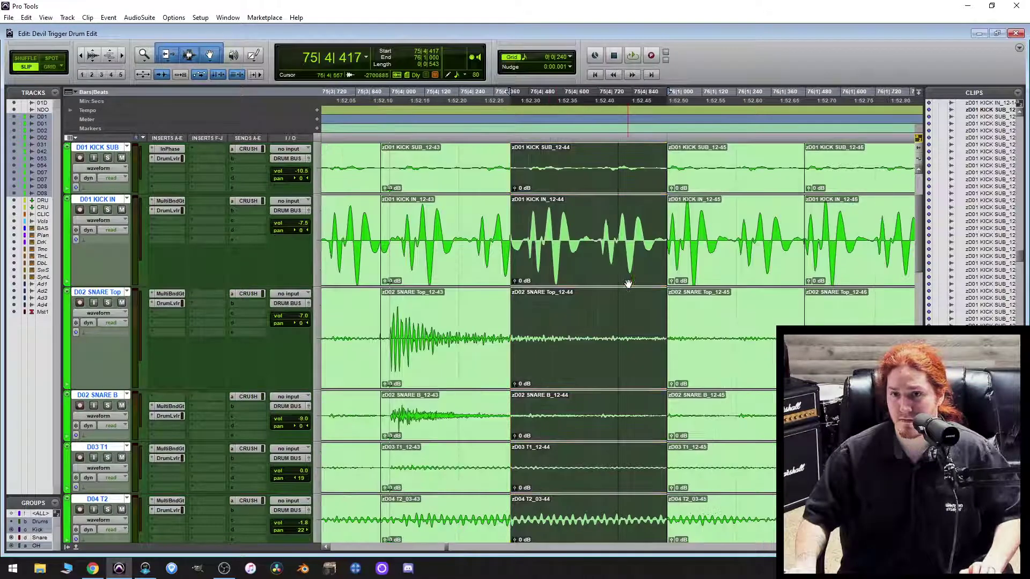
pyautogui.moveTo(667, 243); pyautogui.dragTo(650, 260)
pyautogui.hscroll(4, 650, 260)
pyautogui.moveTo(501, 245); pyautogui.dragTo(493, 248)
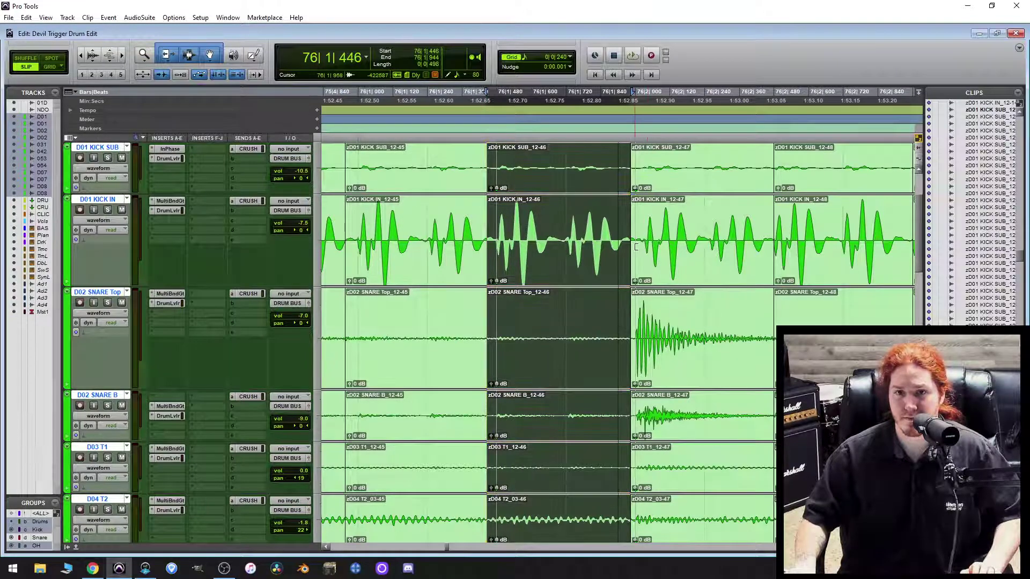
# Move the boundary between the 12-46 and 12-47 clips to 76|1|916 across the drum tracks.
pyautogui.moveTo(636, 247); pyautogui.dragTo(624, 248)
pyautogui.scroll(-5, 642, 309)
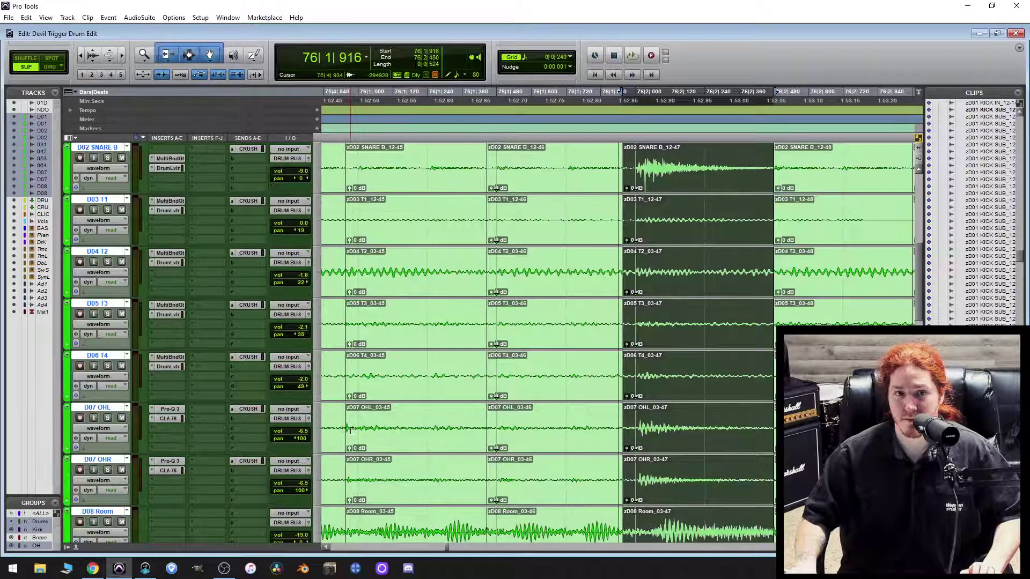
# Extend the start of the 12-45 clips back to 75|4|906 and the start of the 12-46 clips back to 76|1|407.
pyautogui.moveTo(351, 429); pyautogui.dragTo(342, 429)
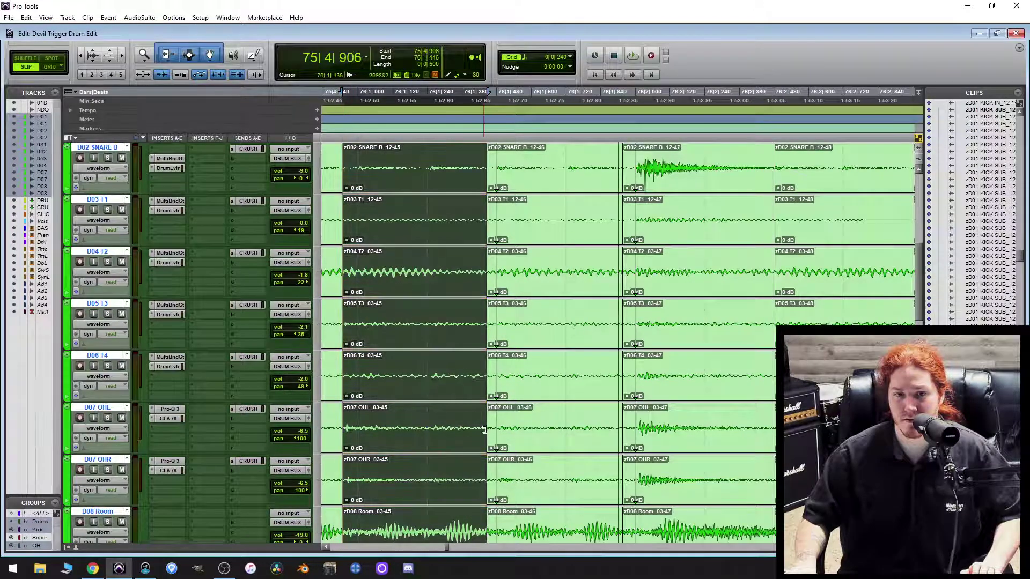
pyautogui.moveTo(485, 429); pyautogui.dragTo(477, 453)
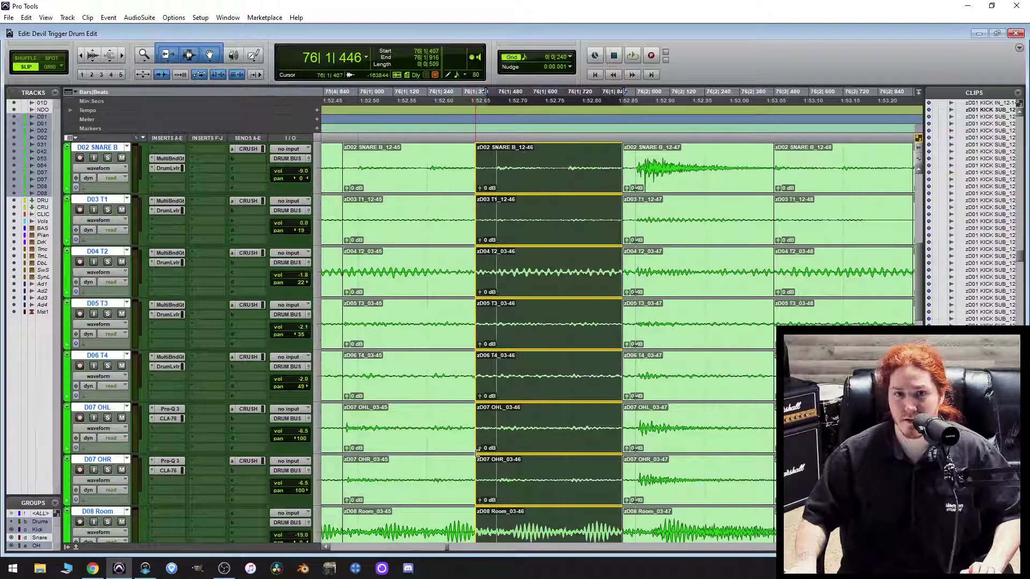
pyautogui.scroll(3, 568, 435)
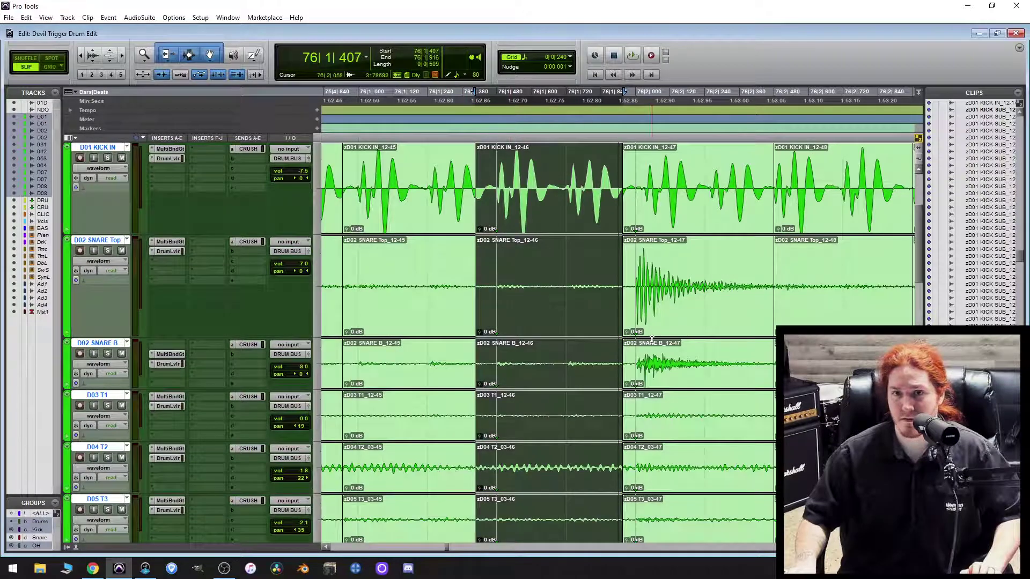
# Move the boundary between the 12-47 and 12-48 clips to 76|2|442 across the drum tracks.
pyautogui.hscroll(3, 652, 342)
pyautogui.moveTo(702, 186); pyautogui.dragTo(687, 188)
pyautogui.scroll(-3, 767, 317)
pyautogui.scroll(3, 767, 316)
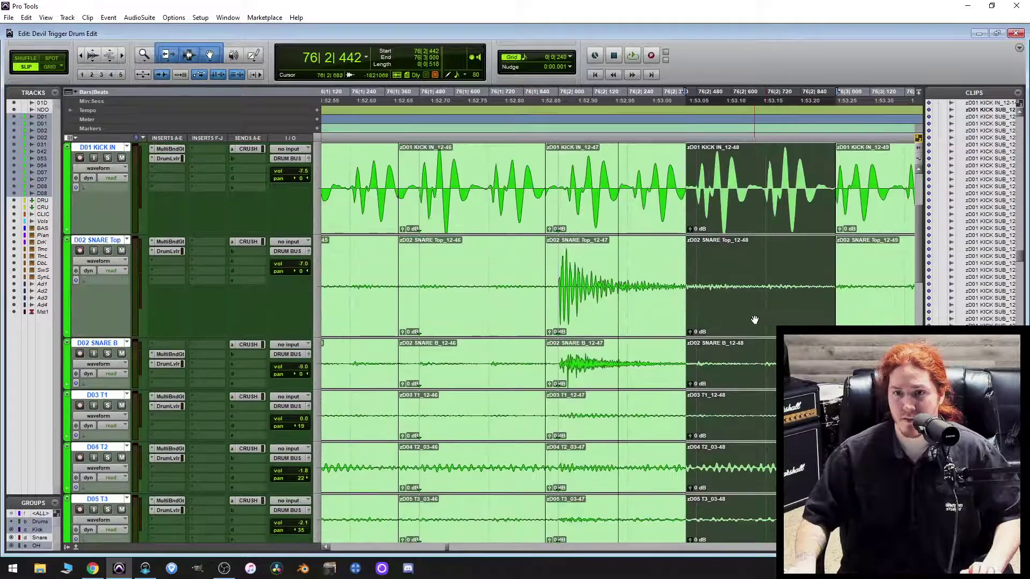
# Move the boundary between the 12-48 and 12-49 clips to 76|2|925 across the drum tracks and check it on the overheads.
pyautogui.hscroll(9, 754, 320)
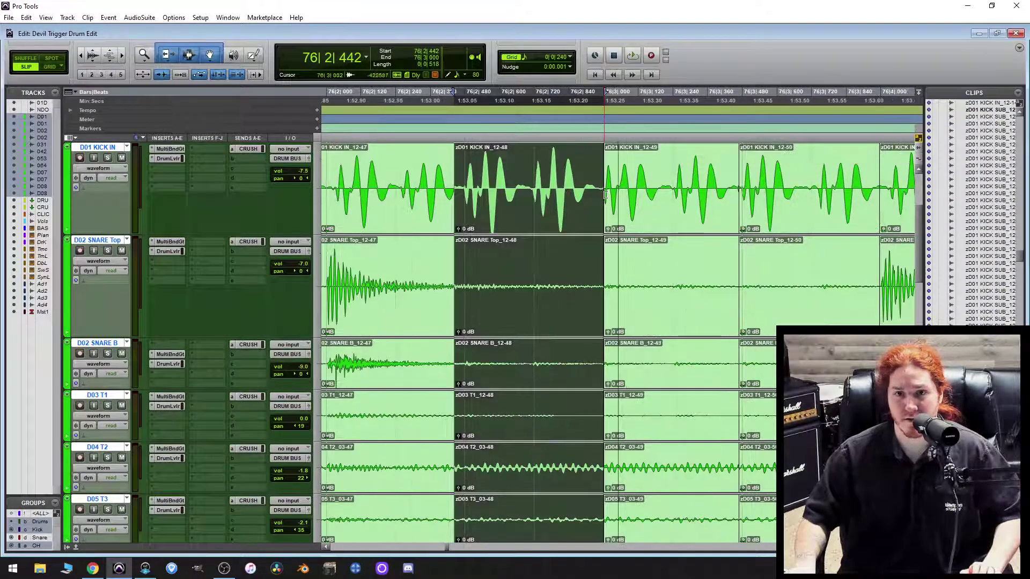
pyautogui.click(606, 194)
pyautogui.moveTo(605, 194); pyautogui.dragTo(594, 194)
pyautogui.scroll(-3, 635, 338)
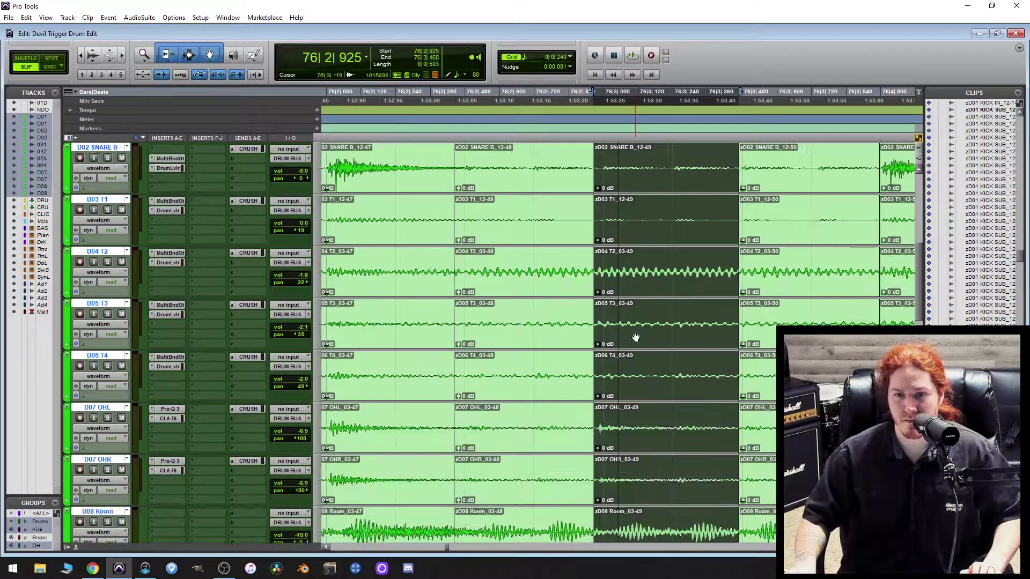
pyautogui.scroll(3, 665, 359)
pyautogui.scroll(1, 768, 352)
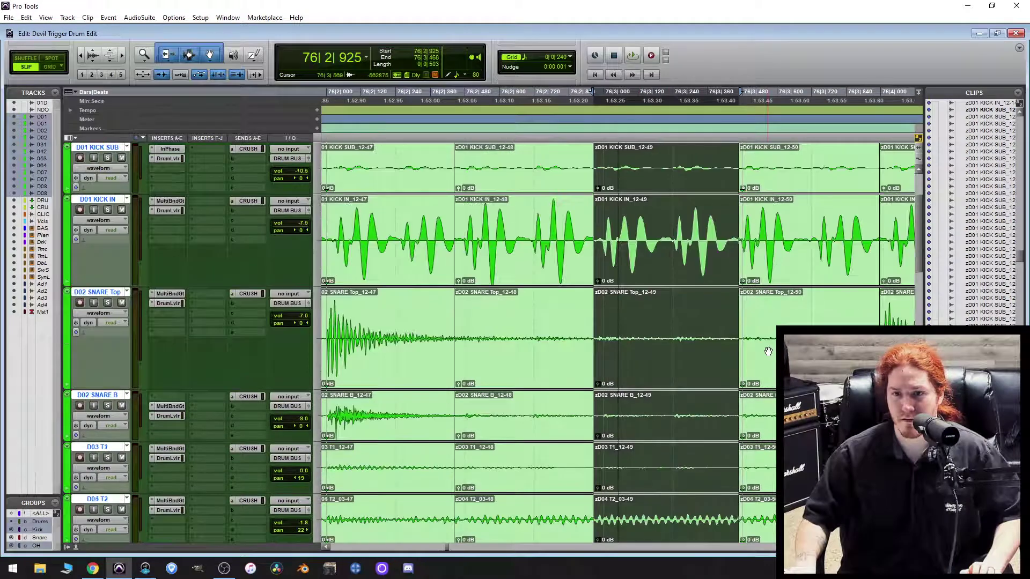
# Move the boundary between the 12-49 and 12-50 clips to 76|3|446 across the drum tracks and check the lower tracks.
pyautogui.click(742, 245)
pyautogui.moveTo(742, 245); pyautogui.dragTo(732, 246)
pyautogui.hscroll(6, 718, 268)
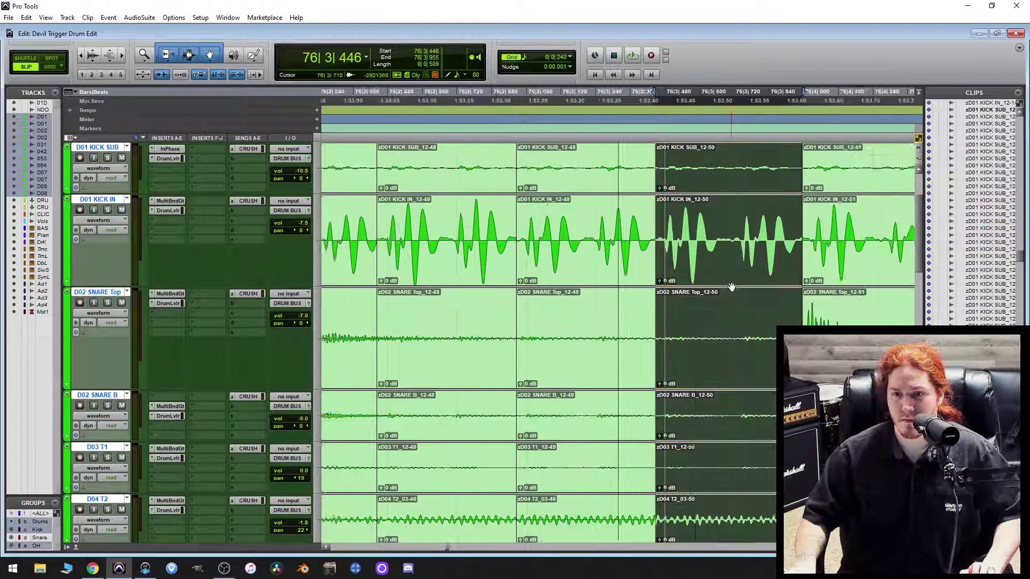
pyautogui.scroll(-4, 664, 281)
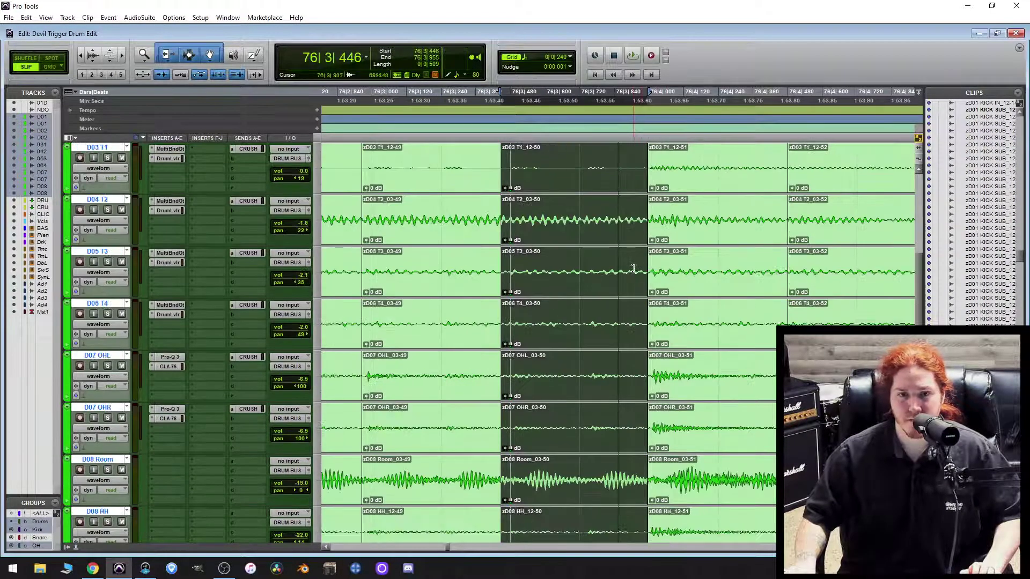
pyautogui.scroll(4, 657, 354)
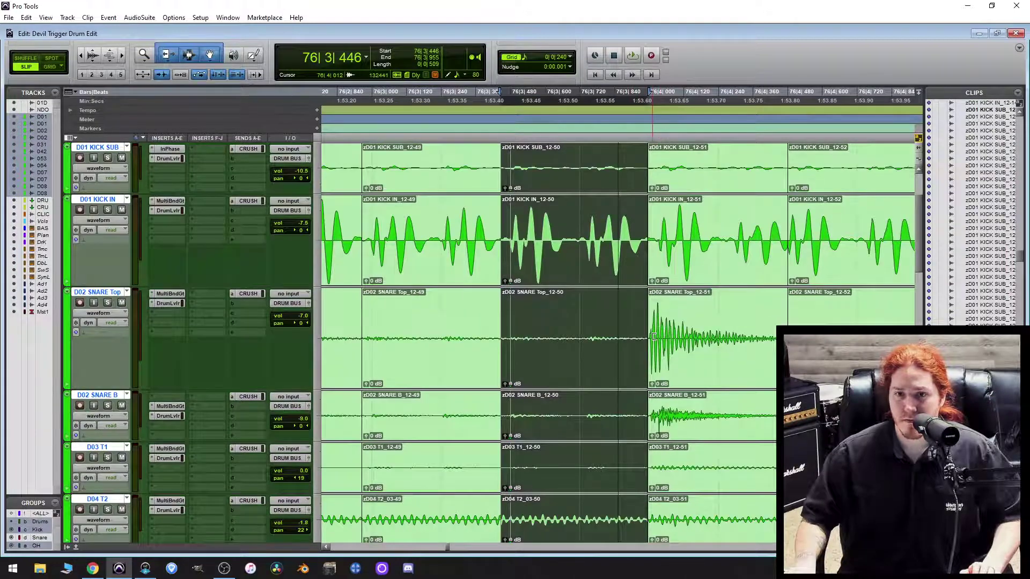
# Move the boundary between the 12-50 and 12-51 clips to 76|3|935 across the drum tracks and check the toms, overheads and room.
pyautogui.moveTo(654, 337); pyautogui.dragTo(644, 338)
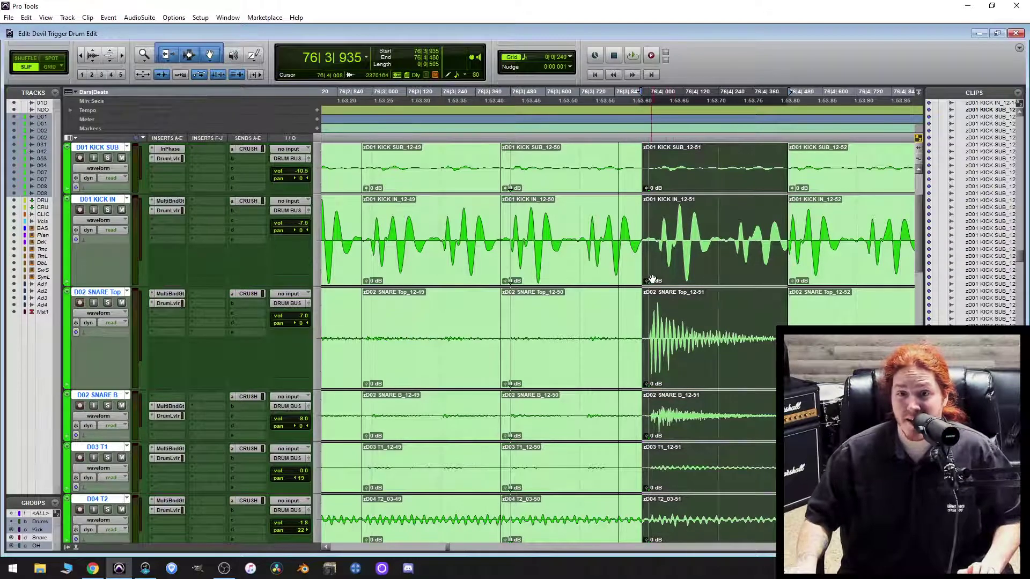
pyautogui.scroll(-4, 657, 314)
pyautogui.scroll(-2, 651, 344)
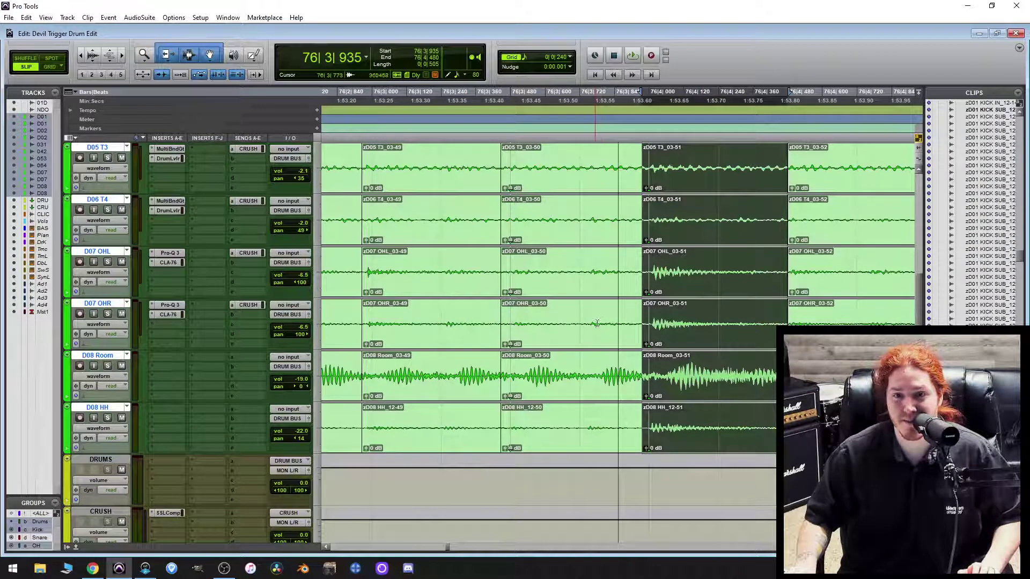
pyautogui.scroll(5, 679, 356)
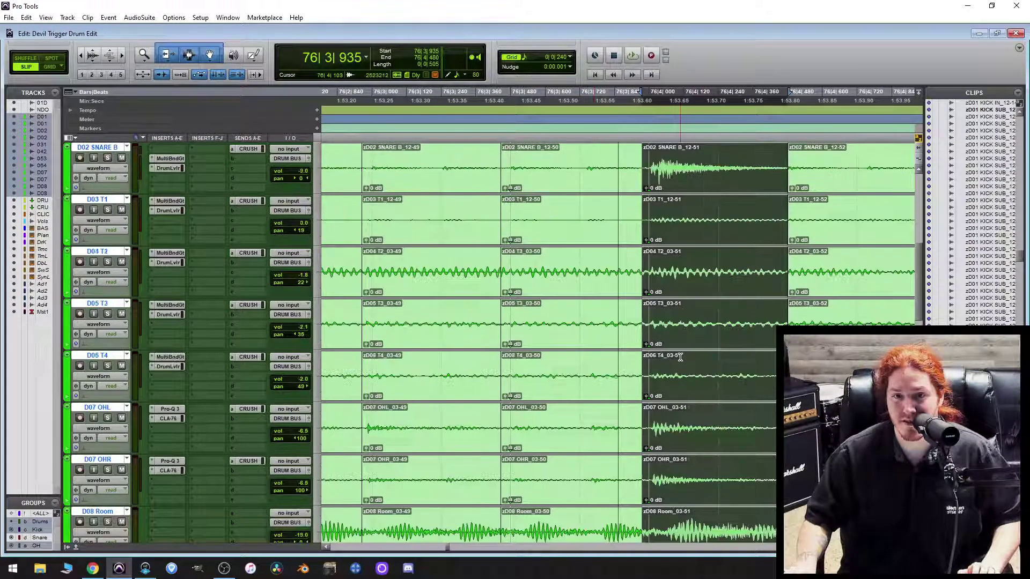
pyautogui.scroll(-2, 691, 342)
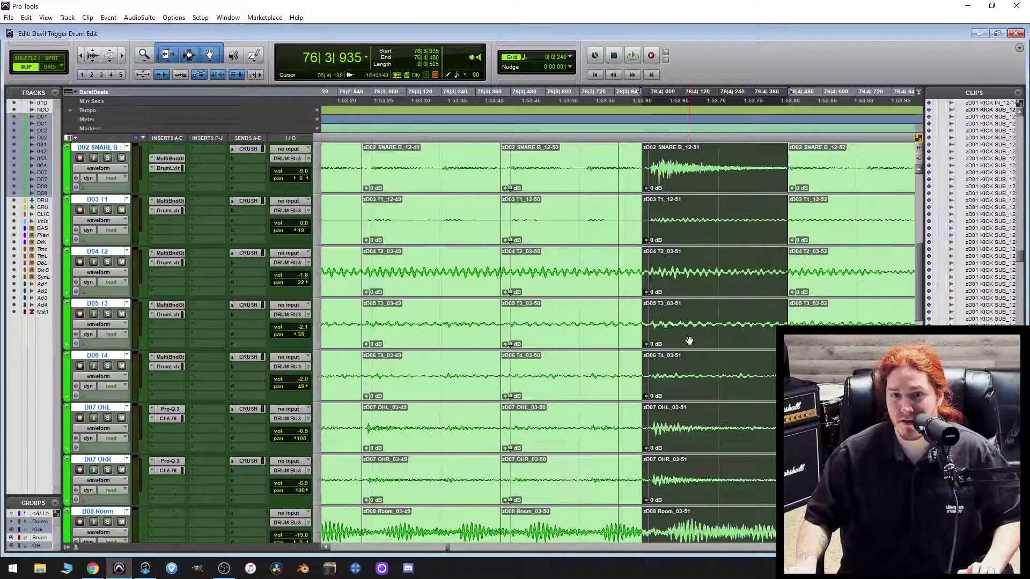
pyautogui.scroll(3, 681, 322)
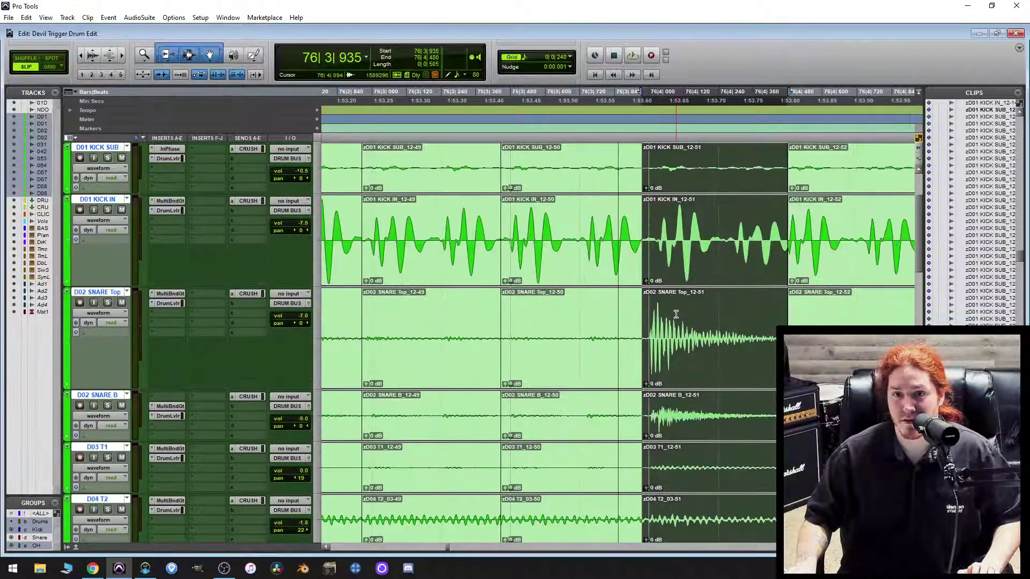
pyautogui.hscroll(3, 676, 314)
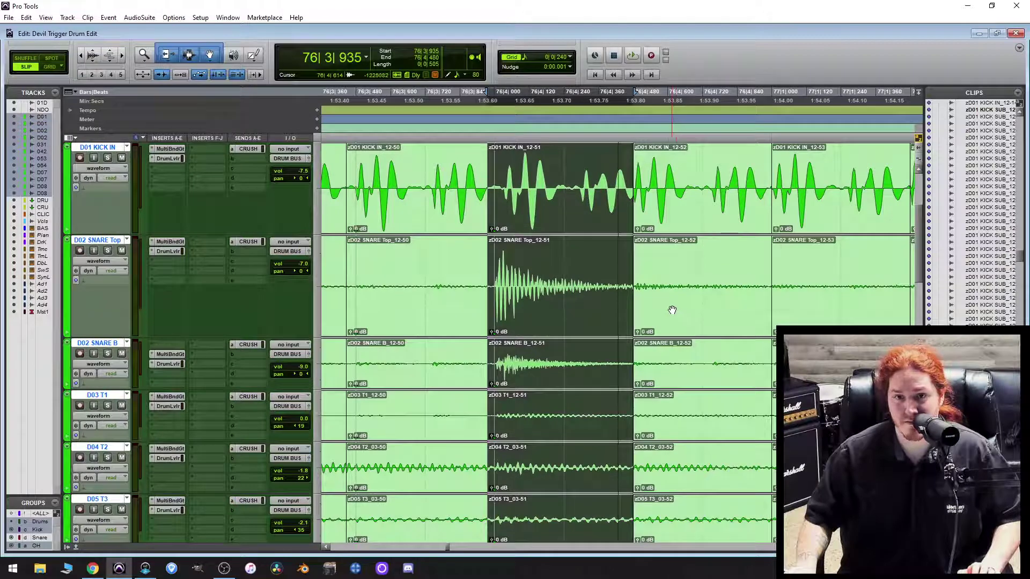
# With the Drums edit group disabled, nudge the audio in the kick clips at bar 76 beat 4 earlier, closer to the snare hit.
pyautogui.hscroll(2, 640, 293)
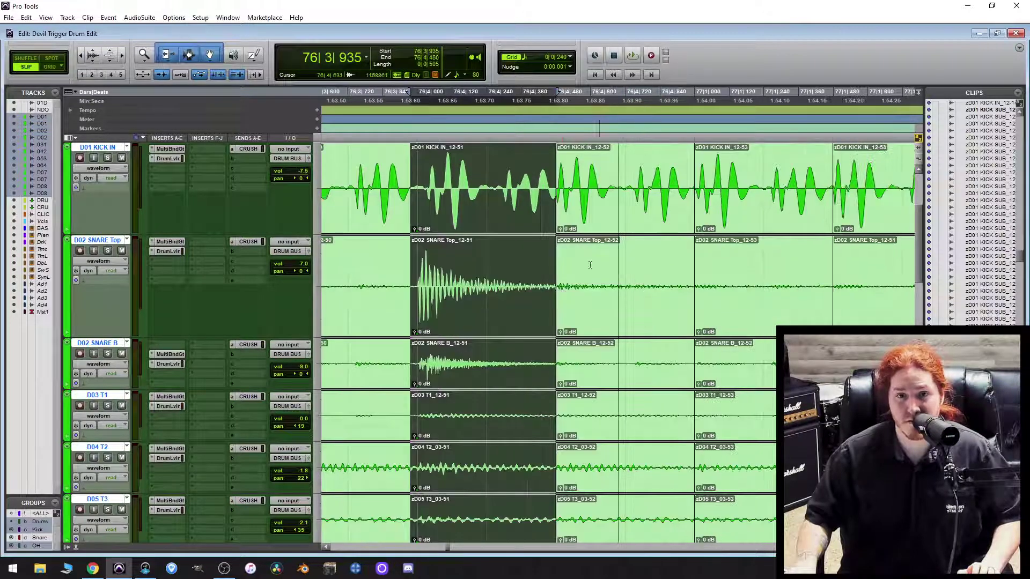
pyautogui.click(44, 522)
pyautogui.click(433, 193)
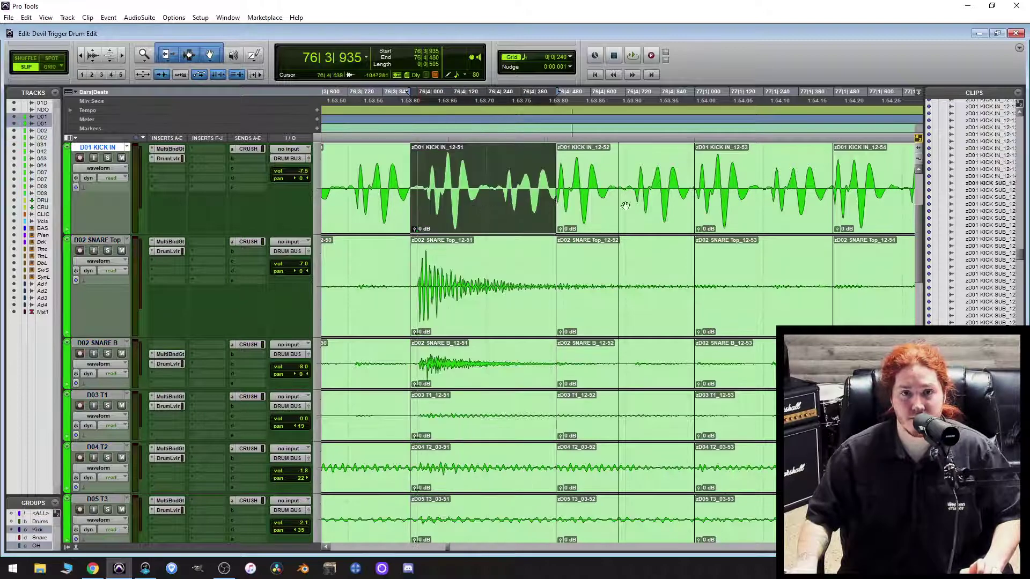
pyautogui.press('super+minus')
pyautogui.press('super+minus')
pyautogui.press('super+minus')
pyautogui.press('super+minus')
pyautogui.press('super+minus')
pyautogui.press('super+minus')
pyautogui.press('super+minus')
pyautogui.press('super+minus')
pyautogui.press('super+minus')
pyautogui.press('super+minus')
pyautogui.press('super+minus')
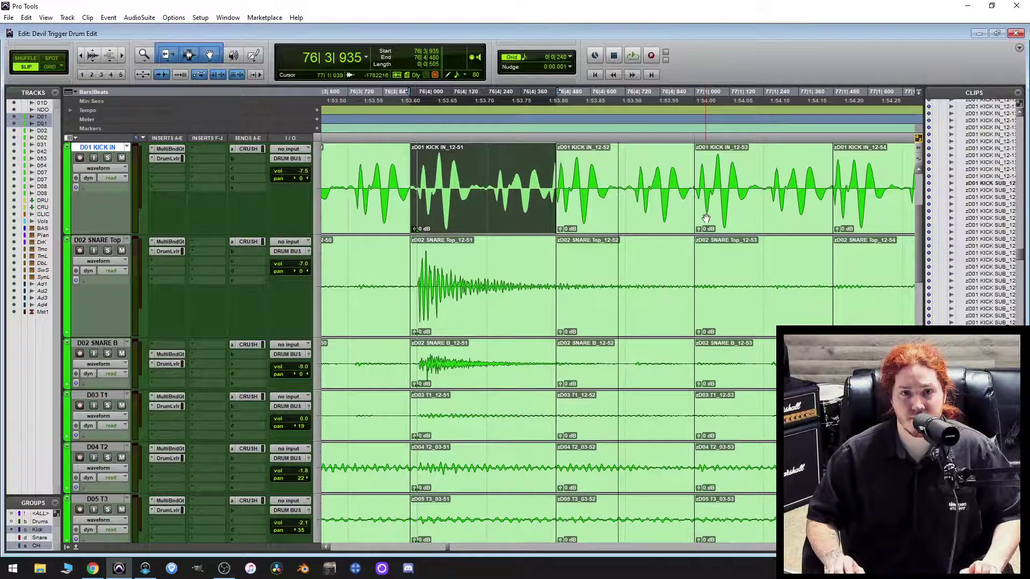
pyautogui.press('super+minus')
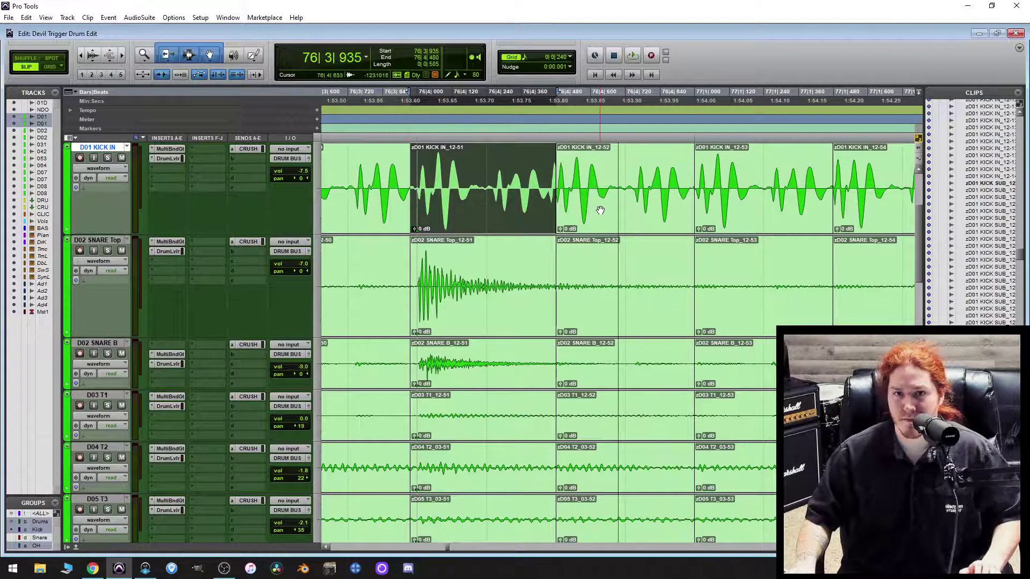
# Across all drum tracks, trim the starts of the next two sets of clips back to 76|4|441 and 76|4|930.
pyautogui.moveTo(558, 187)
pyautogui.mouseDown()
pyautogui.moveTo(532, 197)
pyautogui.moveTo(547, 202)
pyautogui.mouseUp()
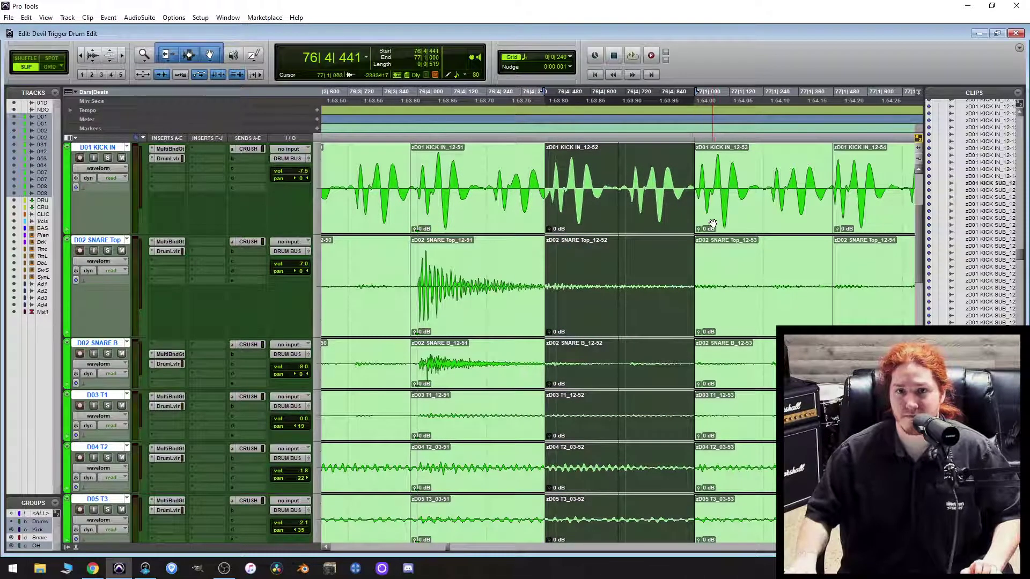
pyautogui.scroll(-5, 622, 263)
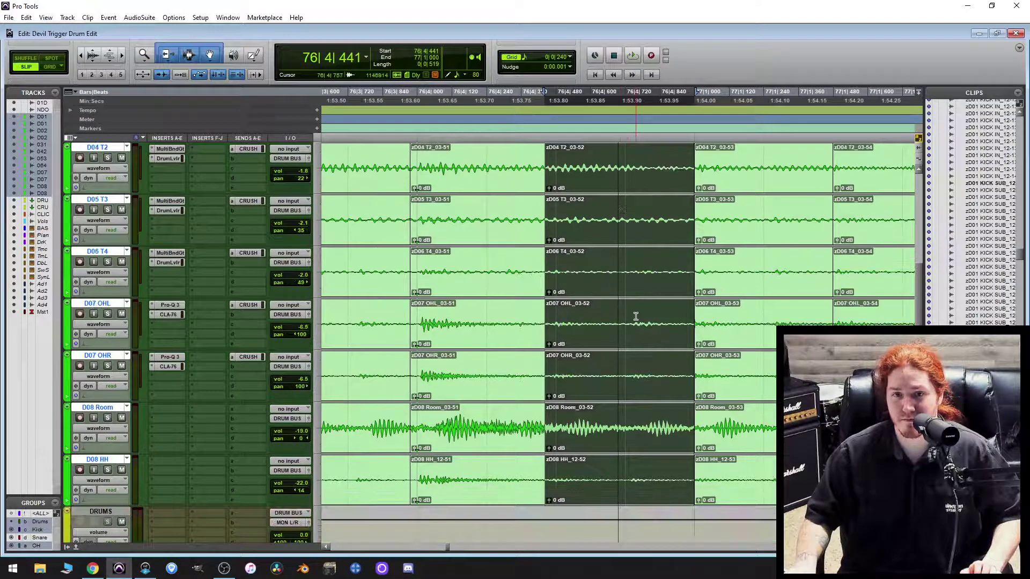
pyautogui.scroll(5, 636, 316)
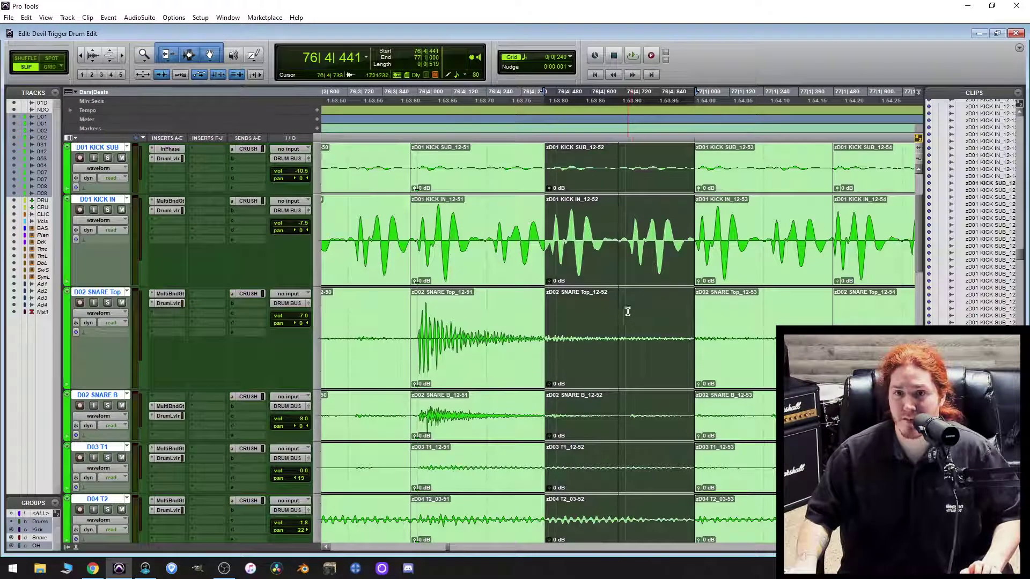
pyautogui.press('super+Tab')
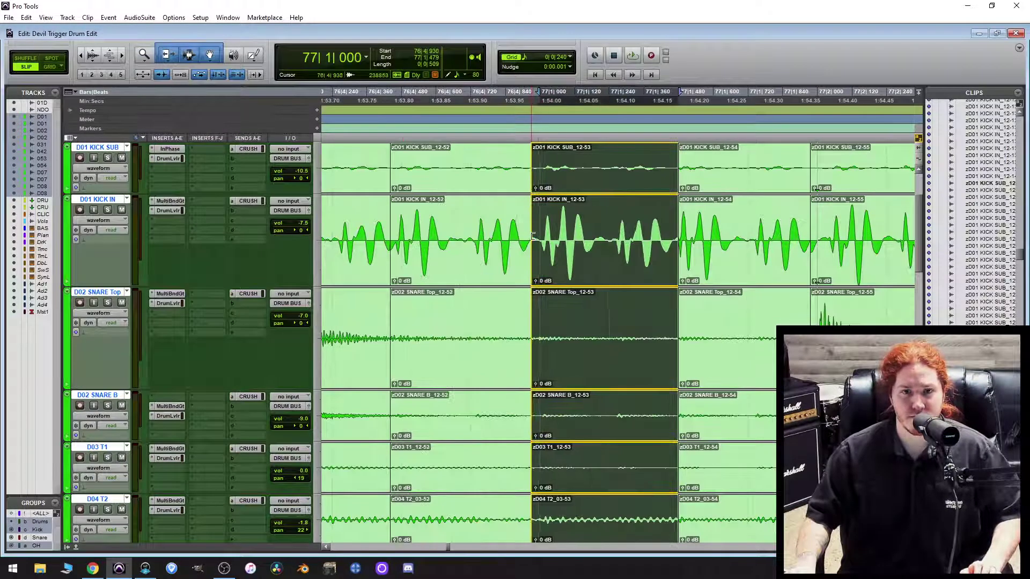
pyautogui.scroll(-4, 601, 271)
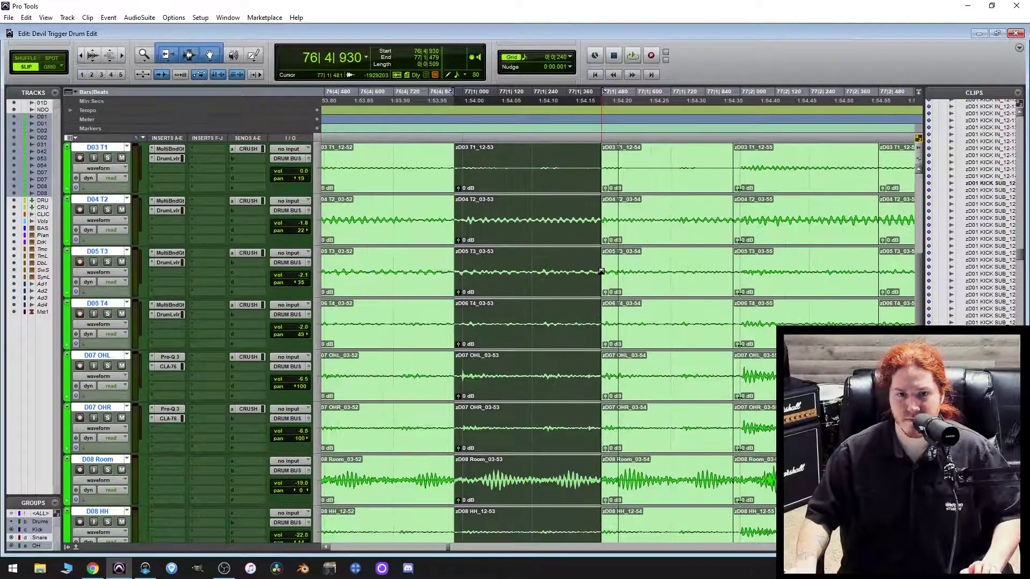
pyautogui.scroll(4, 608, 284)
# Trim the start of the drum clips just before the bar 77 beat 2 snare hit back to 77|1|455 and check the tracks.
pyautogui.hscroll(2, 608, 284)
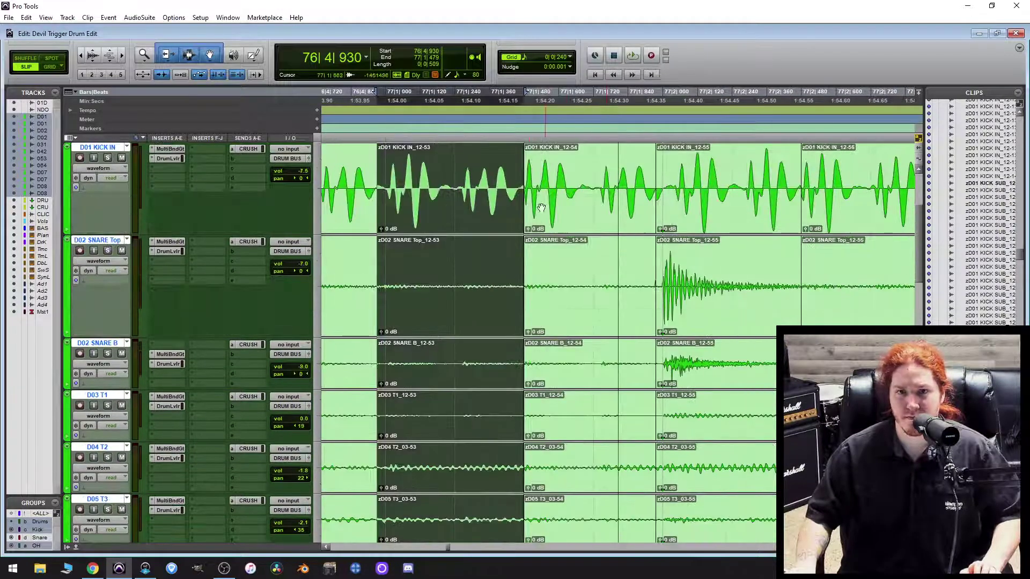
pyautogui.press('super+Tab')
pyautogui.press('space')
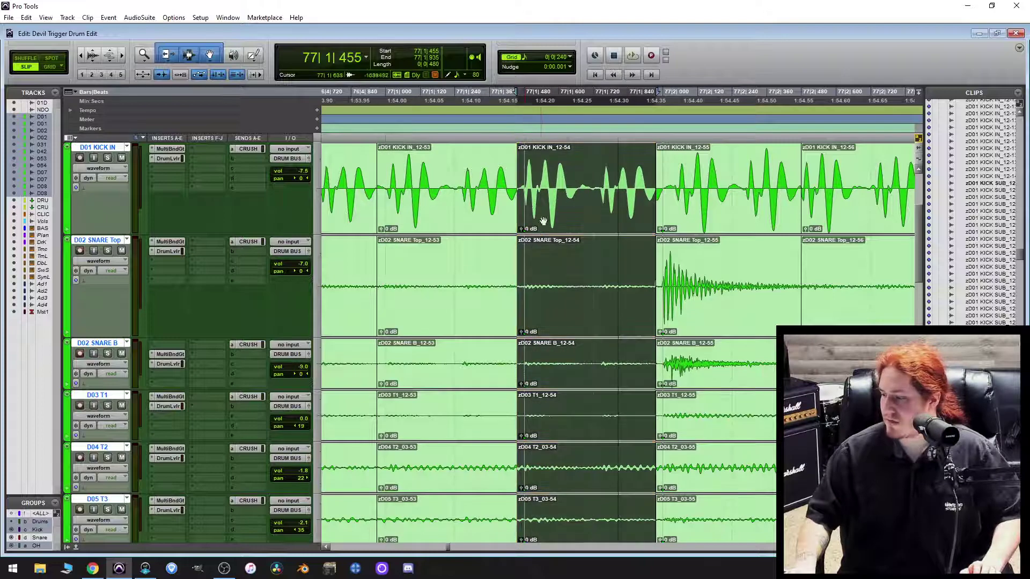
pyautogui.hscroll(2, 645, 282)
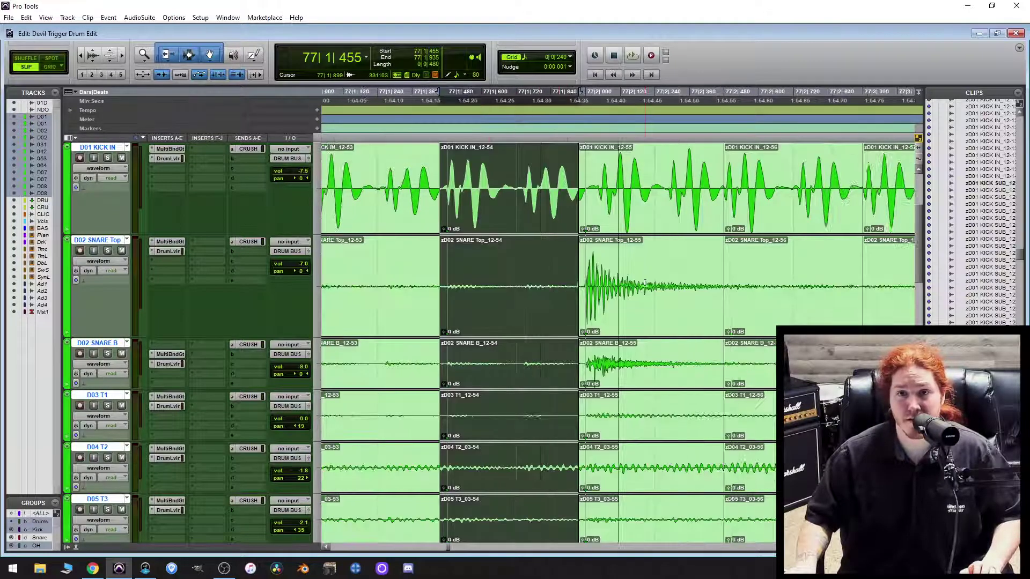
pyautogui.scroll(-1, 638, 257)
pyautogui.scroll(2, 606, 247)
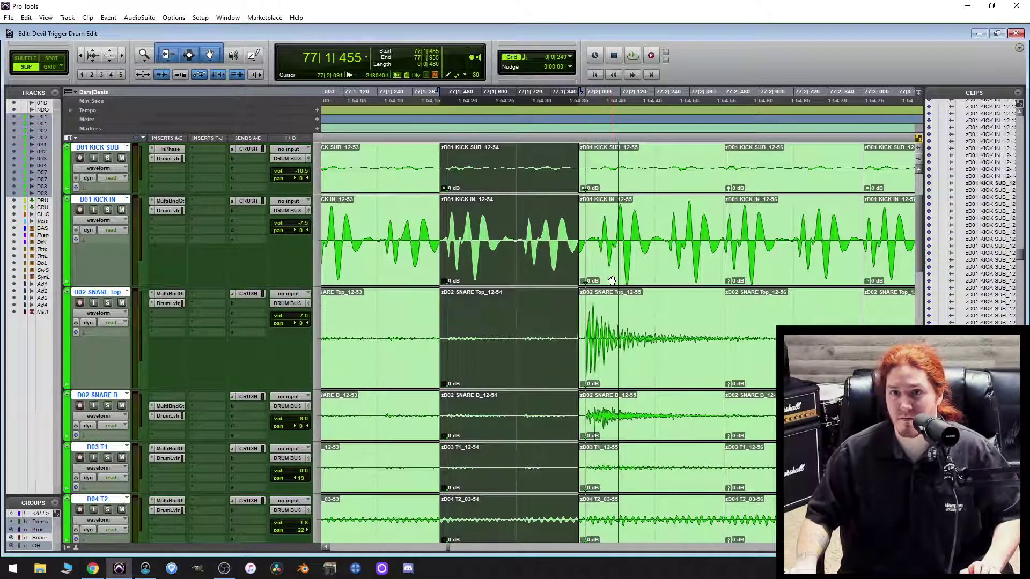
pyautogui.scroll(-3, 631, 285)
pyautogui.scroll(5, 660, 315)
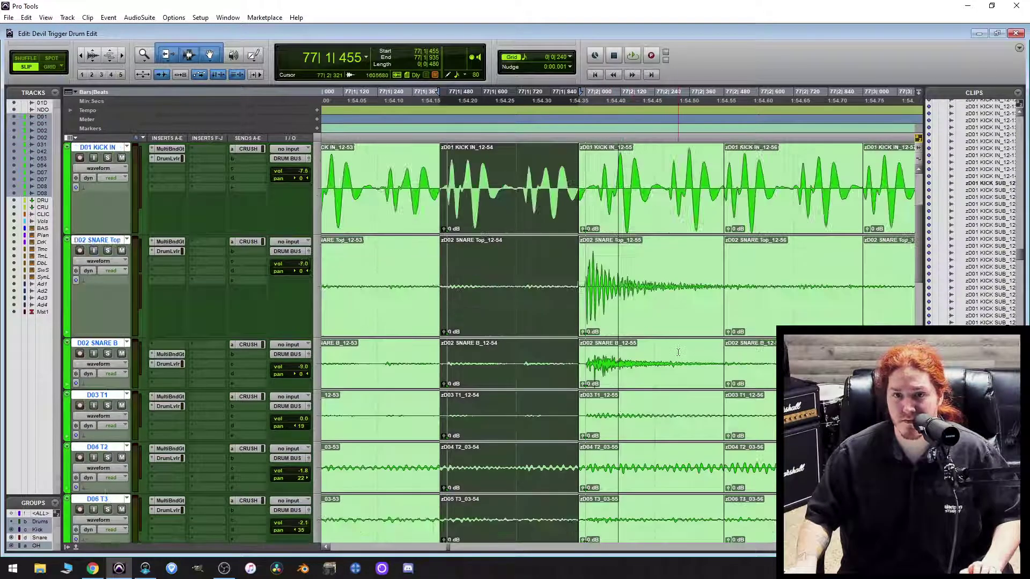
# Trim the start of the drum clips following the bar 77 beat 2 snare hit back to 77|2|453 on all drum tracks.
pyautogui.hscroll(3, 617, 316)
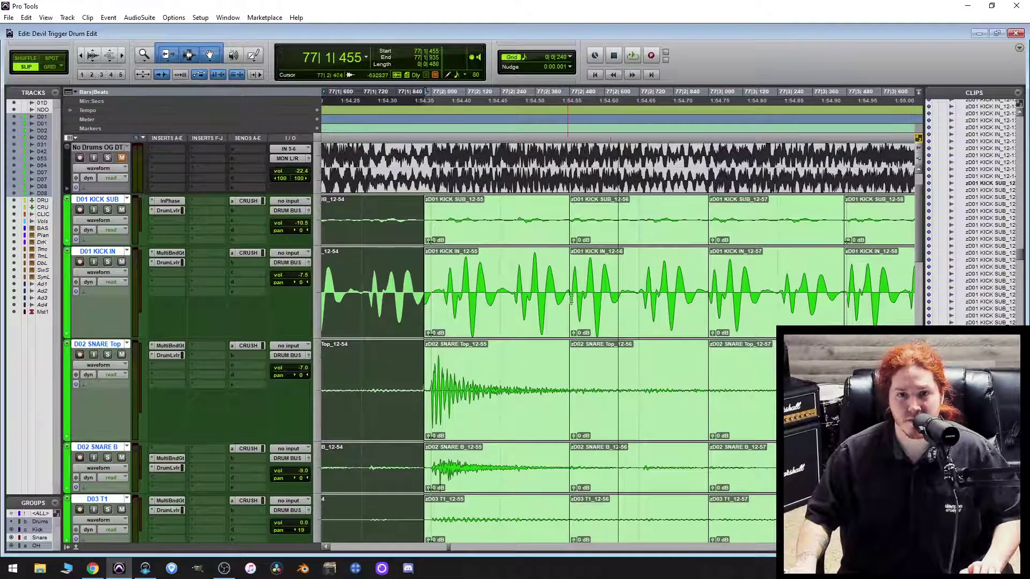
pyautogui.moveTo(572, 301); pyautogui.dragTo(563, 301)
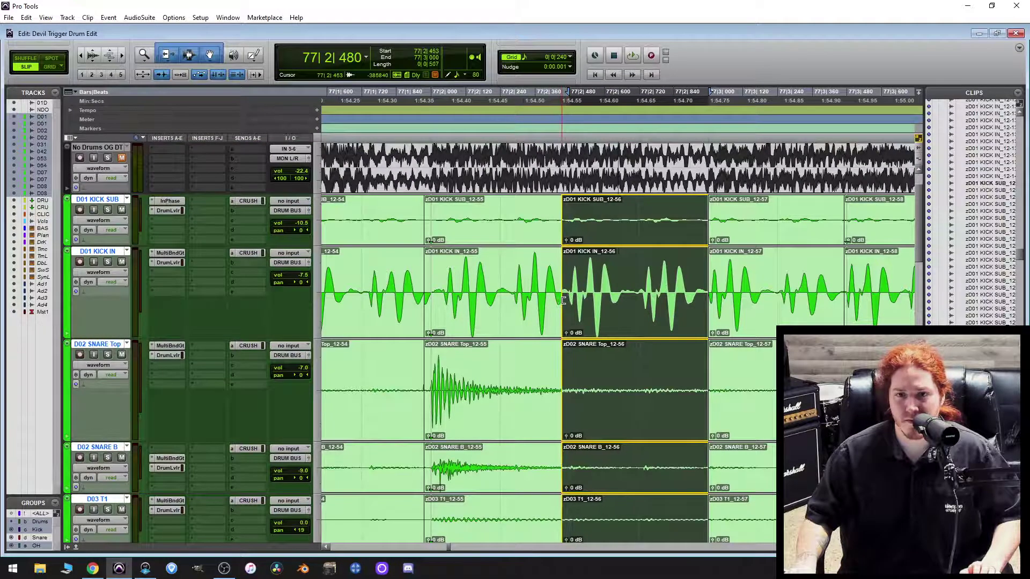
pyautogui.scroll(-5, 590, 301)
pyautogui.scroll(5, 617, 328)
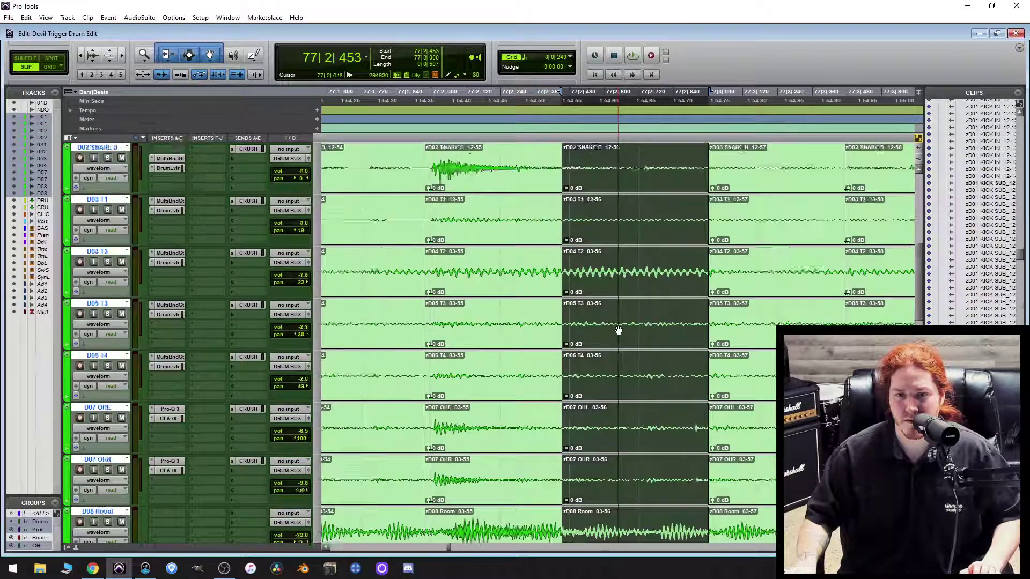
# Trim the start of the bar 77 beat 3 drum clips back to 77|2|888 and inspect the overhead and kick transients.
pyautogui.hscroll(2, 619, 324)
pyautogui.moveTo(638, 264); pyautogui.dragTo(633, 263)
pyautogui.scroll(-2, 662, 284)
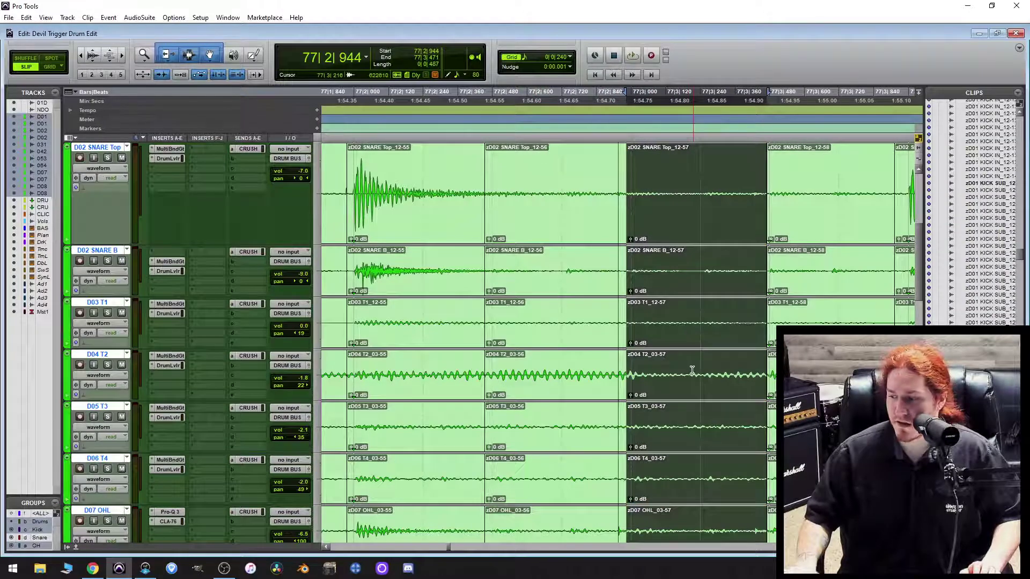
pyautogui.scroll(-2, 687, 335)
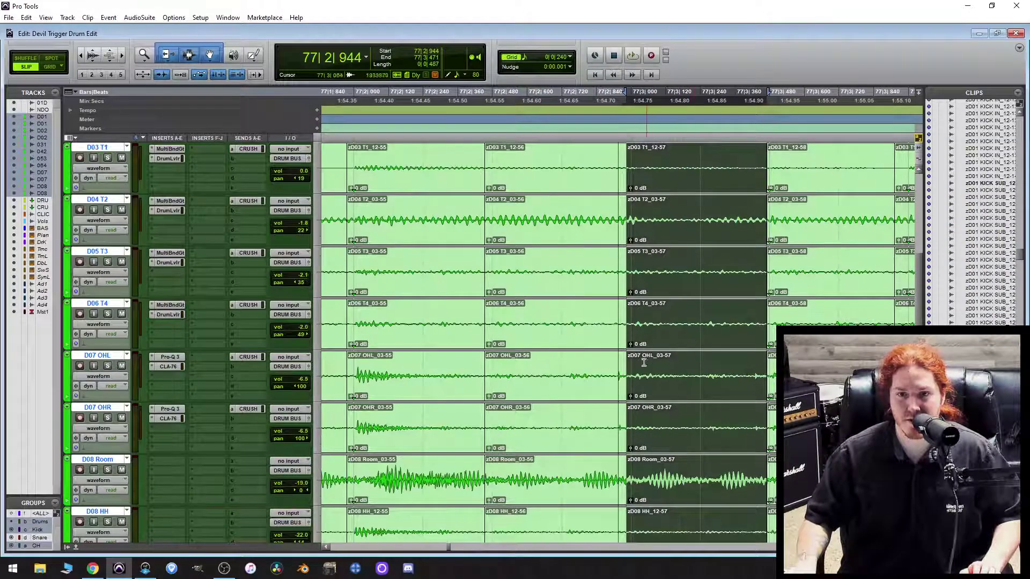
pyautogui.moveTo(627, 387); pyautogui.dragTo(612, 395)
pyautogui.scroll(4, 652, 402)
pyautogui.scroll(-3, 664, 395)
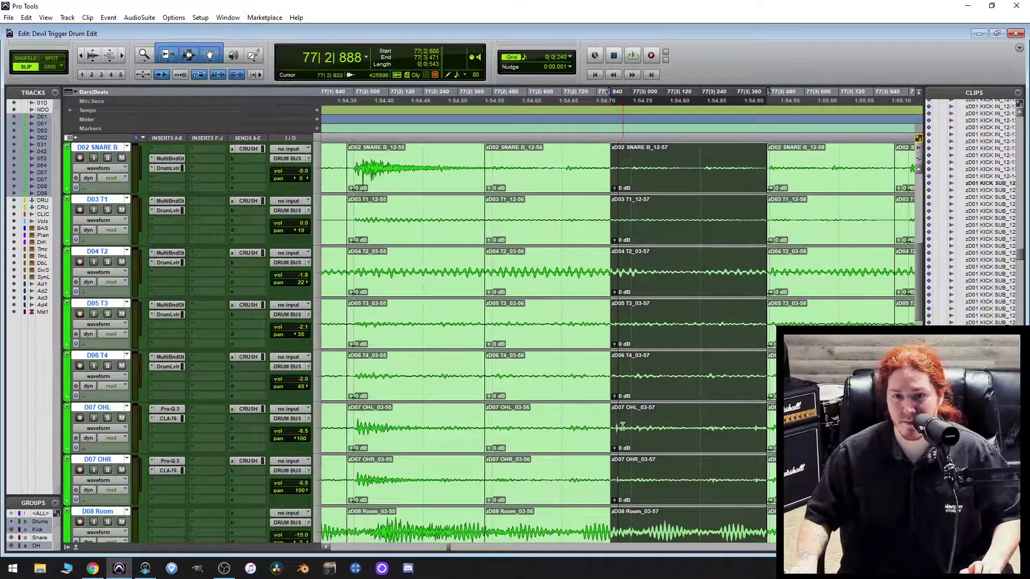
pyautogui.scroll(1, 619, 425)
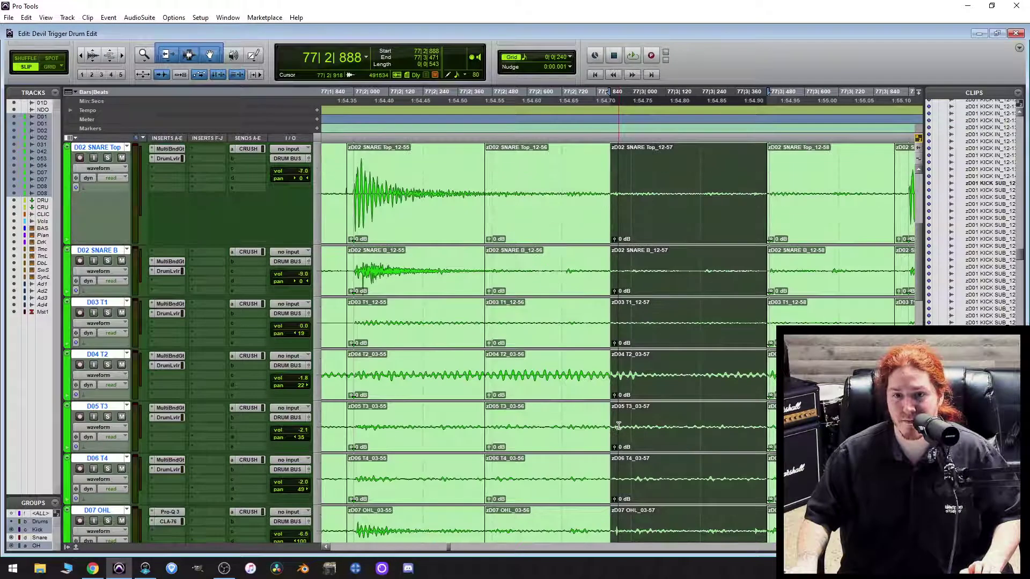
pyautogui.scroll(3, 618, 425)
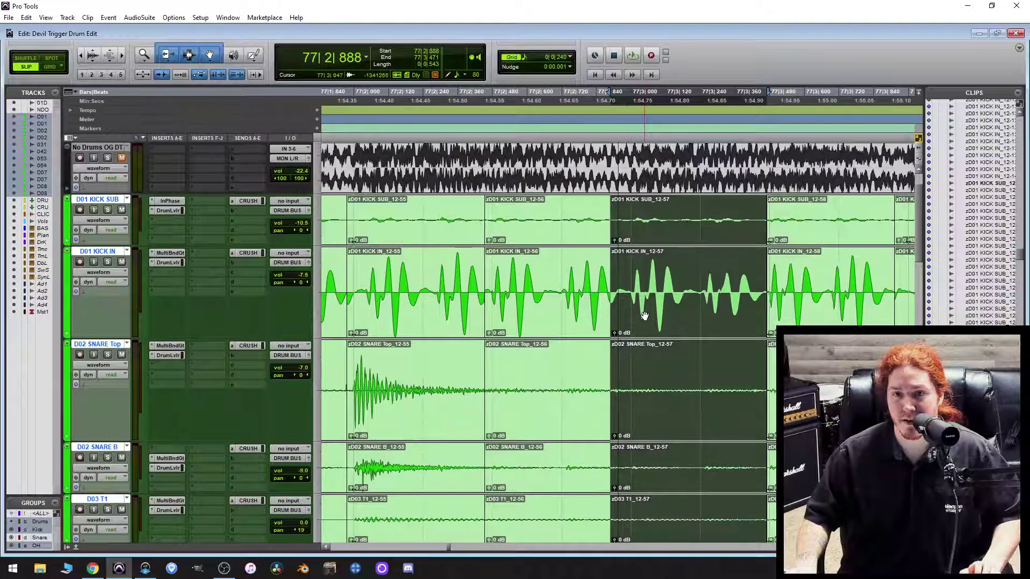
pyautogui.scroll(-1, 643, 316)
pyautogui.scroll(-4, 649, 317)
# Nudge the audio inside the bar 77 beat 3 drum clips later onto the beat and extend the preceding clips' end to 77|2|892.
pyautogui.click(718, 410)
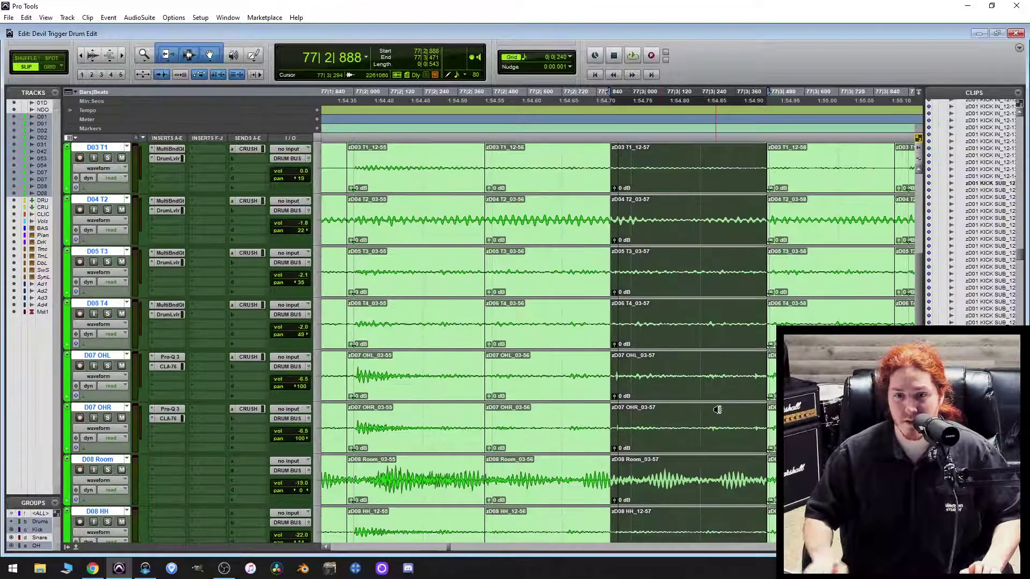
pyautogui.press('super+KP_Add')
pyautogui.press('super+KP_Add')
pyautogui.press('super+KP_Add')
pyautogui.press('super+KP_Add')
pyautogui.press('super+KP_Add')
pyautogui.press('super+KP_Add')
pyautogui.press('super+KP_Add')
pyautogui.press('super+KP_Add')
pyautogui.press('super+KP_Add')
pyautogui.press('super+KP_Add')
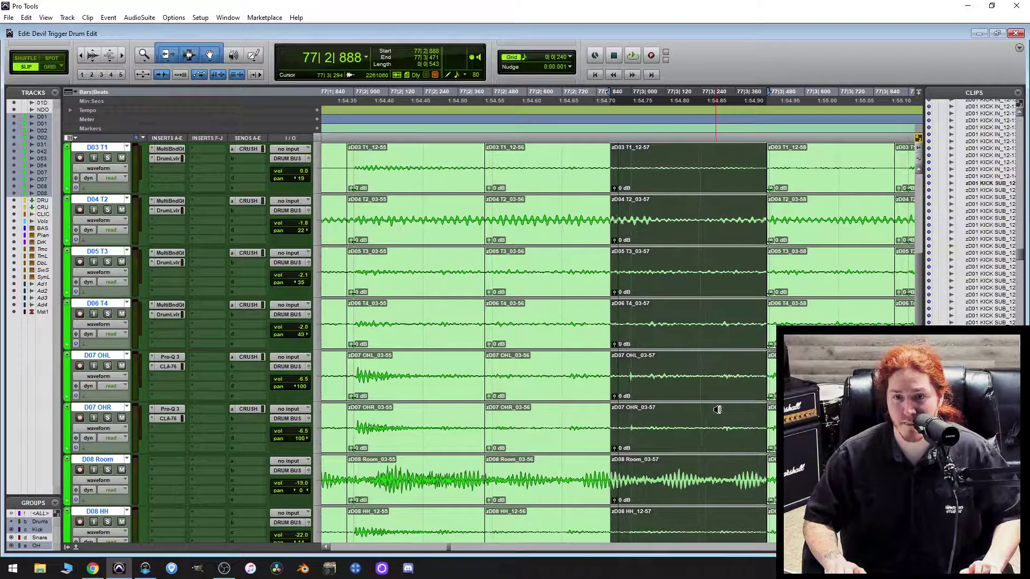
pyautogui.scroll(4, 712, 385)
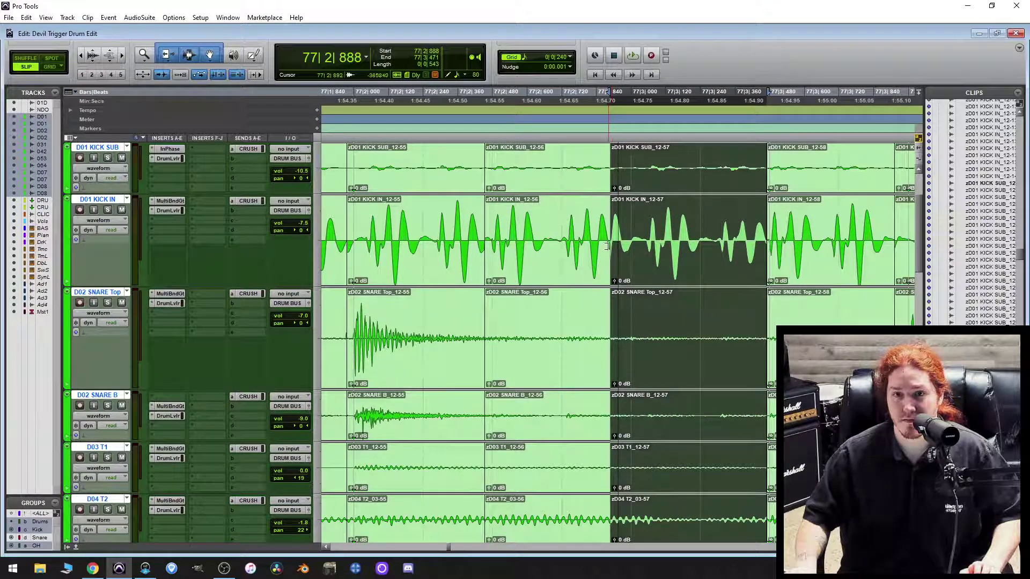
pyautogui.moveTo(604, 248)
pyautogui.mouseDown()
pyautogui.moveTo(618, 247)
pyautogui.moveTo(610, 253)
pyautogui.mouseUp()
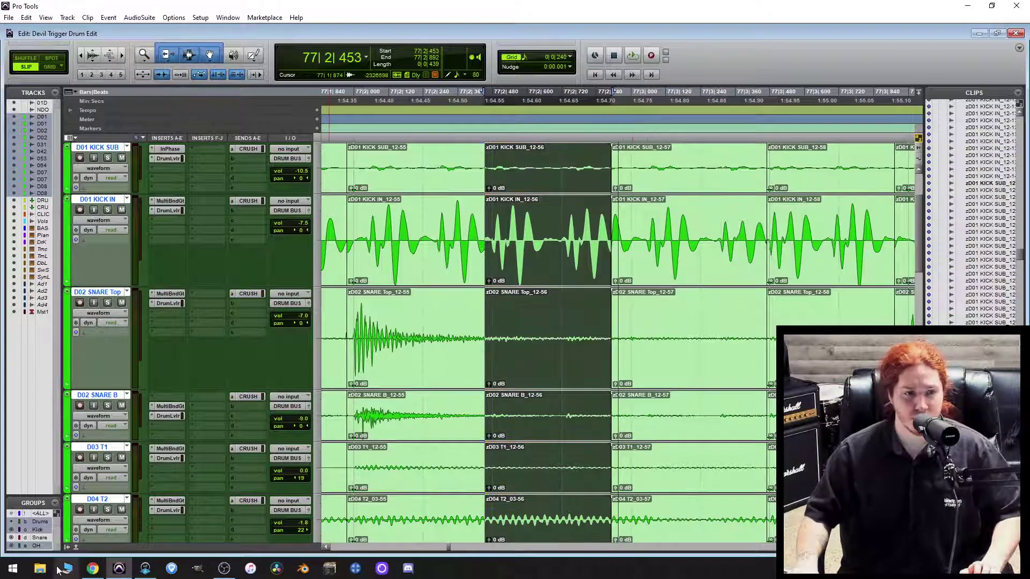
# With the Drums group disabled, select only the bar 77 beat 3 kick clips and nudge their audio earlier onto the beat.
pyautogui.click(45, 530)
pyautogui.click(695, 253)
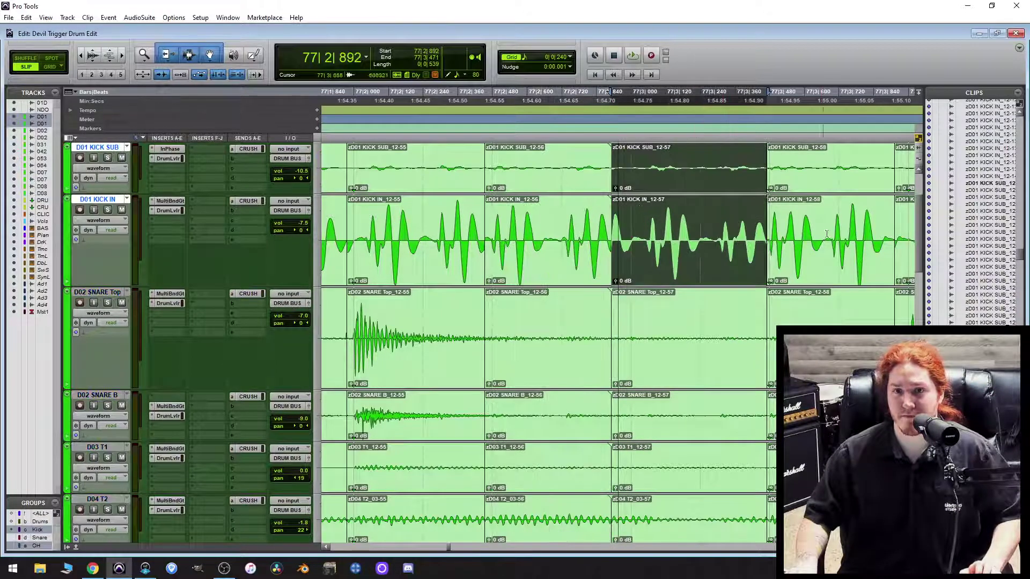
pyautogui.press('super+minus')
pyautogui.press('super+minus')
pyautogui.press('super+minus')
pyautogui.press('super+minus')
pyautogui.press('super+minus')
pyautogui.press('super+minus')
pyautogui.press('super+minus')
pyautogui.press('super+minus')
pyautogui.press('super+minus')
pyautogui.press('super+minus')
pyautogui.press('super+minus')
pyautogui.press('super+minus')
pyautogui.press('super+minus')
pyautogui.press('super+minus')
pyautogui.press('super+minus')
pyautogui.press('super+minus')
pyautogui.press('super+minus')
pyautogui.press('super+minus')
pyautogui.press('super+minus')
pyautogui.press('super+minus')
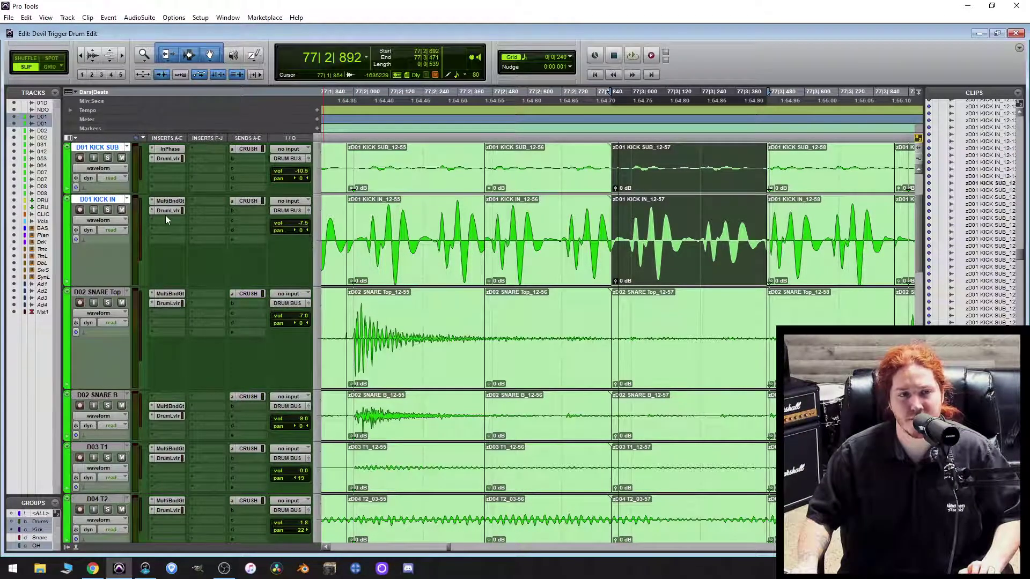
# Across all drum tracks, trim the starts of the next two sets of clips to 77|3|463 and 77|3|911.
pyautogui.hscroll(5, 757, 314)
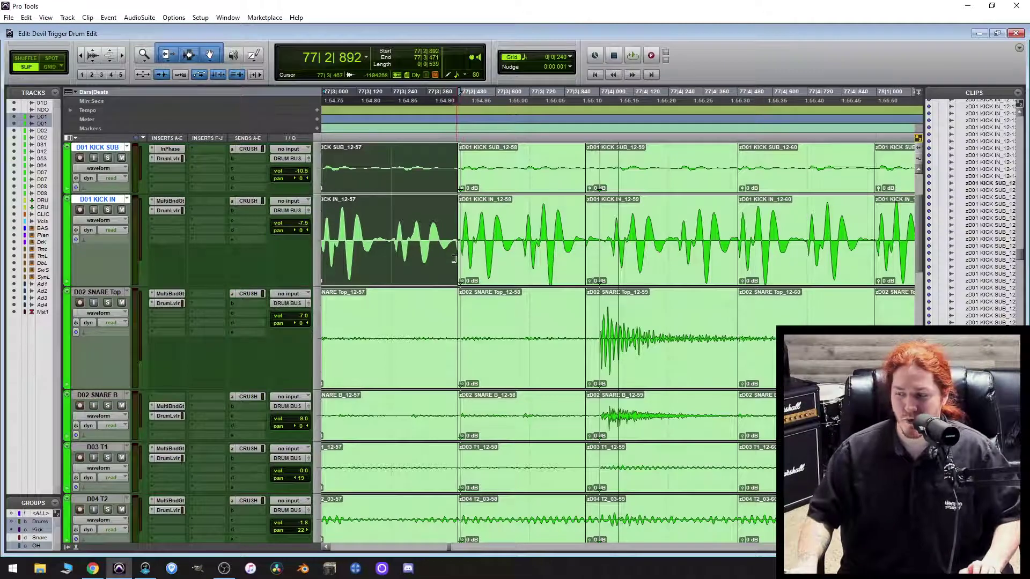
pyautogui.moveTo(464, 251); pyautogui.dragTo(460, 254)
pyautogui.scroll(-5, 499, 312)
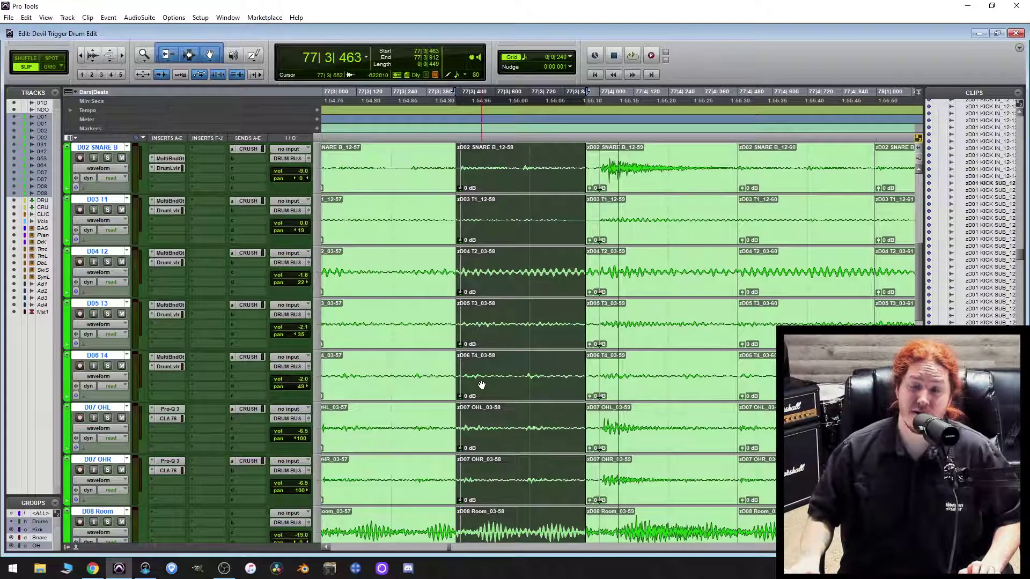
pyautogui.scroll(3, 692, 436)
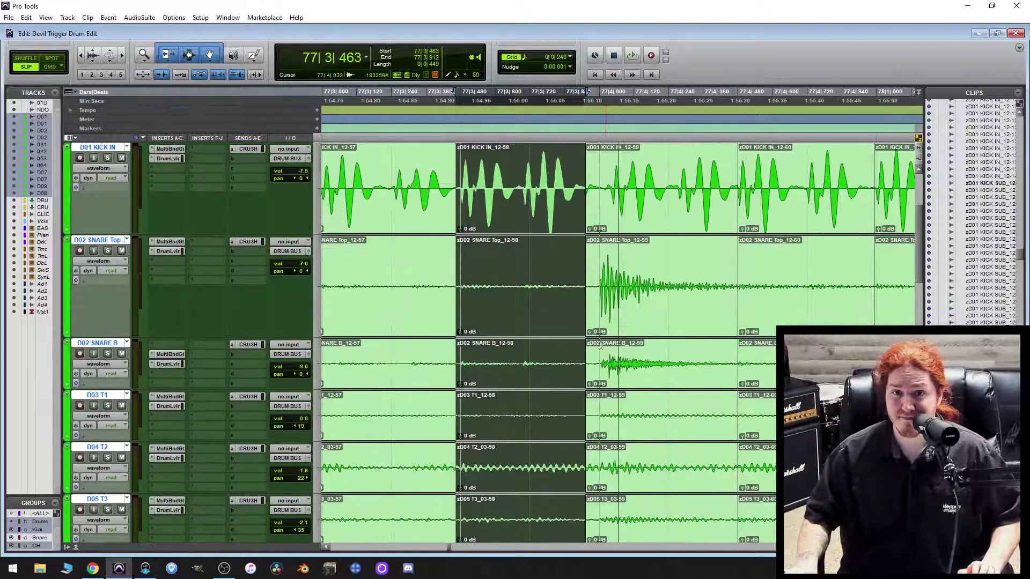
pyautogui.moveTo(582, 299); pyautogui.dragTo(592, 297)
pyautogui.click(597, 294)
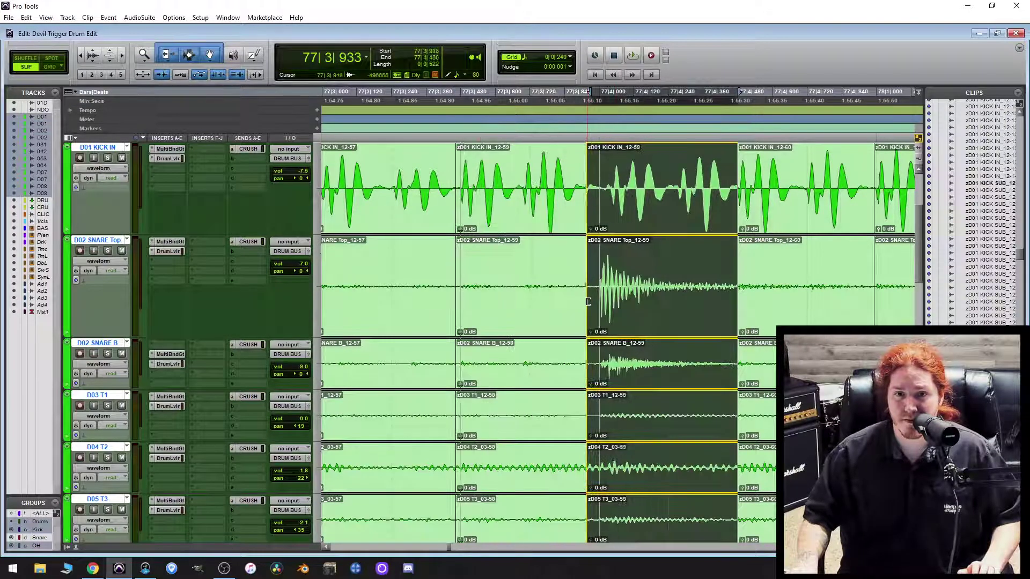
pyautogui.hotkey('ctrl', 'z')
# Trim the start of the drum clips following the bar 77 beat 4 snare hit back to 77|4|446.
pyautogui.hscroll(3, 544, 274)
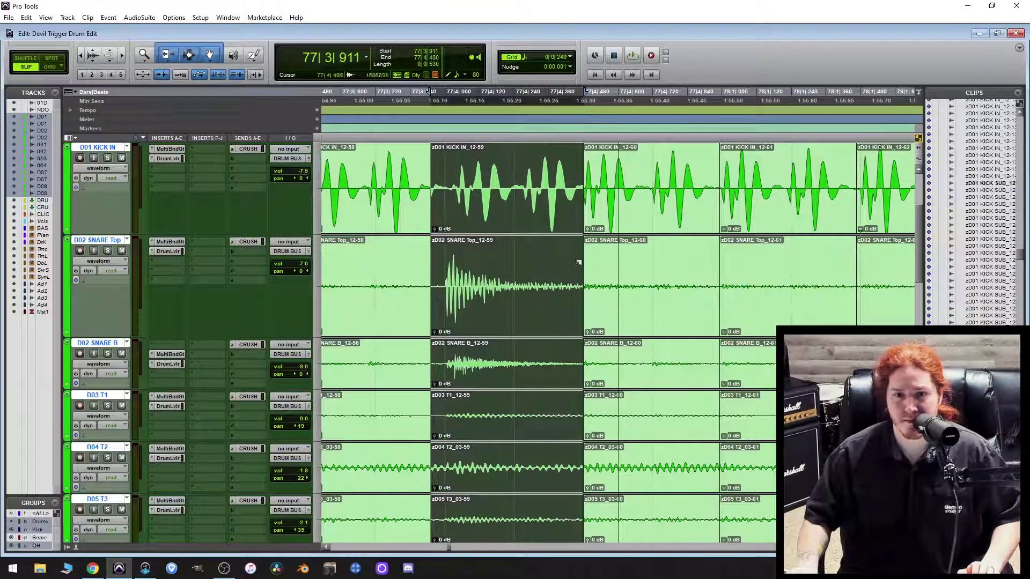
pyautogui.moveTo(582, 279); pyautogui.dragTo(574, 283)
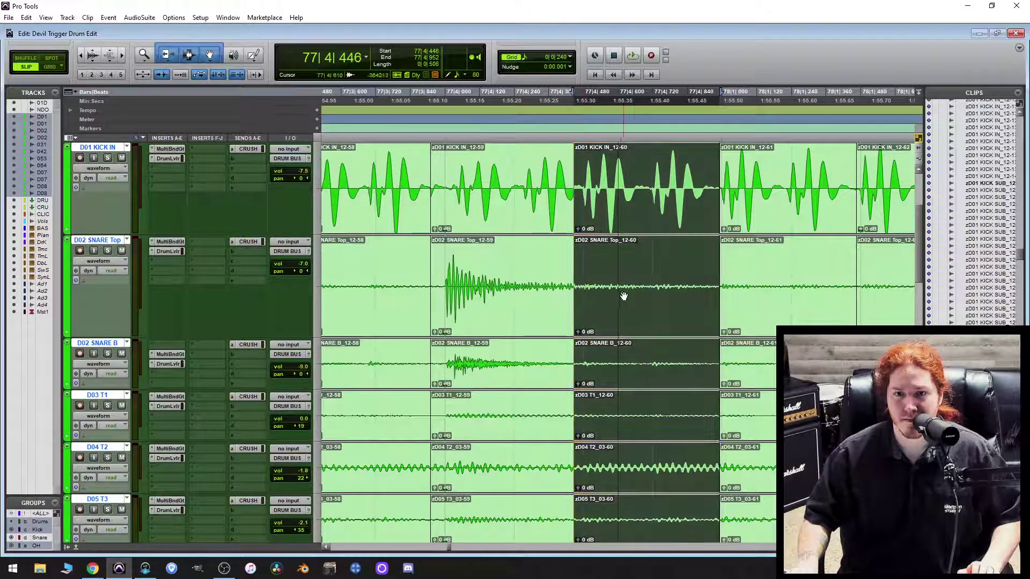
pyautogui.scroll(5, 662, 349)
pyautogui.hscroll(2, 690, 374)
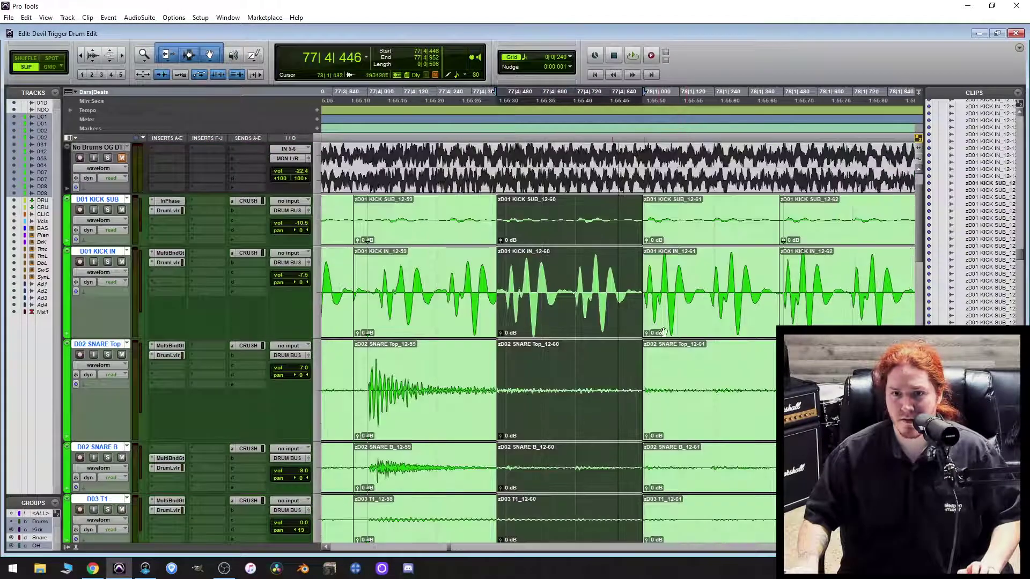
# Across all drum tracks, trim one set of clips to start just before the bar 78 downbeat and the next set to start at 78|1|439.
pyautogui.moveTo(648, 299); pyautogui.dragTo(618, 304)
pyautogui.hscroll(4, 669, 303)
pyautogui.scroll(-5, 644, 305)
pyautogui.hscroll(4, 653, 328)
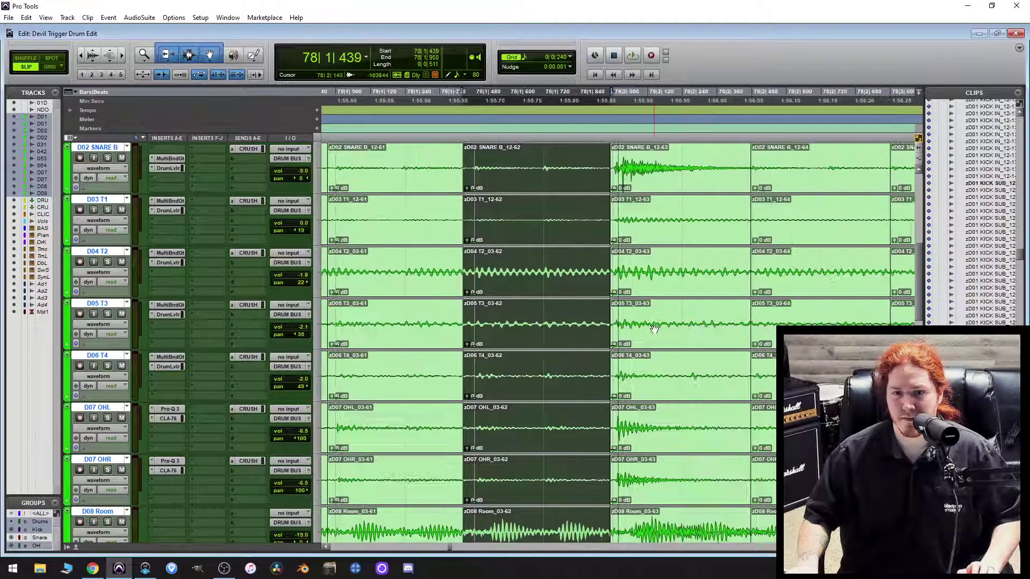
# Trim the starts of the bar 78 beat 2 snare clips to 78|1|935 and the following drum clips to 78|2|457.
pyautogui.moveTo(614, 372); pyautogui.dragTo(609, 371)
pyautogui.scroll(5, 633, 362)
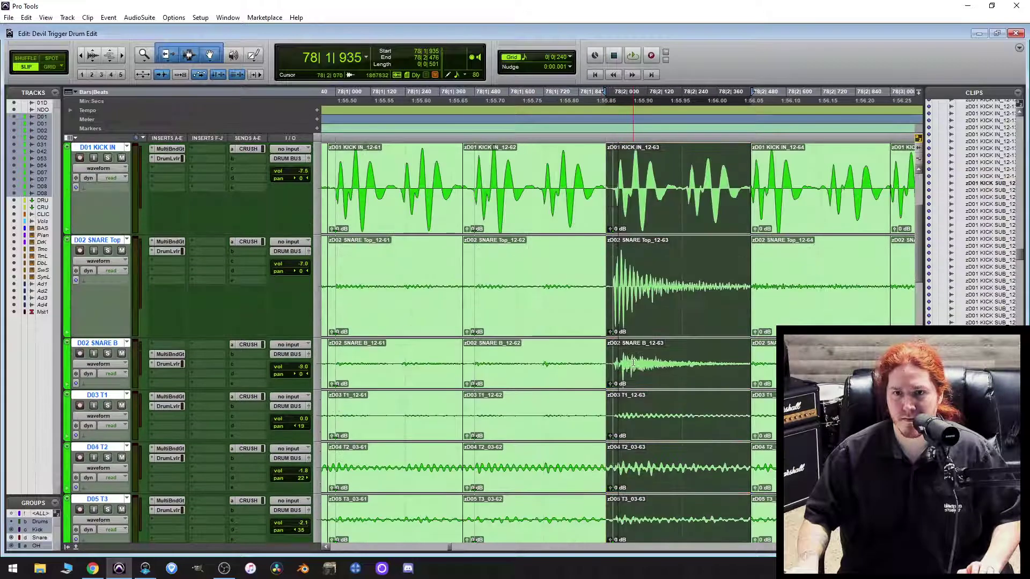
pyautogui.hscroll(4, 654, 269)
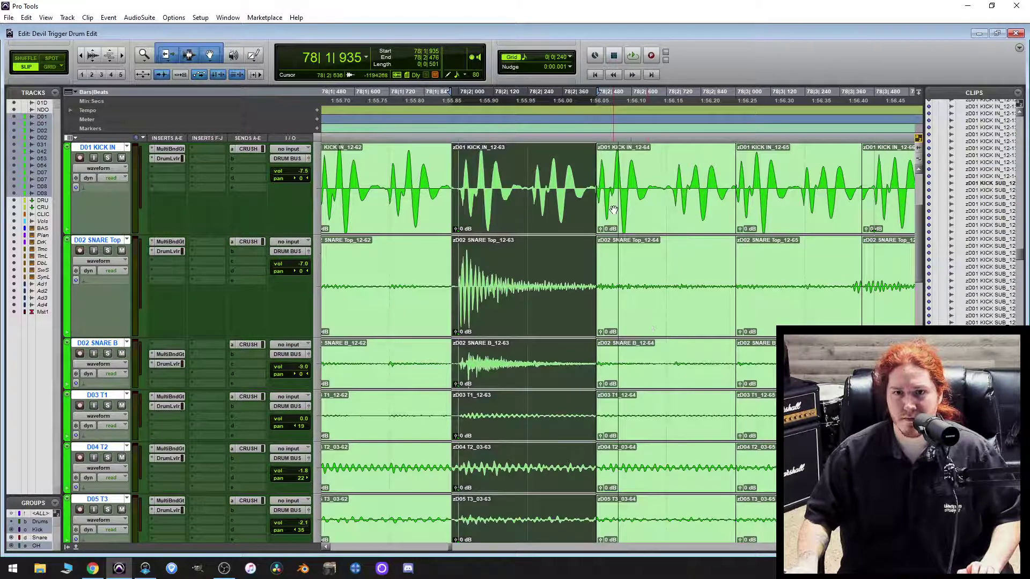
pyautogui.moveTo(600, 208); pyautogui.dragTo(593, 209)
pyautogui.scroll(-3, 677, 330)
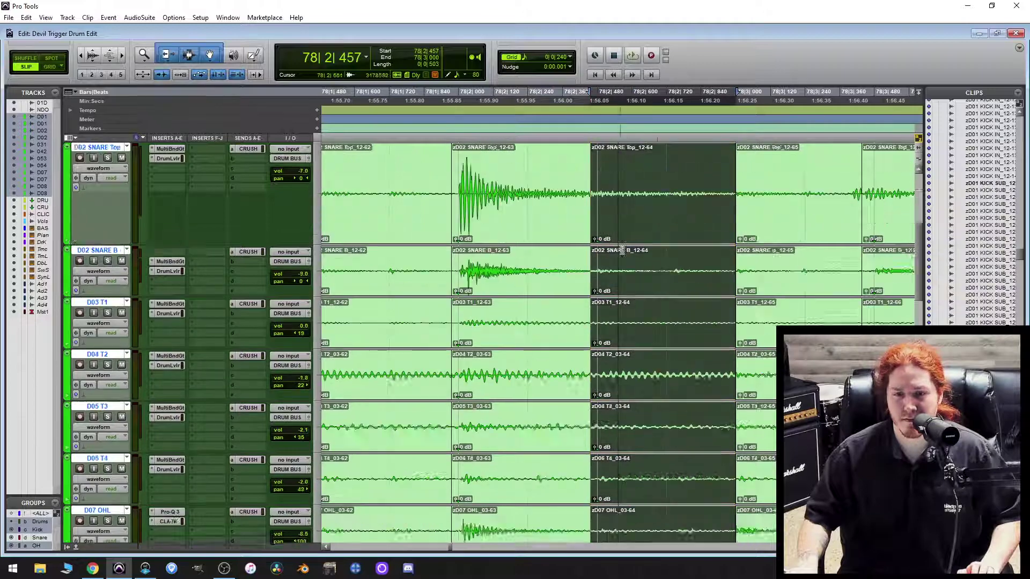
# Trim one set of drum clips to start just before bar 78 beat 3 and the following set to start at 78|3|401.
pyautogui.hscroll(4, 671, 328)
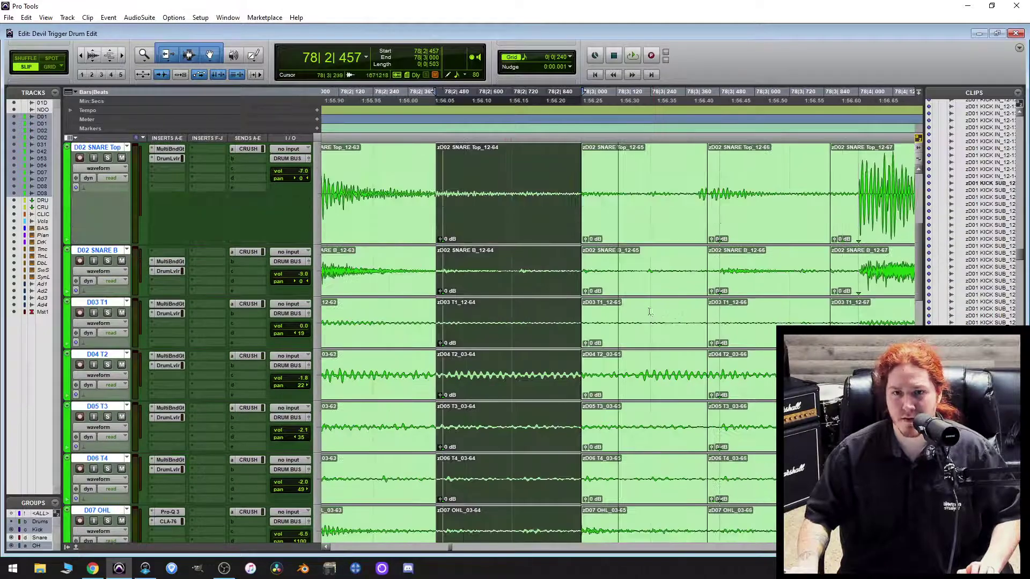
pyautogui.scroll(3, 560, 305)
pyautogui.moveTo(584, 321); pyautogui.dragTo(546, 330)
pyautogui.hscroll(4, 551, 293)
pyautogui.scroll(-5, 563, 343)
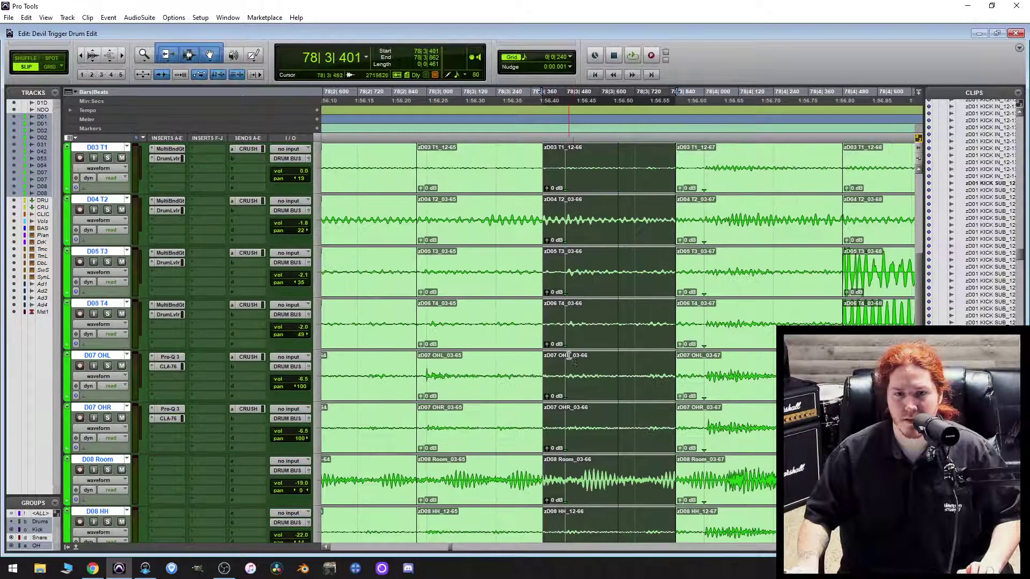
# Nudge the audio inside the drum clips starting at 78|3|401 later onto the grid line.
pyautogui.scroll(5, 584, 343)
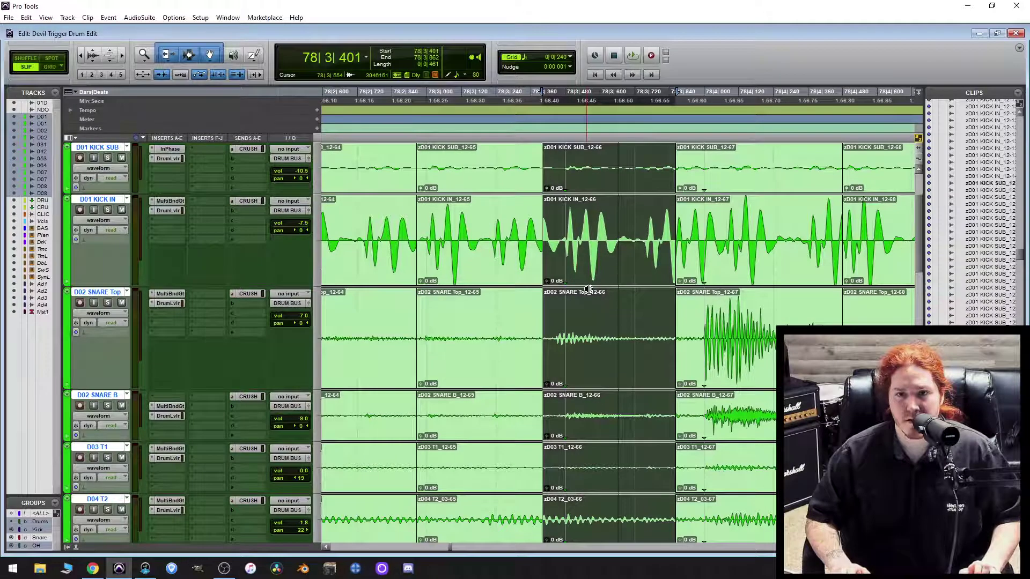
pyautogui.press('super+plus')
pyautogui.press('super+plus')
pyautogui.press('super+plus')
pyautogui.press('super+plus')
pyautogui.press('super+plus')
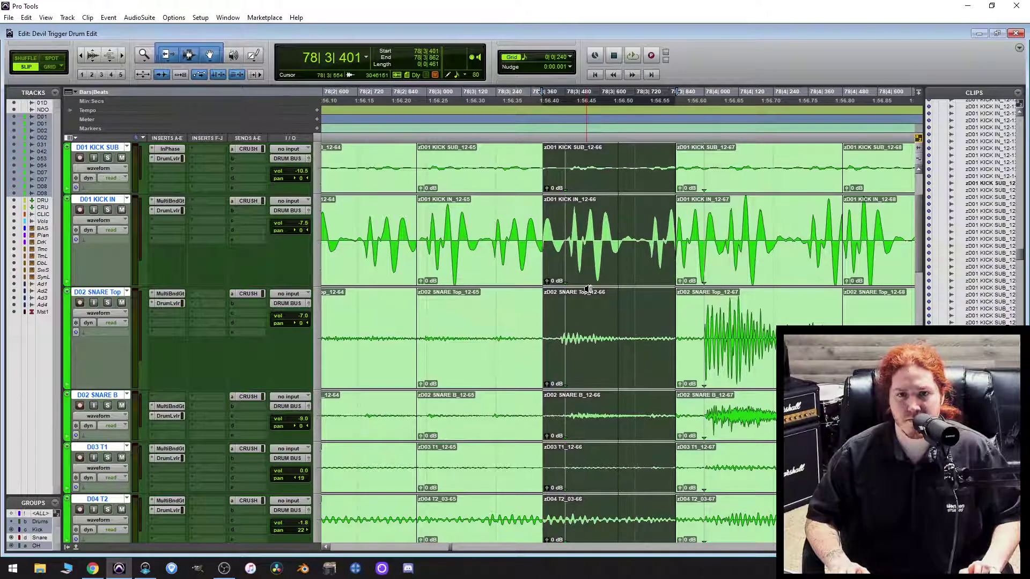
pyautogui.press('super+minus')
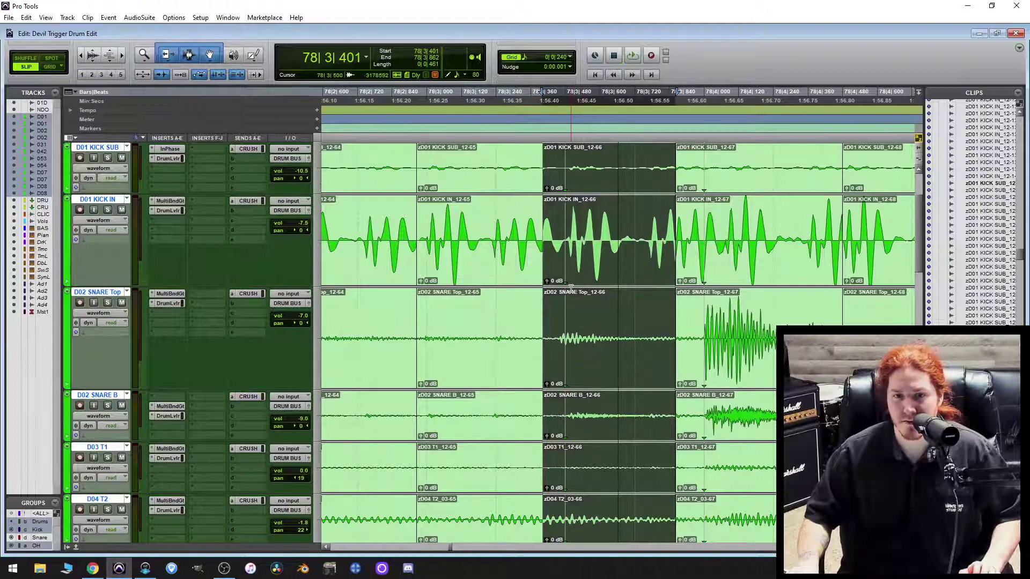
# Trim the start of the drum clips holding the bar 78 beat 4 snare hit to 78|3|758 and extend their end to 78|4|606.
pyautogui.hscroll(2, 570, 290)
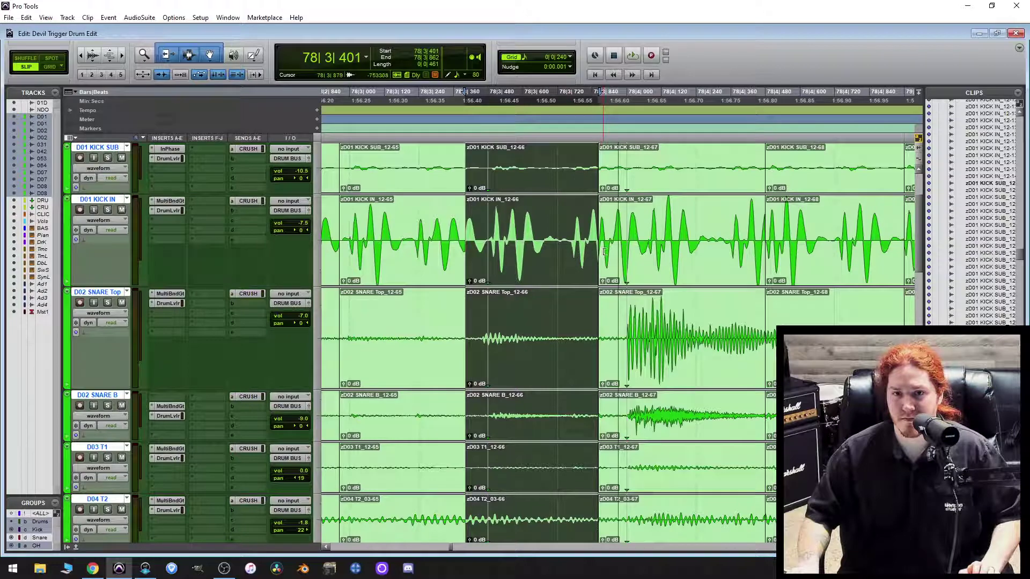
pyautogui.moveTo(605, 252); pyautogui.dragTo(575, 283)
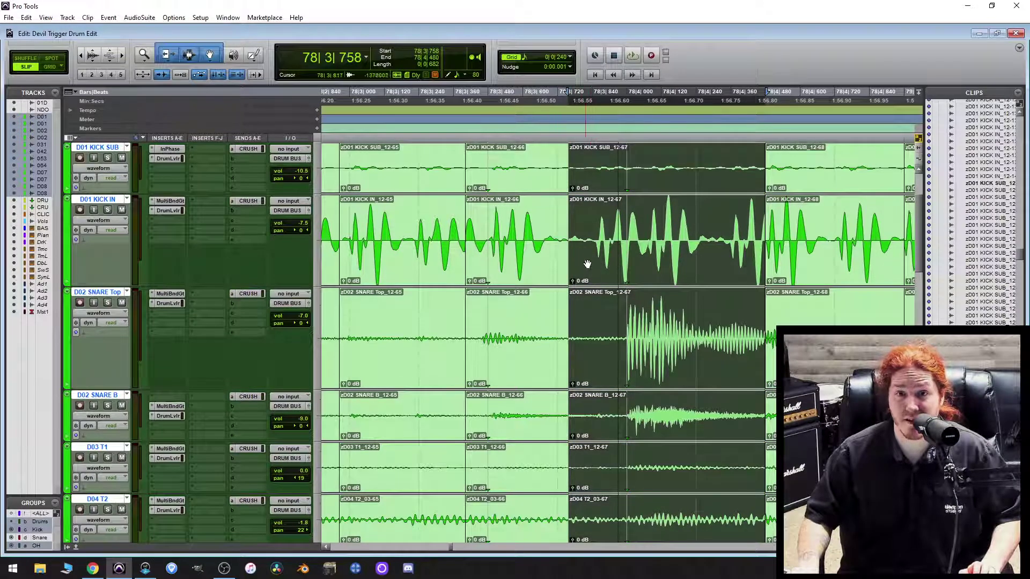
pyautogui.hscroll(3, 590, 269)
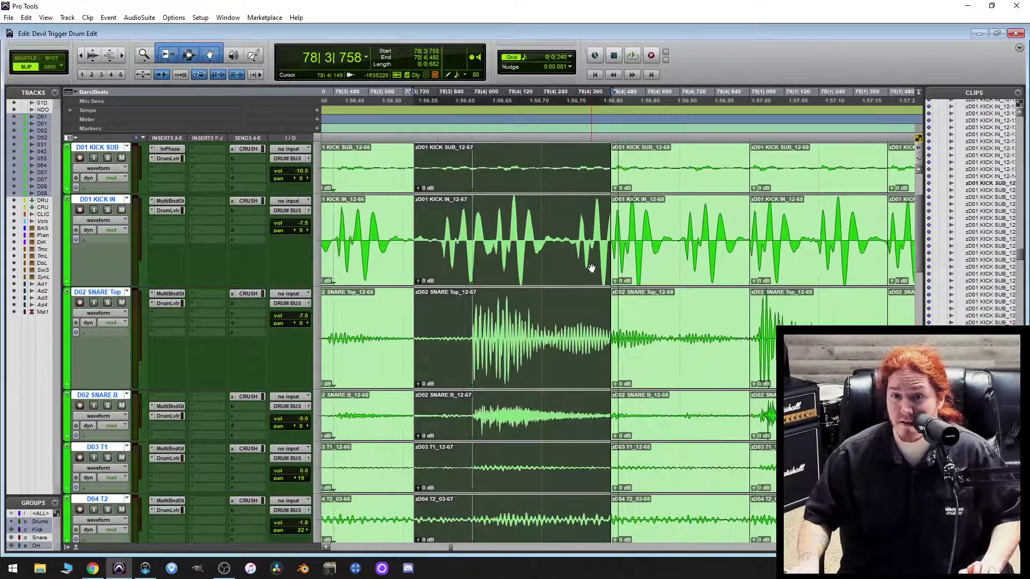
pyautogui.scroll(-2, 505, 262)
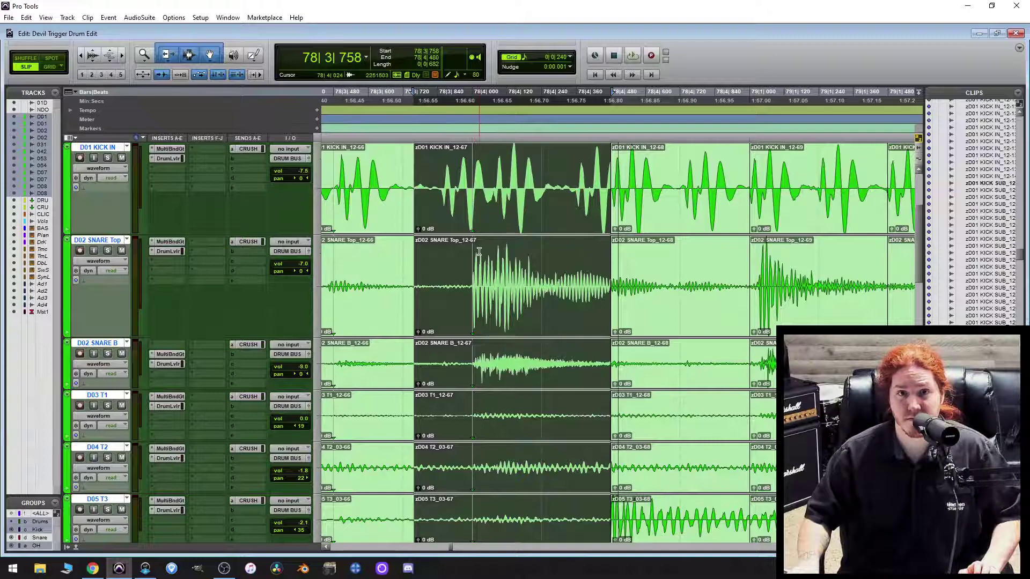
pyautogui.scroll(-3, 479, 258)
pyautogui.scroll(3, 479, 266)
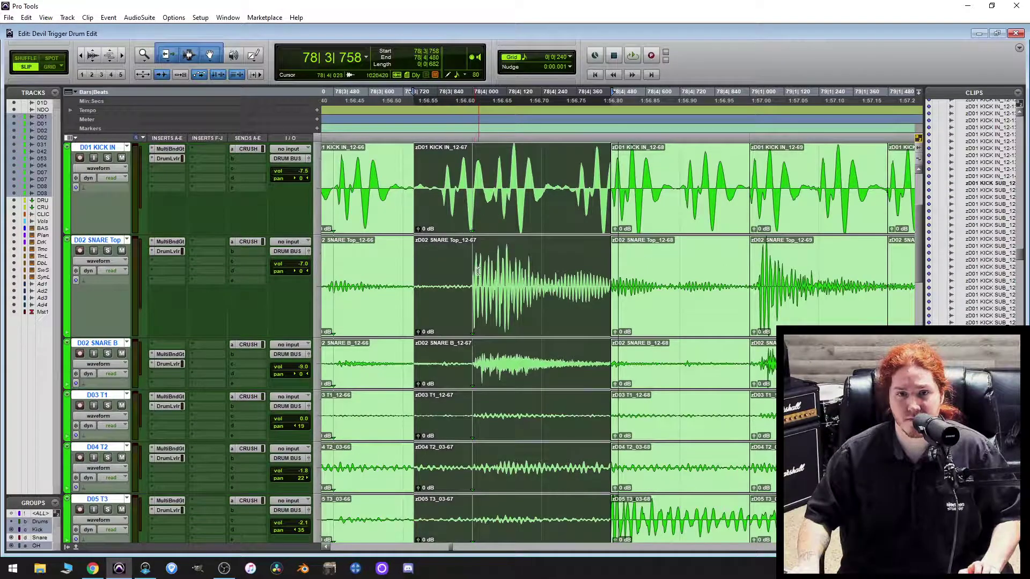
pyautogui.scroll(1, 479, 271)
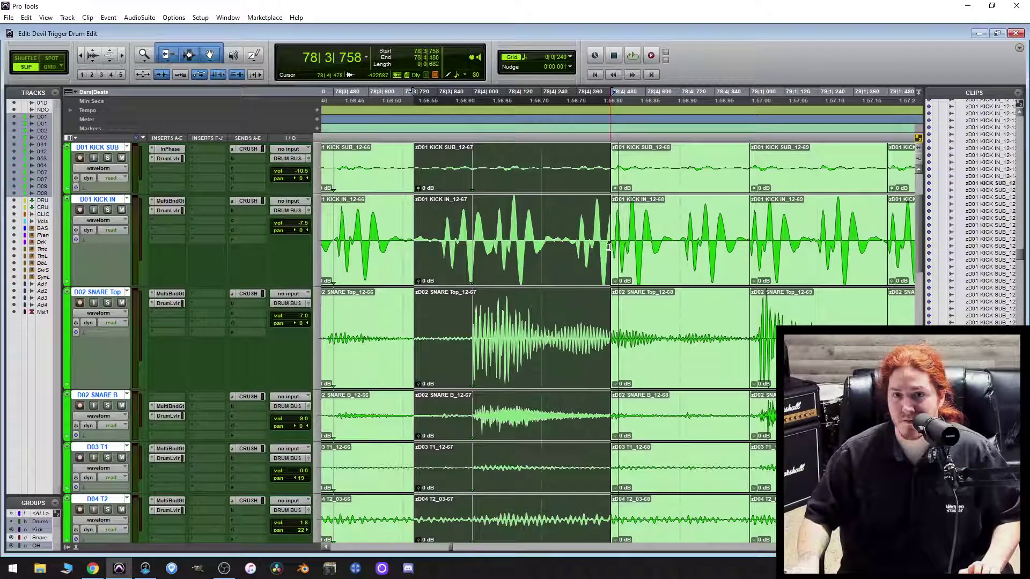
pyautogui.moveTo(607, 247); pyautogui.dragTo(641, 258)
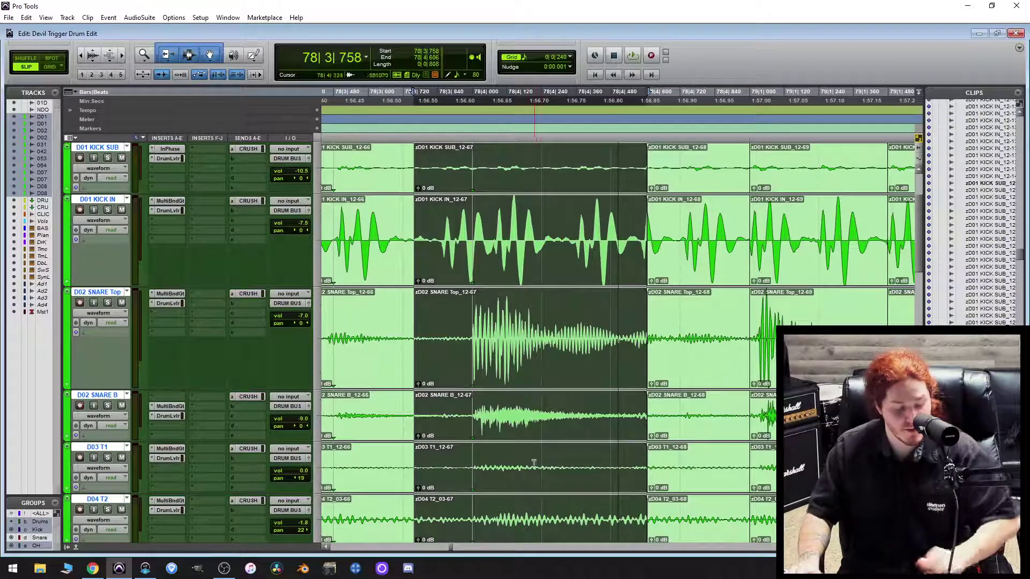
pyautogui.scroll(-3, 631, 362)
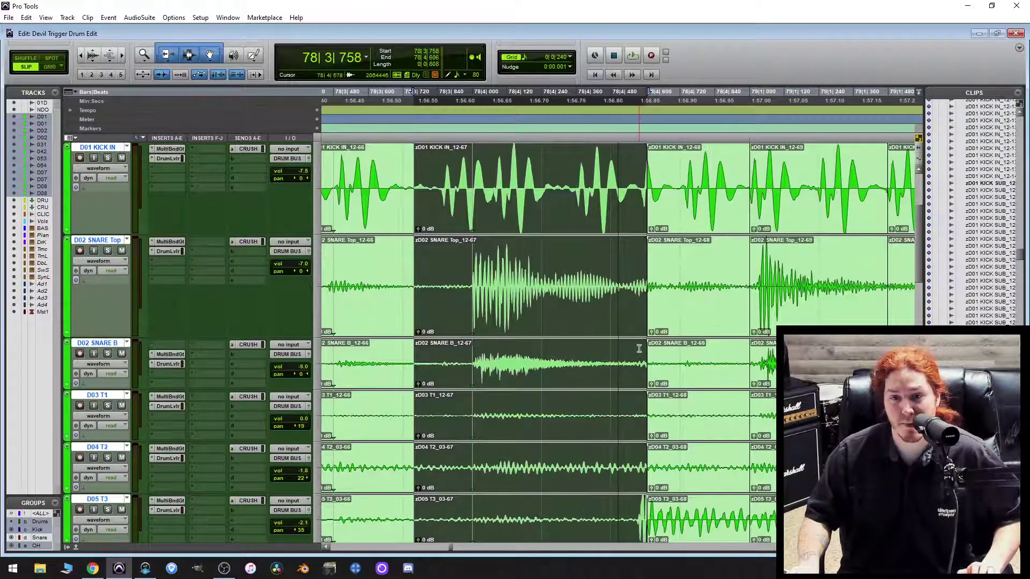
pyautogui.scroll(2, 672, 357)
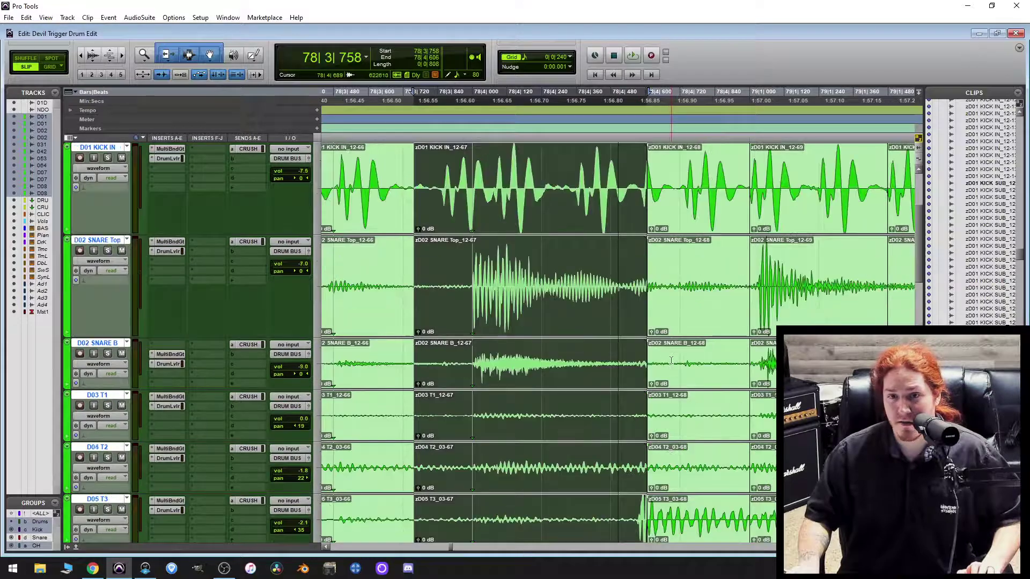
# Select the drum clips starting at 78|4|606 and set the grid value to 1/8 note.
pyautogui.click(708, 323)
pyautogui.press('r')
pyautogui.press('r')
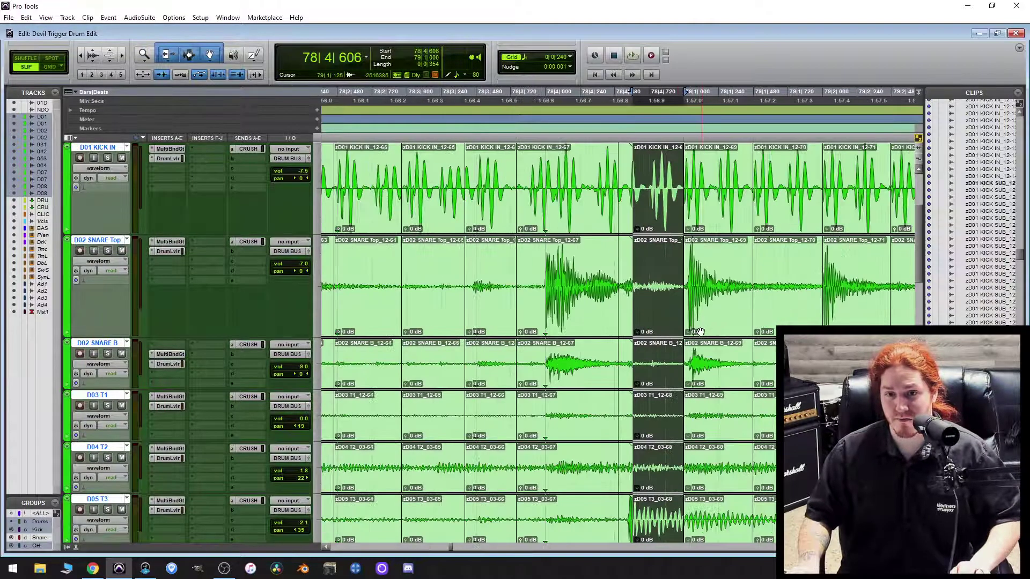
pyautogui.press('r')
pyautogui.press('t')
pyautogui.press('t')
pyautogui.press('t')
pyautogui.press('t')
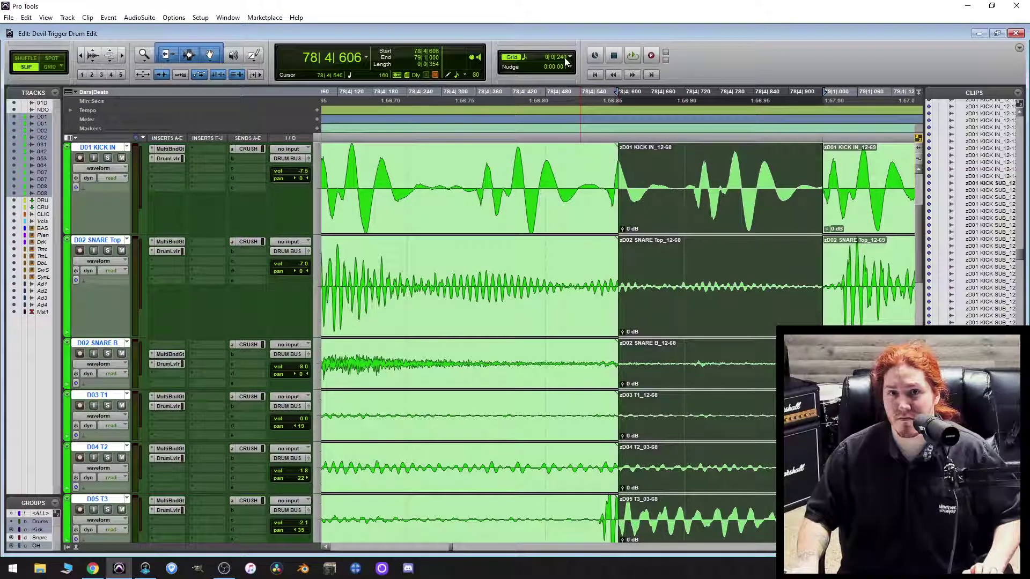
pyautogui.press('r')
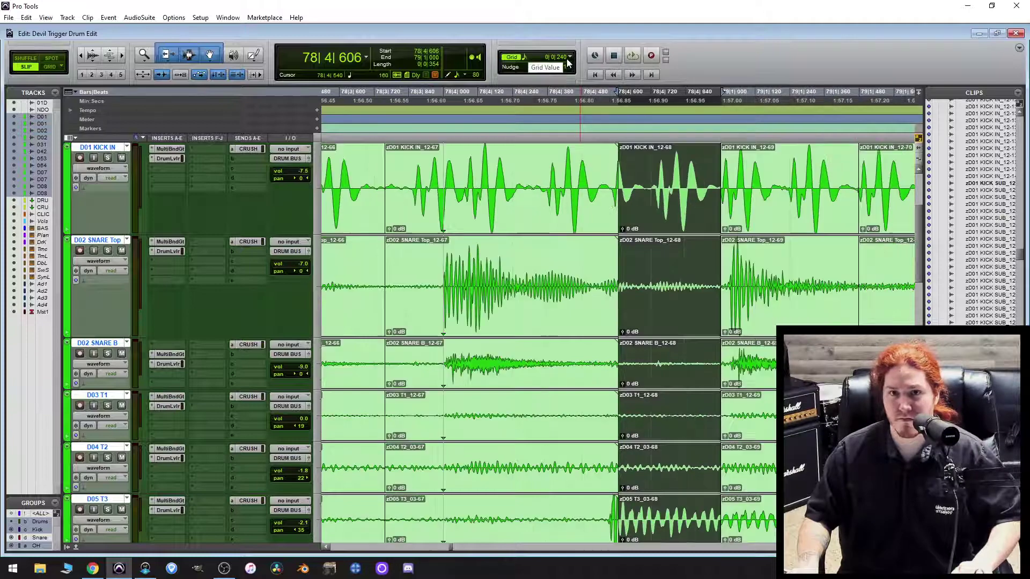
pyautogui.press('r')
pyautogui.click(569, 65)
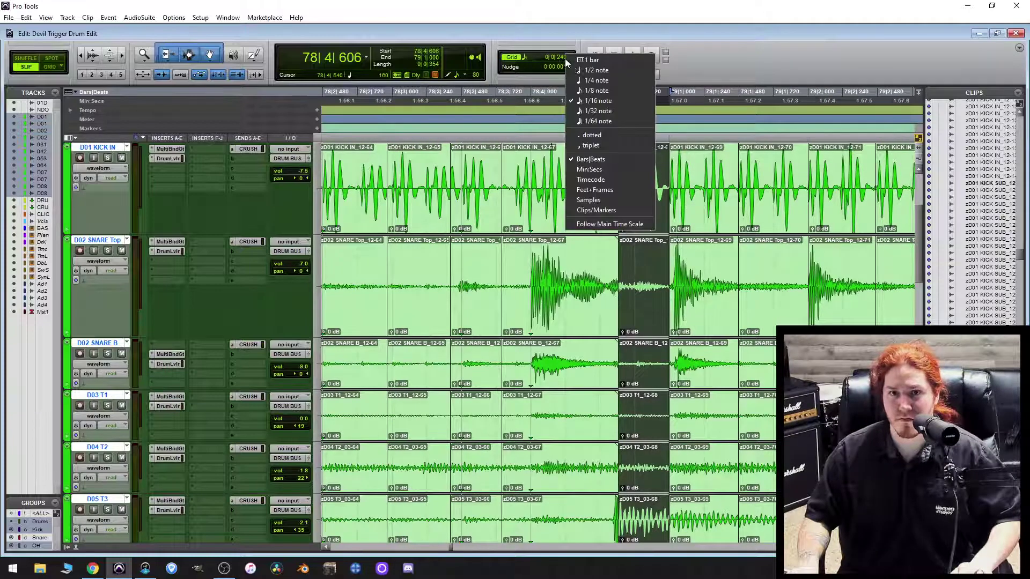
pyautogui.click(603, 91)
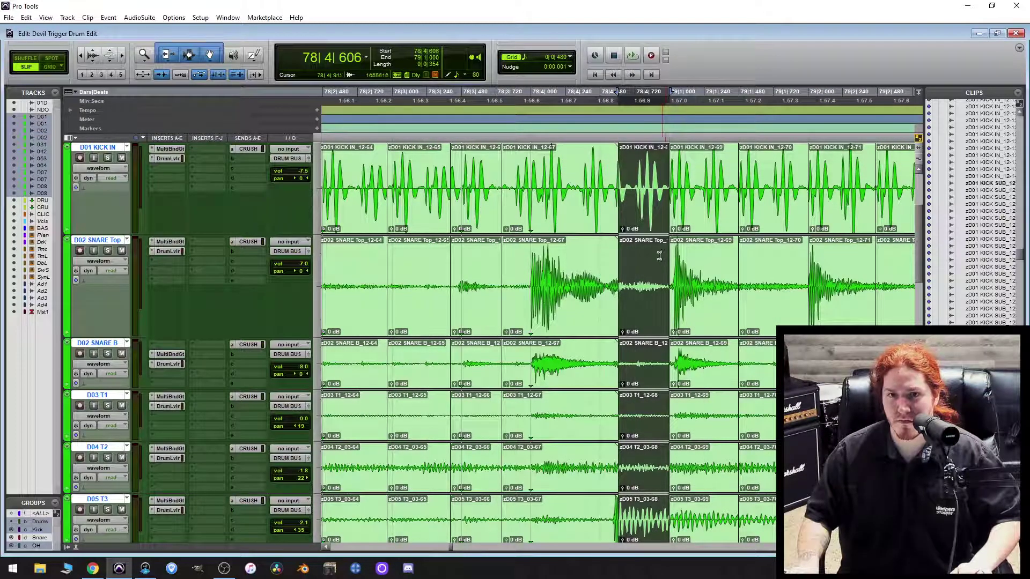
# Extend the start of the selected drum clips back to 78|3|704 over the beat 4 snare hit and set the grid to 1/16 note.
pyautogui.press('t')
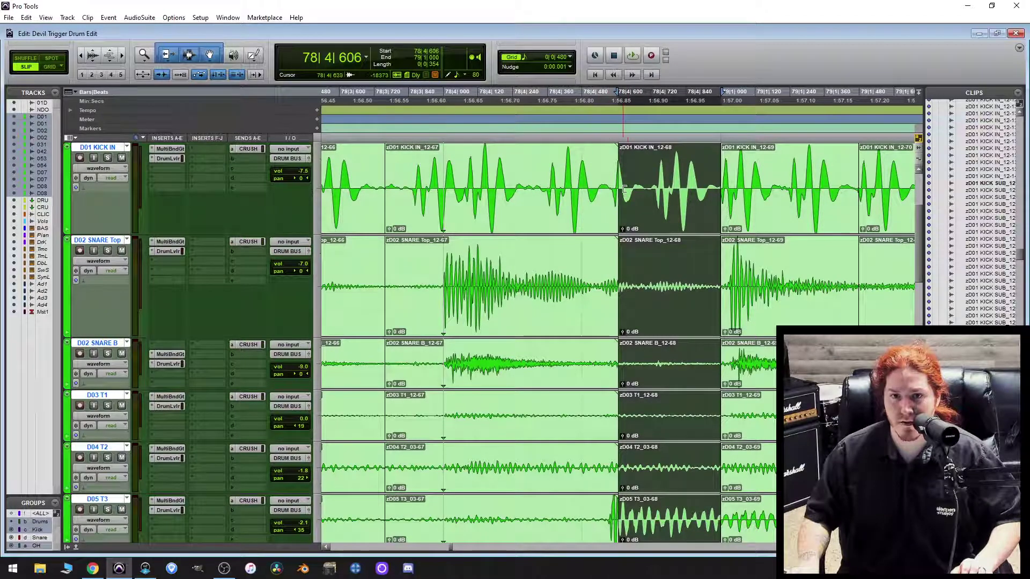
pyautogui.moveTo(618, 187); pyautogui.dragTo(371, 247)
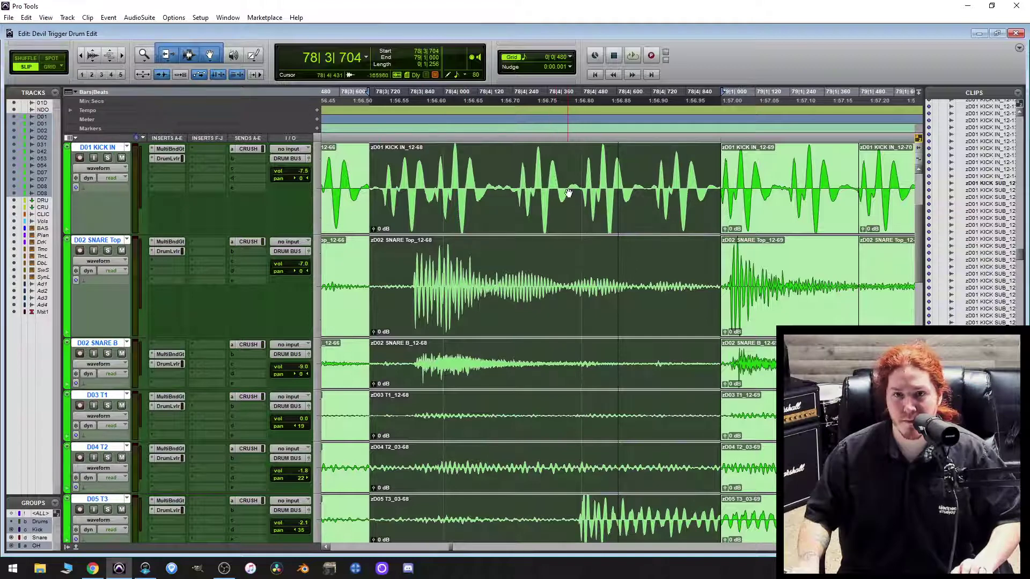
pyautogui.click(569, 57)
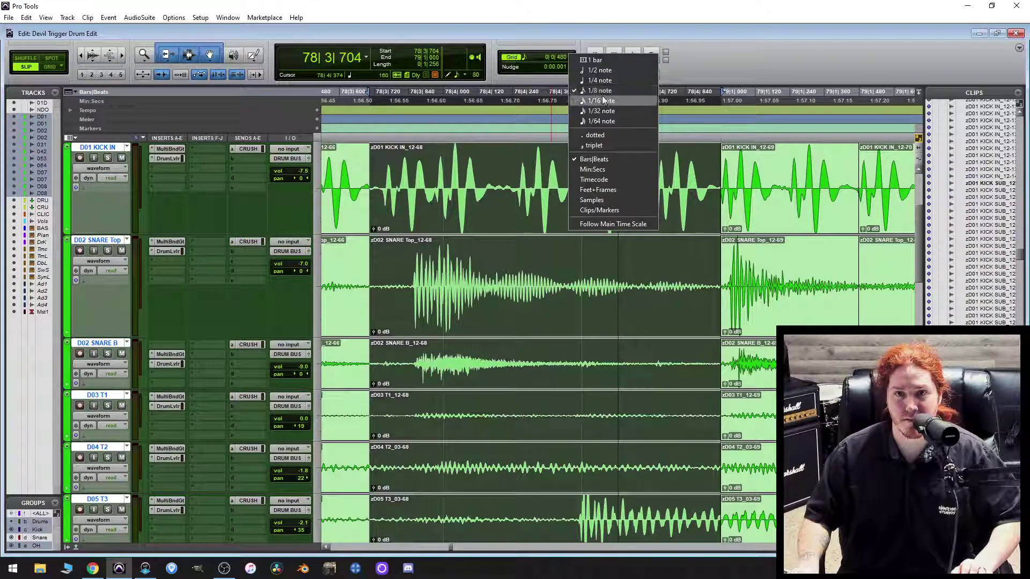
pyautogui.click(603, 101)
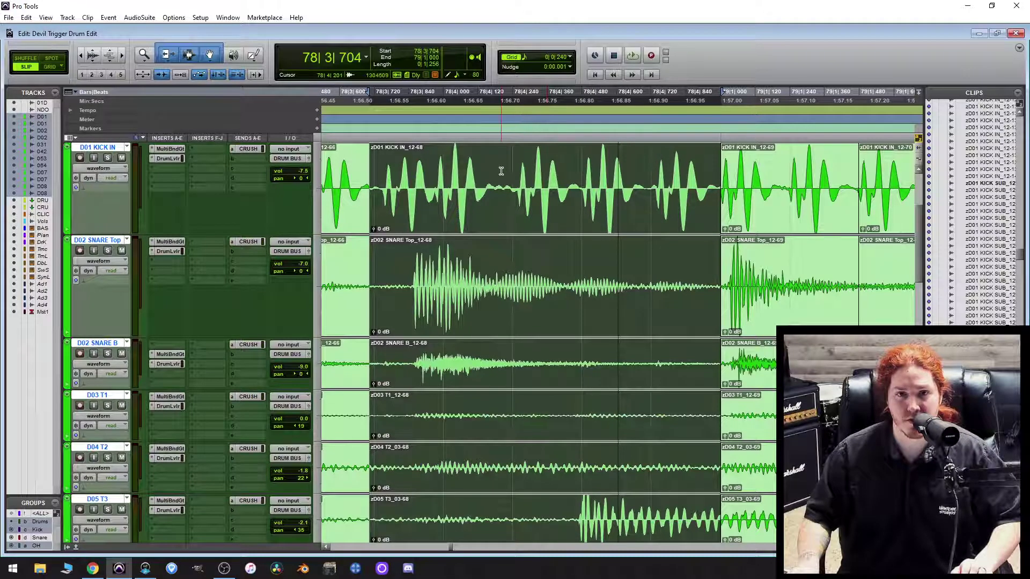
# Trim the start of the bar 78 beat 4 drum clips to 78|3|745 and split them at 78|4|221.
pyautogui.click(382, 181)
pyautogui.press('a')
pyautogui.click(377, 182)
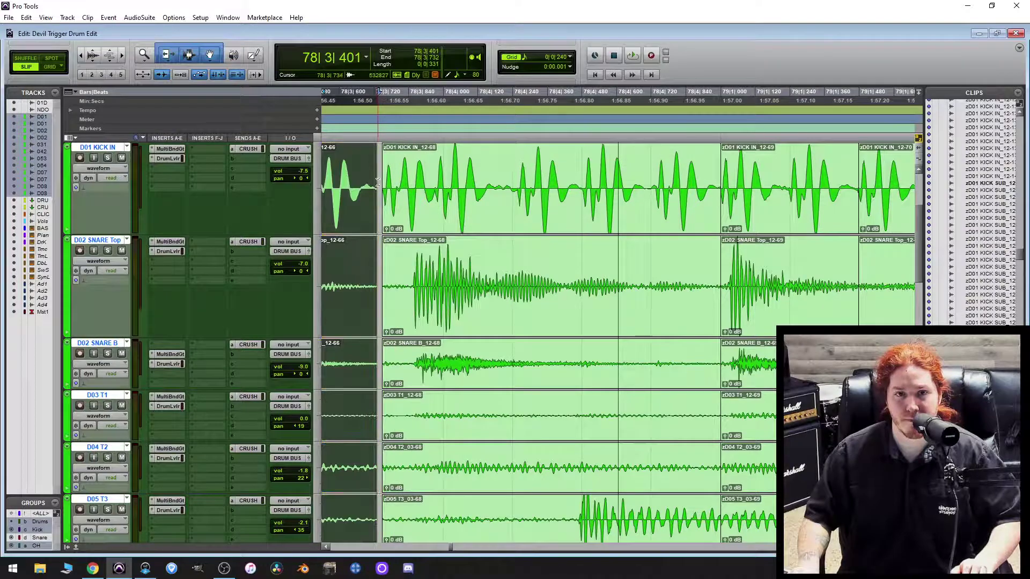
pyautogui.moveTo(381, 183); pyautogui.dragTo(507, 180)
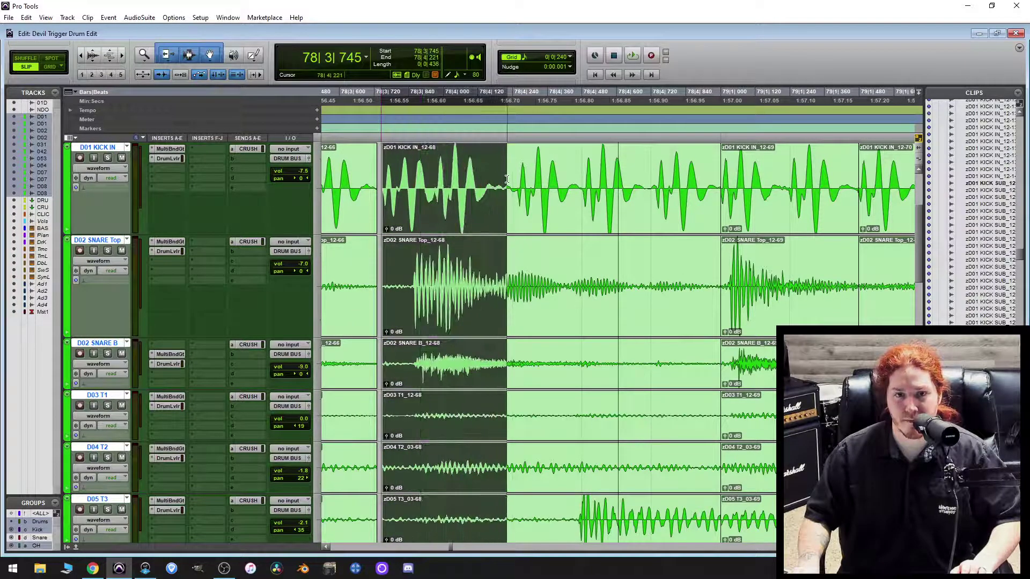
pyautogui.press('b')
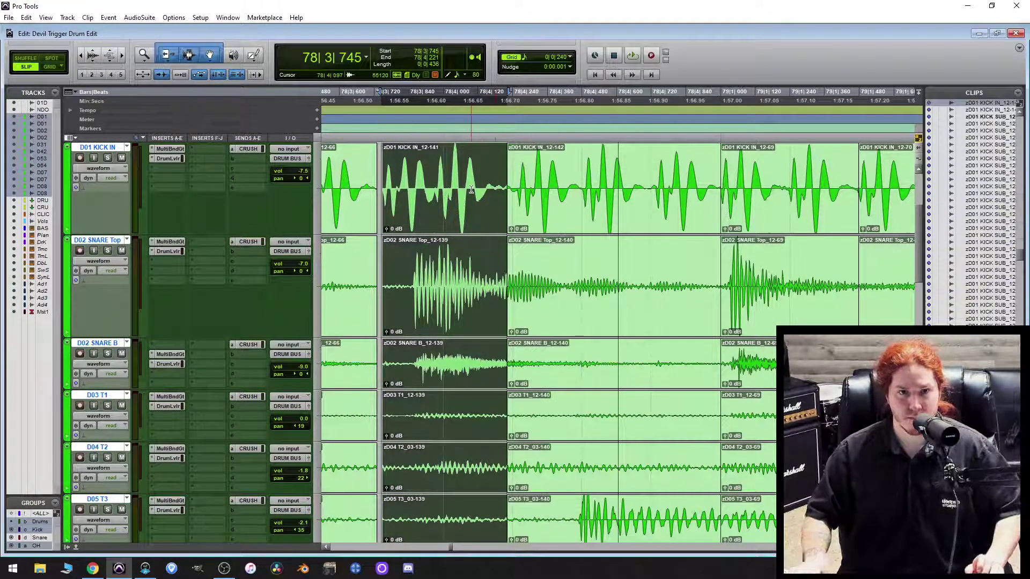
# Nudge the audio inside the split drum clips from 78|3|745 to 78|4|221 later toward the beat.
pyautogui.press('super+KP_Add')
pyautogui.press('super+KP_Add')
pyautogui.press('super+KP_Add')
pyautogui.press('super+KP_Add')
pyautogui.press('super+KP_Add')
pyautogui.press('super+KP_Add')
pyautogui.press('super+KP_Add')
pyautogui.press('super+KP_Add')
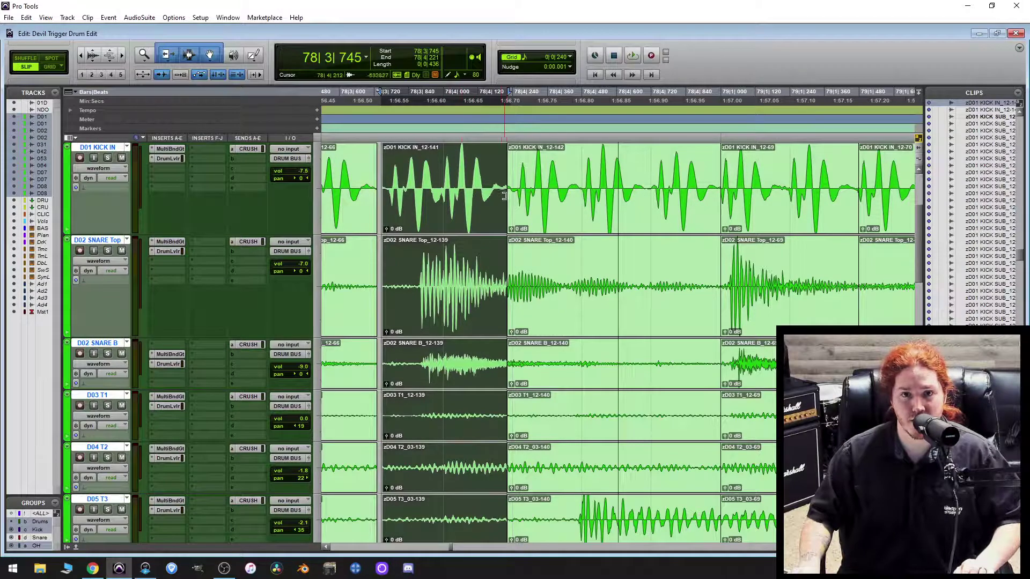
# Move the split boundary earlier to 78|4|205 and extend the start of the nudged drum clips back to 78|3|698.
pyautogui.moveTo(512, 195); pyautogui.dragTo(507, 196)
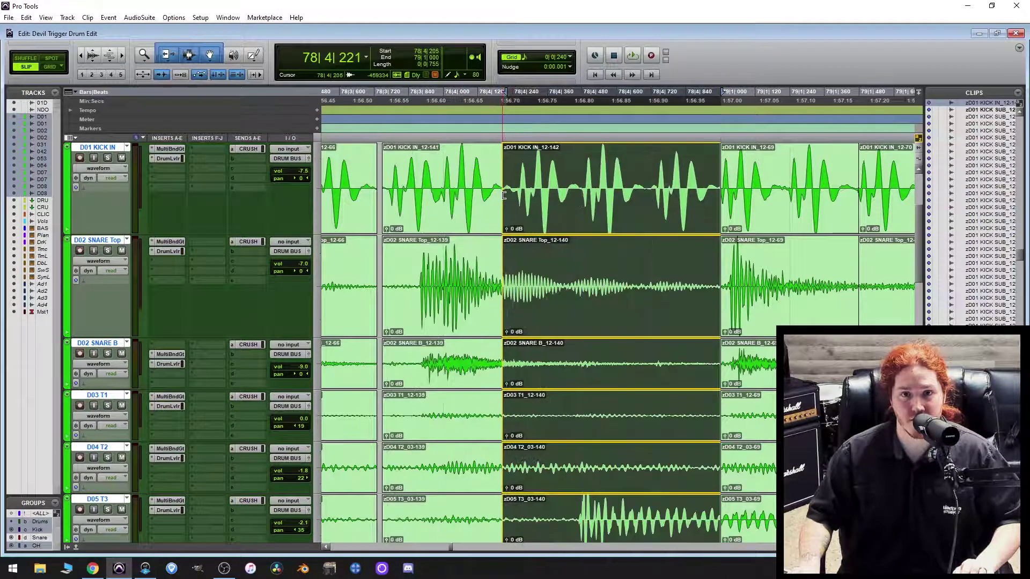
pyautogui.moveTo(386, 188); pyautogui.dragTo(368, 188)
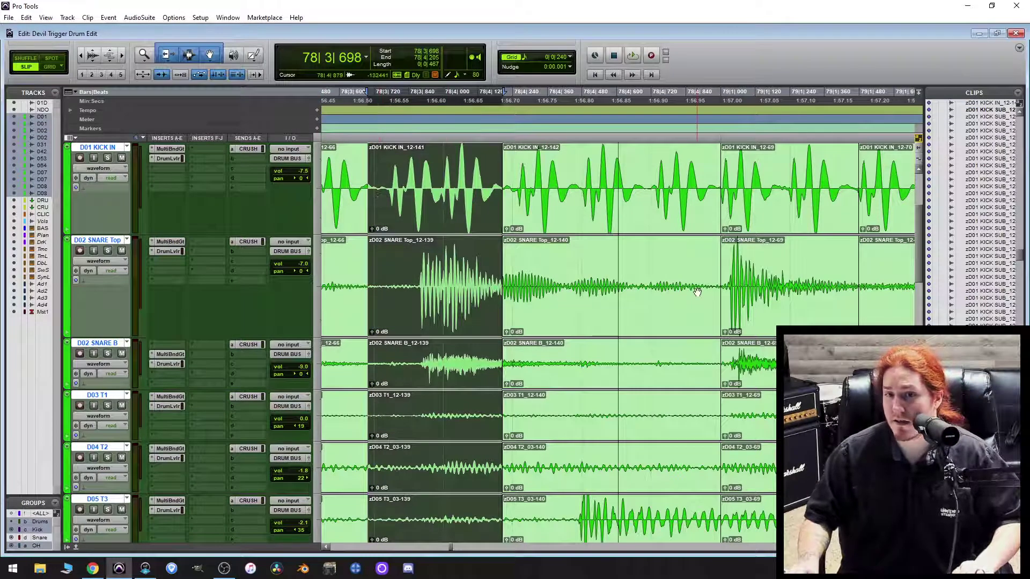
# Move the drum clips starting at 79|1|000 earlier to about 78|4|950, lining up the D06 T4 waveform across the edit.
pyautogui.click(809, 313)
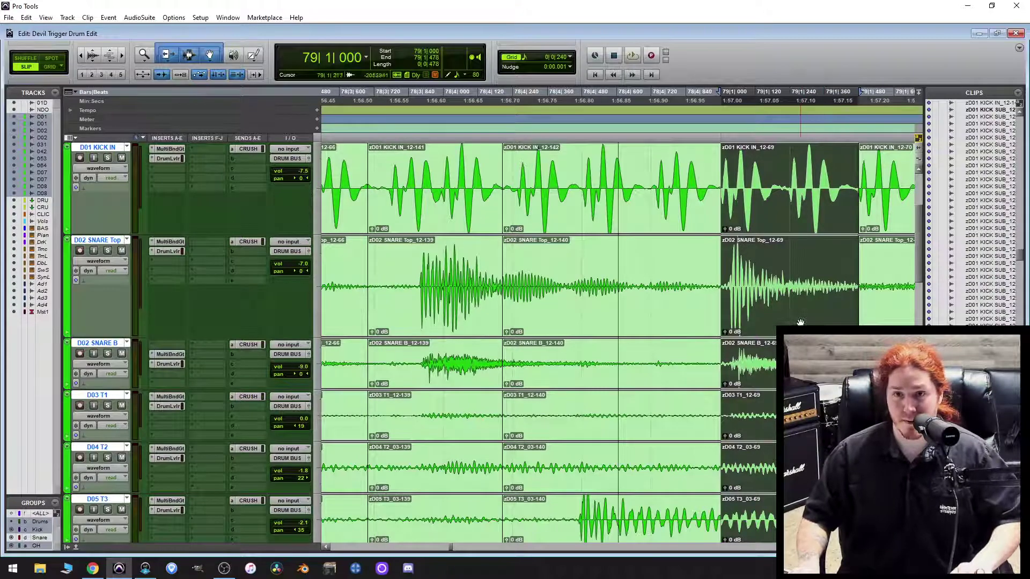
pyautogui.scroll(1, 809, 312)
pyautogui.scroll(-1, 711, 299)
pyautogui.scroll(1, 703, 382)
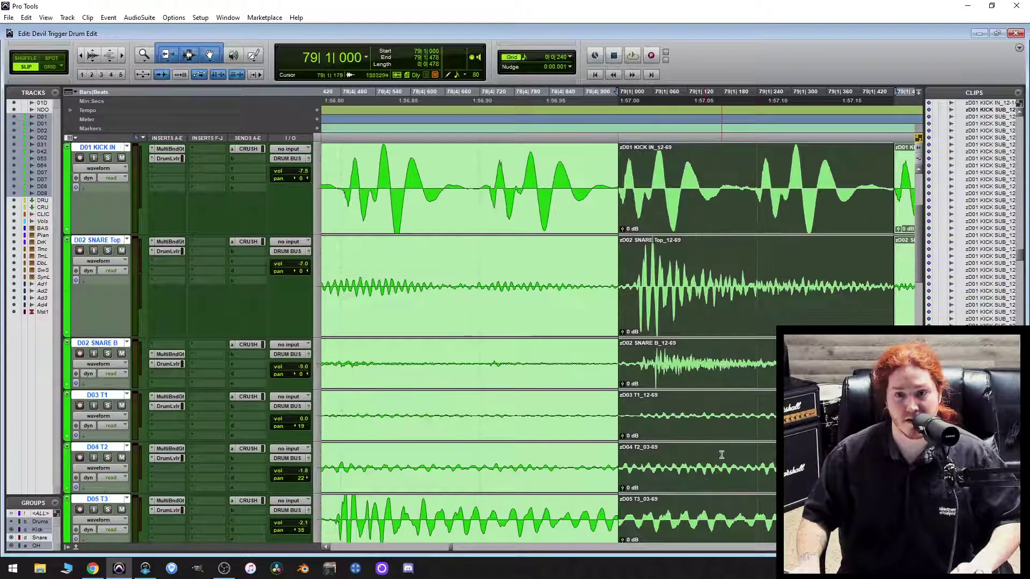
pyautogui.scroll(-1, 723, 453)
pyautogui.scroll(3, 670, 468)
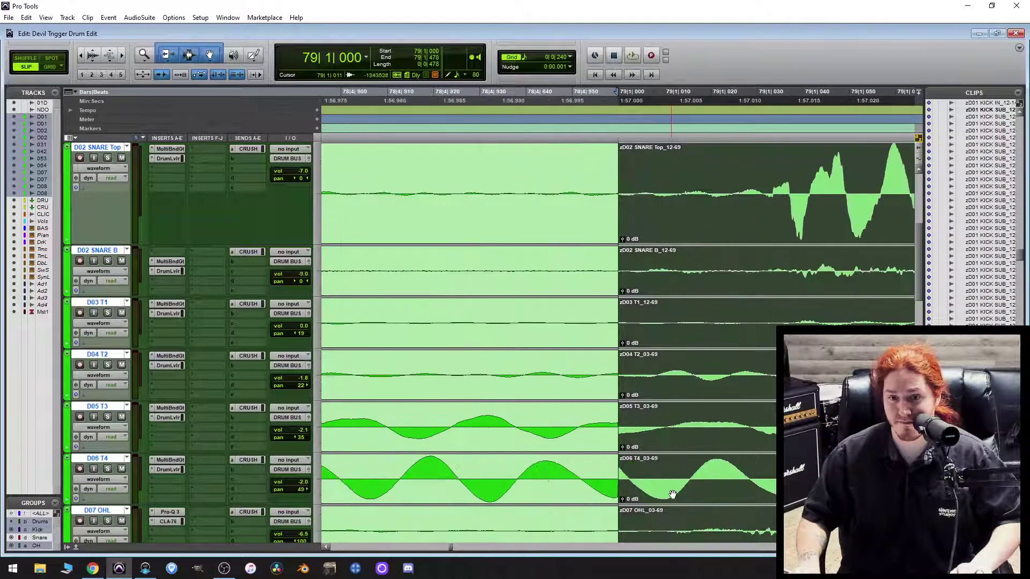
pyautogui.moveTo(684, 490); pyautogui.dragTo(628, 476)
pyautogui.click(581, 474)
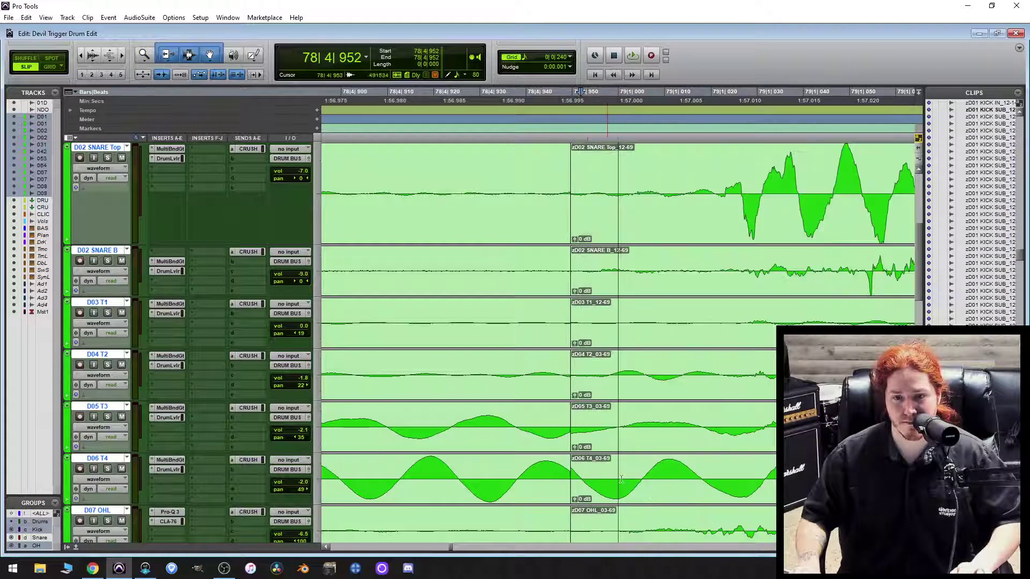
# Extend the start of the drum clips on the second half of bar 79 beat 1 back to 79|1|448 to close the gap.
pyautogui.scroll(-1, 731, 387)
pyautogui.scroll(-2, 731, 386)
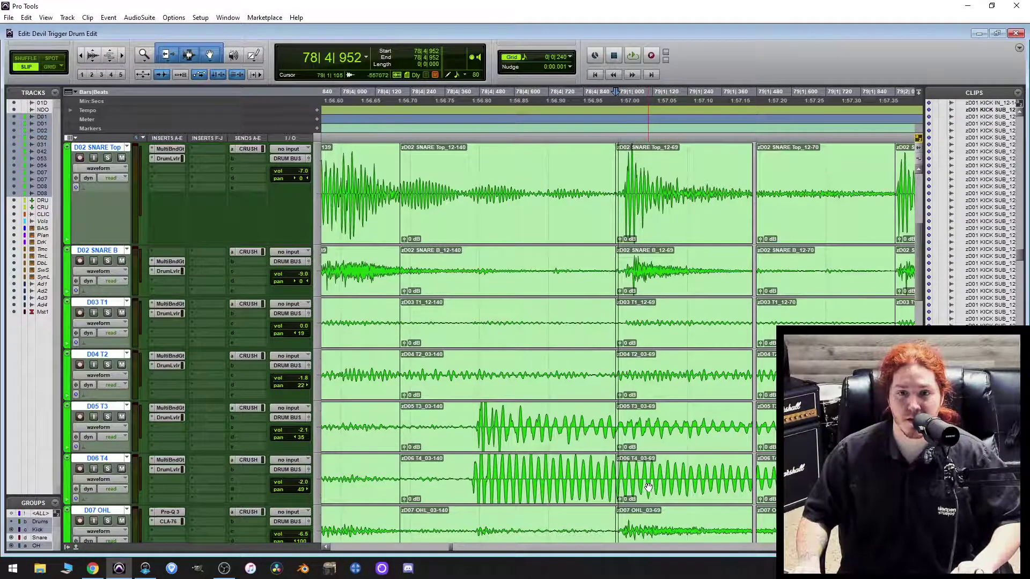
pyautogui.scroll(3, 682, 415)
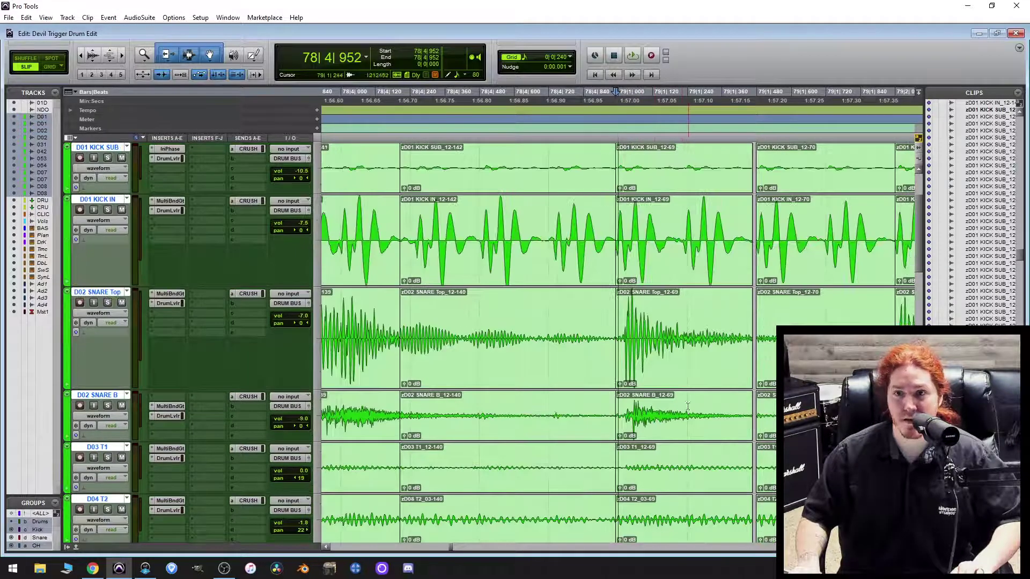
pyautogui.click(670, 330)
pyautogui.hotkey('ctrl', ']')
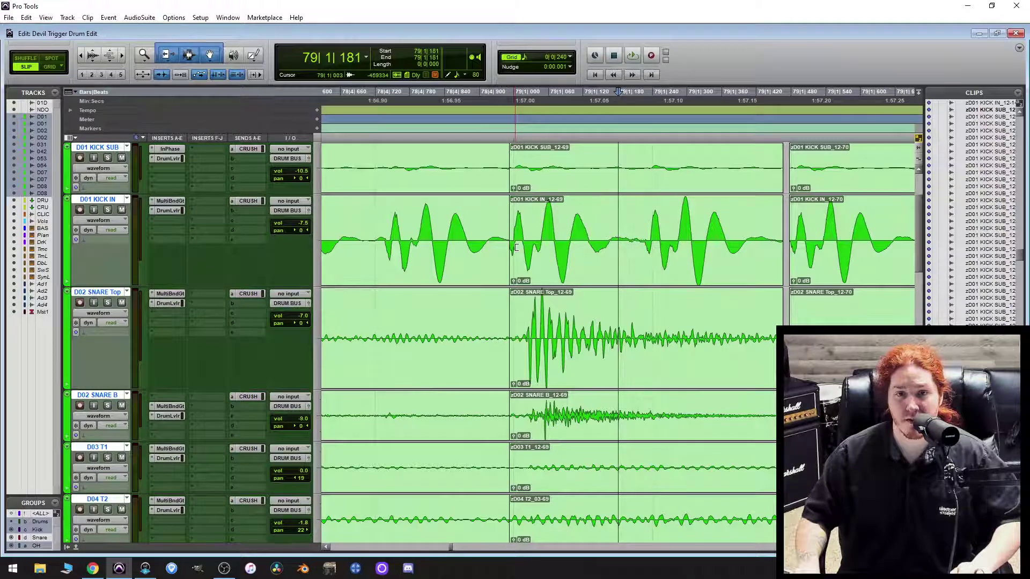
pyautogui.hotkey('ctrl', '[')
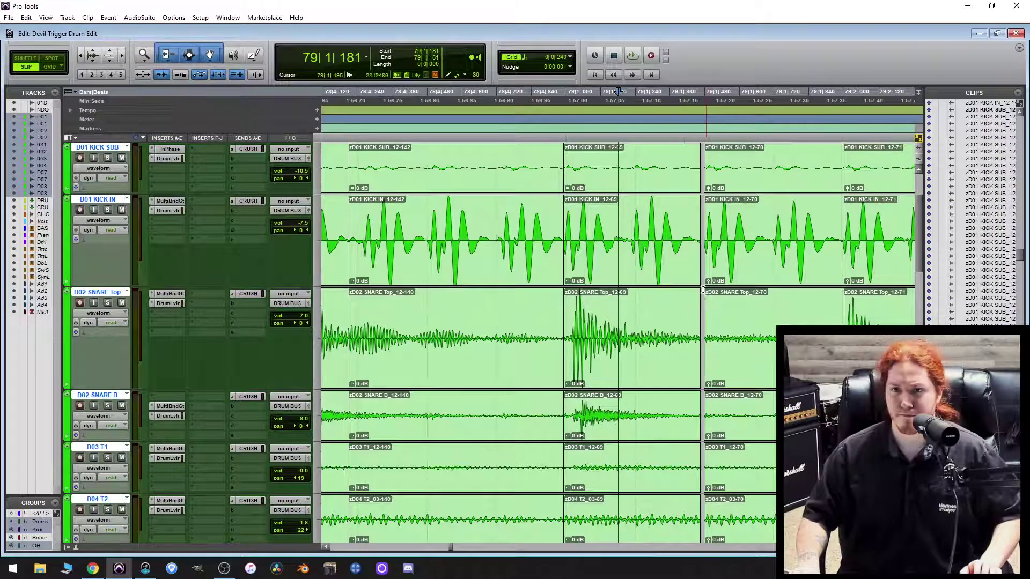
pyautogui.hscroll(2, 665, 274)
pyautogui.click(624, 239)
pyautogui.moveTo(624, 238); pyautogui.dragTo(619, 239)
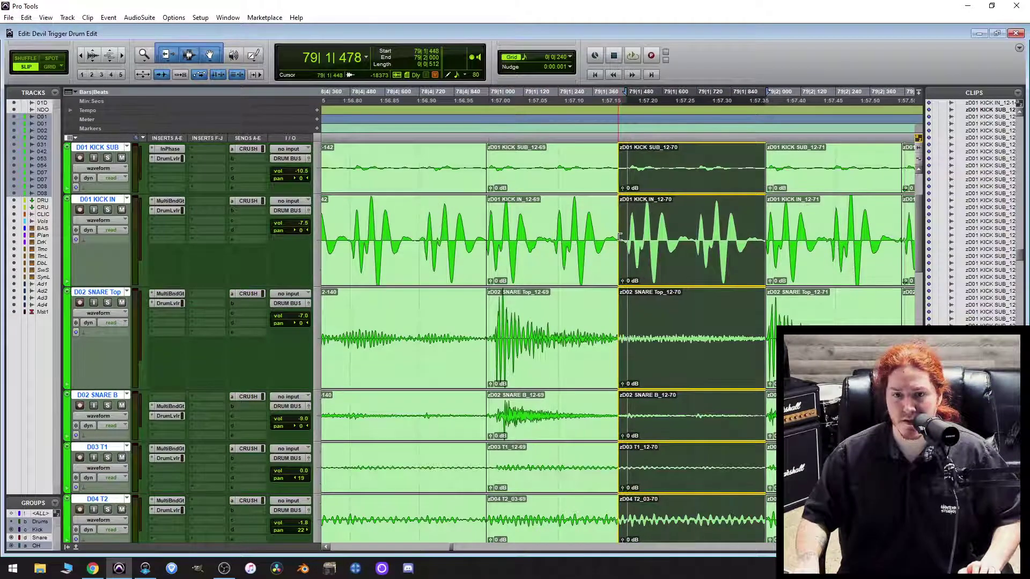
# Shift the selected drum clips earlier to 79|1|435 so the D06 T4 waveform lines up across the edit.
pyautogui.scroll(-3, 664, 324)
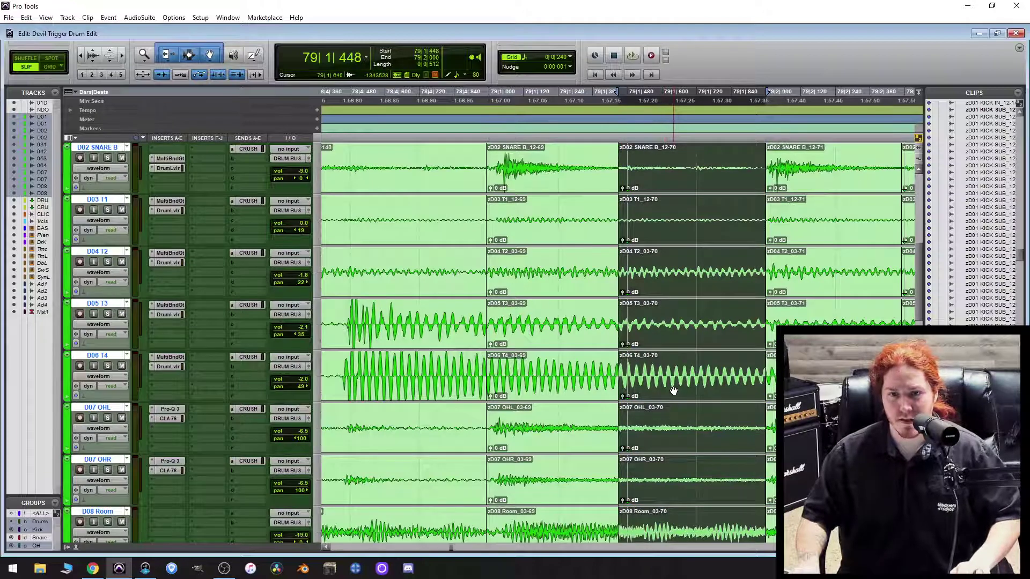
pyautogui.hotkey('ctrl', ']')
pyautogui.hotkey('ctrl', ']')
pyautogui.hotkey('ctrl', ']')
pyautogui.moveTo(674, 386); pyautogui.dragTo(568, 371)
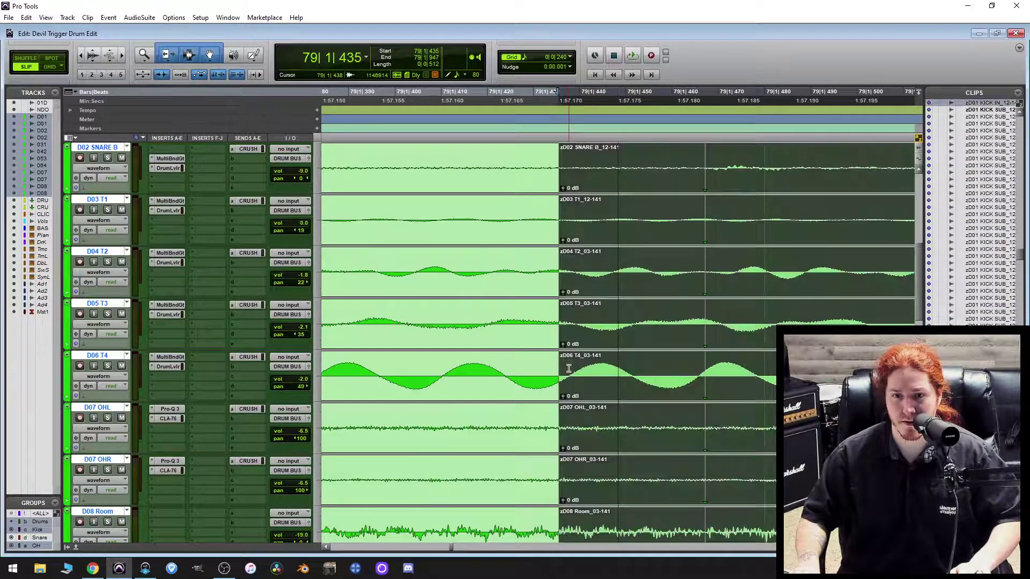
# Extend the start of the bar 79 beat 2 drum clips back to 79|1|913 ahead of the hit.
pyautogui.hotkey('ctrl', '[')
pyautogui.hotkey('ctrl', '[')
pyautogui.hotkey('ctrl', '[')
pyautogui.hotkey('ctrl', '[')
pyautogui.scroll(3, 773, 347)
pyautogui.hscroll(3, 773, 348)
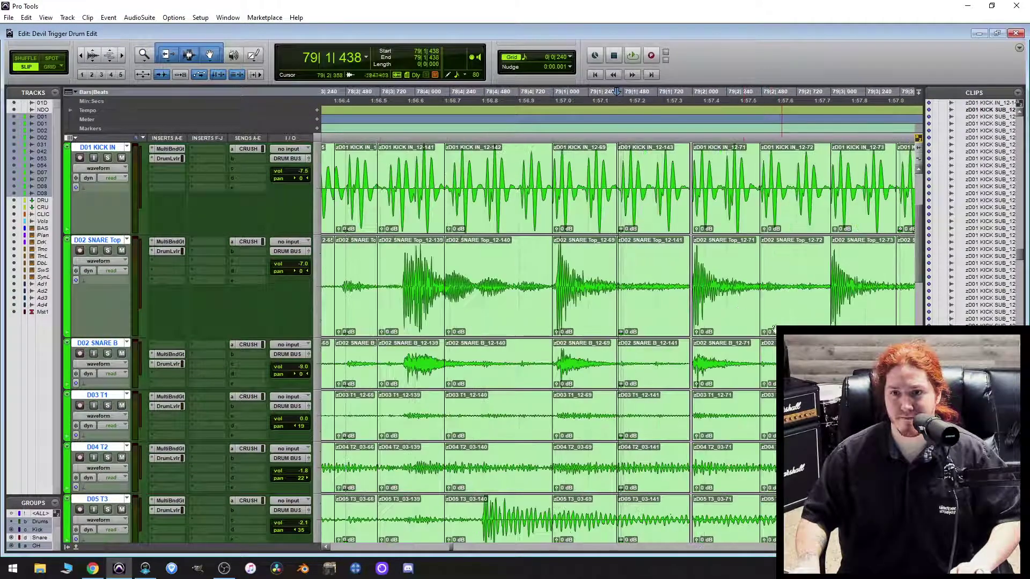
pyautogui.click(684, 298)
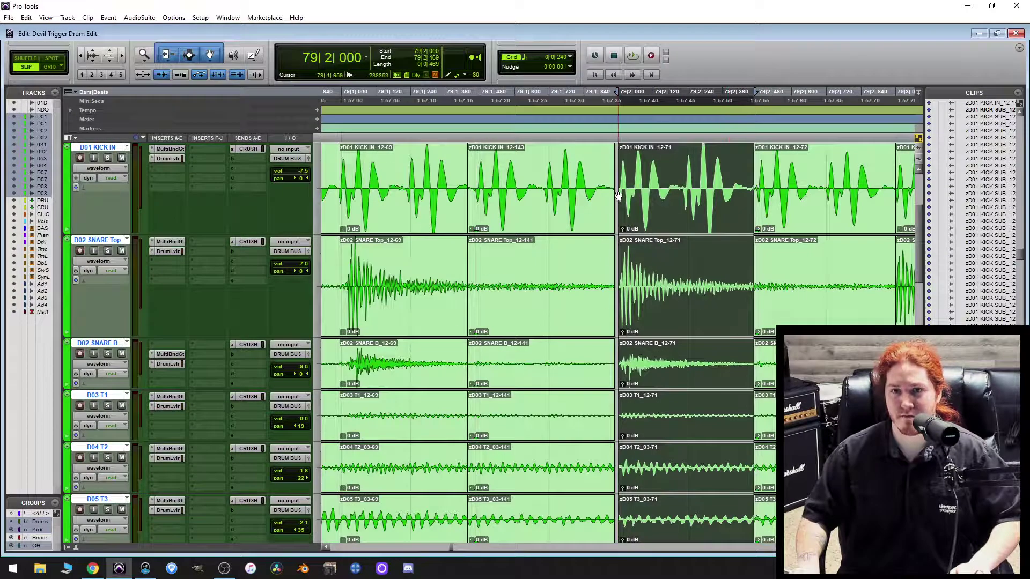
pyautogui.moveTo(622, 192); pyautogui.dragTo(608, 193)
pyautogui.hscroll(3, 724, 253)
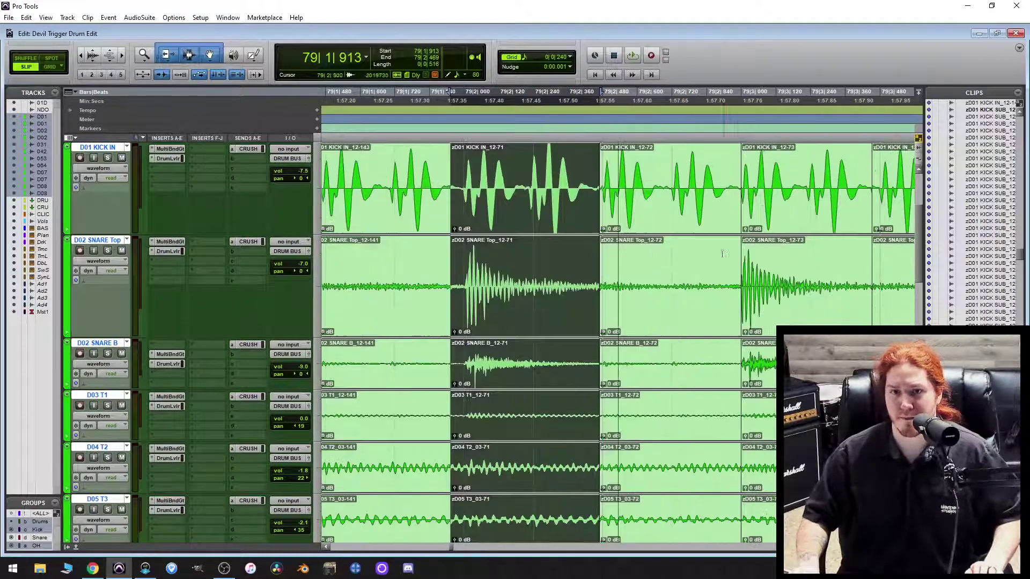
# Extend the starts of the next two sets of drum clips back to 79|2|443 and 79|2|926.
pyautogui.click(633, 203)
pyautogui.moveTo(601, 204); pyautogui.dragTo(593, 204)
pyautogui.hscroll(2, 651, 209)
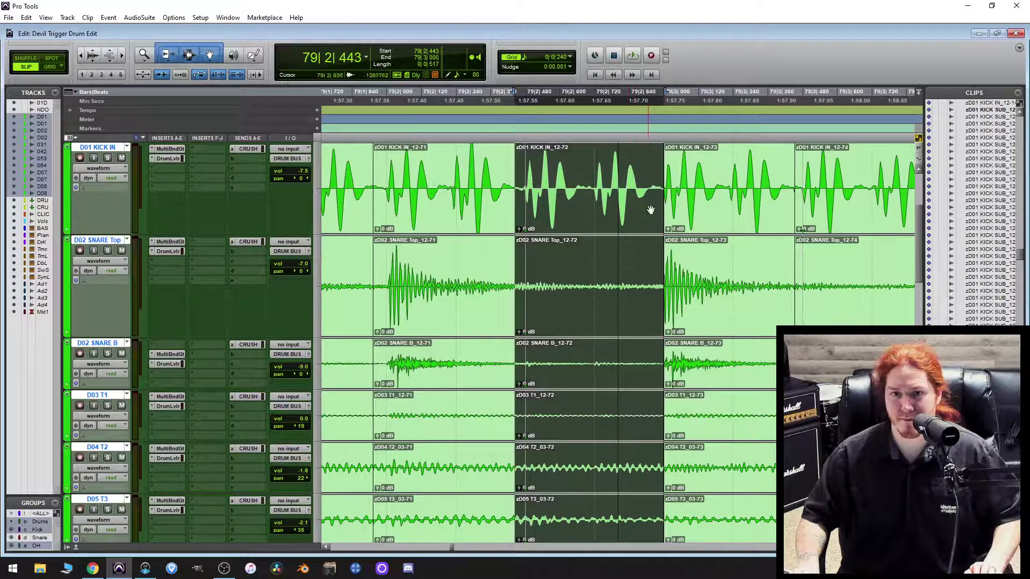
pyautogui.moveTo(667, 198); pyautogui.dragTo(658, 201)
pyautogui.hscroll(2, 649, 203)
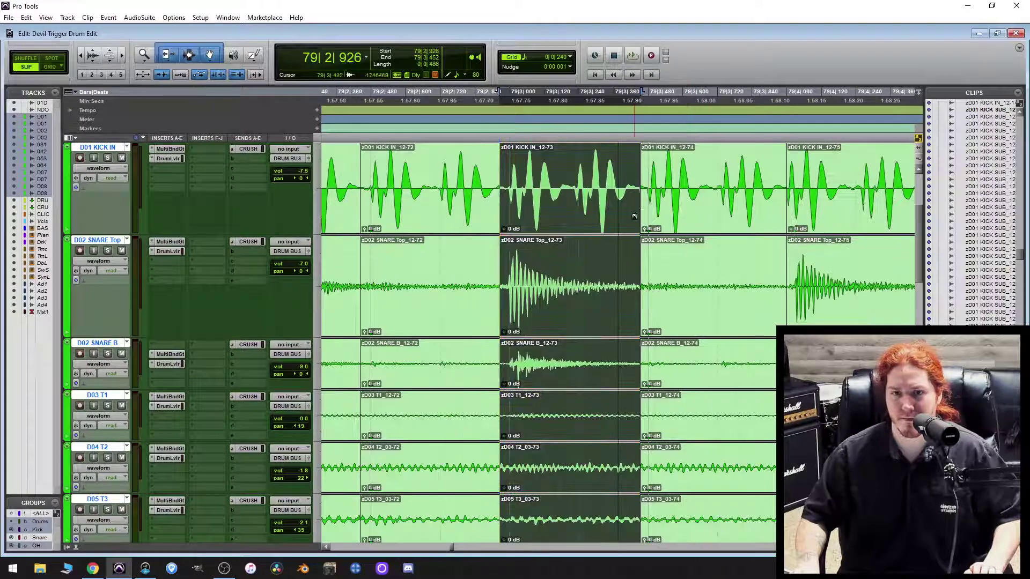
# Extend the start of the bar 79 beat 4 drum clips back to 79|3|927 over the preceding gap.
pyautogui.click(645, 204)
pyautogui.scroll(-5, 670, 295)
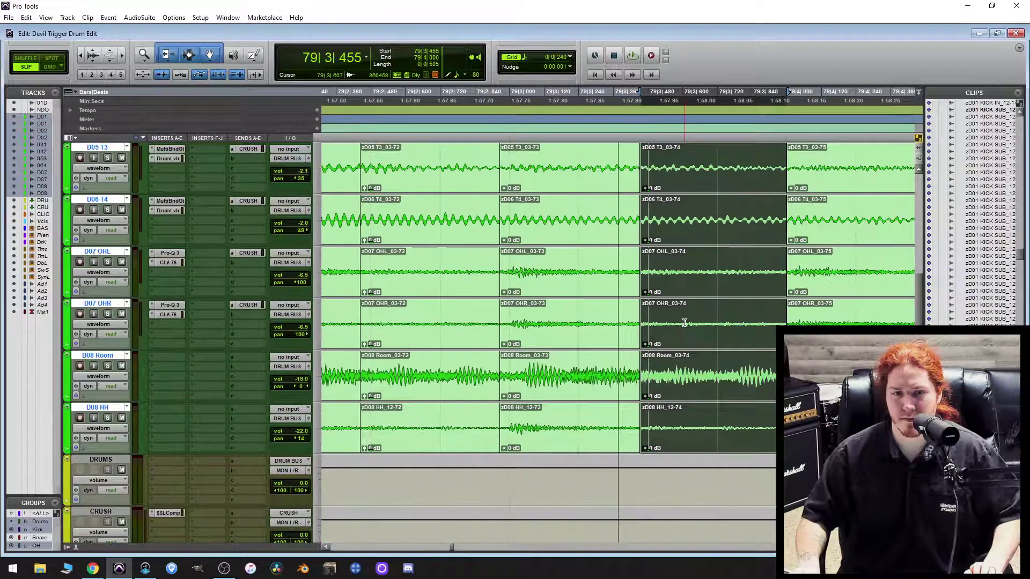
pyautogui.scroll(5, 683, 326)
pyautogui.scroll(3, 683, 325)
pyautogui.hscroll(2, 686, 312)
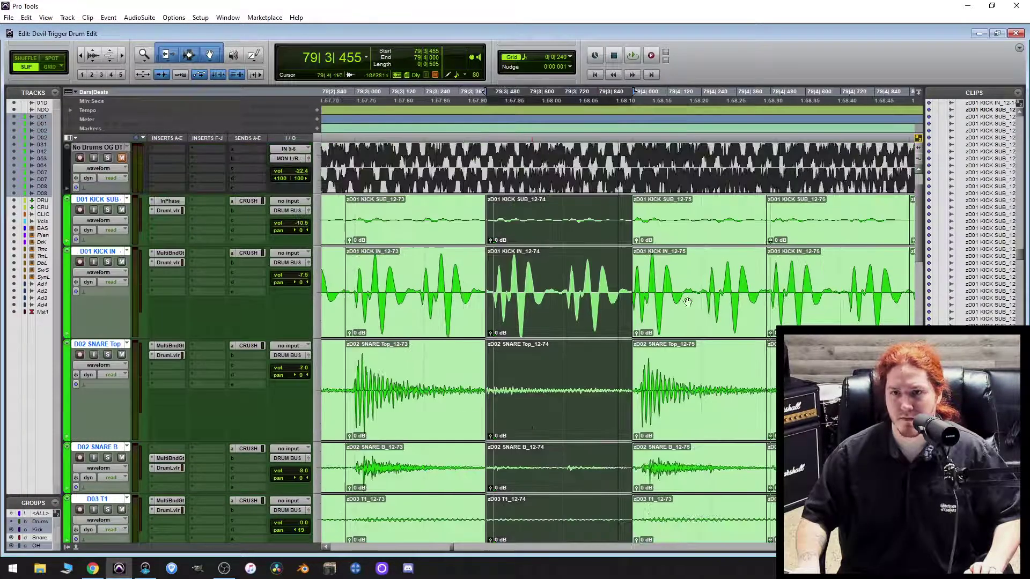
pyautogui.click(646, 278)
pyautogui.moveTo(634, 278); pyautogui.dragTo(626, 278)
pyautogui.scroll(-5, 709, 304)
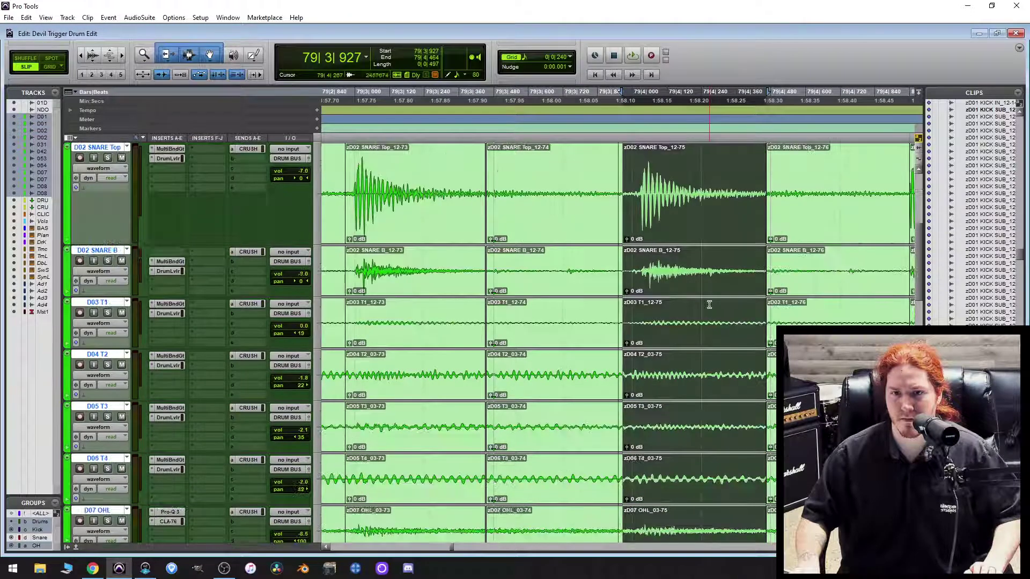
# Nudge the audio inside the bar 79 beat 4 drum clips earlier to bring the snare hit closer to the grid.
pyautogui.scroll(3, 710, 305)
pyautogui.press('super+minus')
pyautogui.press('super+minus')
pyautogui.press('super+minus')
pyautogui.press('super+minus')
pyautogui.press('super+minus')
pyautogui.press('super+minus')
pyautogui.press('super+minus')
pyautogui.press('super+minus')
pyautogui.press('super+minus')
pyautogui.press('super+minus')
pyautogui.press('super+minus')
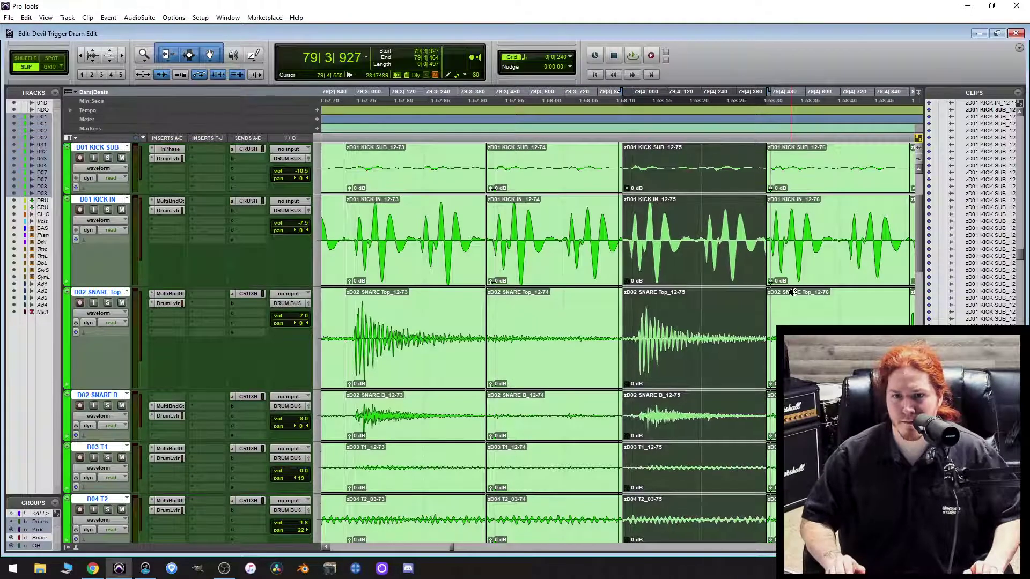
# Select only the D01 kick clips at bar 79 beat 4 and nudge their audio slightly later.
pyautogui.click(672, 237)
pyautogui.click(750, 263)
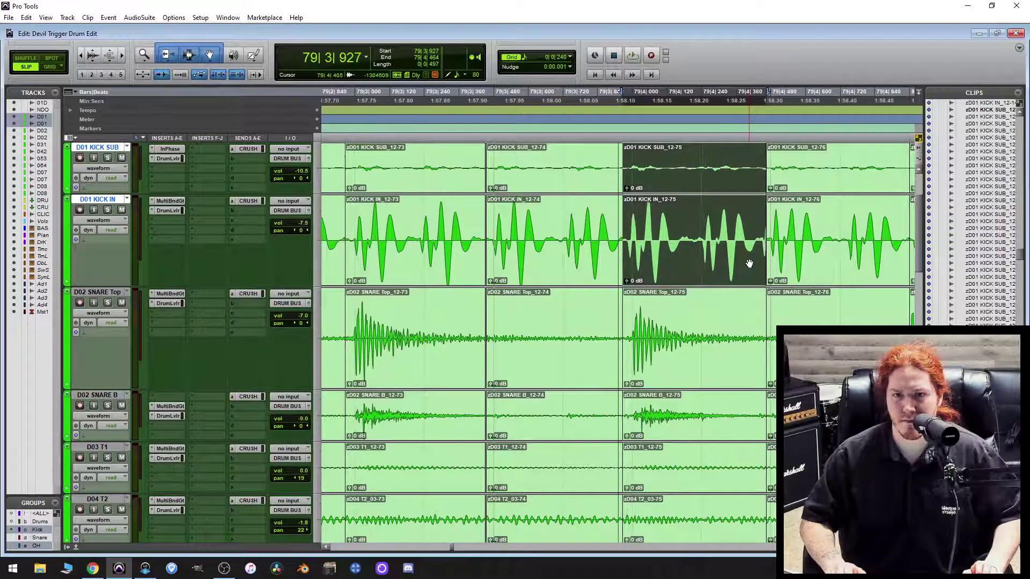
pyautogui.press('super+plus')
pyautogui.press('super+plus')
pyautogui.press('super+plus')
pyautogui.press('super+plus')
pyautogui.press('super+plus')
pyautogui.press('super+plus')
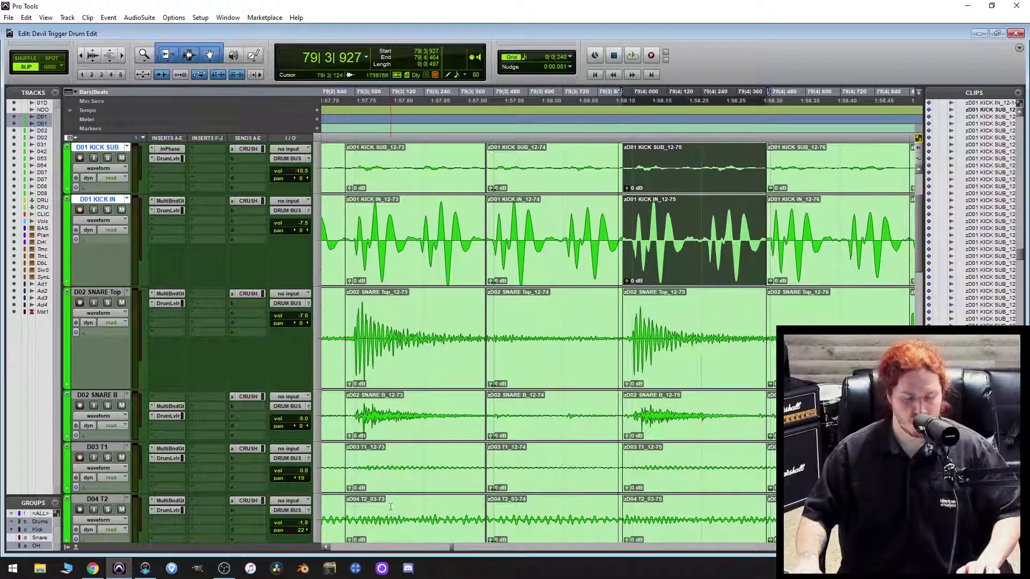
# Extend the start of the drum clips on the second half of bar 79 beat 3 back to 79|3|442.
pyautogui.hscroll(3, 757, 368)
pyautogui.hscroll(3, 758, 369)
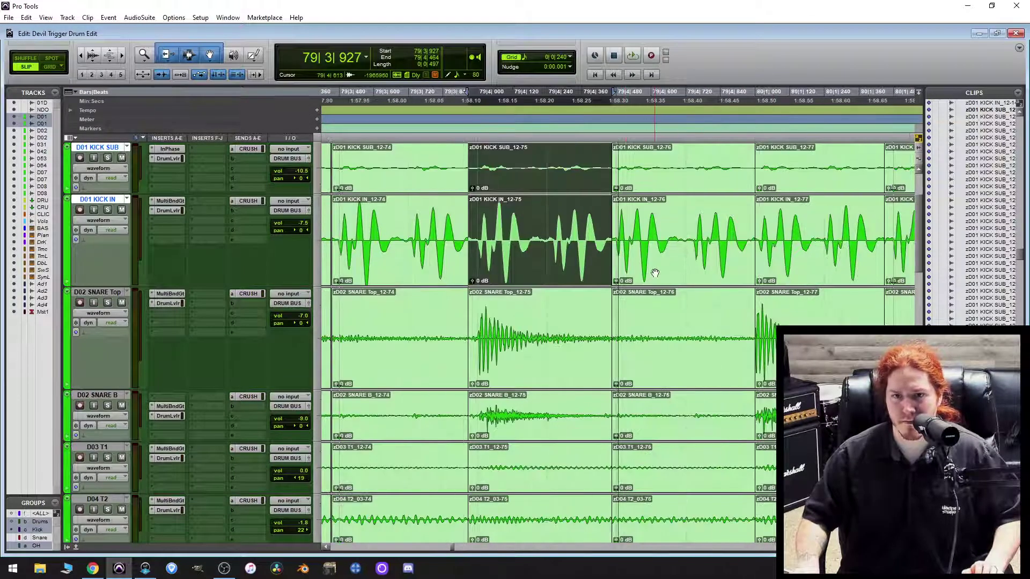
pyautogui.click(655, 273)
pyautogui.scroll(-5, 690, 330)
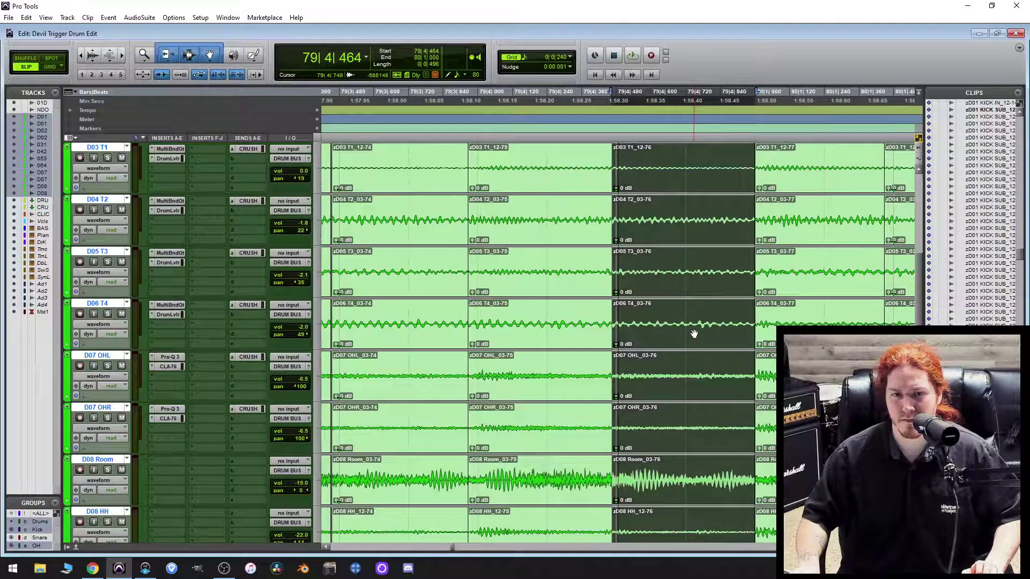
pyautogui.hscroll(-6, 455, 404)
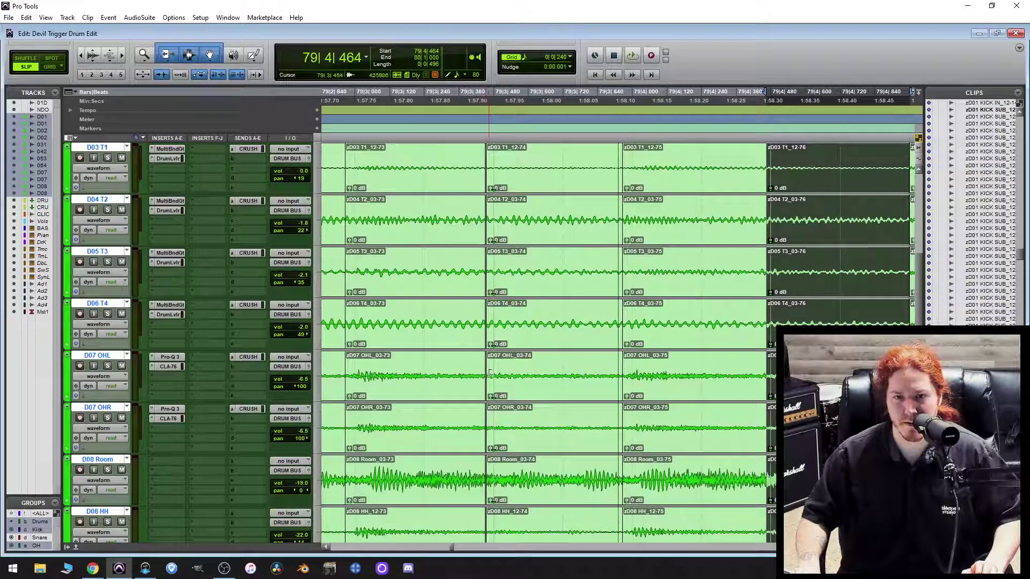
pyautogui.moveTo(487, 370); pyautogui.dragTo(482, 370)
pyautogui.hscroll(6, 724, 396)
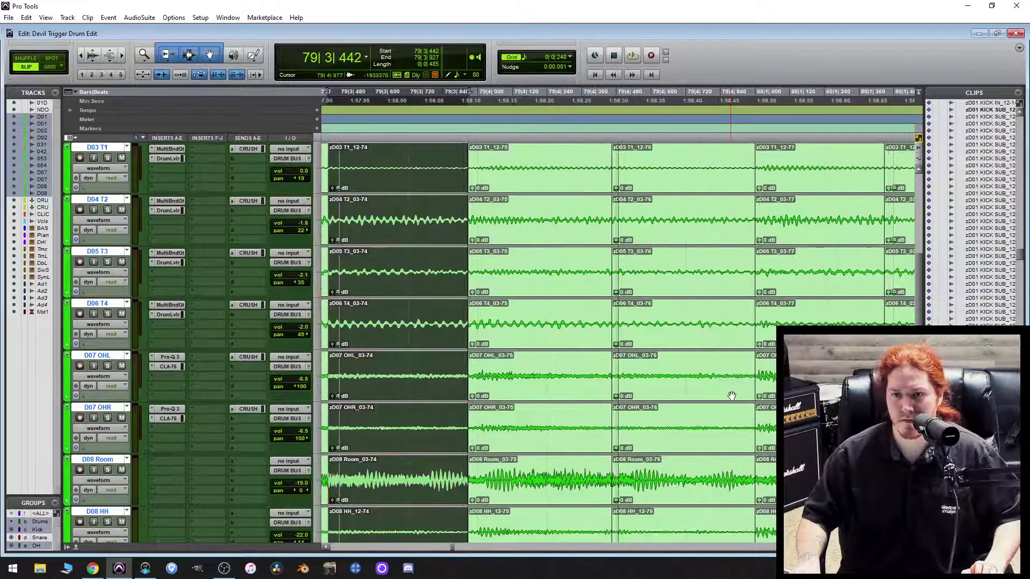
# Extend the start of the bar 80 beat 1 drum clips back to 79|4|931.
pyautogui.scroll(5, 698, 389)
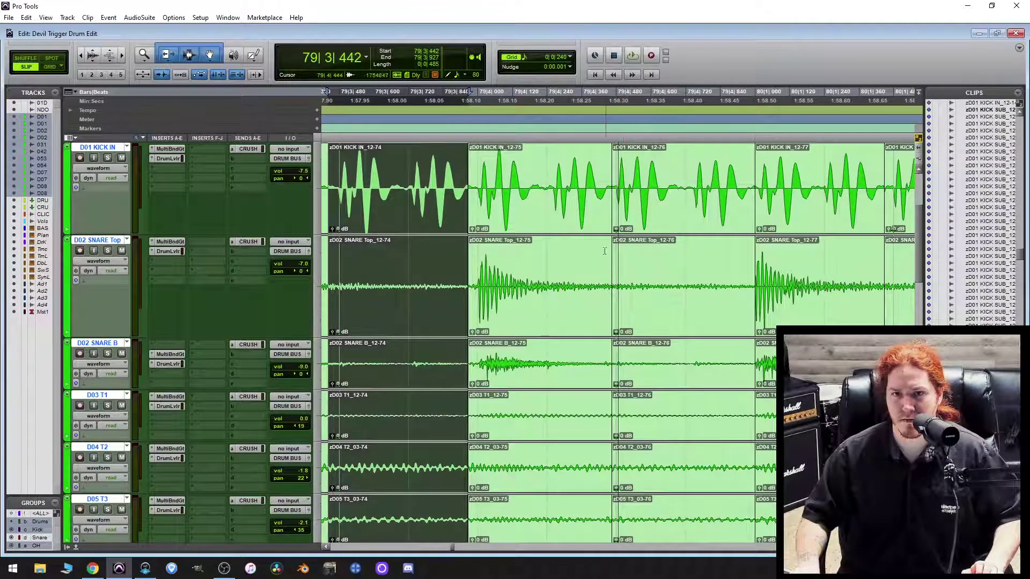
pyautogui.hscroll(3, 736, 241)
pyautogui.click(684, 202)
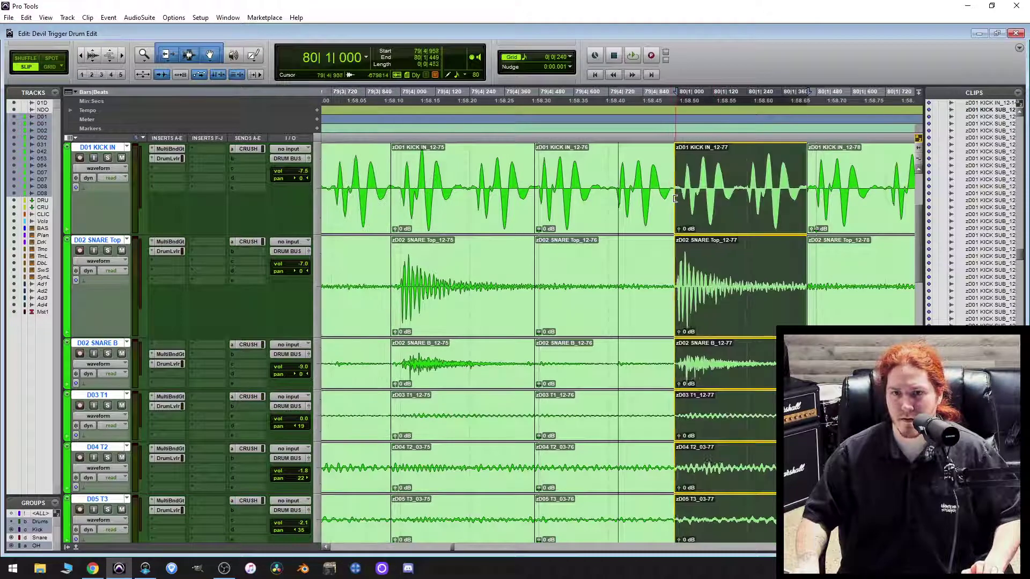
# Extend the start of the bar 80 beat 2 drum clips back to 80|1|933.
pyautogui.hscroll(6, 688, 238)
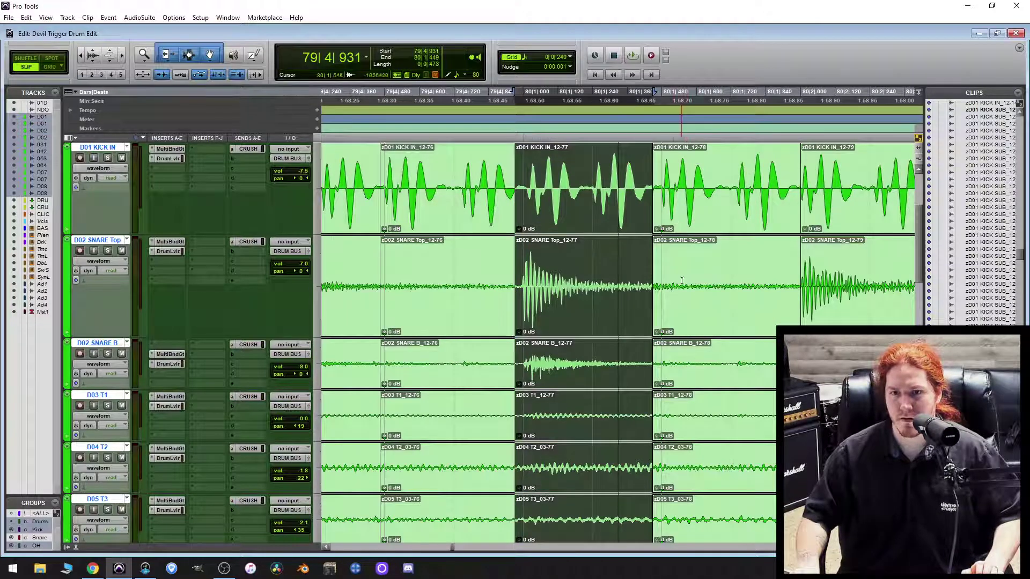
pyautogui.hscroll(3, 673, 215)
pyautogui.scroll(-5, 668, 319)
pyautogui.scroll(5, 602, 358)
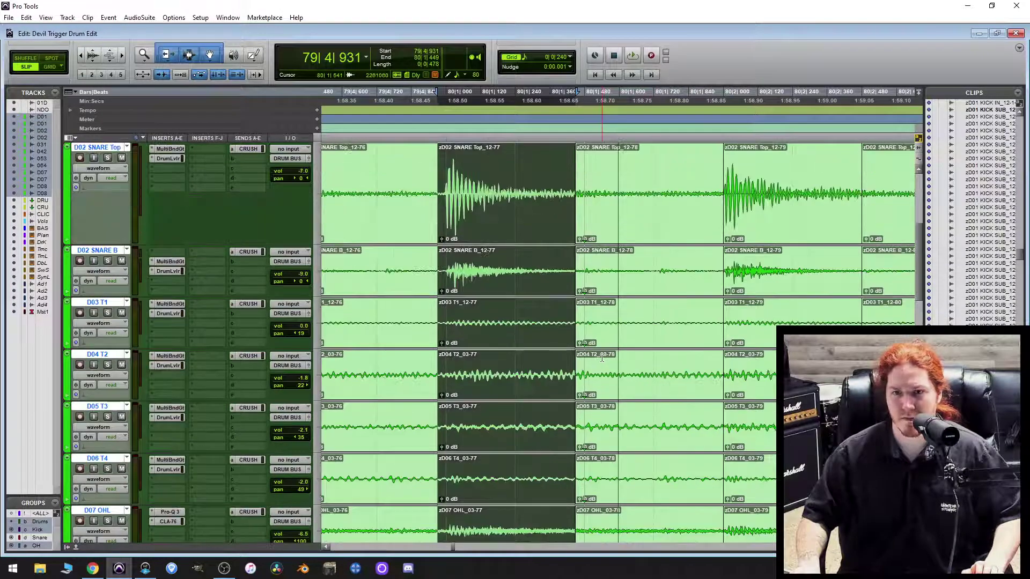
pyautogui.hscroll(4, 587, 299)
pyautogui.moveTo(573, 322); pyautogui.dragTo(565, 312)
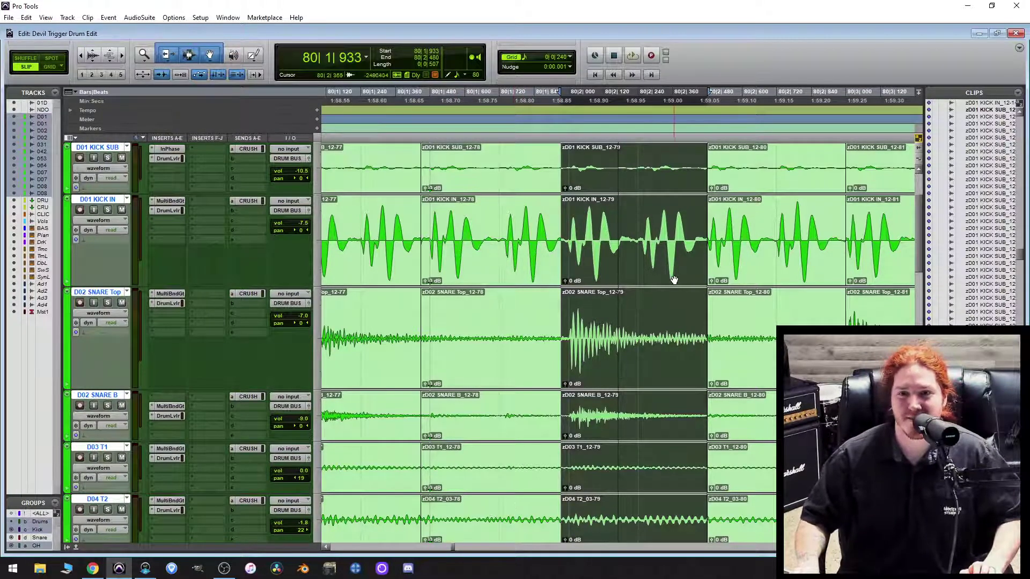
# Extend the start of the drum clips on the second half of bar 80 beat 2 back to 80|2|458.
pyautogui.hscroll(2, 668, 313)
pyautogui.hscroll(2, 667, 304)
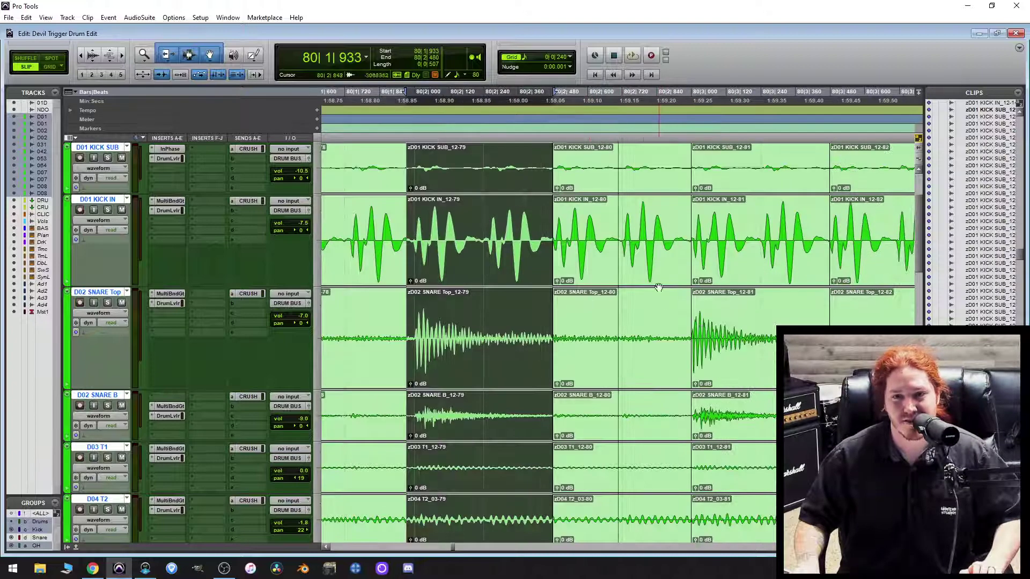
pyautogui.moveTo(559, 240); pyautogui.dragTo(547, 240)
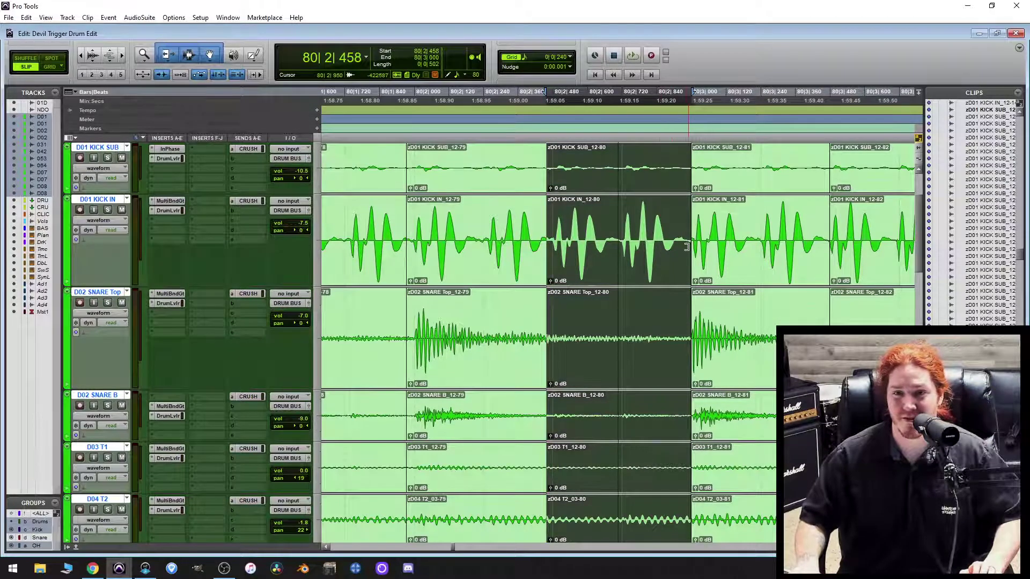
pyautogui.scroll(-3, 680, 259)
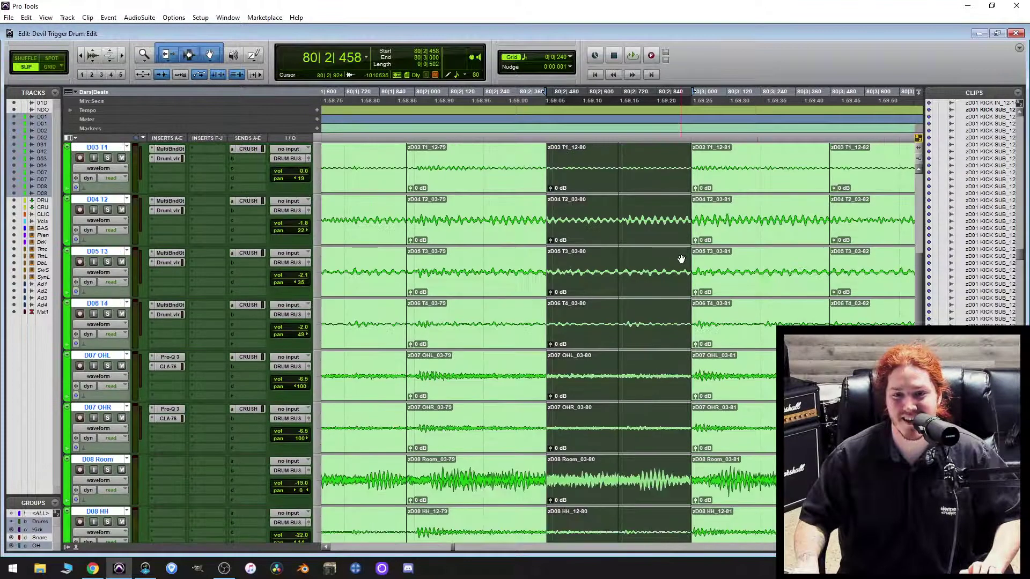
pyautogui.hscroll(2, 607, 285)
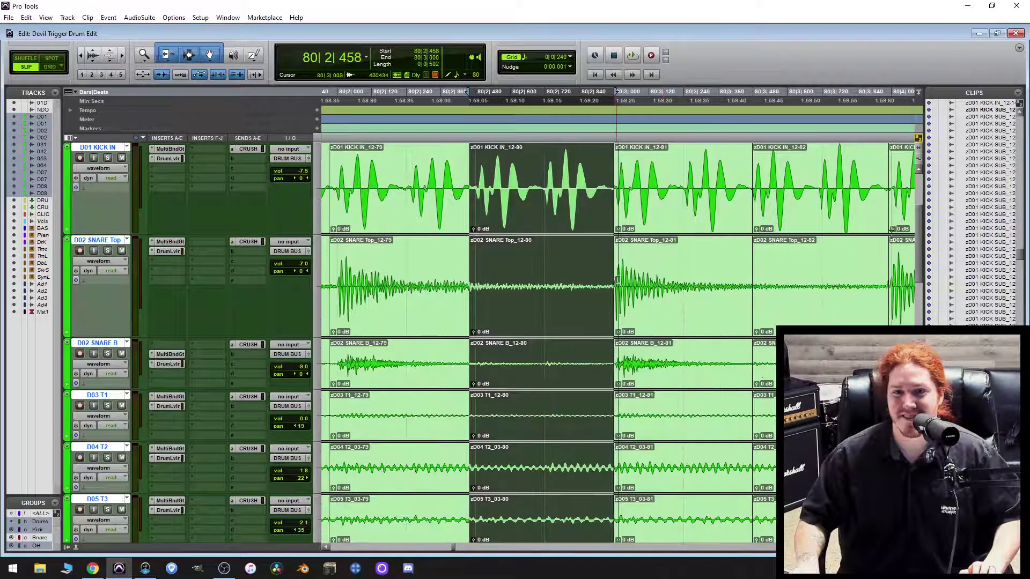
# Extend the starts of the bar 80 beat 3 drum clips back to 80|2|935 and of that beat's second-half clips back to 80|3|456.
pyautogui.moveTo(618, 279); pyautogui.dragTo(608, 281)
pyautogui.hscroll(4, 604, 281)
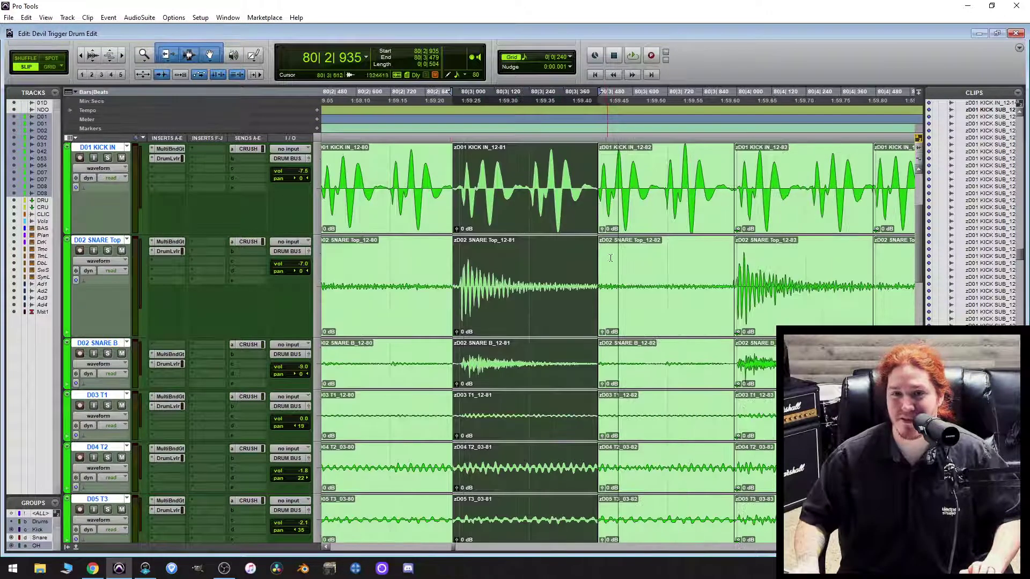
pyautogui.moveTo(601, 194); pyautogui.dragTo(594, 214)
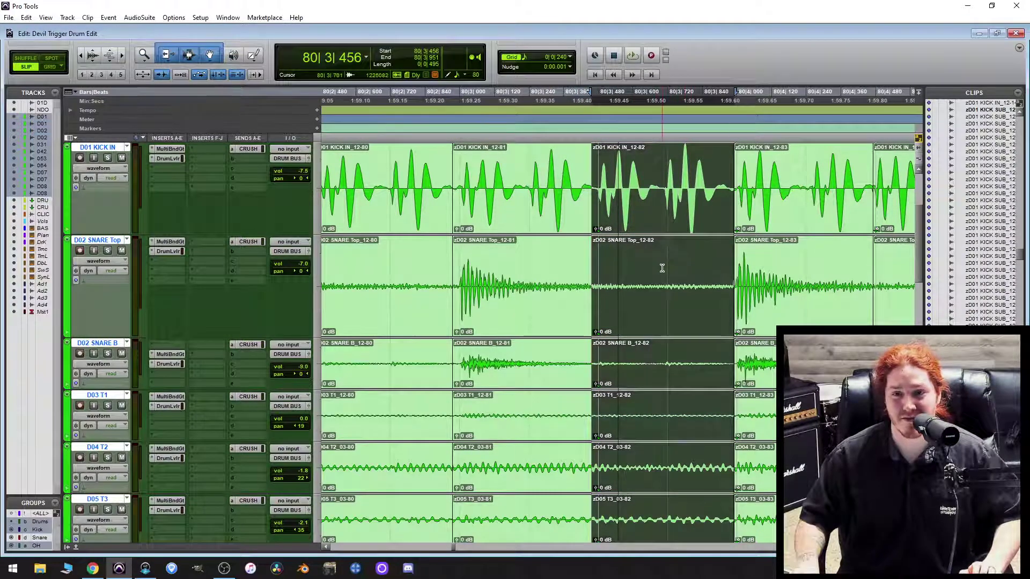
# Extend the starts of the bar 80 beat 4 drum clips back to 80|3|915 and of that beat's second-half clips back to 80|4|445.
pyautogui.hscroll(2, 662, 268)
pyautogui.moveTo(649, 283); pyautogui.dragTo(648, 283)
pyautogui.scroll(-3, 655, 303)
pyautogui.scroll(3, 669, 327)
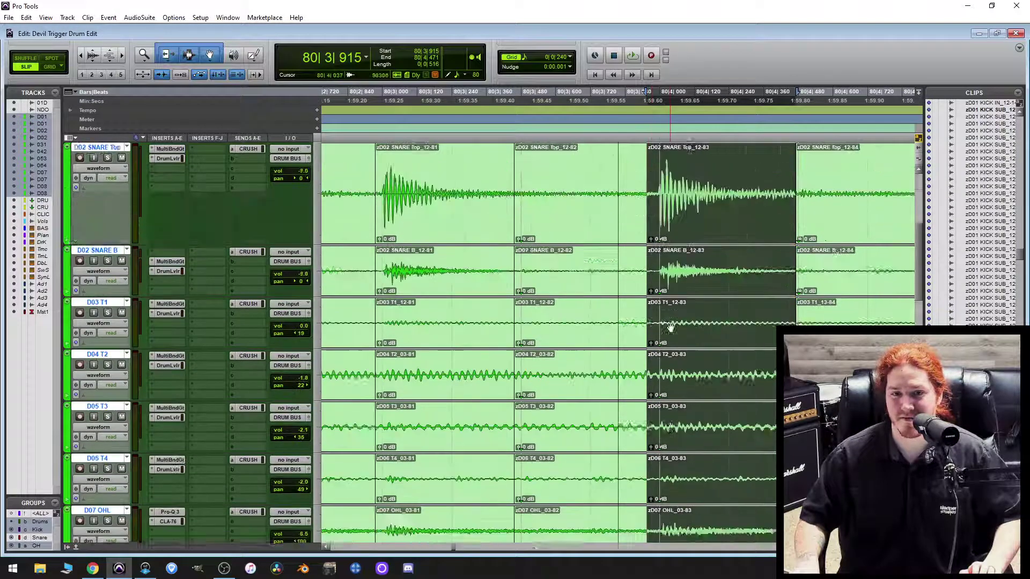
pyautogui.hscroll(5, 669, 327)
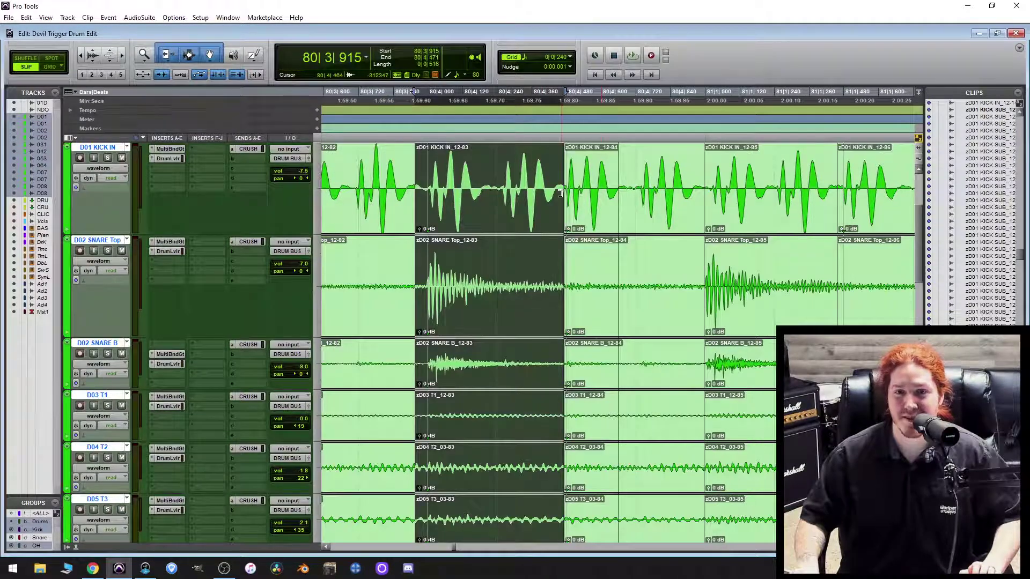
pyautogui.moveTo(569, 194); pyautogui.dragTo(558, 213)
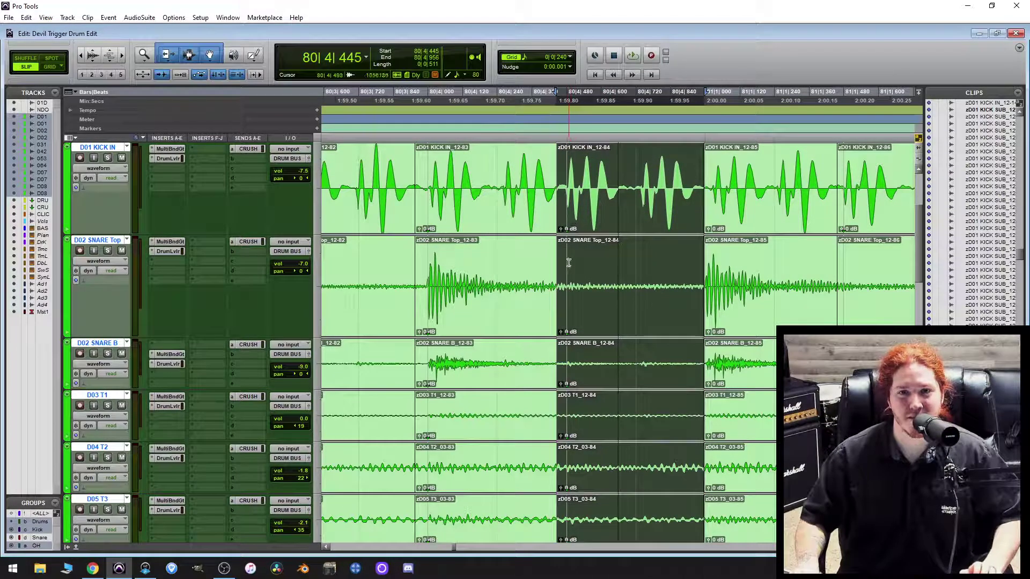
# Extend the starts of the bar 81 beat 1 drum clips back to 80|4|927 and of that beat's second-half clips back to 81|1|438.
pyautogui.hscroll(5, 478, 194)
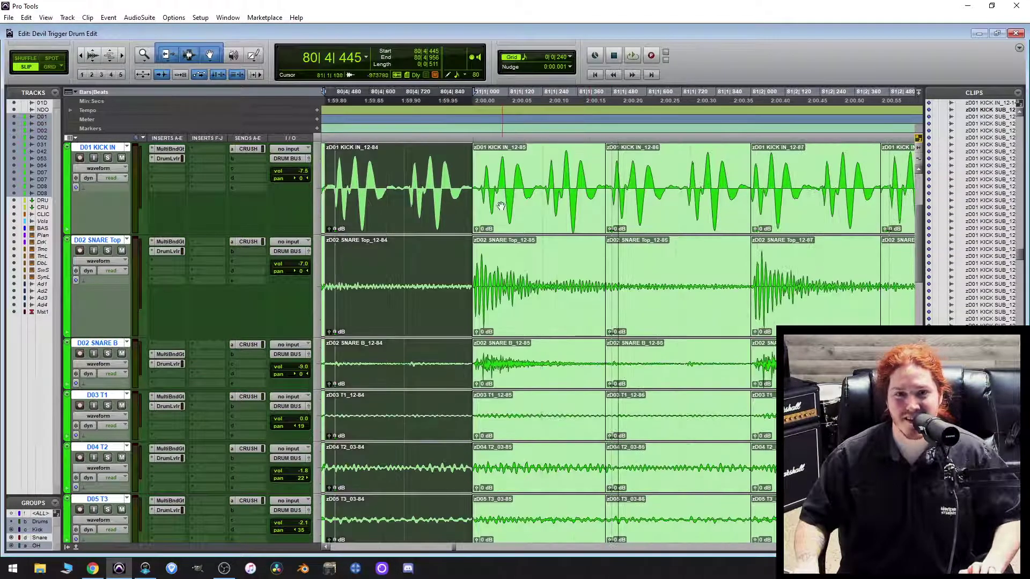
pyautogui.moveTo(477, 194); pyautogui.dragTo(466, 195)
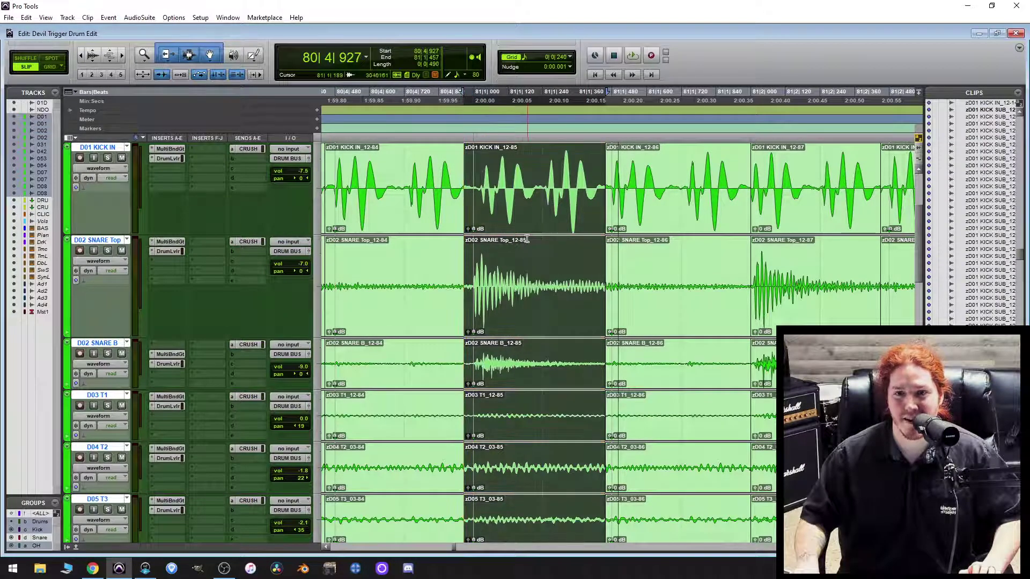
pyautogui.hscroll(2, 529, 226)
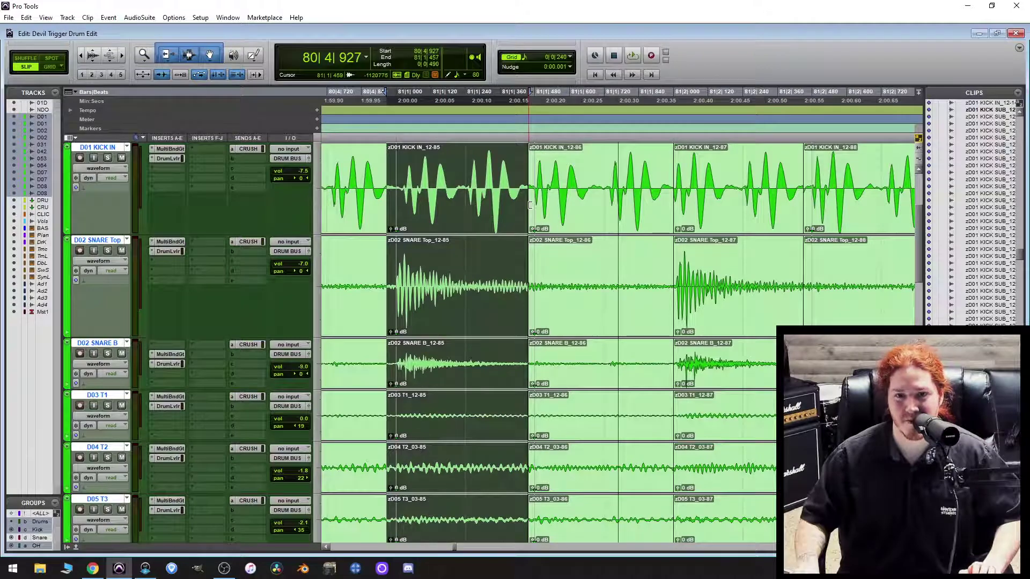
pyautogui.moveTo(531, 206); pyautogui.dragTo(527, 208)
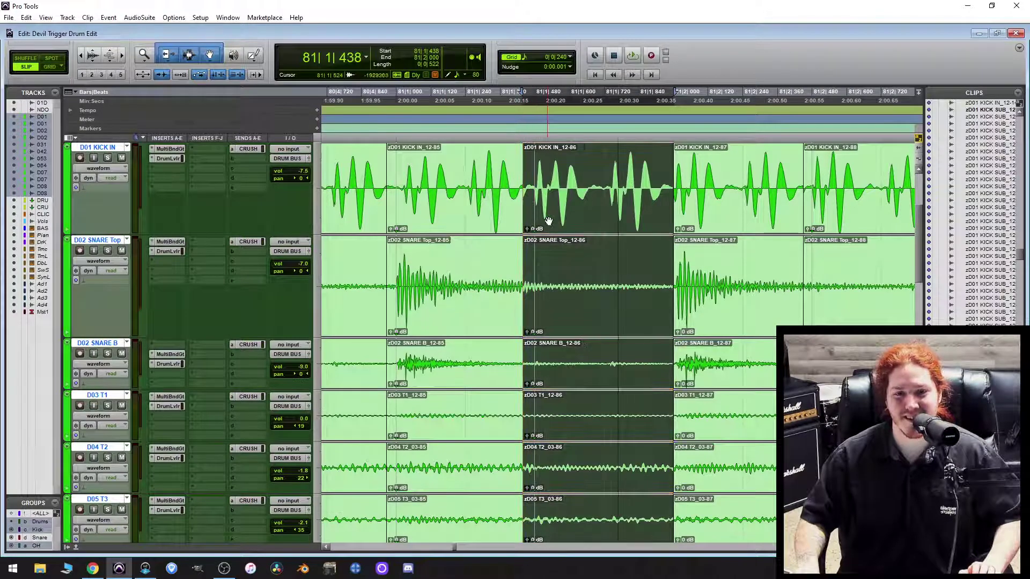
pyautogui.scroll(-3, 560, 234)
pyautogui.scroll(5, 581, 254)
# Extend the starts of the bar 81 beat 2 drum clips back to 81|1|925 and of that beat's second-half clips back to 81|2|405.
pyautogui.hscroll(2, 579, 236)
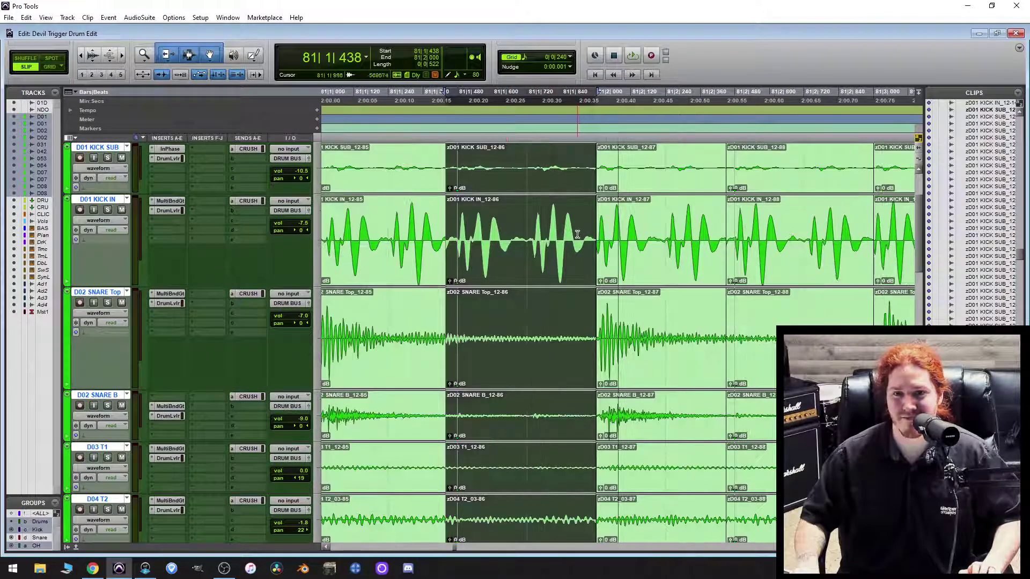
pyautogui.moveTo(597, 250); pyautogui.dragTo(588, 251)
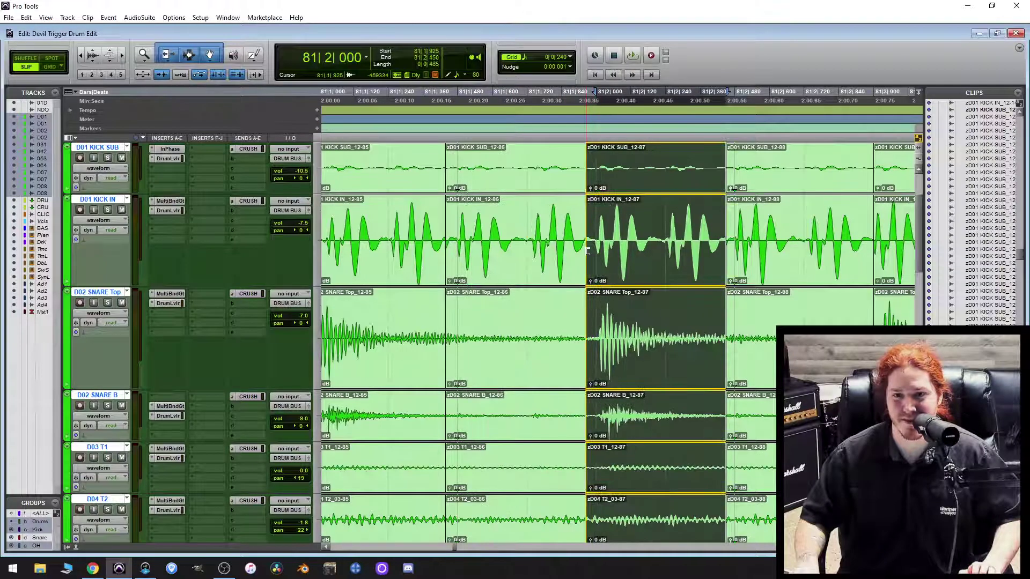
pyautogui.hscroll(2, 588, 251)
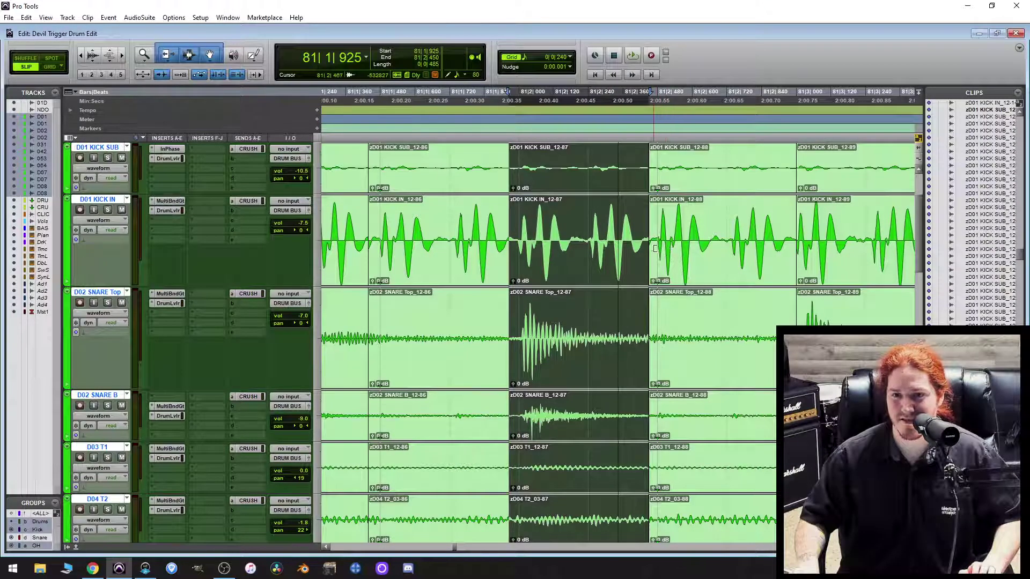
pyautogui.moveTo(651, 248); pyautogui.dragTo(647, 247)
pyautogui.scroll(-3, 674, 265)
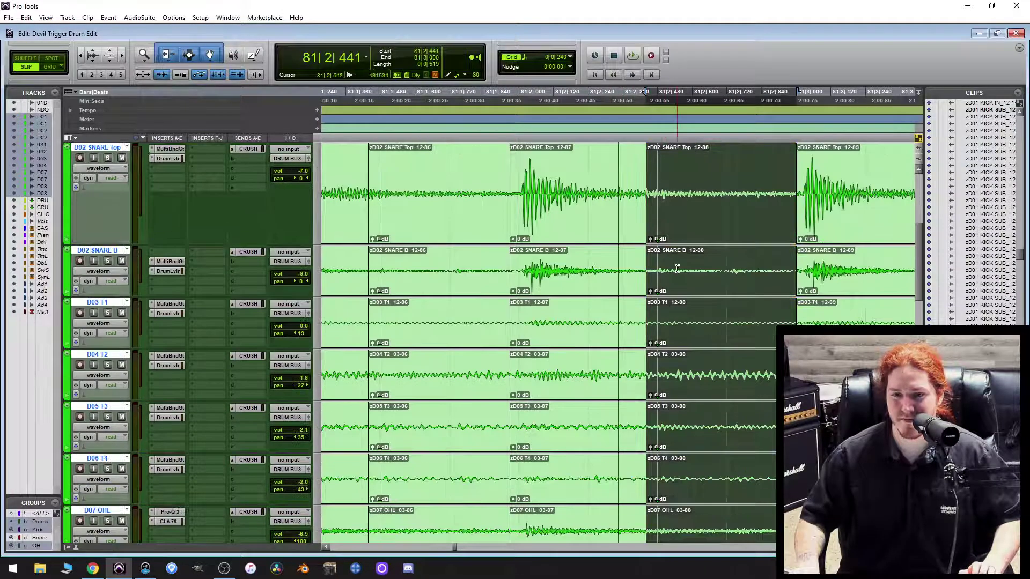
pyautogui.moveTo(650, 320)
pyautogui.mouseDown()
pyautogui.moveTo(598, 320)
pyautogui.moveTo(637, 322)
pyautogui.mouseUp()
pyautogui.scroll(3, 656, 336)
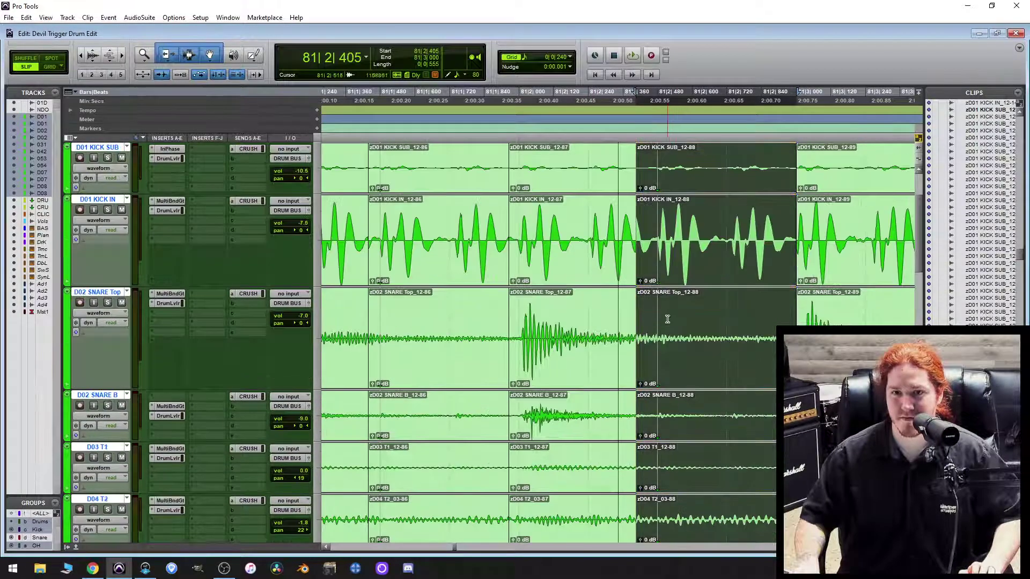
# Extend the starts of the bar 81 beat 3 drum clips back to 81|2|922 and slip only the kick audio slightly later within its clips.
pyautogui.hscroll(3, 672, 274)
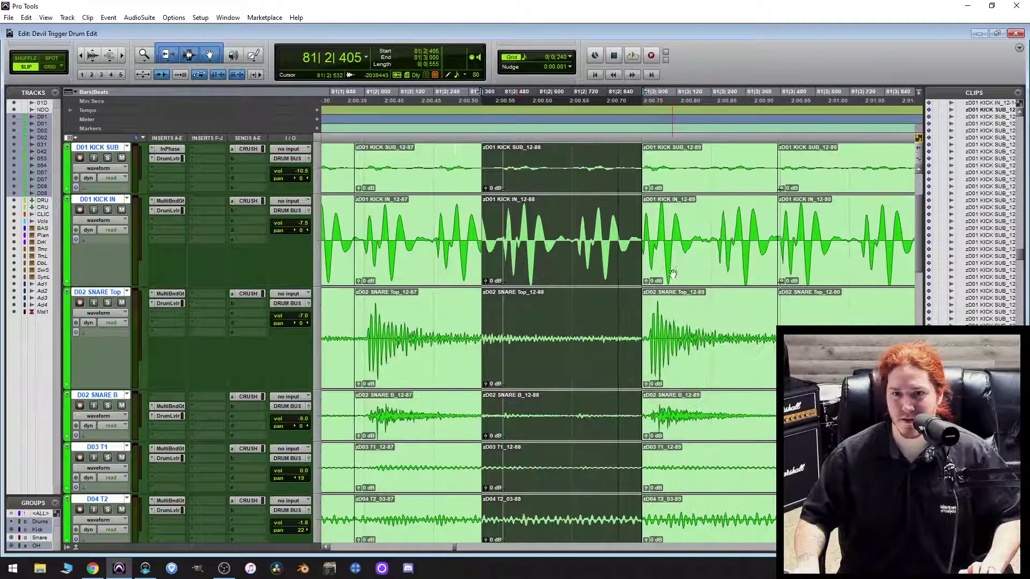
pyautogui.moveTo(646, 256); pyautogui.dragTo(631, 257)
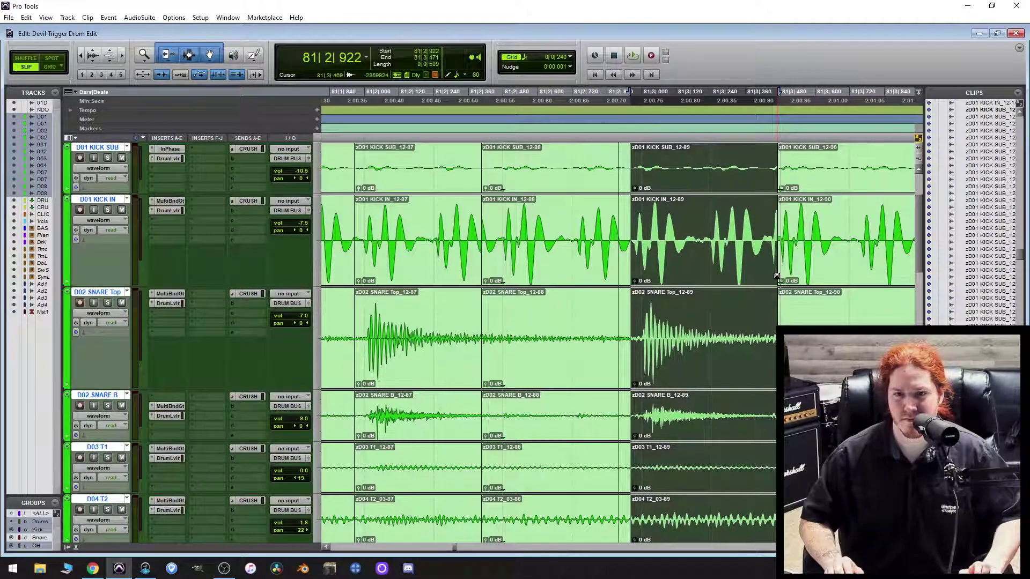
pyautogui.click(38, 530)
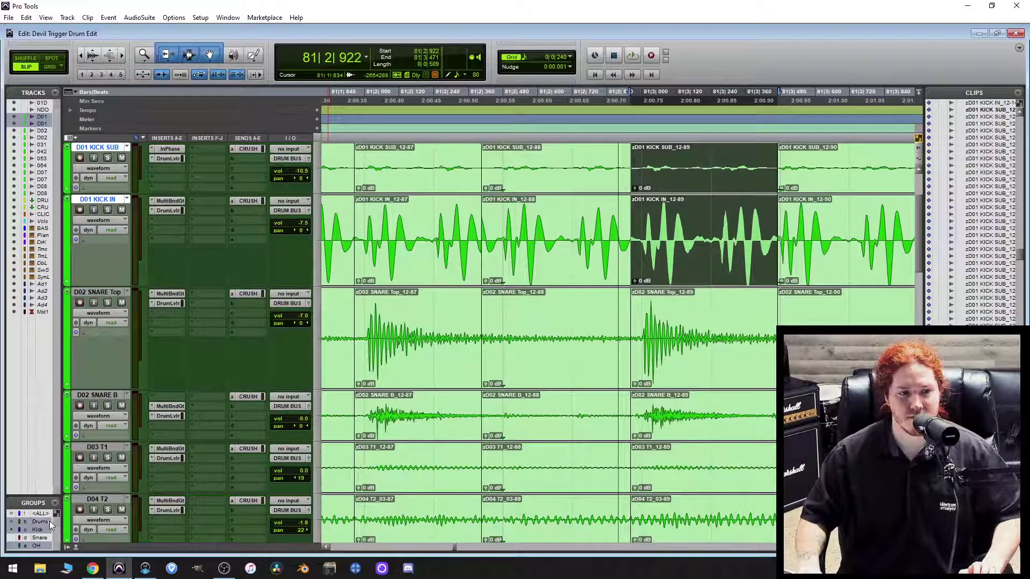
# Extend the start of the drum clips on the second half of bar 81 beat 3 back to 81|3|456 across all drum tracks.
pyautogui.hscroll(3, 771, 280)
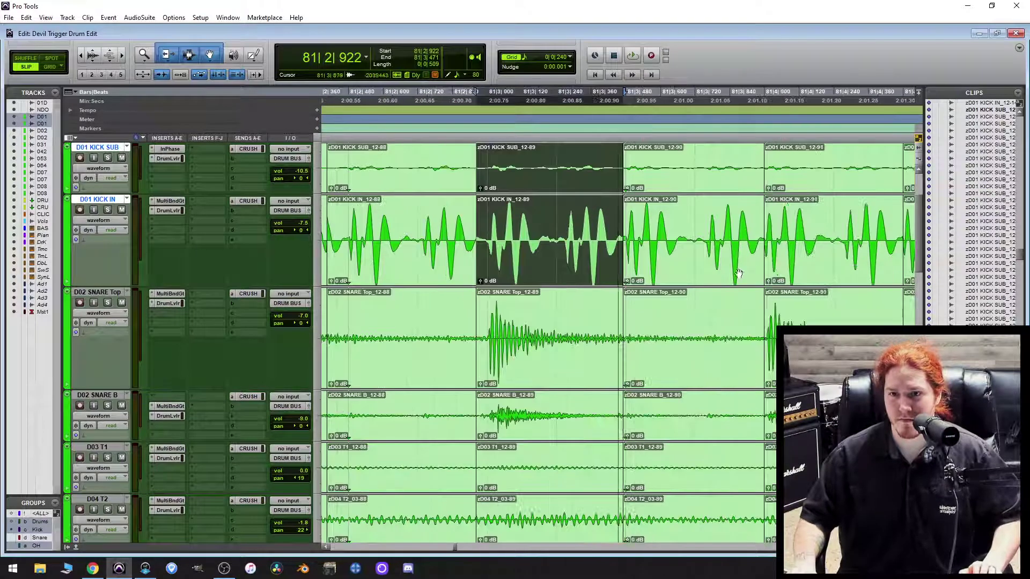
pyautogui.moveTo(627, 240); pyautogui.dragTo(619, 243)
pyautogui.scroll(-5, 700, 294)
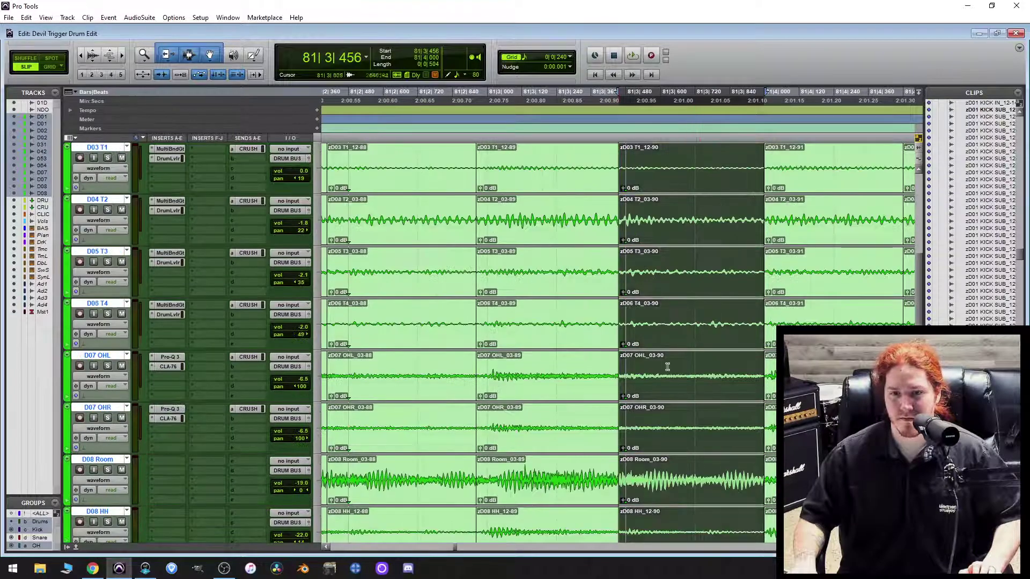
pyautogui.scroll(1, 666, 369)
pyautogui.scroll(5, 628, 371)
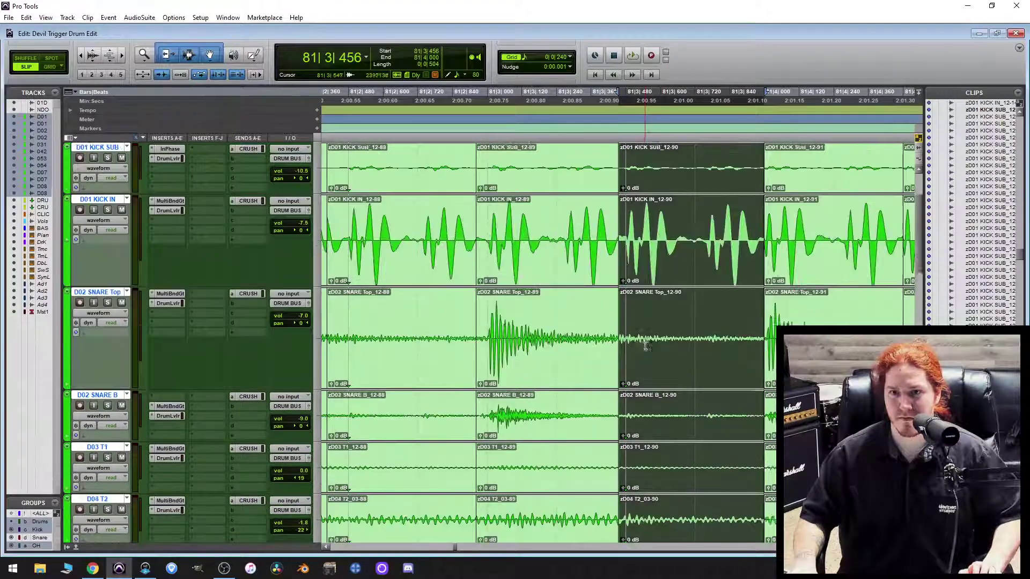
# Extend the starts of the bar 81 beat 4 drum clips back to 81|3|941 and of that beat's second-half clips back to 81|4|454.
pyautogui.hscroll(3, 653, 304)
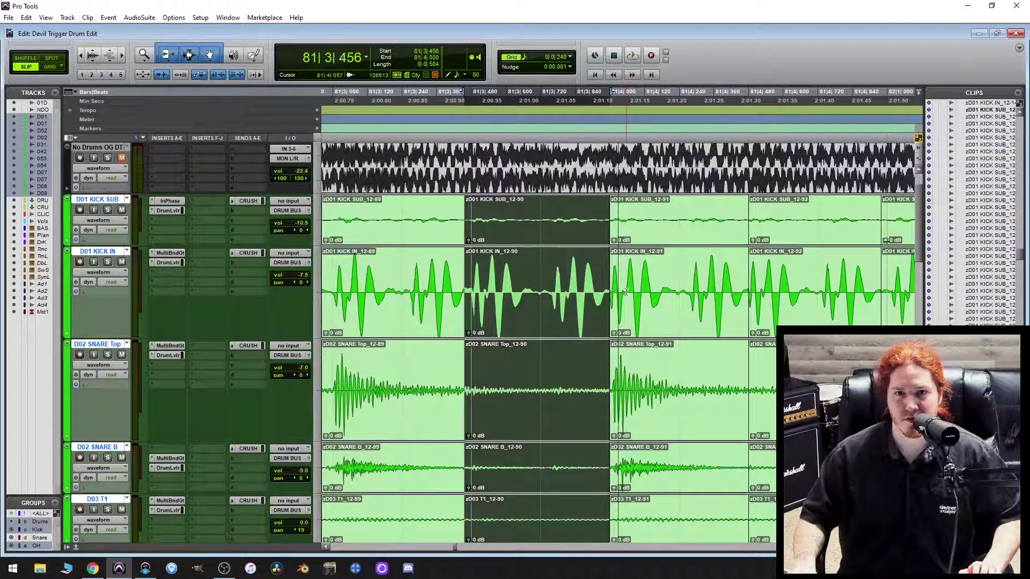
pyautogui.click(615, 292)
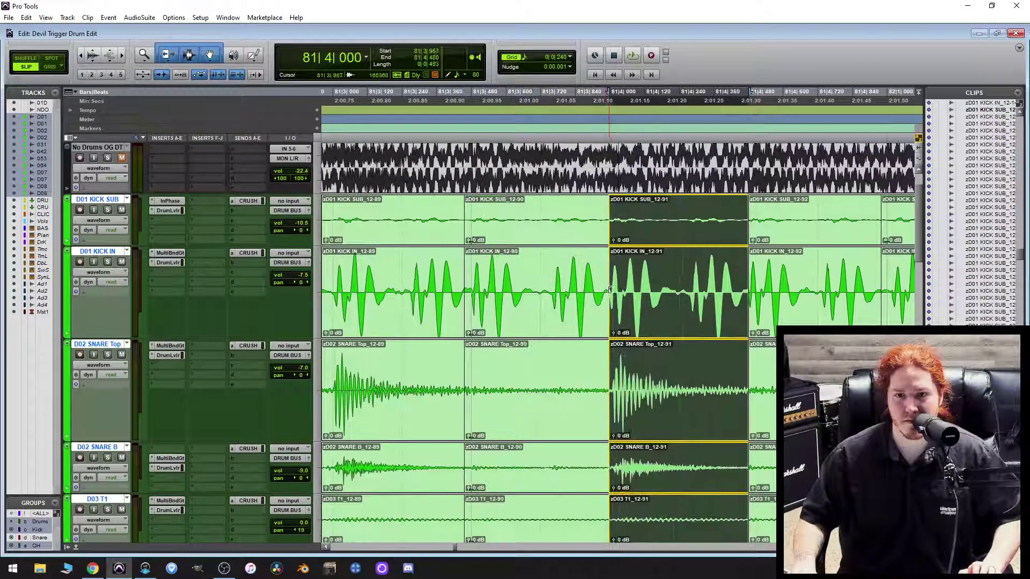
pyautogui.scroll(-10, 690, 249)
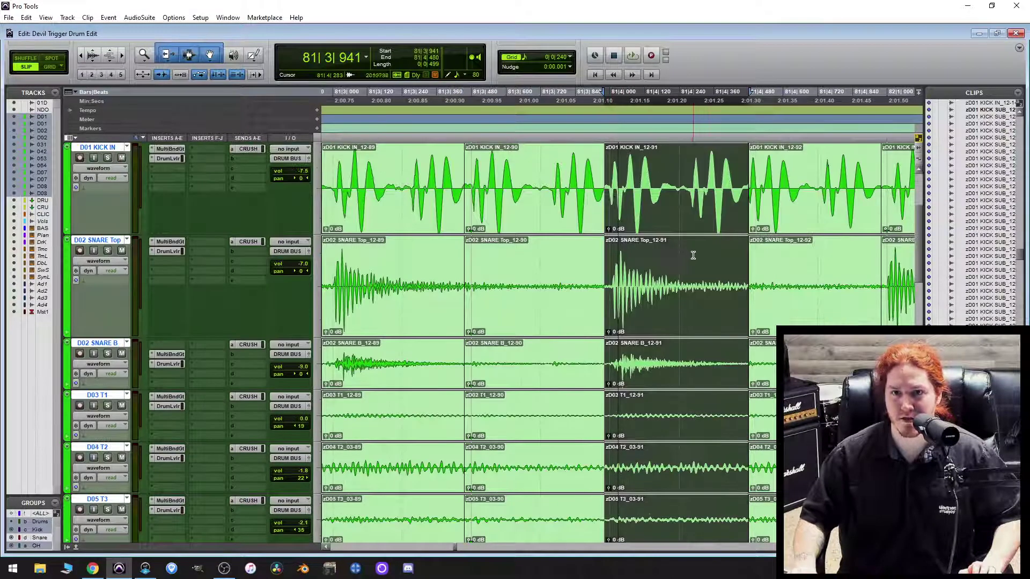
pyautogui.scroll(10, 684, 294)
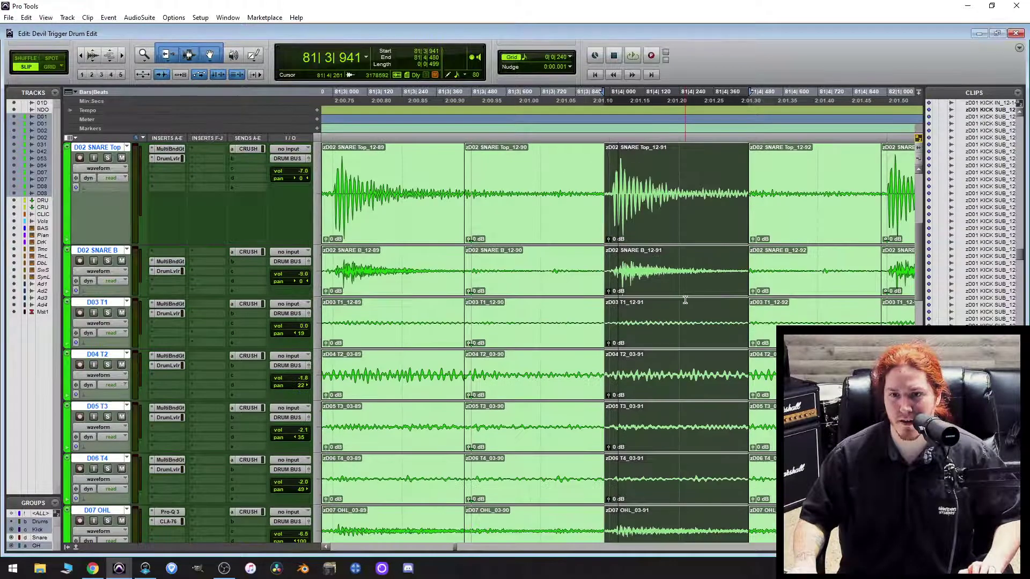
pyautogui.hscroll(3, 632, 303)
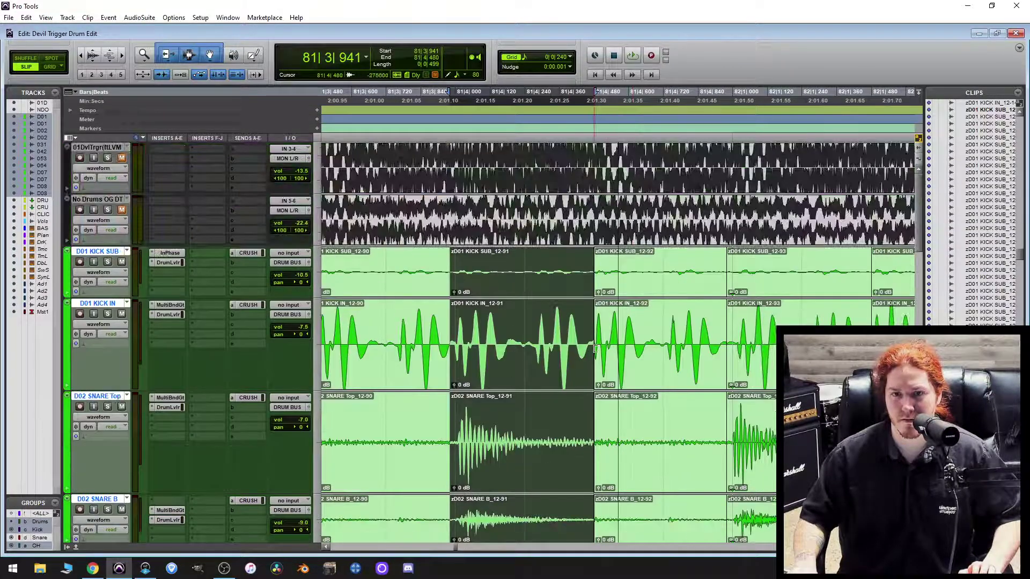
pyautogui.moveTo(596, 349); pyautogui.dragTo(587, 348)
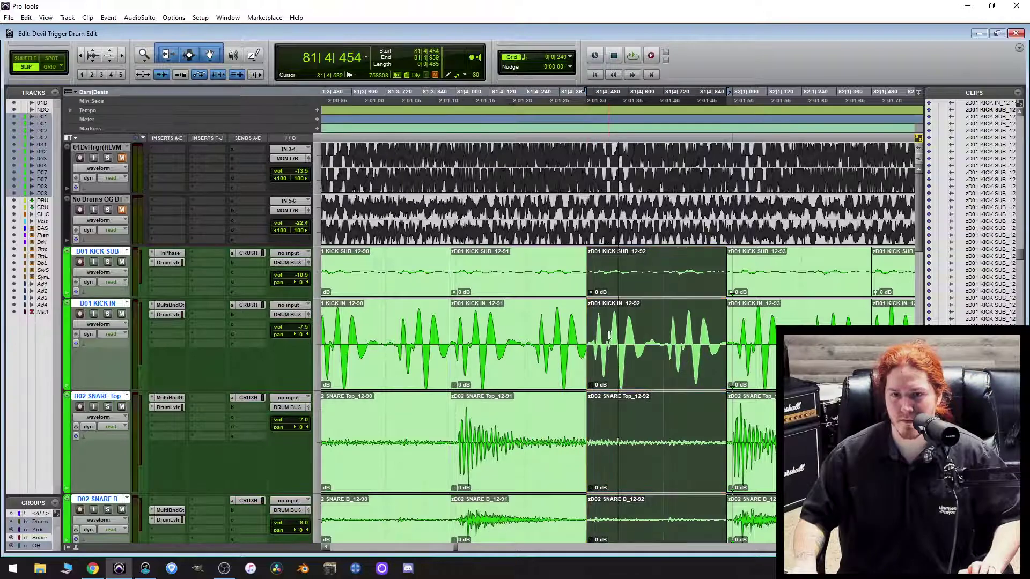
# Extend the starts of the bar 82 beat 1 drum clips back to 81|4|934 and slip only the kick audio slightly earlier within its clips.
pyautogui.hscroll(2, 609, 335)
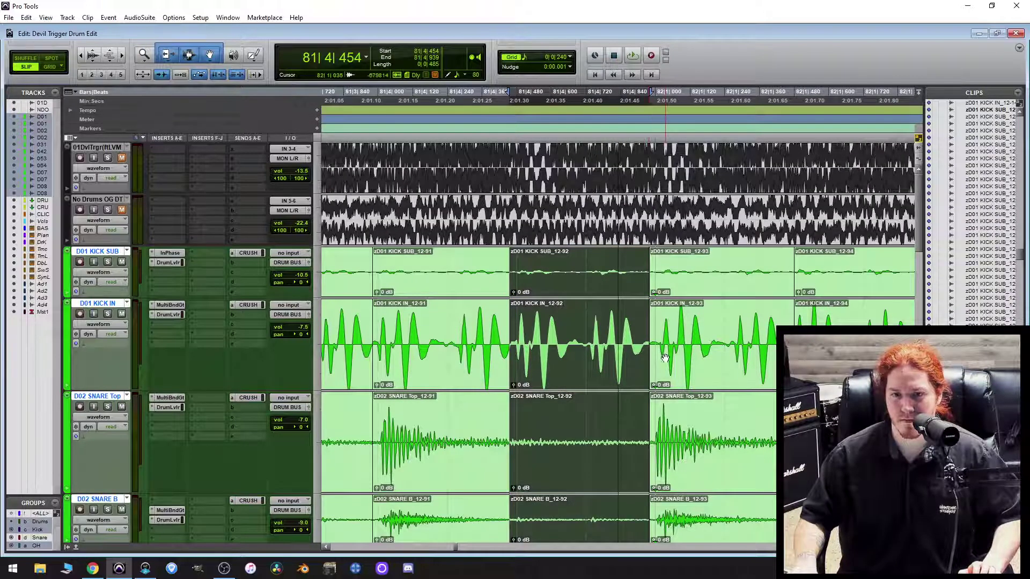
pyautogui.moveTo(655, 349); pyautogui.dragTo(650, 349)
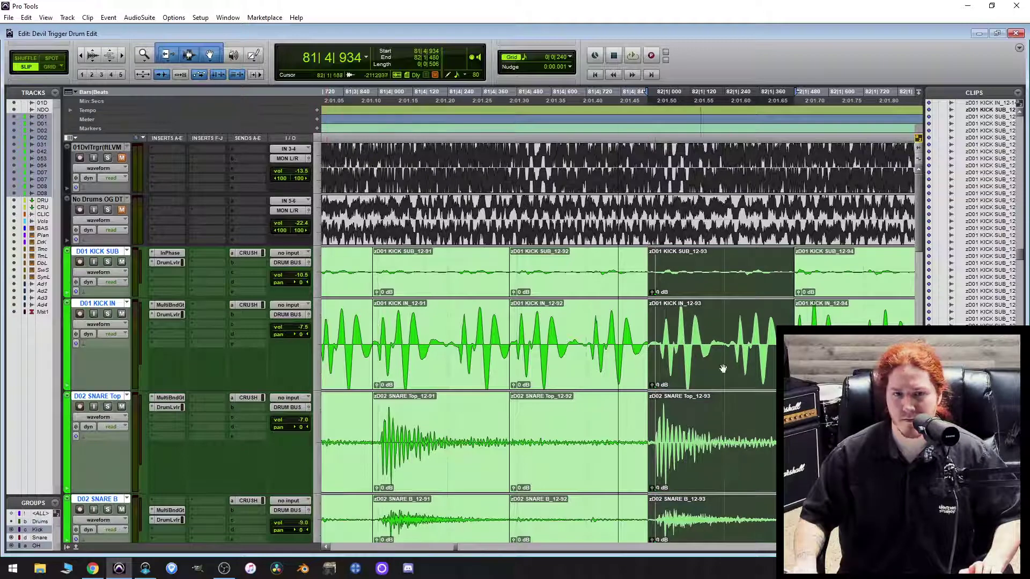
pyautogui.doubleClick(738, 335)
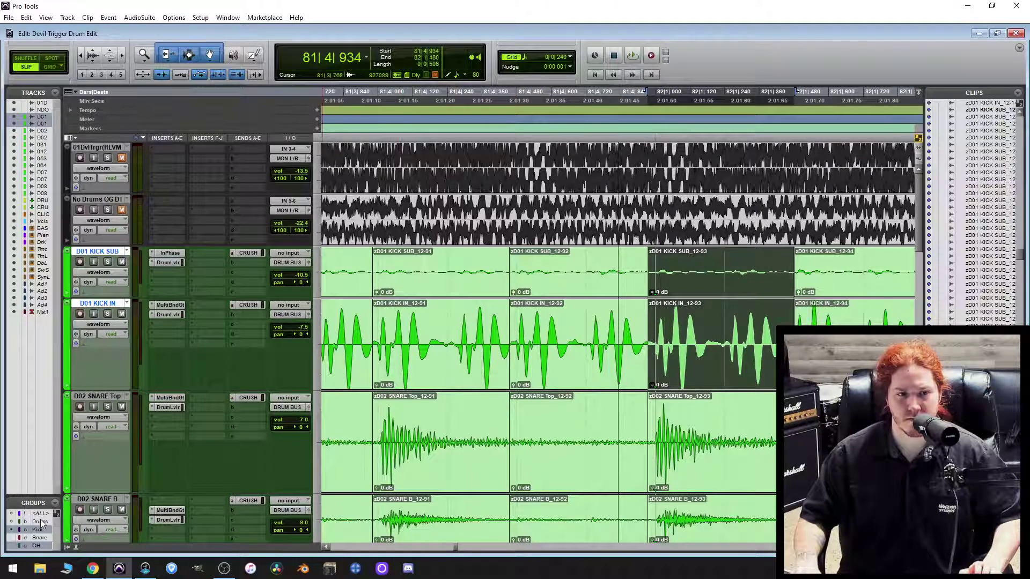
# Extend the starts of the drum clips on the second half of bar 82 beat 1 back to 82|1|455 and of the beat 2 clips to 82|1|921.
pyautogui.hscroll(2, 758, 442)
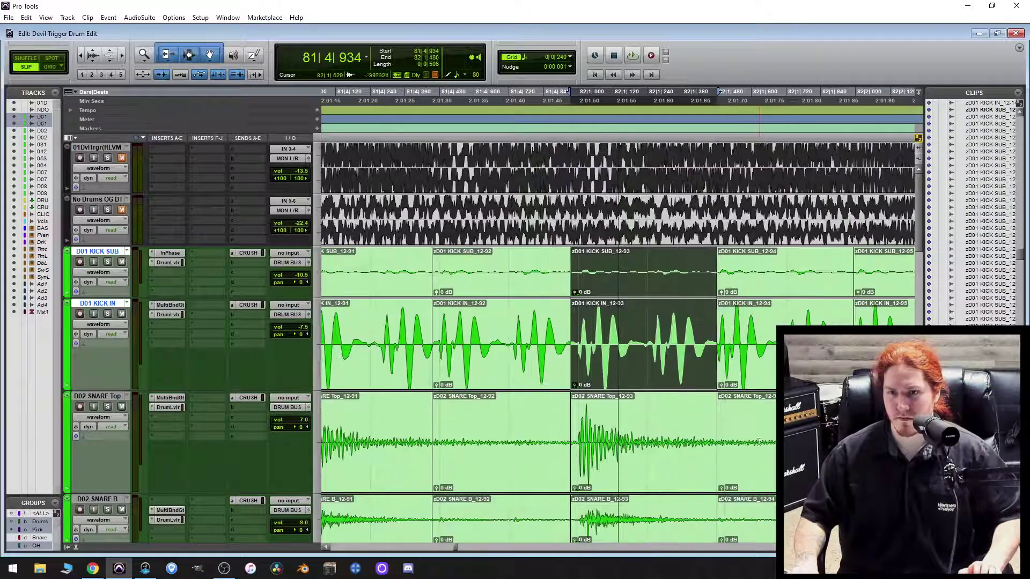
pyautogui.click(721, 349)
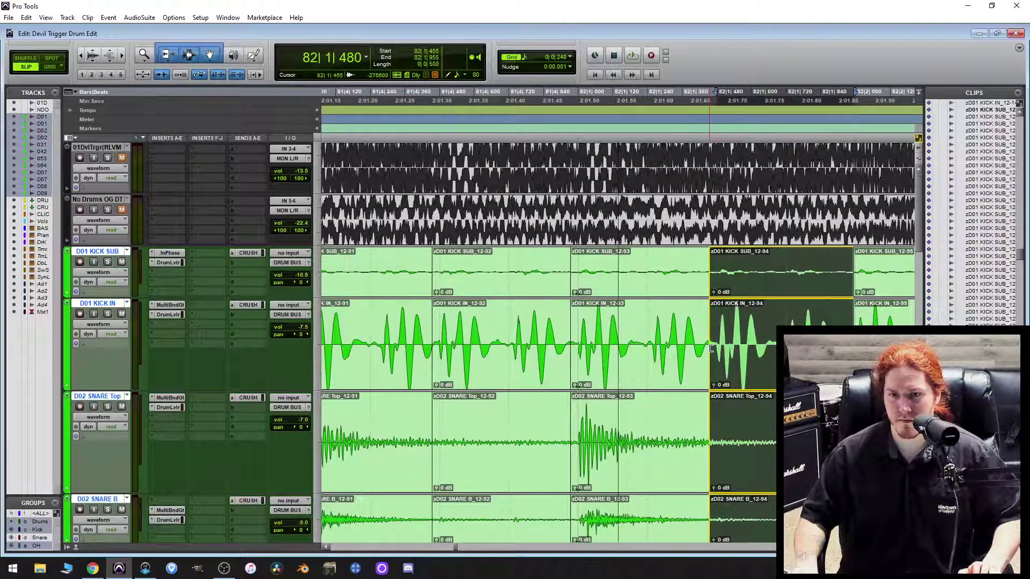
pyautogui.hscroll(2, 774, 347)
pyautogui.scroll(-1, 774, 348)
pyautogui.scroll(-3, 774, 348)
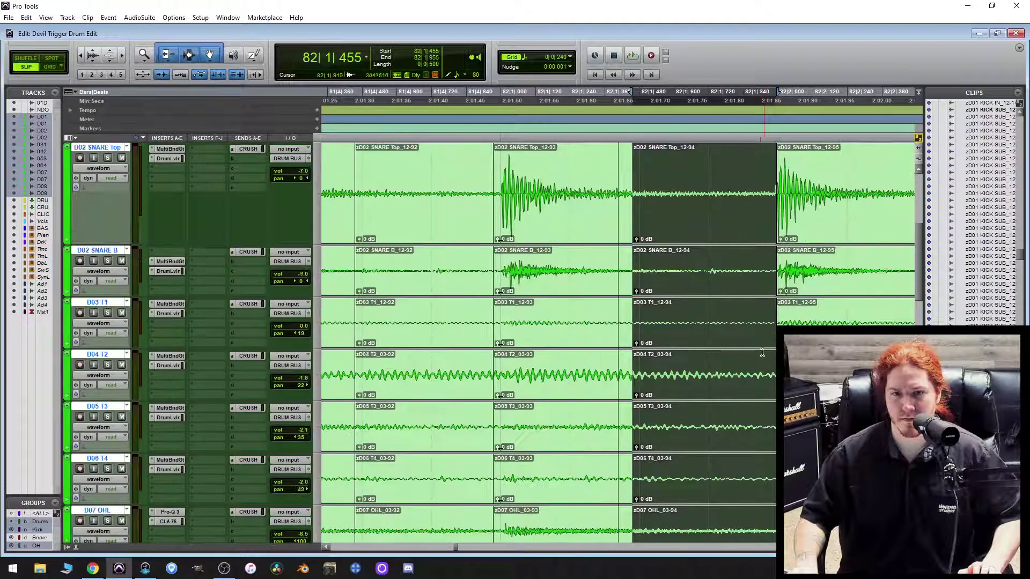
pyautogui.scroll(3, 774, 348)
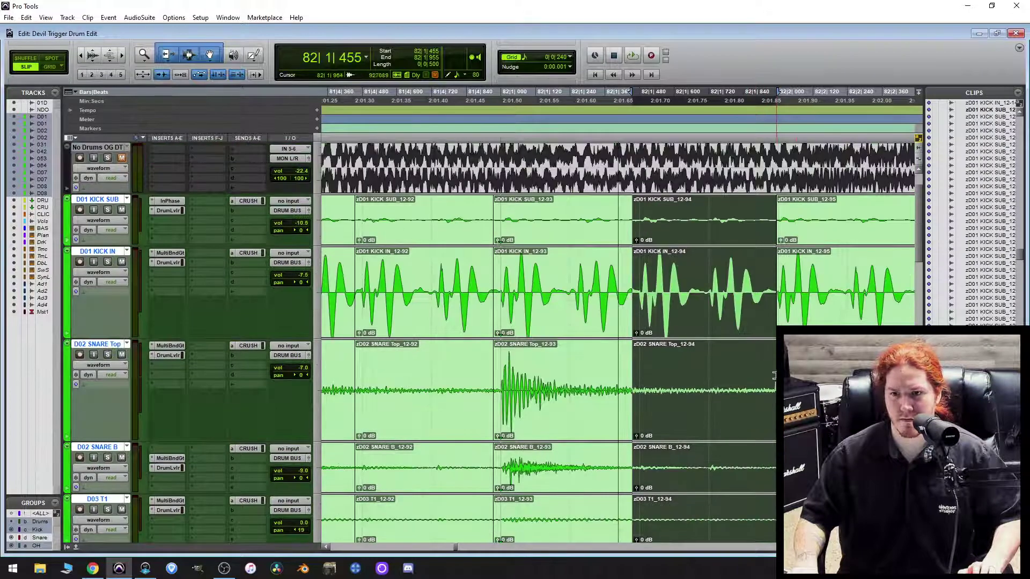
pyautogui.moveTo(775, 379); pyautogui.dragTo(768, 382)
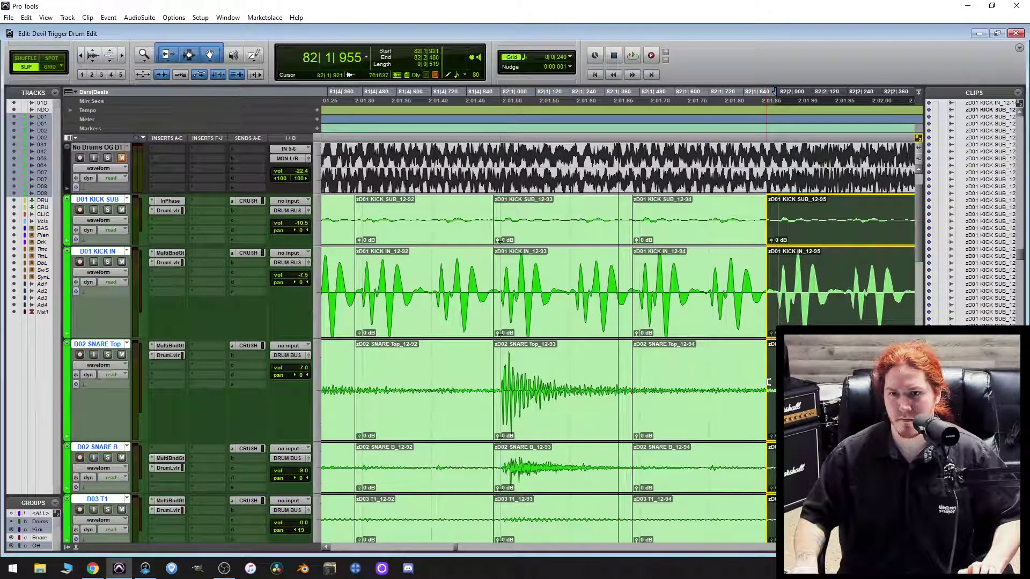
pyautogui.hscroll(4, 651, 395)
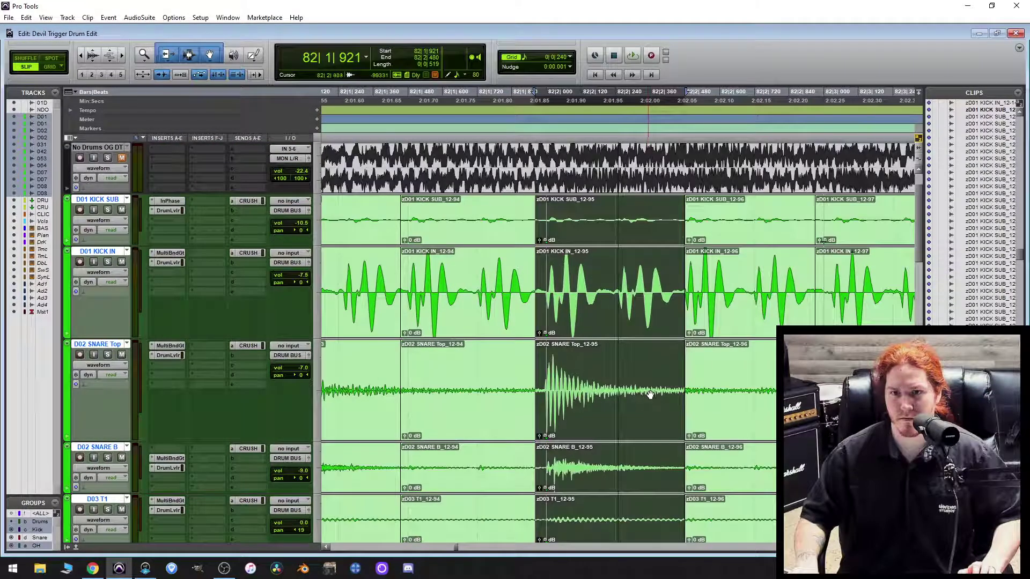
# Extend the starts of the drum clips on the second half of bar 82 beat 2 back to 82|2|444 across all drum tracks.
pyautogui.moveTo(692, 390); pyautogui.dragTo(677, 390)
pyautogui.doubleClick(689, 389)
pyautogui.hscroll(2, 686, 384)
pyautogui.scroll(-4, 686, 384)
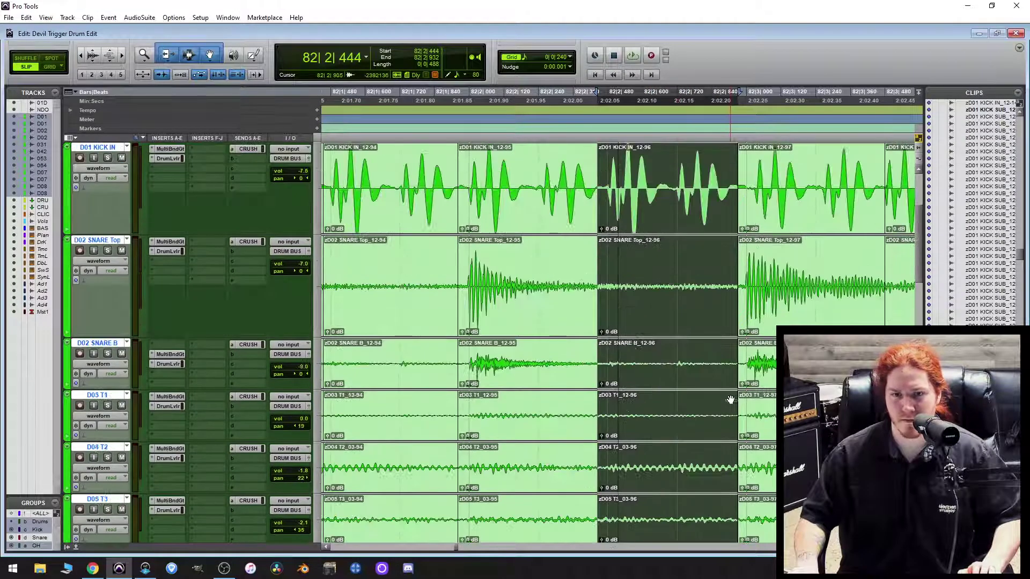
# Extend the starts of the drum clips on the second half of bar 82 beat 3 back to 82|3|446.
pyautogui.hscroll(2, 716, 390)
pyautogui.hscroll(4, 666, 292)
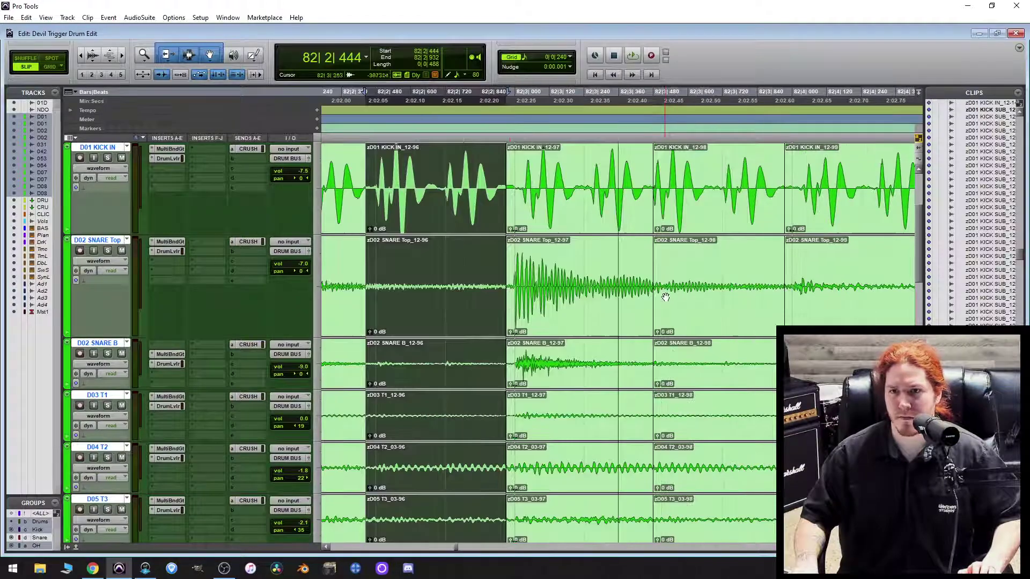
pyautogui.moveTo(658, 287); pyautogui.dragTo(644, 287)
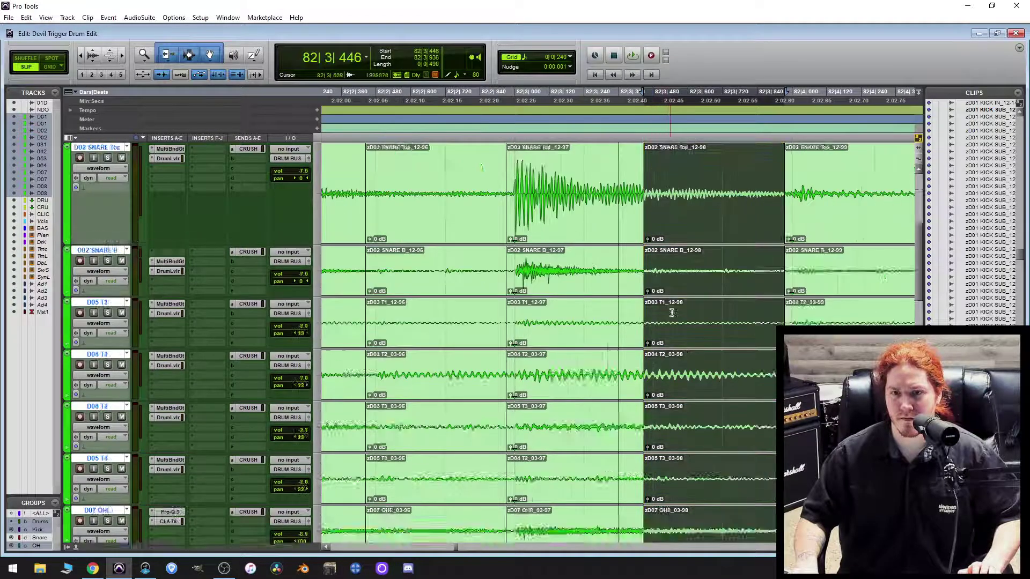
pyautogui.scroll(-5, 678, 329)
pyautogui.scroll(5, 678, 329)
# Extend the starts of the bar 82 beat 4 drum clips back to 82|3|922 across all drum tracks.
pyautogui.hscroll(4, 678, 329)
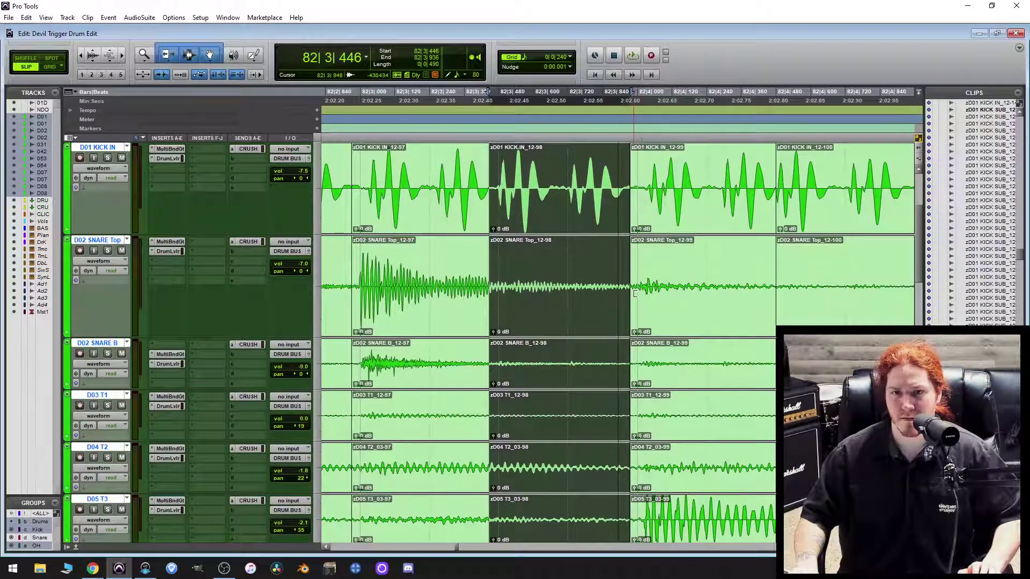
pyautogui.moveTo(634, 293); pyautogui.dragTo(630, 294)
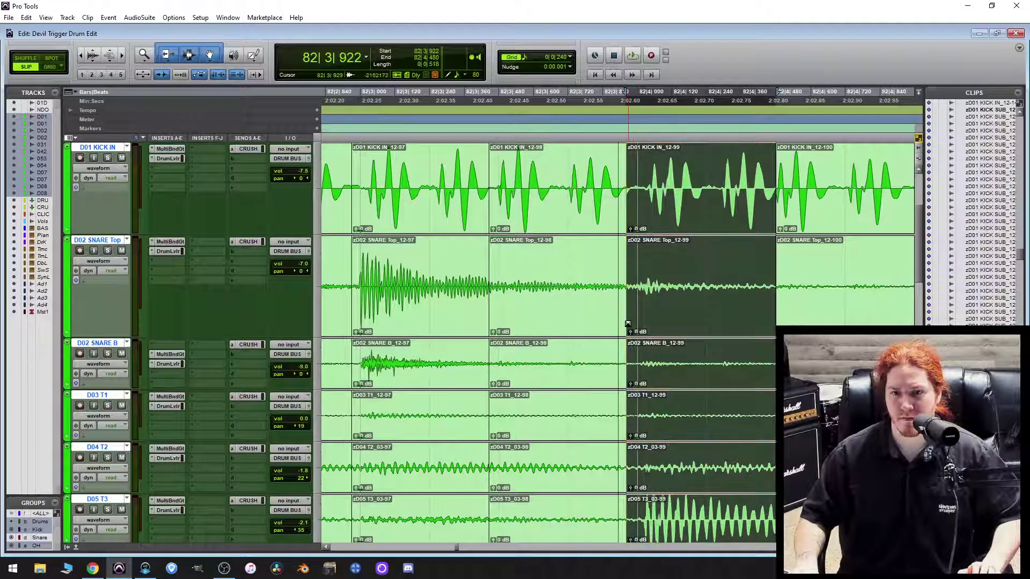
pyautogui.hscroll(2, 621, 336)
pyautogui.scroll(-1, 622, 336)
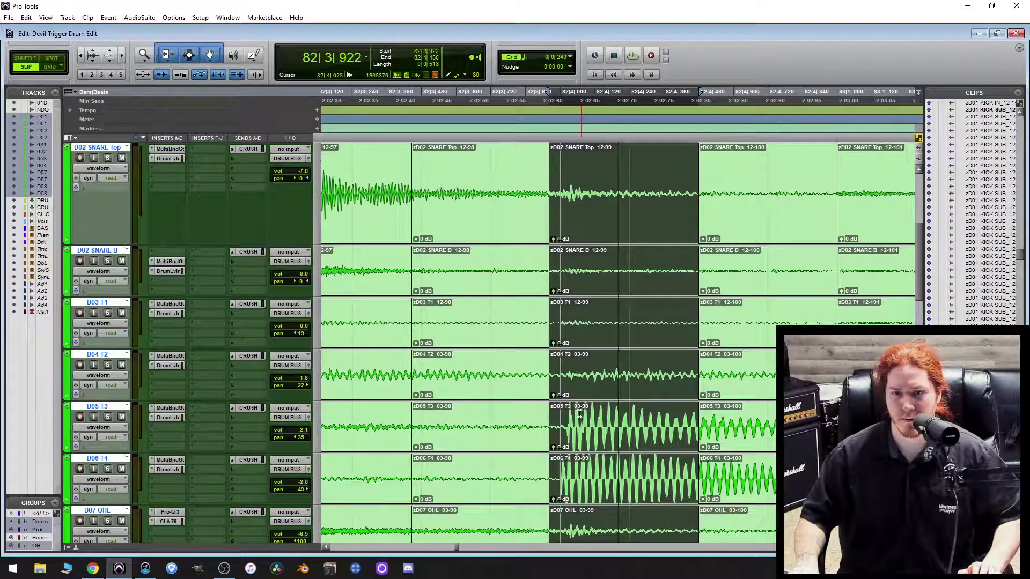
pyautogui.scroll(1, 621, 421)
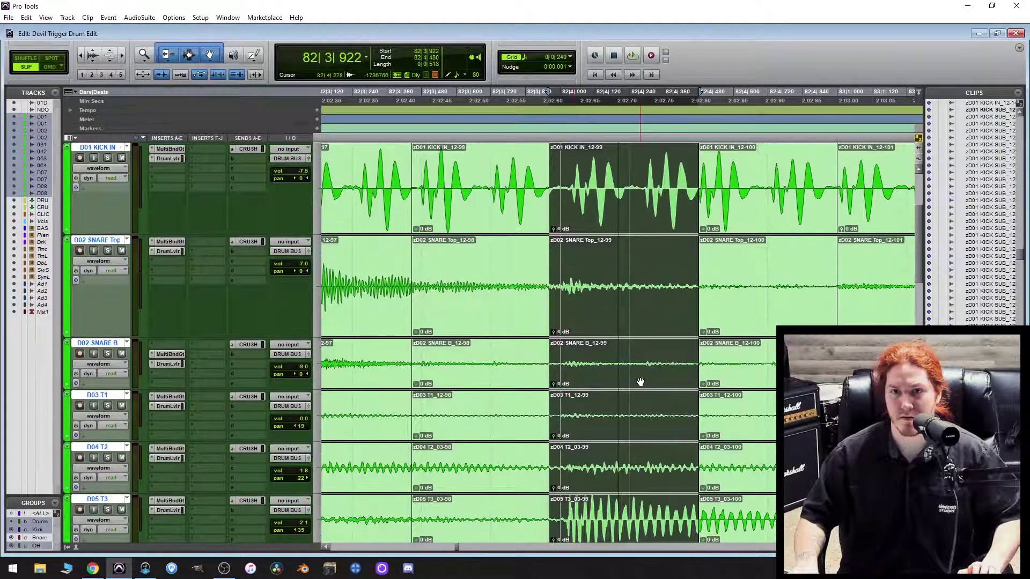
# Shift the drum clips on the second half of bar 82 beat 4 slightly later to end at 83|1|002, keeping their start at 82|4|480.
pyautogui.hscroll(1, 641, 382)
pyautogui.click(663, 437)
pyautogui.press('t')
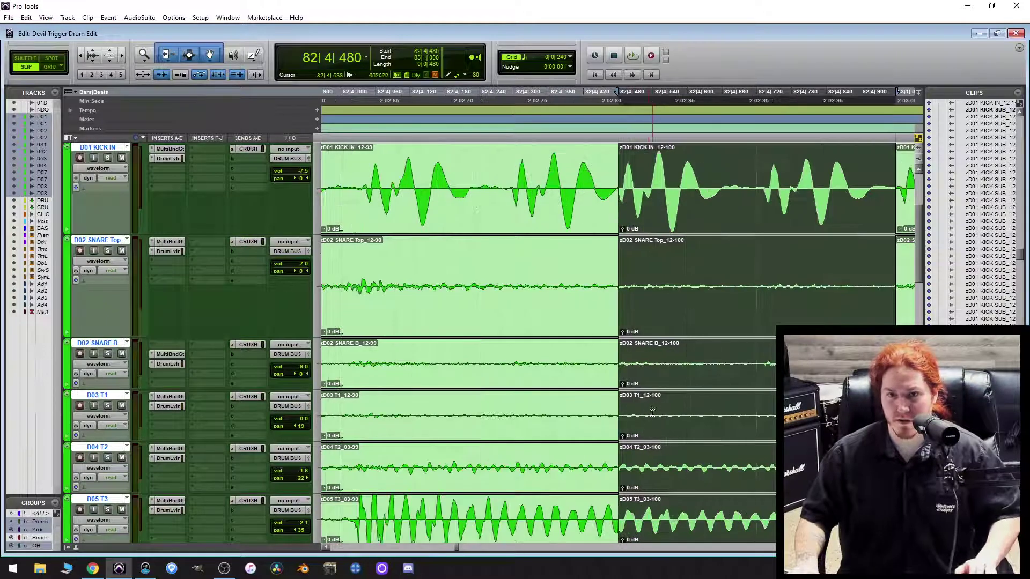
pyautogui.scroll(-2, 653, 412)
pyautogui.press('t')
pyautogui.press('t')
pyautogui.press('t')
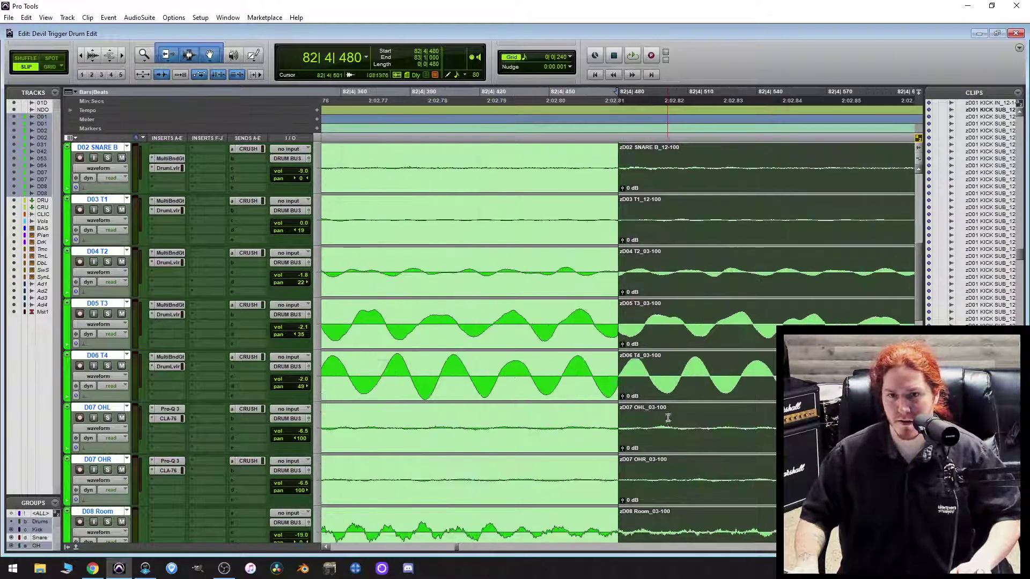
pyautogui.press('KP_Add')
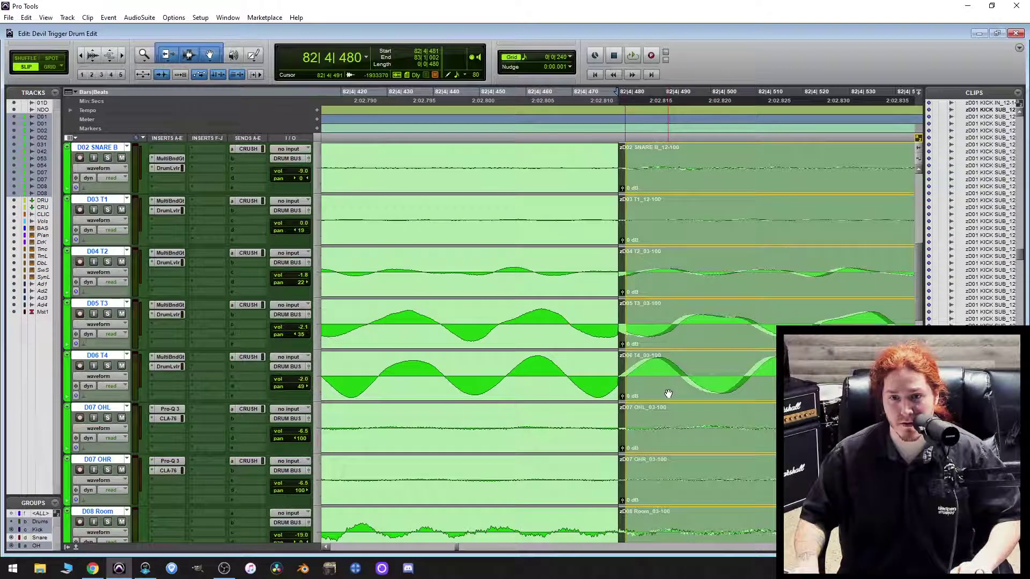
pyautogui.scroll(2, 658, 389)
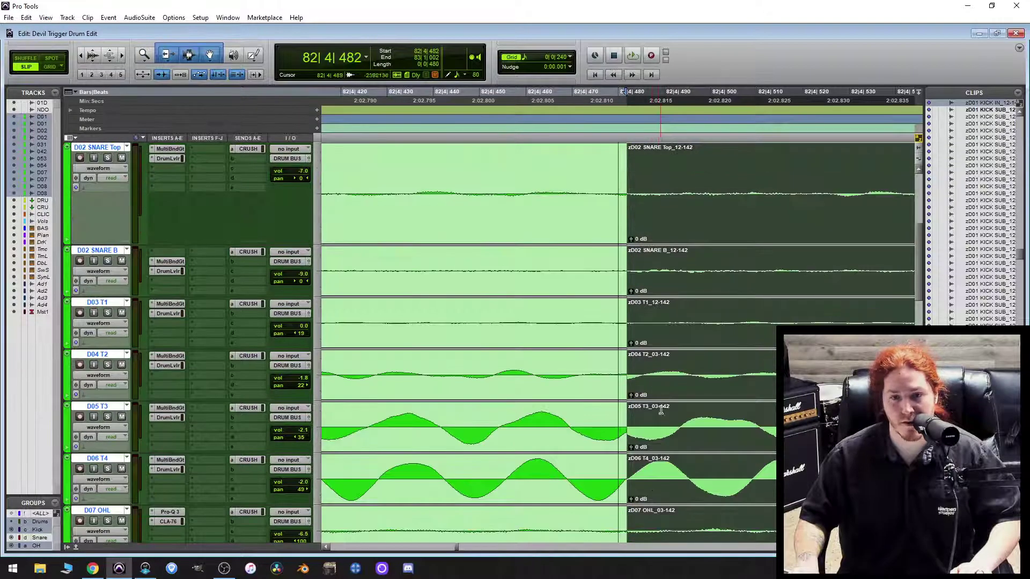
pyautogui.press('r')
pyautogui.press('r')
pyautogui.press('r')
pyautogui.press('r')
pyautogui.scroll(-2, 573, 487)
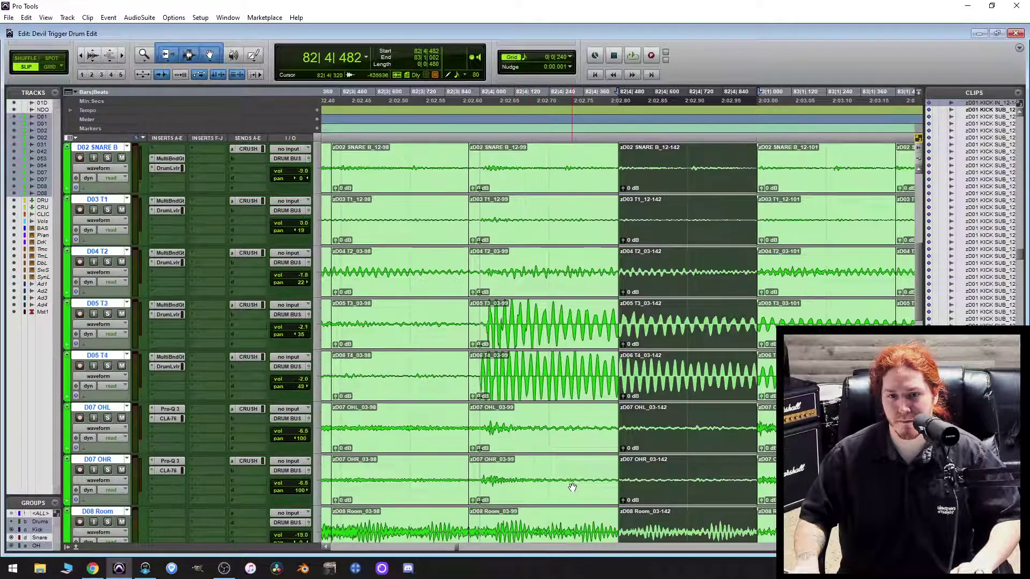
# Move the bar 83 beat 1 drum clips slightly earlier and extend their start so they begin at 82|4|958.
pyautogui.scroll(3, 606, 466)
pyautogui.click(802, 283)
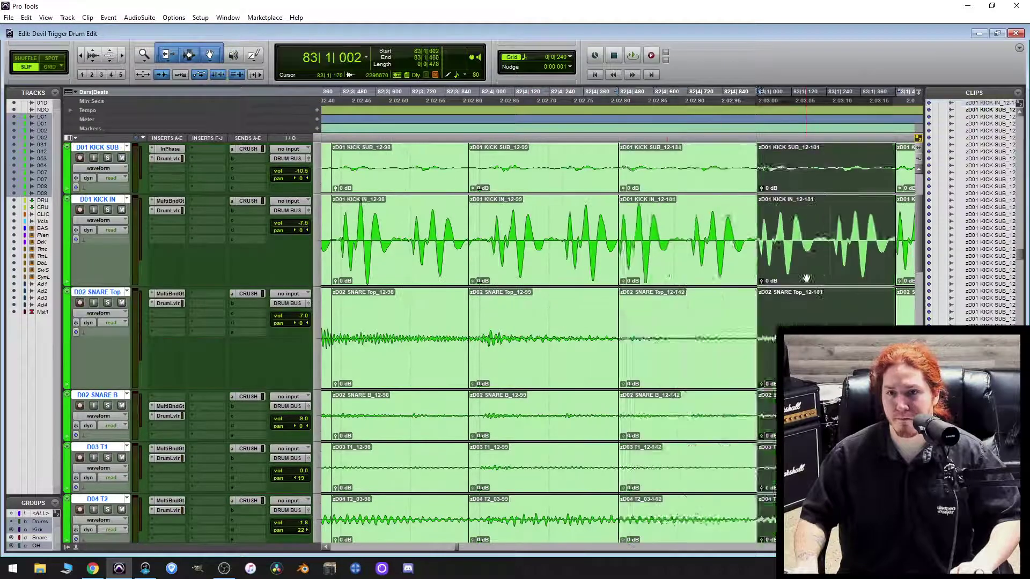
pyautogui.hscroll(3, 786, 290)
pyautogui.hscroll(2, 642, 280)
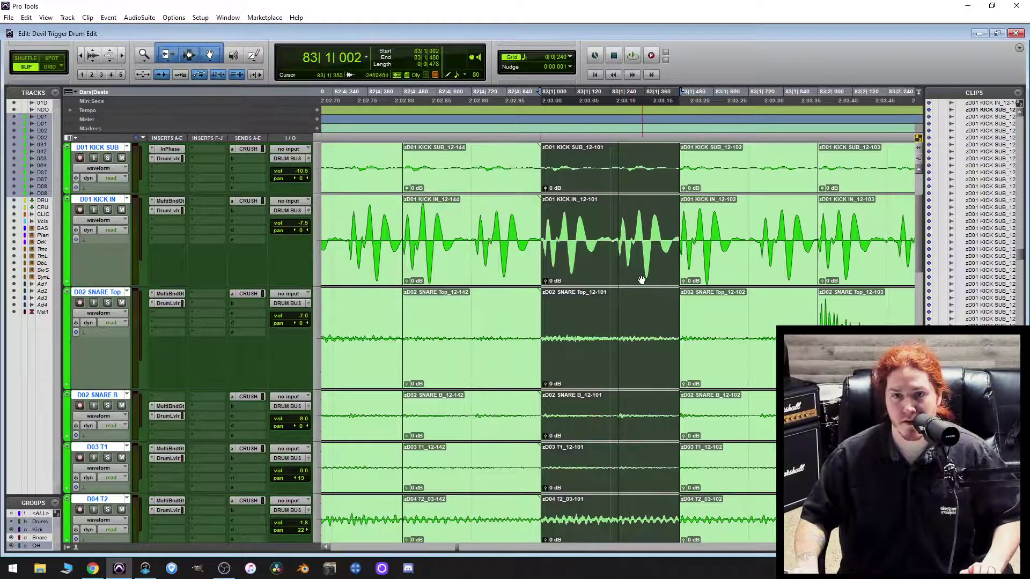
pyautogui.scroll(-4, 611, 265)
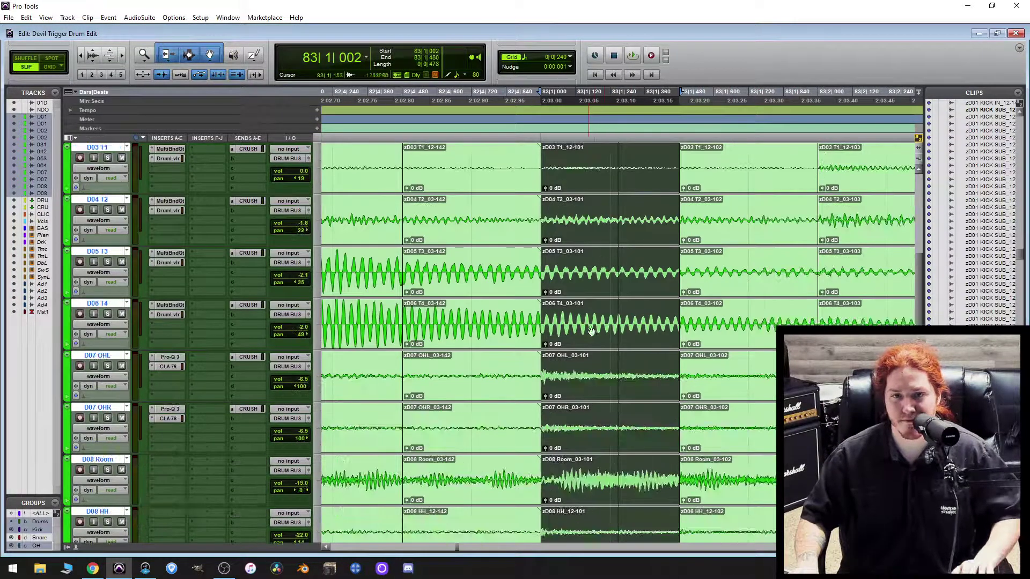
pyautogui.scroll(4, 591, 331)
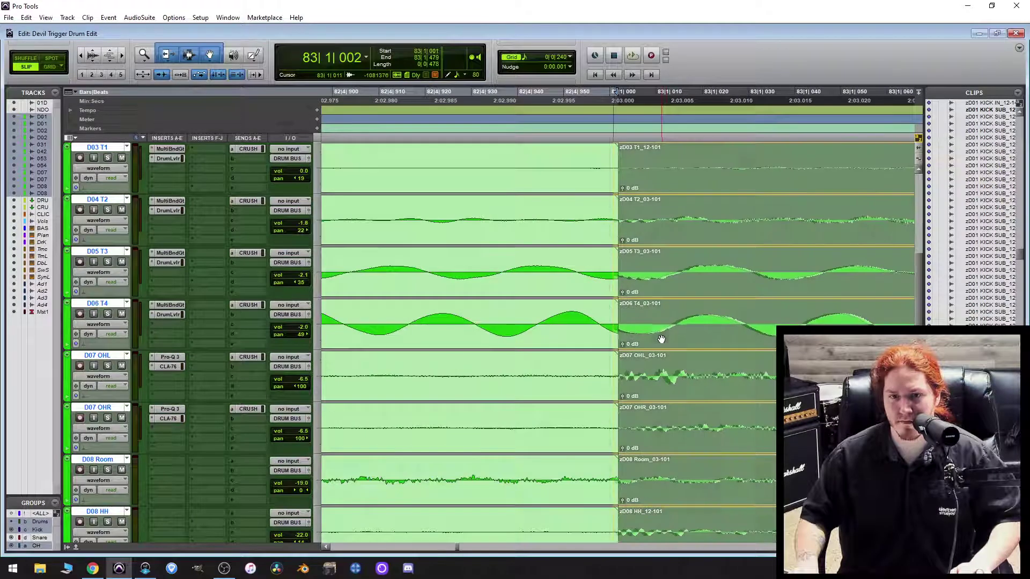
pyautogui.moveTo(618, 309); pyautogui.dragTo(606, 310)
pyautogui.scroll(2, 672, 339)
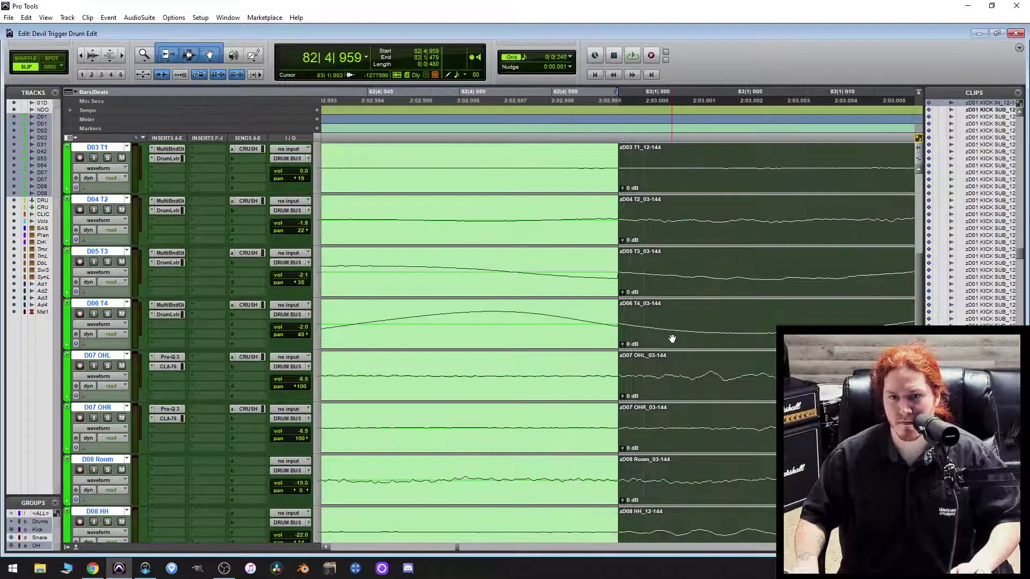
pyautogui.moveTo(672, 339); pyautogui.dragTo(653, 334)
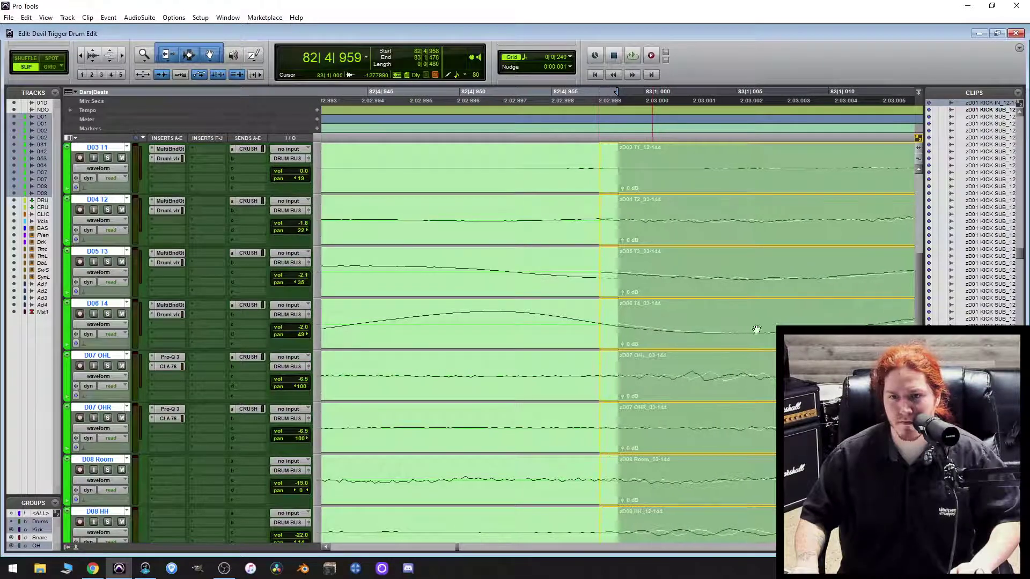
pyautogui.press('r')
pyautogui.press('r')
pyautogui.press('r')
pyautogui.press('r')
pyautogui.press('r')
pyautogui.press('r')
pyautogui.press('r')
# Extend the starts of the drum clips on the second half of bar 83 beat 1 back to 83|1|457 in small nudges.
pyautogui.click(721, 283)
pyautogui.press('t')
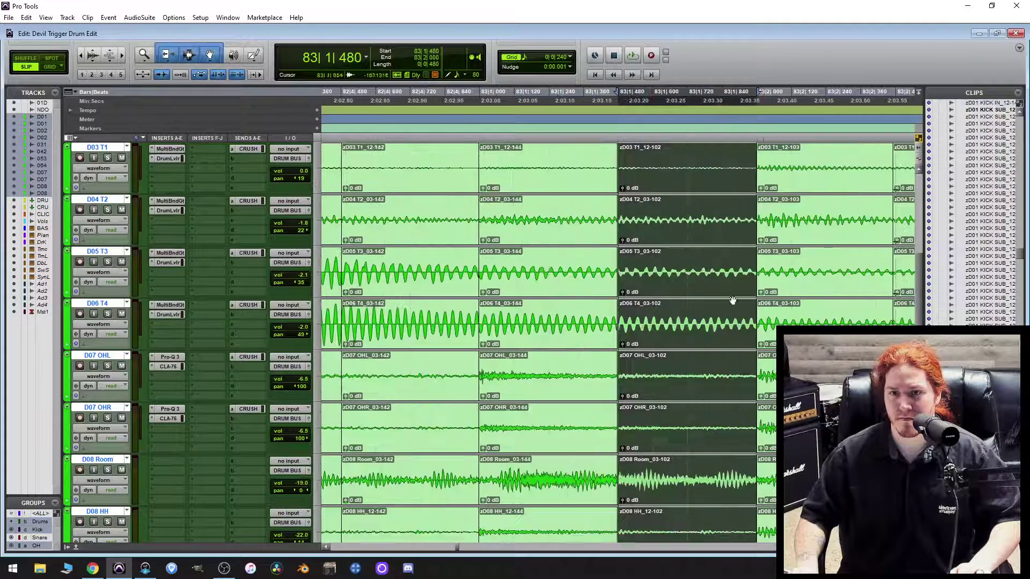
pyautogui.scroll(5, 732, 299)
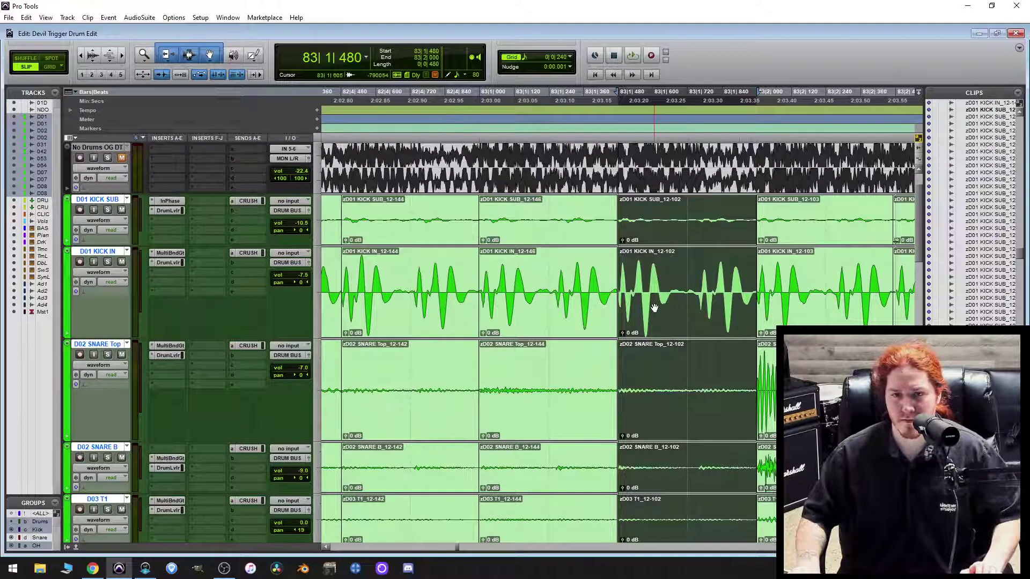
pyautogui.press(',')
pyautogui.press(',')
pyautogui.press(',')
pyautogui.press(',')
pyautogui.press(',')
pyautogui.press(',')
pyautogui.press(',')
pyautogui.press(',')
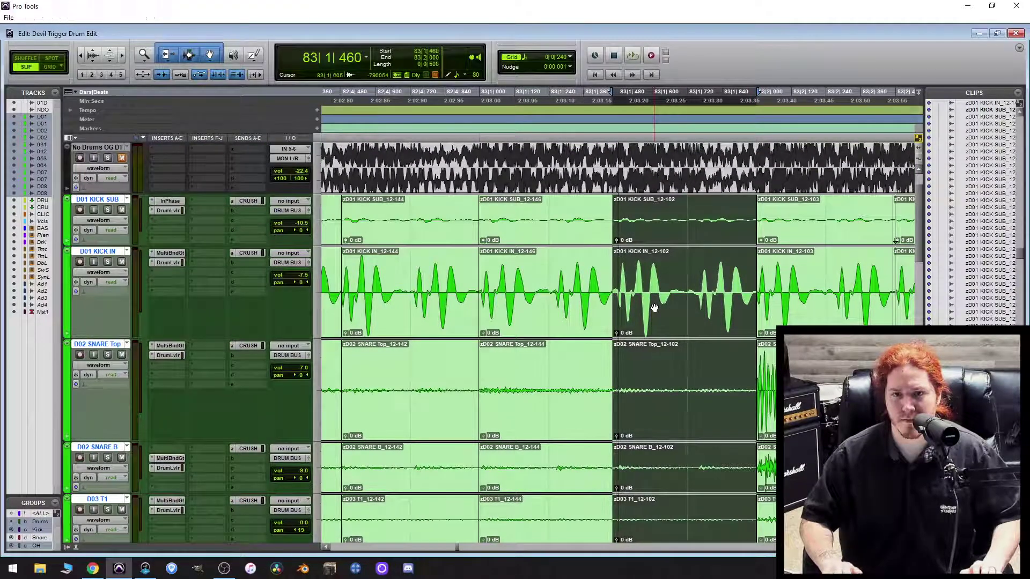
pyautogui.press(',')
# Extend the starts of the bar 83 beat 1 drum clips back to 82|4|944 across all drum tracks.
pyautogui.click(486, 286)
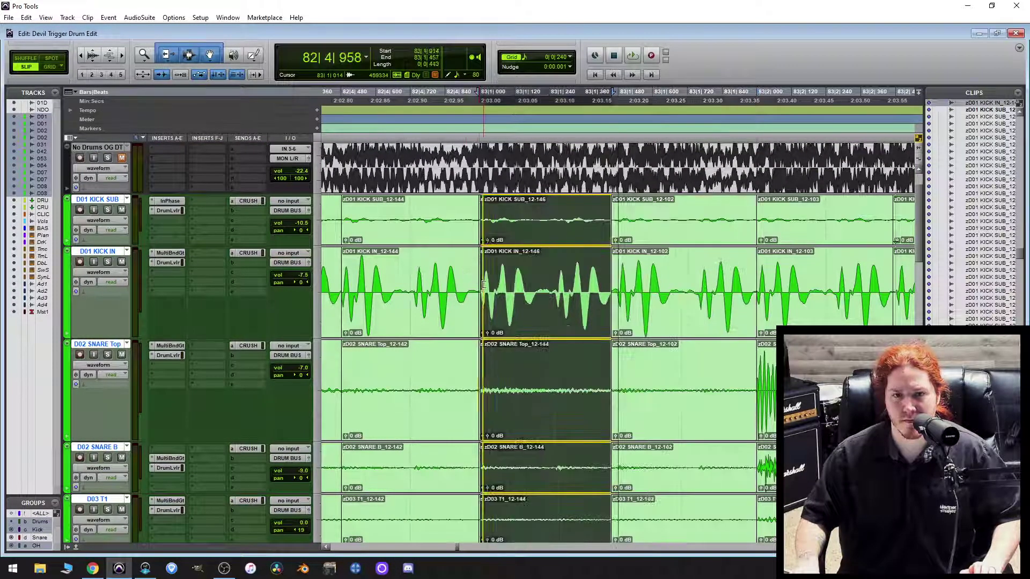
pyautogui.scroll(-3, 572, 390)
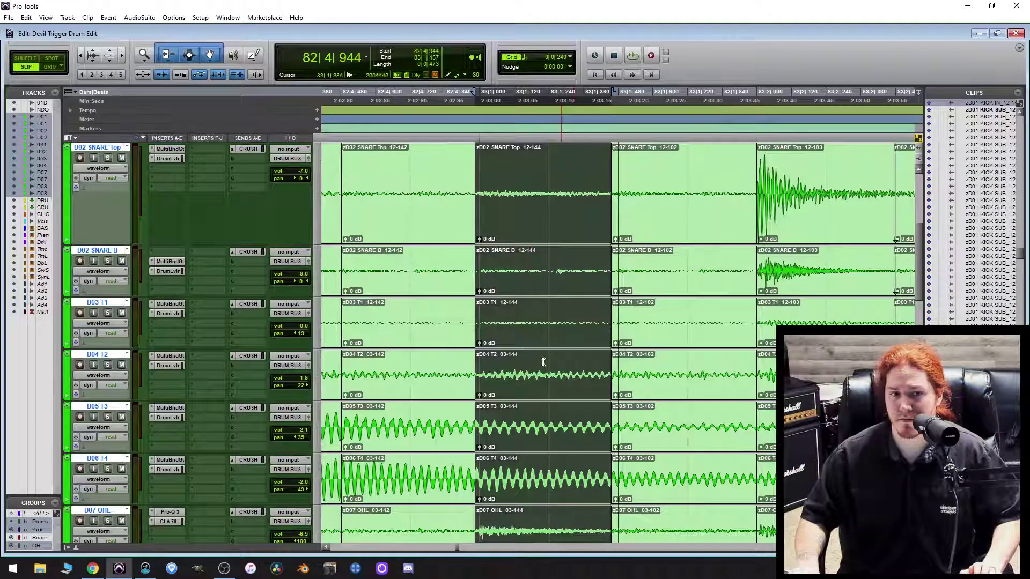
pyautogui.scroll(3, 462, 369)
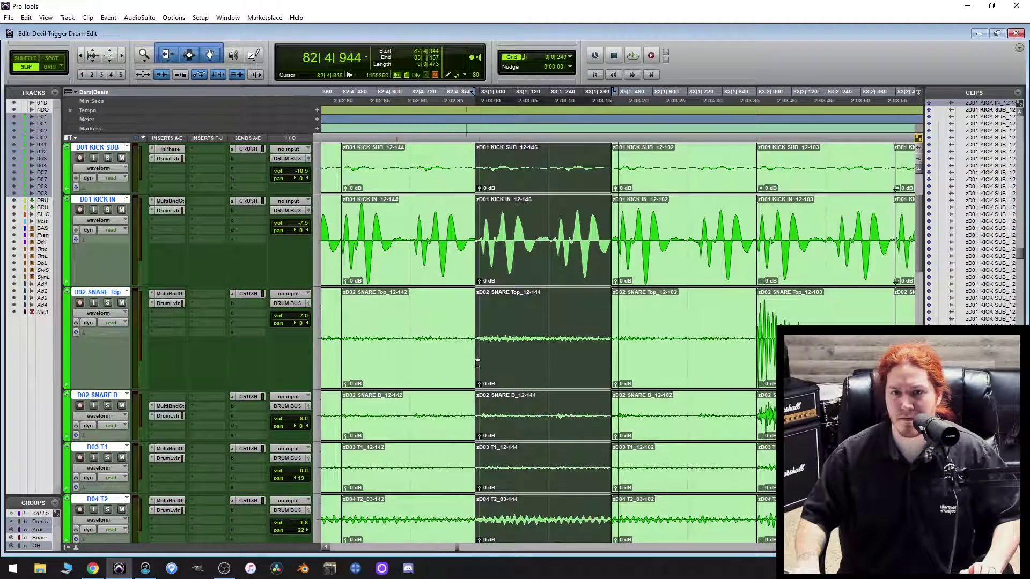
# Extend the starts of the bar 83 beat 2 drum clips back to 83|1|930, ahead of the snare hit.
pyautogui.hscroll(3, 397, 354)
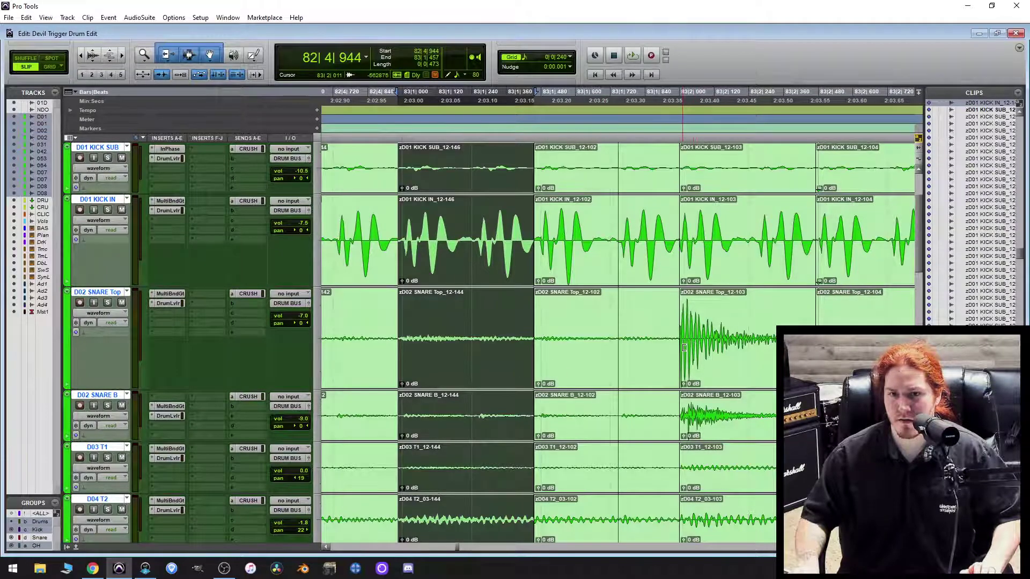
pyautogui.moveTo(684, 349); pyautogui.dragTo(675, 346)
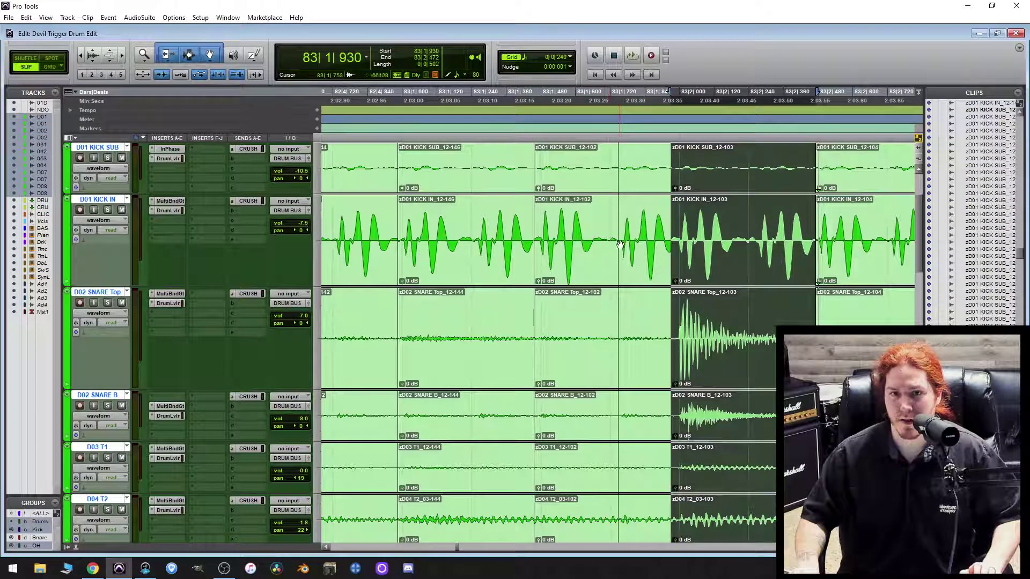
pyautogui.hscroll(6, 620, 245)
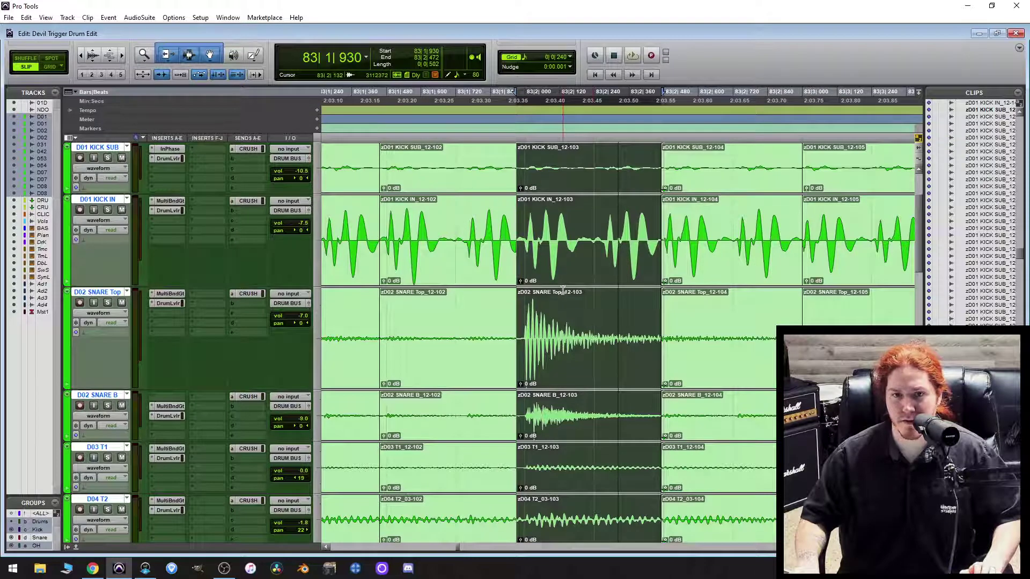
pyautogui.scroll(-5, 476, 293)
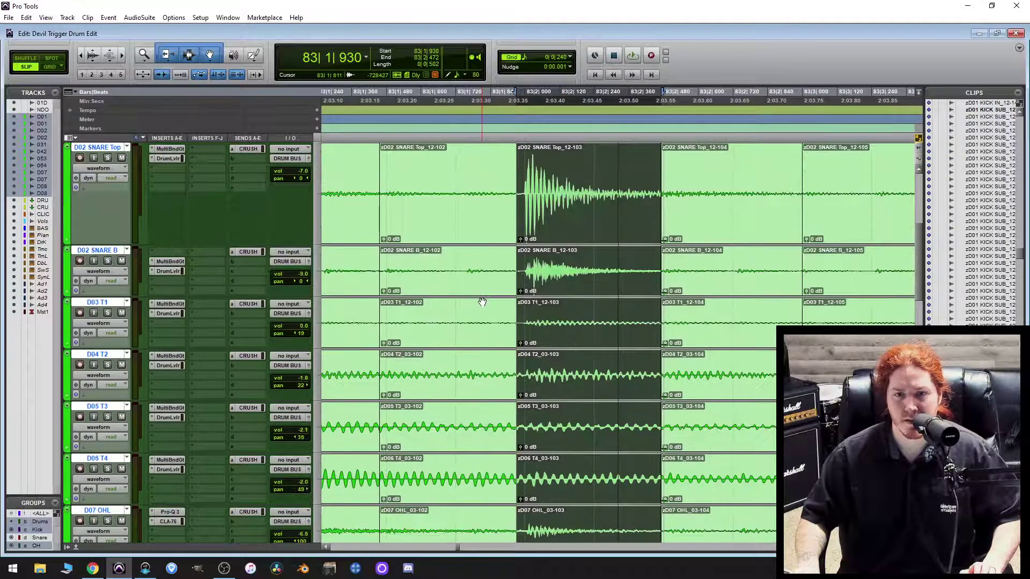
pyautogui.scroll(-1, 493, 307)
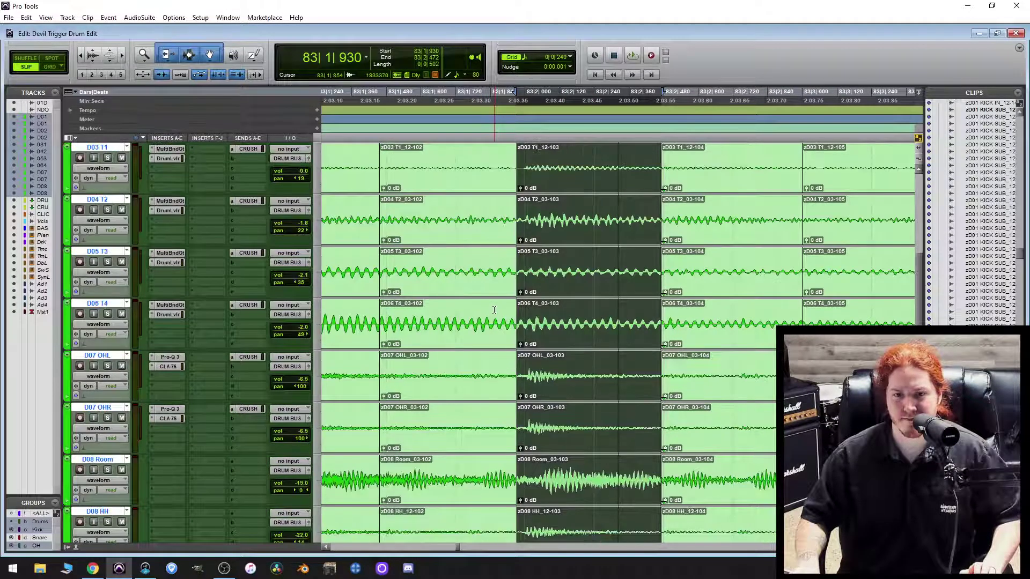
pyautogui.scroll(5, 494, 310)
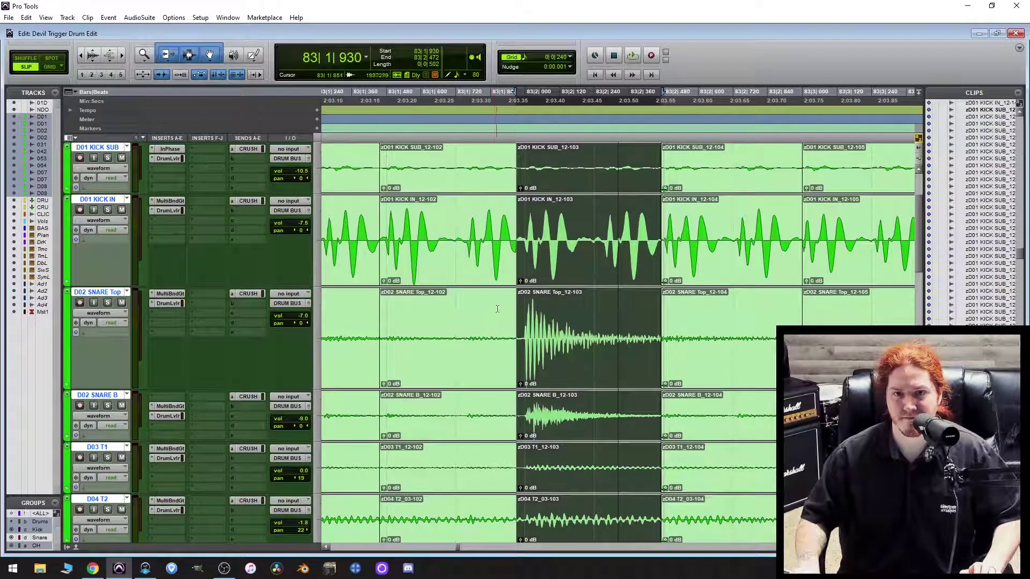
# Extend the starts of the drum clips on the second half of bar 83 beat 2 back to 83|2|459.
pyautogui.hscroll(2, 639, 294)
pyautogui.click(587, 245)
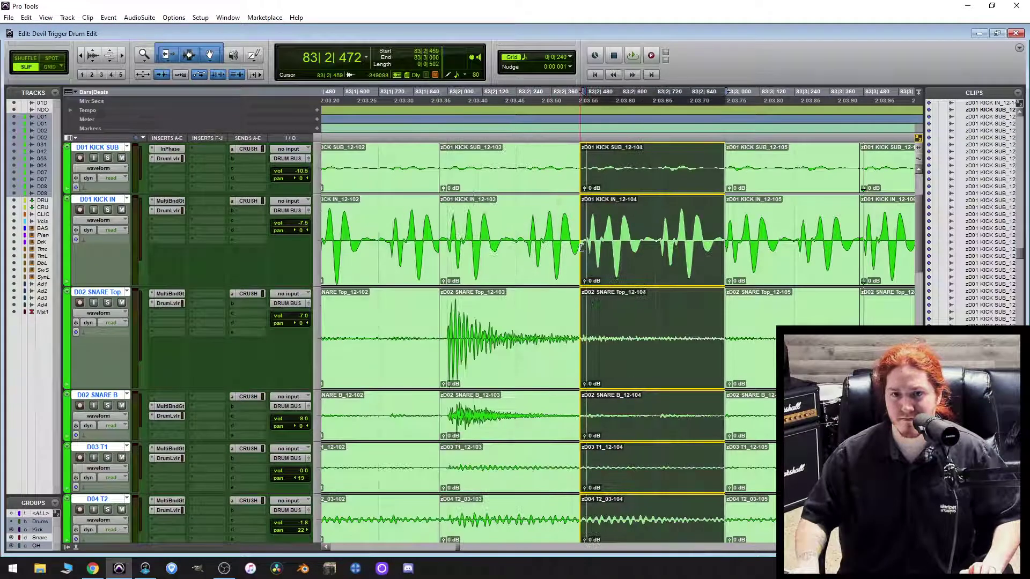
pyautogui.scroll(-5, 617, 284)
pyautogui.scroll(5, 633, 303)
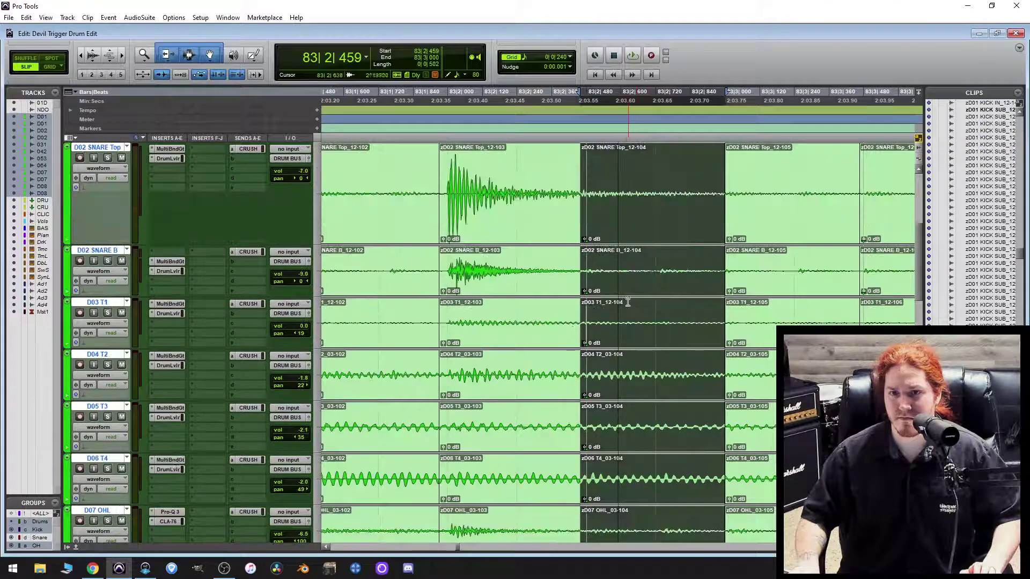
# Extend the starts of the bar 83 beat 3 drum clips back to 83|2|938 across all drum tracks.
pyautogui.hscroll(4, 627, 302)
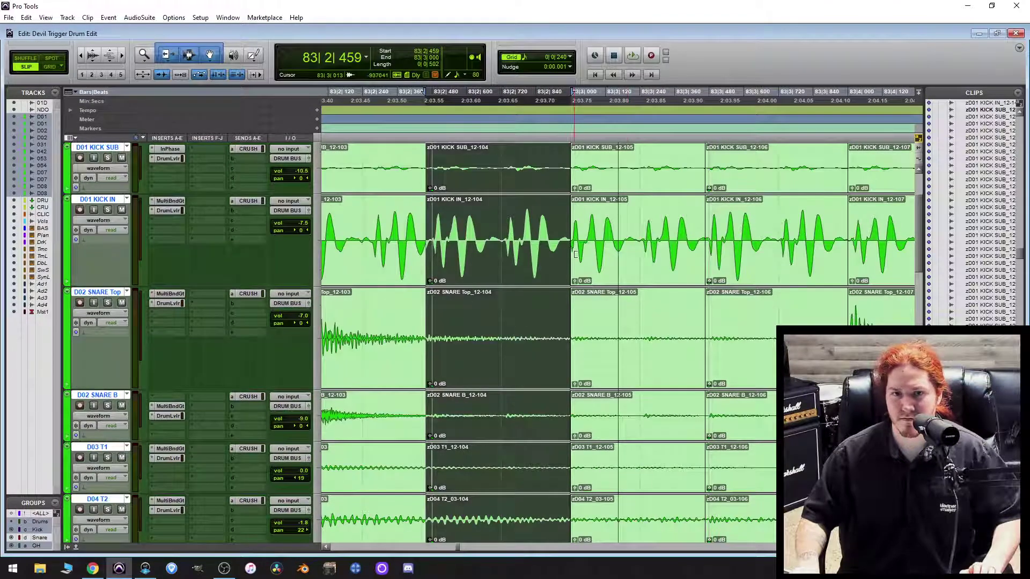
pyautogui.moveTo(576, 254); pyautogui.dragTo(569, 256)
pyautogui.hscroll(2, 586, 272)
pyautogui.scroll(-4, 622, 298)
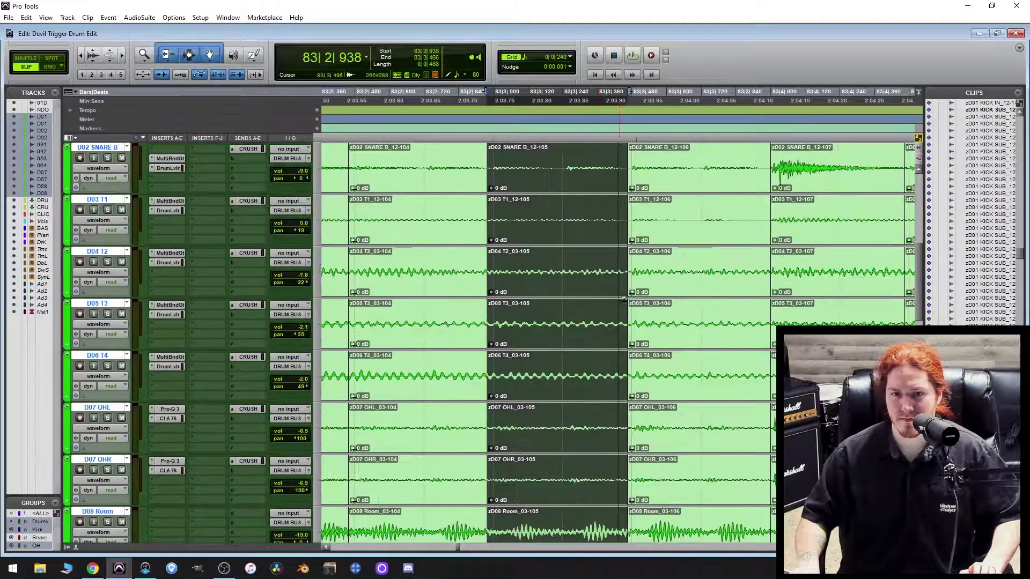
pyautogui.scroll(2, 637, 305)
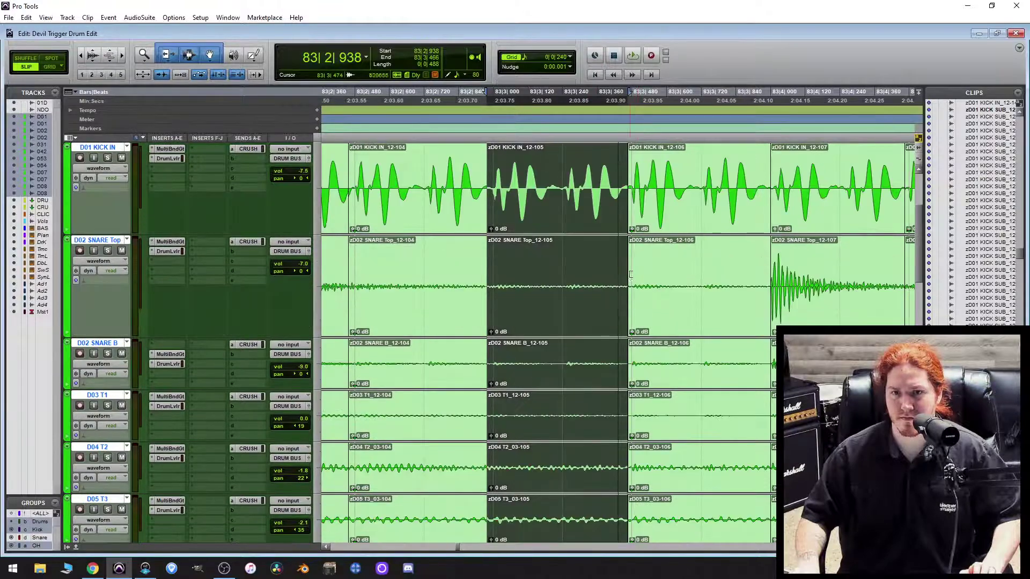
# Extend the starts of the drum clips on the second half of bar 83 beat 3 back to 83|3|463.
pyautogui.hscroll(2, 631, 275)
pyautogui.moveTo(555, 197); pyautogui.dragTo(554, 201)
pyautogui.scroll(-2, 625, 273)
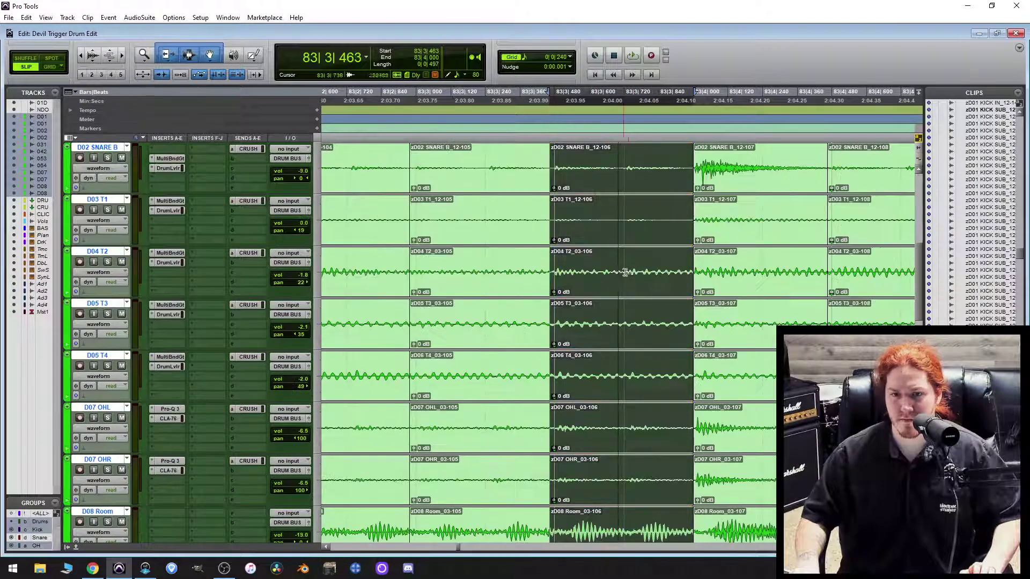
# Extend the starts of the bar 83 beat 4 drum clips back to 83|3|934, ahead of the snare hit.
pyautogui.scroll(3, 628, 275)
pyautogui.hscroll(1, 622, 271)
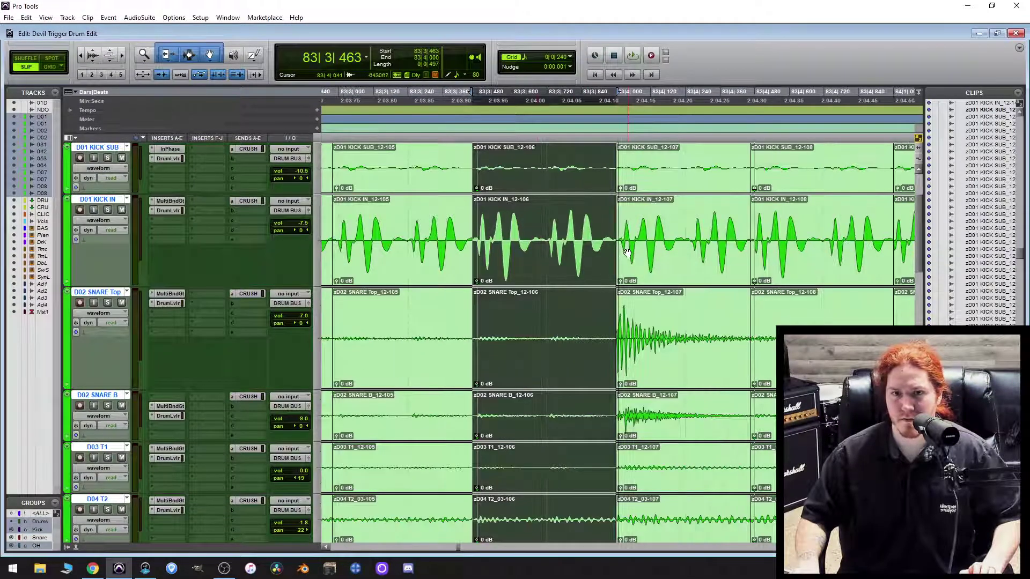
pyautogui.moveTo(627, 253); pyautogui.dragTo(618, 252)
pyautogui.scroll(-4, 666, 298)
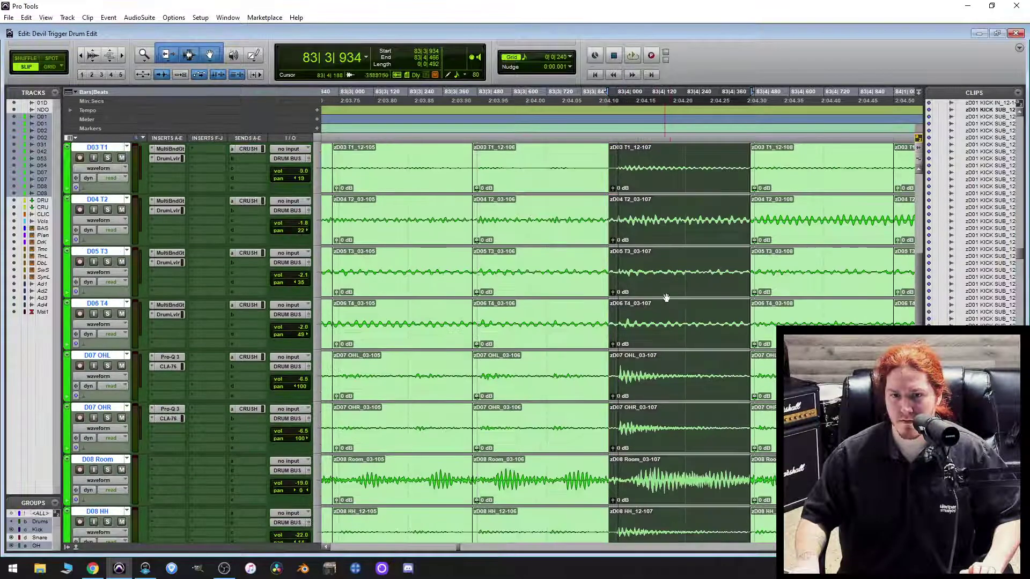
# Extend the starts of the bar 84 beat 1 drum clips back to 83|4|937 across all drum tracks.
pyautogui.scroll(4, 666, 298)
pyautogui.hscroll(4, 644, 241)
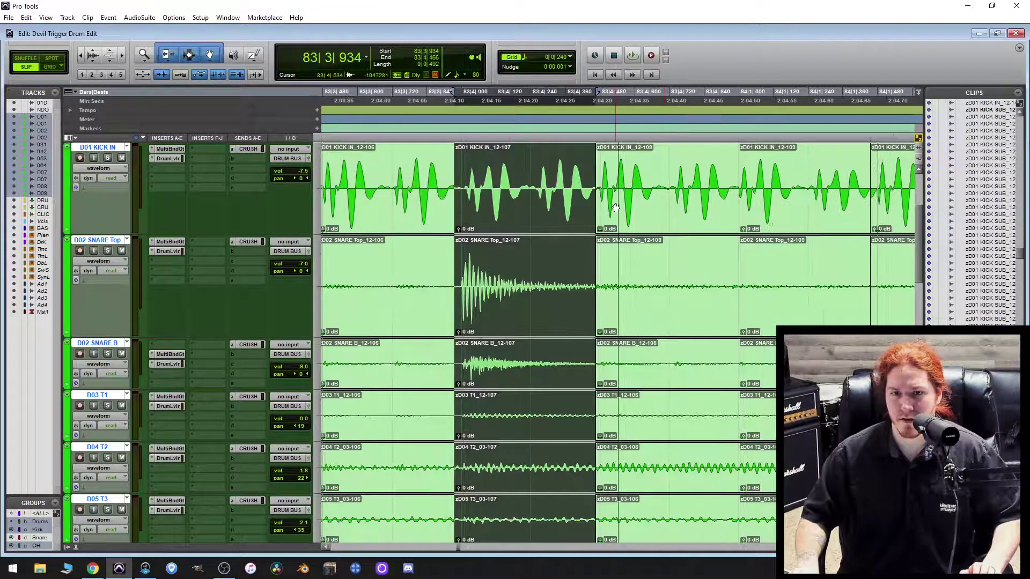
pyautogui.moveTo(739, 195); pyautogui.dragTo(725, 194)
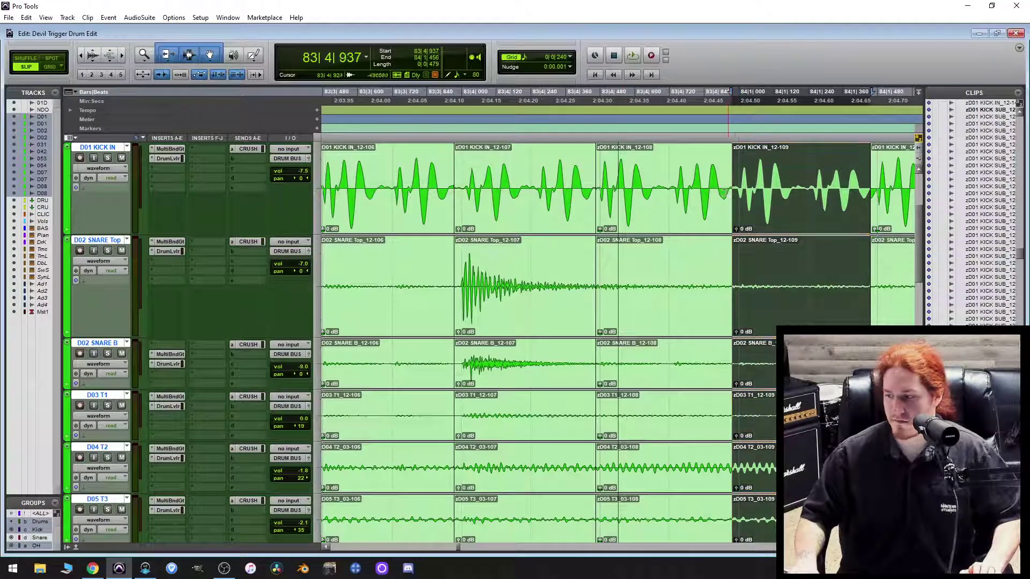
# Extend the starts of the drum clips on the second half of bar 84 beat 1 back to 84|1|448.
pyautogui.hscroll(4, 824, 238)
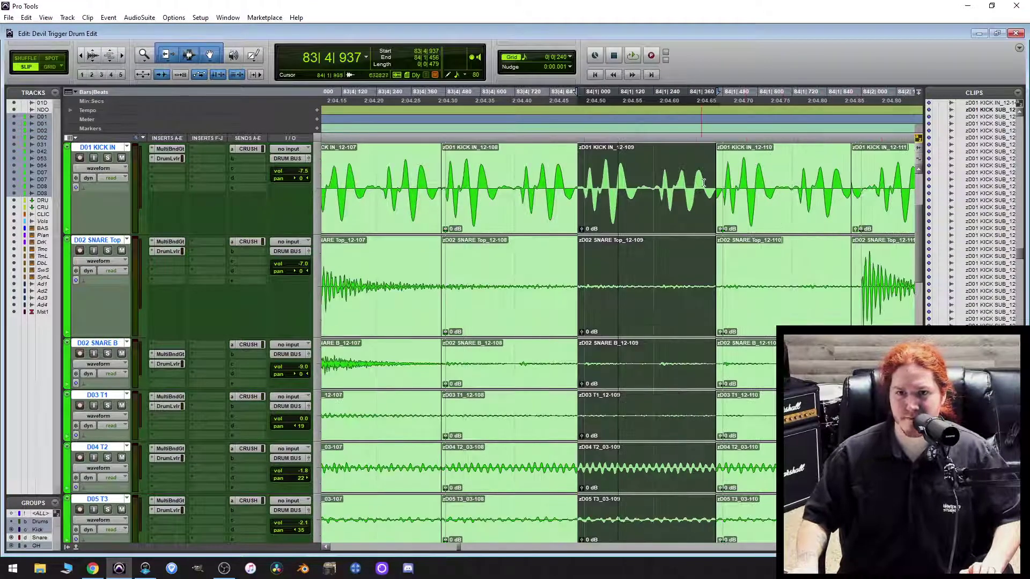
pyautogui.scroll(-4, 704, 185)
pyautogui.scroll(6, 722, 243)
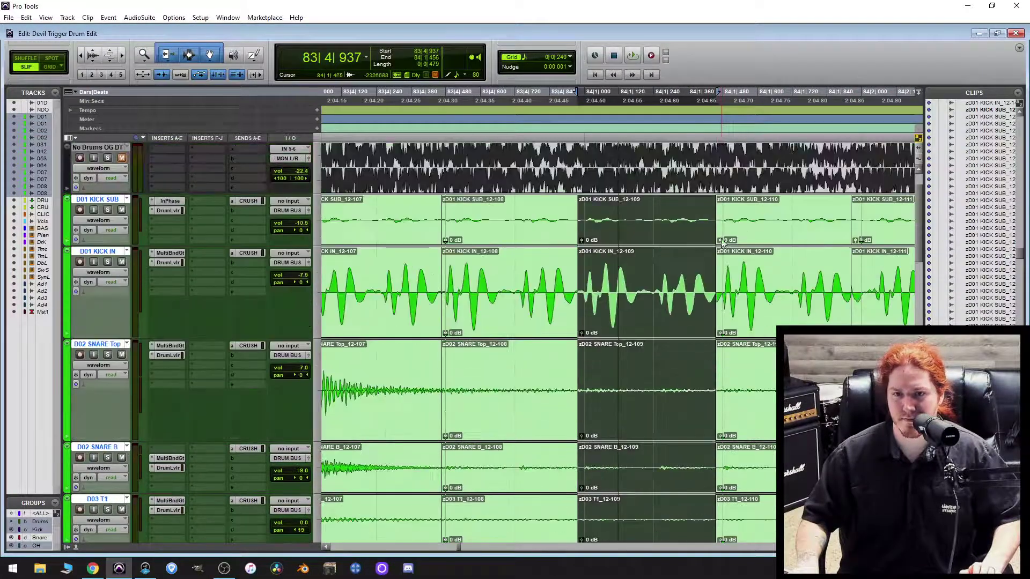
pyautogui.hscroll(2, 723, 243)
pyautogui.scroll(-1, 643, 272)
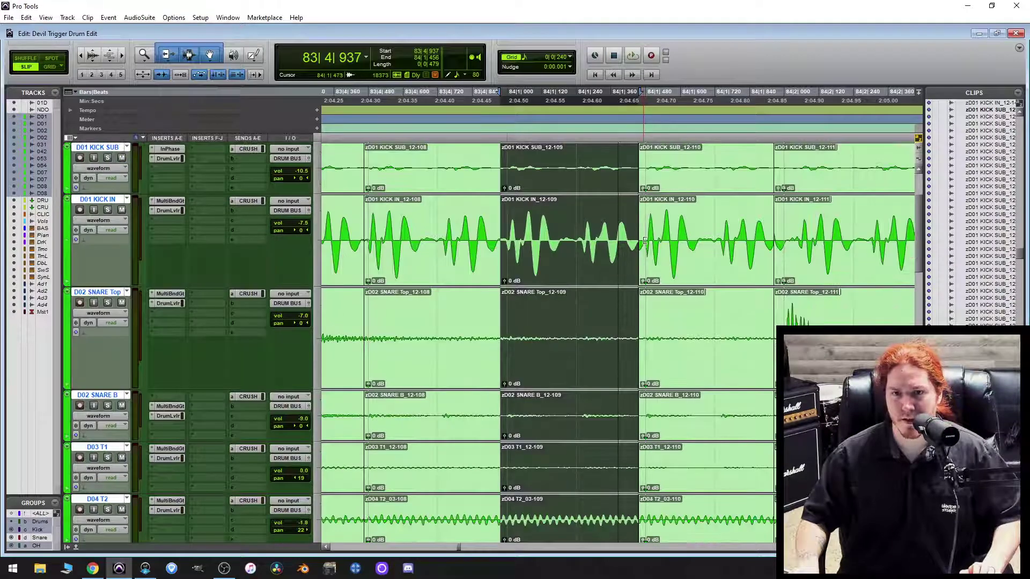
pyautogui.moveTo(645, 241); pyautogui.dragTo(639, 253)
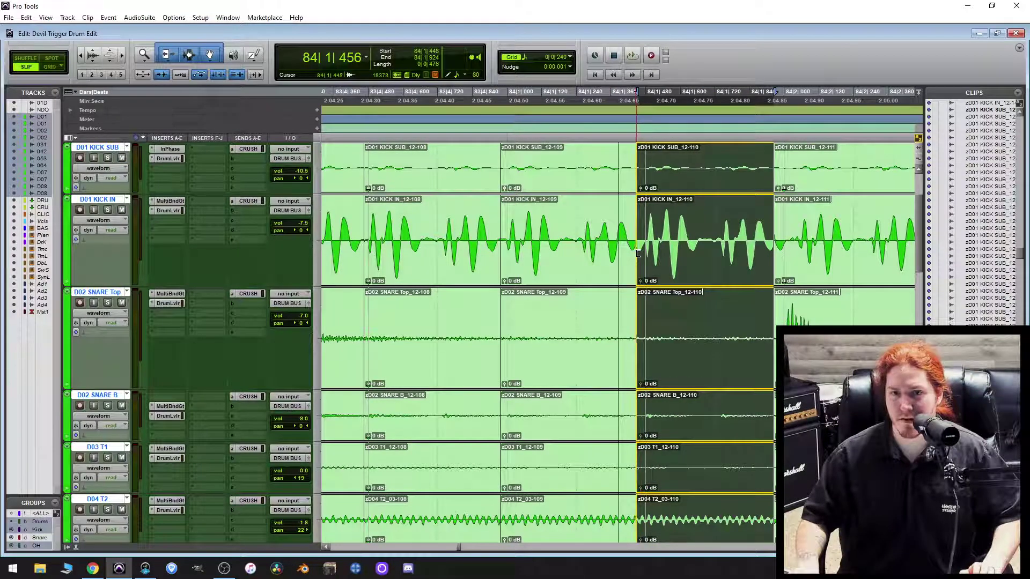
# Extend the starts of the drum clips on the second half of bar 84 beat 2 back to 84|2|464.
pyautogui.hscroll(4, 636, 249)
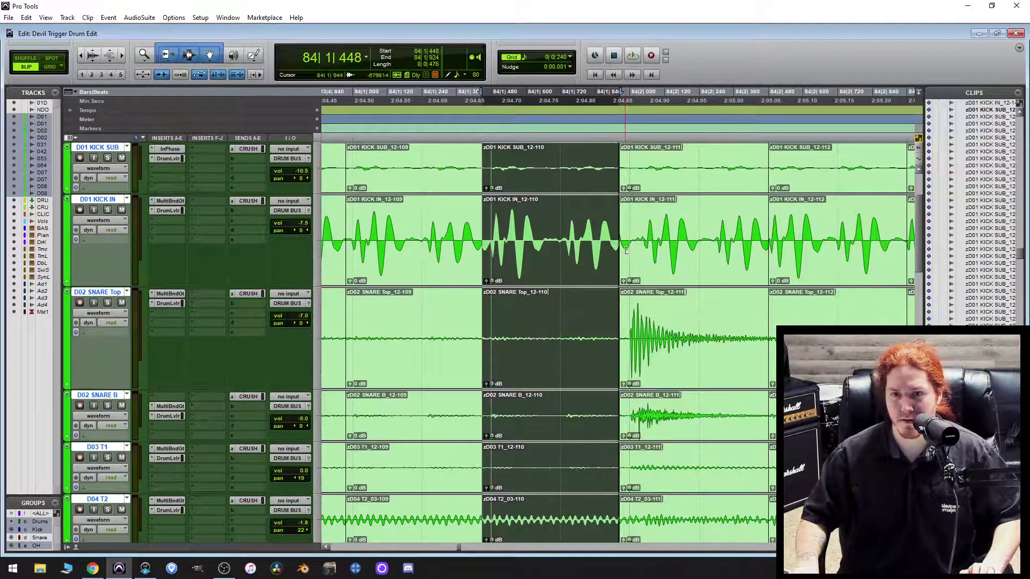
pyautogui.hscroll(2, 618, 267)
pyautogui.scroll(-4, 617, 266)
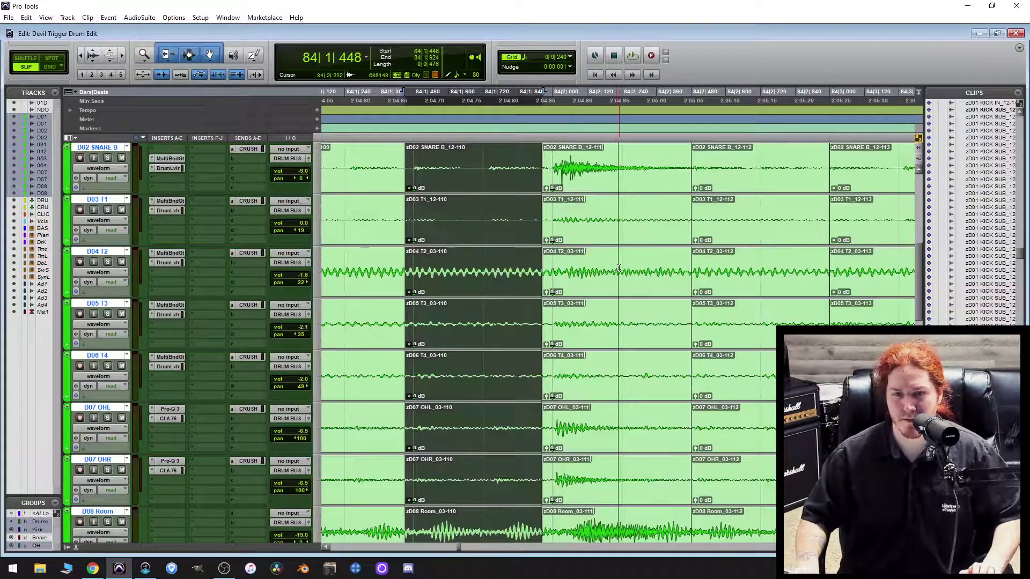
pyautogui.scroll(5, 618, 267)
pyautogui.hscroll(2, 618, 266)
pyautogui.moveTo(618, 276); pyautogui.dragTo(613, 275)
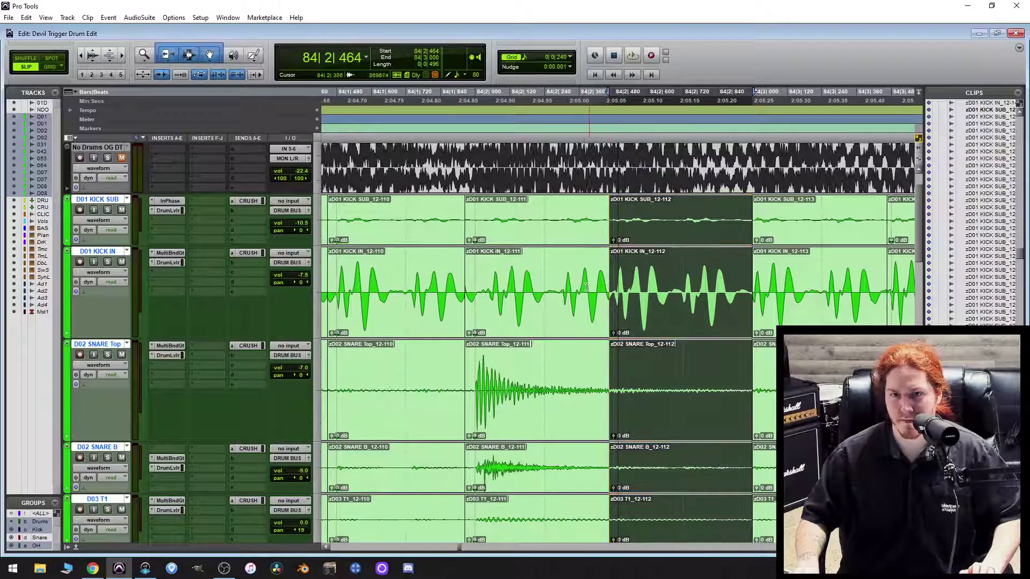
# Extend the starts of the bar 84 beat 3 drum clips back to 84|2|924 across all drum tracks.
pyautogui.hscroll(2, 613, 275)
pyautogui.scroll(-1, 681, 294)
pyautogui.moveTo(682, 248); pyautogui.dragTo(672, 249)
# Extend the starts of the drum clips on the second half of bar 84 beat 2 further back to 84|2|447.
pyautogui.hscroll(4, 649, 268)
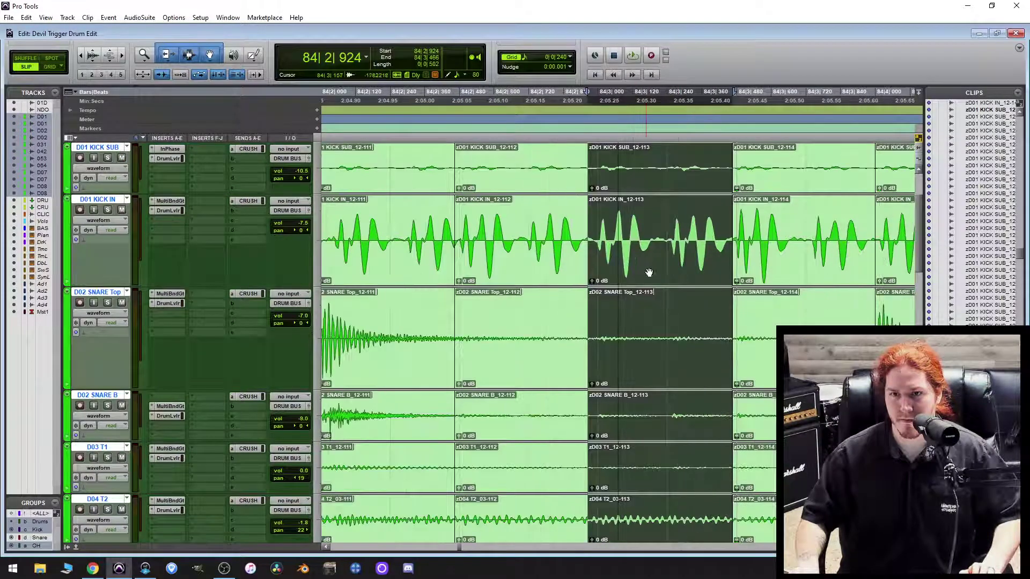
pyautogui.scroll(-3, 671, 293)
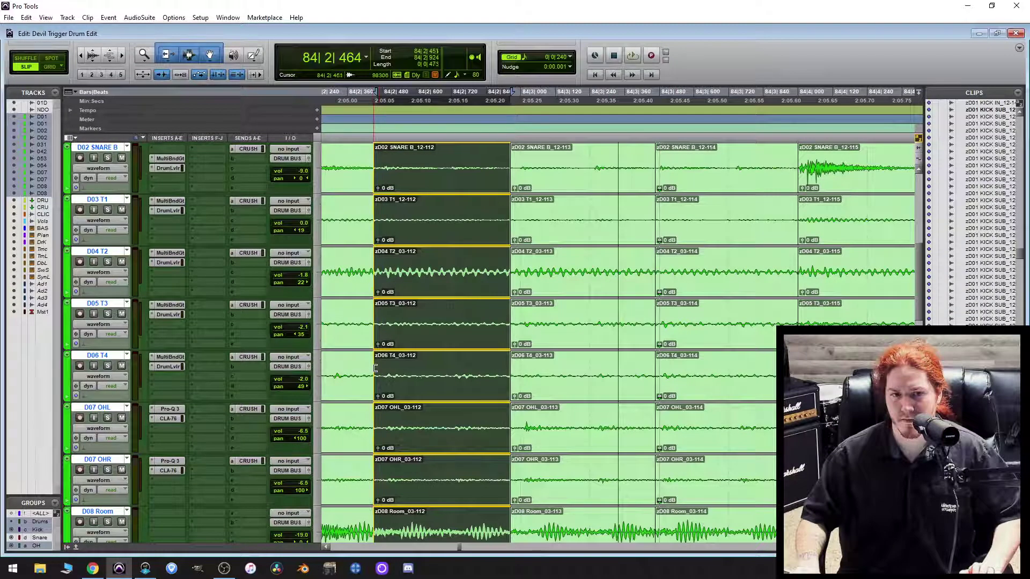
pyautogui.moveTo(381, 370); pyautogui.dragTo(374, 371)
# Extend the starts of the drum clips on the second half of bar 84 beat 3 back to 84|3|444.
pyautogui.scroll(3, 465, 377)
pyautogui.hscroll(2, 463, 358)
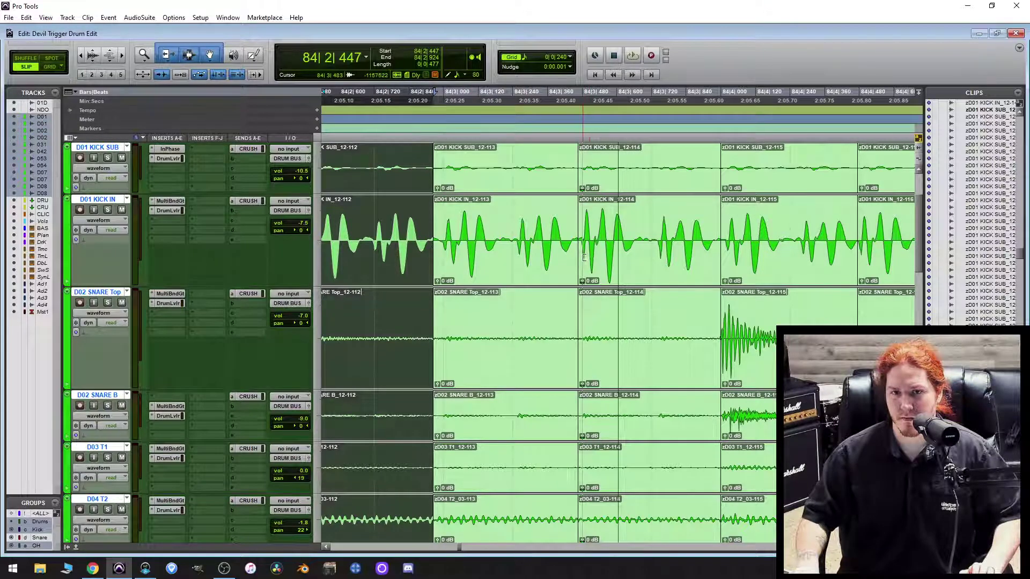
pyautogui.moveTo(584, 258); pyautogui.dragTo(571, 257)
pyautogui.scroll(-3, 640, 294)
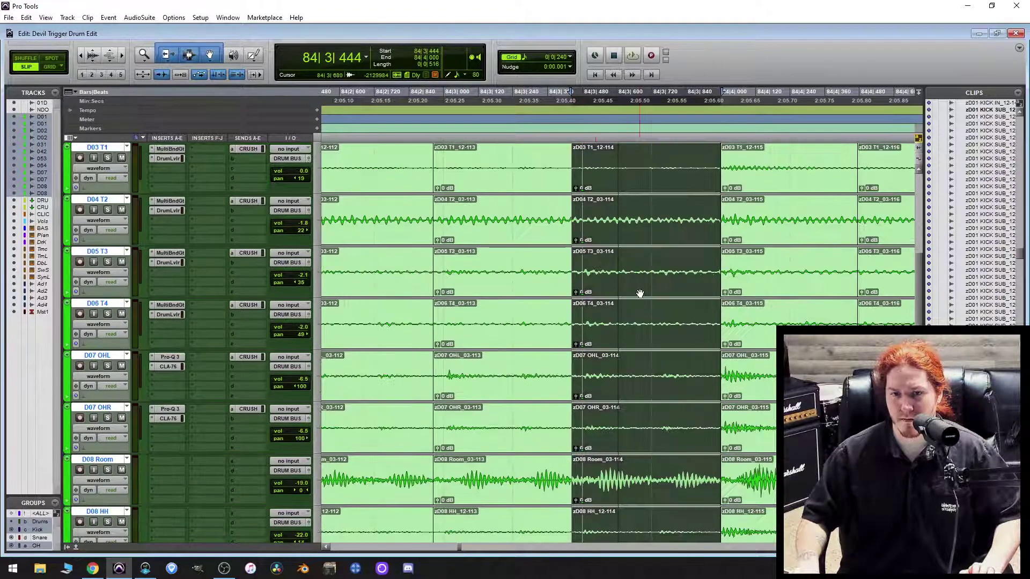
# Extend the starts of the bar 84 beat 4 drum clips back to 84|3|925, and shift only the kick clips' audio slightly earlier.
pyautogui.scroll(3, 640, 293)
pyautogui.hscroll(2, 642, 290)
pyautogui.moveTo(648, 254); pyautogui.dragTo(635, 255)
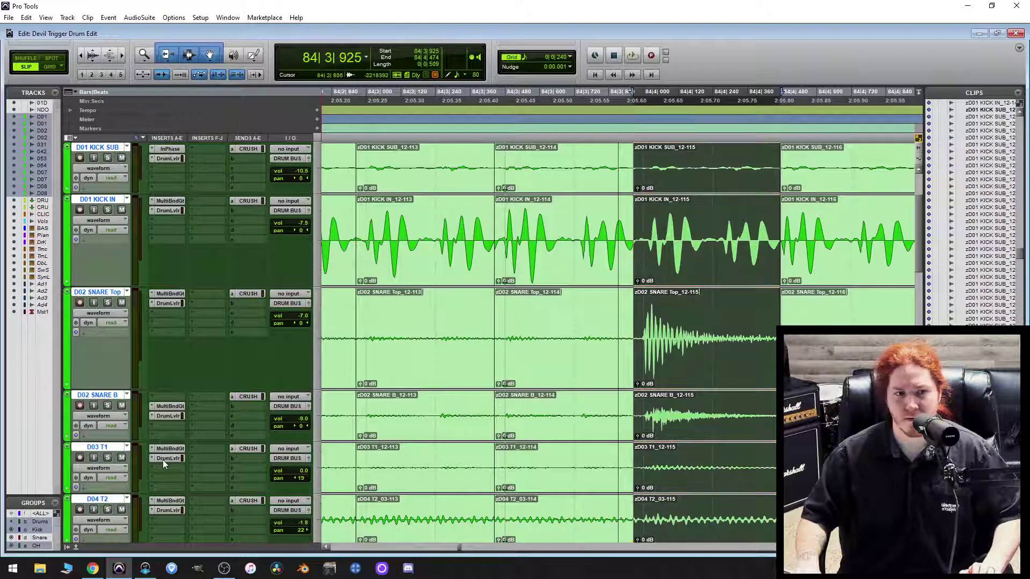
pyautogui.click(39, 529)
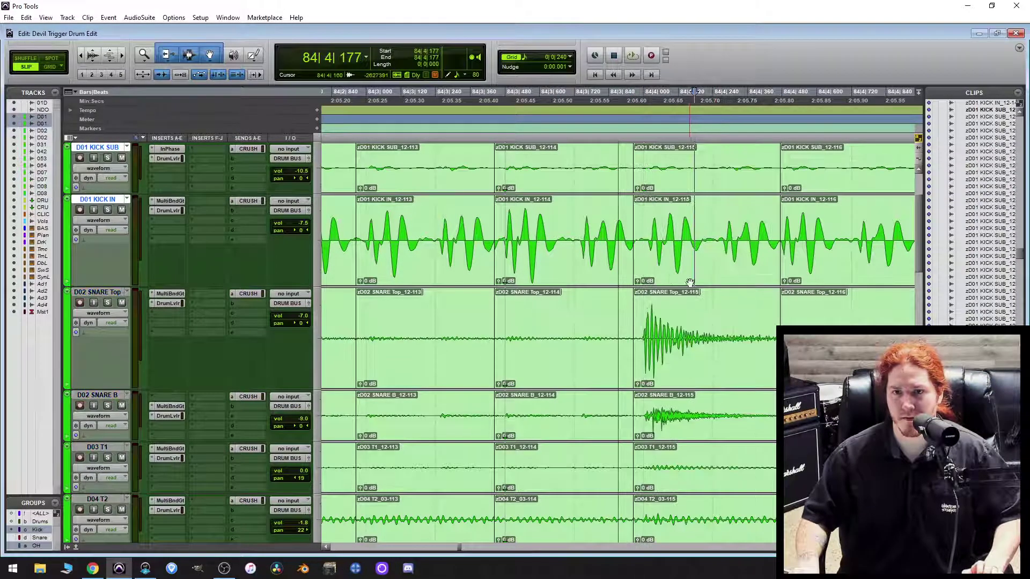
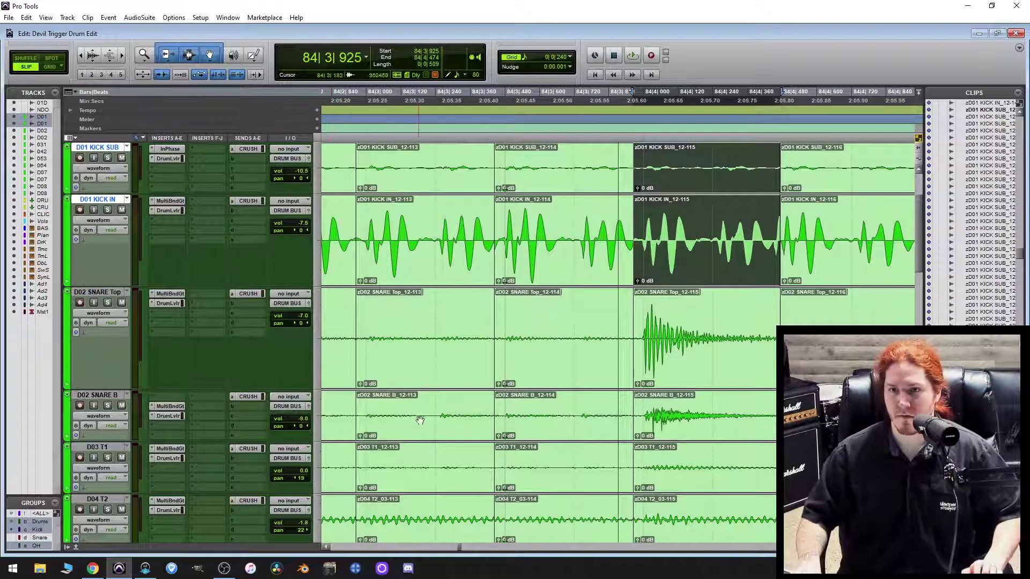
# Extend the starts of the drum clips on the second half of bar 84 beat 4 back to 84|4|442.
pyautogui.hscroll(3, 424, 416)
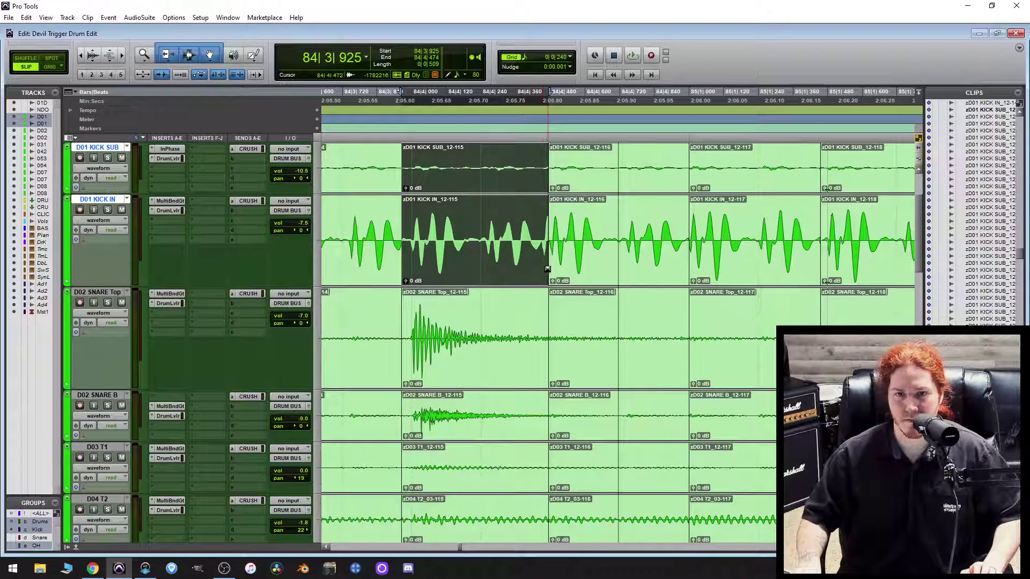
pyautogui.moveTo(550, 257); pyautogui.dragTo(540, 258)
pyautogui.hscroll(1, 628, 255)
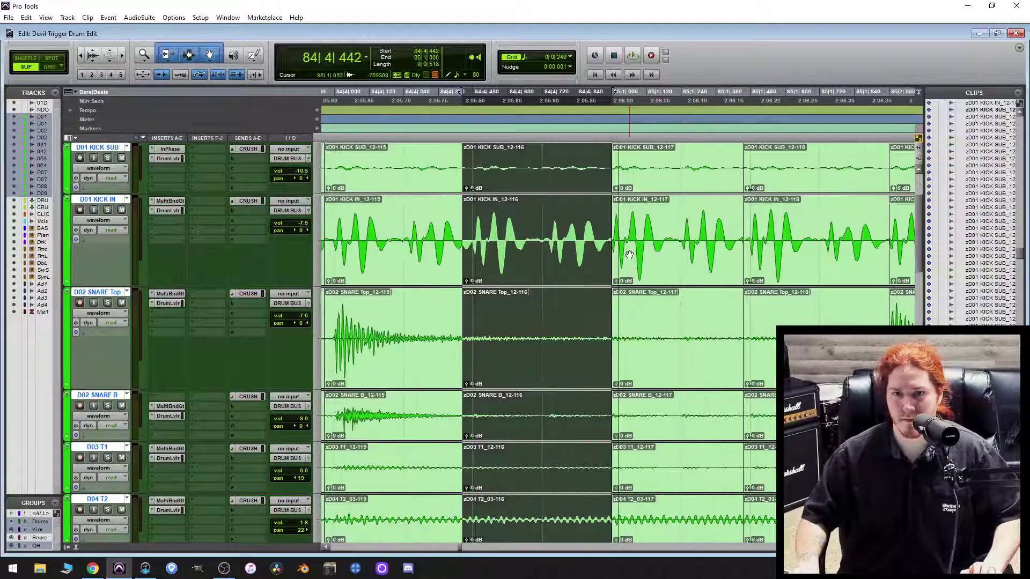
# Extend the starts of the bar 85 beat 1 drum clips back to 84|4|892 across all drum tracks.
pyautogui.moveTo(616, 244); pyautogui.dragTo(608, 244)
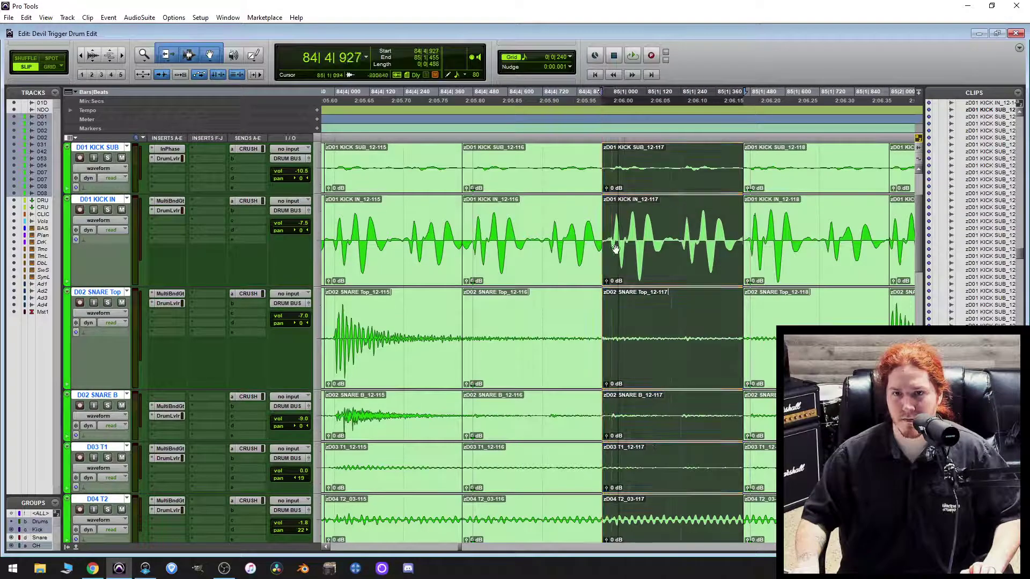
pyautogui.hscroll(1, 627, 250)
pyautogui.scroll(-3, 627, 250)
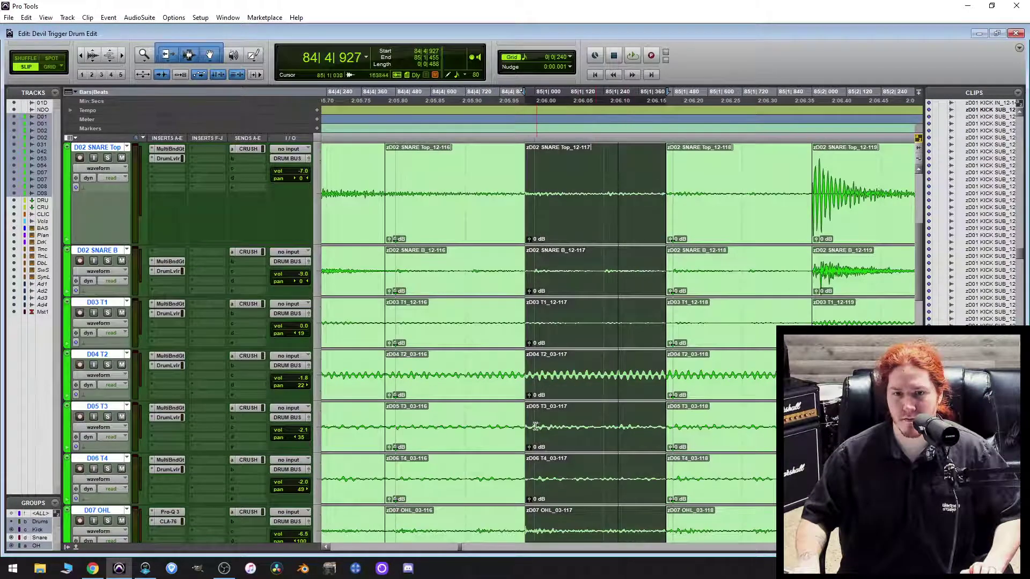
pyautogui.moveTo(531, 423); pyautogui.dragTo(434, 419)
pyautogui.click(561, 415)
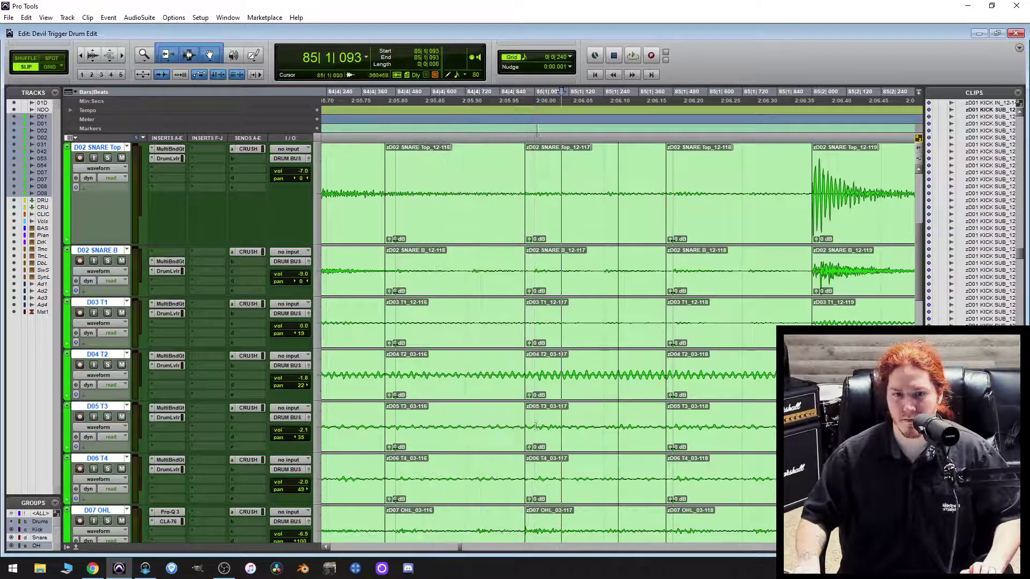
pyautogui.moveTo(530, 428); pyautogui.dragTo(516, 447)
# Extend the starts of the drum clips on the second half of bar 85 beat 1 back to 85|1|444.
pyautogui.scroll(3, 560, 424)
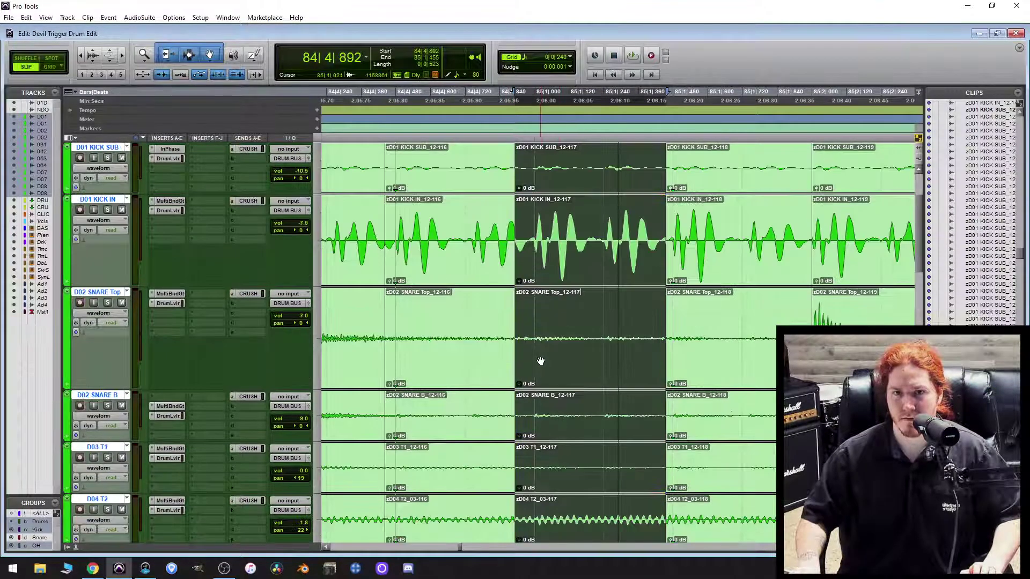
pyautogui.hscroll(3, 539, 349)
pyautogui.moveTo(589, 237); pyautogui.dragTo(586, 241)
# Extend the starts of the bar 85 beat 2 drum clips back to 85|1|924, ahead of the snare hit.
pyautogui.hscroll(3, 602, 263)
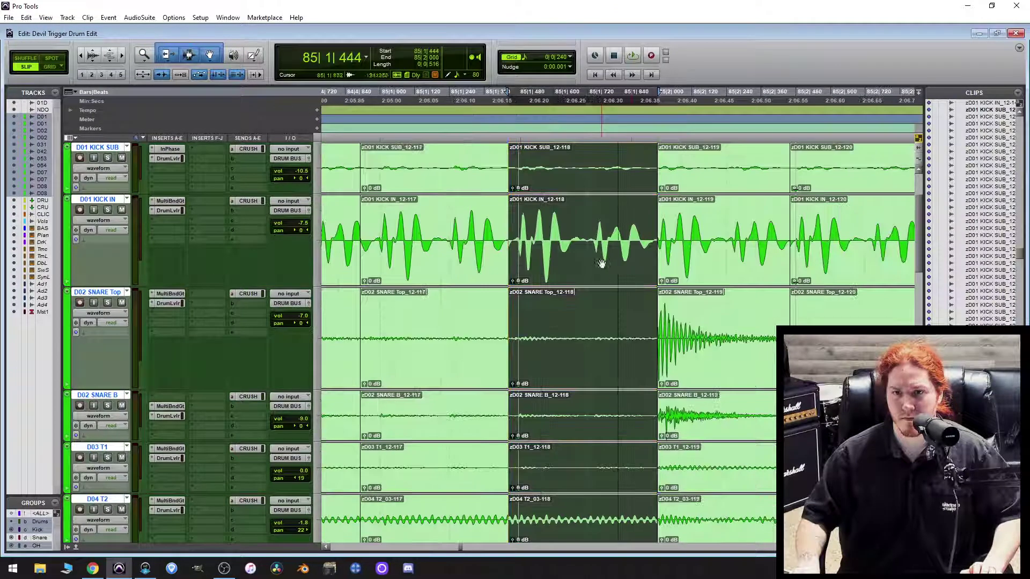
pyautogui.moveTo(660, 248); pyautogui.dragTo(648, 262)
pyautogui.hscroll(1, 690, 265)
pyautogui.scroll(-3, 697, 269)
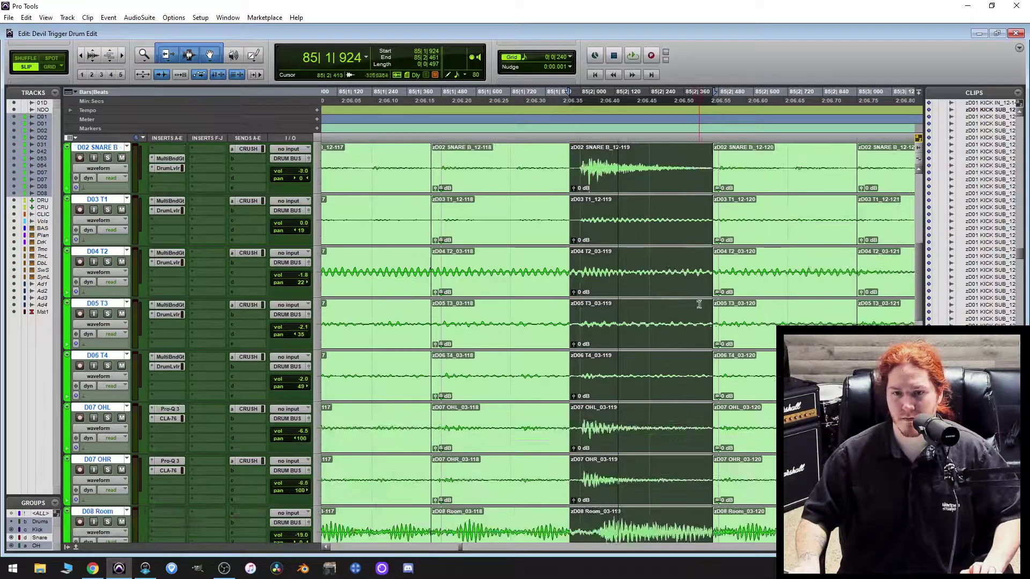
# Extend the starts of the drum clips on the second half of bar 85 beat 2 back to 85|2|447.
pyautogui.scroll(1, 702, 316)
pyautogui.hscroll(1, 701, 316)
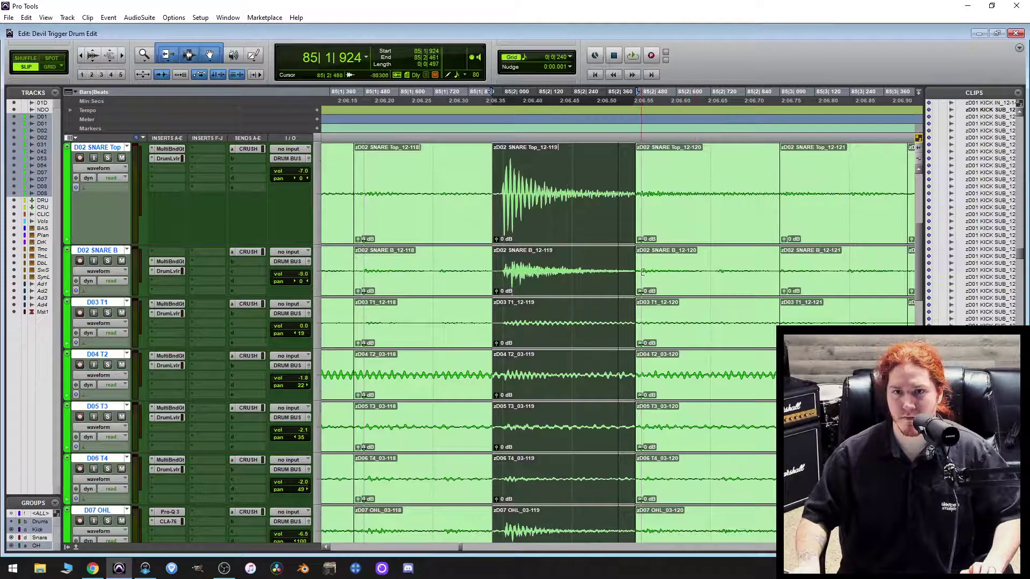
pyautogui.moveTo(642, 272); pyautogui.dragTo(632, 278)
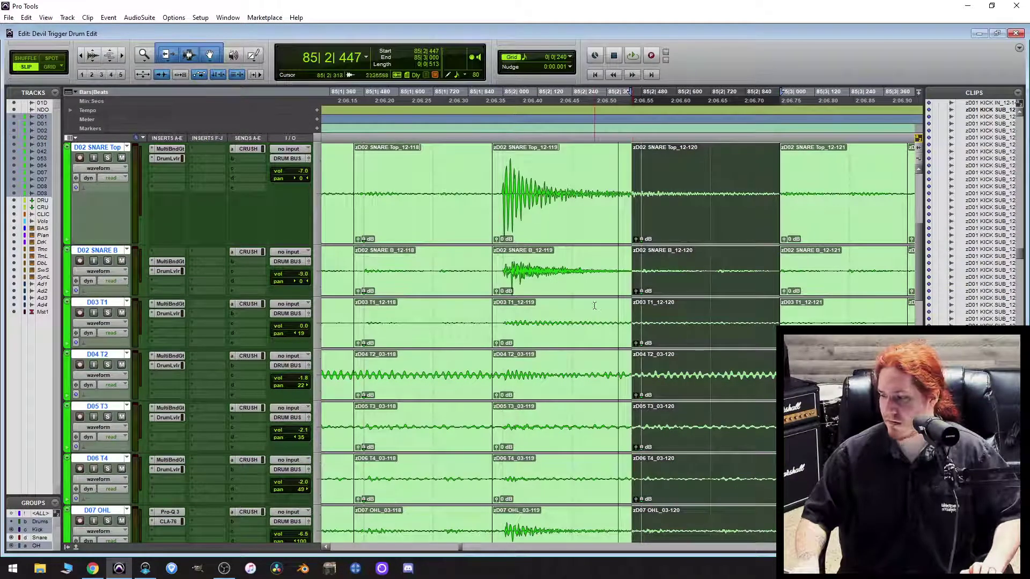
# Extend the starts of the bar 85 beat 3 drum clips back ahead of the beat, and those on its second half back to 85|3|438.
pyautogui.hscroll(2, 596, 314)
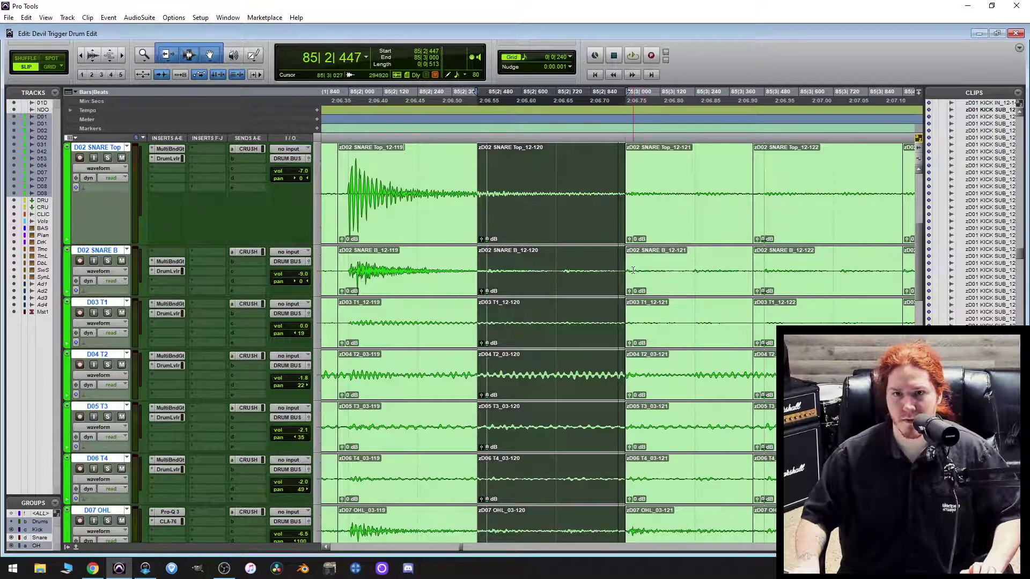
pyautogui.moveTo(630, 267); pyautogui.dragTo(601, 271)
pyautogui.scroll(-4, 647, 301)
pyautogui.scroll(4, 647, 301)
pyautogui.hscroll(2, 622, 284)
pyautogui.hscroll(2, 600, 285)
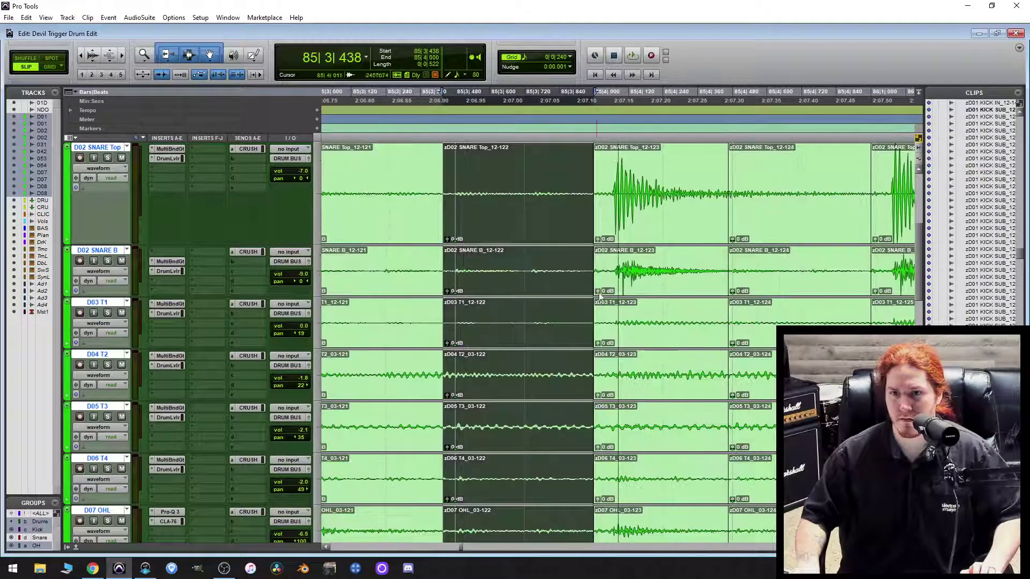
# Extend the starts of the bar 85 beat 4 drum clips back to 85|3|928 across all drum tracks.
pyautogui.scroll(3, 617, 316)
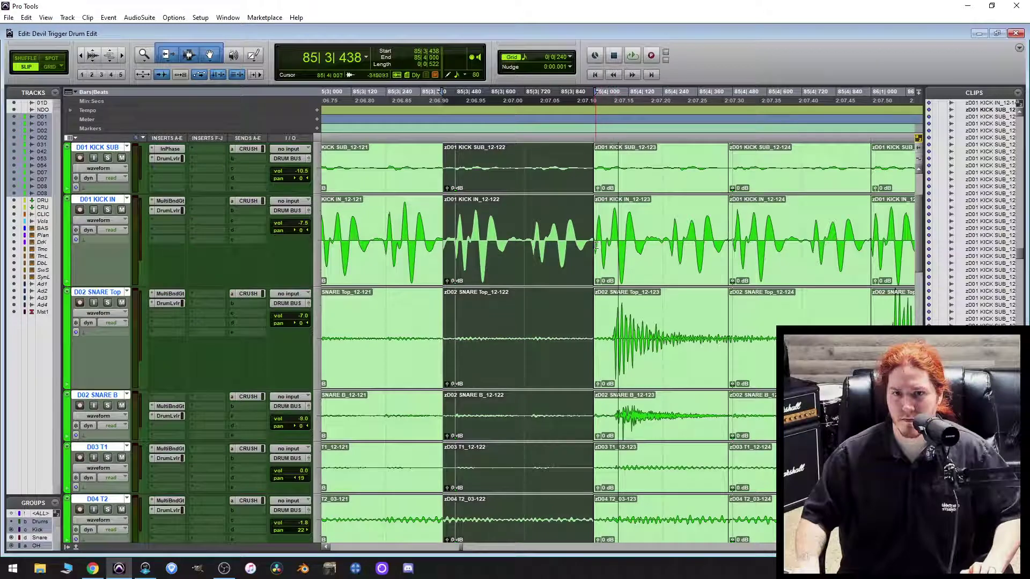
pyautogui.moveTo(595, 253); pyautogui.dragTo(586, 253)
pyautogui.scroll(-5, 609, 298)
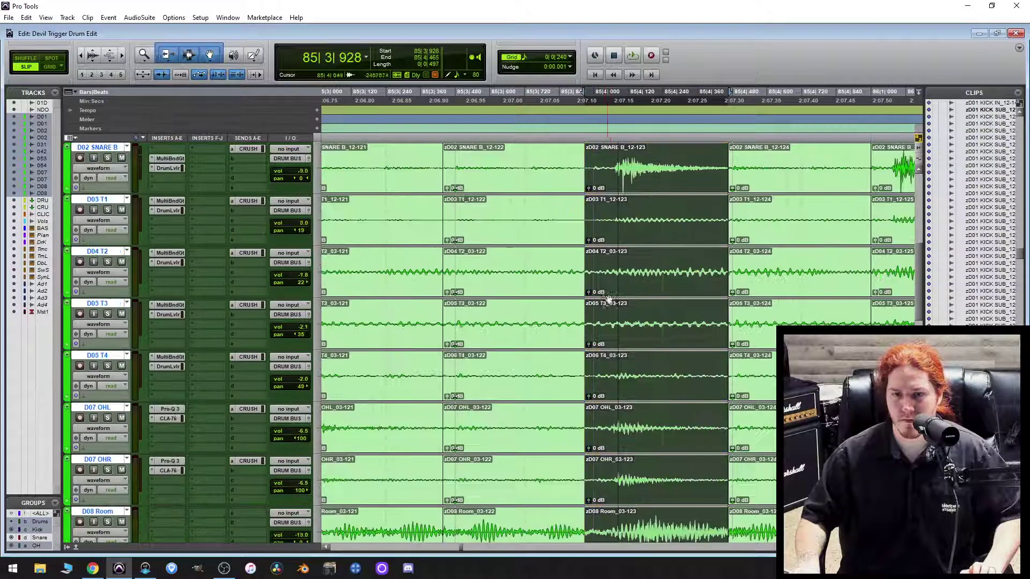
# Extend the starts of the bar 86 beat 1 drum clips back to 85|4|934 across all drum tracks.
pyautogui.scroll(6, 611, 303)
pyautogui.hscroll(3, 617, 300)
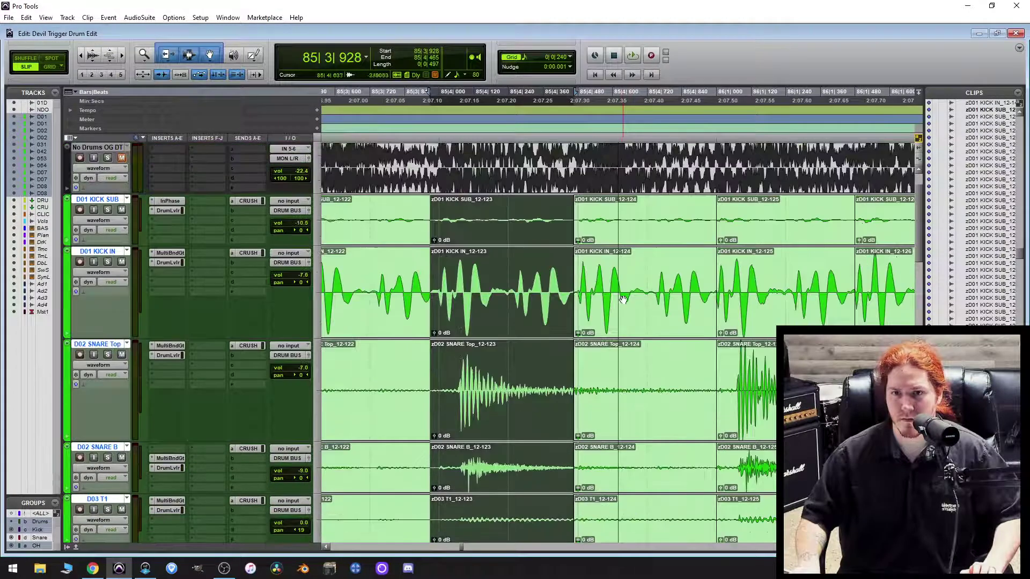
pyautogui.scroll(-1, 614, 299)
pyautogui.click(722, 246)
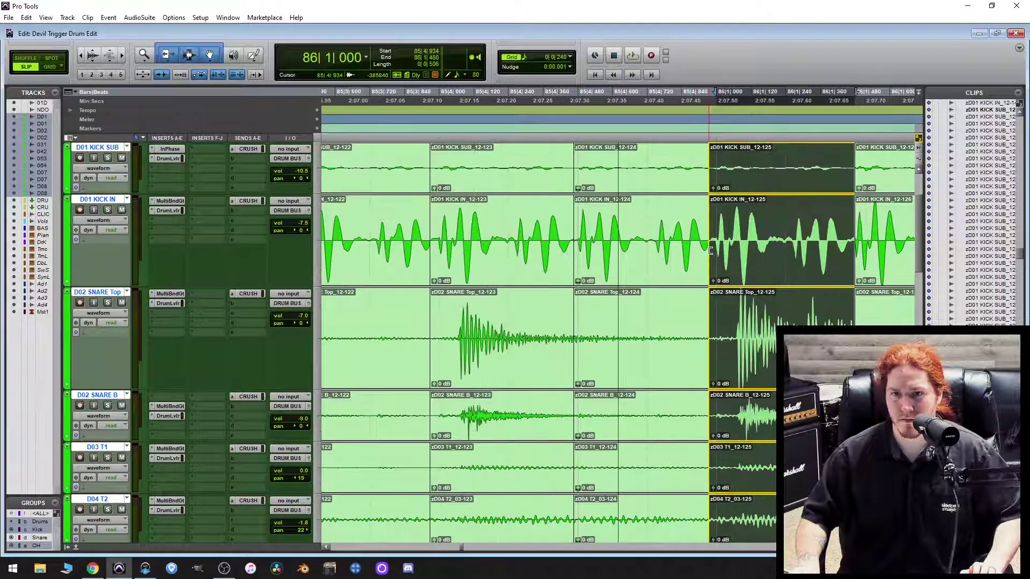
pyautogui.hscroll(3, 618, 292)
pyautogui.scroll(-1, 619, 292)
pyautogui.scroll(-4, 619, 291)
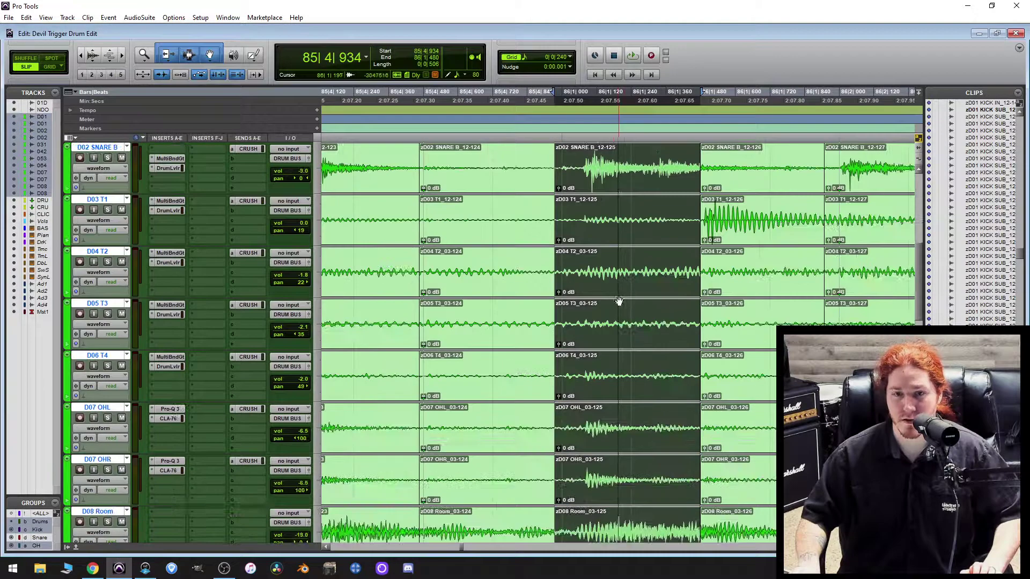
pyautogui.scroll(5, 632, 295)
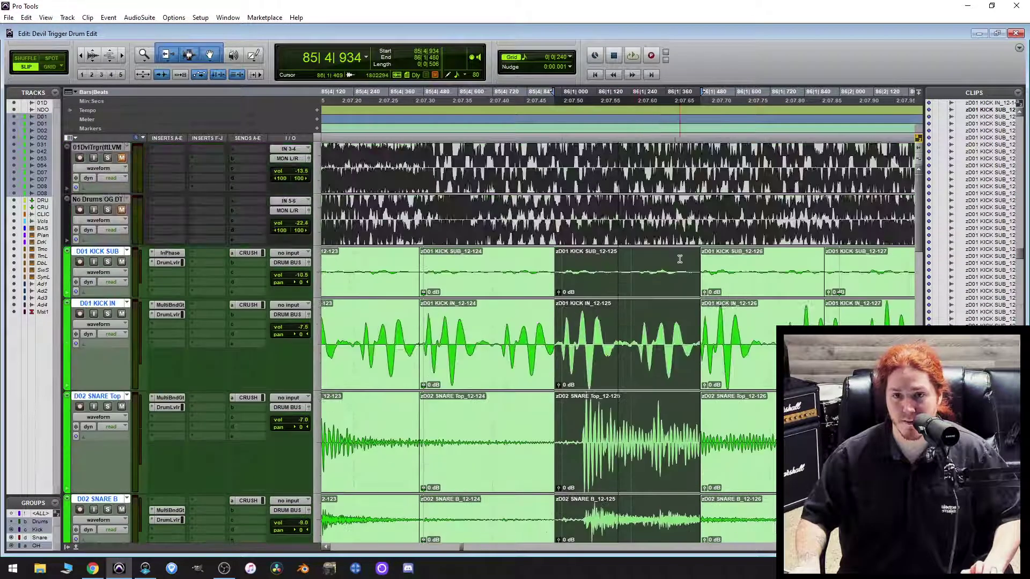
# Slip the audio inside the bar 86 beat 1 clips earlier on all drum tracks, bringing the snare hit onto the beat.
pyautogui.press('super+minus')
pyautogui.press('super+minus')
pyautogui.press('super+minus')
pyautogui.press('super+minus')
pyautogui.press('super+minus')
pyautogui.press('super+minus')
pyautogui.press('super+minus')
pyautogui.press('super+minus')
pyautogui.press('super+minus')
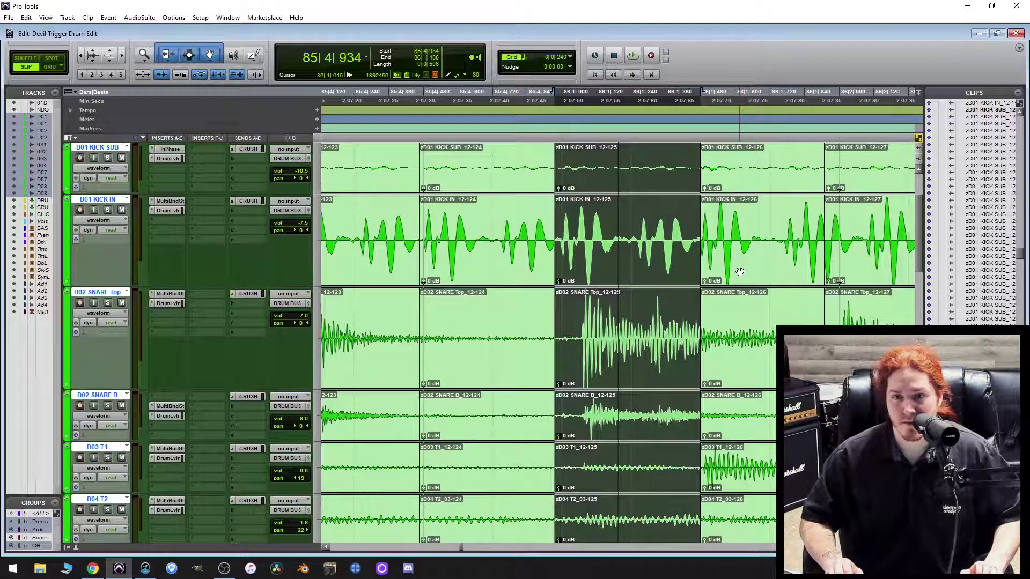
pyautogui.press('super+minus')
pyautogui.press('super+minus')
pyautogui.press('super+minus')
pyautogui.press('super+minus')
pyautogui.press('super+minus')
pyautogui.press('super+minus')
pyautogui.press('super+minus')
pyautogui.press('super+minus')
pyautogui.press('super+minus')
pyautogui.press('super+minus')
pyautogui.press('super+minus')
pyautogui.press('super+minus')
pyautogui.press('super+minus')
pyautogui.press('super+minus')
pyautogui.press('super+minus')
pyautogui.press('super+minus')
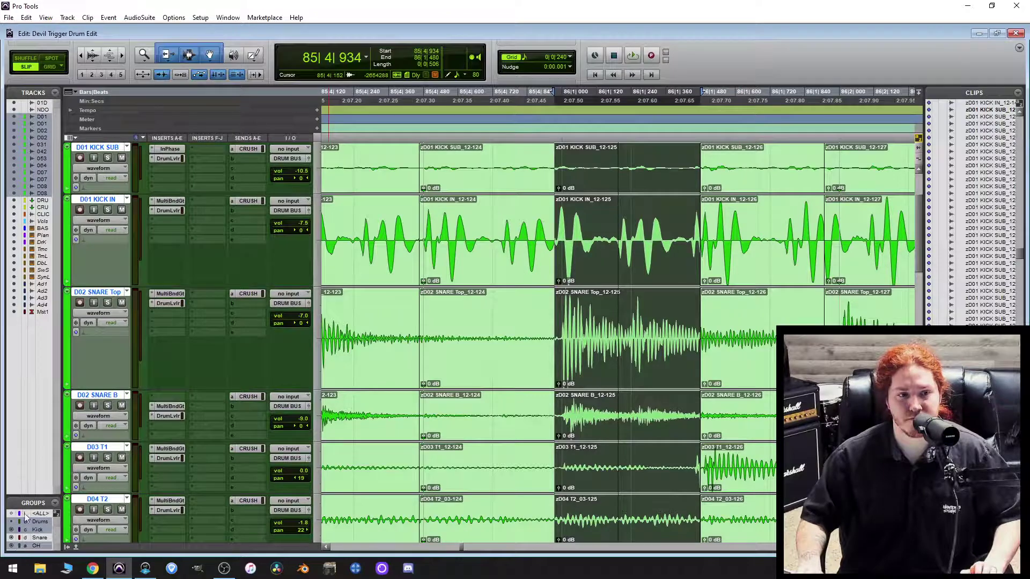
# Limit editing to the kick tracks and slip the audio inside their bar 86 beat 1 clips later to line the first hit up with the beat.
pyautogui.click(33, 530)
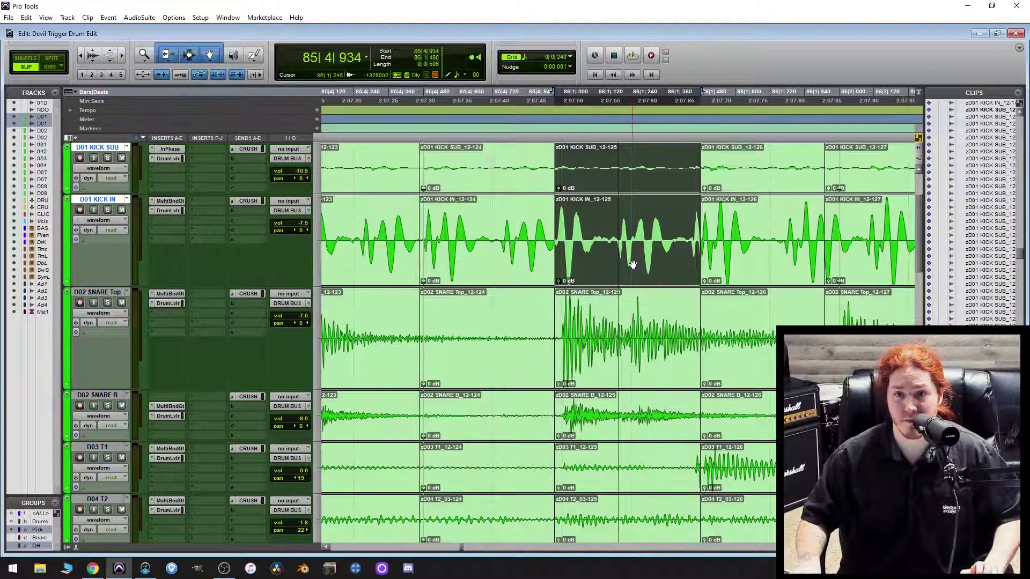
pyautogui.press('super+plus')
pyautogui.press('super+plus')
pyautogui.press('super+plus')
pyautogui.press('super+plus')
pyautogui.press('super+plus')
pyautogui.press('super+plus')
pyautogui.press('super+plus')
pyautogui.press('super+plus')
pyautogui.press('super+plus')
pyautogui.press('super+plus')
pyautogui.press('super+plus')
pyautogui.press('super+plus')
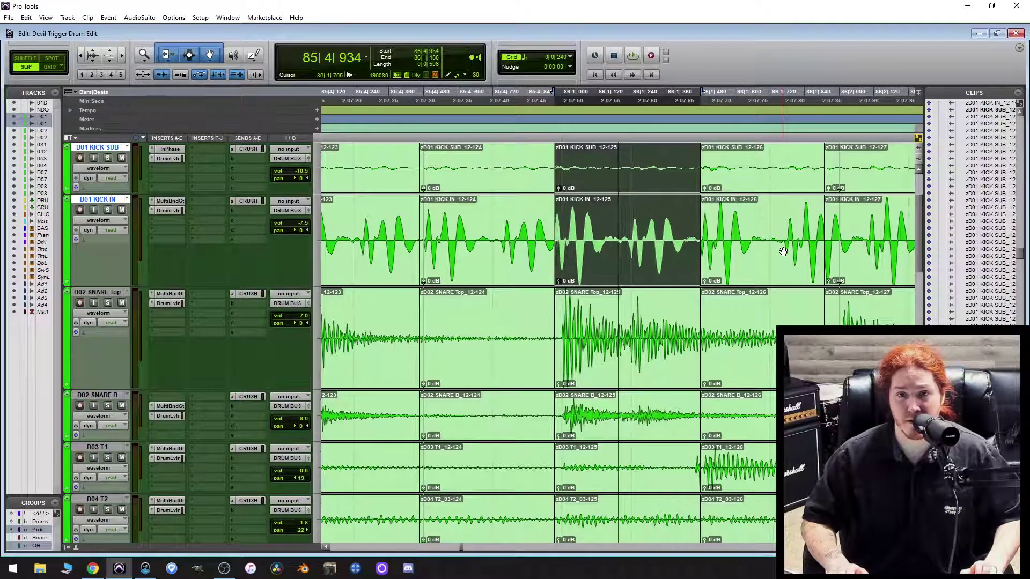
pyautogui.press('super+plus')
pyautogui.press('super+plus')
pyautogui.press('super+plus')
pyautogui.press('super+plus')
pyautogui.press('super+plus')
pyautogui.press('super+plus')
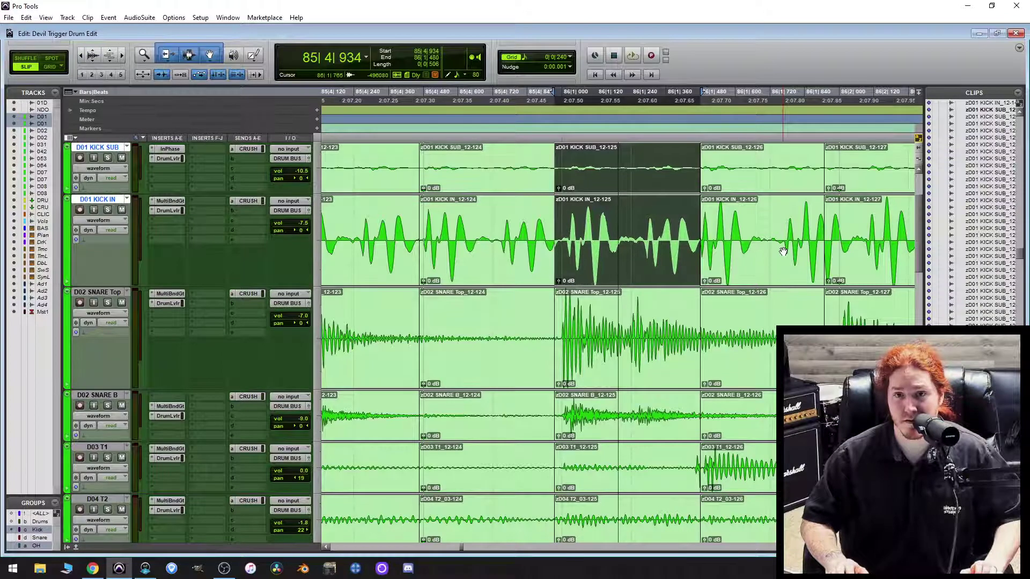
pyautogui.press('super+plus')
pyautogui.press('super+plus')
pyautogui.press('super+plus')
pyautogui.press('super+plus')
pyautogui.press('super+plus')
pyautogui.press('super+plus')
pyautogui.press('super+plus')
pyautogui.press('super+plus')
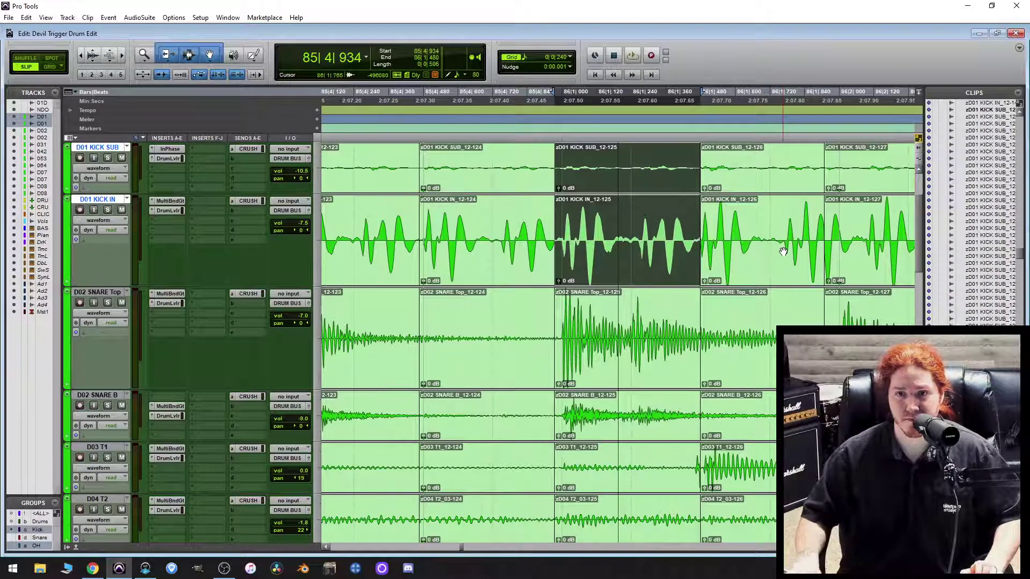
# Separate the two kick hits of bar 86 beat 1, slip the second one earlier and extend its start back to 86|1|200.
pyautogui.click(547, 232)
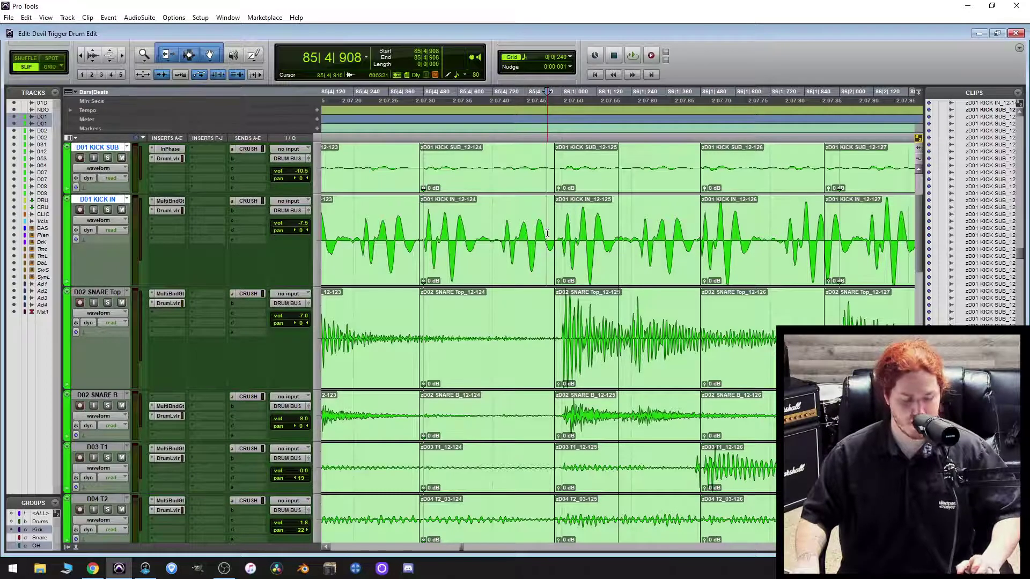
pyautogui.moveTo(548, 233); pyautogui.dragTo(630, 231)
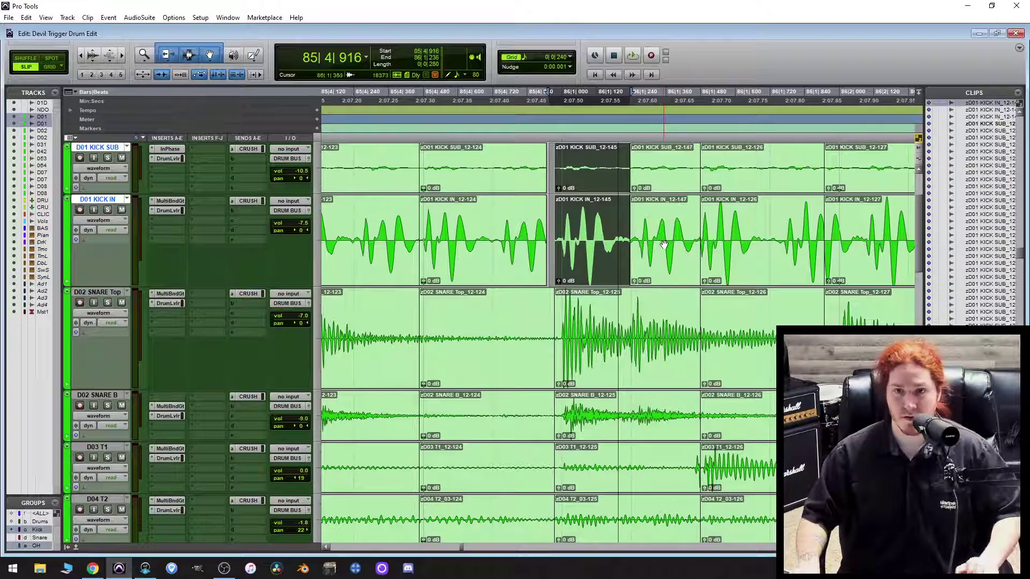
pyautogui.hotkey('ctrl', 'd')
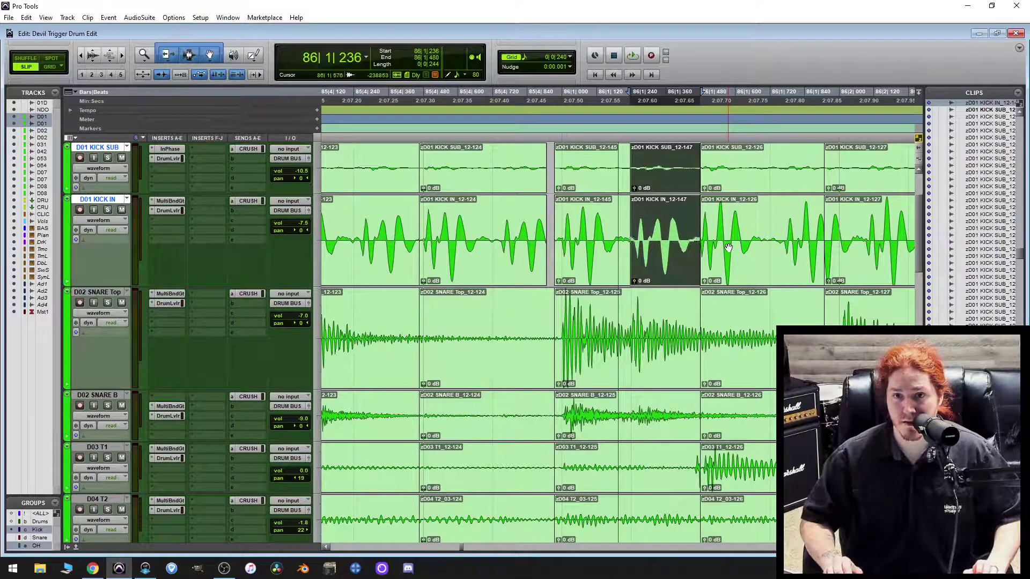
pyautogui.hotkey('alt', '-')
pyautogui.hotkey('alt', '-')
pyautogui.hotkey('alt', '-')
pyautogui.hotkey('alt', '-')
pyautogui.hotkey('alt', '-')
pyautogui.hotkey('alt', '-')
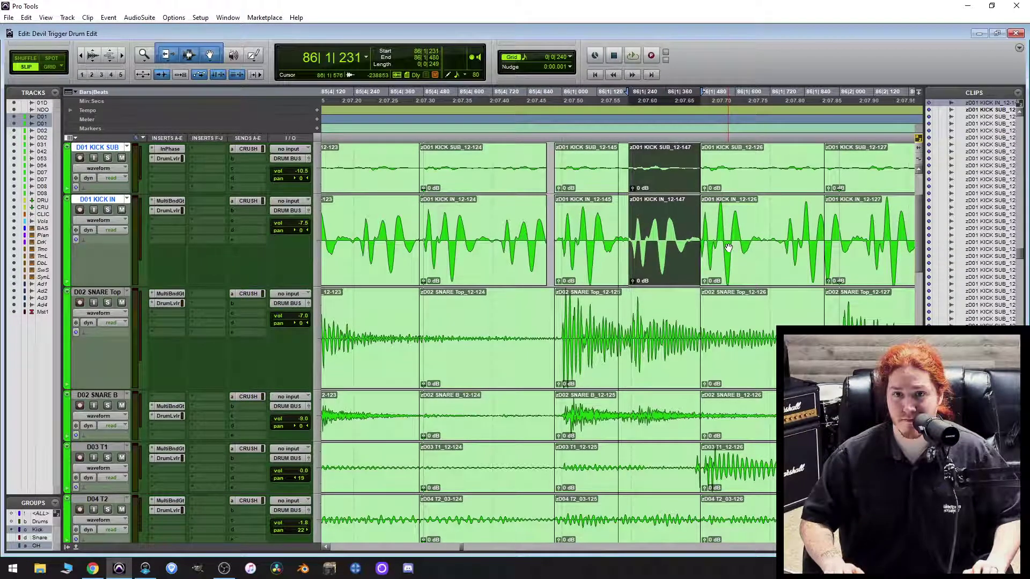
pyautogui.hotkey('alt', '-')
pyautogui.hotkey('alt', '-')
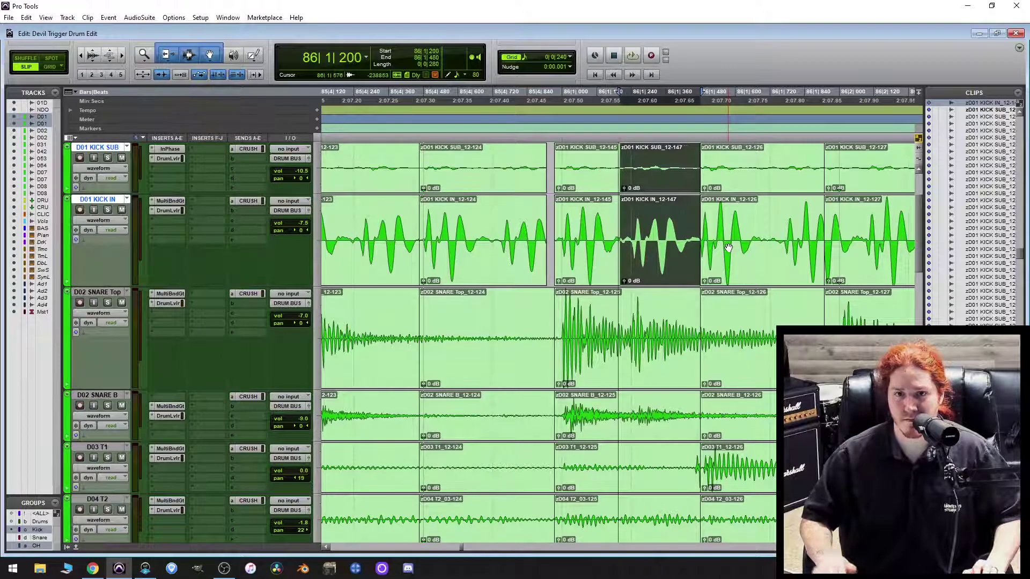
# Close the gap before the first kick hit of bar 86 so the kick clips meet at 85|4|938.
pyautogui.click(539, 245)
pyautogui.moveTo(546, 244); pyautogui.dragTo(558, 232)
pyautogui.click(563, 235)
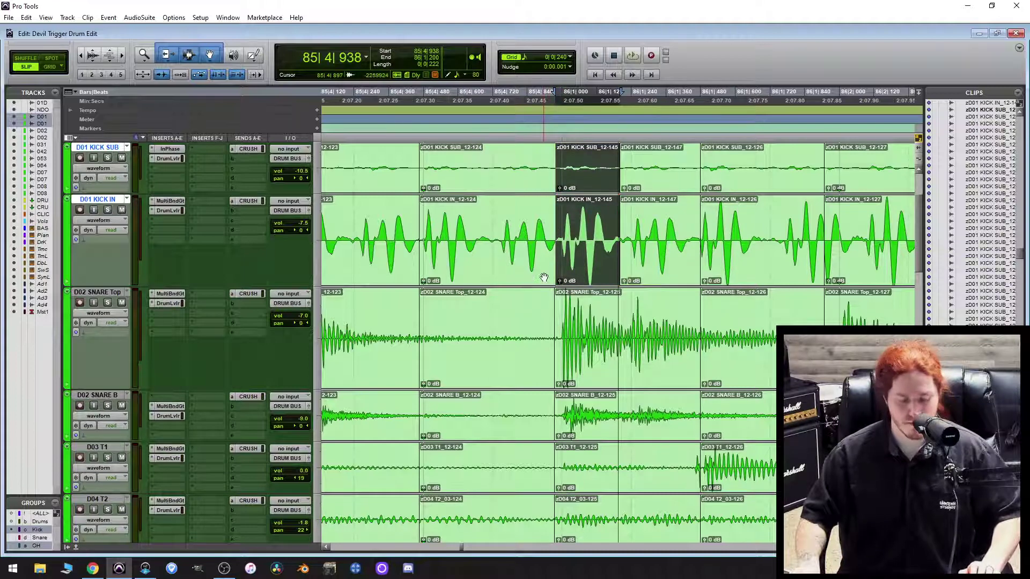
# Return to editing all drum tracks together and extend the starts of the clips on the second half of bar 86 beat 1 back to 86|1|439.
pyautogui.click(36, 529)
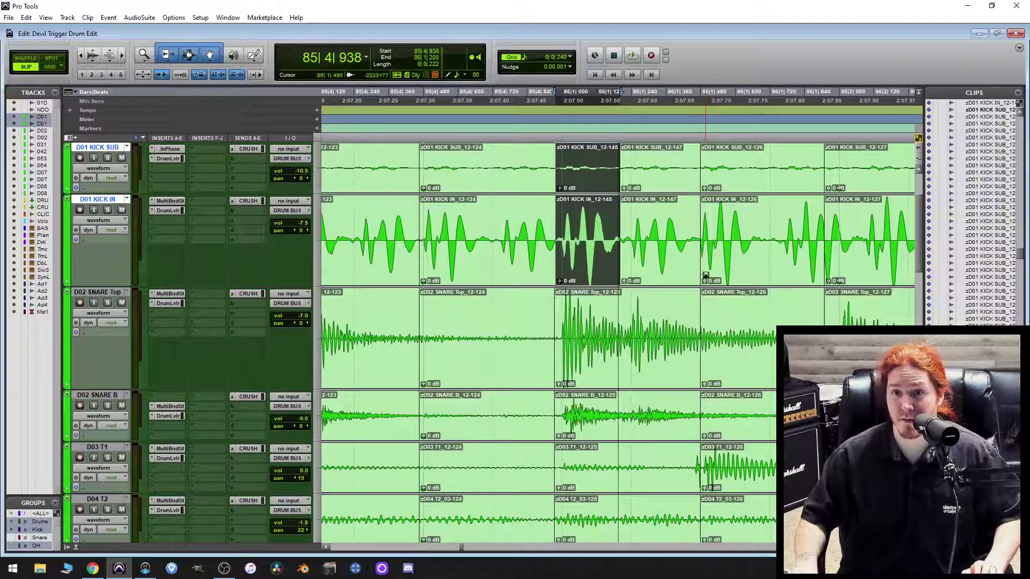
pyautogui.moveTo(705, 261); pyautogui.dragTo(692, 261)
pyautogui.hscroll(3, 743, 316)
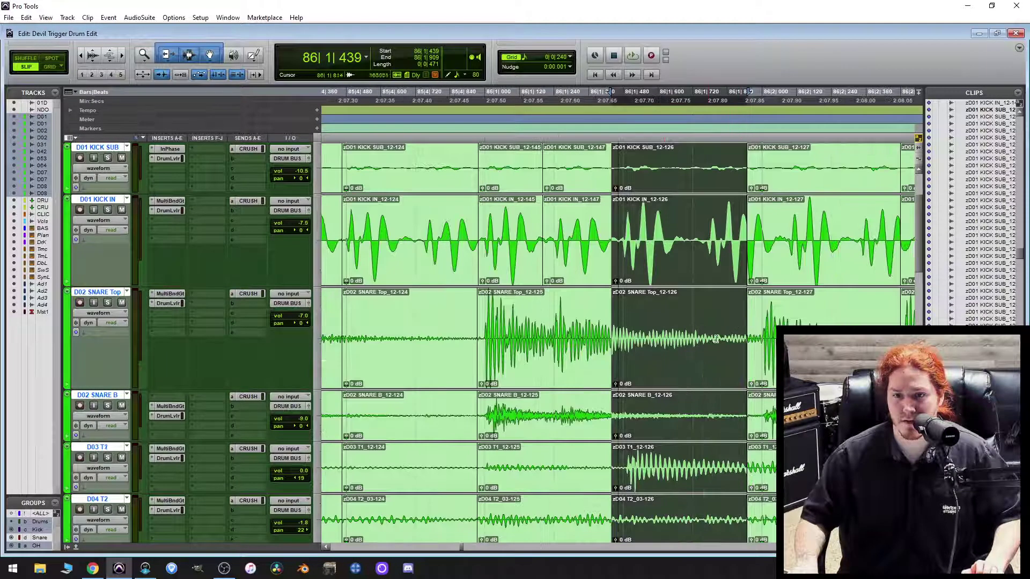
pyautogui.scroll(-2, 740, 322)
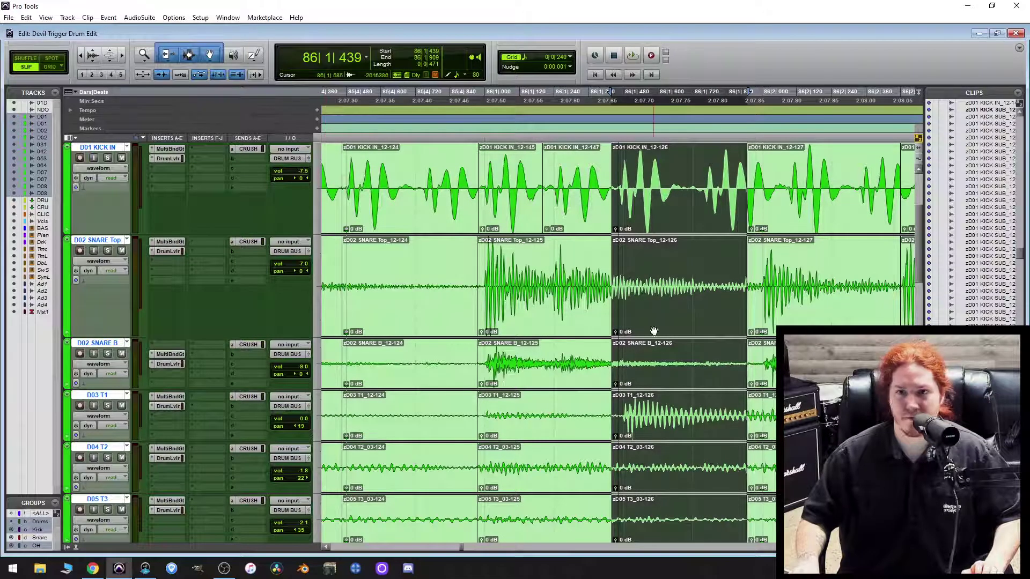
# On the kick tracks only, separate the last kick hit of bar 86 beat 1 from 86|1|708 to 86|1|942.
pyautogui.click(38, 529)
pyautogui.click(695, 203)
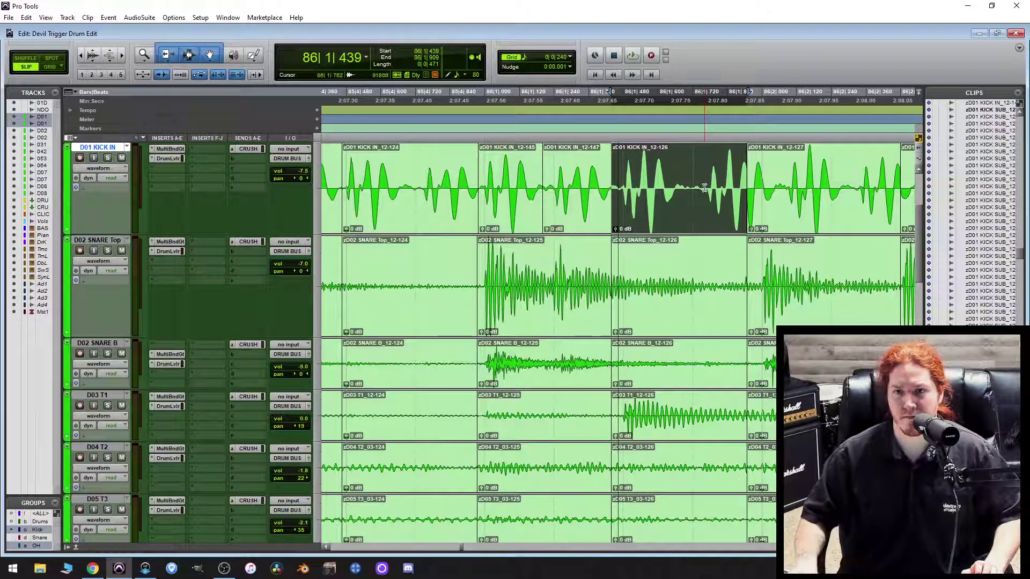
pyautogui.moveTo(696, 185)
pyautogui.mouseDown()
pyautogui.moveTo(715, 203)
pyautogui.moveTo(691, 184)
pyautogui.moveTo(756, 184)
pyautogui.mouseUp()
pyautogui.press('b')
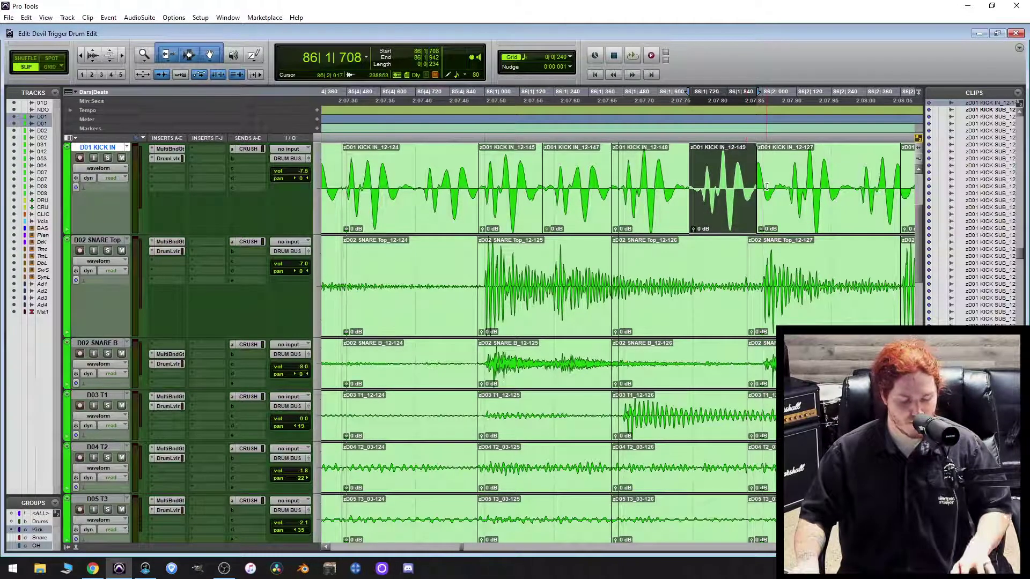
pyautogui.click(821, 203)
pyautogui.click(818, 314)
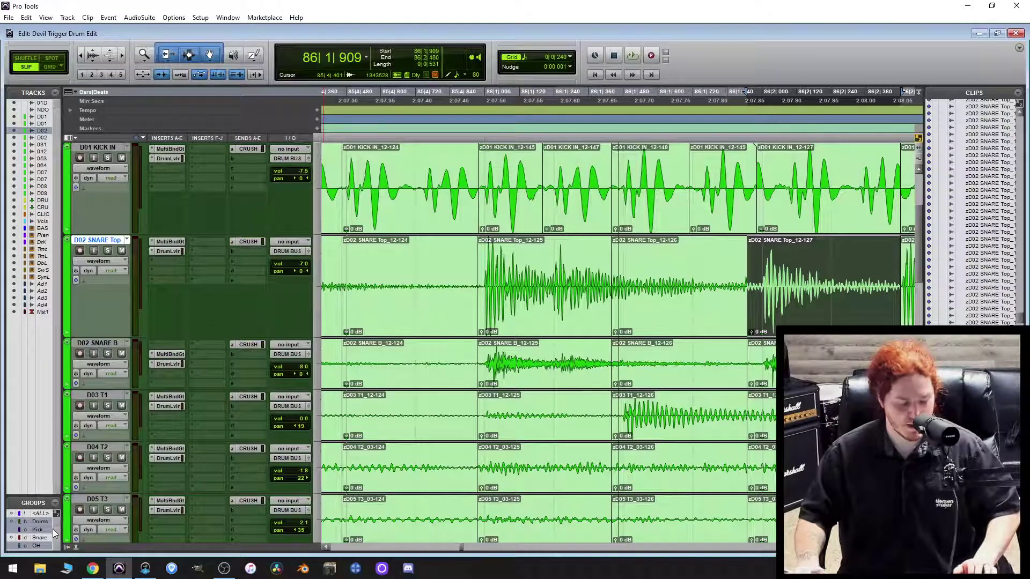
pyautogui.hscroll(2, 705, 364)
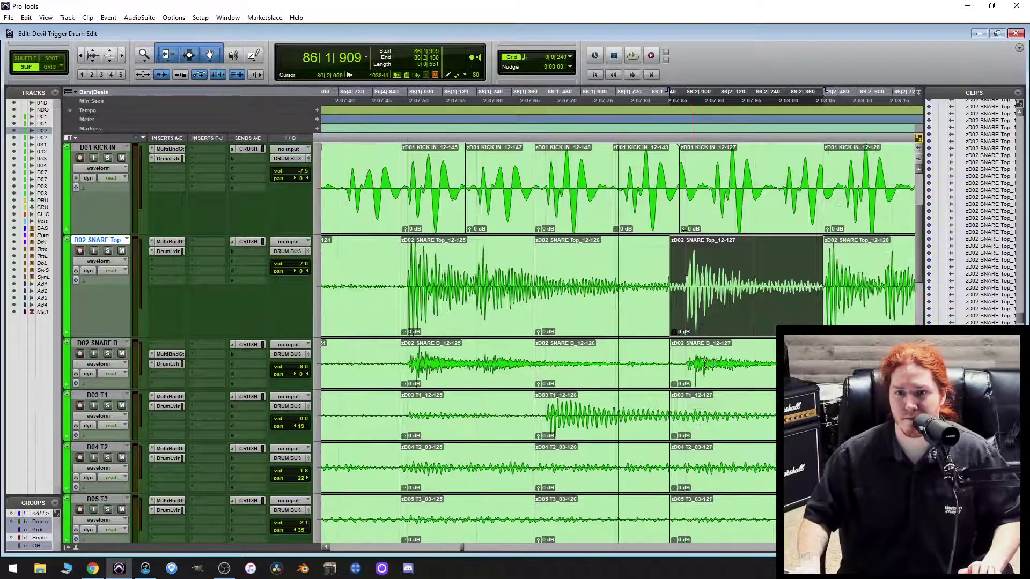
pyautogui.click(747, 379)
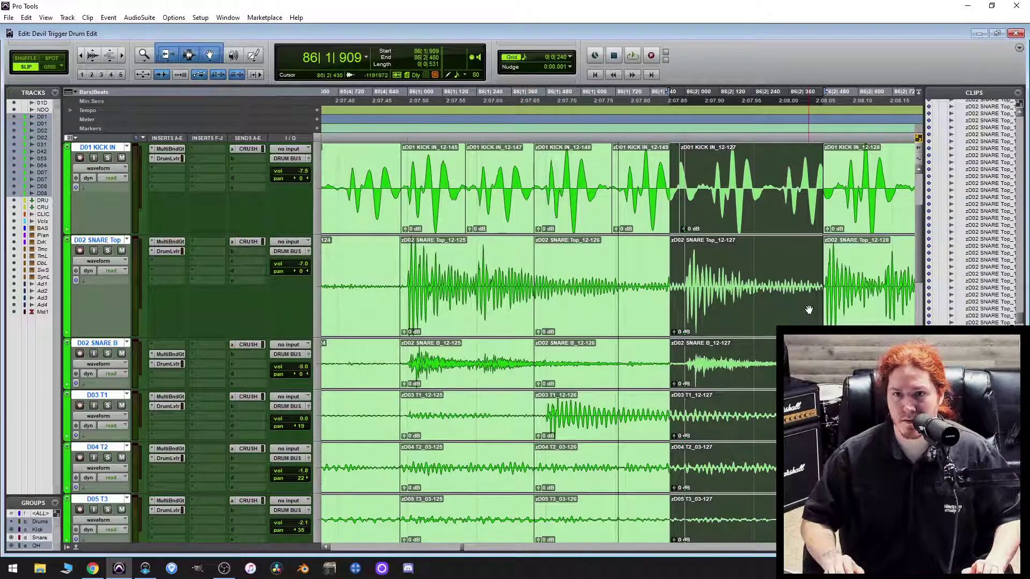
pyautogui.click(735, 164)
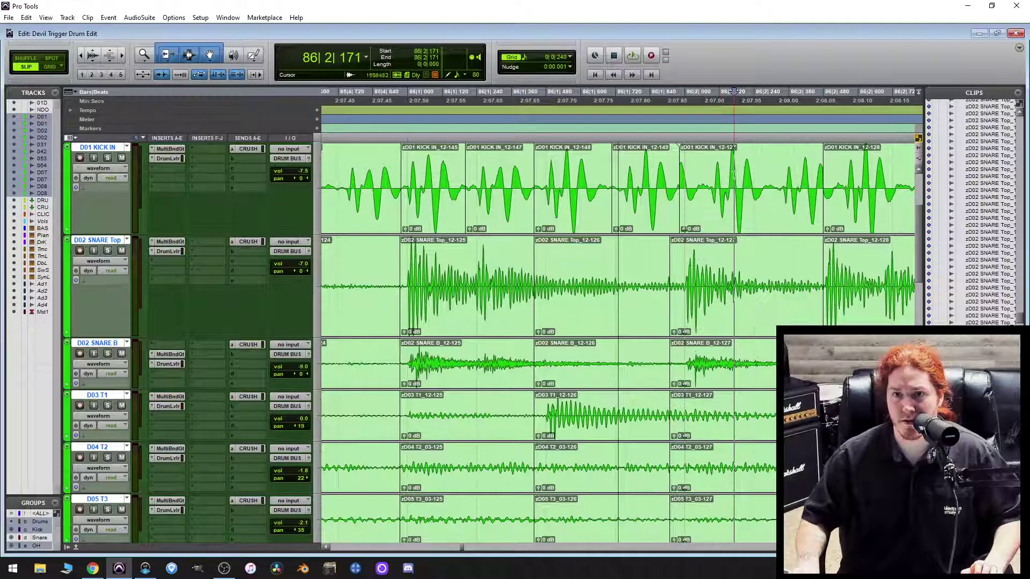
# Slip the audio inside the bar 86 beat 2 kick clips starting at 86|1|942 earlier, bringing the first hit onto the beat.
pyautogui.click(42, 523)
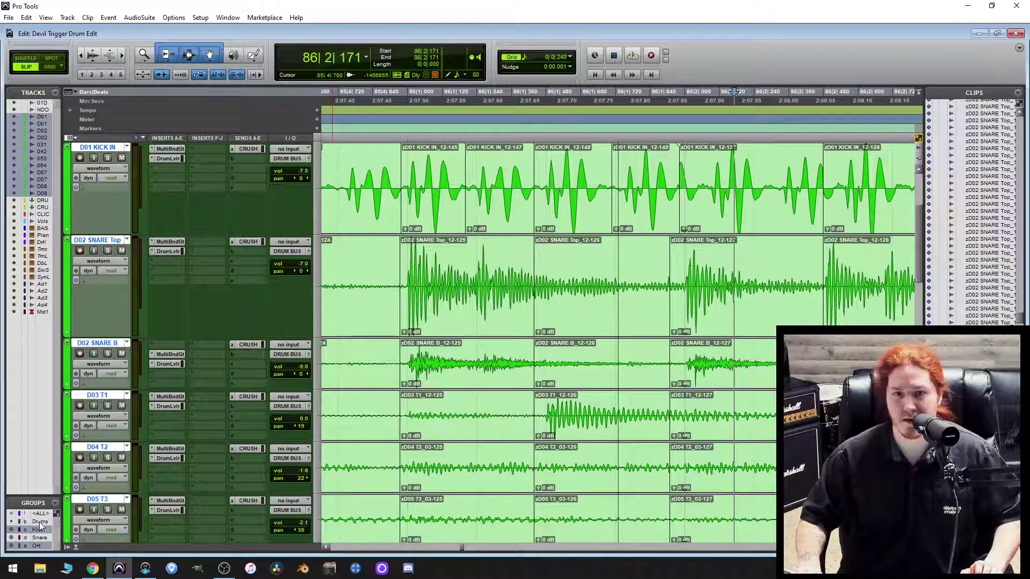
pyautogui.click(759, 220)
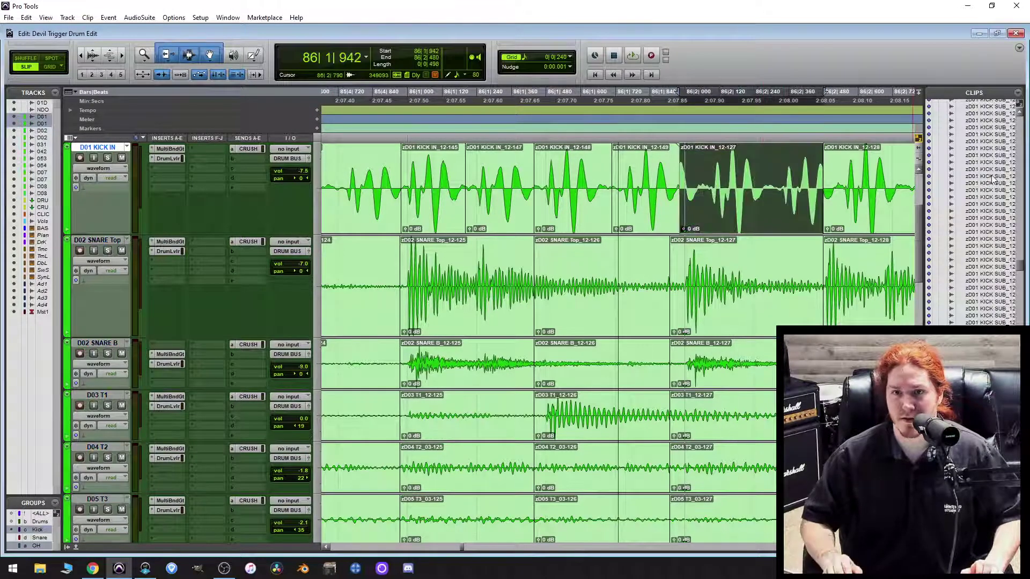
pyautogui.press('super+minus')
pyautogui.press('super+minus')
pyautogui.press('super+minus')
pyautogui.press('super+minus')
pyautogui.press('super+minus')
pyautogui.press('super+minus')
pyautogui.press('super+minus')
pyautogui.press('super+minus')
pyautogui.press('super+minus')
pyautogui.press('super+minus')
pyautogui.press('super+minus')
pyautogui.press('super+minus')
pyautogui.press('super+minus')
pyautogui.press('super+minus')
pyautogui.press('super+minus')
pyautogui.press('super+minus')
pyautogui.press('super+minus')
pyautogui.press('super+minus')
pyautogui.press('super+minus')
pyautogui.press('super+minus')
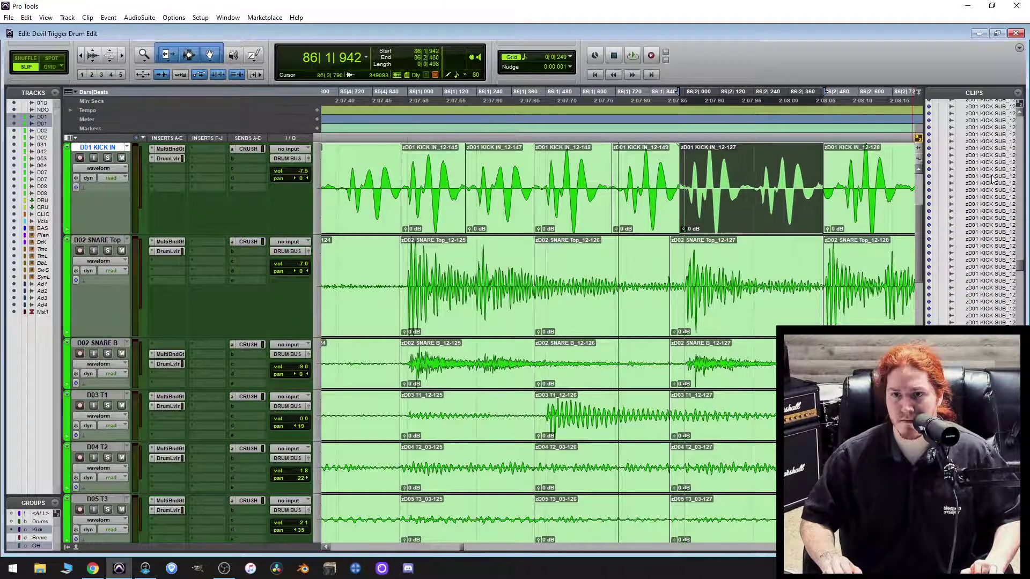
pyautogui.press('super+minus')
pyautogui.press('super+minus')
pyautogui.press('super+minus')
pyautogui.press('super+minus')
pyautogui.press('super+minus')
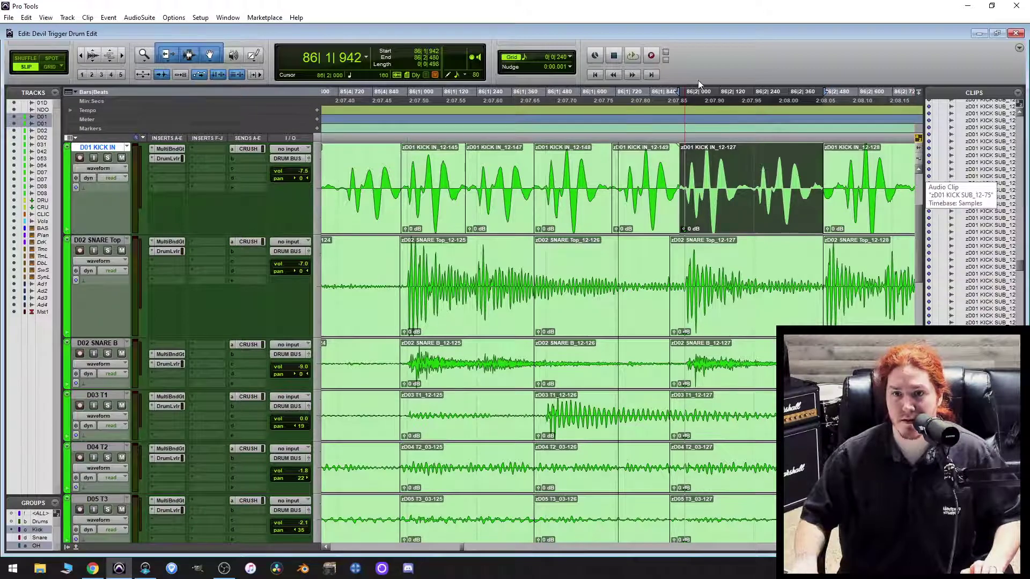
# Slip the audio inside the kick clips on the second half of bar 86 beat 2 earlier, bringing the first hit onto 86|2|480.
pyautogui.scroll(-2, 484, 293)
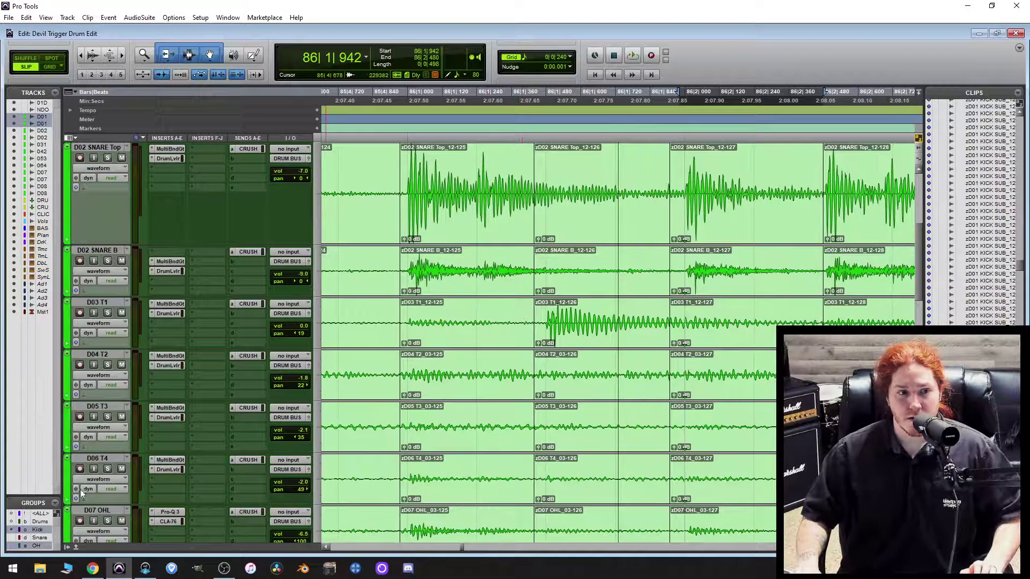
pyautogui.hscroll(3, 525, 494)
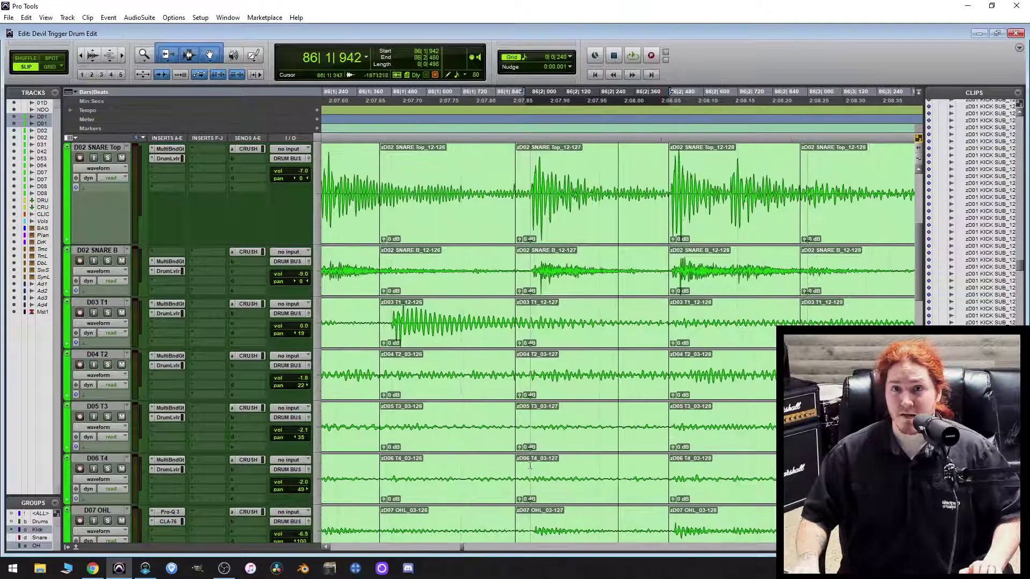
pyautogui.scroll(5, 525, 493)
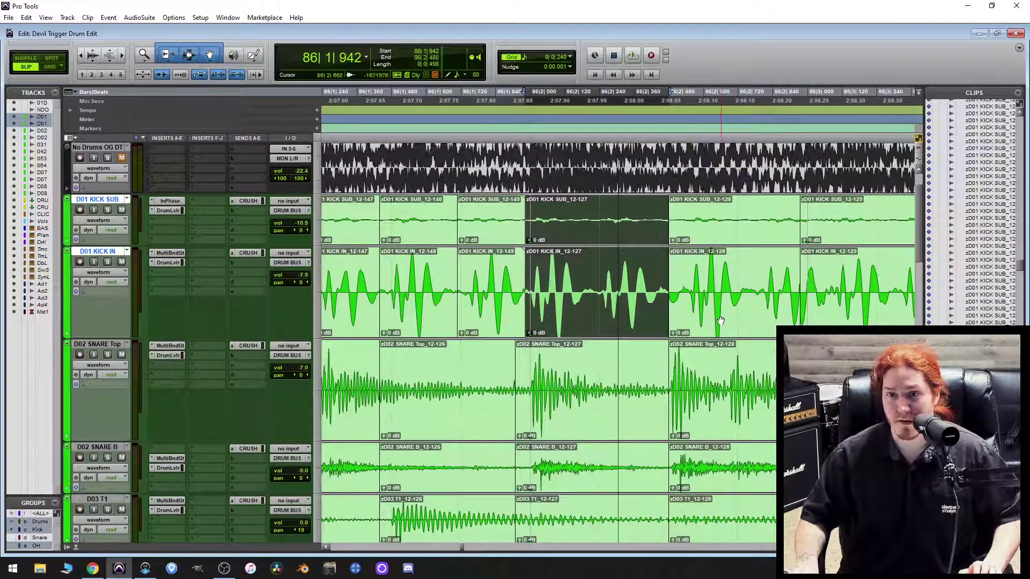
pyautogui.hscroll(2, 702, 341)
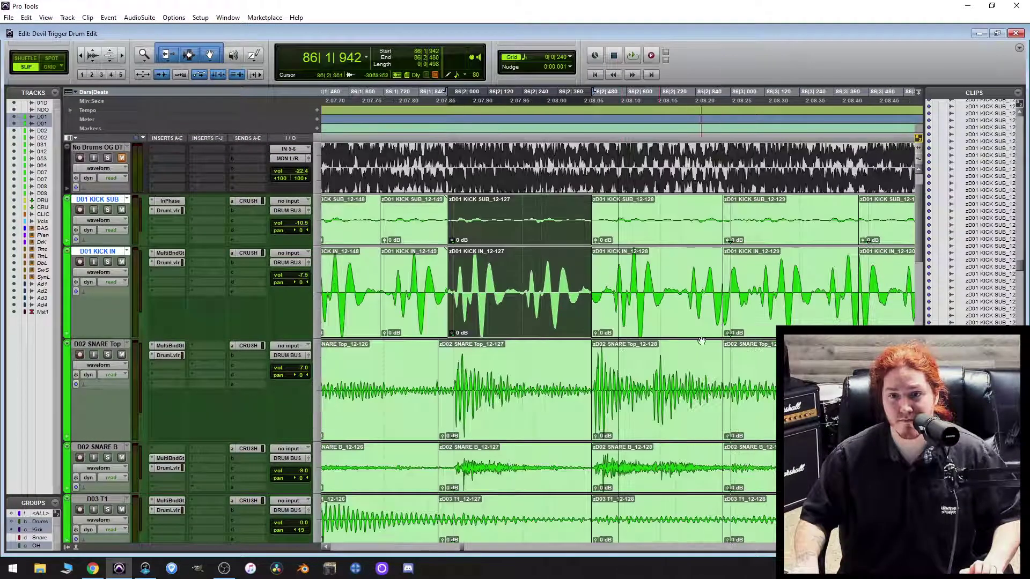
pyautogui.click(40, 530)
pyautogui.click(691, 316)
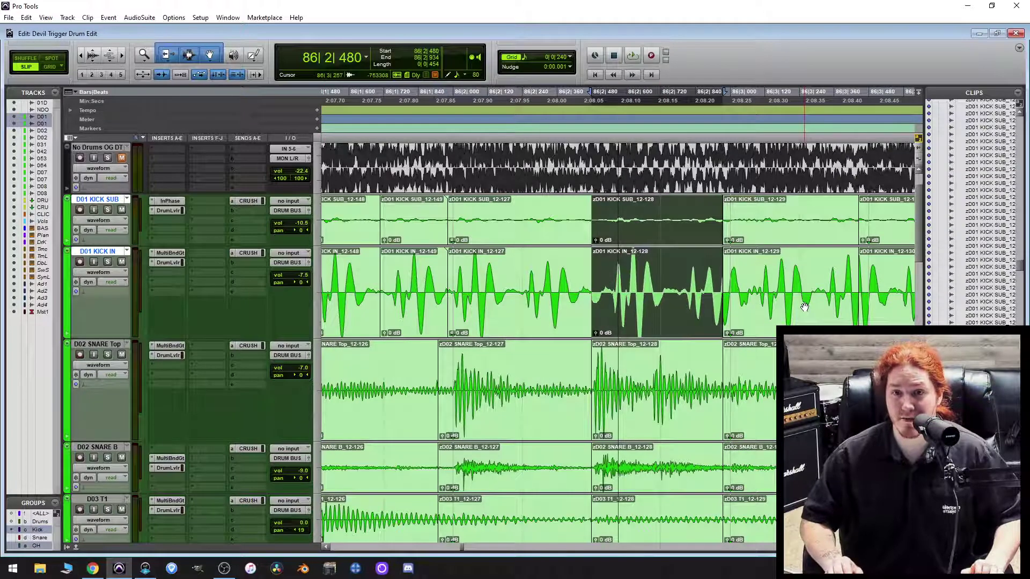
pyautogui.press('ctrl+KP_Subtract')
pyautogui.press('ctrl+KP_Subtract')
pyautogui.press('ctrl+KP_Subtract')
pyautogui.press('ctrl+KP_Subtract')
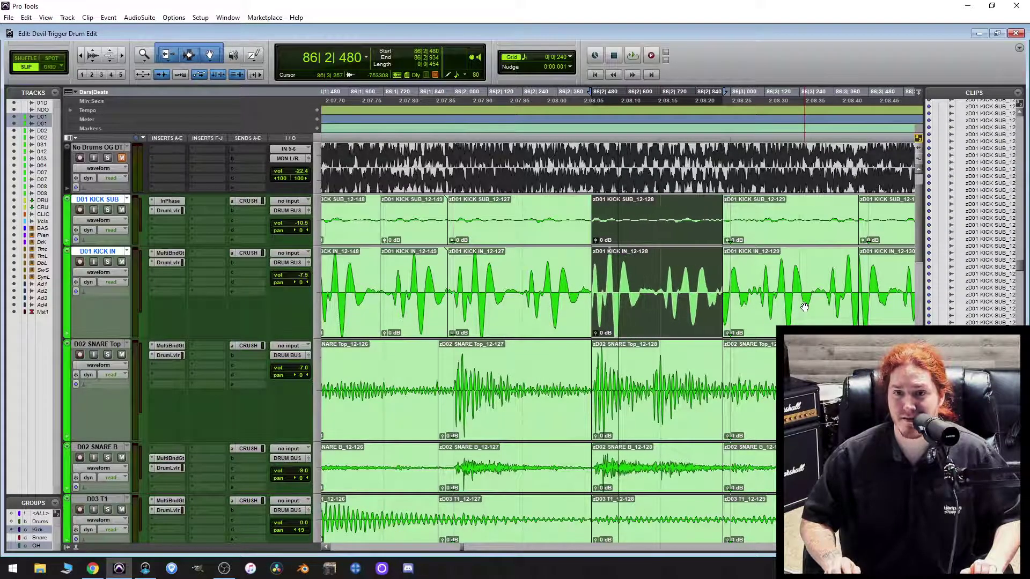
# Slip the audio inside the kick clips at 86|2|480 slightly later and extend their starts back to 86|2|452.
pyautogui.press('super+KP_Add')
pyautogui.press('super+KP_Add')
pyautogui.press('super+KP_Add')
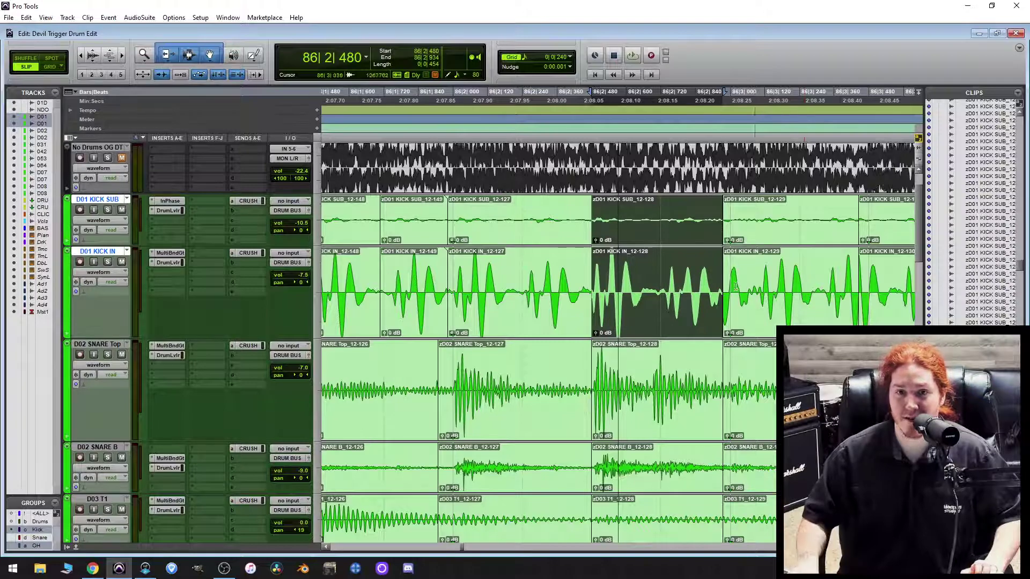
pyautogui.moveTo(597, 314)
pyautogui.mouseDown()
pyautogui.moveTo(563, 317)
pyautogui.moveTo(584, 319)
pyautogui.mouseUp()
pyautogui.hscroll(2, 583, 319)
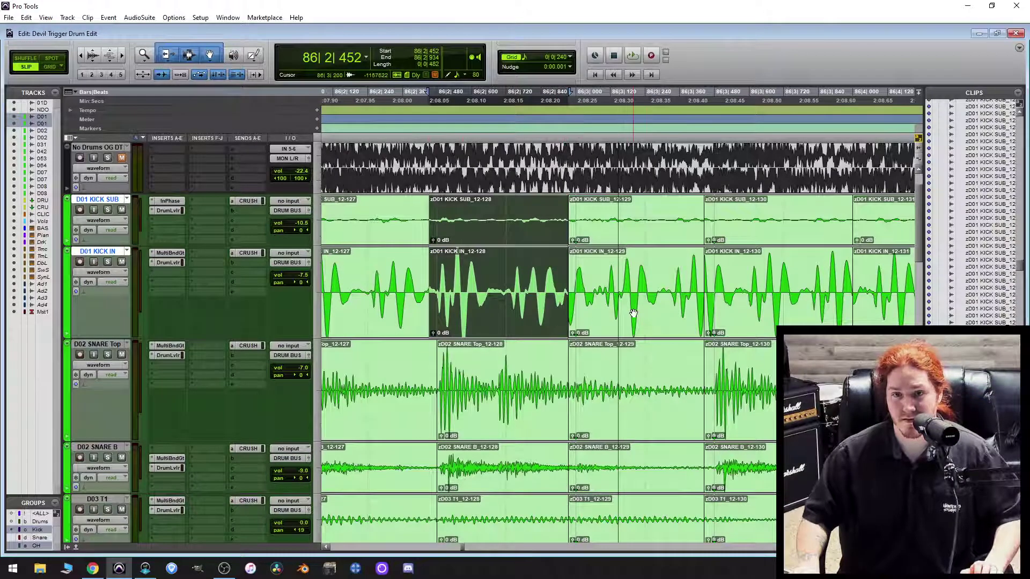
# Slip the audio inside the kick clips starting at 86|2|934 earlier, bringing the hit onto beat 3, and trim their ends to 86|3|434.
pyautogui.click(668, 309)
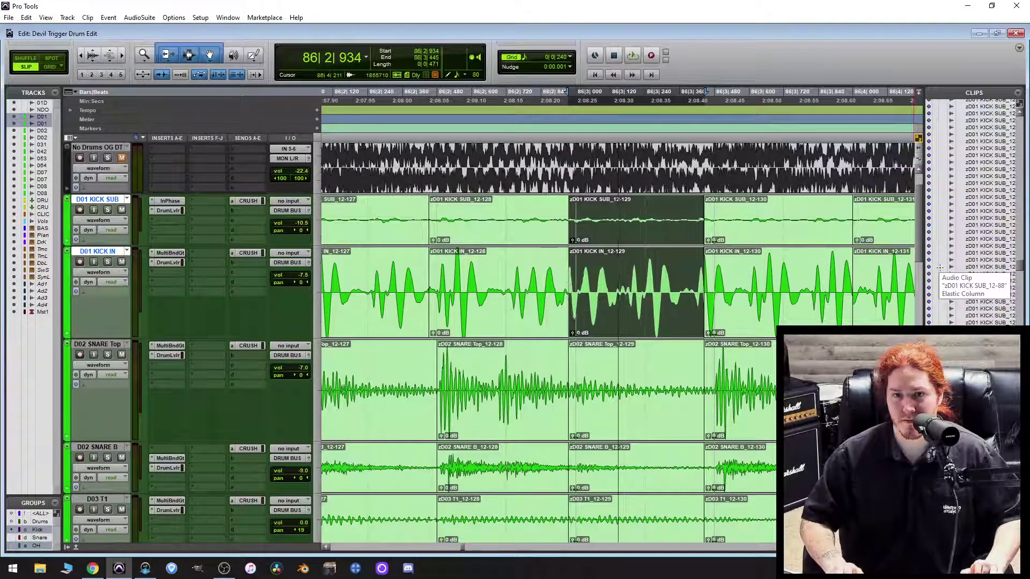
pyautogui.moveTo(612, 308); pyautogui.dragTo(700, 273)
pyautogui.click(572, 286)
pyautogui.press('a')
pyautogui.click(569, 286)
pyautogui.press('a')
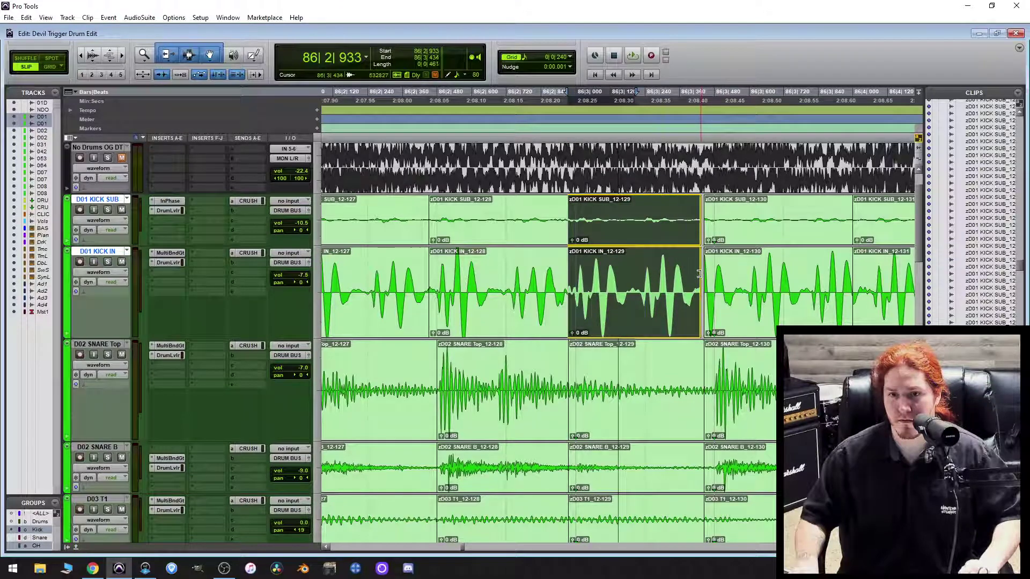
# Close the gap between the two bar 86 beat 3 kick clips, setting their boundary at 86|3|437.
pyautogui.click(785, 314)
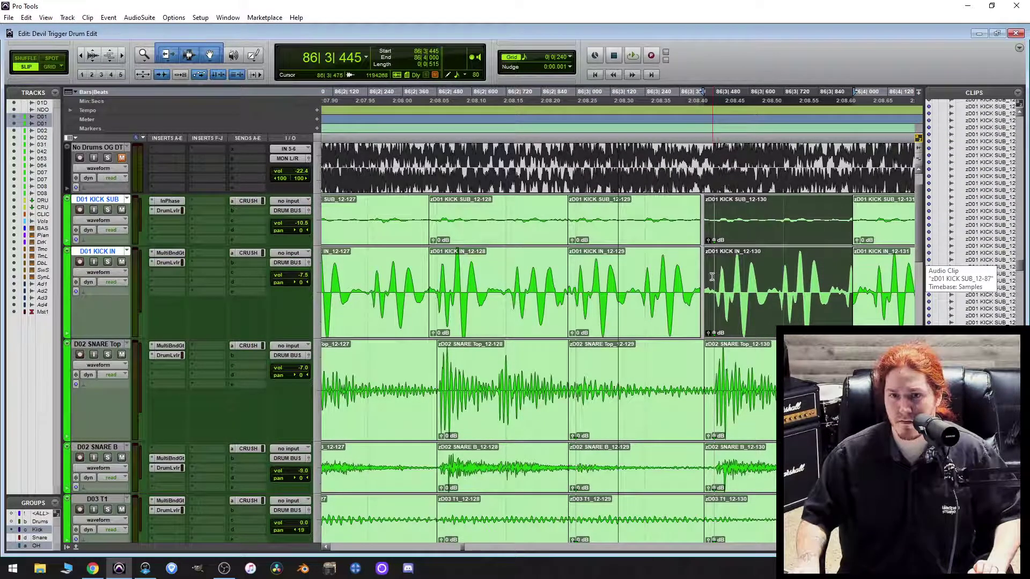
pyautogui.moveTo(706, 275); pyautogui.dragTo(695, 275)
pyautogui.doubleClick(671, 280)
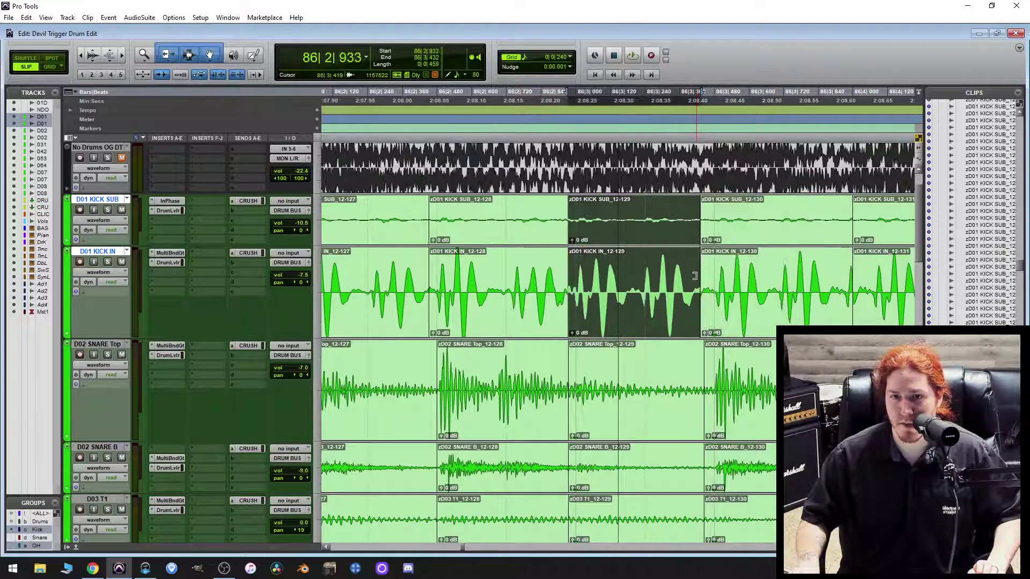
pyautogui.scroll(-5, 670, 280)
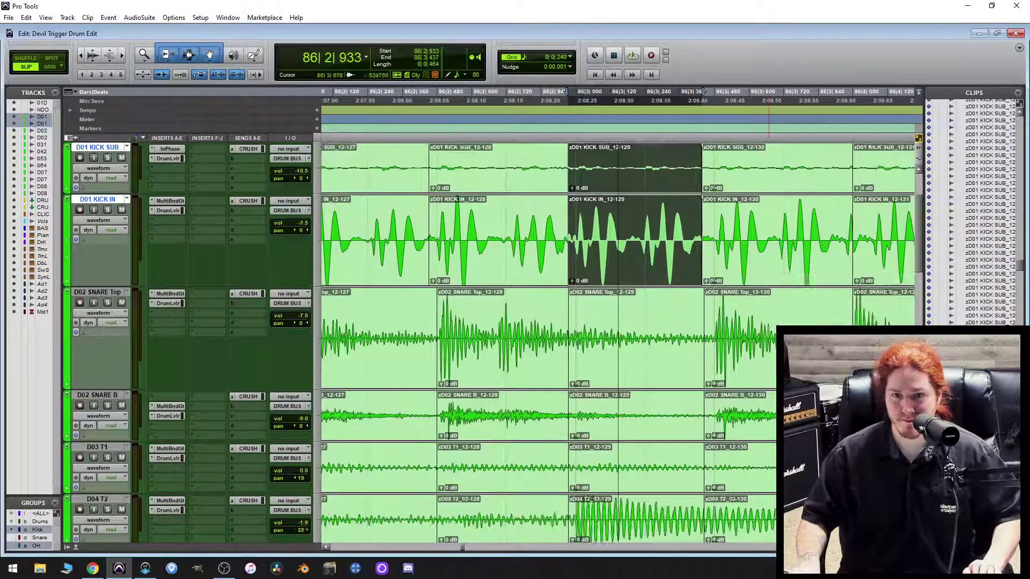
pyautogui.scroll(4, 738, 342)
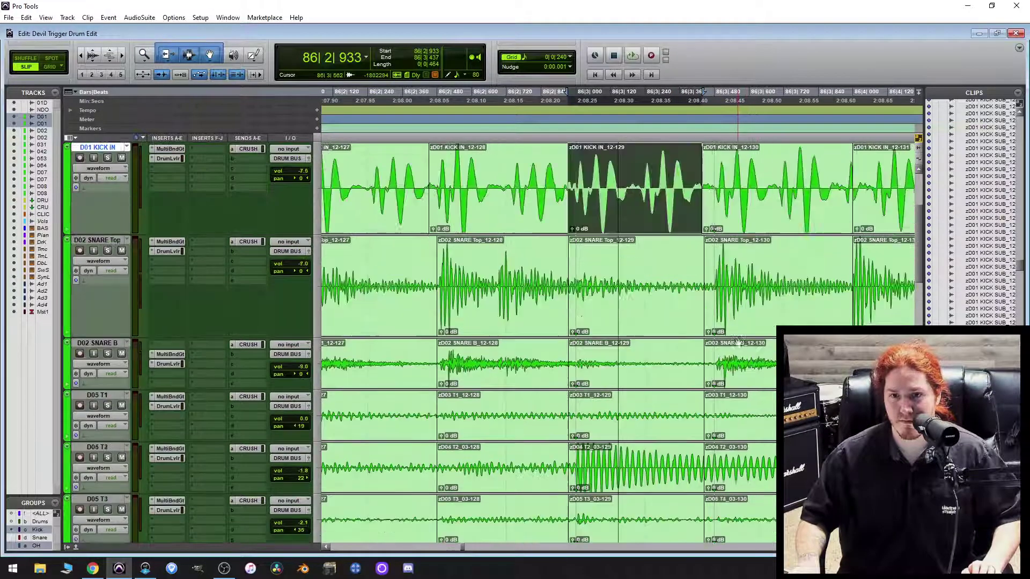
# Return to editing all drum tracks together and extend the starts of the clips on the second half of bar 86 beat 3 back to 86|3|437.
pyautogui.click(45, 522)
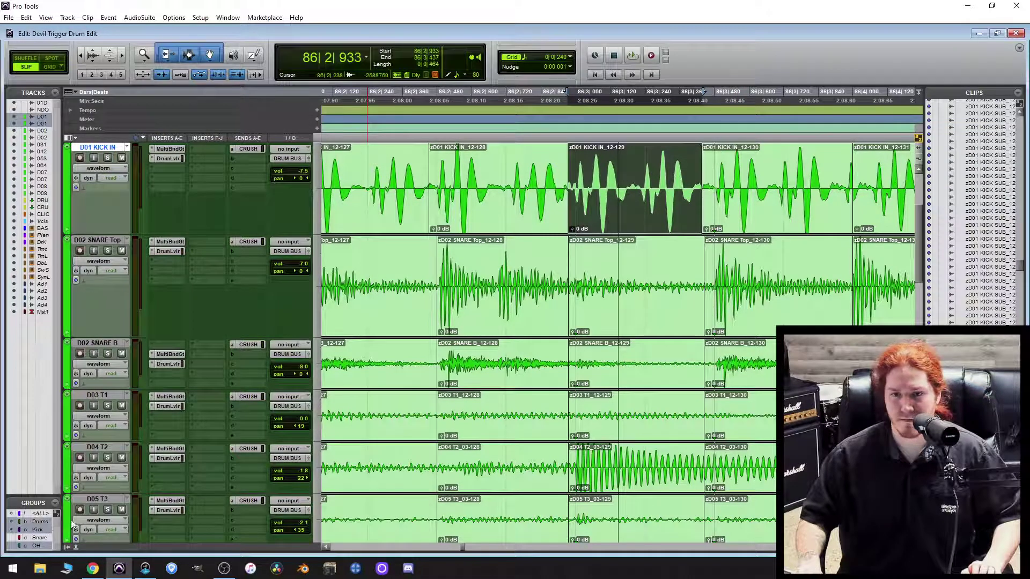
pyautogui.doubleClick(728, 457)
pyautogui.press('t')
pyautogui.press('t')
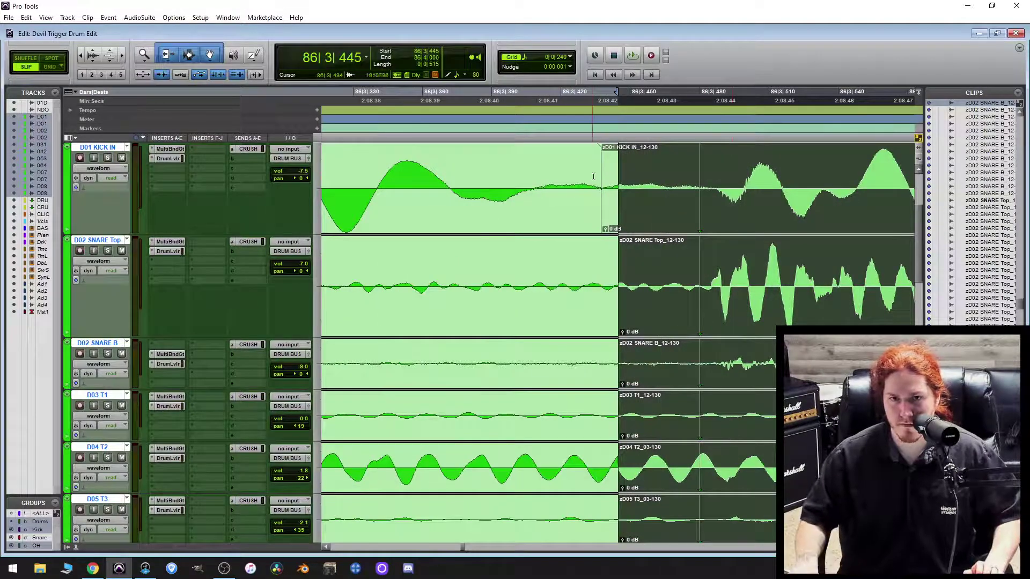
pyautogui.press('alt+KP_Subtract')
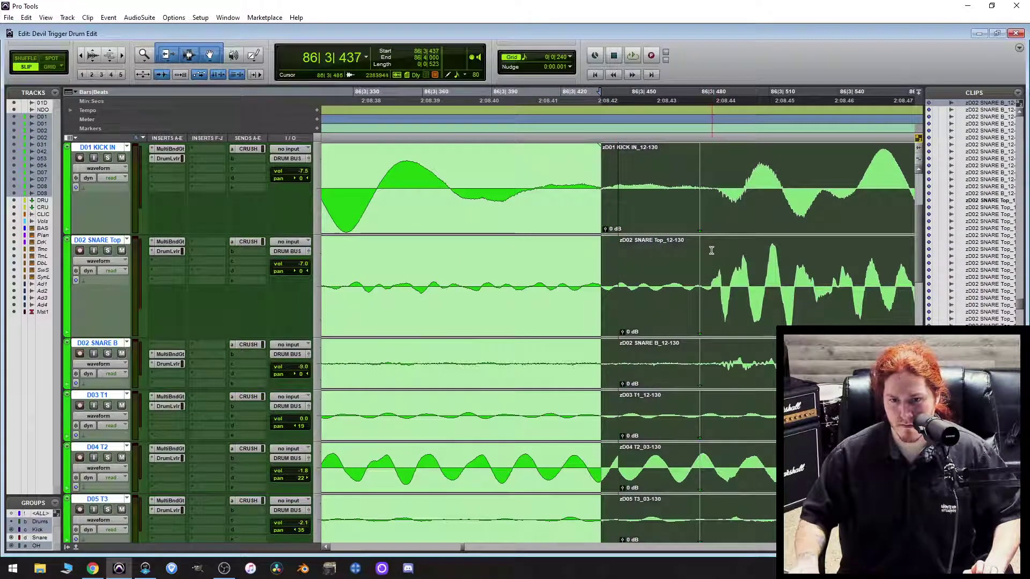
# Slip the audio inside the drum clips on the second half of bar 86 beat 3 slightly later.
pyautogui.hscroll(6, 710, 251)
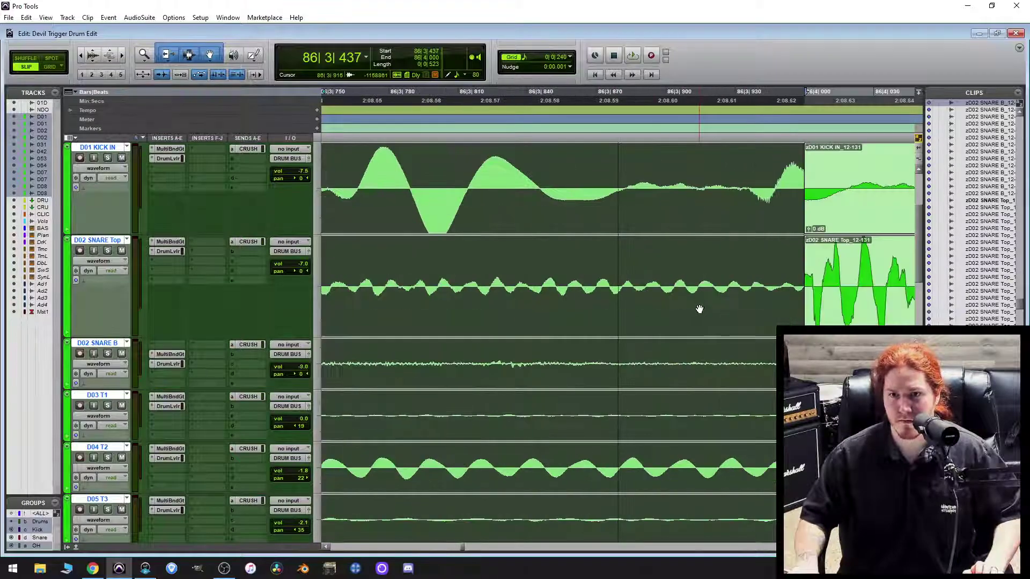
pyautogui.hscroll(-6, 697, 306)
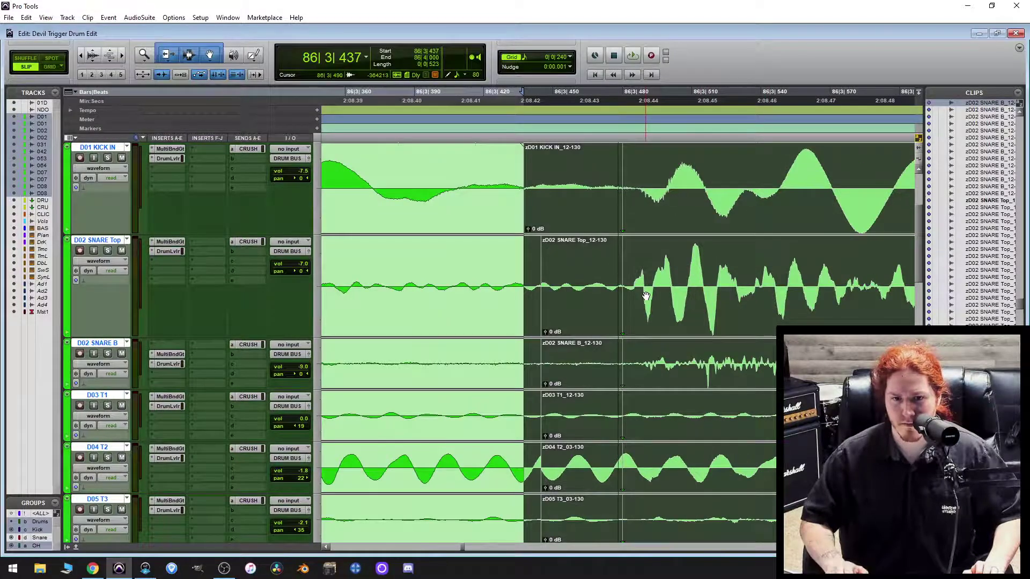
pyautogui.press('super+KP_Add')
pyautogui.press('super+KP_Add')
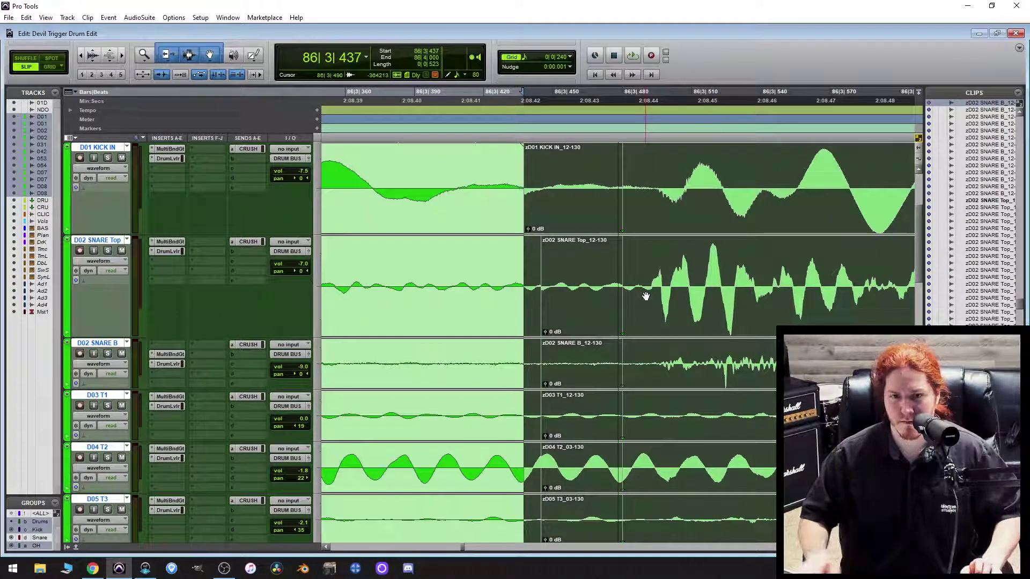
# Extend the starts of all drum clips at bar 86 beat 4 back to 86|3|840.
pyautogui.scroll(-3, 649, 297)
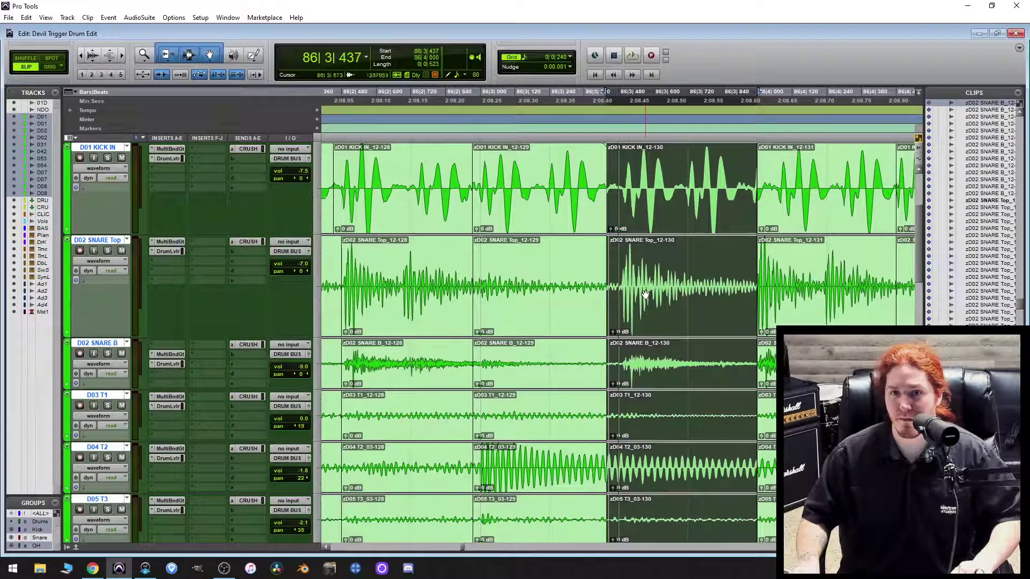
pyautogui.click(840, 303)
pyautogui.press('r')
pyautogui.press('t')
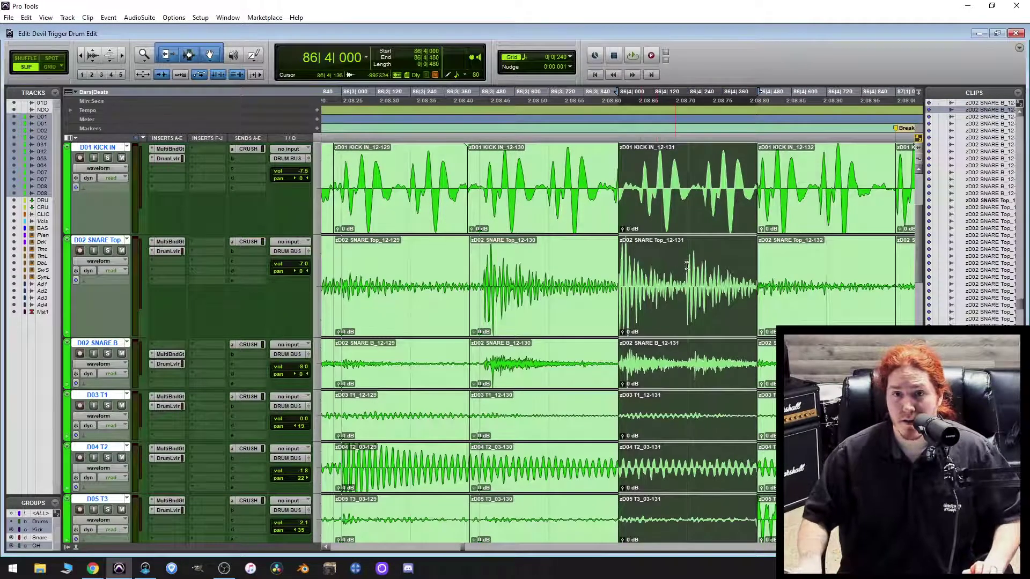
pyautogui.moveTo(617, 208); pyautogui.dragTo(594, 236)
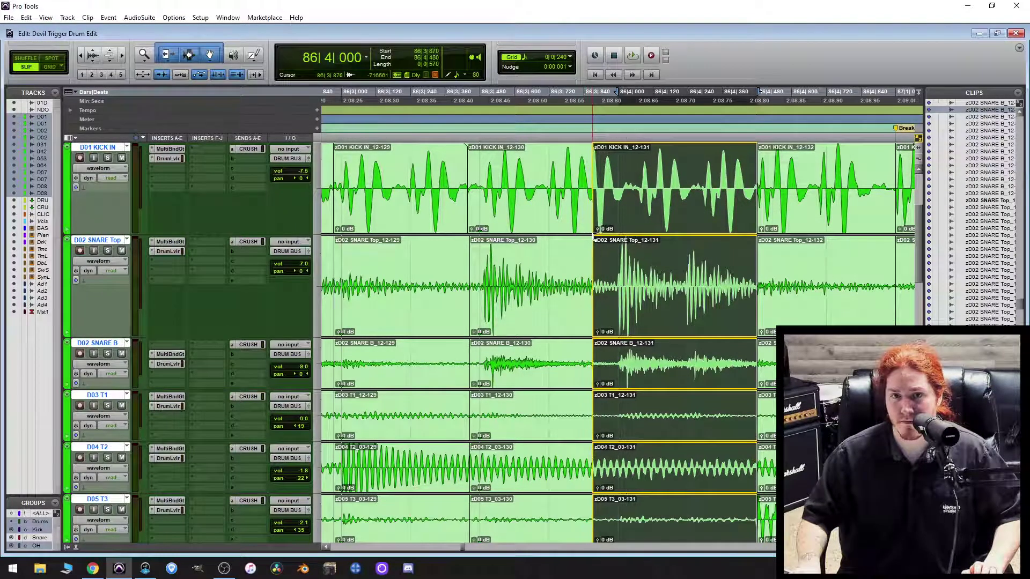
pyautogui.hotkey('ctrl', ']')
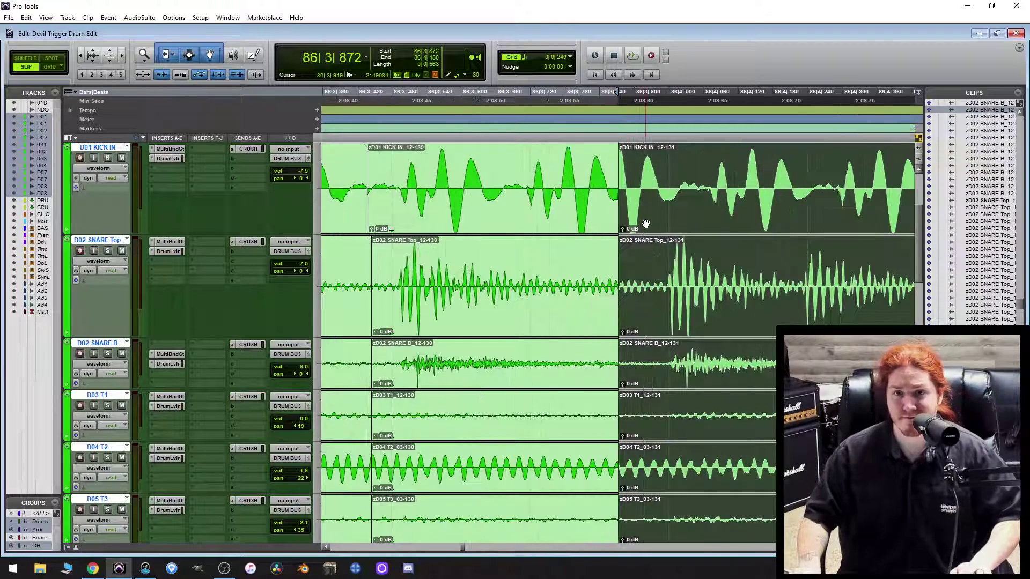
pyautogui.hotkey('ctrl', 'z')
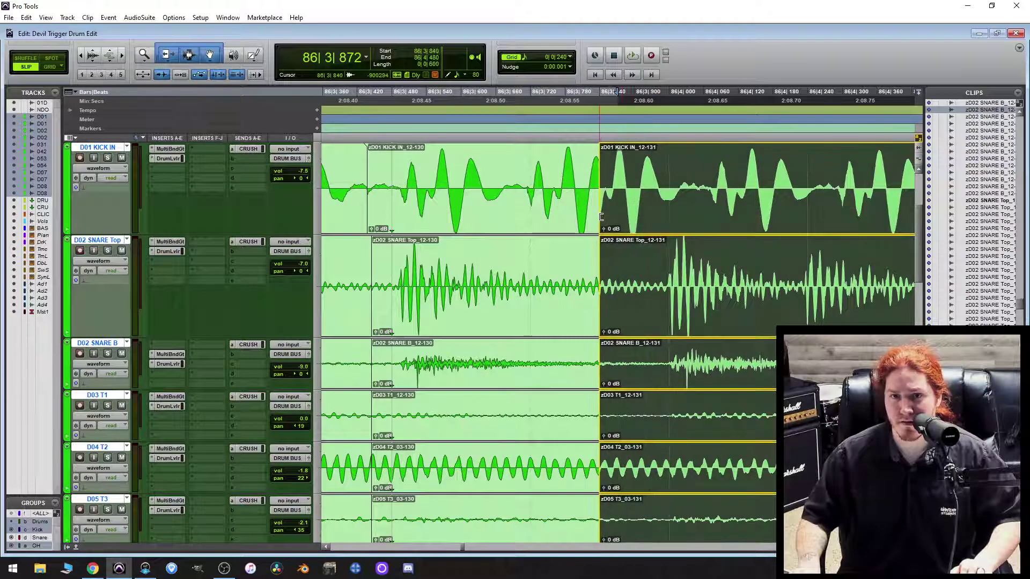
pyautogui.click(644, 207)
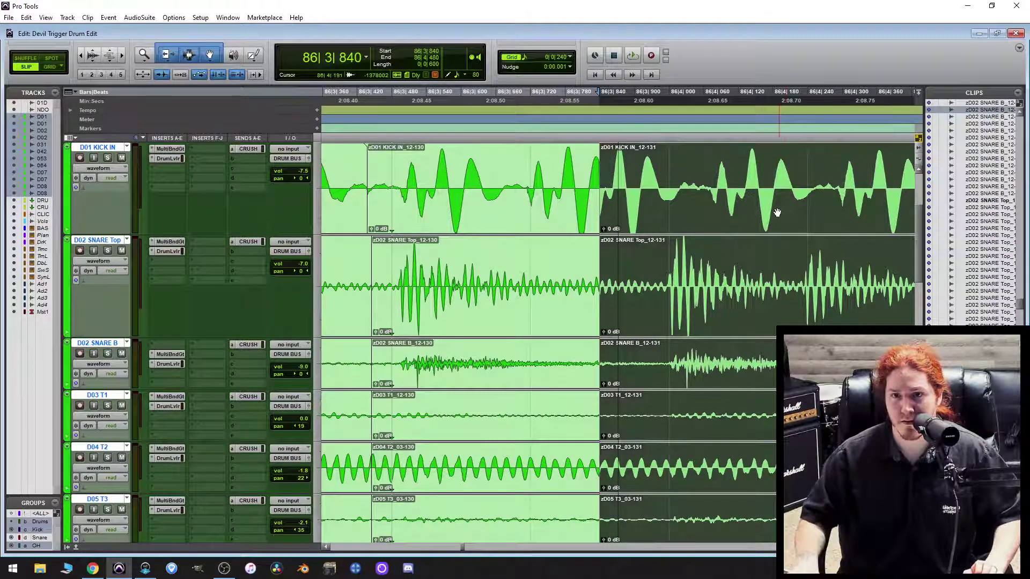
# On the kick tracks only, slip the audio inside the clips starting at 86|3|840 earlier, bringing the first hit onto beat 4.
pyautogui.click(39, 528)
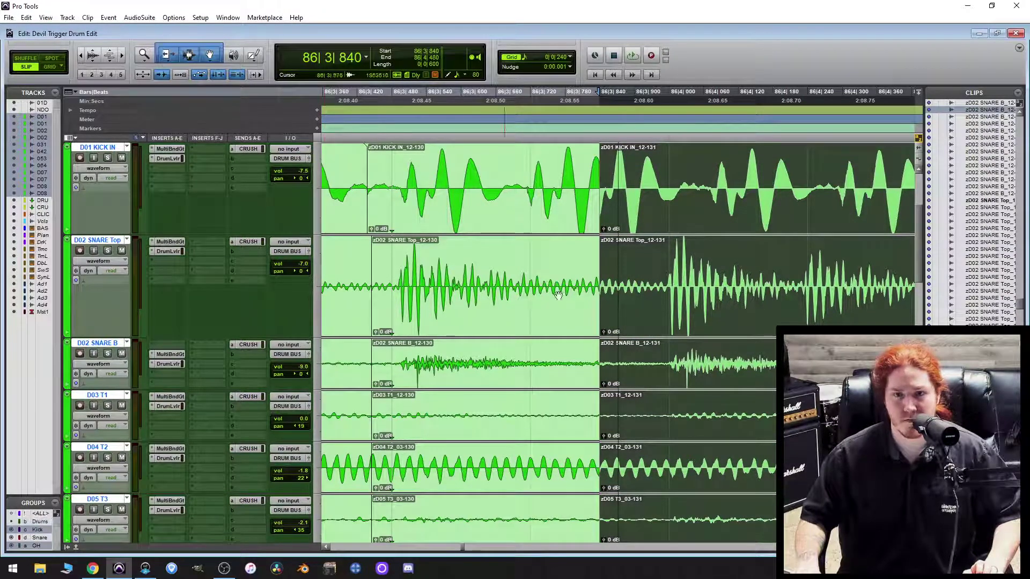
pyautogui.press('super+minus')
pyautogui.press('super+minus')
pyautogui.press('super+minus')
pyautogui.press('super+minus')
pyautogui.press('super+minus')
pyautogui.press('super+minus')
pyautogui.press('super+minus')
pyautogui.press('super+minus')
pyautogui.press('super+minus')
pyautogui.press('super+minus')
pyautogui.press('super+minus')
pyautogui.press('super+minus')
pyautogui.press('super+minus')
pyautogui.press('super+minus')
pyautogui.press('super+minus')
pyautogui.press('super+minus')
pyautogui.press('super+minus')
pyautogui.press('super+minus')
pyautogui.press('super+minus')
pyautogui.press('super+minus')
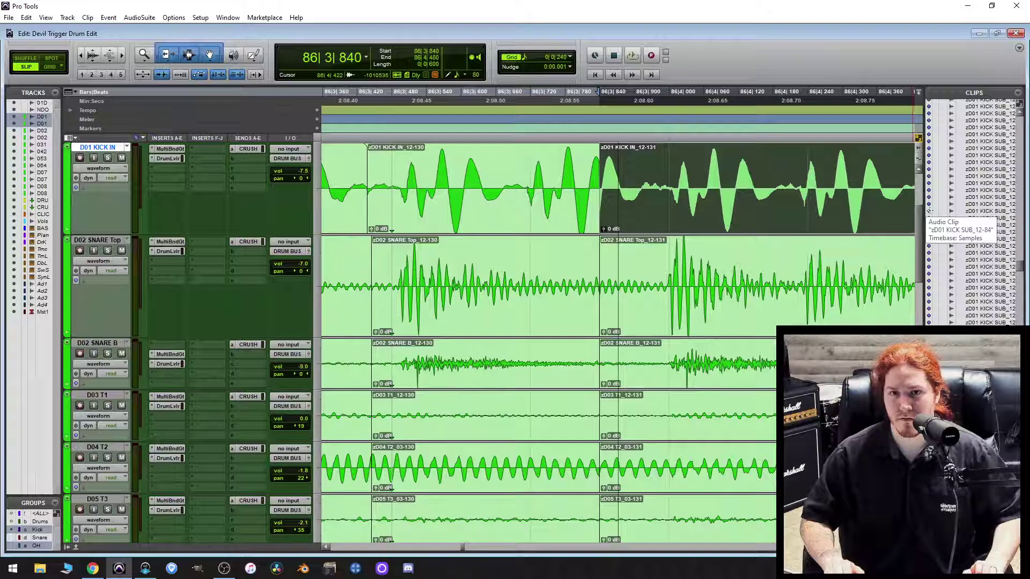
pyautogui.press('super+plus')
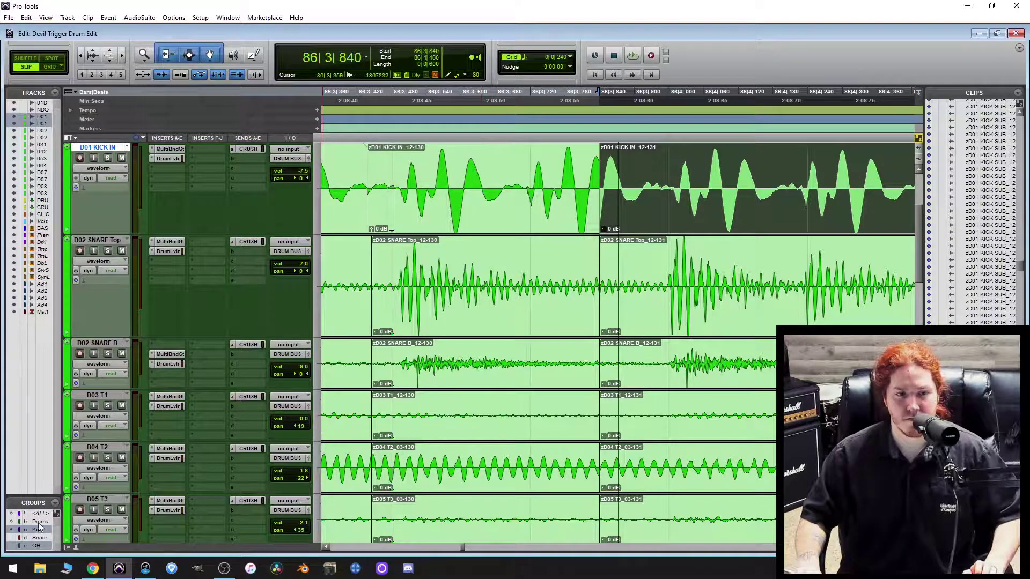
# Return to editing all drum tracks together and move the clip boundary before bar 86 beat 4 to 86|3|915.
pyautogui.click(660, 192)
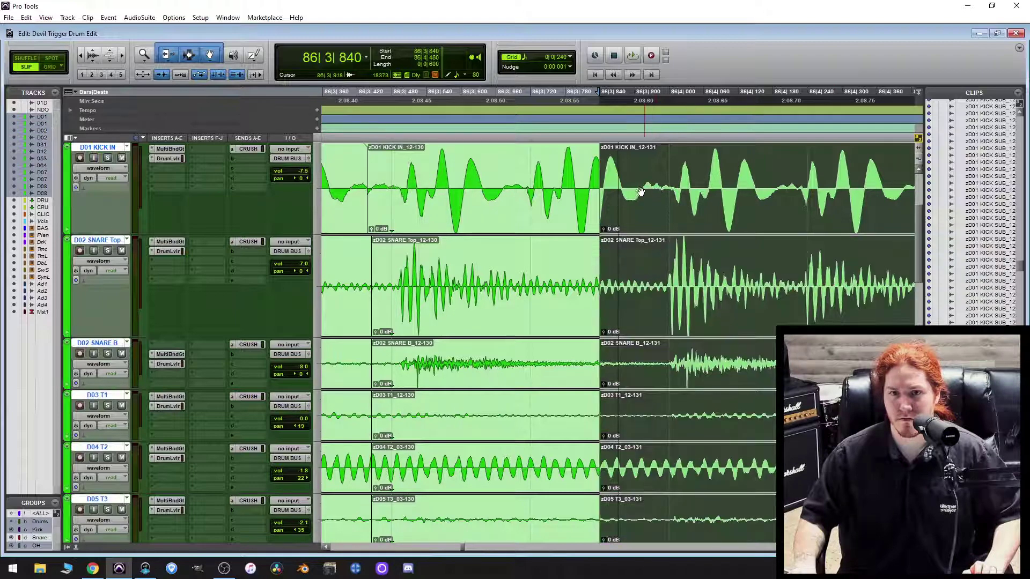
pyautogui.click(615, 185)
pyautogui.moveTo(599, 187); pyautogui.dragTo(645, 191)
pyautogui.press('r')
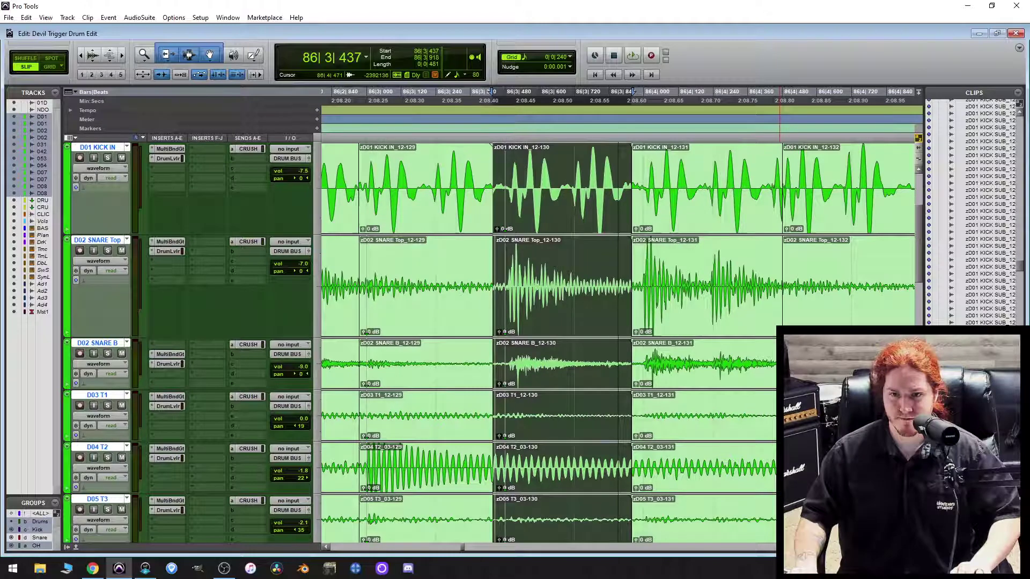
# Extend the starts of all drum clips on the second half of bar 86 beat 4 back to 86|4|442.
pyautogui.click(787, 224)
pyautogui.press('t')
pyautogui.press('alt+KP_Subtract')
pyautogui.press('alt+KP_Subtract')
pyautogui.press('alt+KP_Subtract')
pyautogui.press('alt+KP_Subtract')
pyautogui.press('alt+KP_Subtract')
pyautogui.press('alt+KP_Subtract')
pyautogui.press('alt+KP_Subtract')
pyautogui.press('alt+KP_Subtract')
pyautogui.press('alt+KP_Subtract')
pyautogui.press('alt+KP_Subtract')
pyautogui.press('alt+KP_Subtract')
pyautogui.press('alt+KP_Subtract')
pyautogui.press('alt+KP_Subtract')
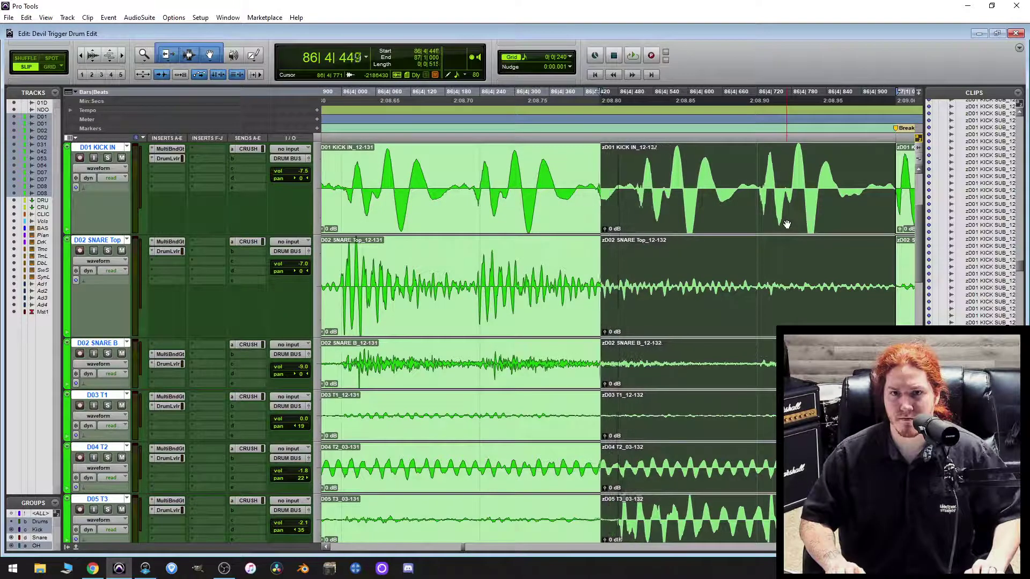
pyautogui.press('alt+KP_Subtract')
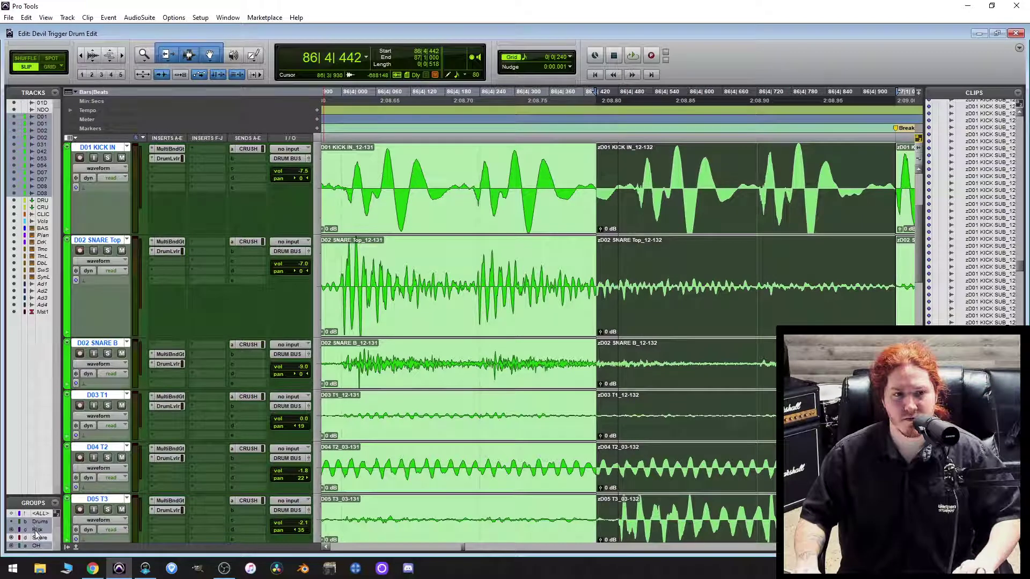
# On the kick tracks only, split the clips between the last two hits of bar 86, removing the audio from 86|4|678 to 86|4|693.
pyautogui.click(741, 186)
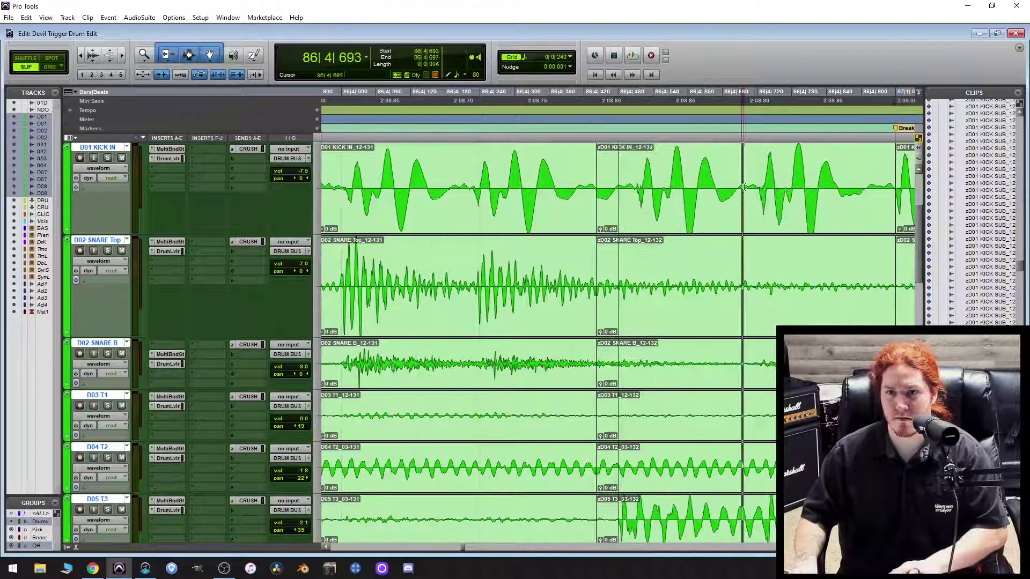
pyautogui.press('b')
pyautogui.hotkey('ctrl', 'z')
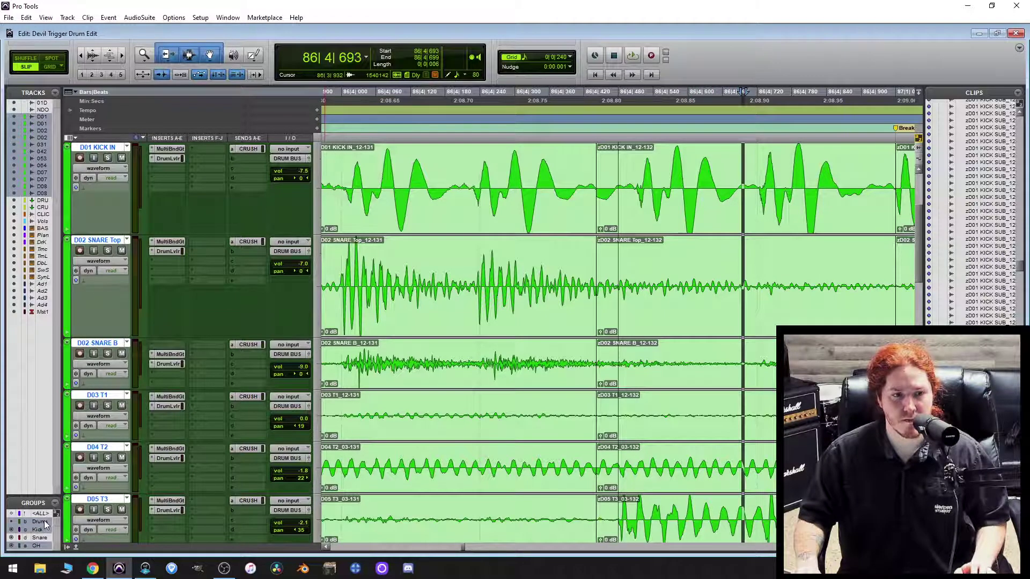
pyautogui.moveTo(745, 185); pyautogui.dragTo(734, 185)
pyautogui.press('Delete')
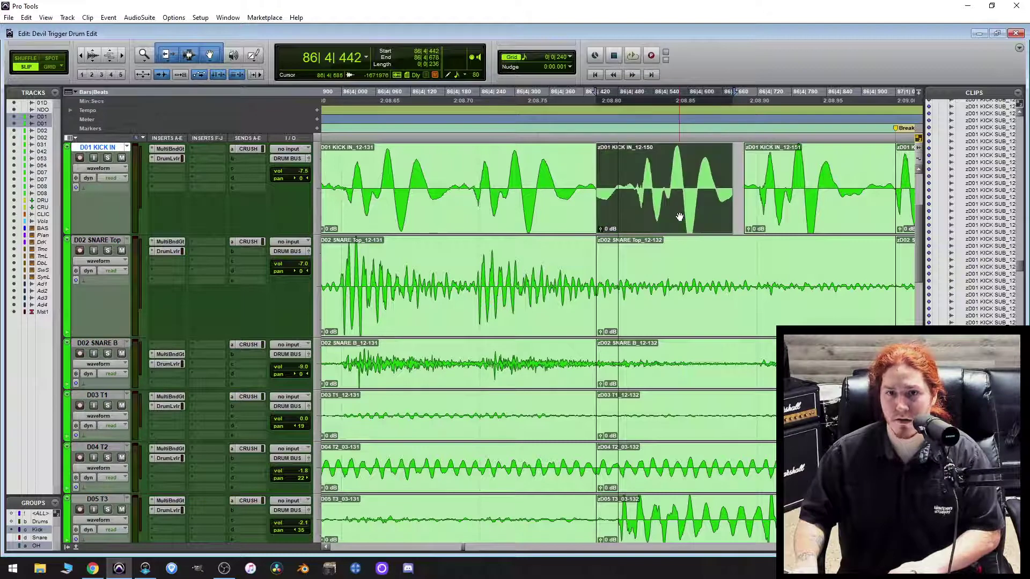
# Slip the audio in the 86|4|442 kick clips earlier so the hit meets 86|4|480, and extend the following kick clips back to 86|4|669.
pyautogui.click(726, 168)
pyautogui.press('super+minus')
pyautogui.press('super+minus')
pyautogui.press('super+minus')
pyautogui.press('super+minus')
pyautogui.press('super+minus')
pyautogui.press('super+minus')
pyautogui.press('super+minus')
pyautogui.press('super+minus')
pyautogui.press('super+minus')
pyautogui.press('super+minus')
pyautogui.press('super+minus')
pyautogui.press('super+minus')
pyautogui.press('super+minus')
pyautogui.press('super+minus')
pyautogui.press('super+minus')
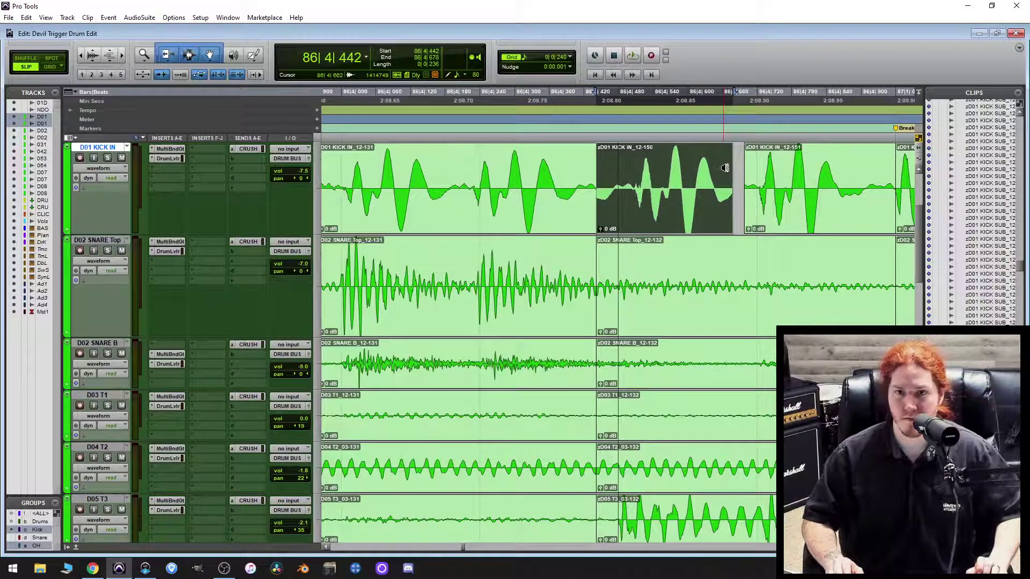
pyautogui.press('super+minus')
pyautogui.press('super+minus')
pyautogui.press('super+minus')
pyautogui.press('super+minus')
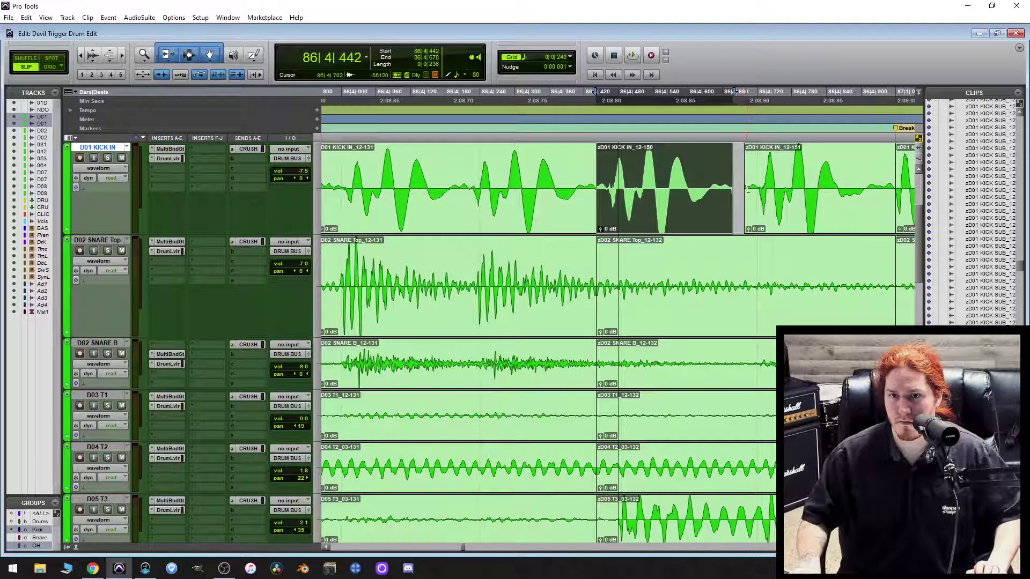
pyautogui.moveTo(744, 193); pyautogui.dragTo(729, 193)
pyautogui.press('r')
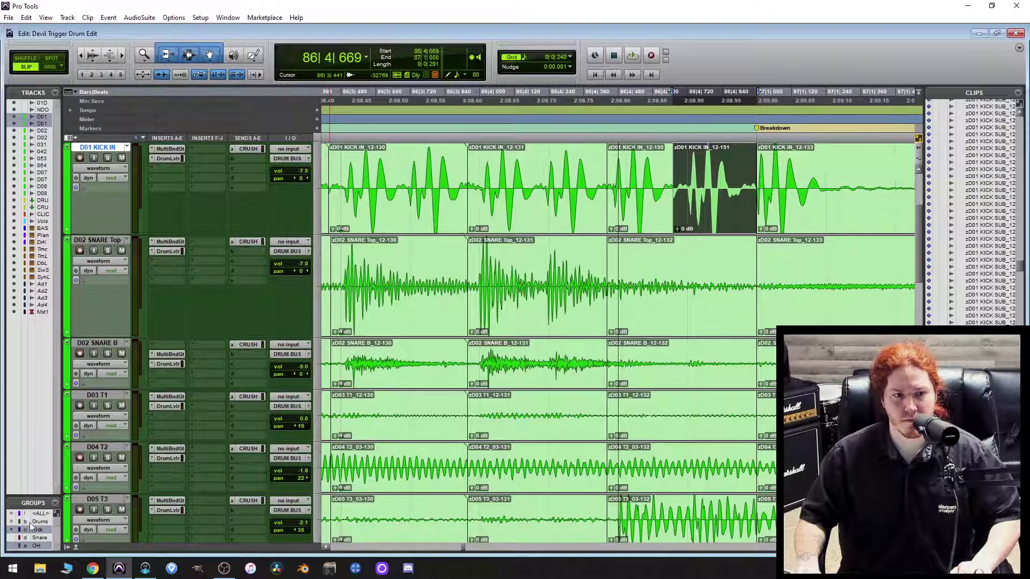
# Return to editing all drum tracks together and select their clips at the start of the Breakdown, 87|1|000.
pyautogui.hscroll(3, 609, 366)
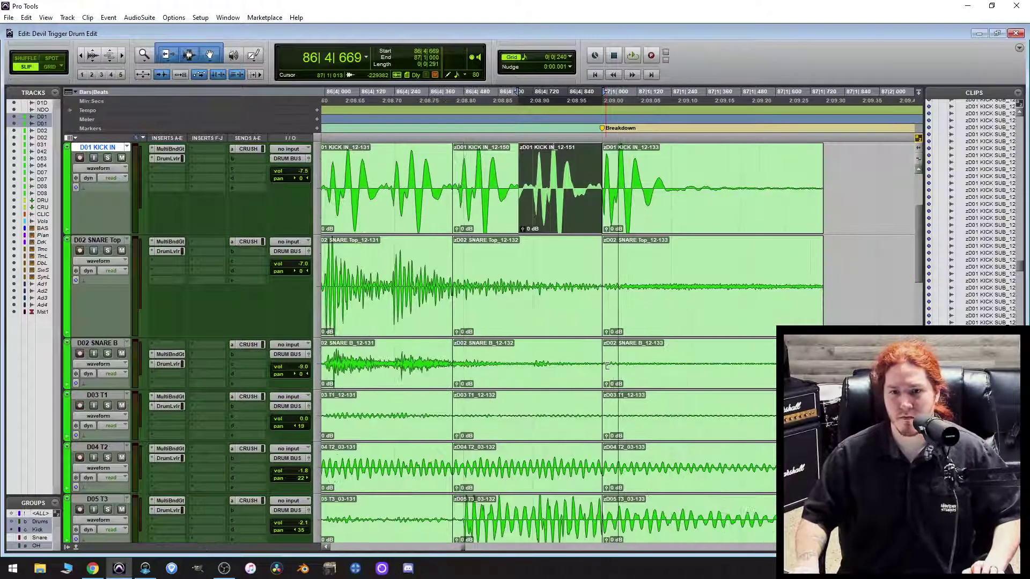
pyautogui.click(644, 193)
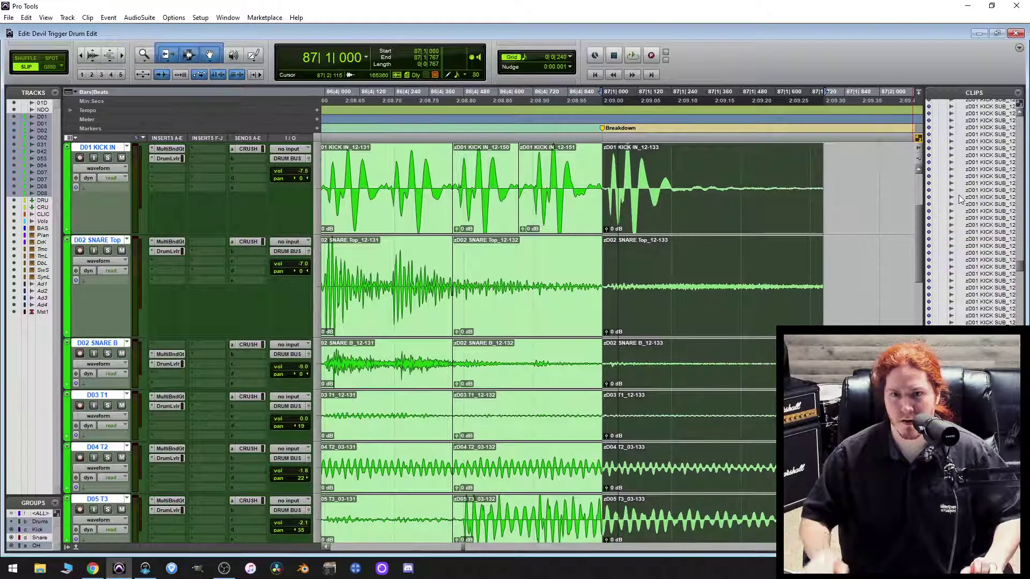
pyautogui.scroll(-1, 639, 361)
pyautogui.press('r')
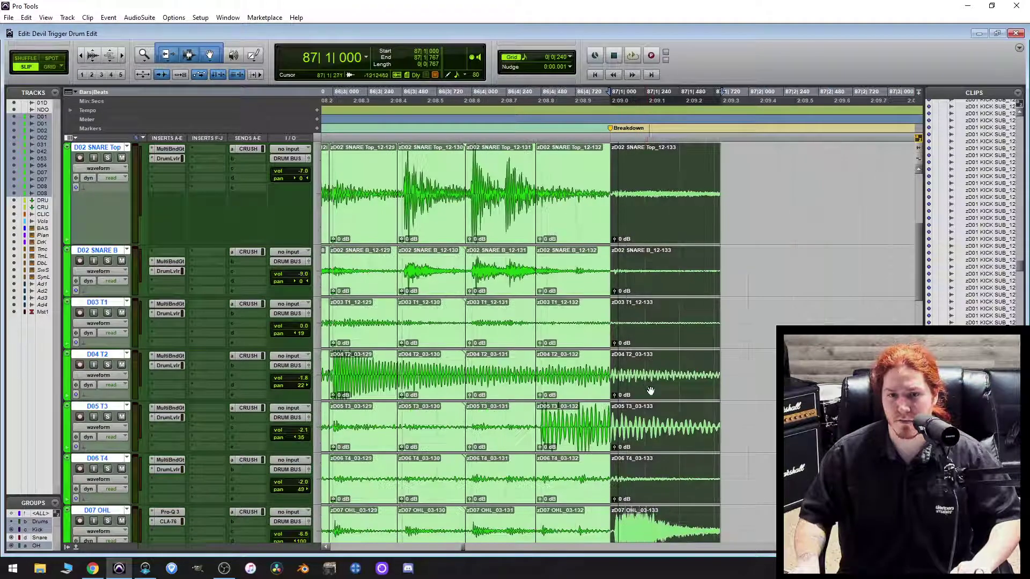
pyautogui.scroll(-2, 651, 392)
pyautogui.scroll(1, 661, 397)
pyautogui.scroll(2, 660, 396)
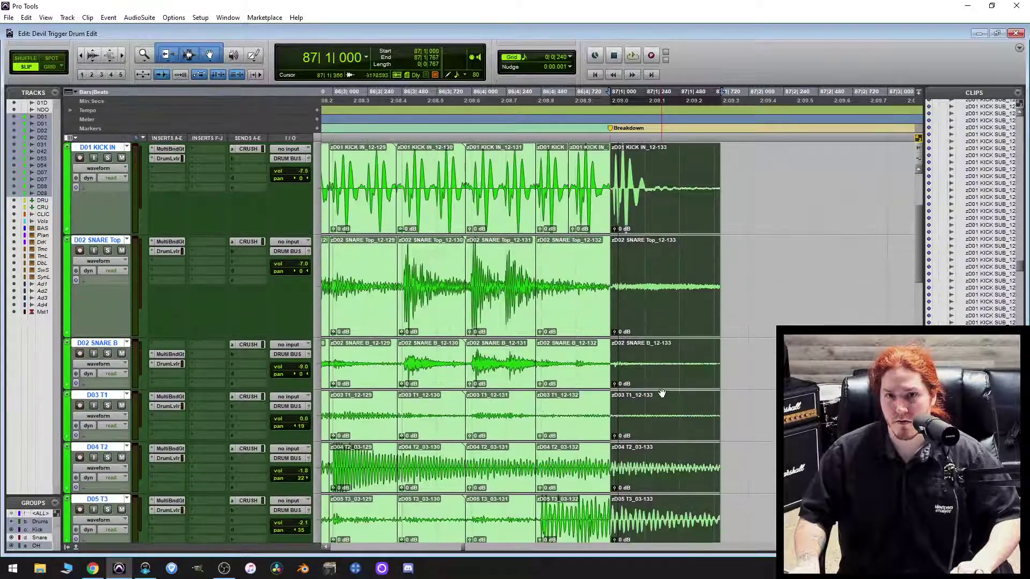
# Select all drum clips from 69|1|786 to 87|2|492 and smooth the edits in Beat Detective with Fill Gaps.
pyautogui.press('r')
pyautogui.press('r')
pyautogui.press('r')
pyautogui.press('r')
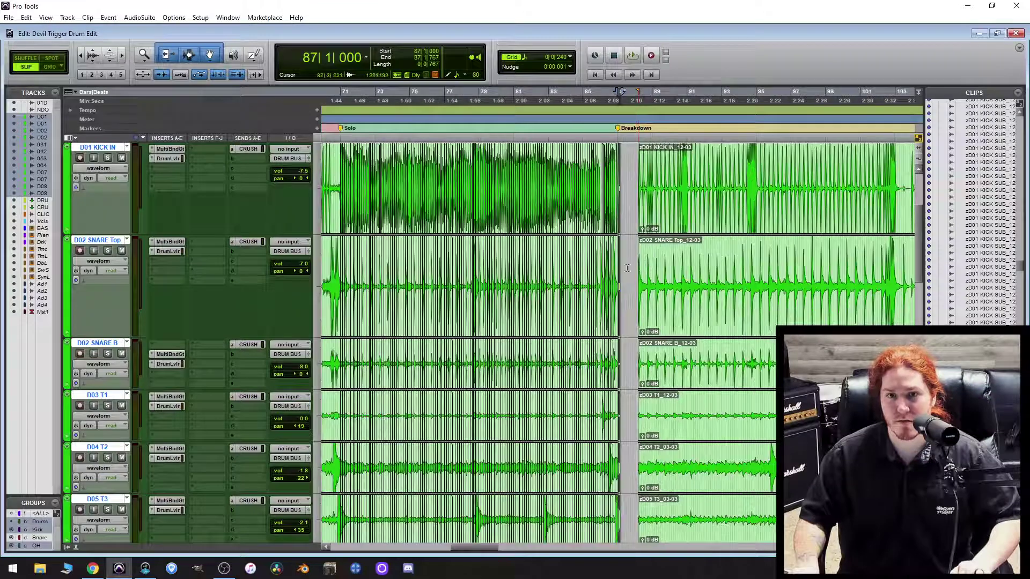
pyautogui.moveTo(623, 272); pyautogui.dragTo(486, 292)
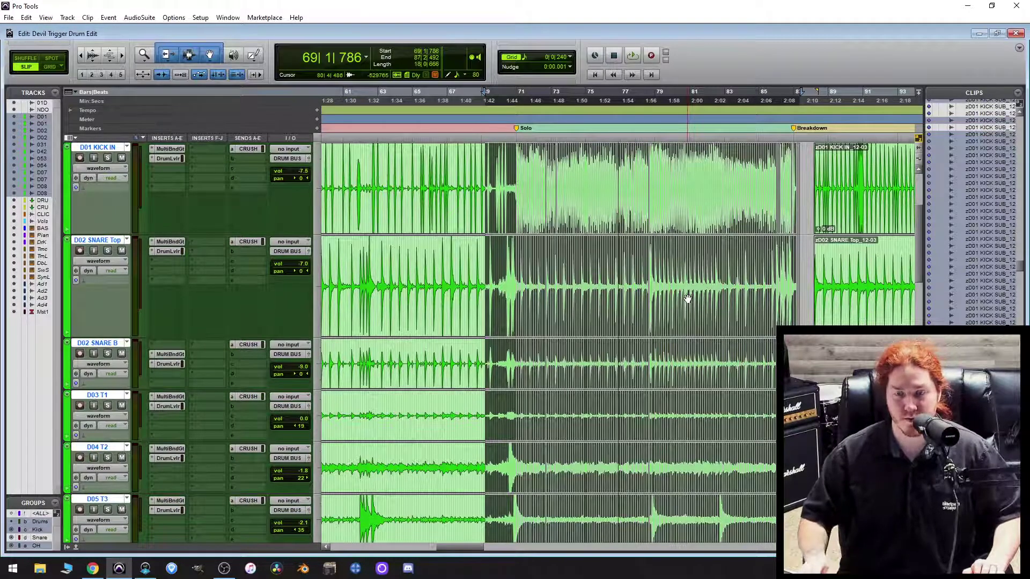
pyautogui.hotkey('ctrl', '8')
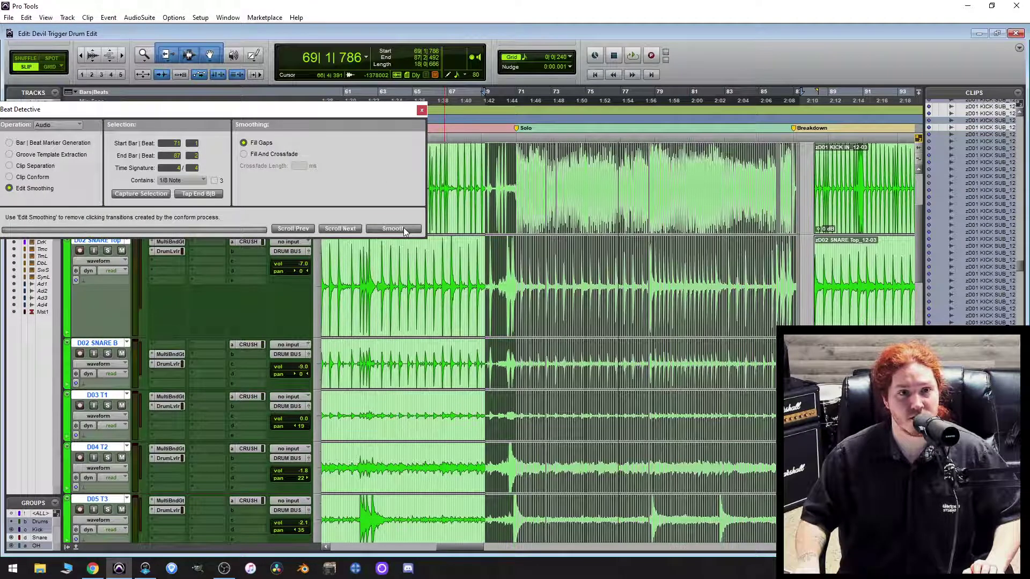
pyautogui.click(422, 111)
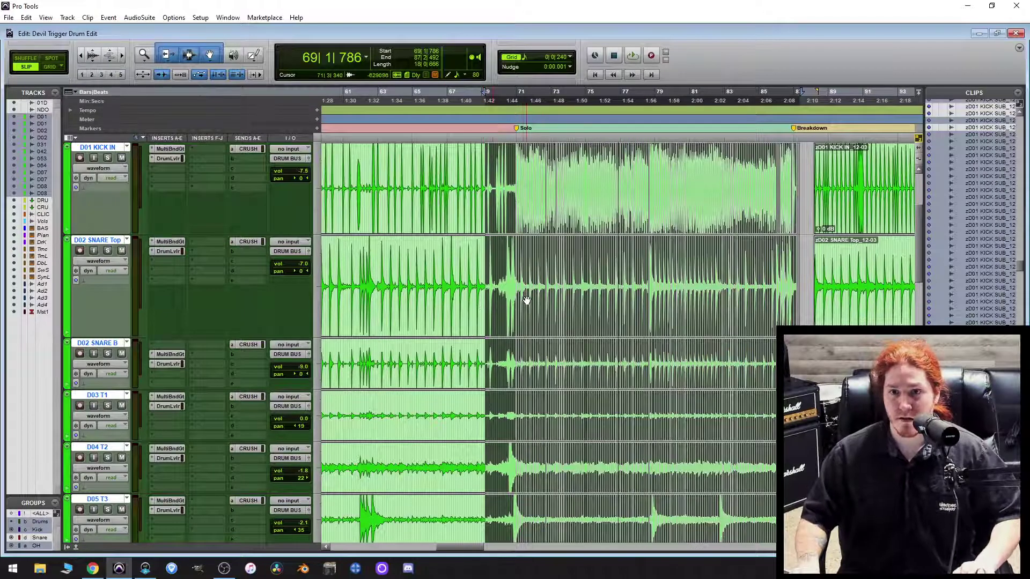
# Play the smoothed drum edits from 69|2|302 through the Solo and into the start of bar 87.
pyautogui.click(487, 168)
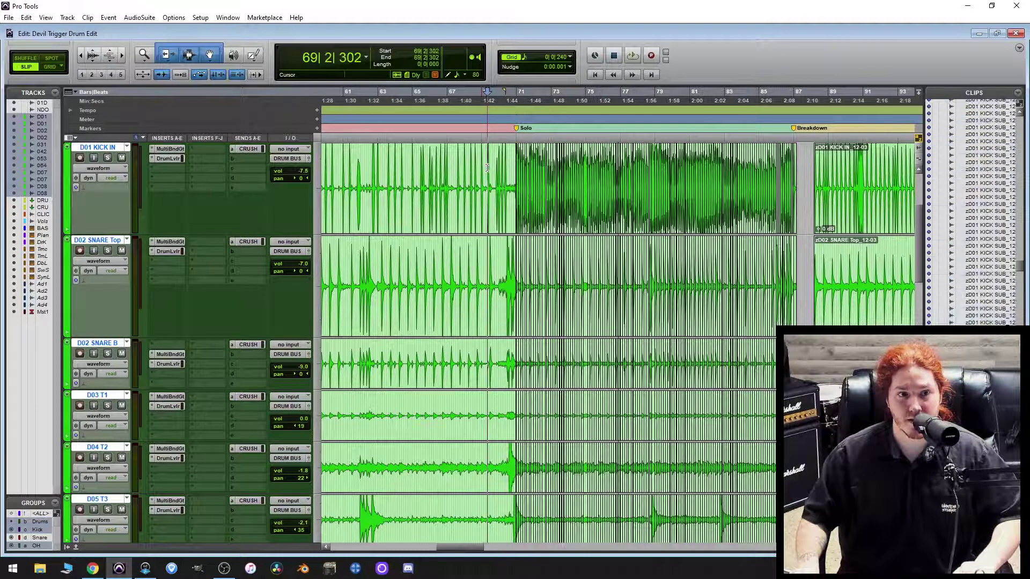
pyautogui.hscroll(-5, 402, 258)
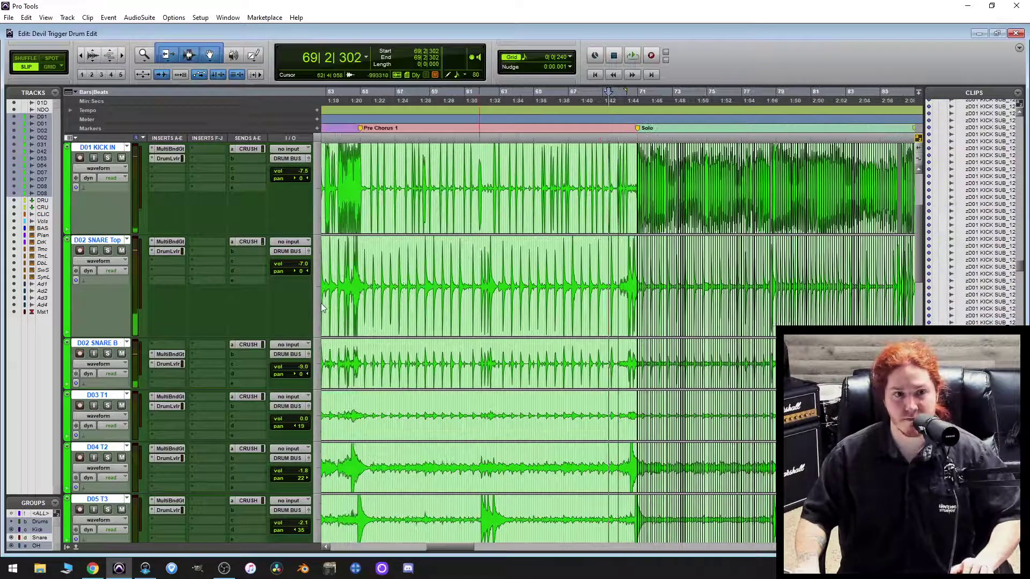
pyautogui.scroll(-5, 207, 331)
pyautogui.scroll(-6, 204, 331)
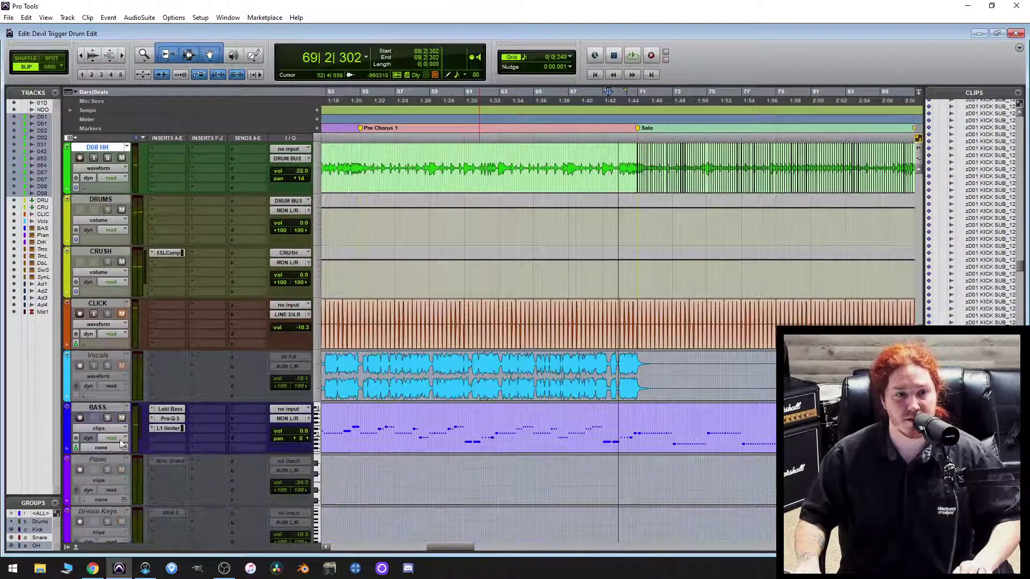
pyautogui.scroll(8, 122, 422)
pyautogui.press('space')
pyautogui.scroll(3, 736, 328)
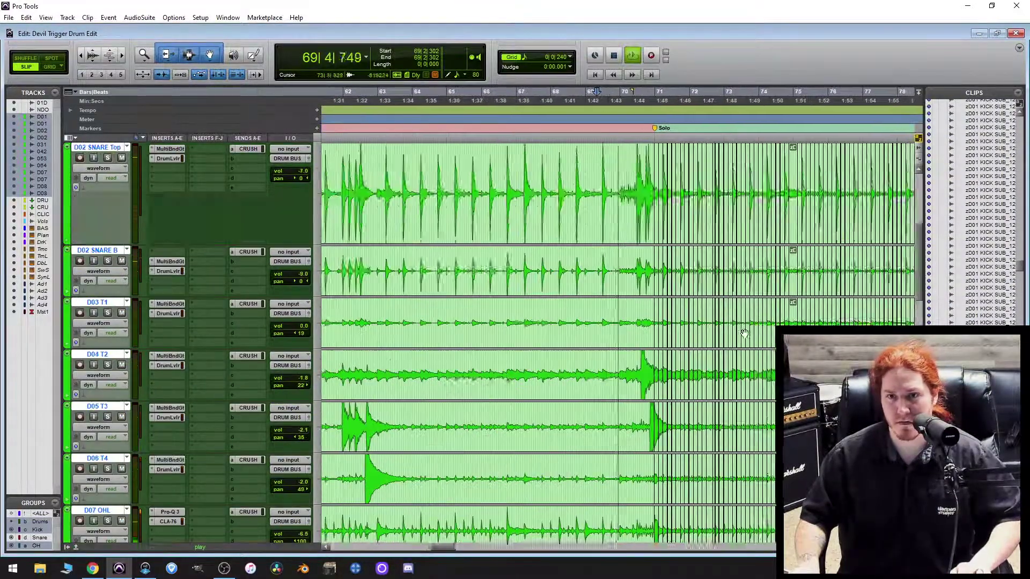
pyautogui.scroll(1, 736, 329)
pyautogui.scroll(1, 736, 329)
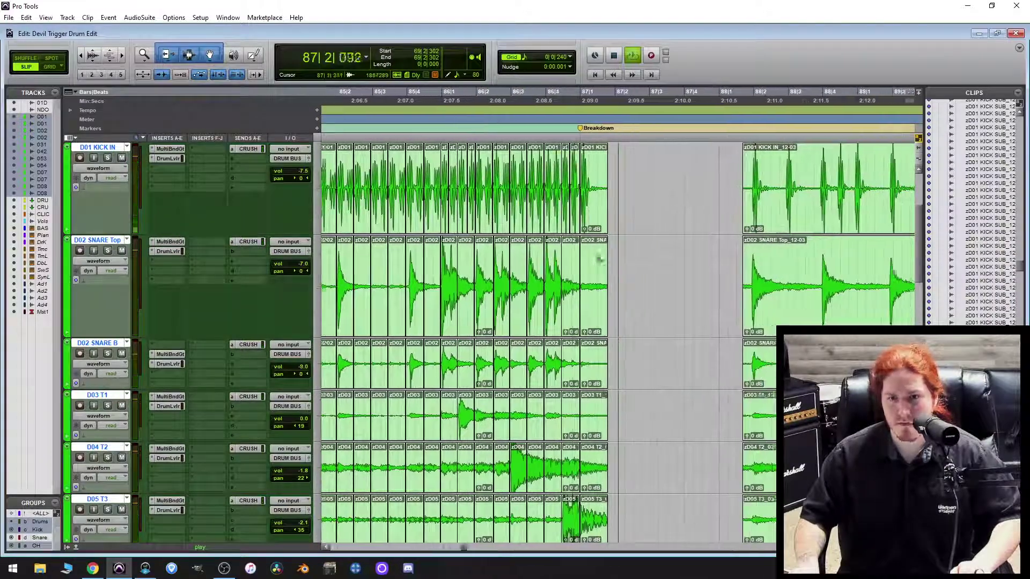
pyautogui.press('space')
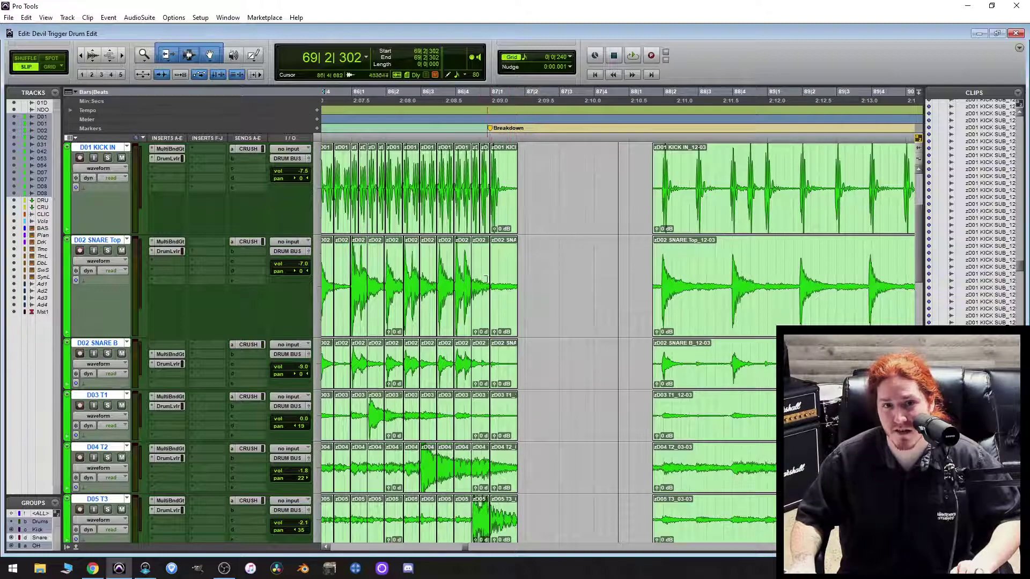
# Extend the ends of the drum clips starting at 87|1|000 to 88|1|391.
pyautogui.hotkey('ctrl', '[')
pyautogui.hotkey('ctrl', '[')
pyautogui.hotkey('ctrl', '[')
pyautogui.hotkey('ctrl', '[')
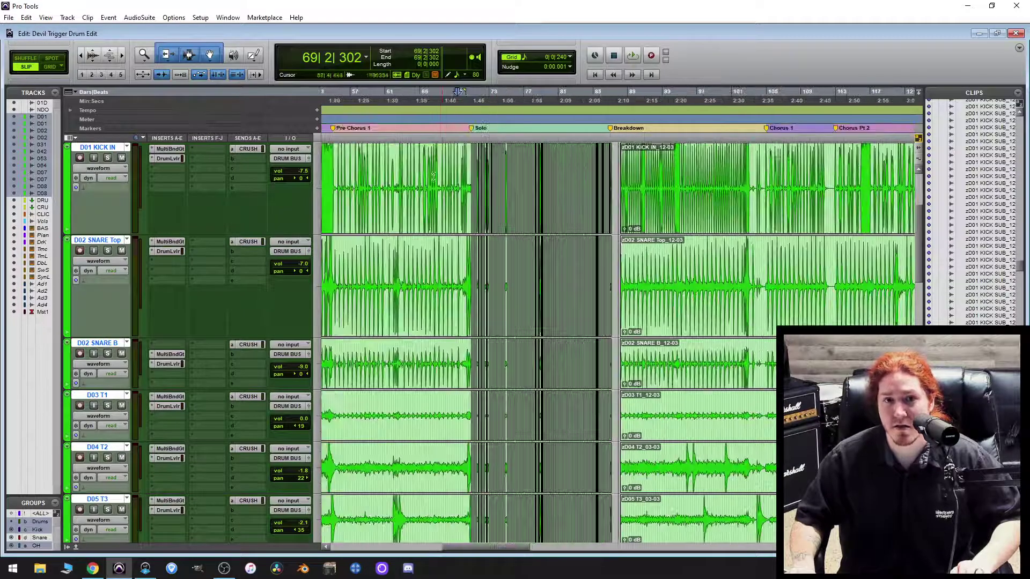
pyautogui.click(610, 121)
pyautogui.hotkey('ctrl', ']')
pyautogui.hotkey('ctrl', ']')
pyautogui.hotkey('ctrl', ']')
pyautogui.hotkey('ctrl', ']')
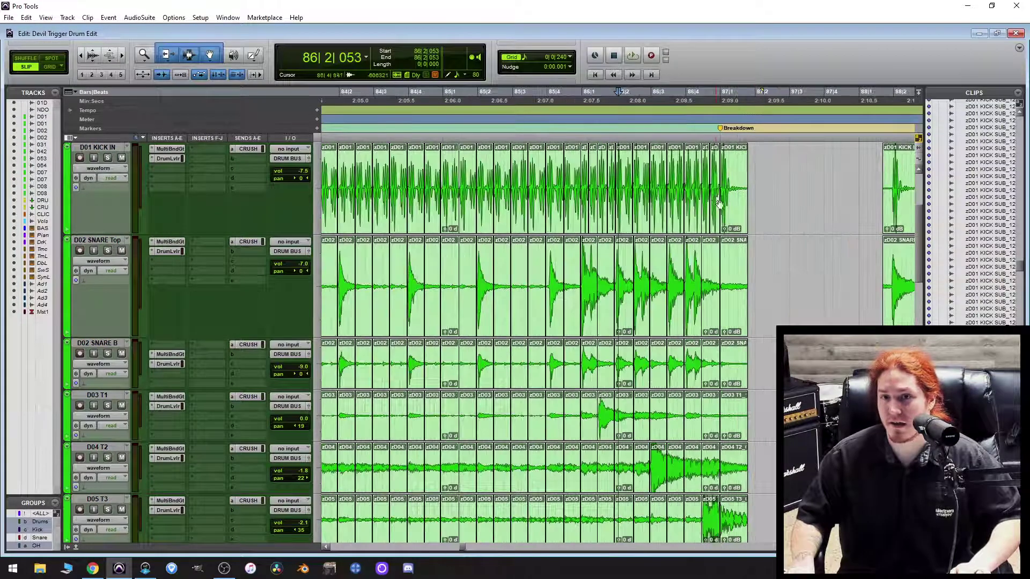
pyautogui.moveTo(744, 179); pyautogui.dragTo(872, 175)
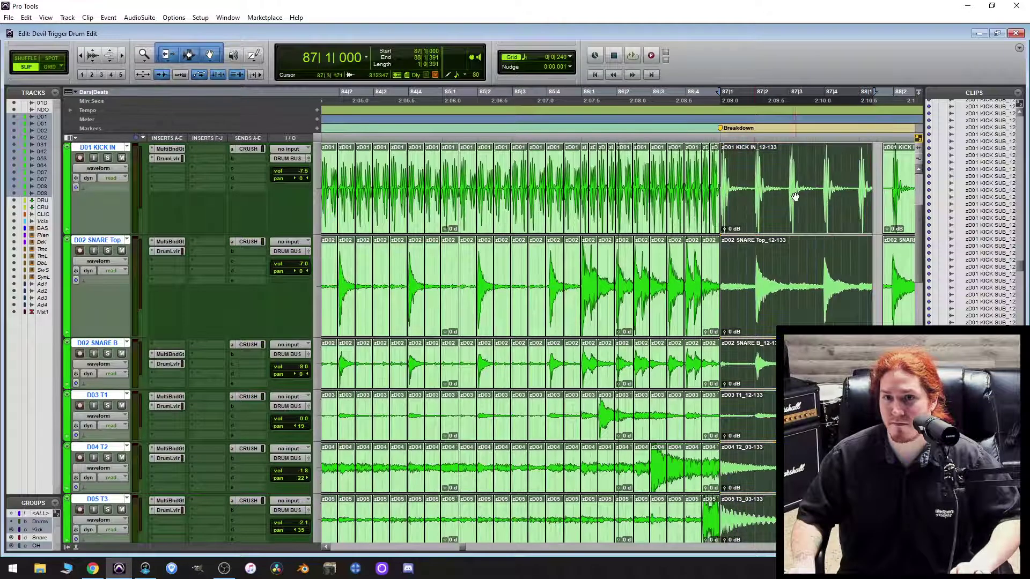
# Select all drum tracks from the session start to 88|1|391 and consolidate the clips.
pyautogui.hotkey('ctrl', '[')
pyautogui.hotkey('ctrl', '[')
pyautogui.hotkey('ctrl', '[')
pyautogui.hotkey('ctrl', '[')
pyautogui.hotkey('ctrl', '[')
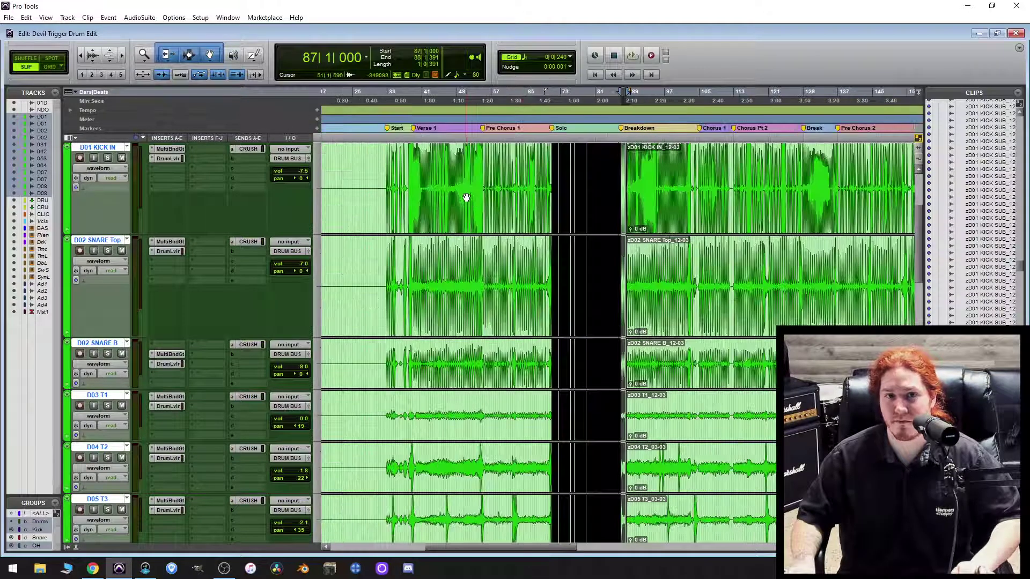
pyautogui.hotkey('shift', 'Return')
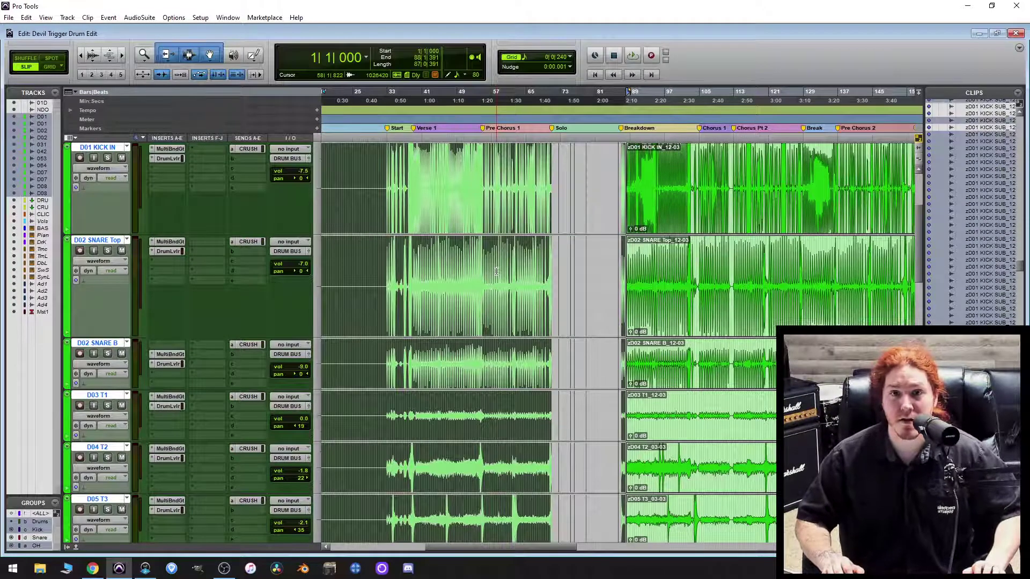
pyautogui.hotkey('alt', 'shift', '3')
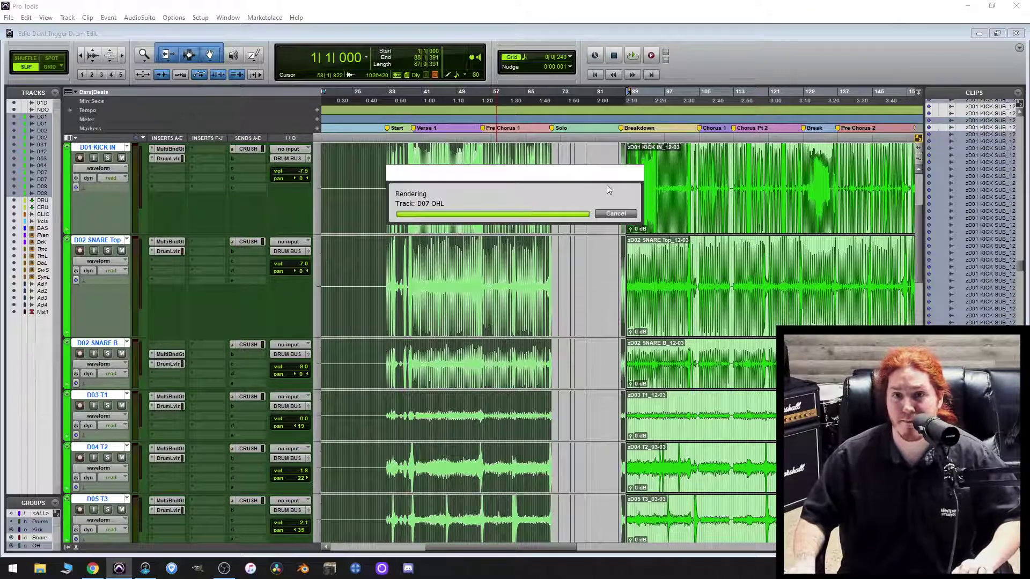
# Extend the start of the unedited drum clips in the Breakdown back to 86|4|882.
pyautogui.click(646, 201)
pyautogui.hotkey('ctrl', ']')
pyautogui.hotkey('ctrl', ']')
pyautogui.hotkey('ctrl', ']')
pyautogui.hotkey('ctrl', ']')
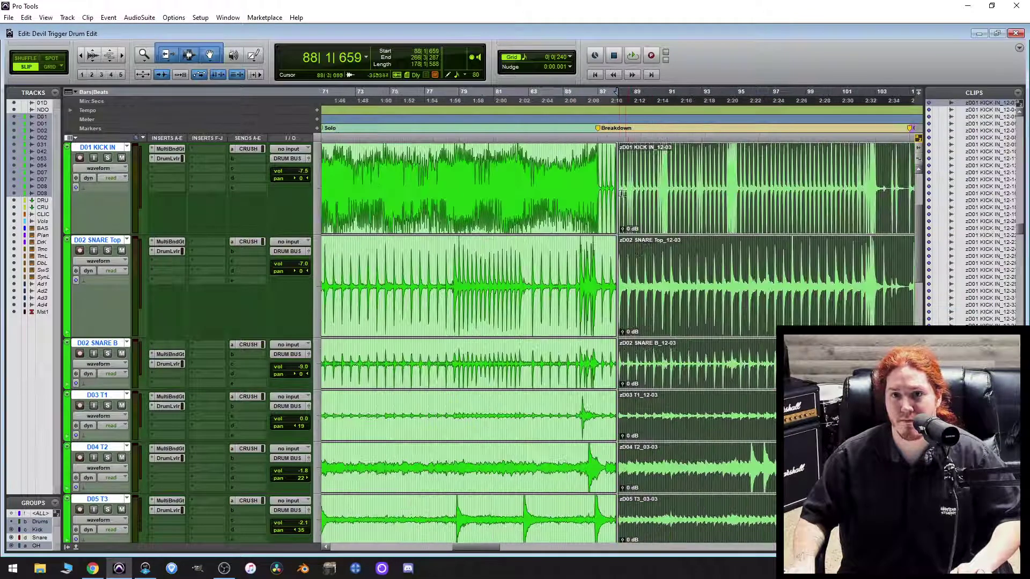
pyautogui.hotkey('ctrl', ']')
pyautogui.moveTo(622, 185); pyautogui.dragTo(455, 220)
pyautogui.press('r')
pyautogui.press('r')
pyautogui.press('r')
pyautogui.press('r')
pyautogui.press('r')
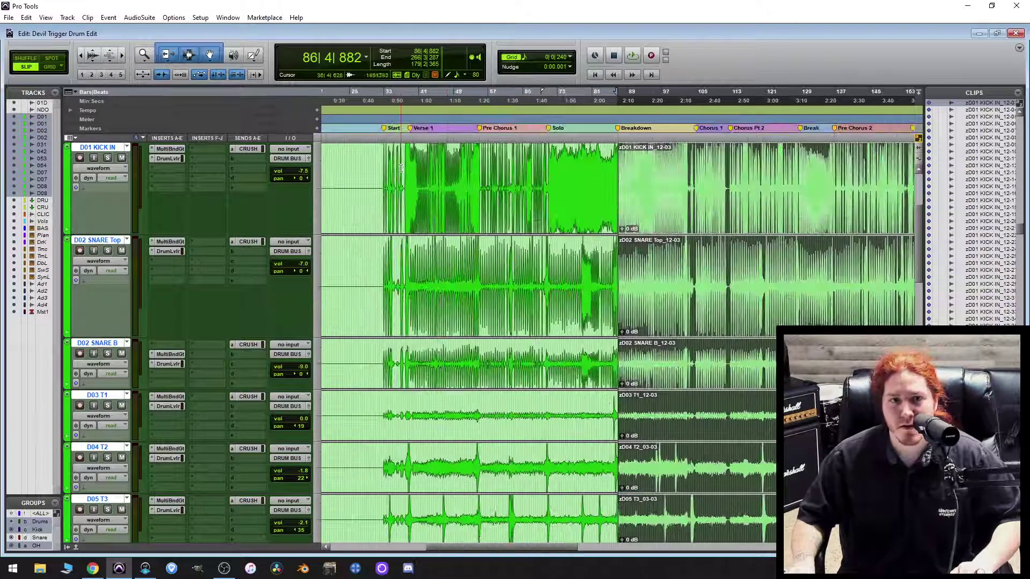
# Play the consolidated drums from 32|2|313 and check the hits through Verse 1, Pre Chorus 1 and the Solo.
pyautogui.click(381, 166)
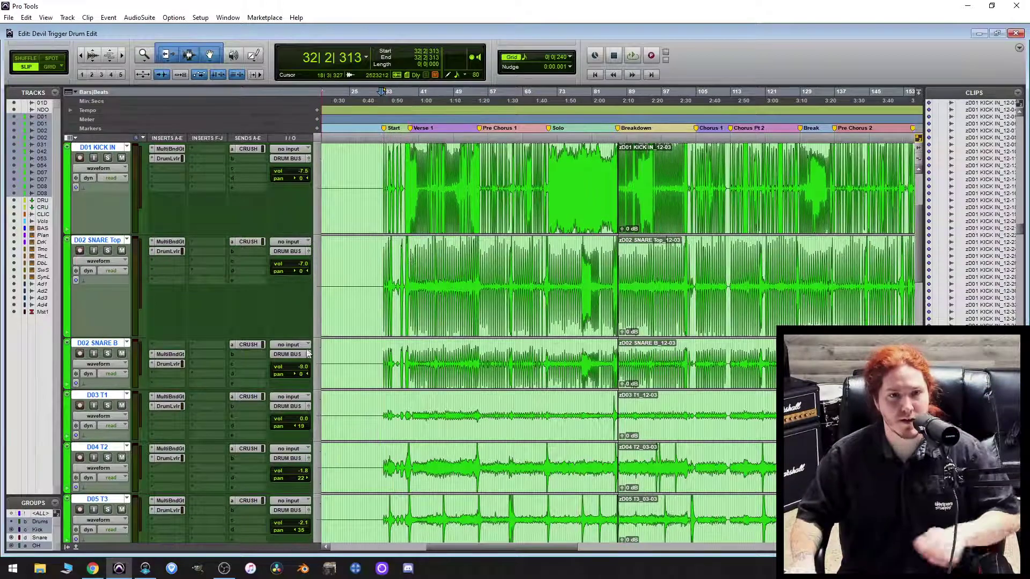
pyautogui.scroll(-10, 175, 412)
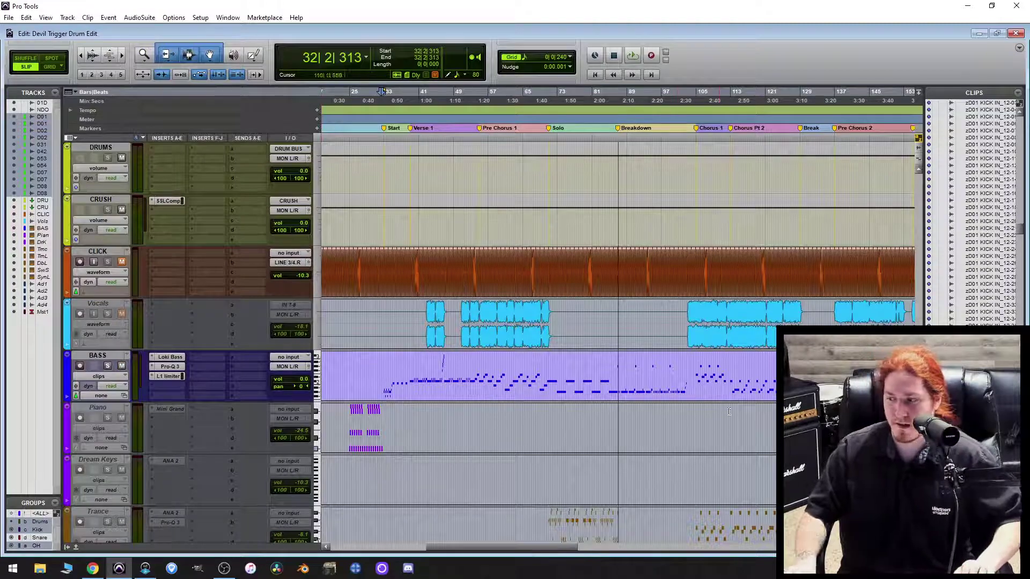
pyautogui.scroll(10, 662, 293)
pyautogui.press('space')
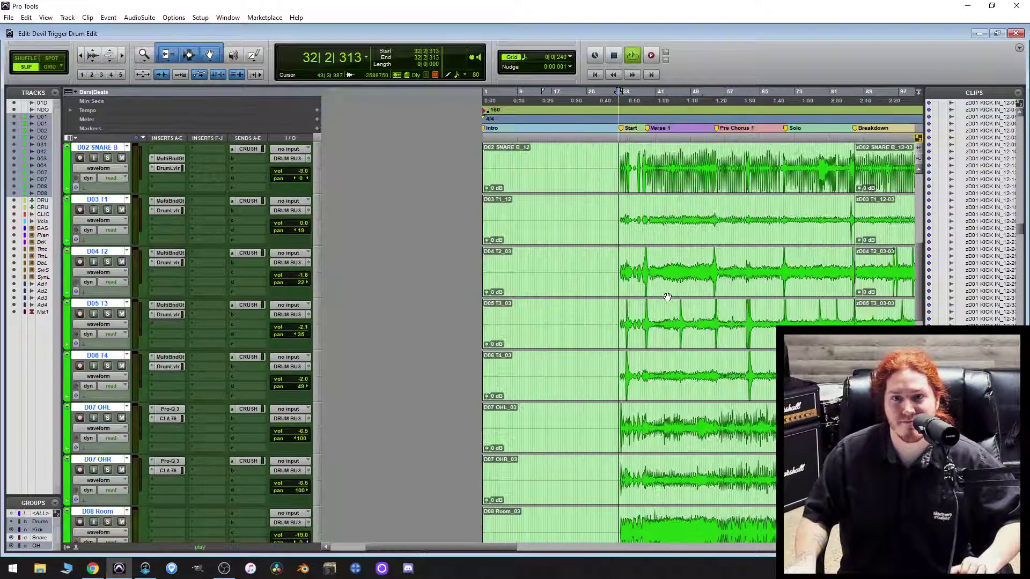
pyautogui.scroll(6, 683, 301)
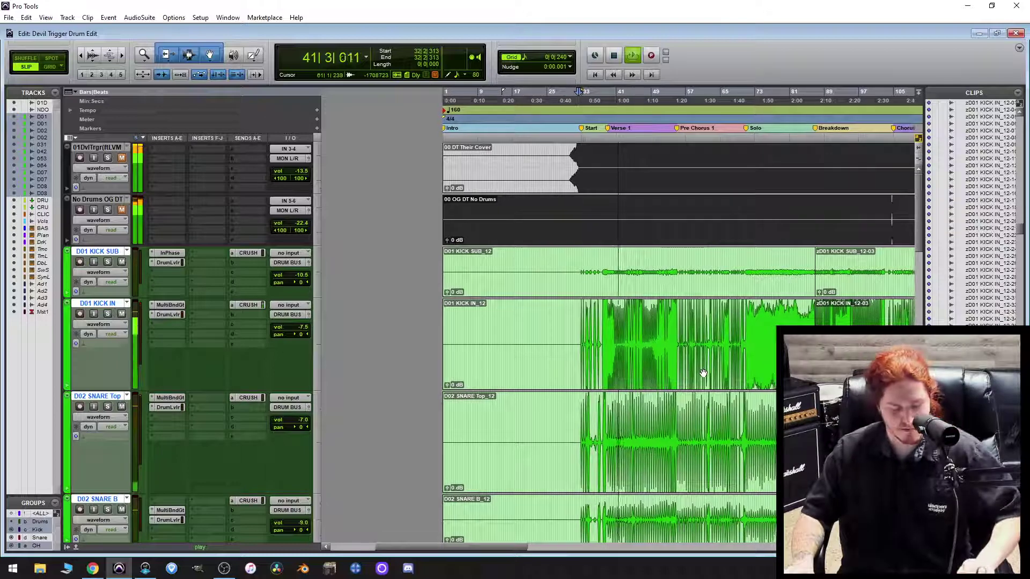
pyautogui.hotkey('ctrl', ']')
pyautogui.hotkey('ctrl', ']')
pyautogui.hotkey('ctrl', ']')
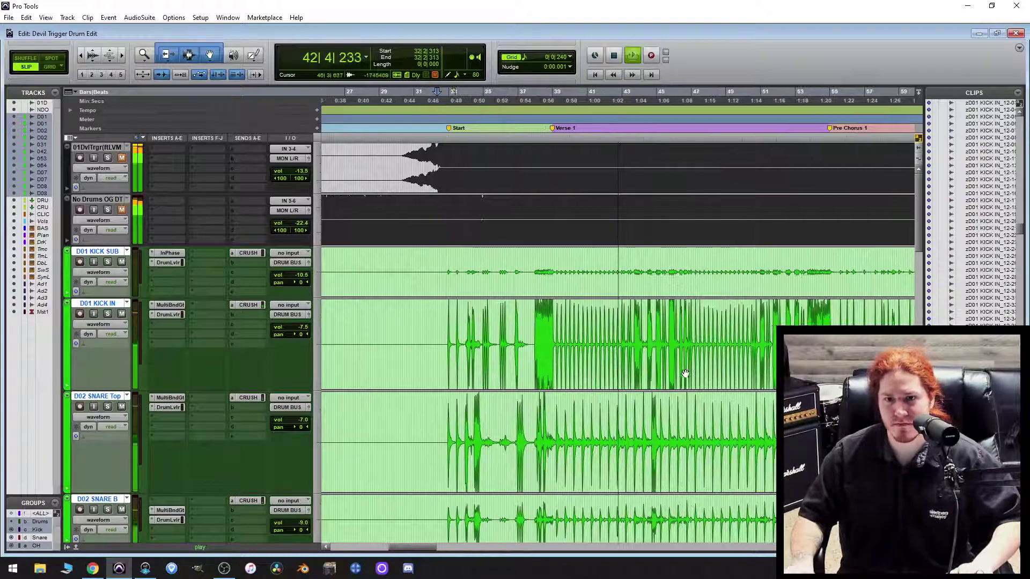
pyautogui.press('t')
pyautogui.press('t')
pyautogui.scroll(-1, 683, 386)
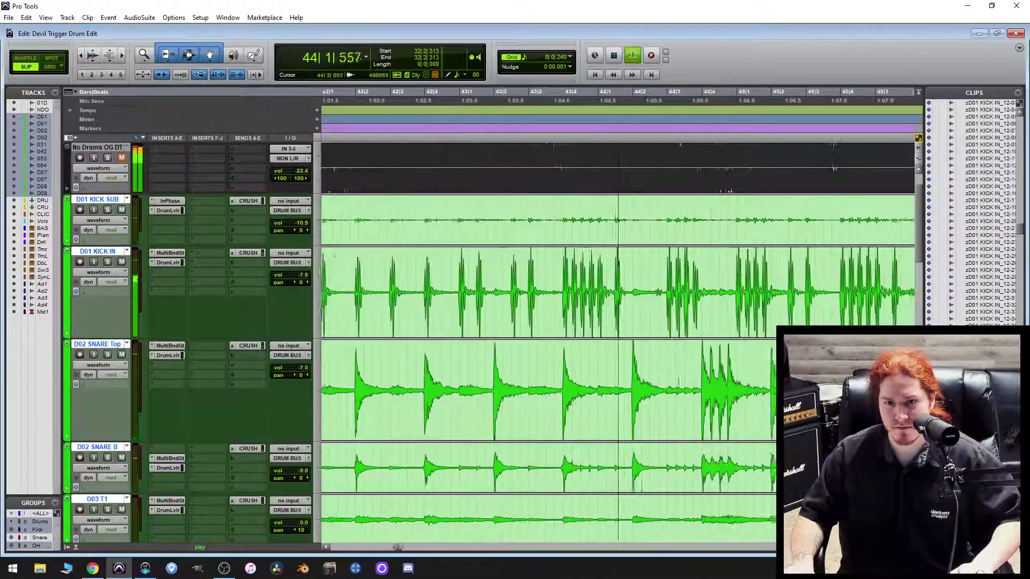
pyautogui.press('t')
pyautogui.press('r')
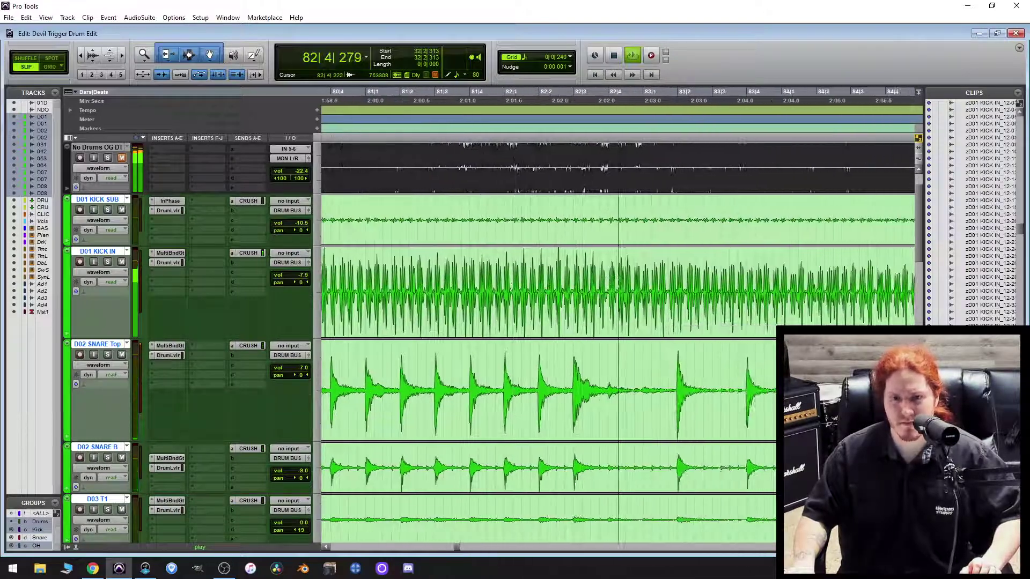
# Follow the playback across the Solo-to-Breakdown transition on the snare, tom and kick tracks, and stop it in the Breakdown.
pyautogui.scroll(-4, 614, 287)
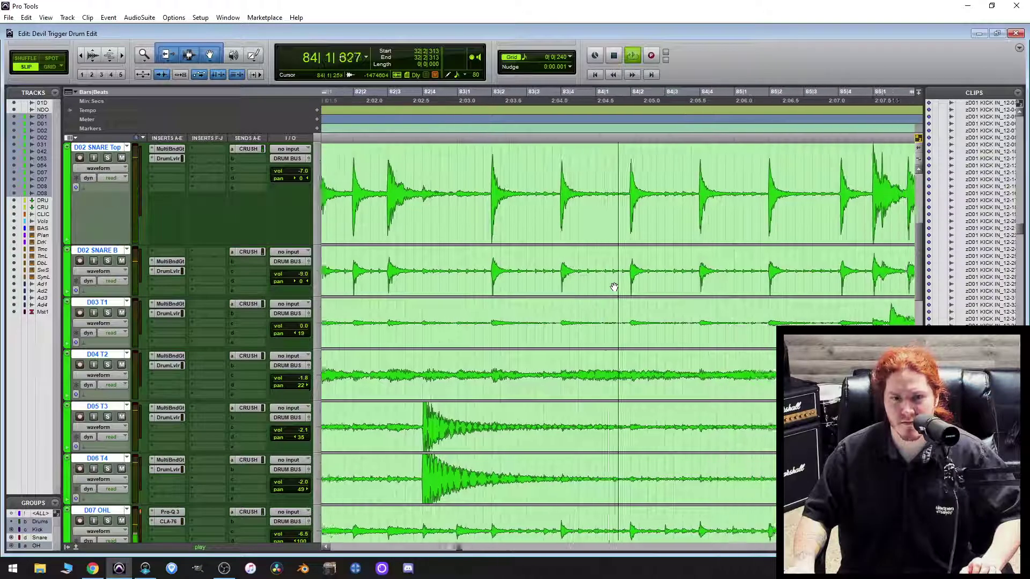
pyautogui.scroll(2, 614, 287)
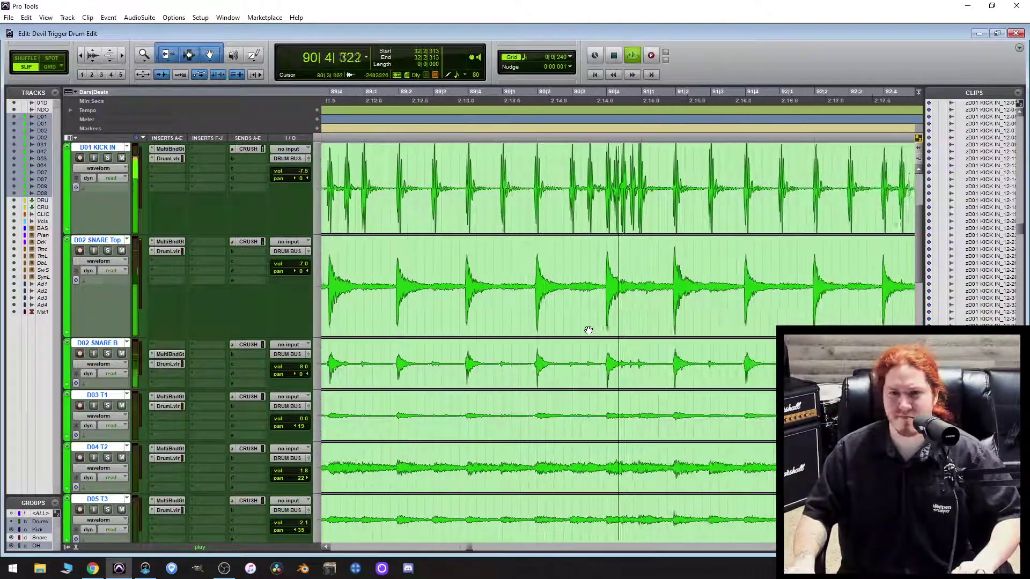
pyautogui.hotkey('ctrl', '[')
pyautogui.hotkey('ctrl', '[')
pyautogui.scroll(3, 601, 330)
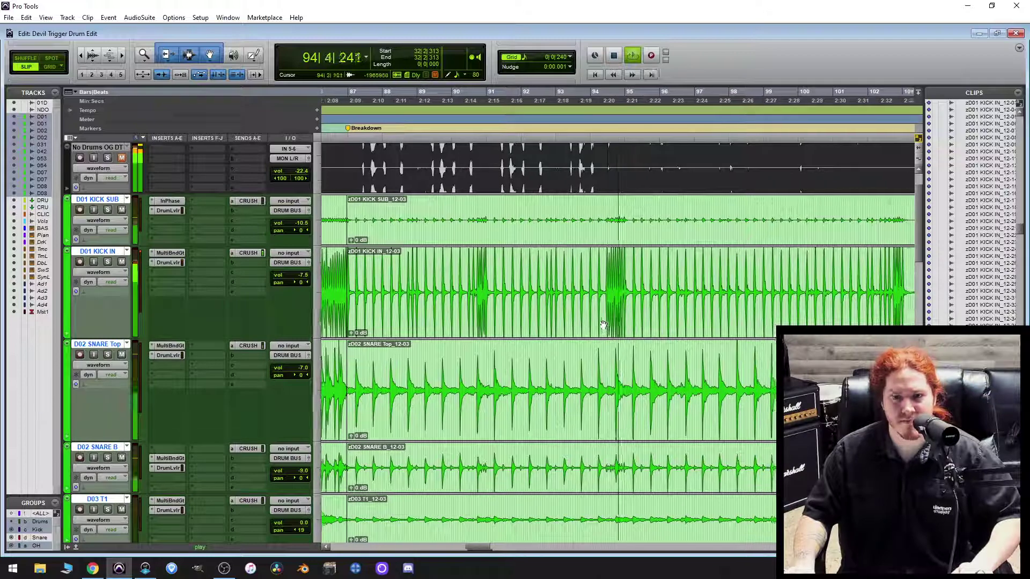
pyautogui.press('space')
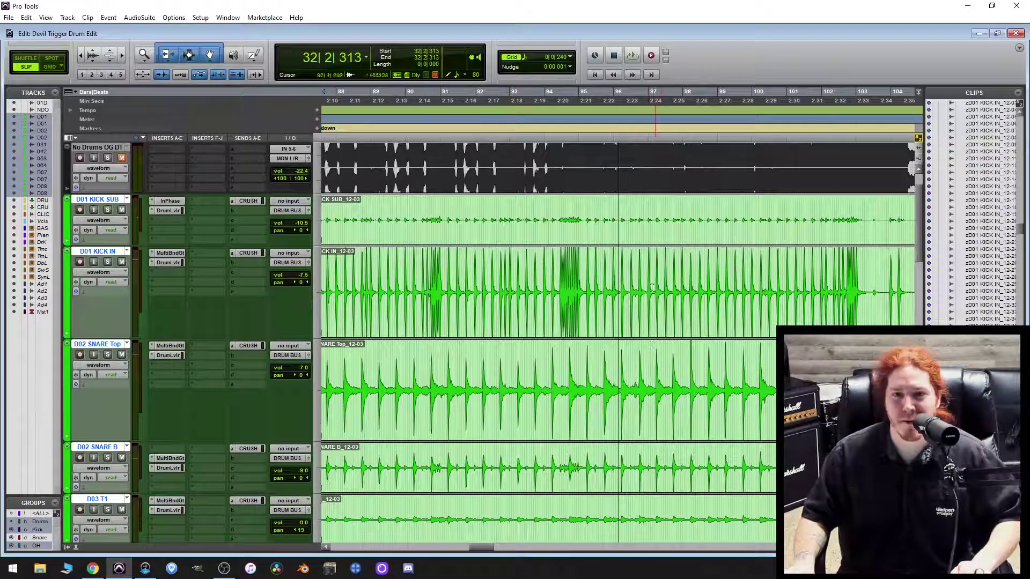
pyautogui.hotkey('ctrl', '[')
pyautogui.hotkey('ctrl', '[')
pyautogui.hotkey('ctrl', '[')
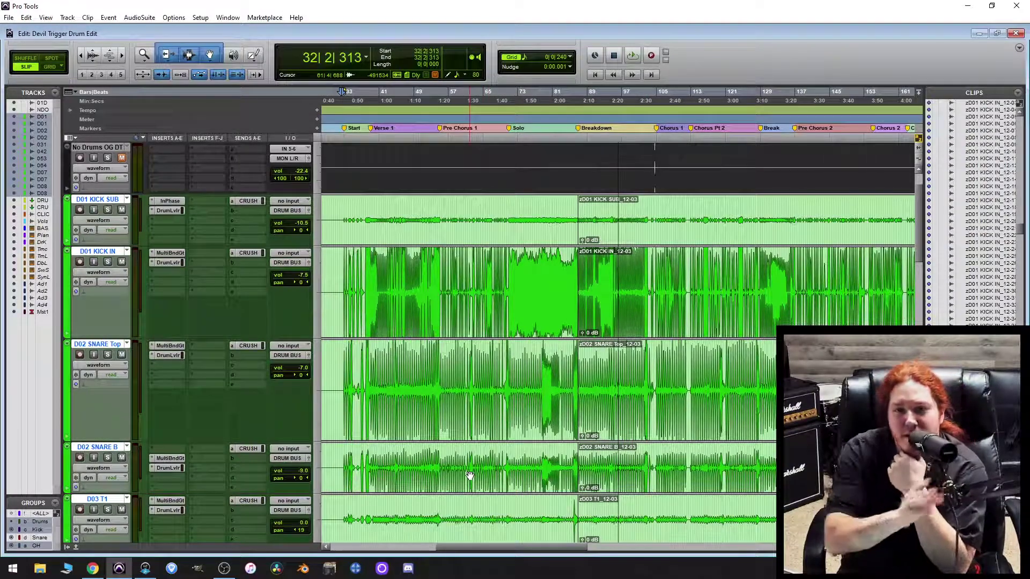
# Switch to Chrome to check the live stream's analytics in YouTube Studio, and return to Pro Tools.
pyautogui.click(93, 569)
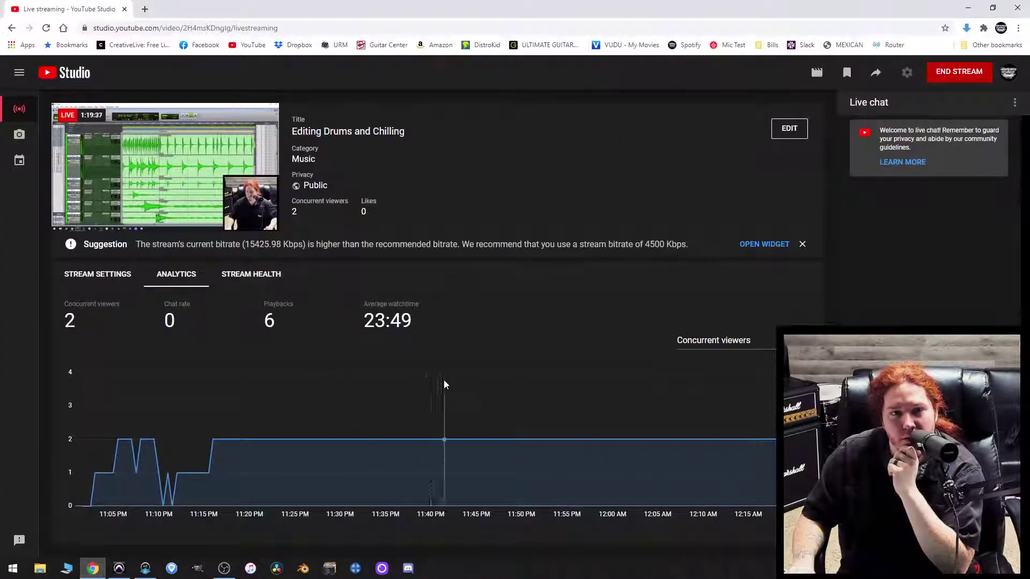
pyautogui.click(120, 569)
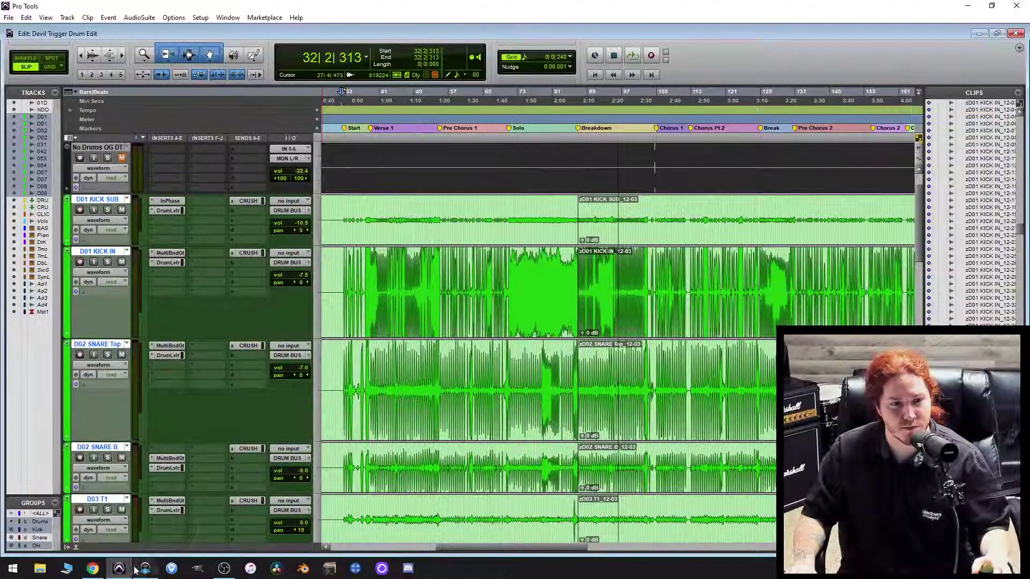